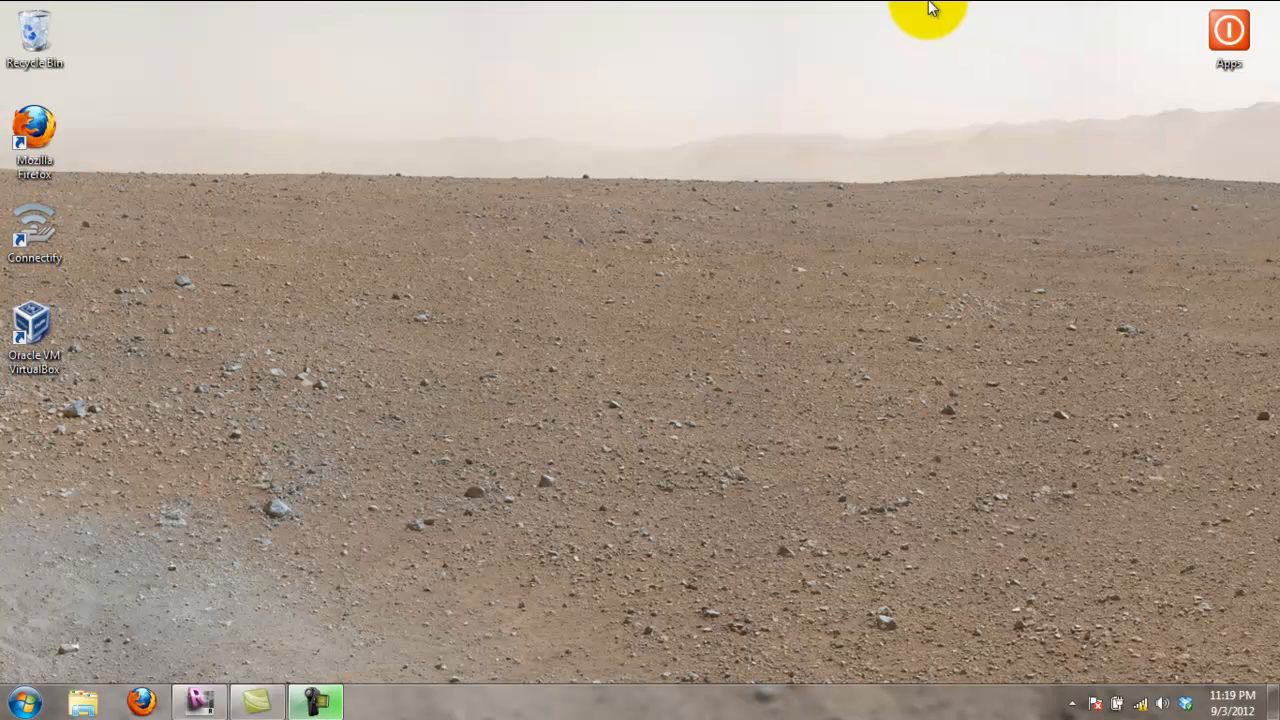
Step: Switch to Revit Architecture and open the Advanced Sample Project from the recent projects
left_click(218, 706)
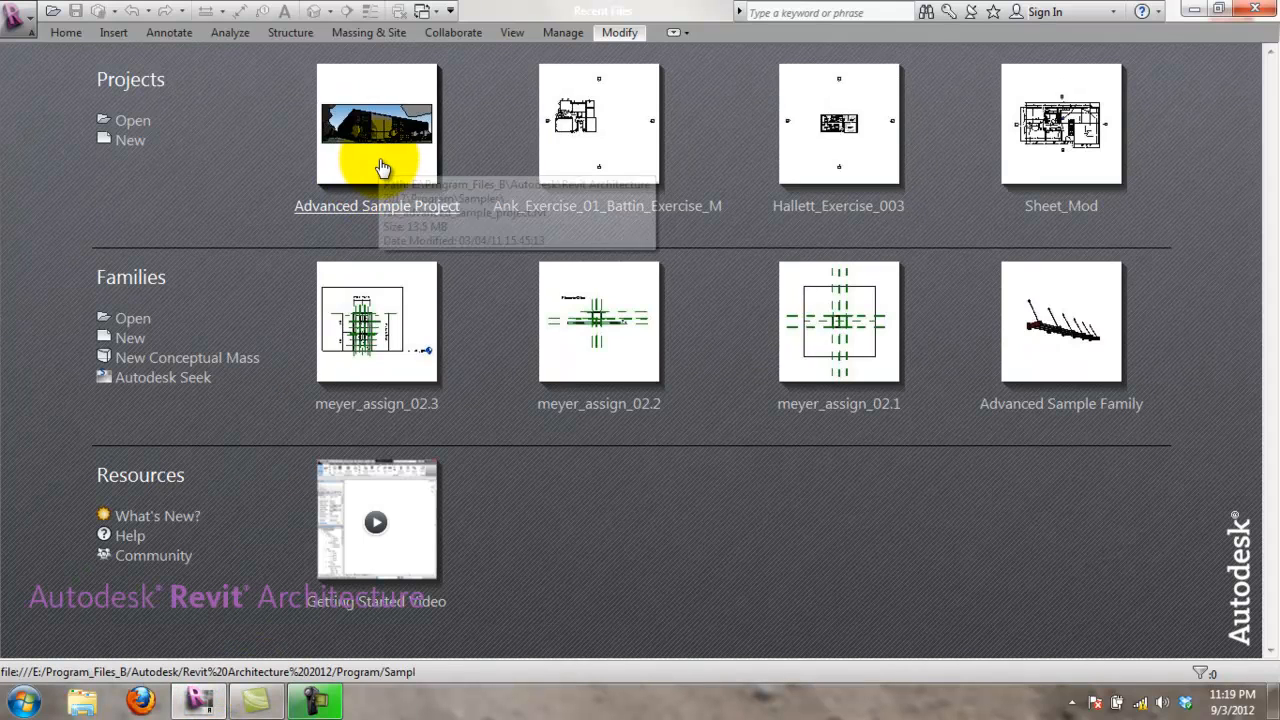
left_click(425, 157)
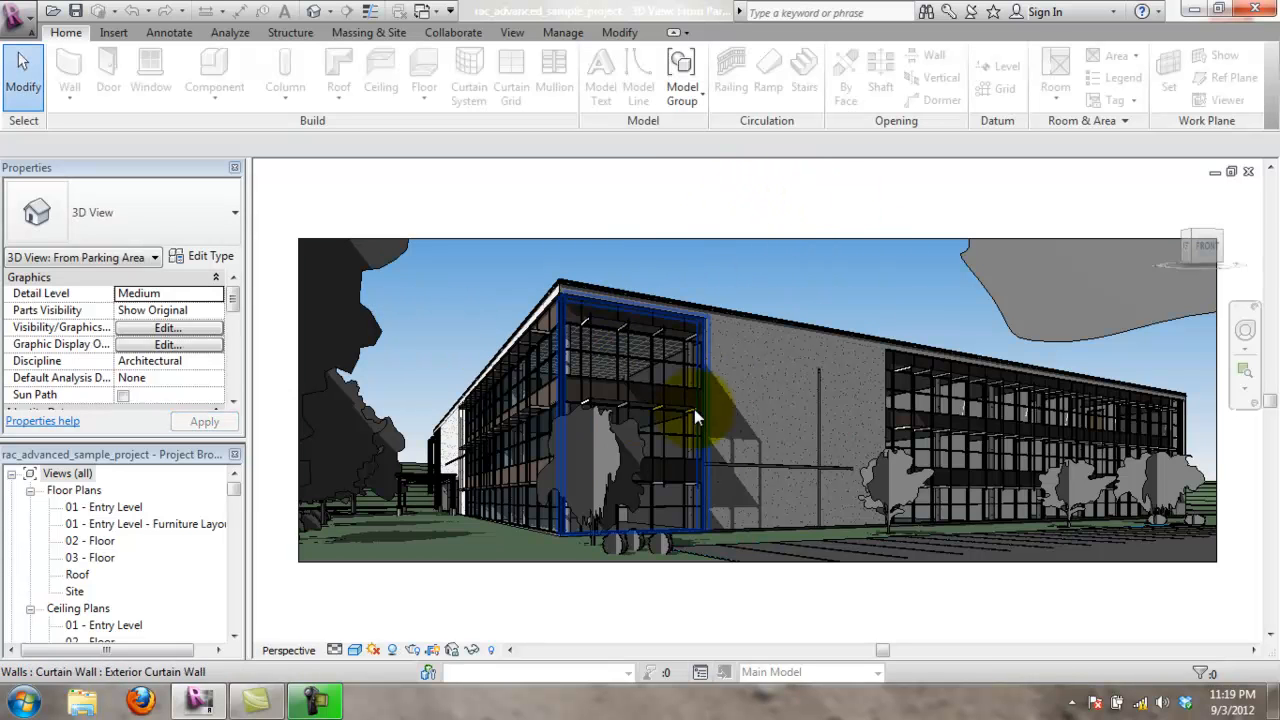
Step: Check the folder path of the Revit sample files in the file browser, then leave without opening another file
left_click(33, 31)
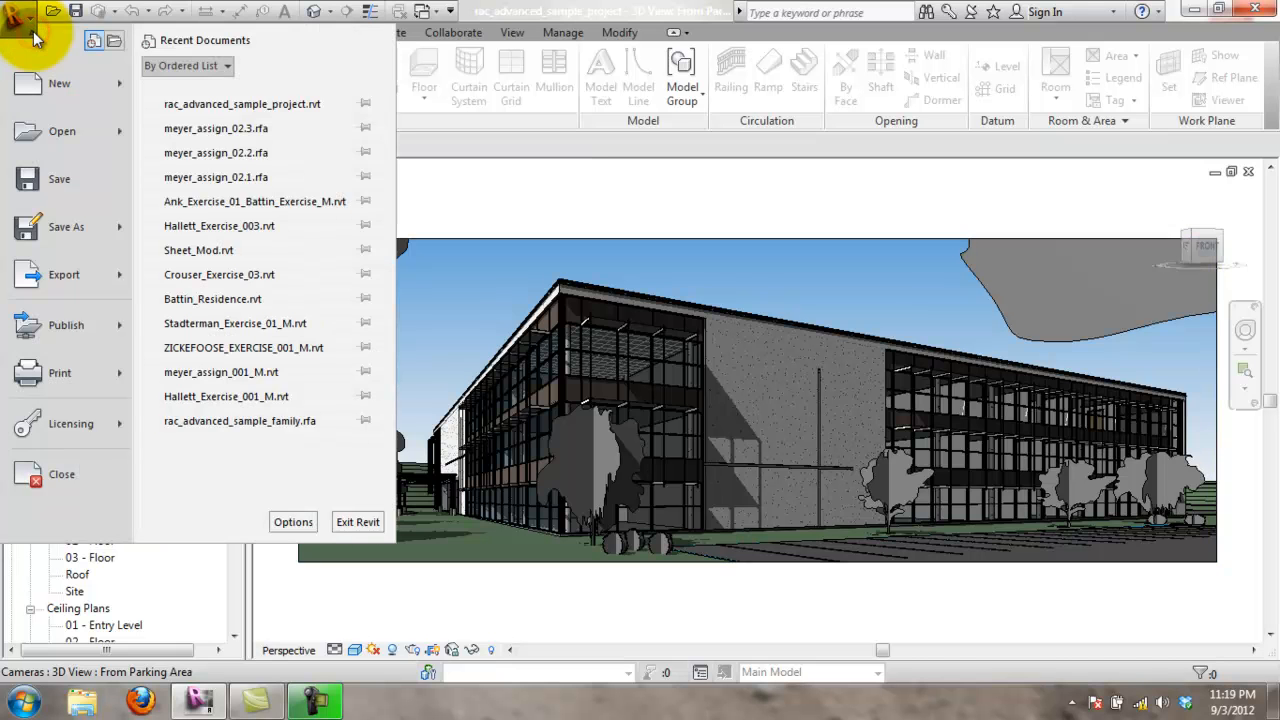
left_click(57, 131)
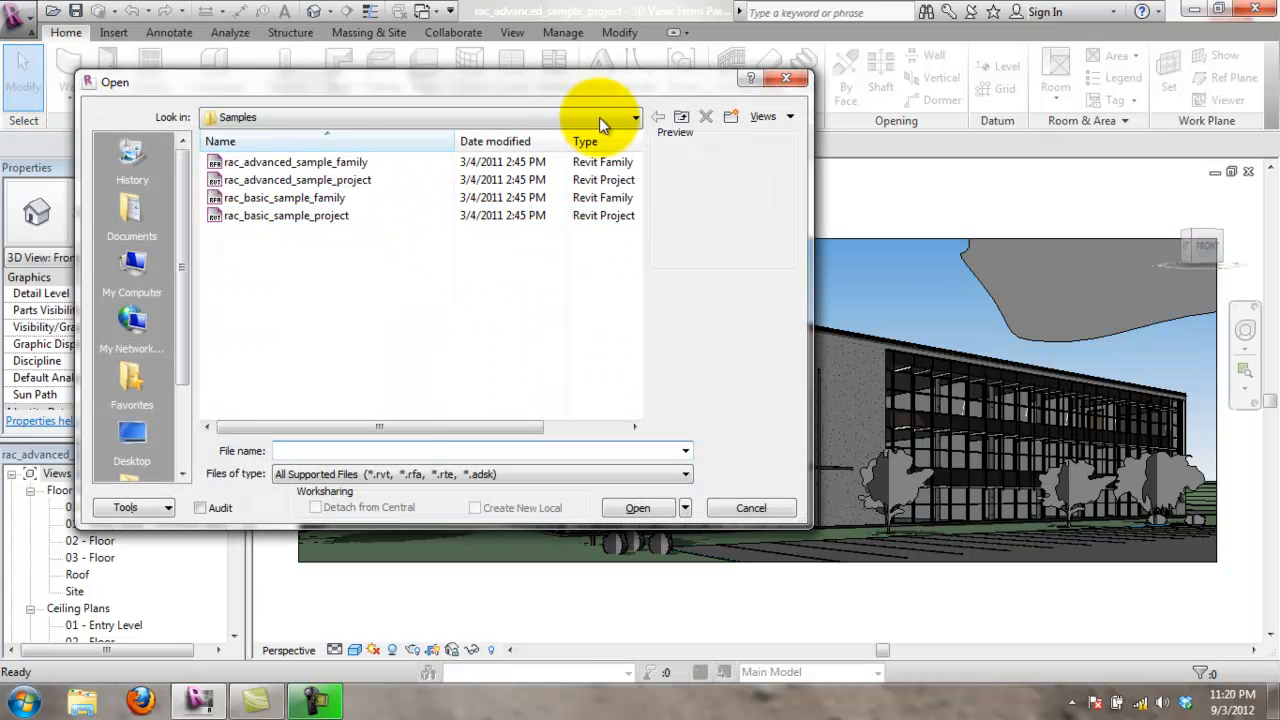
left_click(600, 120)
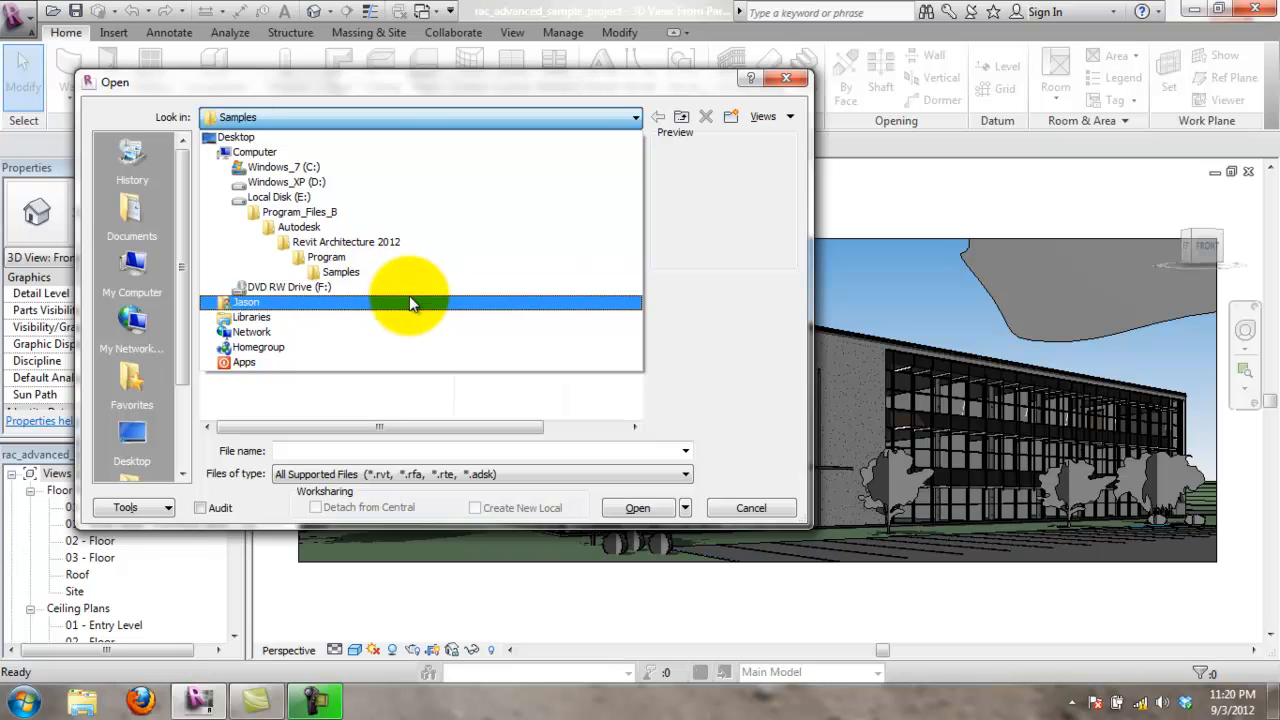
left_click(692, 297)
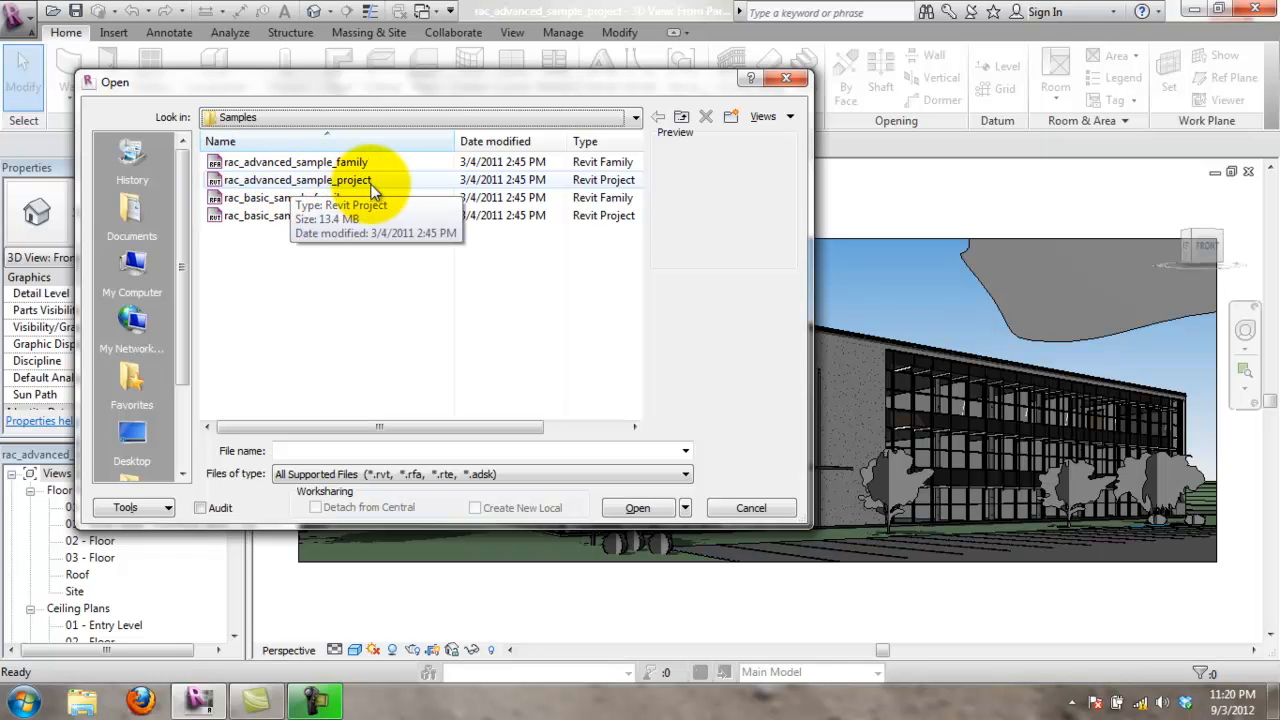
left_click(749, 505)
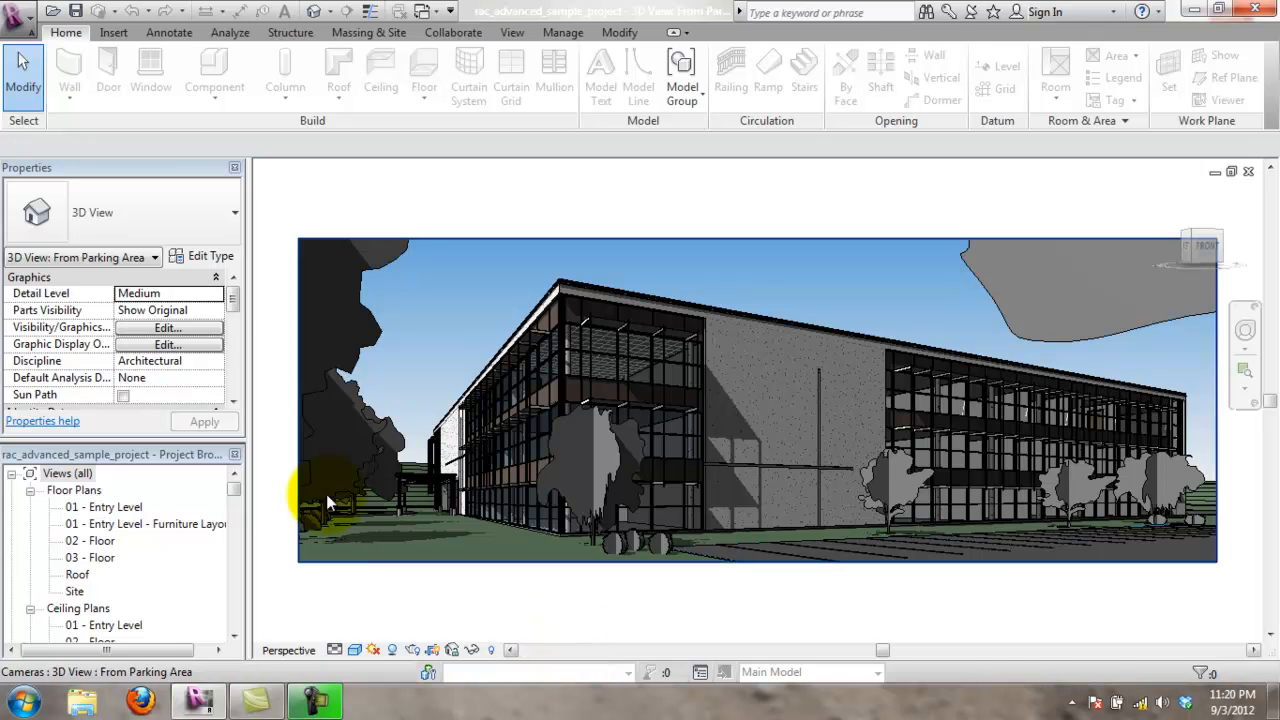
Step: Open the rendering settings for the From Parking Area perspective view and set the render quality to Draft
left_click(411, 649)
left_click_drag(555, 136, 187, 71)
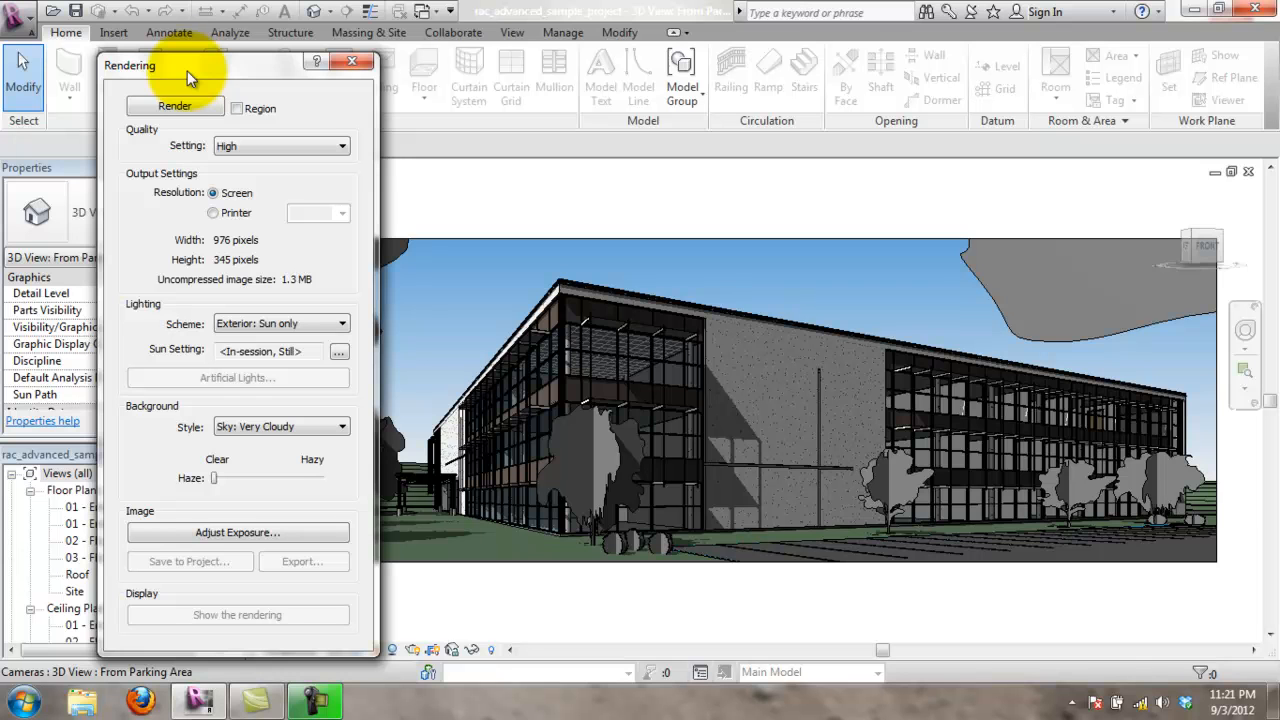
left_click_drag(229, 73, 201, 54)
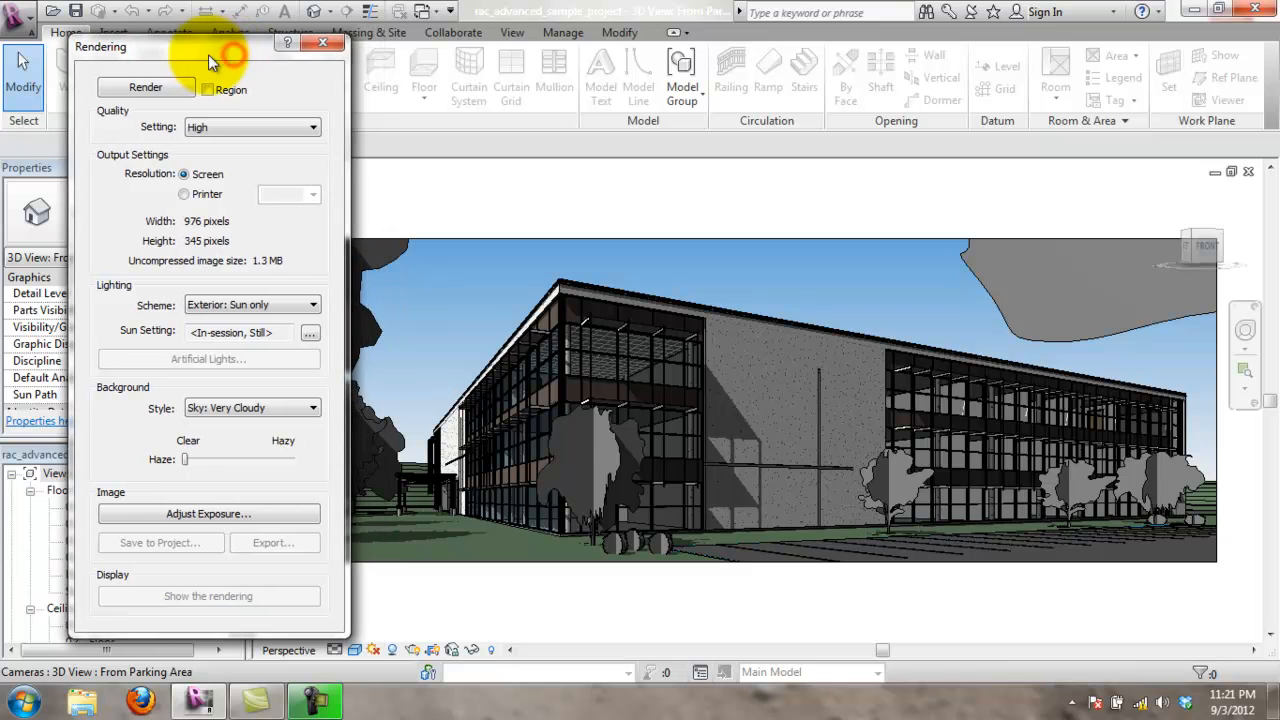
left_click(222, 128)
left_click(228, 128)
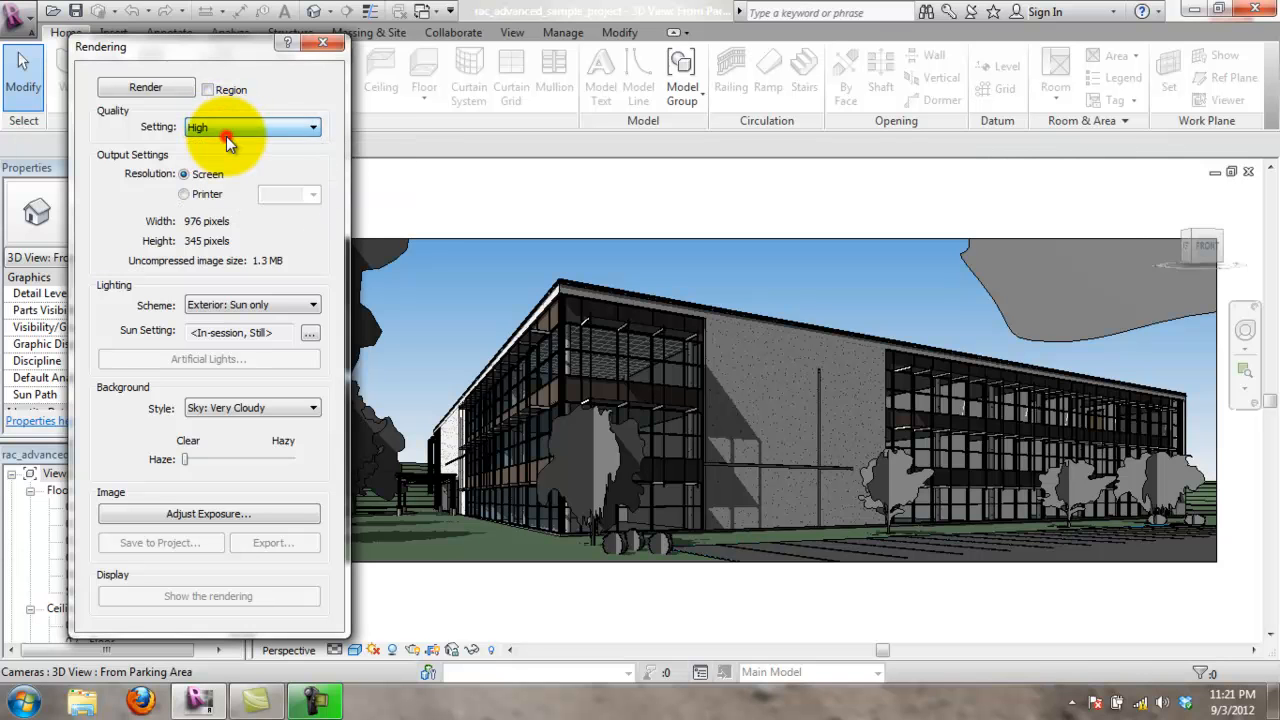
left_click(231, 129)
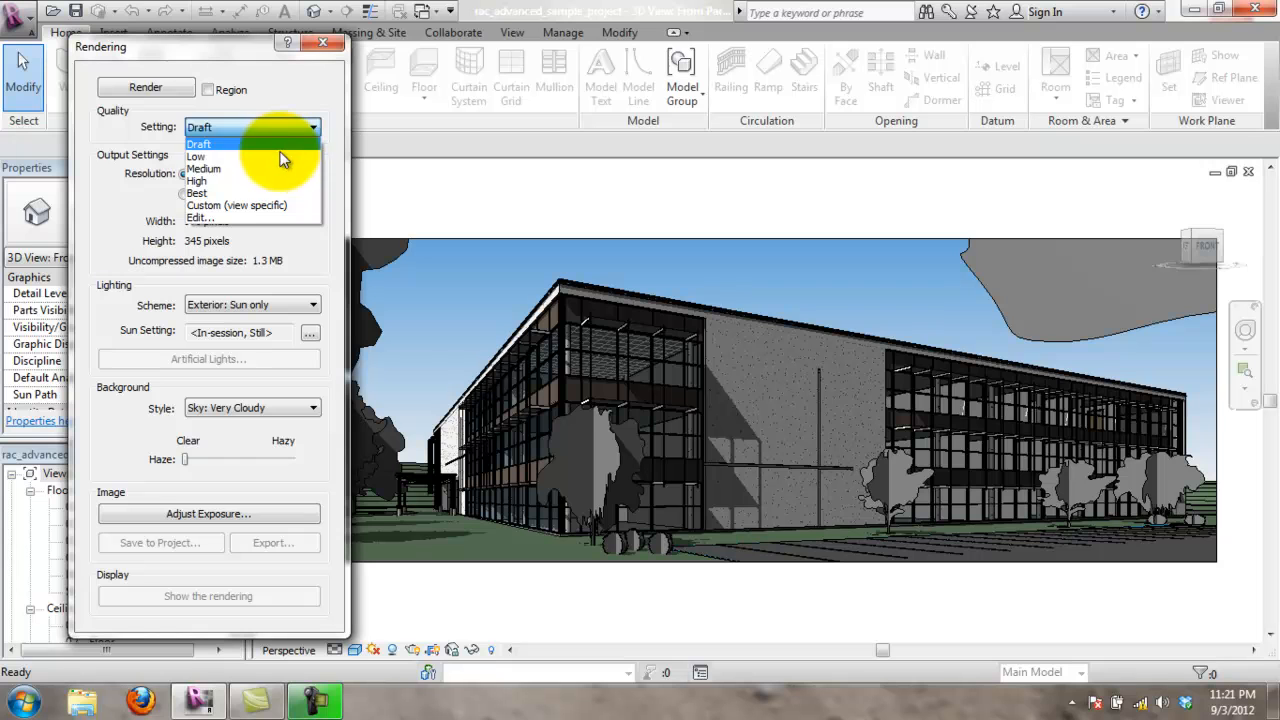
left_click(272, 146)
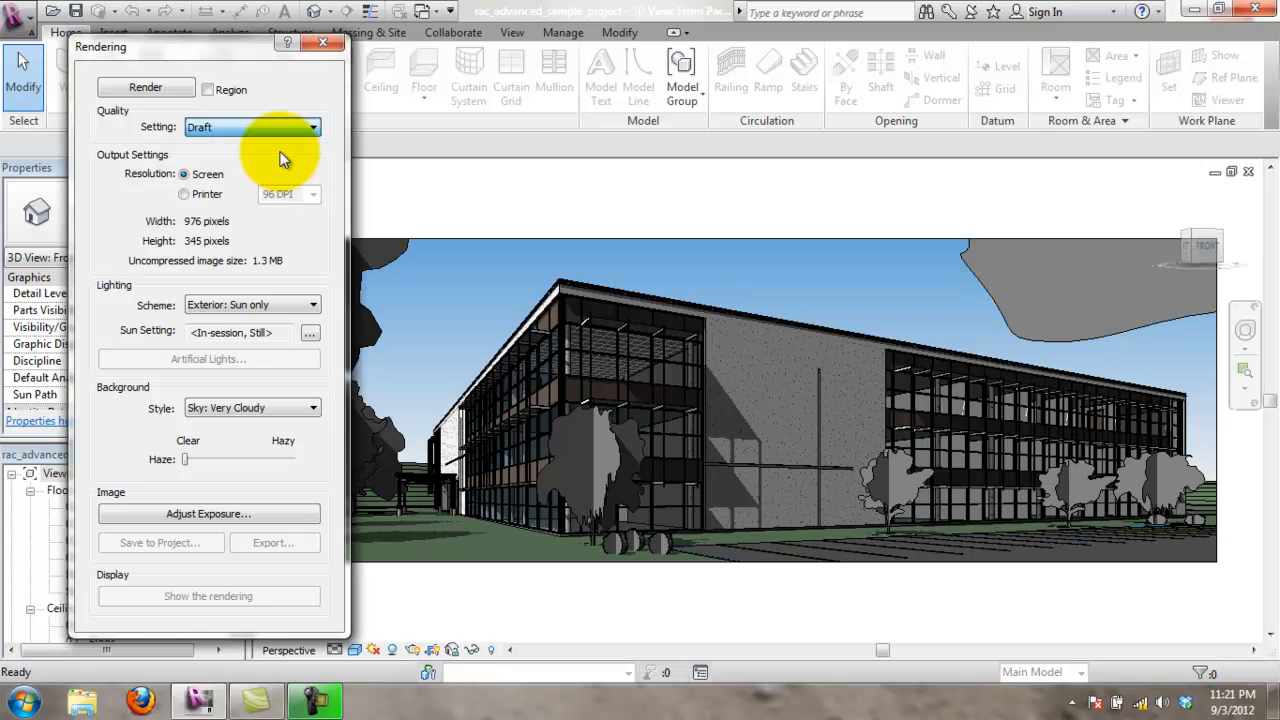
Step: Render the perspective view at screen resolution with the Sky: Very Cloudy background
left_click(207, 174)
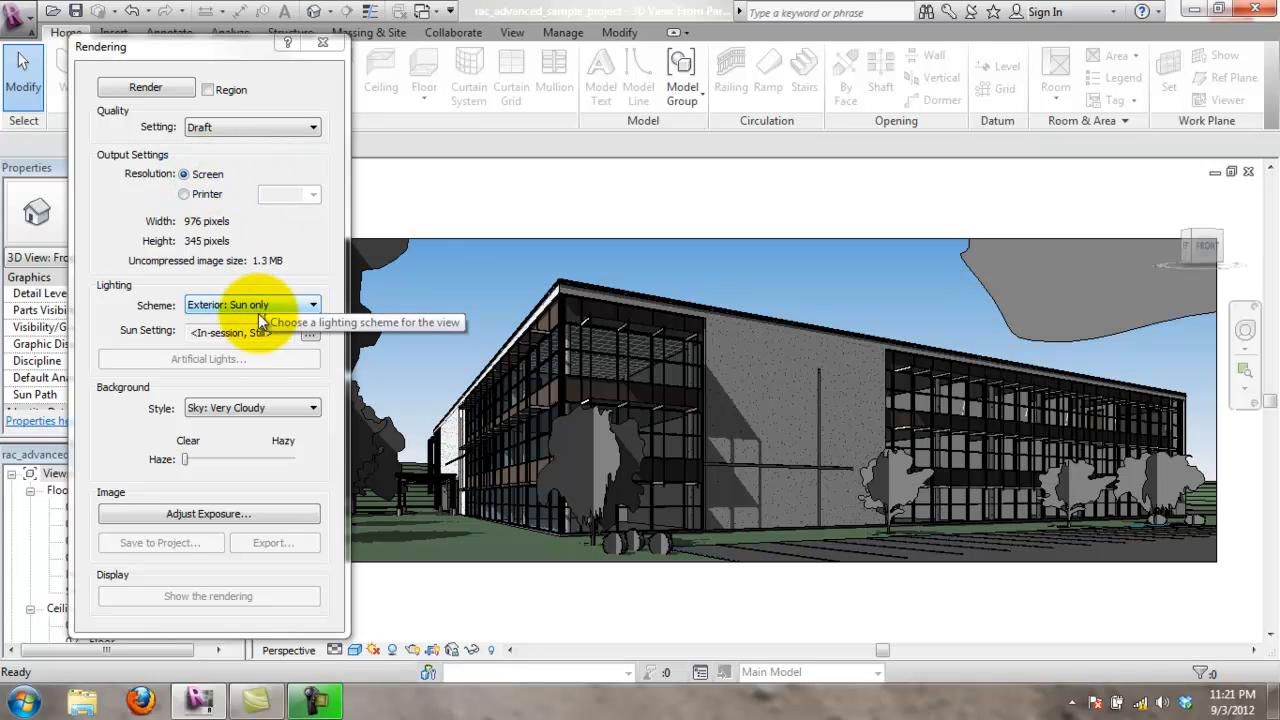
left_click(285, 412)
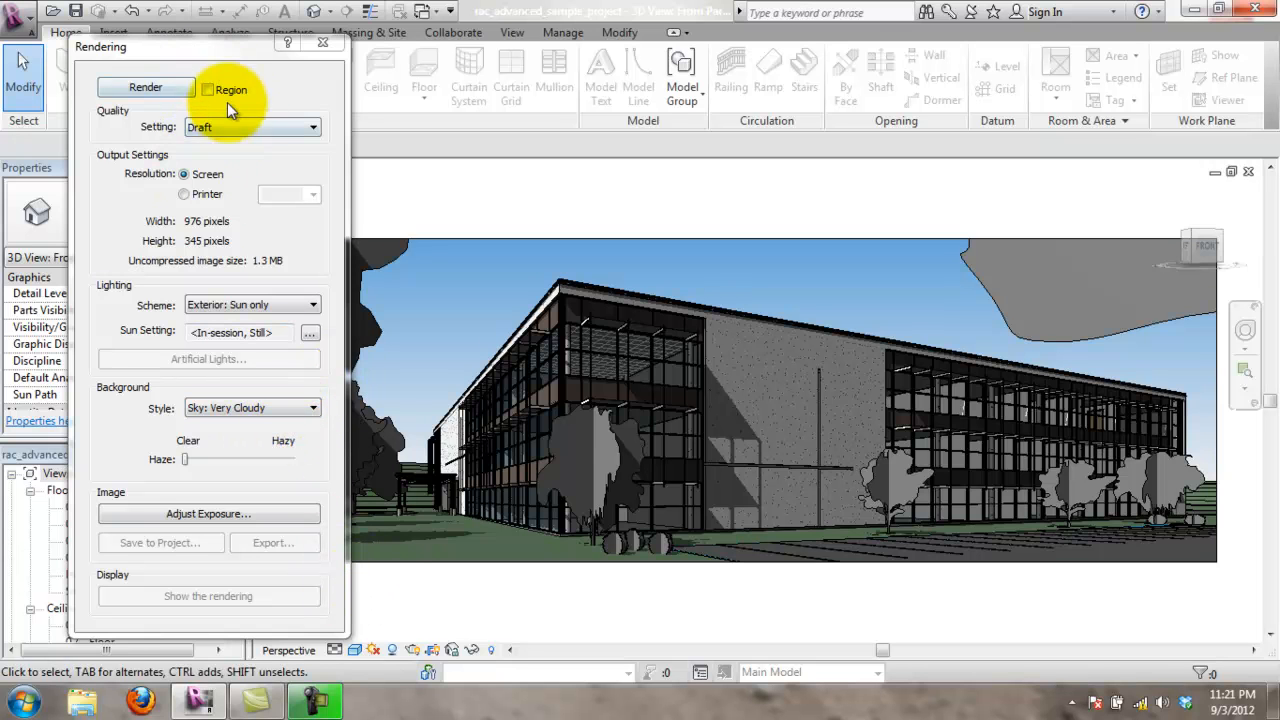
left_click(158, 88)
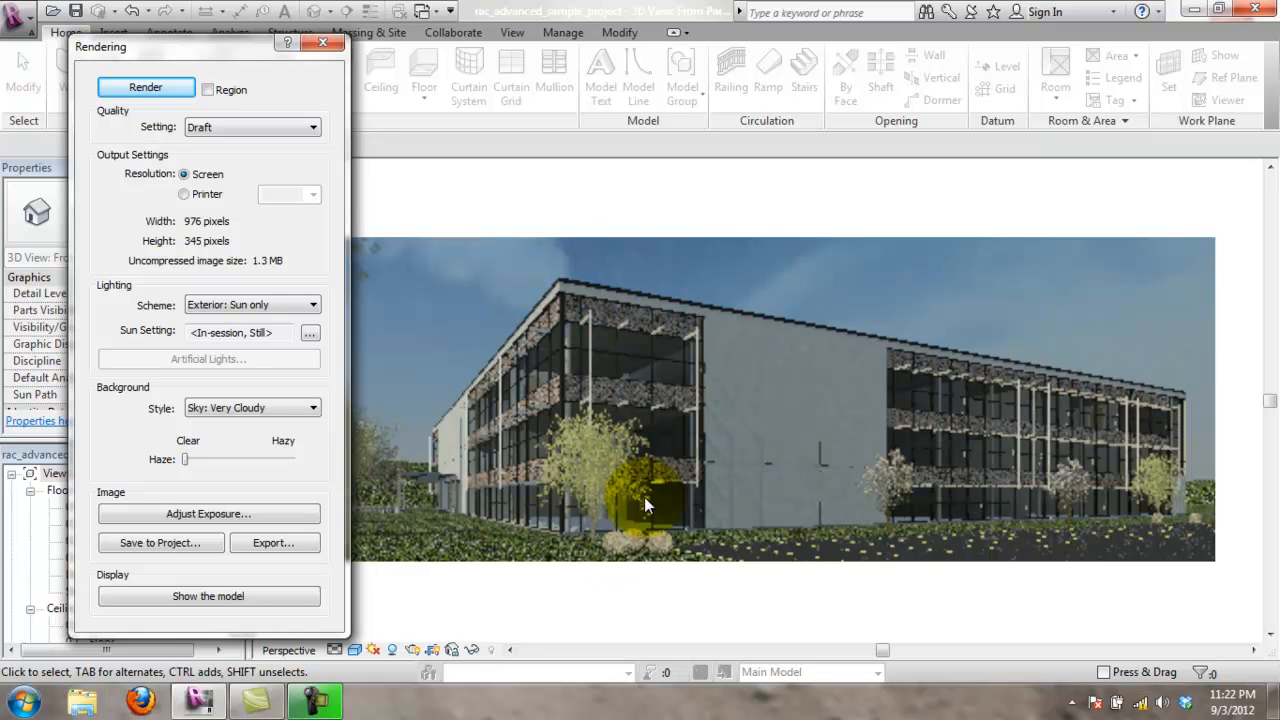
Step: Move the rendering settings aside to uncover the draft image and set the render quality to Medium
left_click_drag(270, 60, 215, 72)
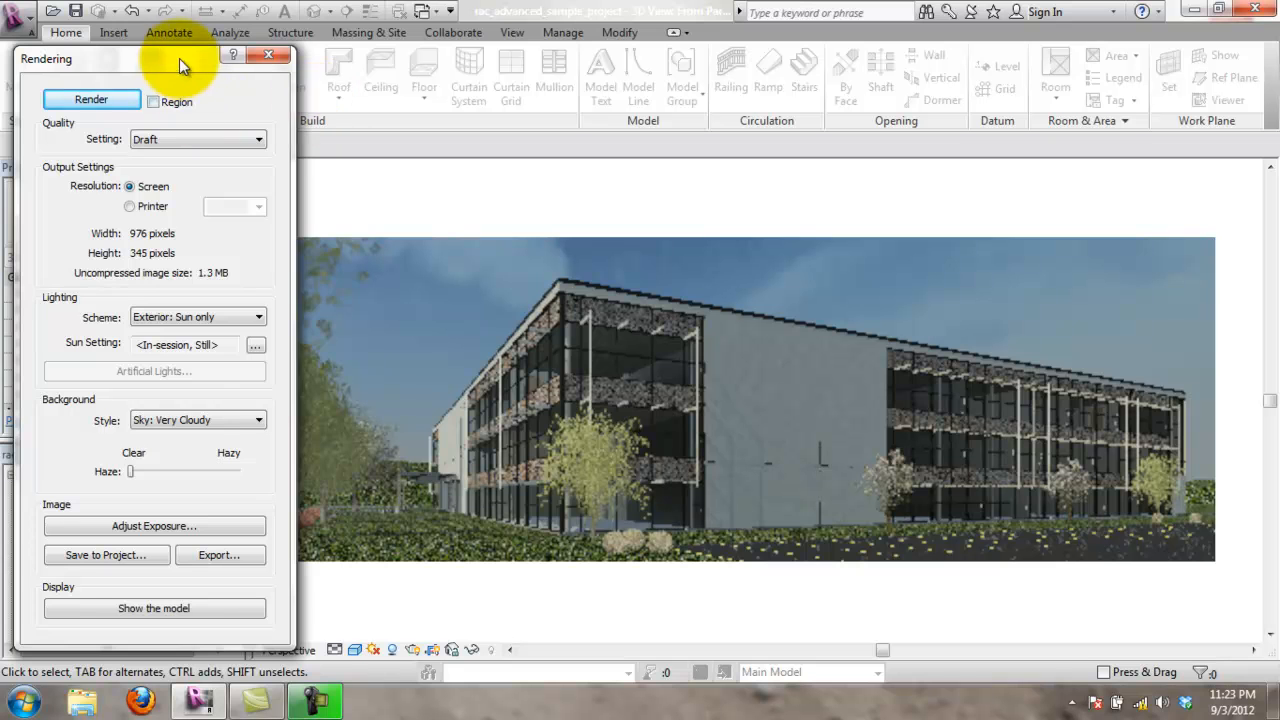
left_click_drag(179, 58, 228, 60)
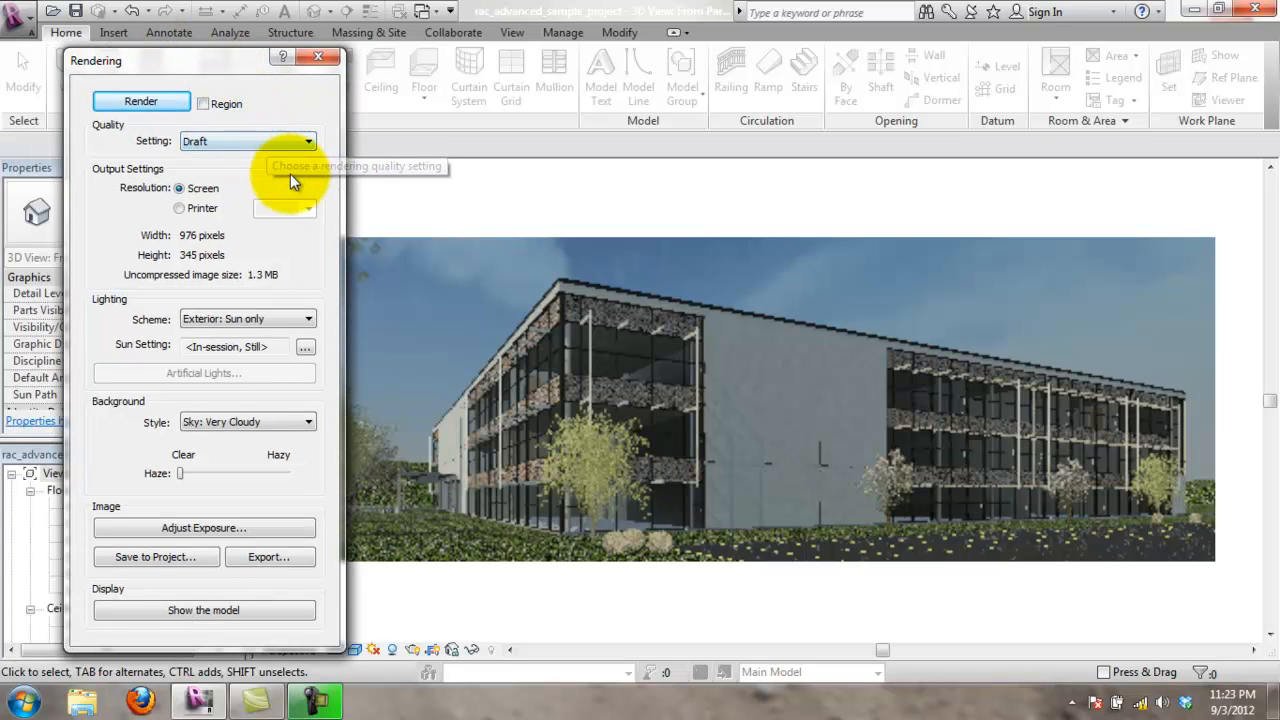
left_click_drag(222, 75, 187, 65)
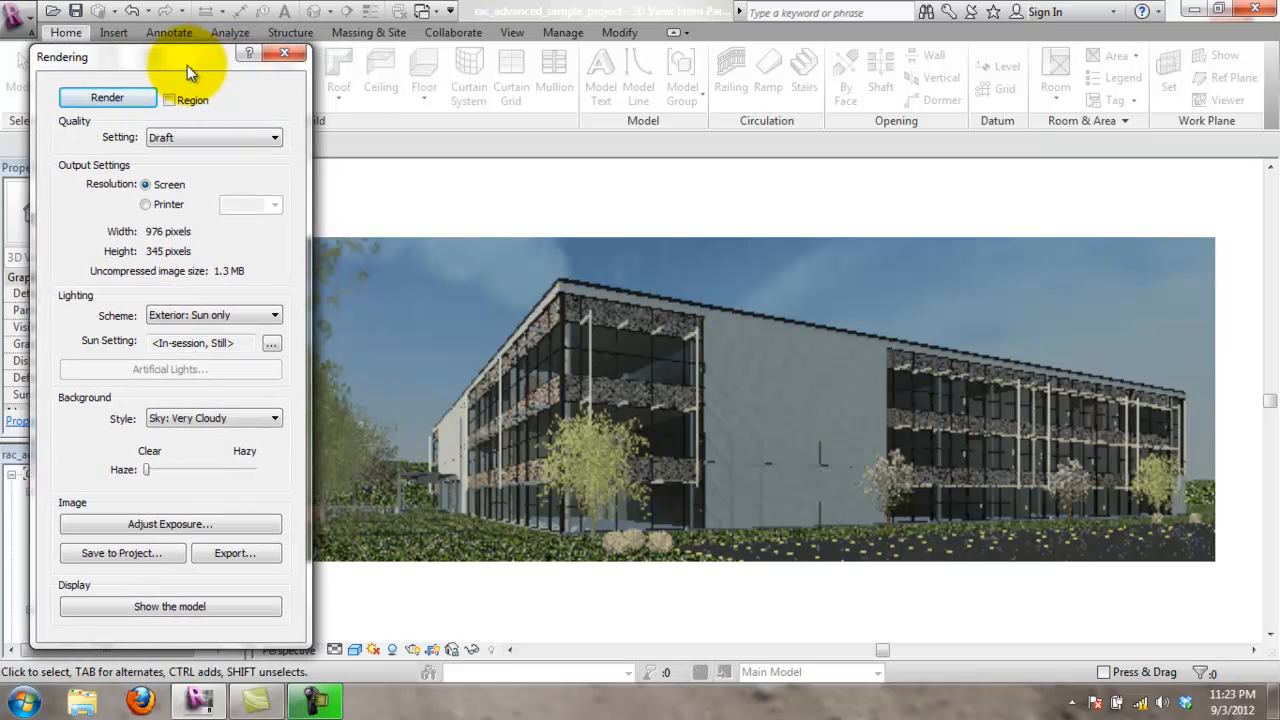
left_click(220, 138)
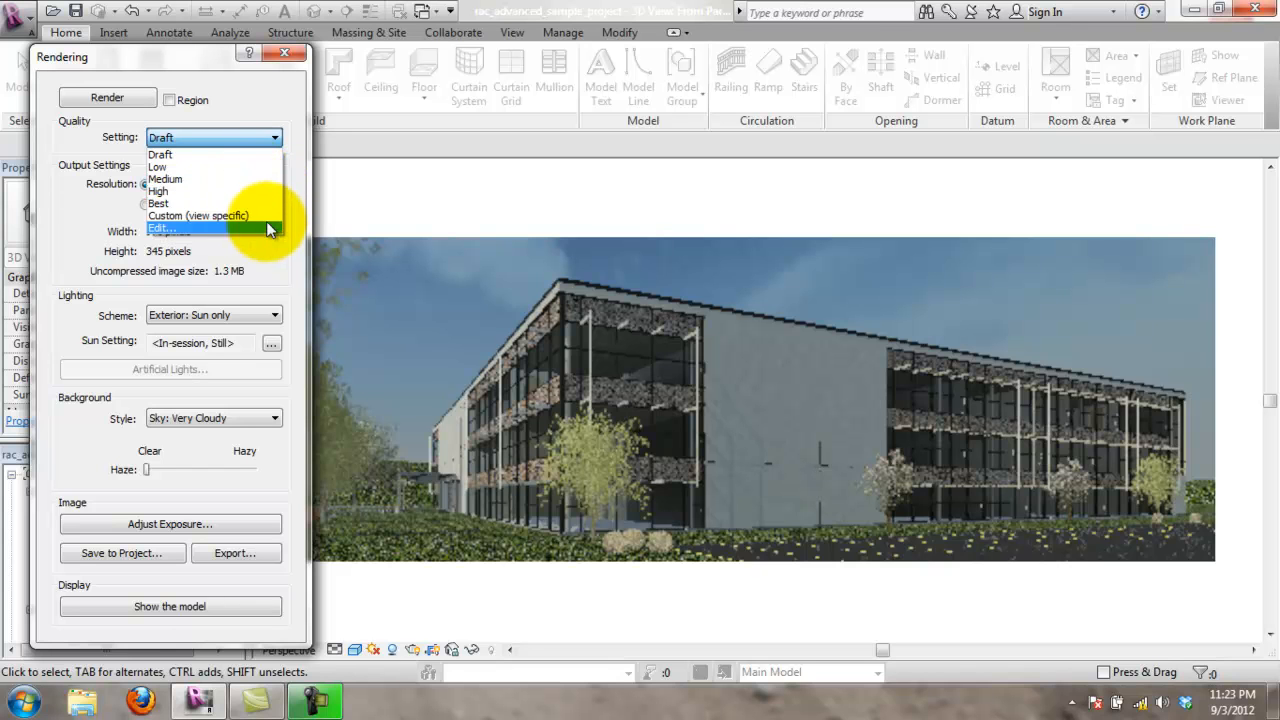
left_click(258, 179)
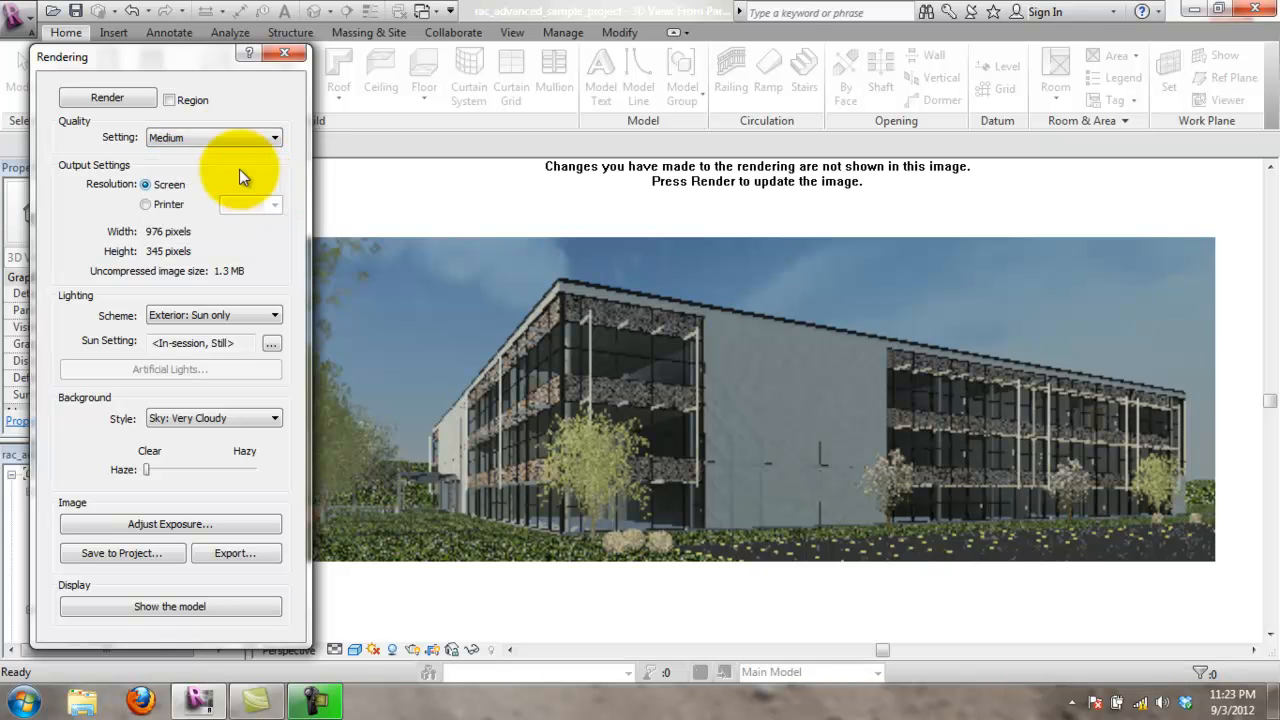
Step: Edit the render quality settings and copy the Medium preset to the view-specific custom setting
left_click(232, 139)
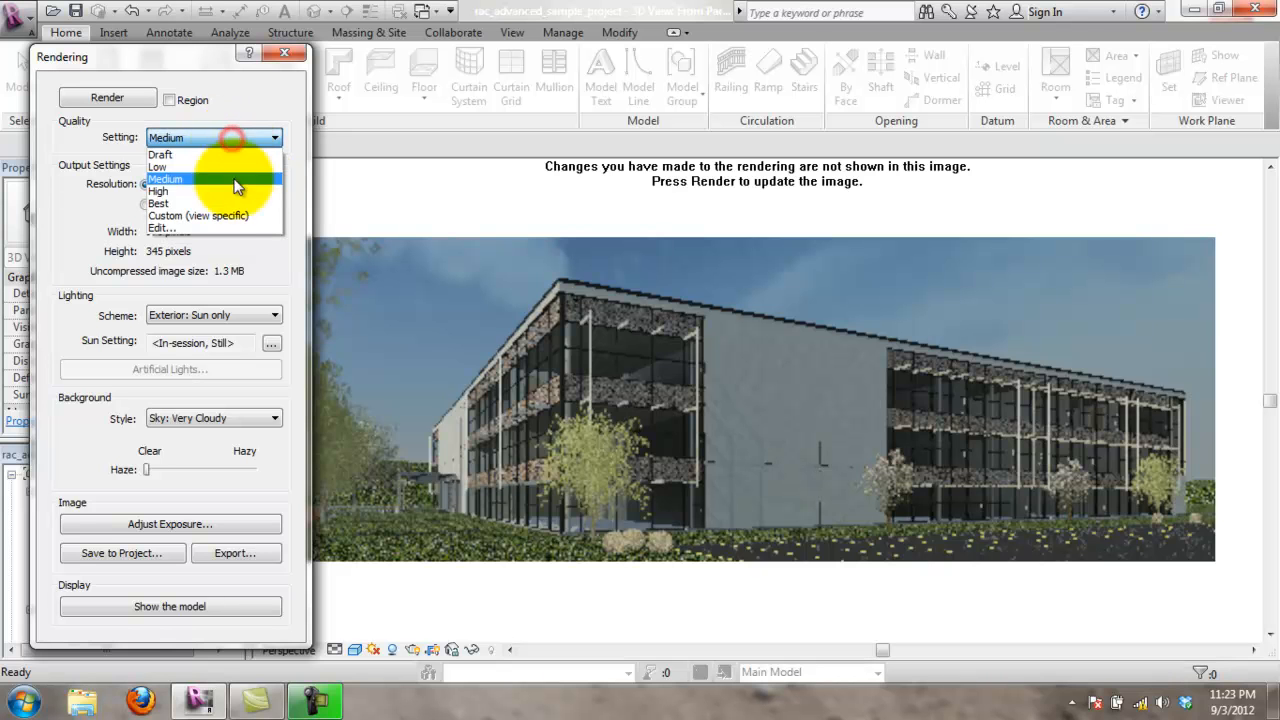
left_click(229, 228)
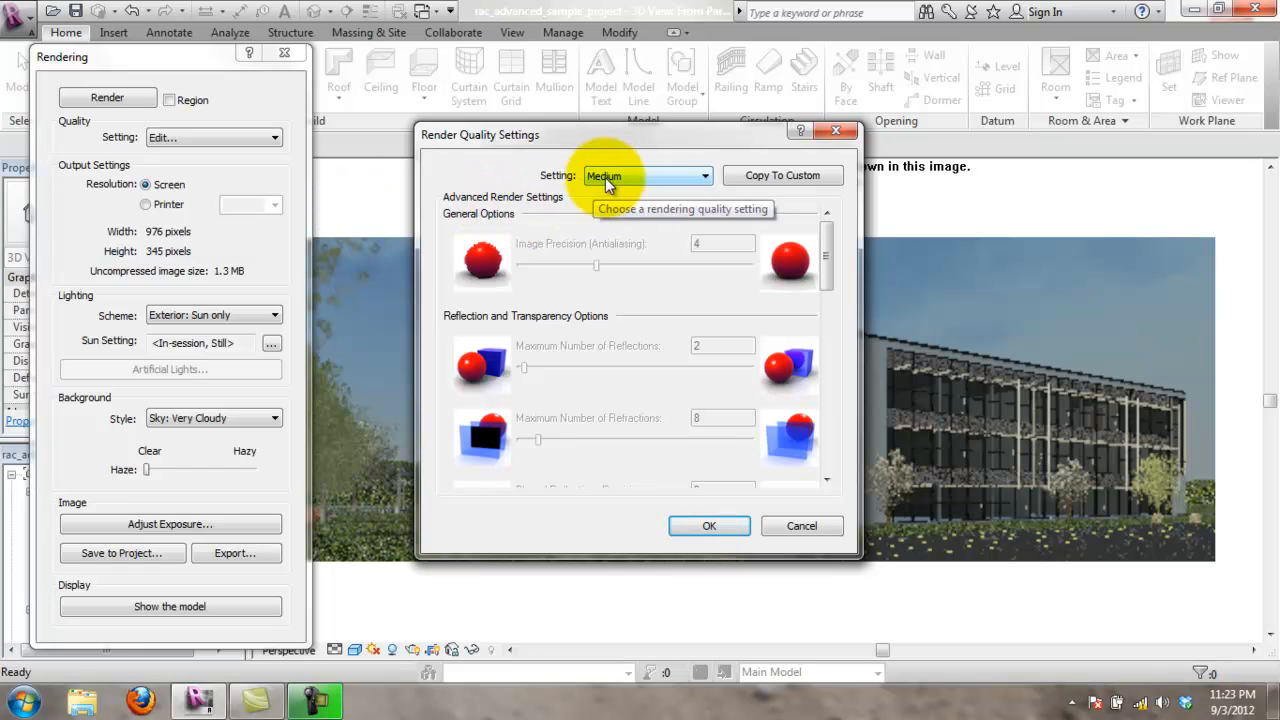
left_click(771, 182)
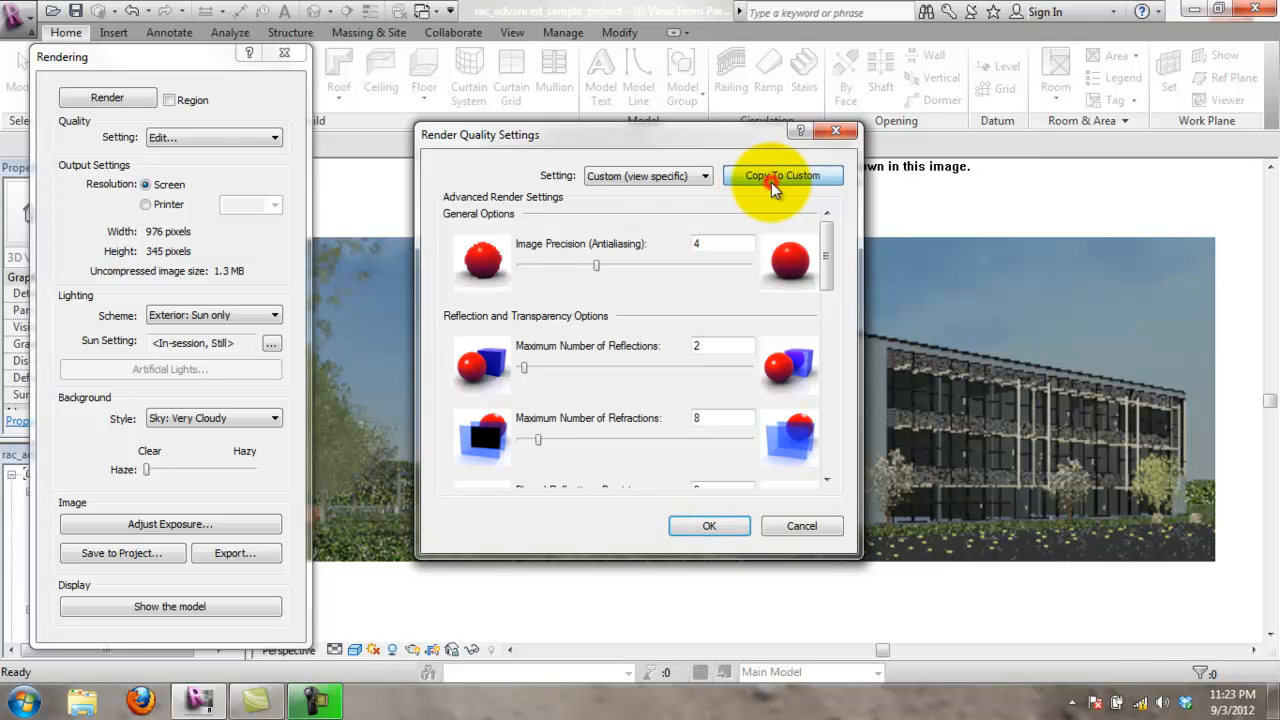
Step: Move the render quality settings aside to uncover the rendered building and examine the Image Precision (Antialiasing) option
left_click_drag(725, 145, 619, 109)
mouse_move(734, 226)
left_mouse_down()
mouse_move(811, 406)
mouse_move(739, 247)
mouse_move(752, 212)
left_mouse_up()
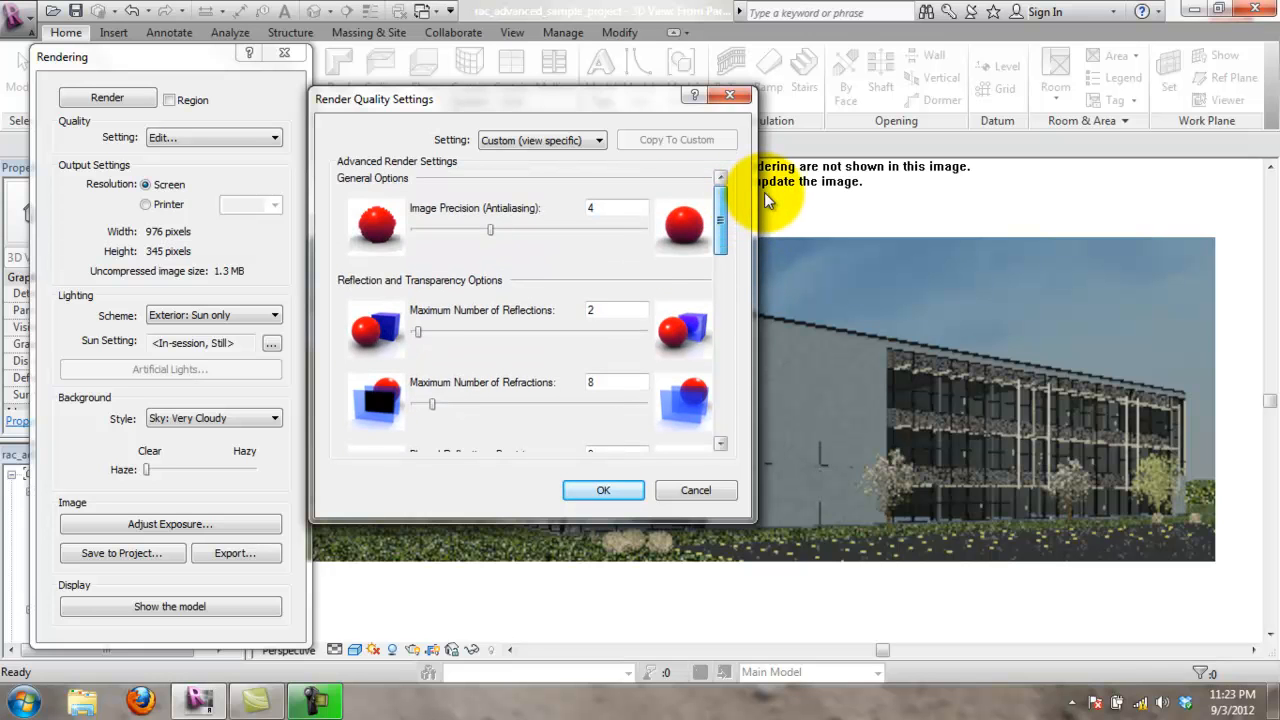
left_click_drag(765, 222, 748, 213)
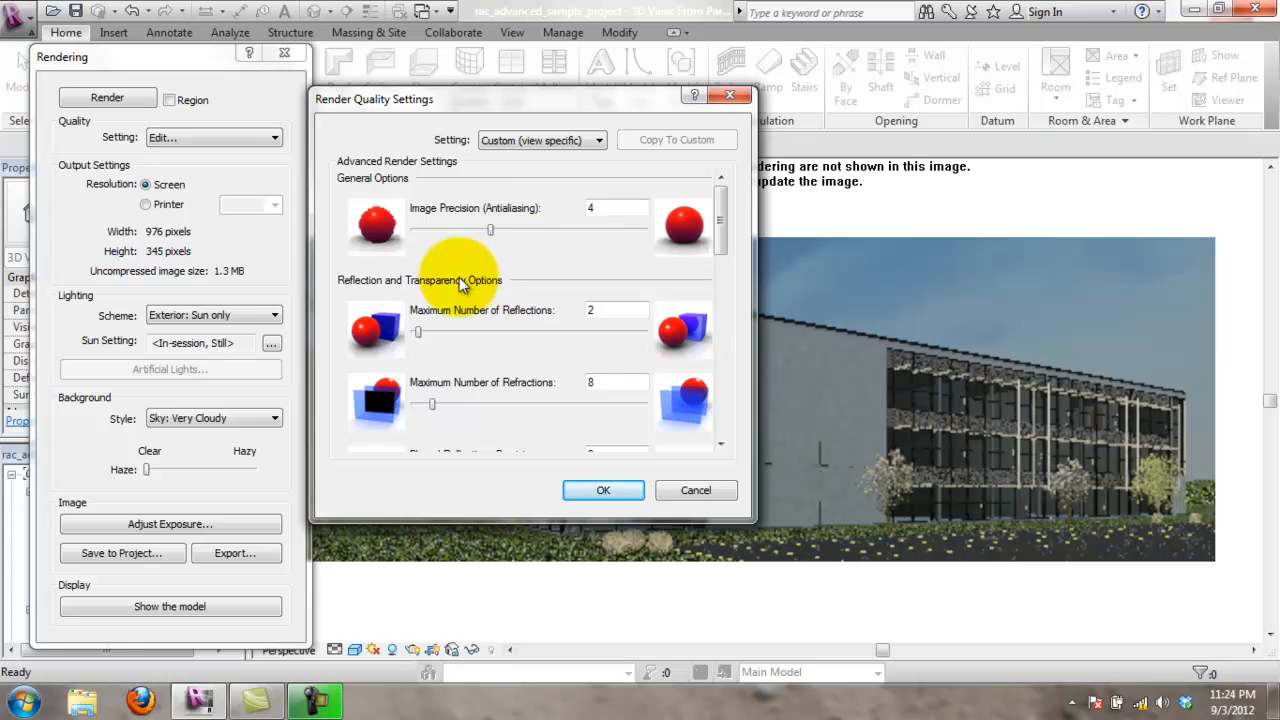
left_click_drag(524, 102, 331, 136)
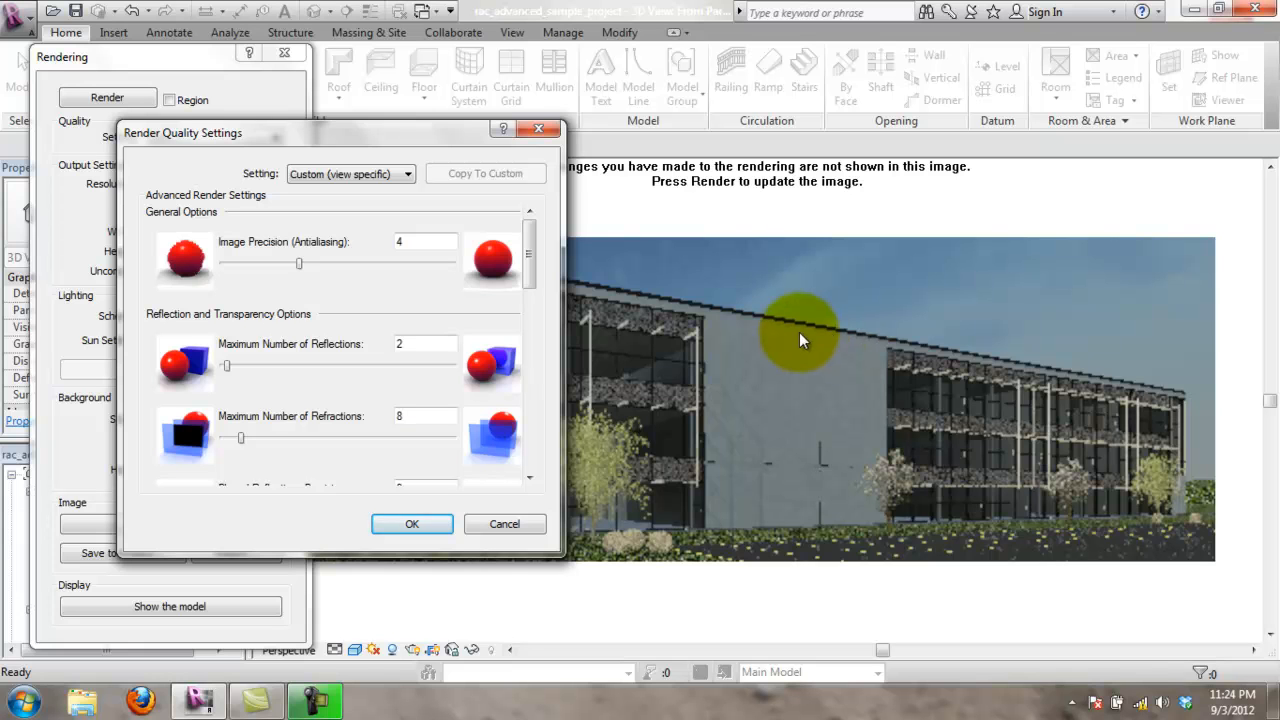
mouse_move(524, 248)
left_mouse_down()
mouse_move(530, 268)
mouse_move(531, 232)
left_mouse_up()
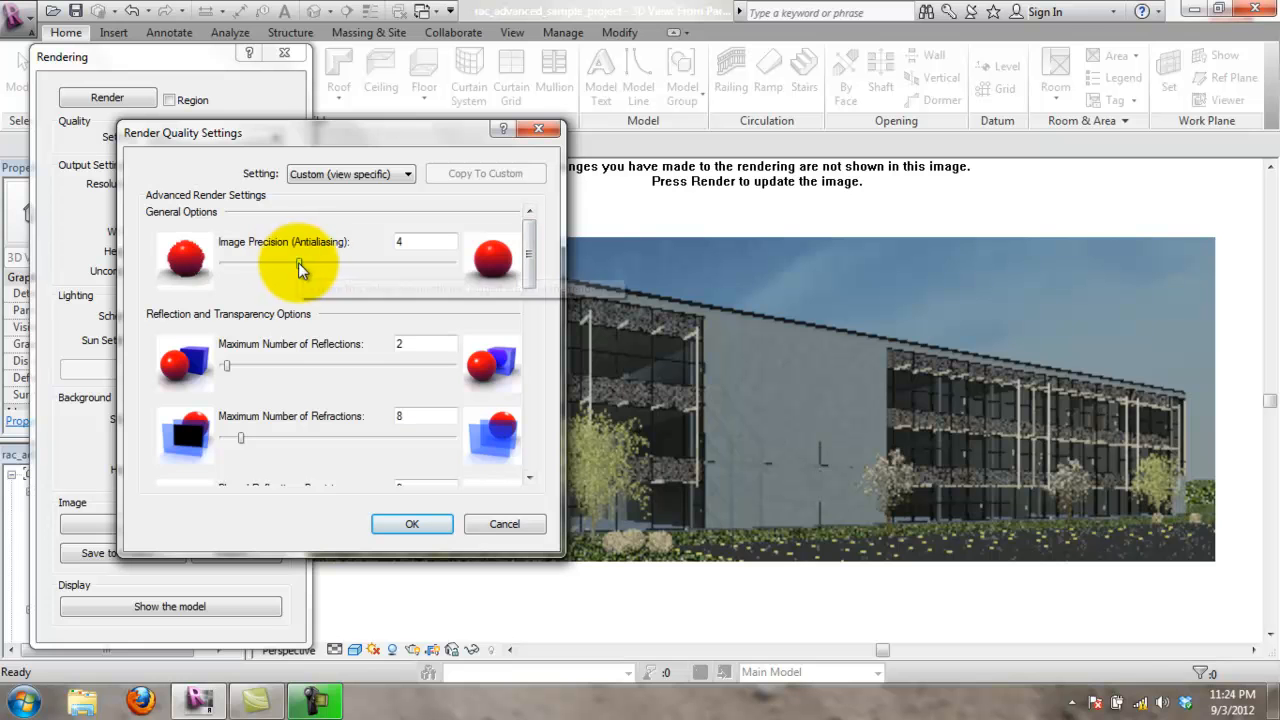
mouse_move(527, 261)
left_mouse_down()
mouse_move(540, 355)
mouse_move(528, 236)
left_mouse_up()
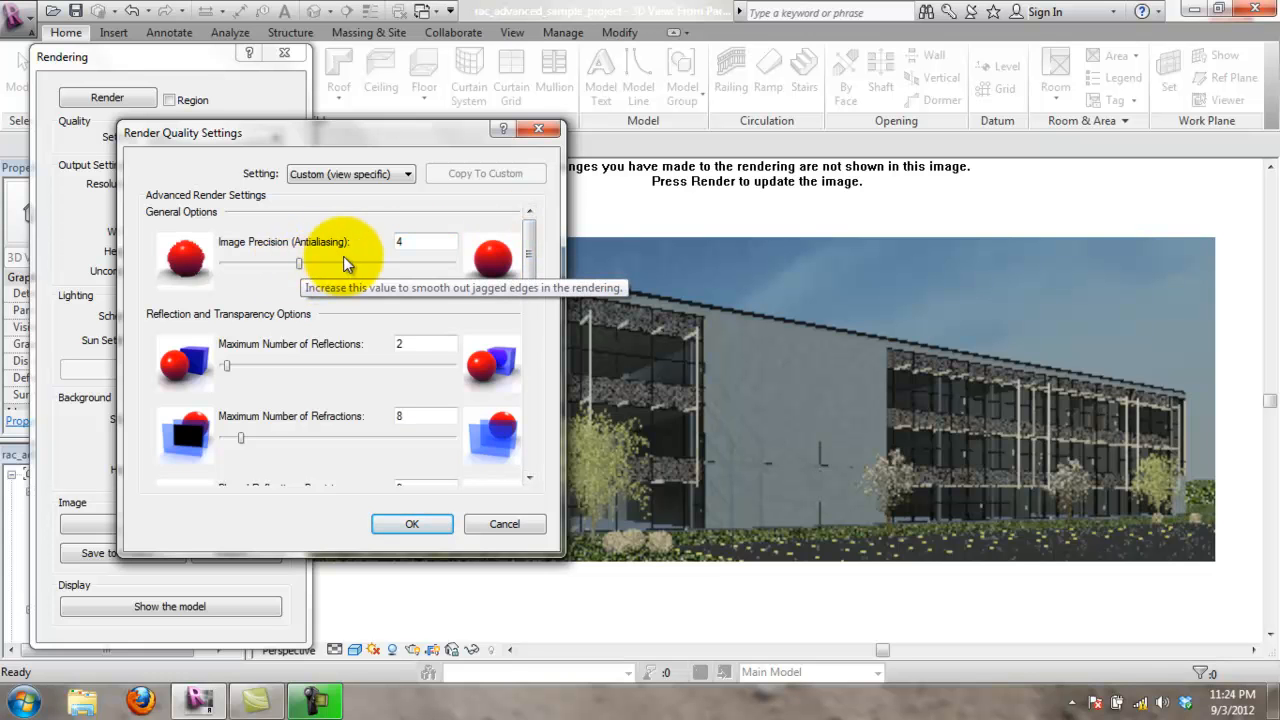
Step: Examine the reflection, refraction and soft shadow options of the custom render quality settings
left_click_drag(531, 246, 531, 278)
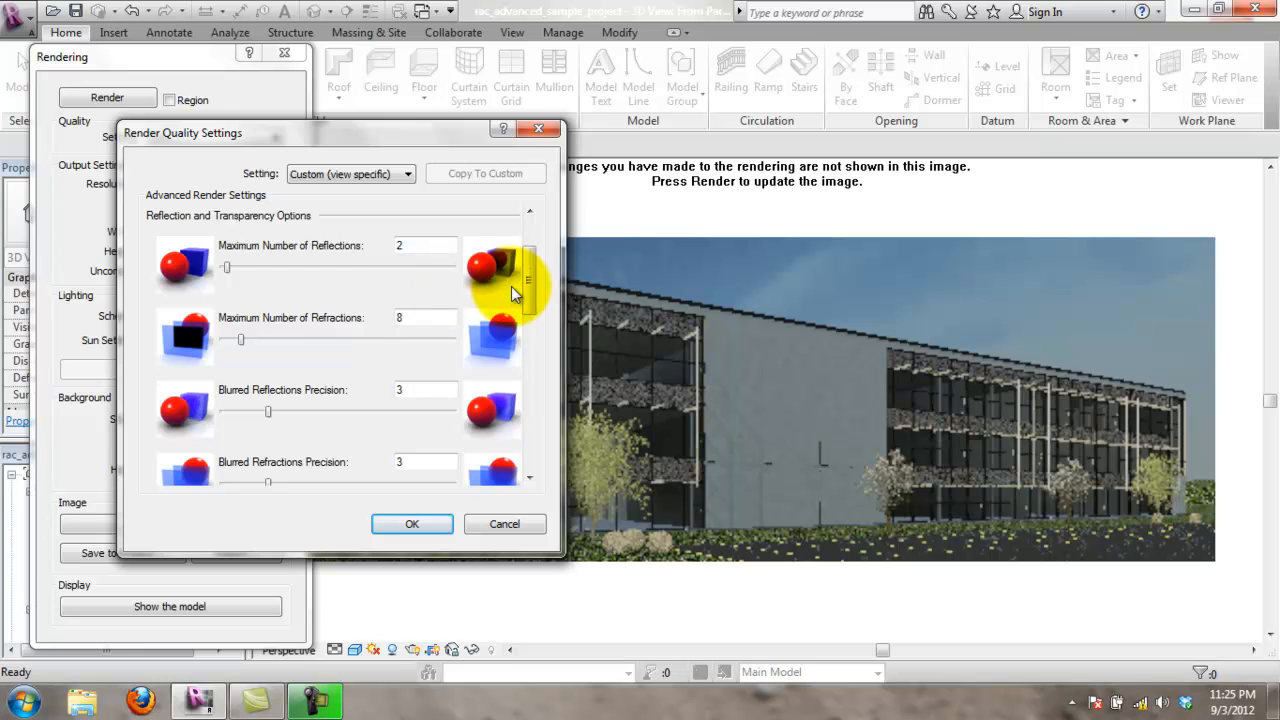
left_click_drag(531, 277, 540, 303)
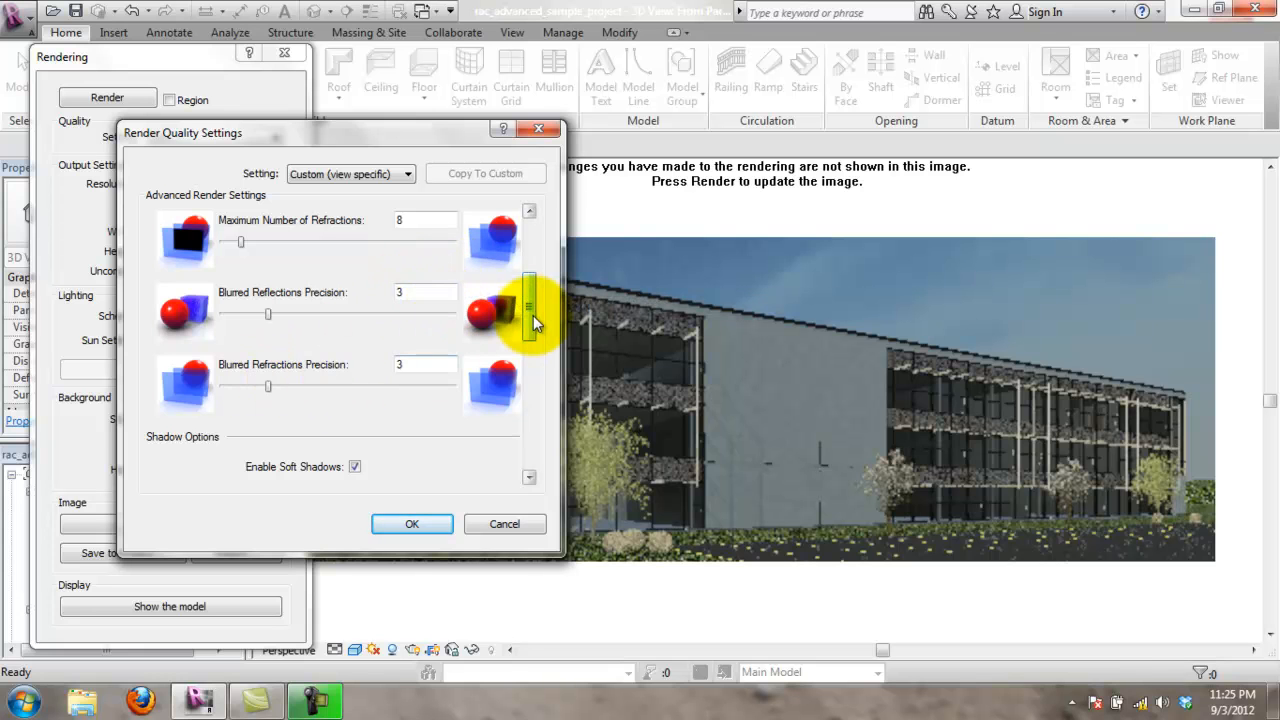
scroll(533, 319, "down", 1)
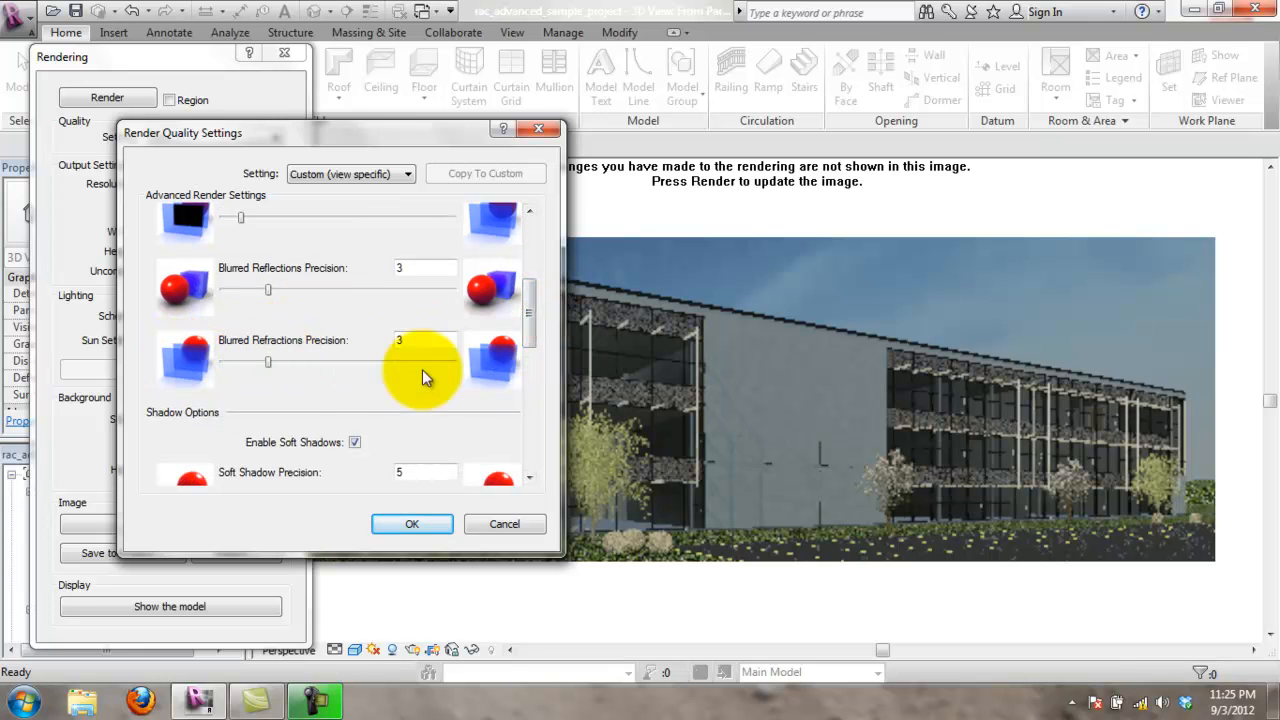
scroll(510, 322, "down", 3)
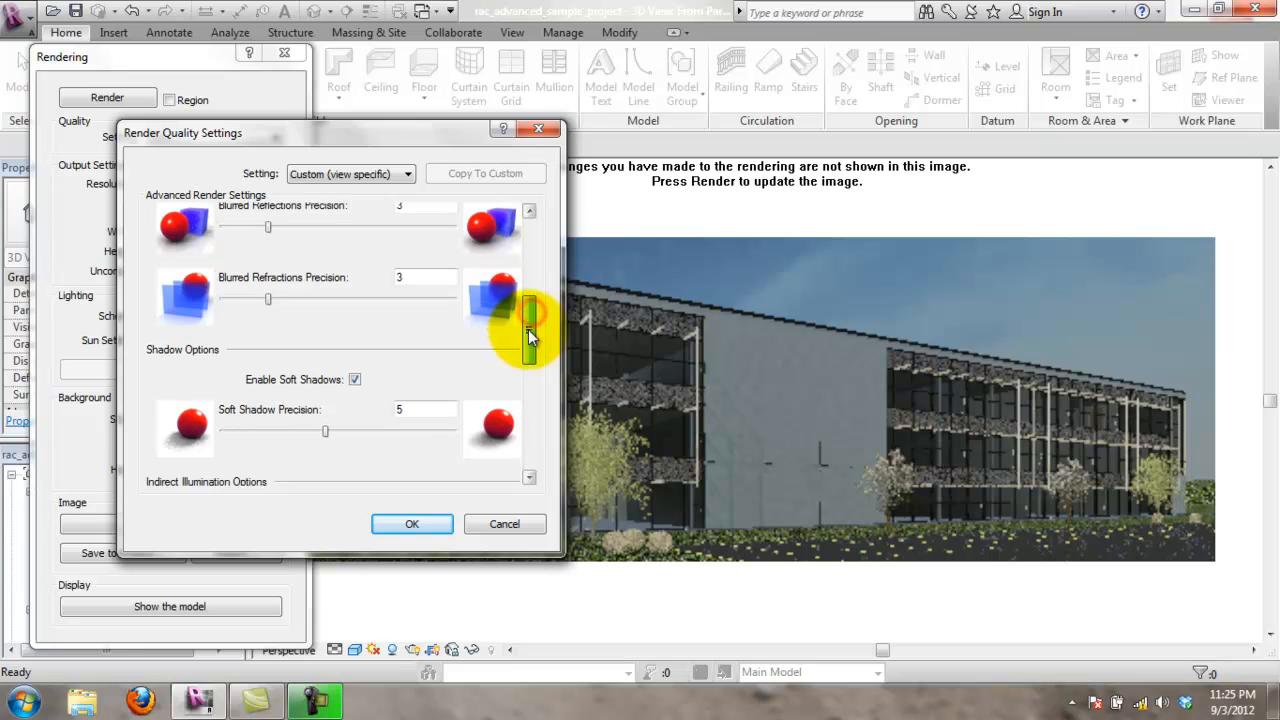
scroll(529, 336, "down", 5)
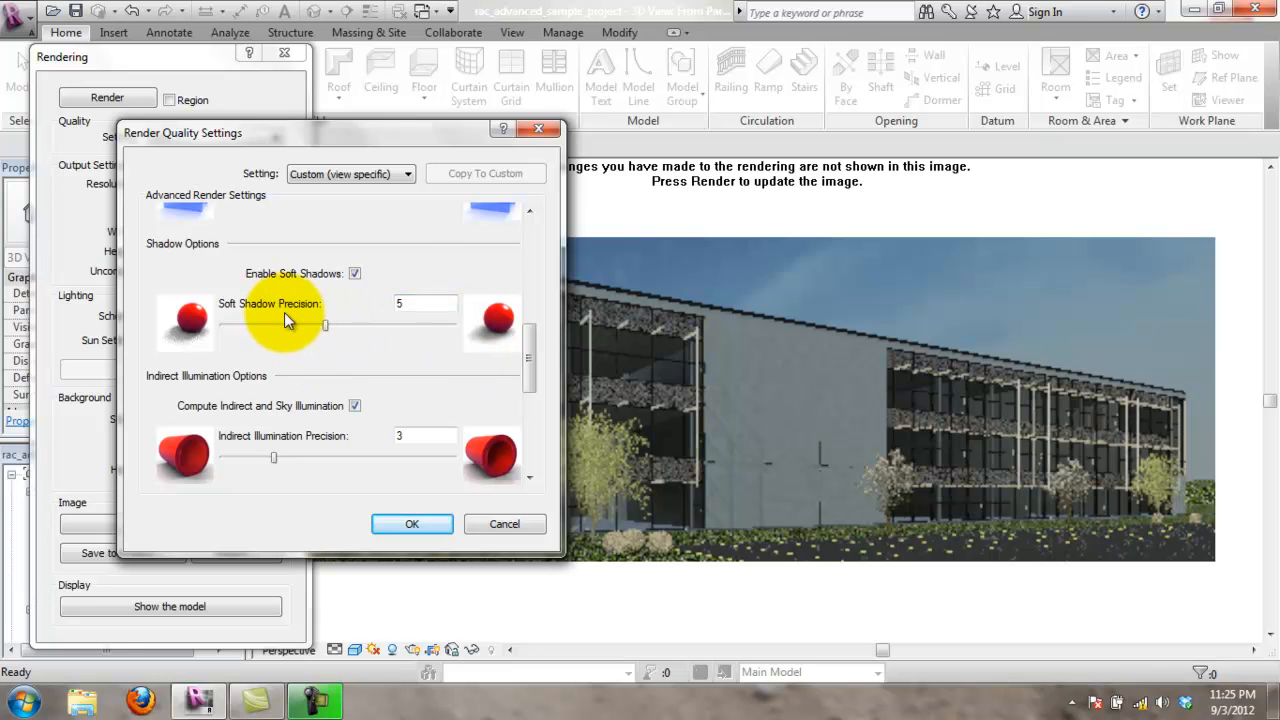
Step: Examine the indirect illumination precision, smoothness and bounces options and the daylight portal options for windows, doors and curtain walls
left_click_drag(534, 350, 537, 396)
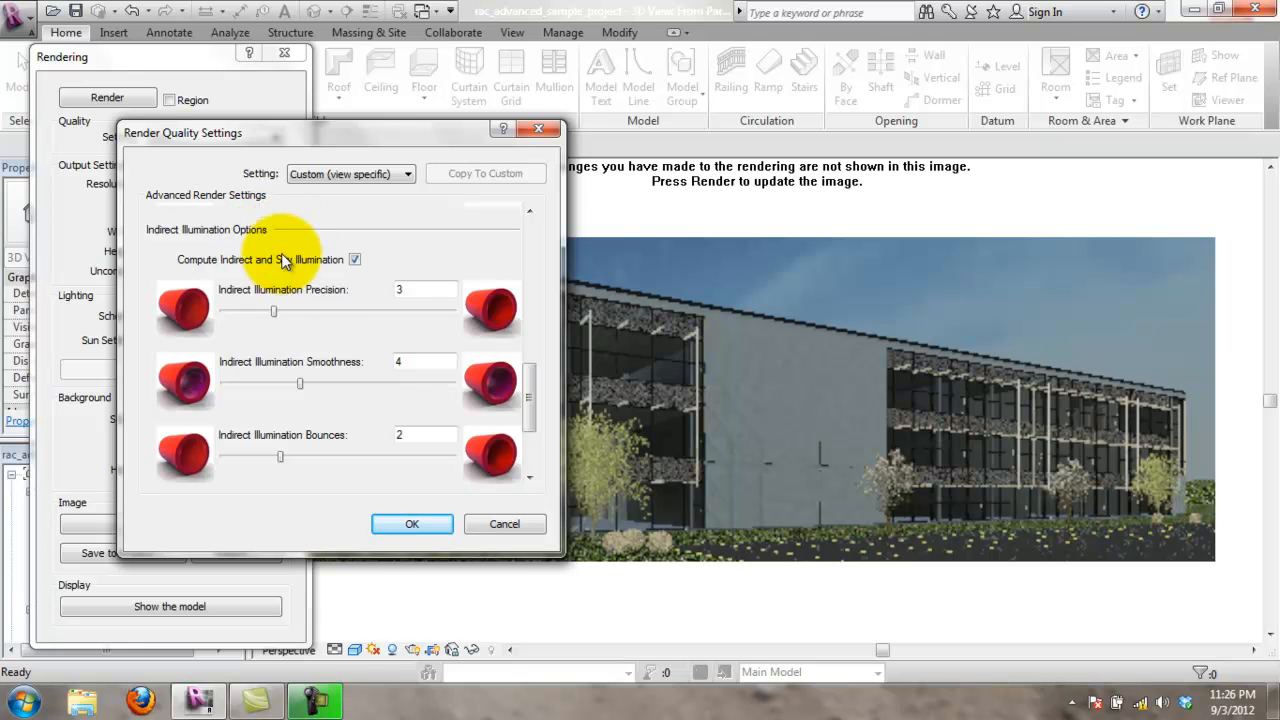
mouse_move(315, 287)
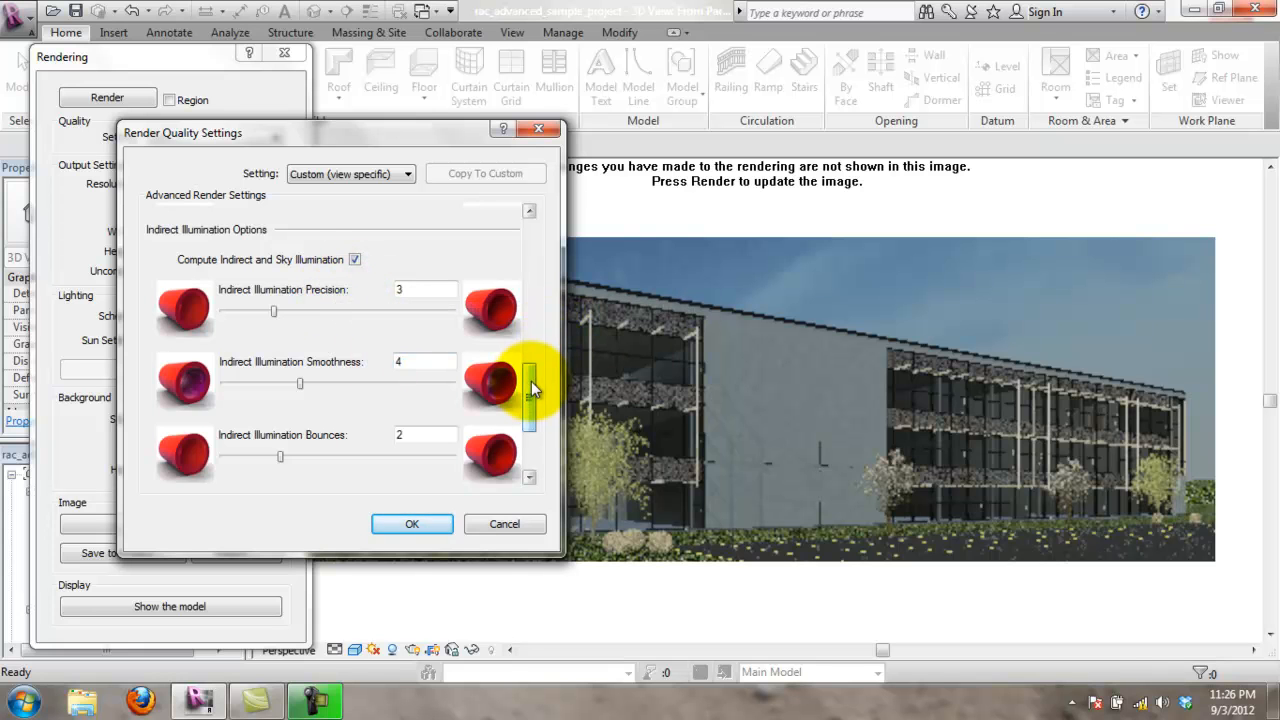
scroll(533, 380, "up", 1)
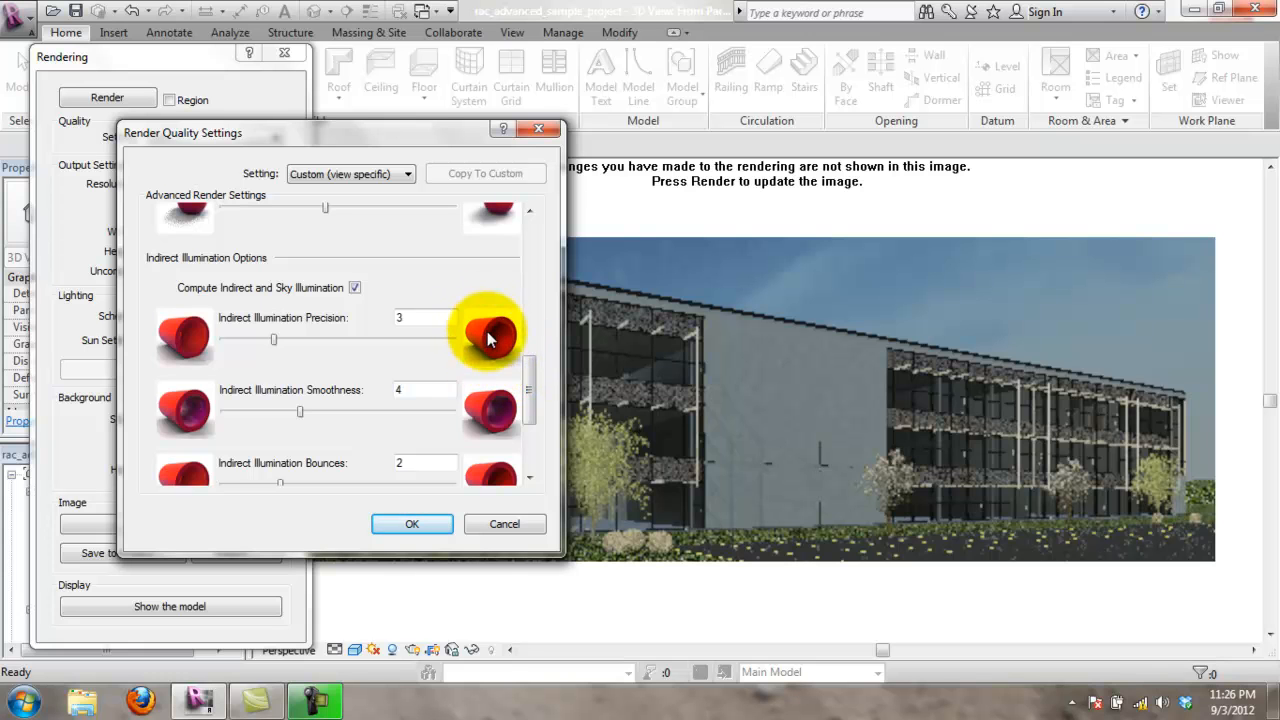
scroll(535, 395, "down", 2)
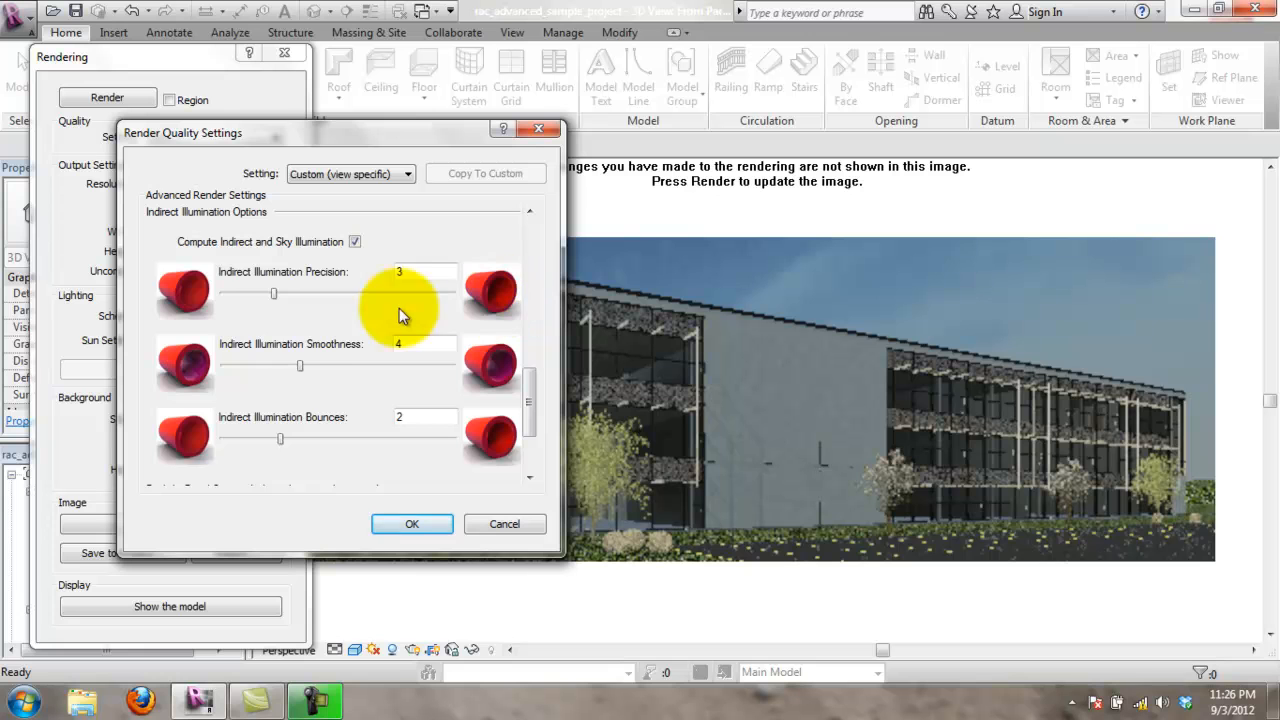
left_click_drag(534, 398, 528, 429)
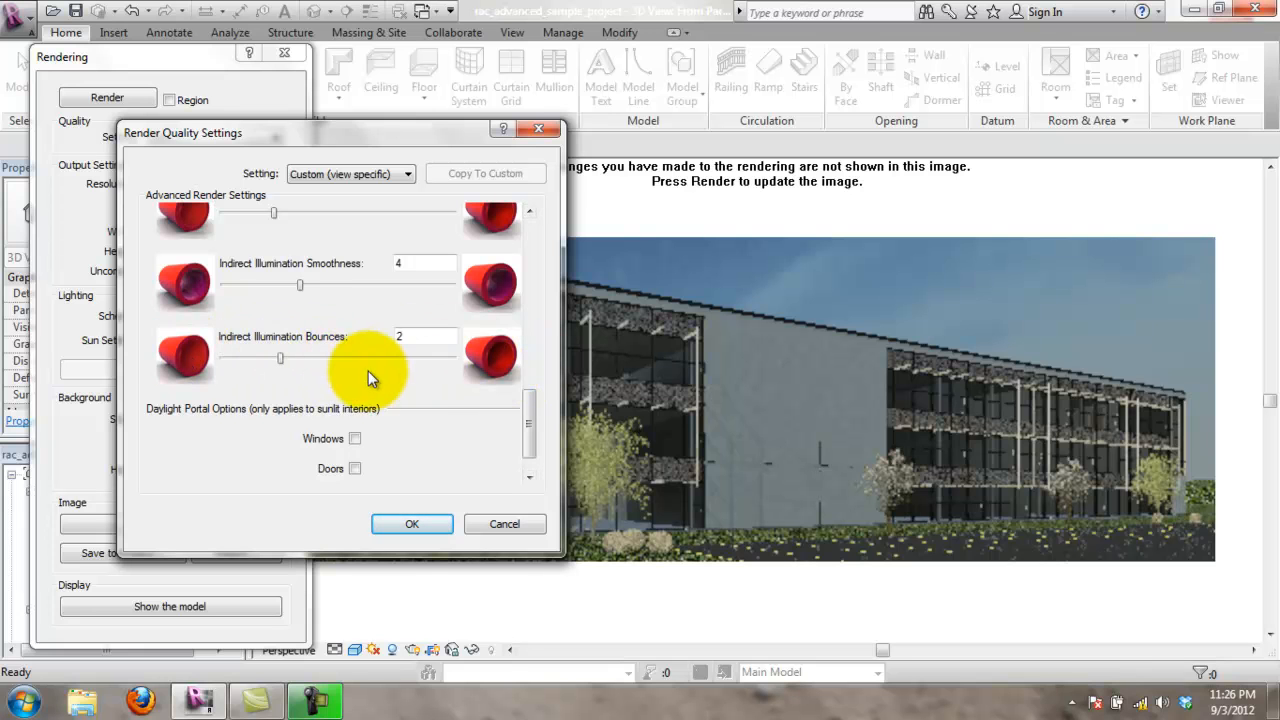
left_click(533, 405)
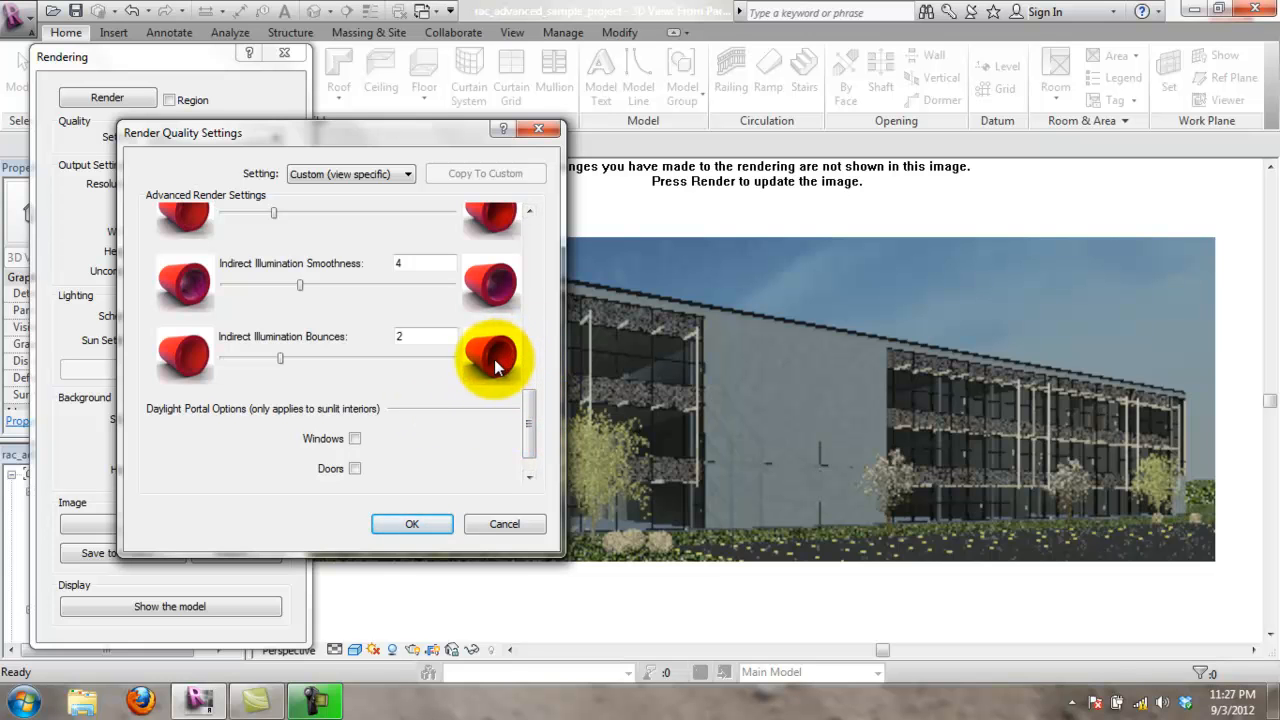
scroll(530, 410, "down", 1)
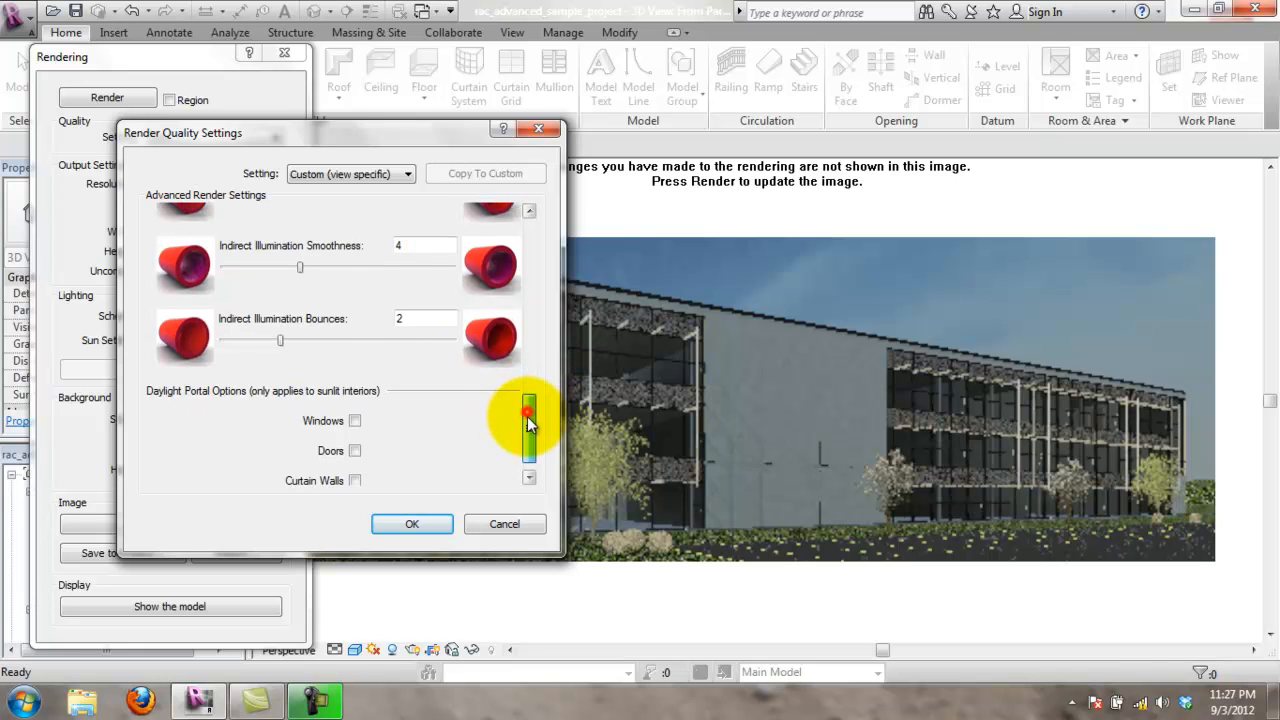
scroll(536, 413, "up", 1)
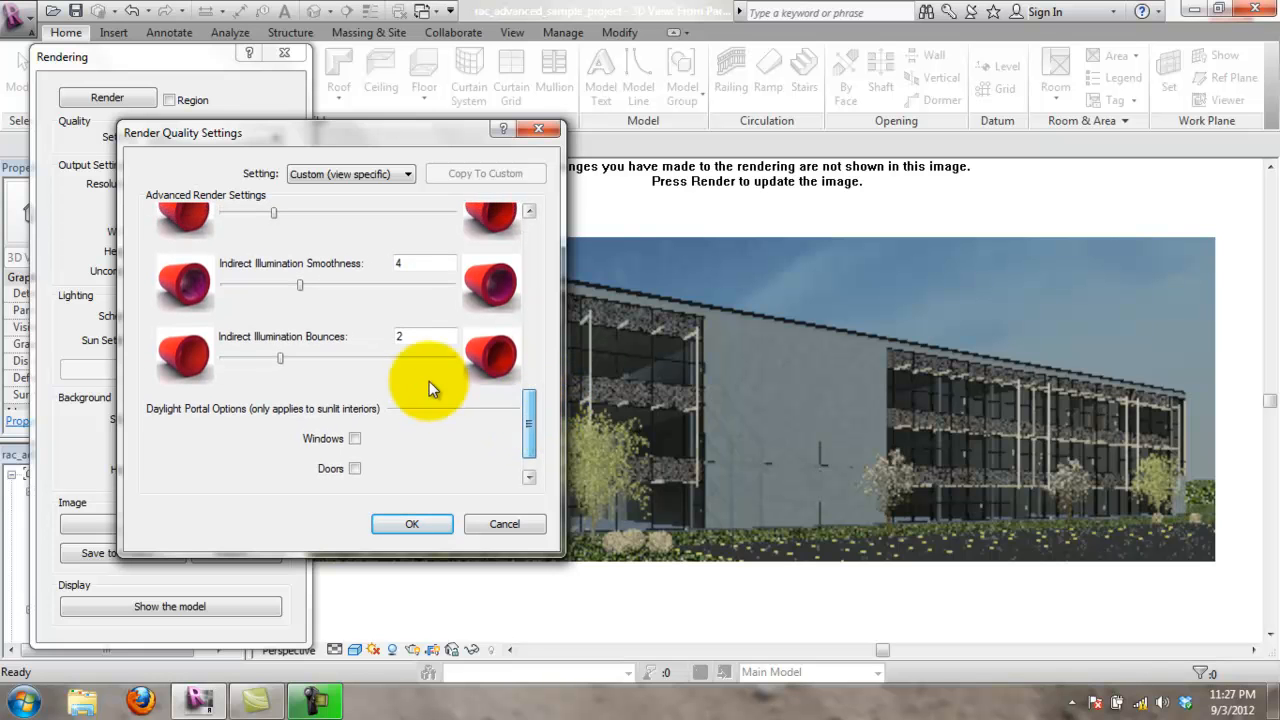
mouse_move(371, 358)
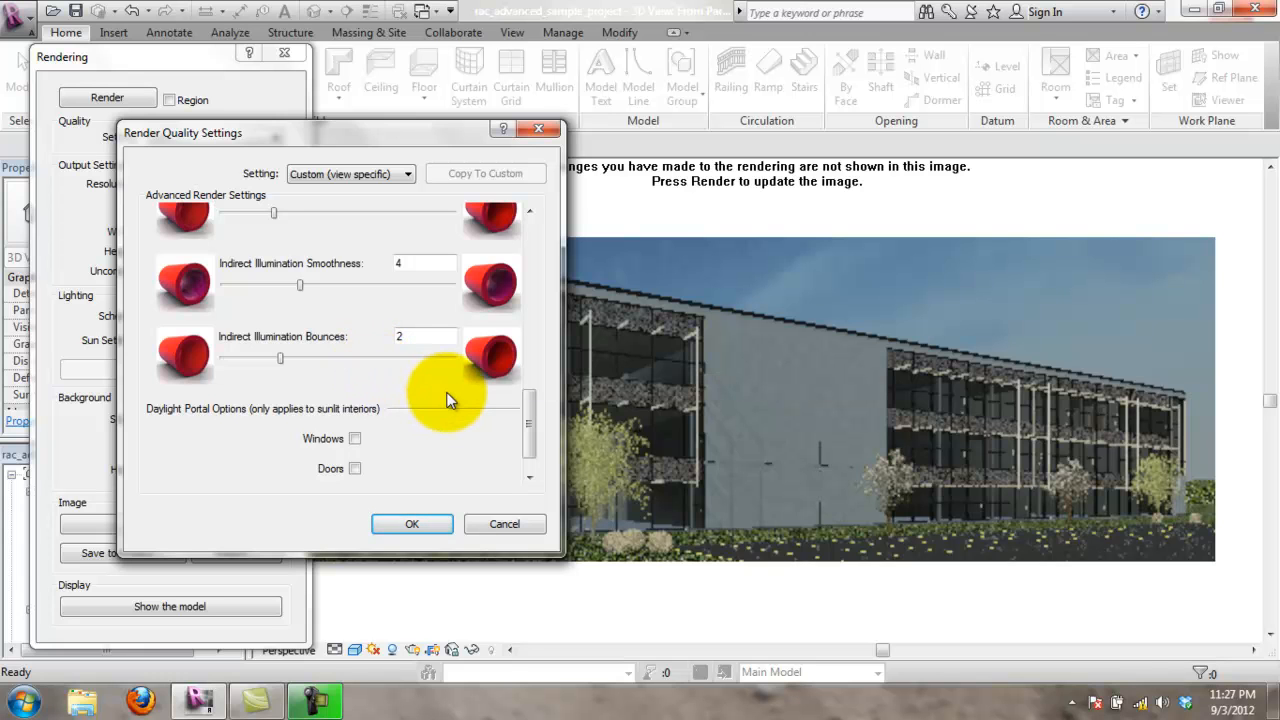
scroll(522, 425, "down", 2)
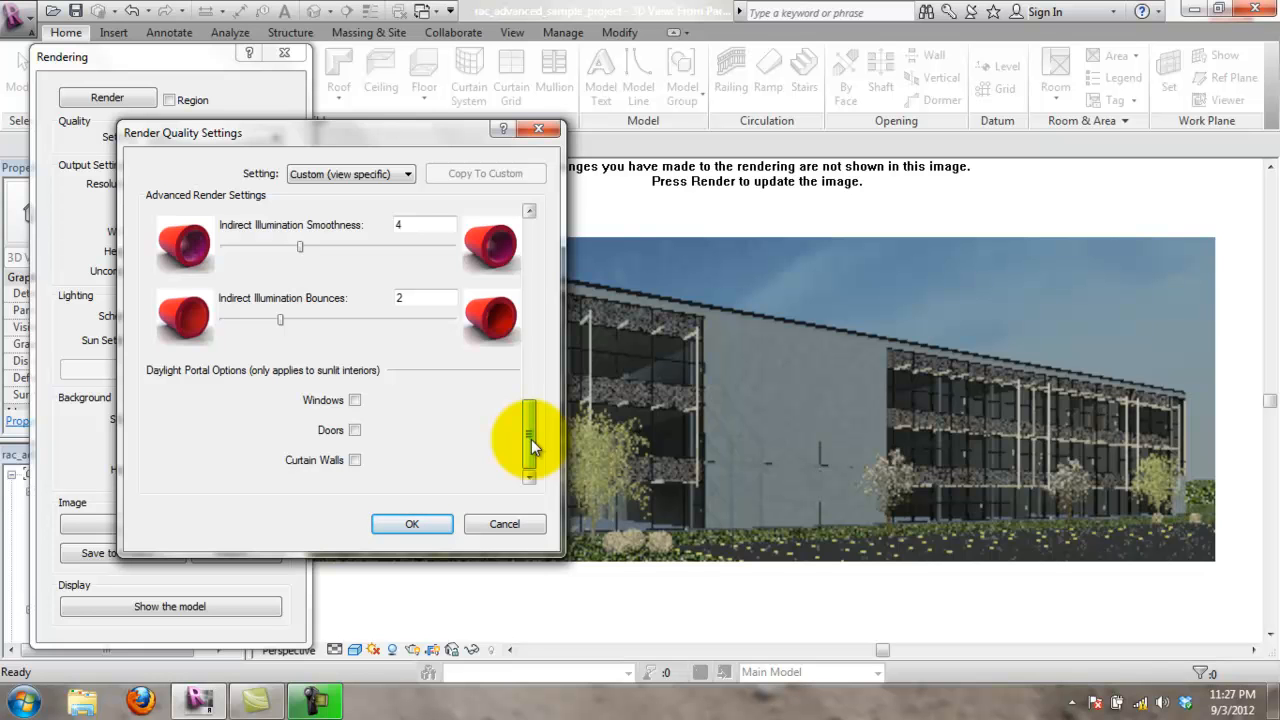
Step: Display the Draft preset in the render quality settings and review its advanced values
left_click_drag(528, 428, 564, 211)
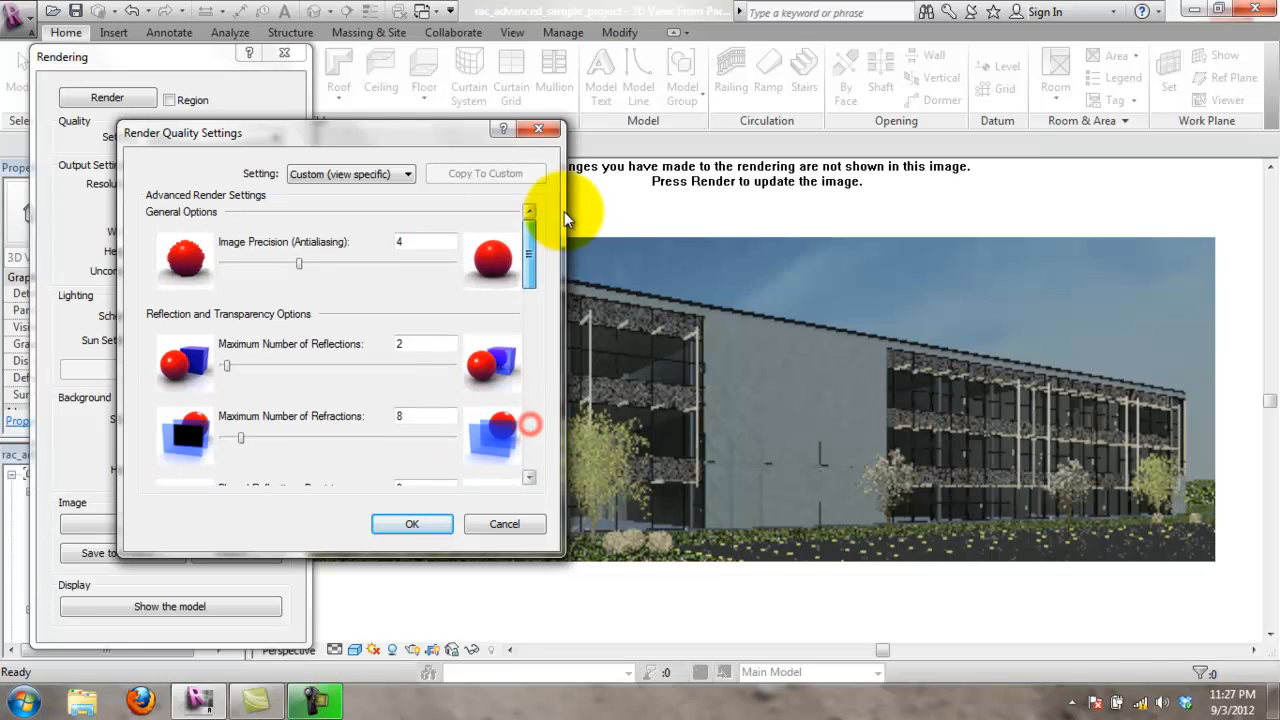
left_click(390, 172)
left_click(372, 192)
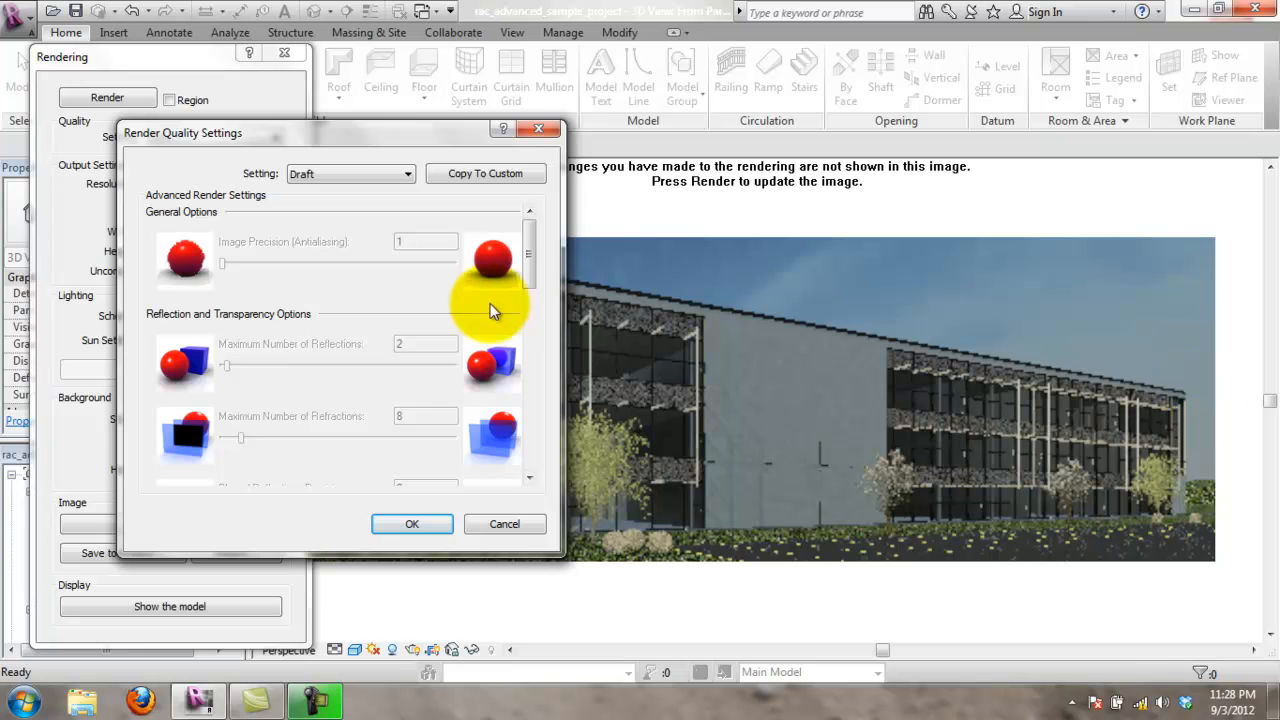
scroll(537, 275, "down", 1)
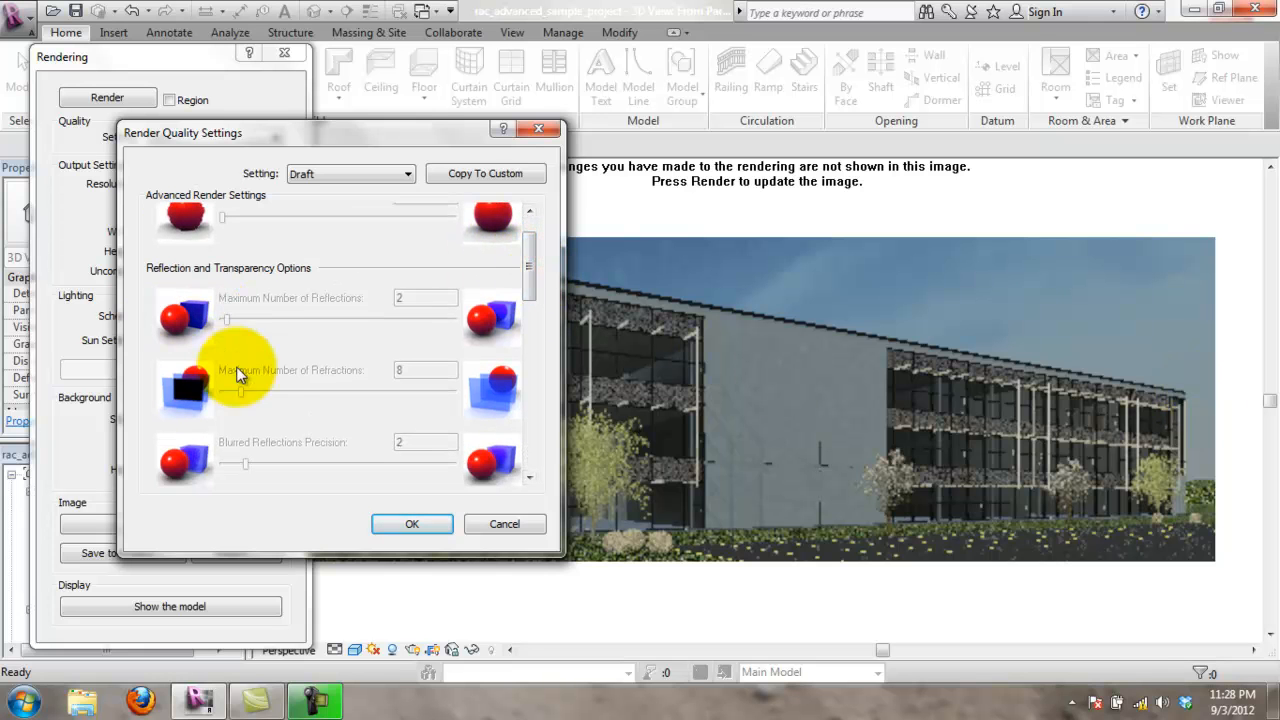
scroll(533, 313, "down", 2)
left_click_drag(533, 310, 536, 234)
Step: Display the Low preset and the Medium preset in turn and compare their advanced render values
left_click(405, 174)
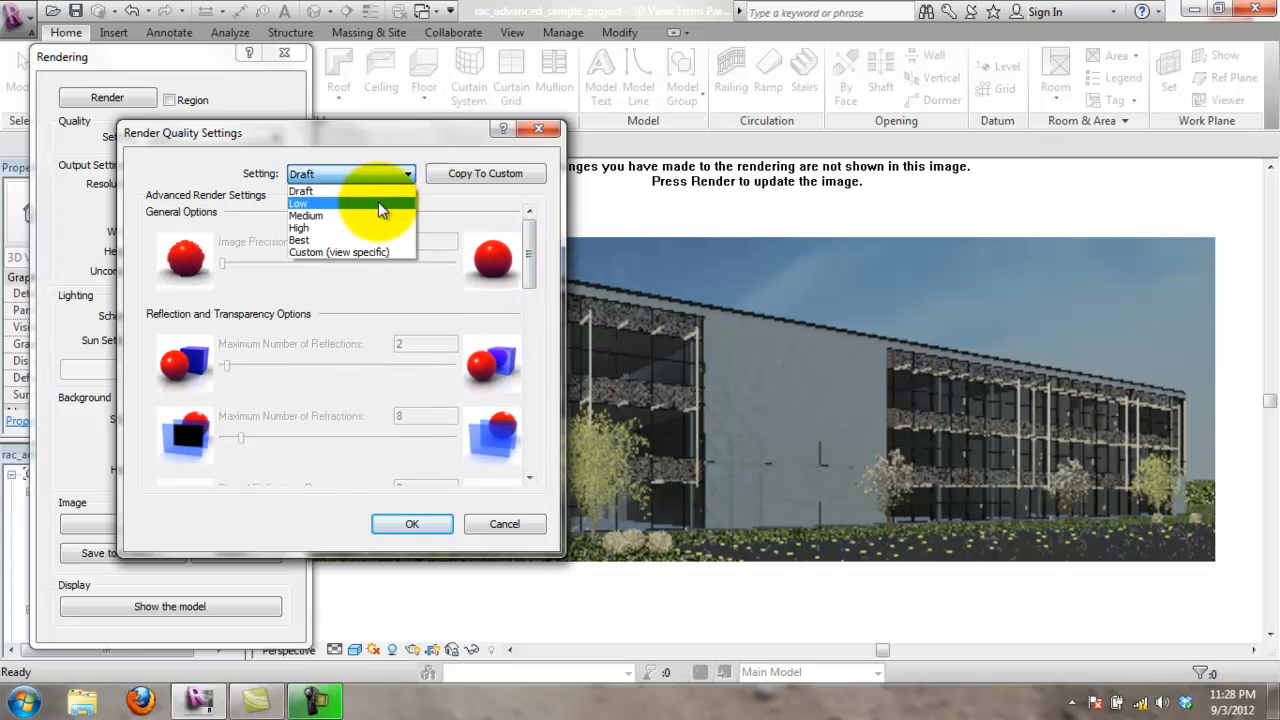
left_click(378, 202)
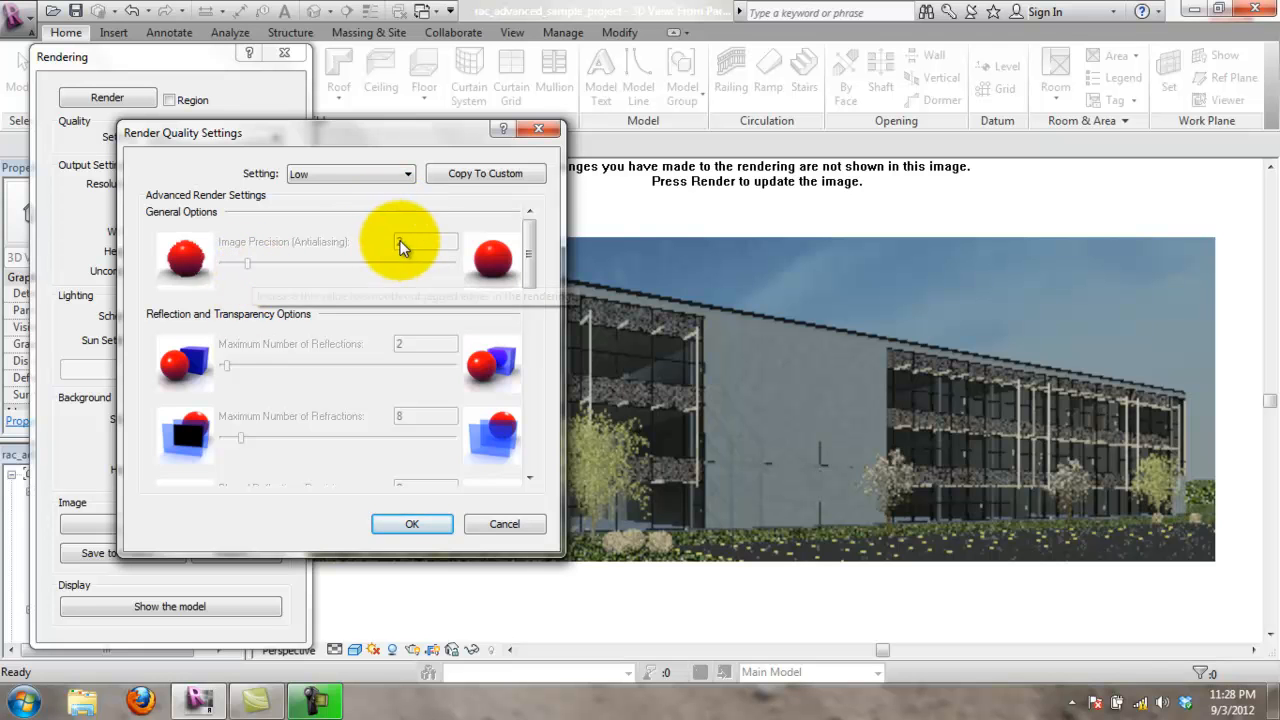
left_click_drag(538, 265, 411, 186)
left_click(409, 177)
left_click(365, 211)
left_click_drag(543, 268, 536, 268)
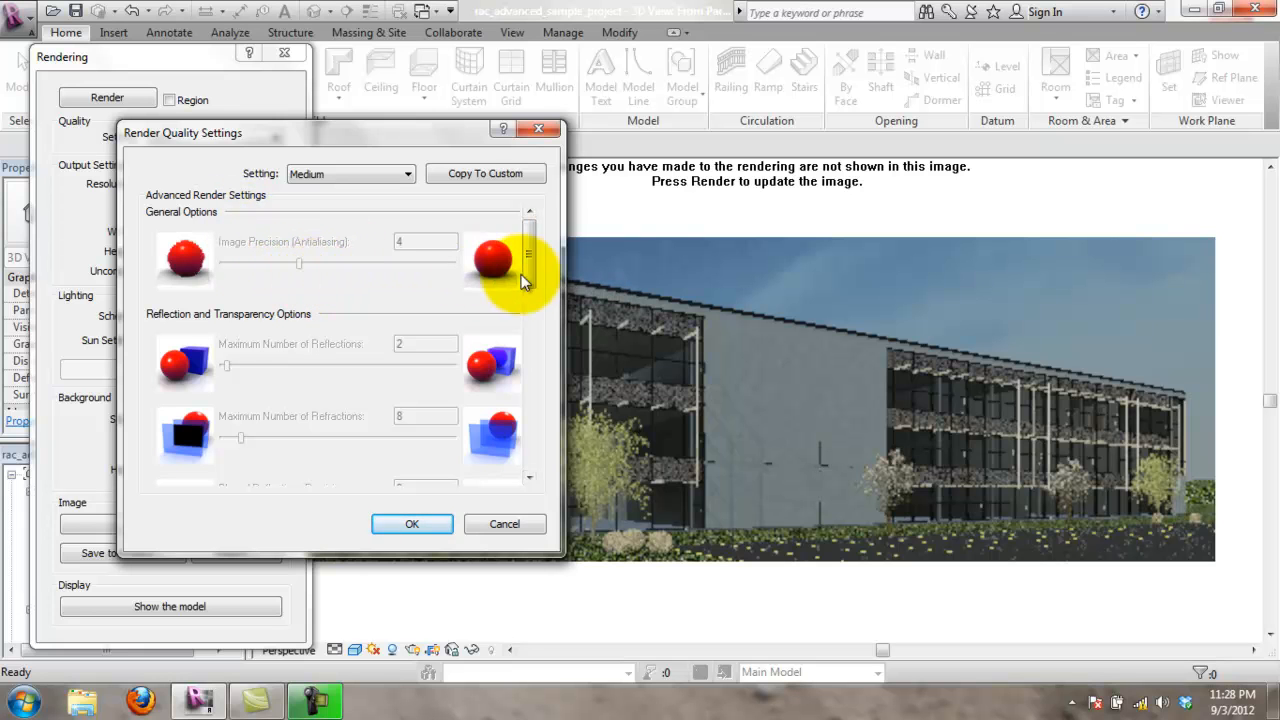
left_click_drag(530, 262, 543, 423)
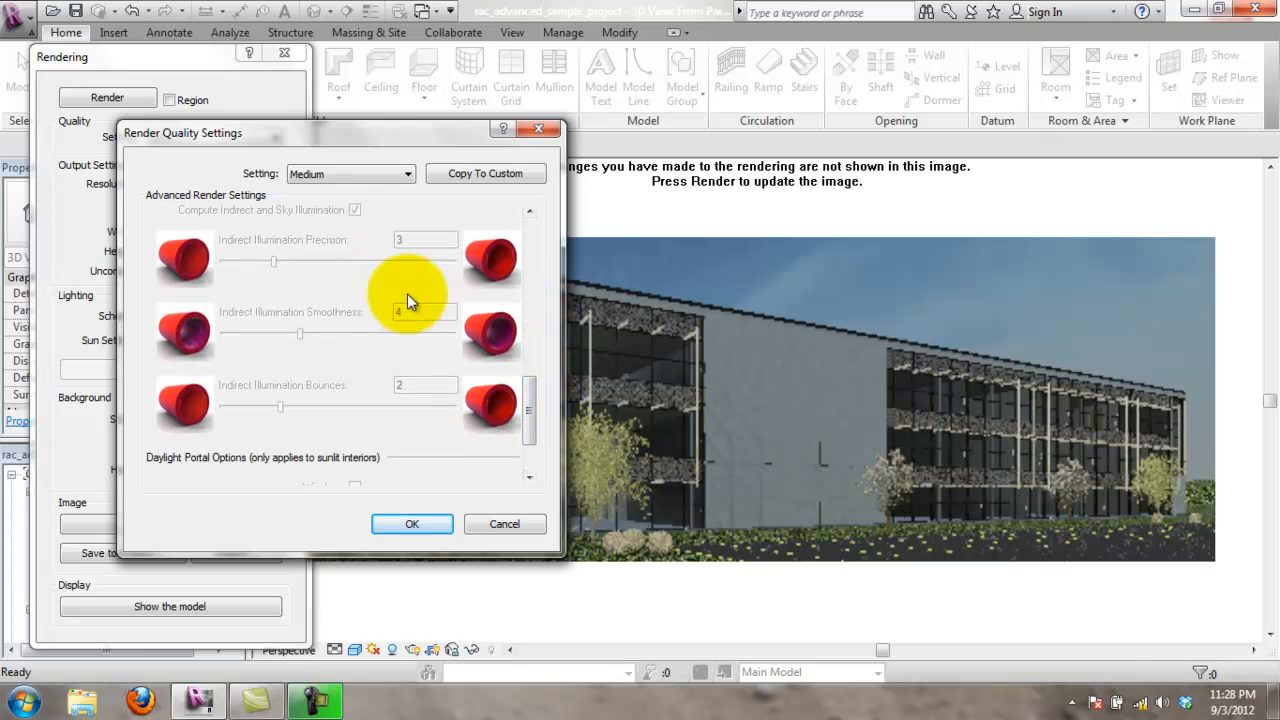
left_click_drag(537, 395, 540, 228)
Step: Display the Best preset and review its image precision, reflection and refraction values
left_click(409, 176)
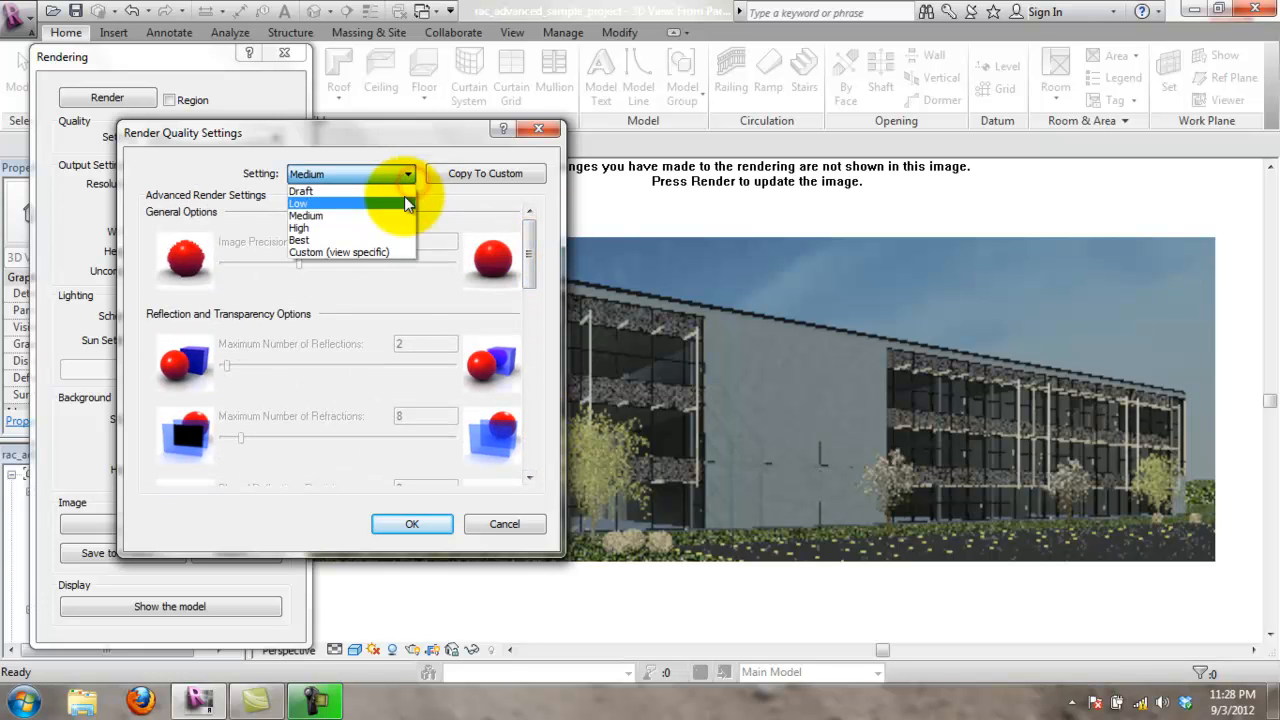
left_click(376, 240)
left_click_drag(539, 260, 517, 200)
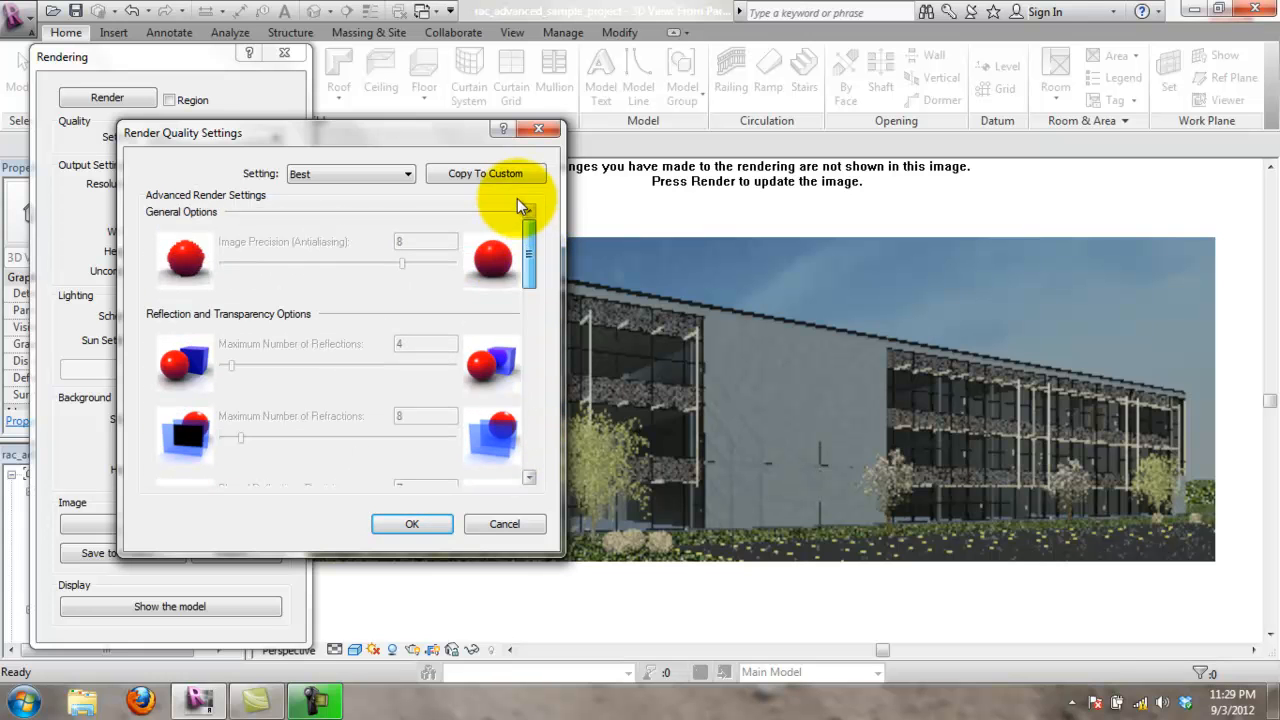
Step: Accept the quality settings, render the perspective view with the Custom (view specific) setting, and move the progress report off the rendering settings
left_click(414, 526)
left_click(107, 97)
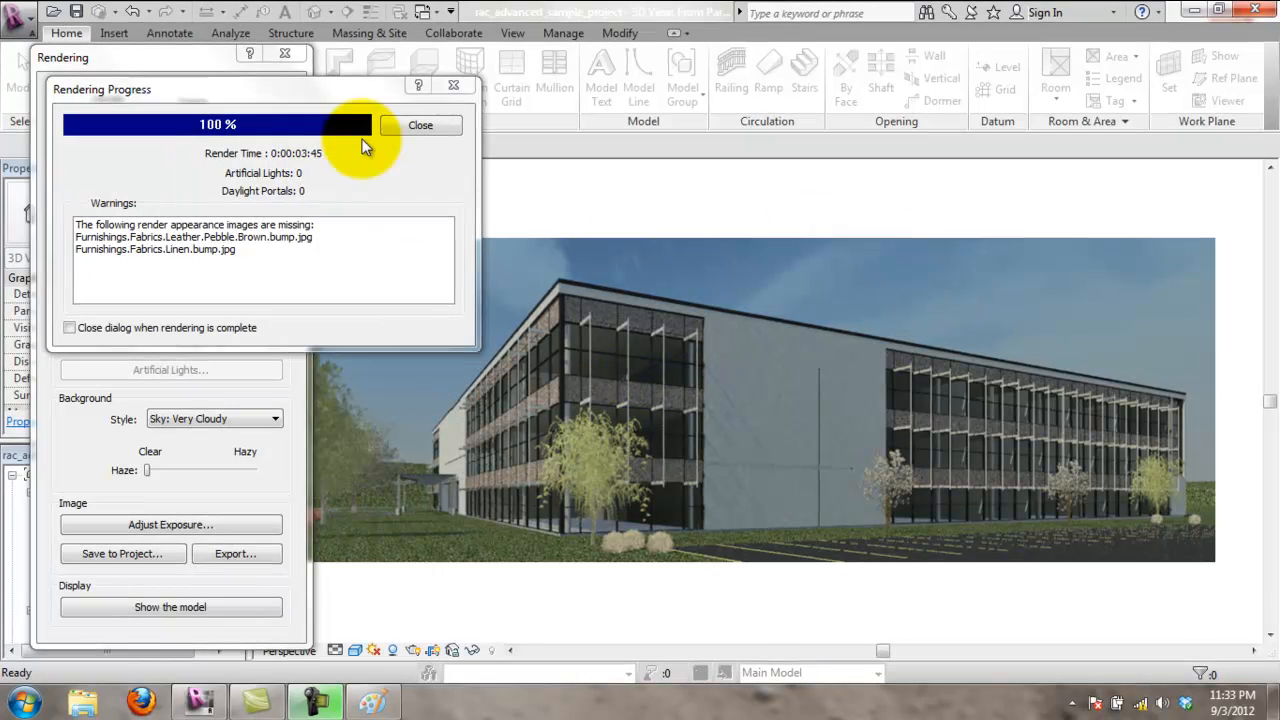
left_click_drag(328, 92, 553, 109)
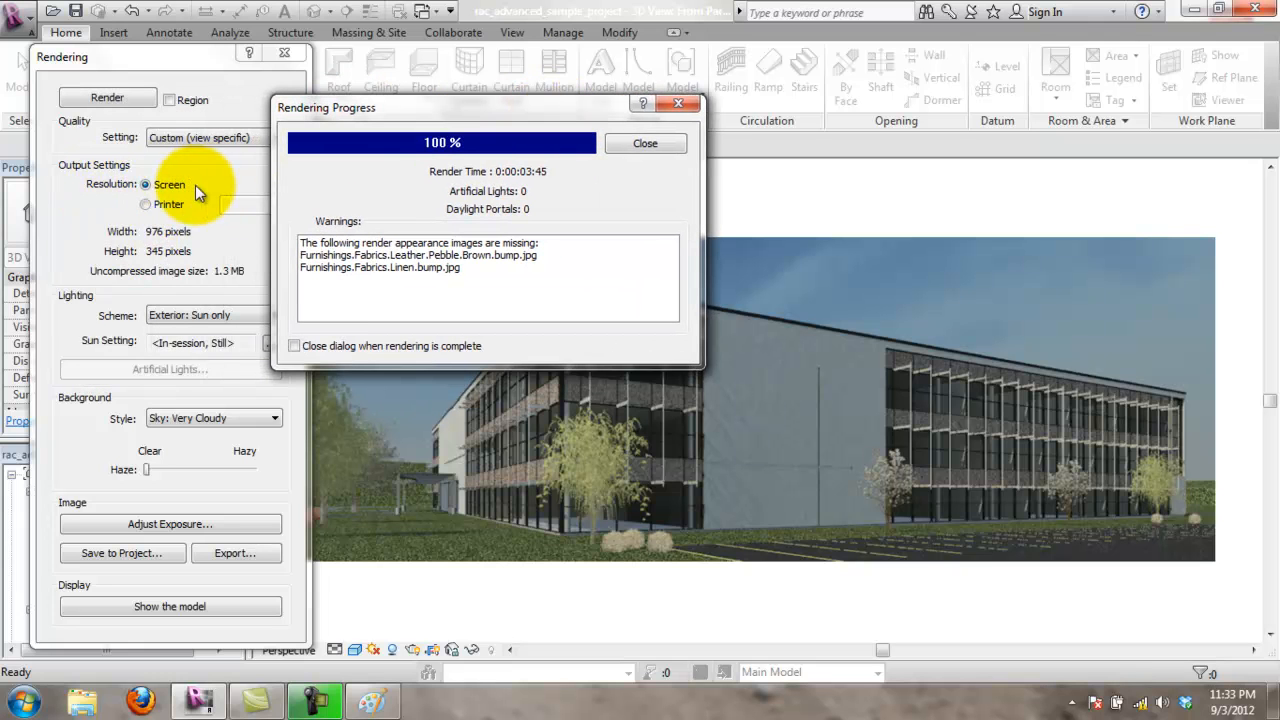
left_click_drag(355, 110, 282, 114)
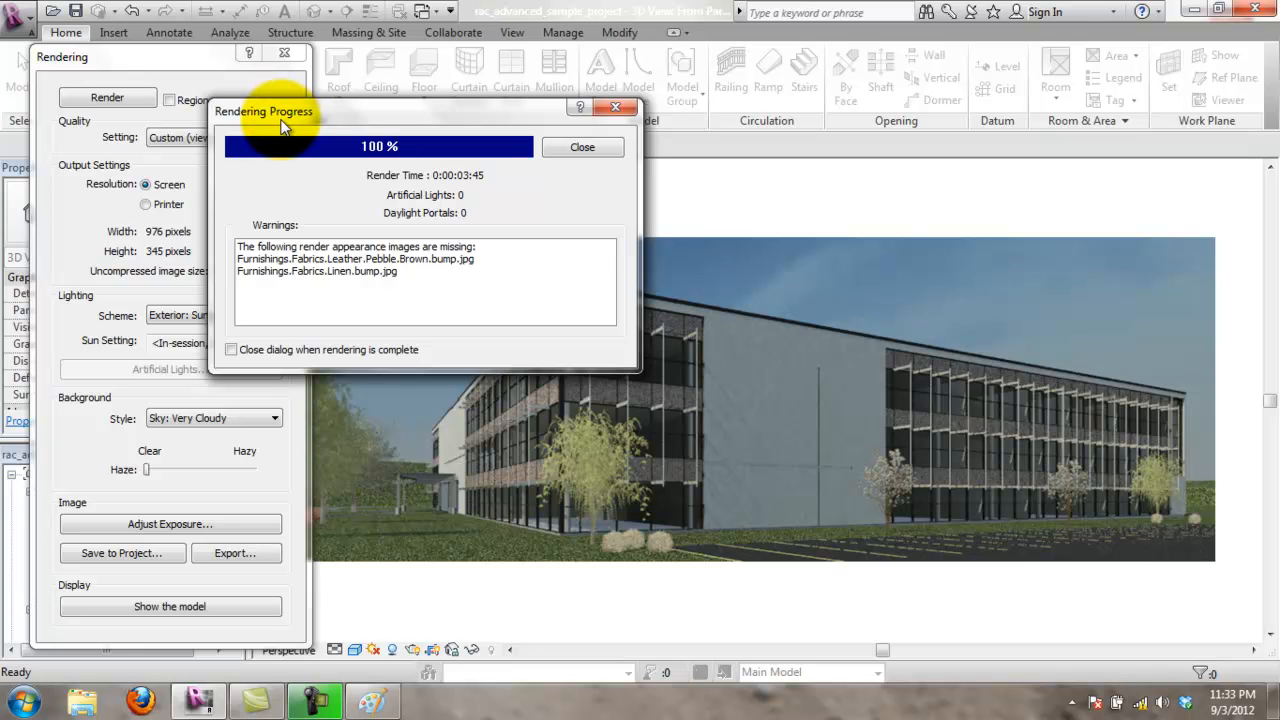
mouse_move(280, 118)
left_mouse_down()
mouse_move(267, 120)
mouse_move(312, 116)
mouse_move(280, 114)
left_mouse_up()
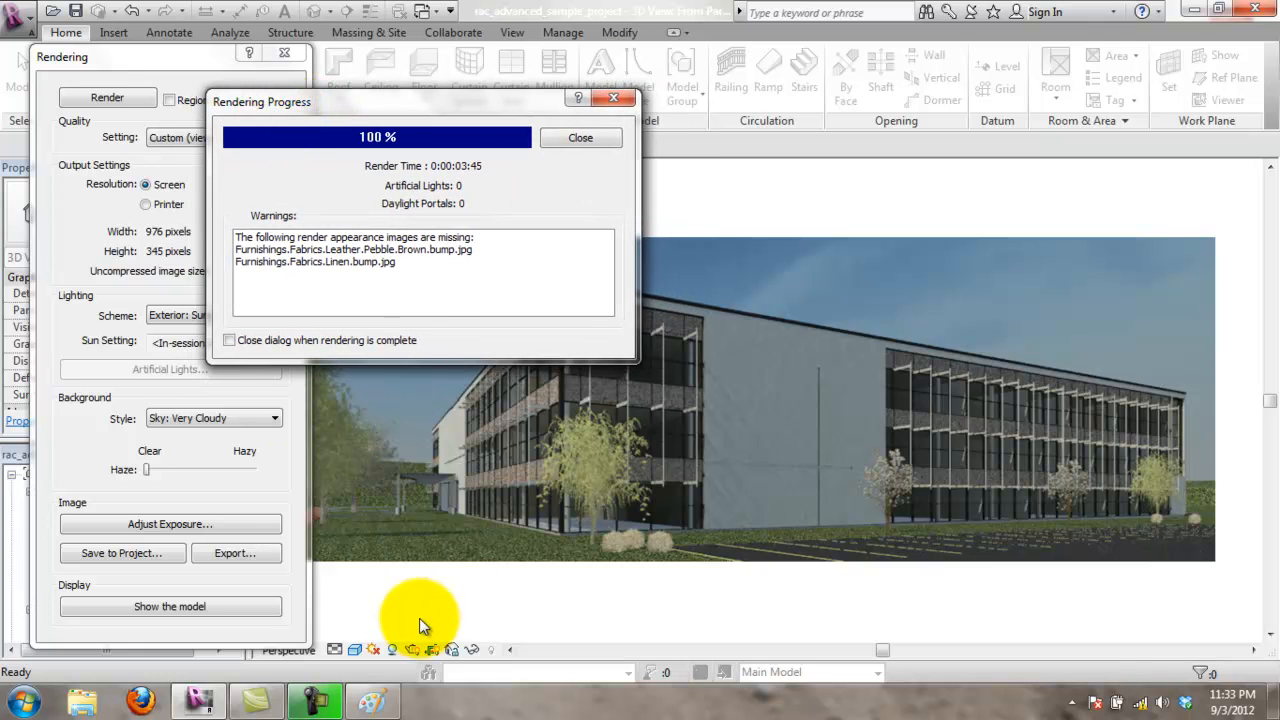
Step: Switch to Paint and draw a wide black rectangle on the canvas with the thickest brush size
left_click(371, 700)
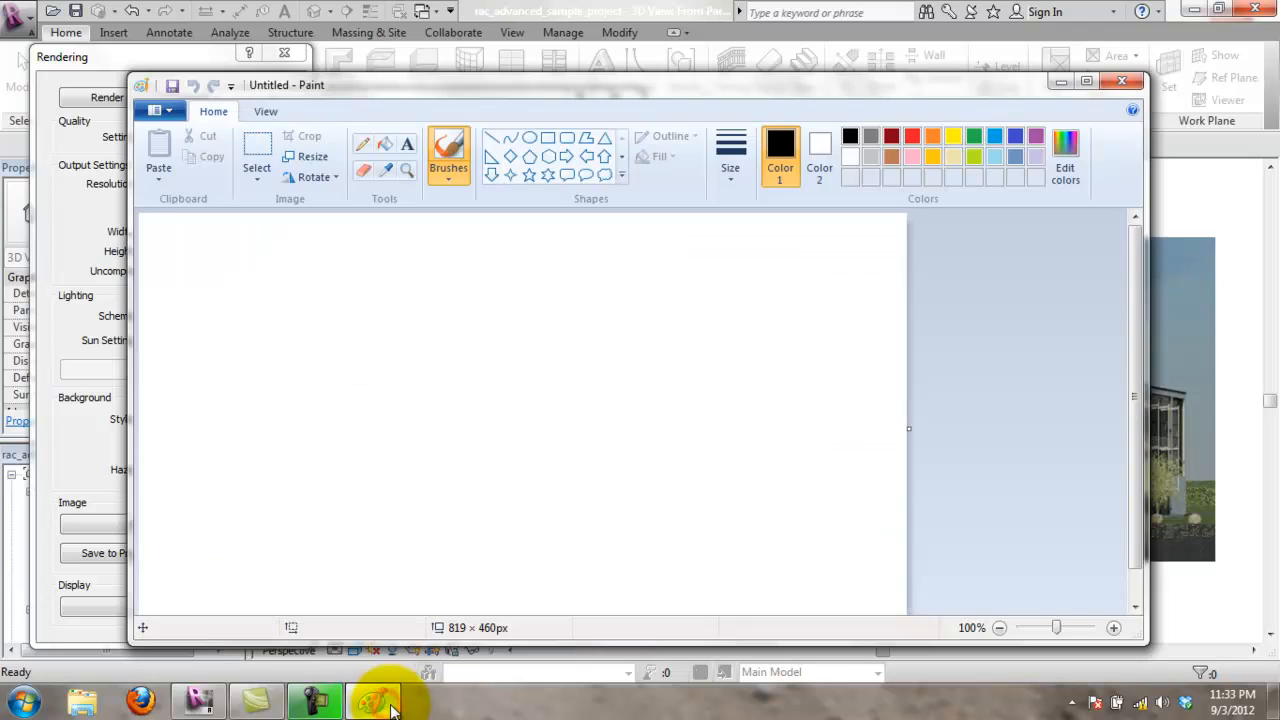
mouse_move(303, 77)
left_mouse_down()
mouse_move(443, 78)
mouse_move(405, 46)
left_mouse_up()
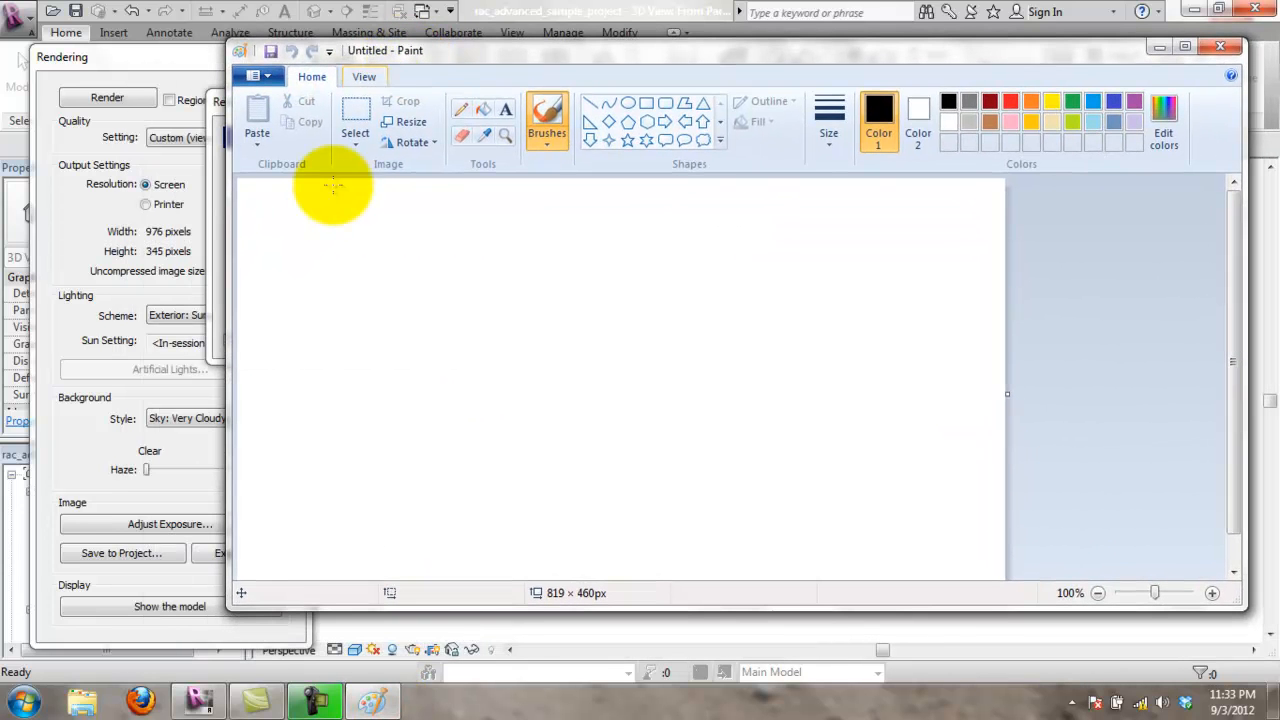
left_click(548, 118)
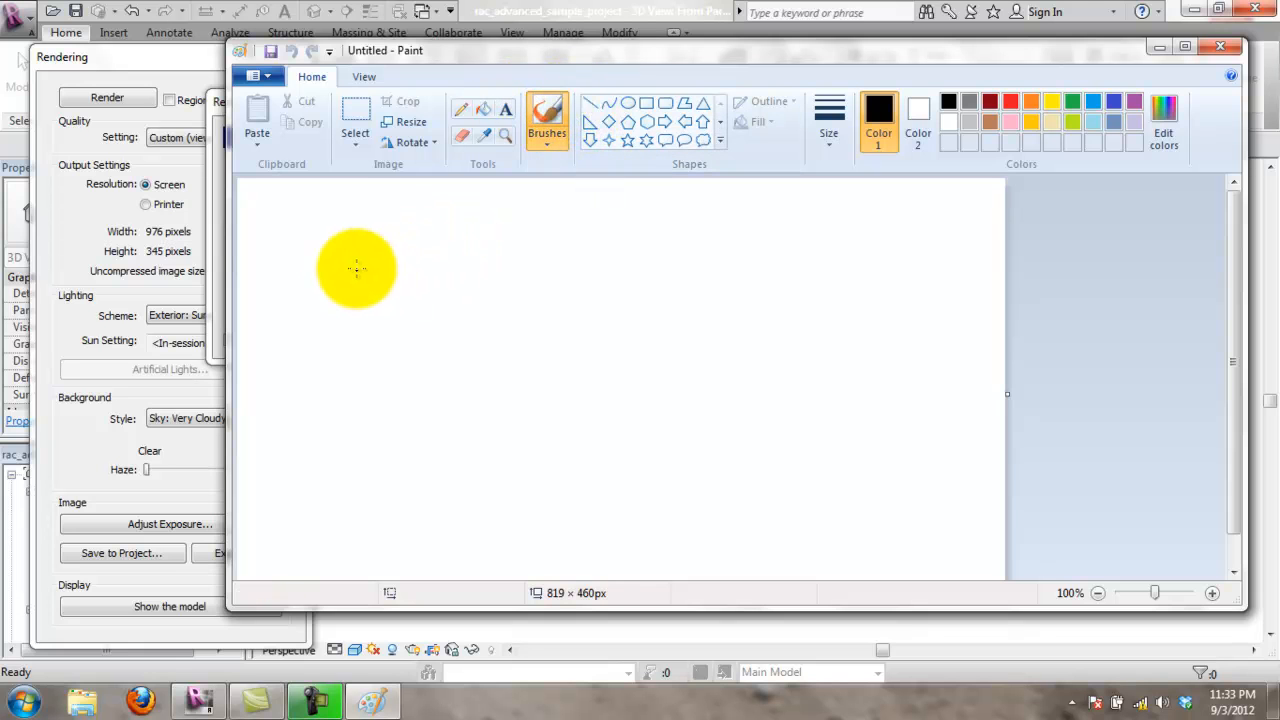
left_click(840, 115)
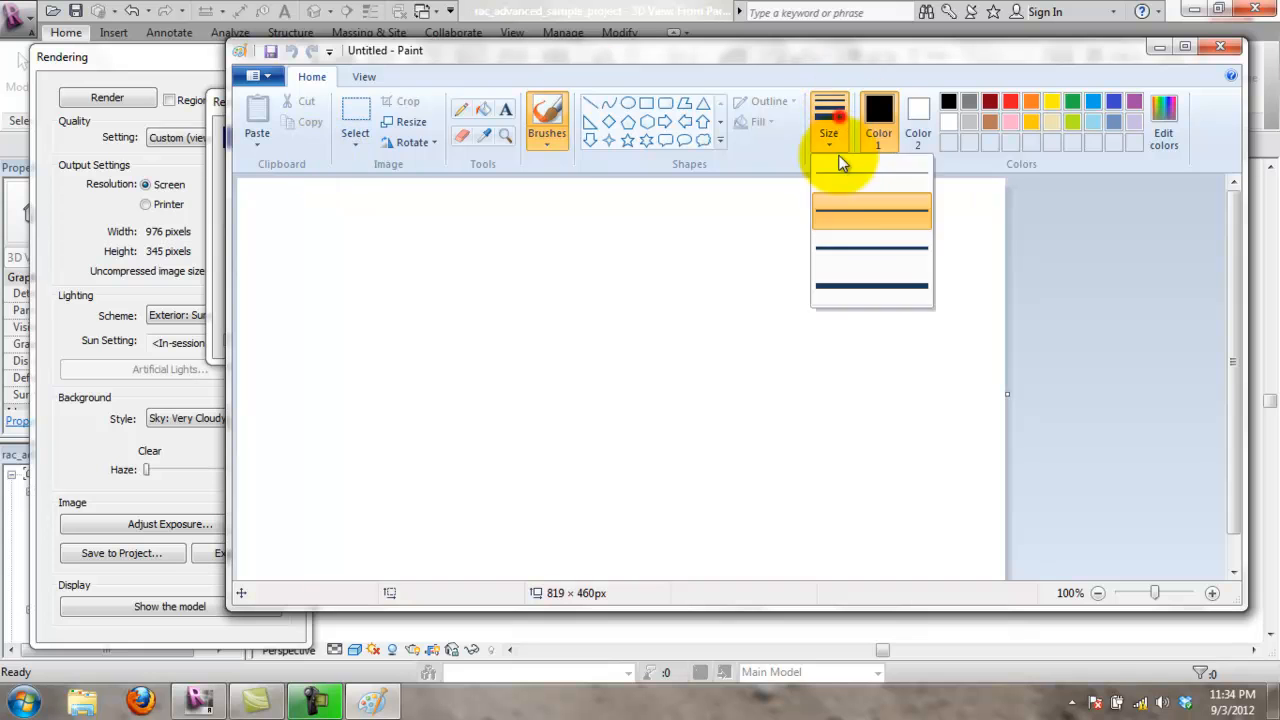
left_click(863, 288)
mouse_move(343, 212)
left_mouse_down()
mouse_move(531, 229)
mouse_move(752, 214)
mouse_move(815, 255)
mouse_move(814, 370)
mouse_move(369, 385)
mouse_move(329, 375)
mouse_move(340, 214)
left_mouse_up()
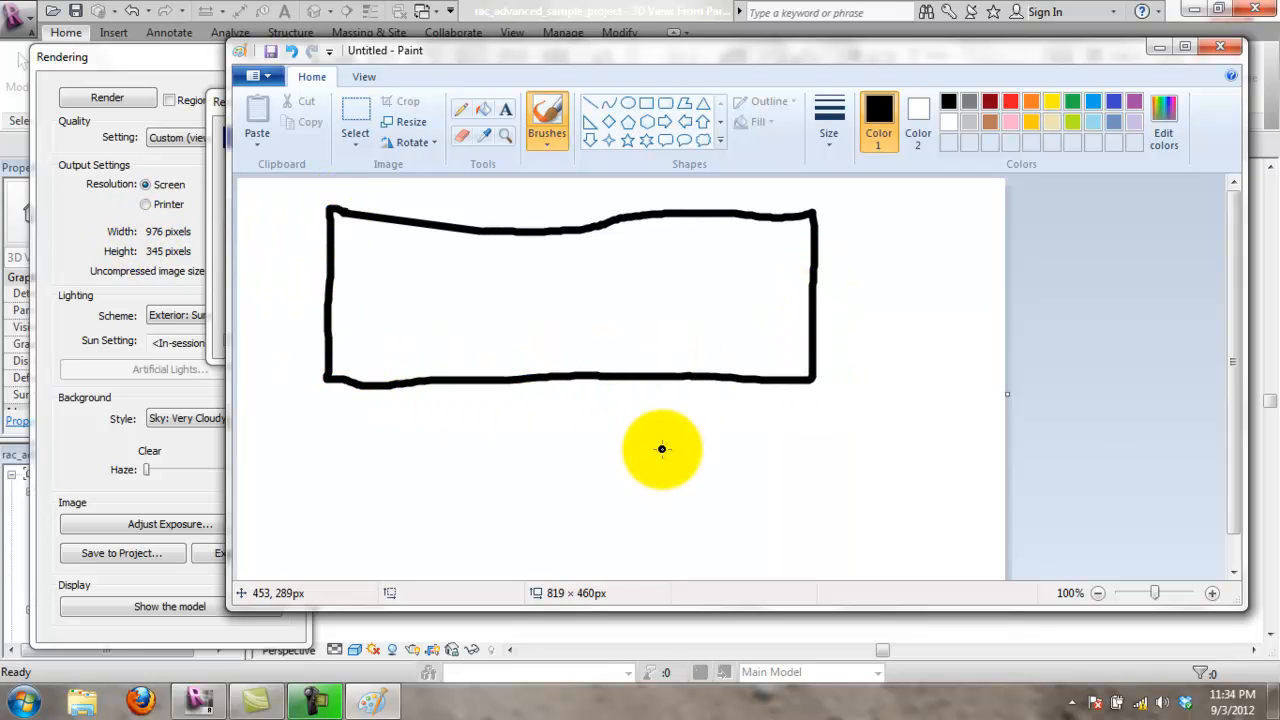
Step: Handwrite the dimension 976 below the rectangle and 345 beside its right edge
left_click(515, 405)
mouse_move(515, 405)
left_mouse_down()
mouse_move(538, 448)
mouse_move(583, 415)
mouse_move(578, 447)
mouse_move(606, 440)
left_mouse_up()
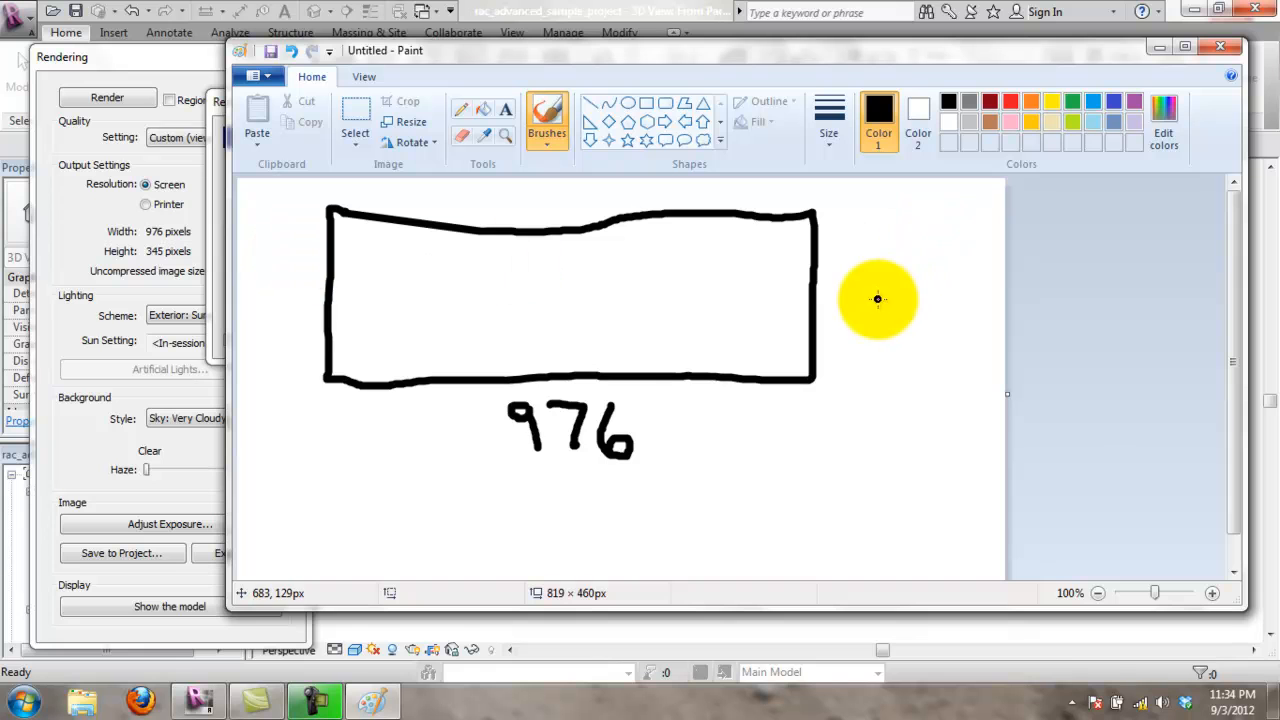
mouse_move(843, 280)
left_mouse_down()
mouse_move(855, 290)
mouse_move(834, 324)
left_mouse_up()
mouse_move(884, 272)
left_mouse_down()
mouse_move(878, 300)
mouse_move(928, 318)
mouse_move(912, 332)
left_mouse_up()
mouse_move(978, 280)
left_mouse_down()
mouse_move(955, 272)
mouse_move(940, 322)
left_mouse_up()
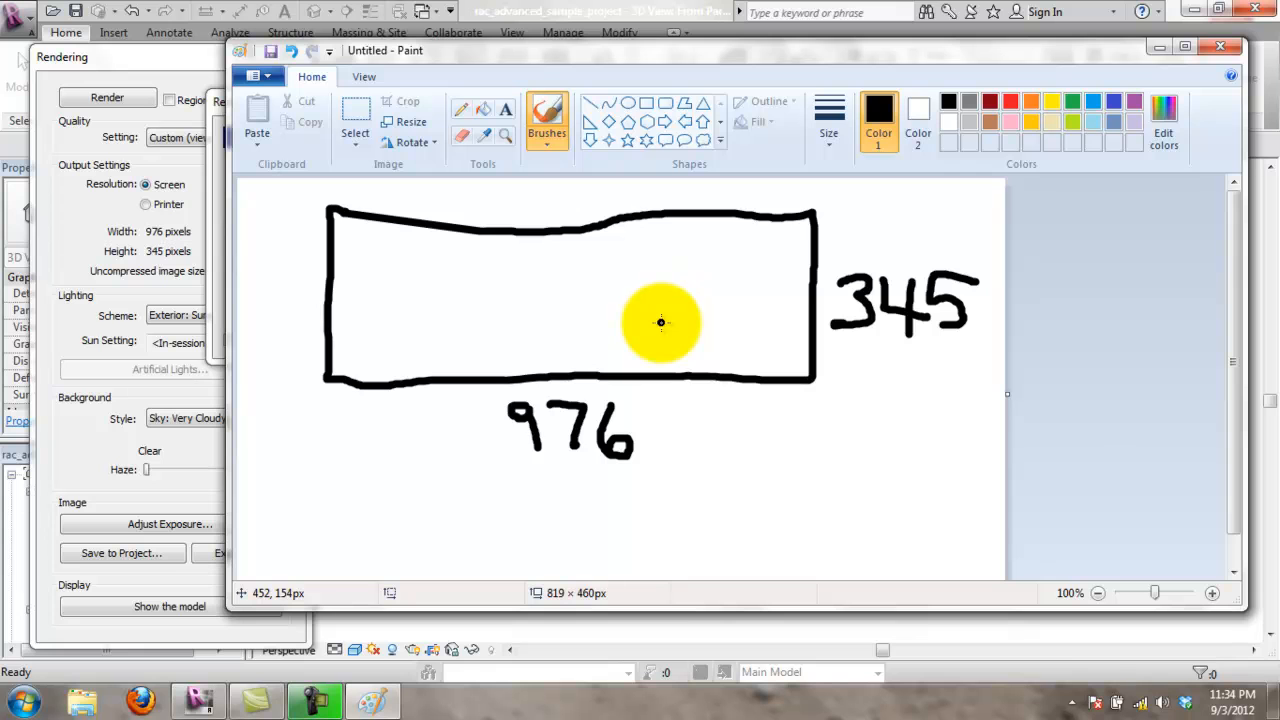
Step: Add the unit px after the 976 and 345 dimensions in black with a thinner brush size
scroll(640, 315, "down", 1)
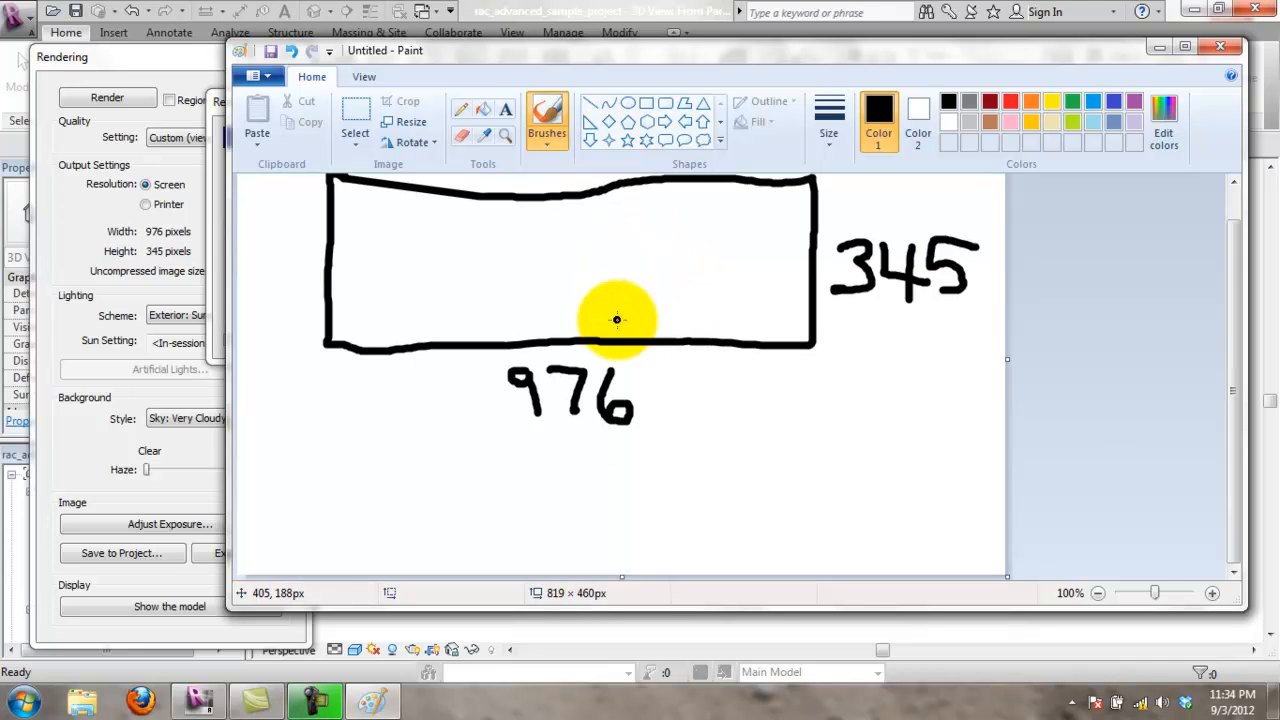
left_click(829, 140)
left_click(845, 238)
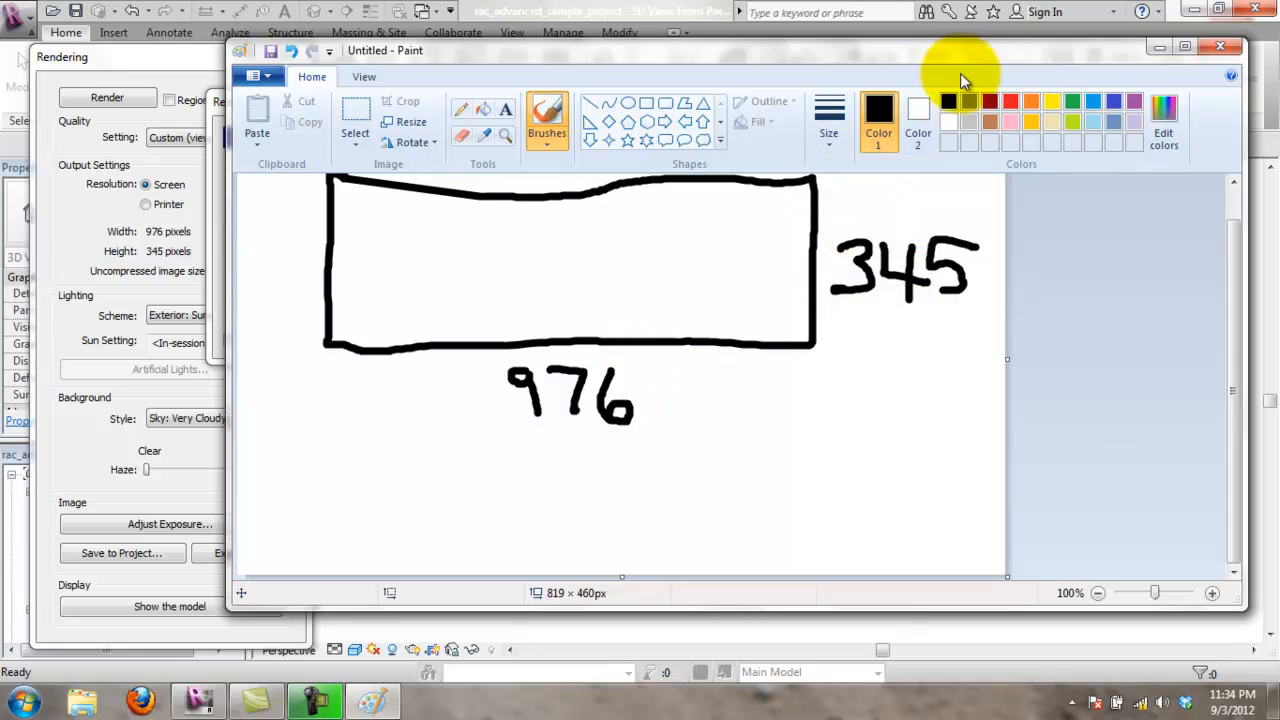
left_click(1098, 104)
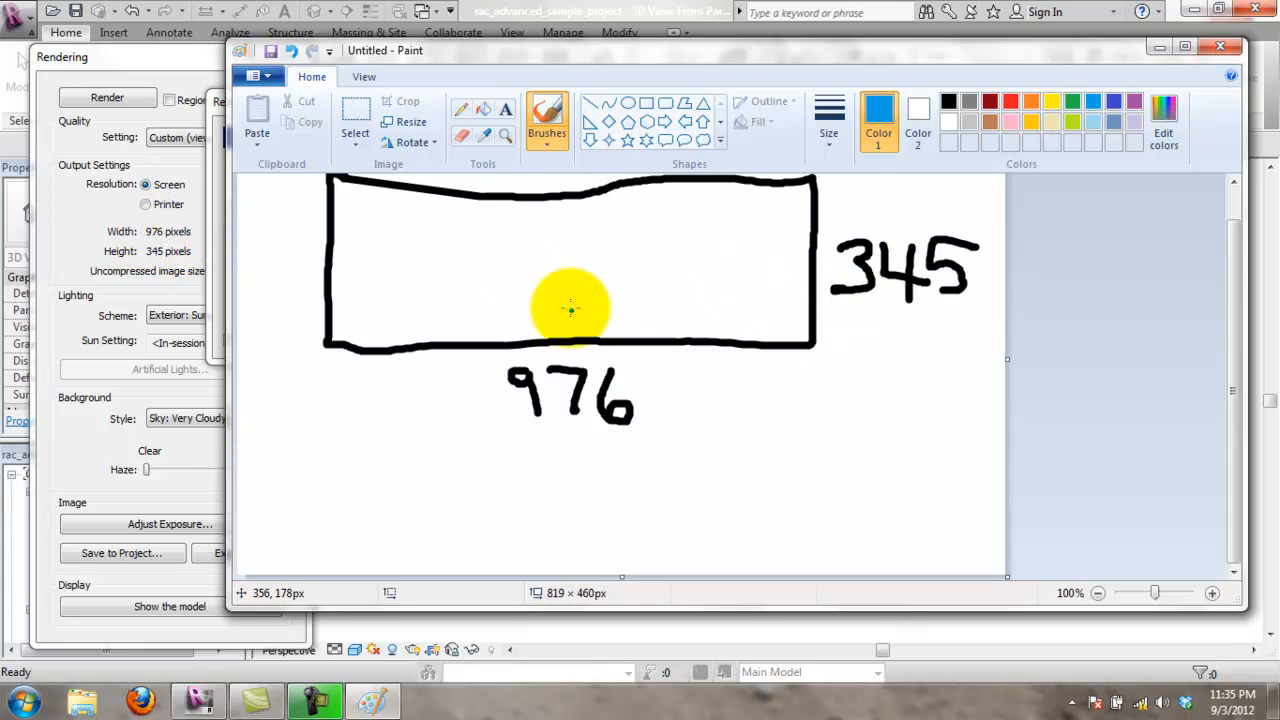
scroll(432, 275, "up", 1)
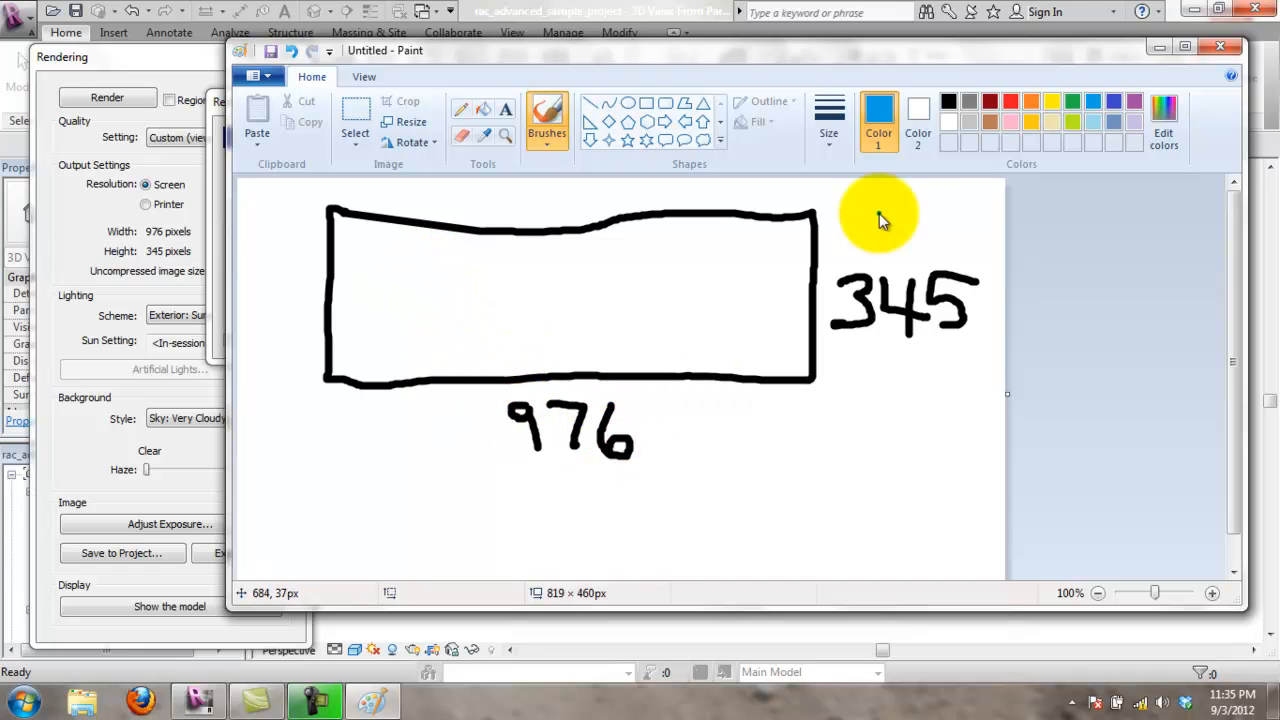
left_click(947, 102)
mouse_move(651, 424)
left_mouse_down()
mouse_move(655, 446)
mouse_move(725, 455)
left_mouse_up()
left_click_drag(720, 420, 690, 452)
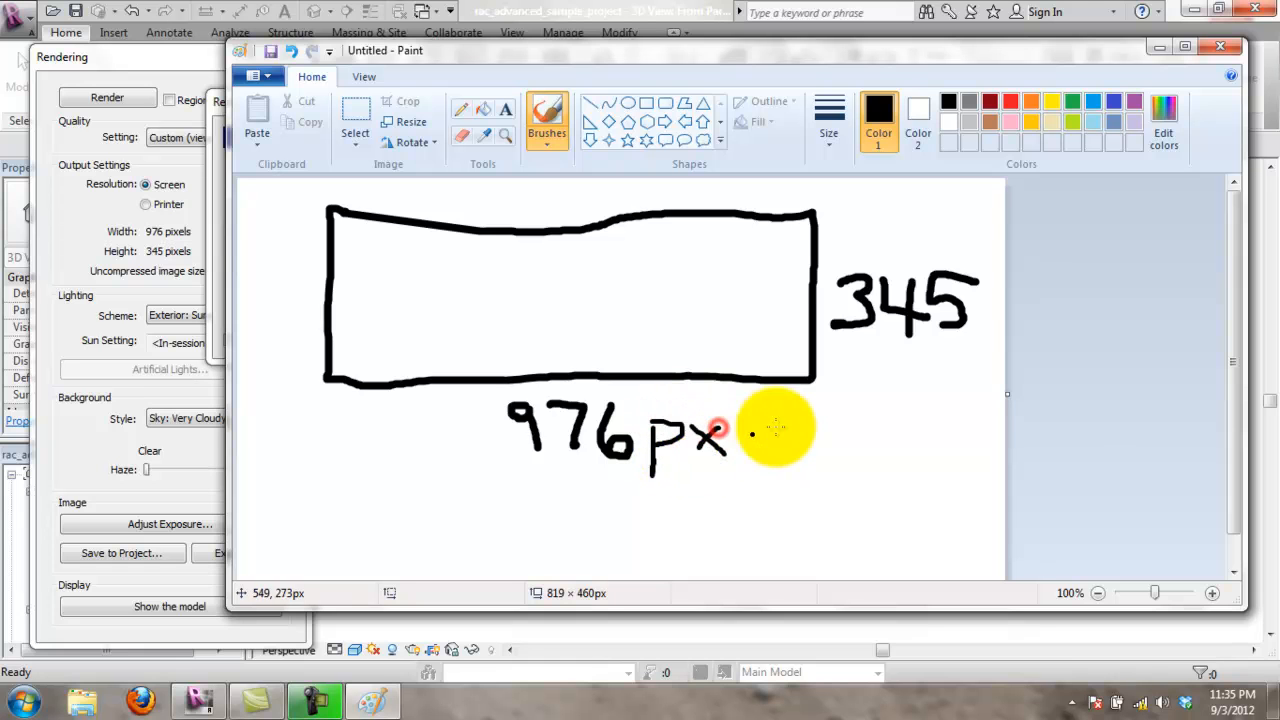
mouse_move(985, 298)
left_mouse_down()
mouse_move(978, 332)
mouse_move(988, 300)
mouse_move(987, 325)
mouse_move(1004, 326)
left_mouse_up()
left_click_drag(1004, 302, 986, 328)
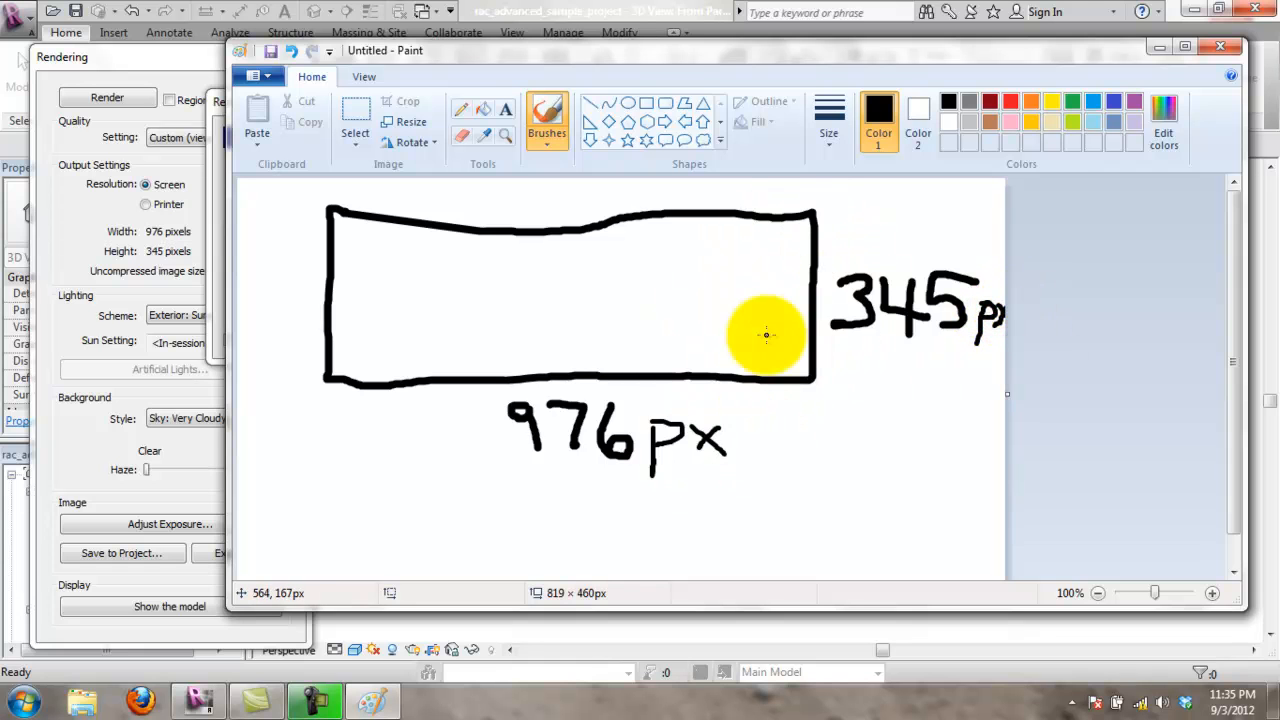
Step: Handwrite "ppi =" in blue inside the rectangle
scroll(793, 428, "down", 1)
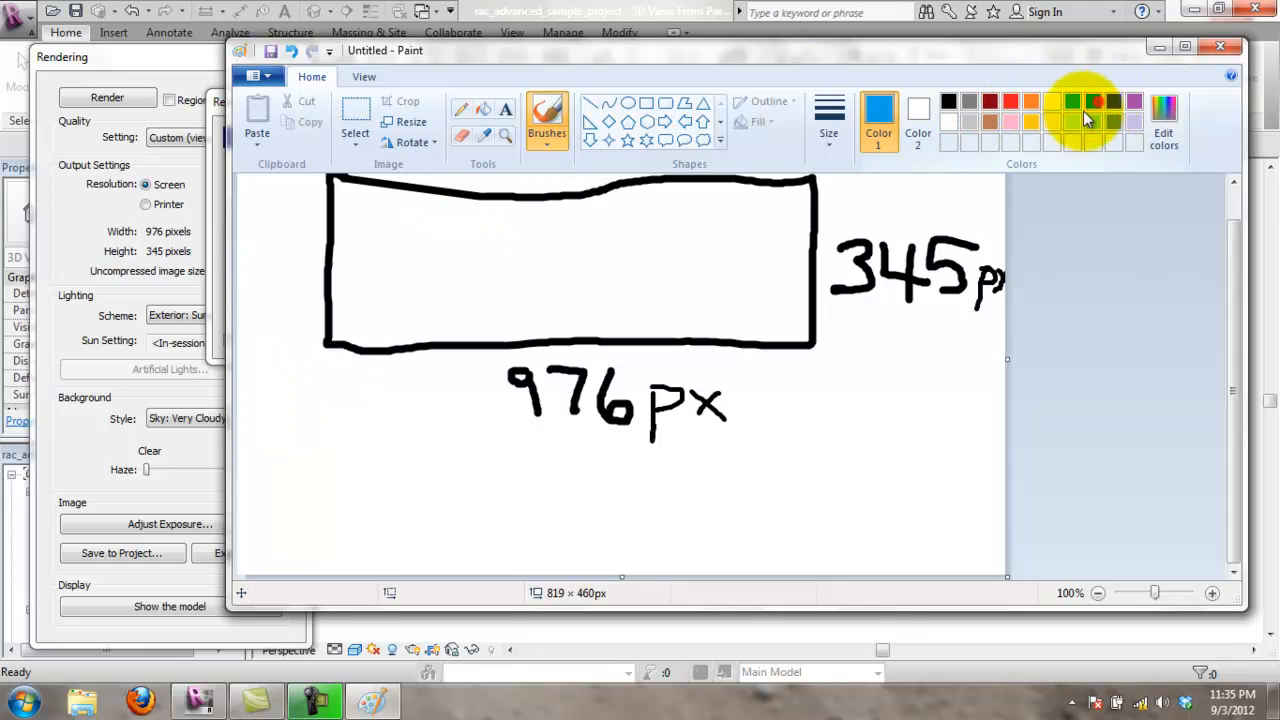
left_click(305, 333)
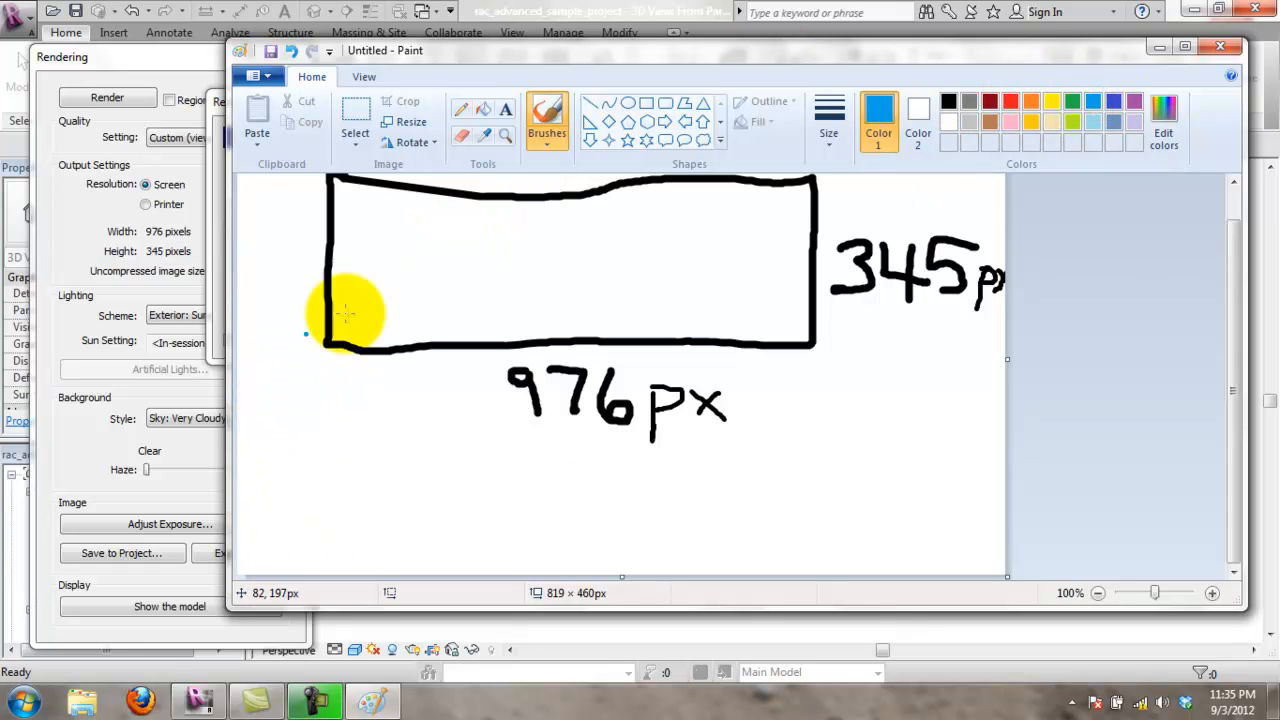
scroll(380, 290, "up", 1)
mouse_move(366, 276)
left_mouse_down()
mouse_move(438, 278)
mouse_move(423, 289)
mouse_move(455, 325)
left_mouse_up()
left_click(448, 256)
left_click_drag(490, 279, 528, 283)
left_click_drag(490, 290, 528, 290)
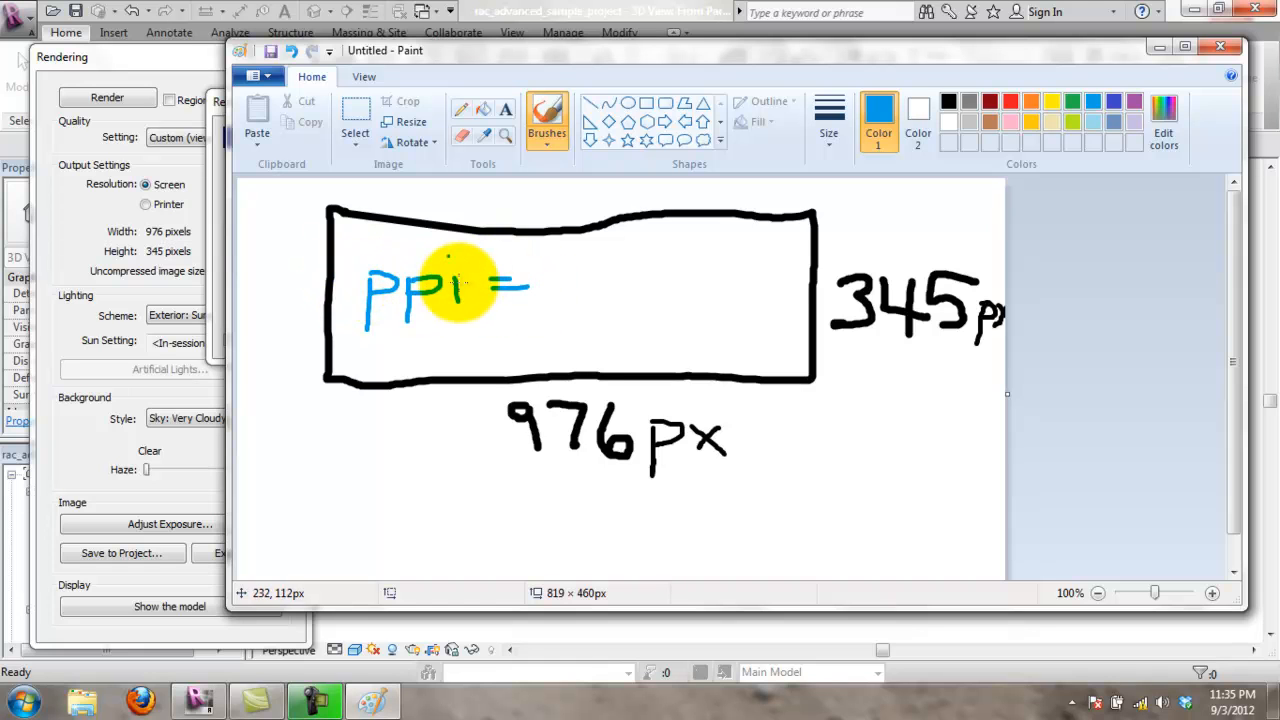
Step: Complete the blue formula with the fraction 1" over 72 px and write "res." beneath ppi
left_click(555, 282)
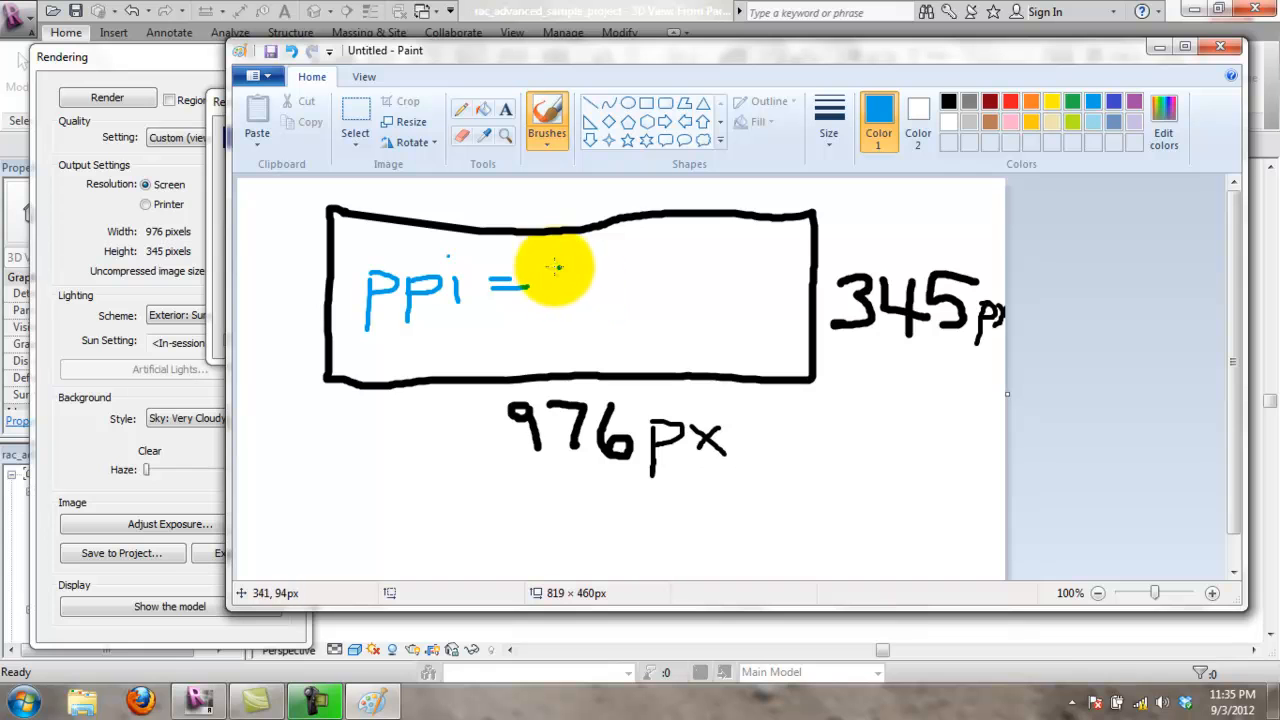
mouse_move(624, 237)
left_mouse_down()
mouse_move(628, 264)
mouse_move(662, 281)
mouse_move(628, 305)
mouse_move(622, 336)
mouse_move(666, 306)
mouse_move(651, 323)
mouse_move(680, 333)
left_mouse_up()
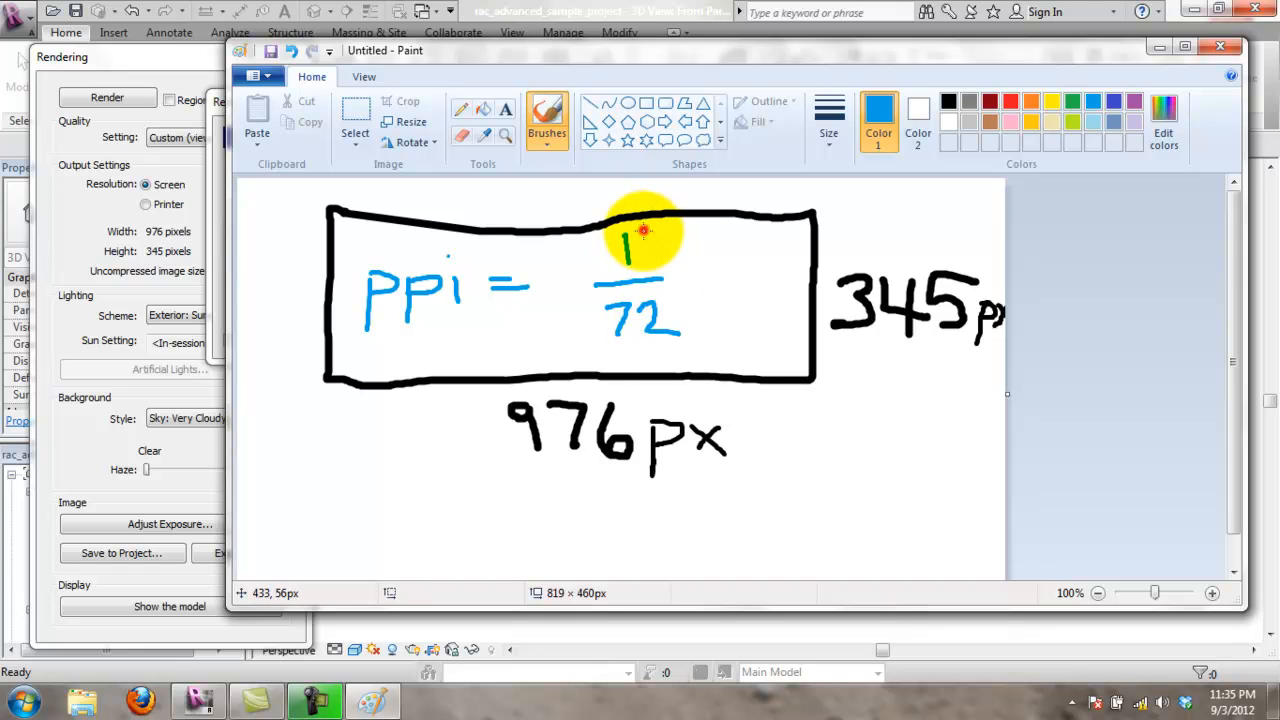
left_click_drag(650, 231, 651, 240)
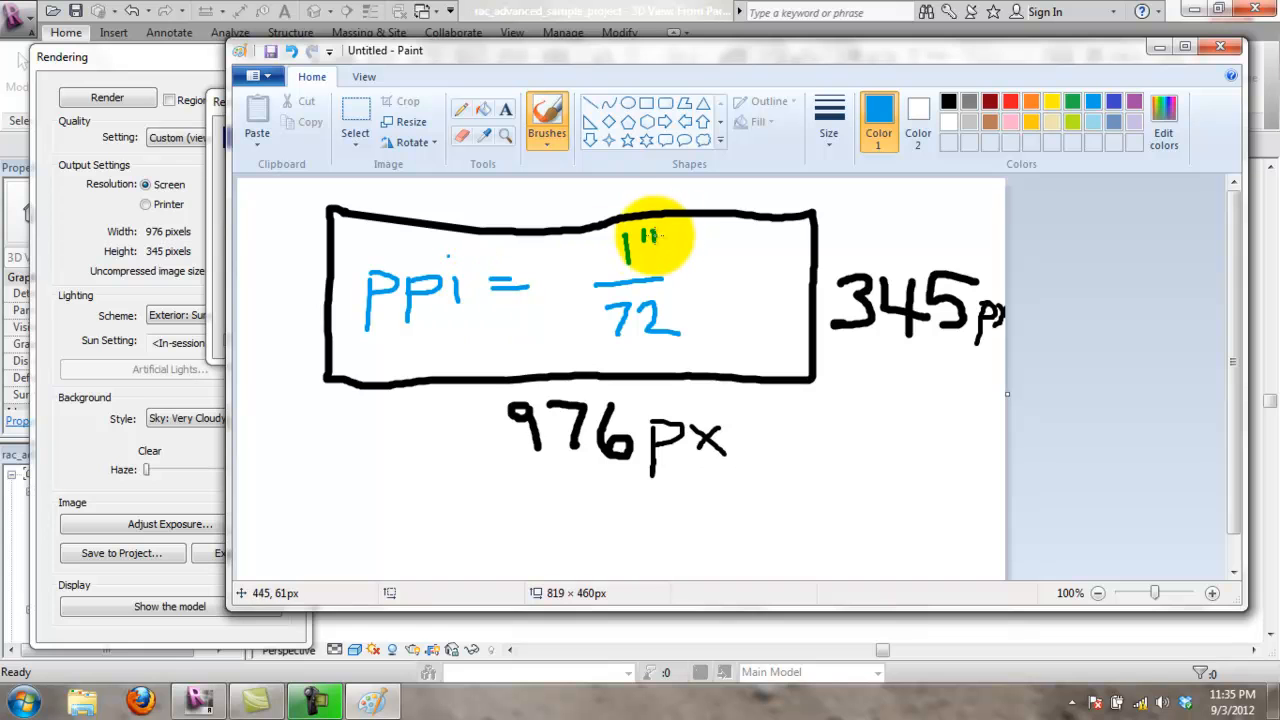
mouse_move(658, 333)
left_mouse_down()
mouse_move(689, 320)
mouse_move(732, 338)
mouse_move(714, 340)
left_mouse_up()
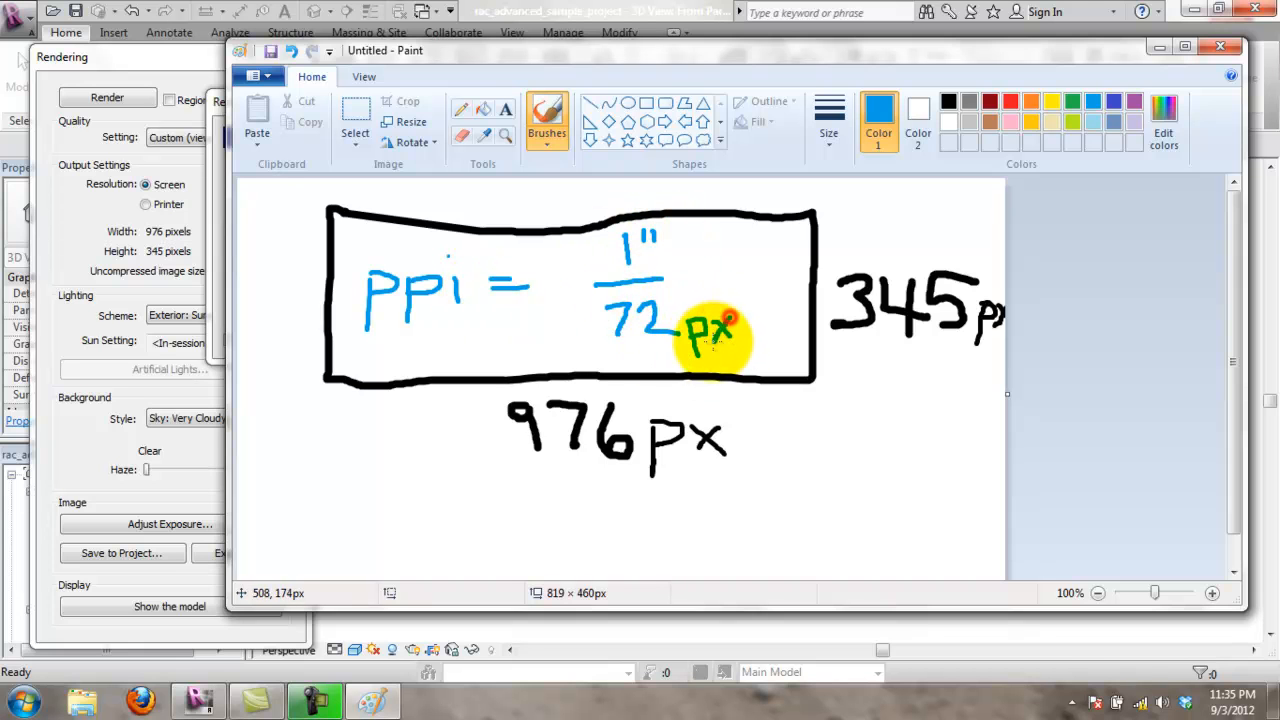
mouse_move(355, 342)
left_mouse_down()
mouse_move(404, 349)
mouse_move(405, 372)
mouse_move(423, 362)
left_mouse_up()
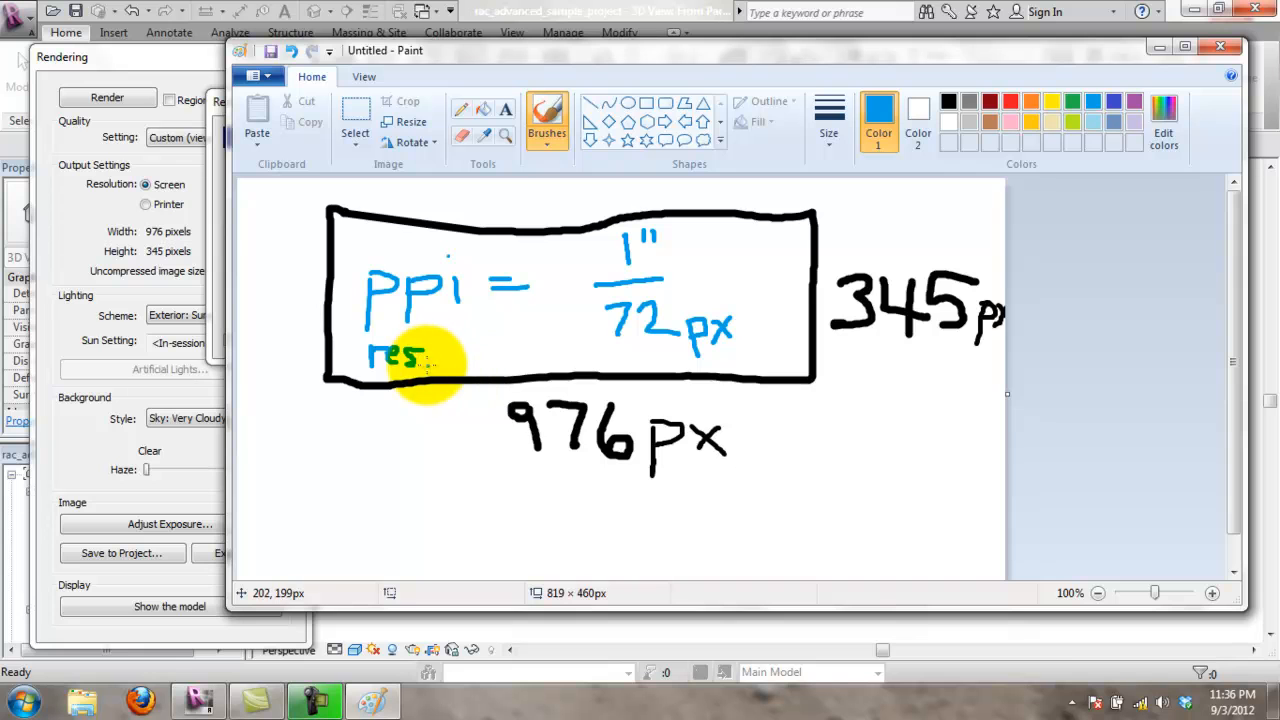
left_click(428, 362)
Step: Handwrite the fraction 1" over 72 px in orange below the rectangle
scroll(628, 369, "down", 1)
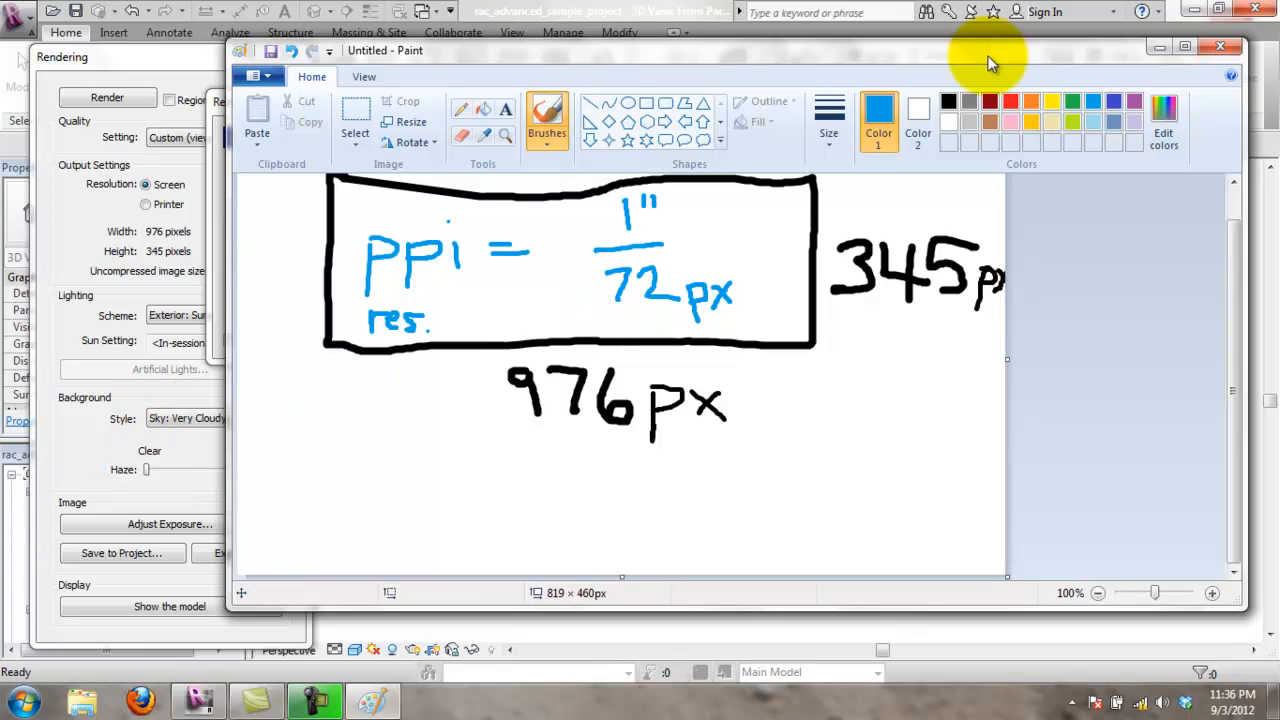
left_click(1030, 101)
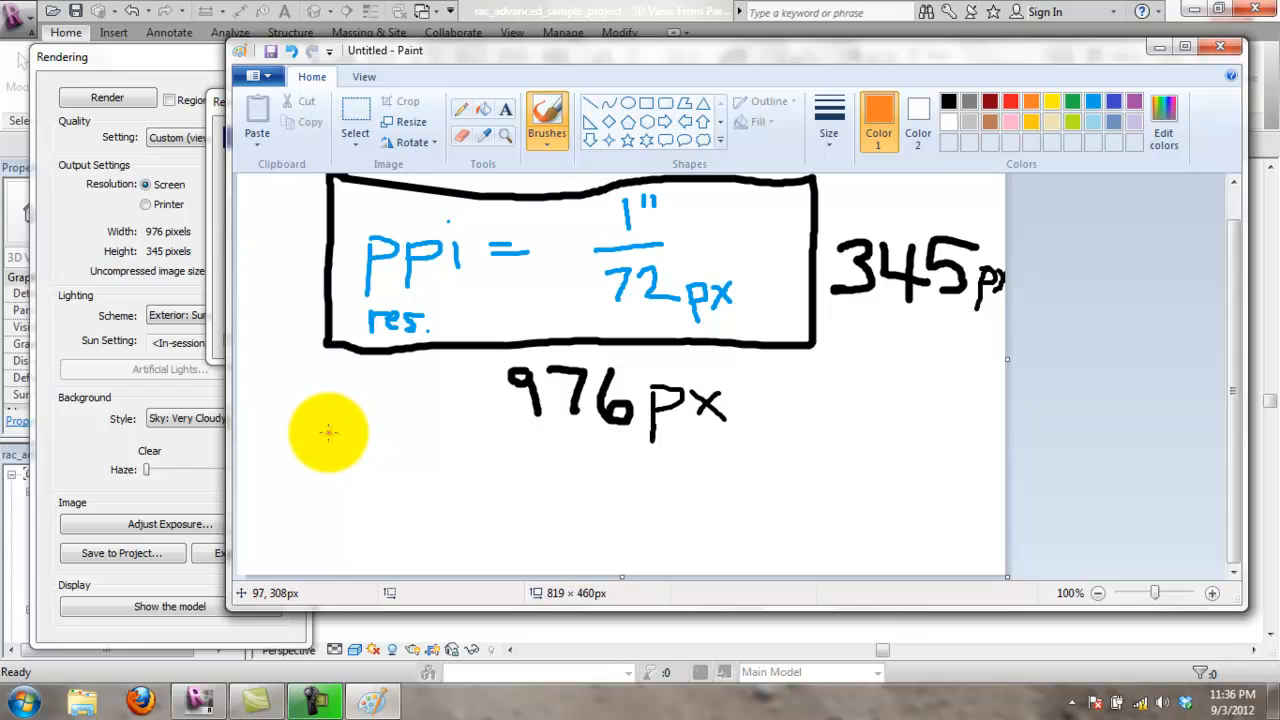
mouse_move(320, 428)
left_mouse_down()
mouse_move(320, 452)
mouse_move(346, 466)
left_mouse_up()
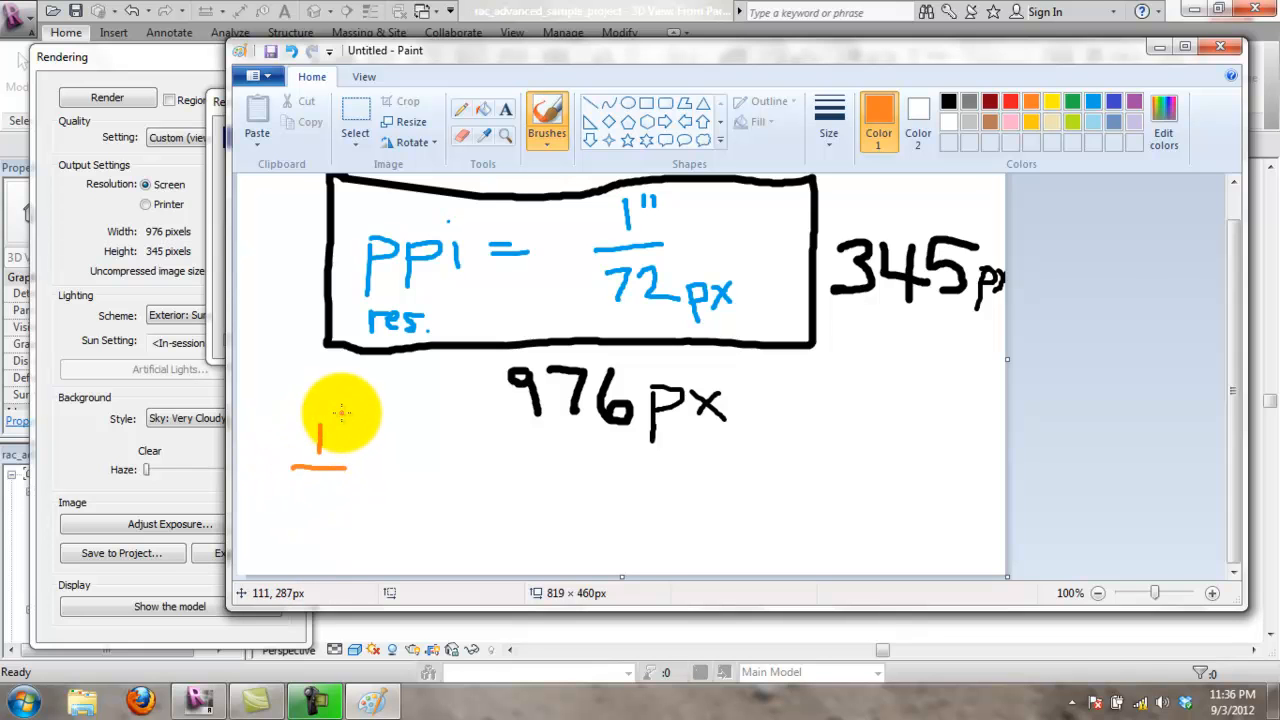
left_click_drag(342, 413, 343, 425)
left_click_drag(349, 412, 350, 423)
mouse_move(290, 488)
left_mouse_down()
mouse_move(304, 520)
mouse_move(347, 520)
mouse_move(365, 536)
mouse_move(373, 512)
left_mouse_up()
mouse_move(388, 492)
left_mouse_down()
mouse_move(418, 518)
mouse_move(390, 520)
left_mouse_up()
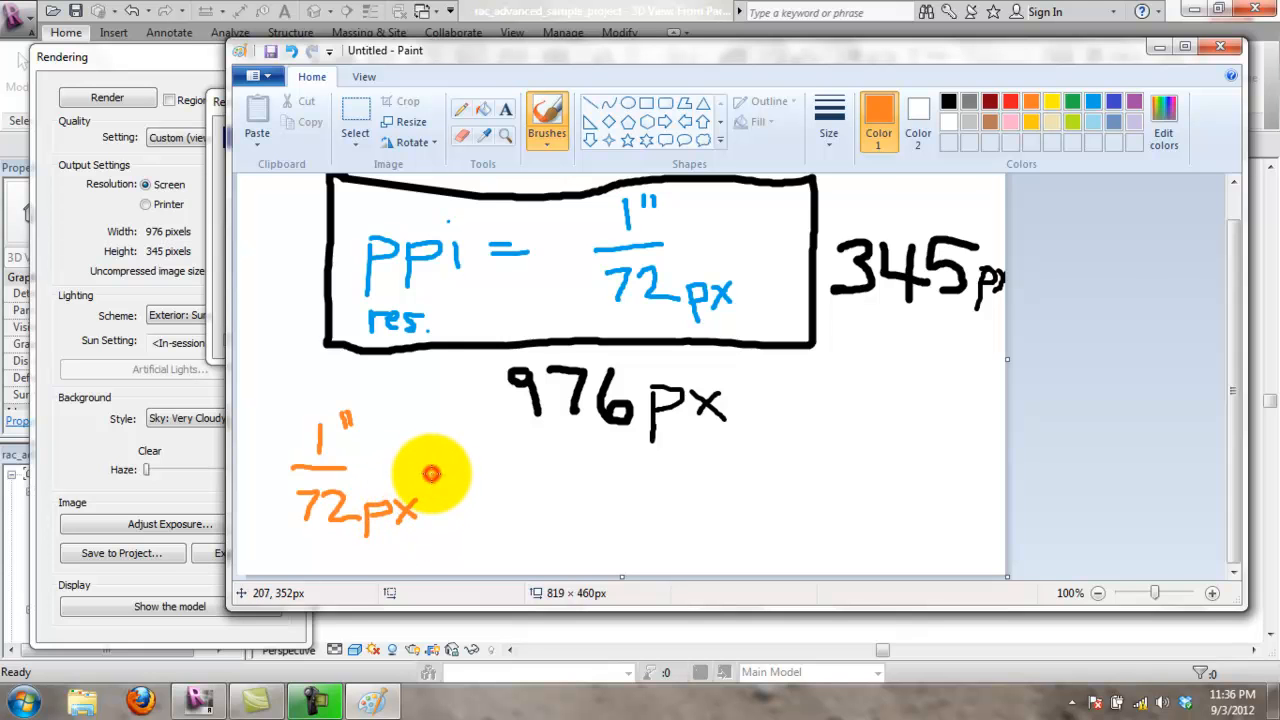
Step: Extend the orange fraction with a multiplication by 976 px and an equals sign, and strike out both px units
left_click(431, 474)
mouse_move(488, 434)
left_mouse_down()
mouse_move(482, 472)
mouse_move(576, 490)
mouse_move(583, 466)
mouse_move(608, 484)
mouse_move(574, 486)
left_mouse_up()
left_click_drag(648, 470, 702, 463)
left_click_drag(650, 478, 705, 478)
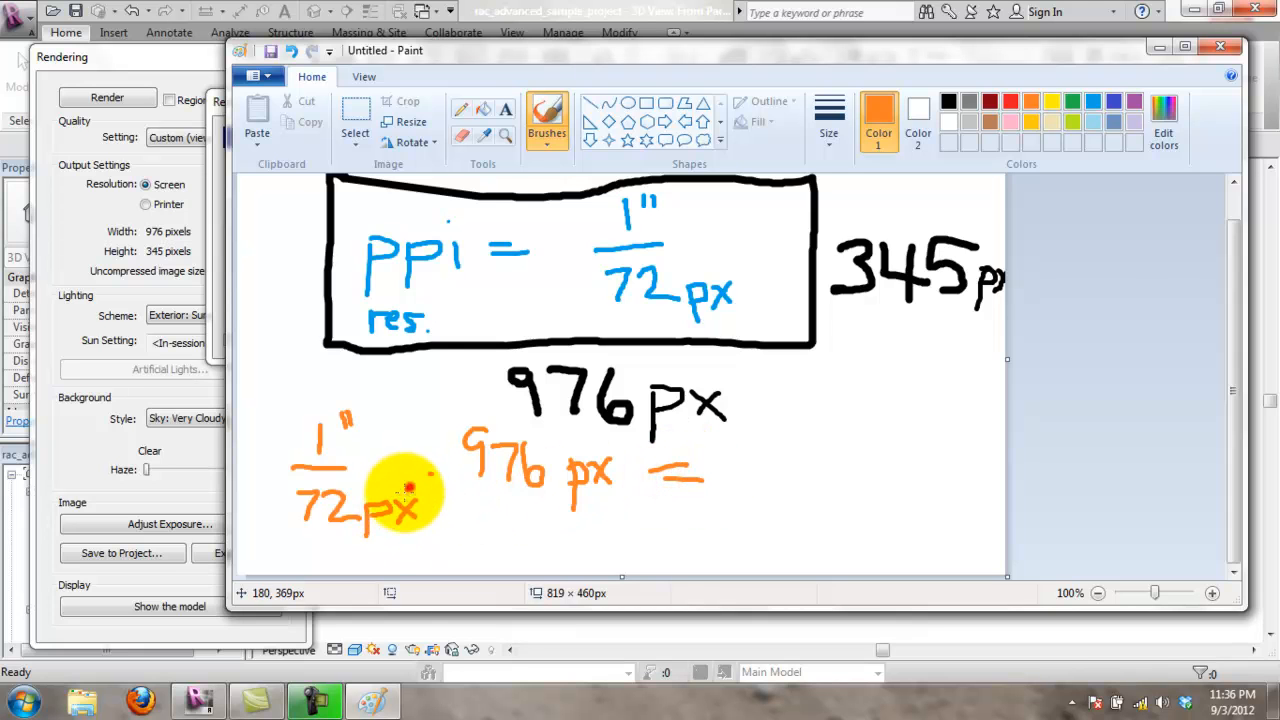
left_click_drag(409, 487, 370, 532)
left_click_drag(610, 457, 558, 525)
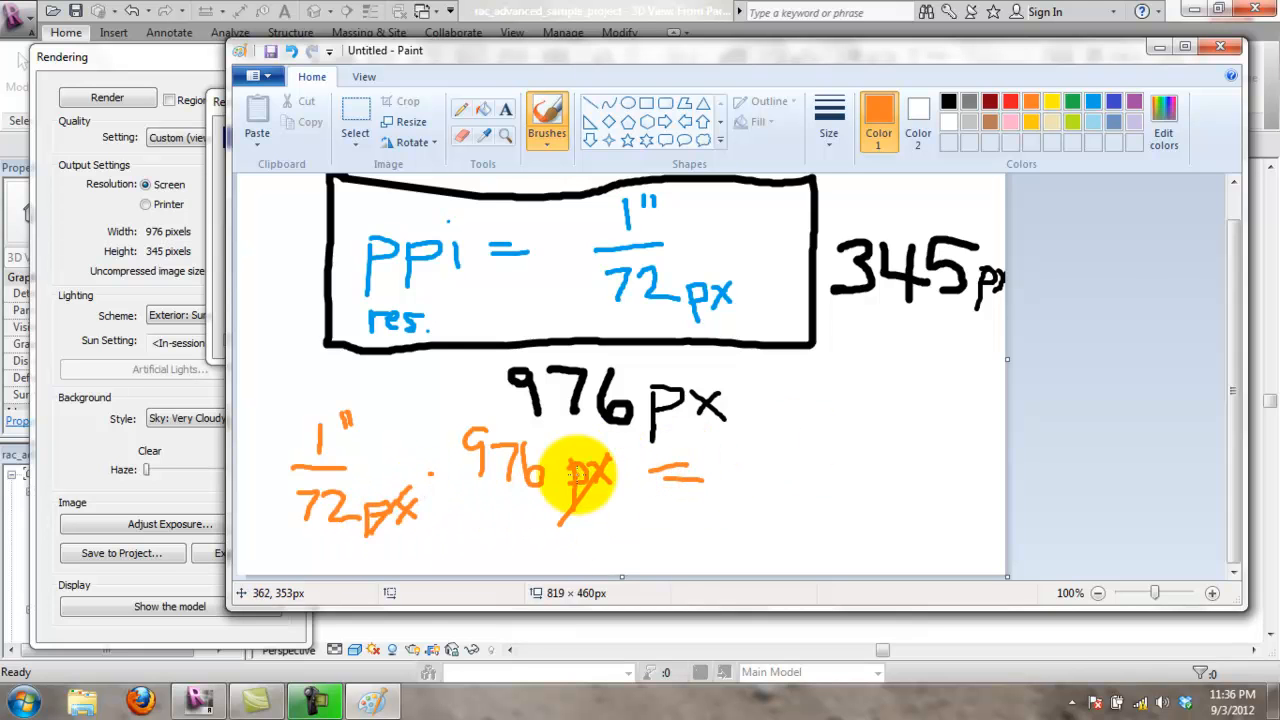
Step: Open Calculator, divide 976 by 72, and minimize it to return to the Paint sketch
left_click(24, 700)
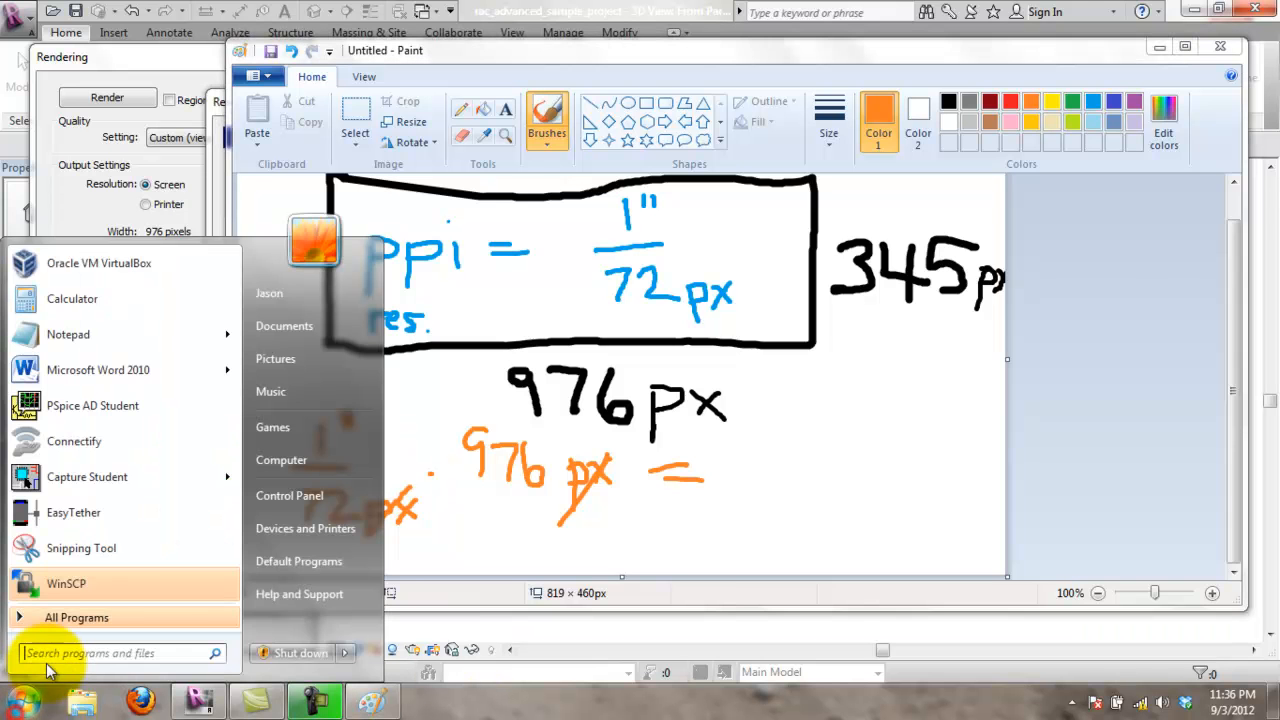
type("calc")
key("Return")
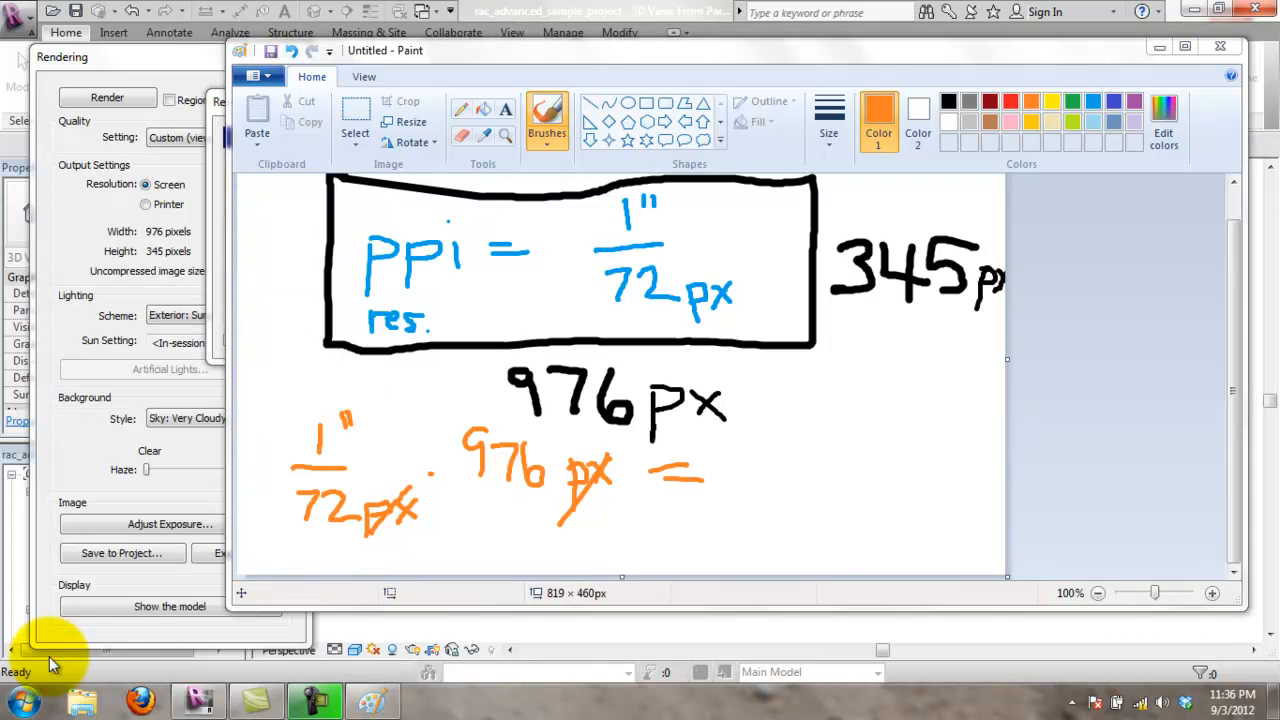
type("976")
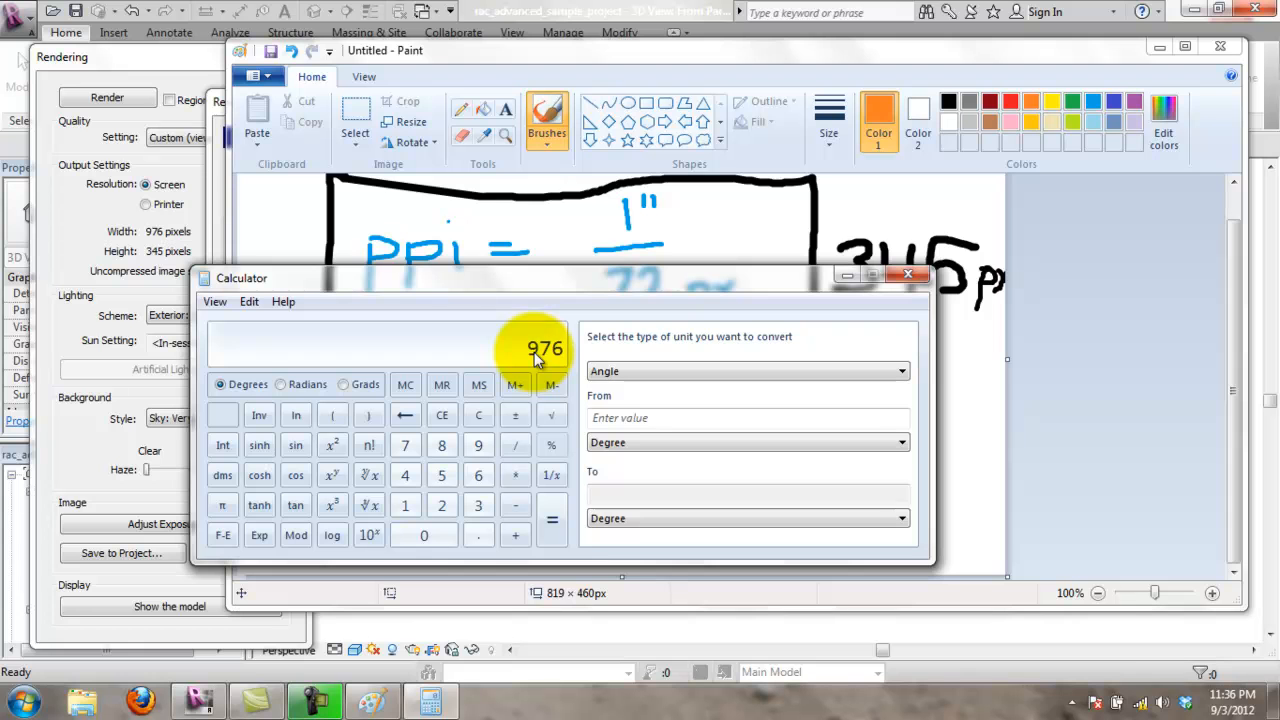
type("/72")
key("Return")
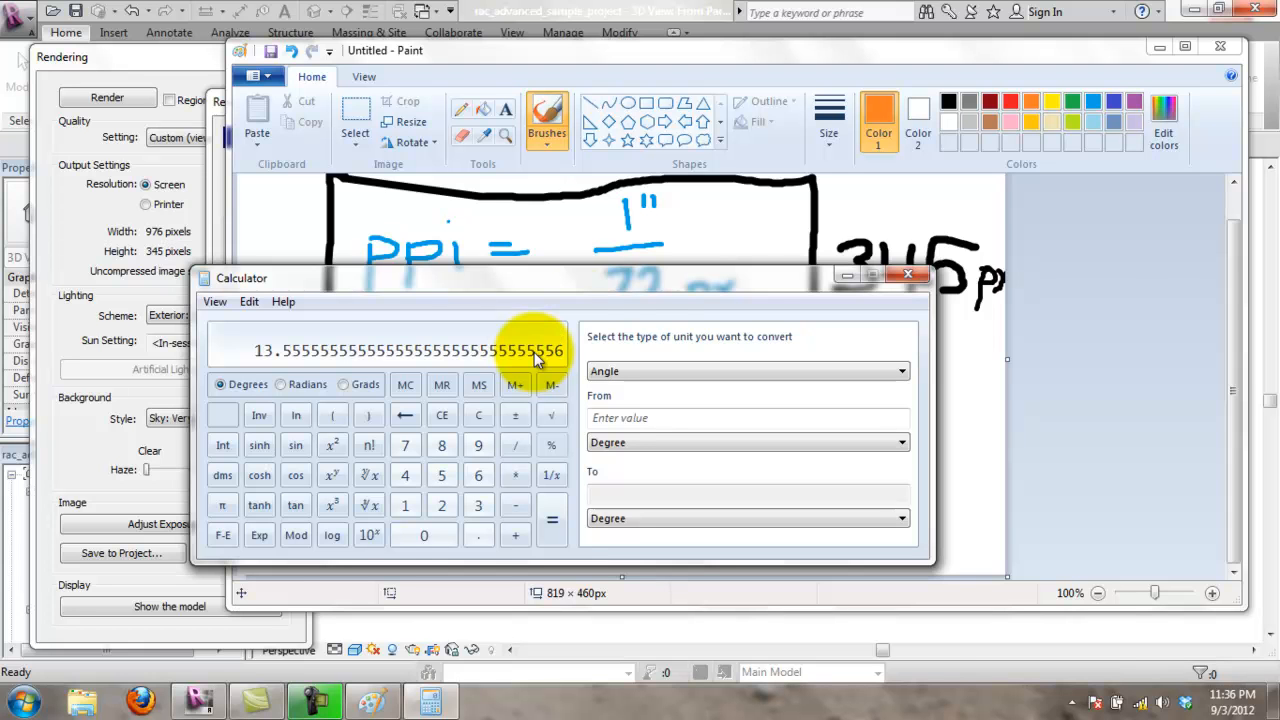
mouse_move(680, 279)
left_mouse_down()
mouse_move(756, 114)
mouse_move(741, 134)
left_mouse_up()
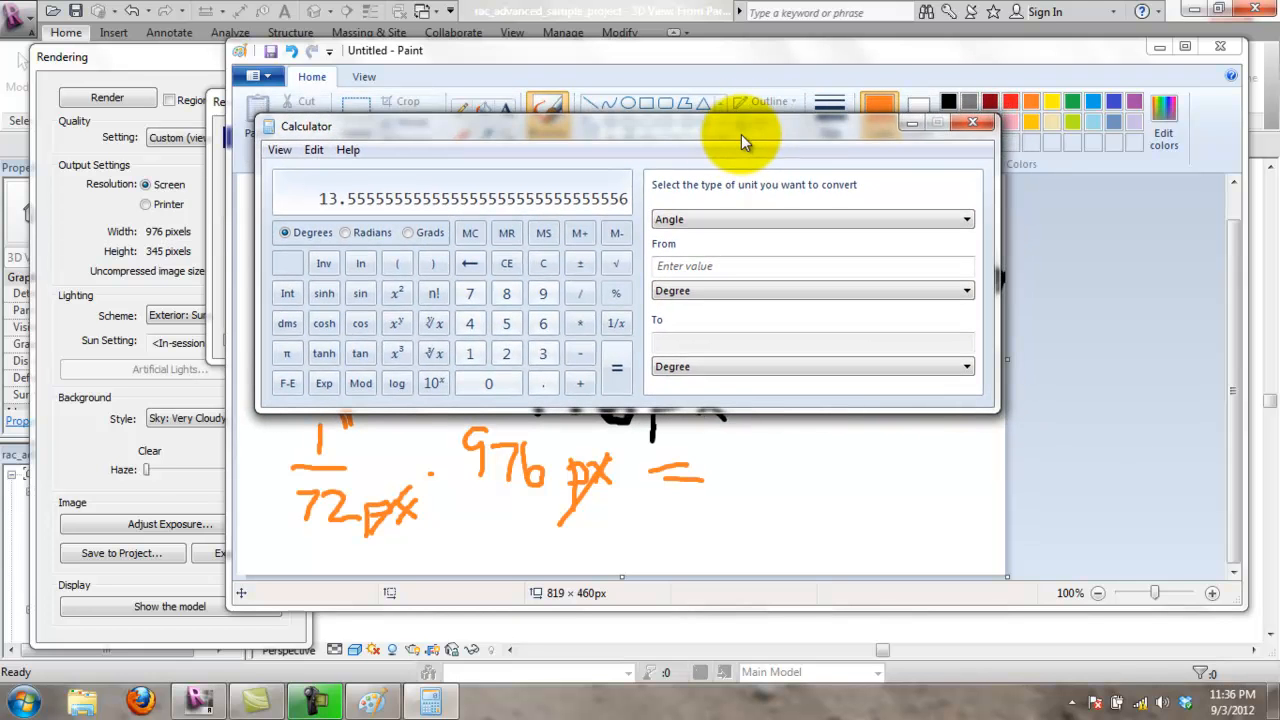
left_click(911, 127)
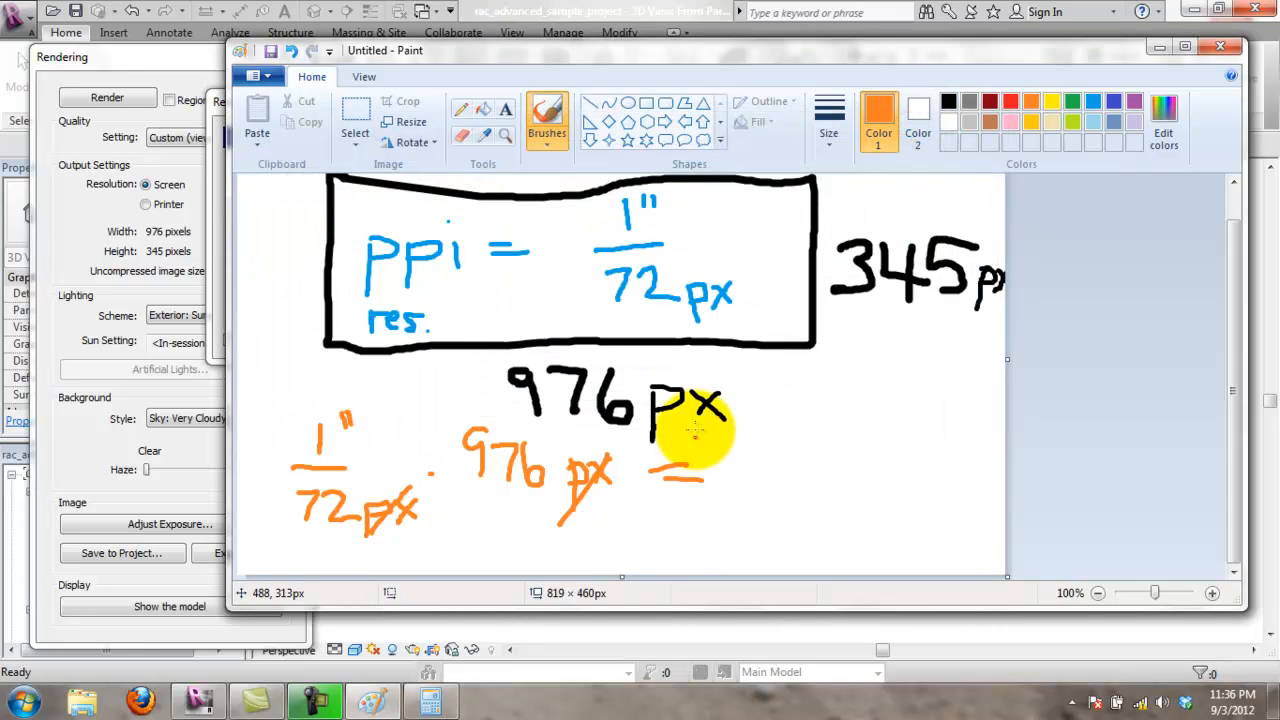
Step: Handwrite the result 13.5" in orange after the equals sign
mouse_move(729, 510)
left_mouse_down()
mouse_move(729, 449)
mouse_move(757, 491)
mouse_move(748, 506)
left_mouse_up()
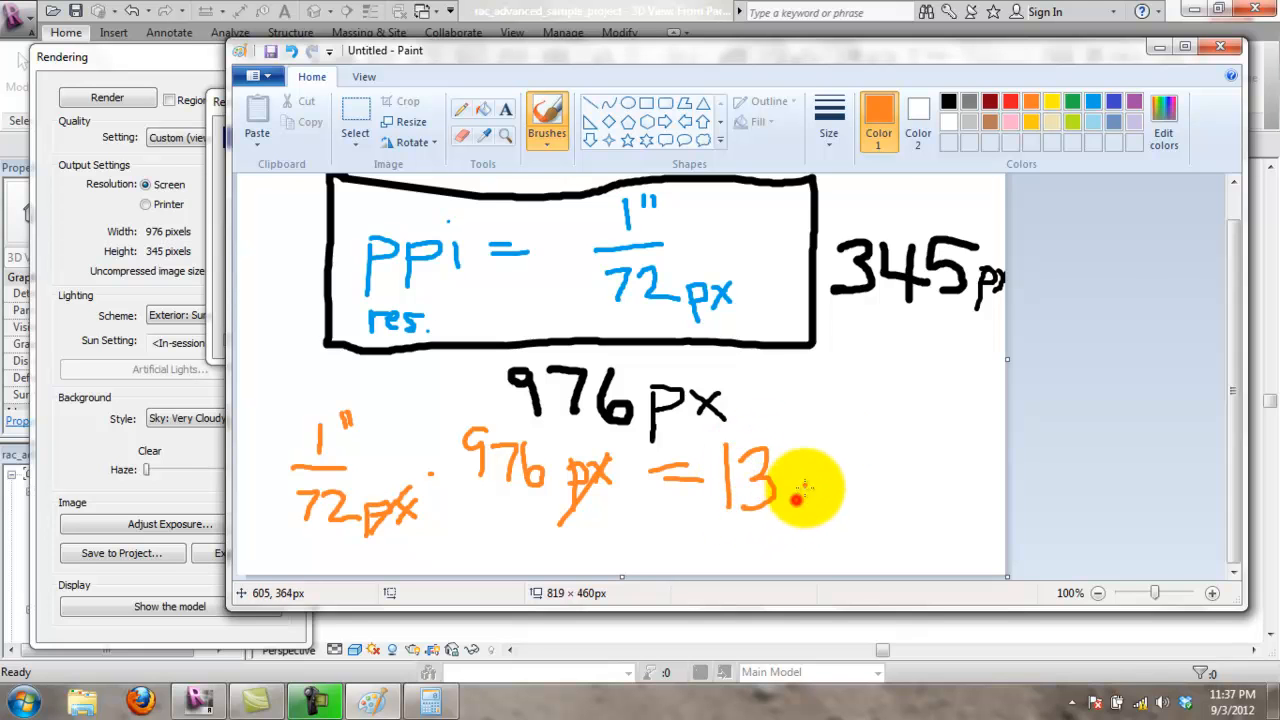
left_click(797, 497)
mouse_move(846, 438)
left_mouse_down()
mouse_move(860, 490)
mouse_move(818, 497)
left_mouse_up()
left_click_drag(846, 436, 893, 443)
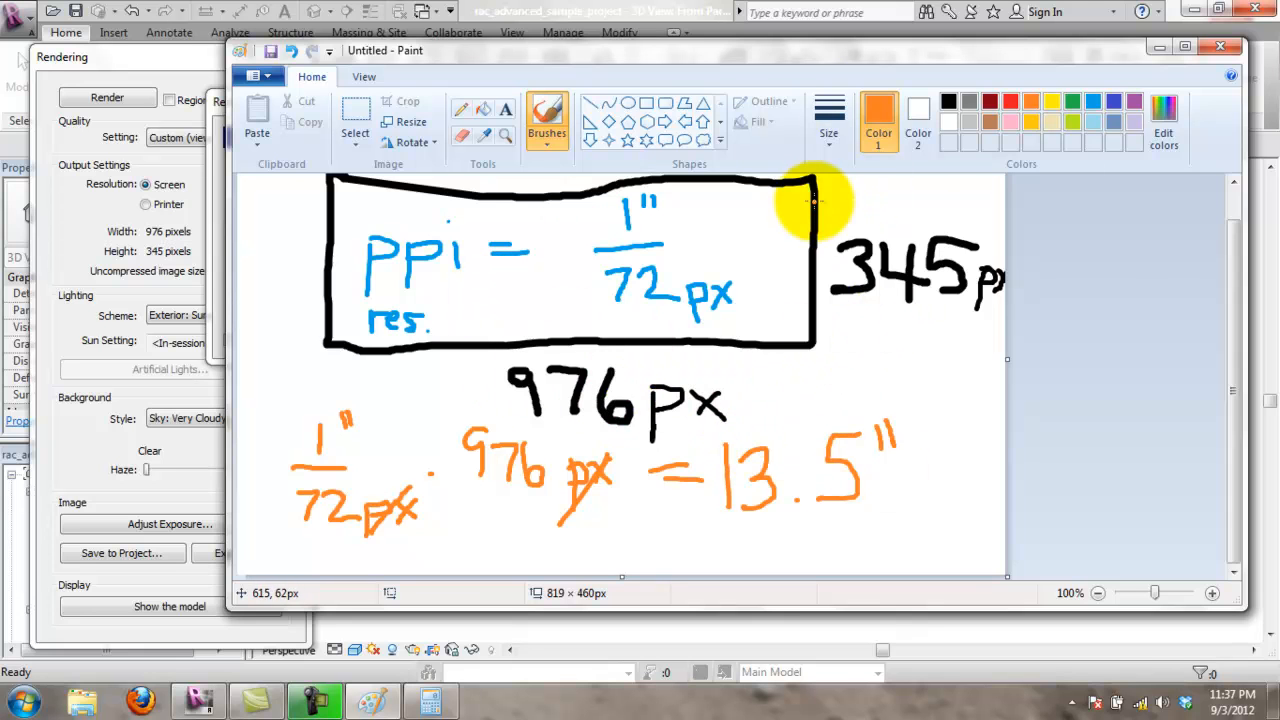
Step: Paint over the number 72 in both the blue and the orange fraction with a white brush
scroll(766, 323, "up", 1)
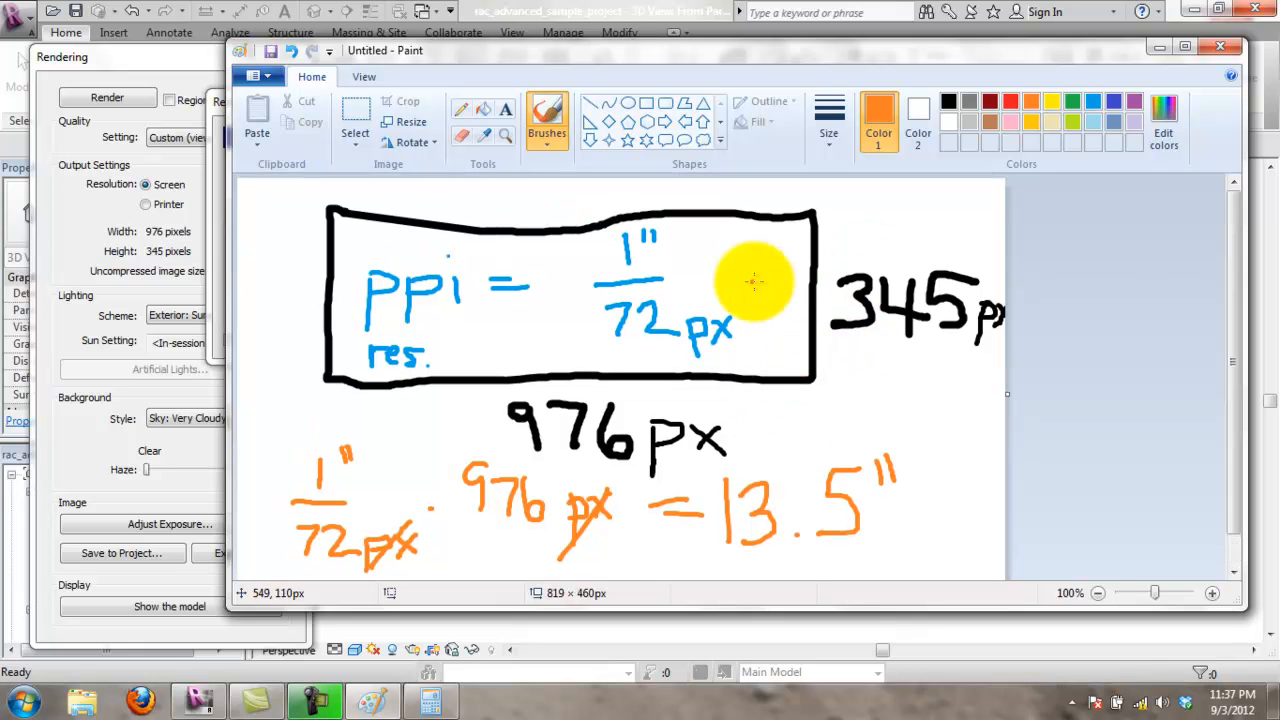
scroll(765, 418, "down", 1)
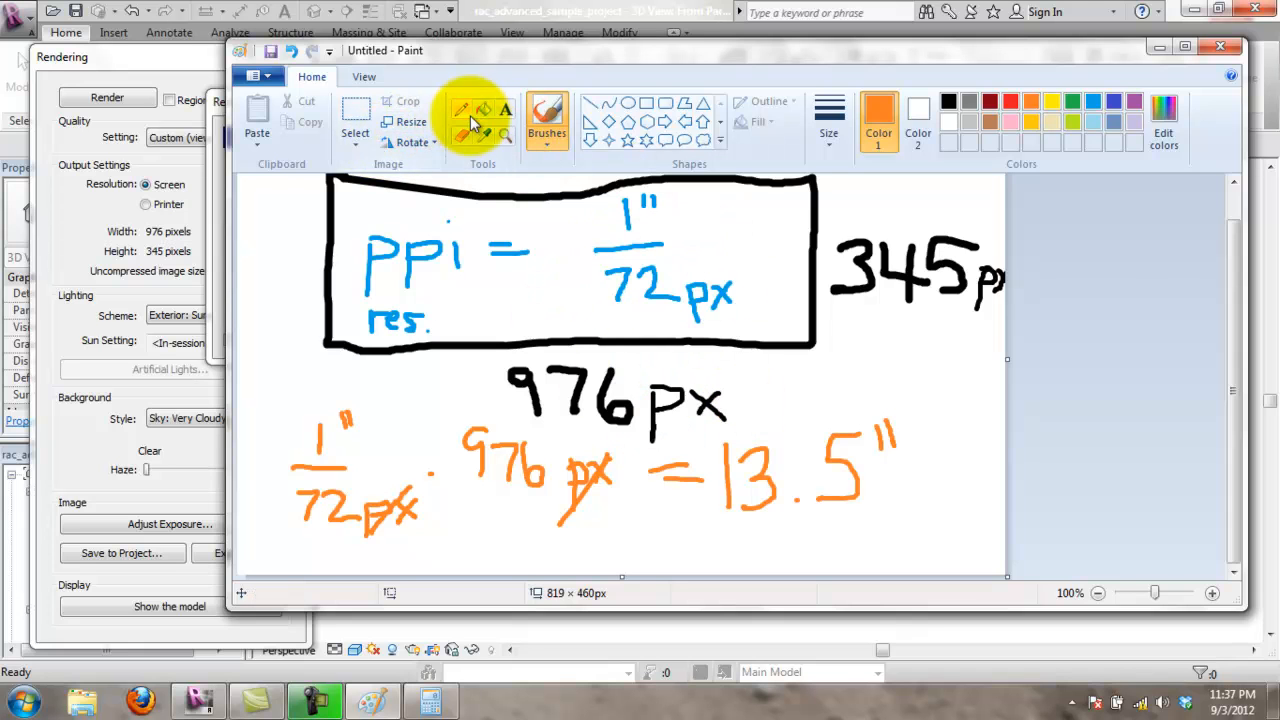
left_click(943, 120)
left_click(826, 125)
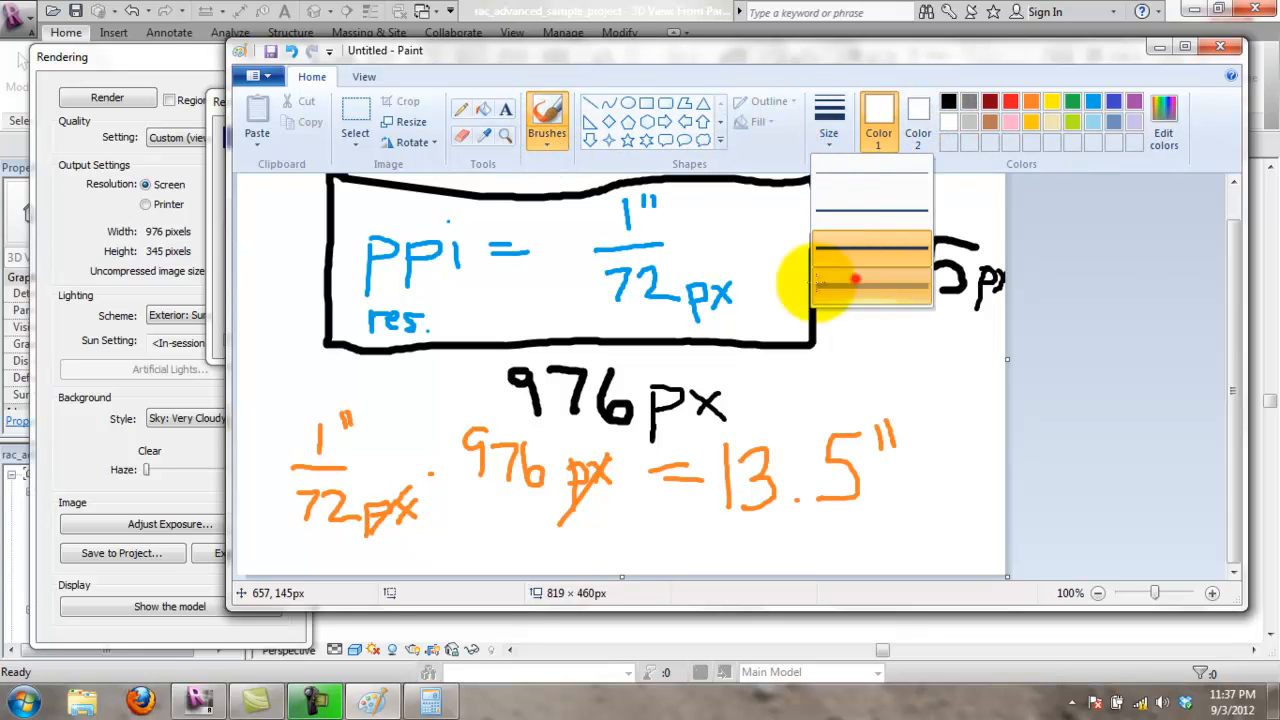
left_click(855, 278)
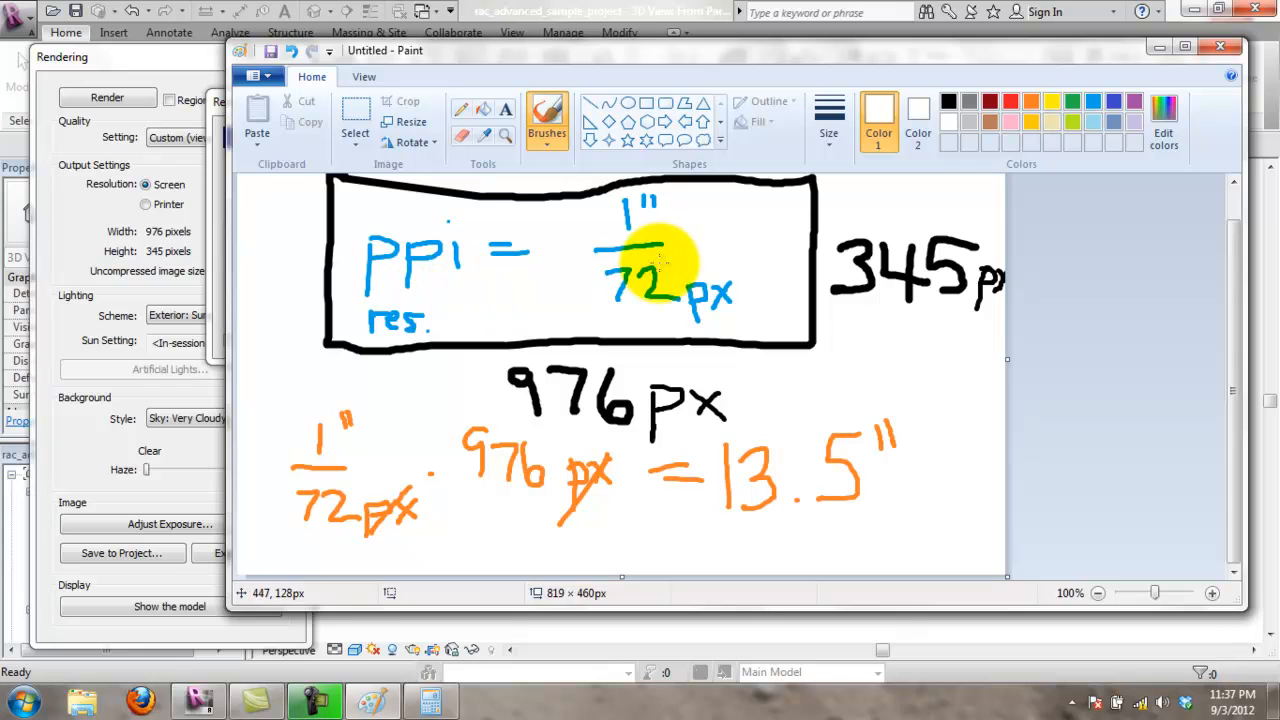
mouse_move(637, 262)
left_mouse_down()
mouse_move(596, 270)
mouse_move(620, 270)
mouse_move(610, 294)
mouse_move(652, 302)
mouse_move(629, 294)
mouse_move(660, 285)
left_mouse_up()
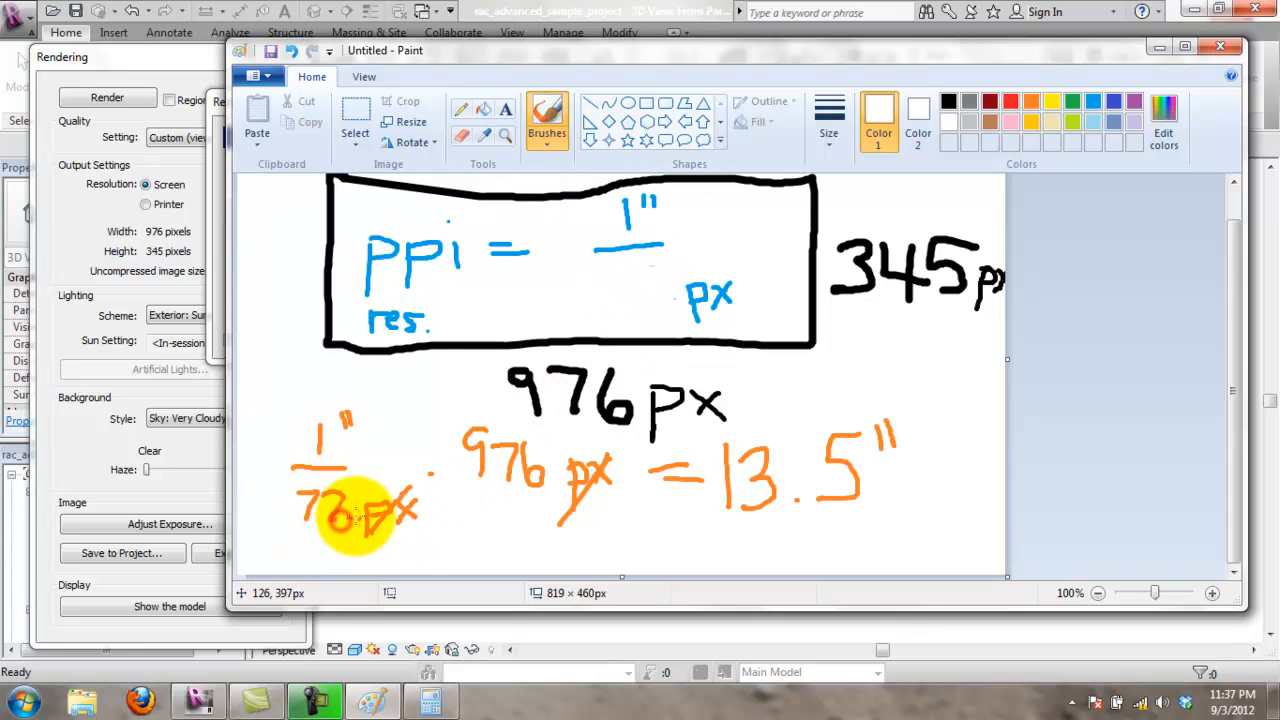
mouse_move(340, 505)
left_mouse_down()
mouse_move(305, 490)
mouse_move(297, 506)
left_mouse_up()
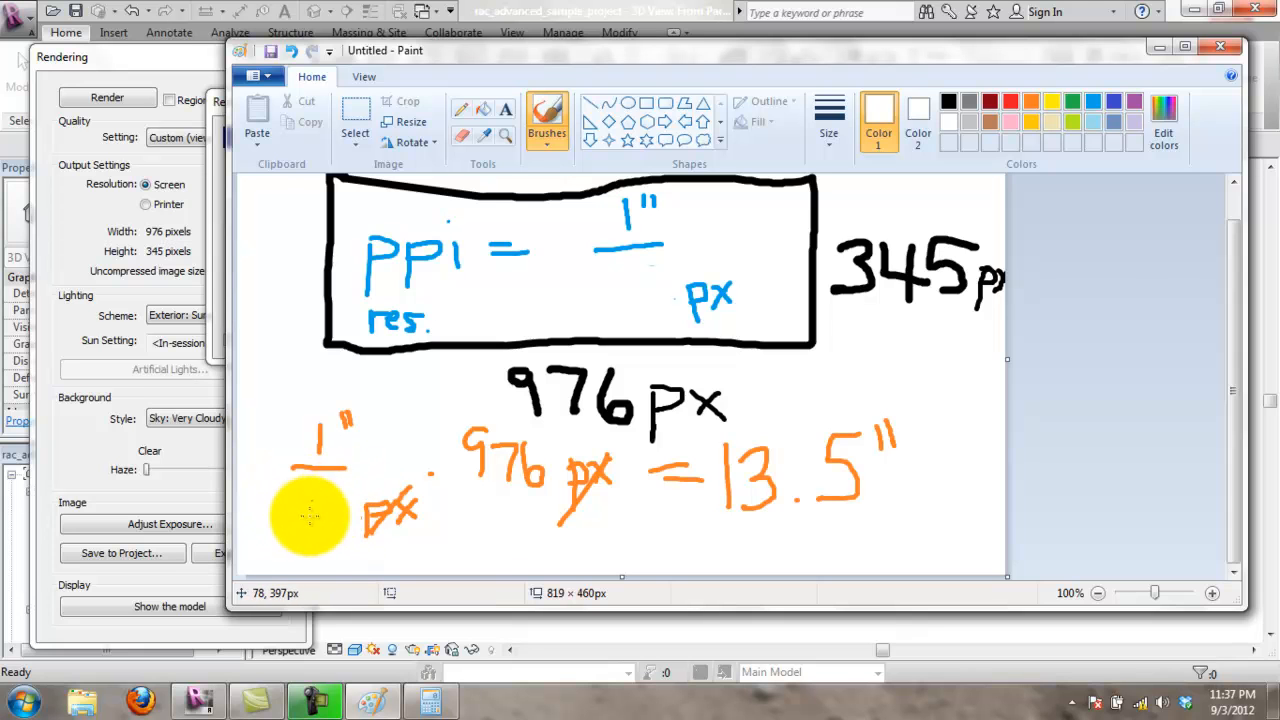
Step: Erase the orange 13.5" result after the equals sign
left_click(837, 147)
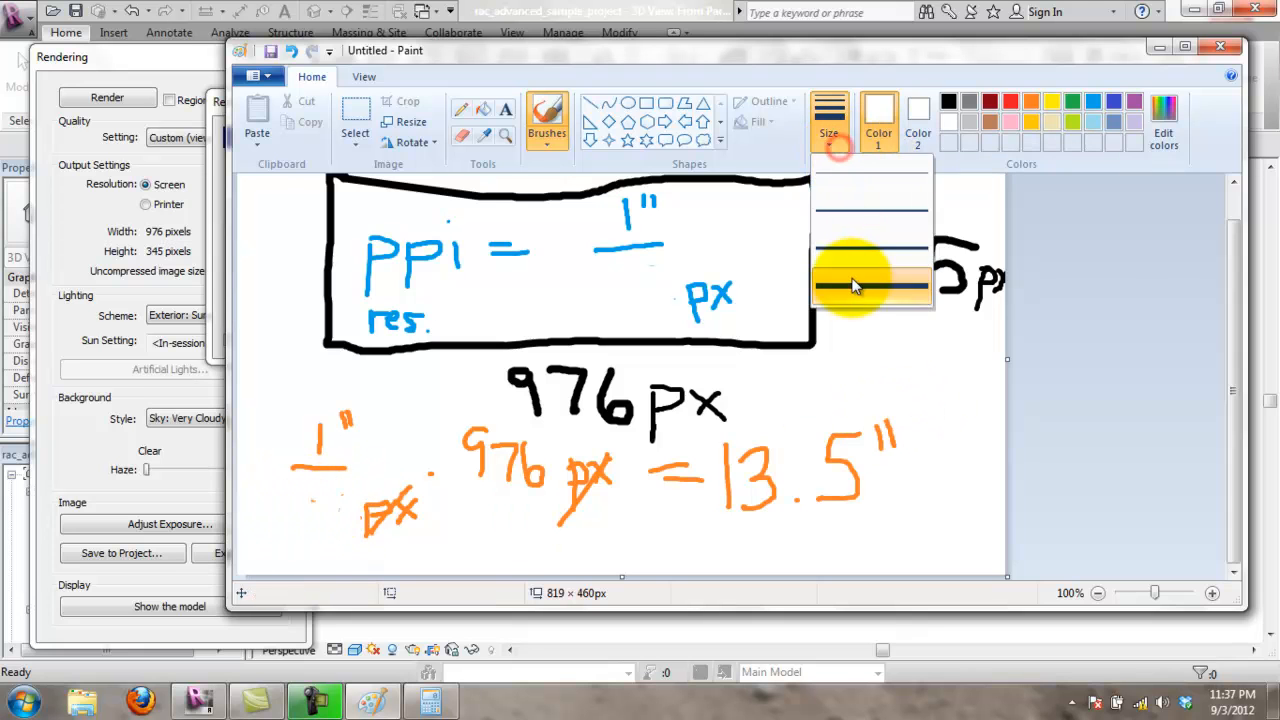
left_click(855, 286)
left_click_drag(834, 246, 832, 292)
left_click_drag(890, 240, 926, 270)
left_click_drag(906, 240, 904, 298)
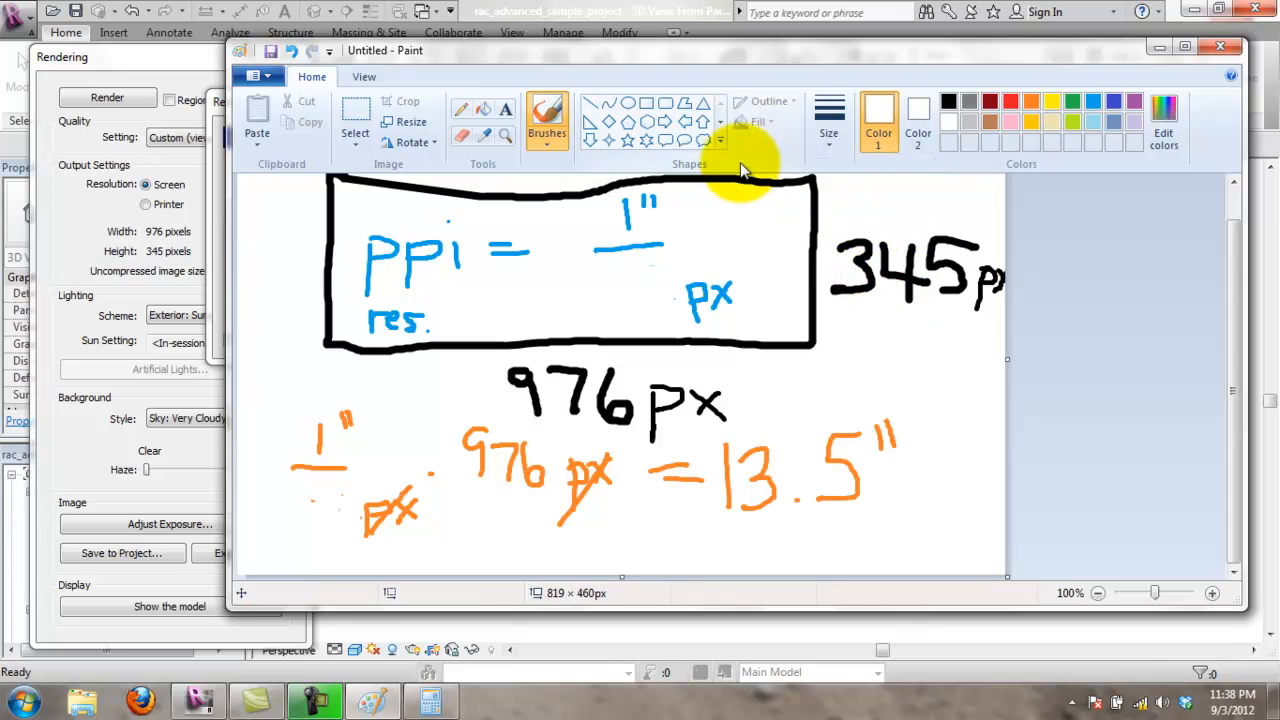
left_click(462, 140)
left_click_drag(852, 500, 859, 442)
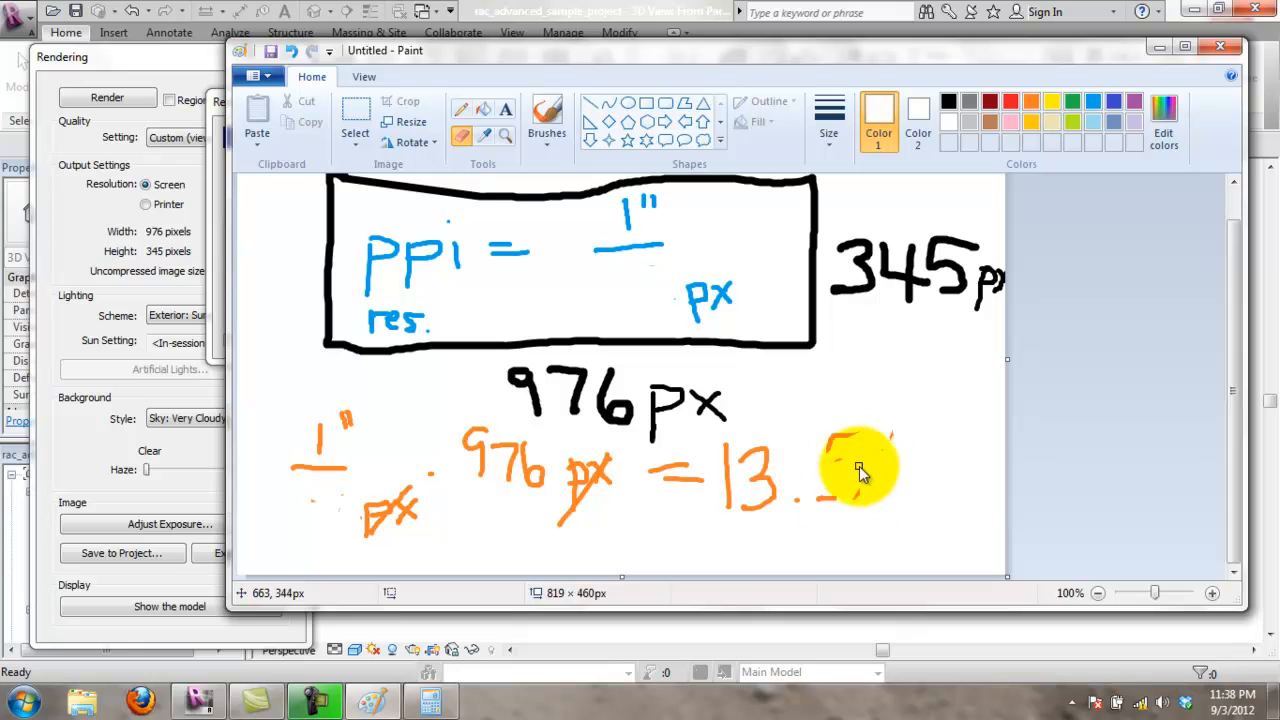
left_click_drag(843, 485, 725, 474)
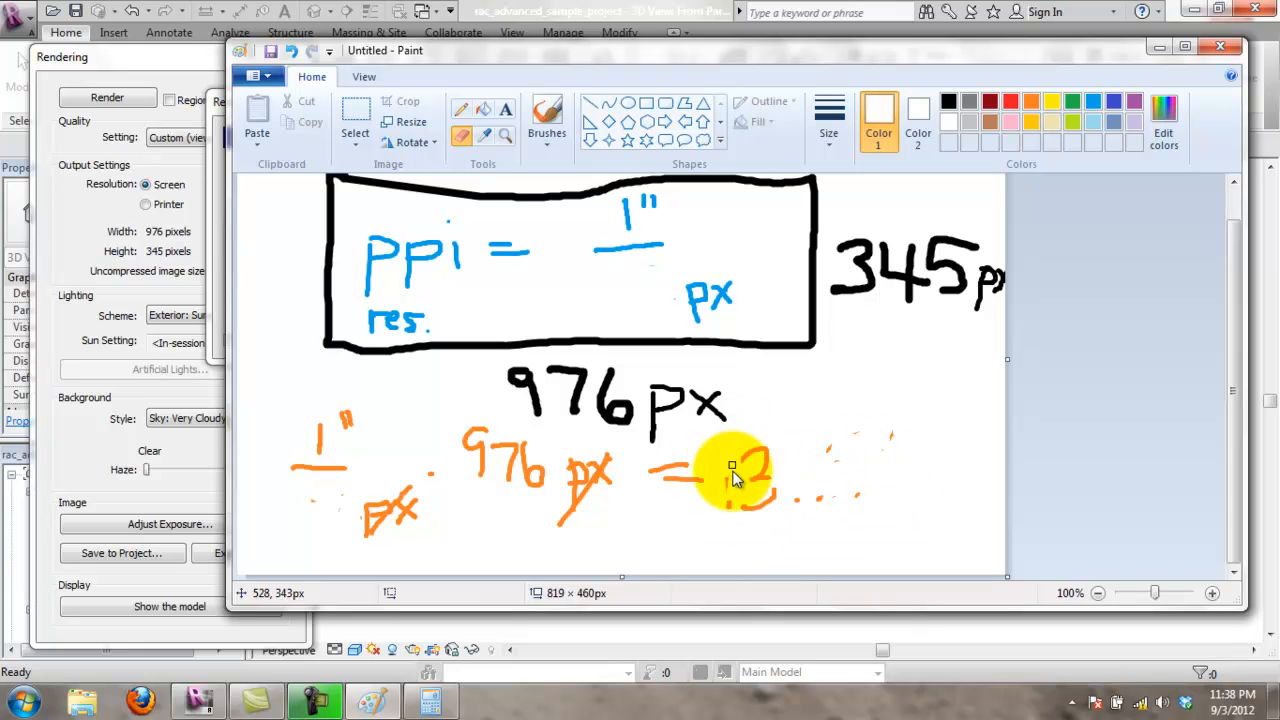
left_click(343, 110)
left_click_drag(714, 433, 919, 545)
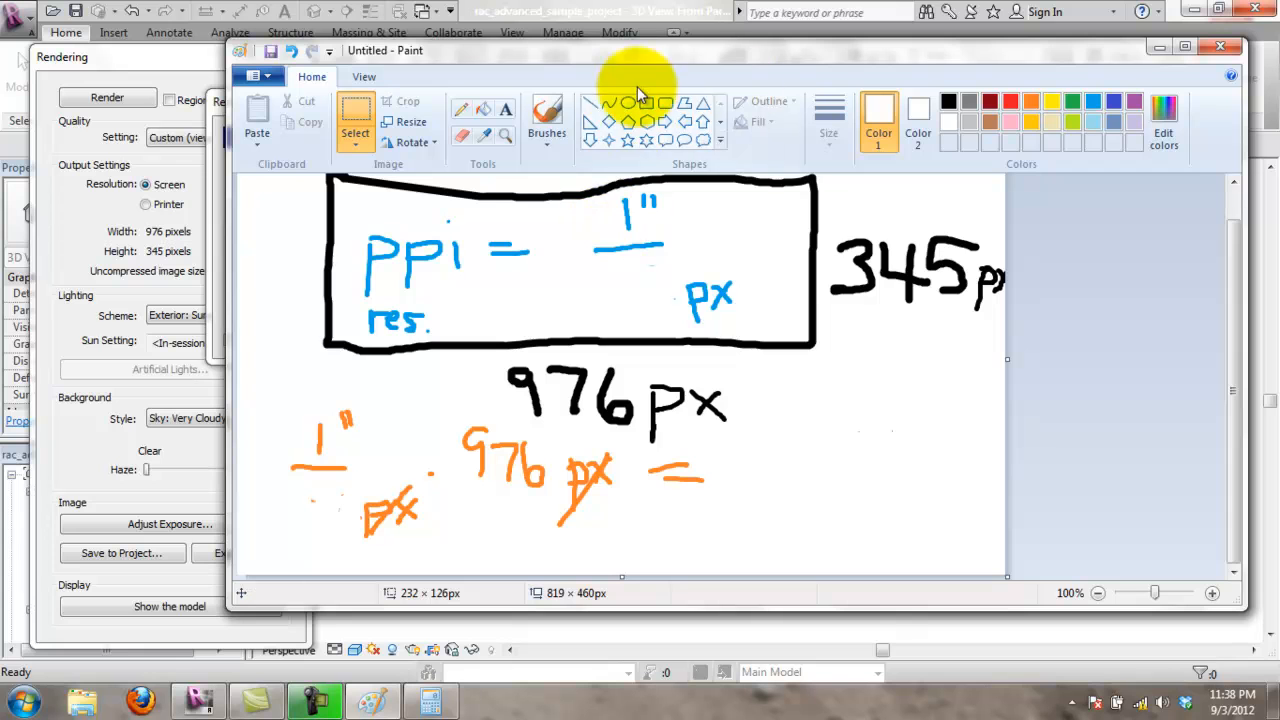
Step: Handwrite 200 in red as the new denominator in both the orange and the blue fraction
left_click(1008, 103)
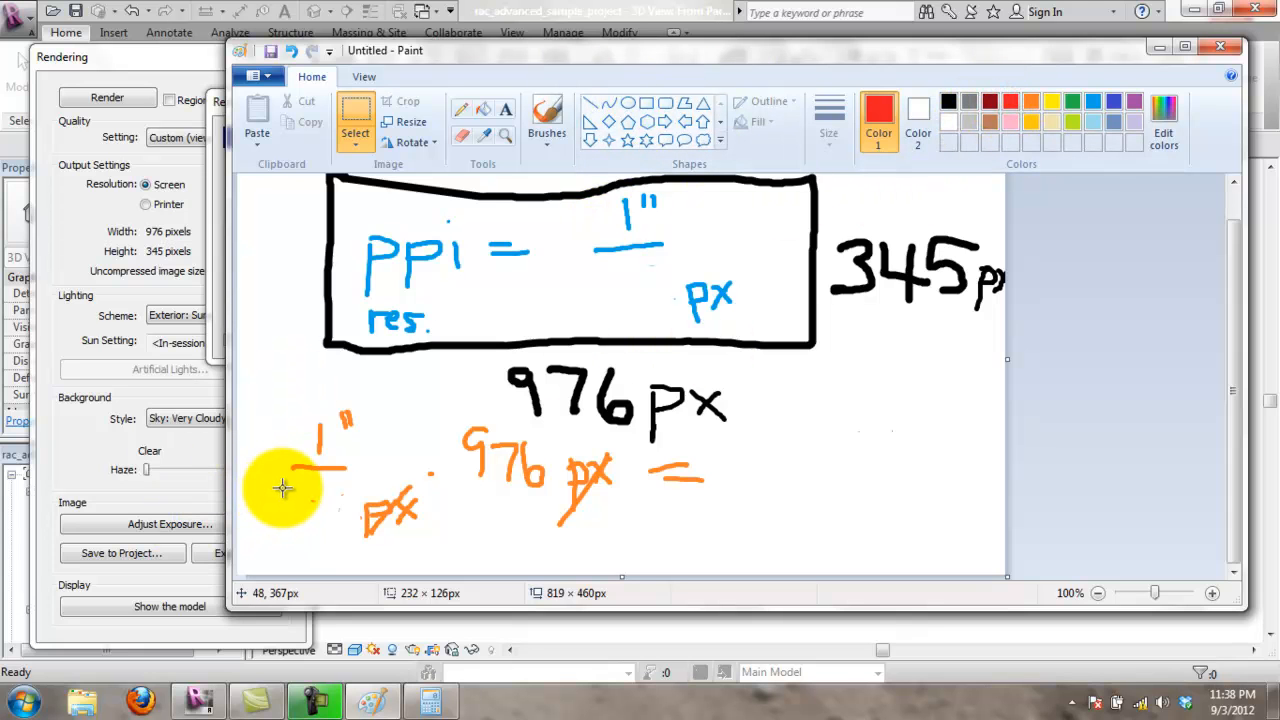
left_click(546, 115)
left_click(828, 112)
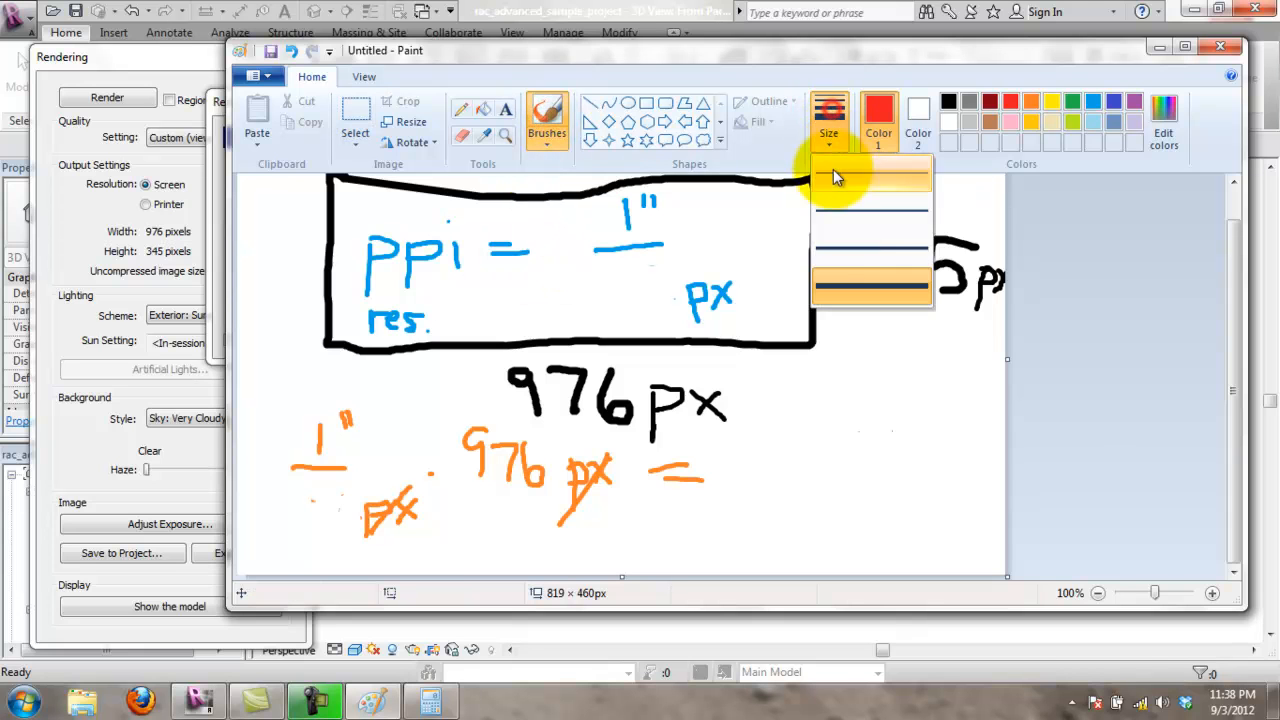
left_click(860, 247)
mouse_move(272, 492)
left_mouse_down()
mouse_move(294, 514)
mouse_move(335, 500)
left_mouse_up()
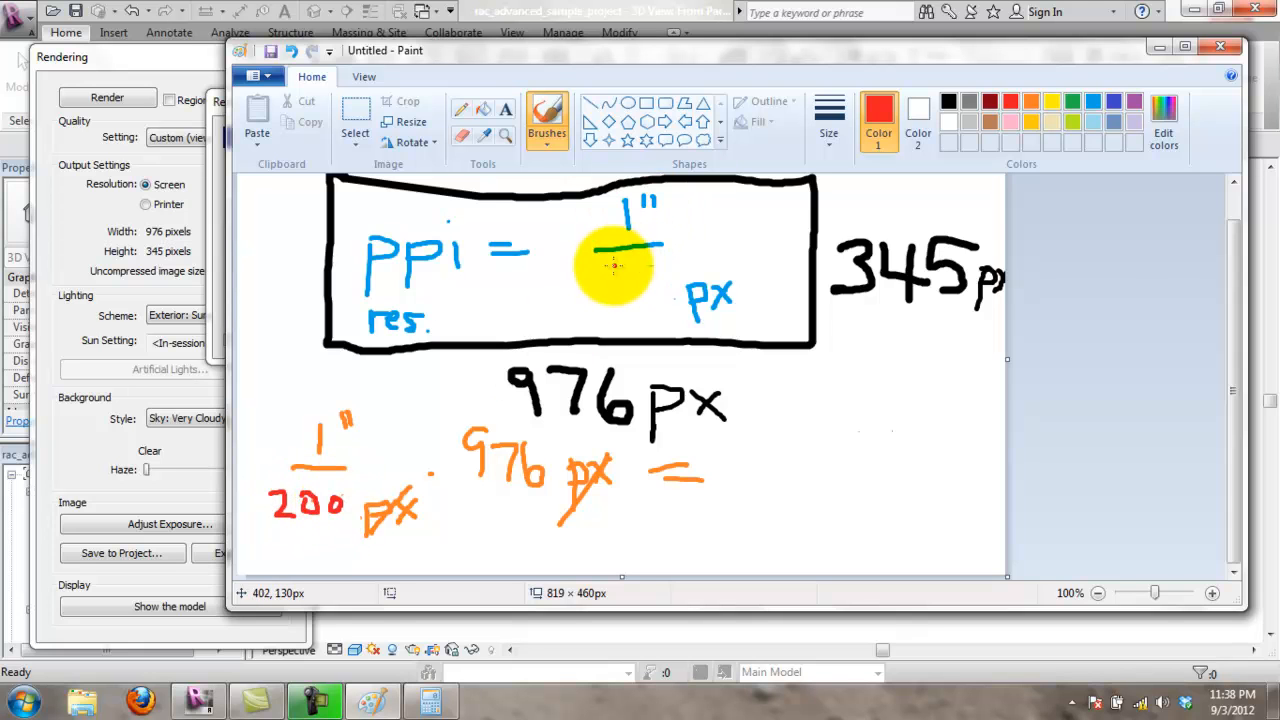
left_click_drag(636, 285, 652, 281)
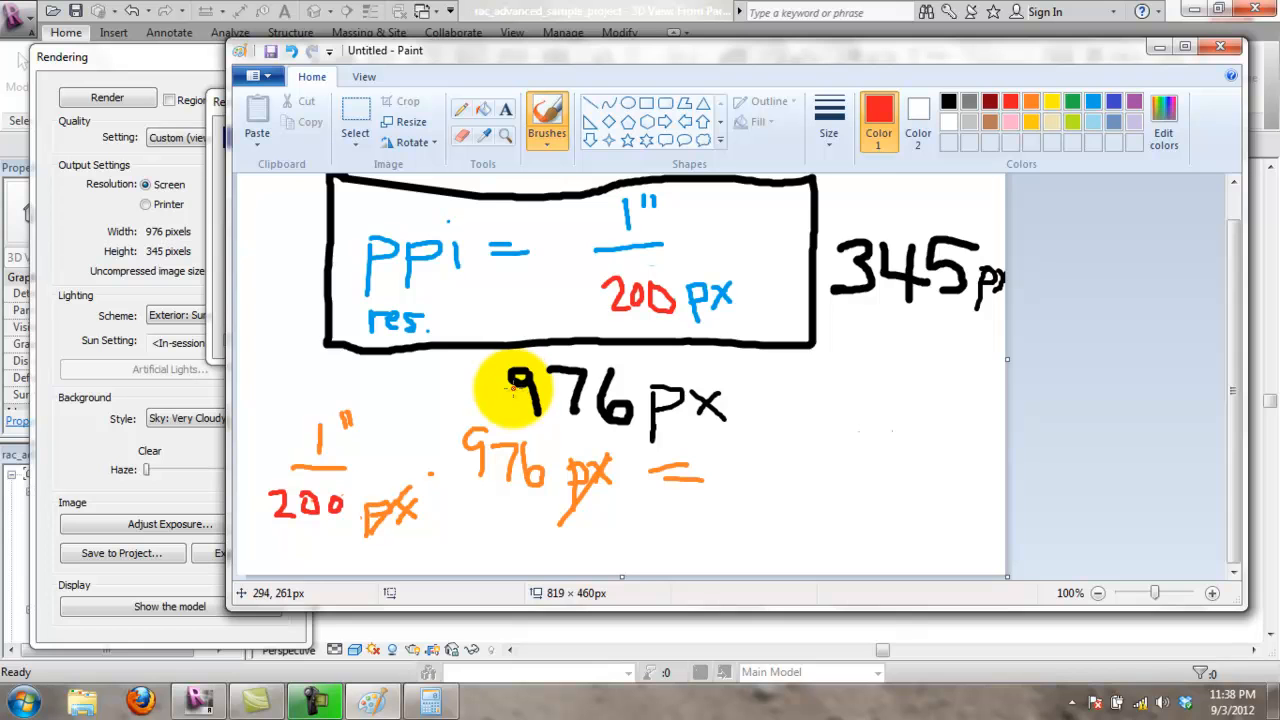
Step: Switch to Calculator and divide 976 by 200
left_click(432, 704)
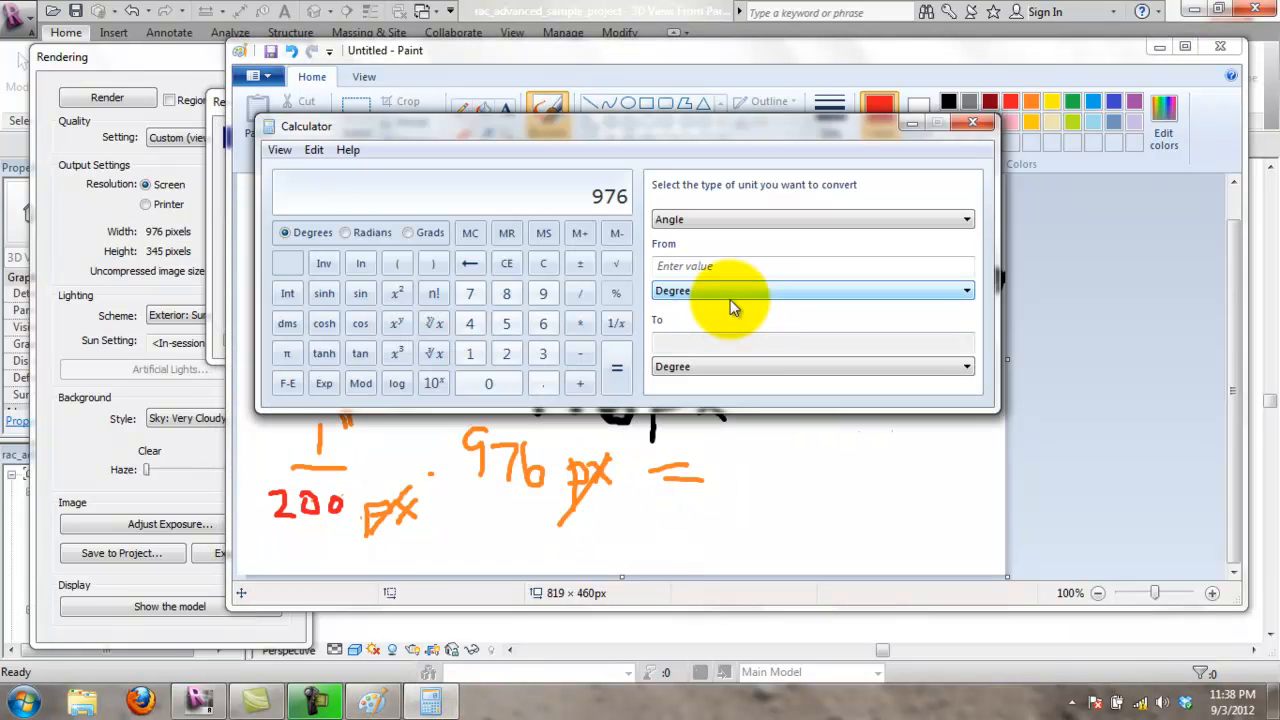
type("/200")
key("Return")
Step: Return to the Paint sketch and handwrite the result 4.9" in red after the equals sign
left_click(728, 470)
mouse_move(718, 445)
left_mouse_down()
mouse_move(762, 470)
mouse_move(752, 512)
left_mouse_up()
left_click(773, 497)
left_click_drag(815, 446, 815, 507)
left_click_drag(833, 424, 847, 442)
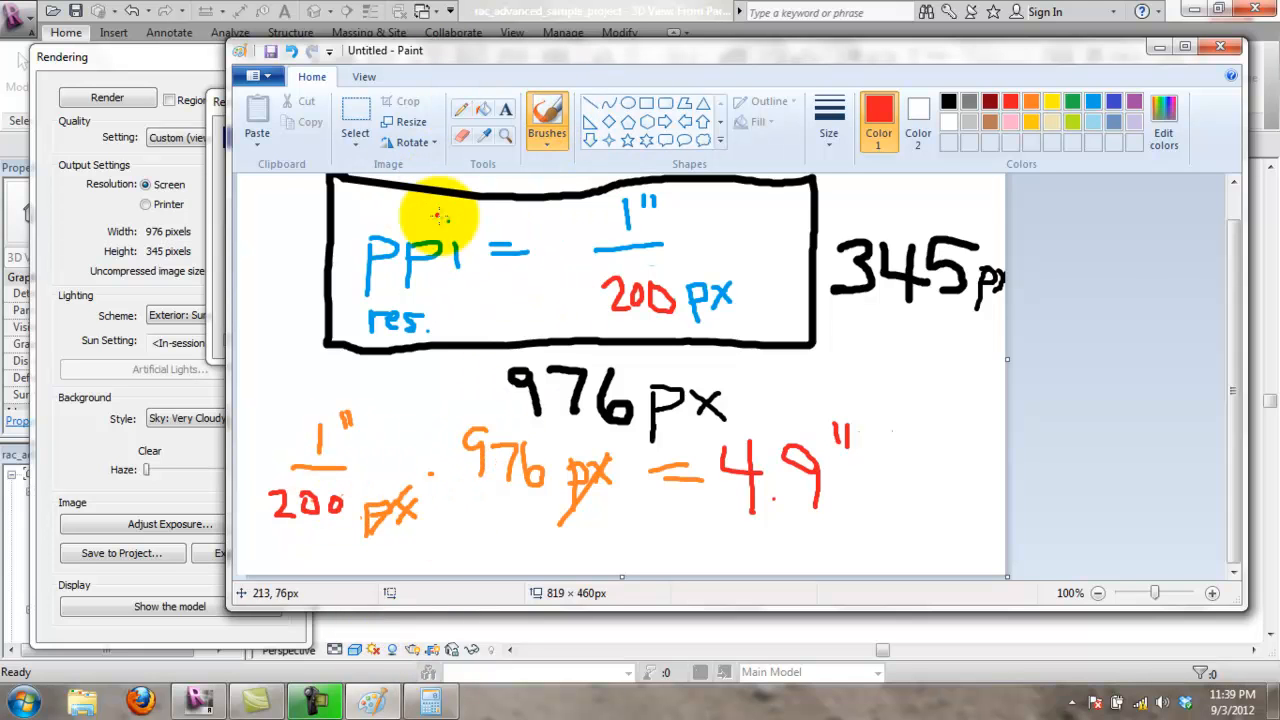
Step: Delete the whole equation below the rectangle together with the black number 976, keeping the black px unit
left_click(362, 116)
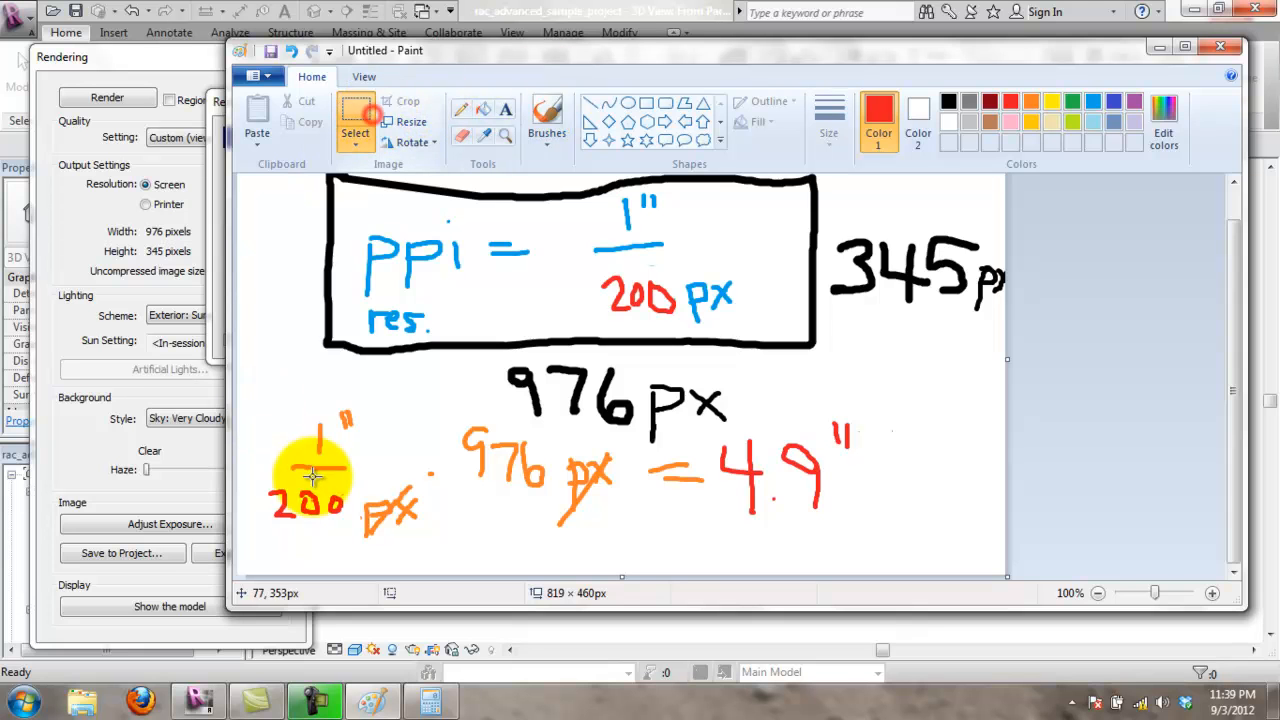
left_click_drag(254, 351, 634, 546)
key("Delete")
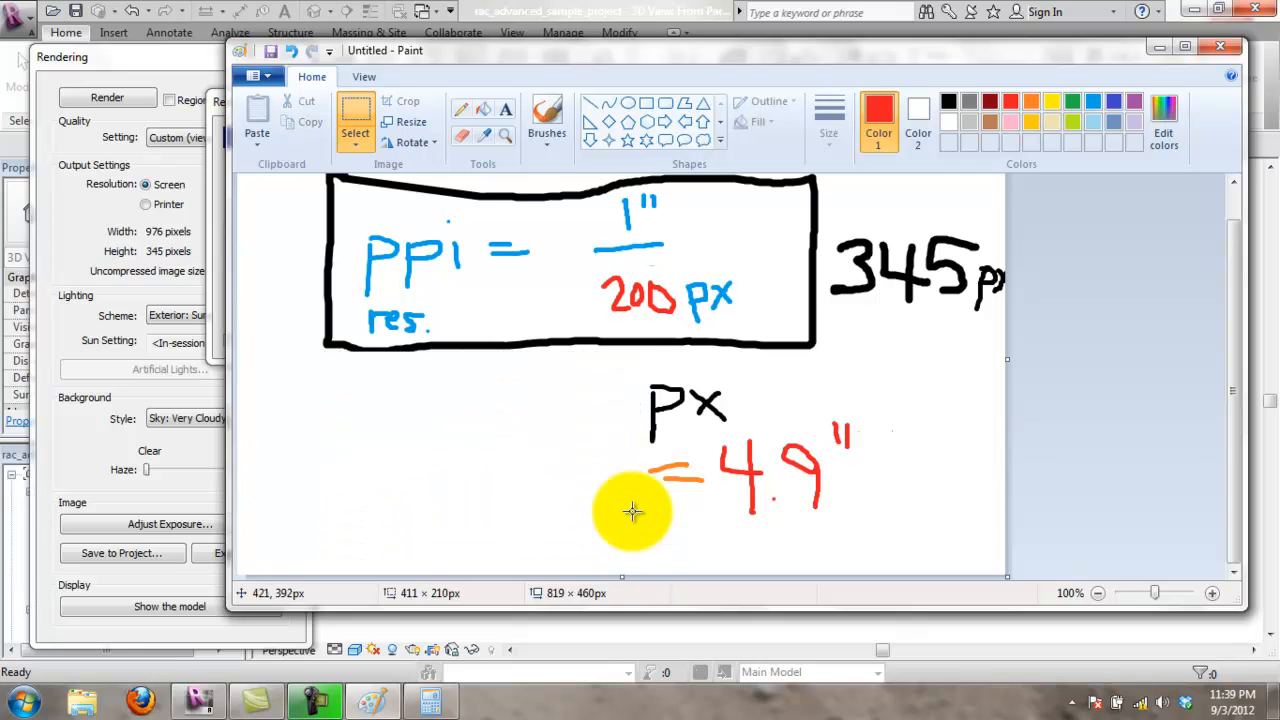
mouse_move(601, 443)
left_mouse_down()
mouse_move(892, 539)
mouse_move(708, 423)
left_mouse_up()
key("Delete")
key("Delete")
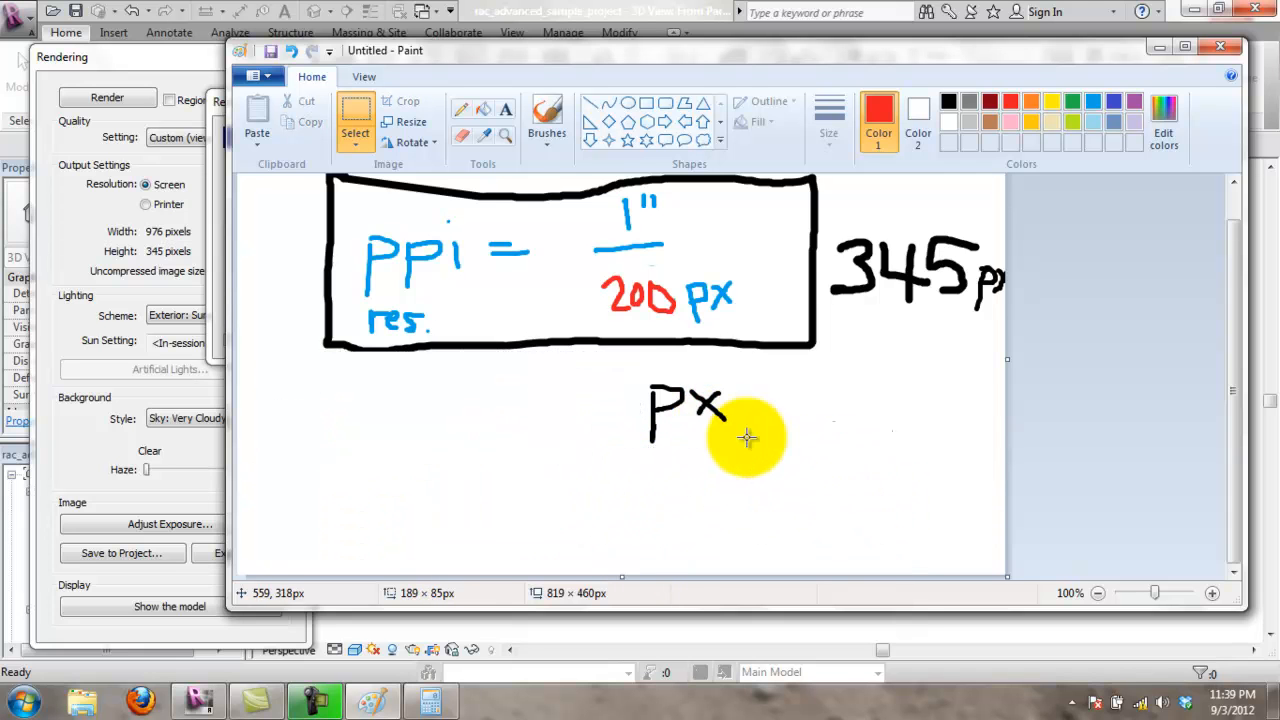
Step: Delete the 345 px height label beside the rectangle
left_click_drag(832, 206, 1034, 337)
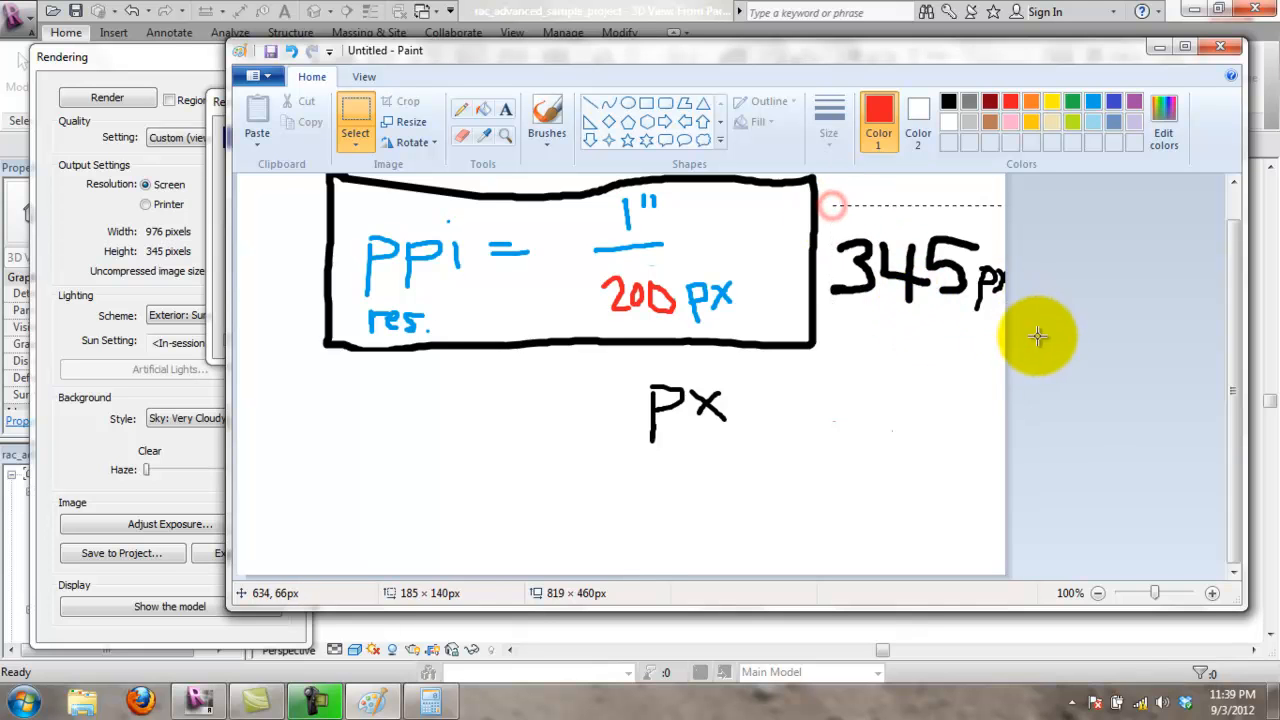
key("Delete")
left_click_drag(878, 338, 828, 270)
key("Delete")
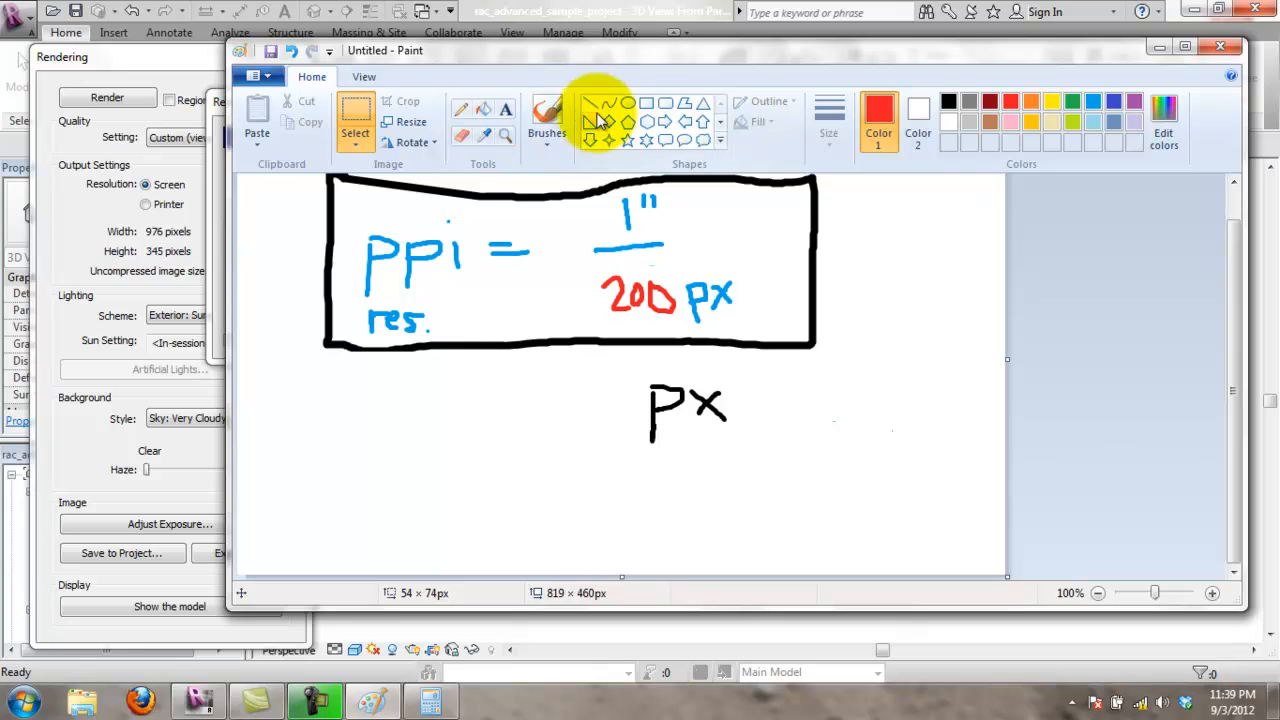
Step: Handwrite "? px" in black beside the rectangle and a question mark before the px below it
left_click(547, 118)
left_click(948, 101)
mouse_move(908, 257)
left_mouse_down()
mouse_move(910, 312)
mouse_move(913, 283)
mouse_move(956, 283)
left_mouse_up()
left_click_drag(954, 256, 925, 285)
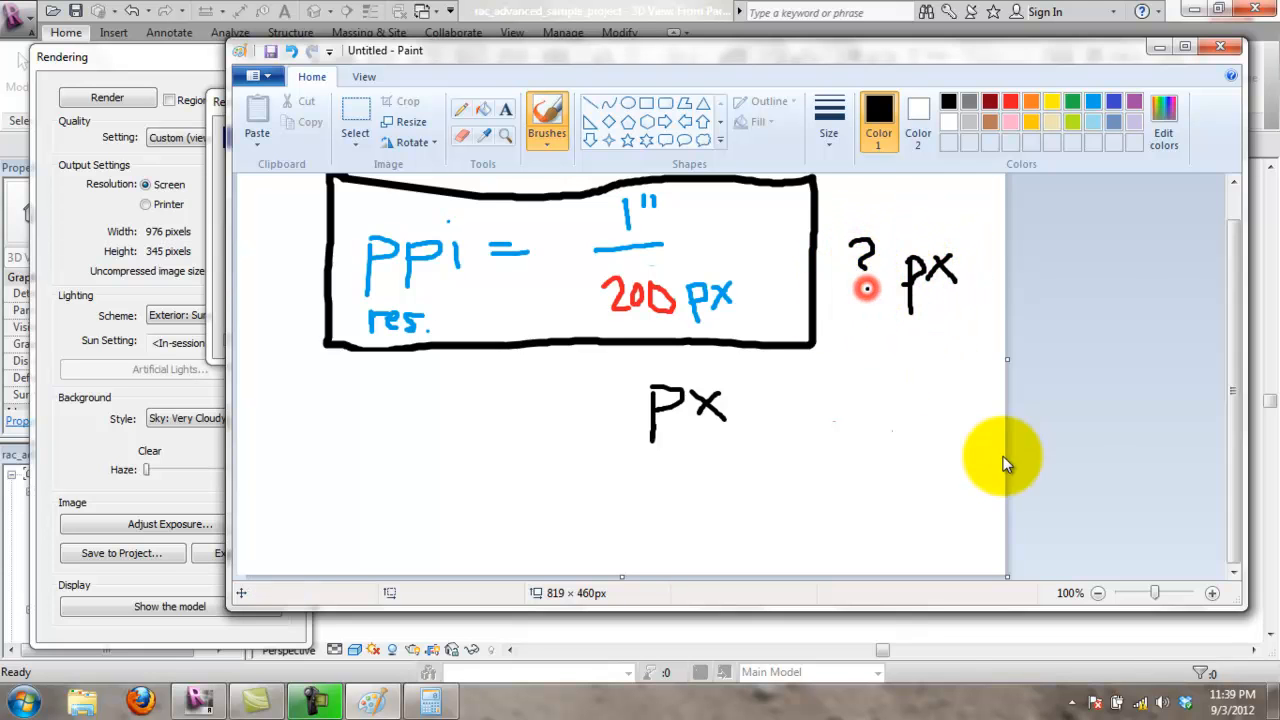
mouse_move(567, 371)
left_mouse_down()
mouse_move(599, 382)
mouse_move(587, 402)
left_mouse_up()
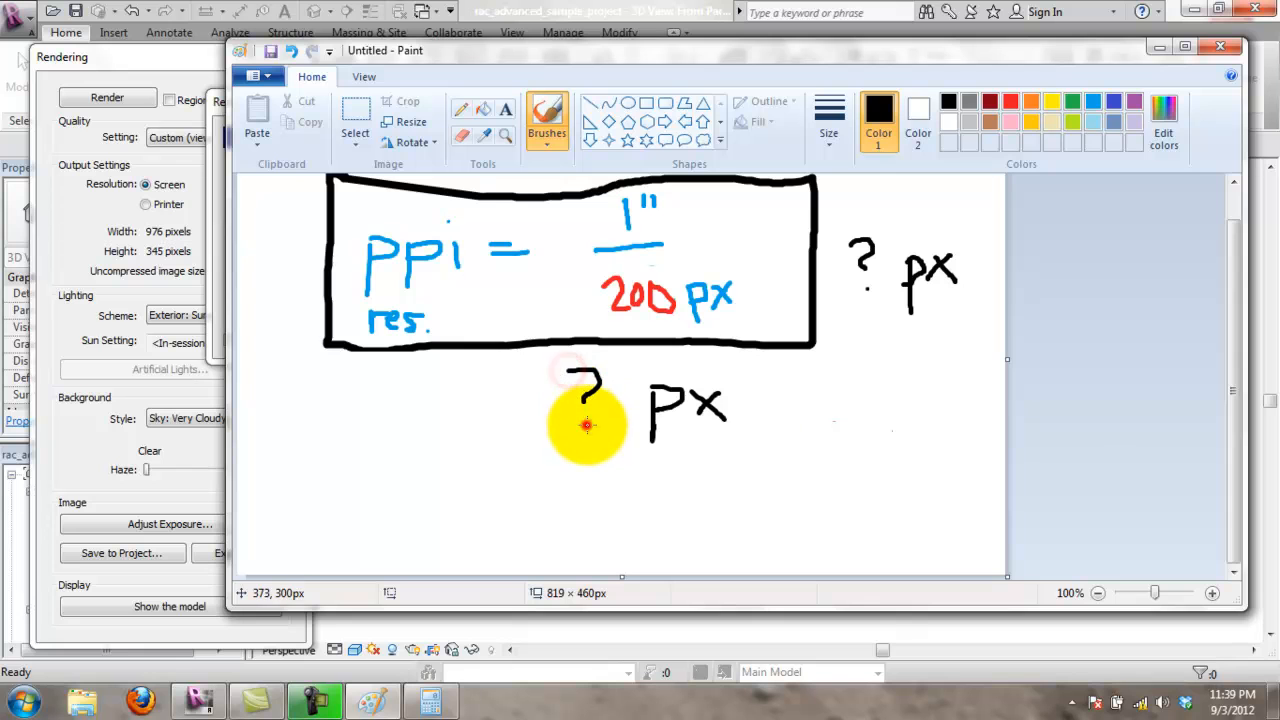
left_click(587, 424)
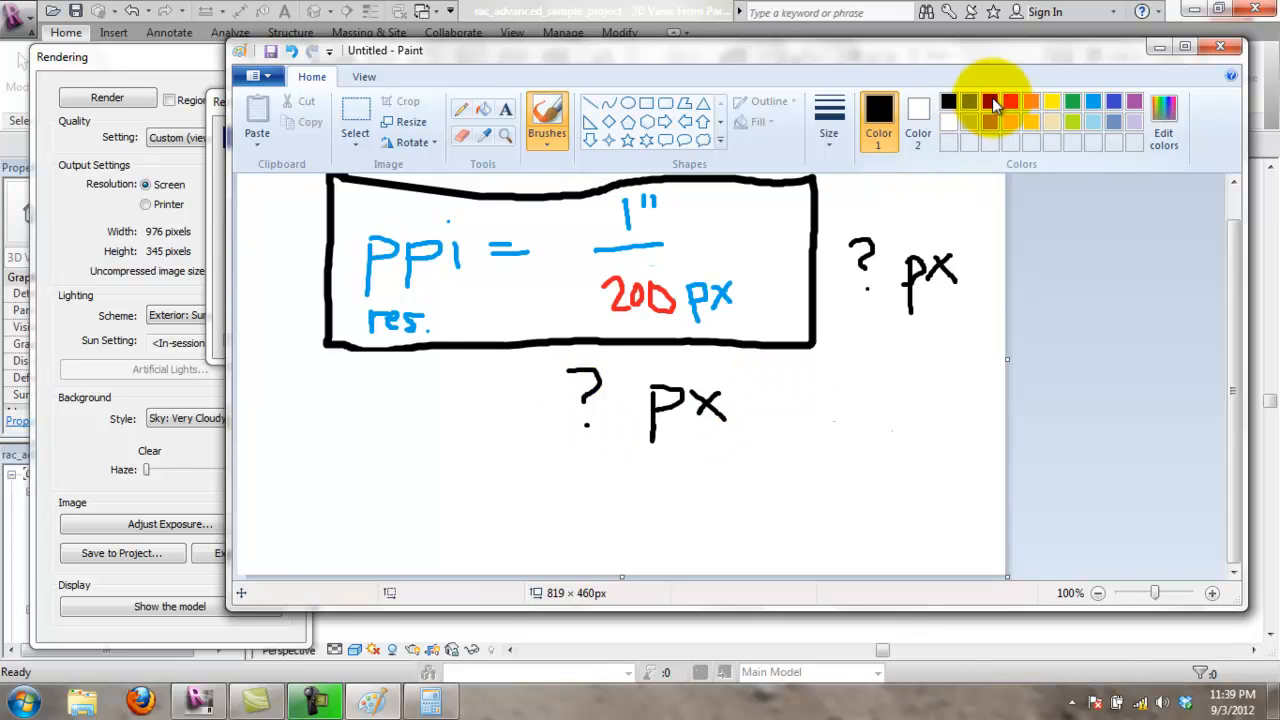
Step: Handwrite the target print size in orange, 17" for the rectangle's width and 11" for its height
left_click(1031, 101)
mouse_move(776, 380)
left_mouse_down()
mouse_move(770, 406)
mouse_move(806, 388)
mouse_move(795, 411)
mouse_move(831, 385)
left_mouse_up()
scroll(929, 214, "up", 2)
mouse_move(851, 226)
left_mouse_down()
mouse_move(853, 250)
mouse_move(870, 248)
left_mouse_up()
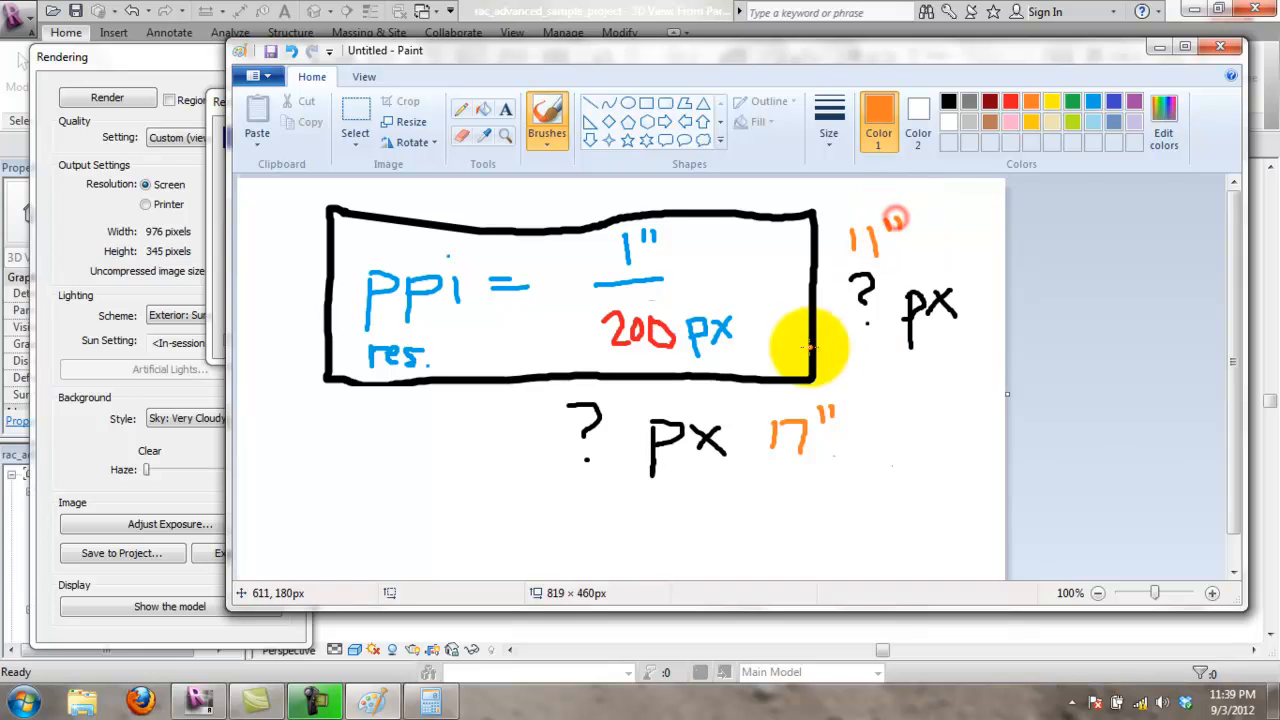
Step: Handwrite the fraction 200 px over 1" in red below the rectangle
scroll(812, 344, "down", 1)
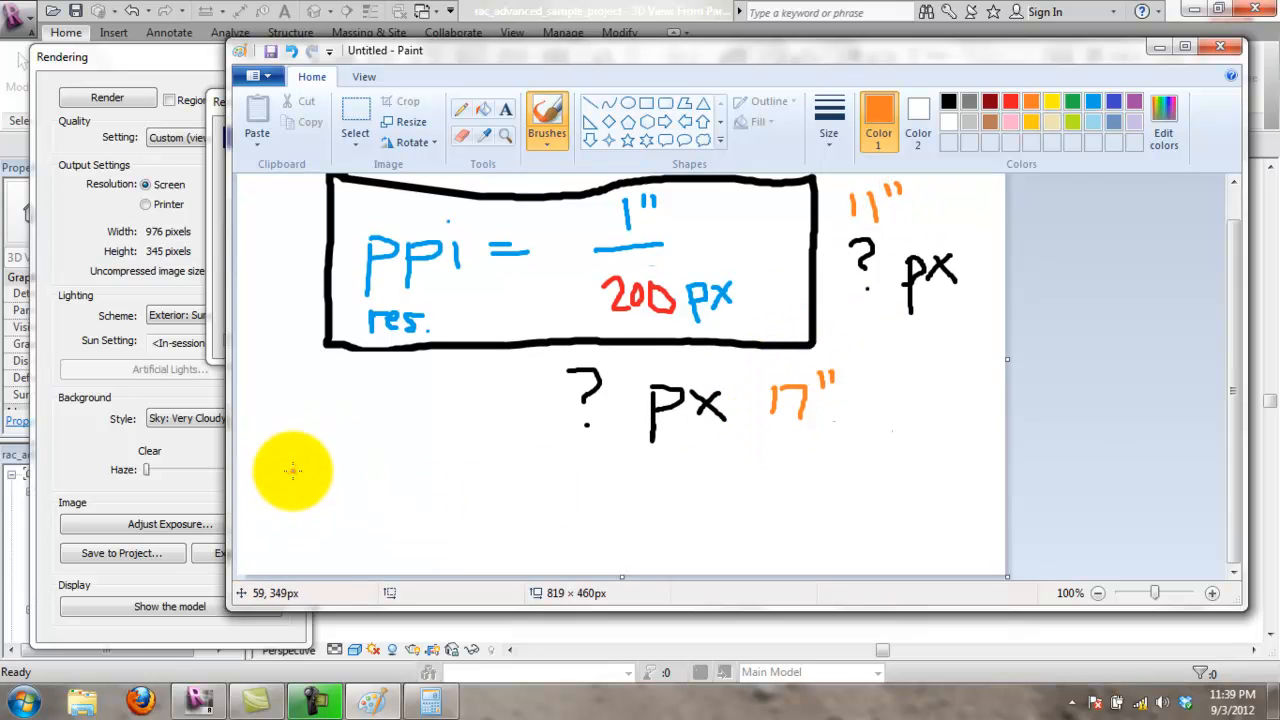
left_click(1010, 101)
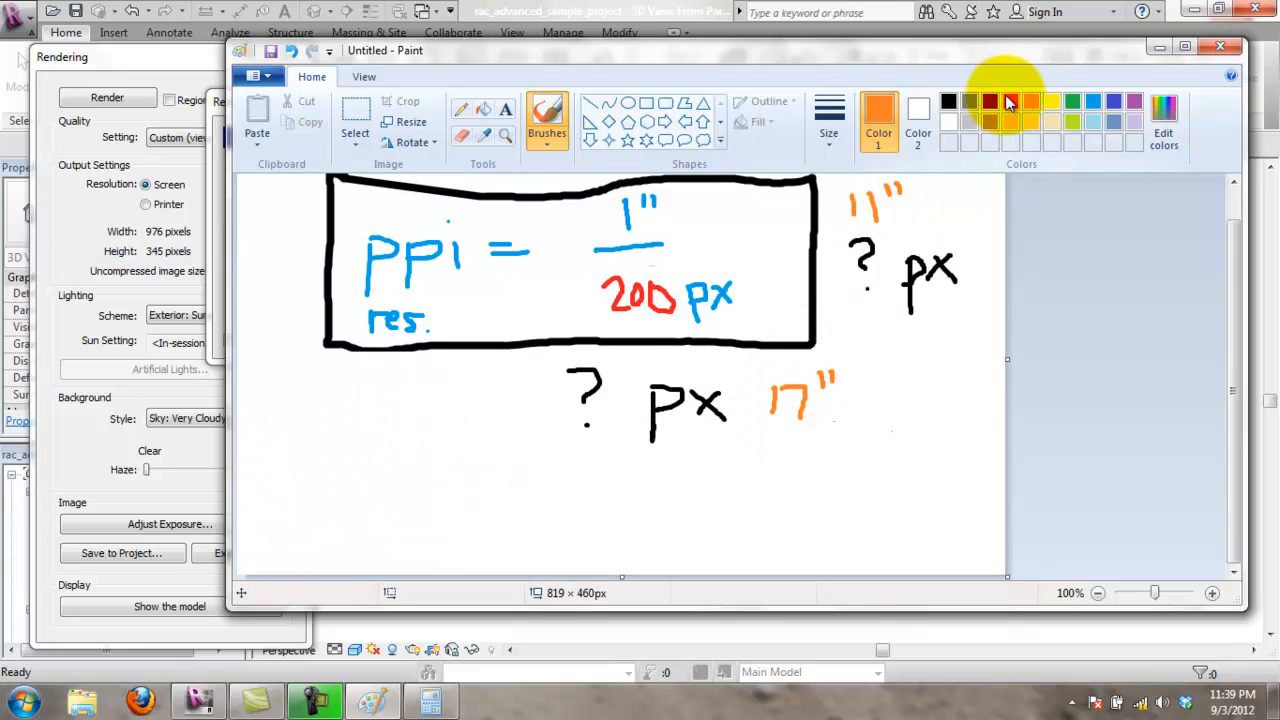
left_click(285, 476)
mouse_move(270, 448)
left_mouse_down()
mouse_move(302, 474)
mouse_move(349, 466)
mouse_move(356, 449)
mouse_move(384, 484)
mouse_move(397, 449)
mouse_move(428, 452)
mouse_move(409, 467)
left_mouse_up()
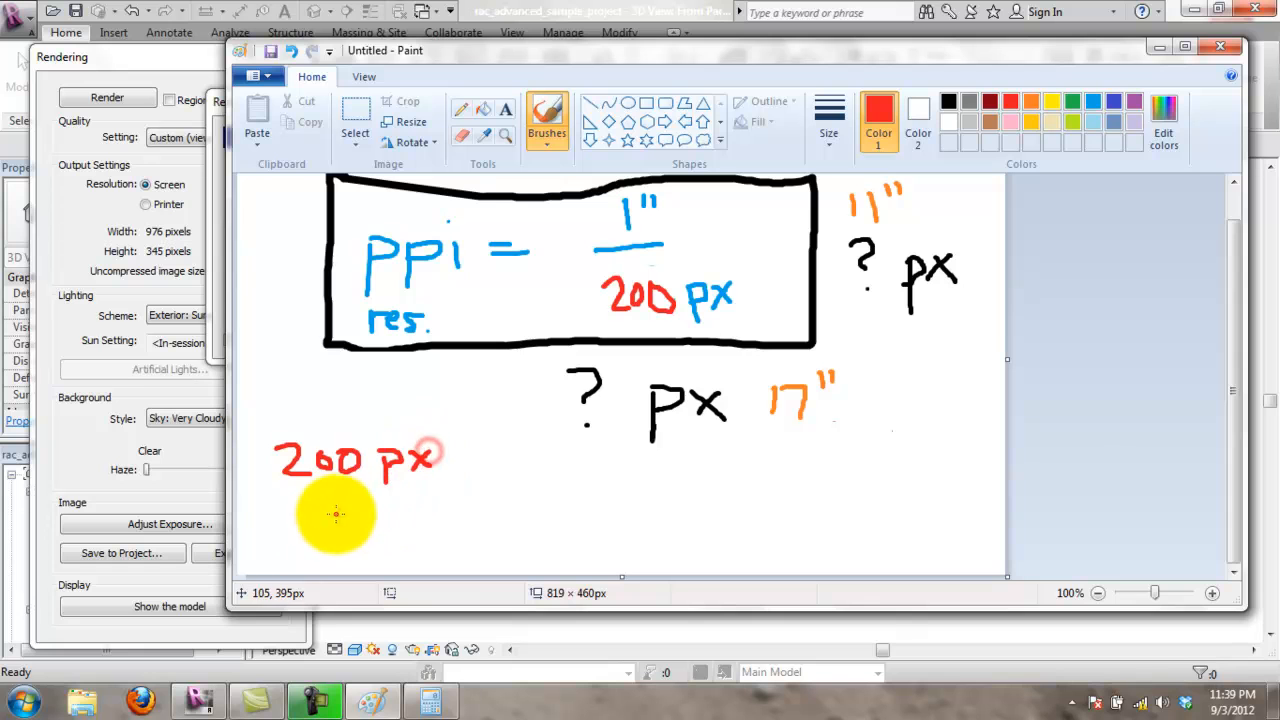
left_click_drag(277, 491, 422, 489)
mouse_move(347, 516)
left_mouse_down()
mouse_move(350, 540)
mouse_move(366, 520)
left_mouse_up()
left_click_drag(376, 511, 375, 519)
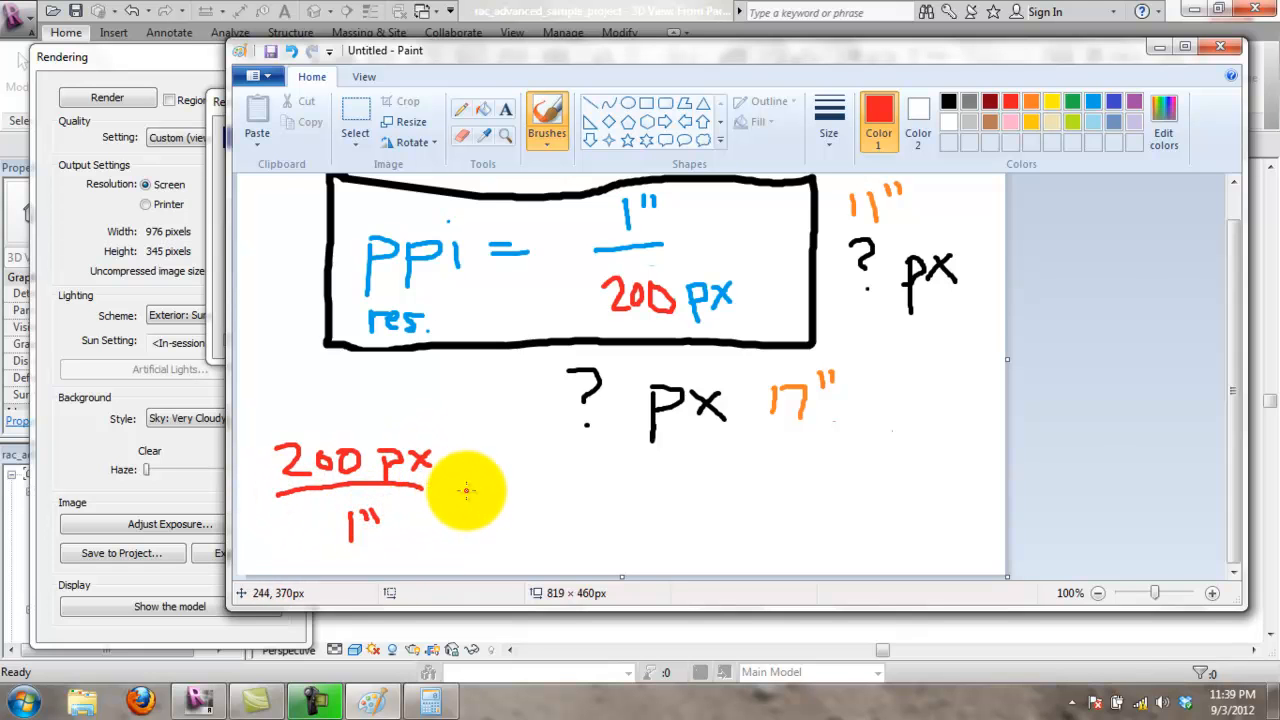
Step: Extend the red fraction with a multiplication by 17" and an equals sign
left_click(460, 491)
mouse_move(507, 465)
left_mouse_down()
mouse_move(505, 492)
mouse_move(530, 492)
left_mouse_up()
left_click_drag(556, 449, 566, 460)
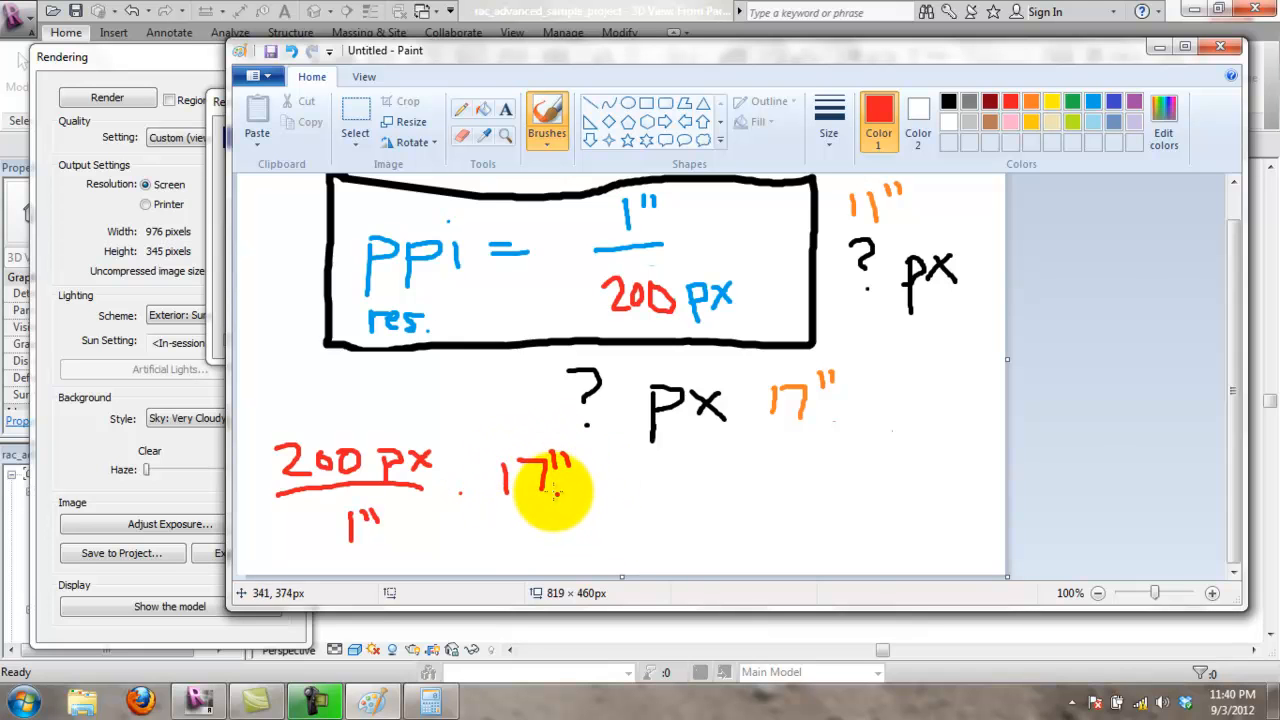
left_click_drag(586, 505, 632, 497)
Step: Strike out both inch marks in the red equation and handwrite the px unit for its result
left_click_drag(562, 448, 577, 462)
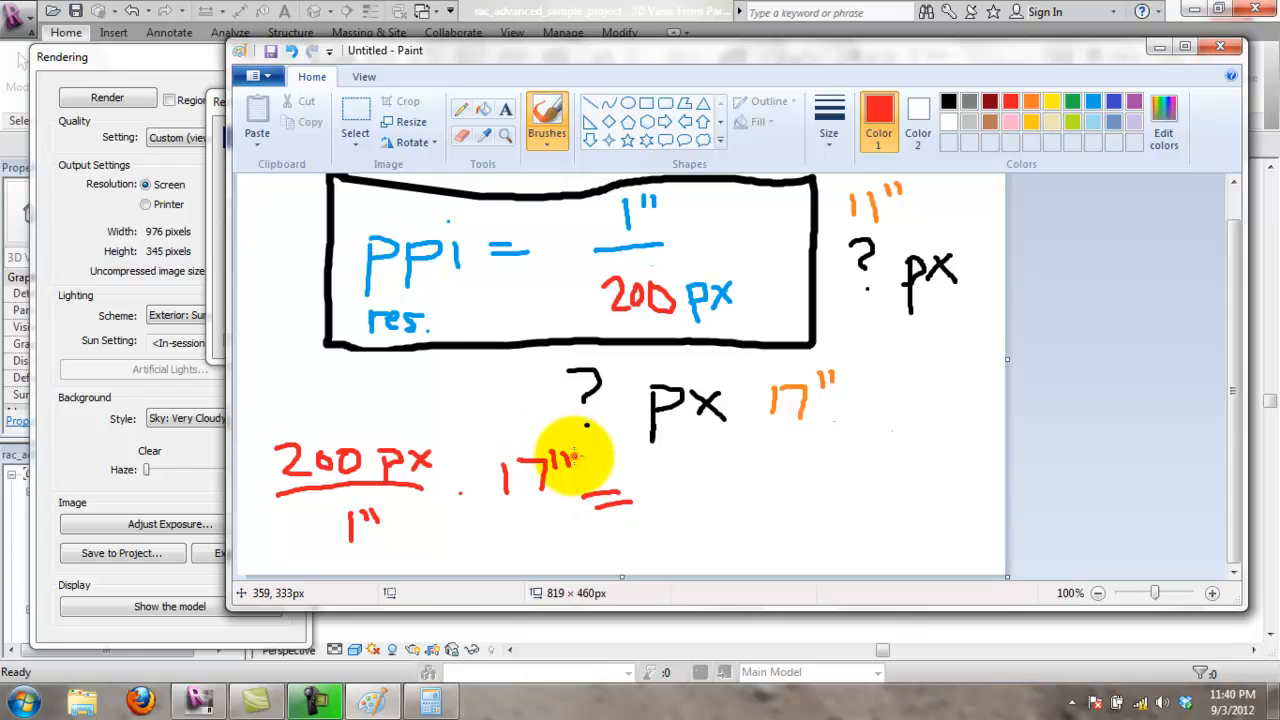
left_click_drag(368, 506, 387, 510)
left_click_drag(737, 482, 778, 478)
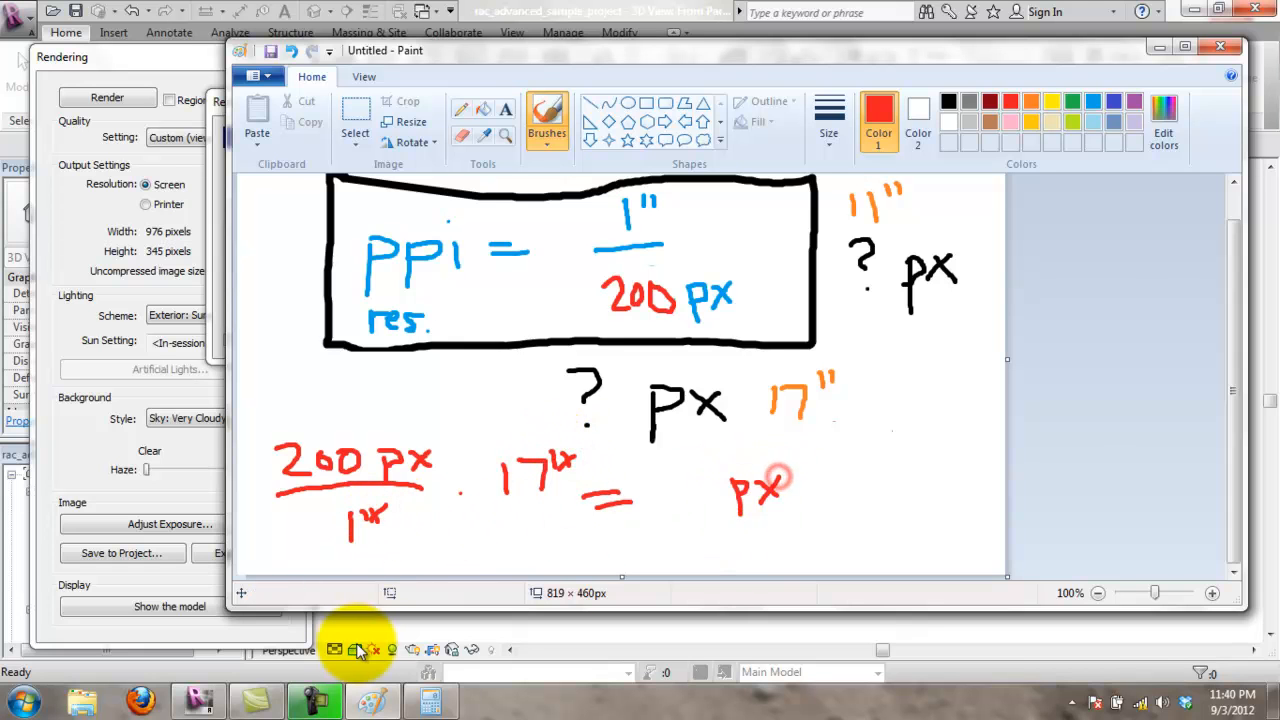
Step: Multiply 200 by 17 in Calculator and handwrite 3400 in red before the result's px unit in the Paint sketch
left_click(425, 698)
key("Escape")
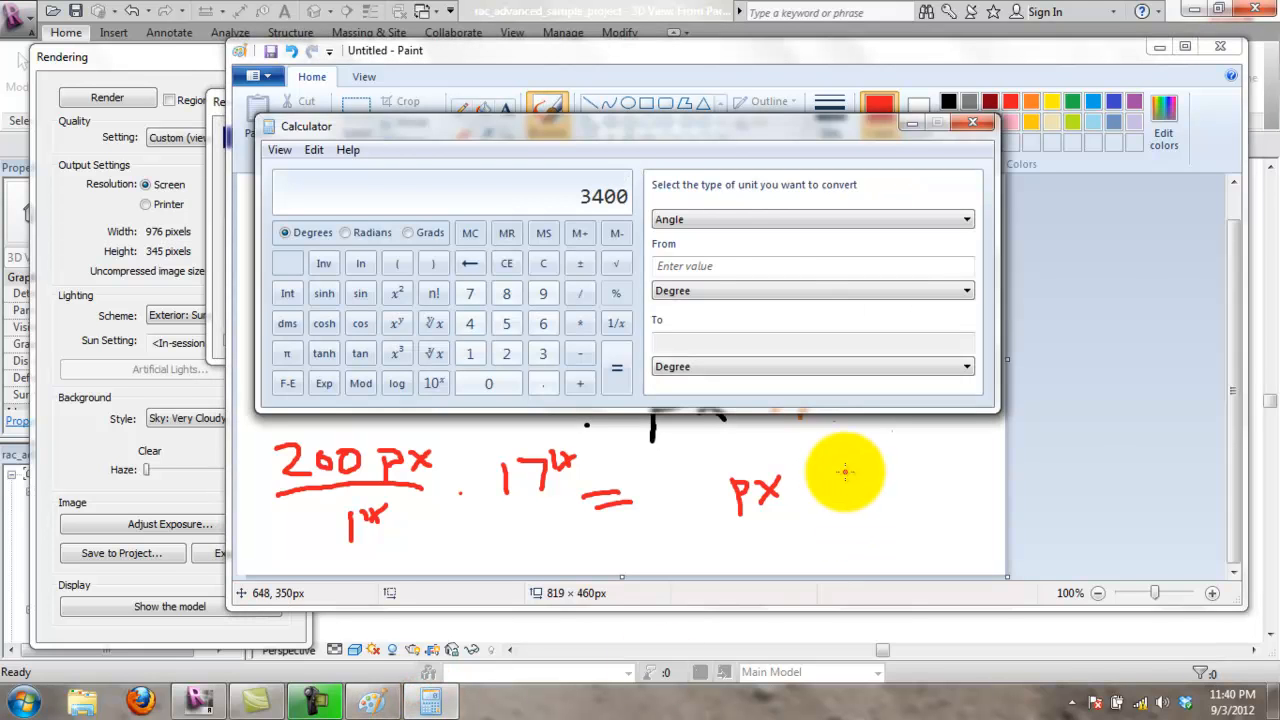
left_click(650, 472)
mouse_move(648, 468)
left_mouse_down()
mouse_move(652, 500)
mouse_move(692, 484)
mouse_move(680, 504)
mouse_move(697, 472)
mouse_move(708, 500)
mouse_move(708, 470)
left_mouse_up()
left_click_drag(634, 456, 653, 522)
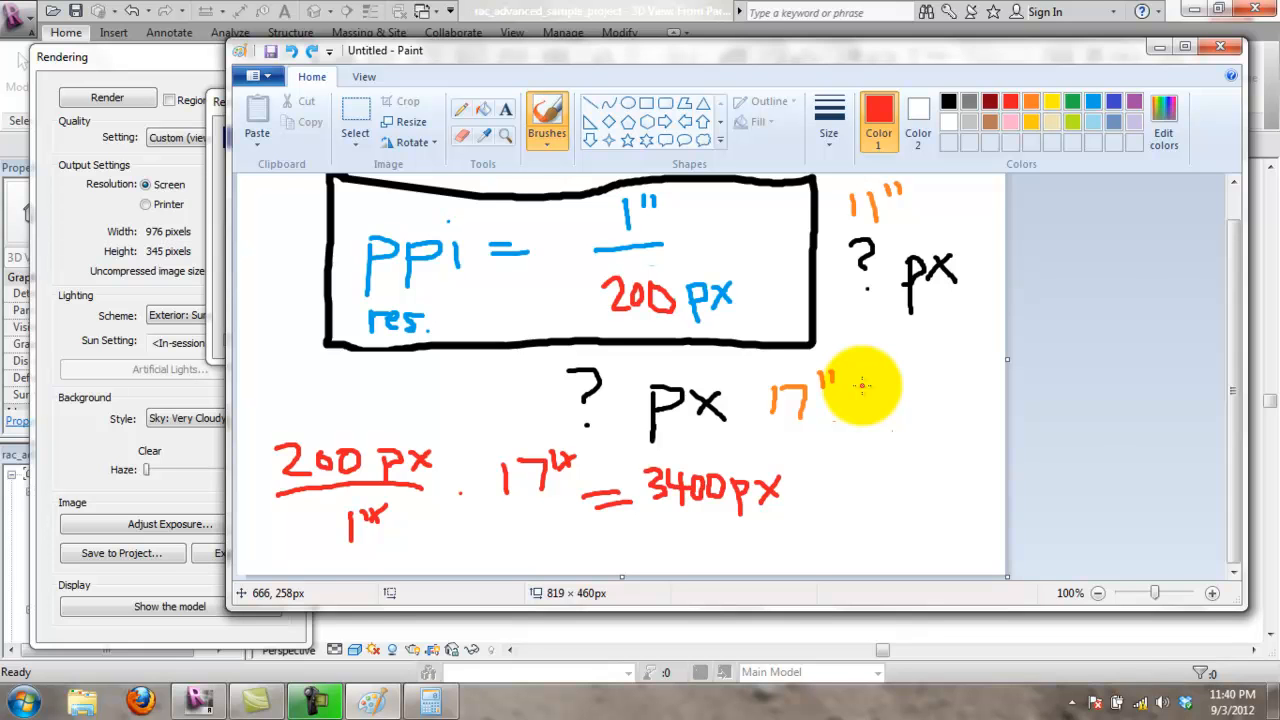
scroll(634, 209, "up", 1)
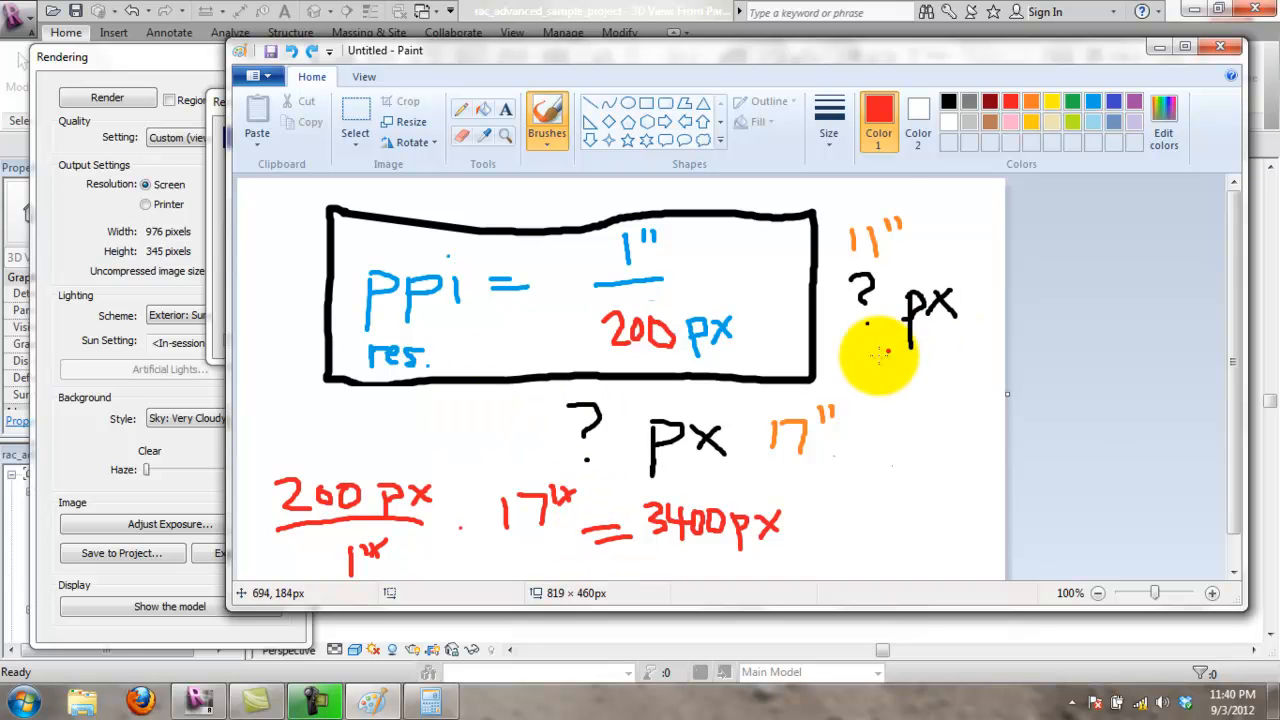
scroll(890, 415, "down", 1)
scroll(850, 340, "up", 1)
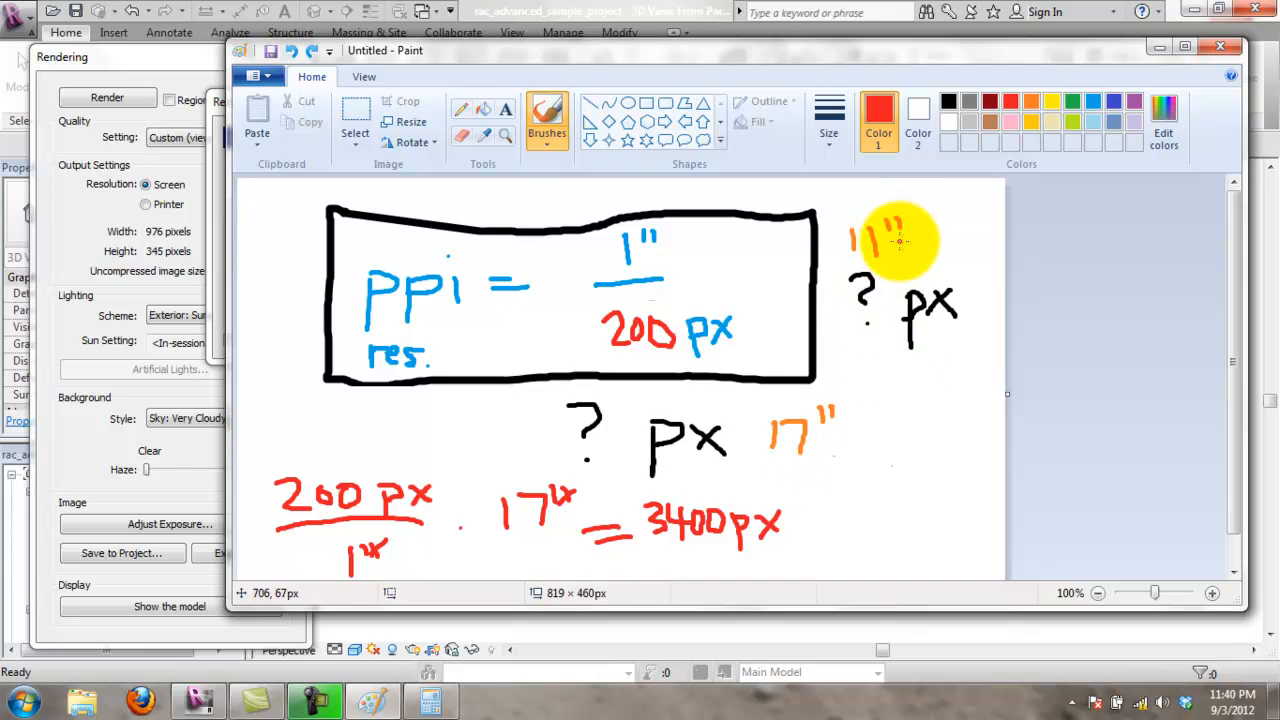
left_click(493, 298)
scroll(600, 420, "down", 1)
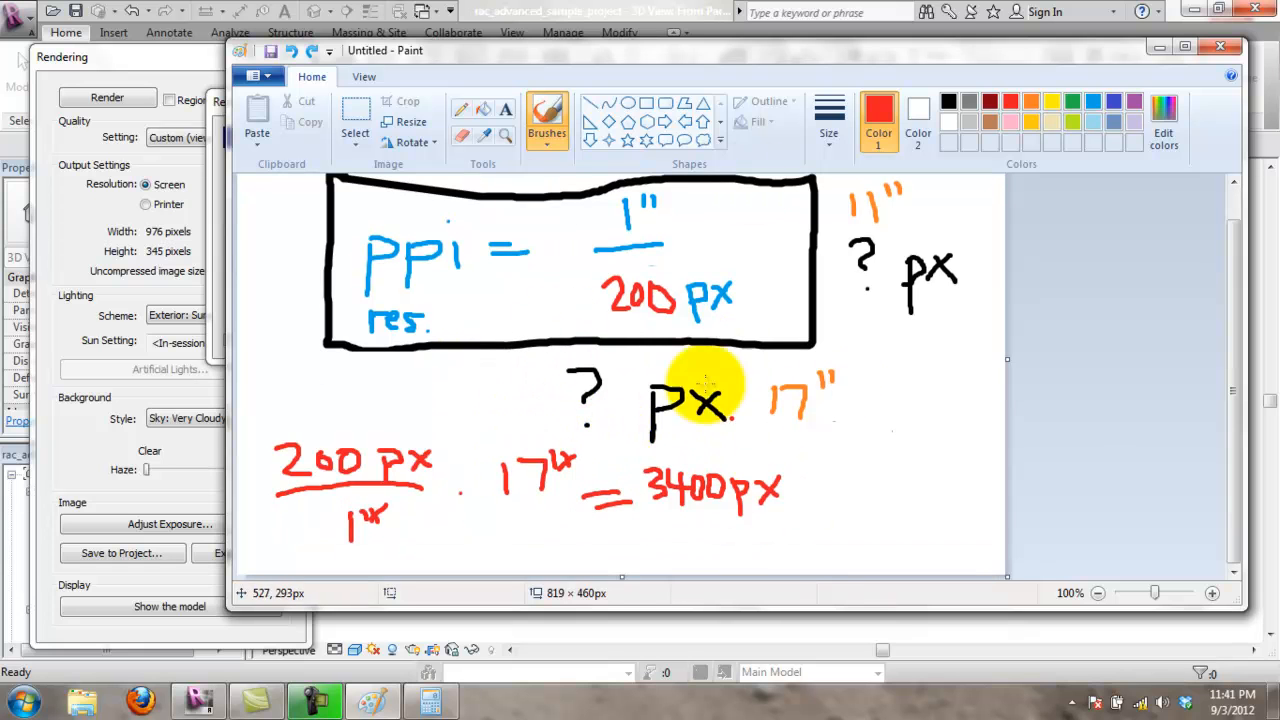
Step: Switch back to Revit's rendering window and close the finished rendering's progress report
left_click(111, 50)
left_click_drag(462, 110, 494, 110)
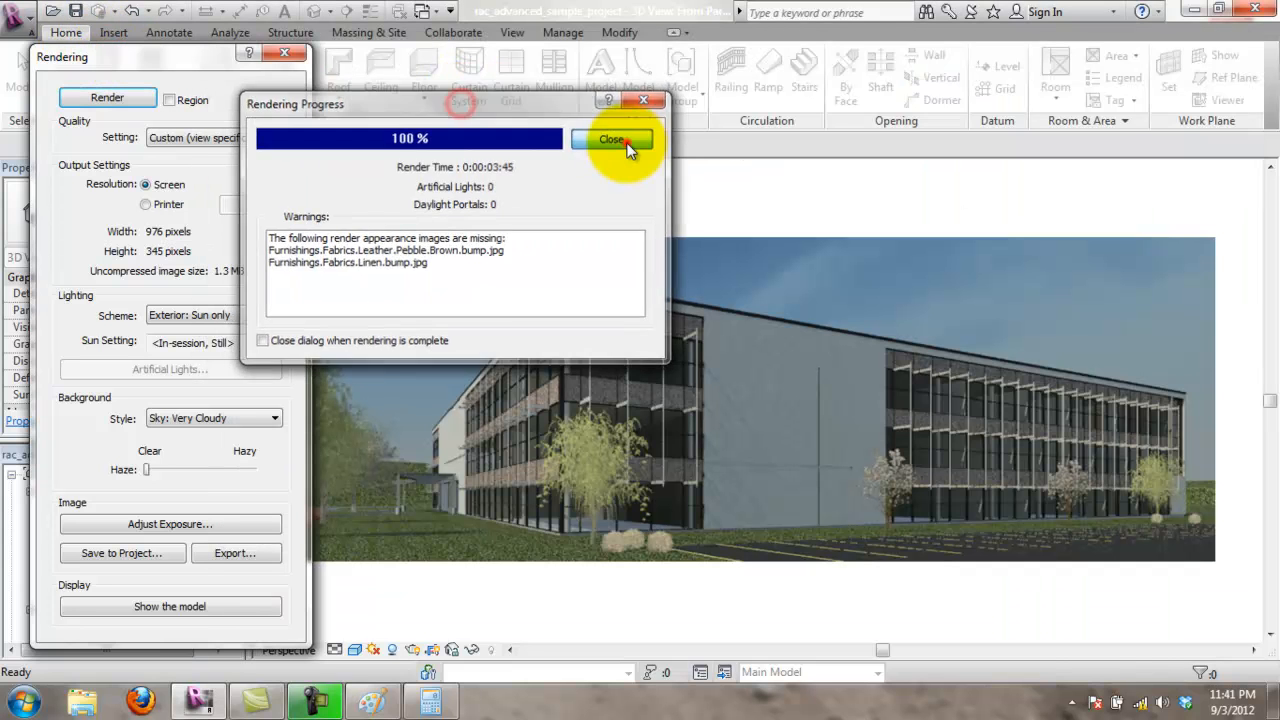
left_click(614, 138)
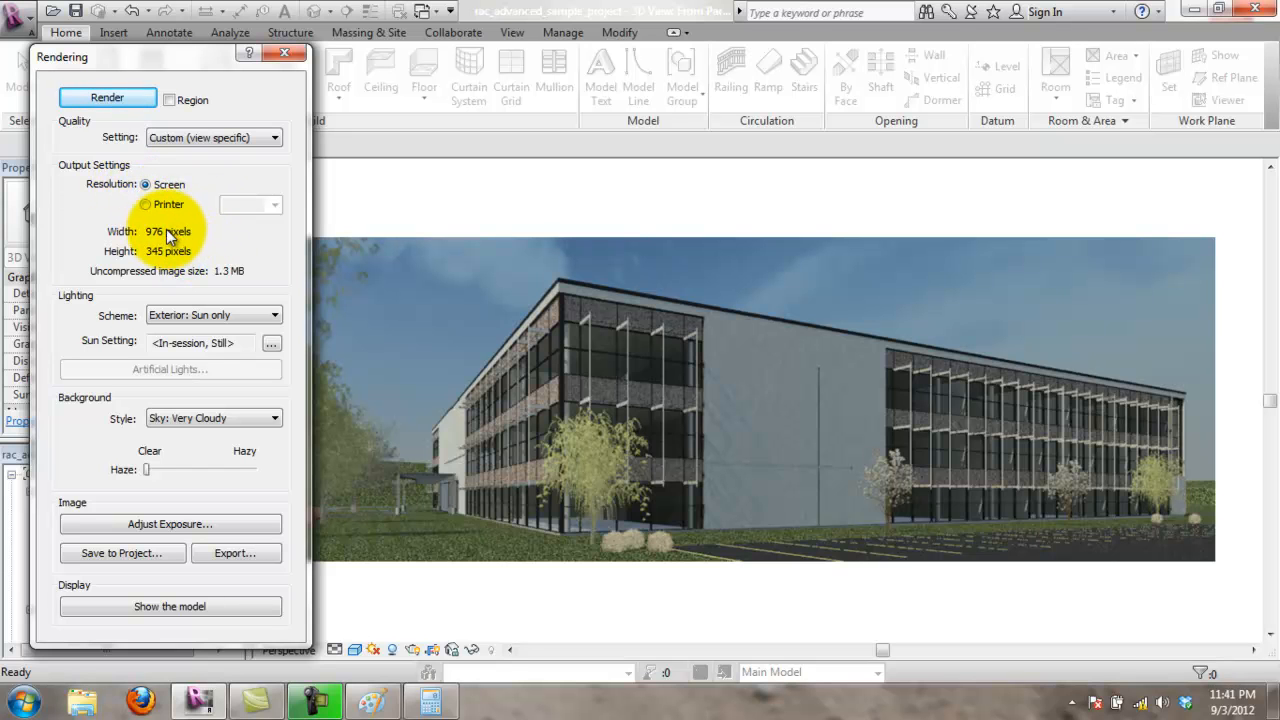
Step: Set the rendering output to Printer resolution at 300 DPI
left_click(145, 204)
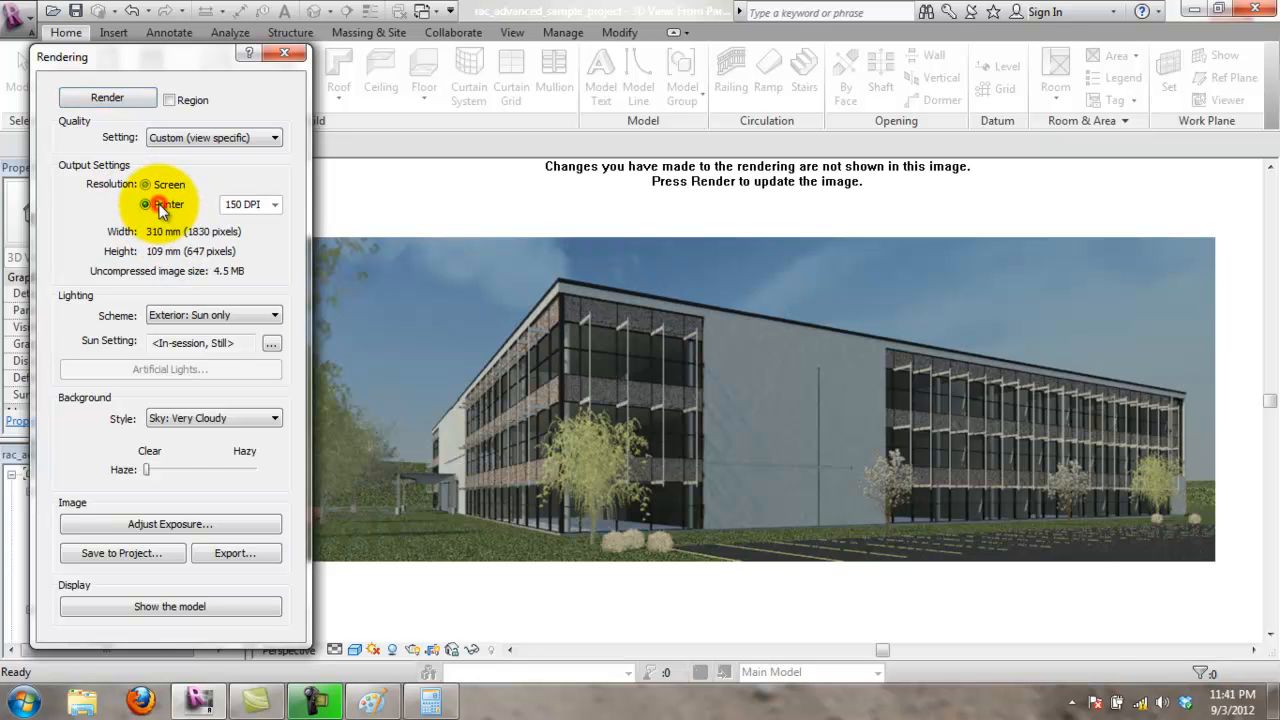
double_click(259, 204)
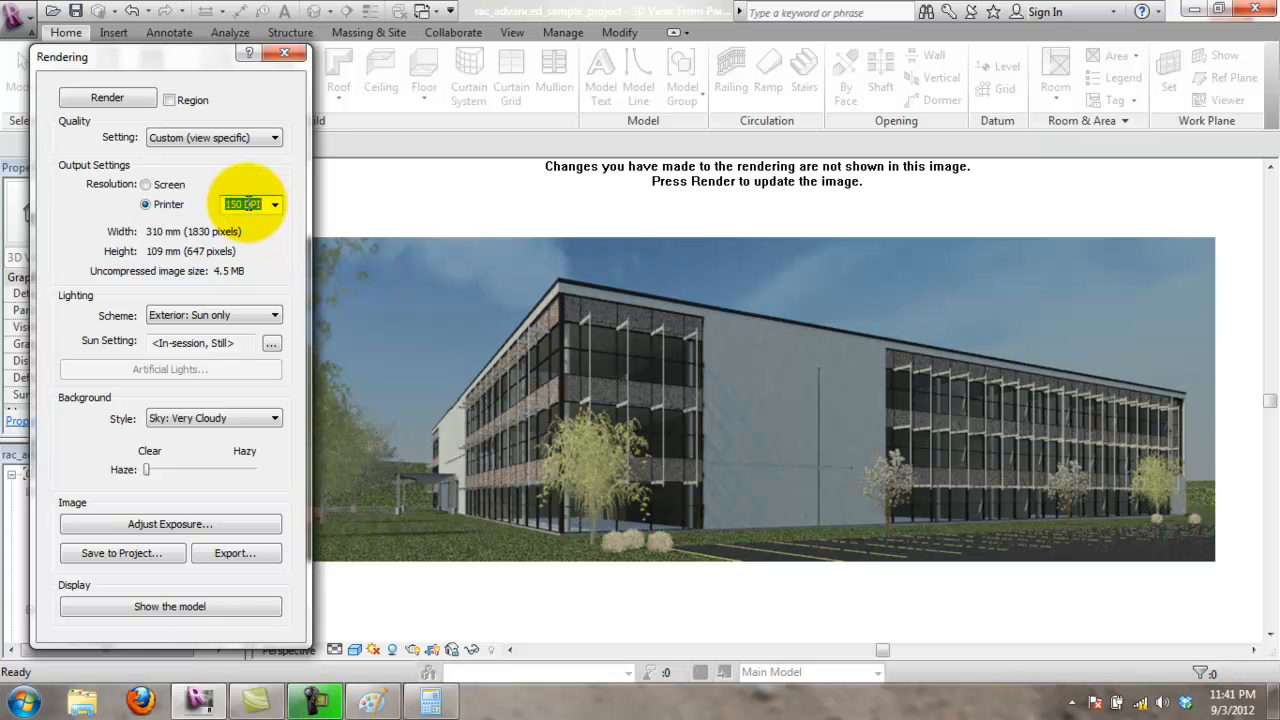
left_click(275, 207)
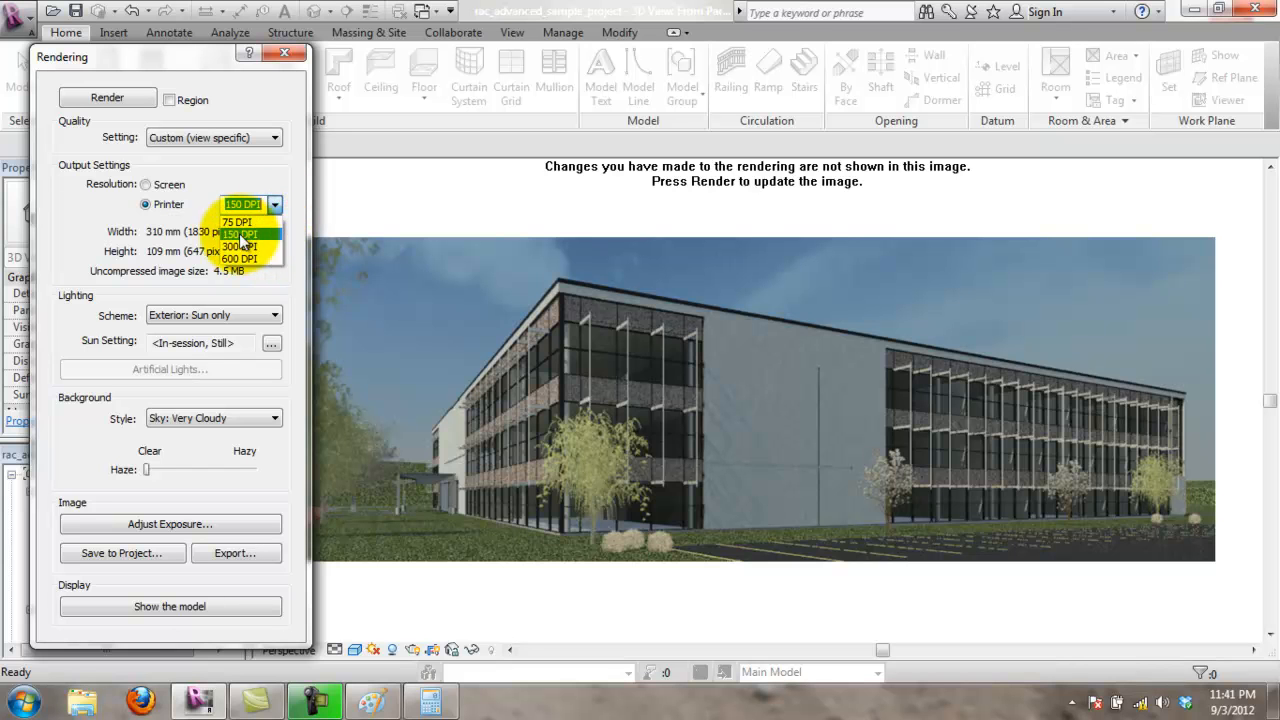
left_click(272, 205)
left_click(272, 206)
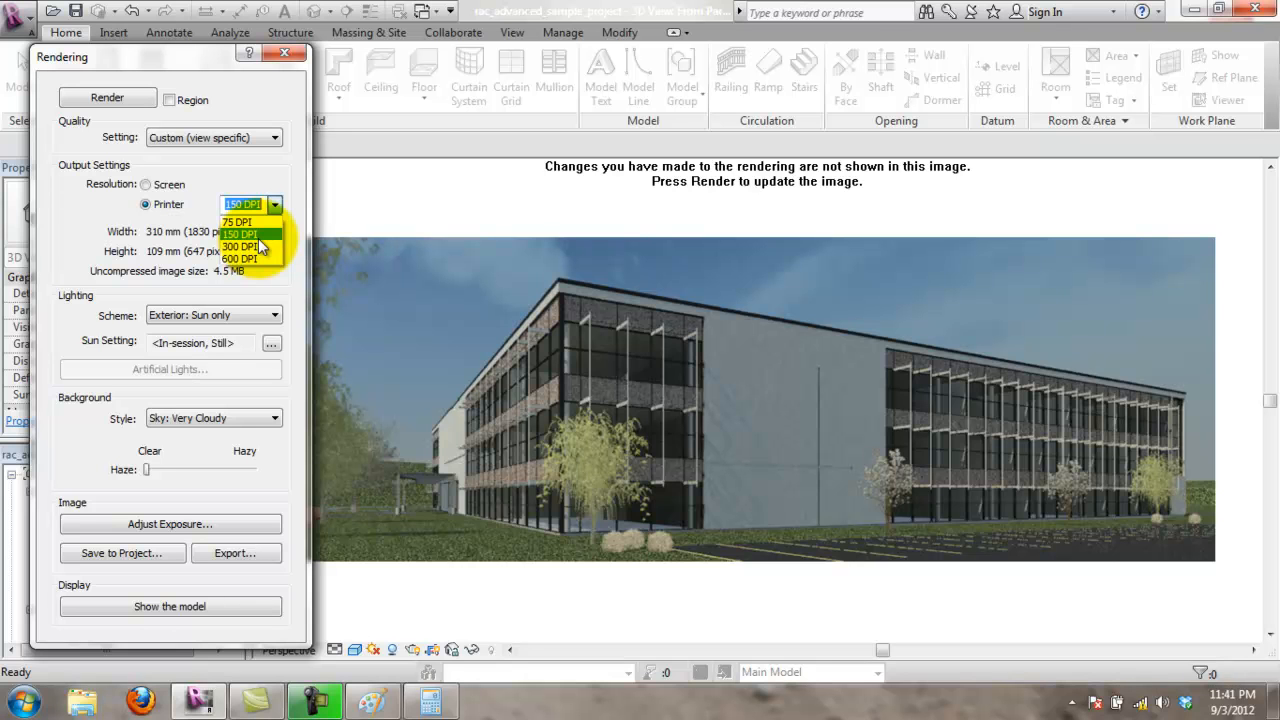
left_click(254, 246)
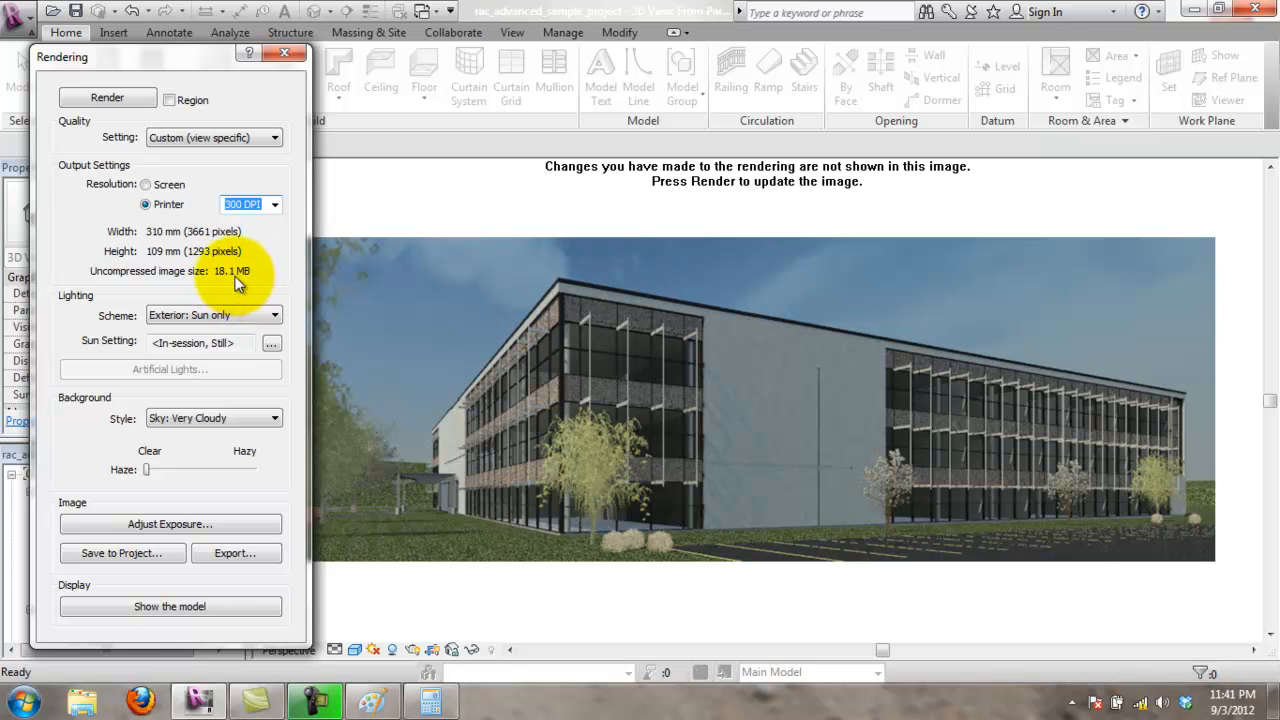
Step: Switch the output resolution between Screen and Printer to compare image sizes, ending on Printer
left_click(275, 204)
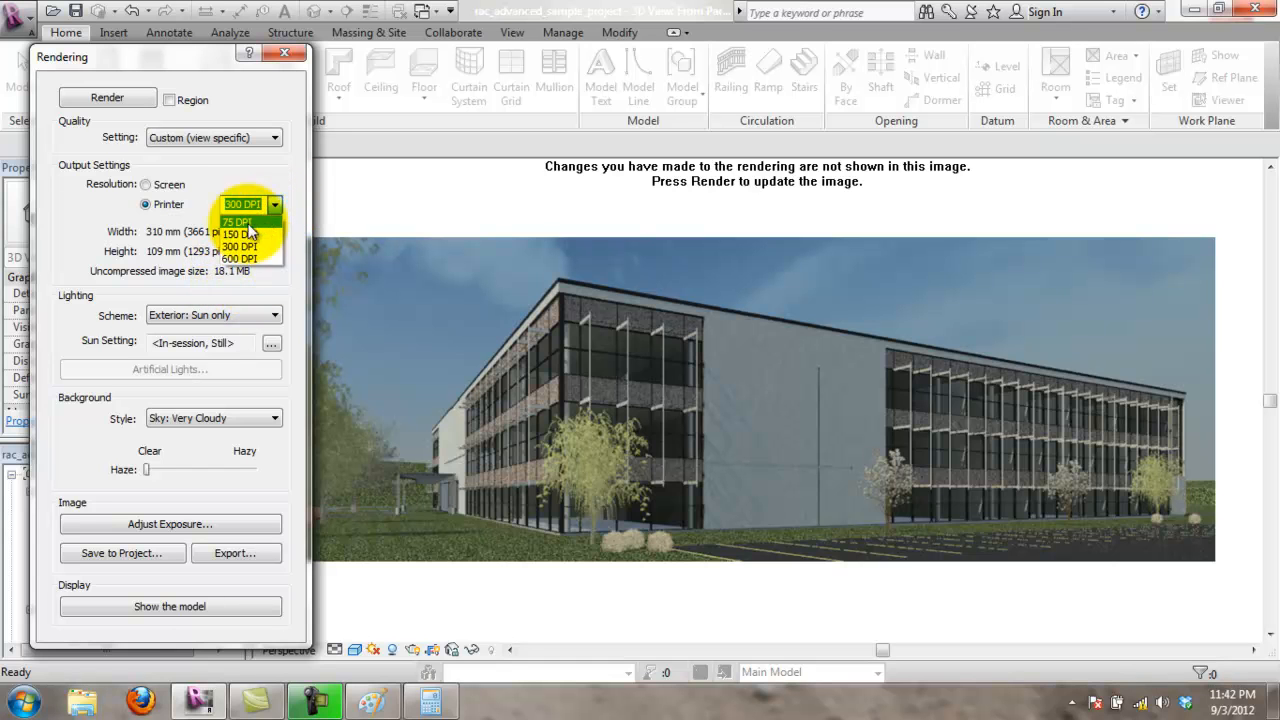
left_click(146, 184)
left_click(146, 184)
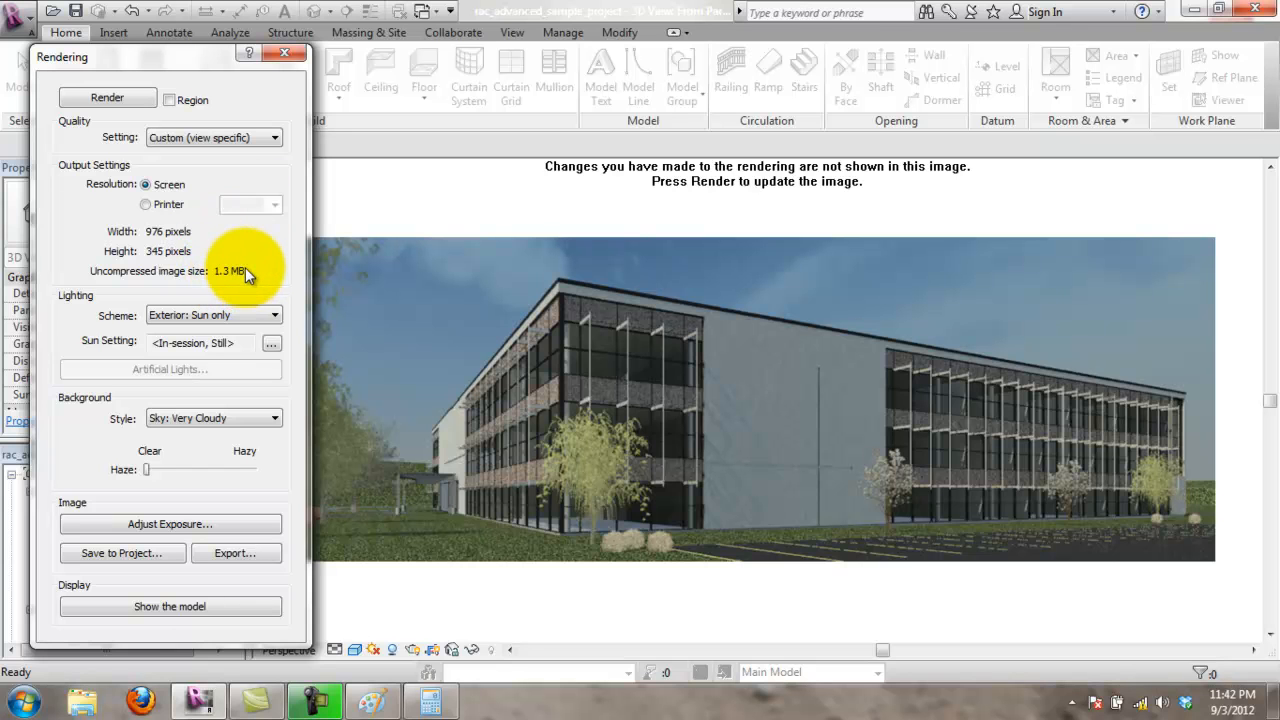
left_click(164, 206)
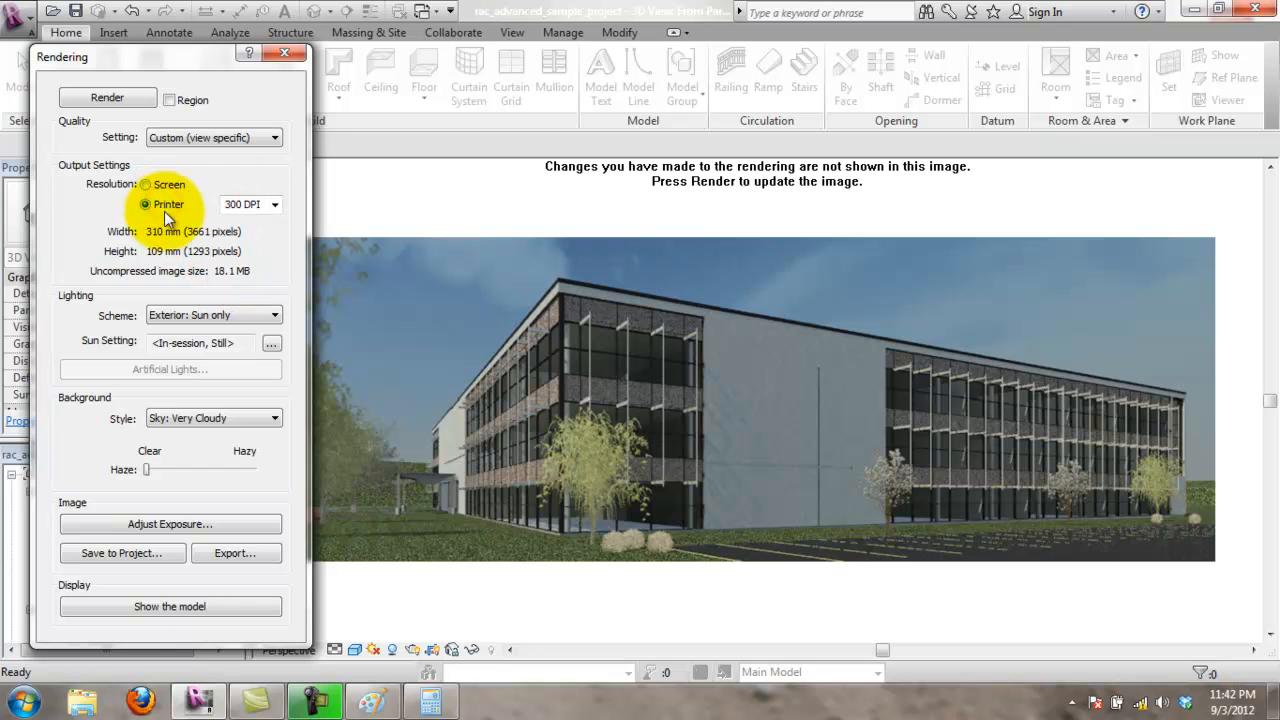
left_click(146, 184)
left_click(146, 204)
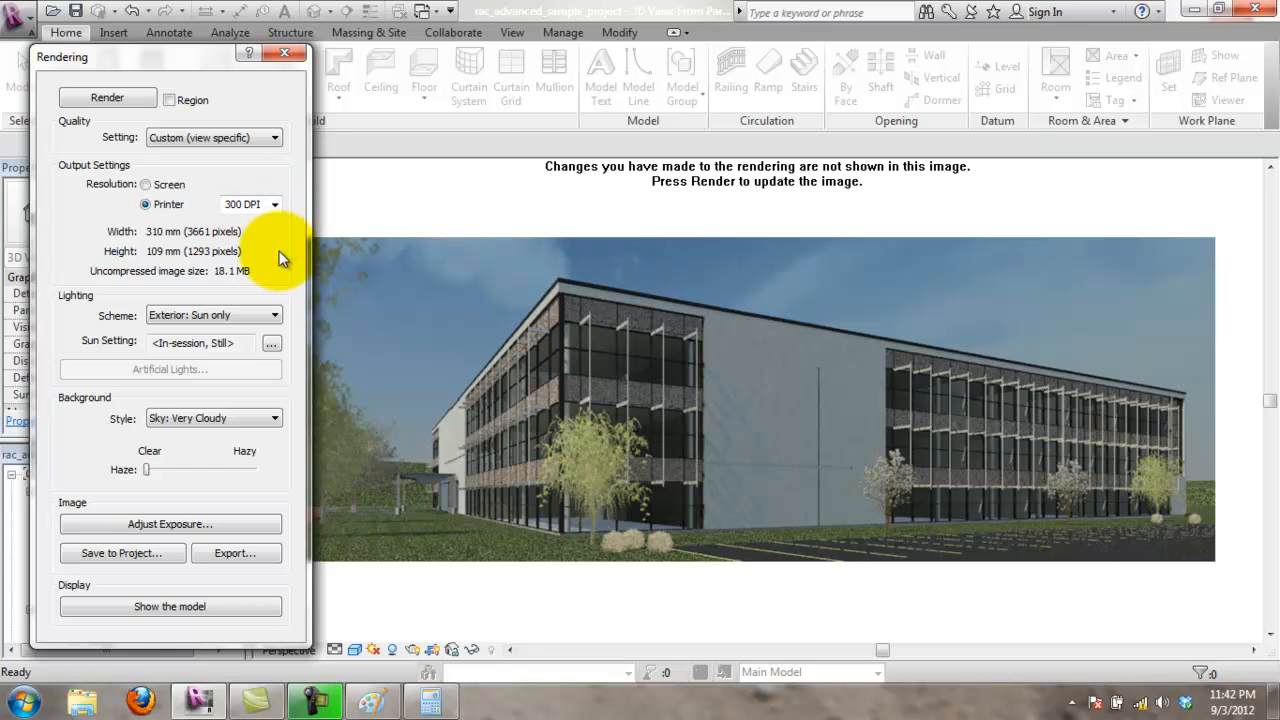
Step: Alternate the printer resolution between 150 DPI and 300 DPI to compare pixel dimensions, ending on 300 DPI
left_click(274, 208)
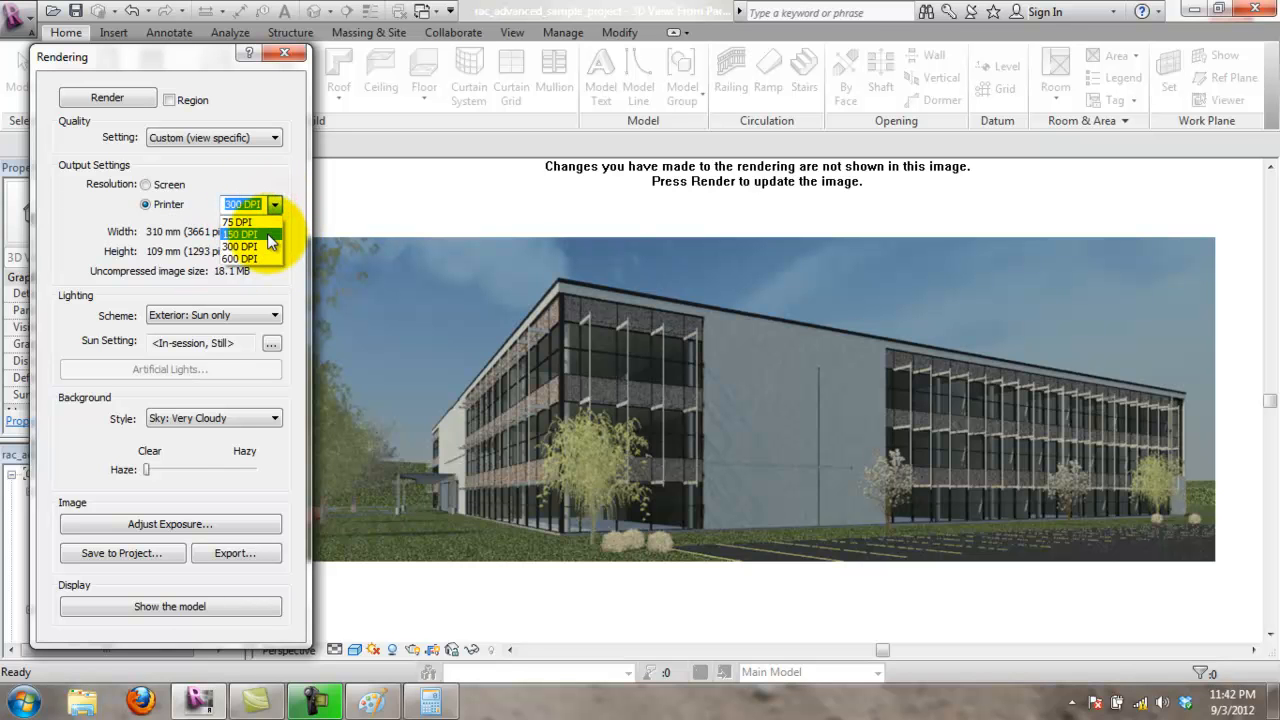
left_click(276, 234)
left_click(275, 204)
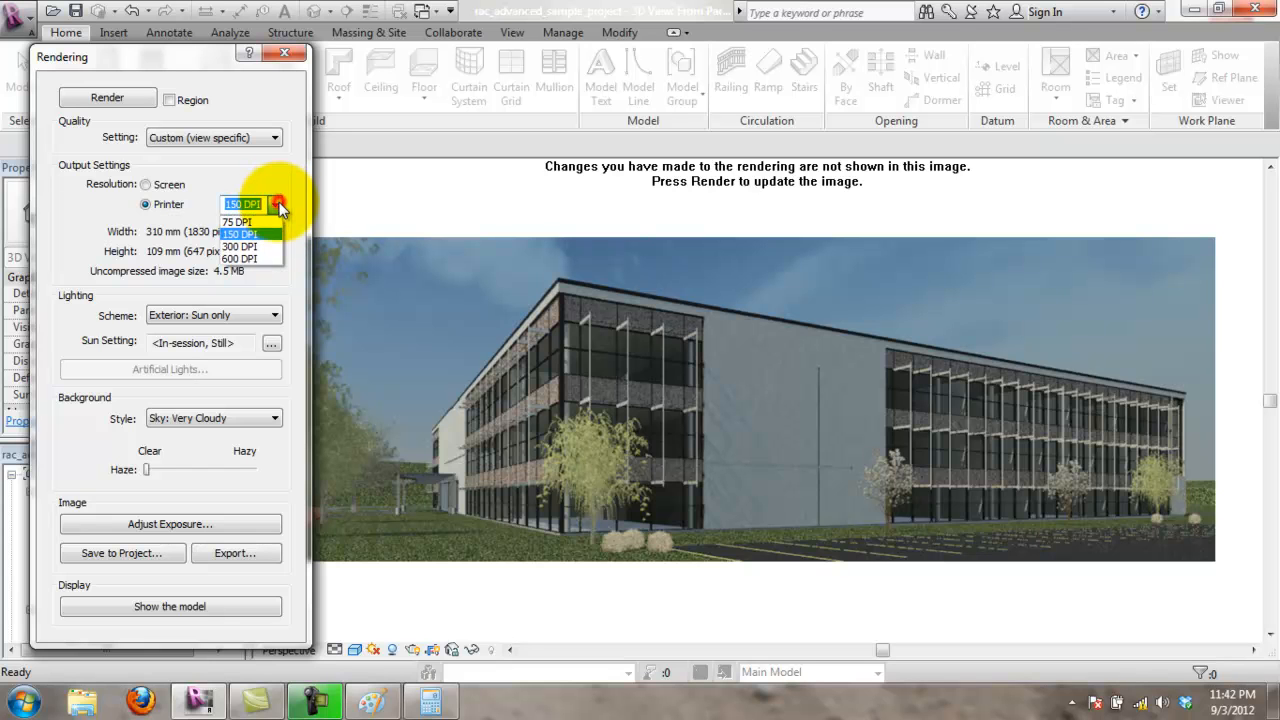
left_click(272, 209)
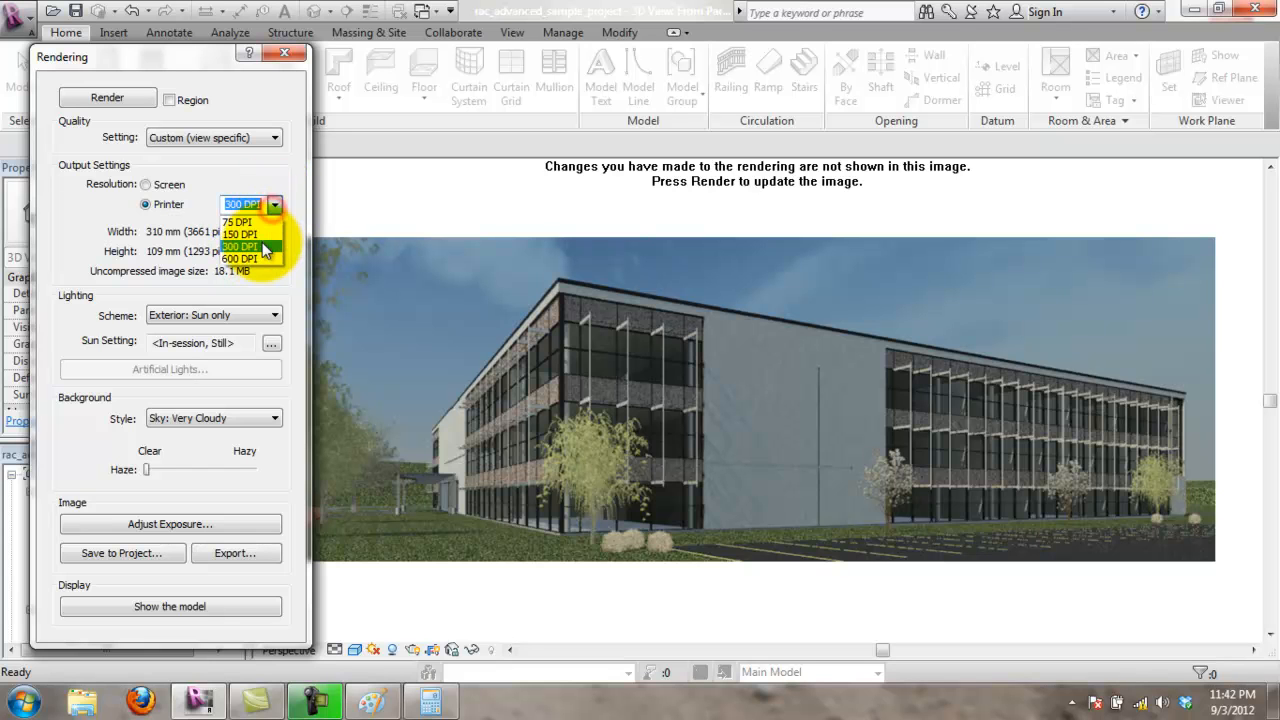
left_click(261, 236)
left_click(273, 209)
left_click(258, 247)
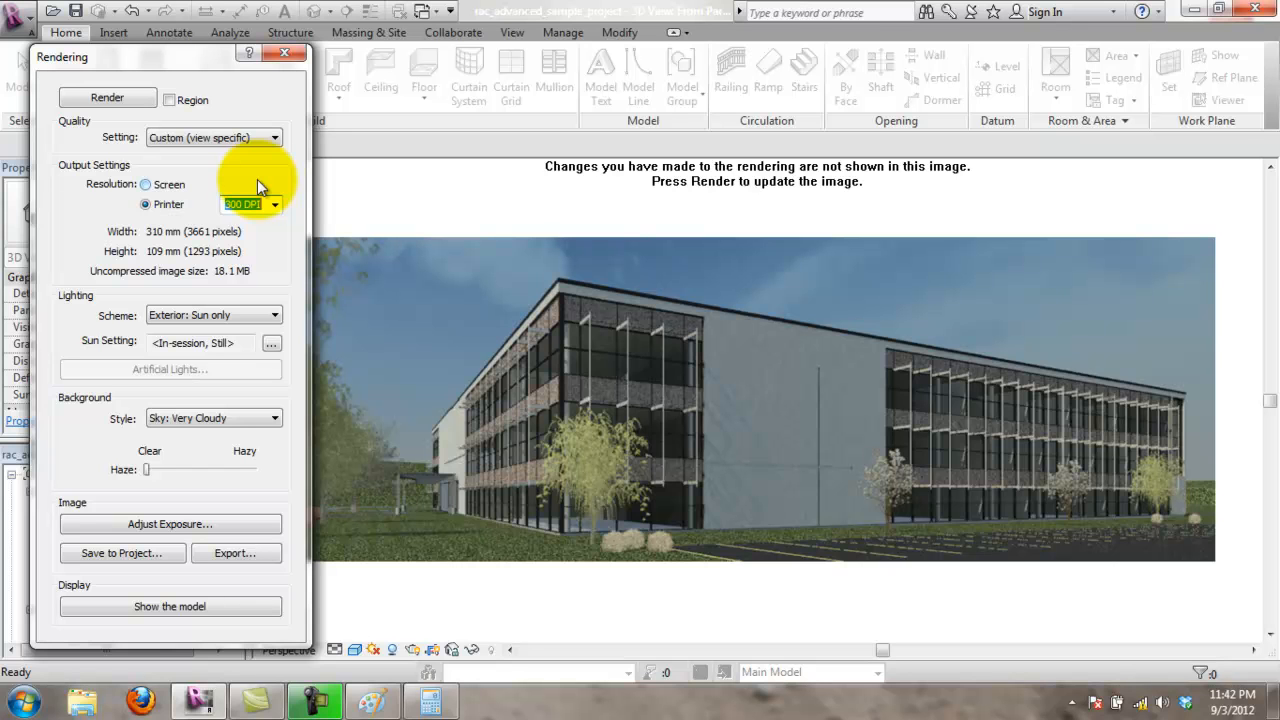
left_click(275, 137)
left_click(298, 96)
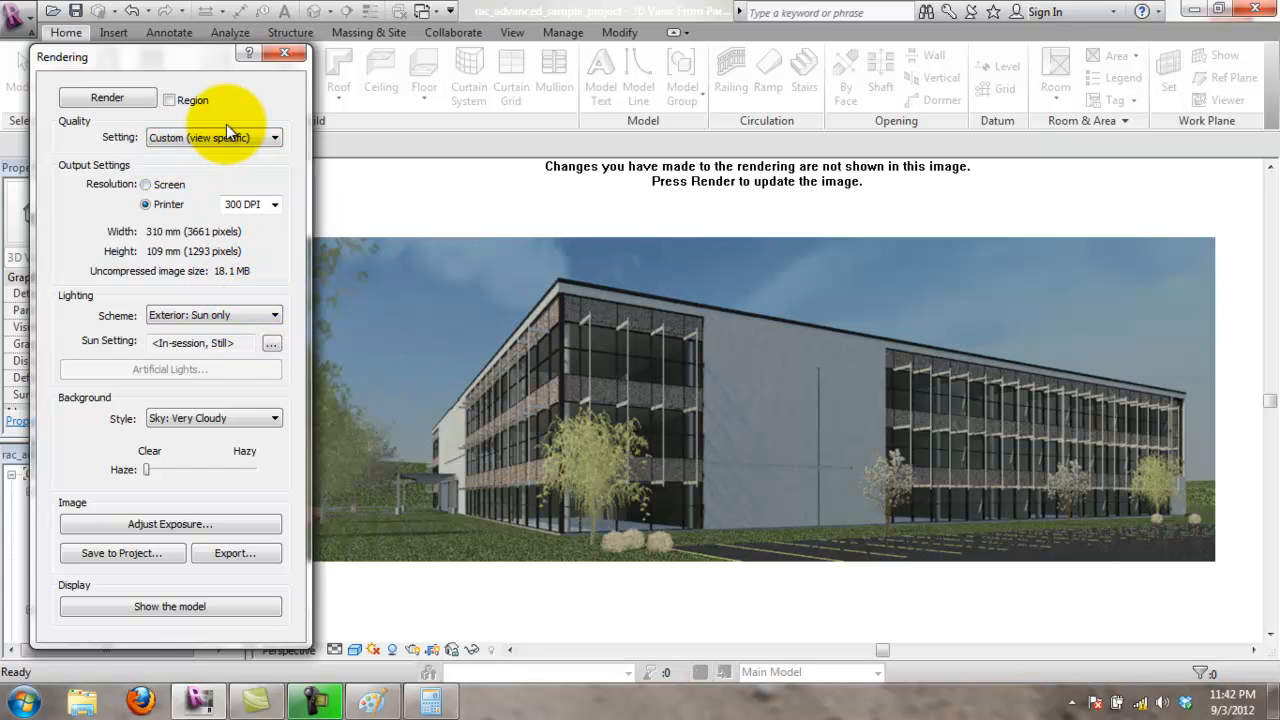
left_click(261, 317)
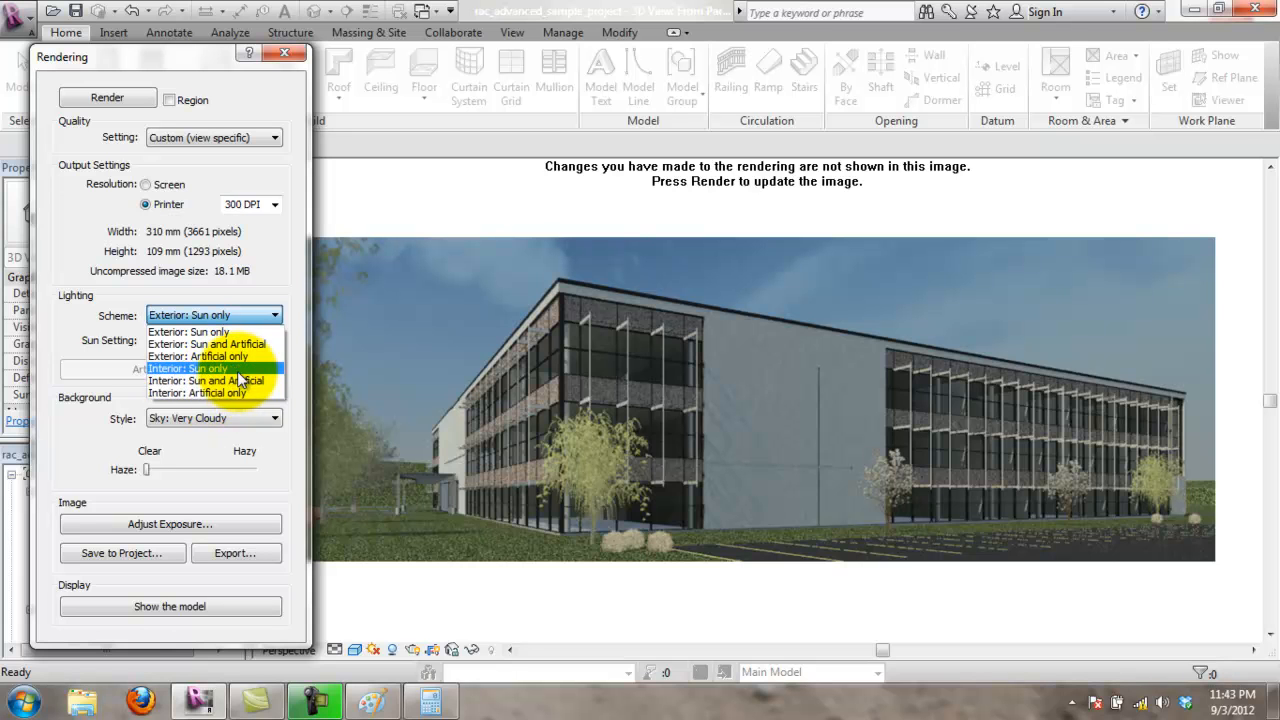
left_click(130, 421)
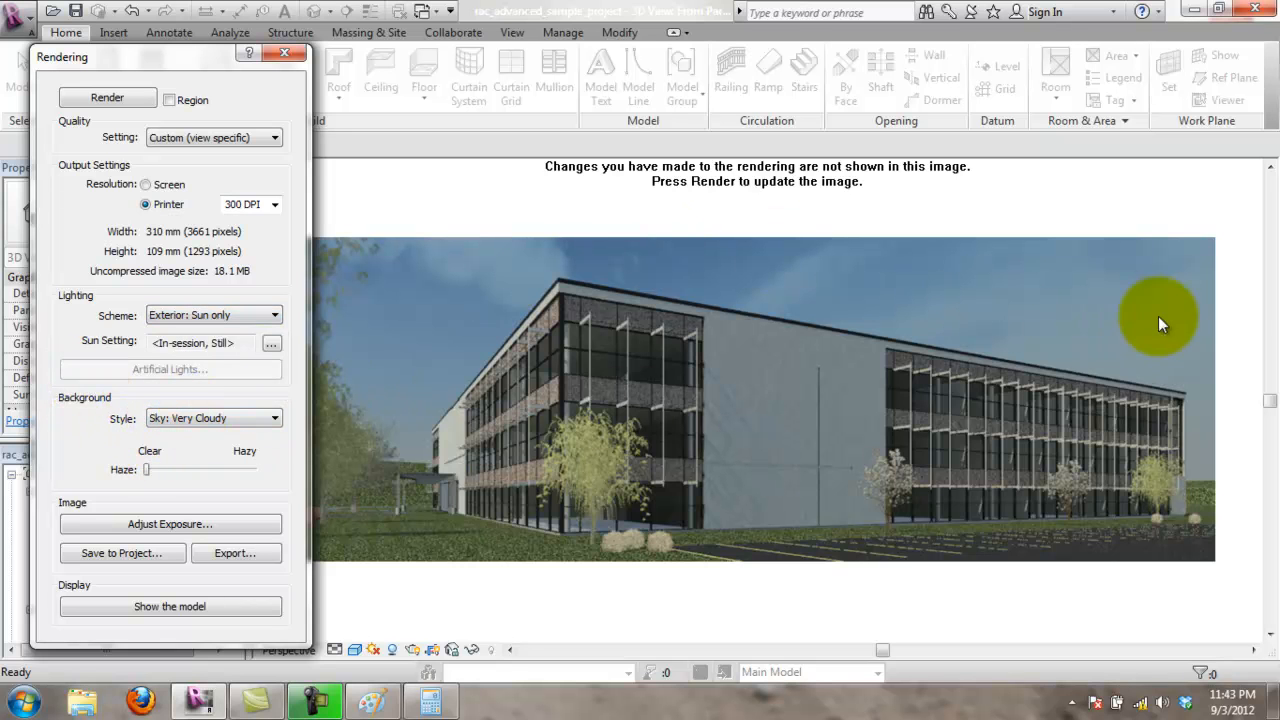
Step: Set the rendering's background style to Color and inspect its colour picker, cancelling without choosing a new colour
left_click(274, 420)
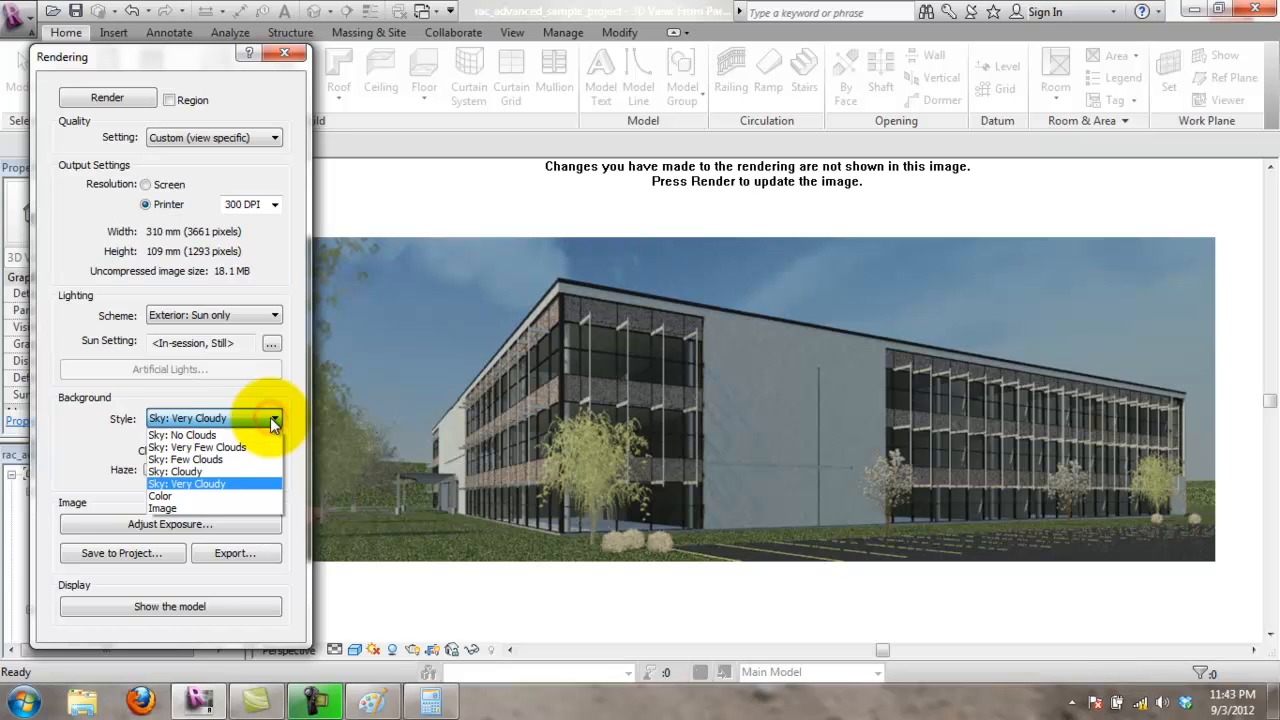
left_click(200, 496)
left_click(162, 452)
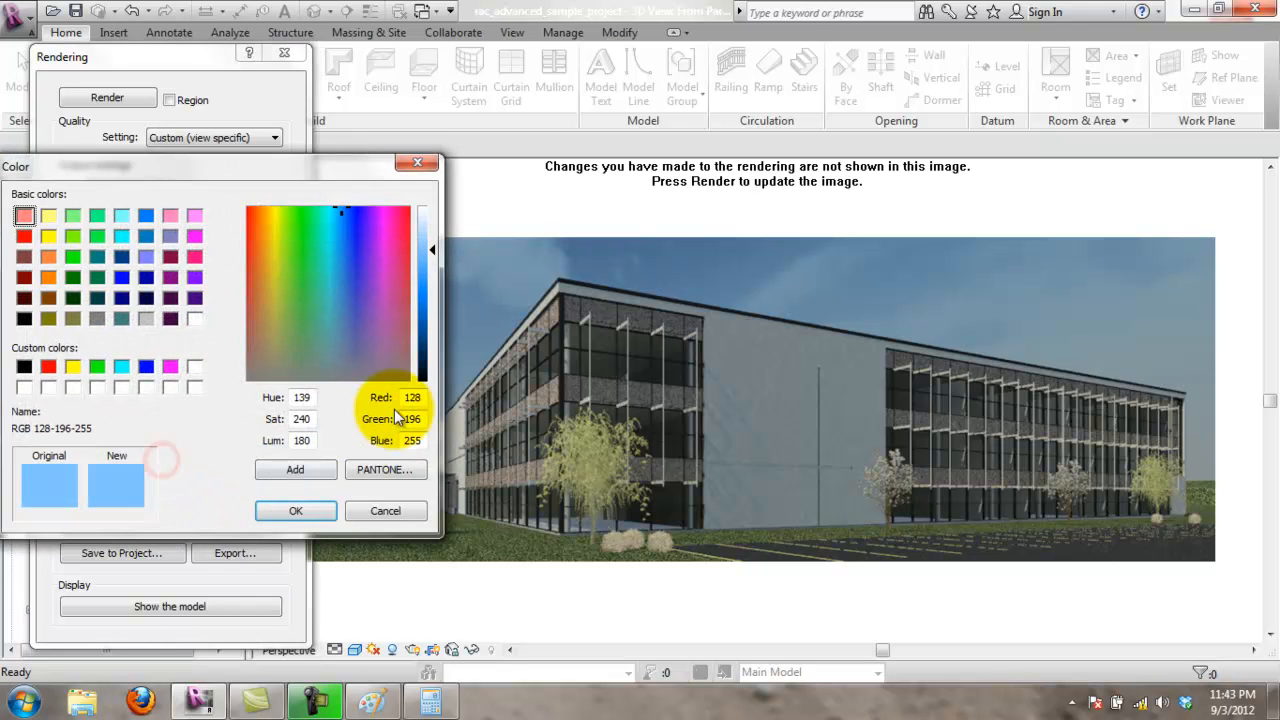
left_click_drag(159, 169, 195, 147)
left_click(434, 491)
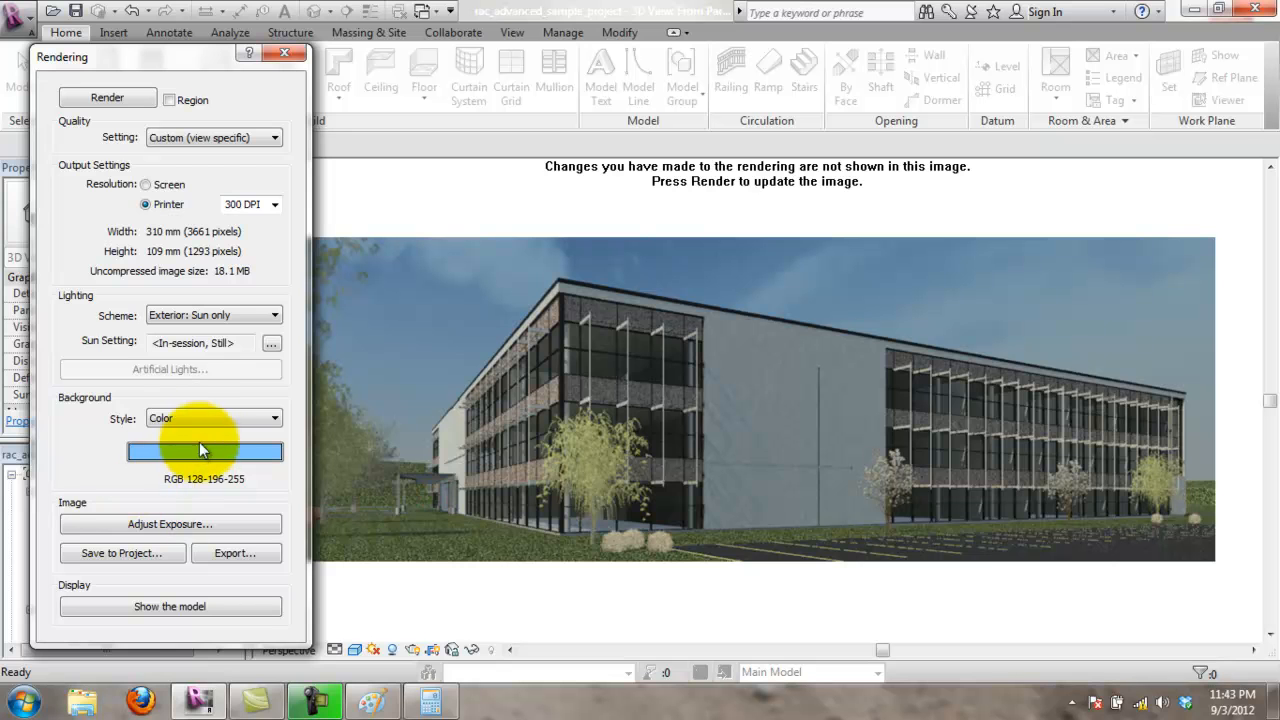
left_click(204, 448)
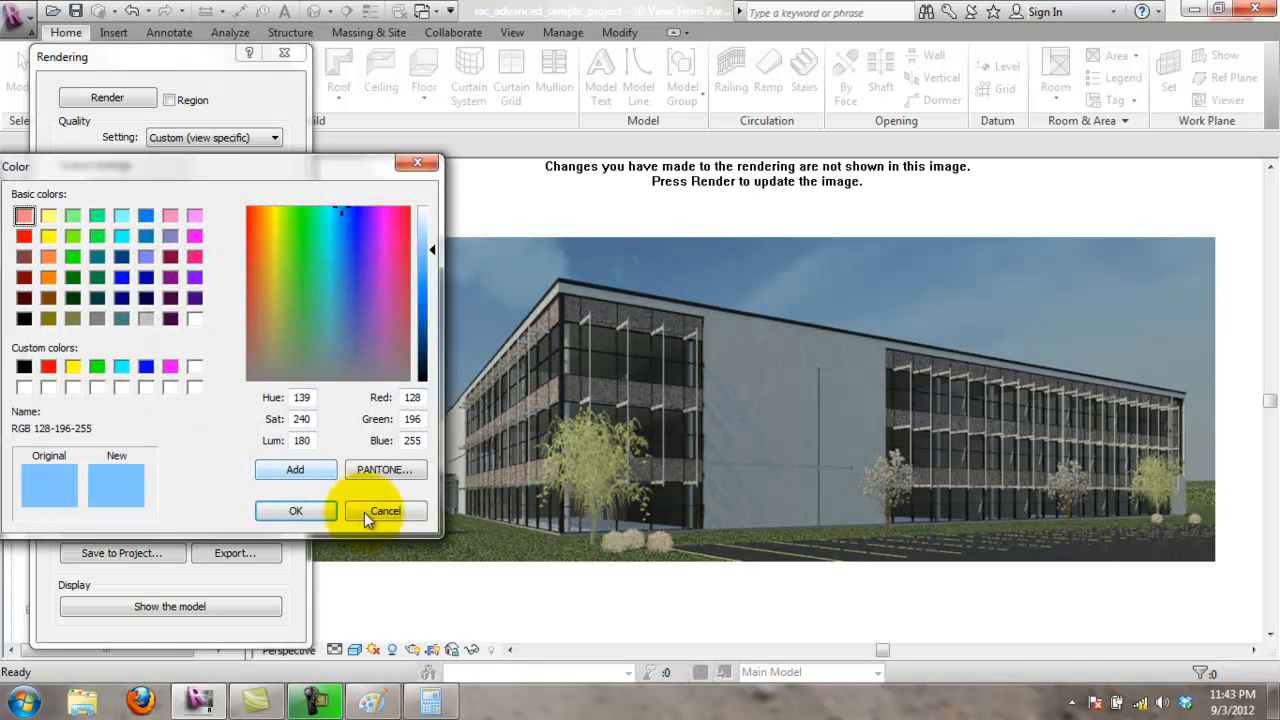
left_click(390, 515)
Step: Change the background style to Image and inspect the background image settings, cancelling without choosing a file
left_click(204, 420)
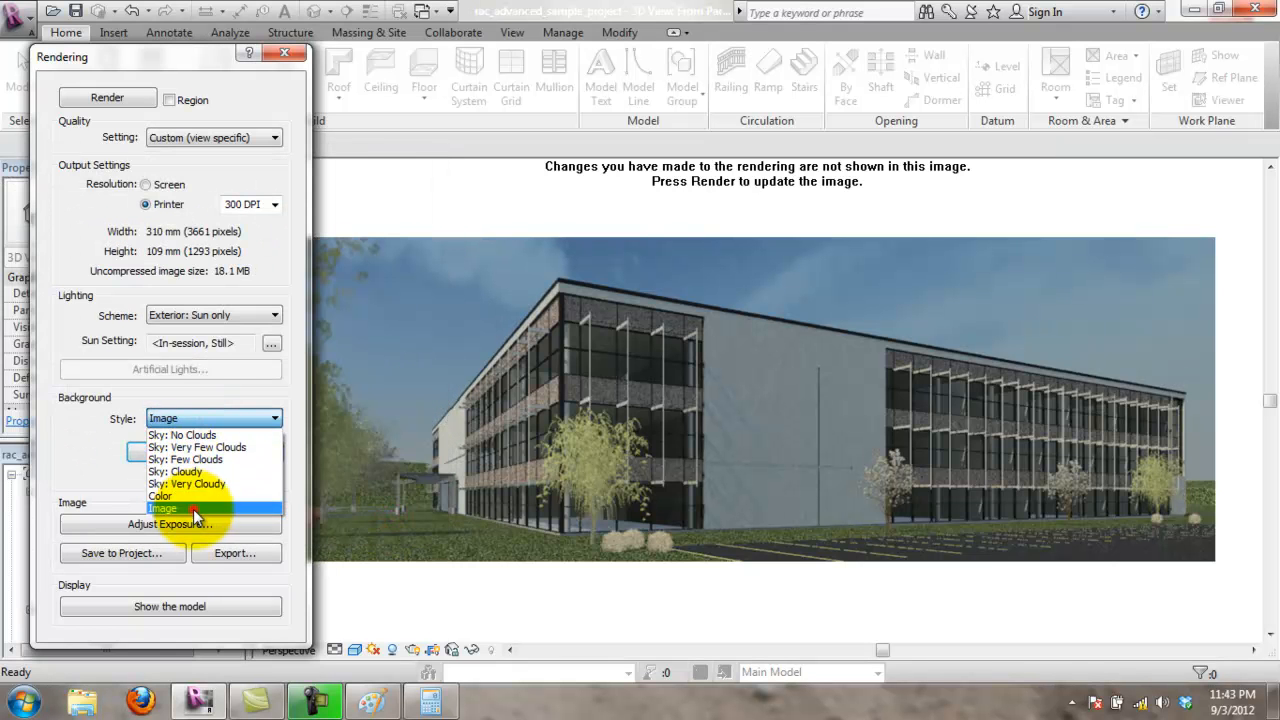
left_click(193, 509)
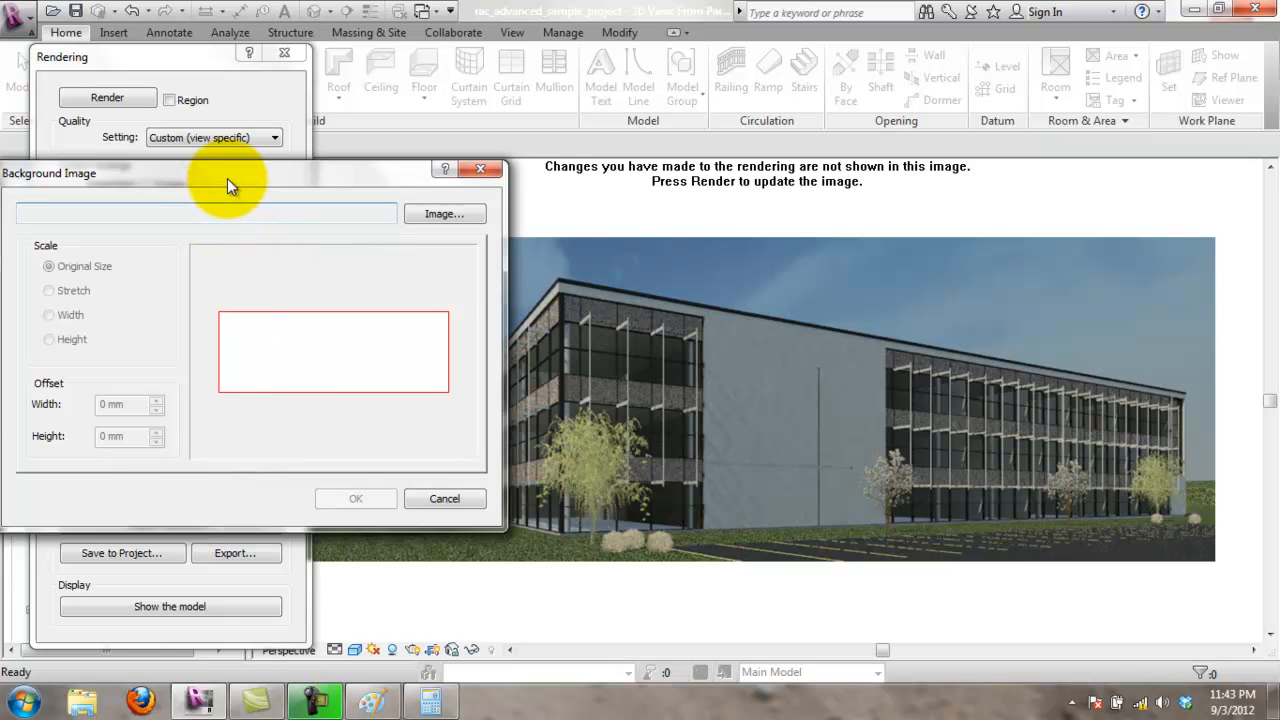
left_click_drag(227, 178, 262, 172)
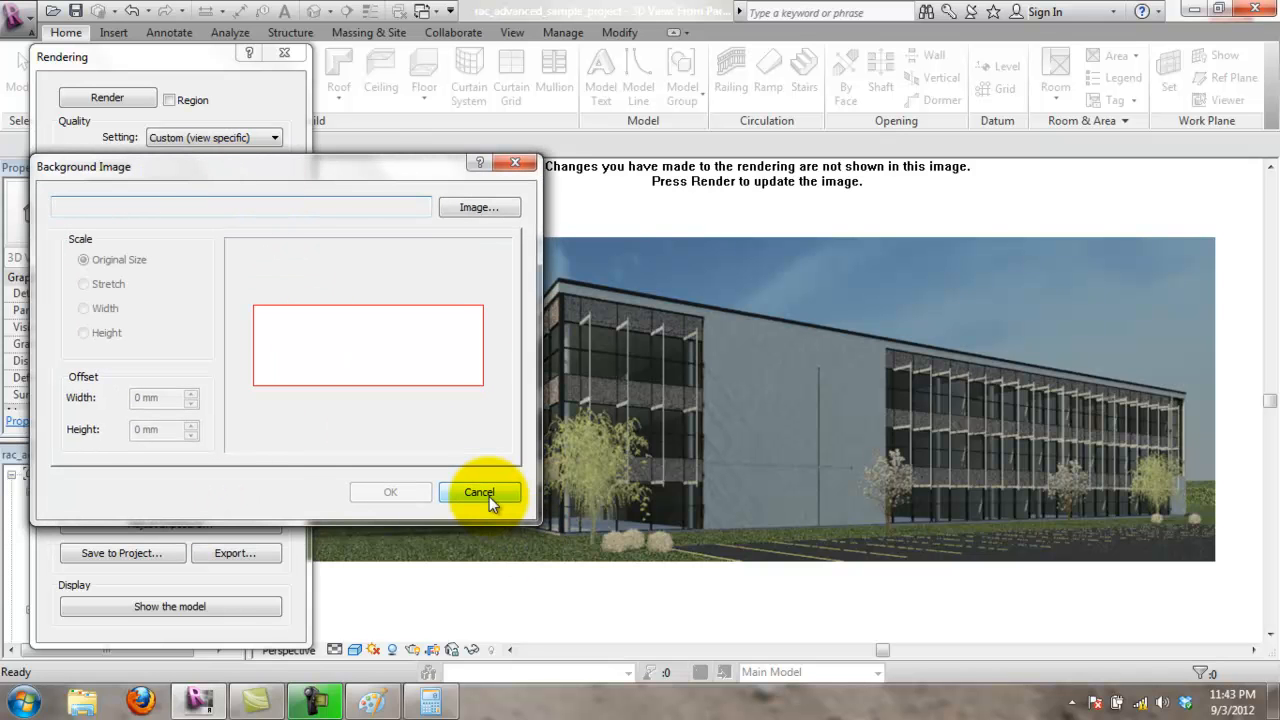
left_click(489, 496)
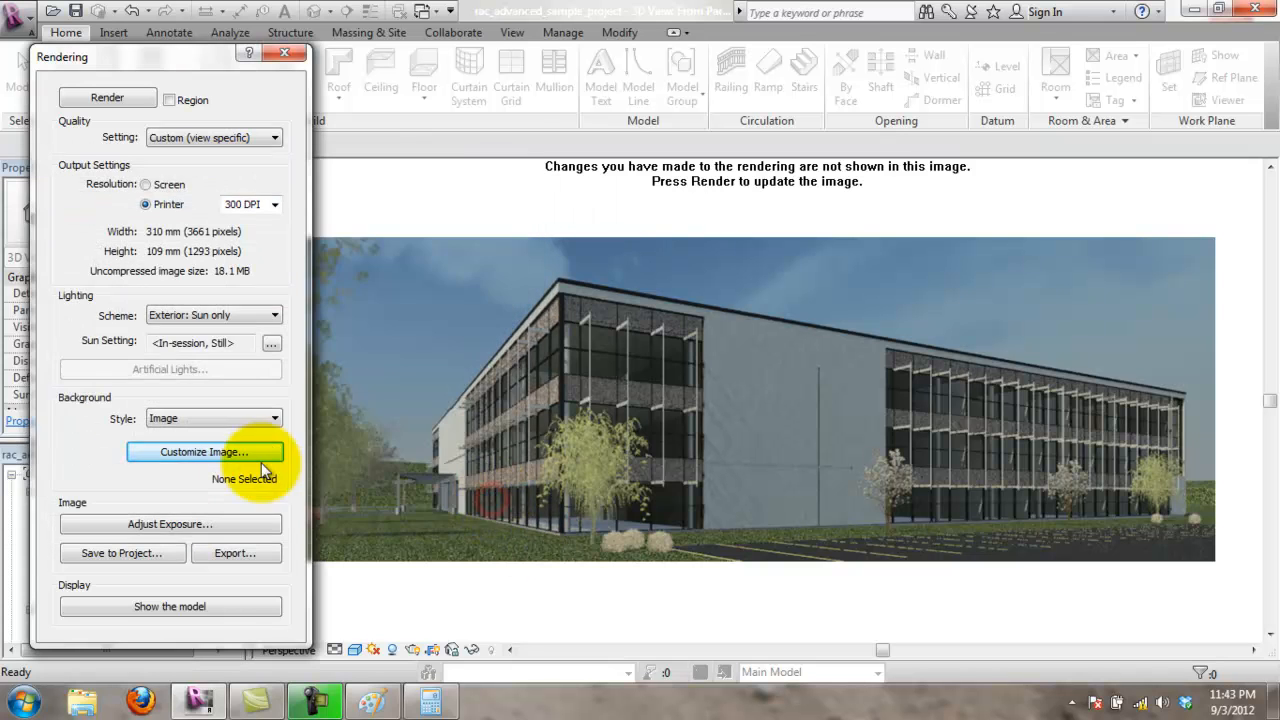
Step: Return the background style from Image to Color and open the colour choices again, cancelling without a change
left_click(218, 421)
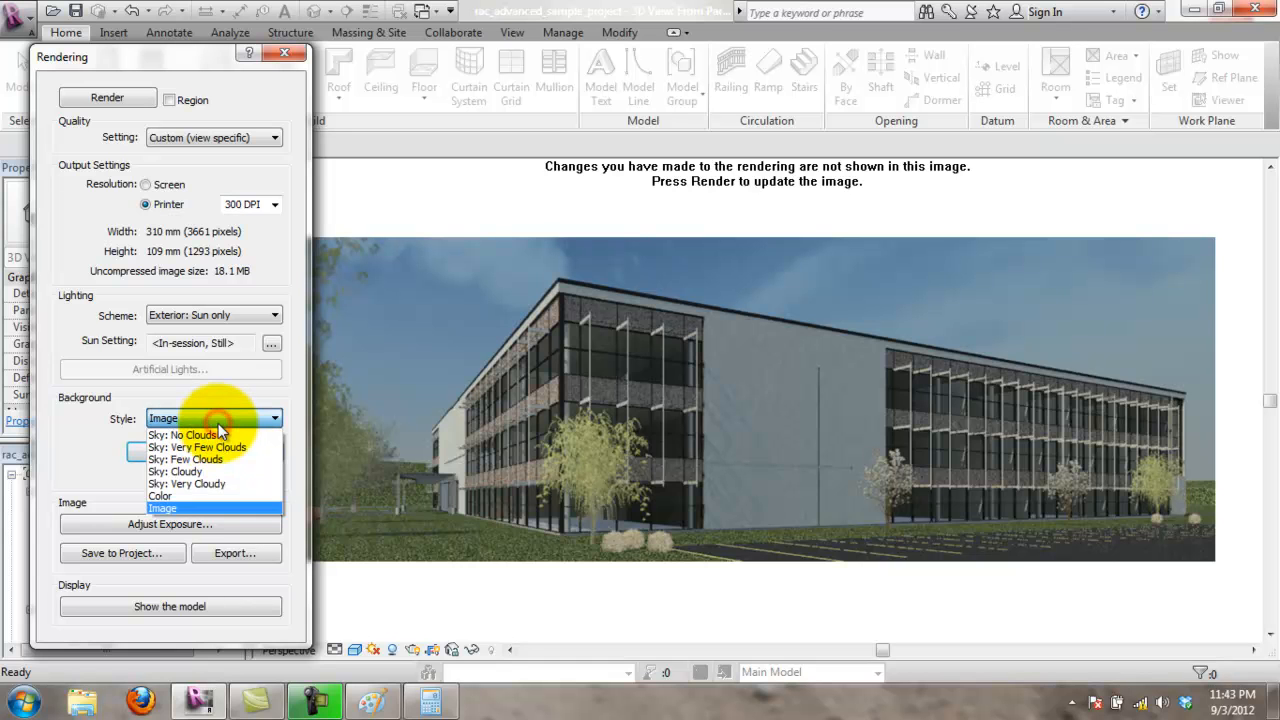
left_click(212, 495)
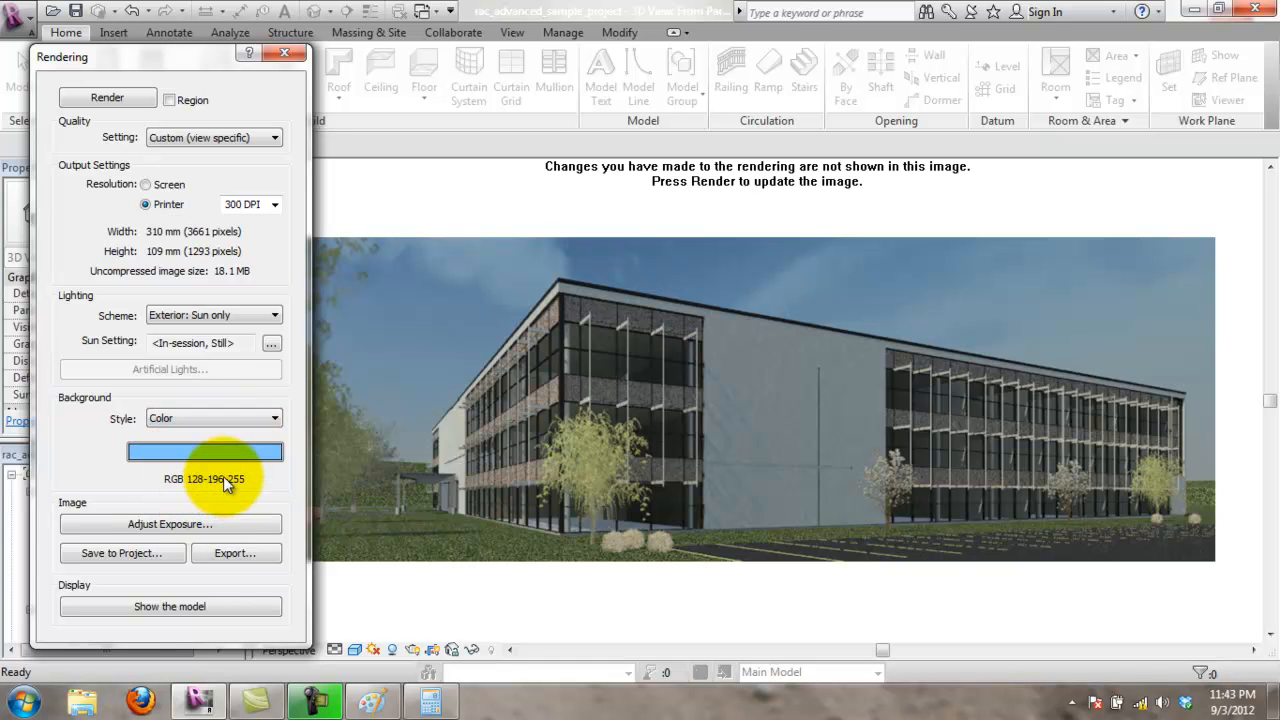
left_click(228, 452)
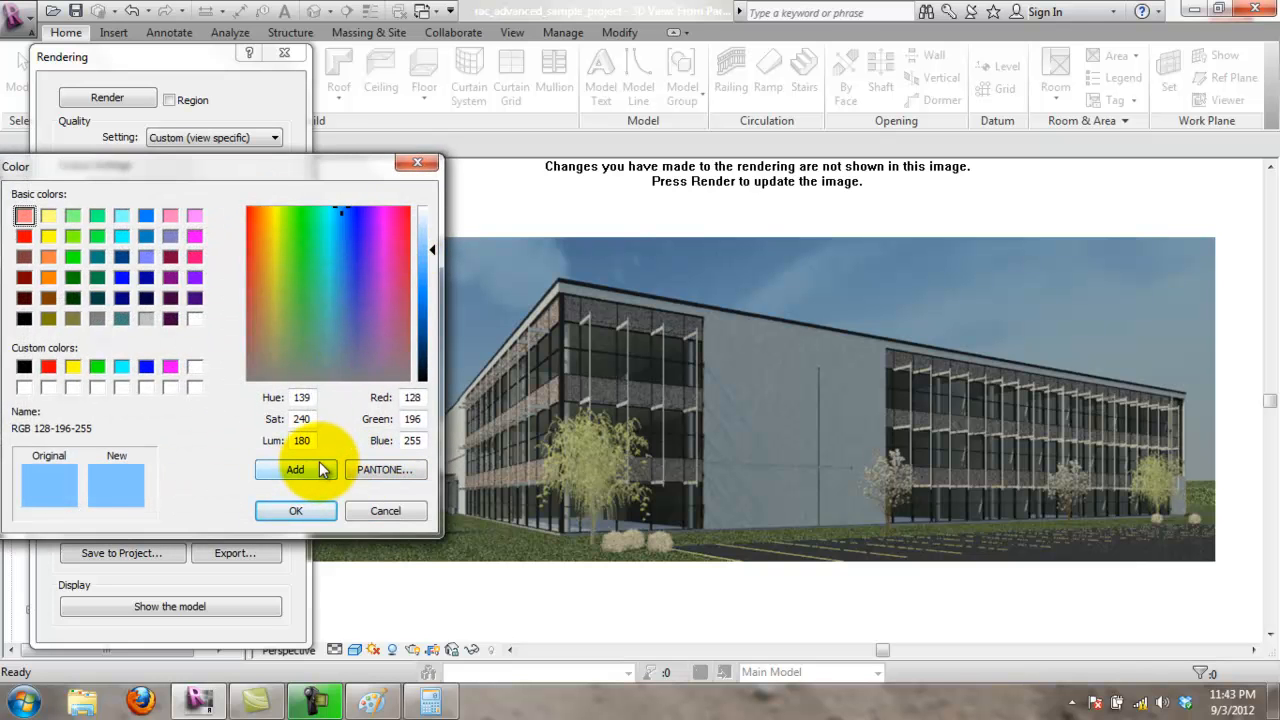
left_click(373, 515)
Step: Set the rendering's background style to Sky: Cloudy
left_click(188, 420)
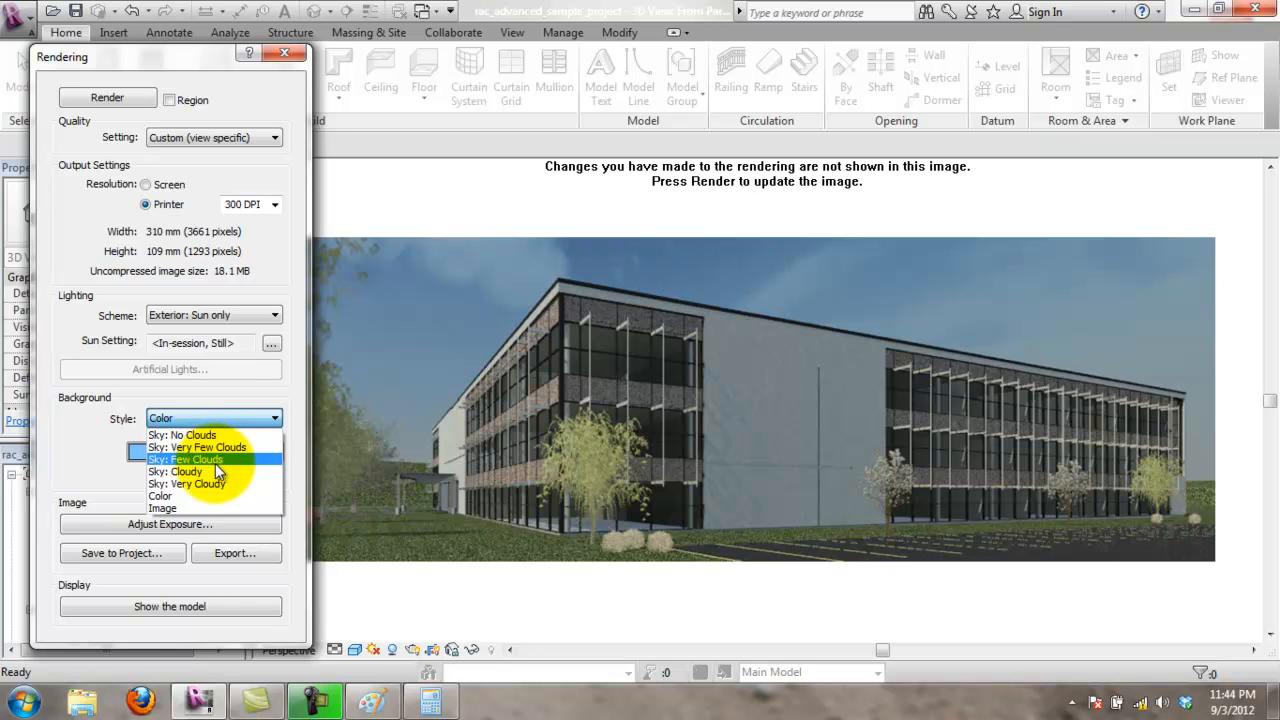
left_click(256, 460)
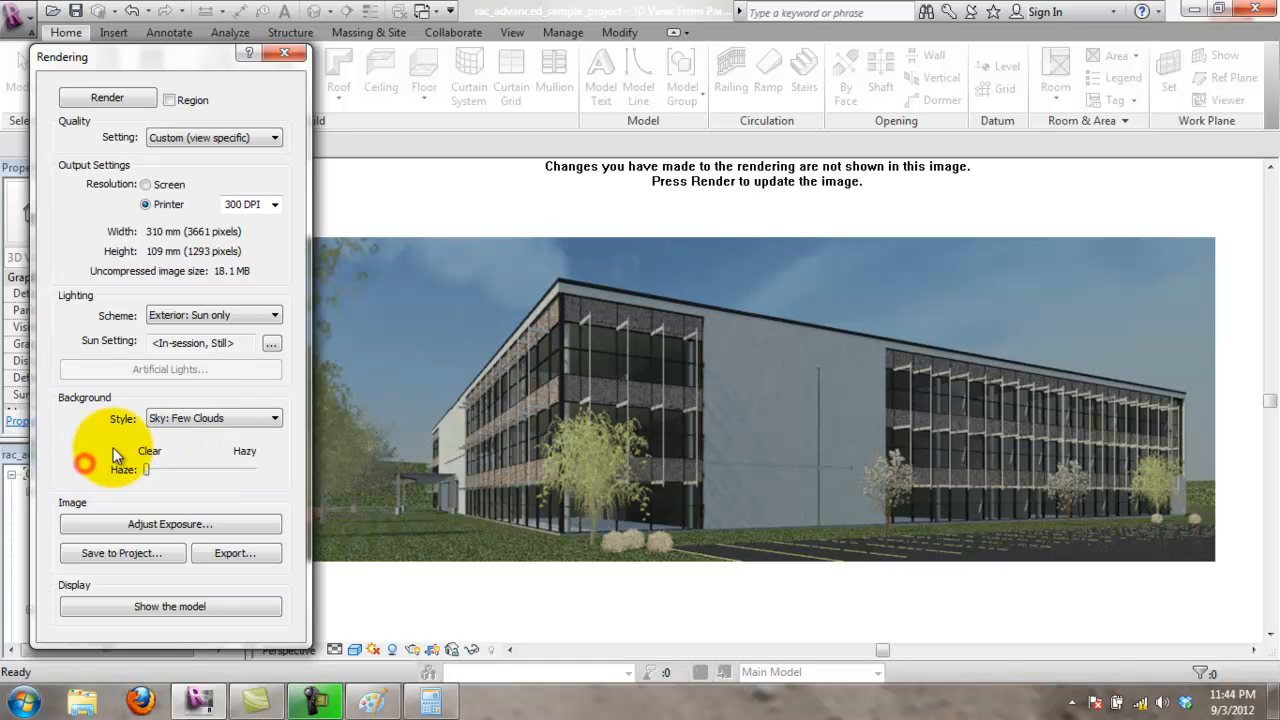
scroll(101, 419, "down", 2)
scroll(101, 419, "up", 1)
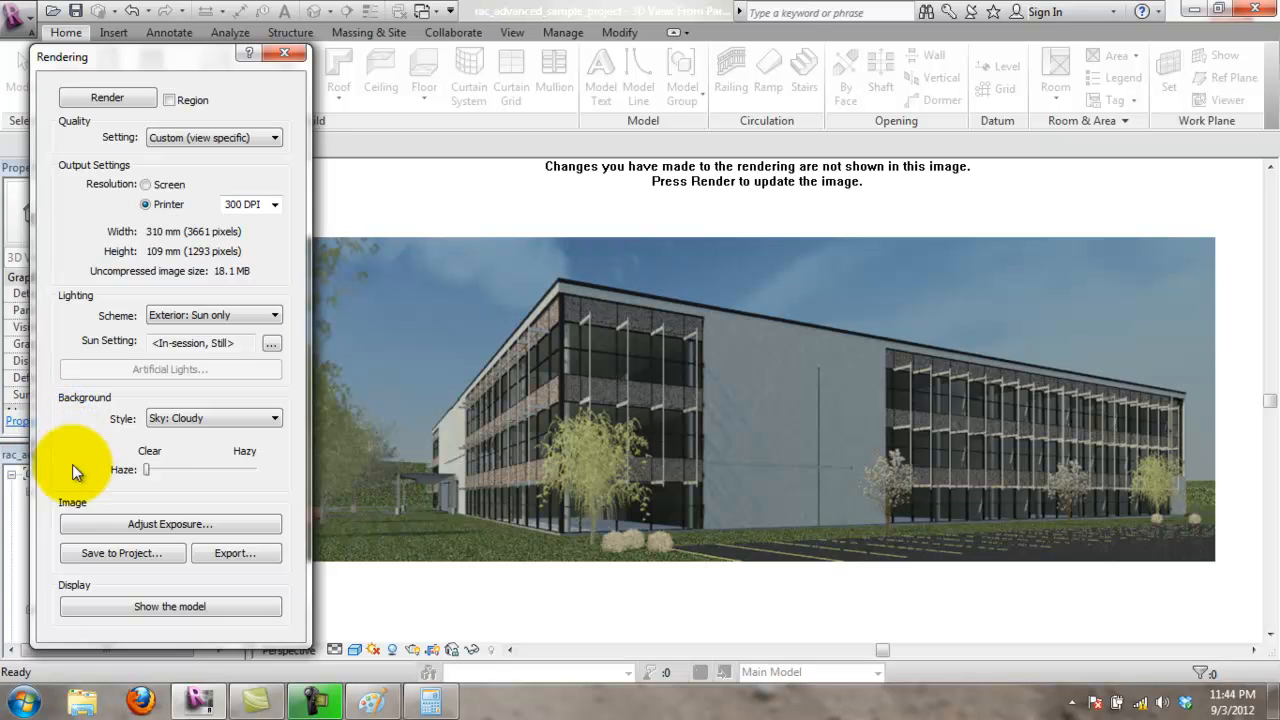
Step: Inspect the rendering's exposure control settings and cancel without making a change
left_click(175, 524)
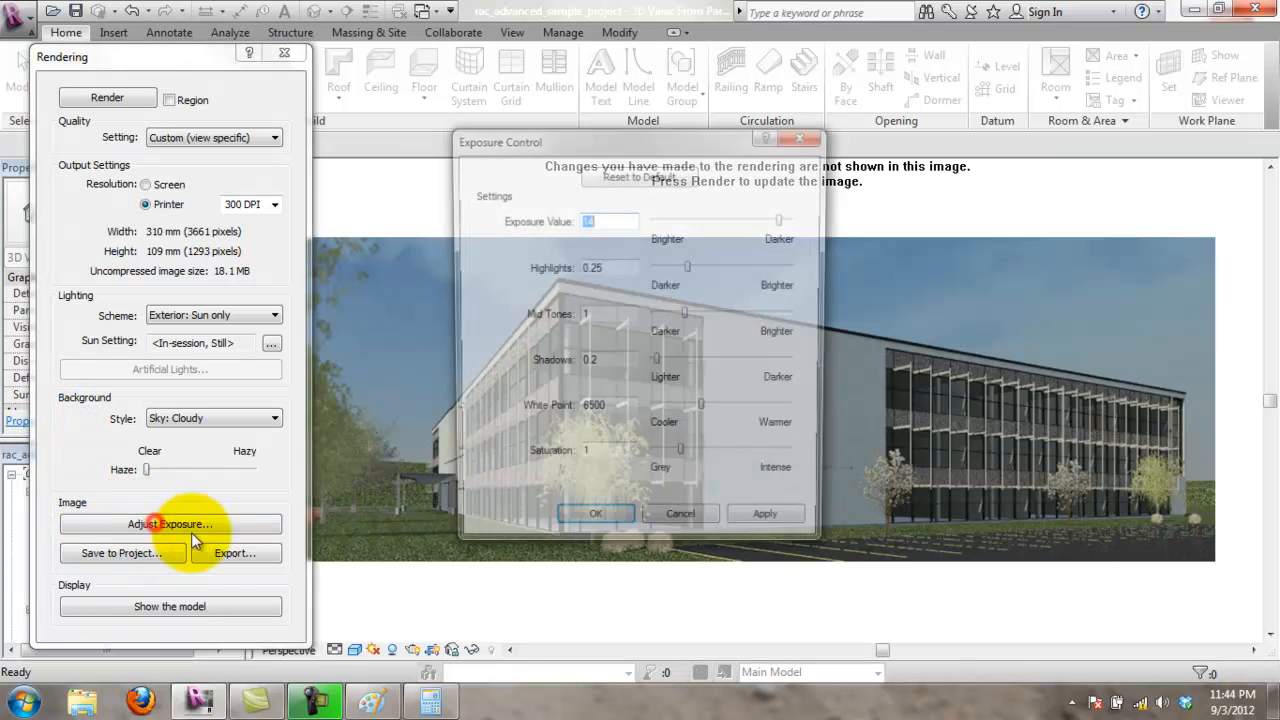
left_click_drag(659, 140, 251, 96)
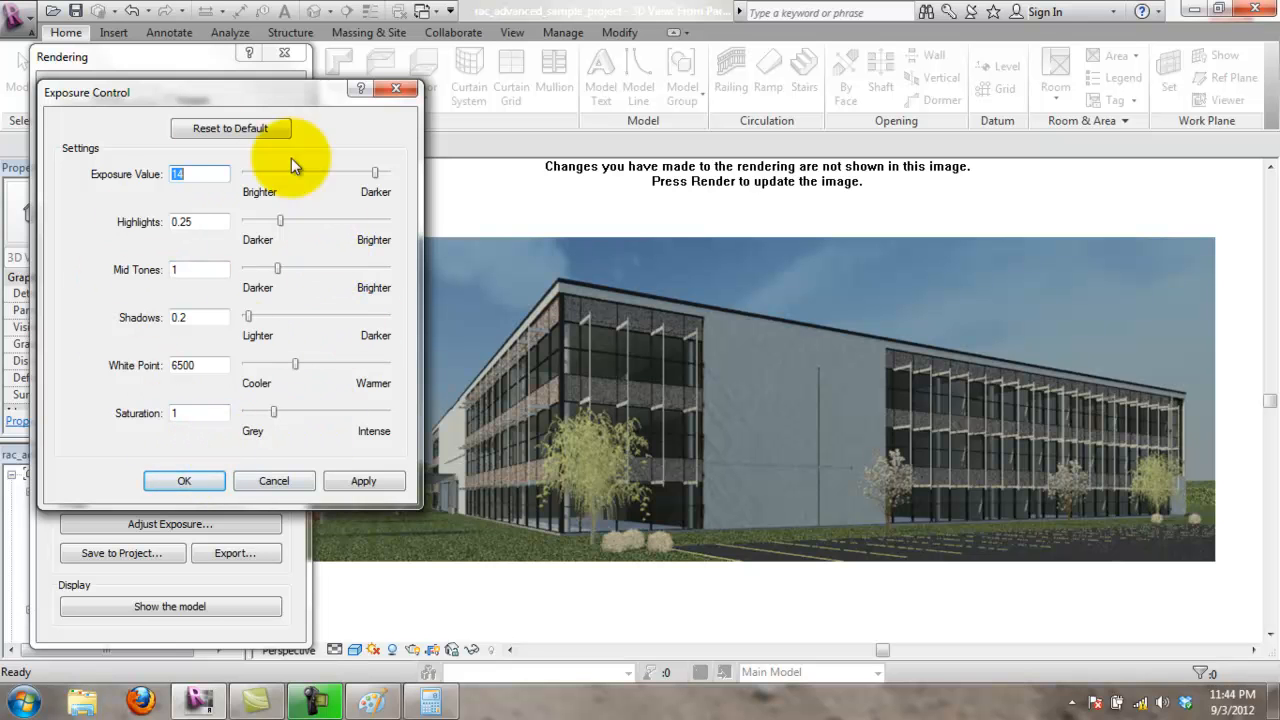
left_click(273, 478)
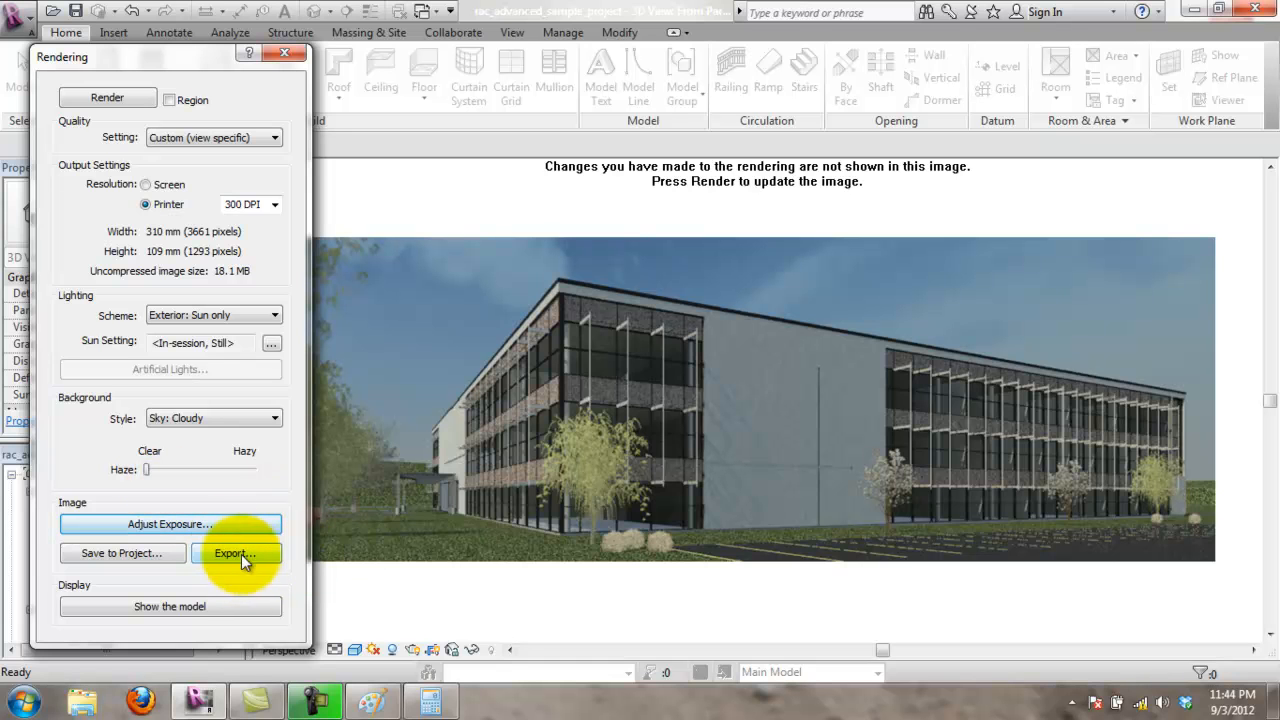
Step: Compare the model display with the rendered image, closing and reopening the rendering settings before showing the rendering again
left_click(262, 612)
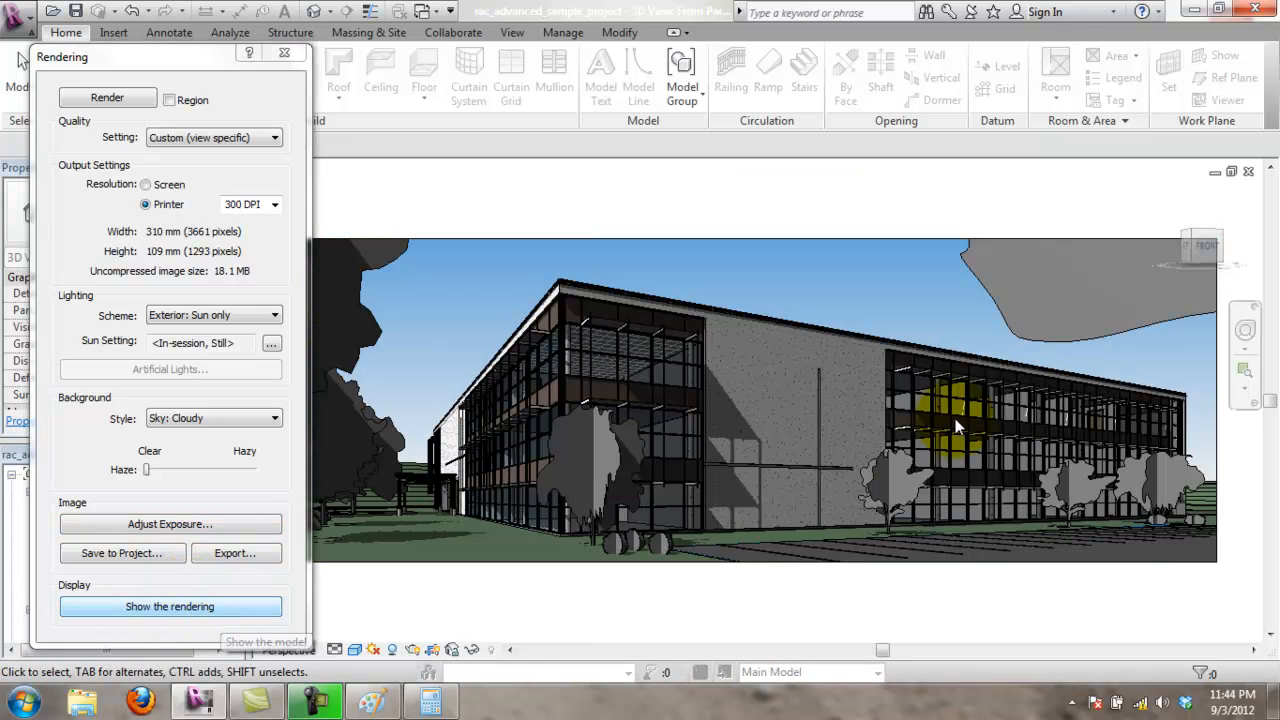
left_click(213, 607)
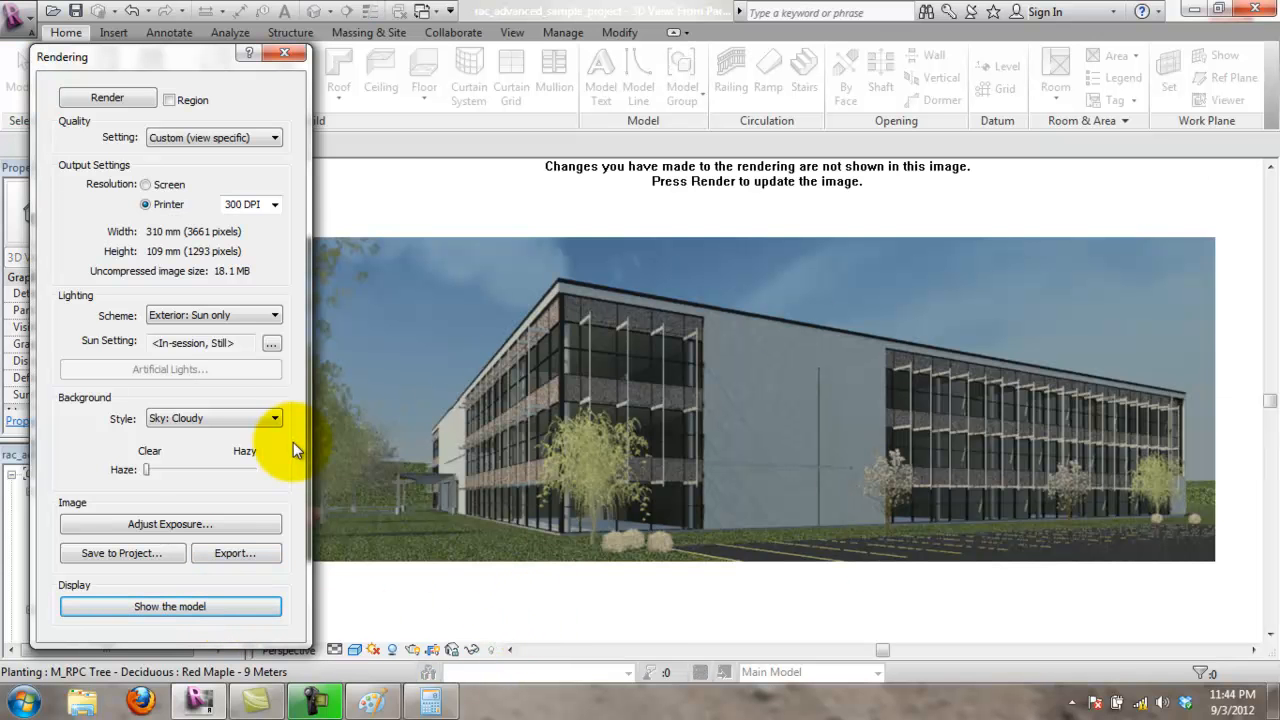
left_click_drag(309, 51, 307, 54)
left_click(283, 55)
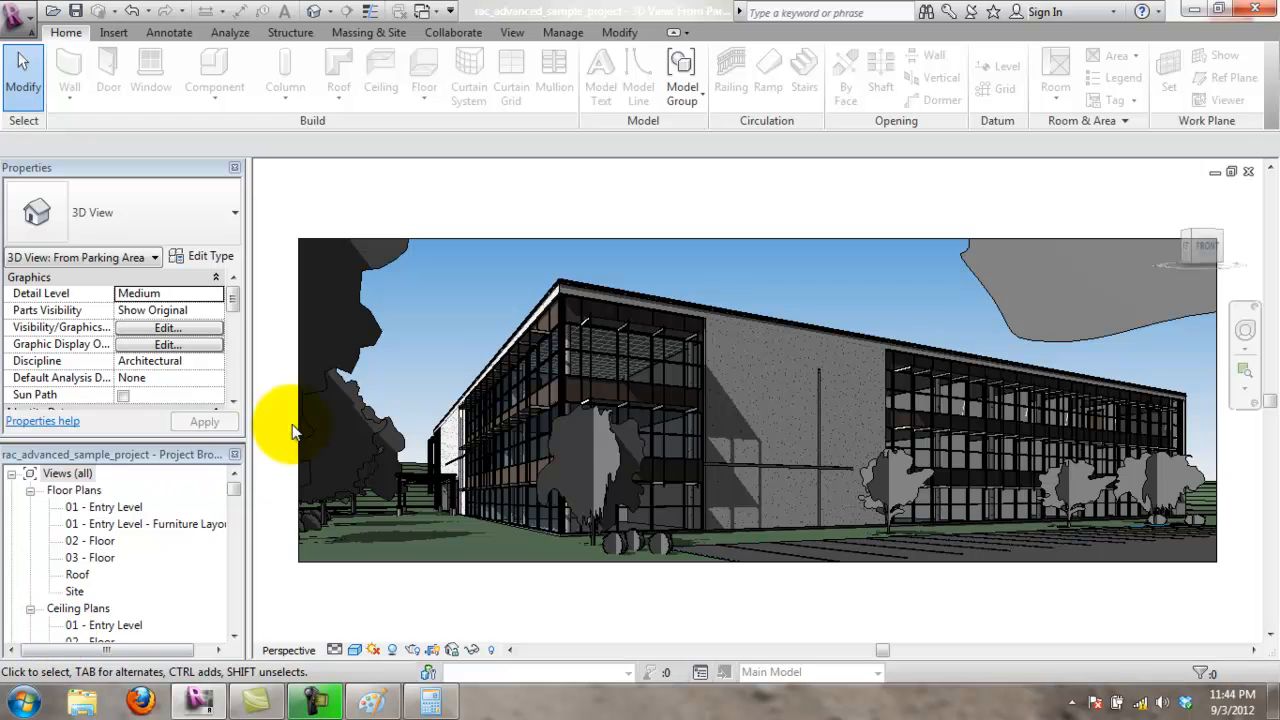
left_click(412, 648)
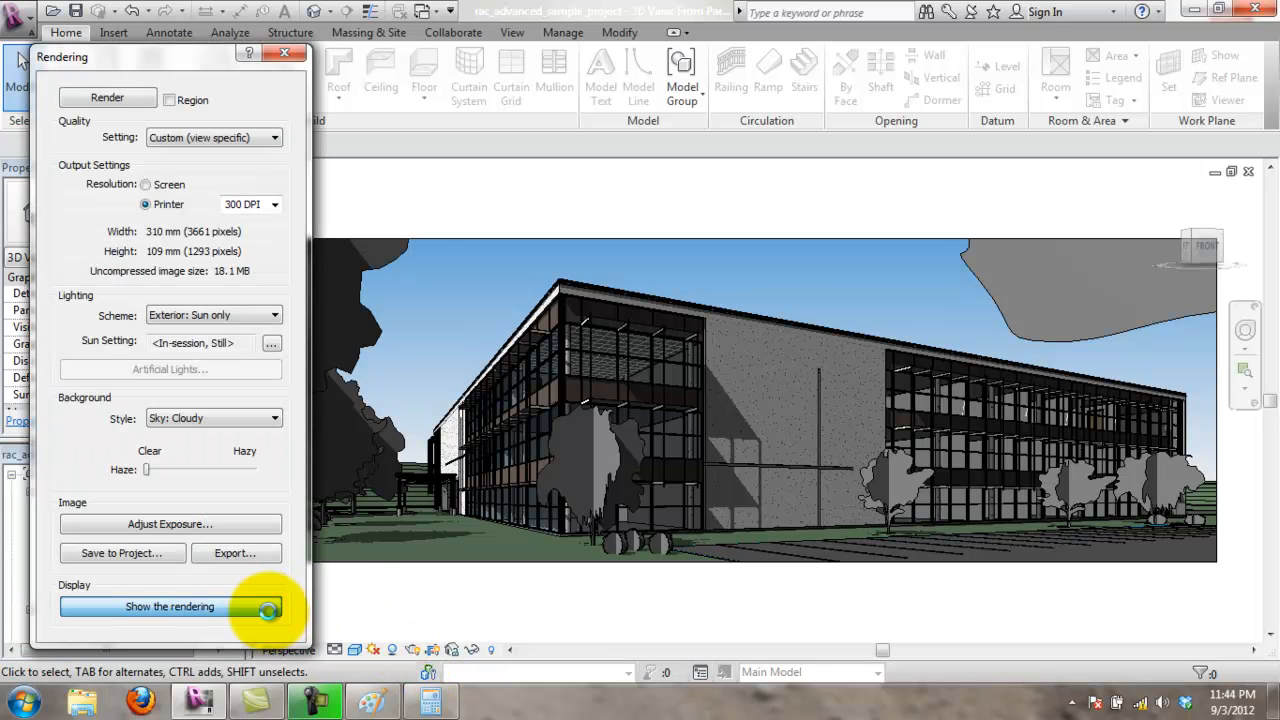
left_click(268, 607)
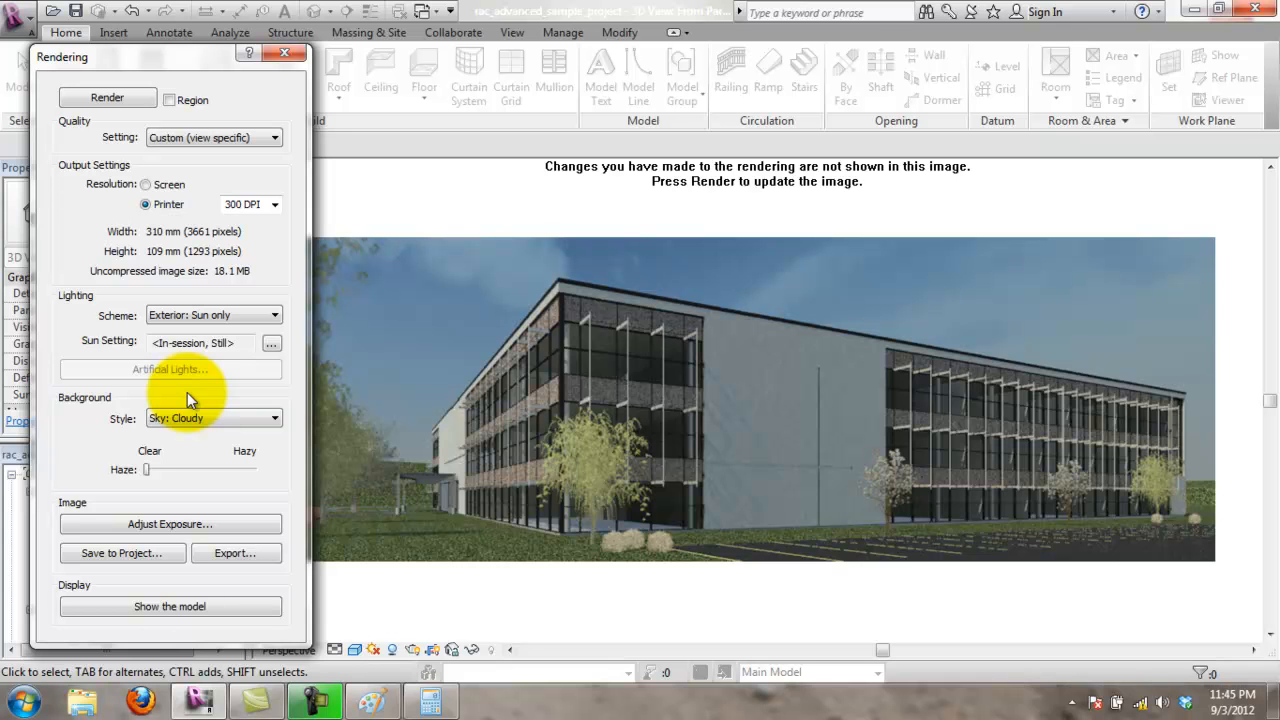
Step: Set the rendering's output resolution to Screen and open the 3D view 03 - Floor Public - Day Rendering
left_click(147, 185)
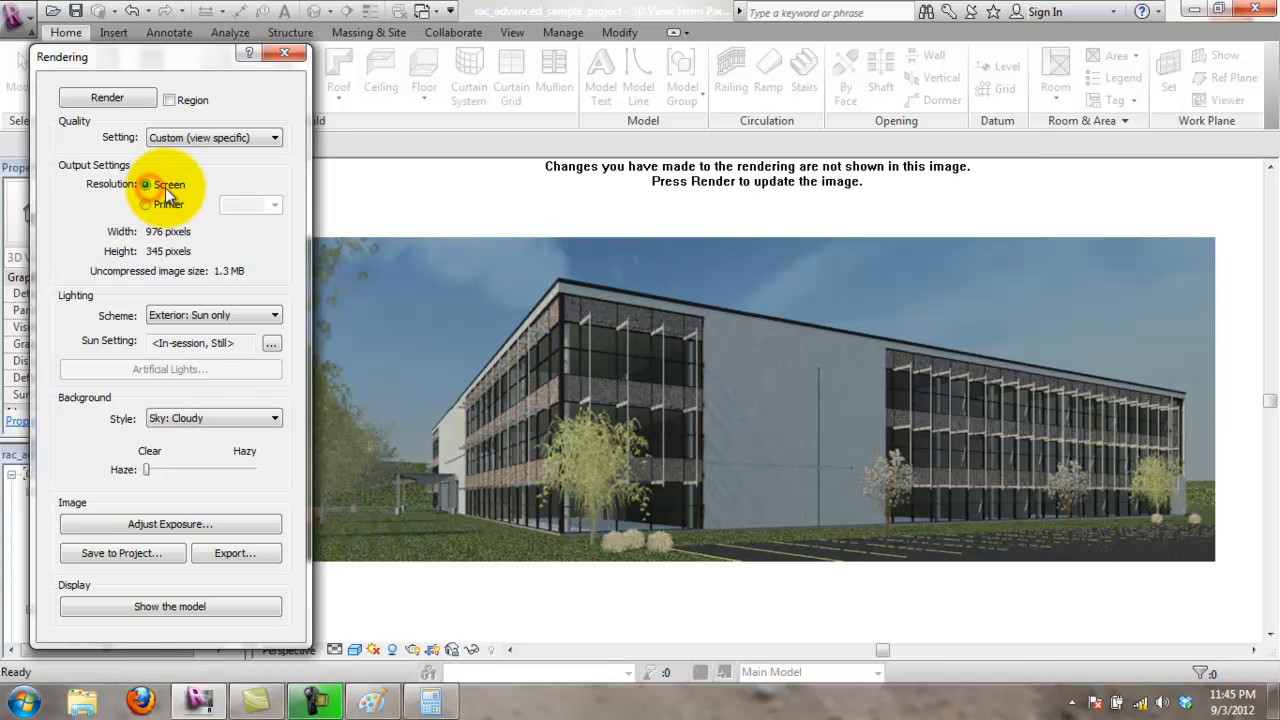
left_click_drag(177, 57, 635, 77)
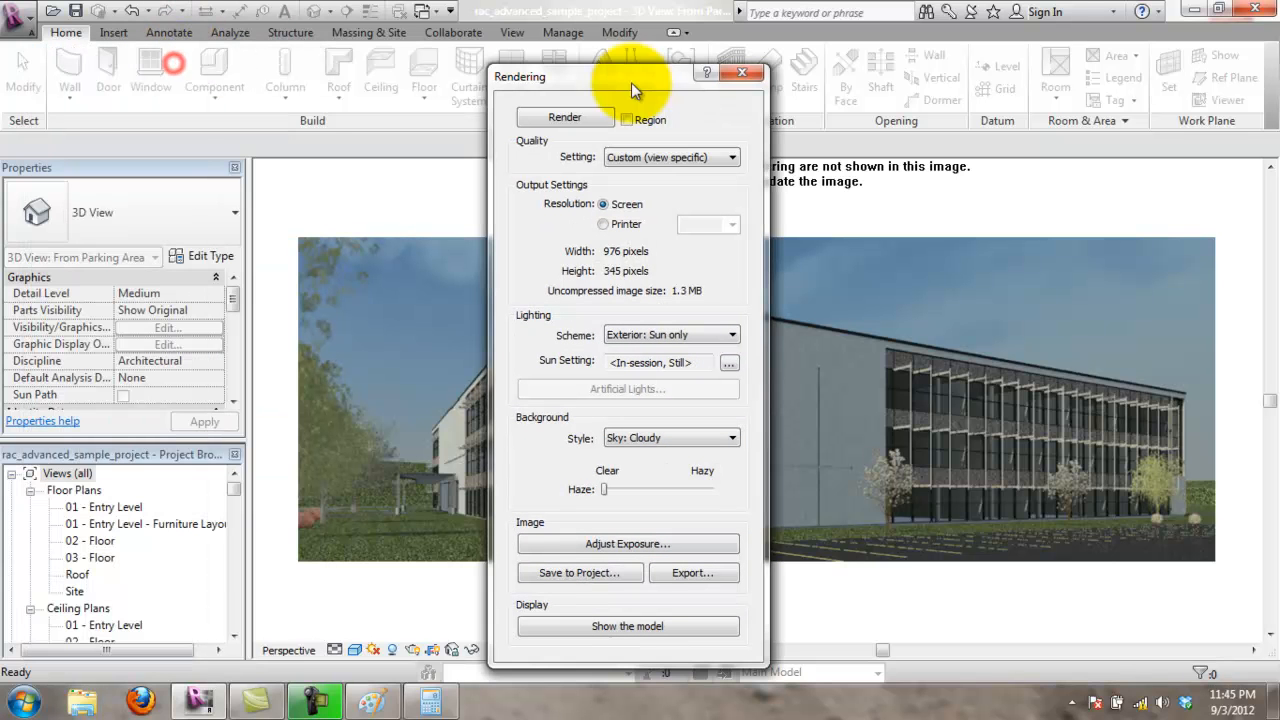
left_click_drag(237, 497, 236, 502)
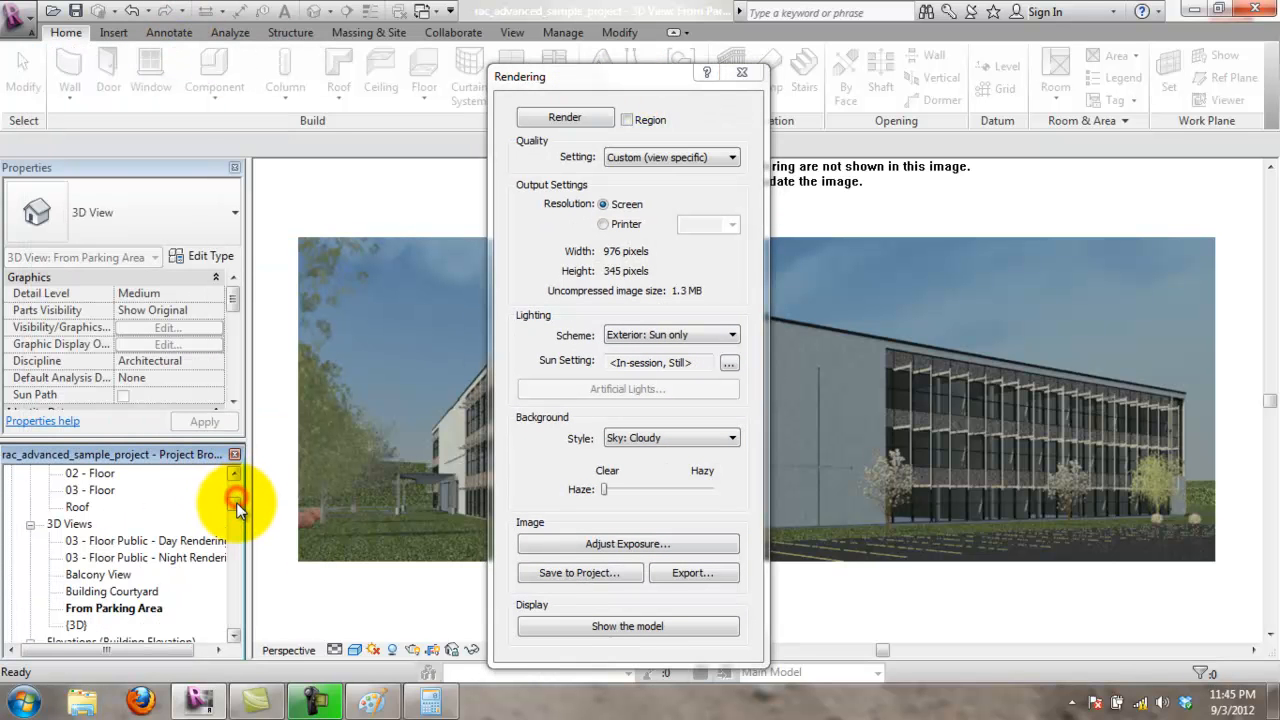
left_click(120, 541)
double_click(120, 545)
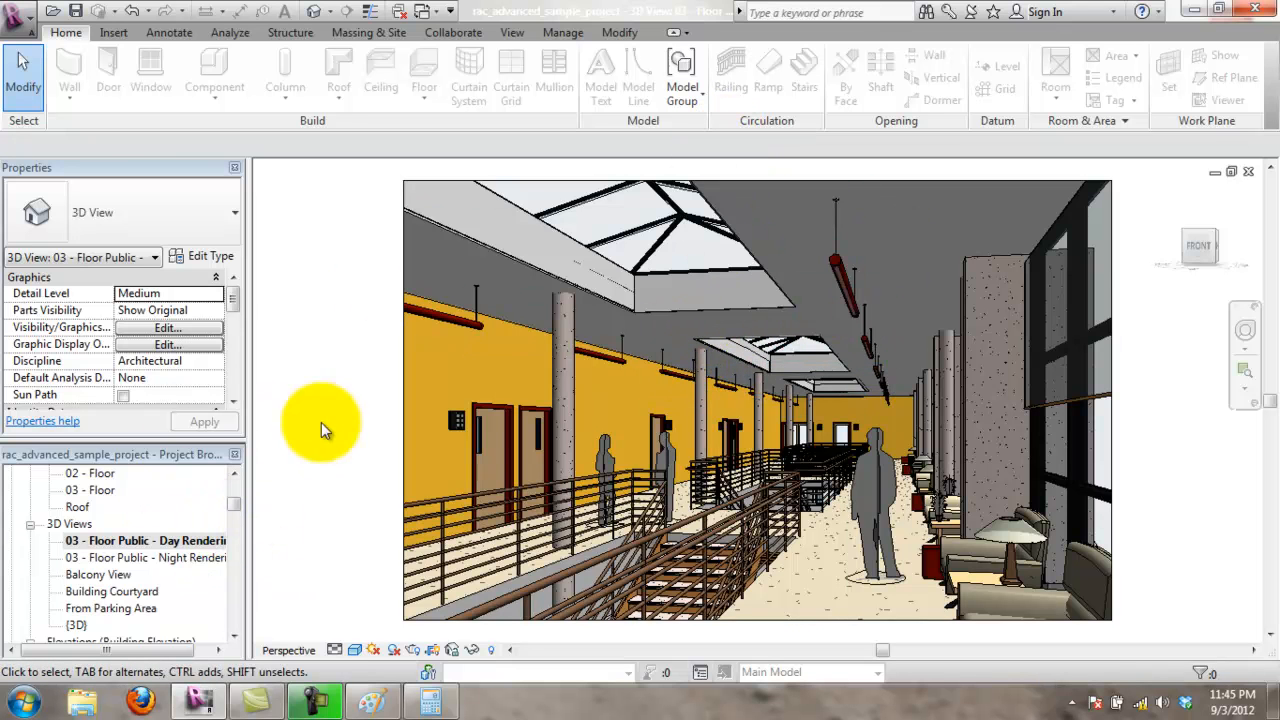
Step: Open the rendering settings for the interior view, inspect the lighting scheme choices, and close them without a change
left_click(410, 650)
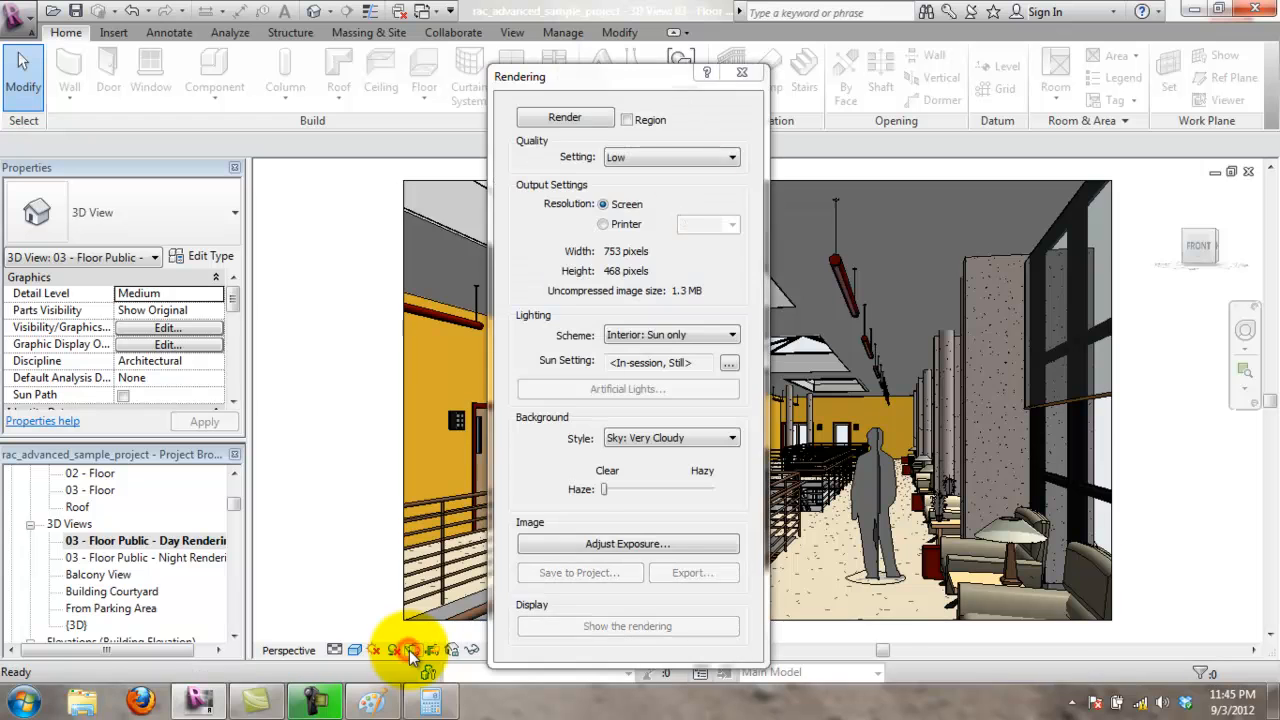
left_click_drag(672, 86, 297, 91)
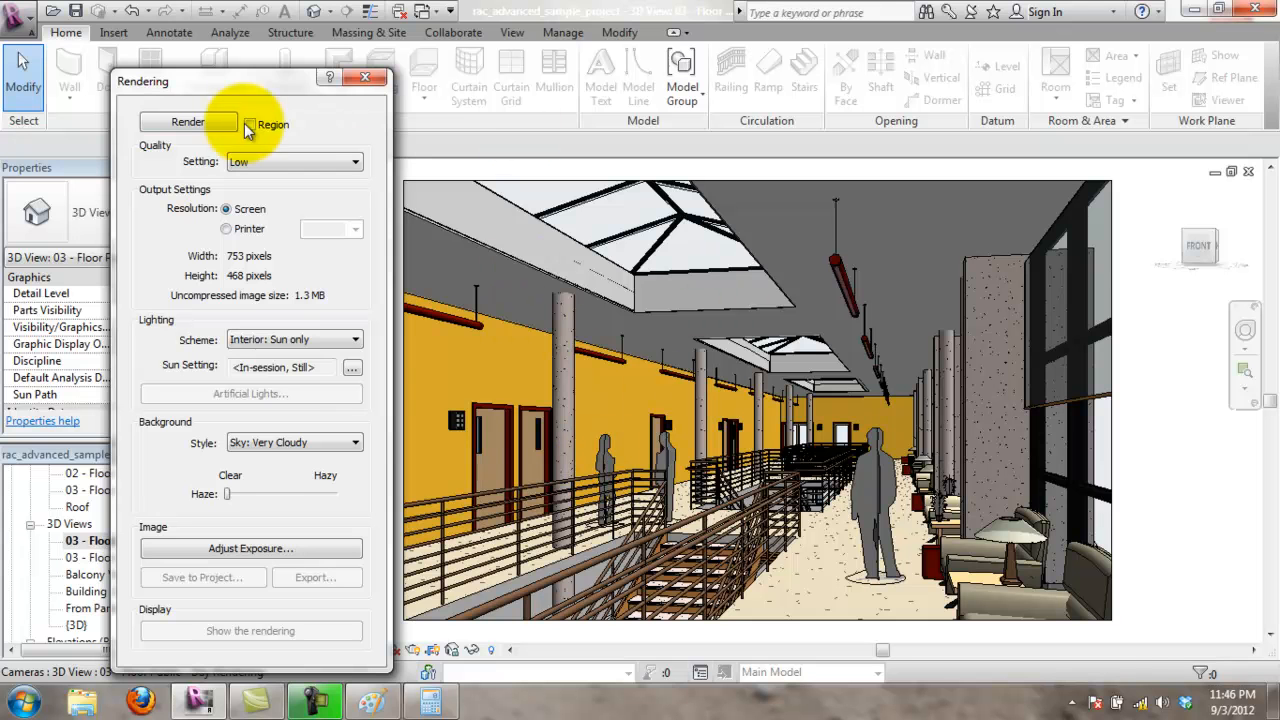
mouse_move(279, 83)
left_mouse_down()
mouse_move(206, 84)
mouse_move(606, 120)
mouse_move(277, 71)
left_mouse_up()
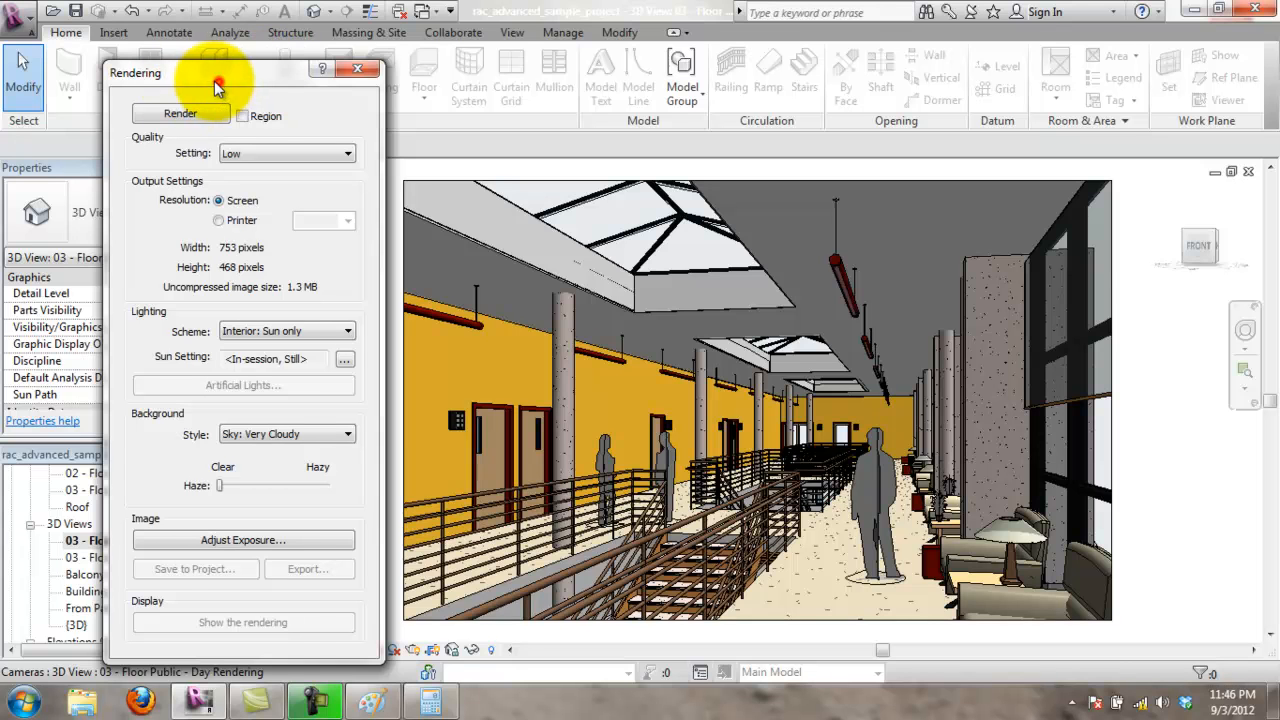
left_click_drag(219, 80, 178, 76)
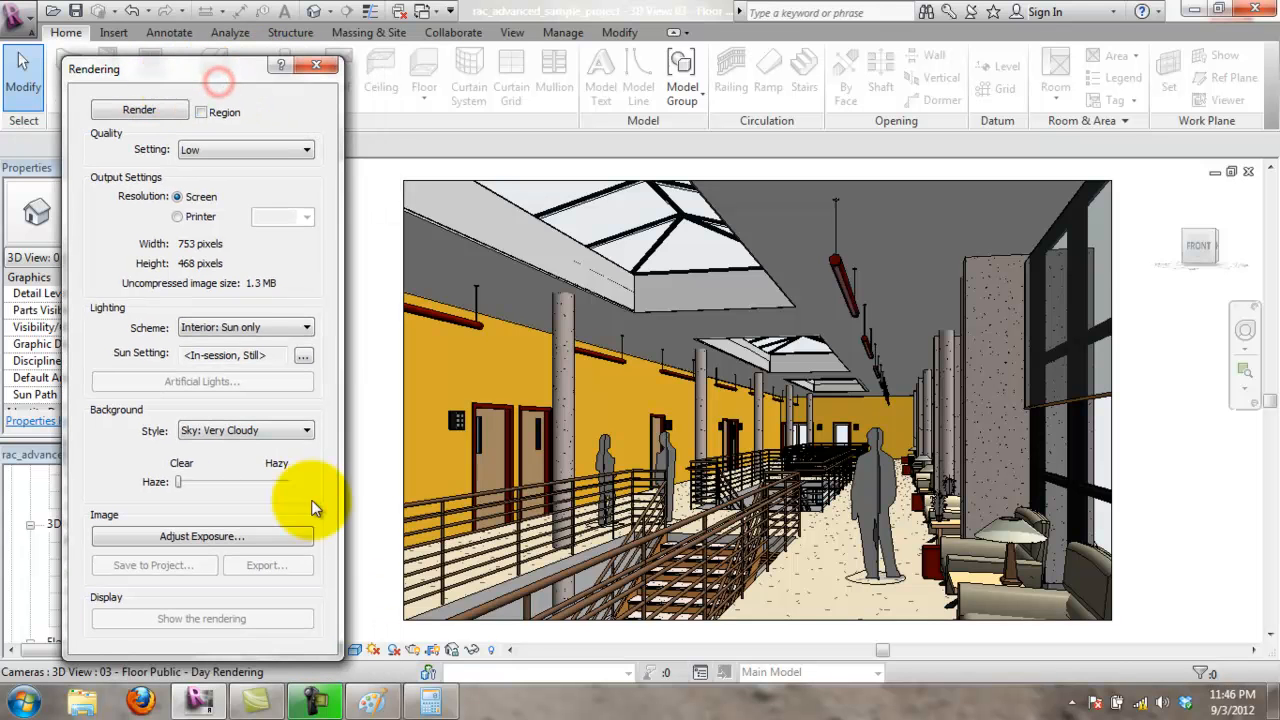
left_click(210, 327)
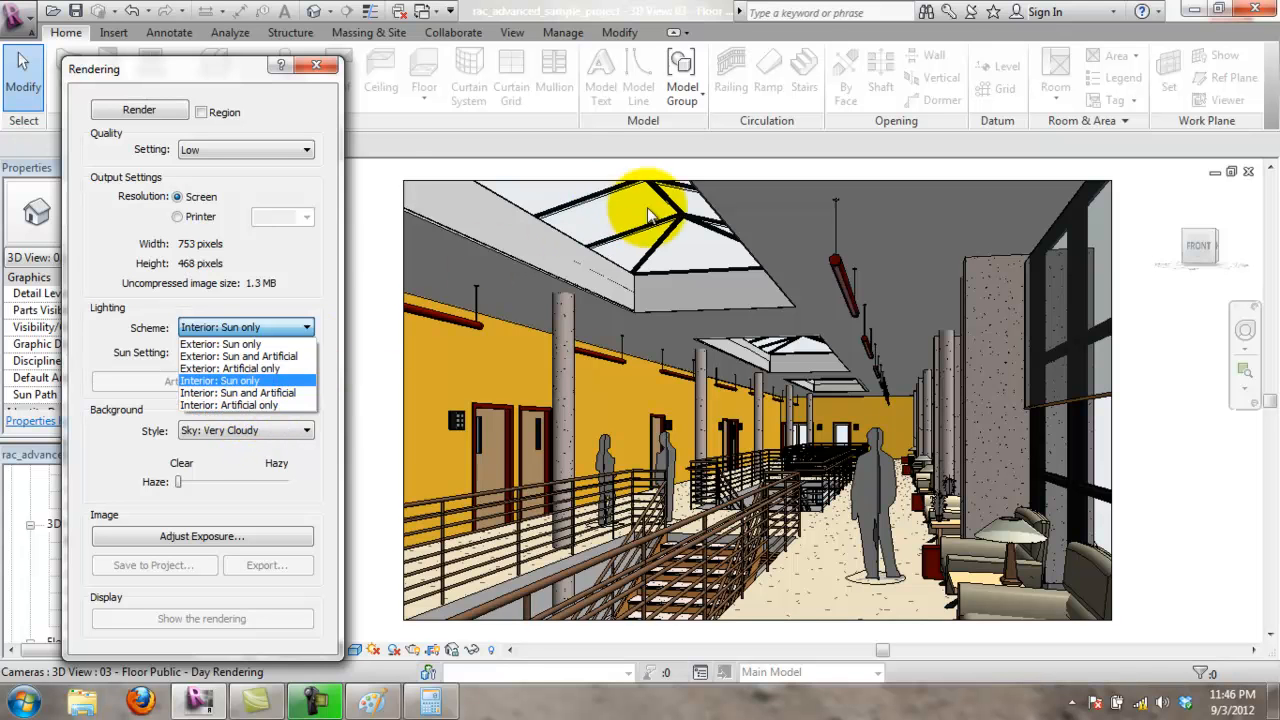
left_click(457, 194)
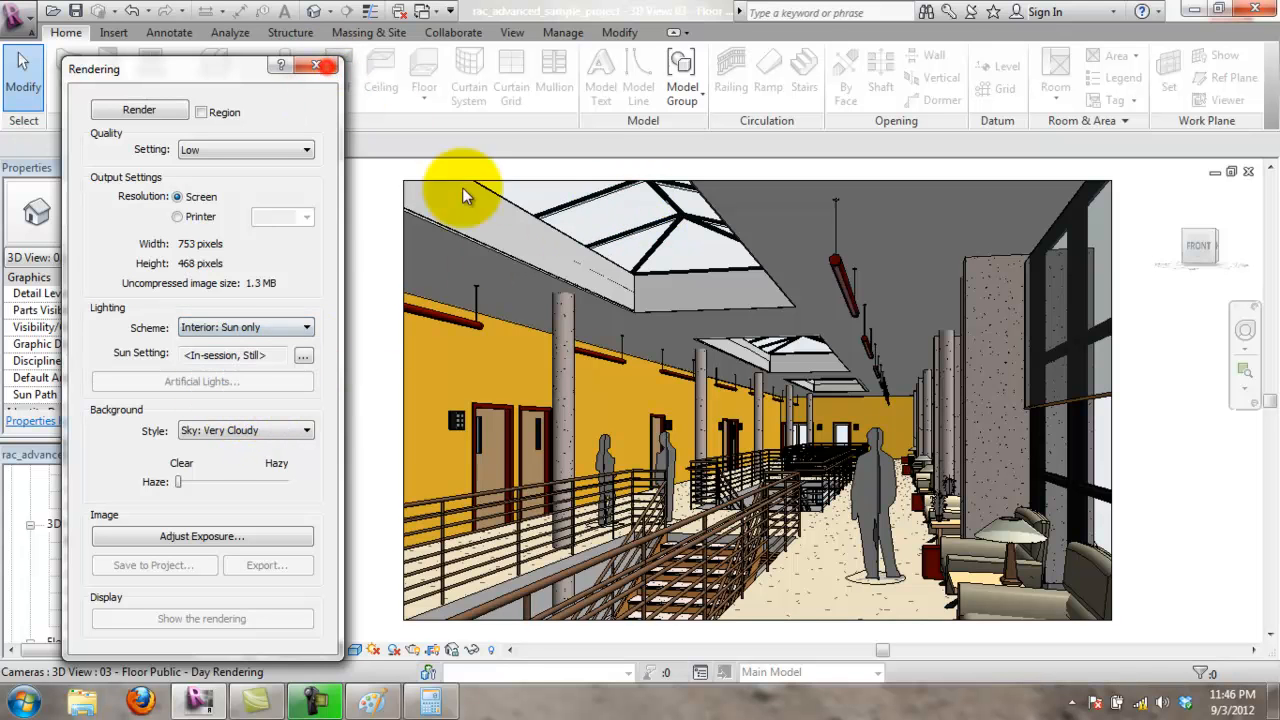
left_click(324, 67)
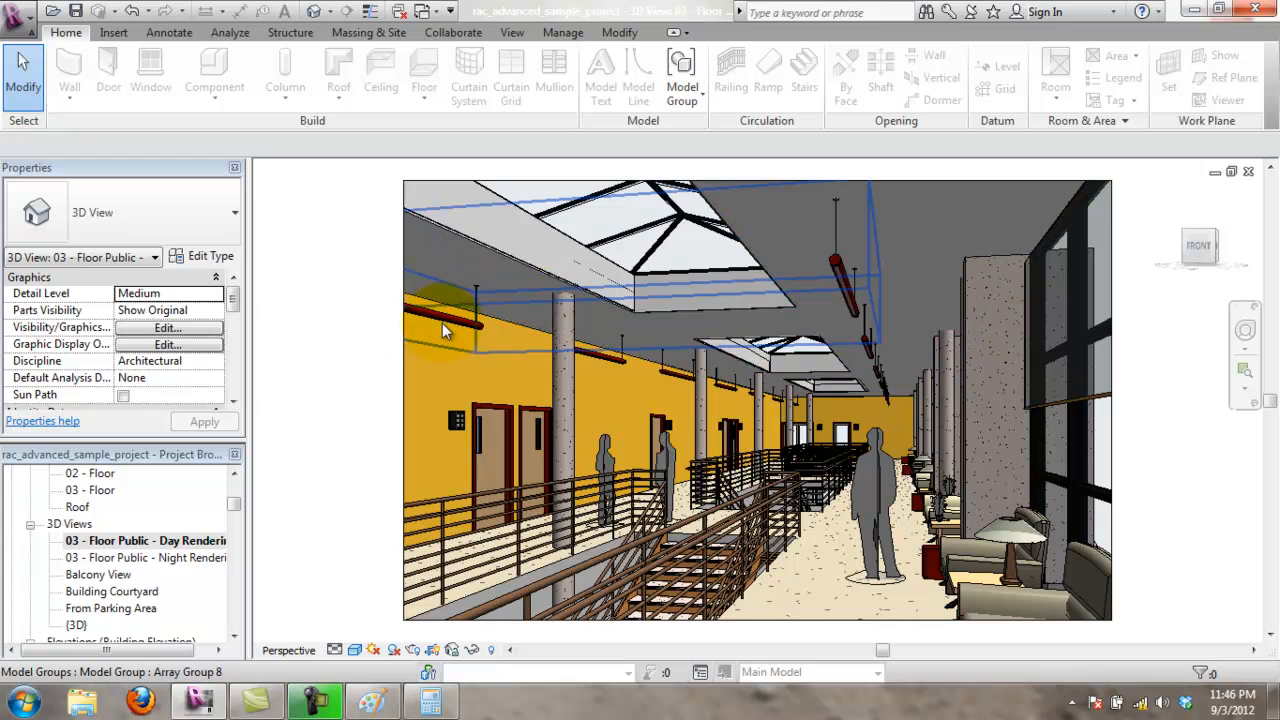
Step: Select the model group of linear pendant lights nearest the camera in the interior perspective
left_click(849, 283)
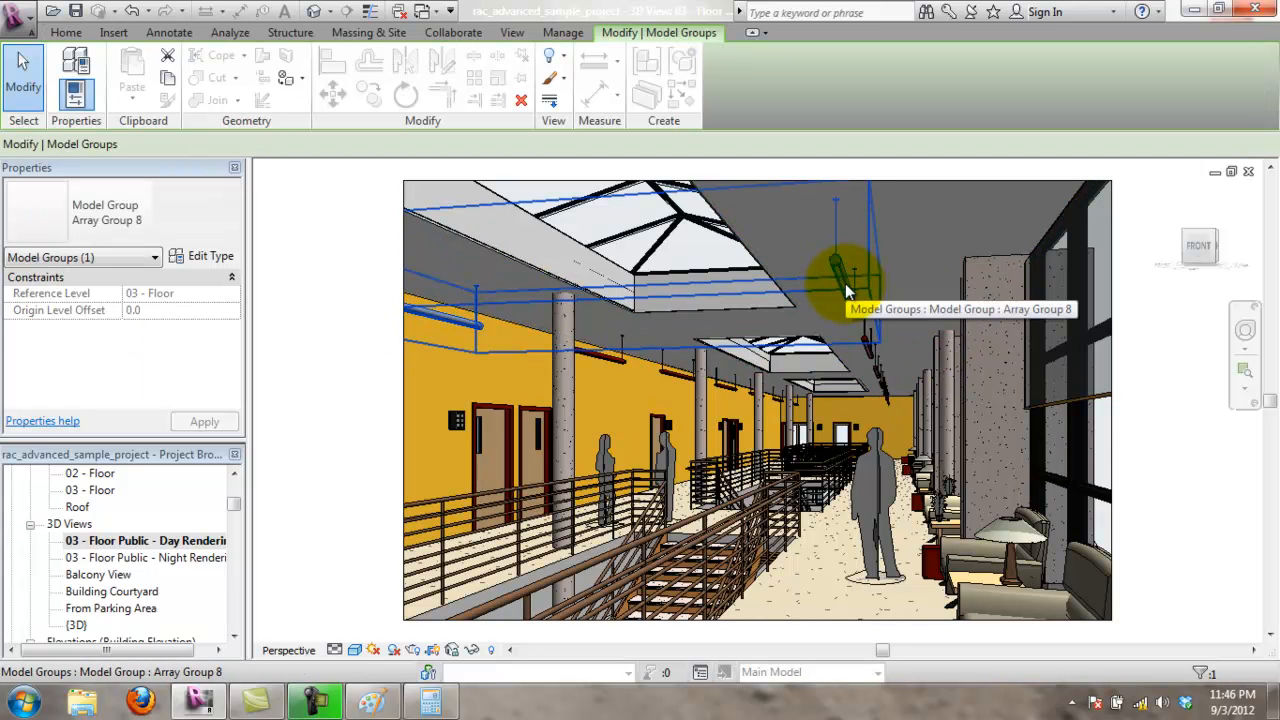
right_click(845, 285)
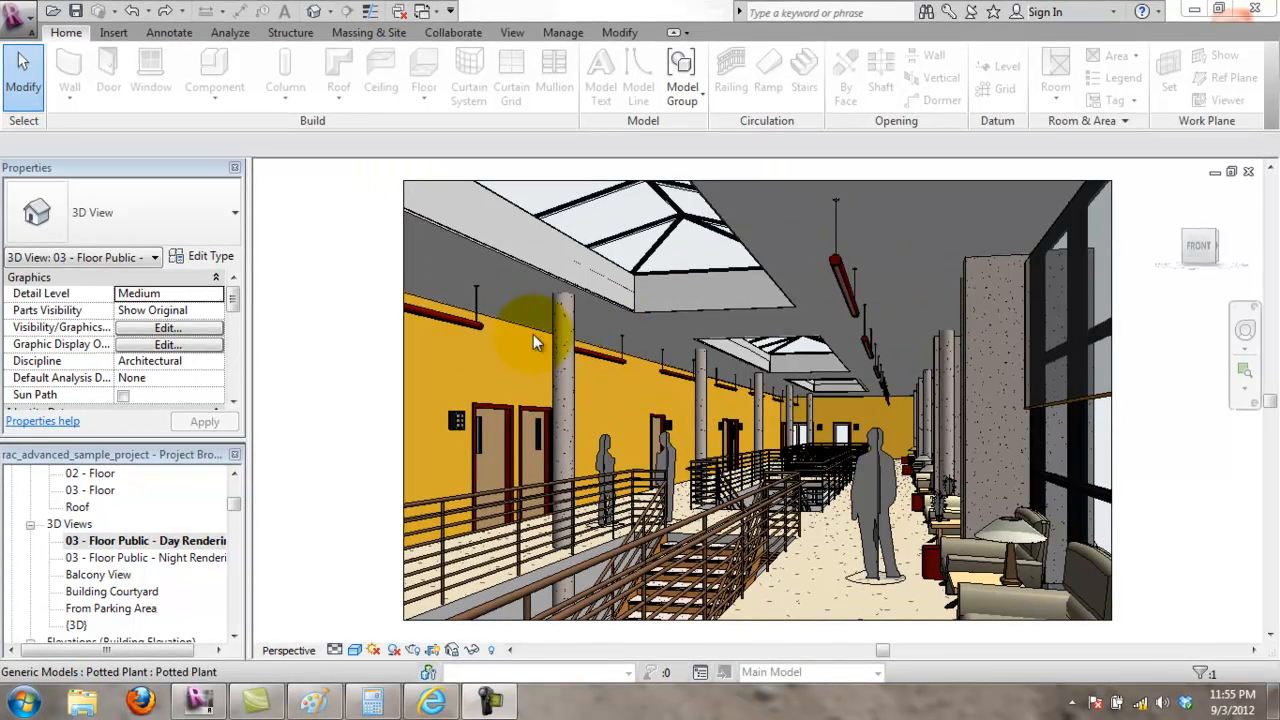
left_click(856, 283)
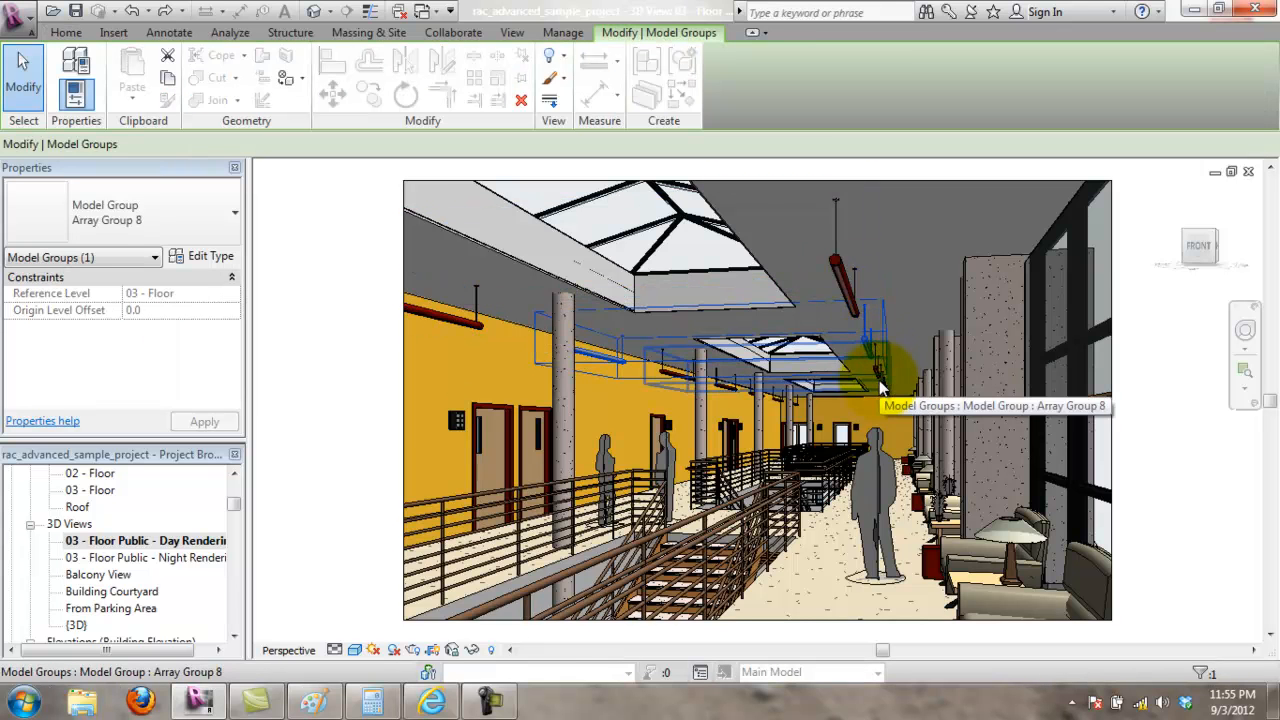
left_click(879, 380)
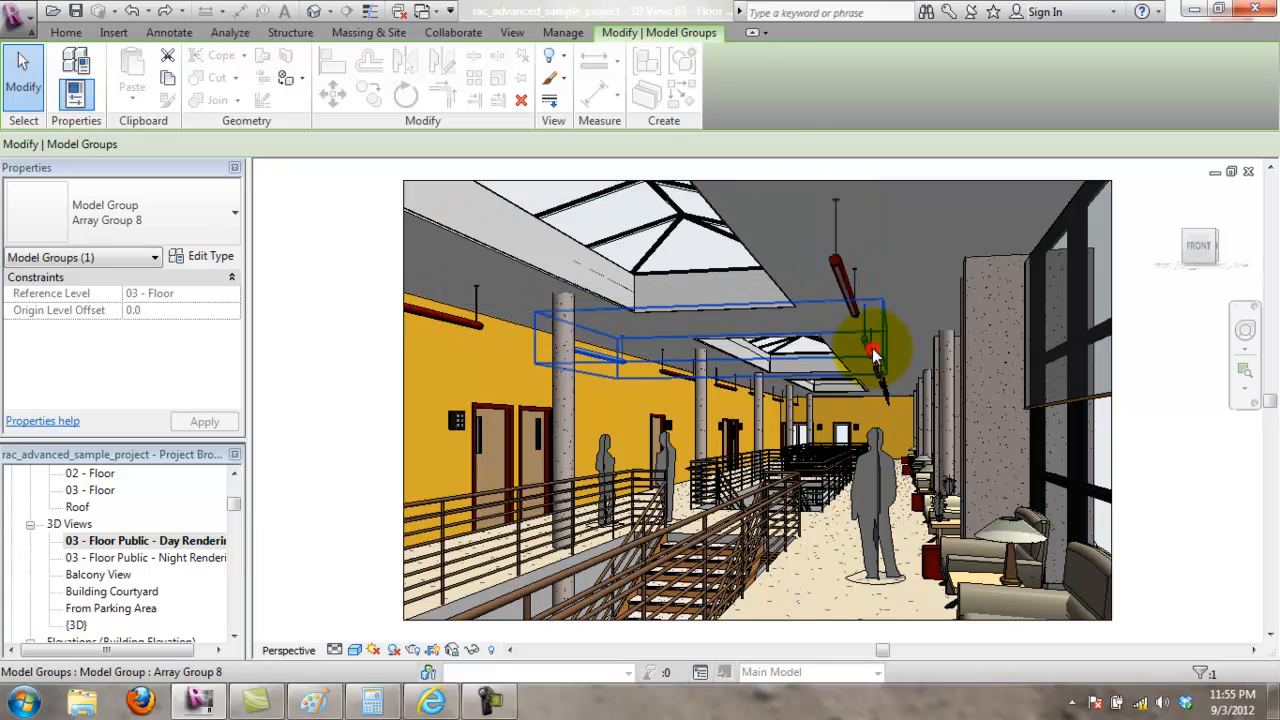
left_click(851, 288)
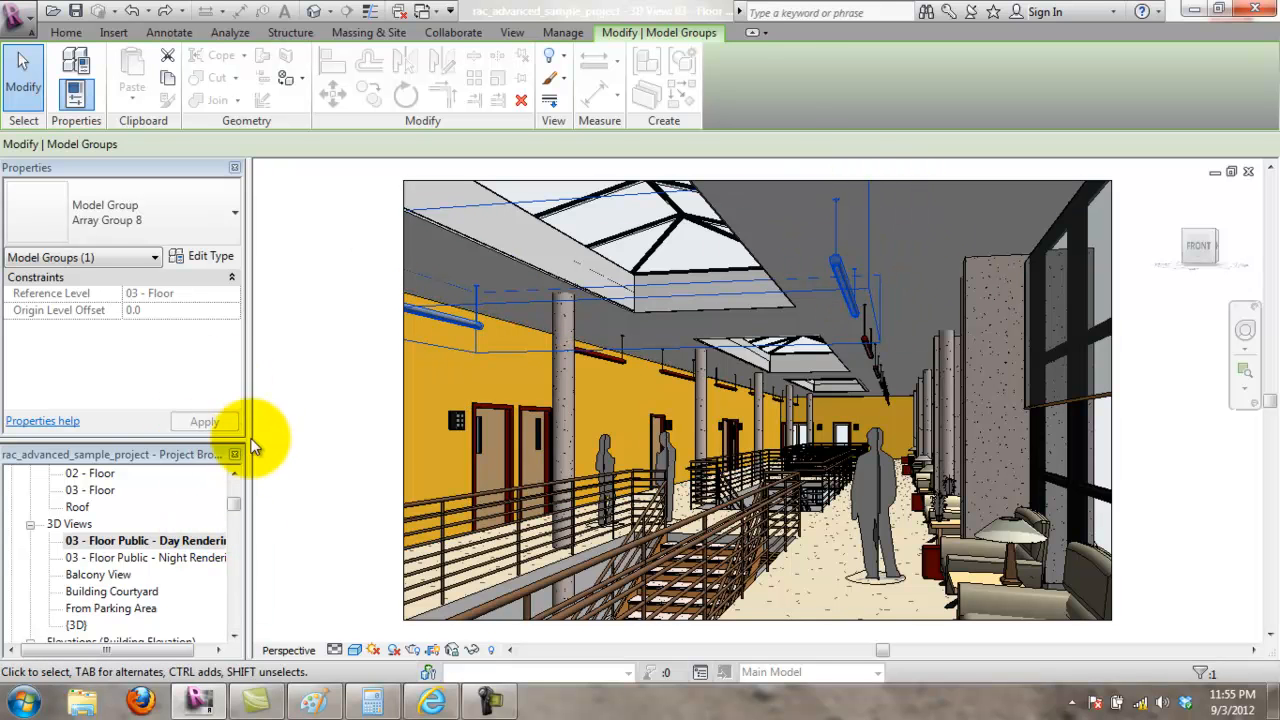
Step: Open the 03 - Floor ceiling plan at the selected pendant light group beside the skylight
left_click(234, 472)
left_click(234, 472)
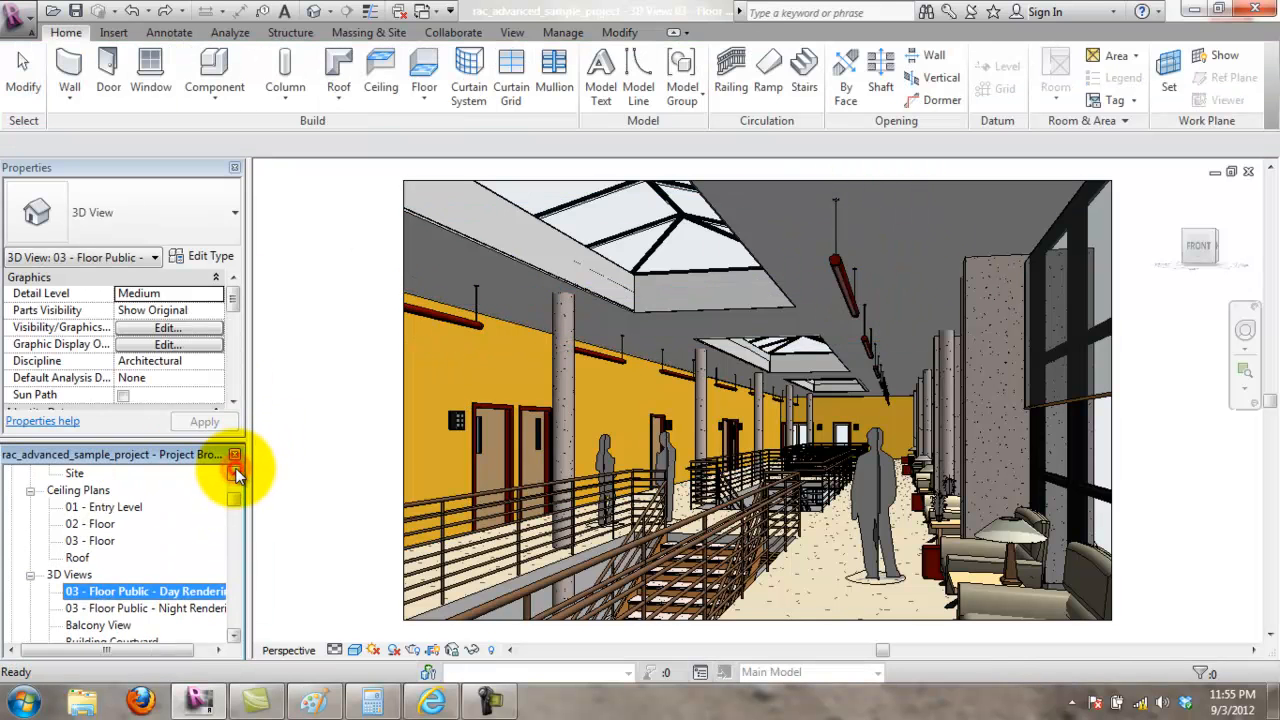
double_click(104, 540)
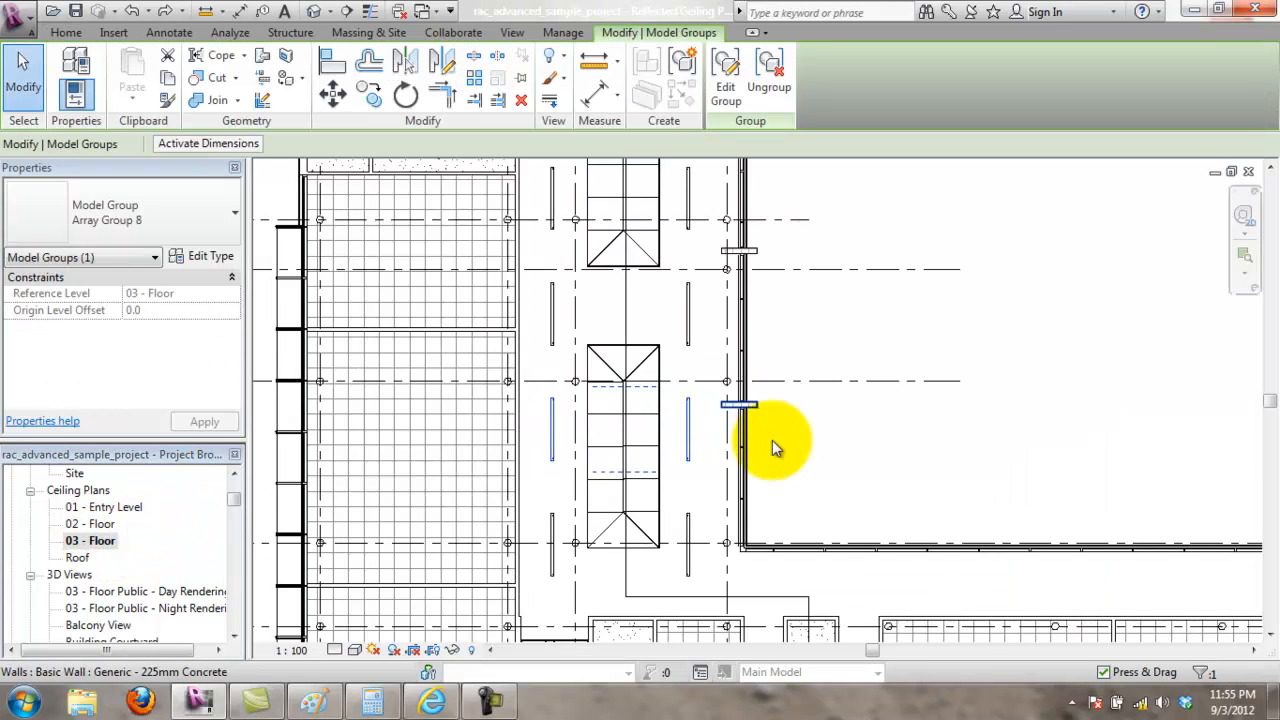
scroll(614, 457, "up", 3)
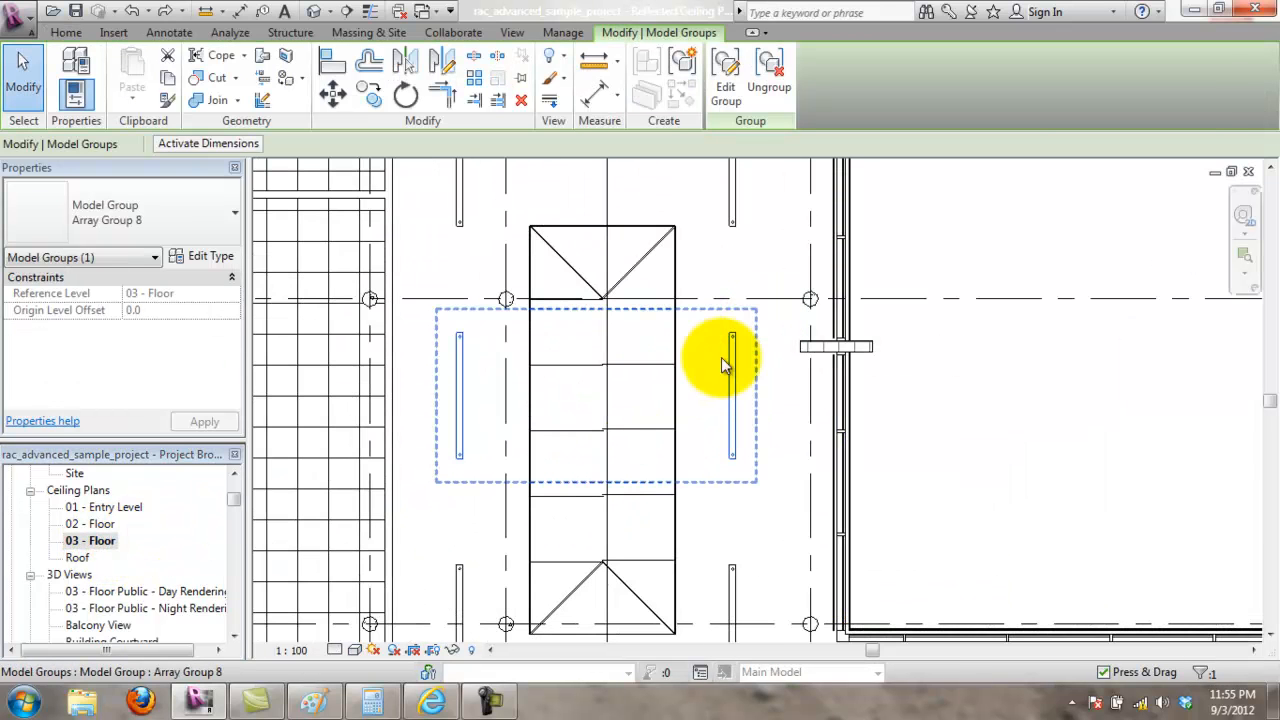
Step: Start editing the pendant light group and select its linear pendant fixture on the right side of the skylight
left_click(727, 78)
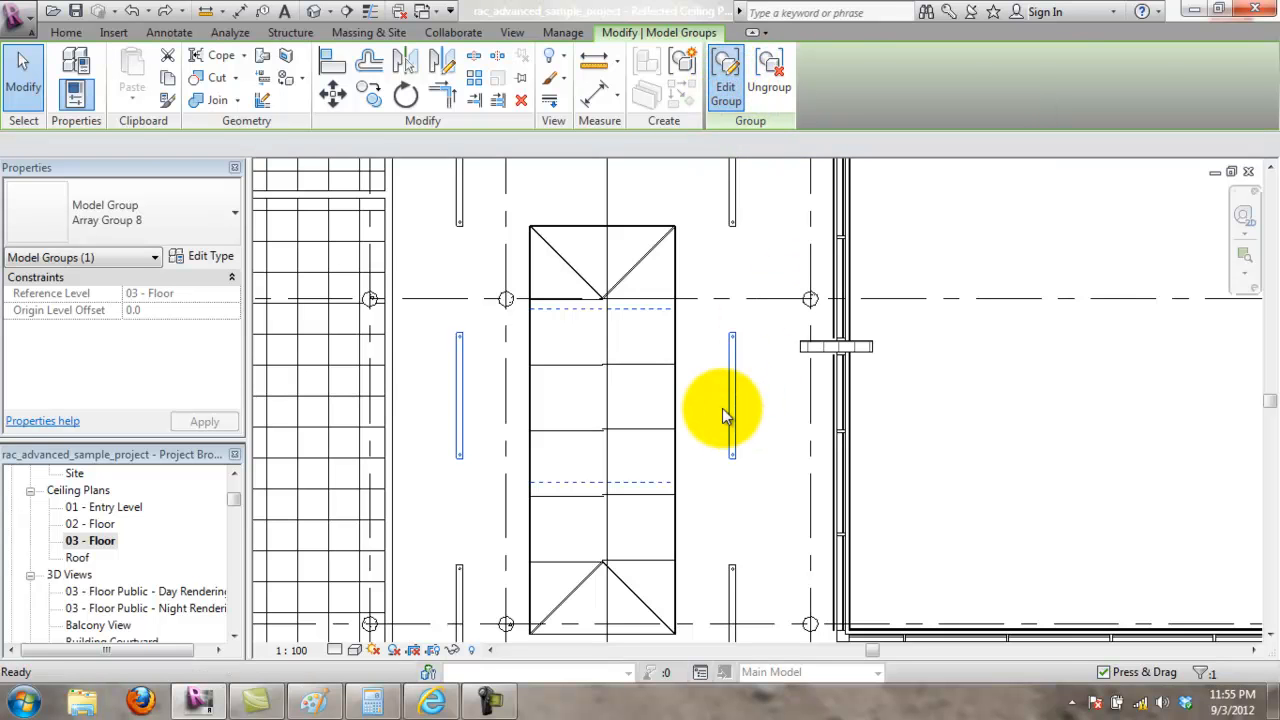
left_click(739, 373)
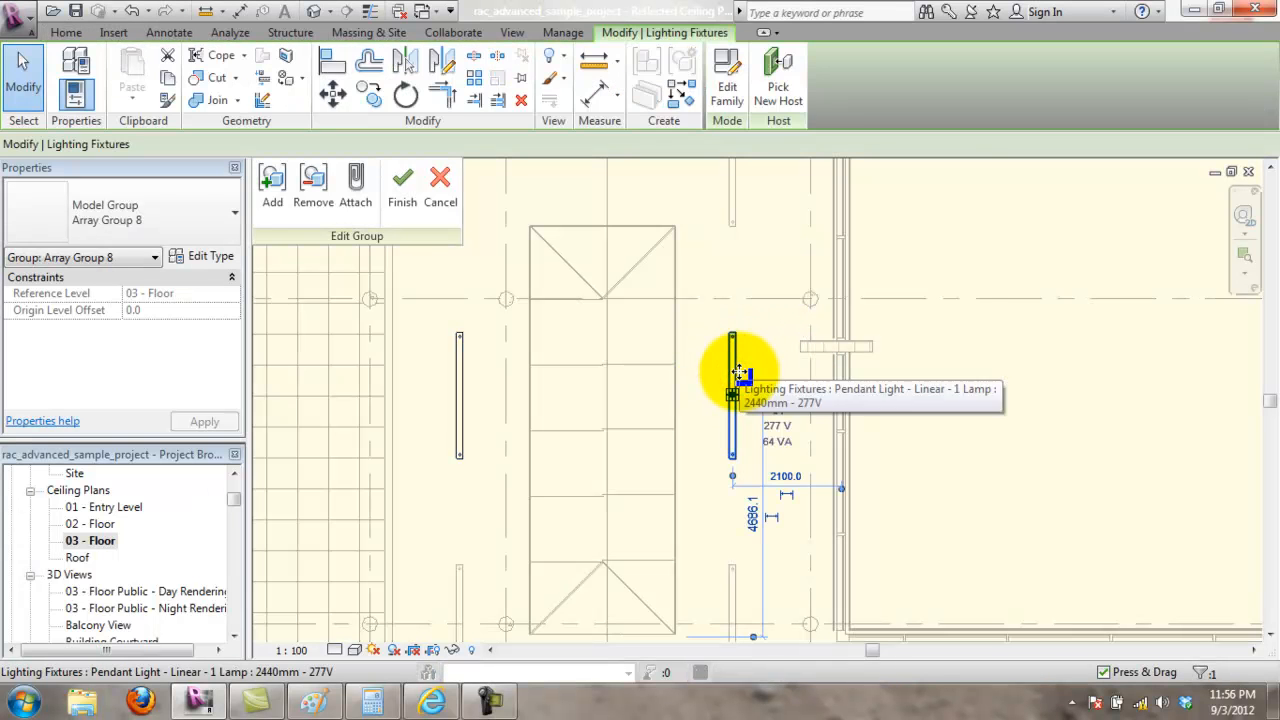
scroll(780, 460, "up", 2)
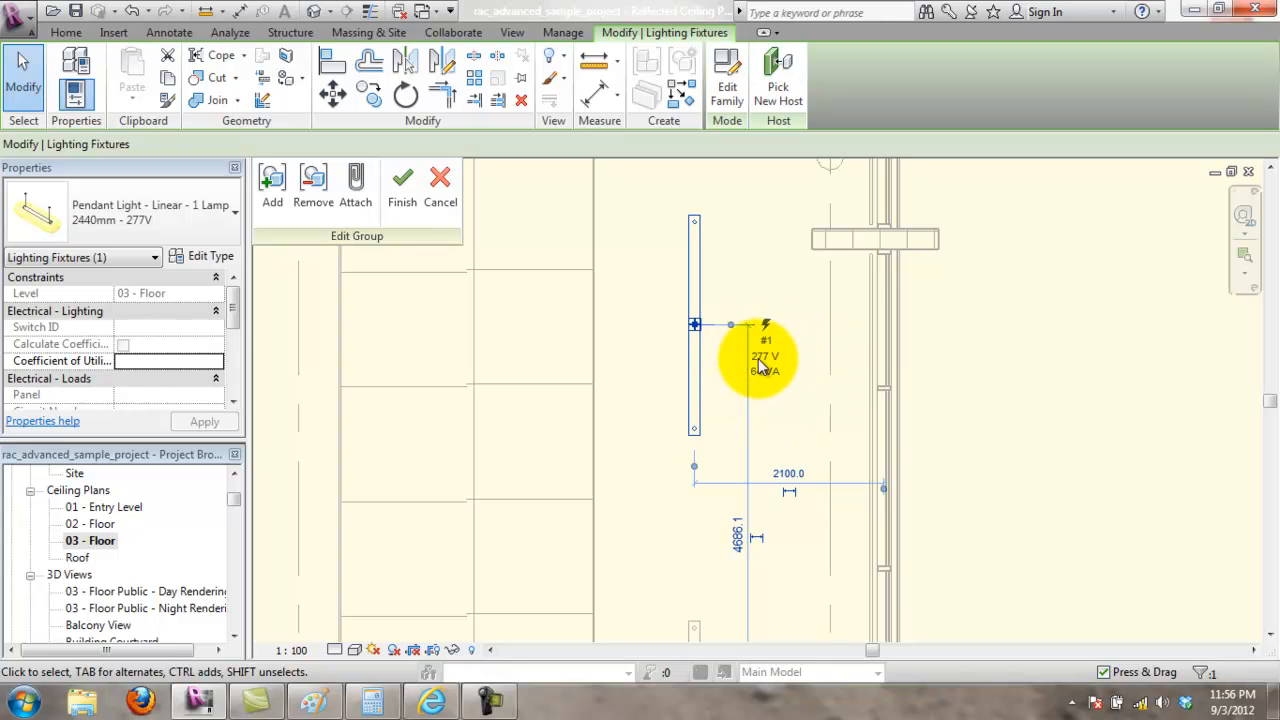
Step: Examine the selected pendant fixture's type properties down to the photometrics, including its initial intensity options, and close them without a change
left_click_drag(230, 308, 215, 278)
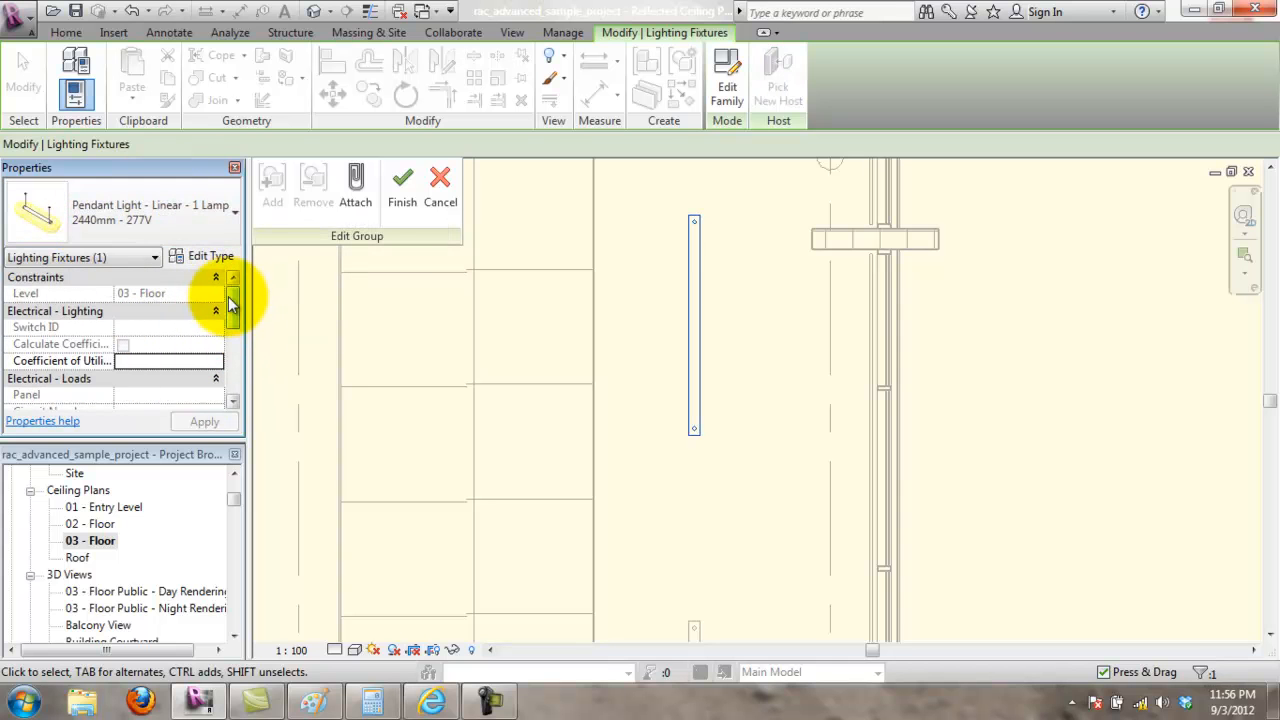
left_click(210, 257)
left_click_drag(820, 314, 846, 366)
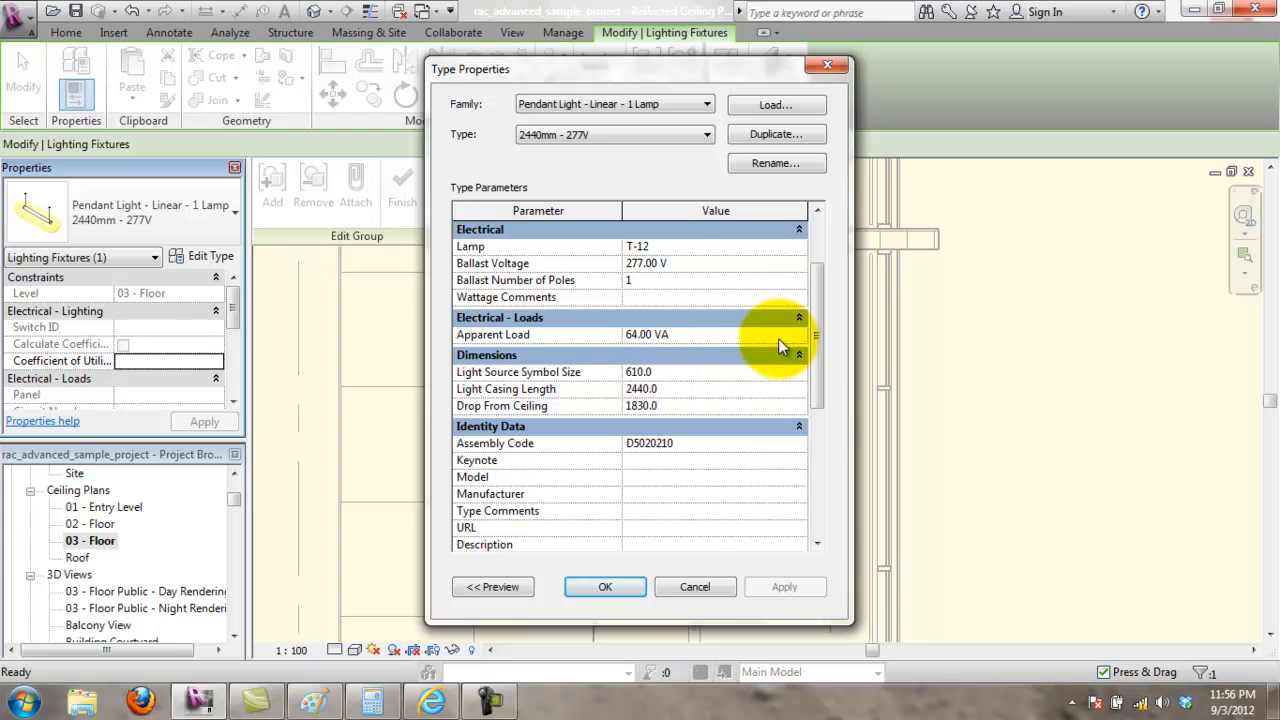
left_click_drag(820, 319, 826, 295)
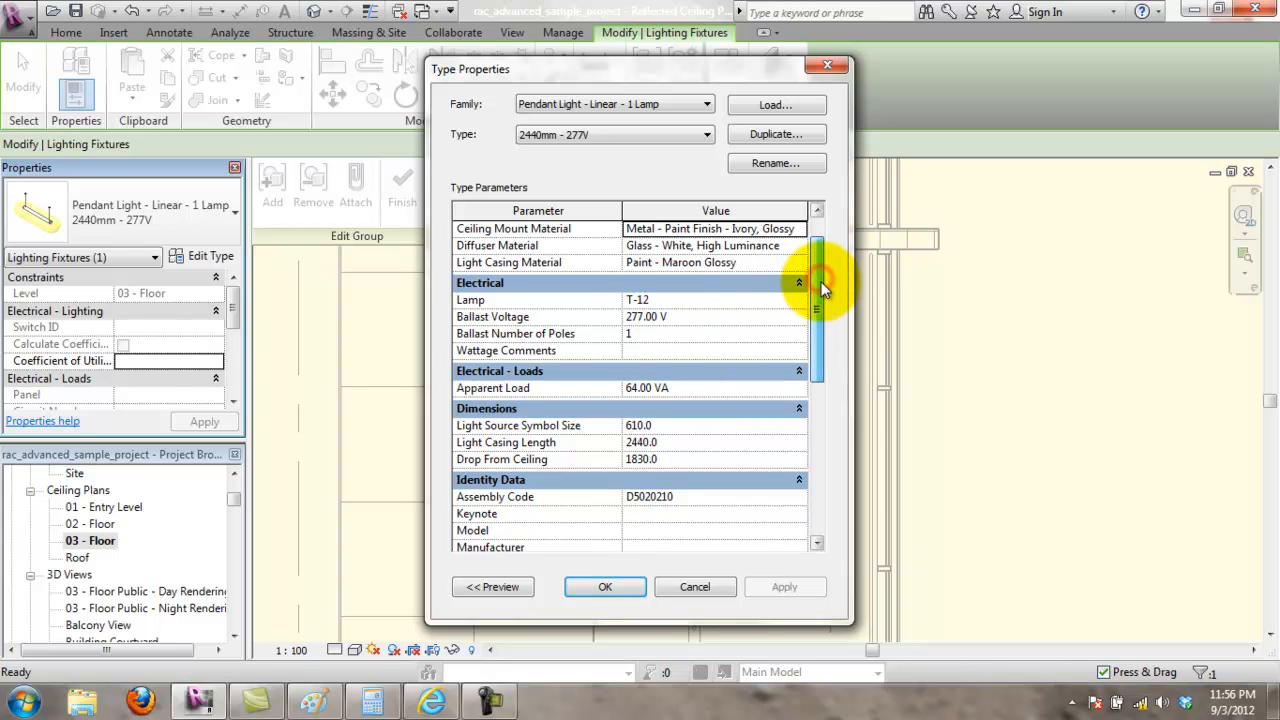
left_click_drag(821, 281, 837, 486)
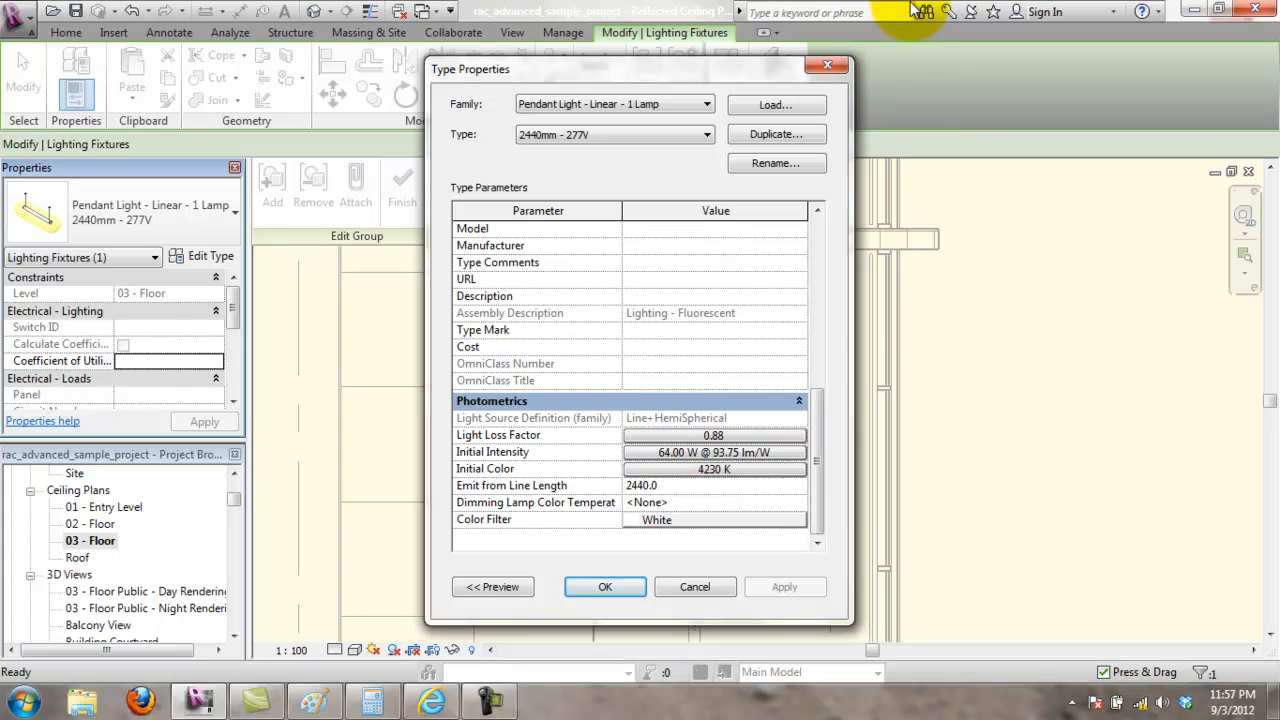
left_click(668, 452)
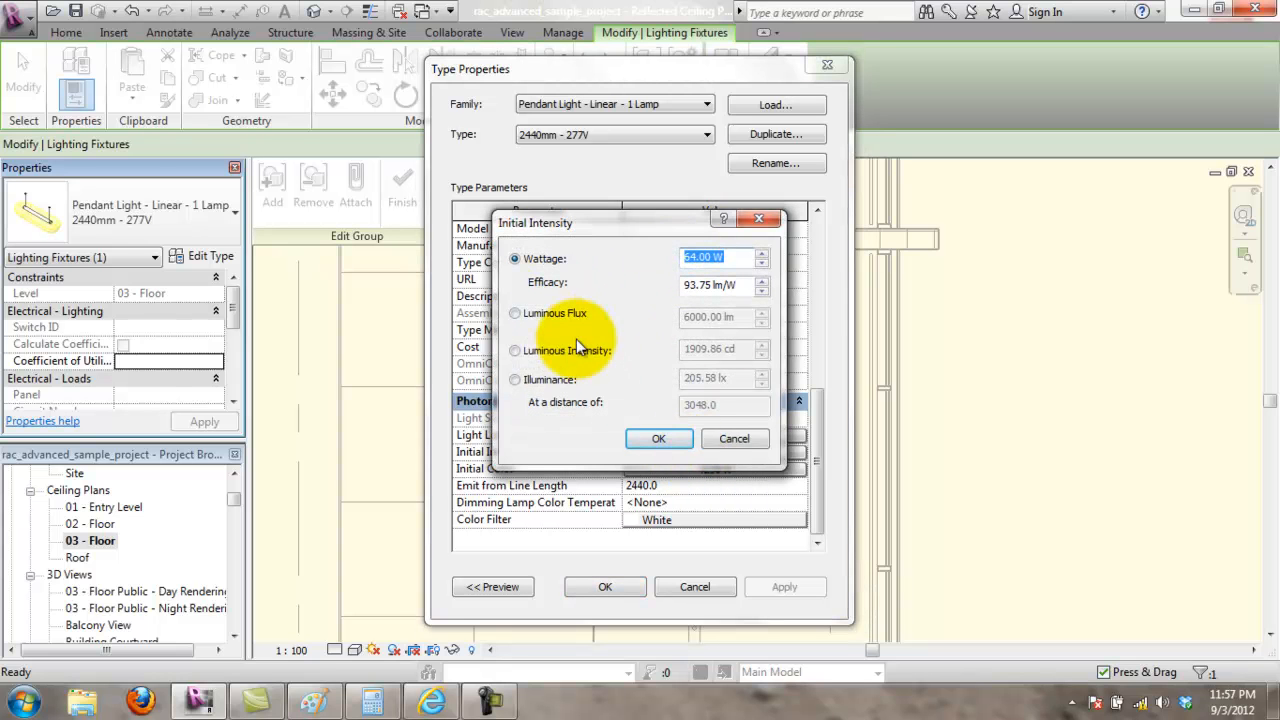
left_click(735, 443)
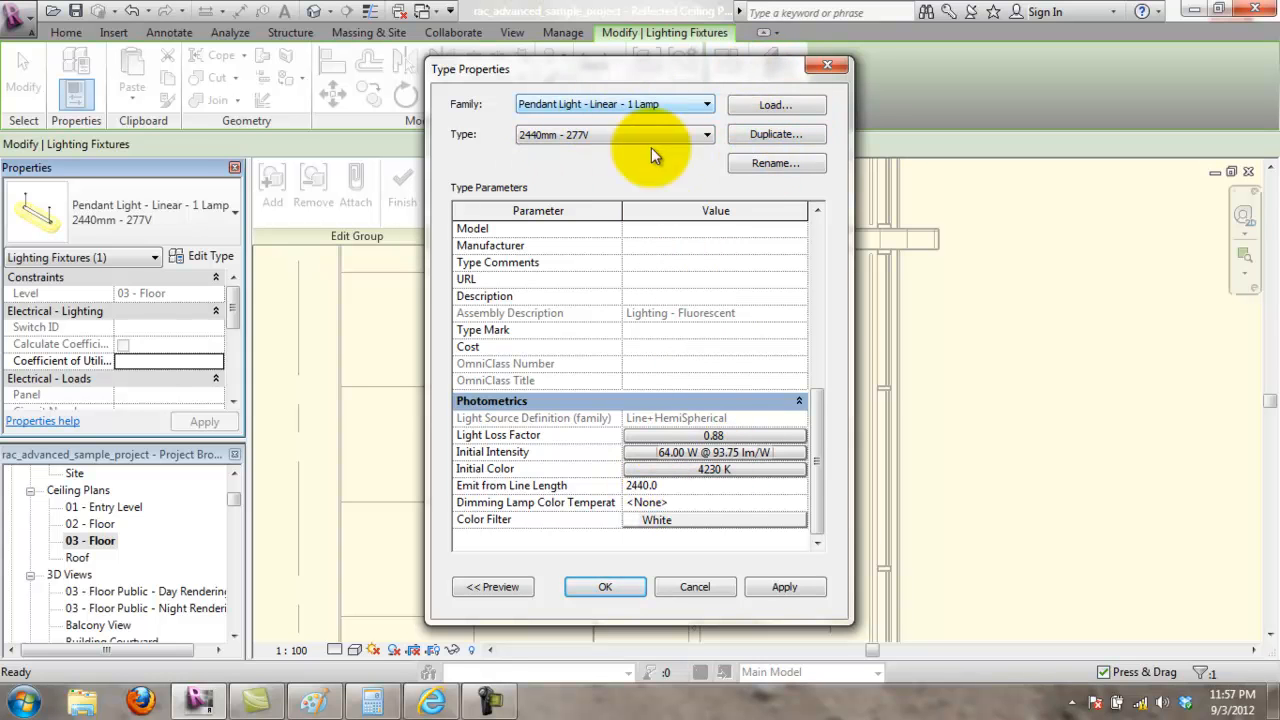
left_click(697, 587)
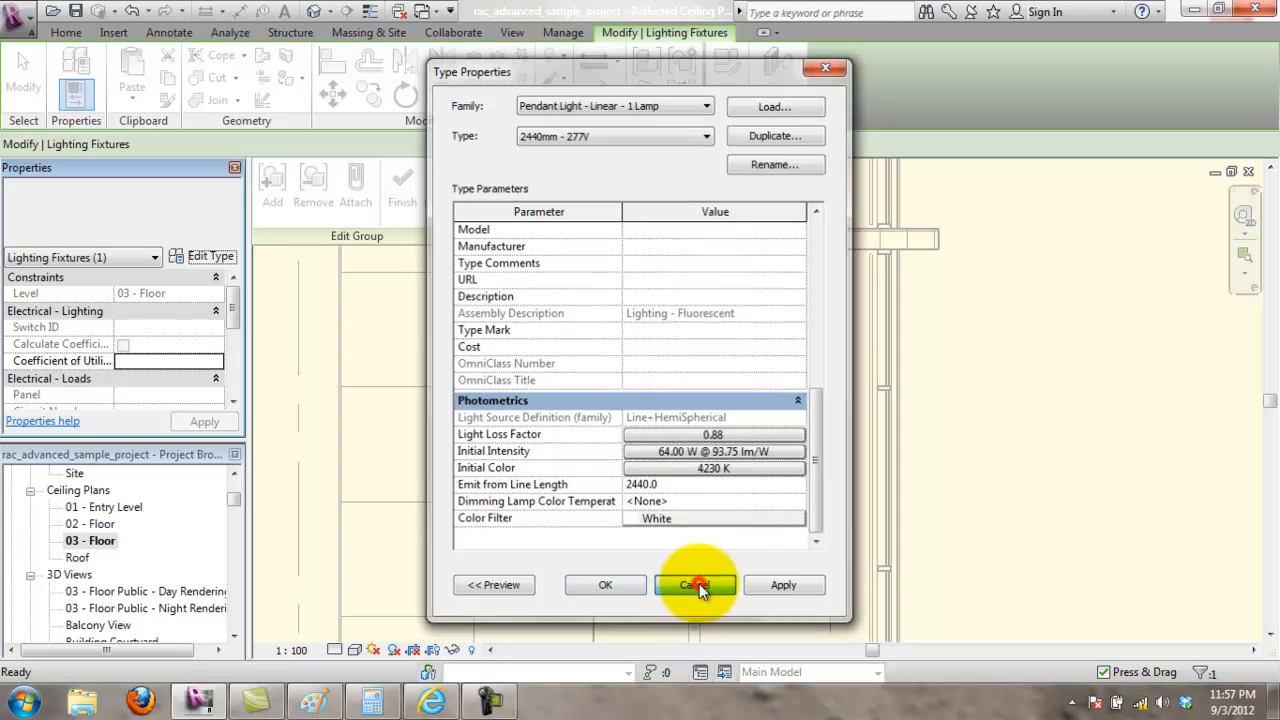
left_click(1080, 420)
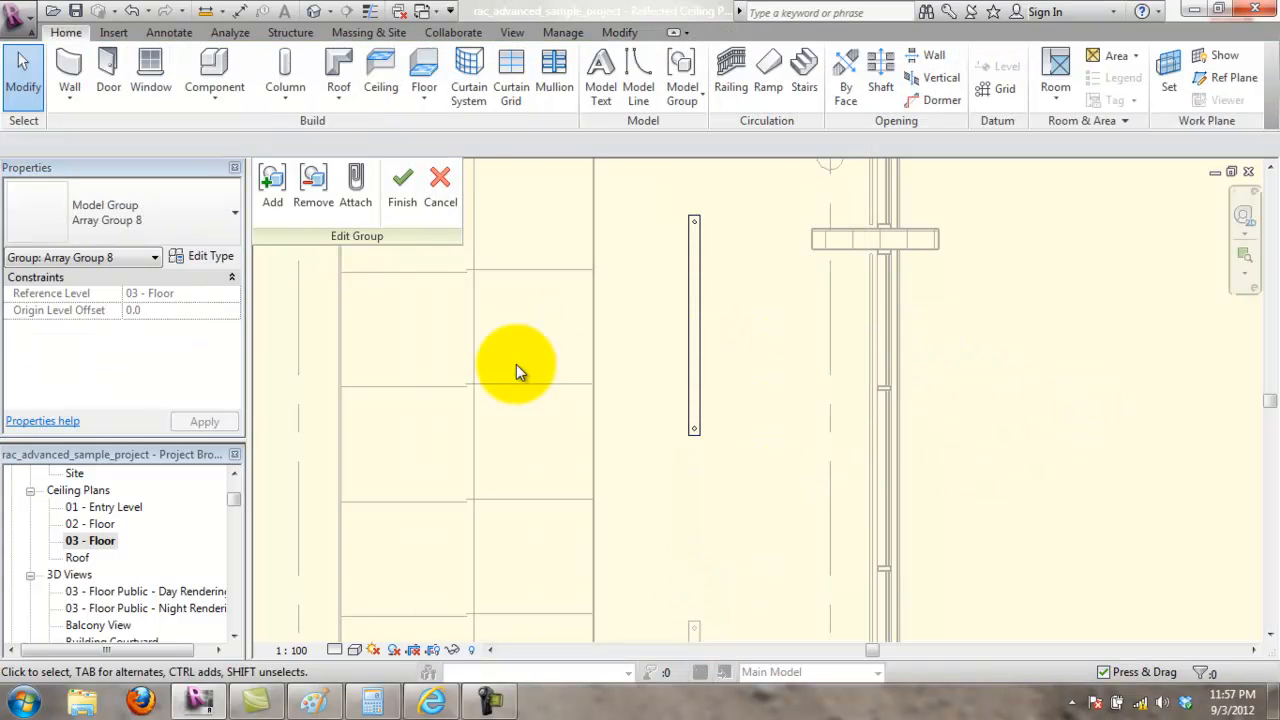
Step: Return to the 03 - Floor Public - Day Rendering view, finish editing the pendant light group, and clear the selection
double_click(190, 592)
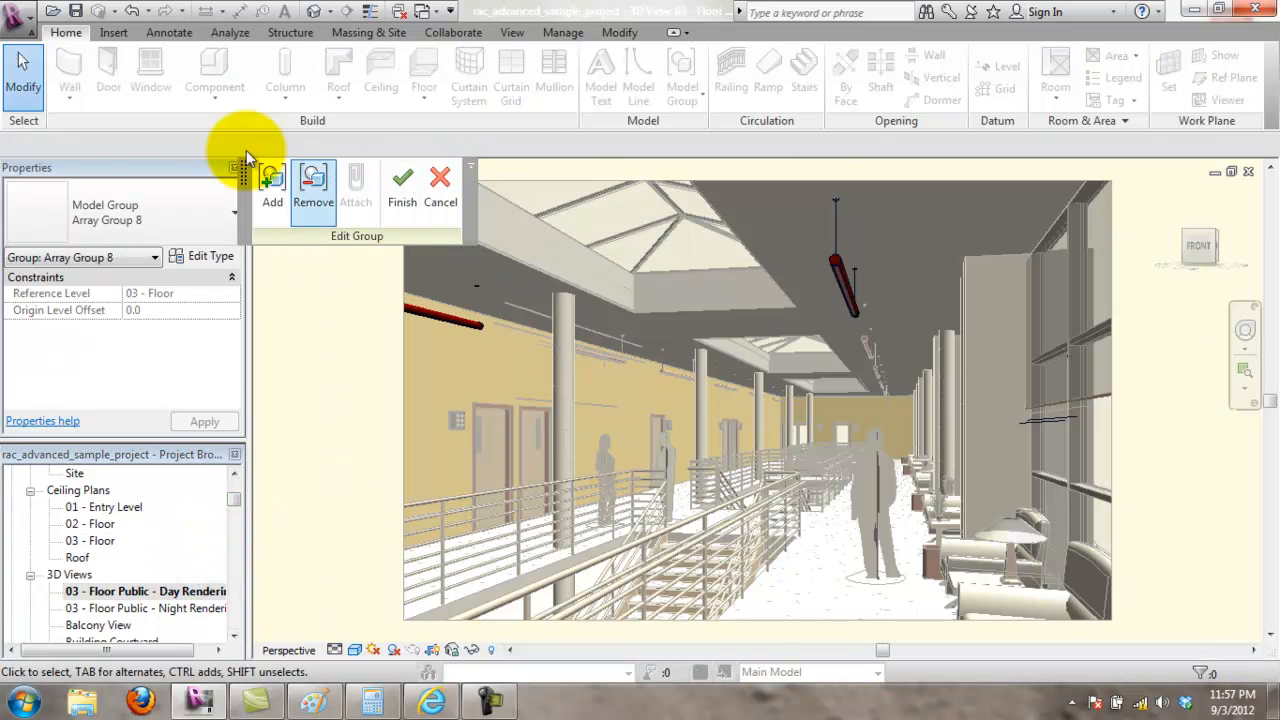
left_click(411, 188)
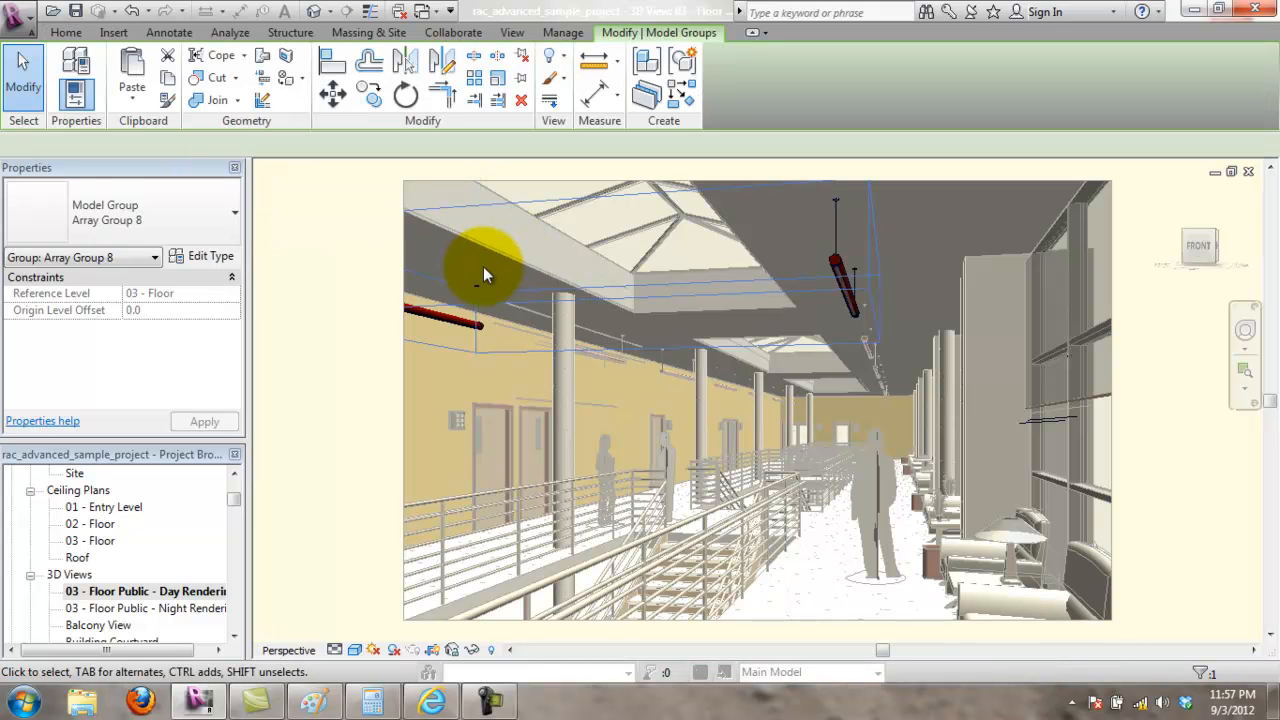
left_click(362, 211)
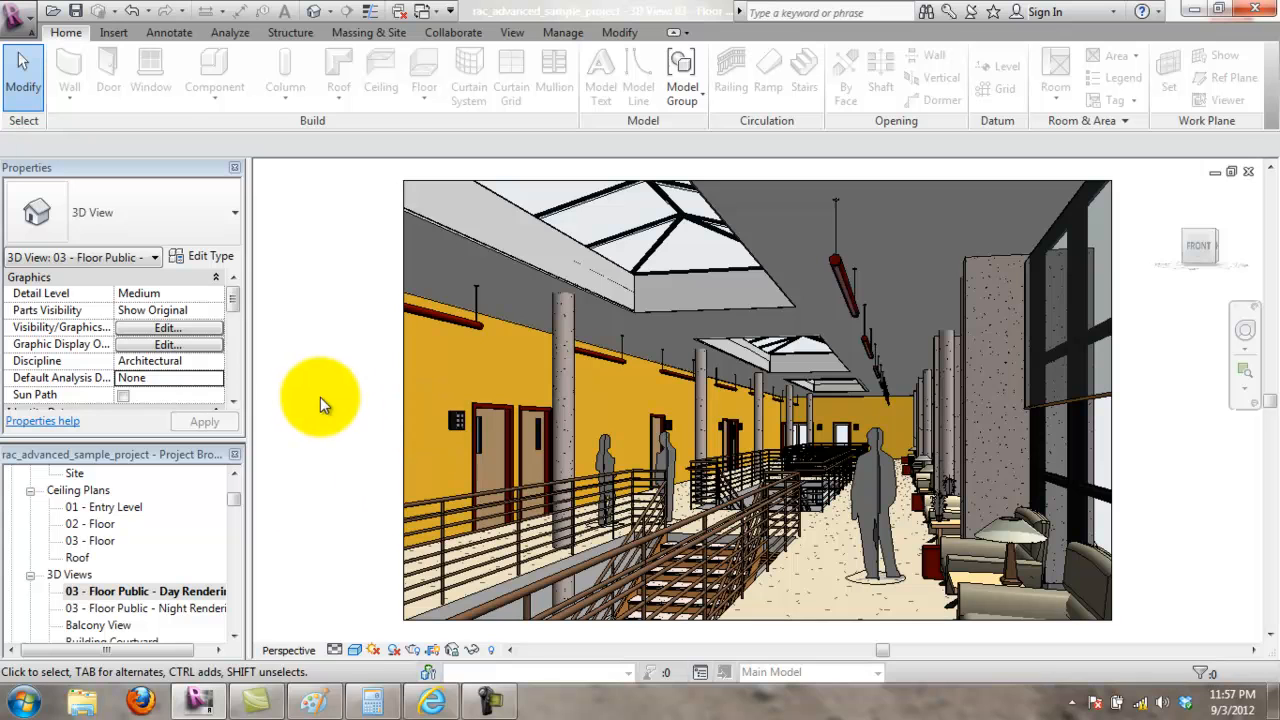
Step: In the day rendering view's render settings, set the quality to Medium and the lighting scheme to Interior: Artificial only
left_click(414, 649)
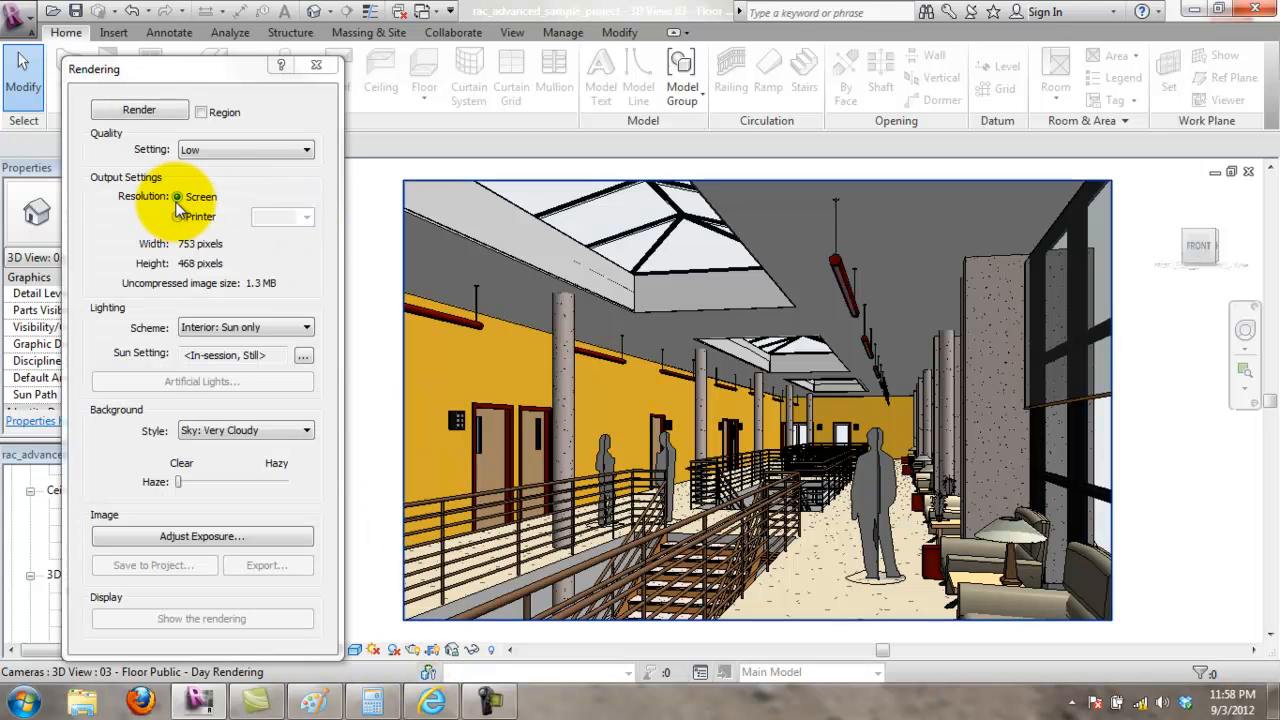
left_click(200, 150)
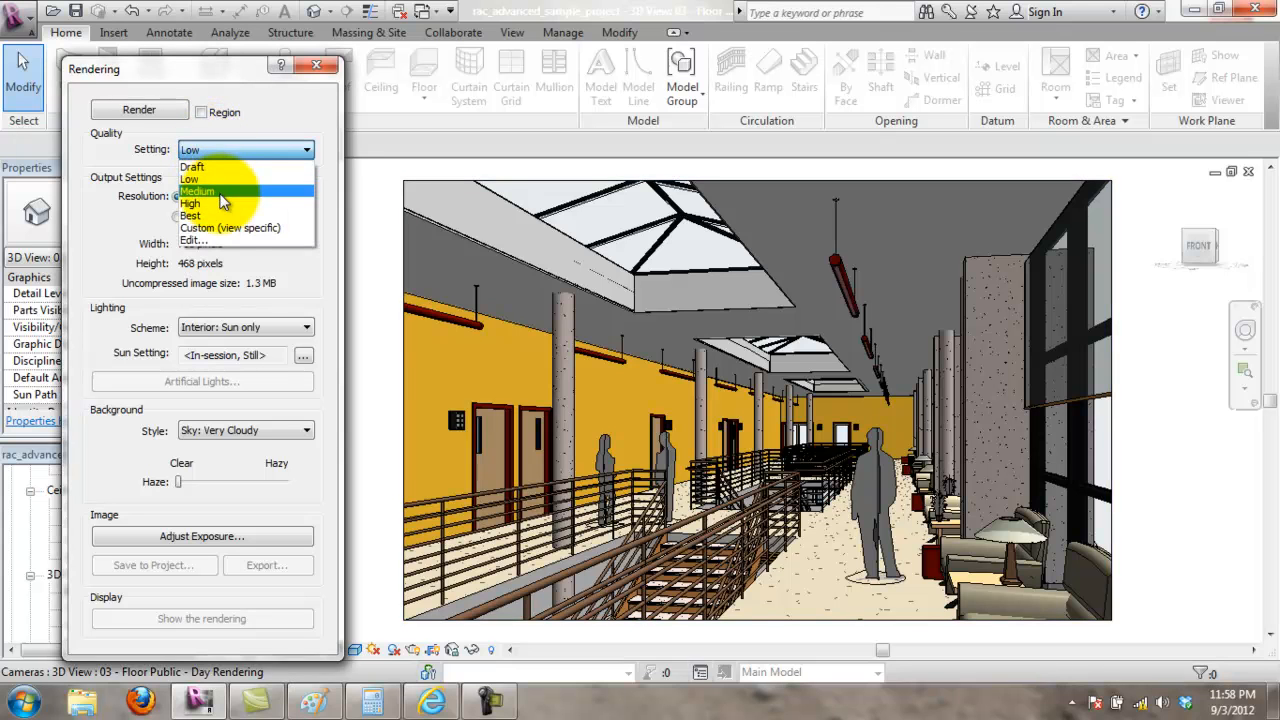
left_click(221, 194)
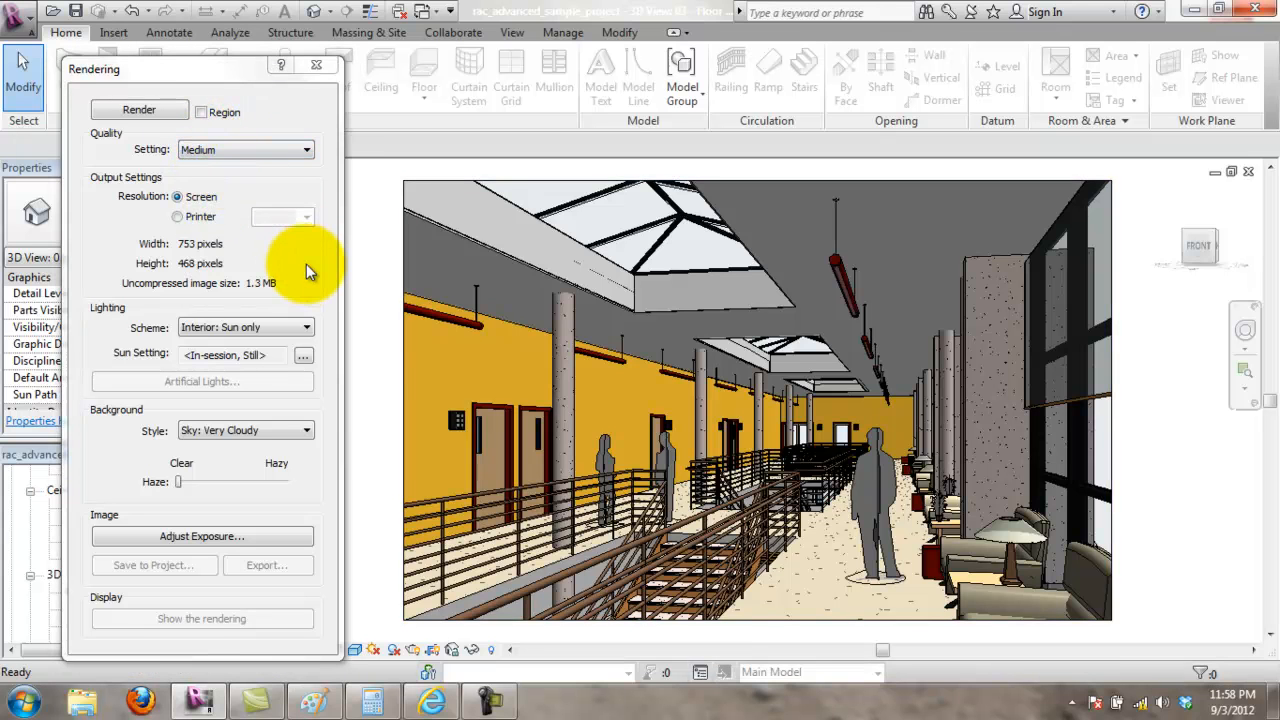
left_click(269, 329)
left_click(269, 329)
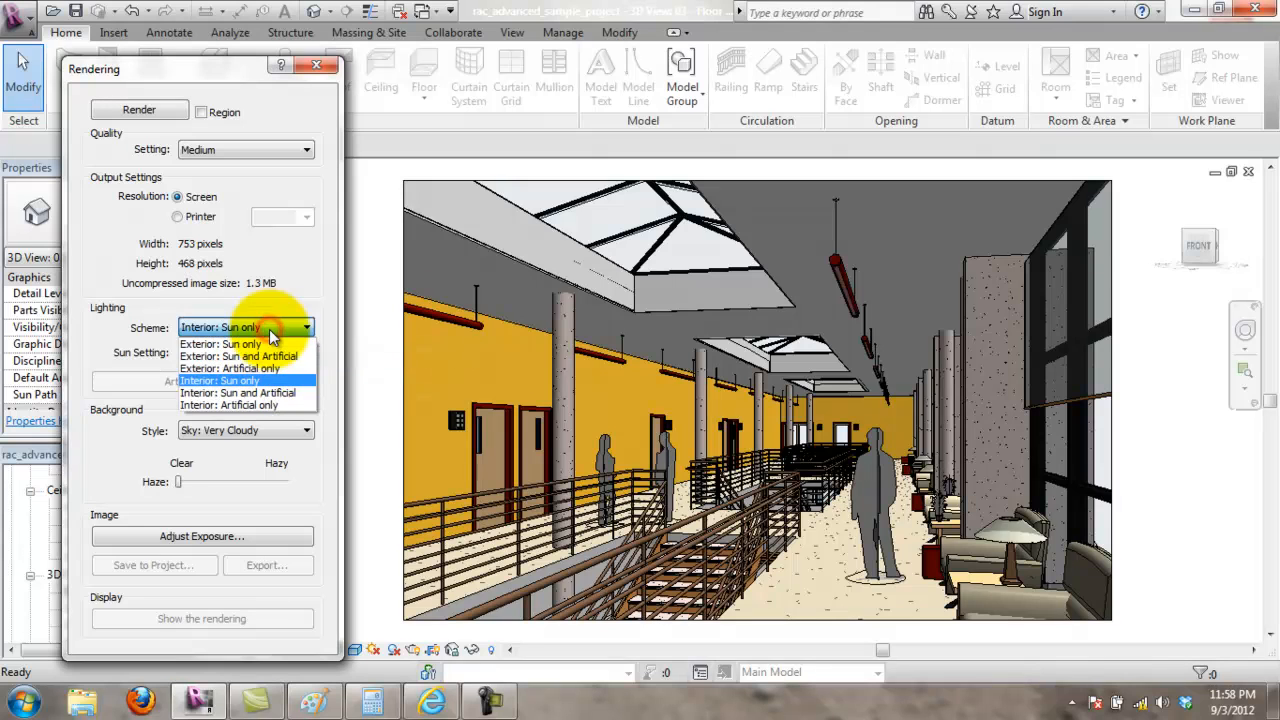
left_click(230, 405)
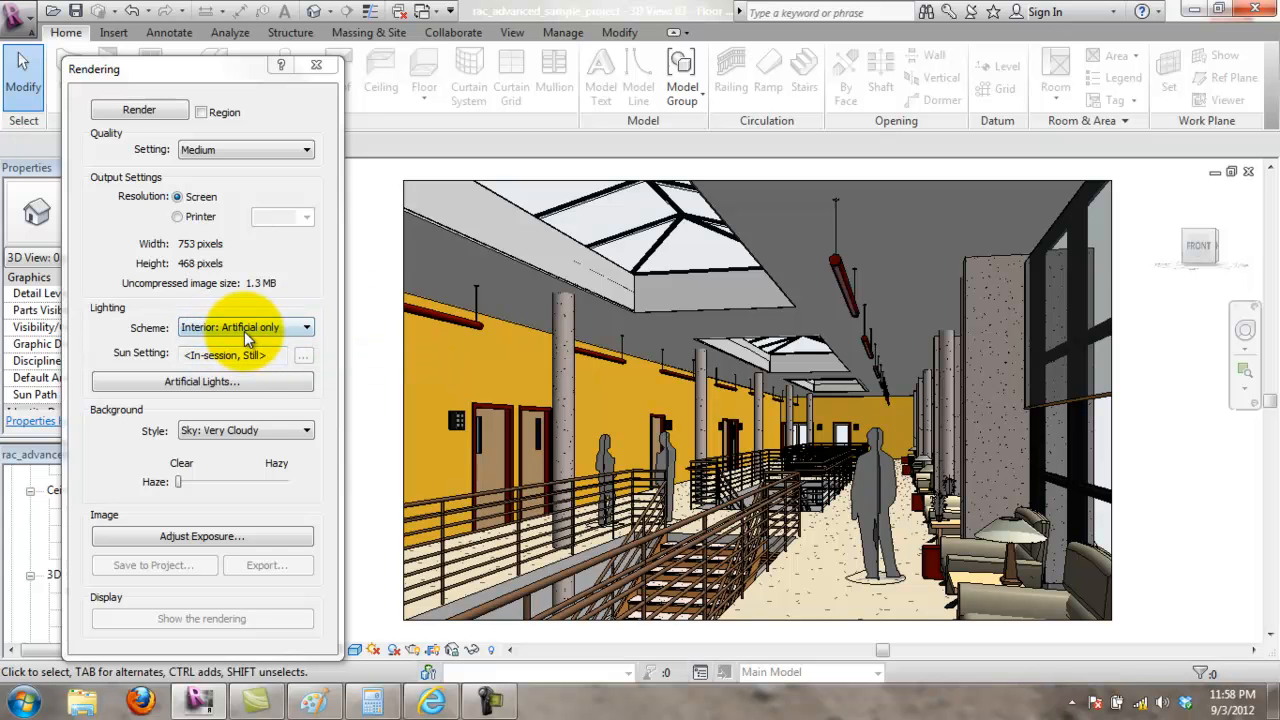
Step: Examine the view's artificial lights list, highlighting individual pendant fixtures and then the whole Pendant Lights group
left_click(236, 381)
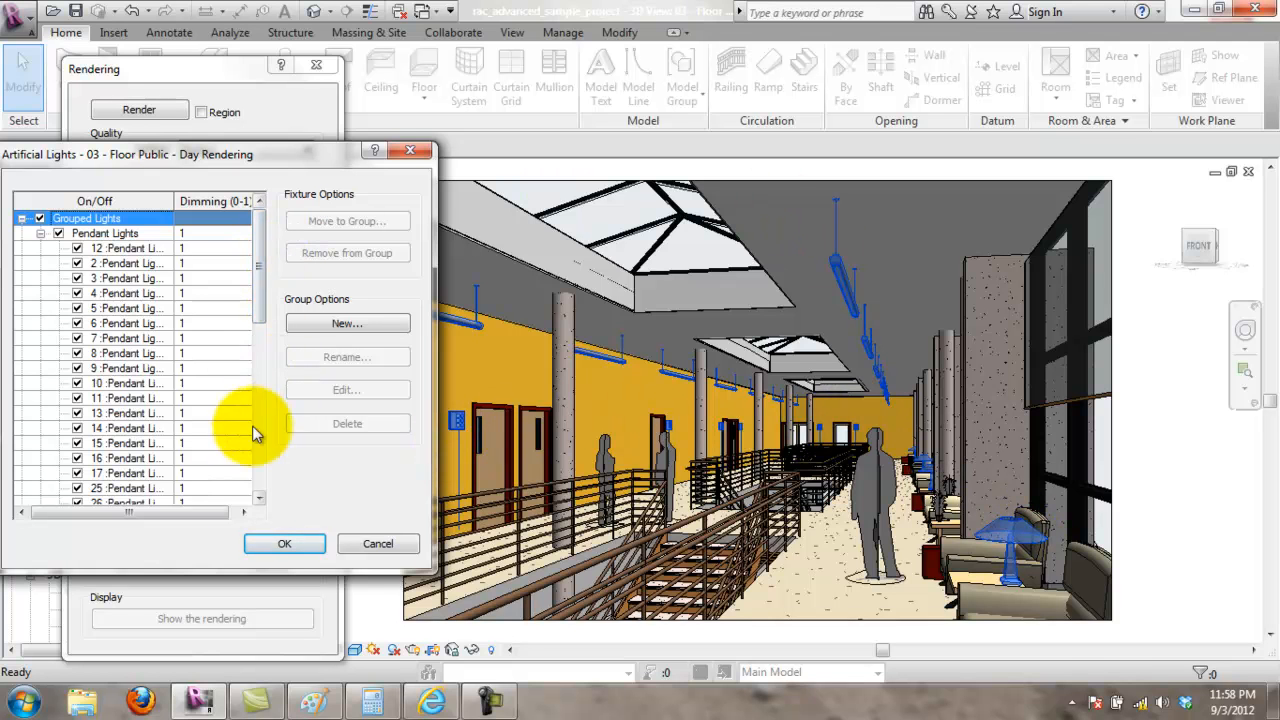
left_click_drag(269, 287, 286, 243)
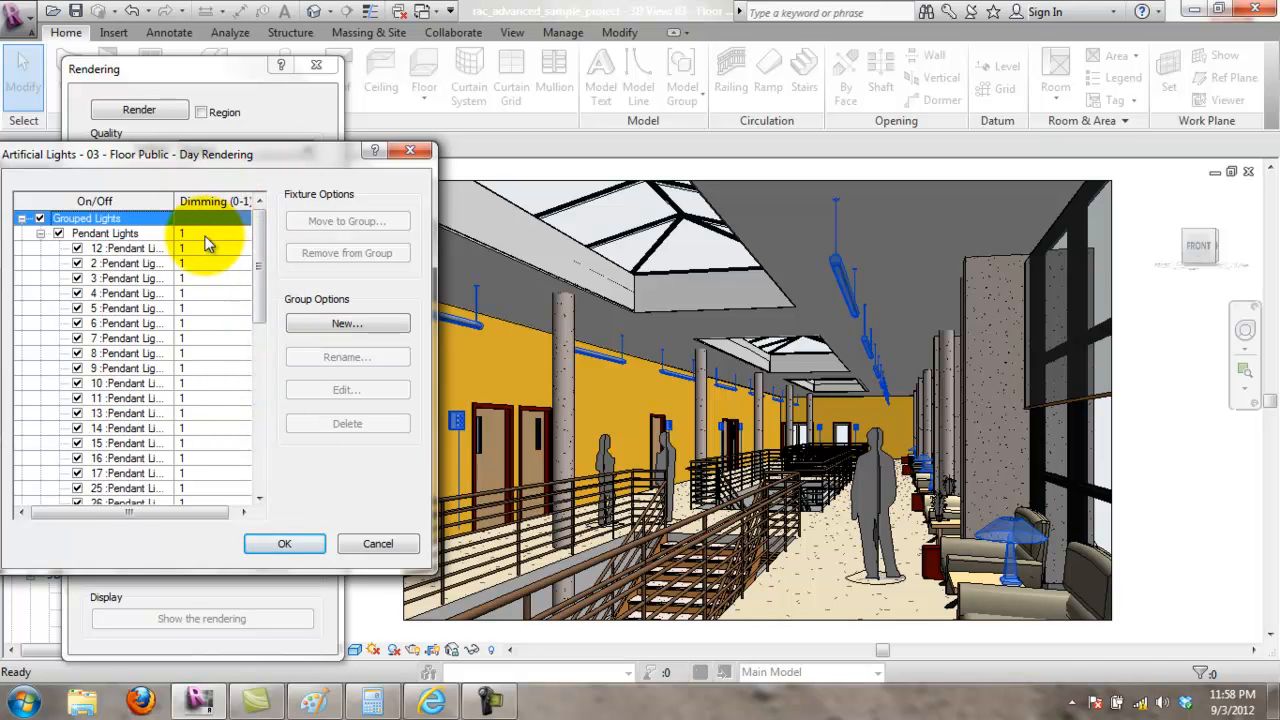
left_click(130, 233)
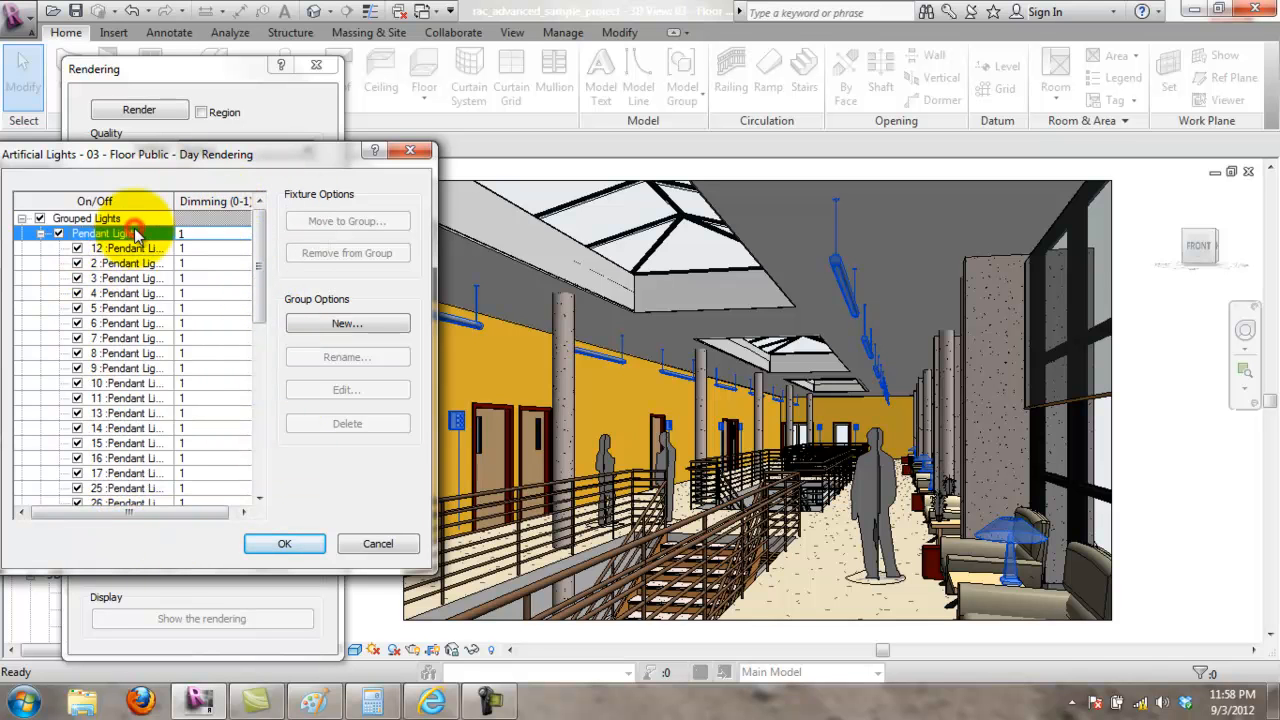
left_click(125, 263)
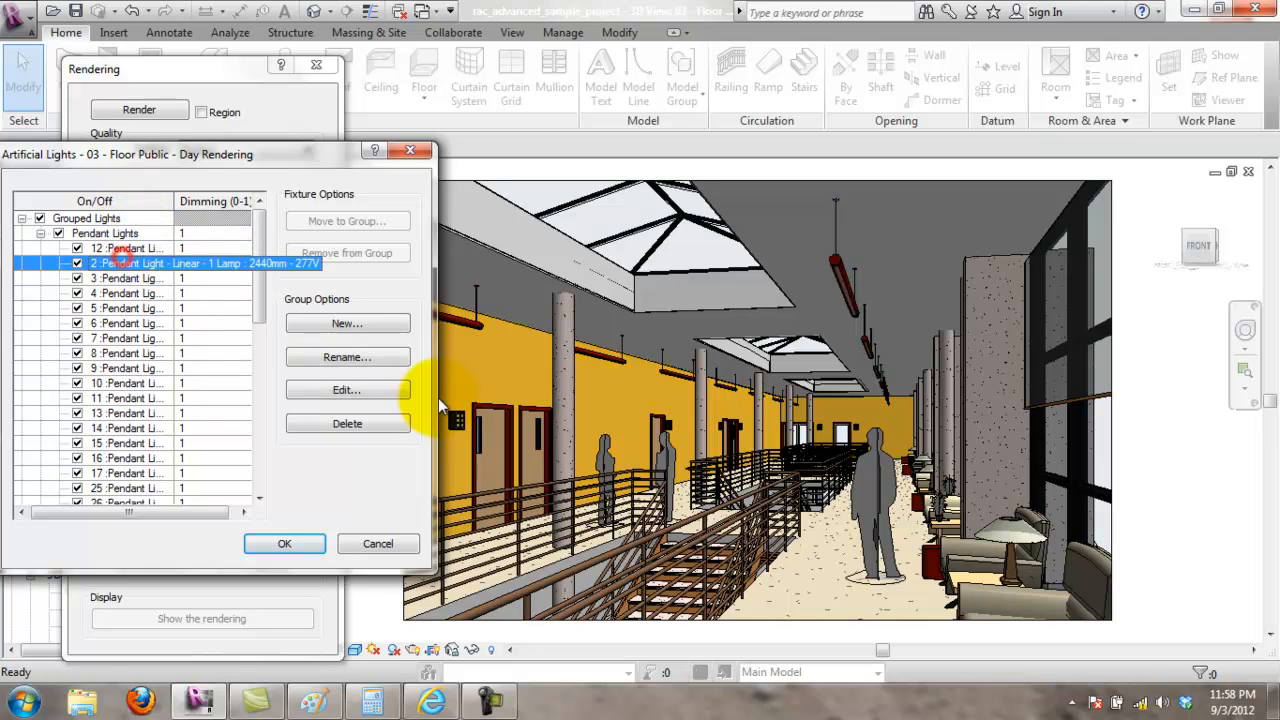
left_click(125, 278)
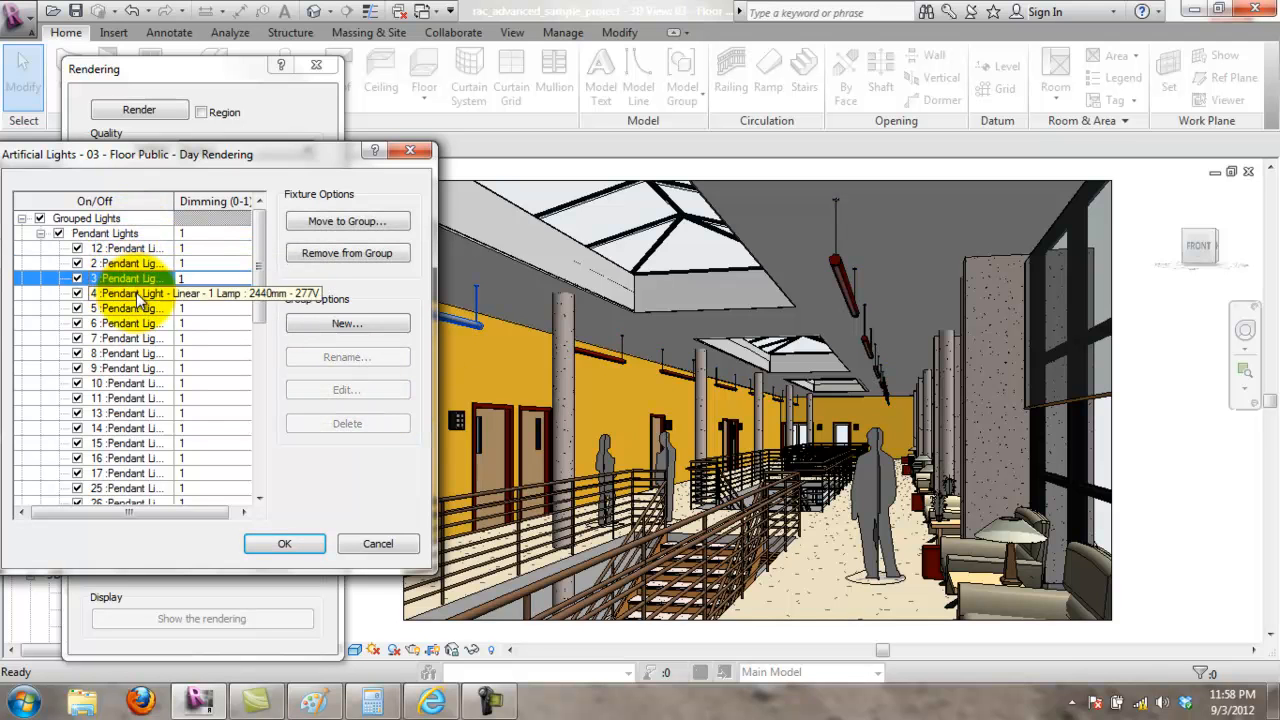
left_click(78, 234)
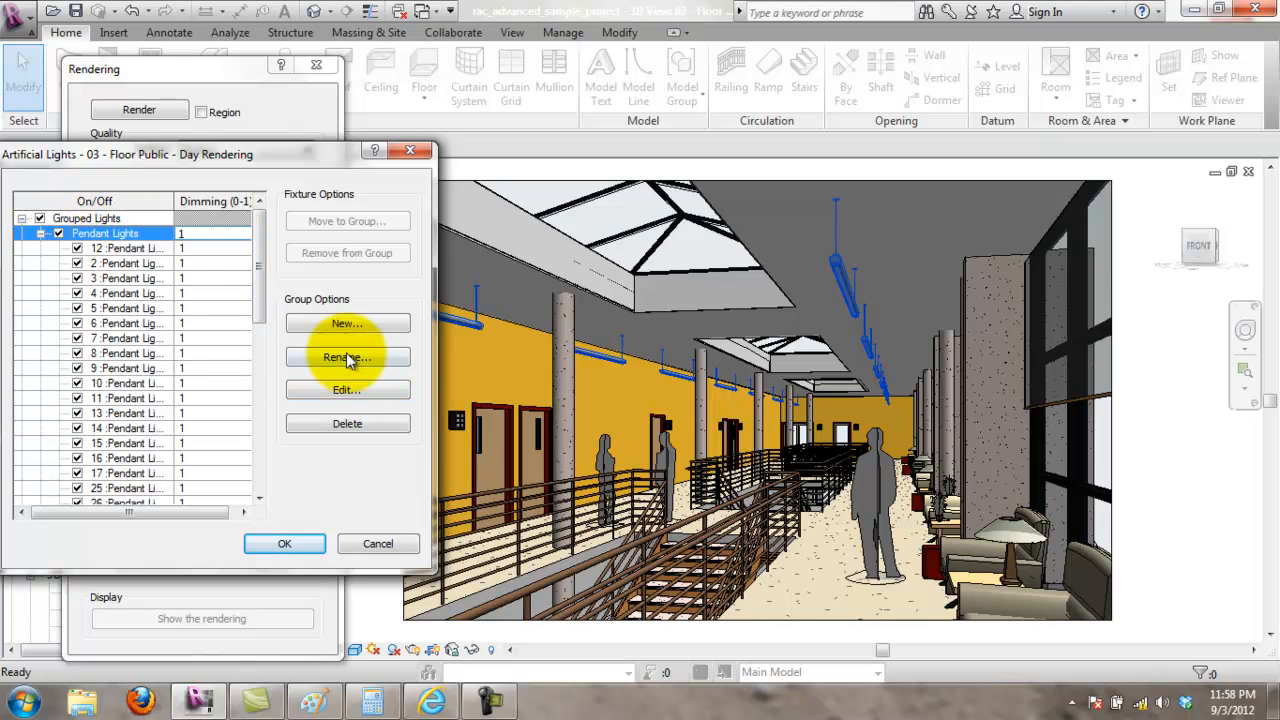
Step: Open the Pendant Lights light group for editing, look through the view properties, and leave without changing the group
left_click(347, 390)
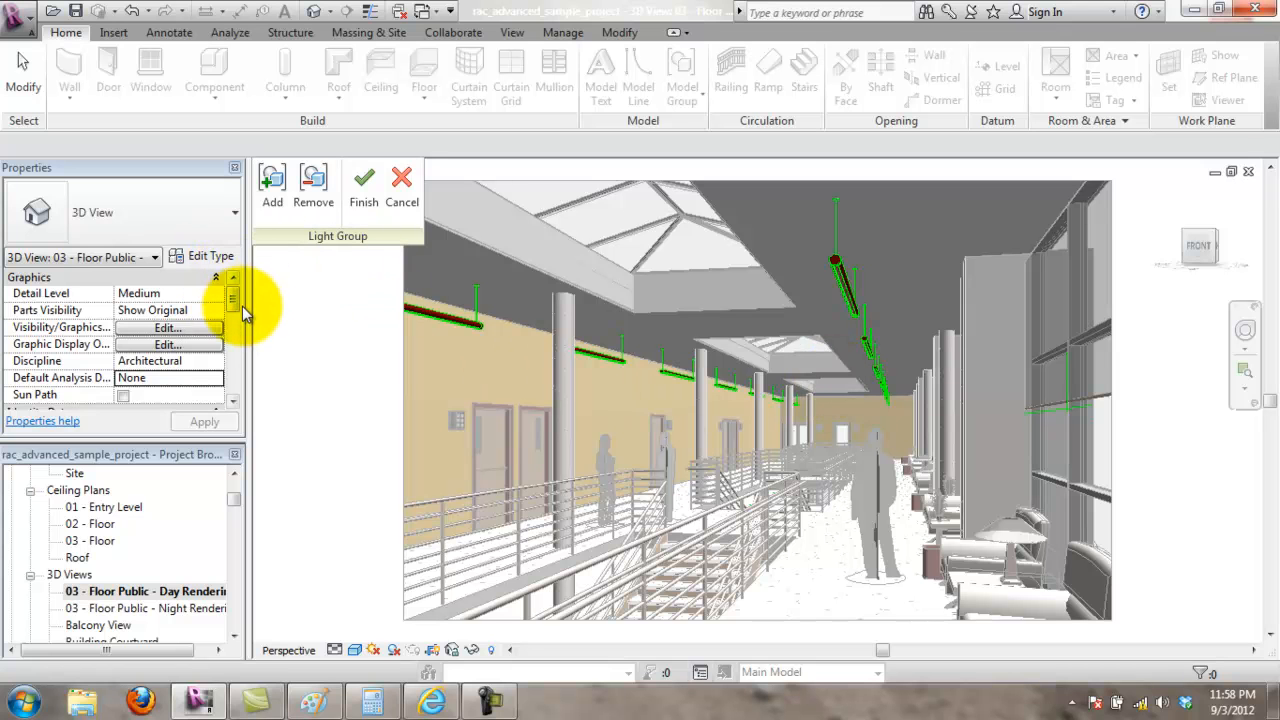
left_click_drag(230, 297, 245, 398)
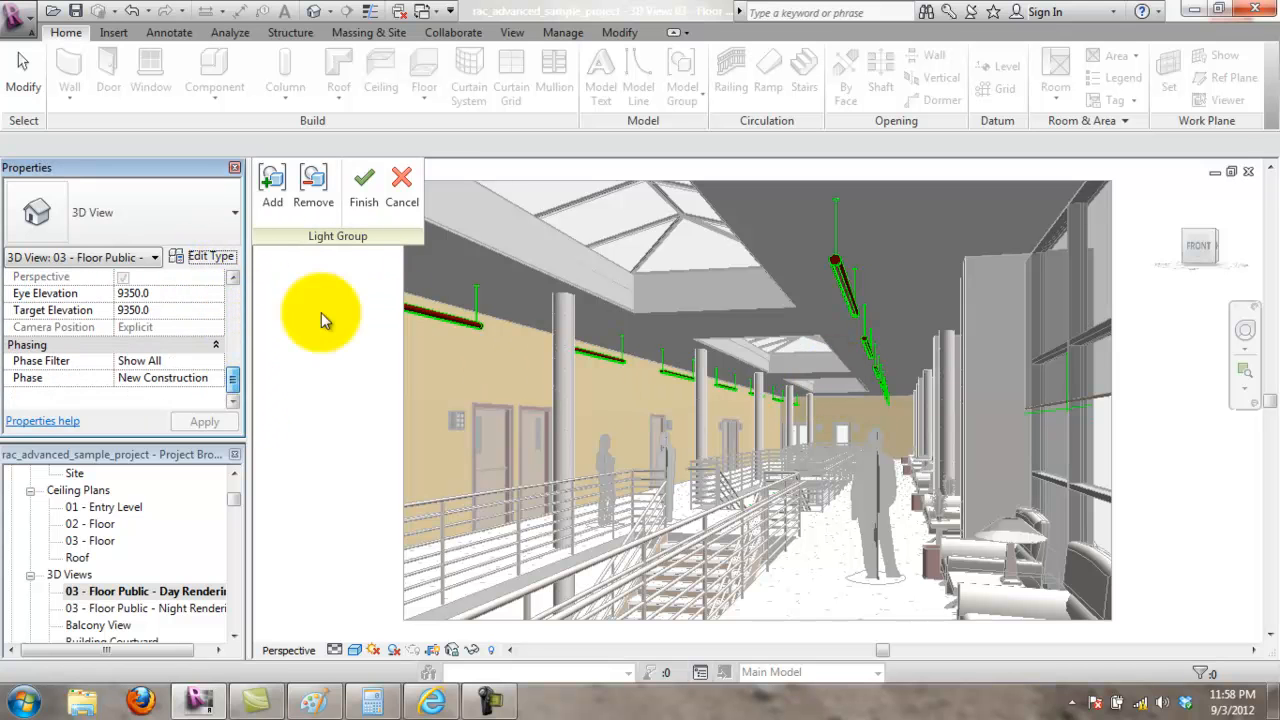
left_click(415, 189)
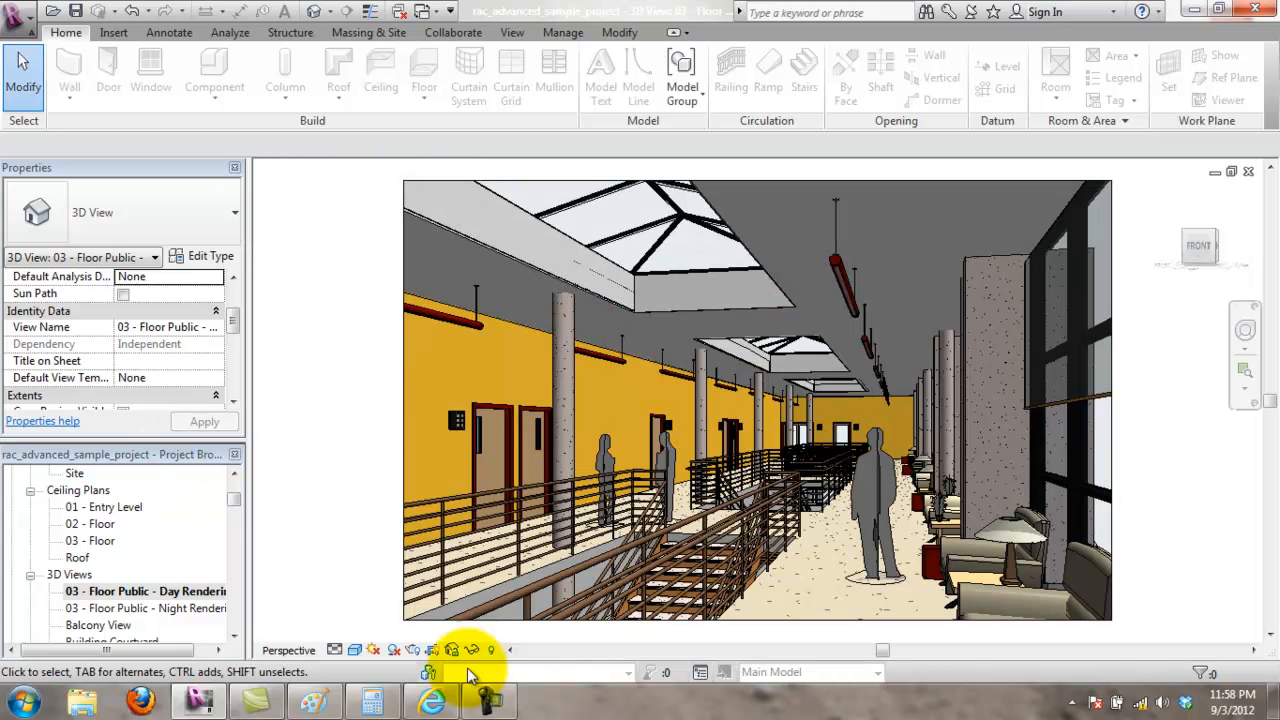
Step: Render the interior perspective with the current settings, uncover the image, and dismiss the progress report once it completes
left_click(414, 651)
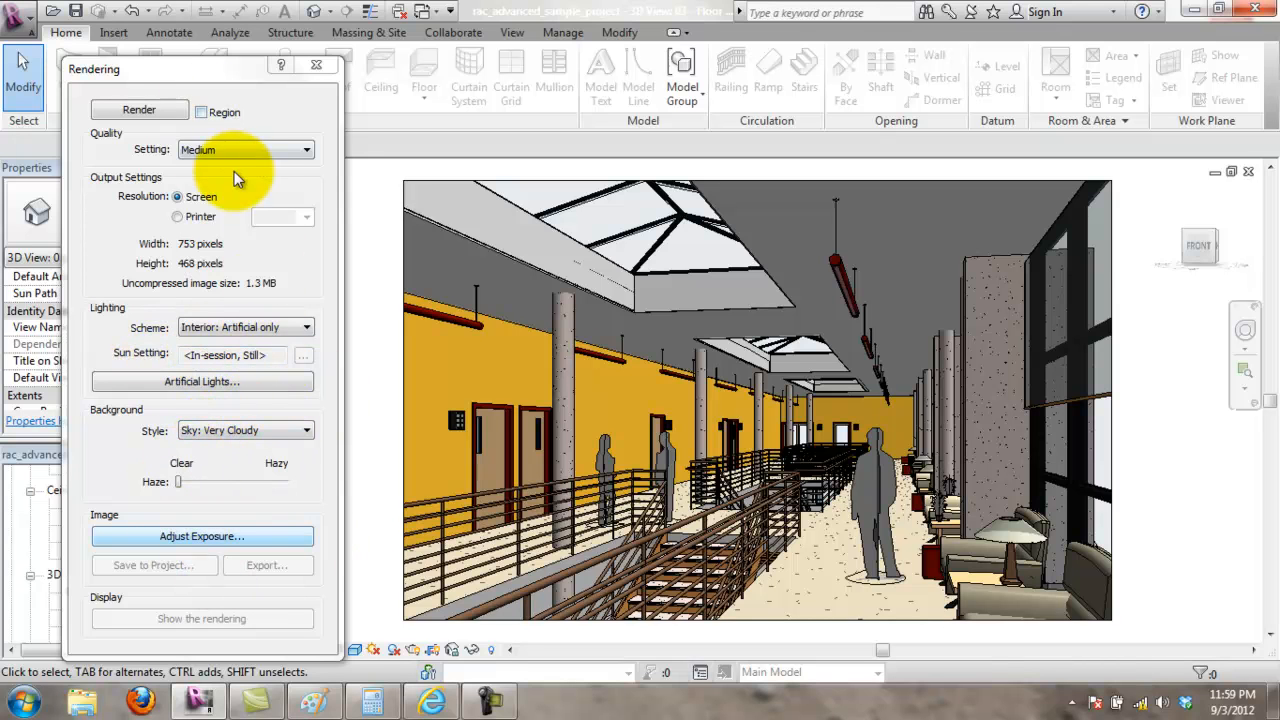
left_click(168, 114)
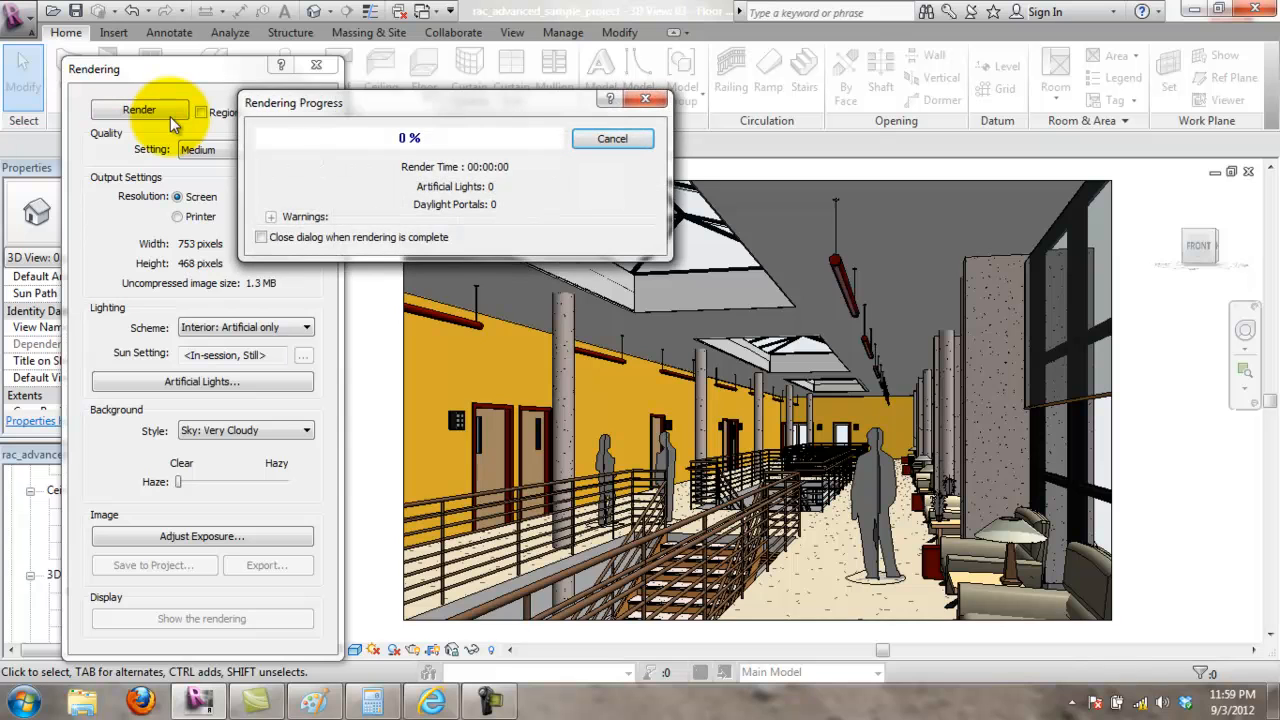
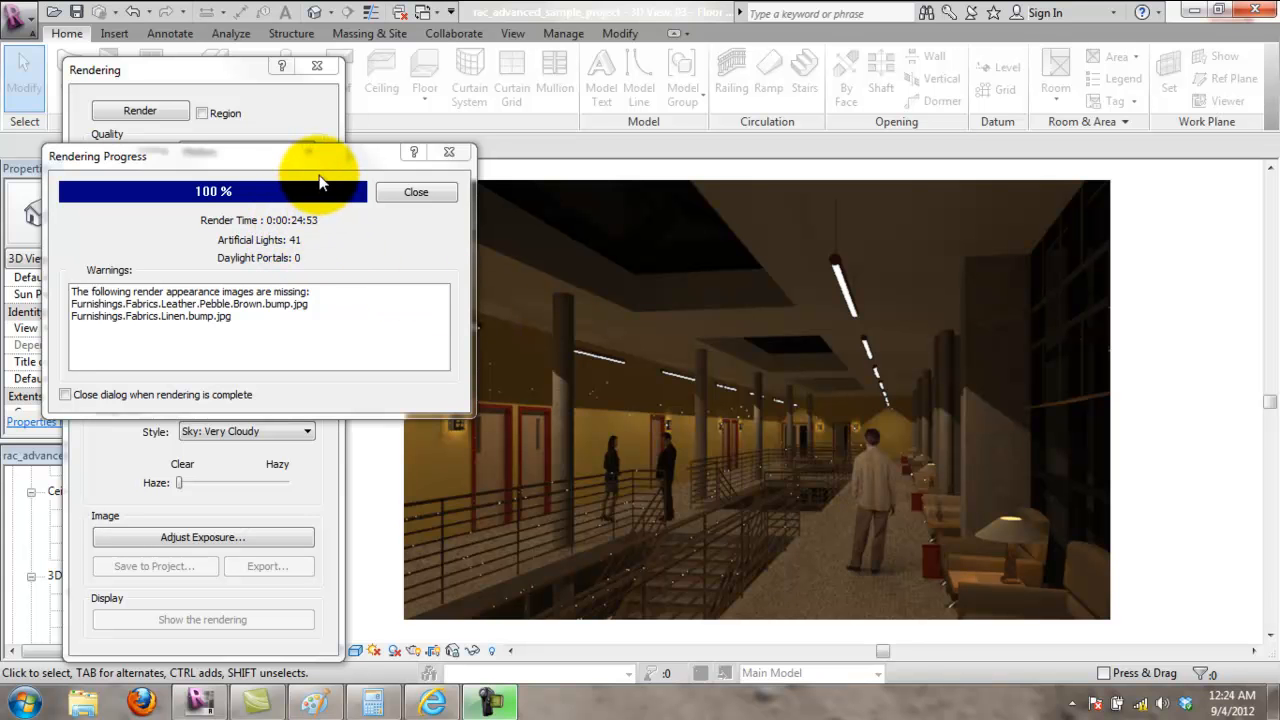
left_click_drag(447, 208, 503, 220)
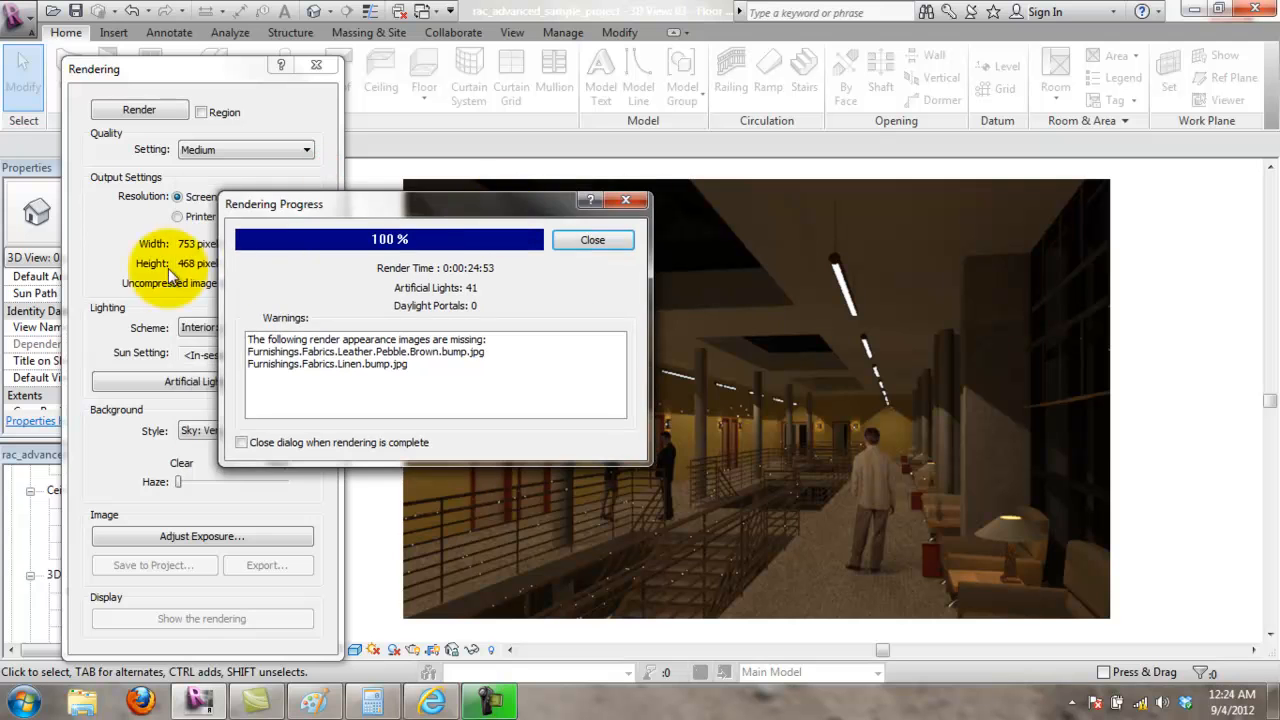
left_click_drag(333, 198, 406, 194)
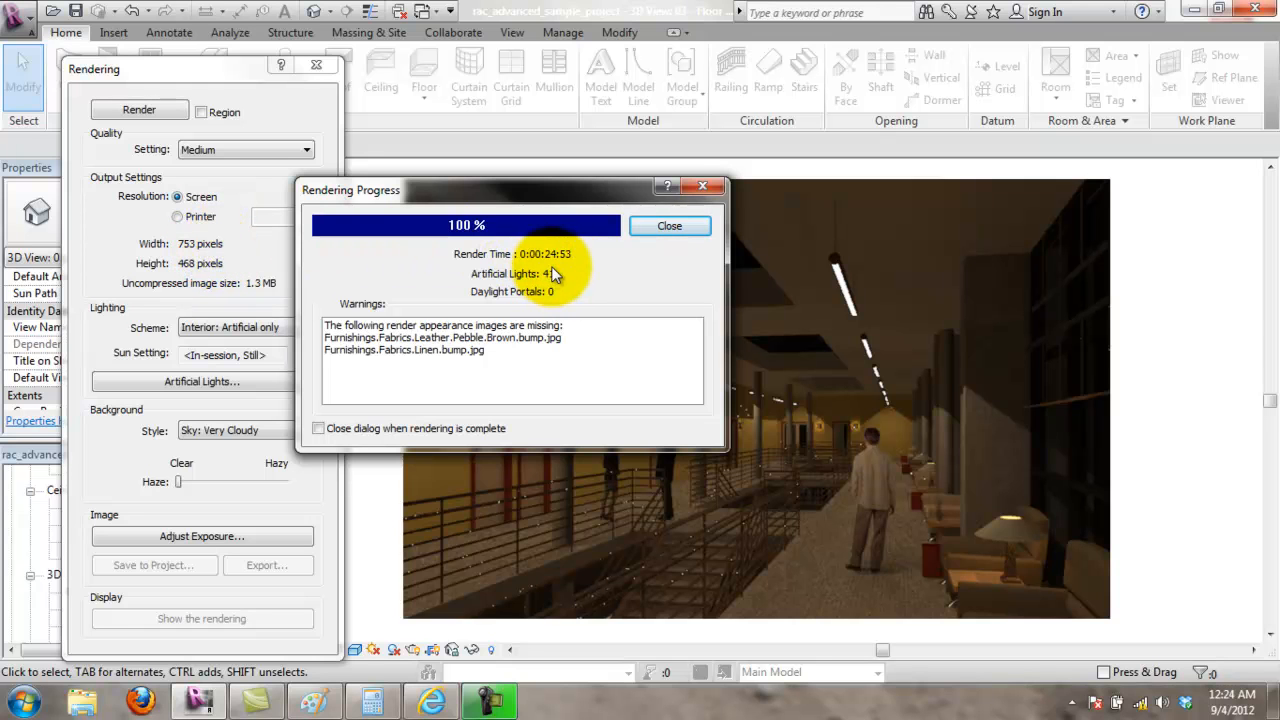
left_click_drag(552, 194, 297, 111)
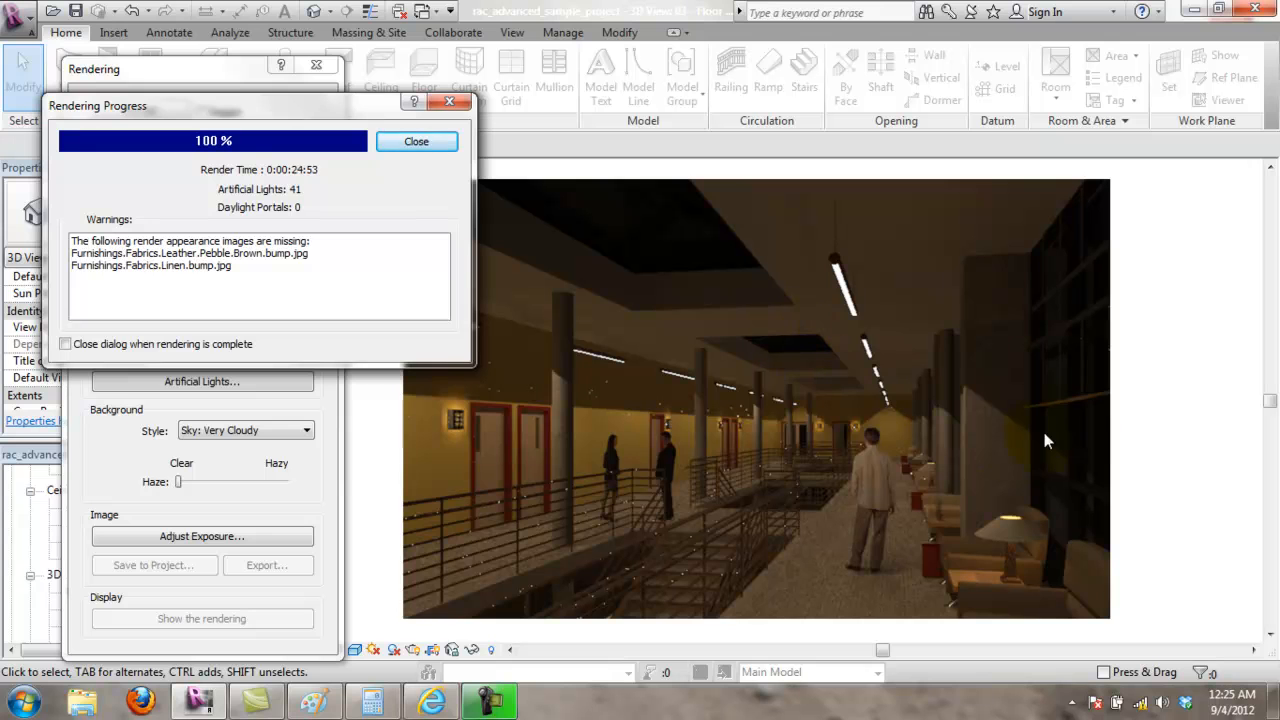
left_click(417, 141)
Step: Set the rendered image's exposure value to 6 and apply it, keeping the settings windows clear of the image
left_click_drag(231, 73, 209, 57)
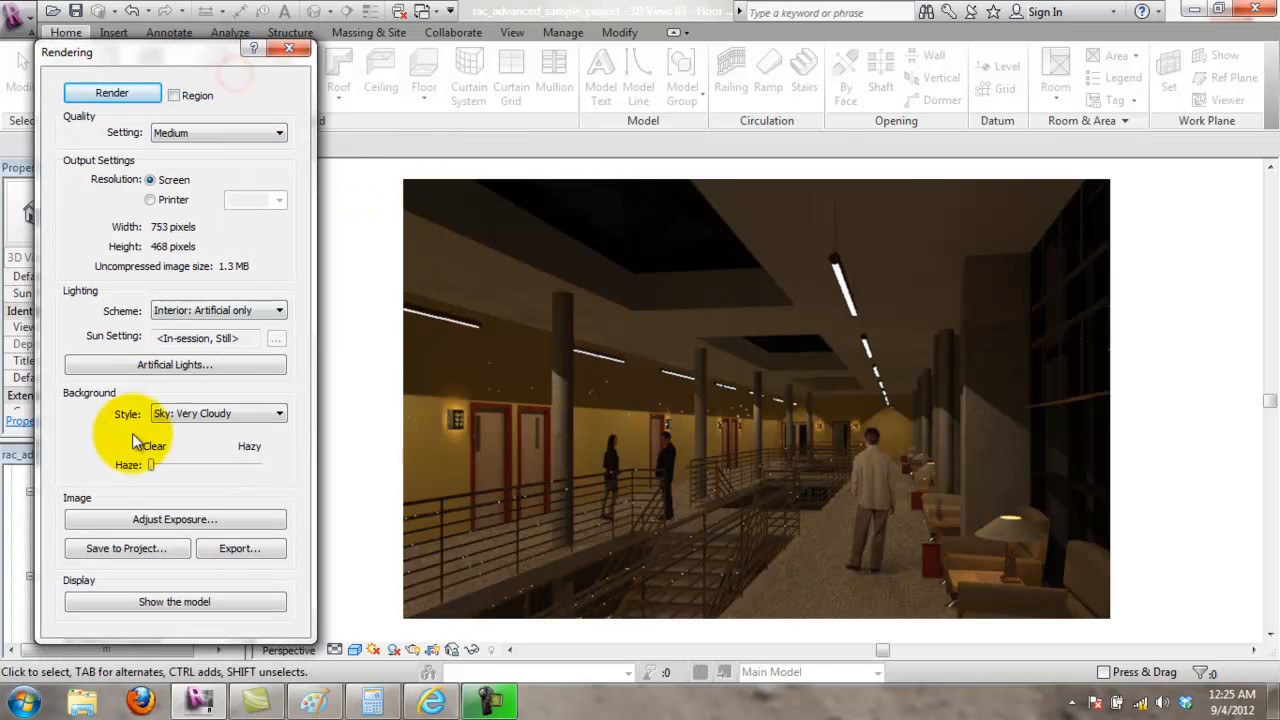
left_click(168, 519)
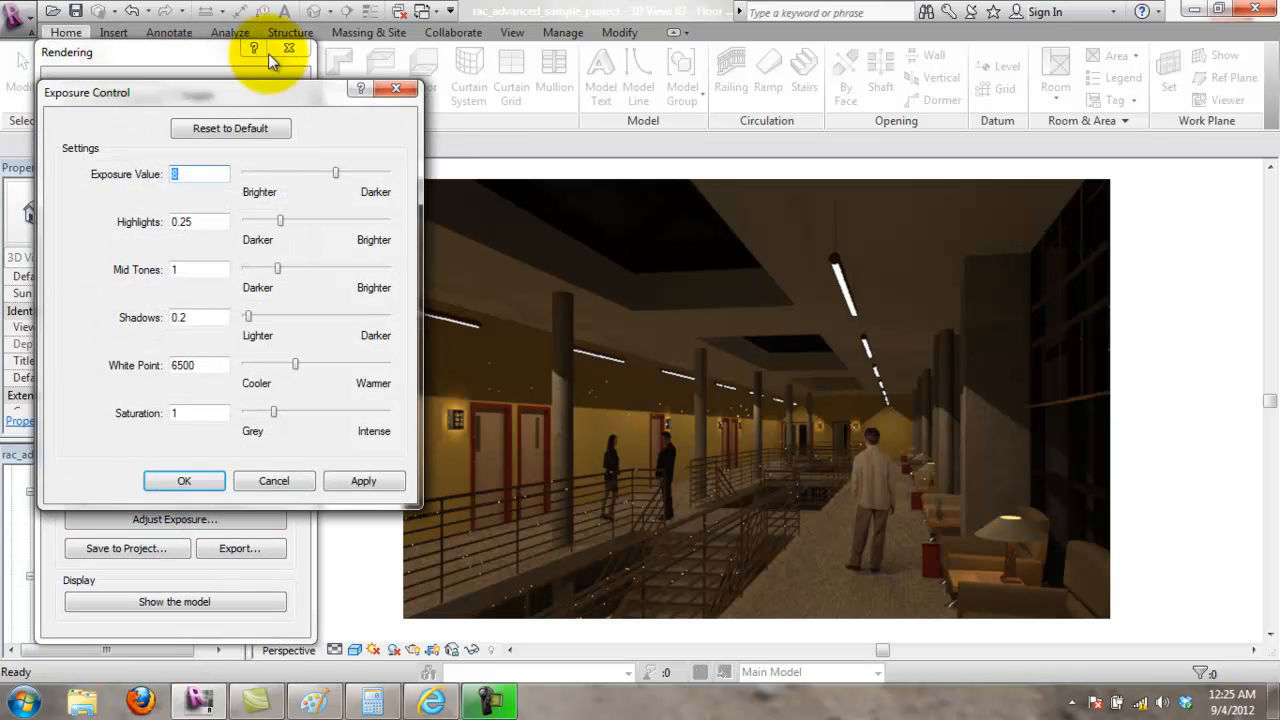
left_click_drag(251, 100, 239, 88)
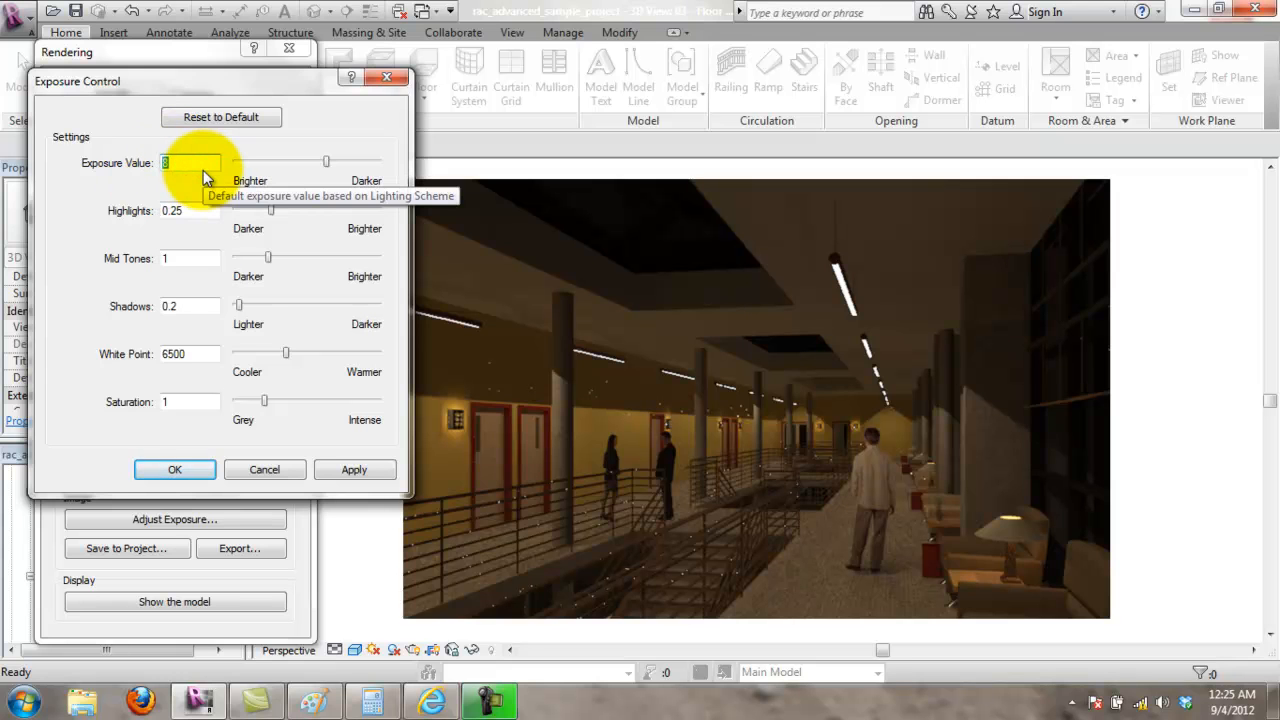
type("6")
left_click(357, 469)
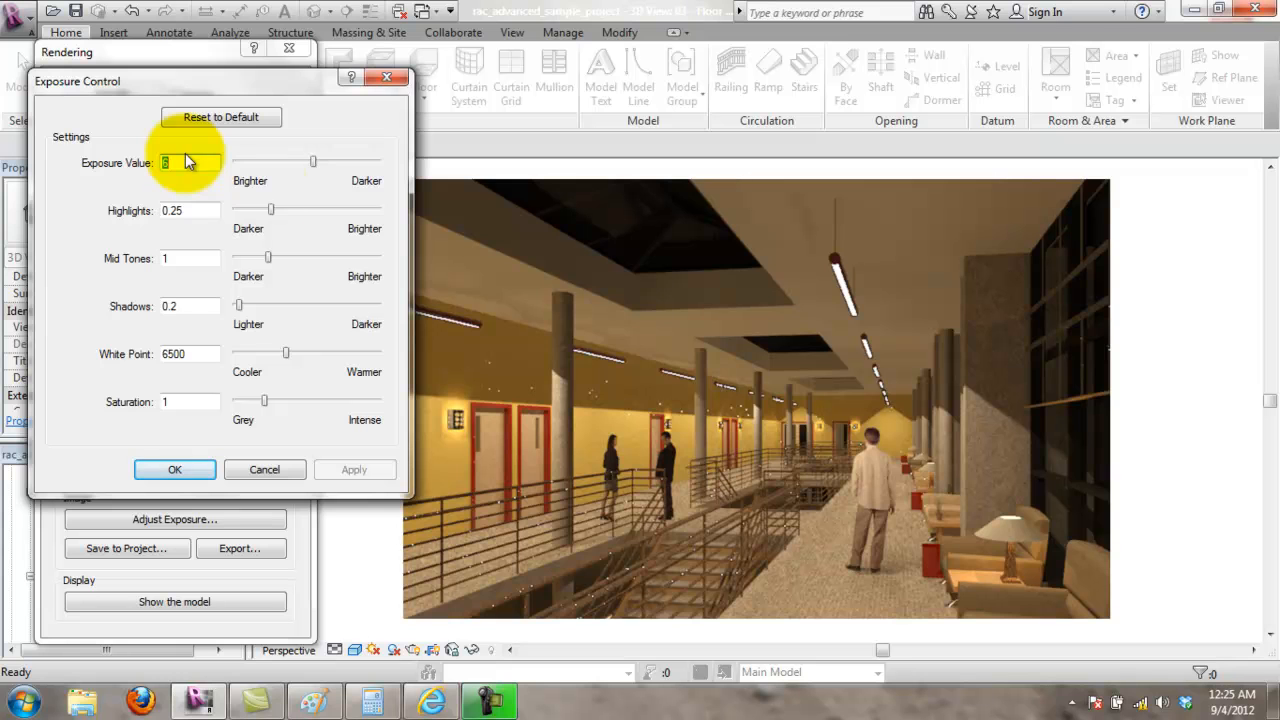
Step: Set the rendered image's exposure value to 7 and apply it
type("7")
left_click(217, 214)
left_click(355, 469)
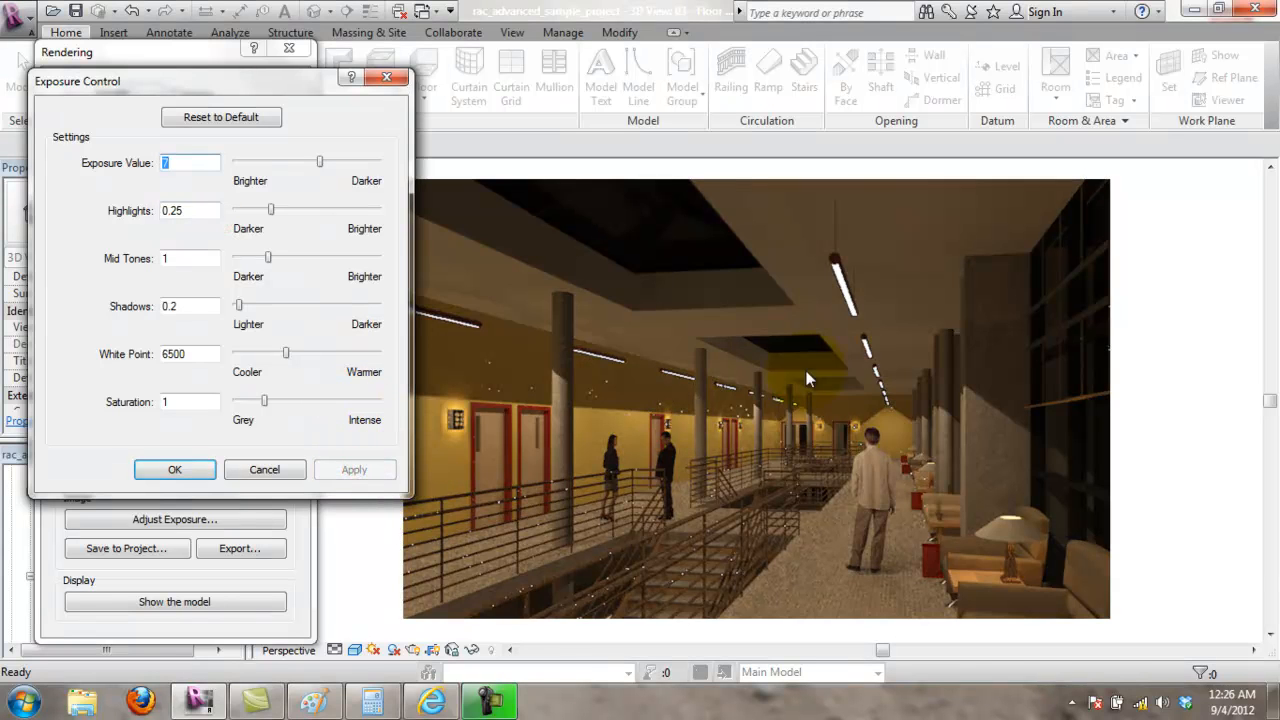
Step: Raise the highlights setting of the rendered image to 1 and apply it
left_click(196, 211)
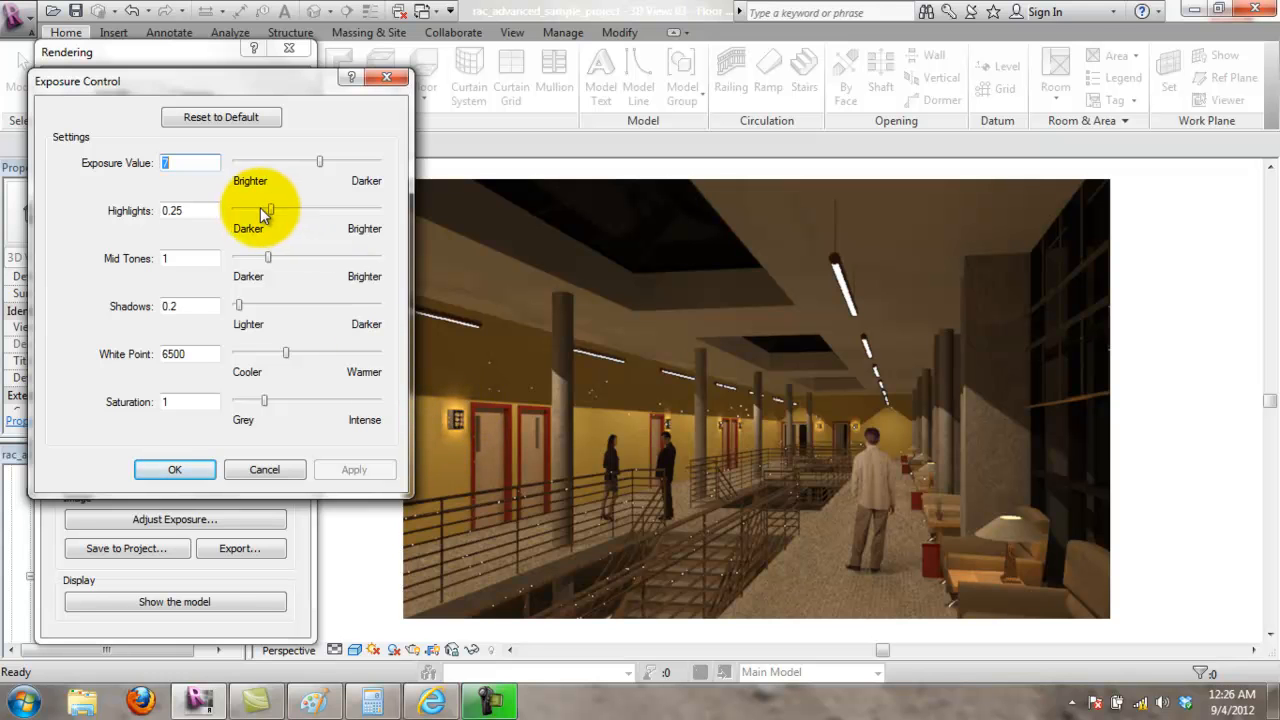
double_click(196, 211)
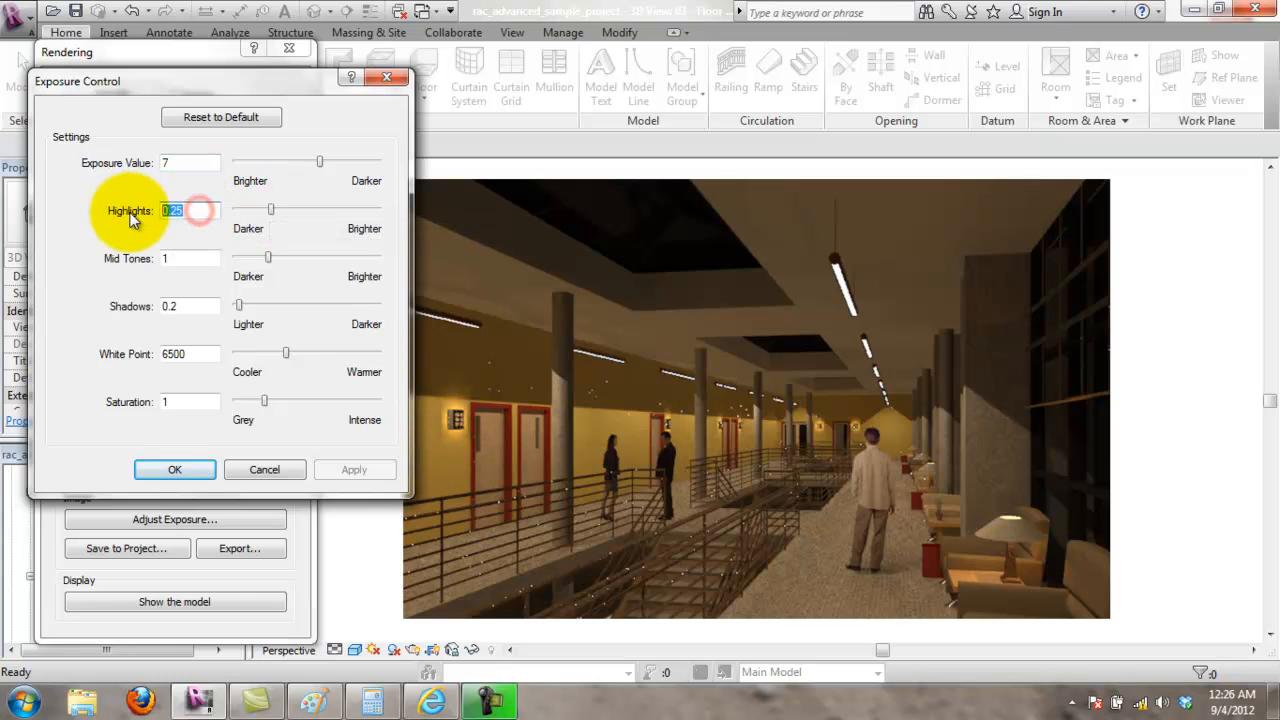
left_click(168, 258)
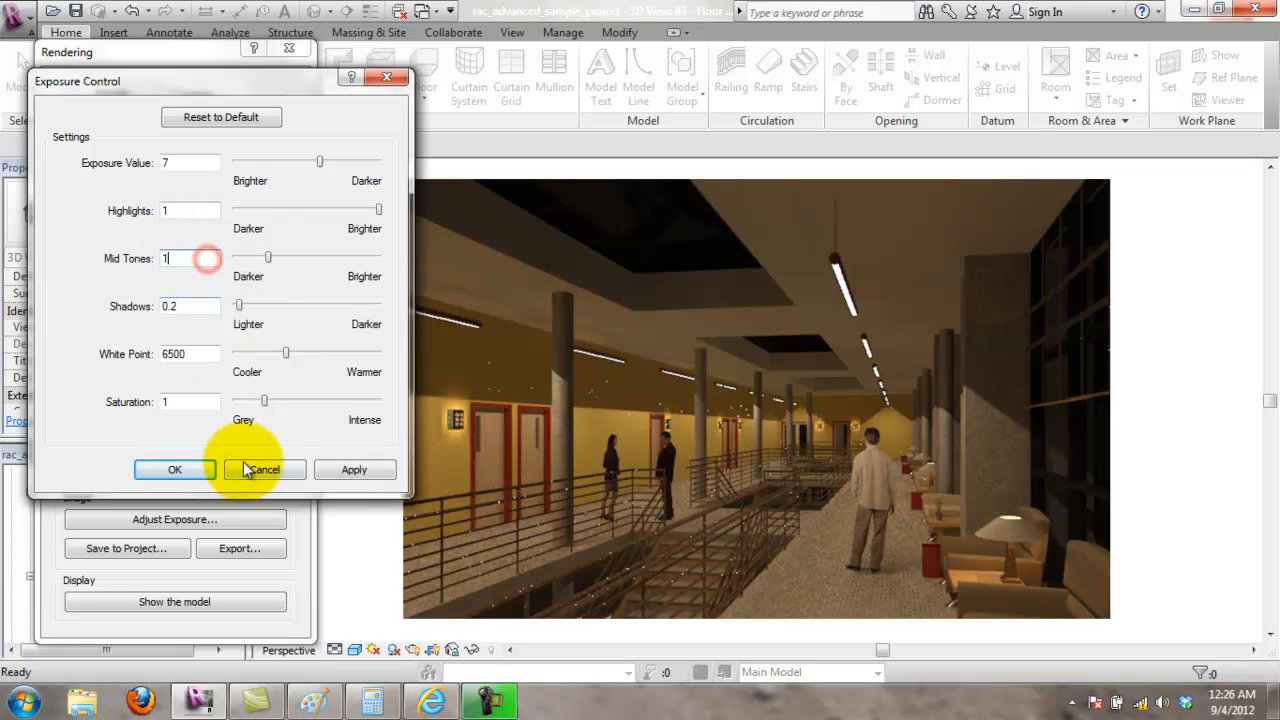
left_click(356, 469)
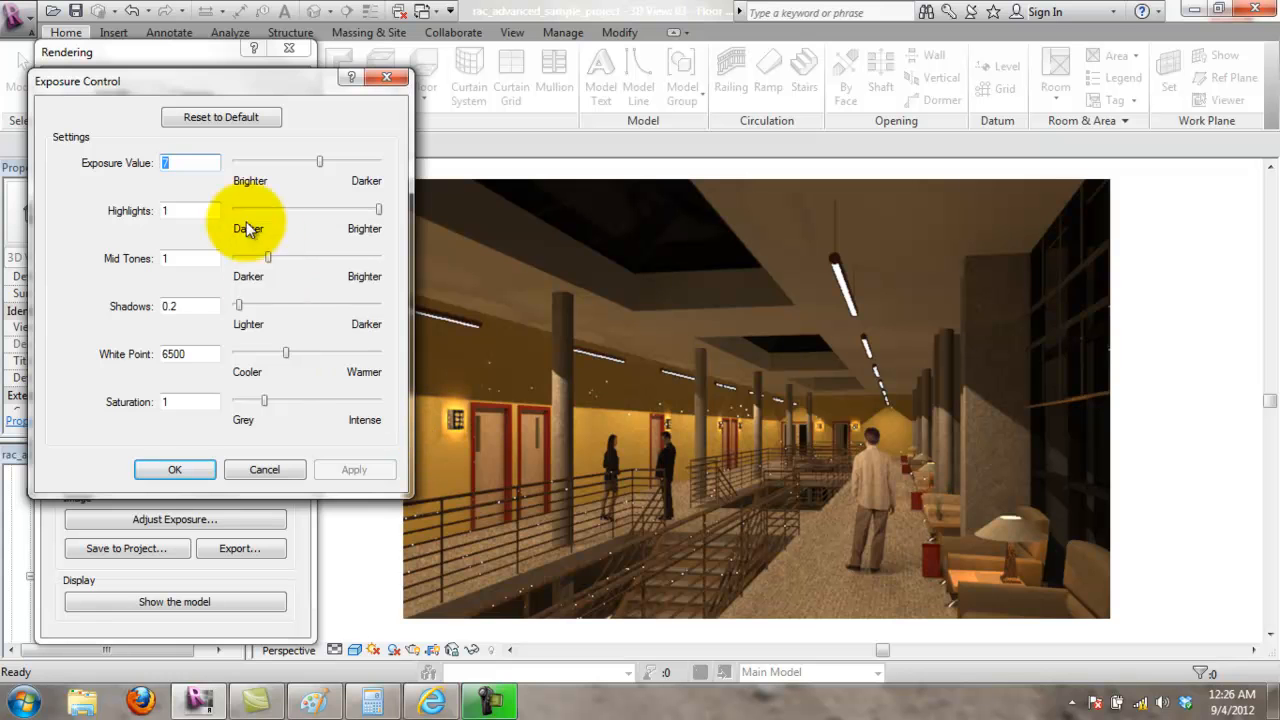
Step: Return the image's highlights setting to 0.25 and apply it
left_click(189, 209)
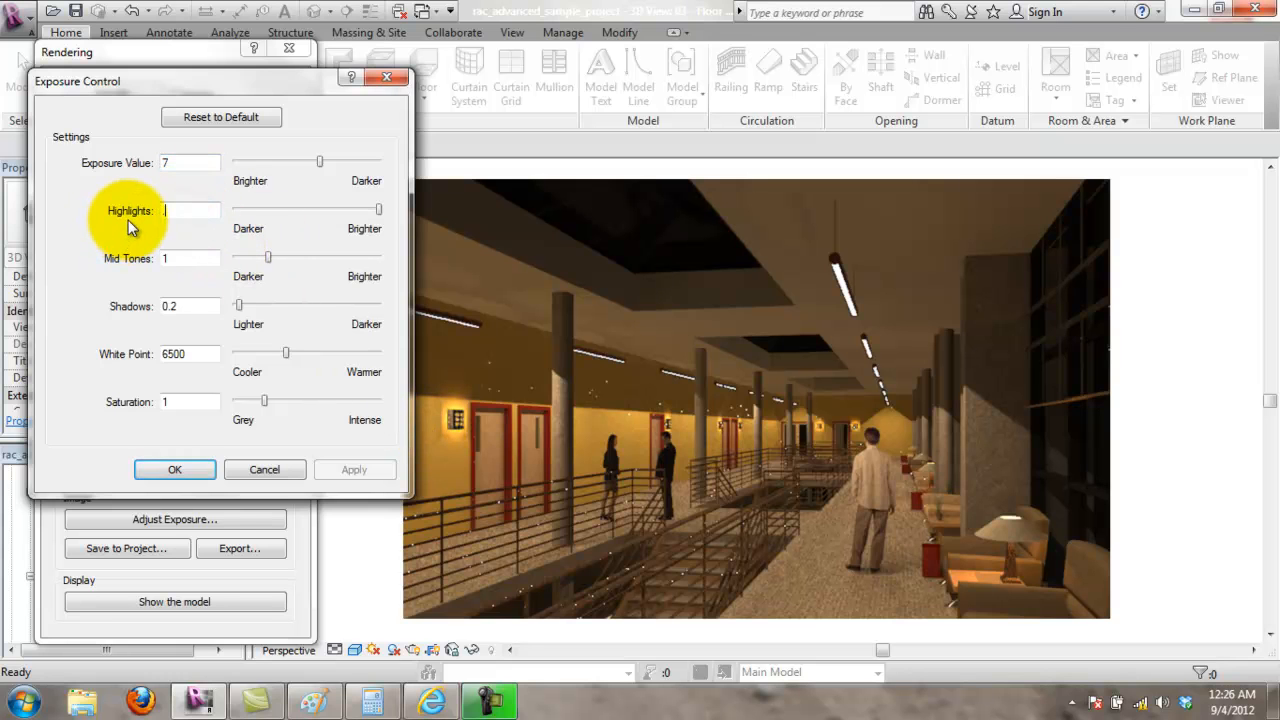
type(".25")
left_click(186, 258)
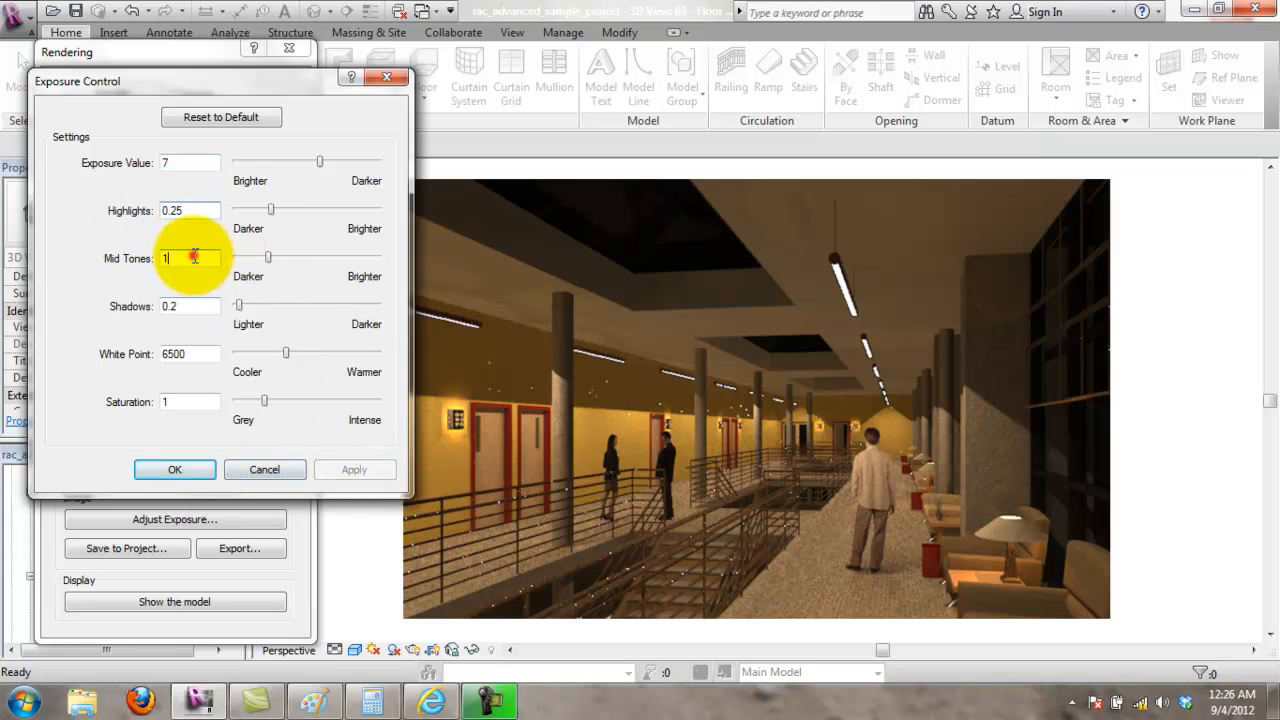
left_click(354, 469)
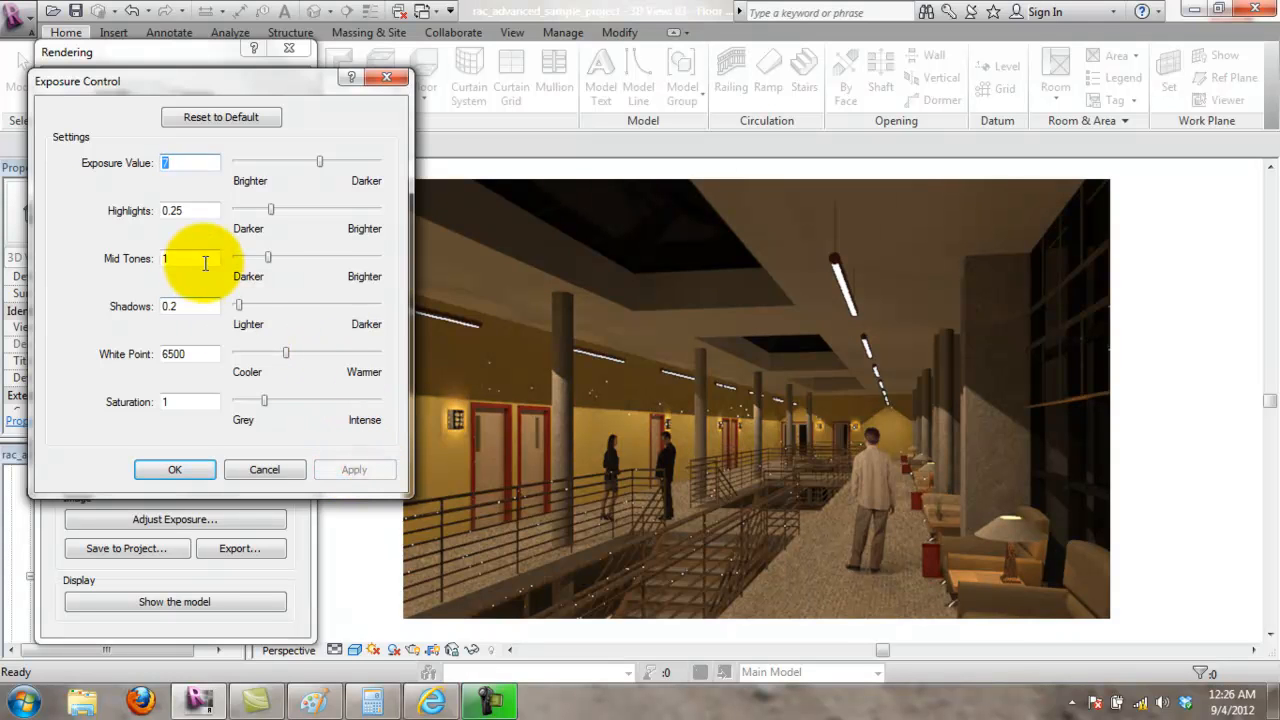
Step: Try the mid tones at 1.3, reduce them to 1.09, apply the change, and accept the exposure settings
left_click_drag(268, 258, 280, 257)
left_click(354, 469)
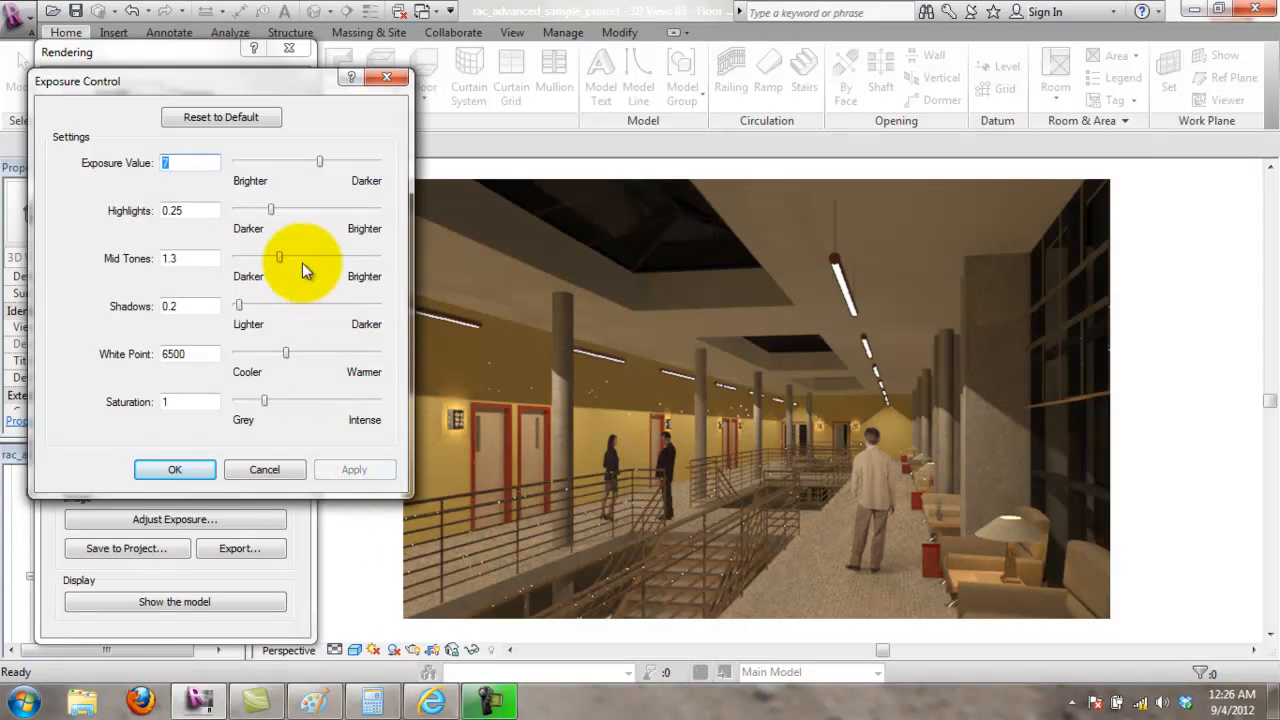
left_click_drag(280, 257, 271, 258)
left_click(362, 470)
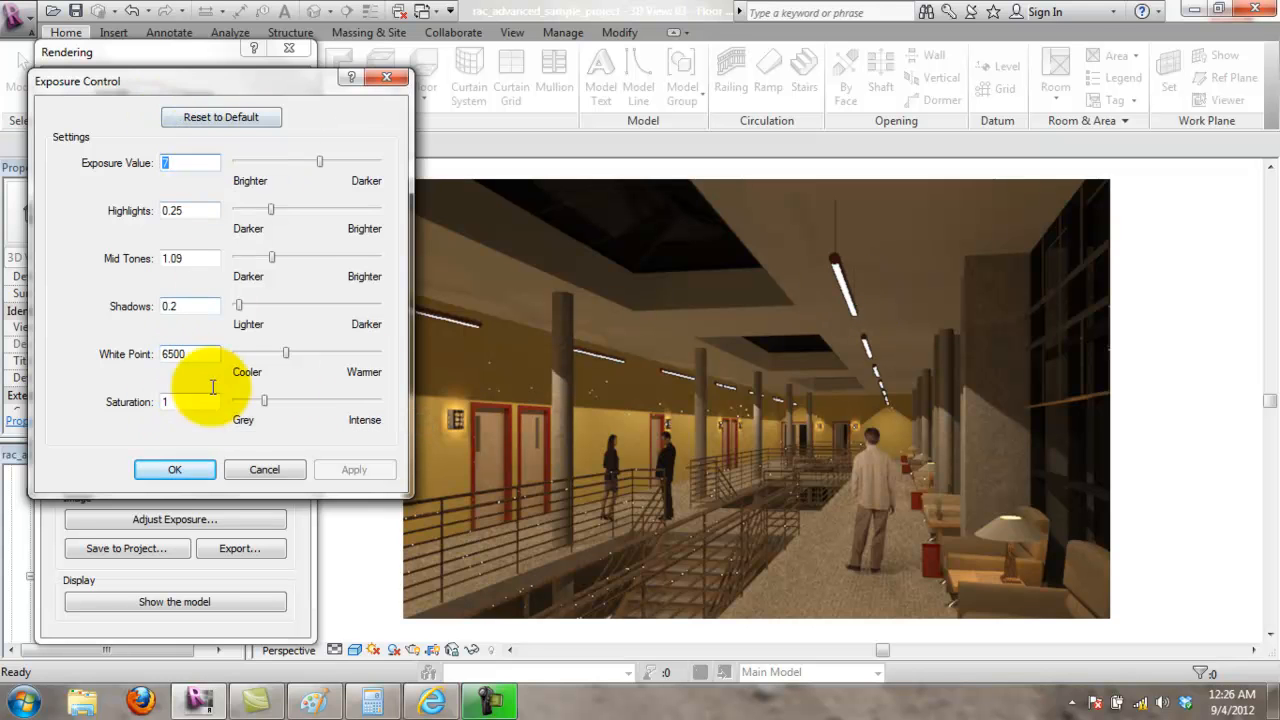
left_click(176, 470)
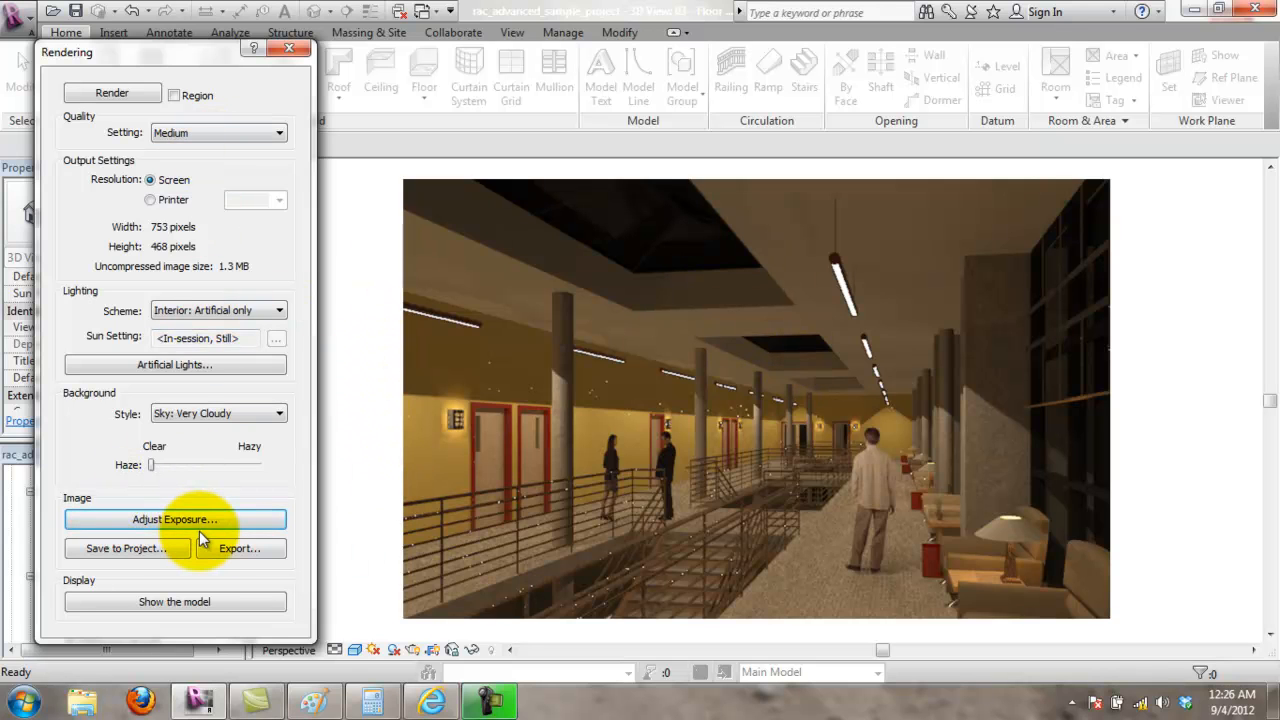
Step: Start exporting the rendered image and choose the Desktop as the save location
left_click(237, 549)
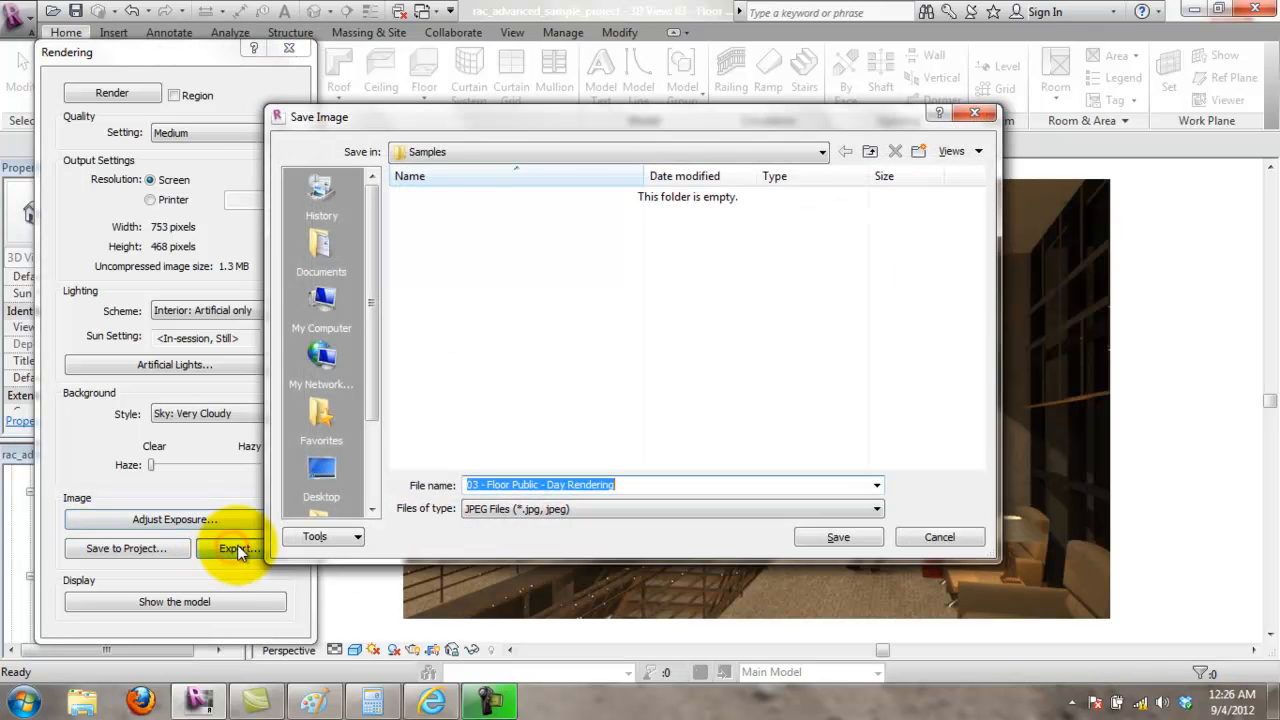
left_click(527, 152)
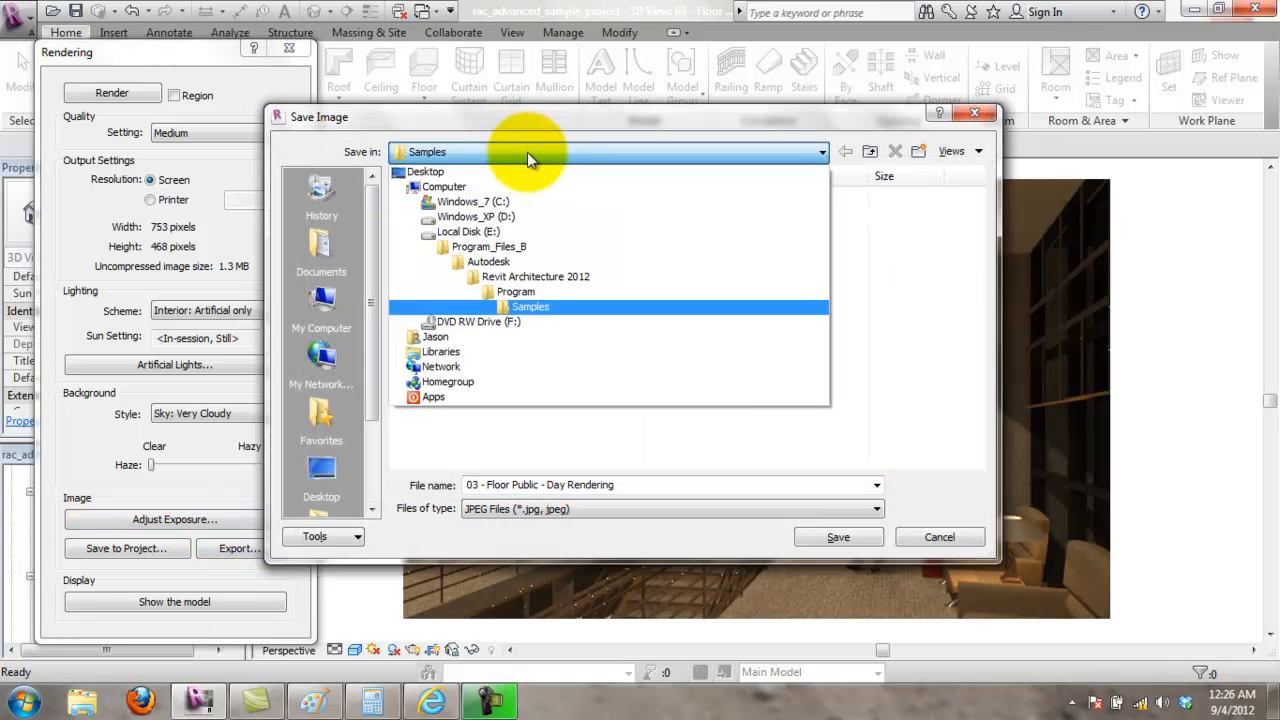
left_click(527, 152)
left_click(530, 154)
left_click(520, 172)
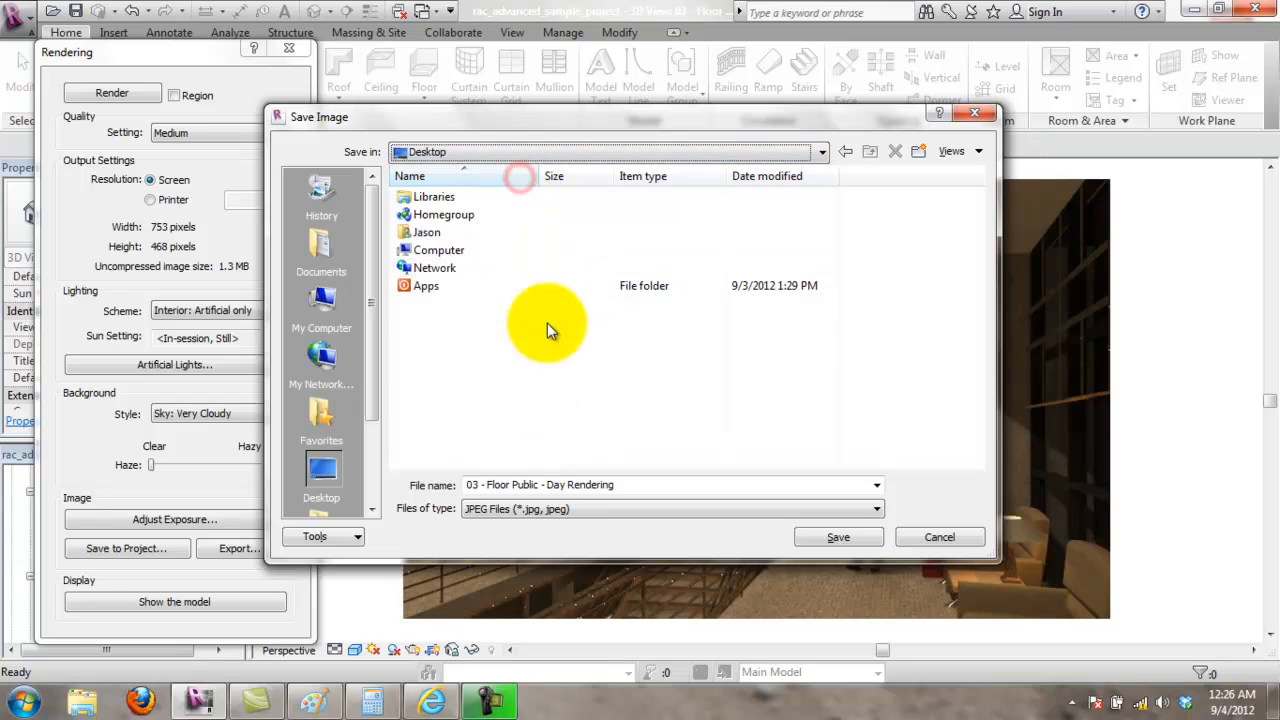
Step: Name the exported image 01_01, keep the JPEG file type, and save it
left_click(574, 499)
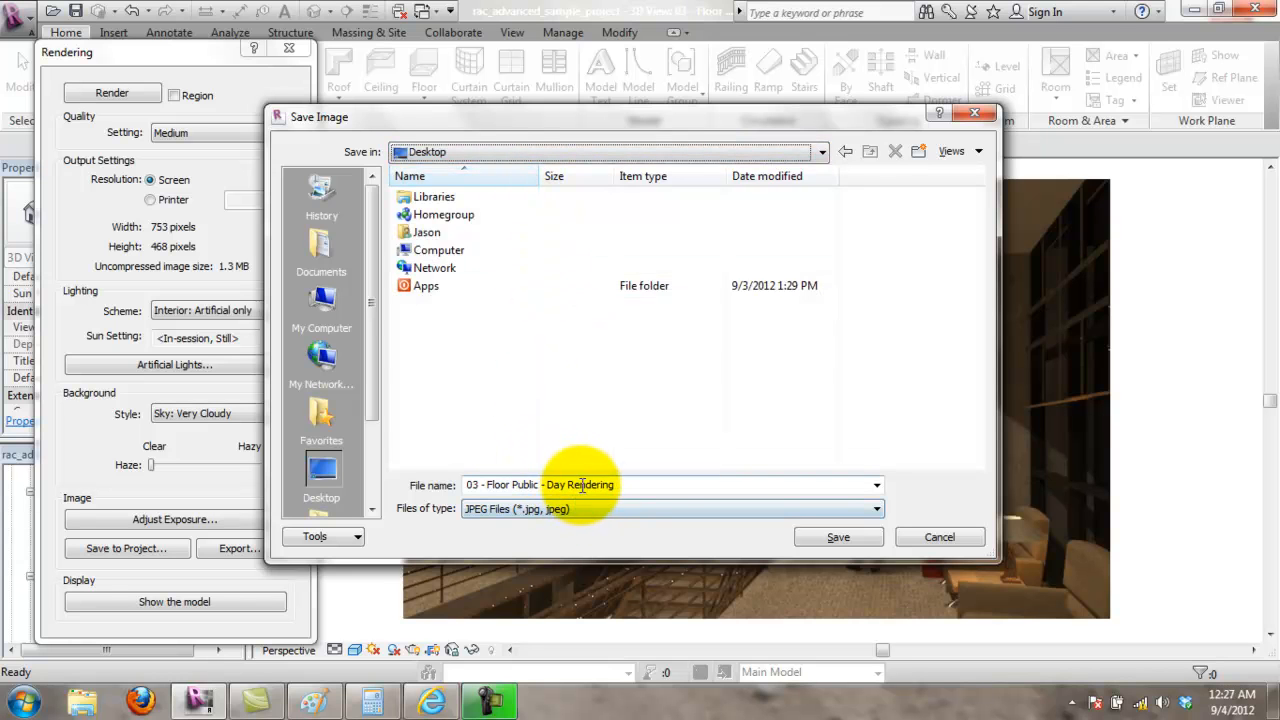
left_click(621, 484)
left_click_drag(621, 484, 451, 490)
type("01_01")
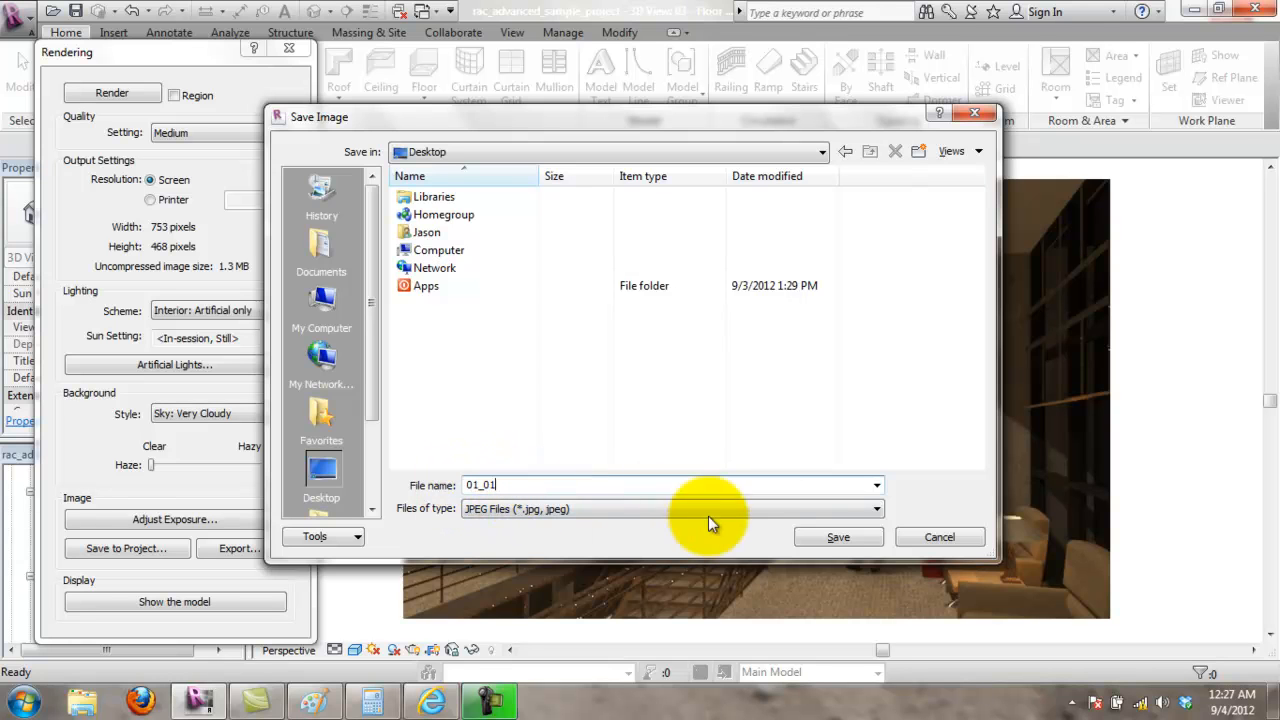
left_click(575, 507)
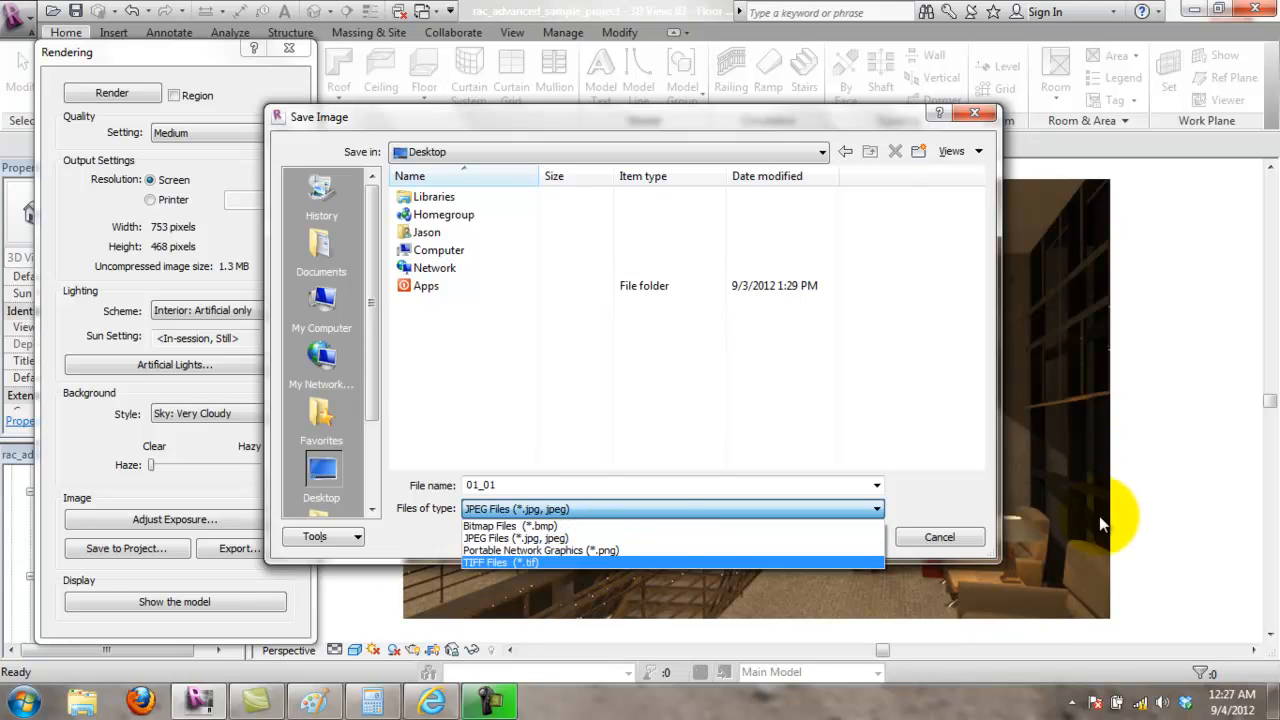
left_click(539, 542)
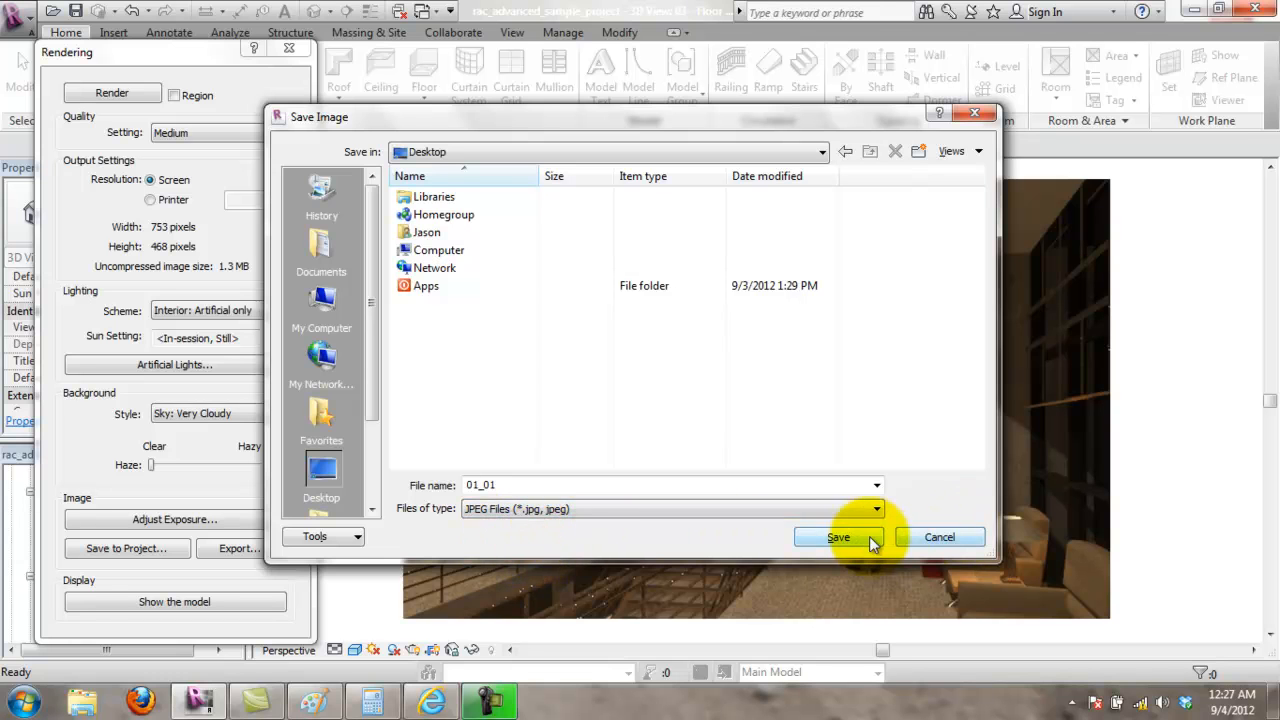
left_click(838, 538)
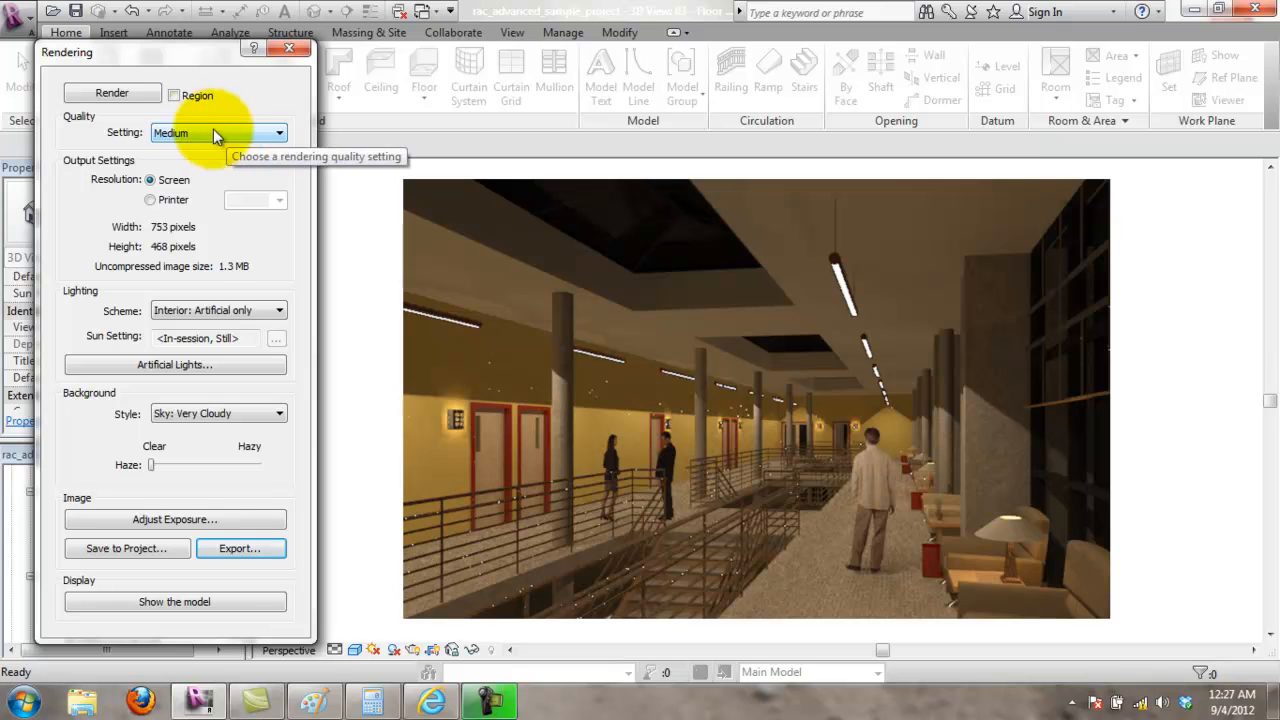
Step: Switch the lighting scheme to Interior: Sun only and reset the exposure settings to their defaults
left_click(228, 311)
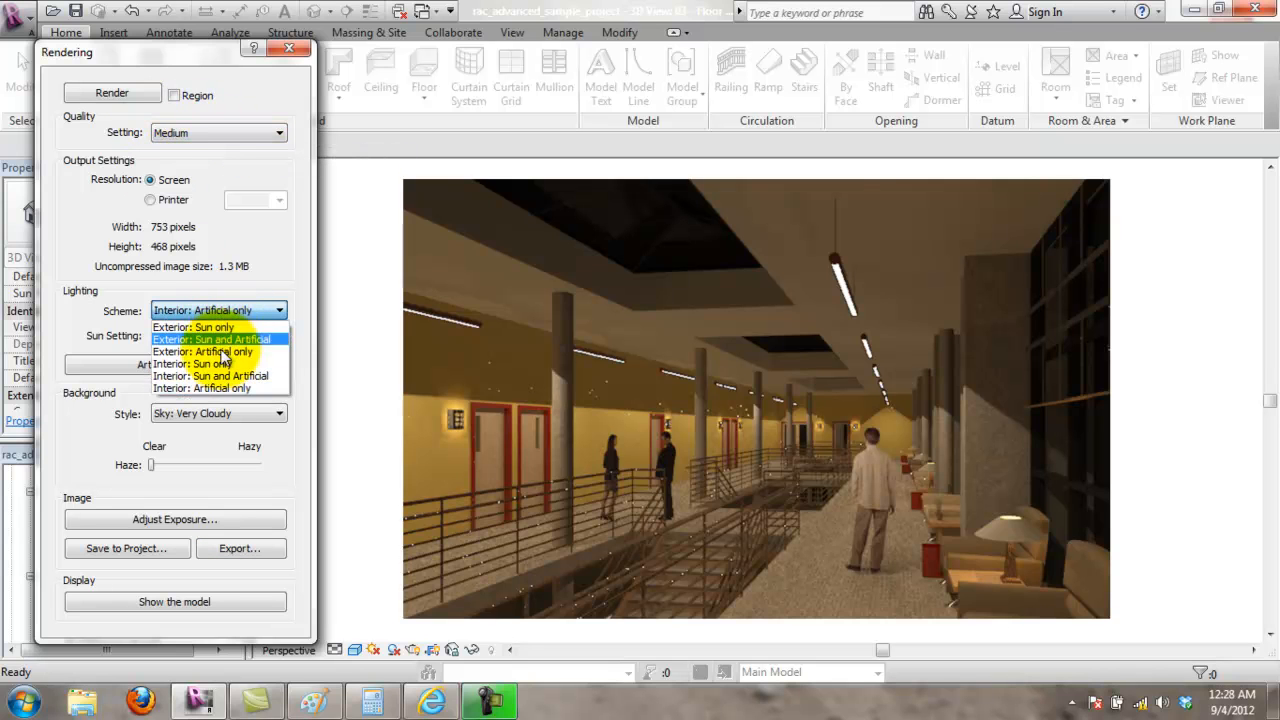
left_click(216, 362)
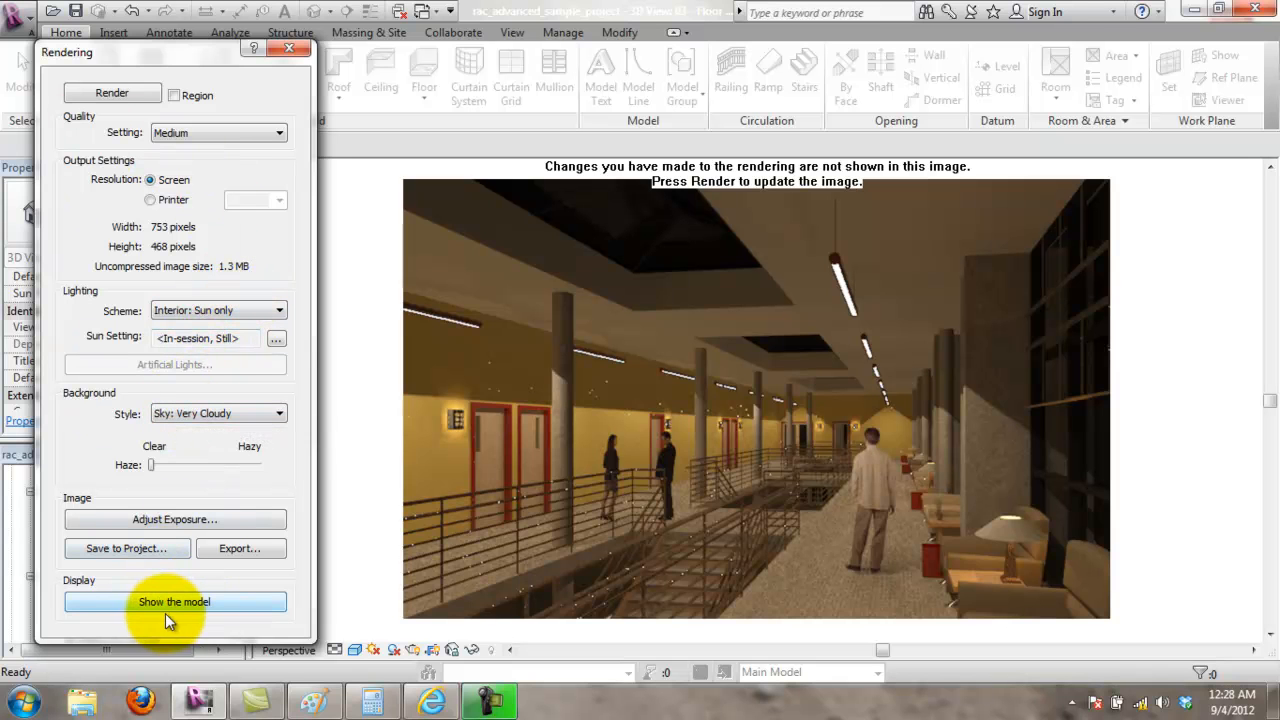
left_click(185, 520)
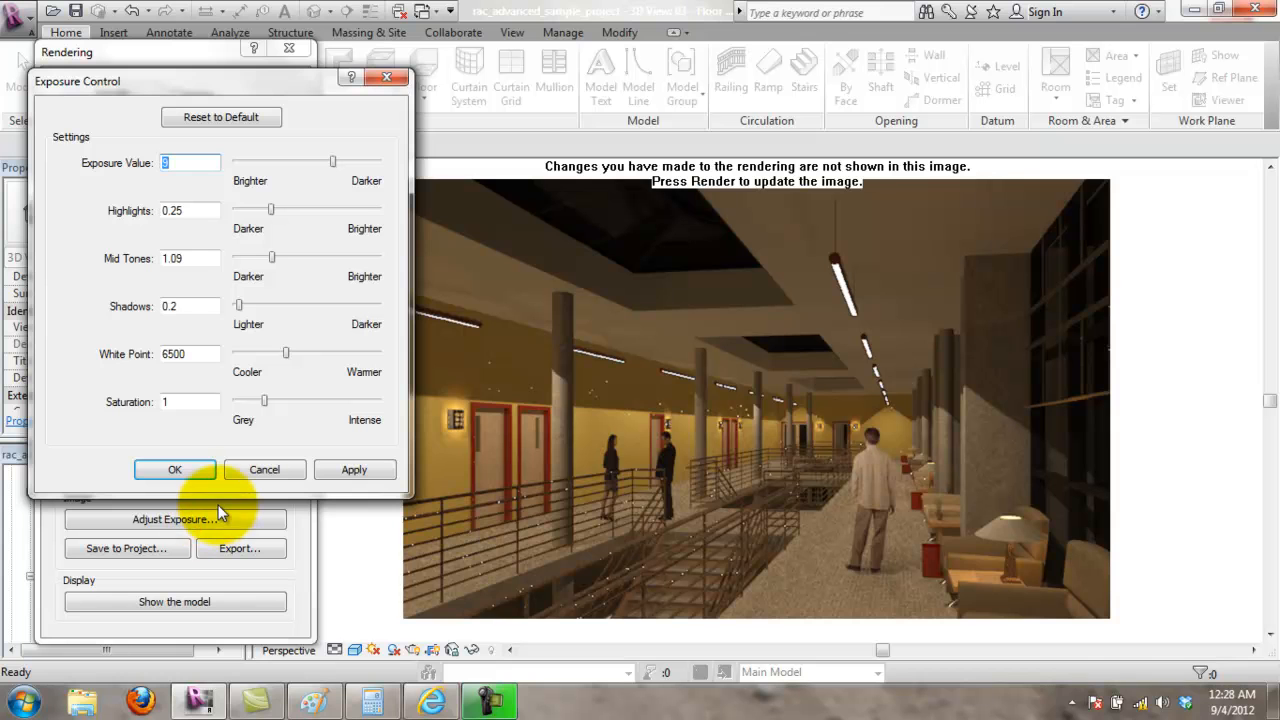
left_click(265, 117)
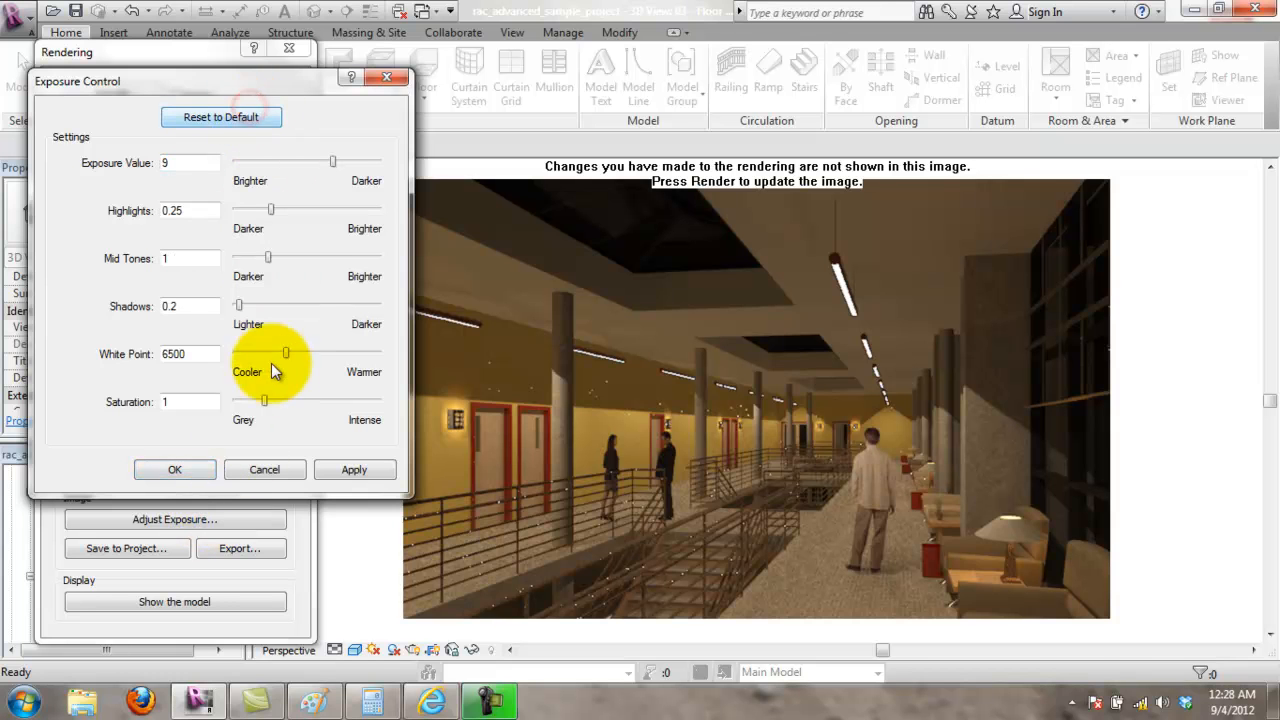
left_click(340, 470)
left_click(171, 472)
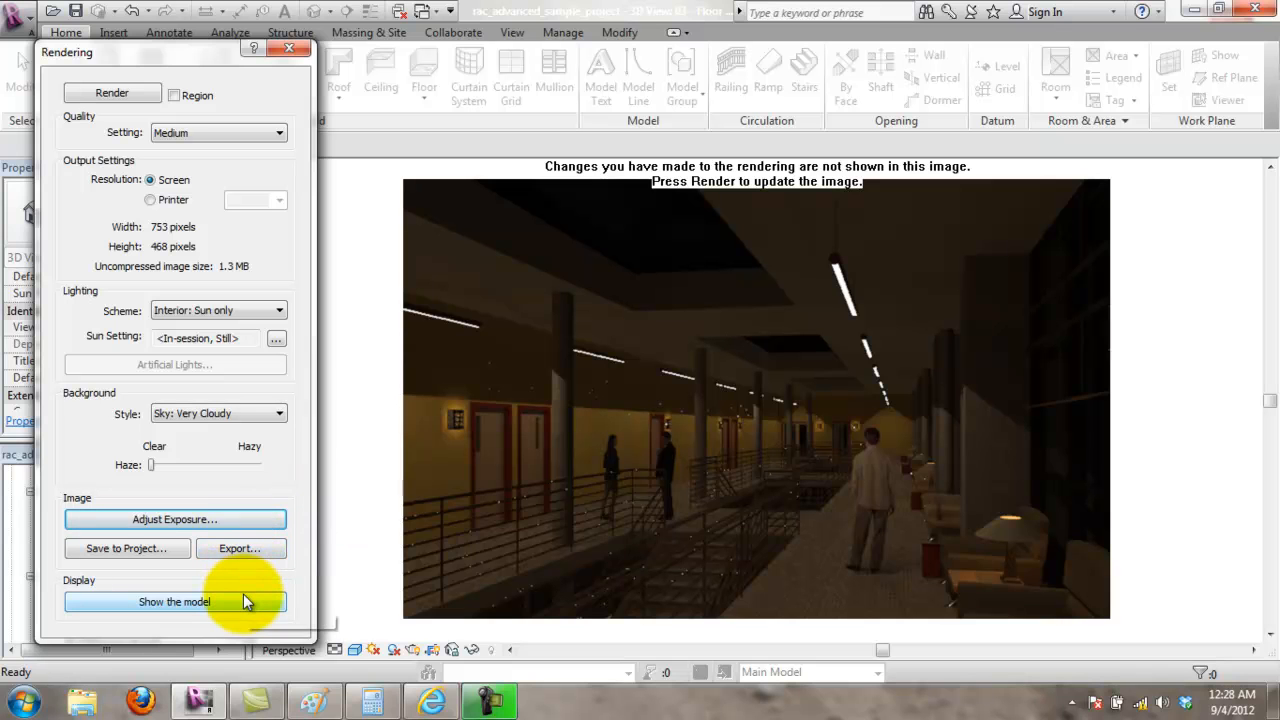
Step: Render the interior perspective with the sun-only scheme and move the progress window clear of the image
left_click(128, 89)
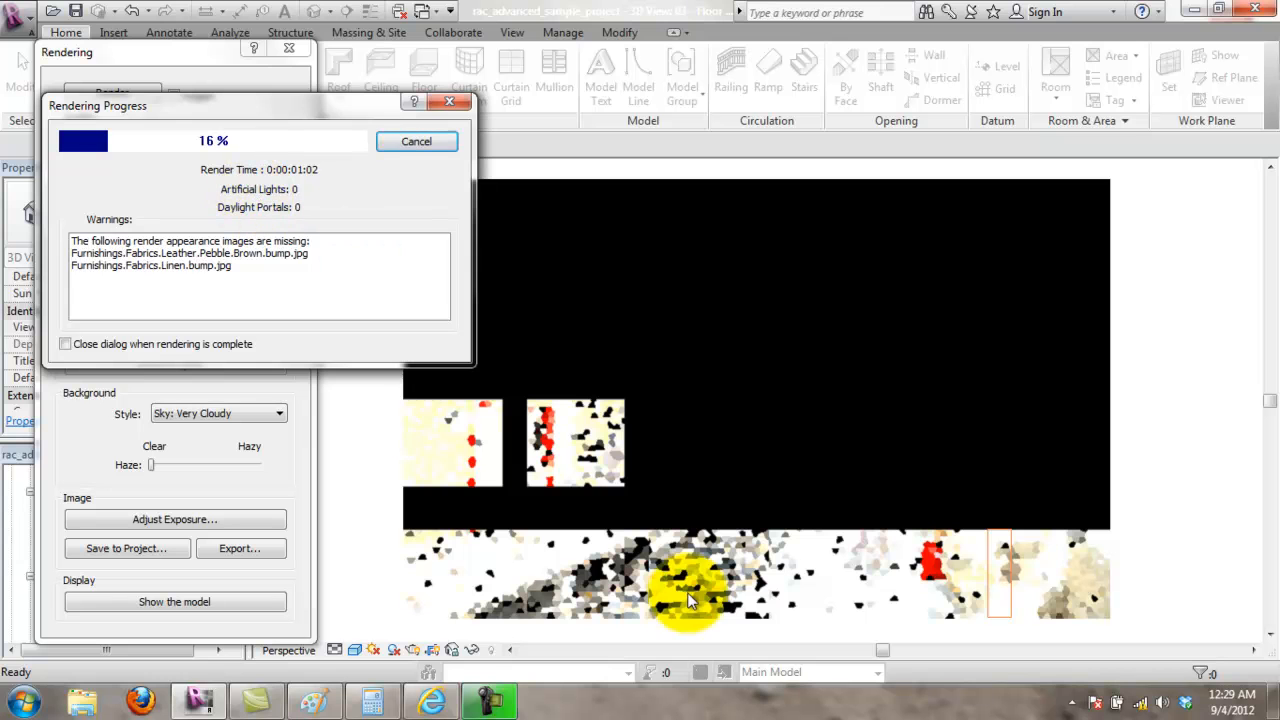
left_click_drag(238, 110, 267, 75)
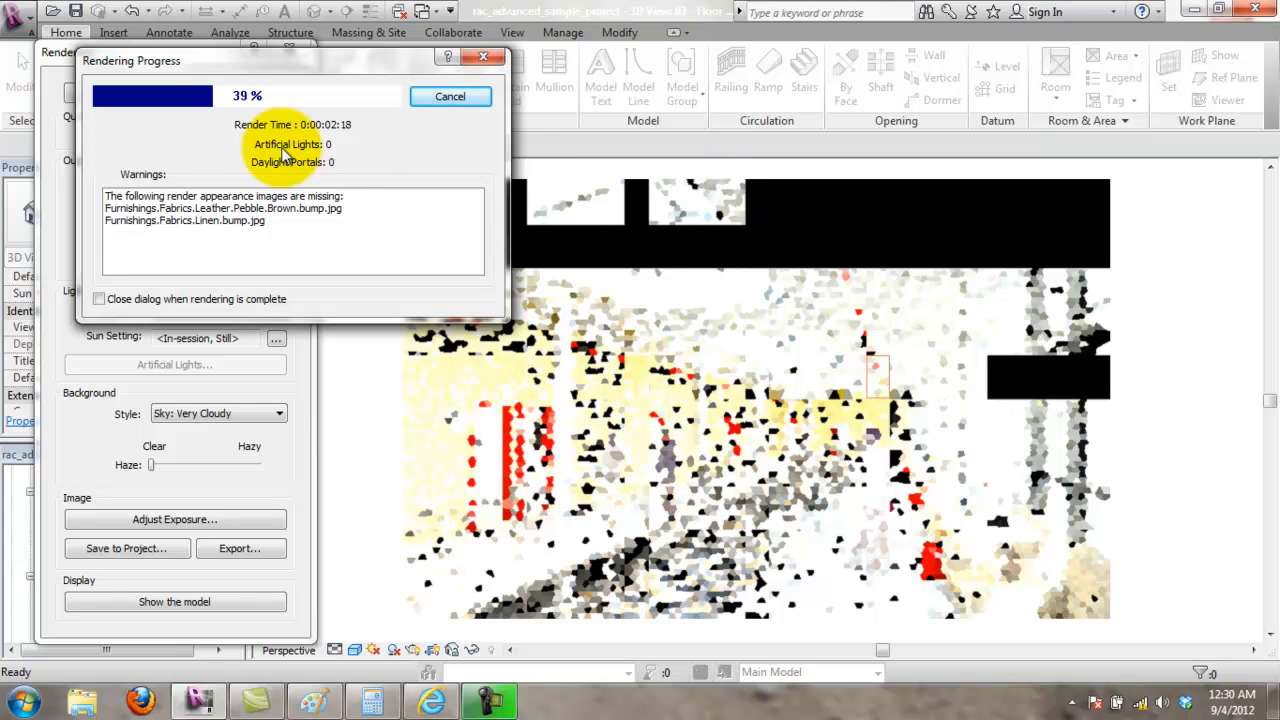
Step: Open Resource Monitor from the Windows system tools while the rendering runs
left_click(24, 700)
left_click(40, 616)
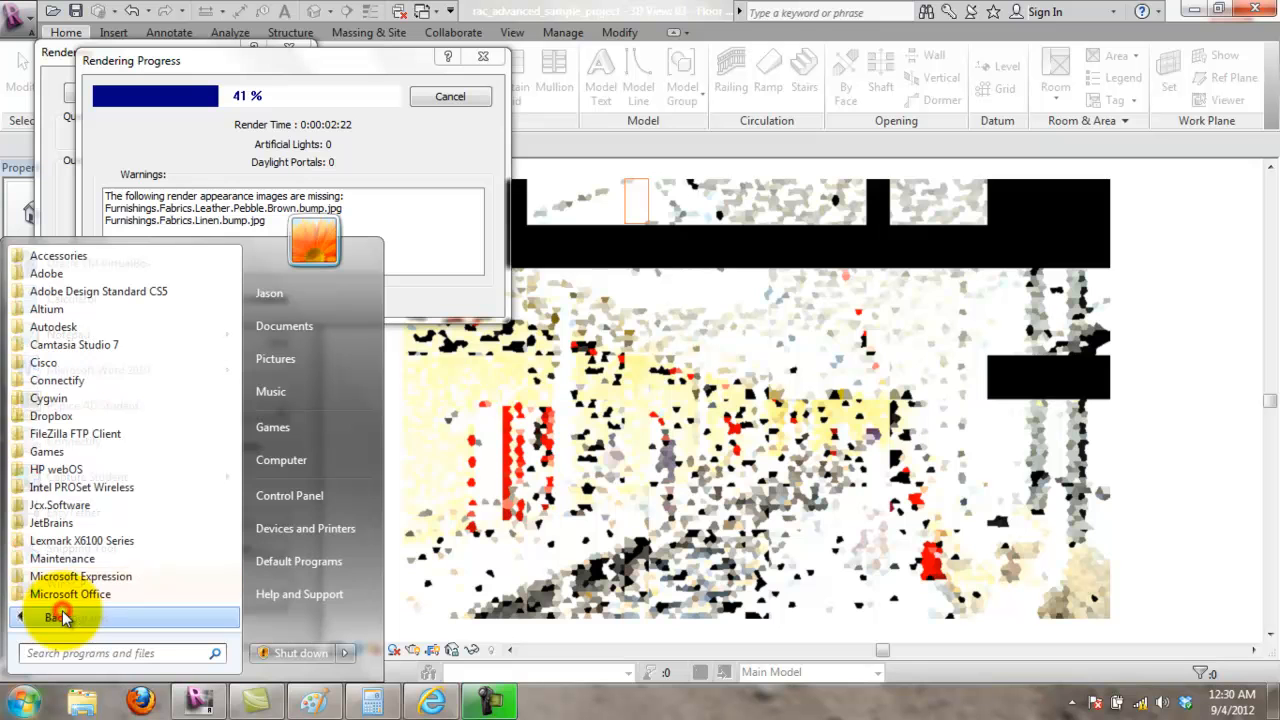
left_click(108, 255)
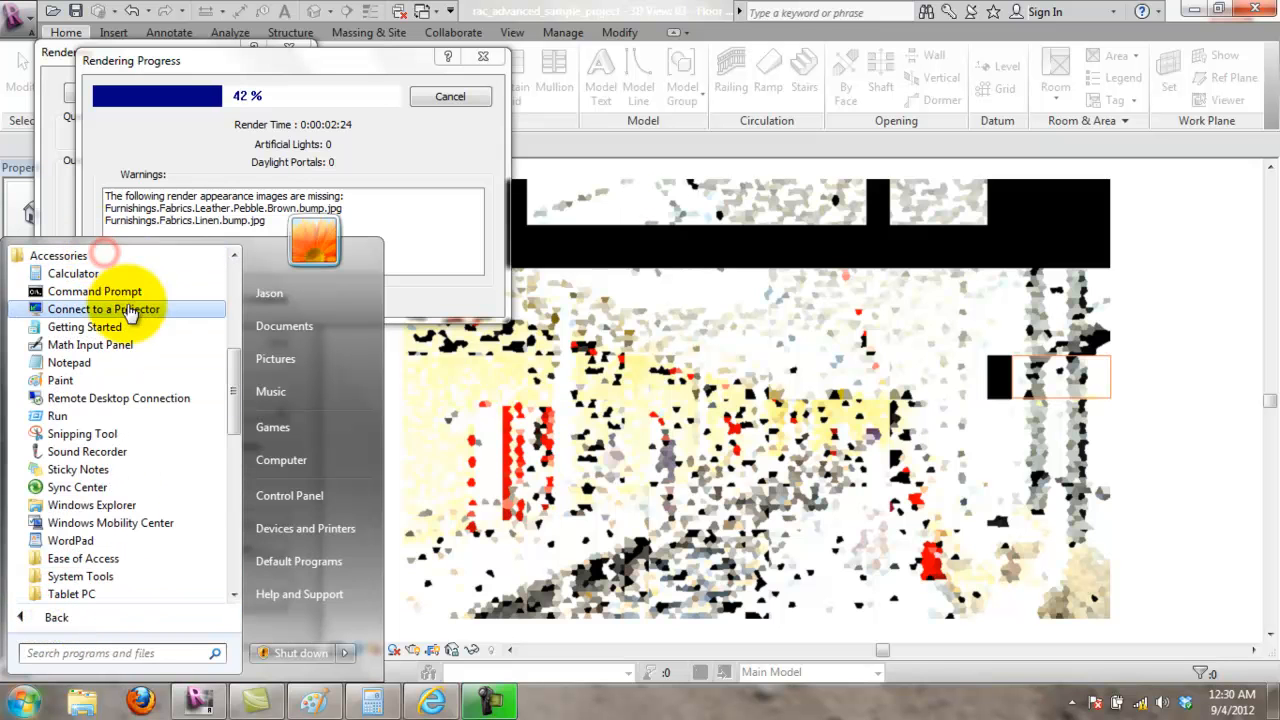
left_click(95, 577)
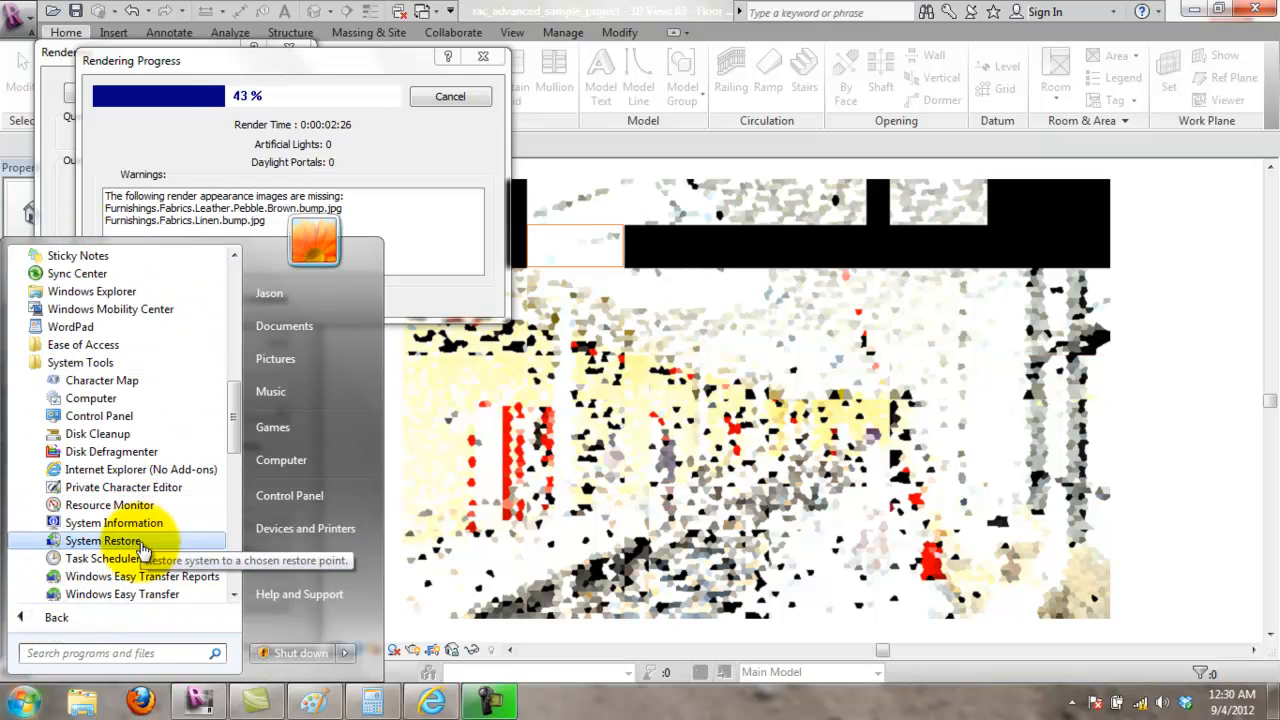
left_click(135, 505)
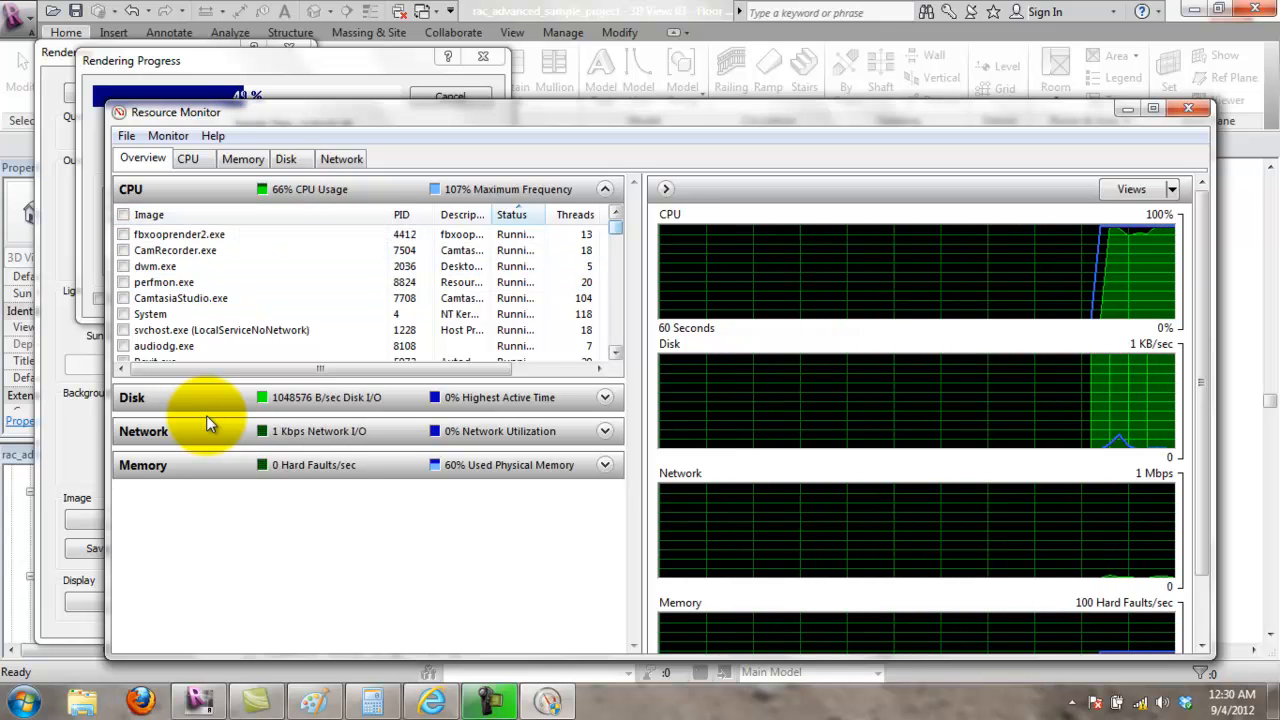
Step: Look through the running processes, filter by Revit.exe, and show the detailed CPU usage
scroll(206, 415, "down", 10)
scroll(206, 415, "up", 5)
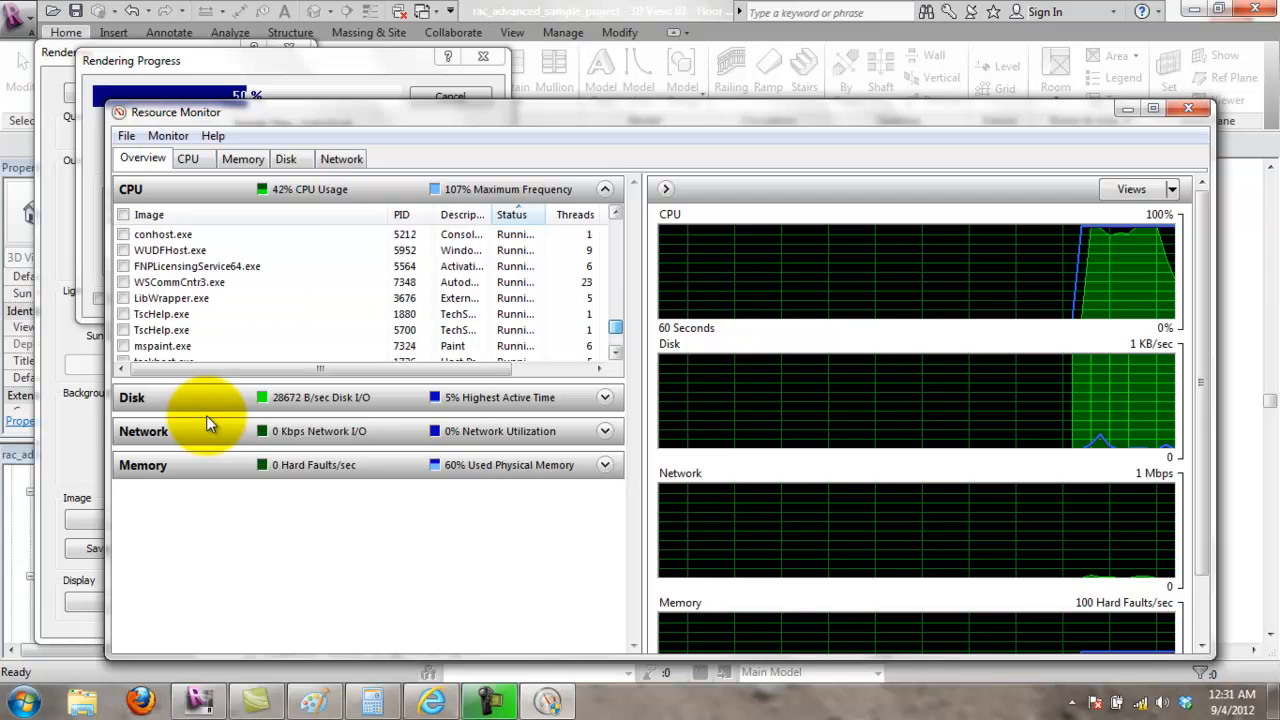
scroll(206, 415, "up", 5)
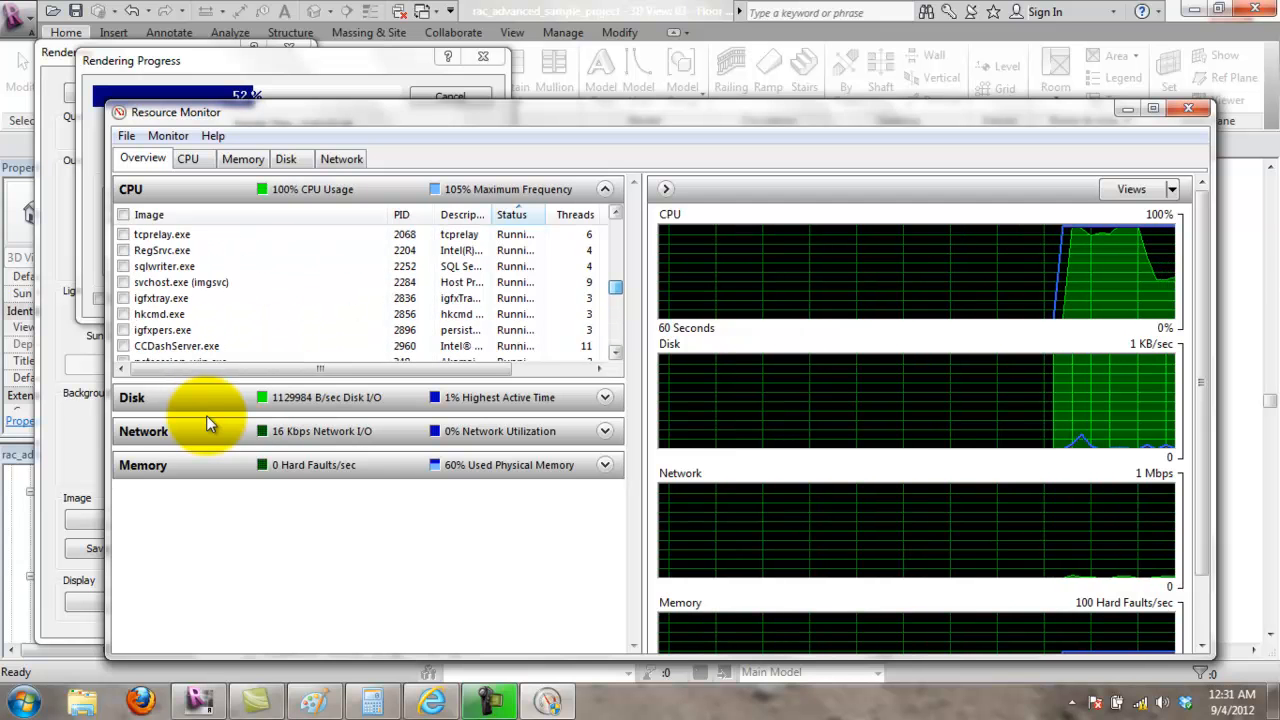
scroll(206, 415, "up", 5)
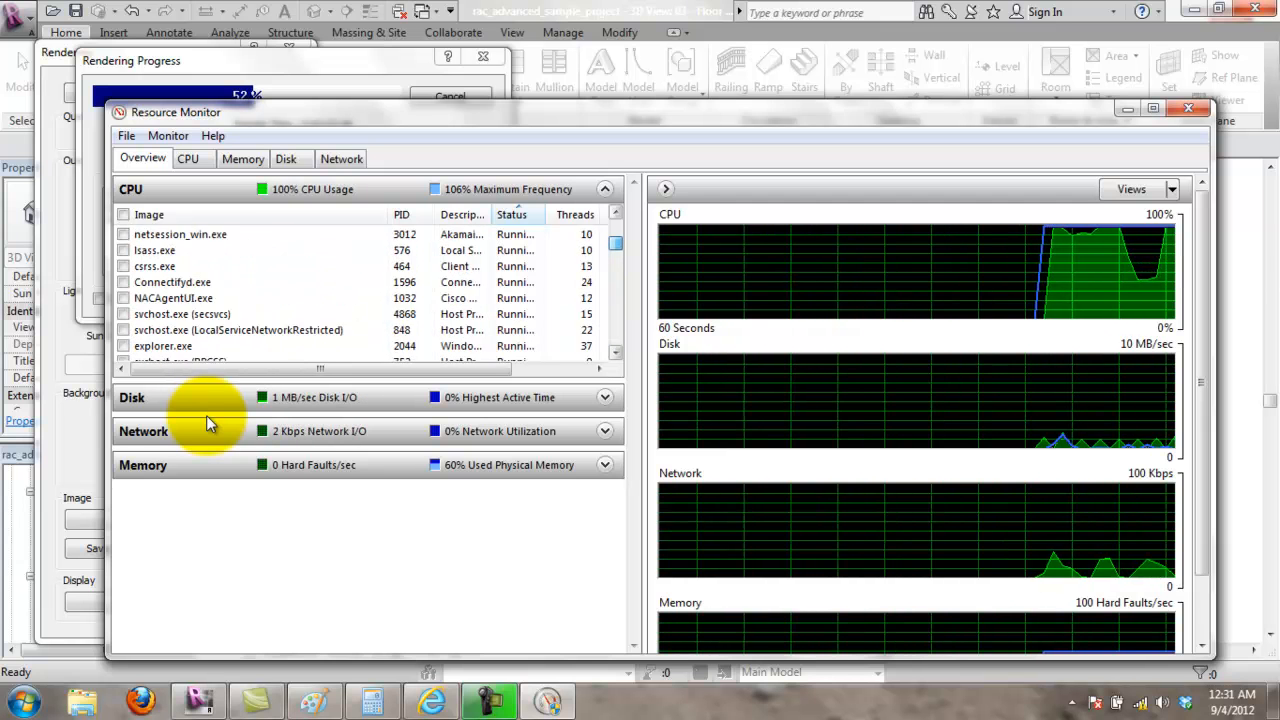
key("space")
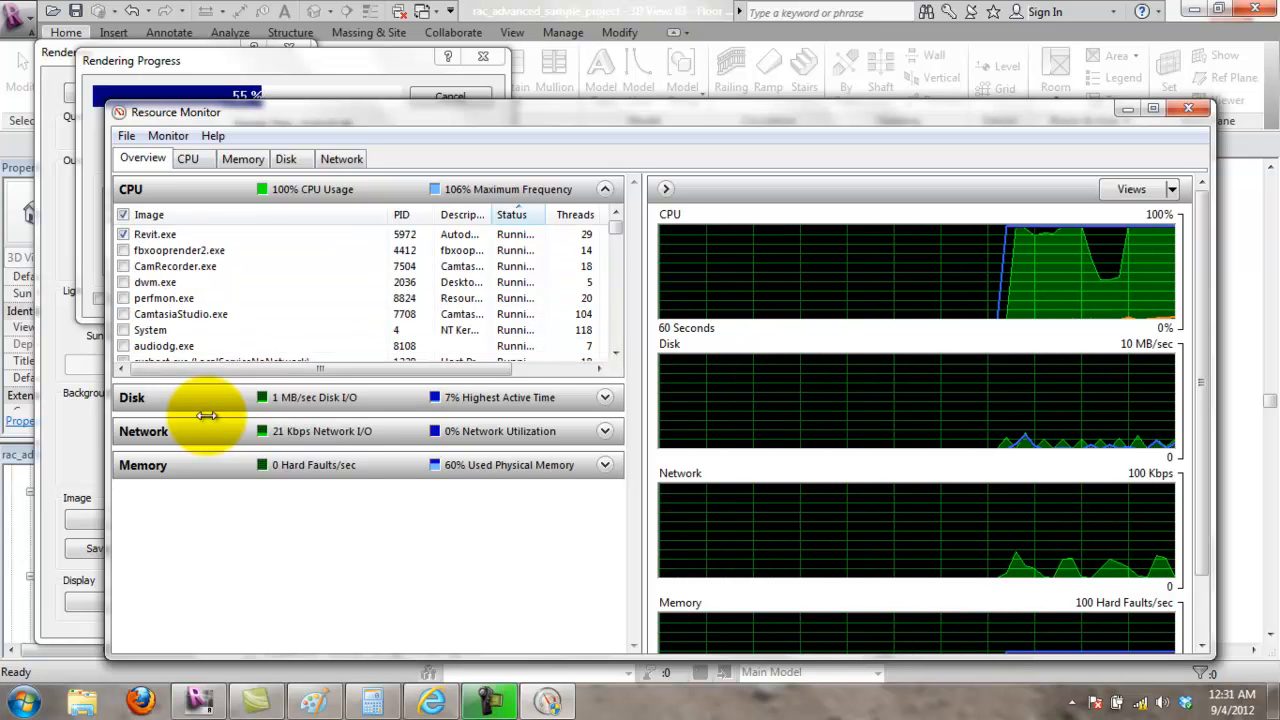
key("ctrl+Tab")
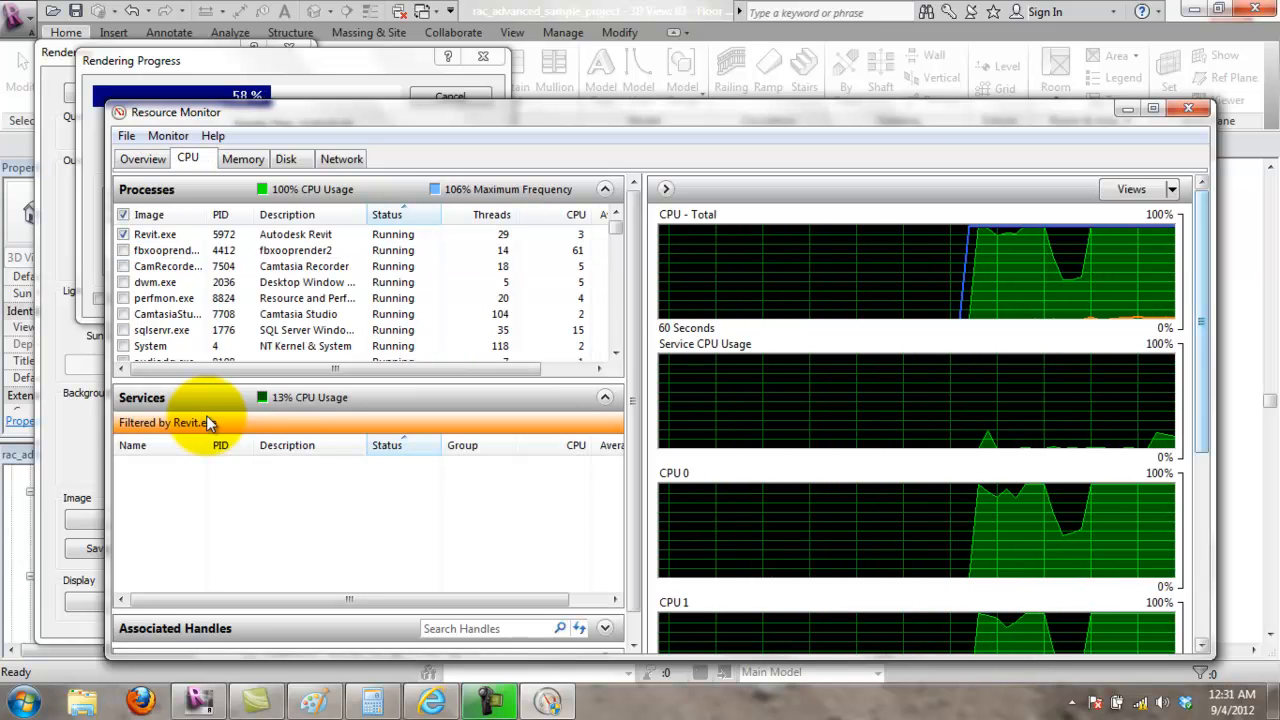
Step: Examine the usage graphs of the individual CPU cores in Resource Monitor while the rendering runs
scroll(207, 423, "down", 3)
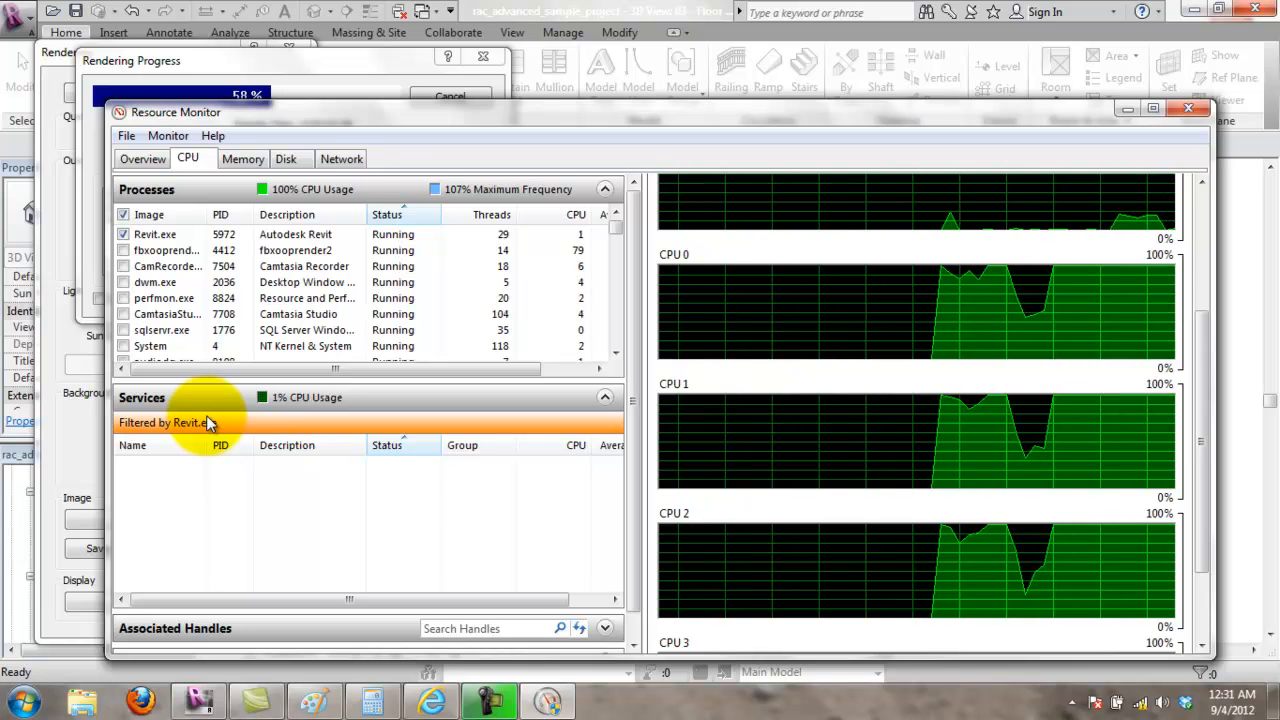
scroll(207, 423, "down", 2)
scroll(207, 423, "up", 1)
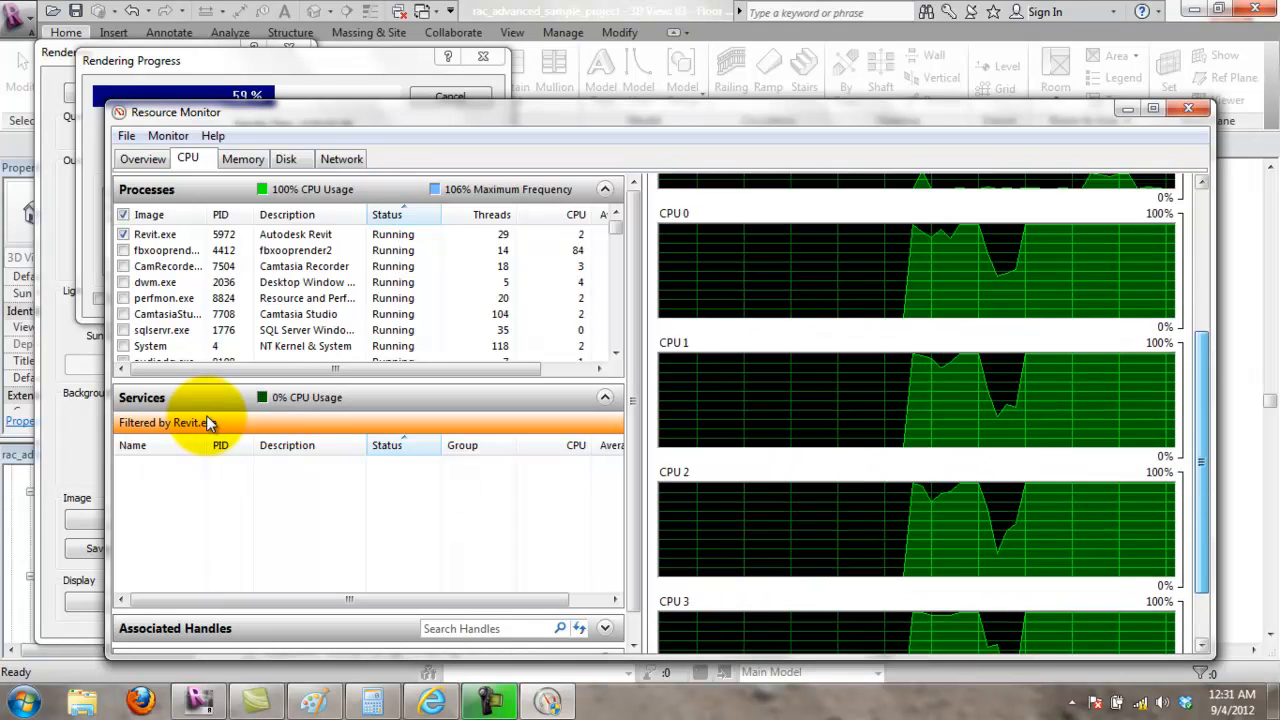
scroll(207, 423, "up", 1)
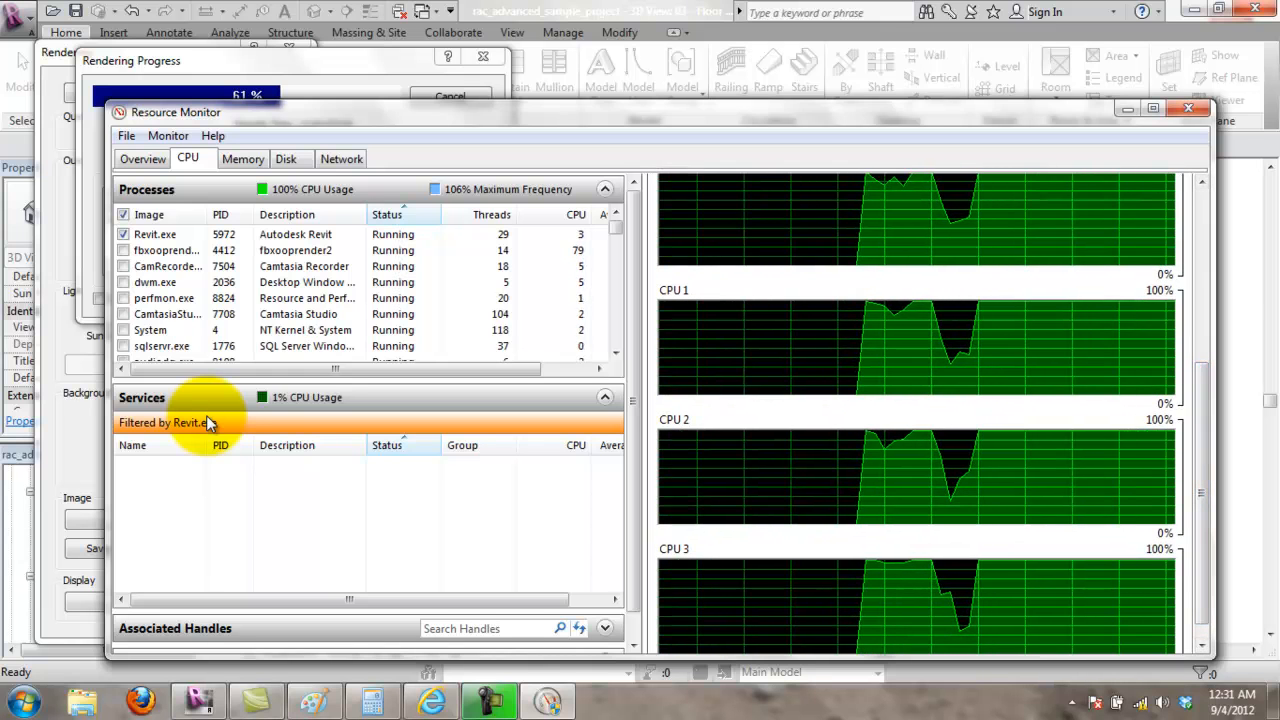
scroll(207, 421, "up", 3)
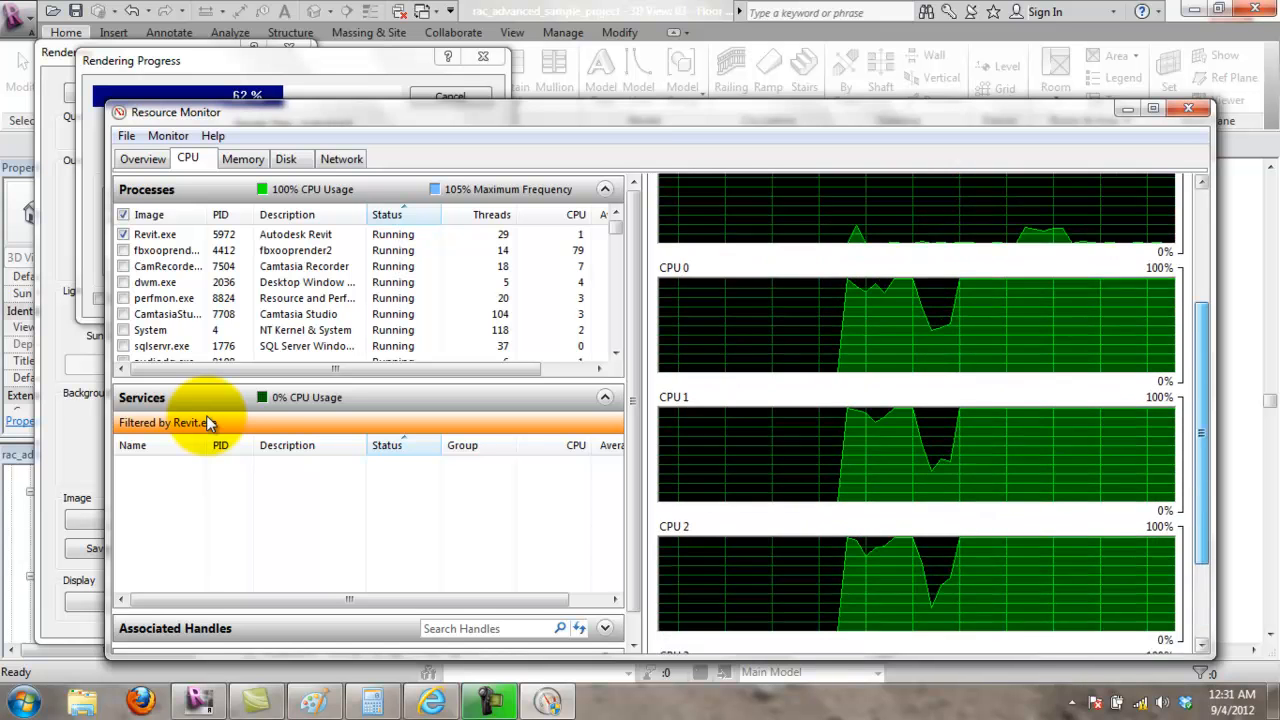
scroll(207, 421, "down", 2)
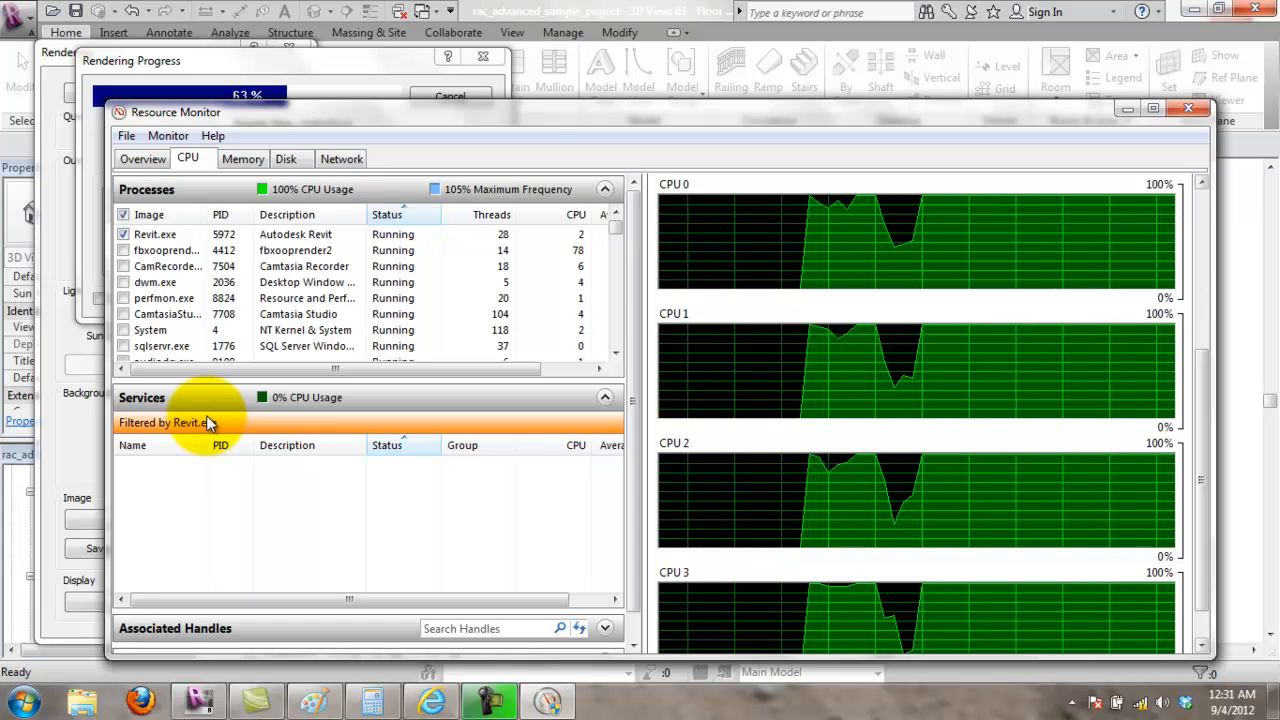
Step: Check the physical memory usage and return to the usage graphs of CPU 0 through CPU 3
key("ctrl+Tab")
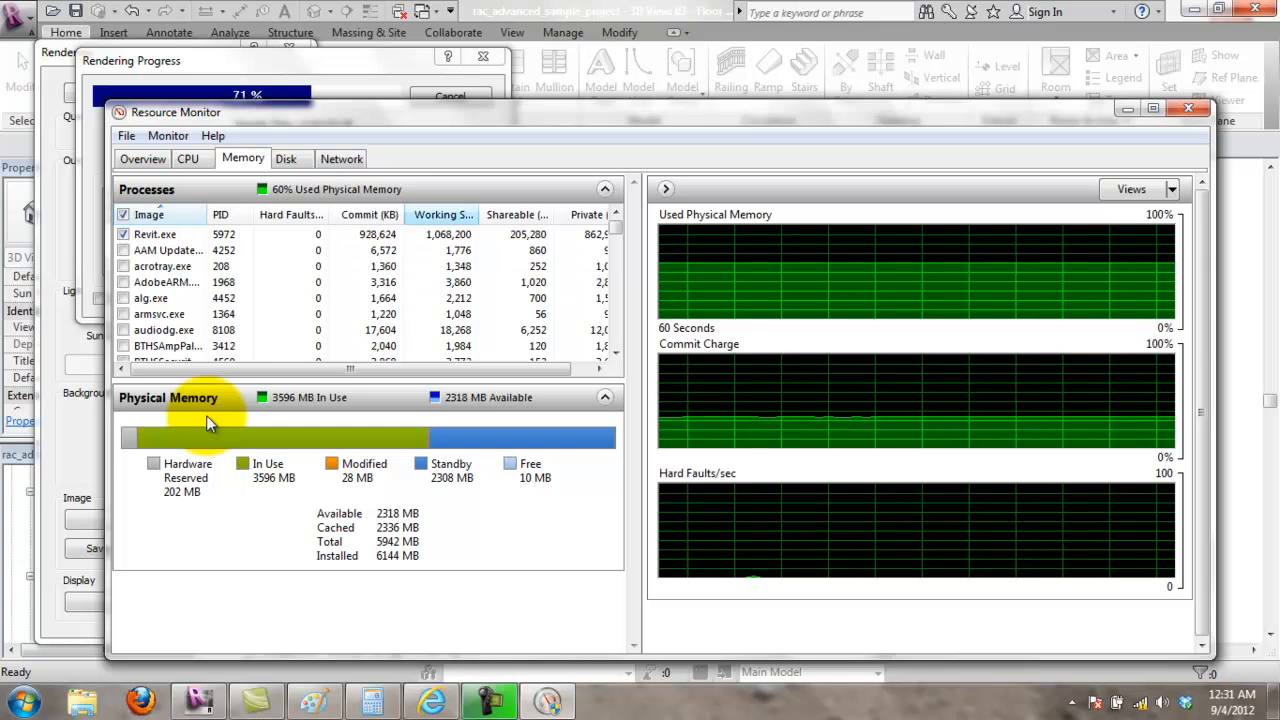
key("ctrl+shift+Tab")
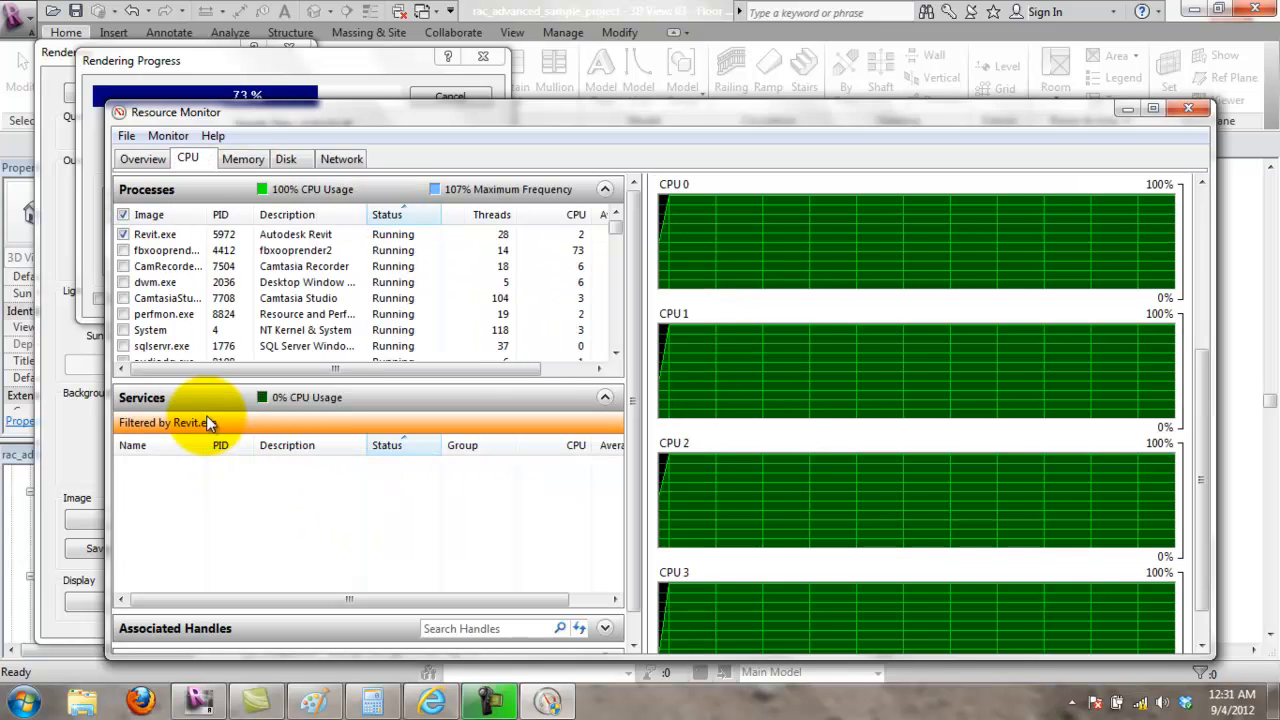
scroll(206, 415, "down", 1)
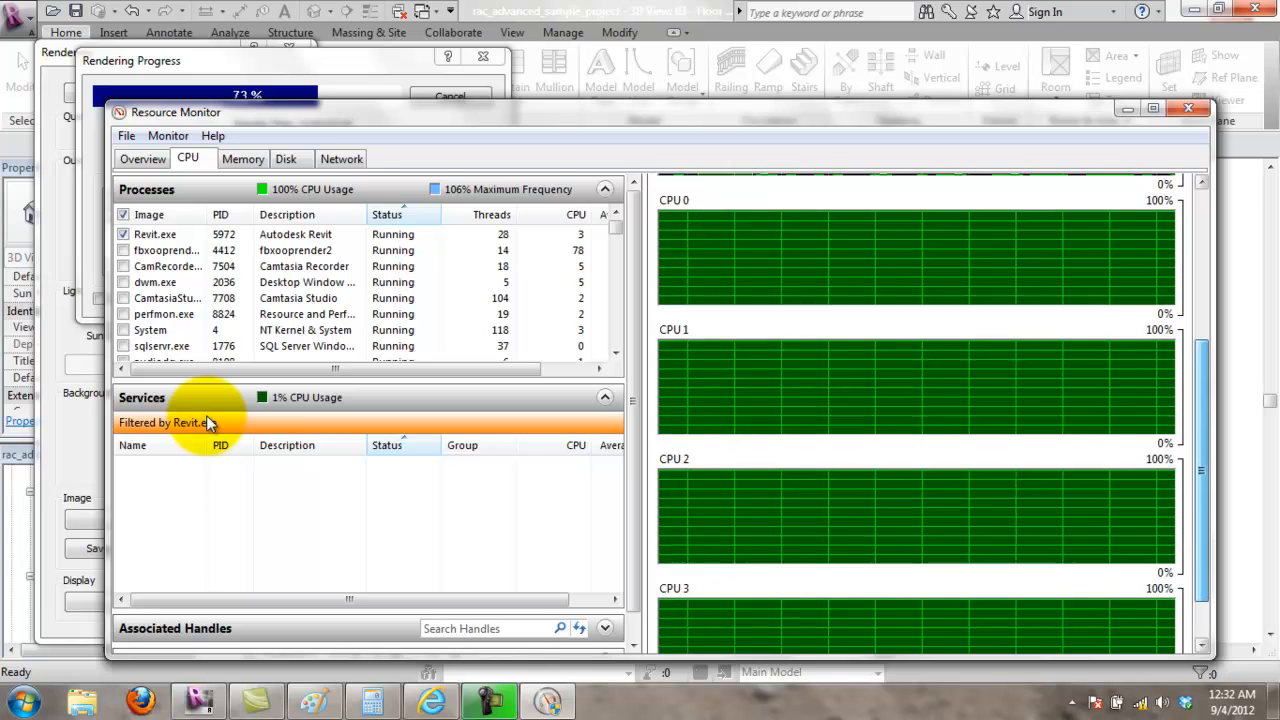
scroll(206, 415, "up", 1)
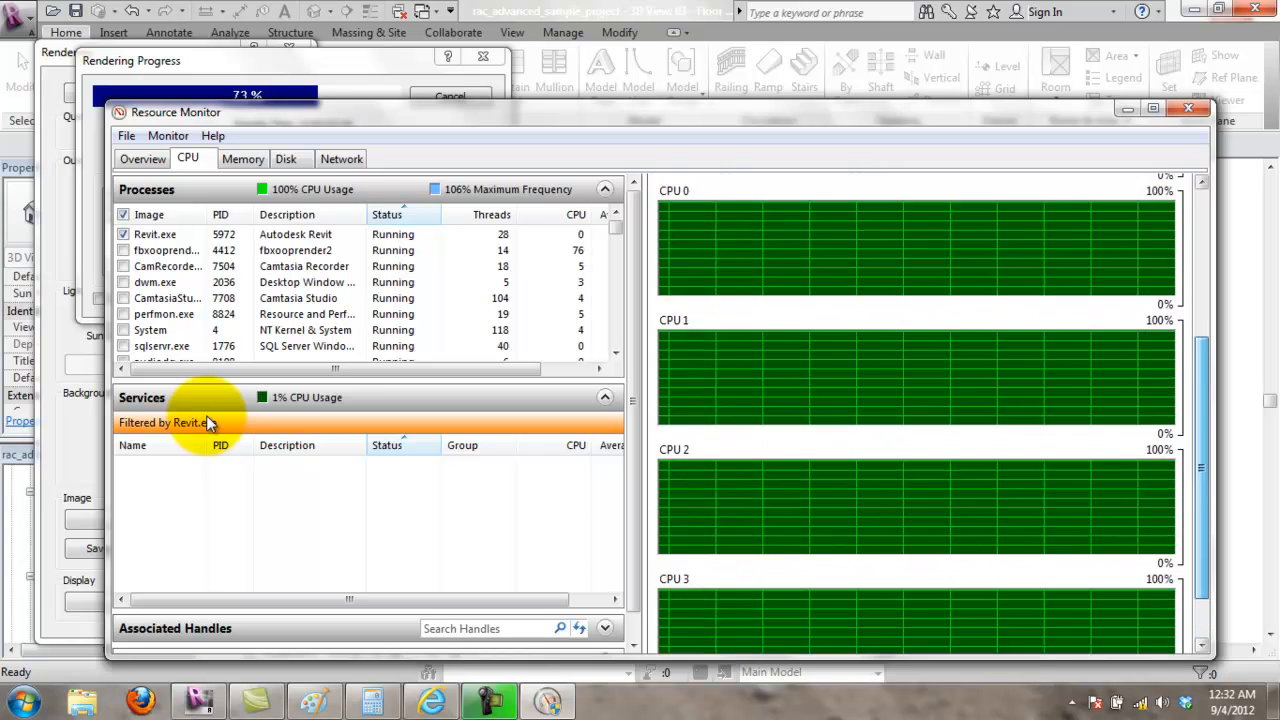
scroll(206, 415, "down", 1)
scroll(206, 415, "down", 1)
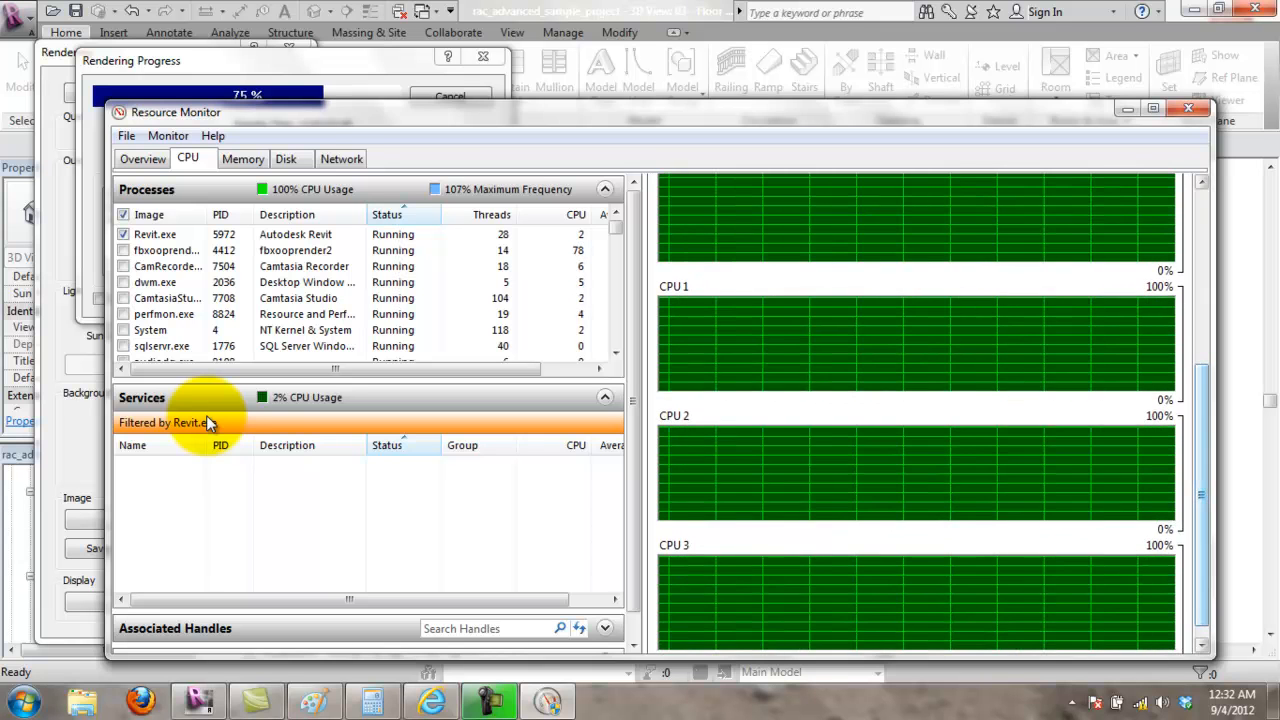
scroll(206, 415, "up", 2)
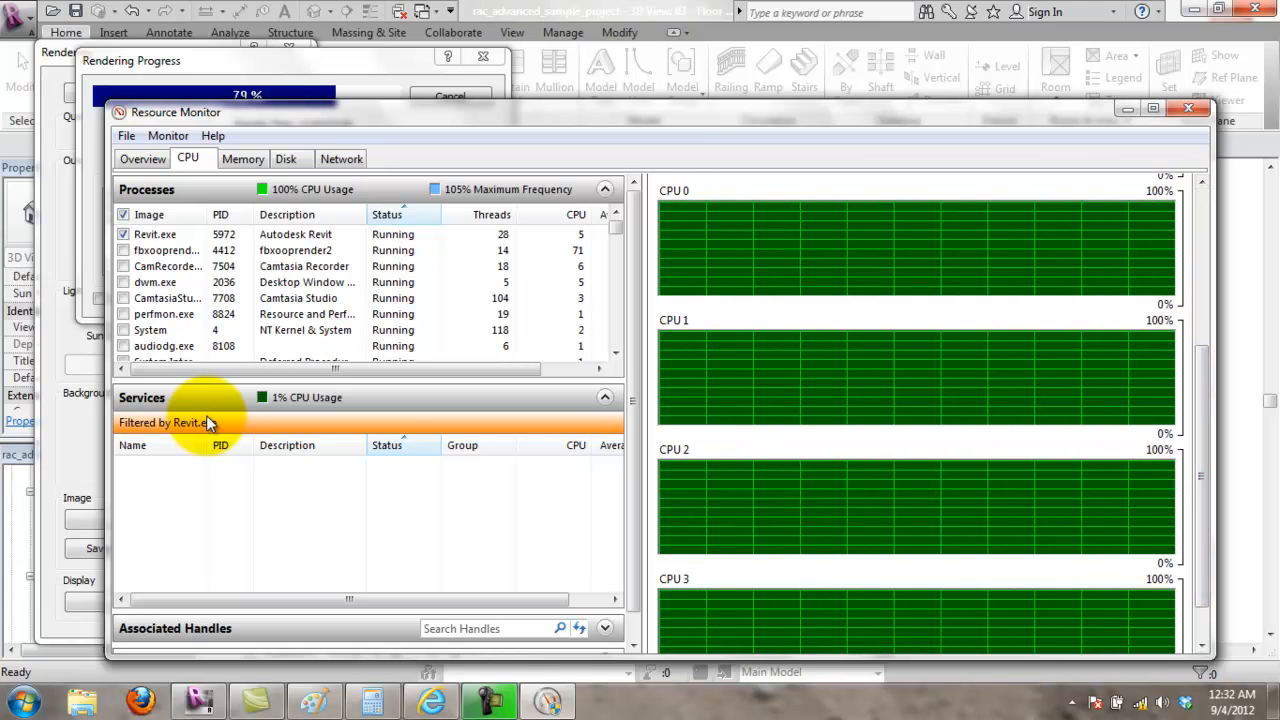
Step: Shift the Resource Monitor window slightly and compare the CPU core graphs once the rendering has finished
left_click_drag(600, 112, 572, 128)
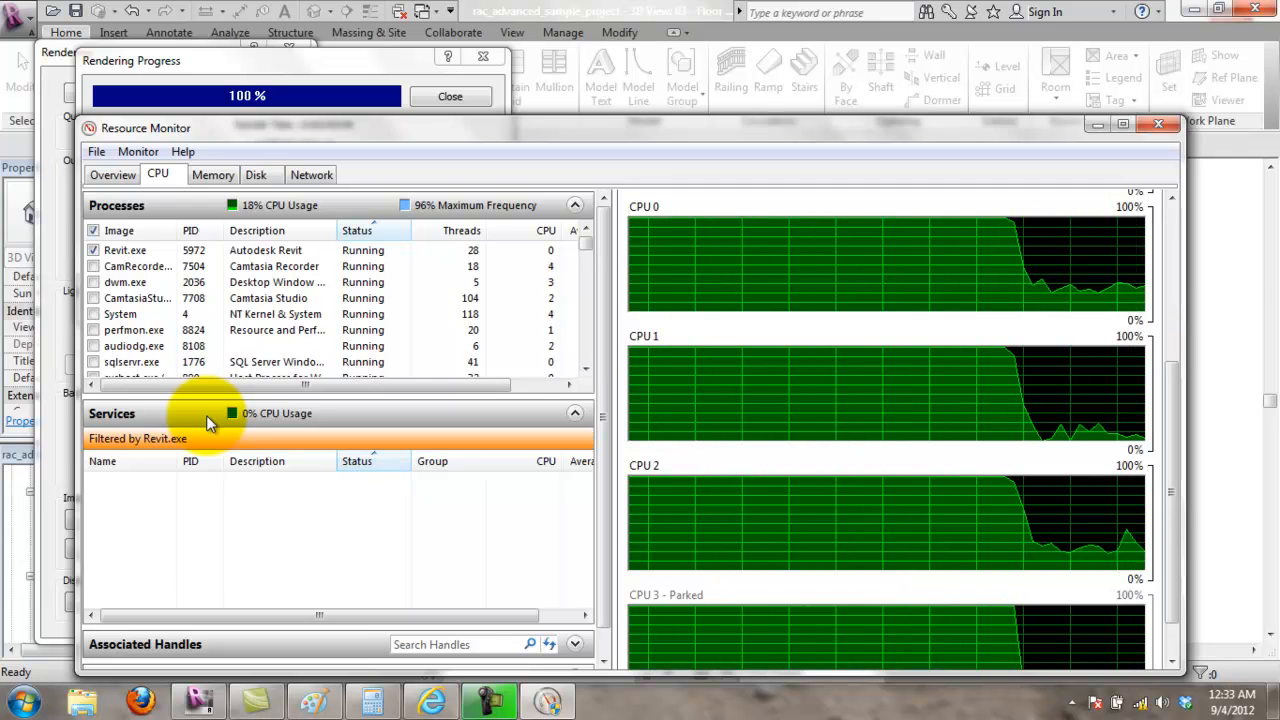
scroll(206, 415, "down", 1)
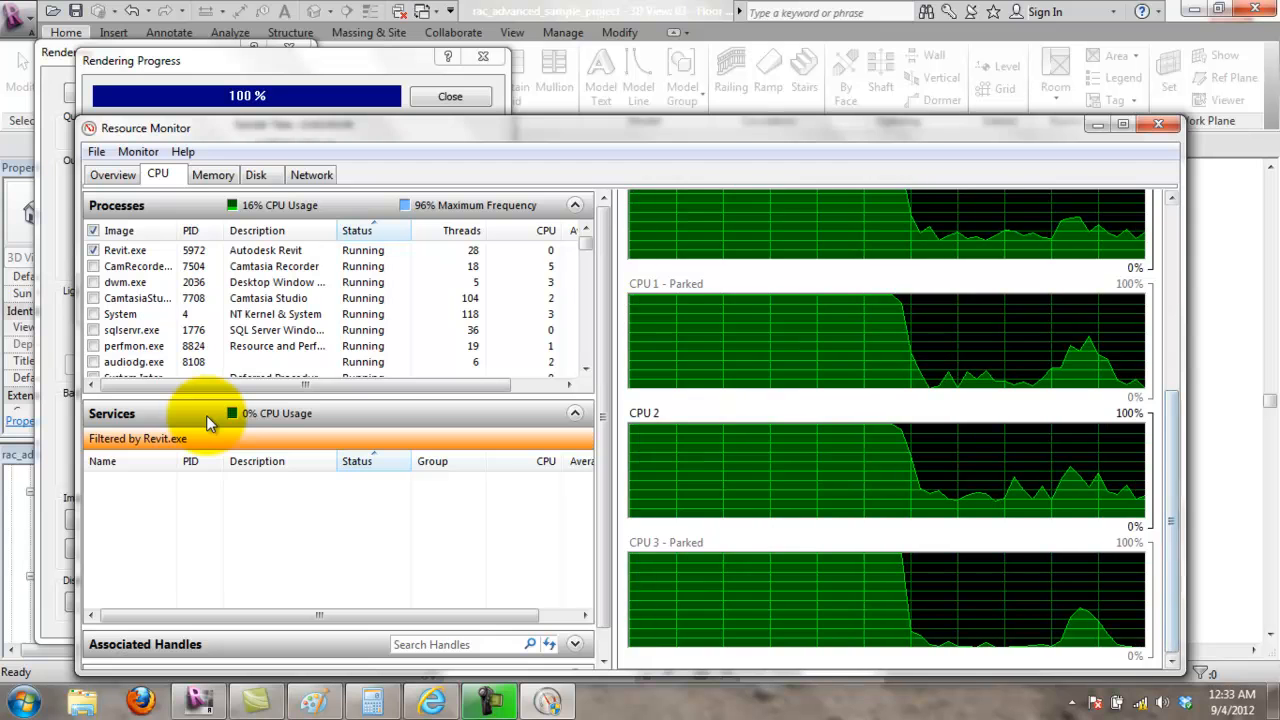
scroll(206, 415, "up", 3)
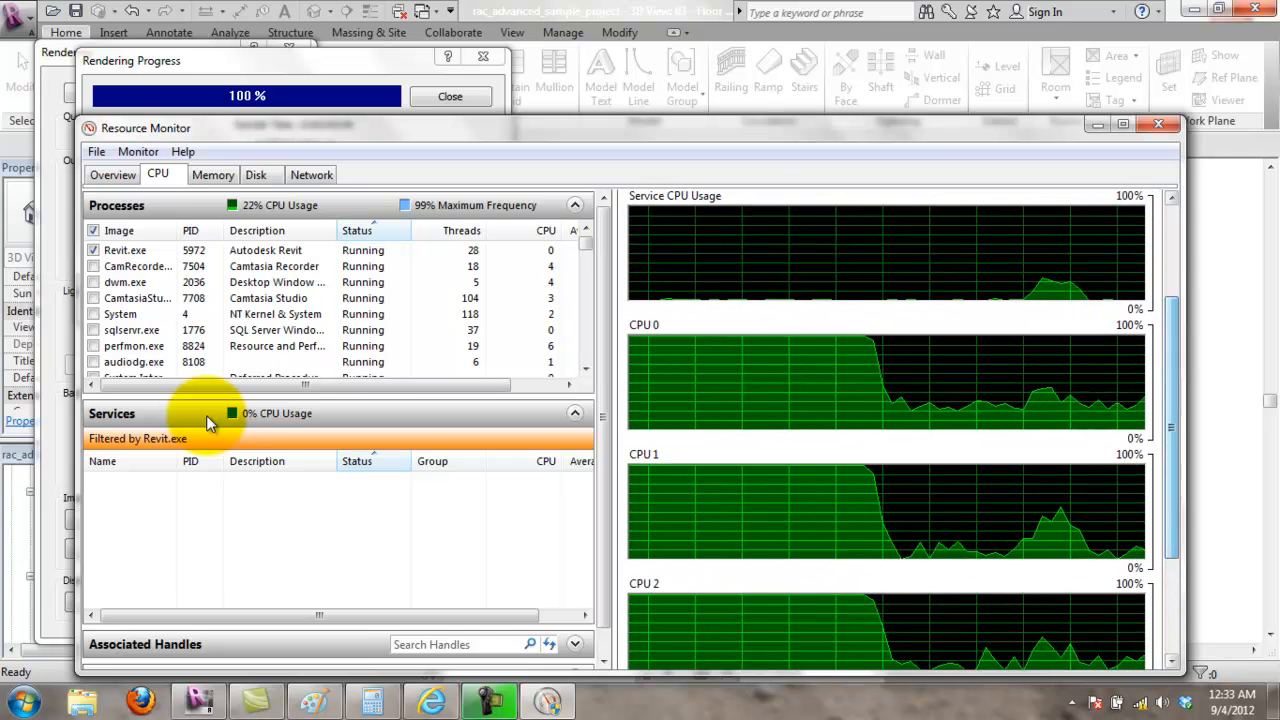
Step: Switch back to Revit, close the finished rendering's progress window, and apply the default exposure settings to the image
key("alt+Tab")
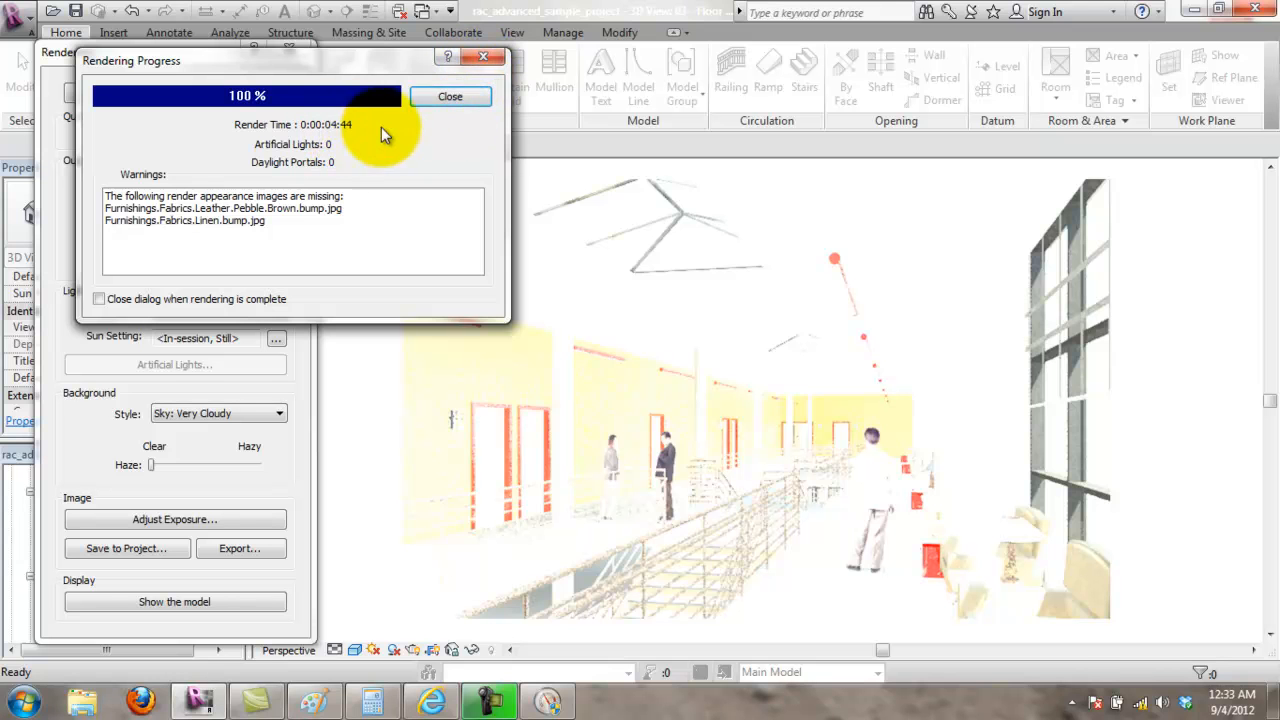
left_click(455, 96)
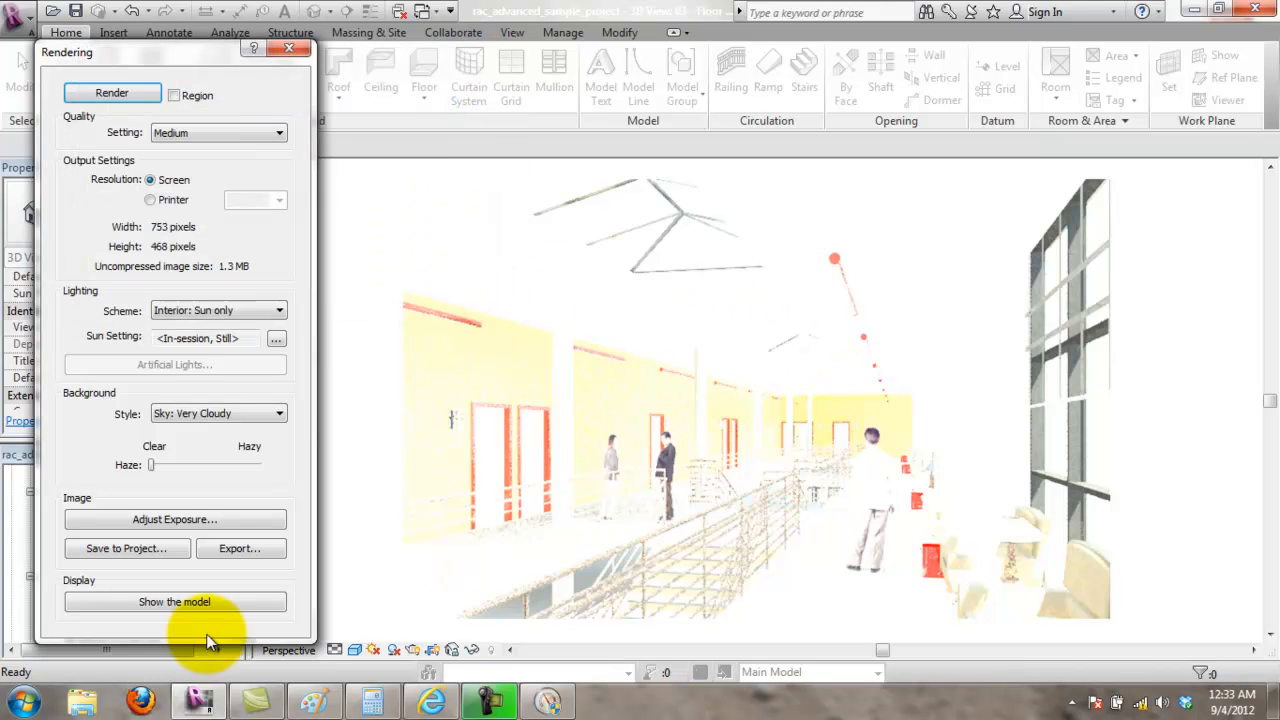
left_click(175, 519)
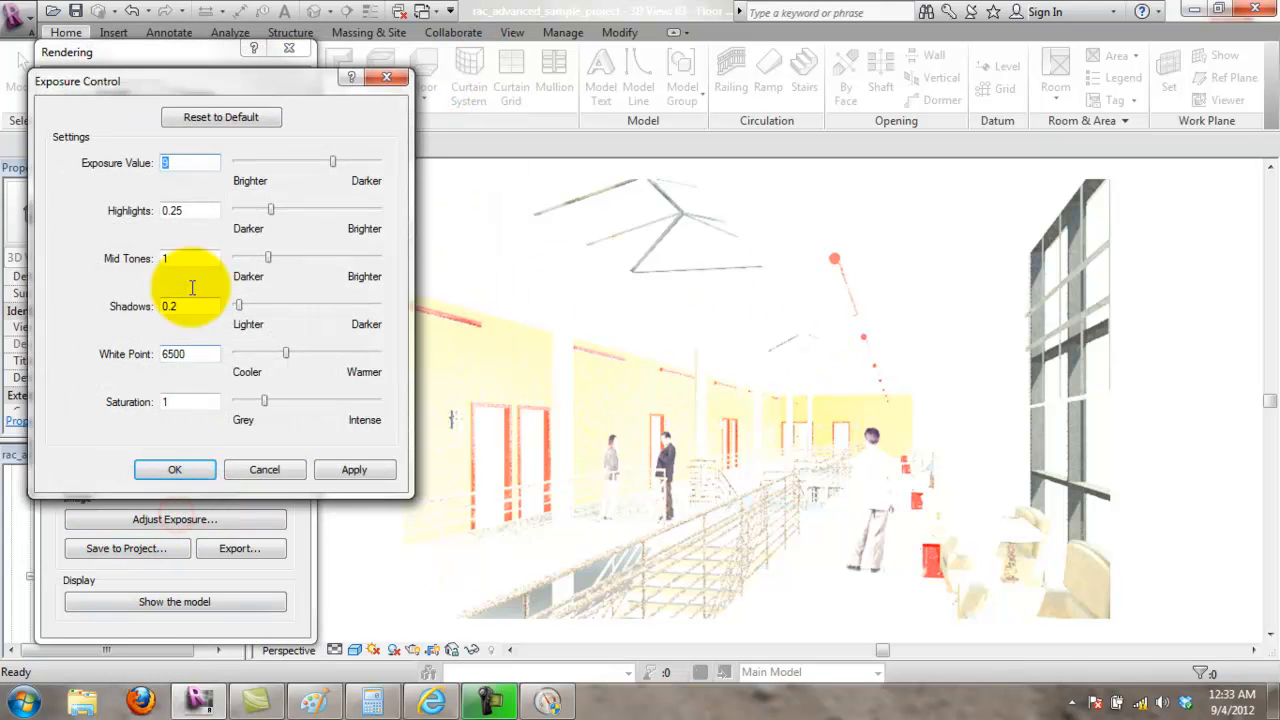
left_click(224, 118)
left_click(354, 470)
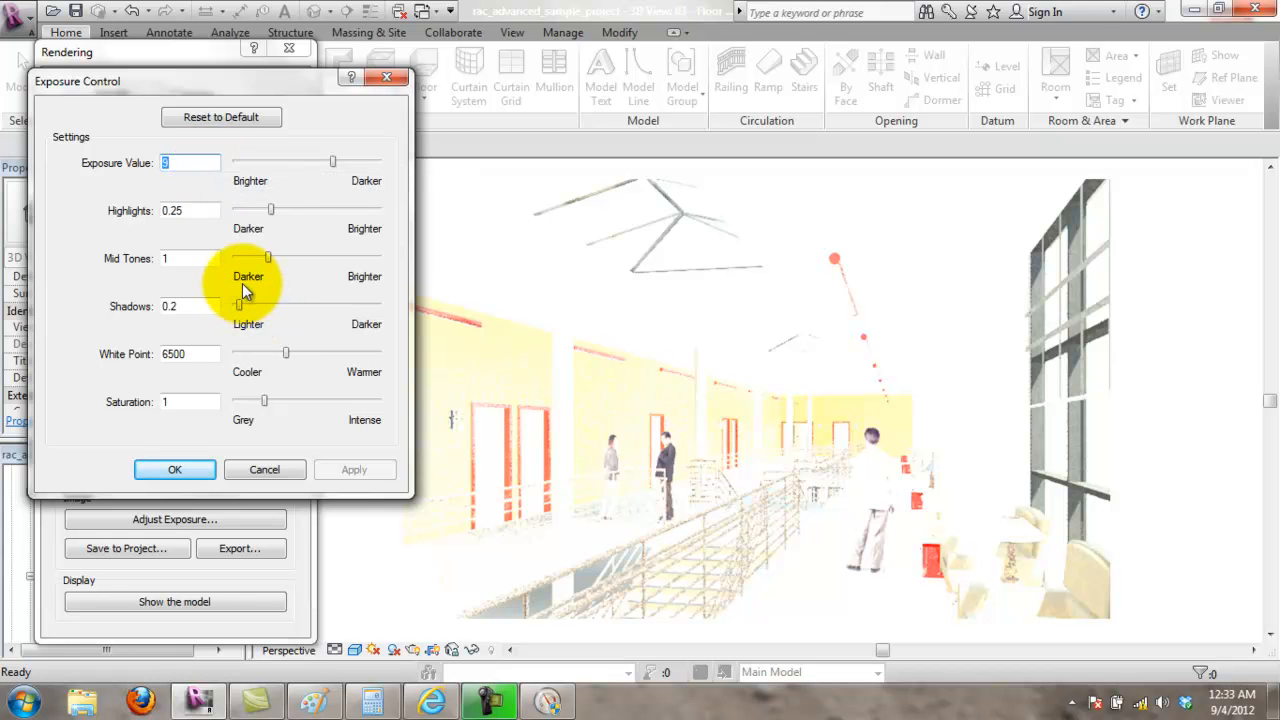
Step: Try darkening the rendered image with exposure values of about 10.54 and 11.53
left_click_drag(331, 157, 343, 160)
left_click(355, 470)
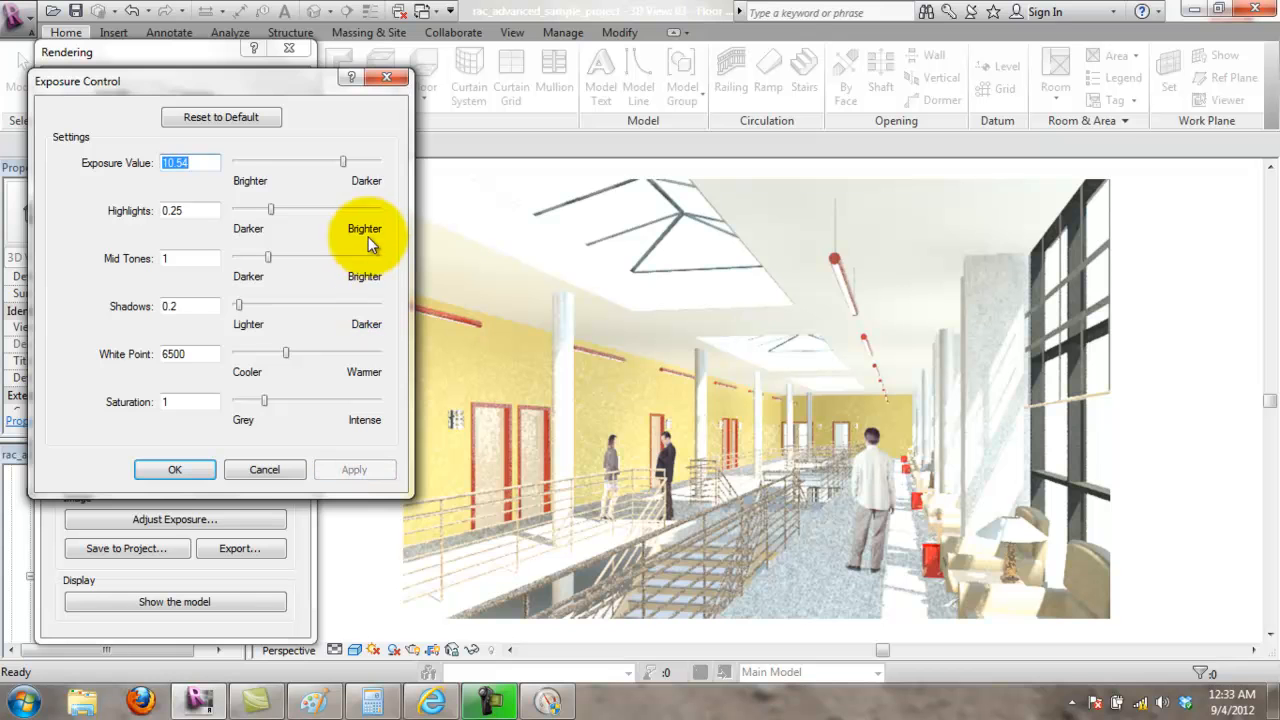
left_click_drag(333, 160, 350, 160)
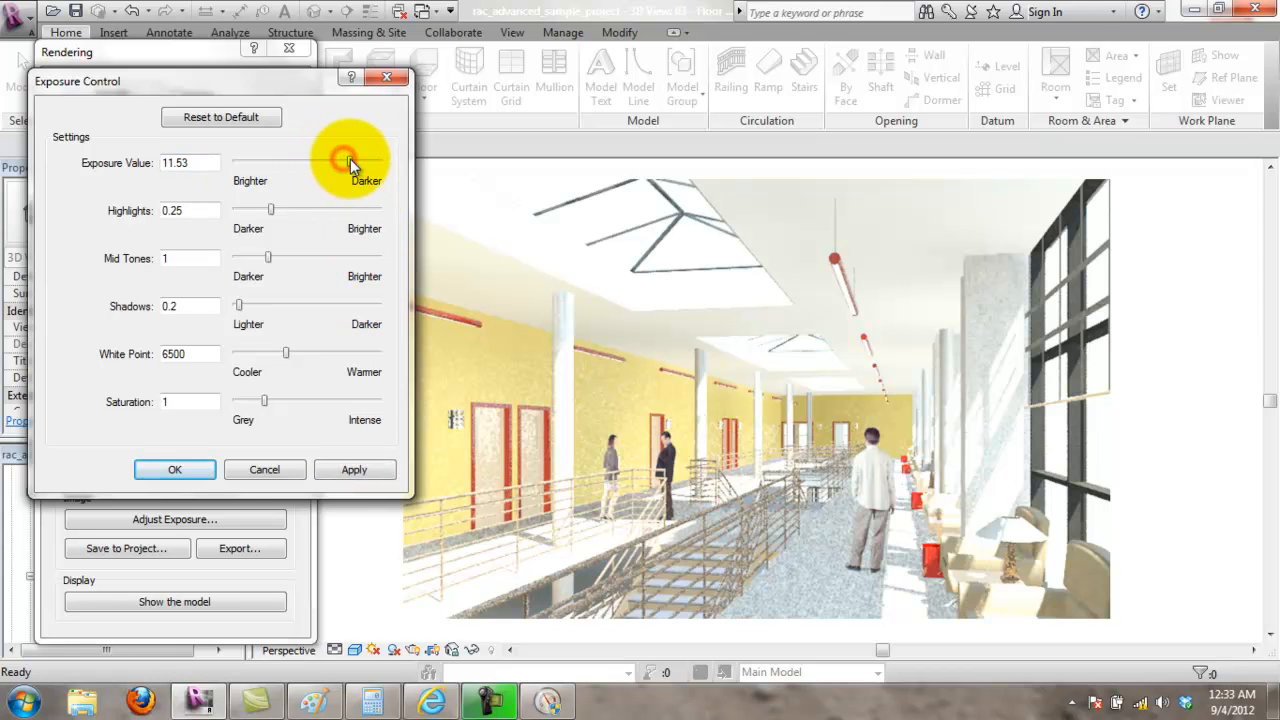
left_click(357, 472)
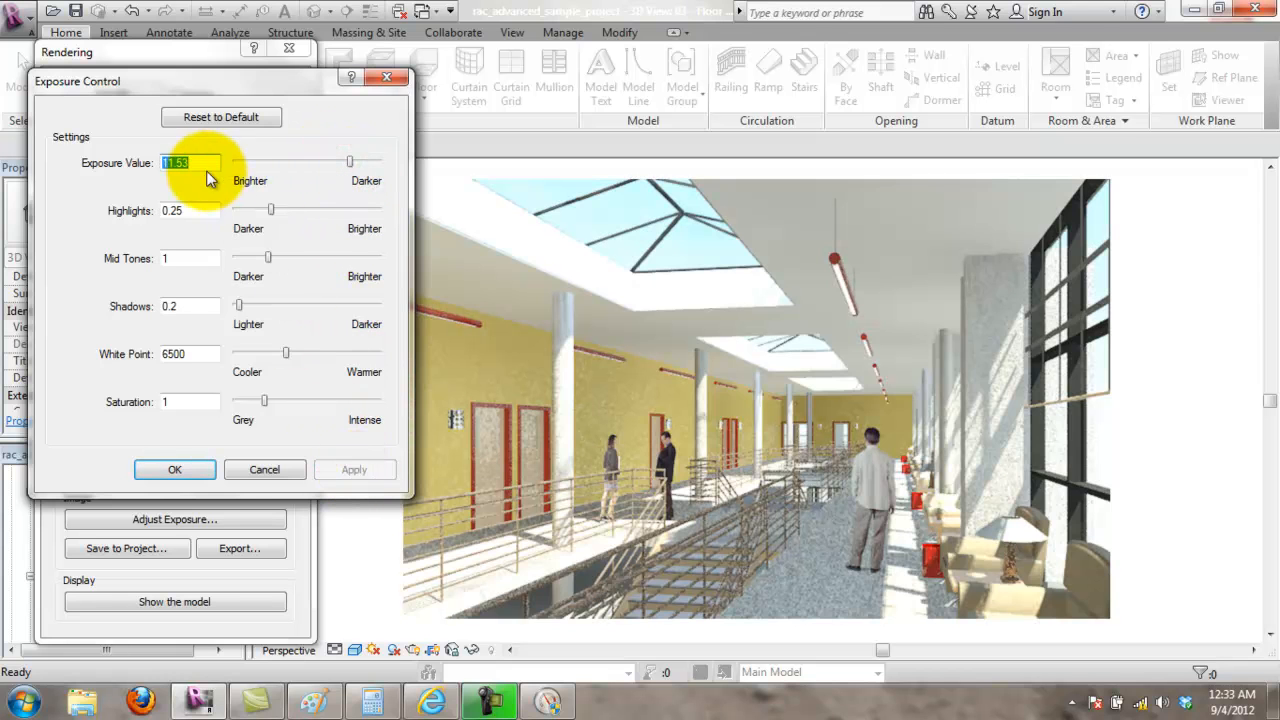
Step: Set the rendered image's exposure value to 12 and apply it
double_click(195, 163)
type("12")
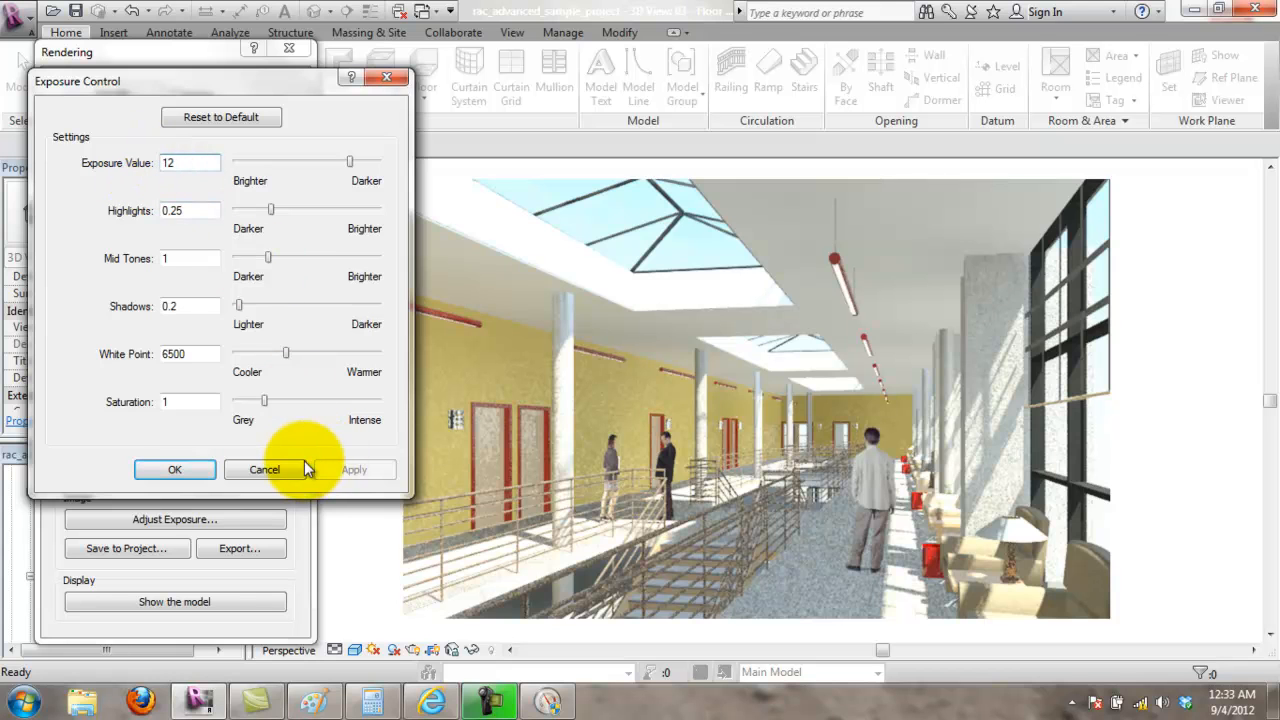
left_click(181, 401)
left_click(360, 470)
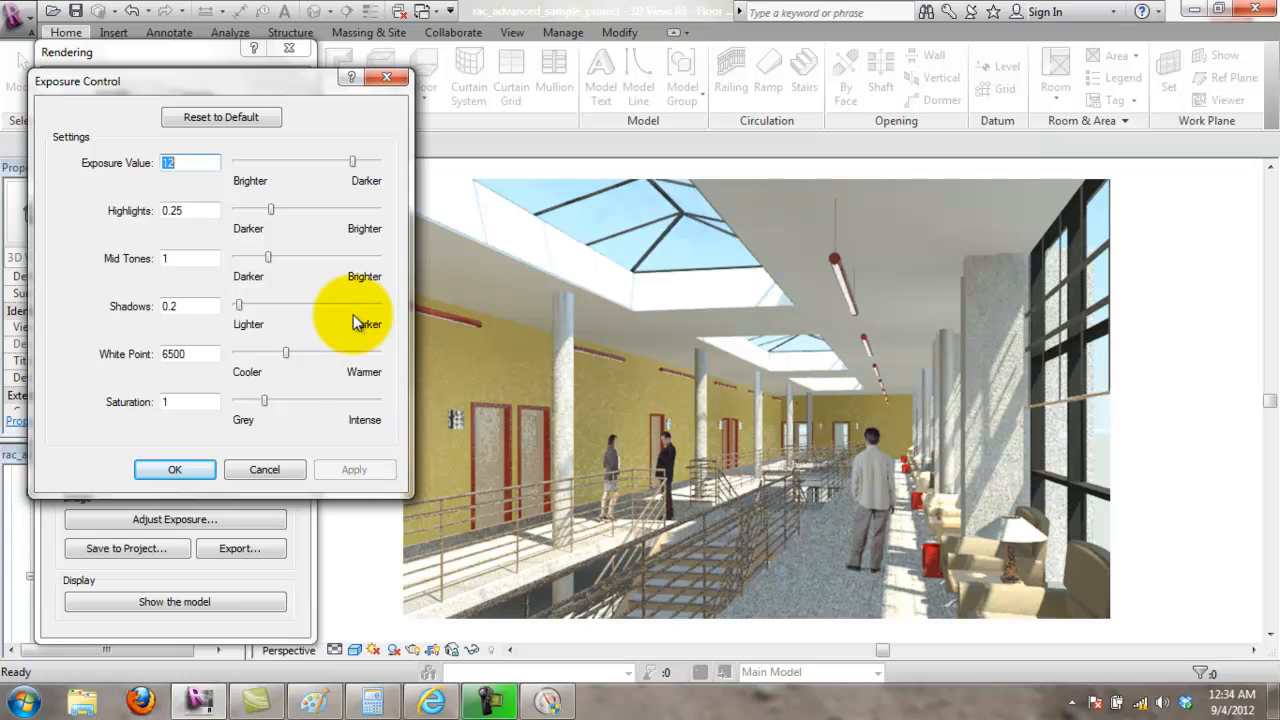
Step: Try exposure settings on the rendering with highlights at 0.18 and shadows at 0.58, applying each
left_click_drag(330, 81, 321, 248)
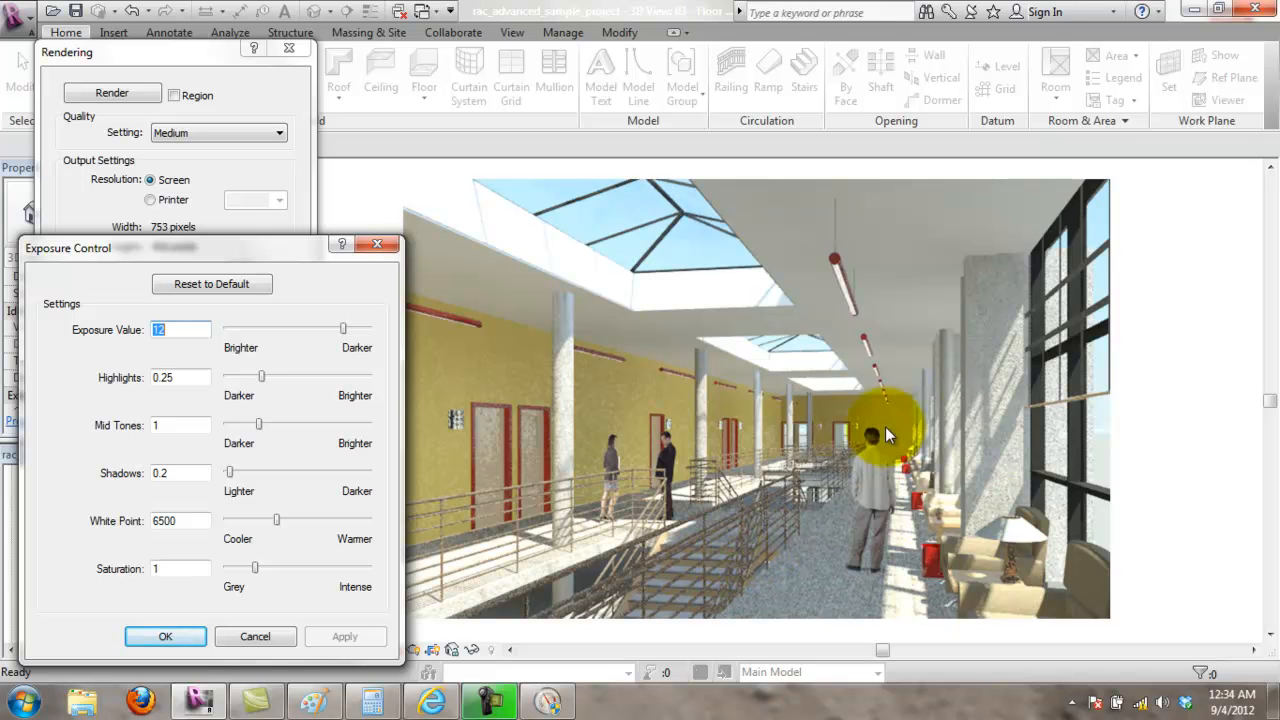
left_click_drag(228, 251, 238, 160)
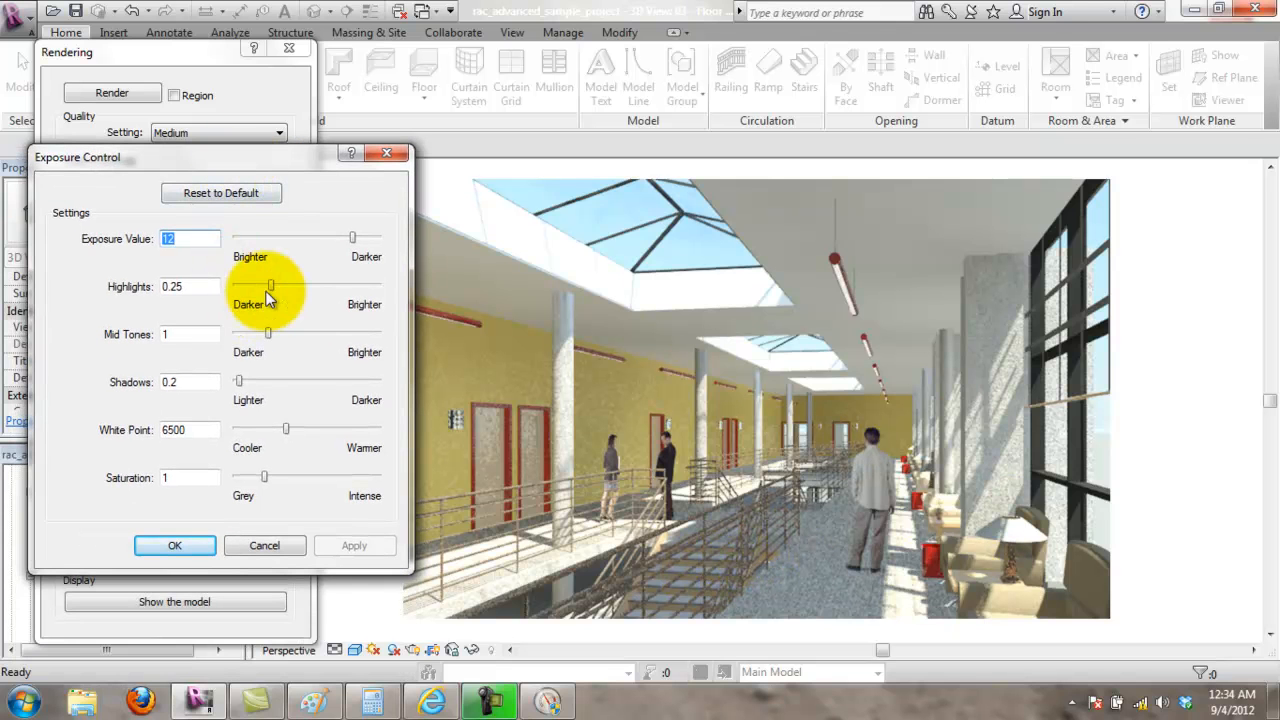
left_click_drag(271, 286, 260, 286)
left_click(355, 548)
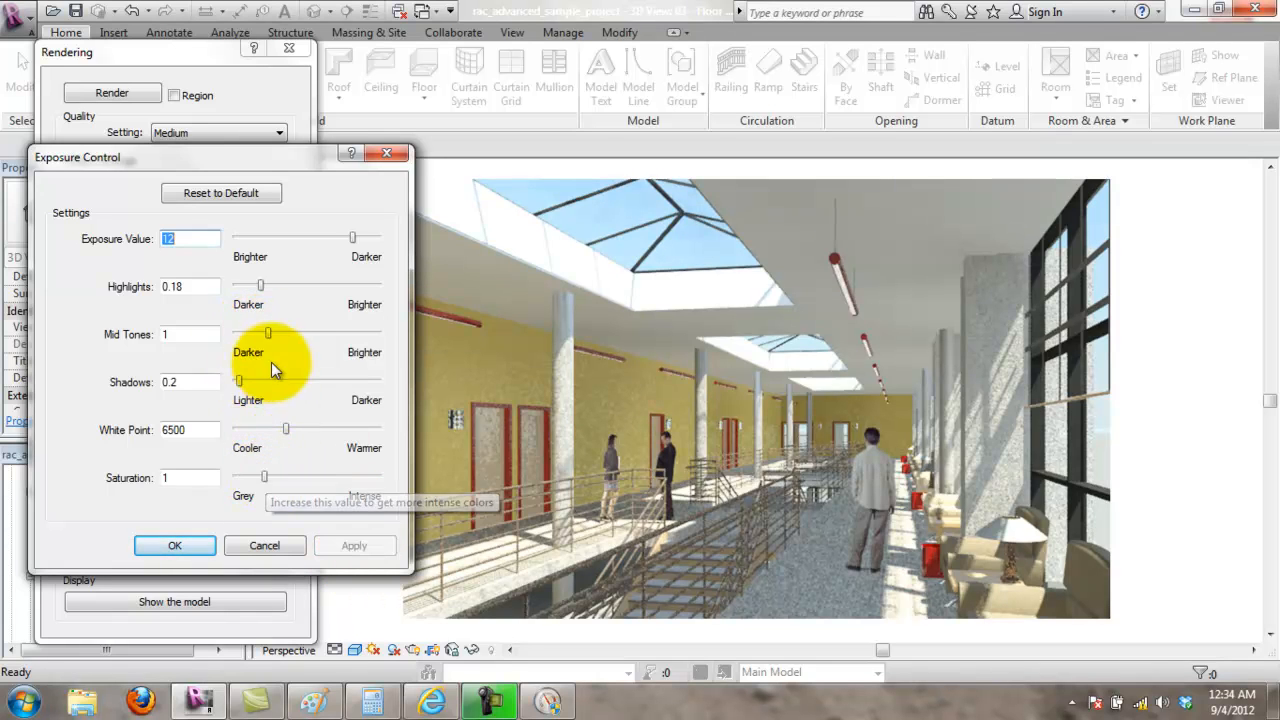
left_click_drag(240, 380, 253, 381)
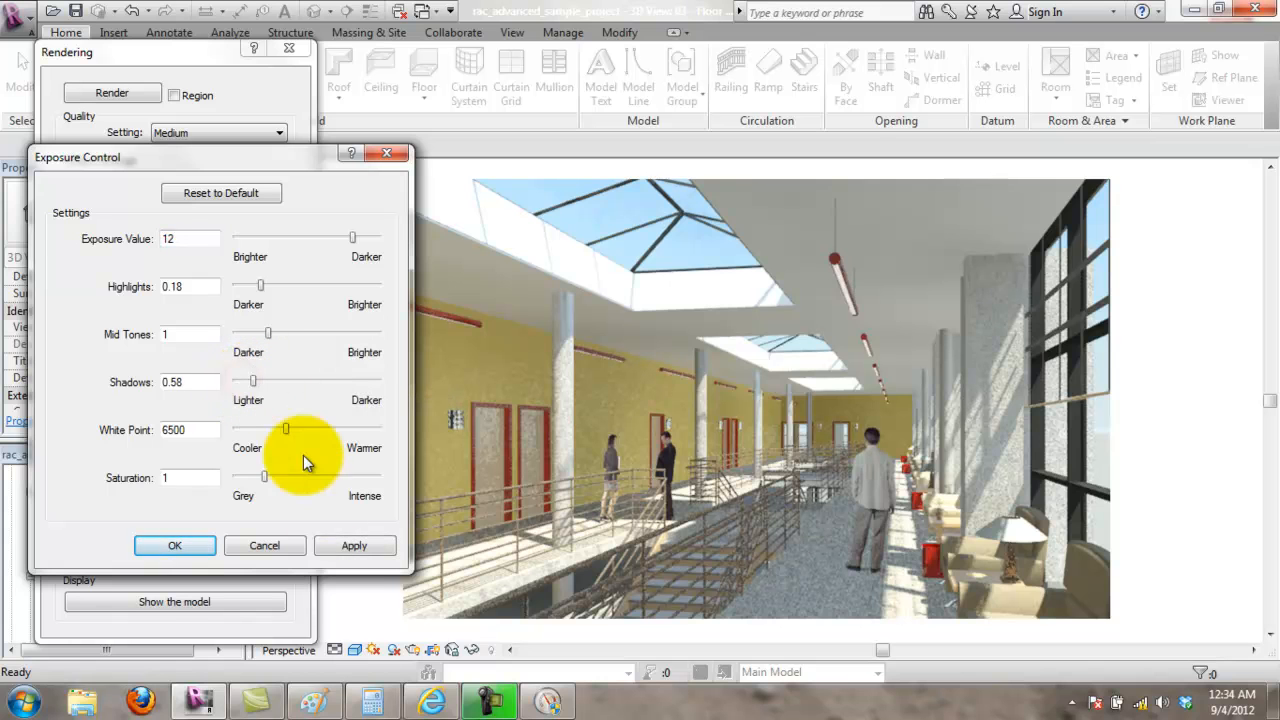
left_click(354, 546)
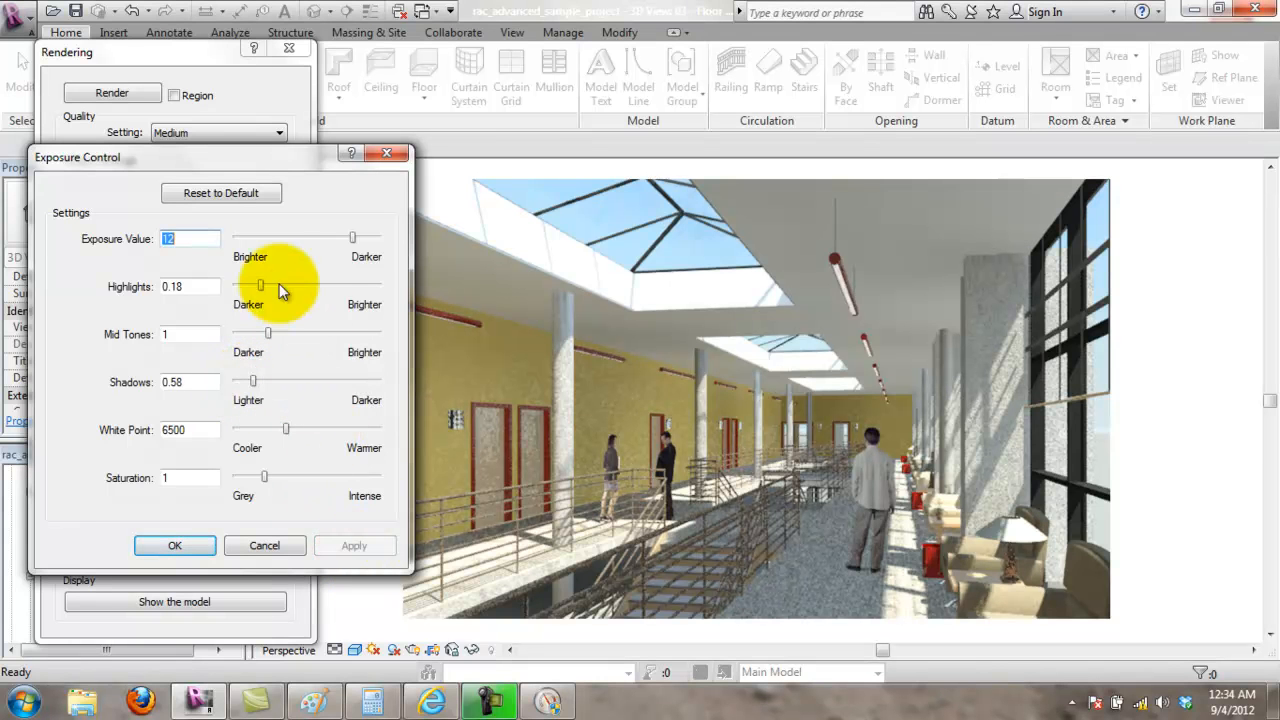
Step: Try exposure values of 10.83, 11.53 and 12.7 on the rendering, applying each one to compare brightness
left_click_drag(352, 238, 346, 238)
left_click(358, 545)
left_click(365, 546)
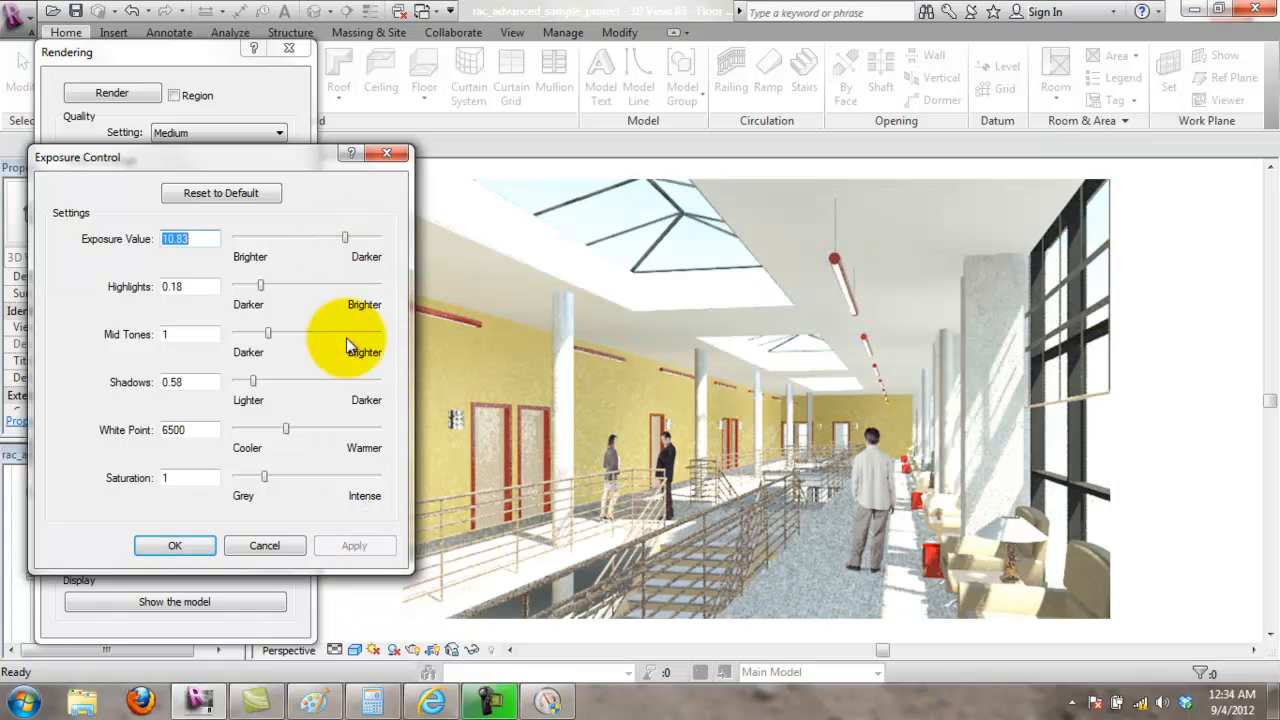
left_click_drag(346, 238, 351, 236)
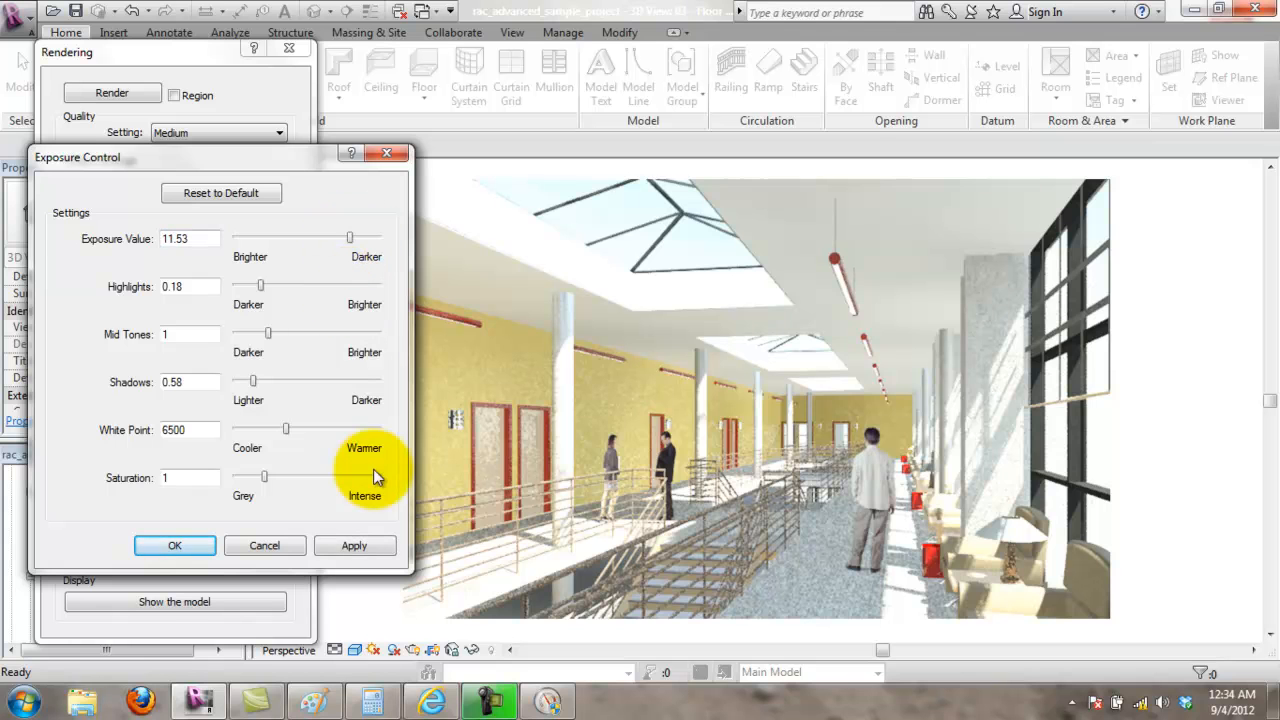
left_click(346, 546)
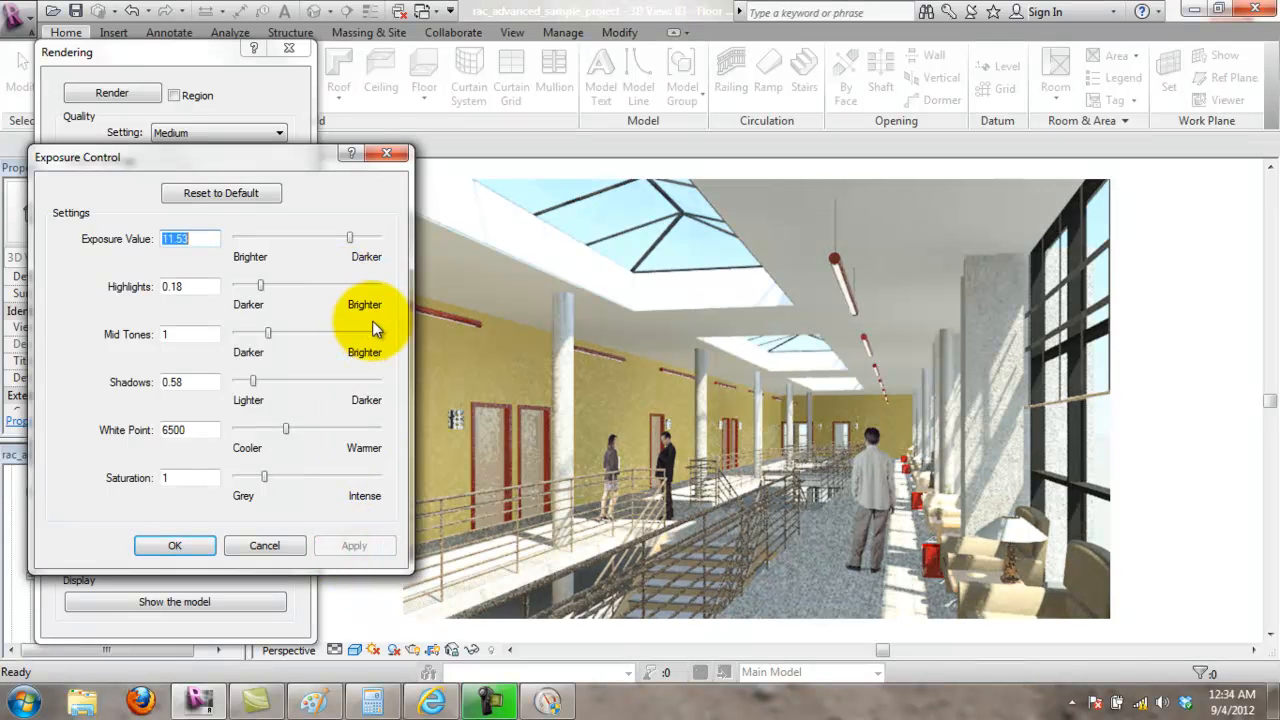
left_click_drag(348, 233, 355, 236)
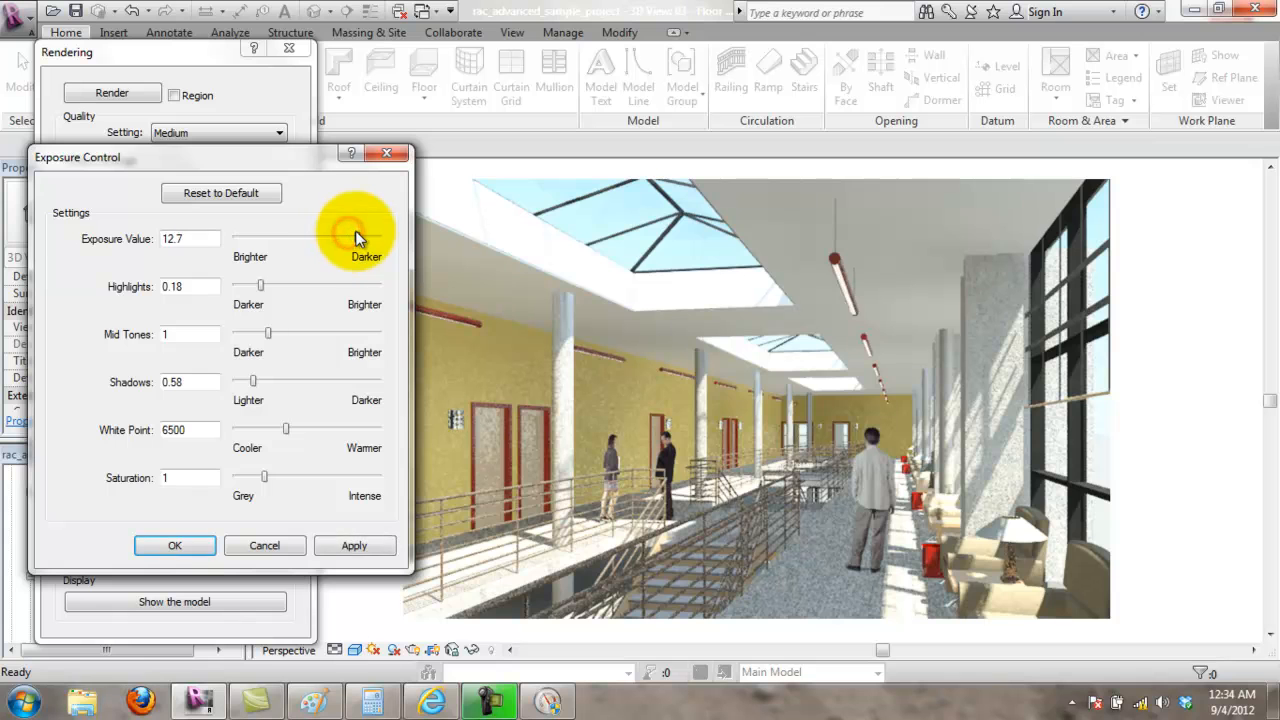
left_click(356, 549)
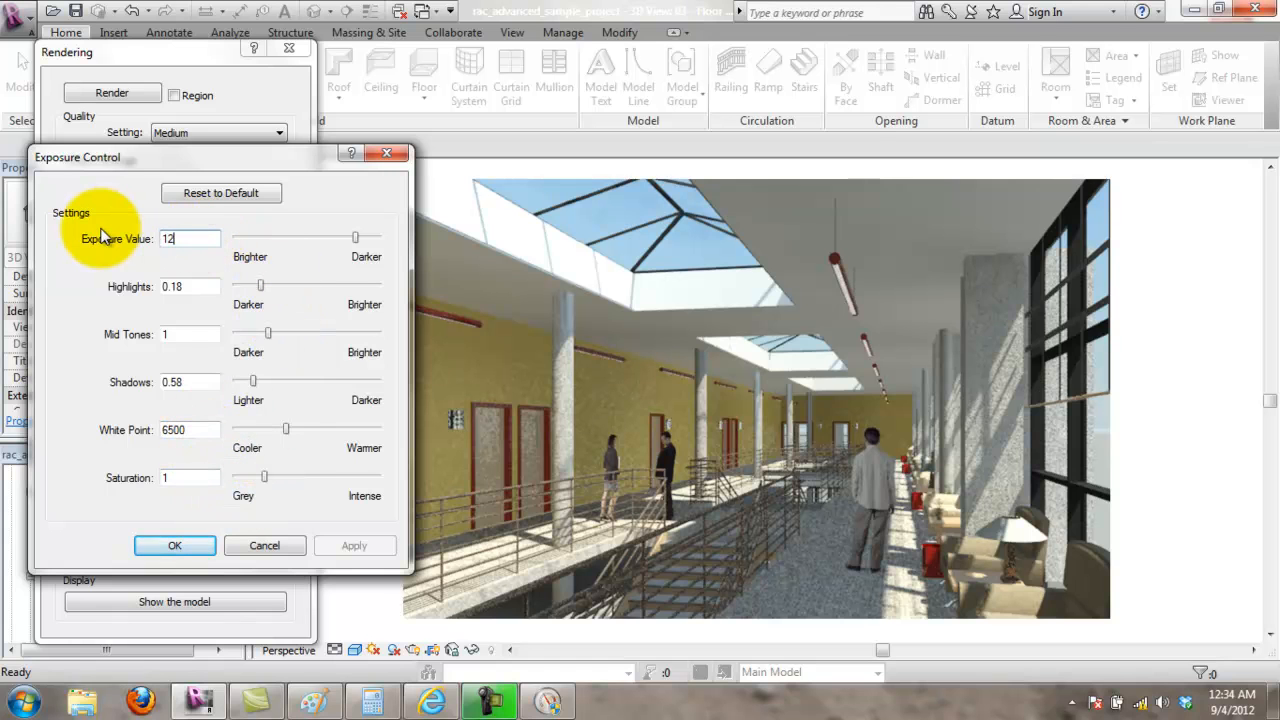
Step: Set the exposure value to 12.5, highlights to 0.2 and shadows to 0.6, and apply them to the rendering
double_click(208, 286)
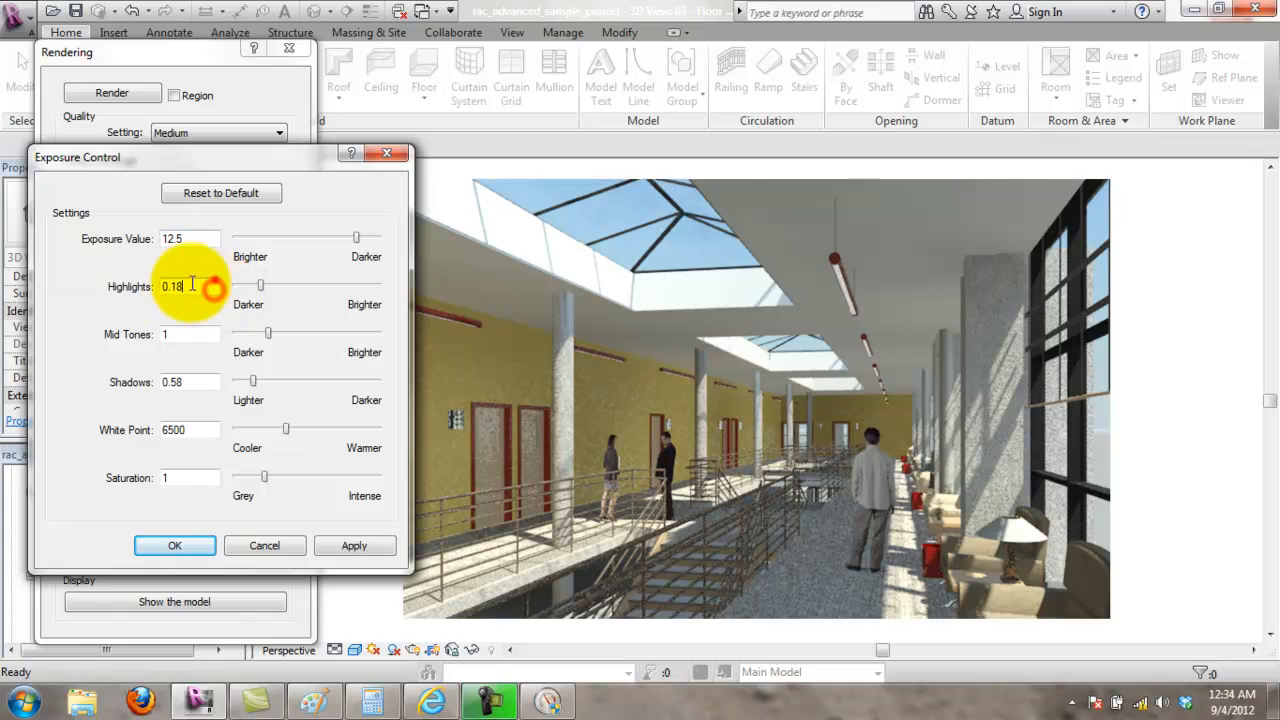
type("0.2")
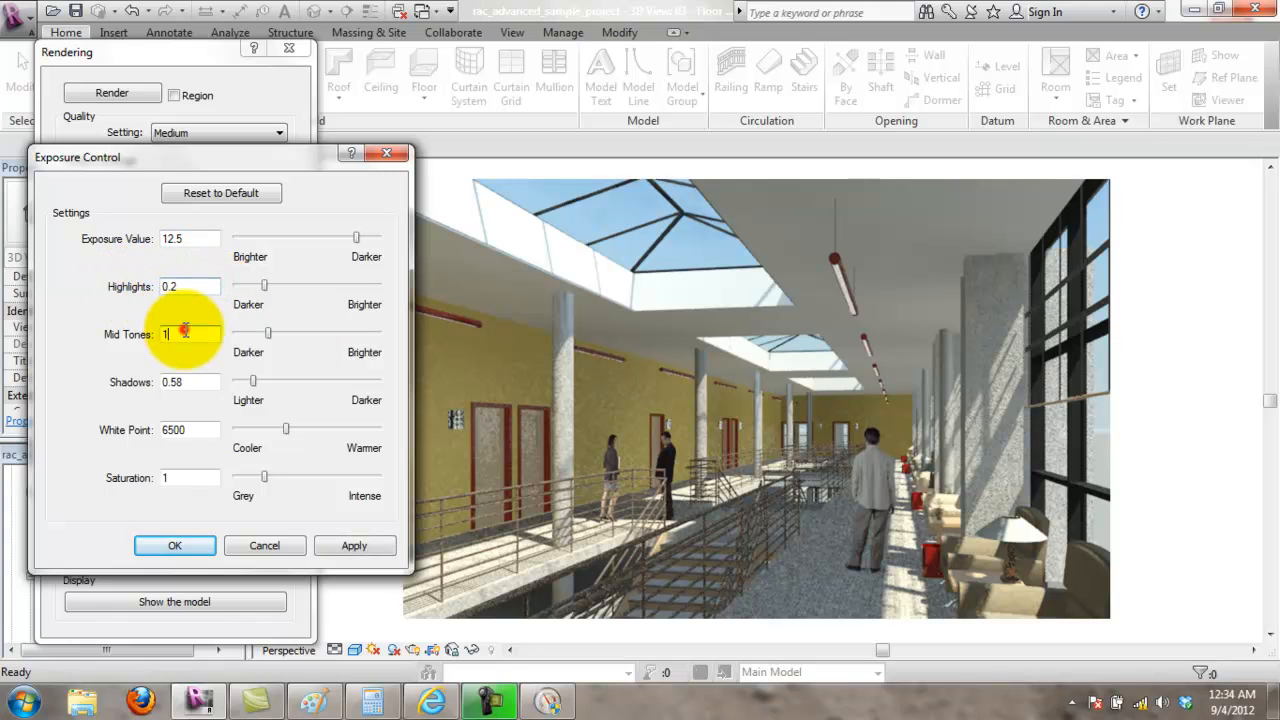
left_click(183, 330)
double_click(200, 377)
type(".6")
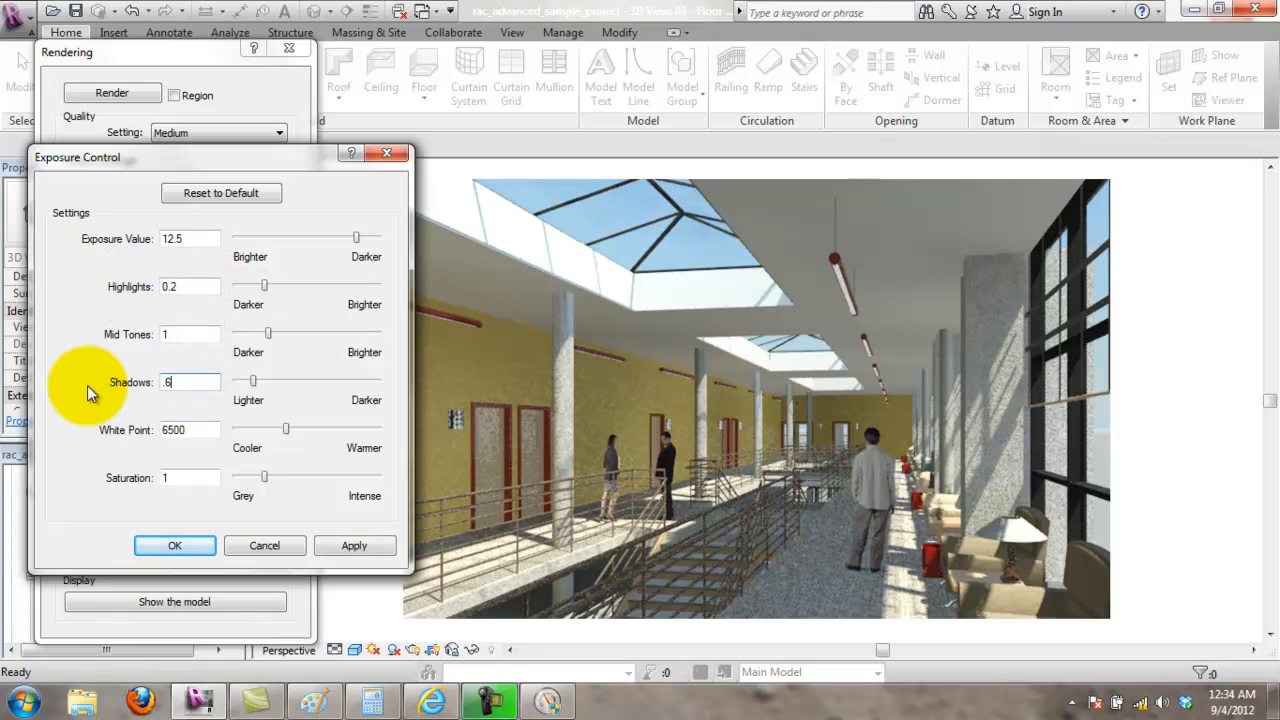
left_click(206, 429)
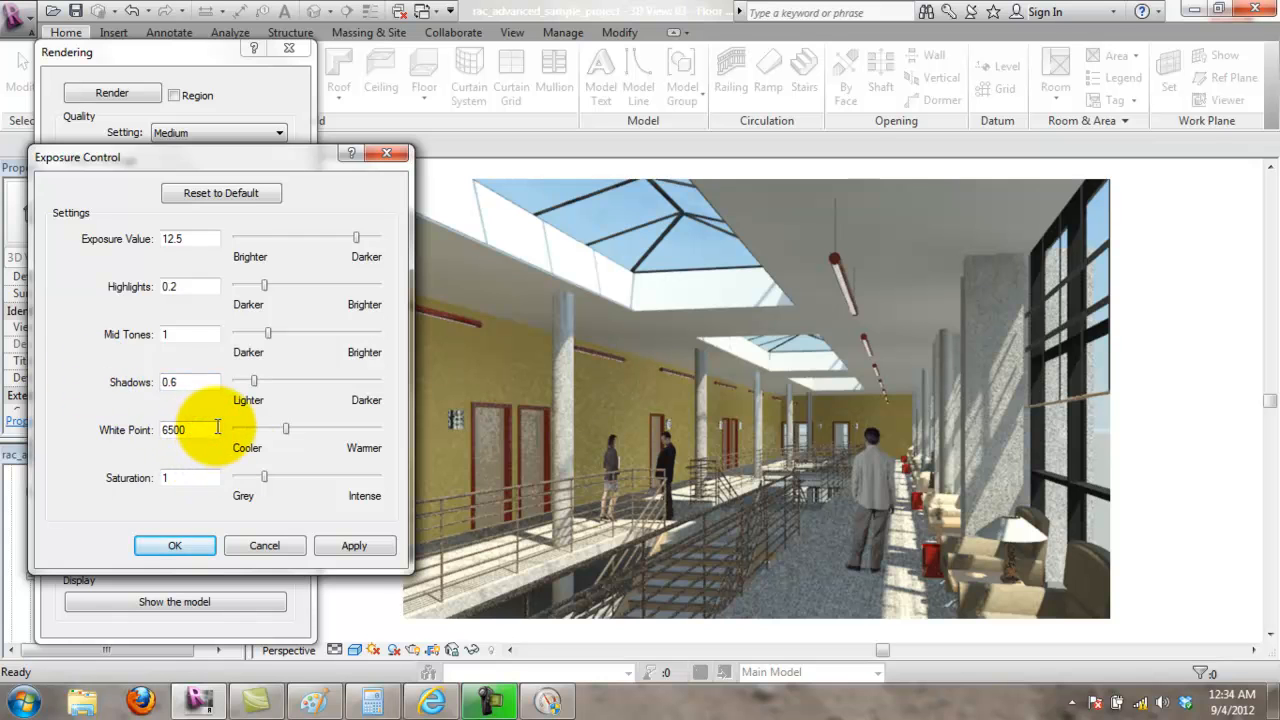
left_click(350, 546)
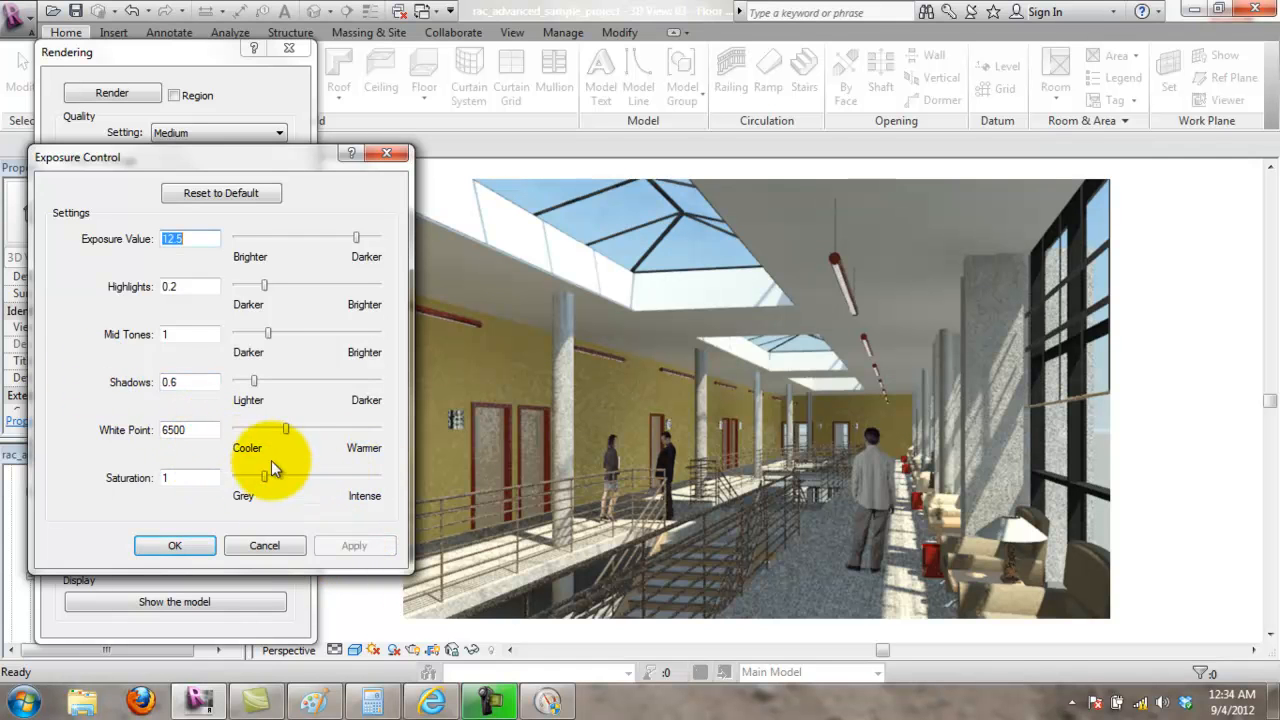
Step: Set the white point to 6000, apply it to the rendering and accept the exposure settings
left_click(286, 429)
left_click_drag(286, 430, 283, 430)
double_click(202, 430)
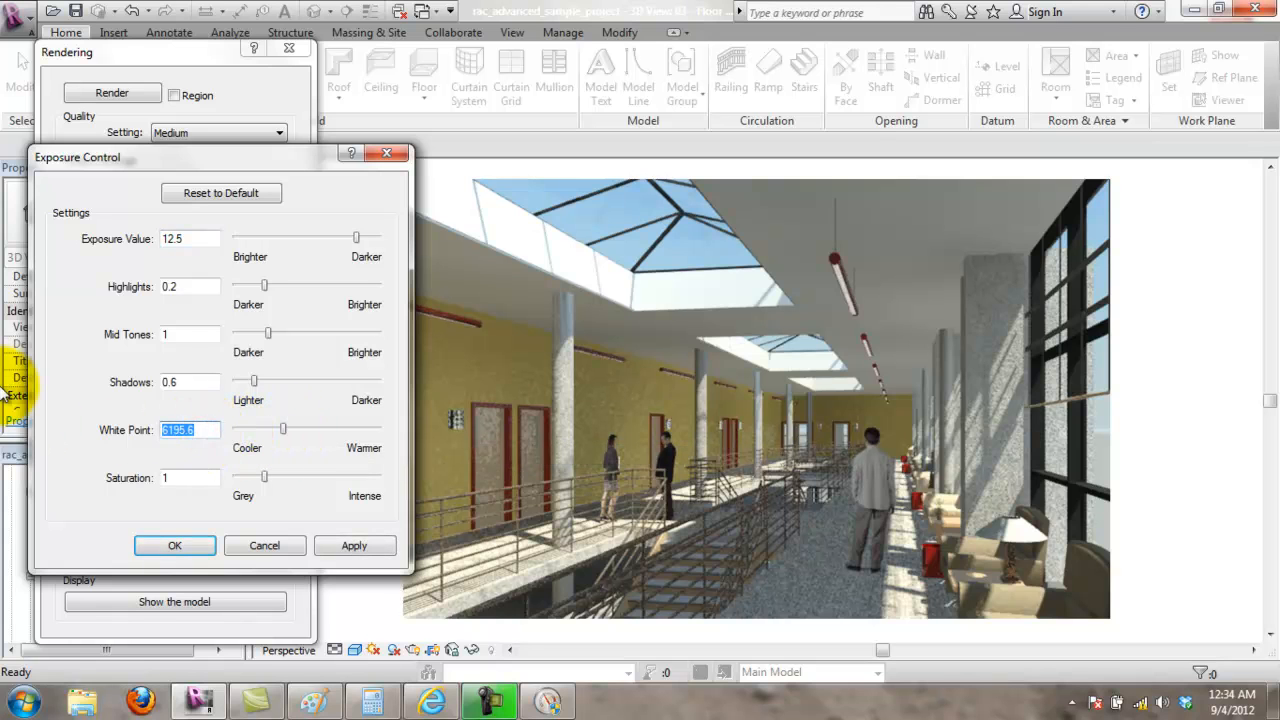
left_click(366, 543)
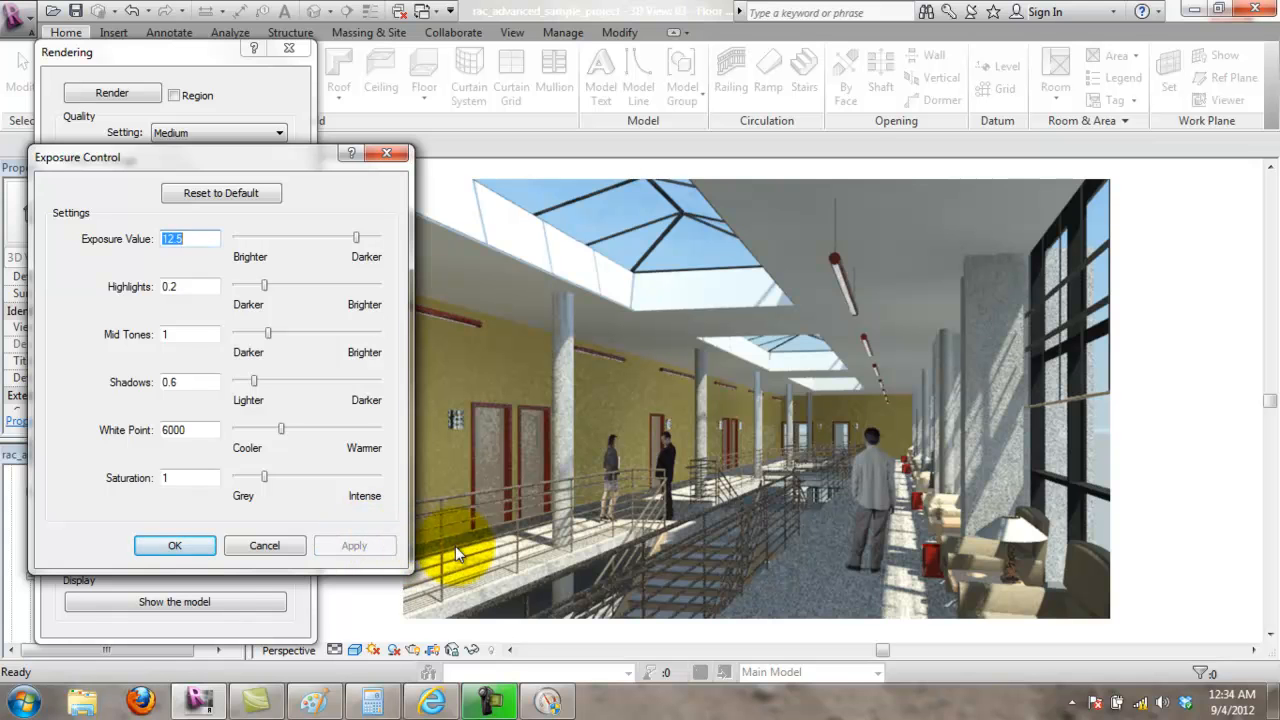
left_click(176, 546)
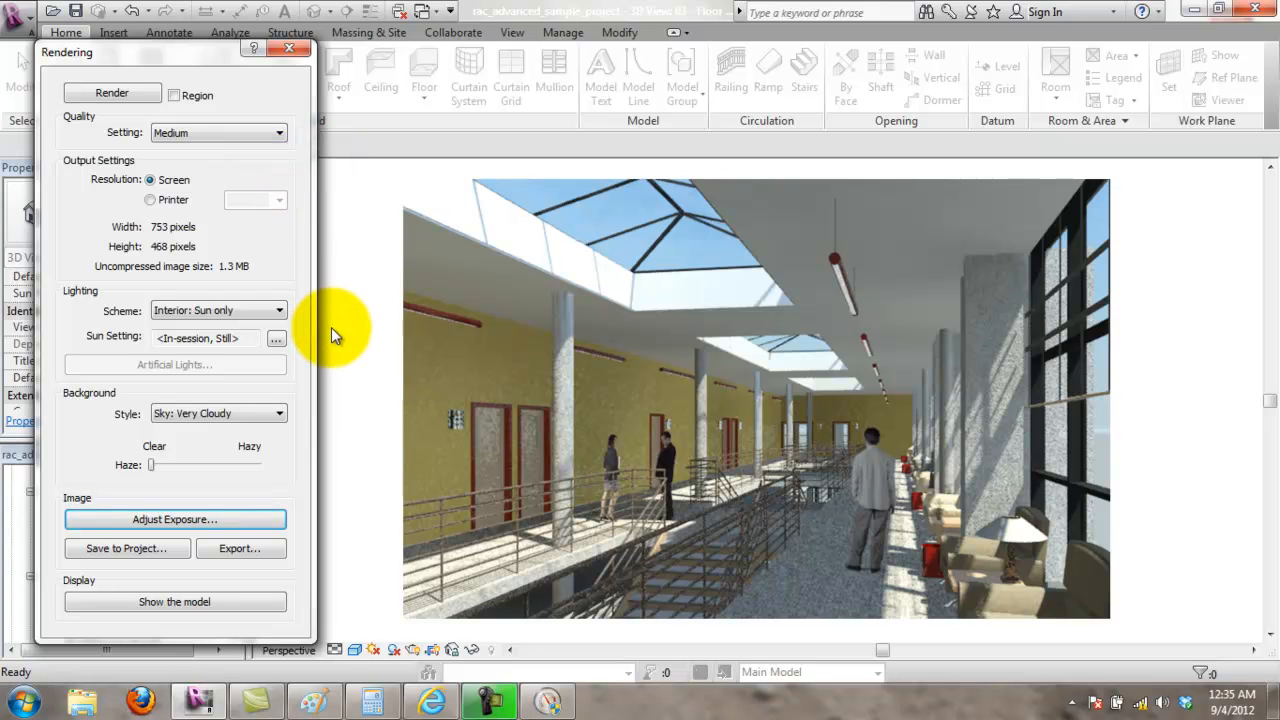
Step: Export the sun-only rendering to the Desktop as a JPEG named 02_01
left_click(257, 549)
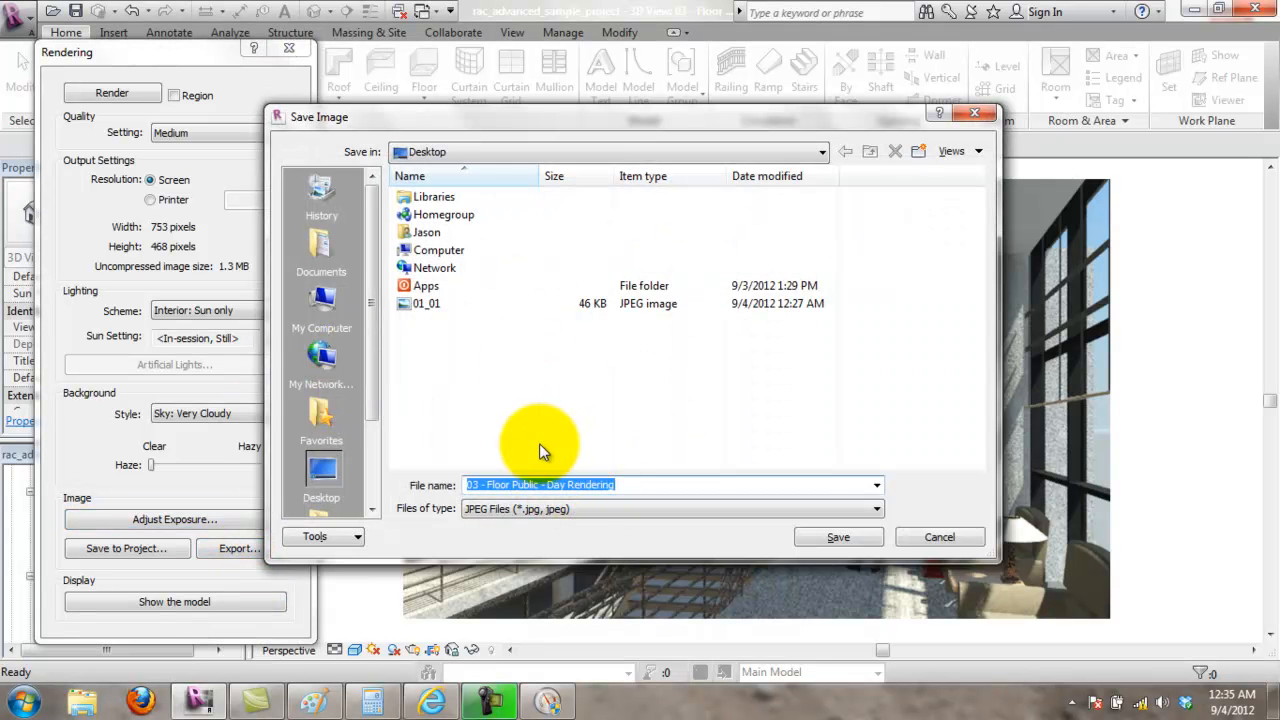
type("02_01")
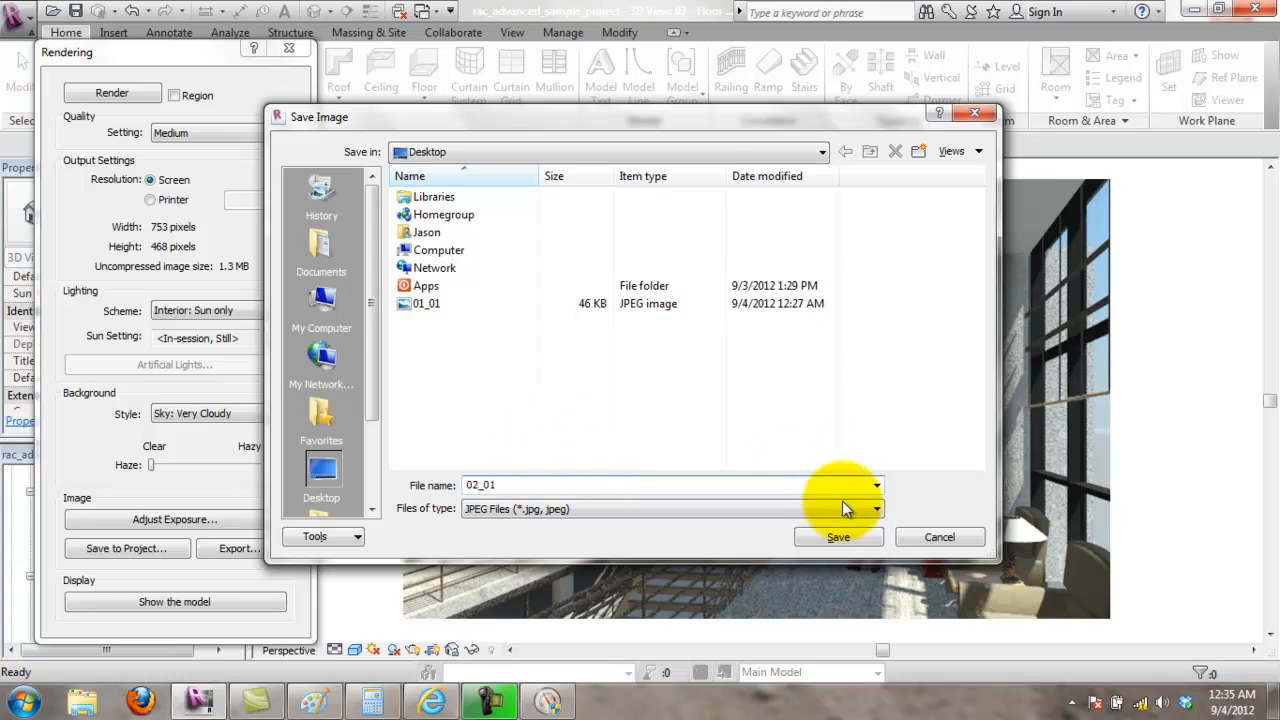
left_click(838, 537)
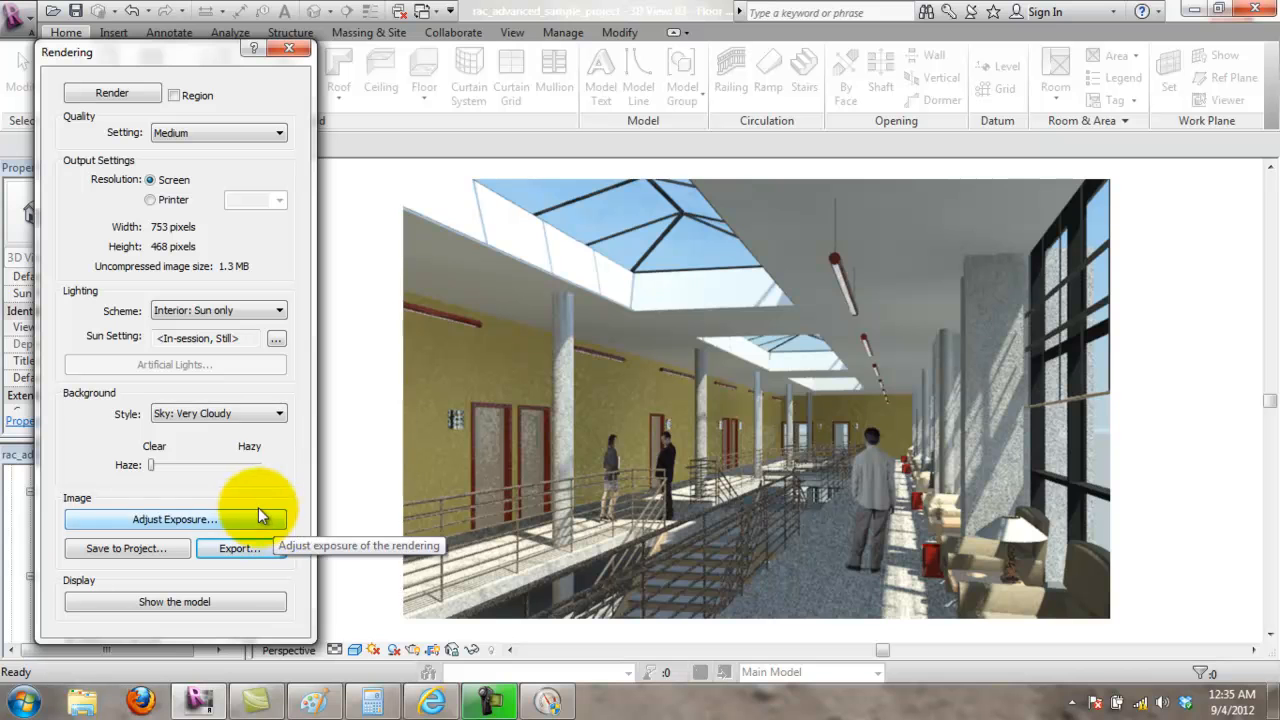
Step: Change the lighting scheme to Interior: Sun and Artificial, render the view again and dismiss the rendering progress
left_click(227, 310)
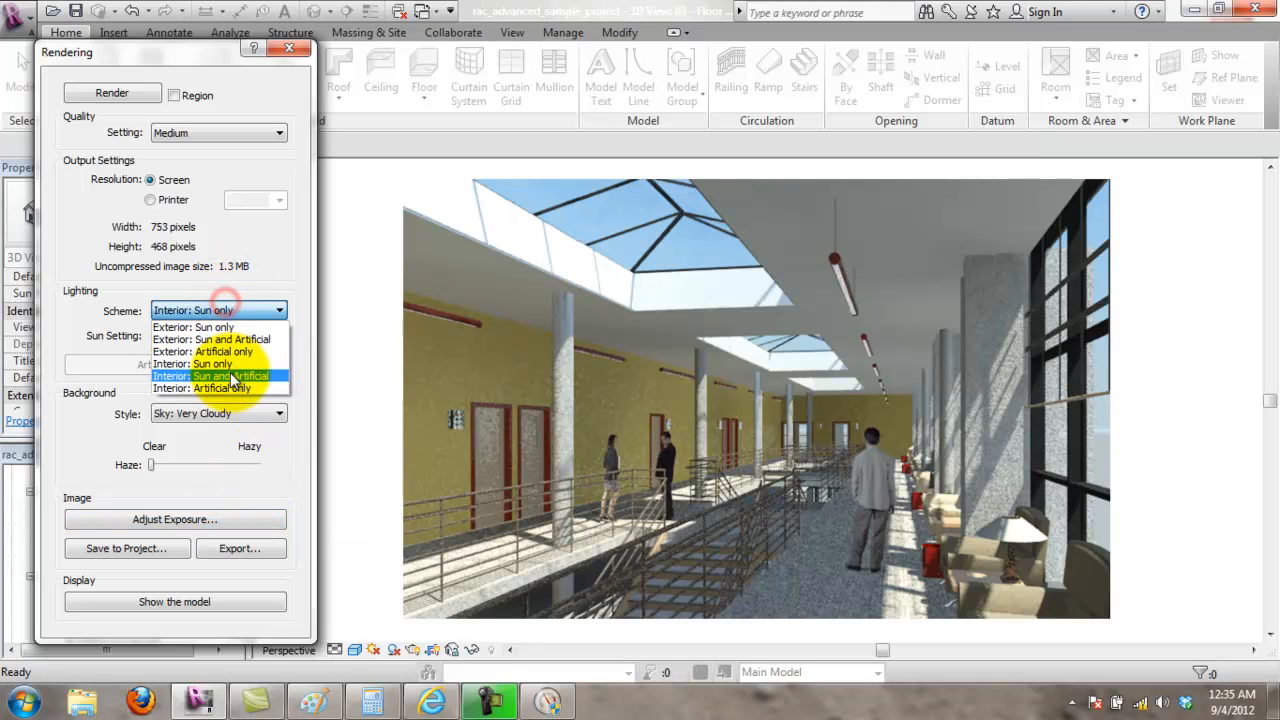
left_click(230, 372)
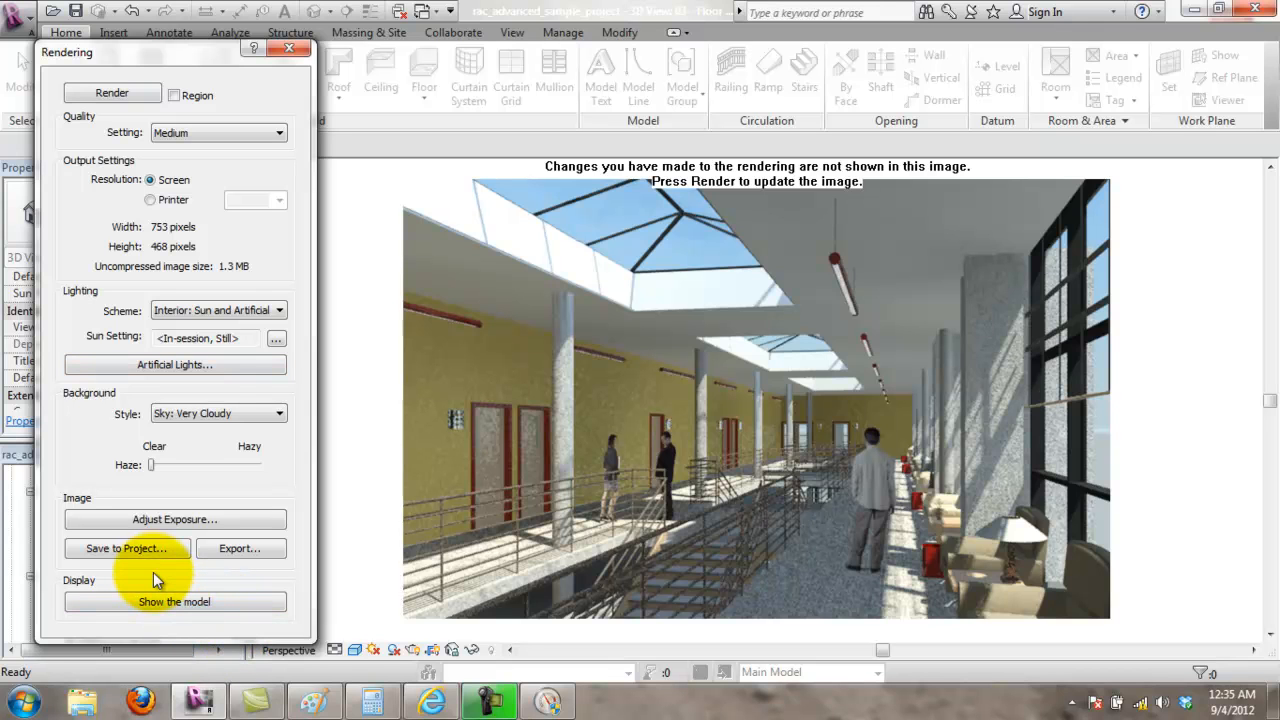
left_click(131, 92)
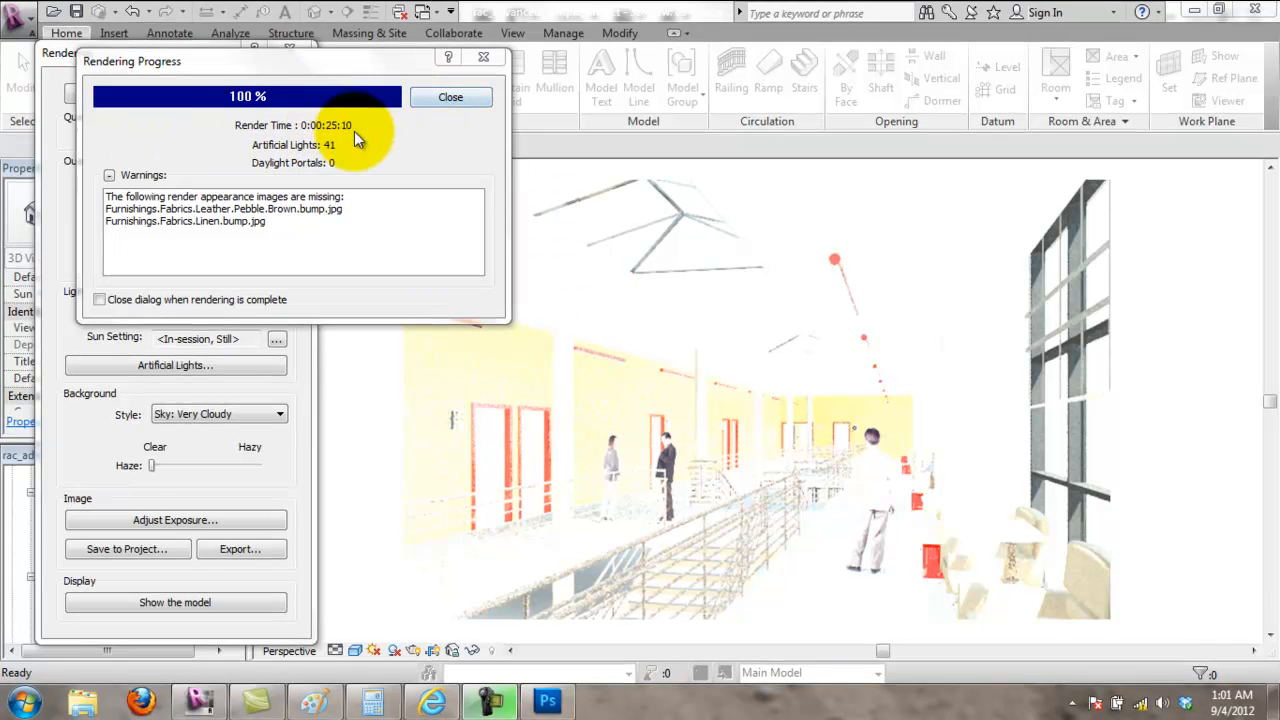
left_click(446, 99)
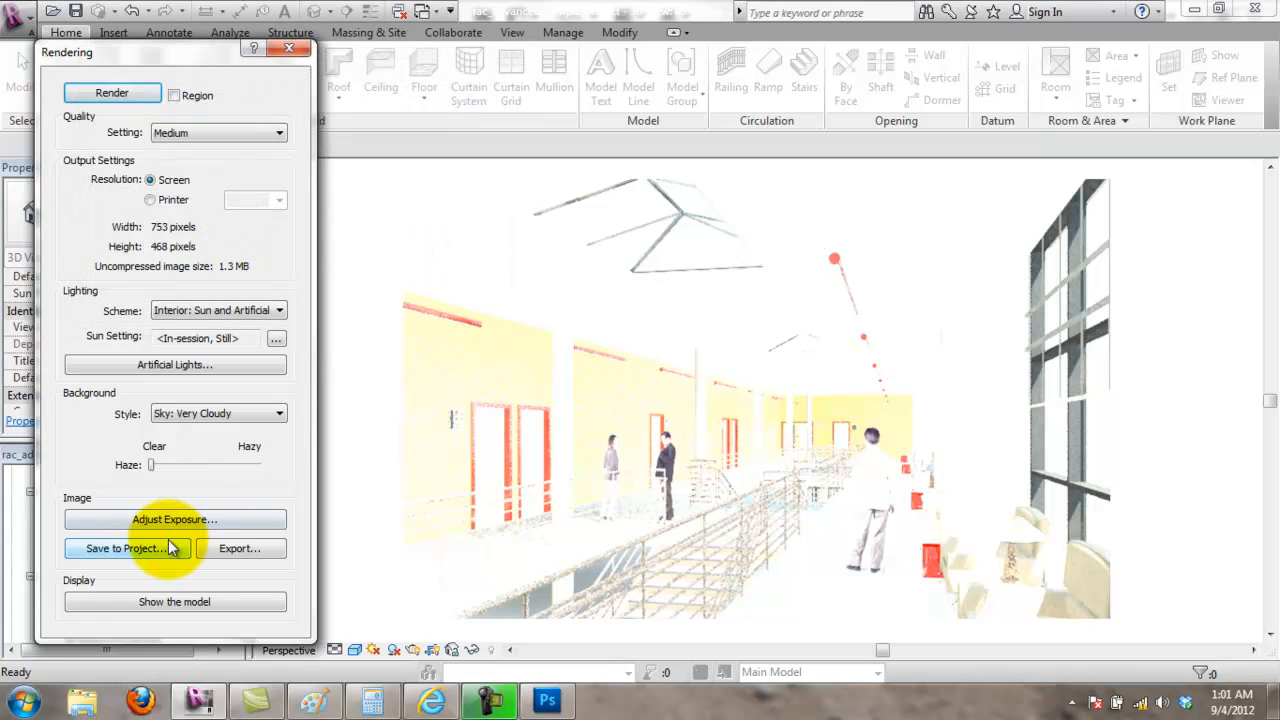
Step: Export the sun and artificial light rendering to the Desktop as a JPEG named 03_01
left_click(225, 550)
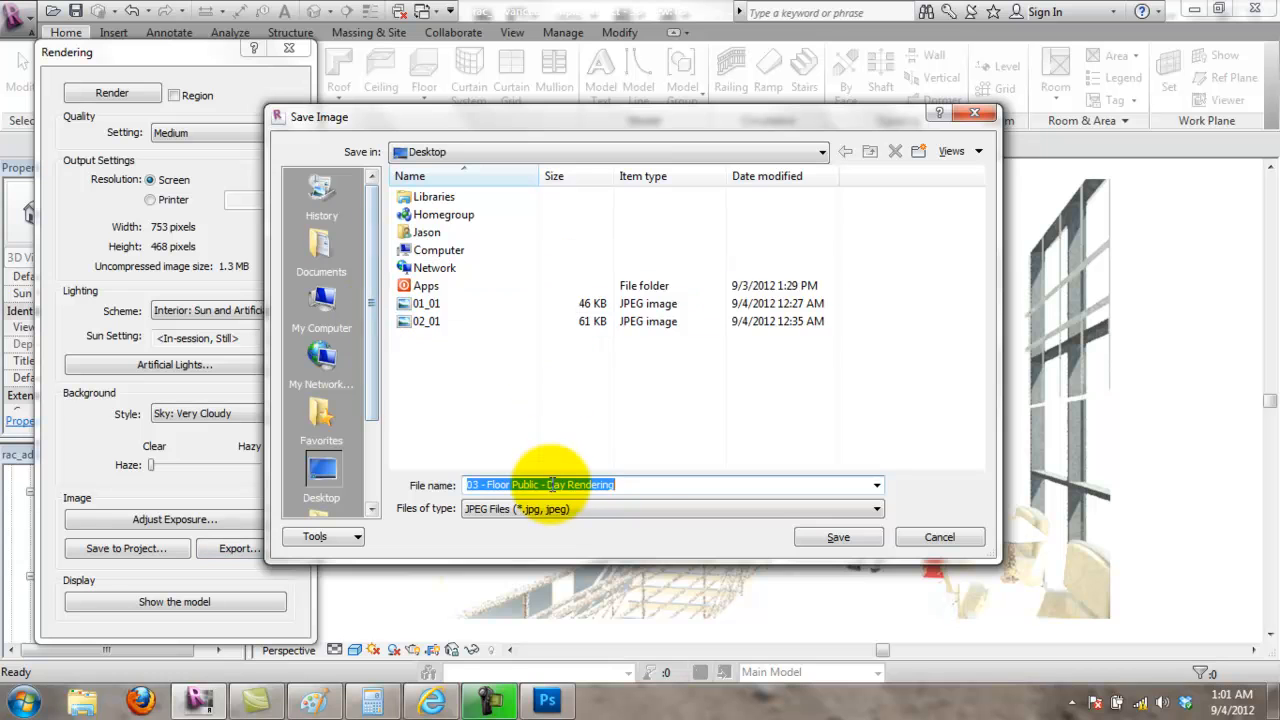
type("03_01")
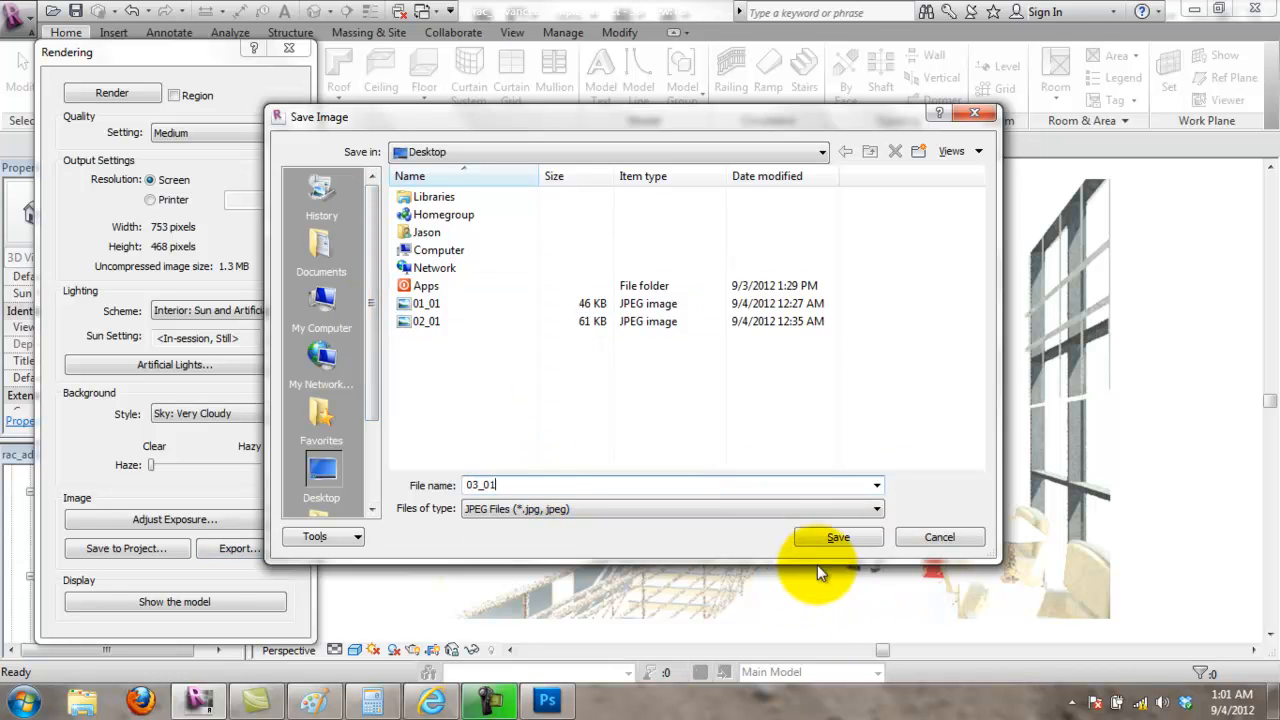
left_click(836, 537)
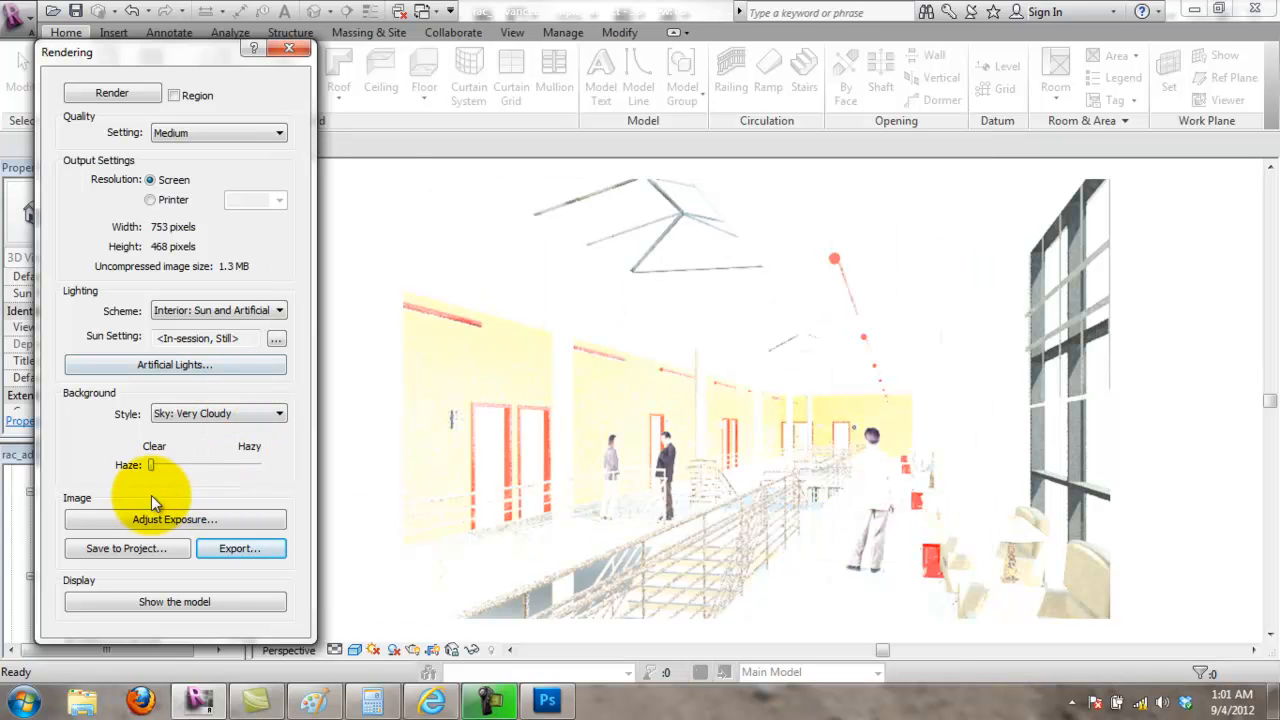
Step: Set the new rendering's exposure value to 12.5, accept it and save the adjusted rendering to the project
left_click(168, 518)
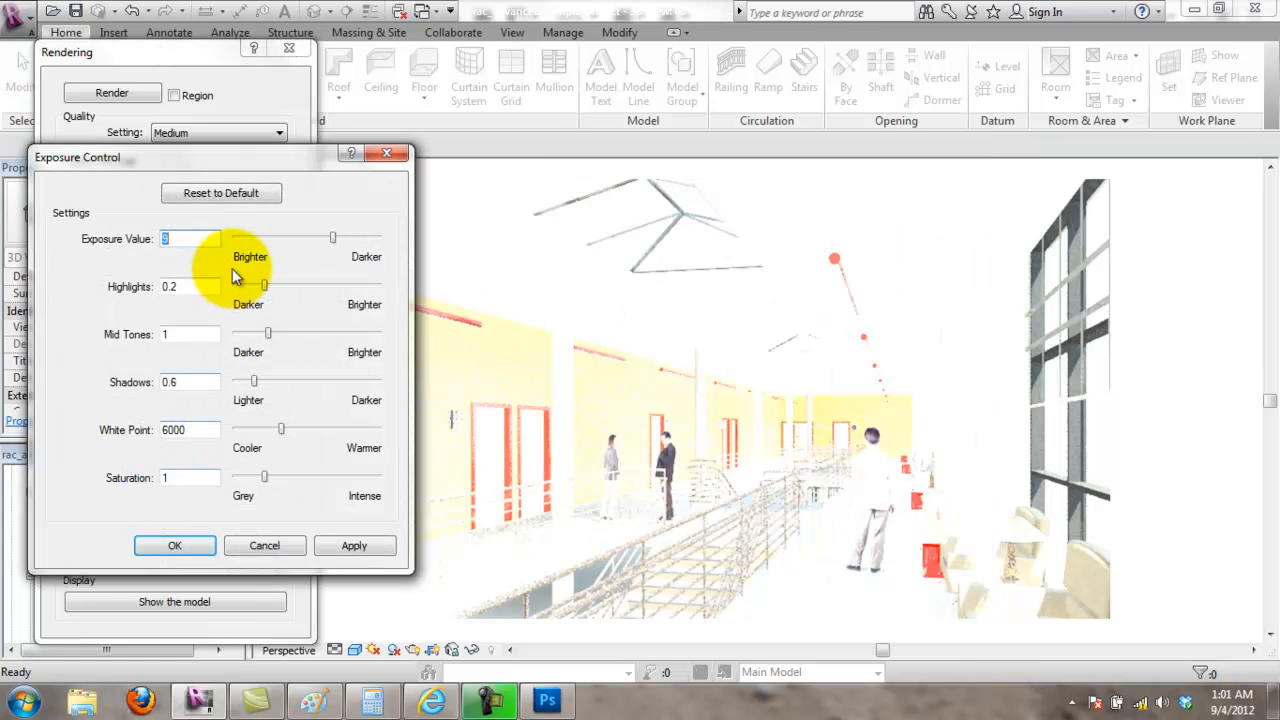
type("12.5")
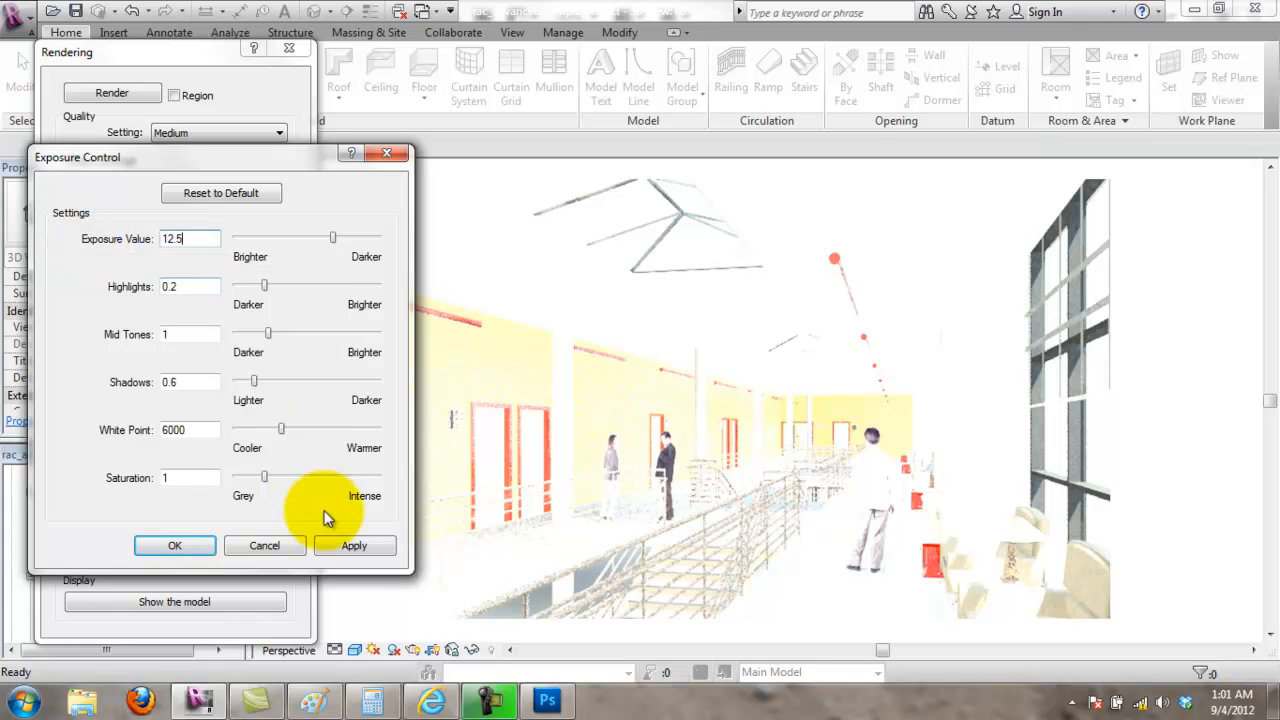
left_click(342, 540)
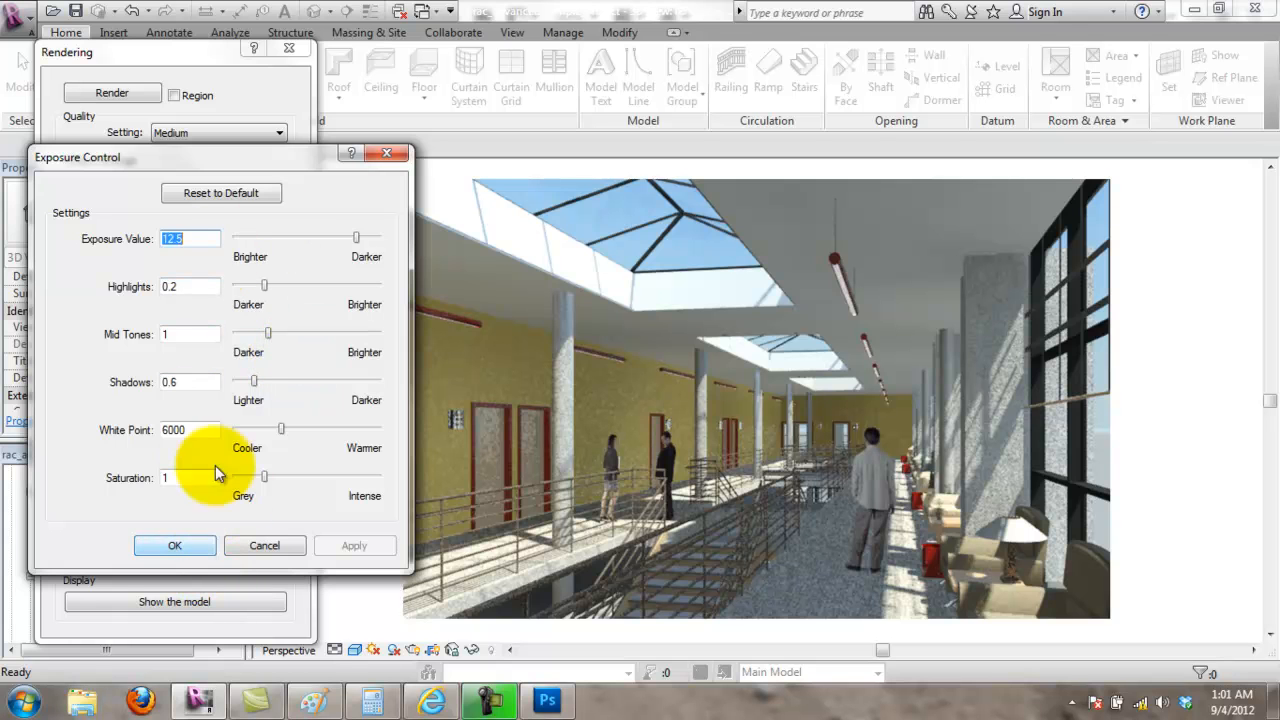
left_click(176, 546)
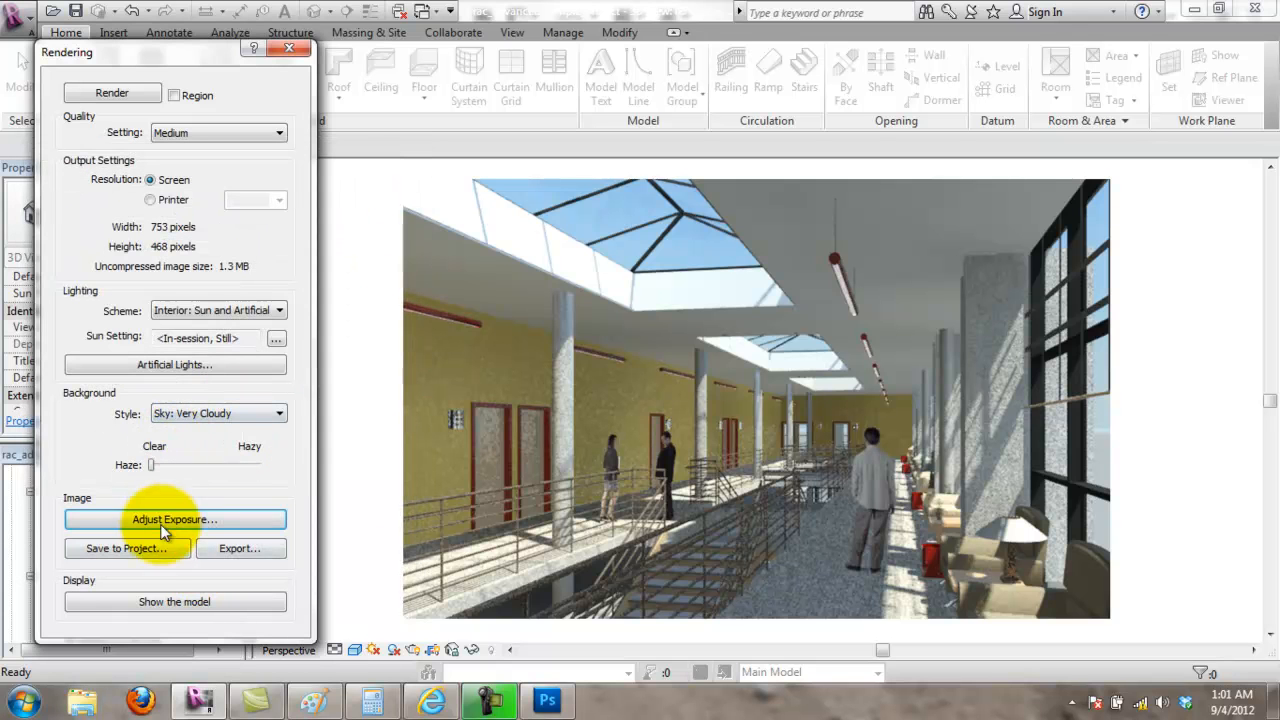
left_click(150, 548)
left_click(672, 380)
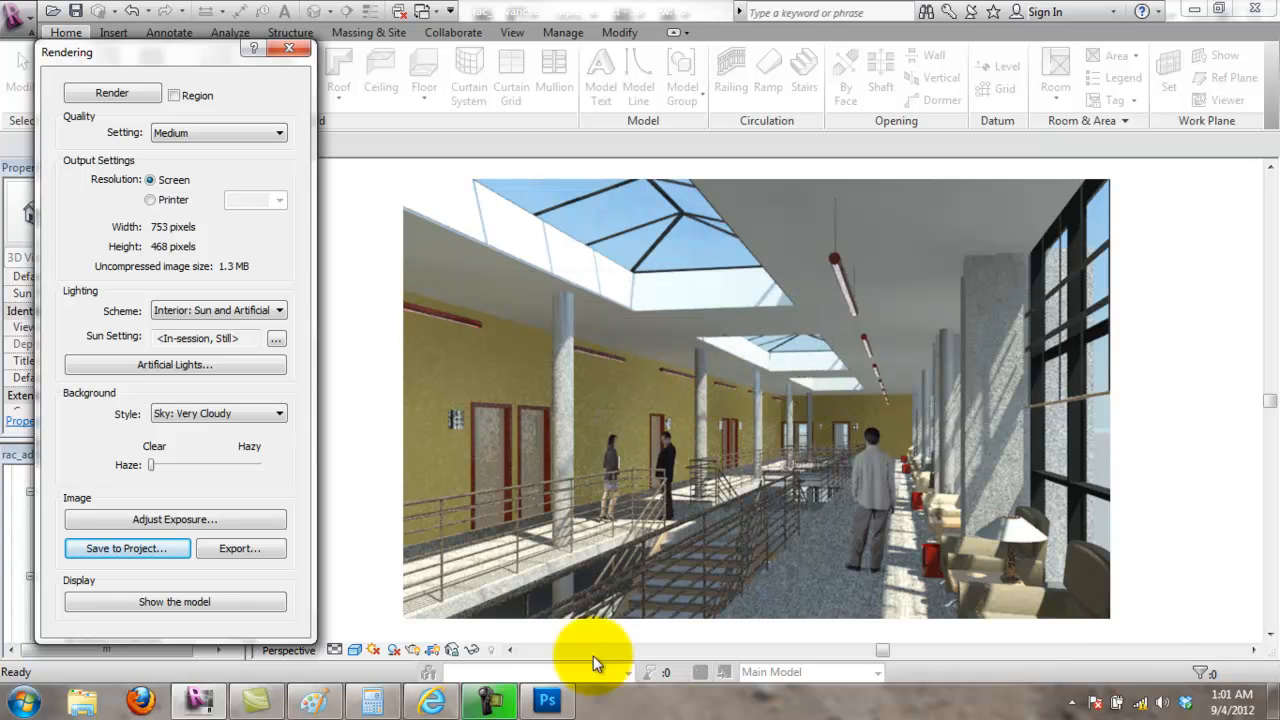
Step: Switch to Photoshop and open the 03_01 JPEG from the Desktop
left_click(547, 700)
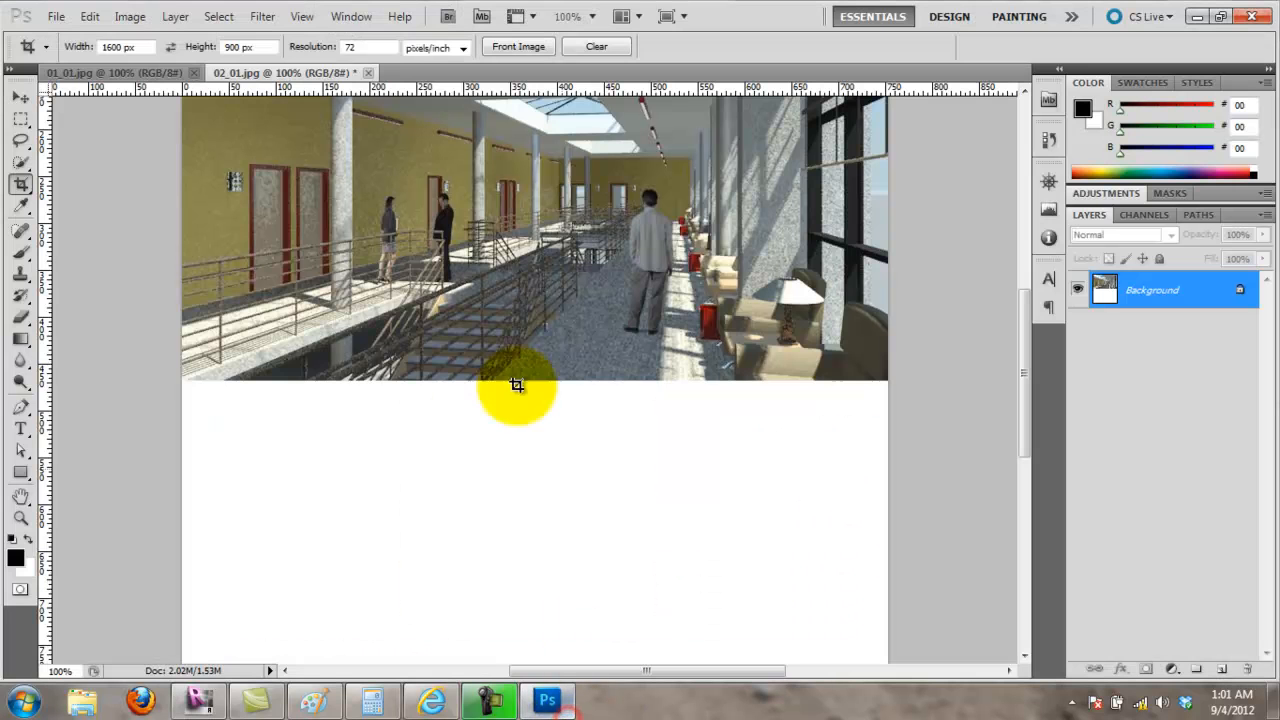
left_click(56, 16)
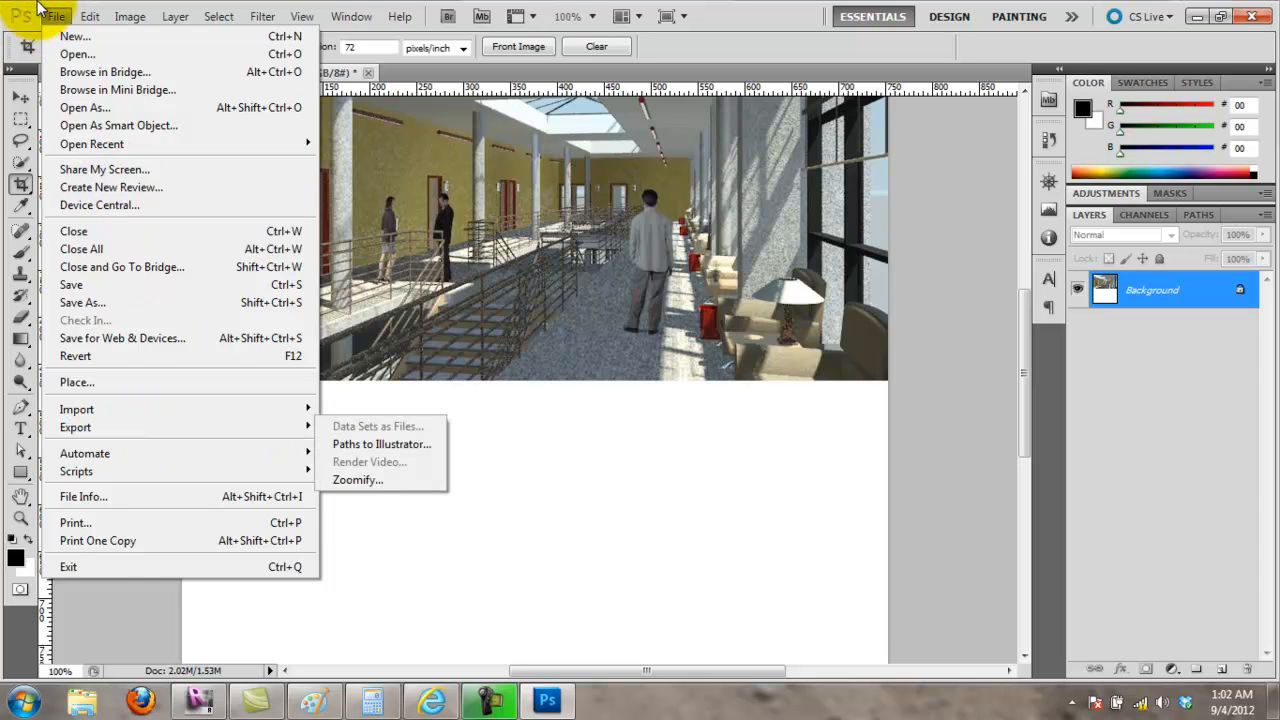
left_click(75, 54)
left_click_drag(890, 180, 893, 340)
left_click(611, 306)
left_click(850, 395)
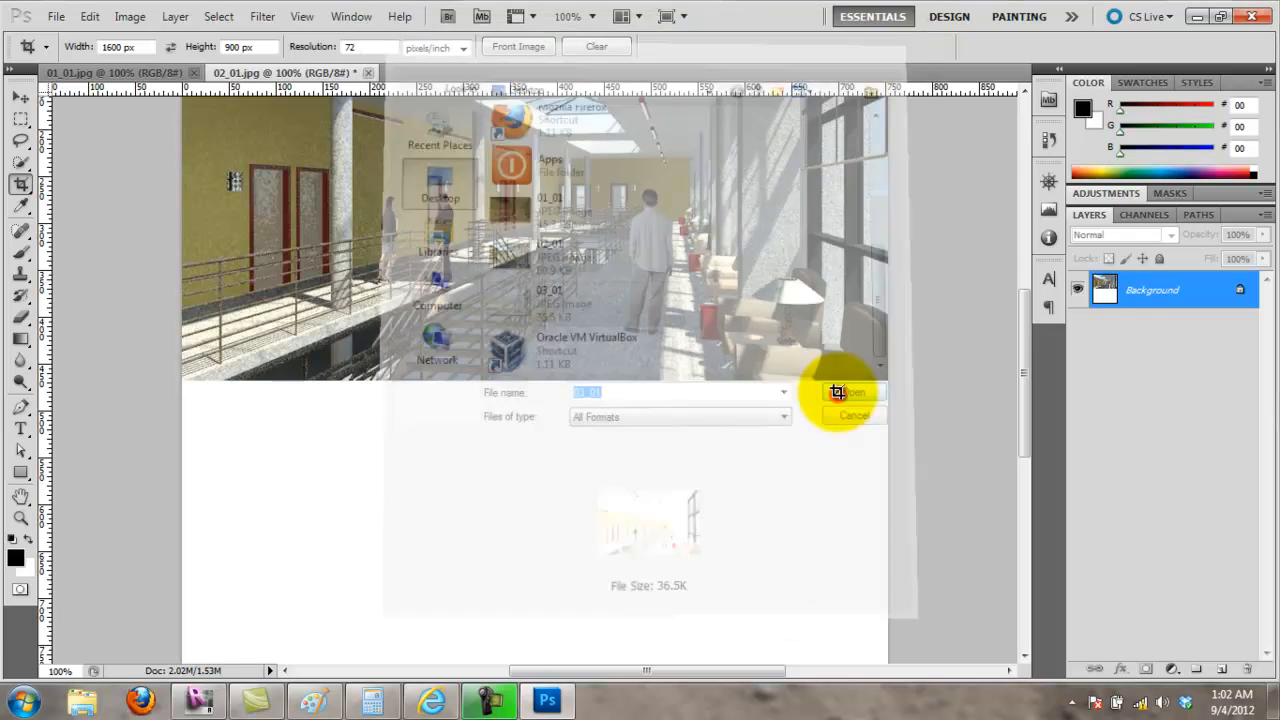
Step: Place a copy of the 03_01 image directly beneath the sun-only rendering in the 02_01 document and select its layer
left_click(20, 97)
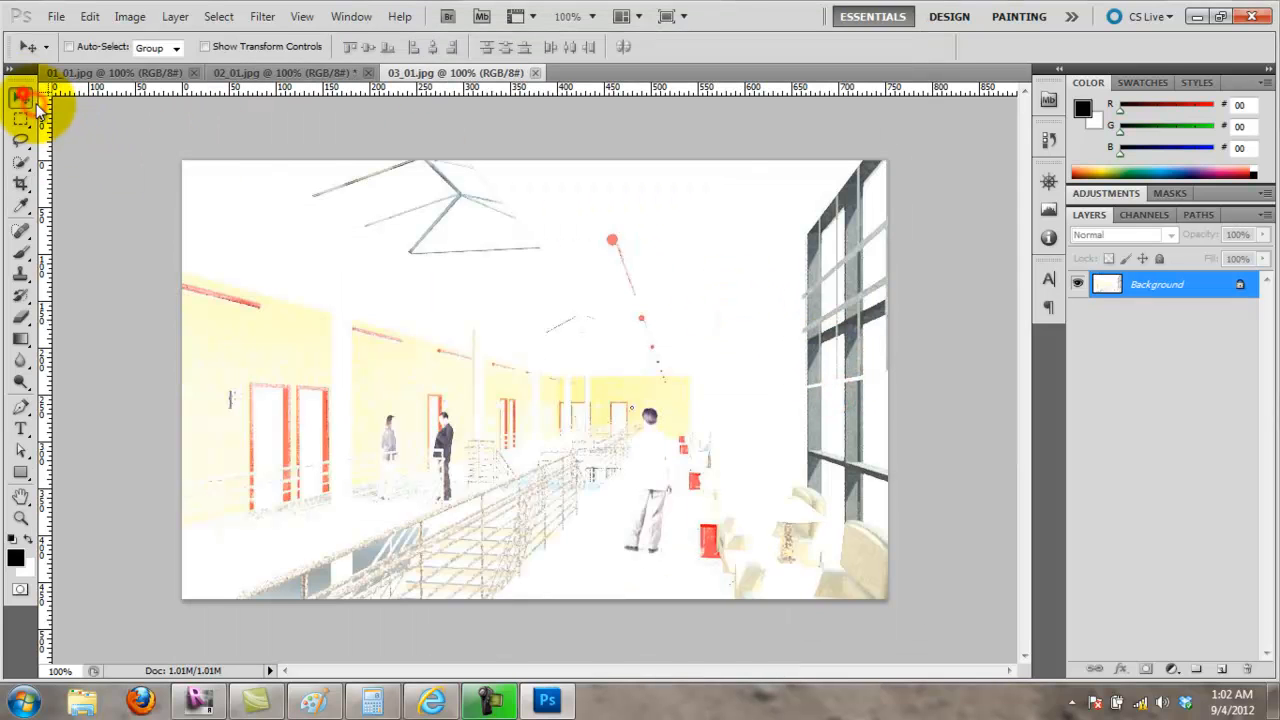
left_click(139, 79)
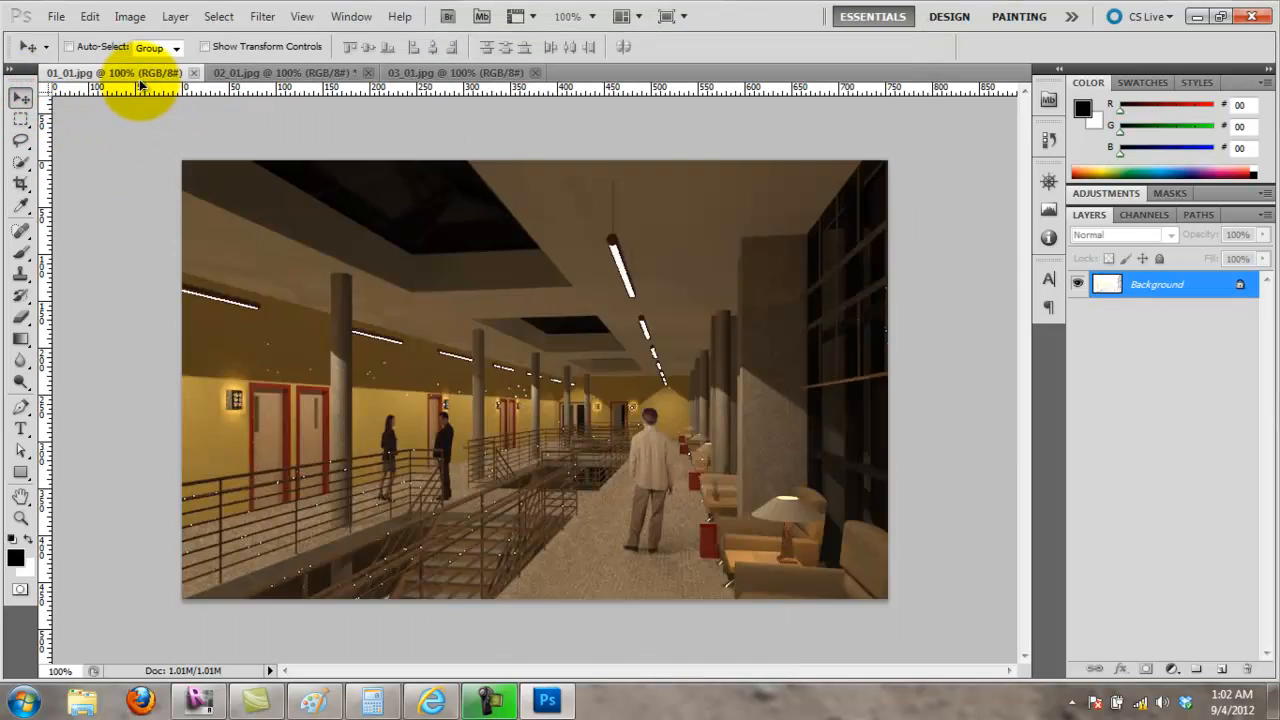
left_click(309, 72)
left_click_drag(455, 458, 601, 617)
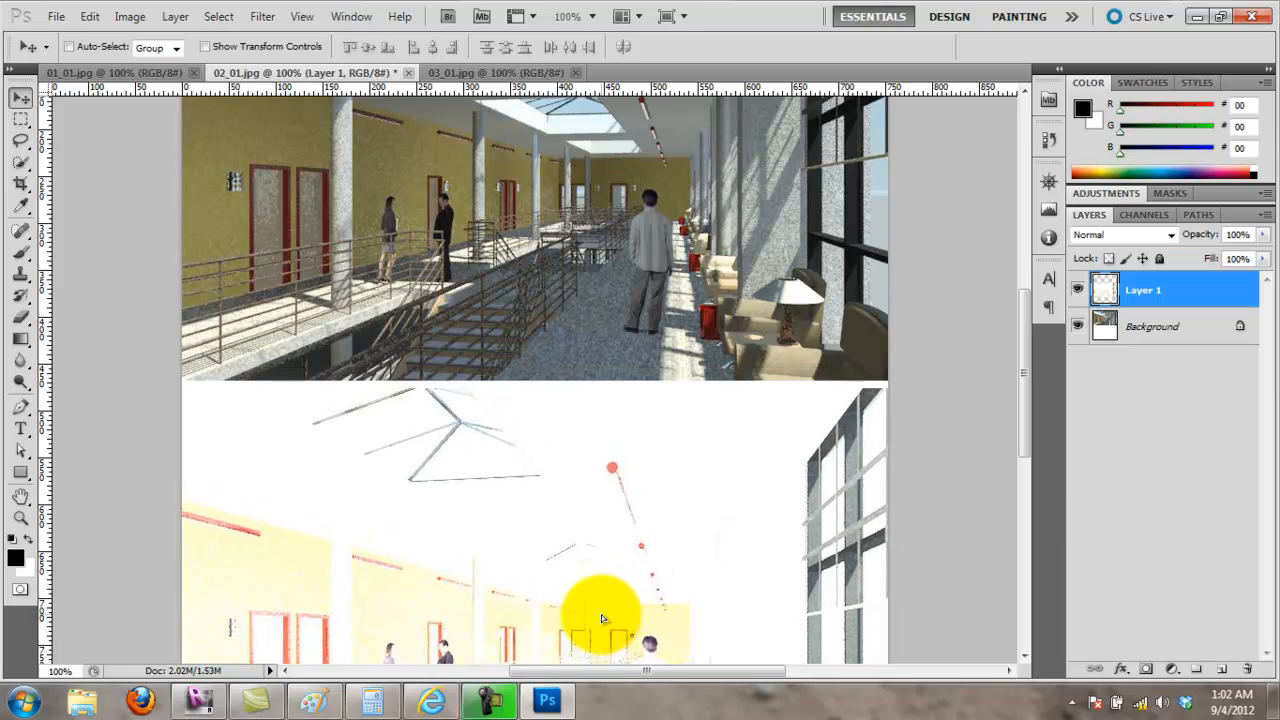
scroll(782, 350, "down", 2)
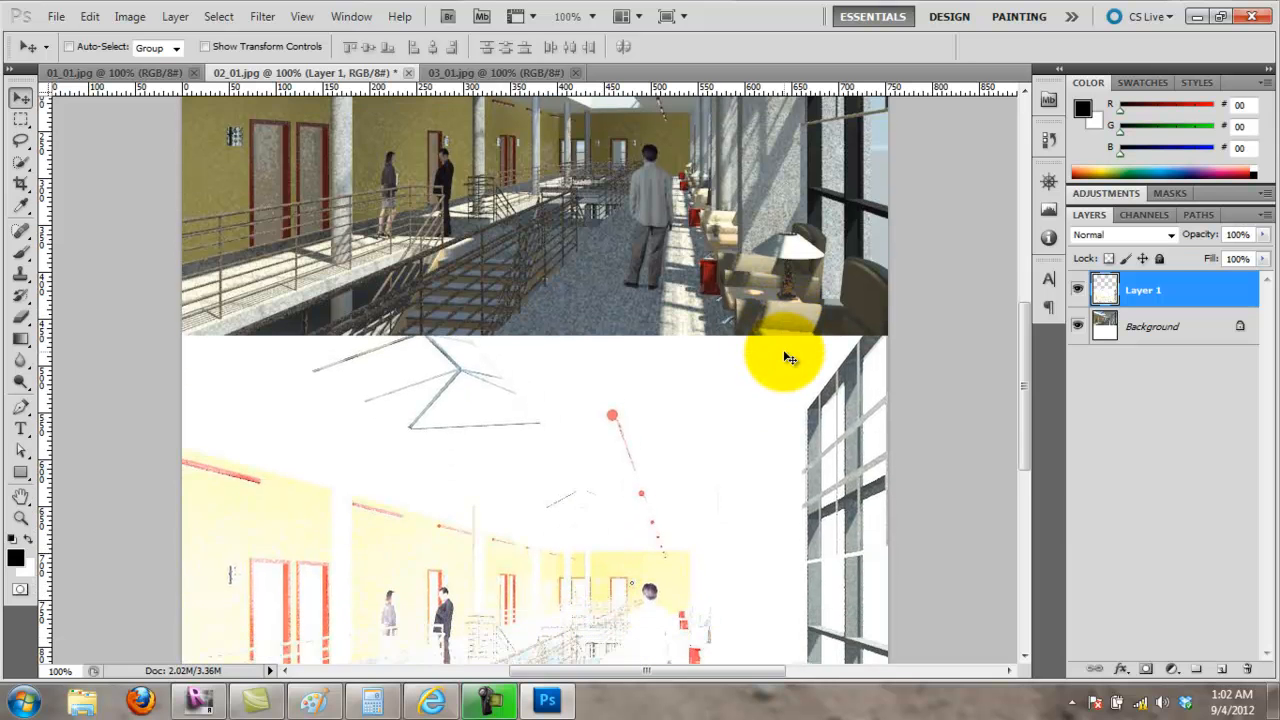
scroll(786, 357, "down", 3, "alt")
right_click(571, 460)
left_click(592, 464)
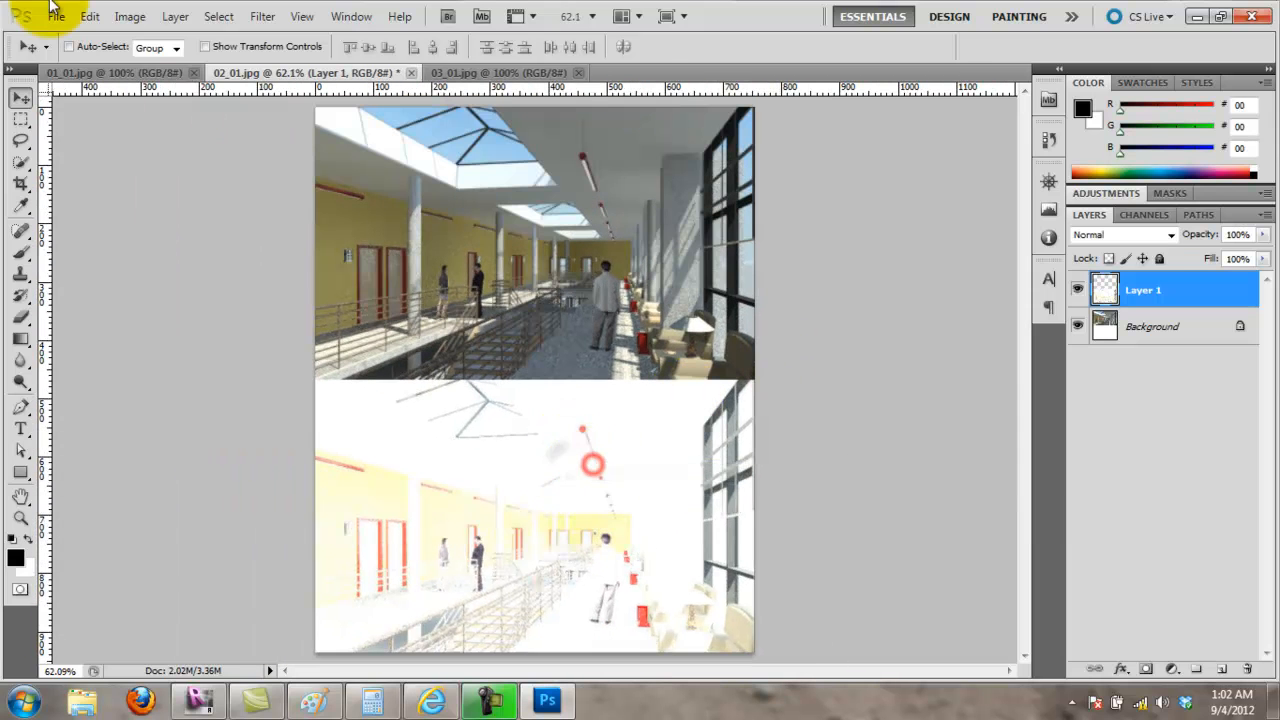
Step: Try an Exposure adjustment on the washed-out layer with exposure 0 and gamma correction 0.32
left_click(129, 16)
mouse_move(245, 63)
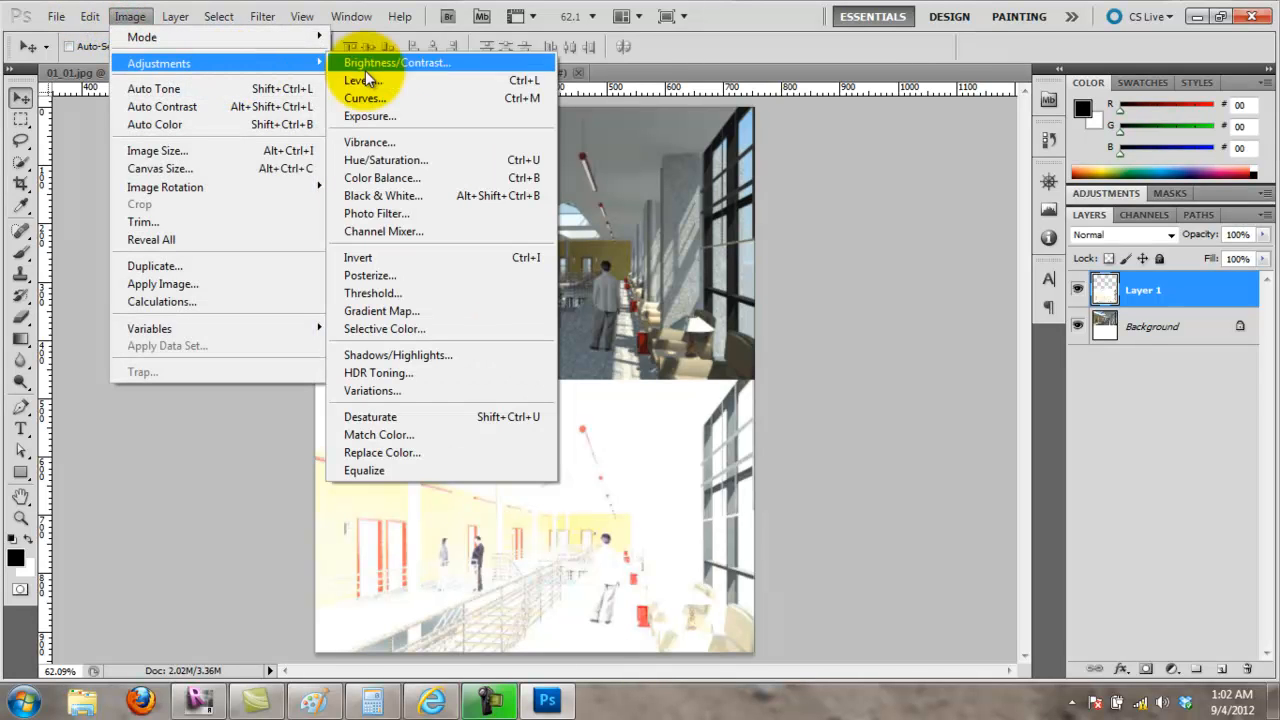
left_click(396, 116)
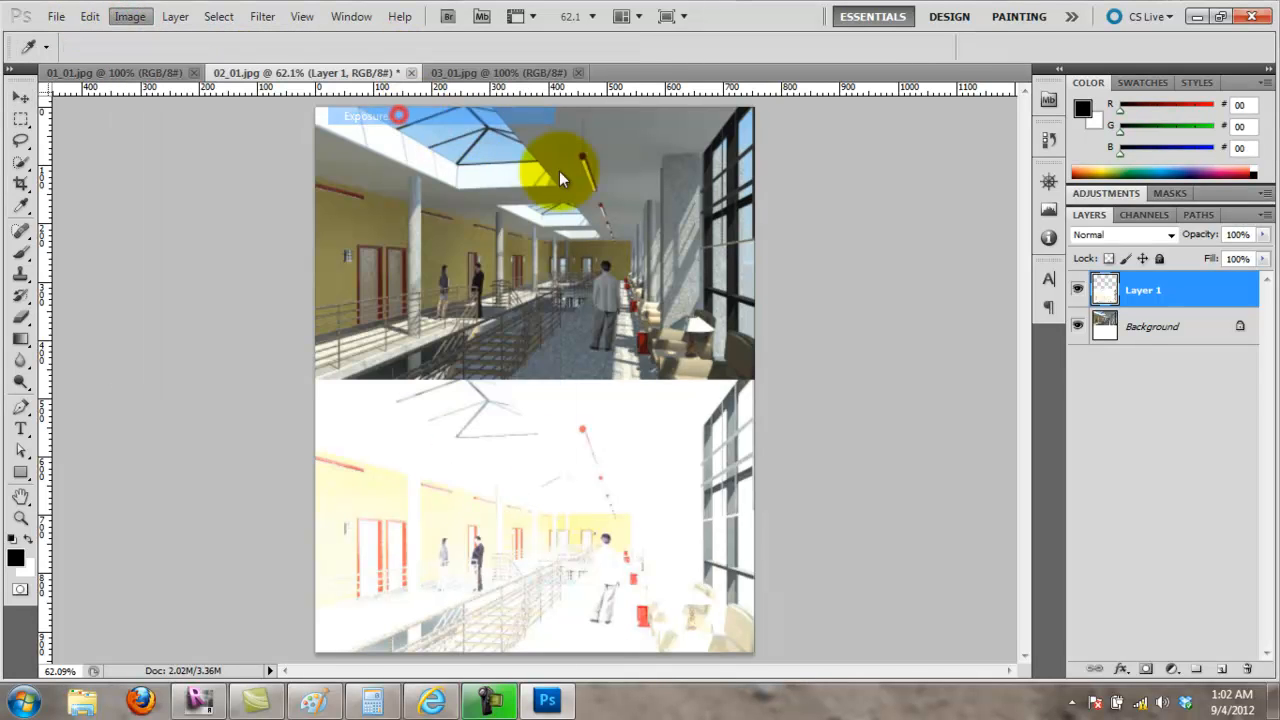
left_click_drag(629, 171, 903, 118)
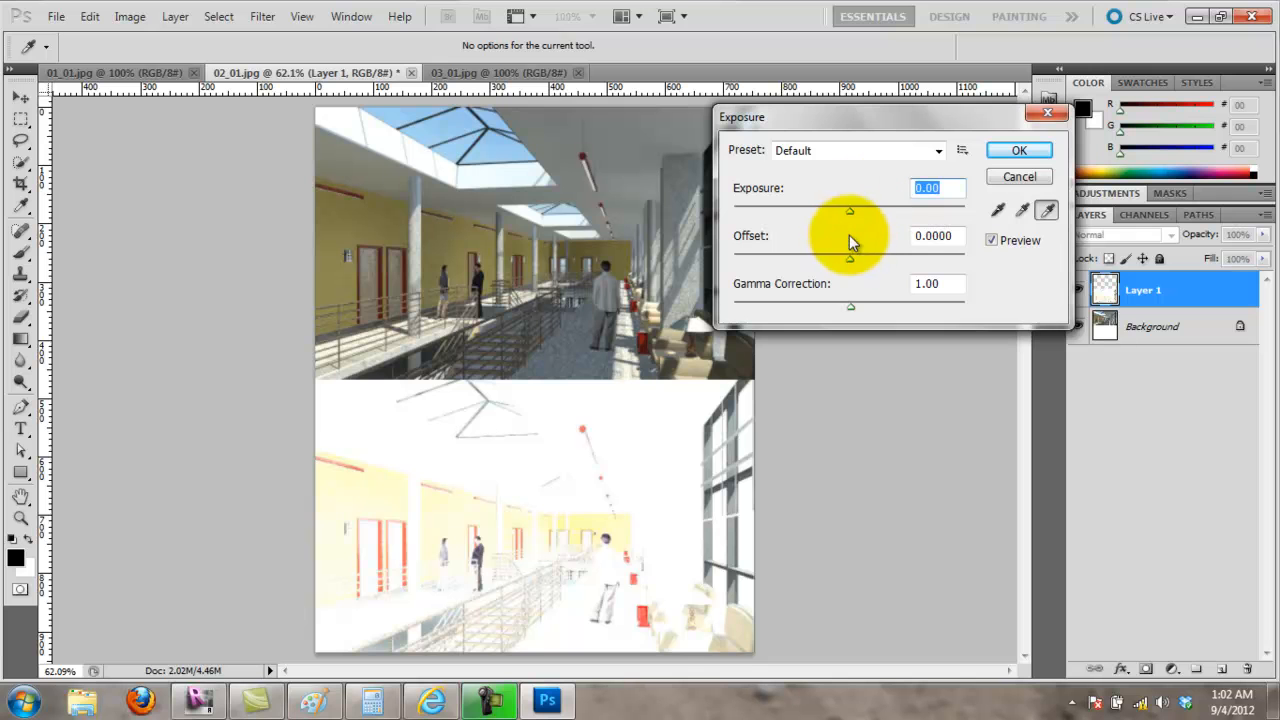
mouse_move(848, 214)
left_mouse_down()
mouse_move(740, 220)
mouse_move(893, 219)
mouse_move(790, 223)
mouse_move(848, 229)
left_mouse_up()
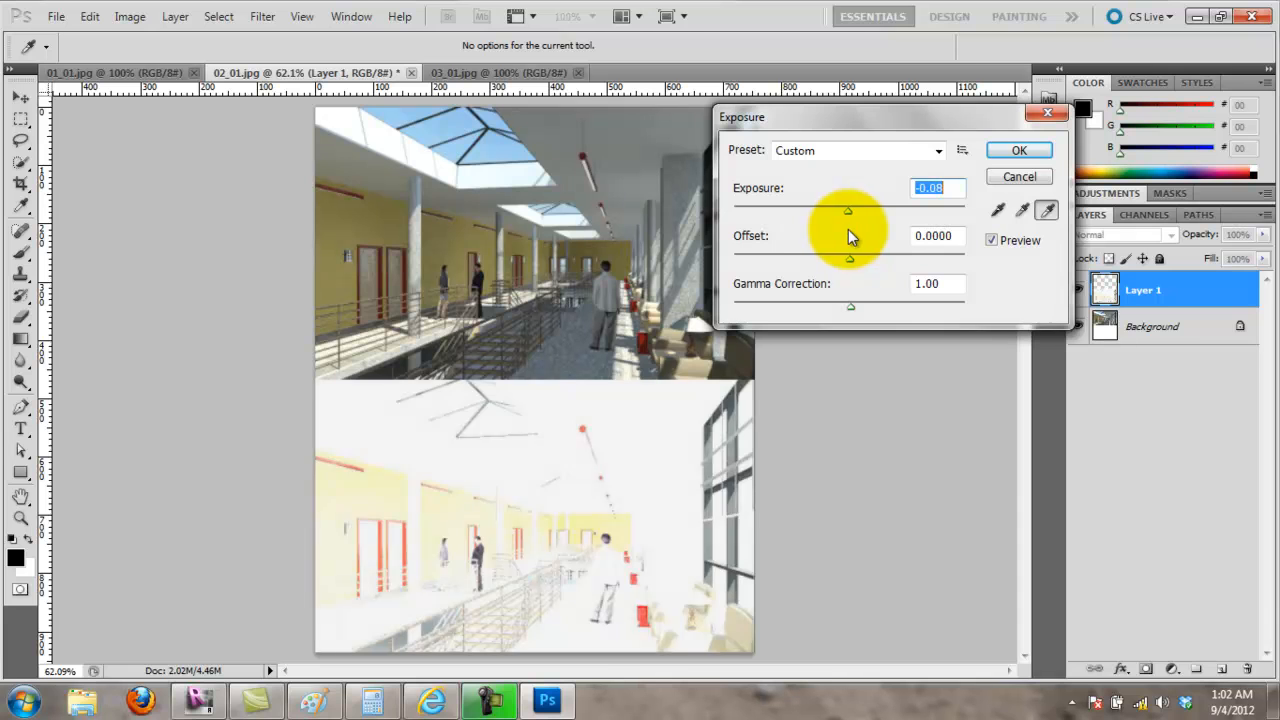
type("0")
left_click(933, 236)
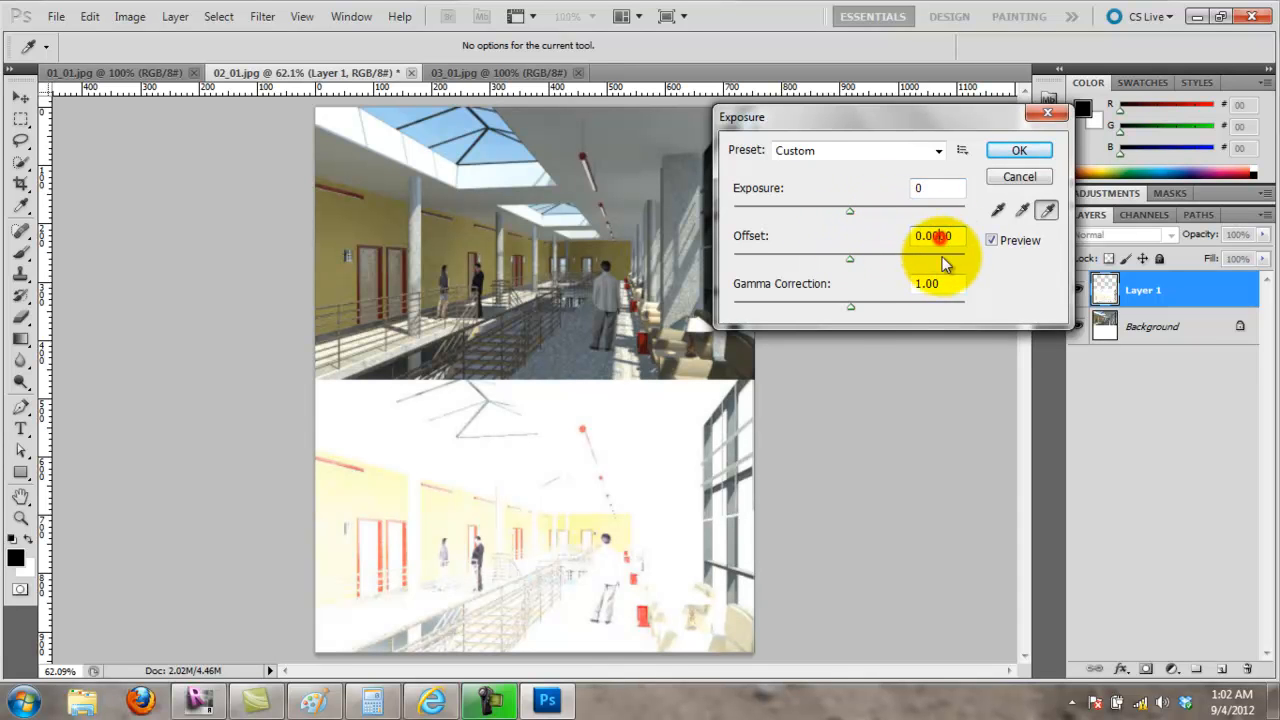
left_click(941, 279)
left_click_drag(846, 312, 913, 315)
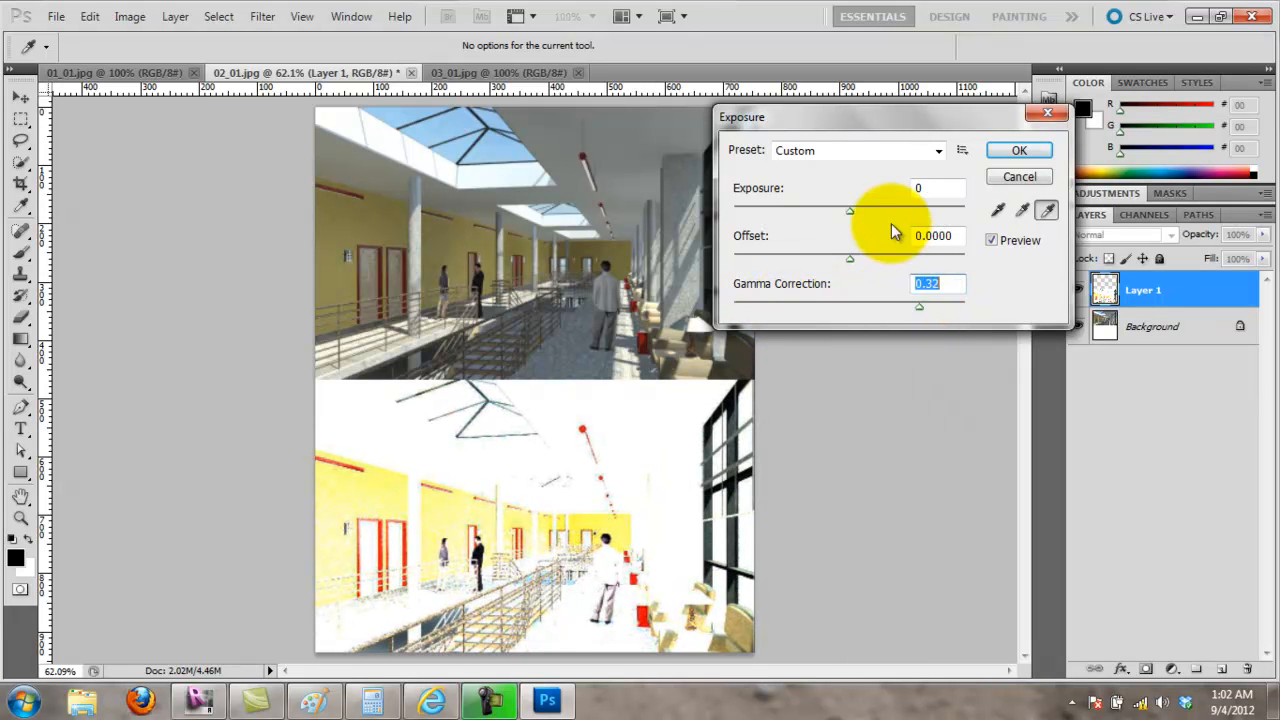
Step: Try exposure -0.79, offset +0.0959 and gamma correction 1.10 on the washed-out layer and leave the Exposure adjustment
left_click_drag(850, 211, 796, 222)
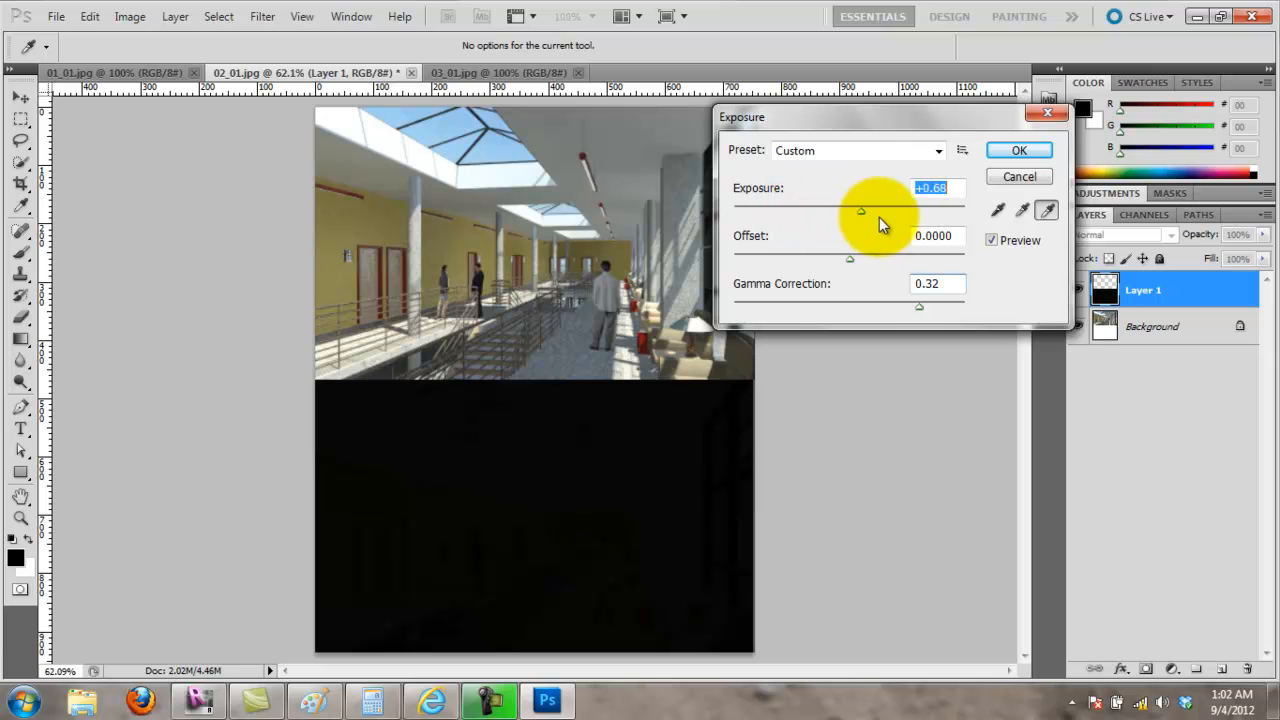
left_click_drag(900, 214, 823, 213)
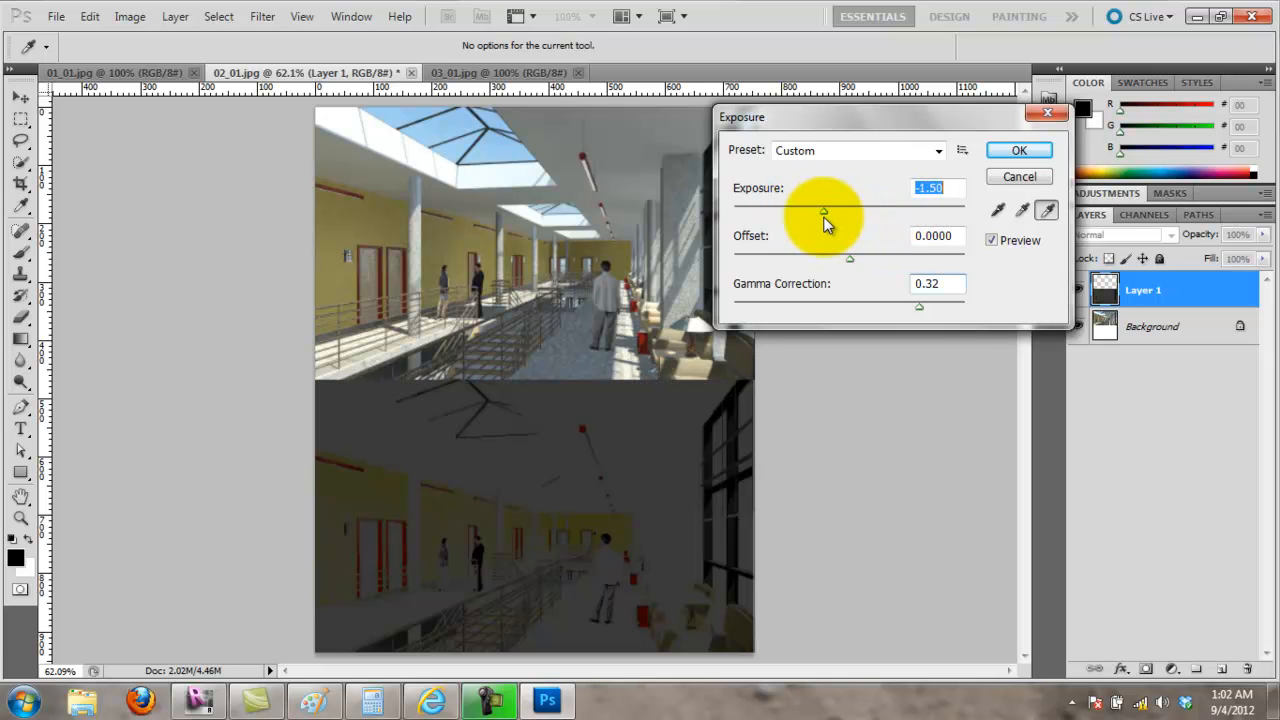
left_click_drag(887, 314, 844, 306)
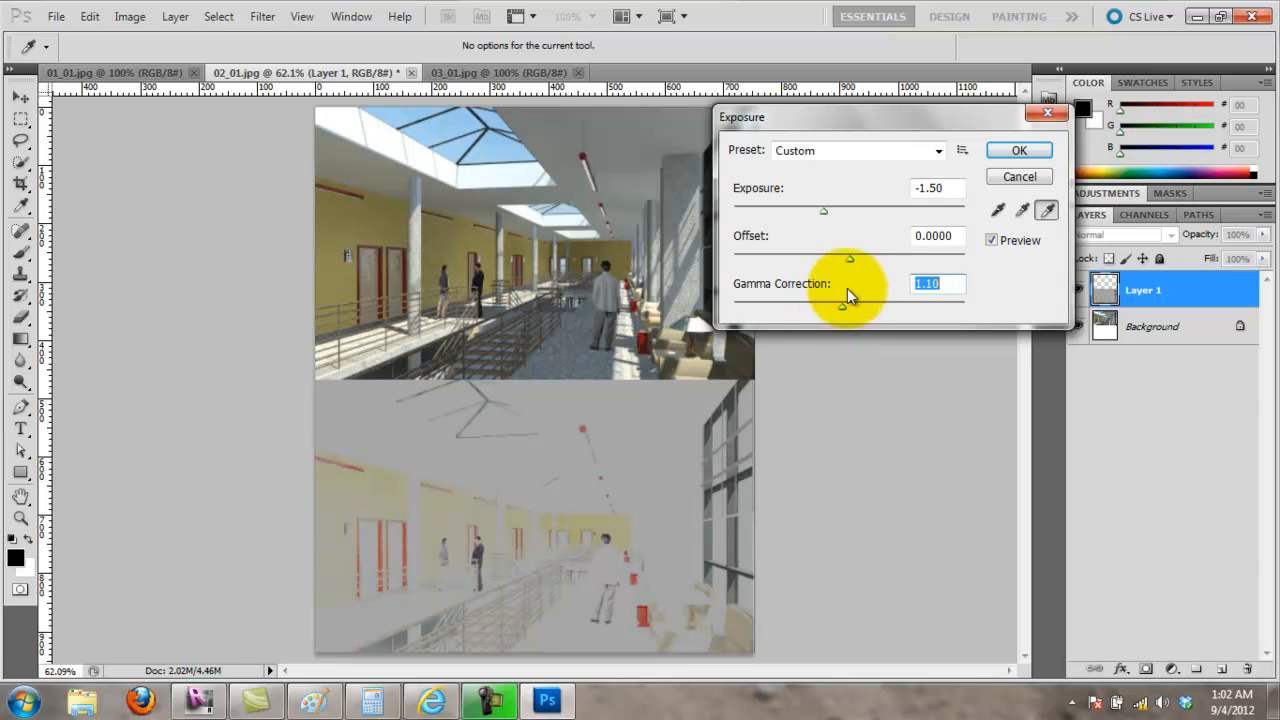
mouse_move(824, 212)
left_mouse_down()
mouse_move(812, 210)
mouse_move(852, 207)
mouse_move(826, 207)
mouse_move(837, 209)
left_mouse_up()
mouse_move(849, 258)
left_mouse_down()
mouse_move(831, 262)
mouse_move(871, 258)
left_mouse_up()
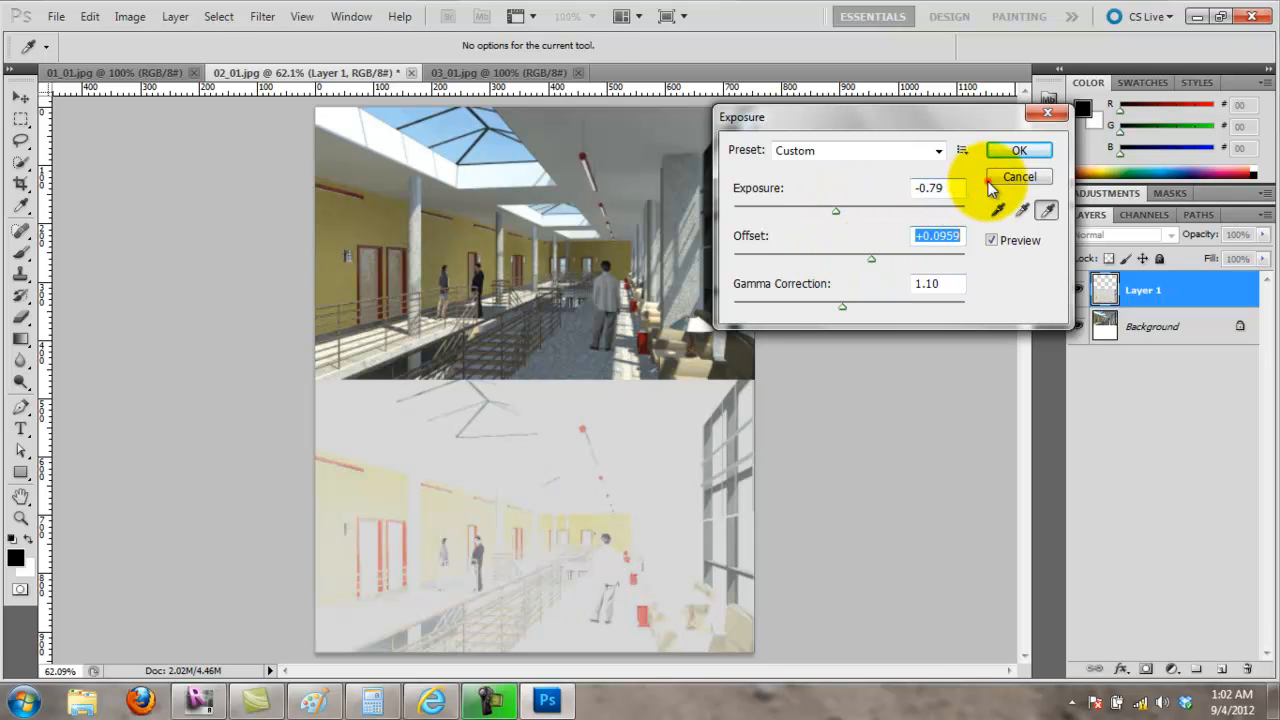
left_click(1018, 151)
Step: Try lowering the washed-out layer's brightness and contrast, then cancel the adjustment
left_click(132, 17)
mouse_move(171, 63)
left_click(386, 69)
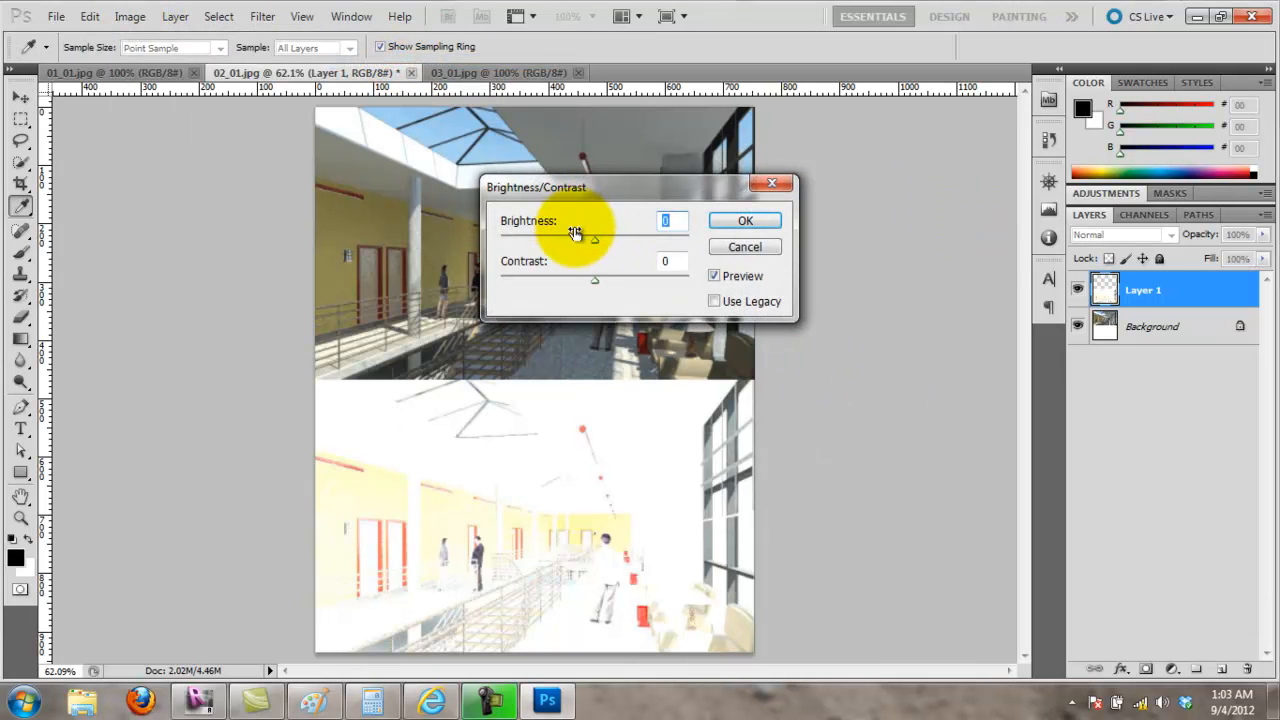
left_click_drag(593, 244, 549, 244)
mouse_move(597, 283)
left_mouse_down()
mouse_move(623, 282)
mouse_move(580, 289)
mouse_move(589, 281)
left_mouse_up()
left_click(741, 247)
key("v")
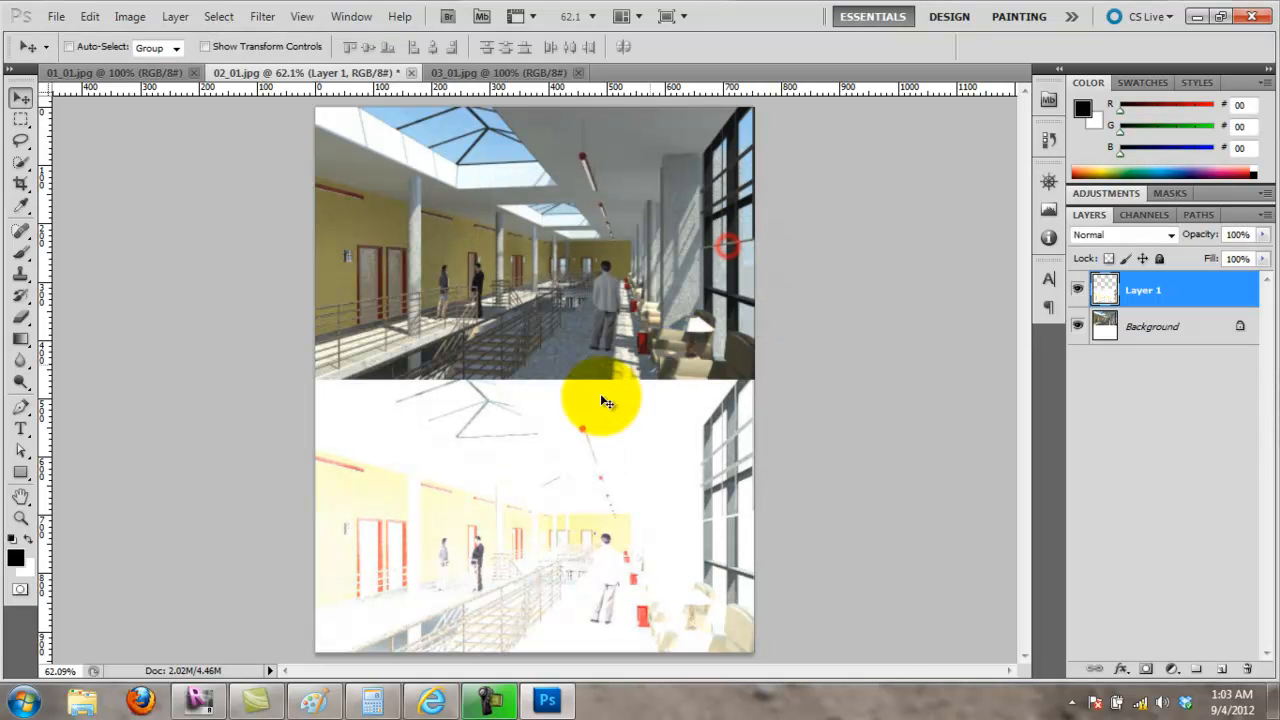
Step: Delete the washed-out rendering's layer from the 02_01 document
right_click(586, 428)
left_click(635, 440)
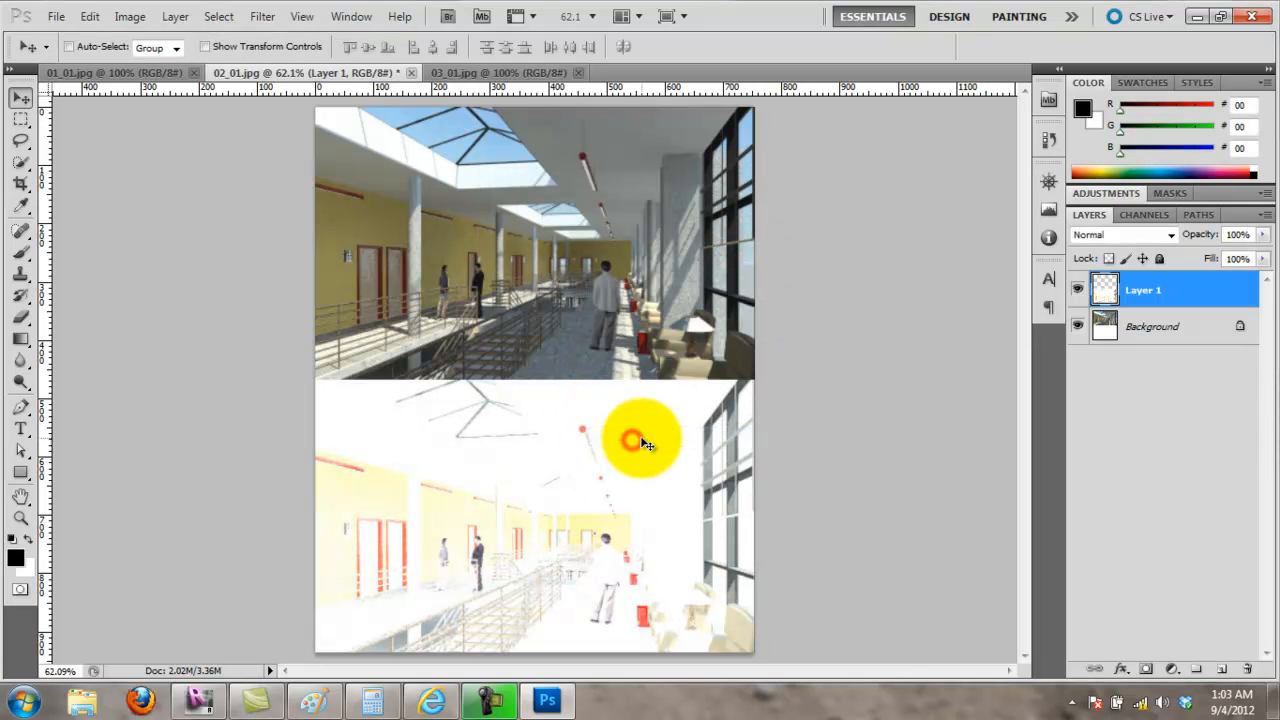
key("Delete")
Step: Switch to Revit and export the exposure-corrected rendering to the Desktop as a JPEG, replacing the existing 03_01 file
left_click(199, 700)
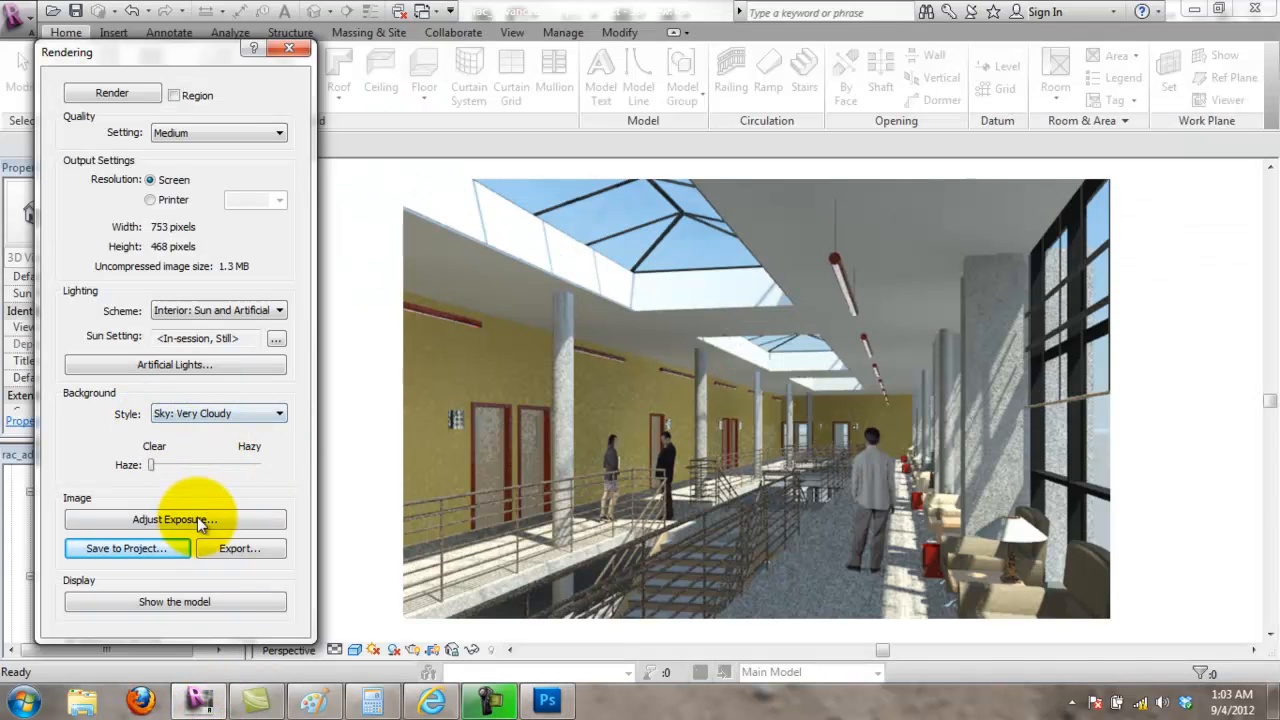
left_click(232, 548)
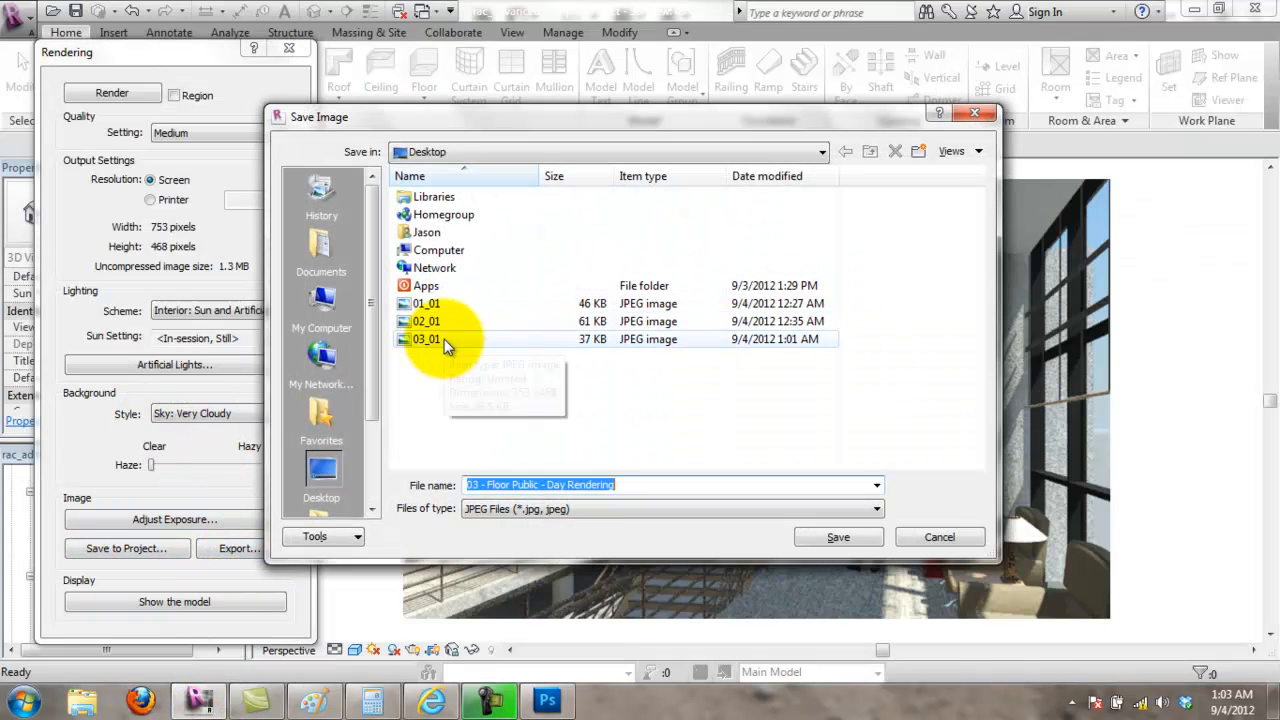
left_click(444, 339)
left_click(839, 538)
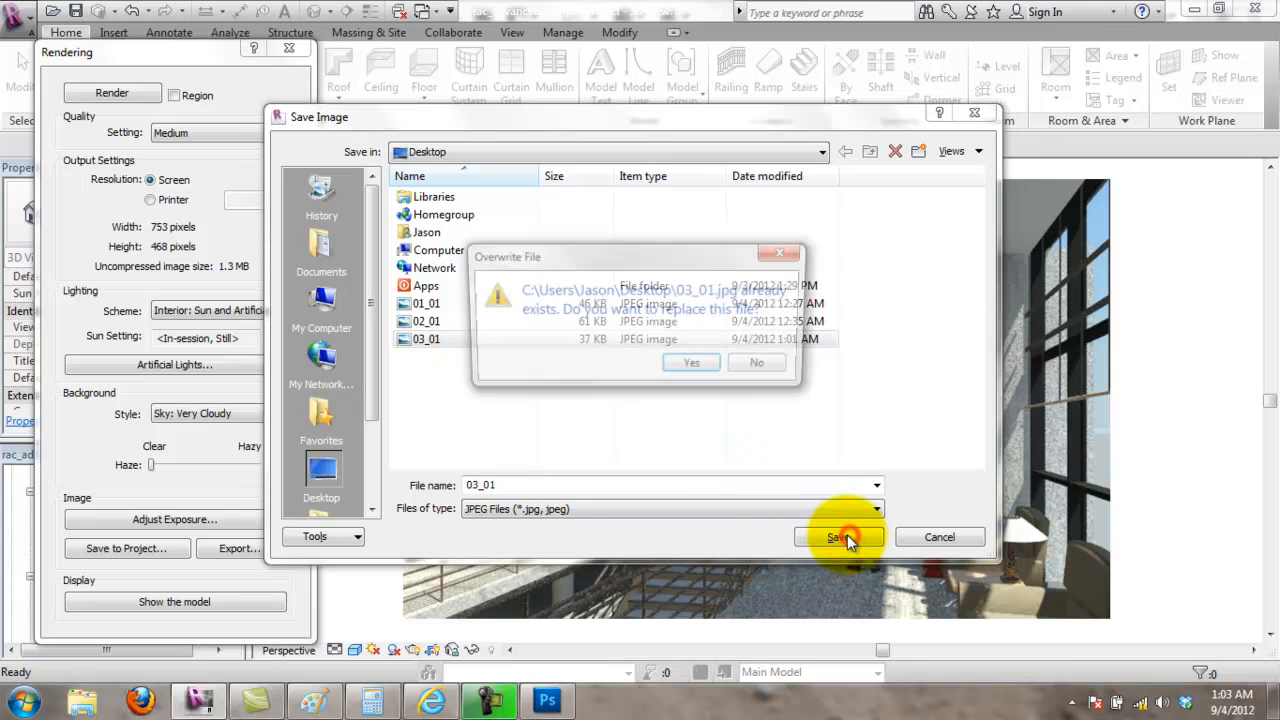
left_click(670, 366)
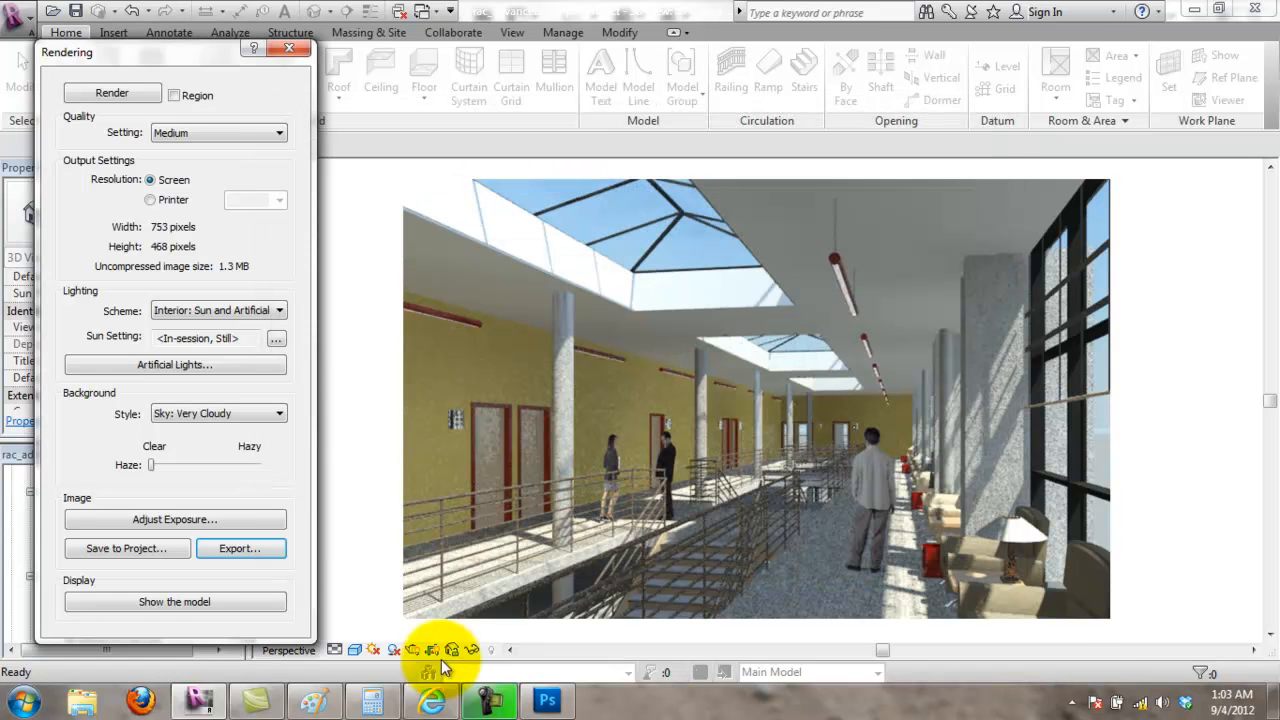
Step: Switch to Photoshop, reopen 03_01 with its updated disk copy and place it directly beneath the rendering in 02_01
left_click(545, 697)
left_click(56, 16)
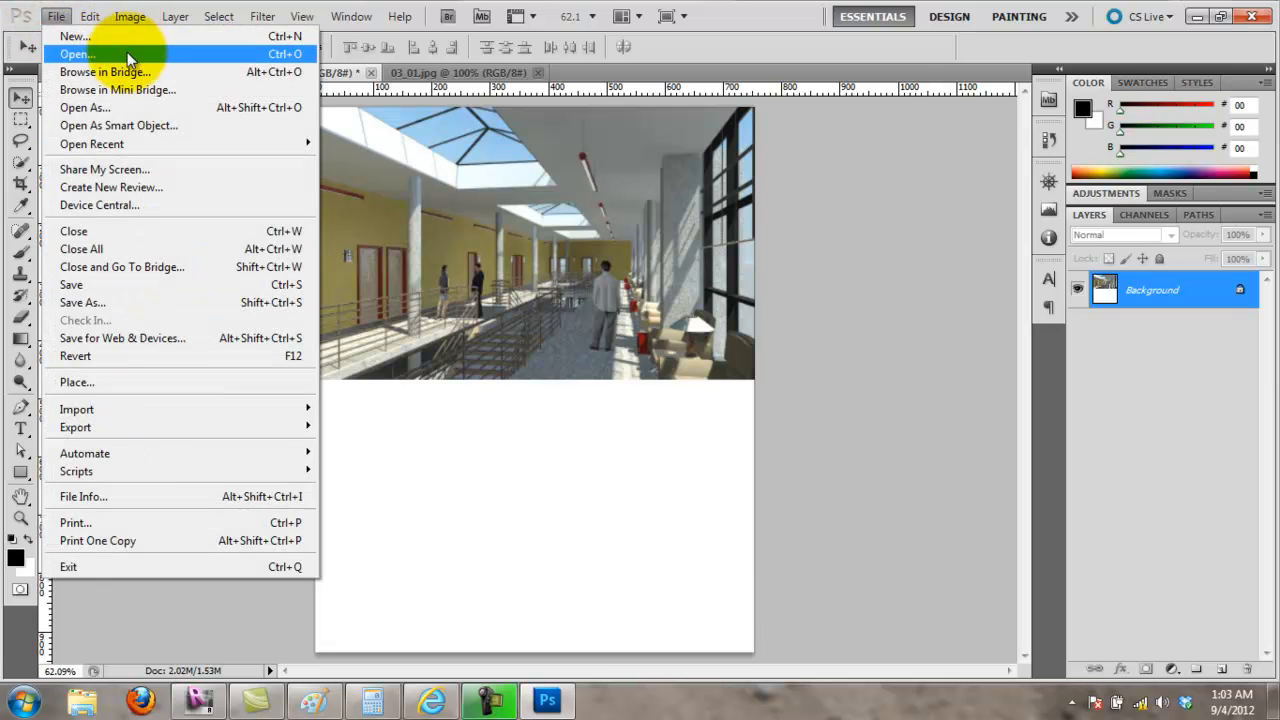
left_click(205, 54)
left_click_drag(890, 172, 690, 297)
left_click(557, 309)
left_click(849, 393)
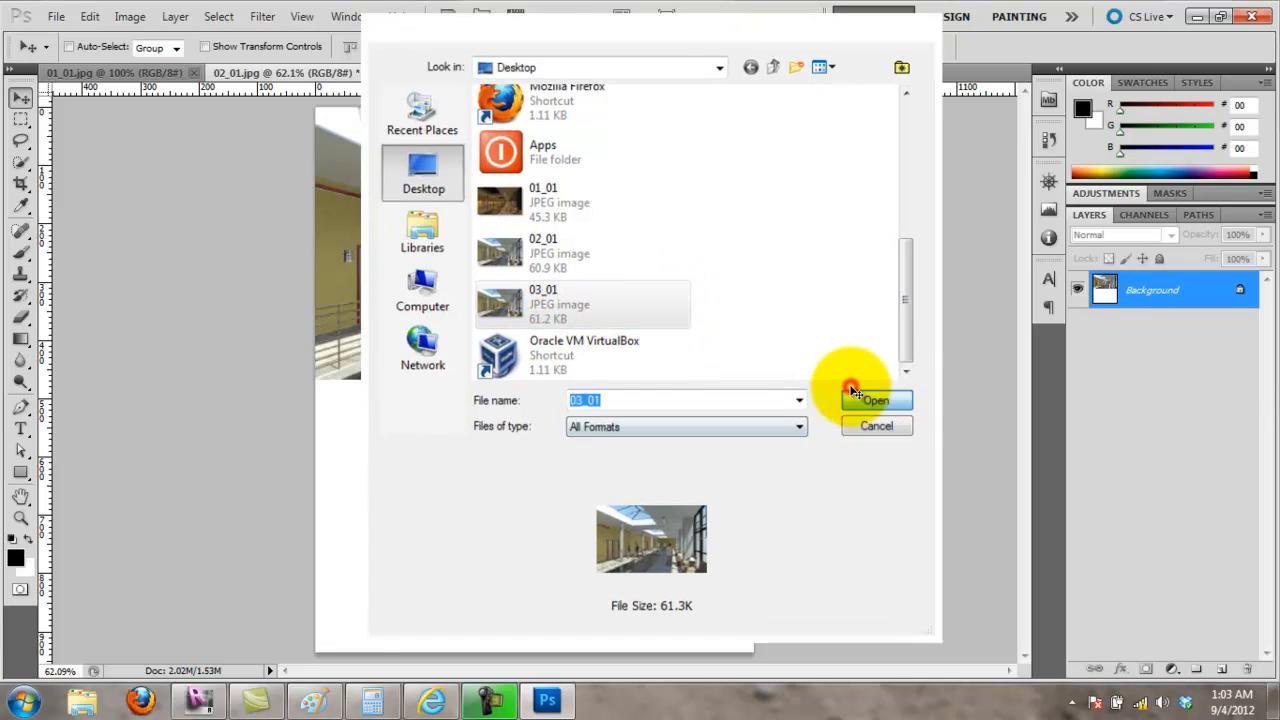
left_click(676, 283)
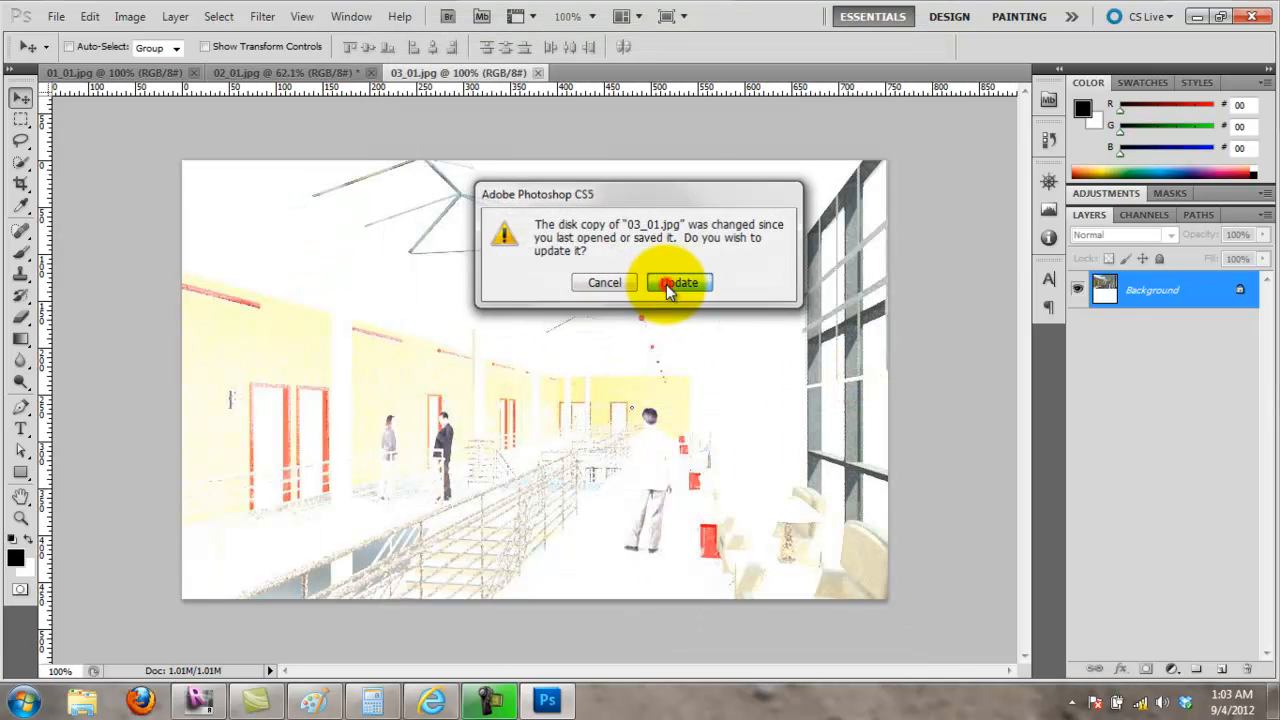
left_click_drag(293, 92, 581, 515)
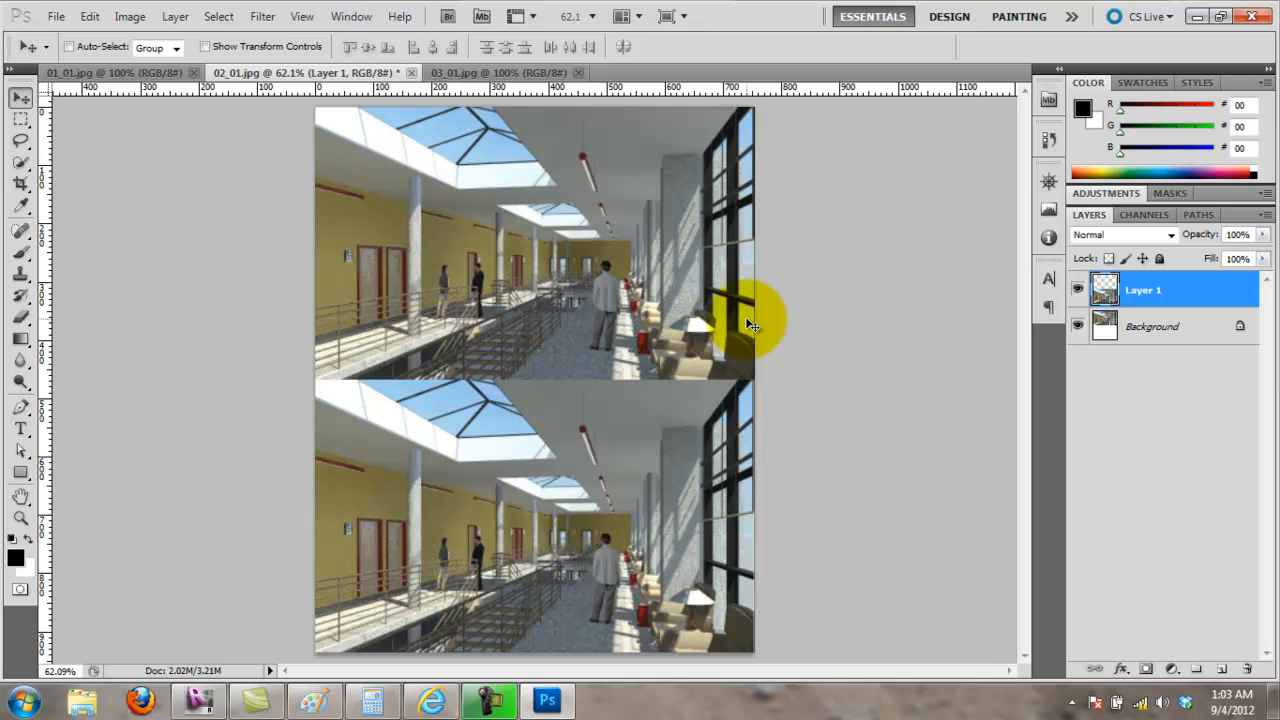
Step: Switch to Revit and set the project location in the sun settings to Pittsburgh, PA, with daylight savings time enabled
left_click(203, 700)
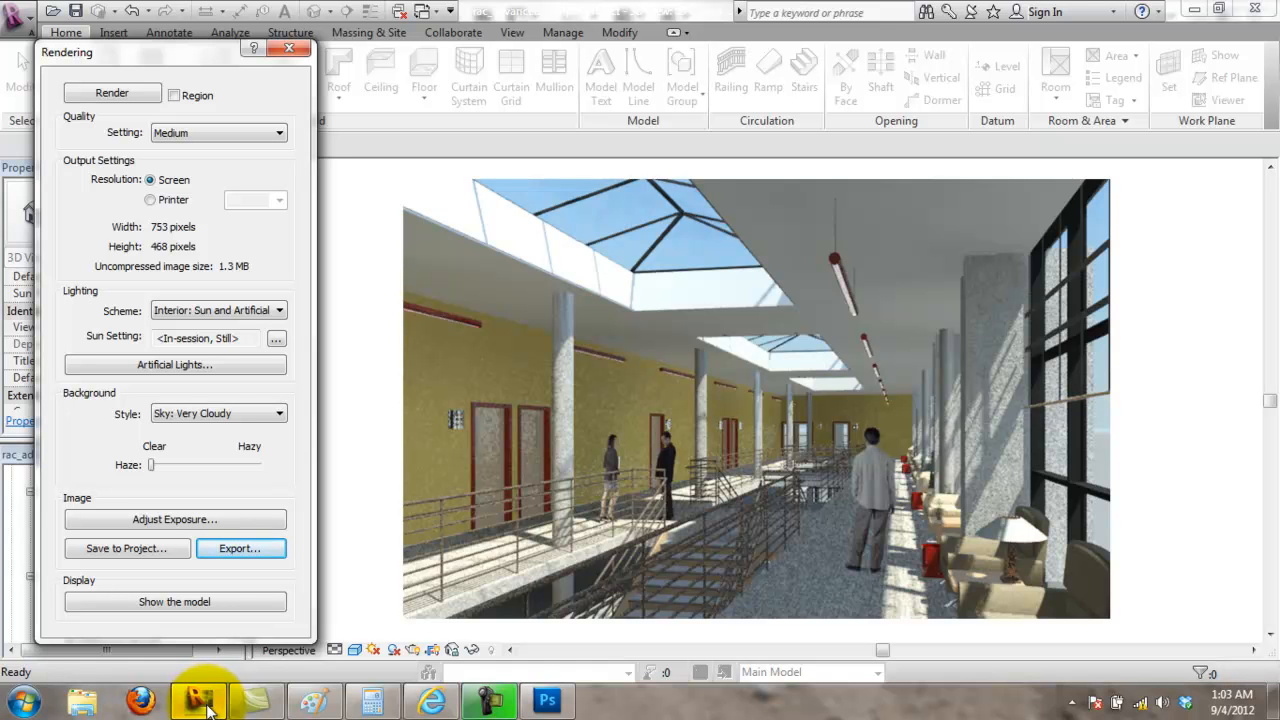
left_click(203, 700)
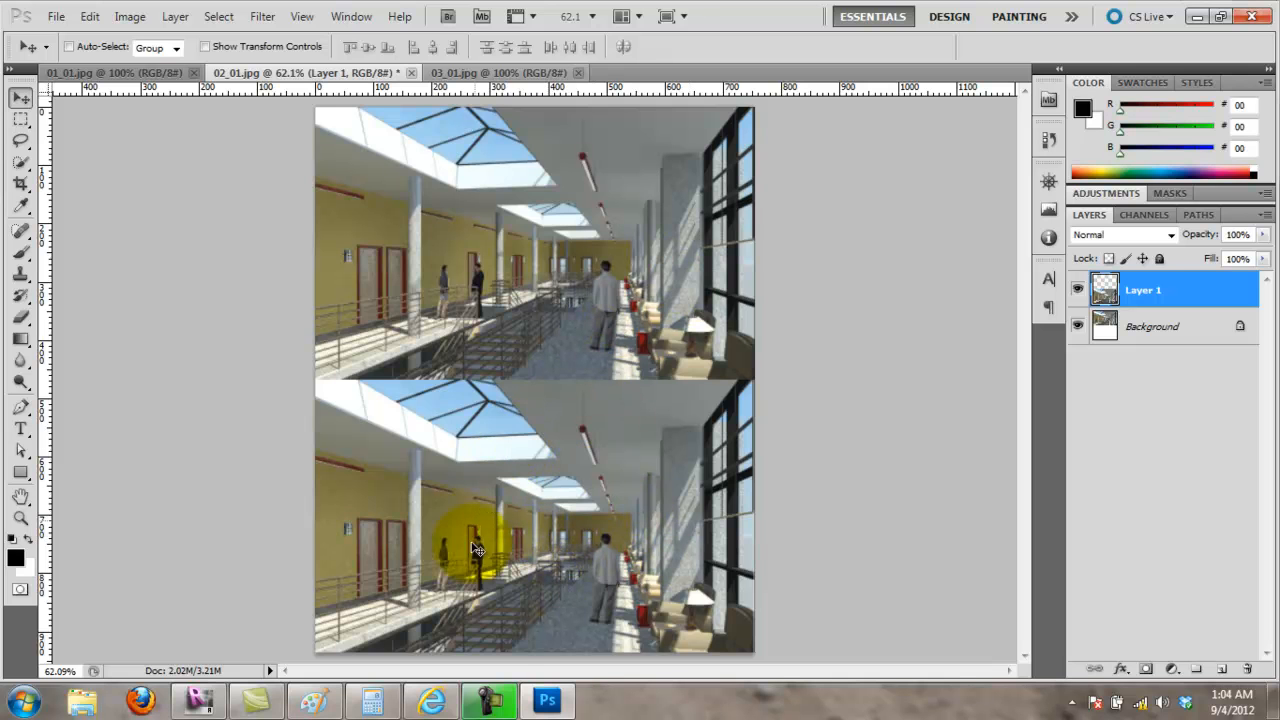
left_click(199, 700)
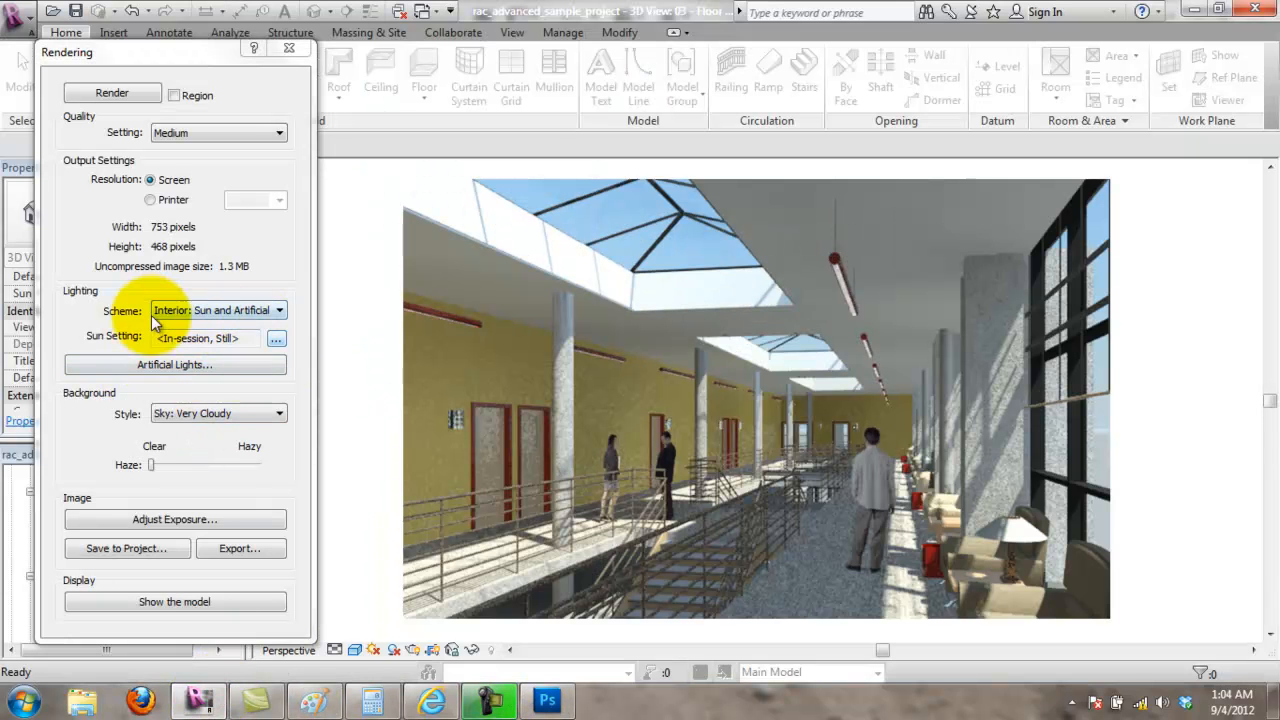
left_click(273, 338)
left_click_drag(327, 175, 445, 165)
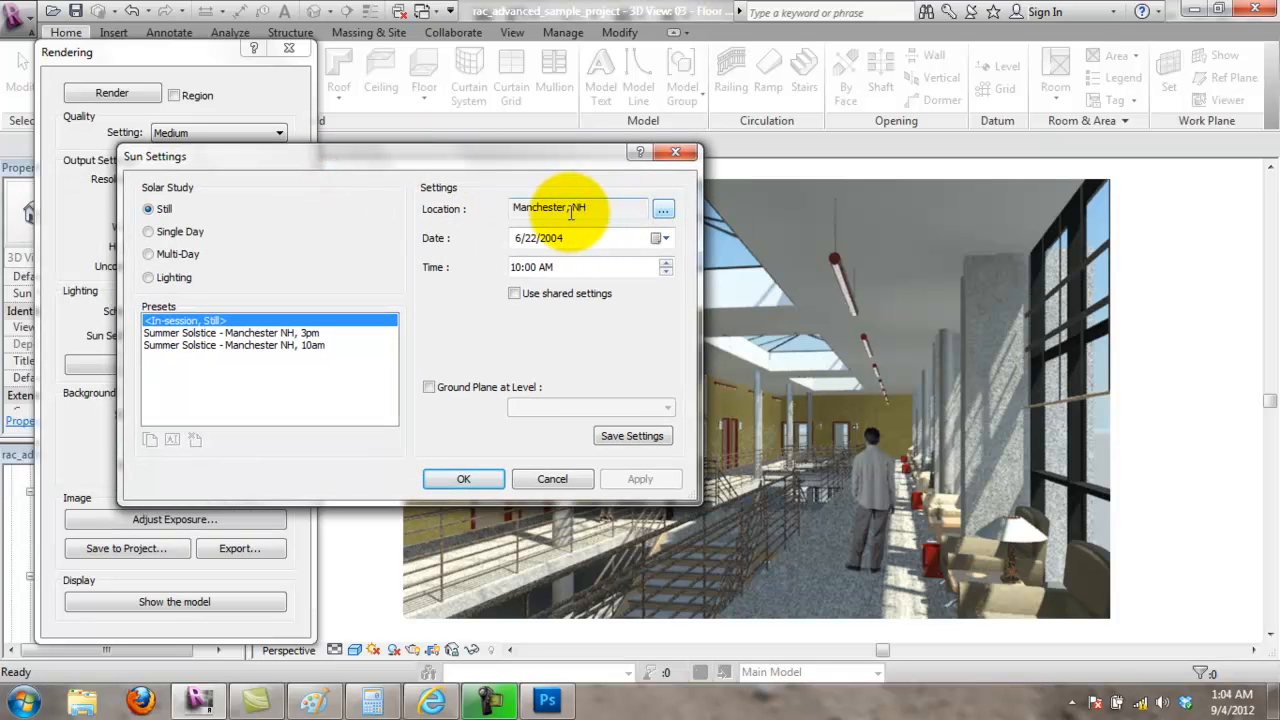
left_click(666, 209)
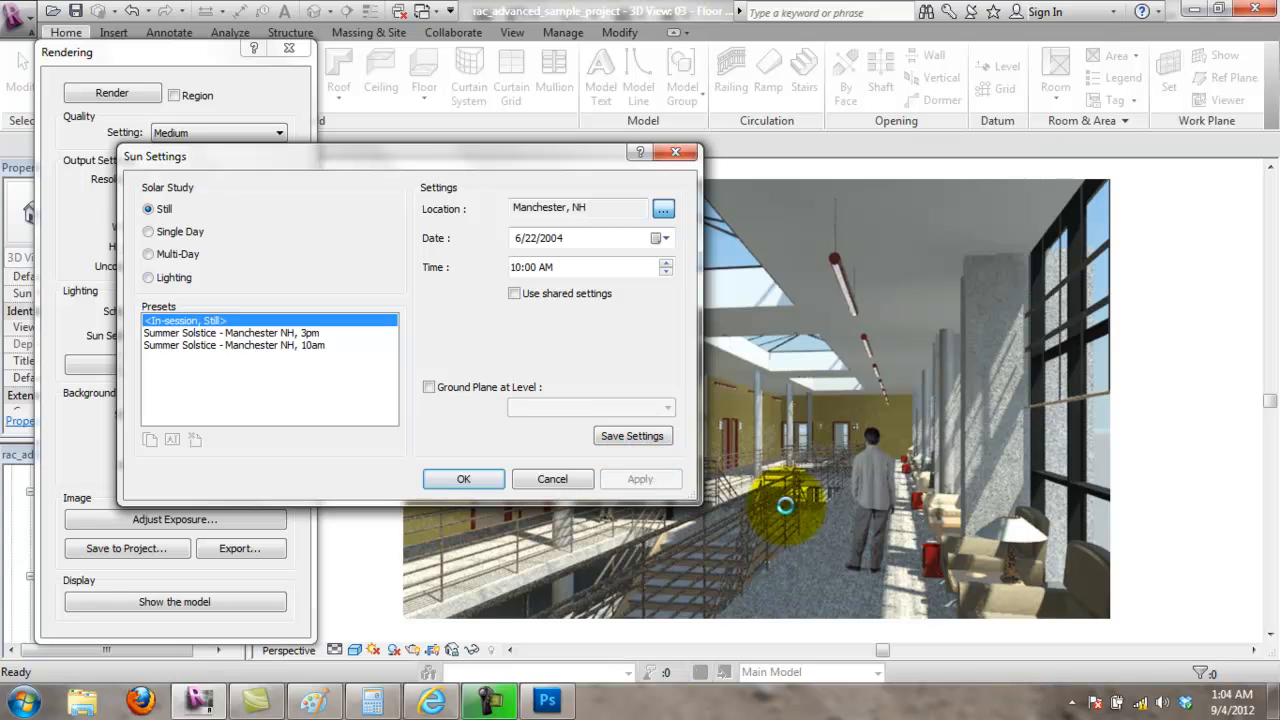
left_click(664, 209)
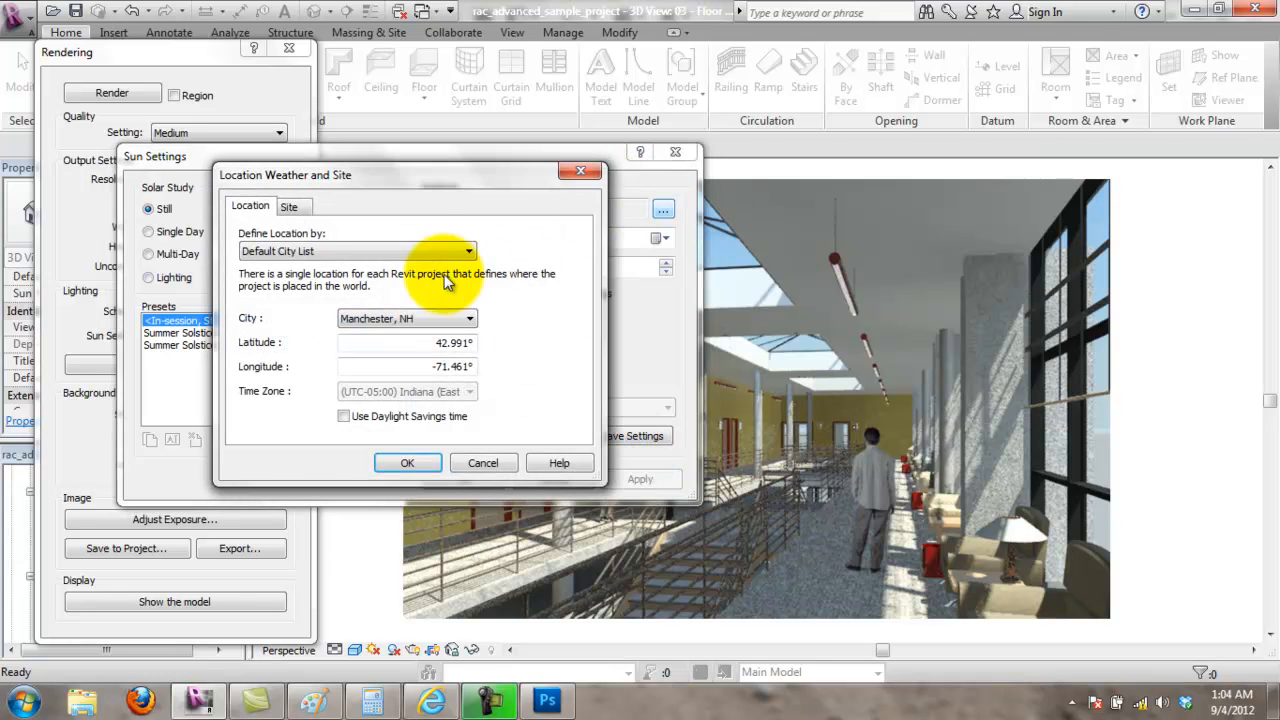
left_click(440, 318)
left_click_drag(507, 522, 513, 578)
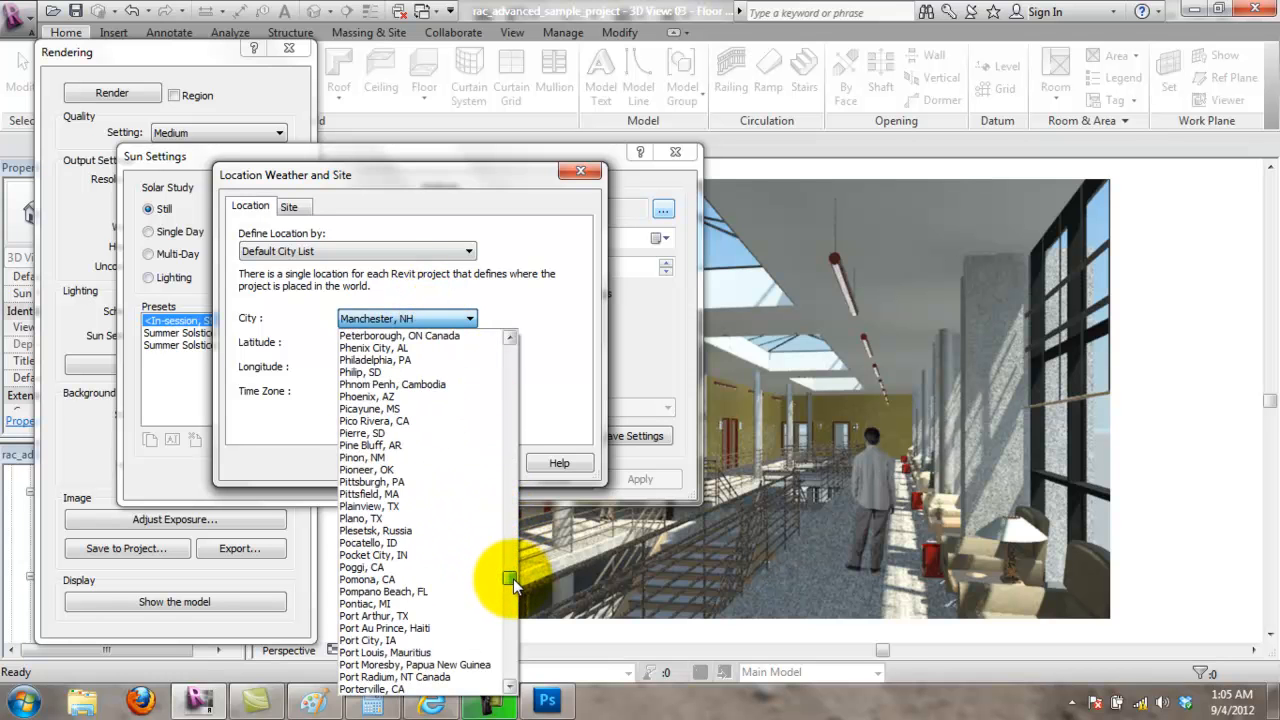
left_click(426, 481)
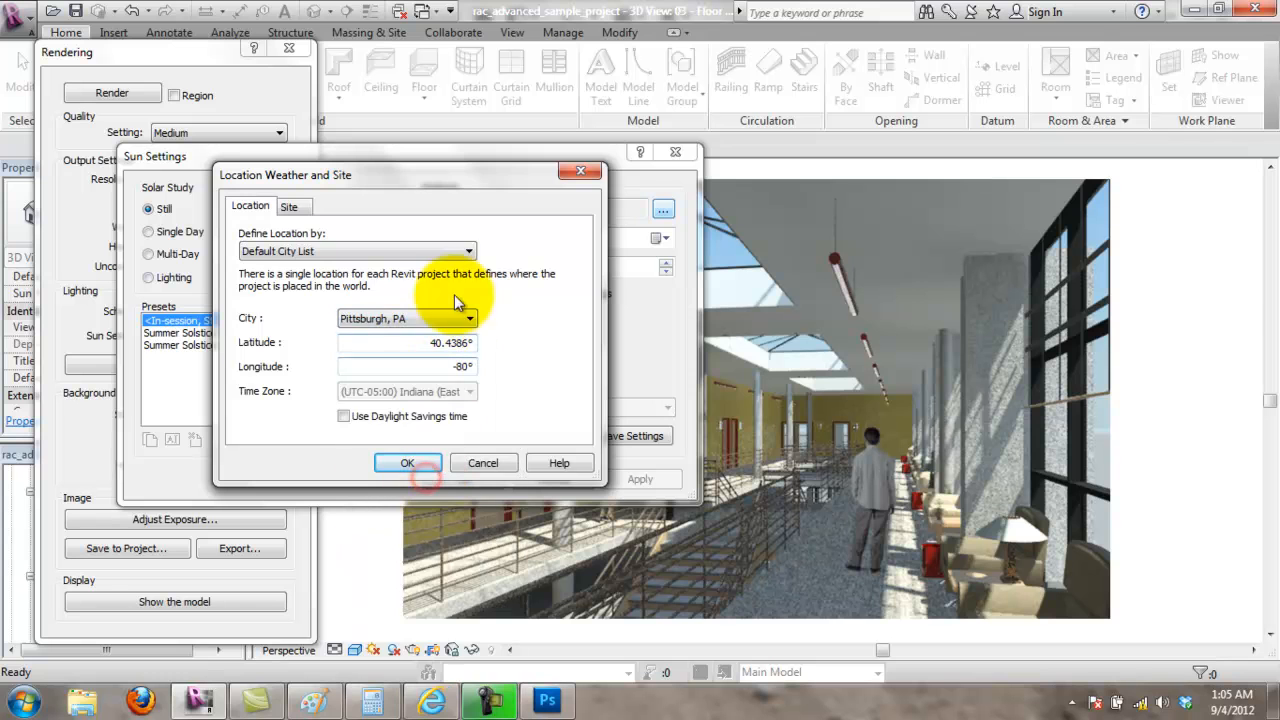
left_click(376, 420)
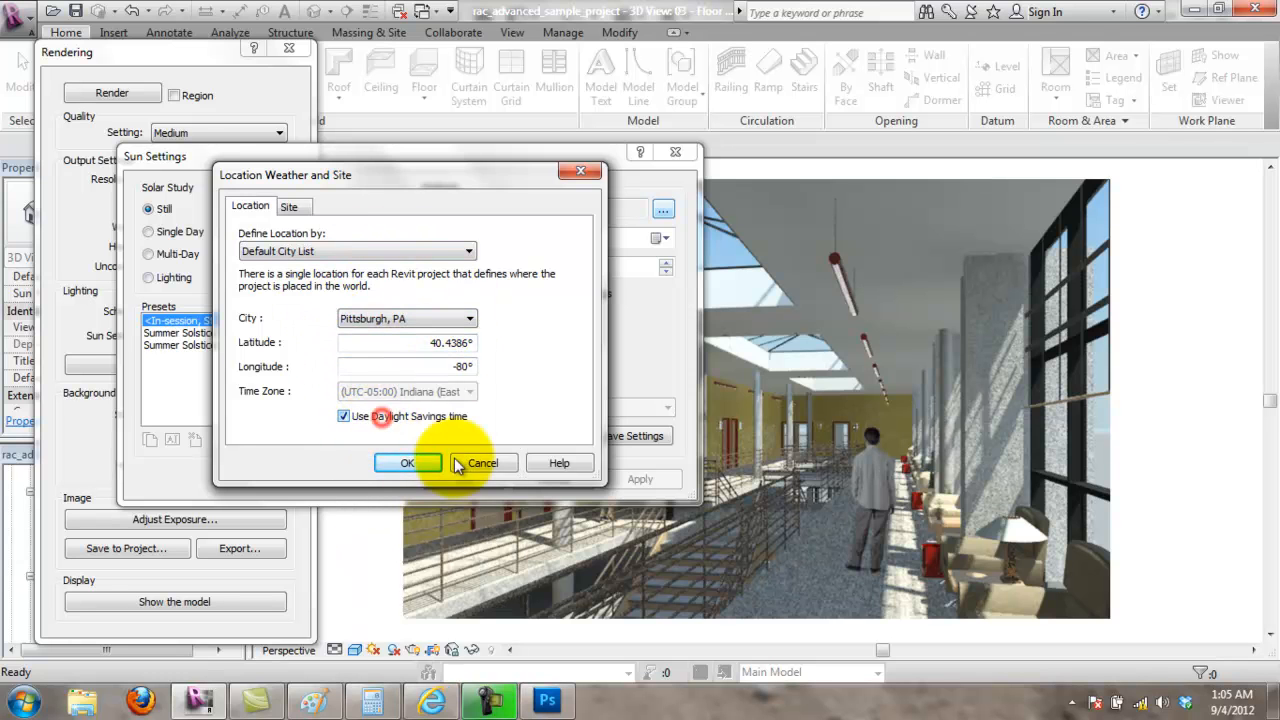
left_click(410, 463)
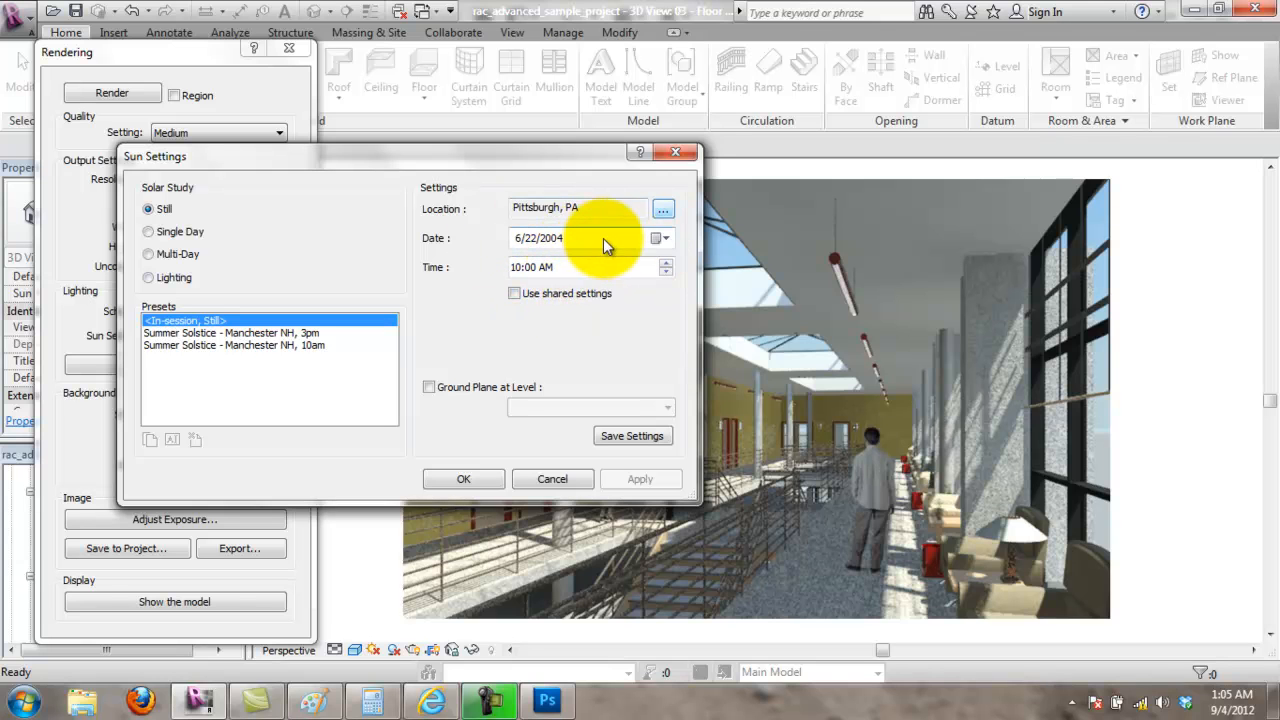
Step: Set the sun study date to today's date, 9/4/2012
left_click(665, 238)
left_click(706, 266)
left_click(706, 266)
left_click(706, 266)
left_click(706, 266)
left_click(706, 266)
left_click(706, 266)
left_click(706, 266)
left_click(706, 266)
double_click(708, 266)
double_click(708, 266)
left_click(708, 266)
double_click(708, 266)
double_click(708, 266)
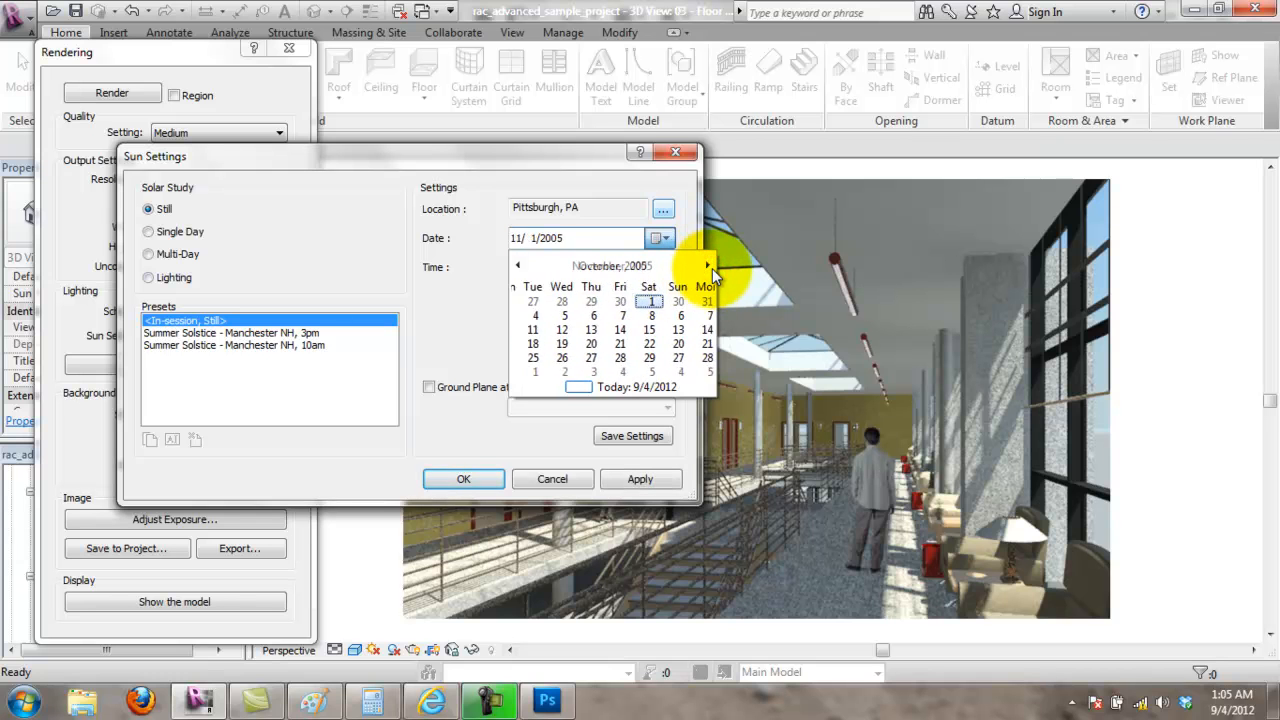
left_click(655, 386)
left_click(576, 266)
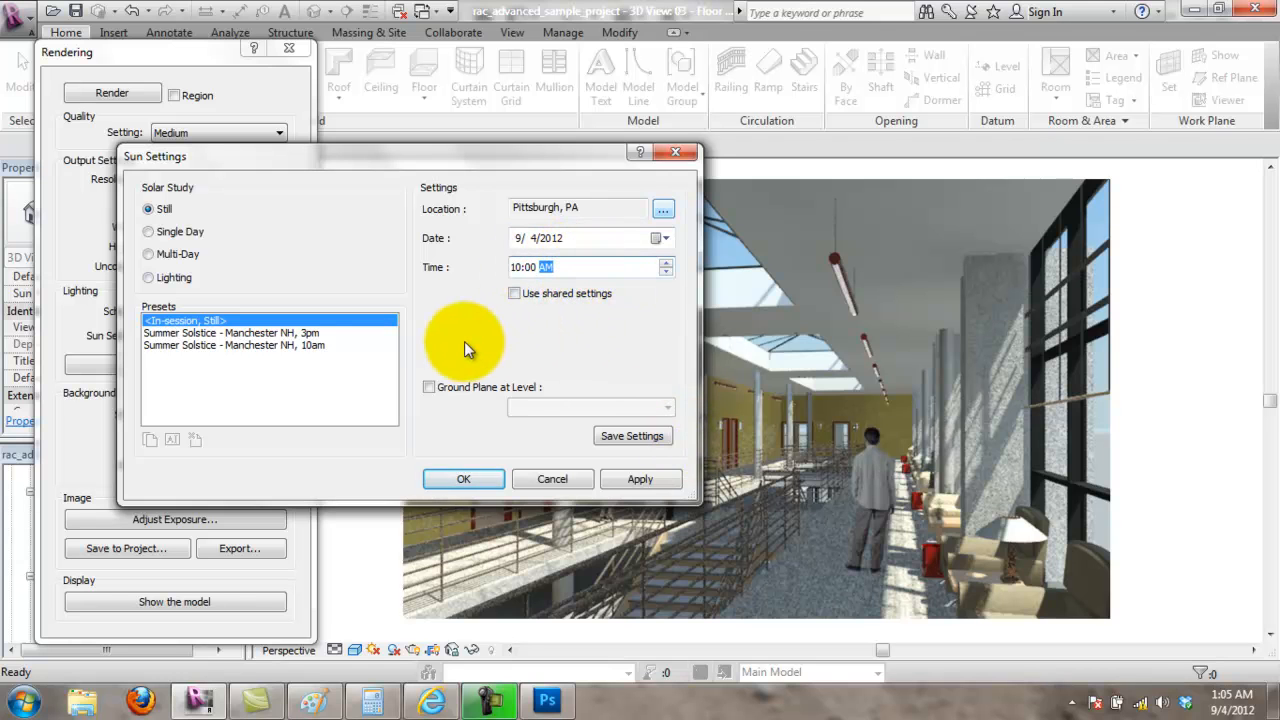
Step: Enable the ground plane at level 01 - Entry Level, then apply and accept the sun settings
left_click(429, 387)
left_click(640, 409)
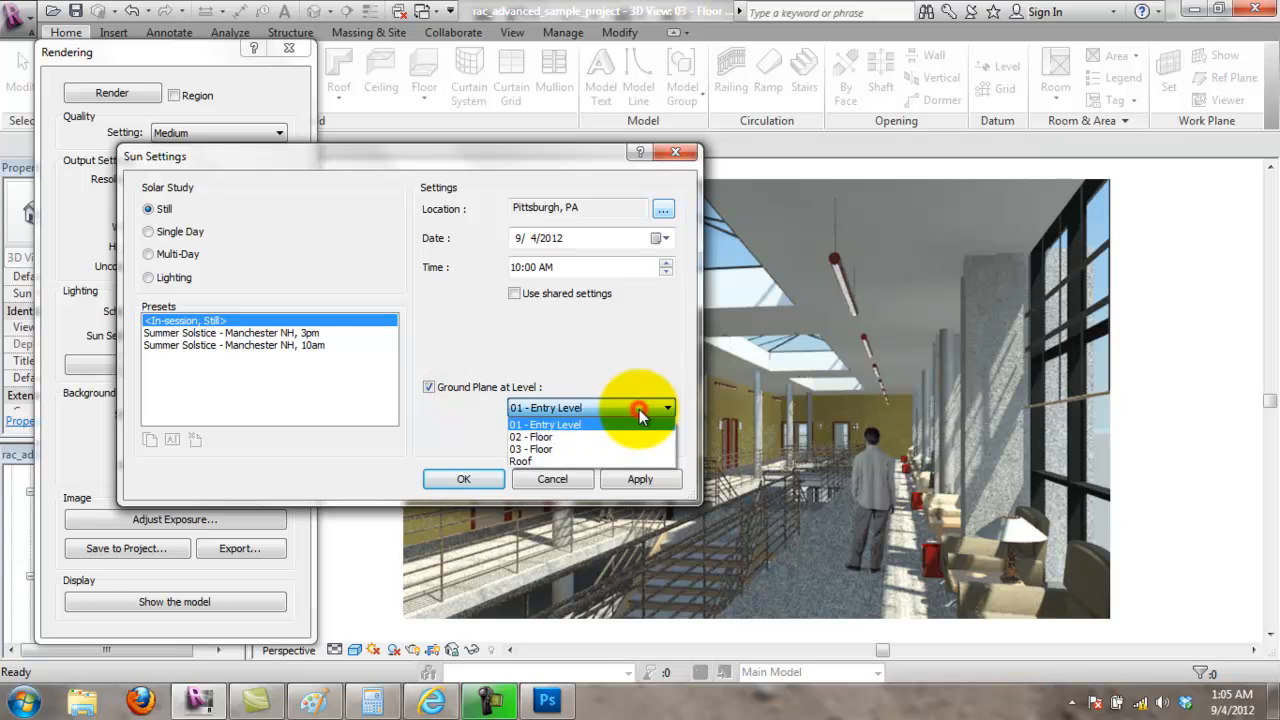
left_click(639, 409)
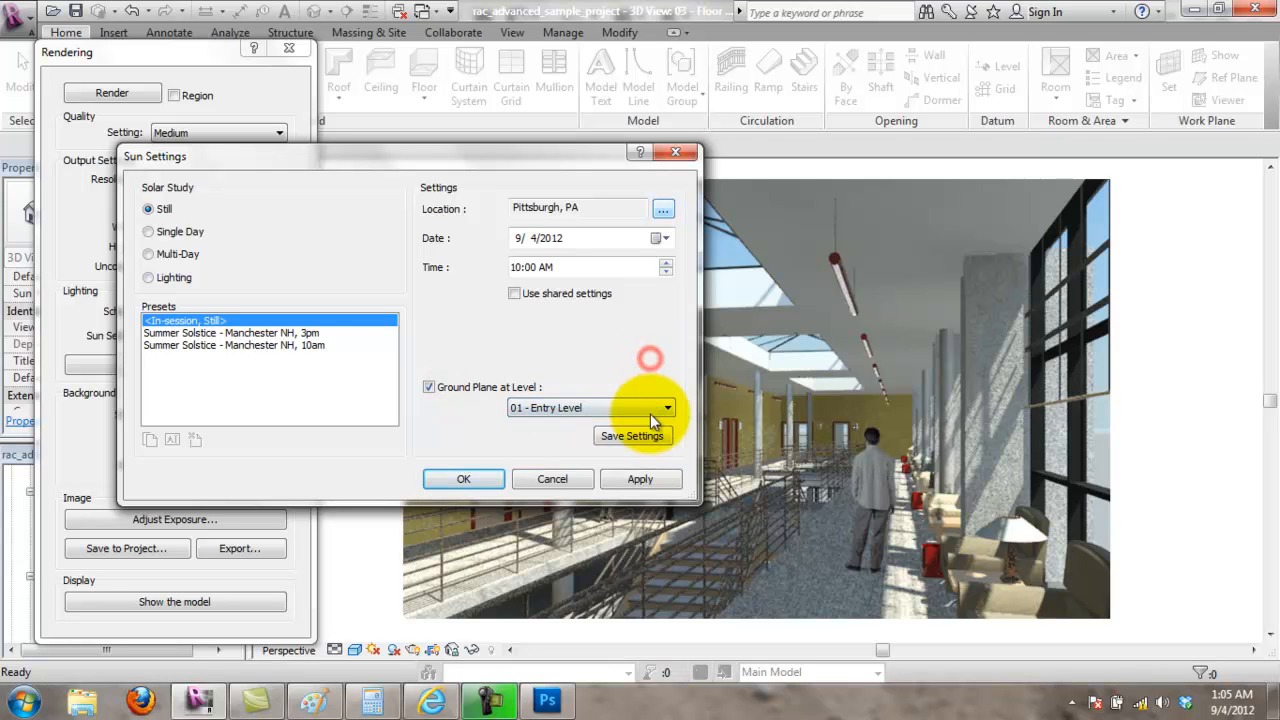
left_click(655, 484)
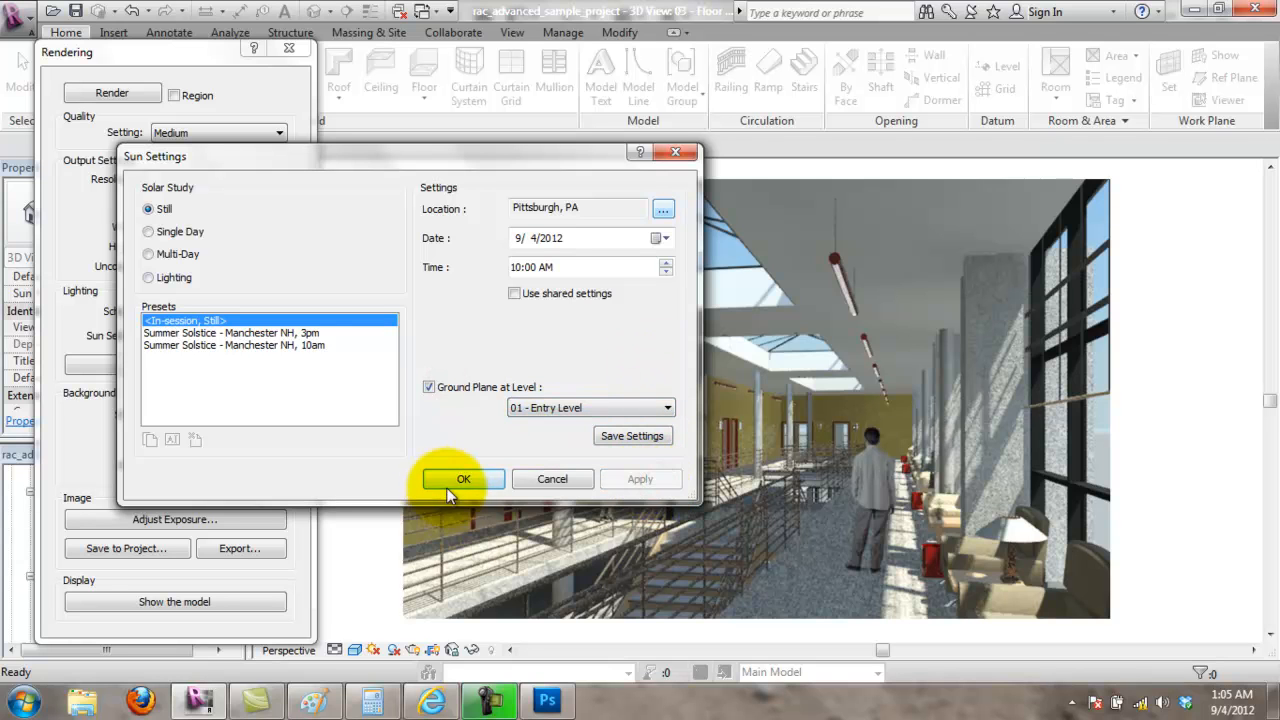
left_click(456, 482)
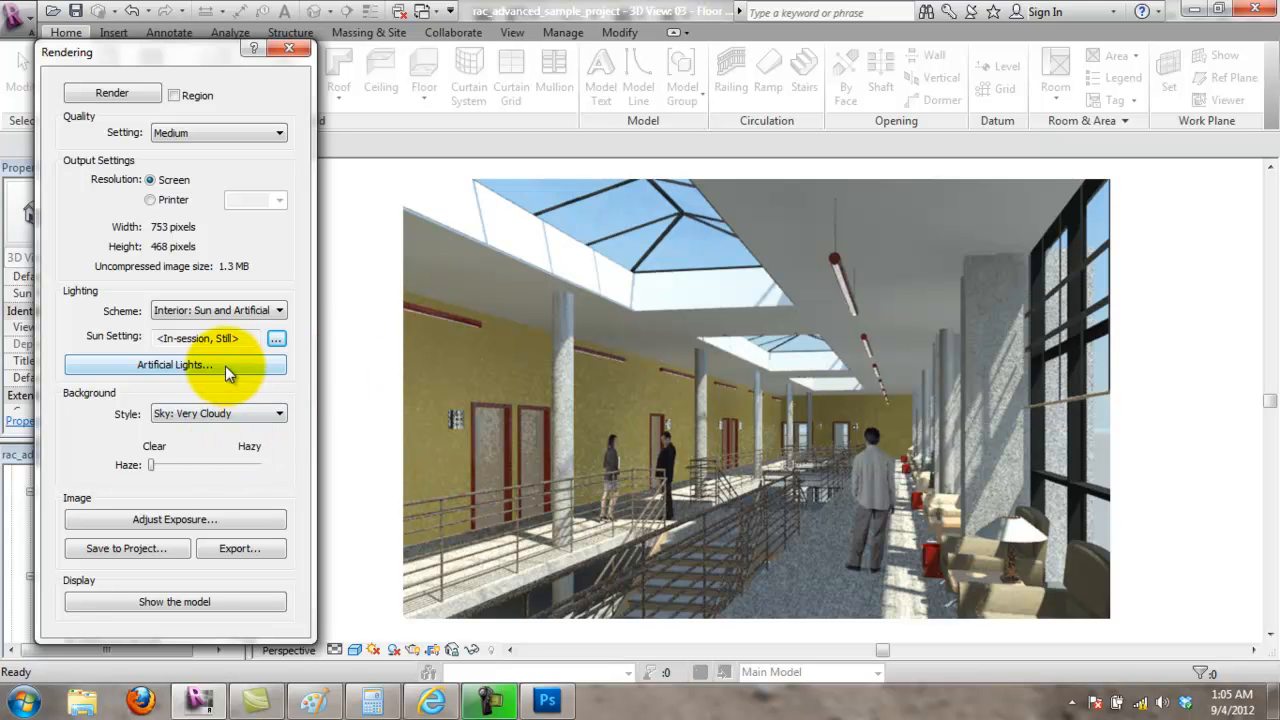
Step: Set the lighting scheme to Interior: Sun only and raise the sky haze to a little under midway
left_click(260, 311)
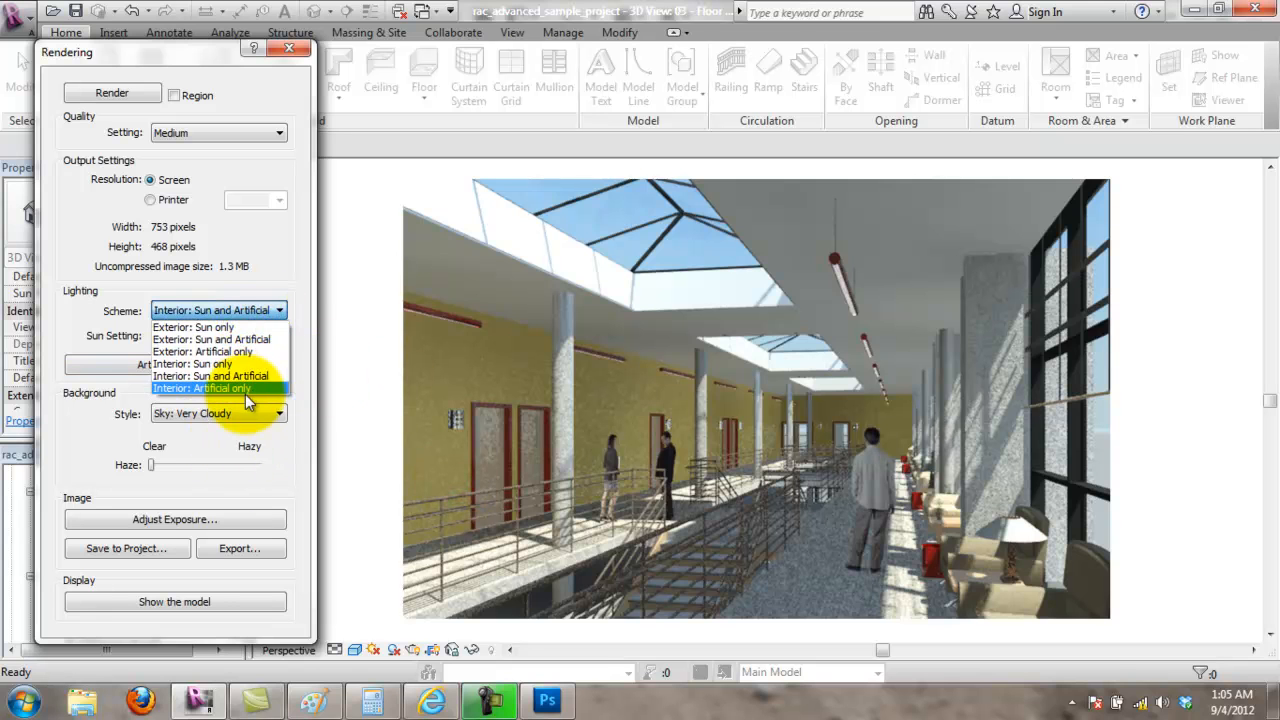
left_click(245, 364)
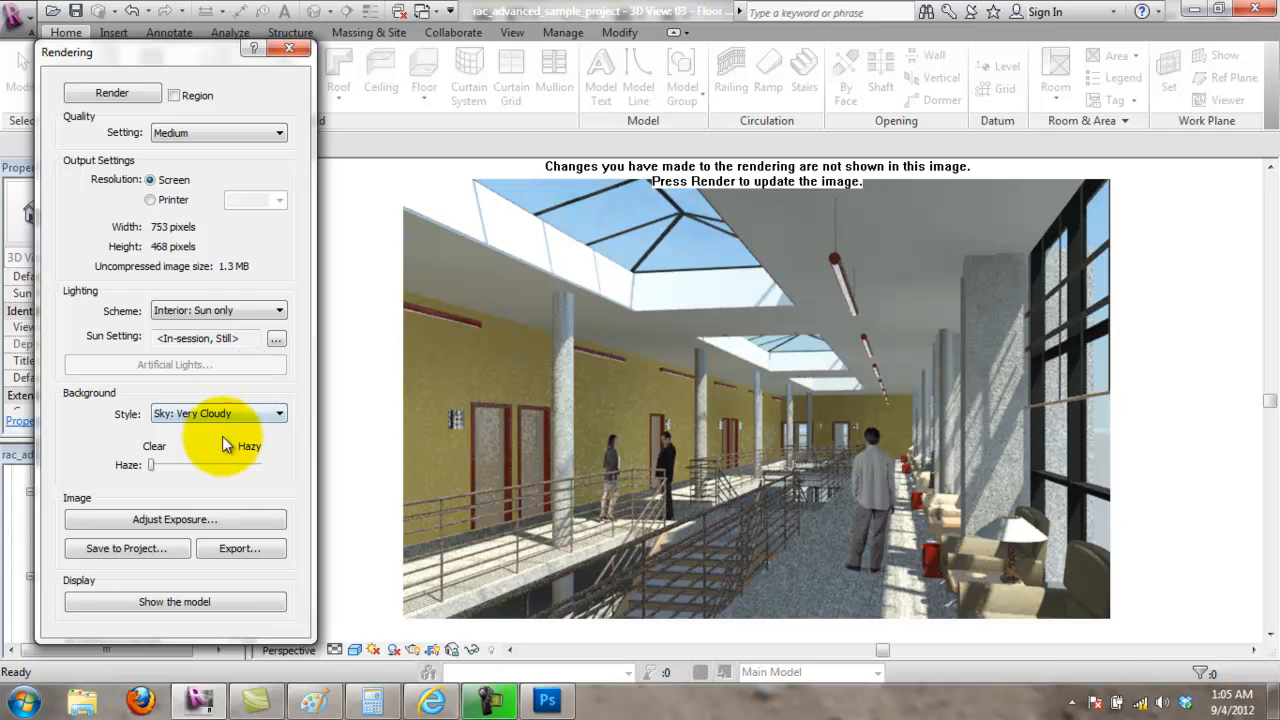
left_click_drag(168, 470, 202, 471)
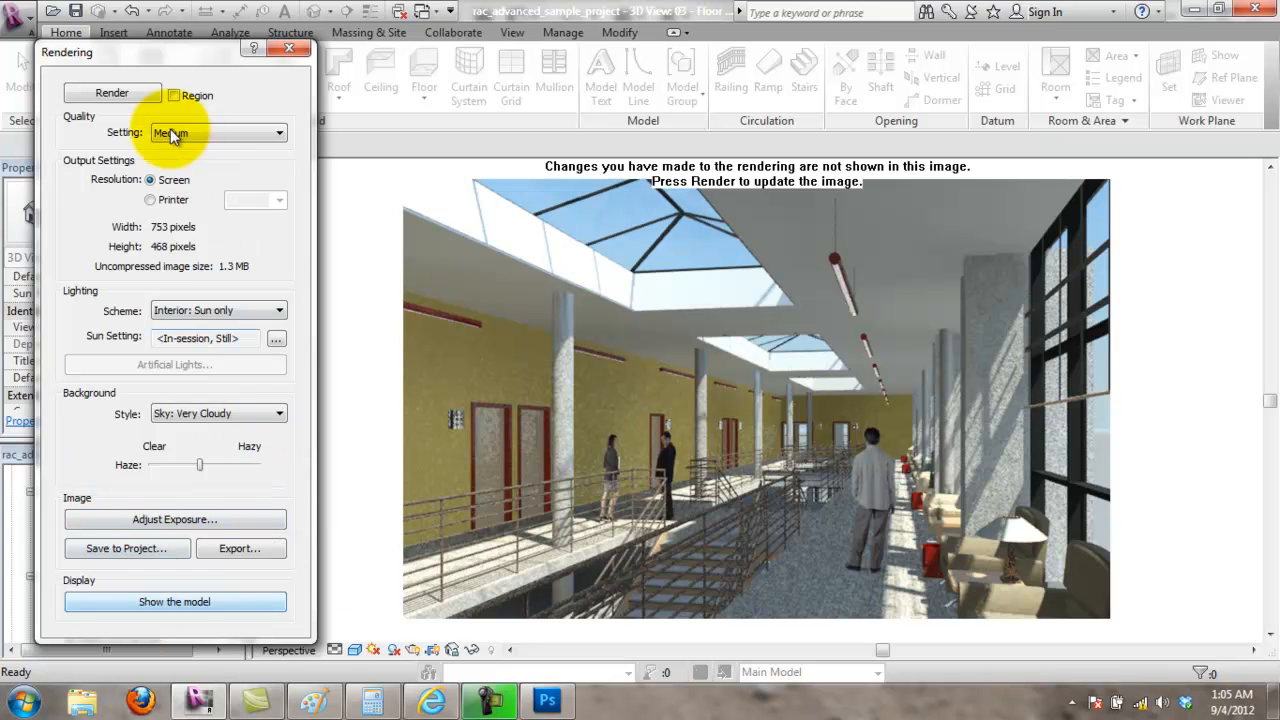
Step: Reset the rendering's exposure settings to their defaults and apply them
left_click(212, 520)
left_click(258, 193)
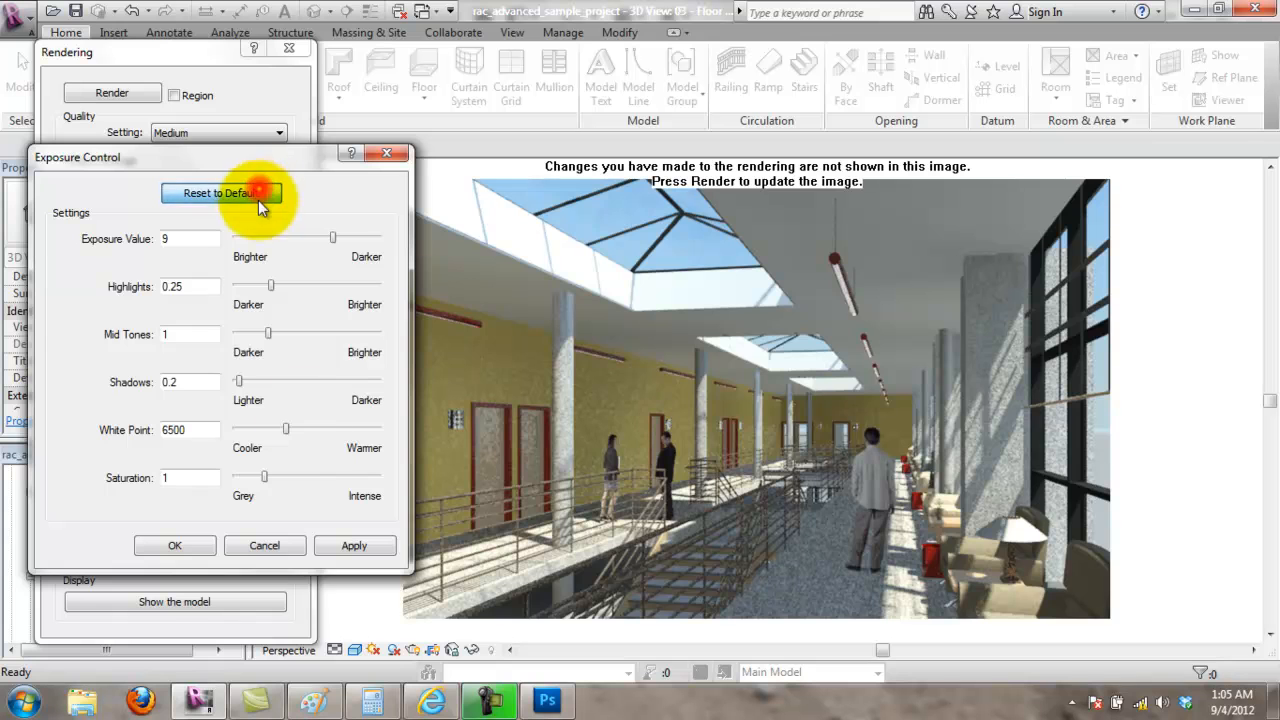
left_click(345, 546)
left_click(176, 546)
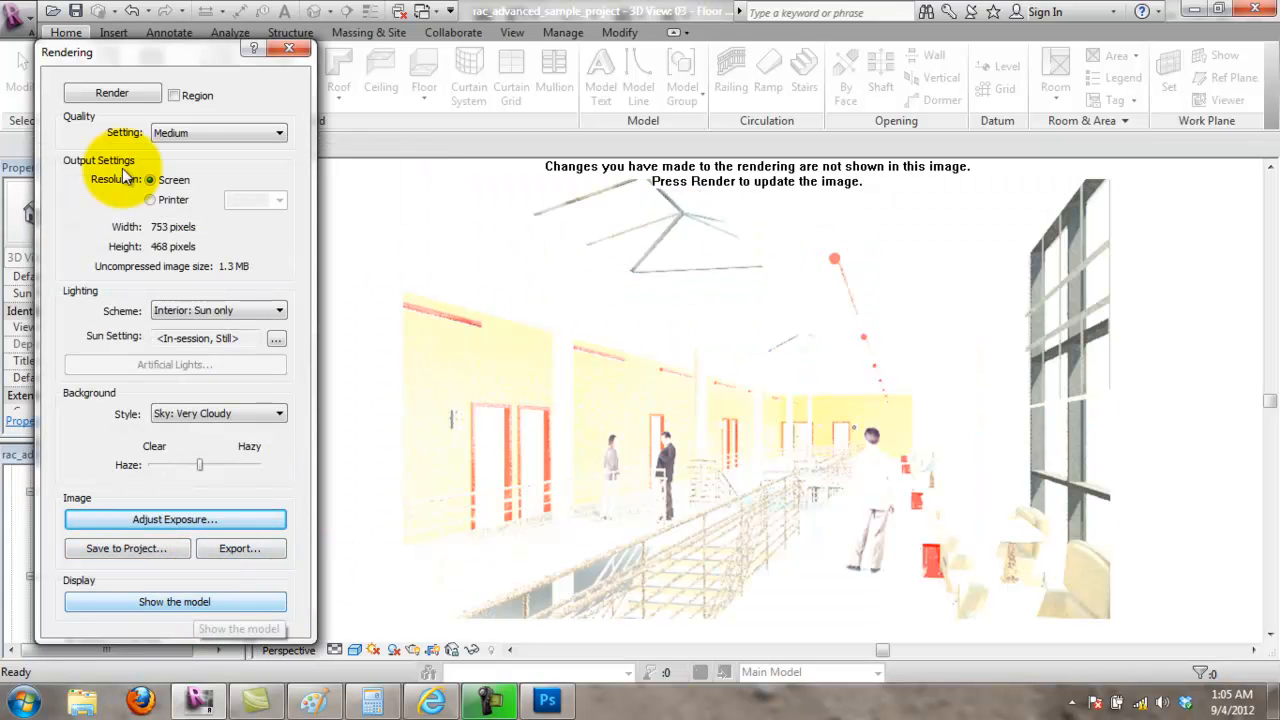
Step: Render the interior perspective at Medium quality and dismiss the progress report when the rendering is complete
left_click(107, 94)
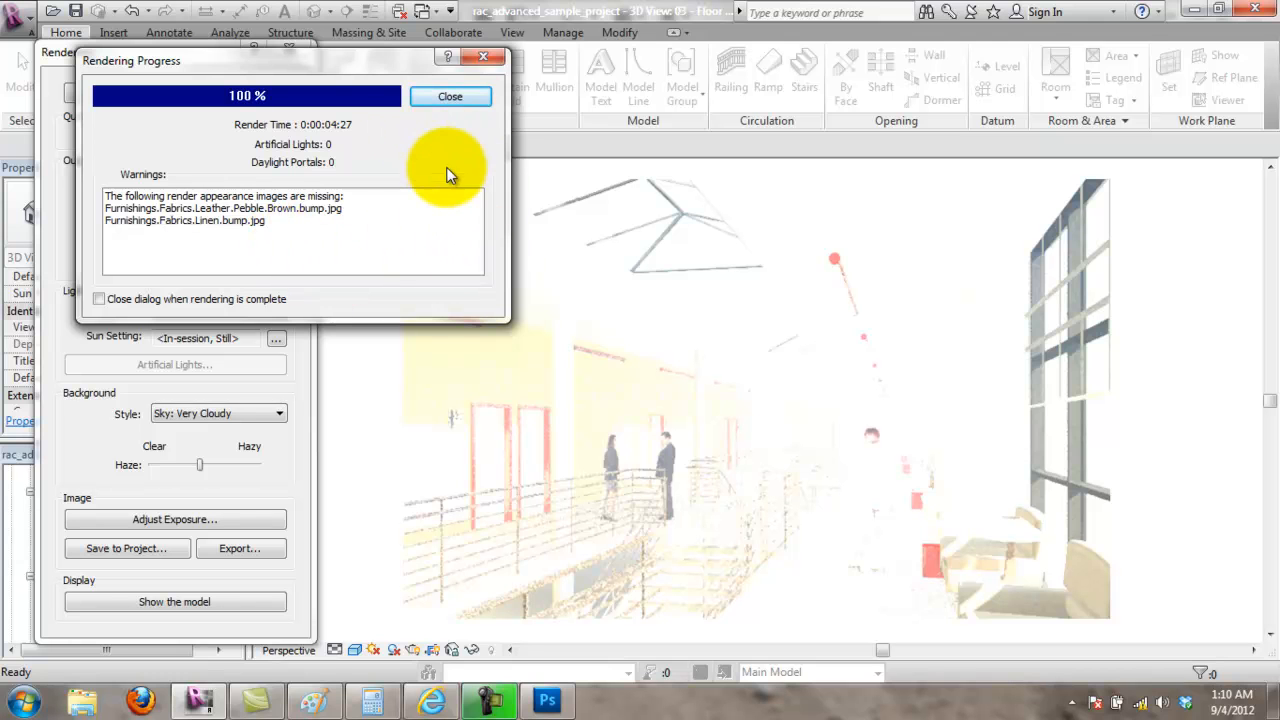
left_click_drag(305, 57, 467, 102)
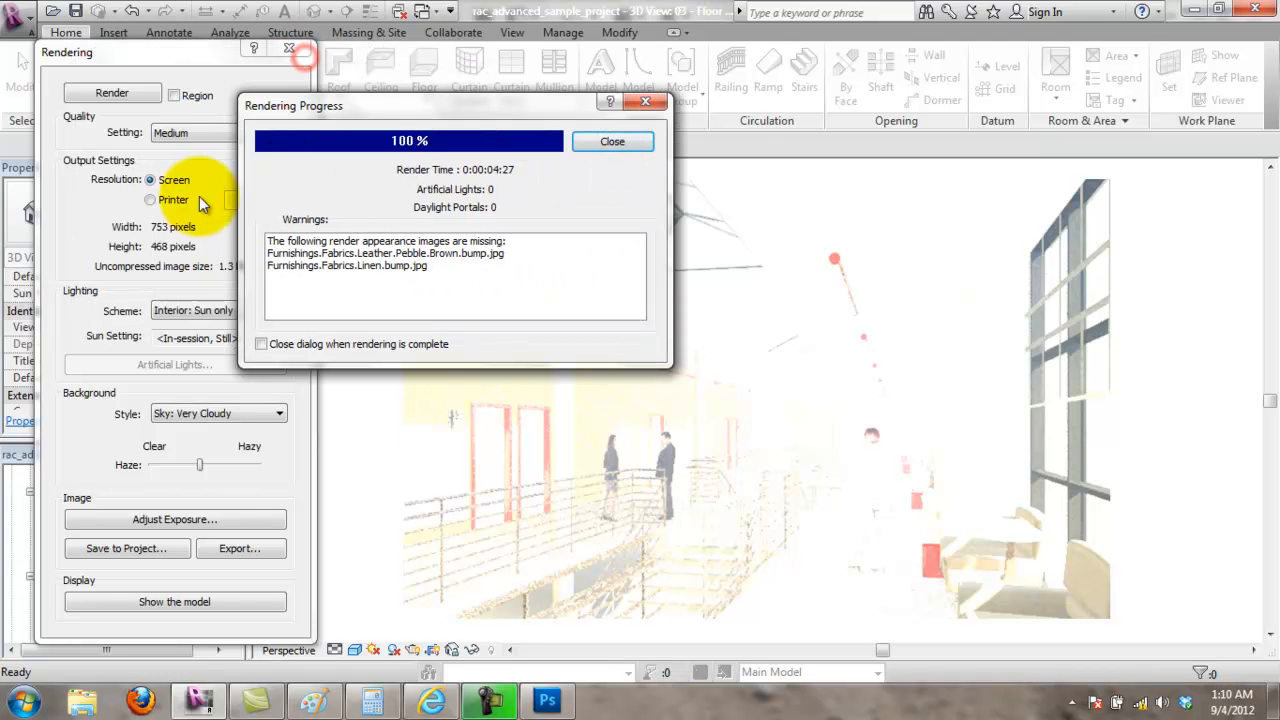
left_click(625, 142)
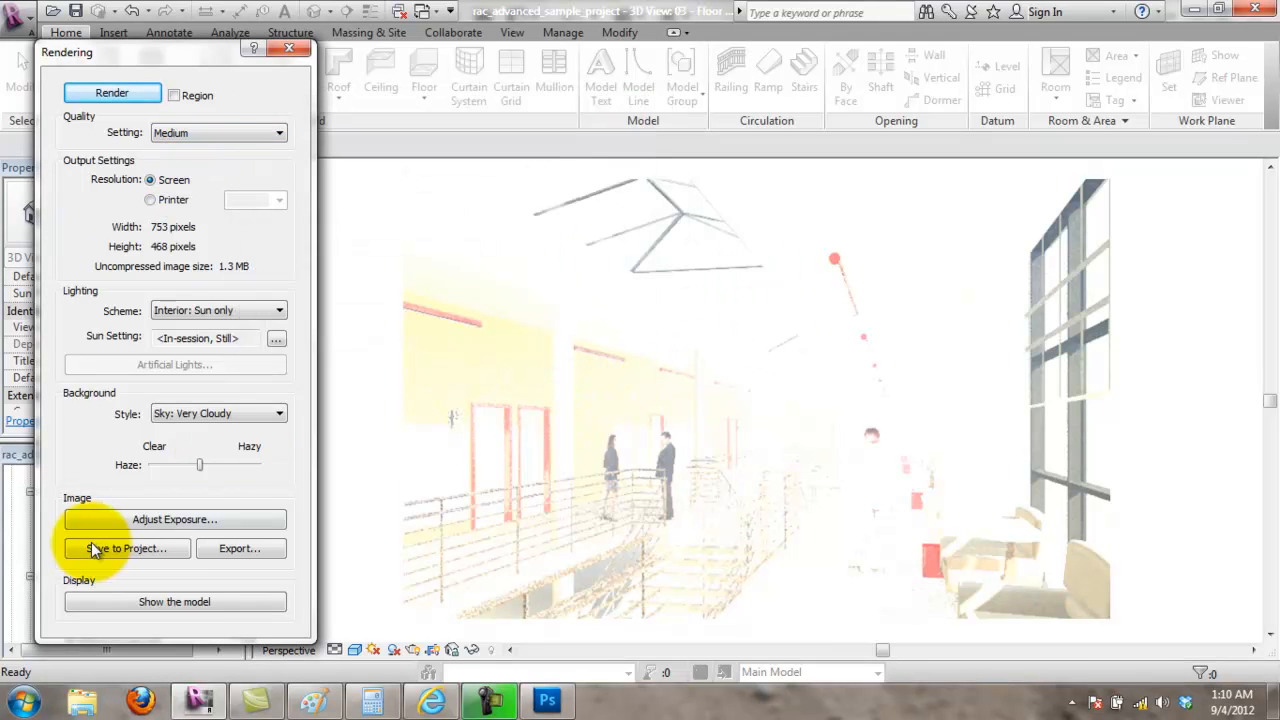
Step: Apply an exposure value of 12.5 to the new rendering, and reduce it to 12
left_click(175, 519)
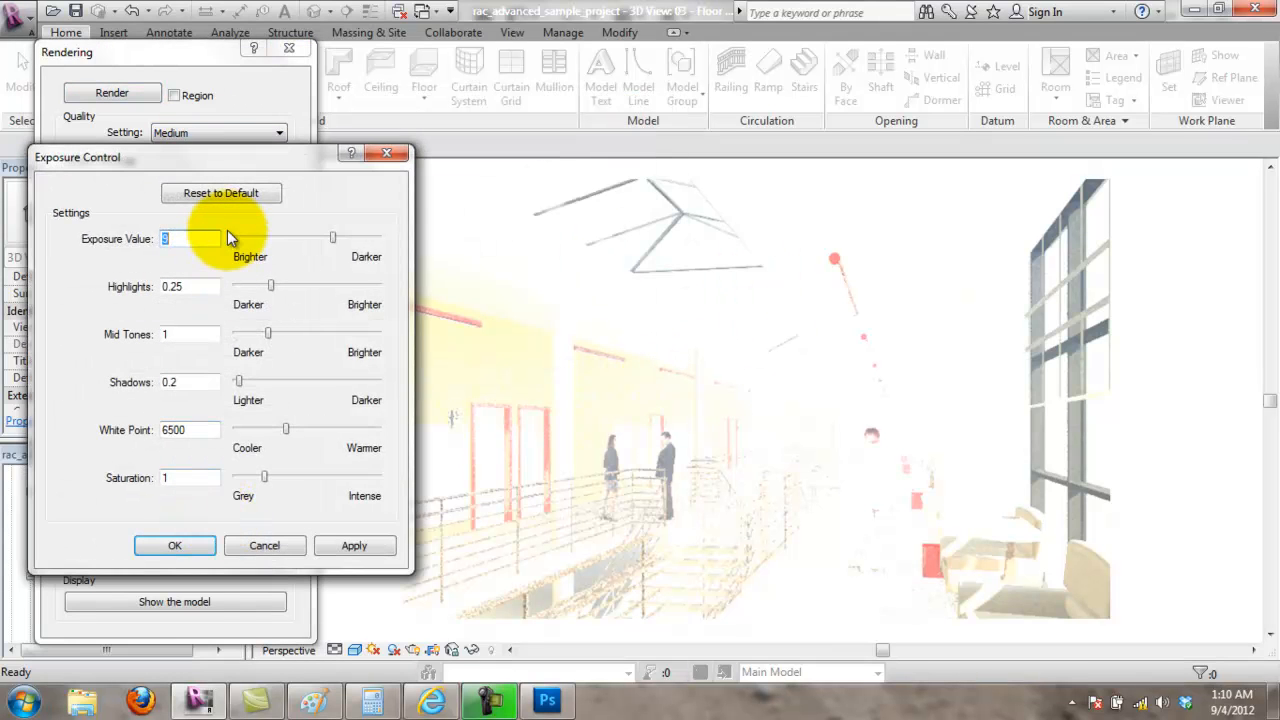
type("12")
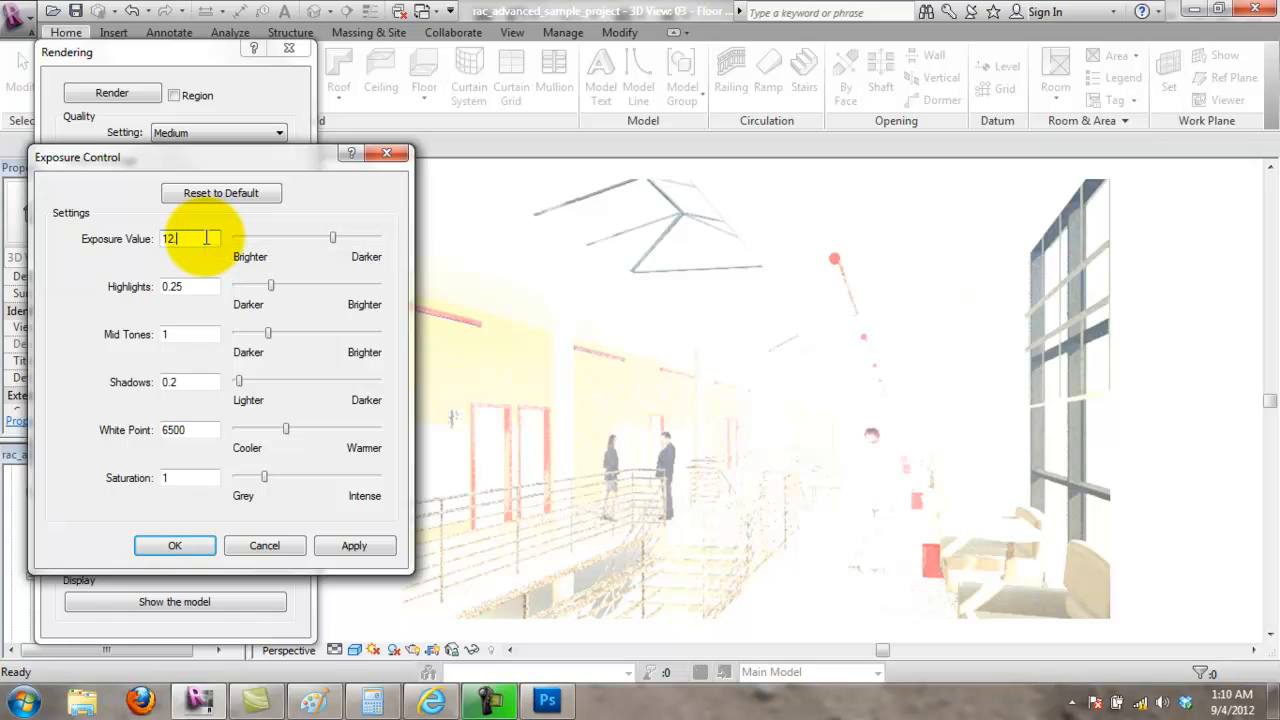
type(".5")
left_click(345, 545)
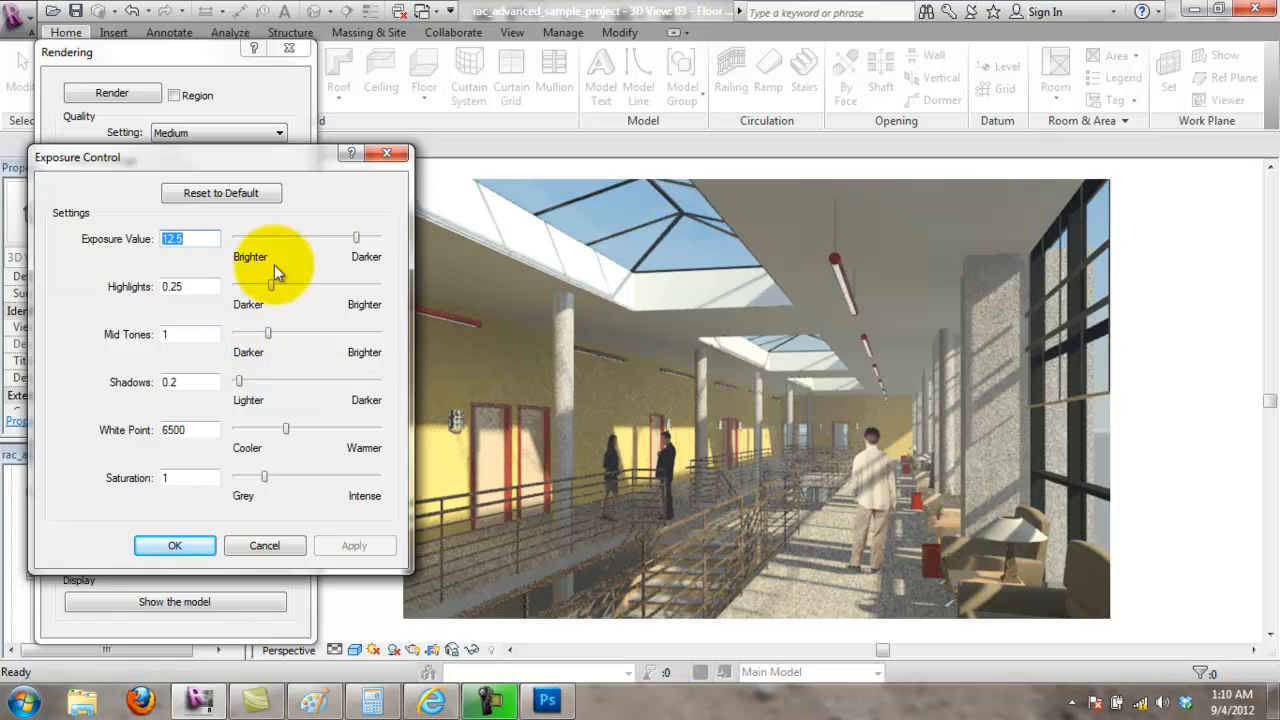
type("12")
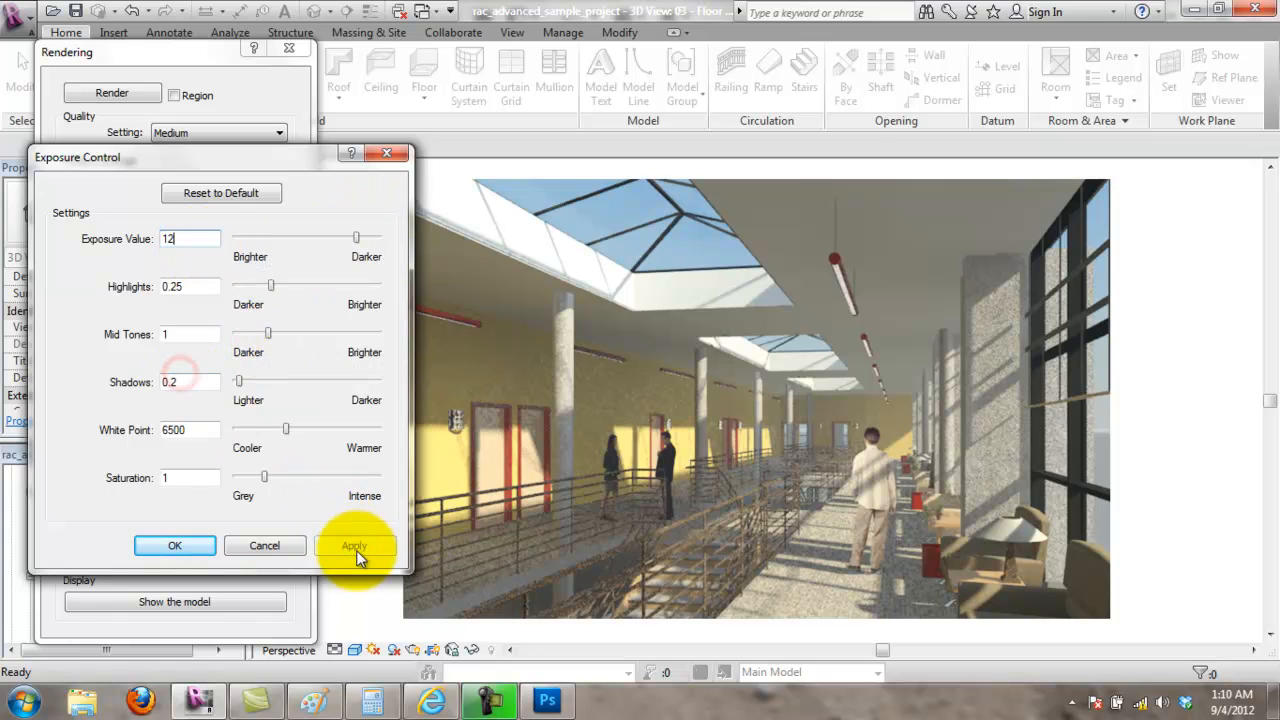
left_click(188, 381)
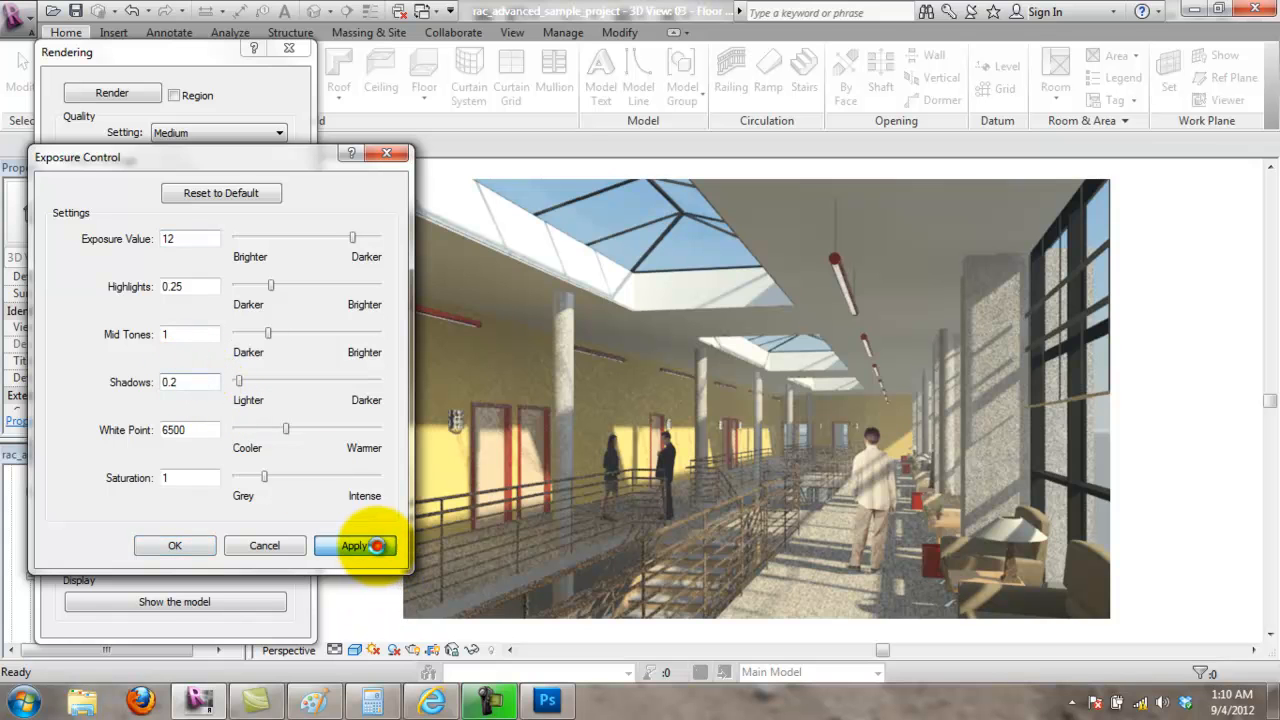
left_click(377, 546)
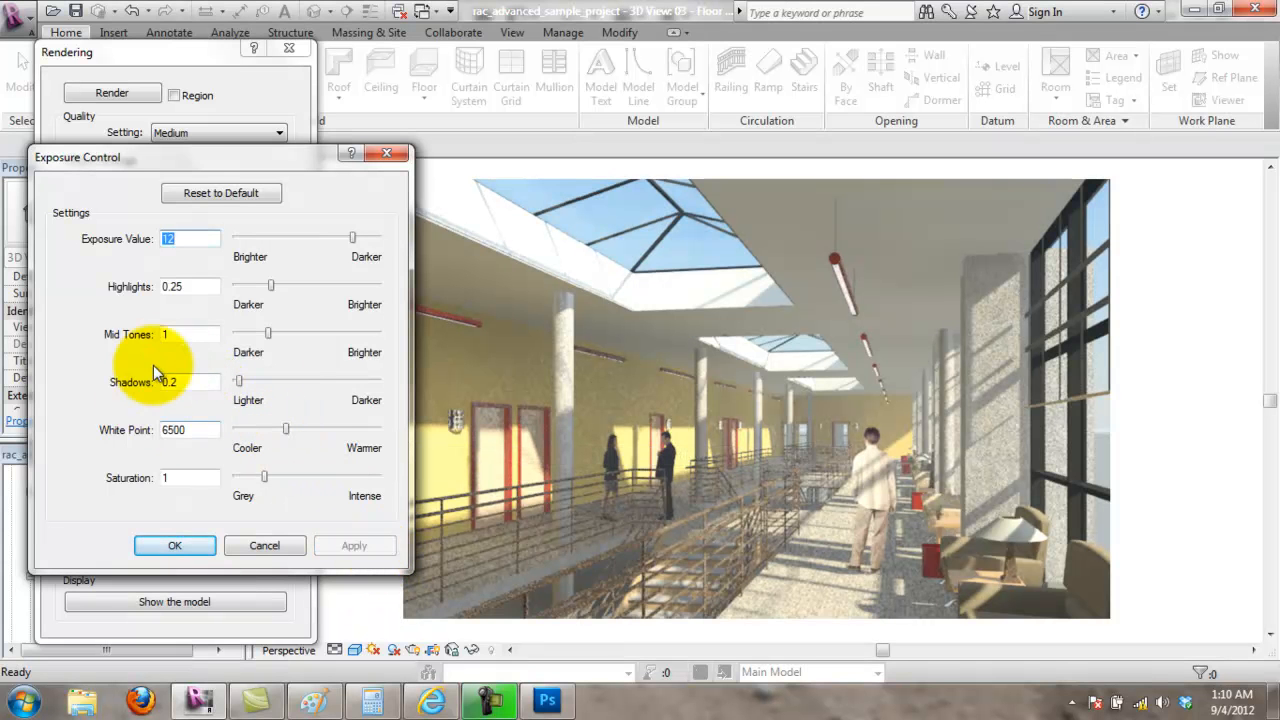
Step: Warm the rendering's white point to 7489.20, and lower it to 6895.20, applying each value
left_click_drag(192, 165, 172, 131)
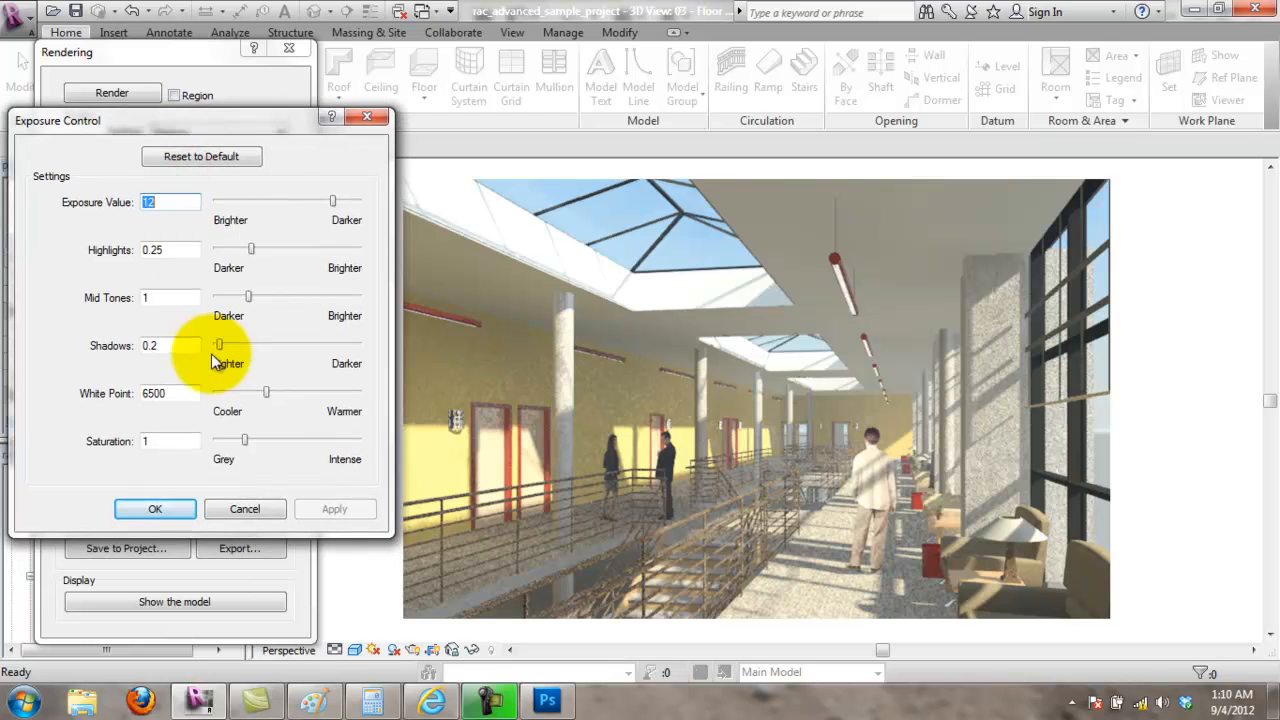
left_click_drag(262, 396, 277, 392)
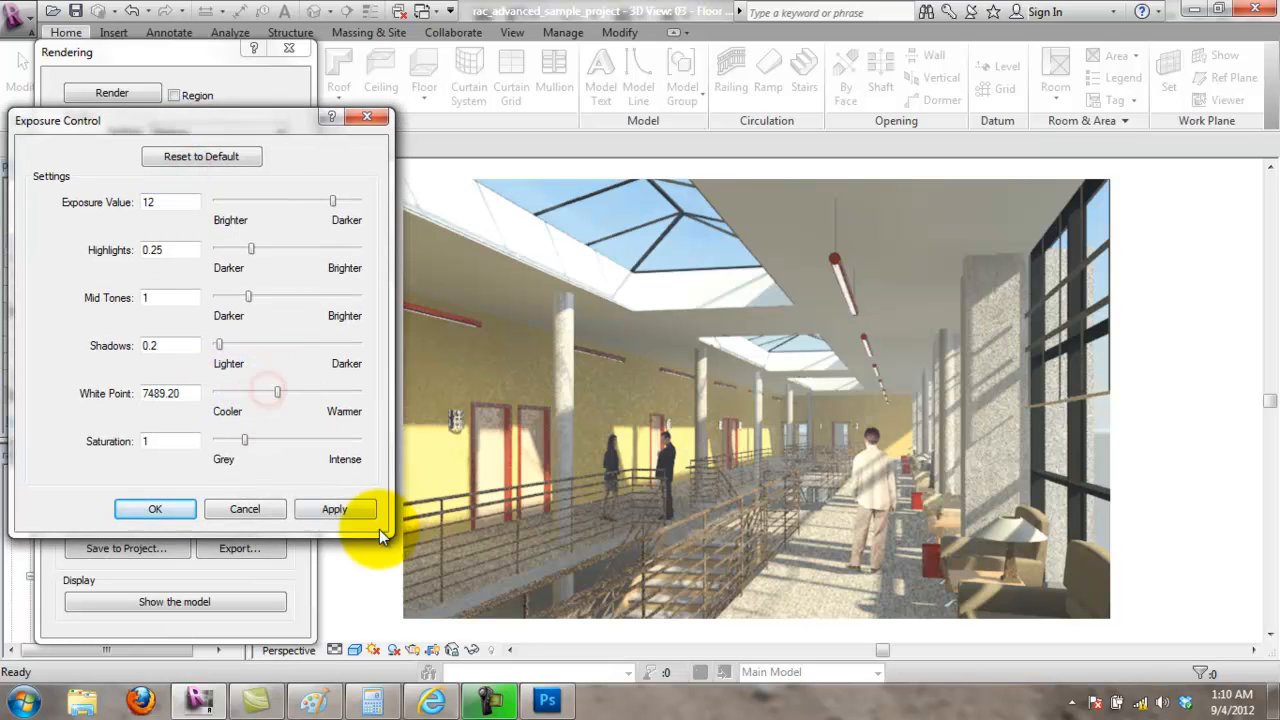
left_click(352, 511)
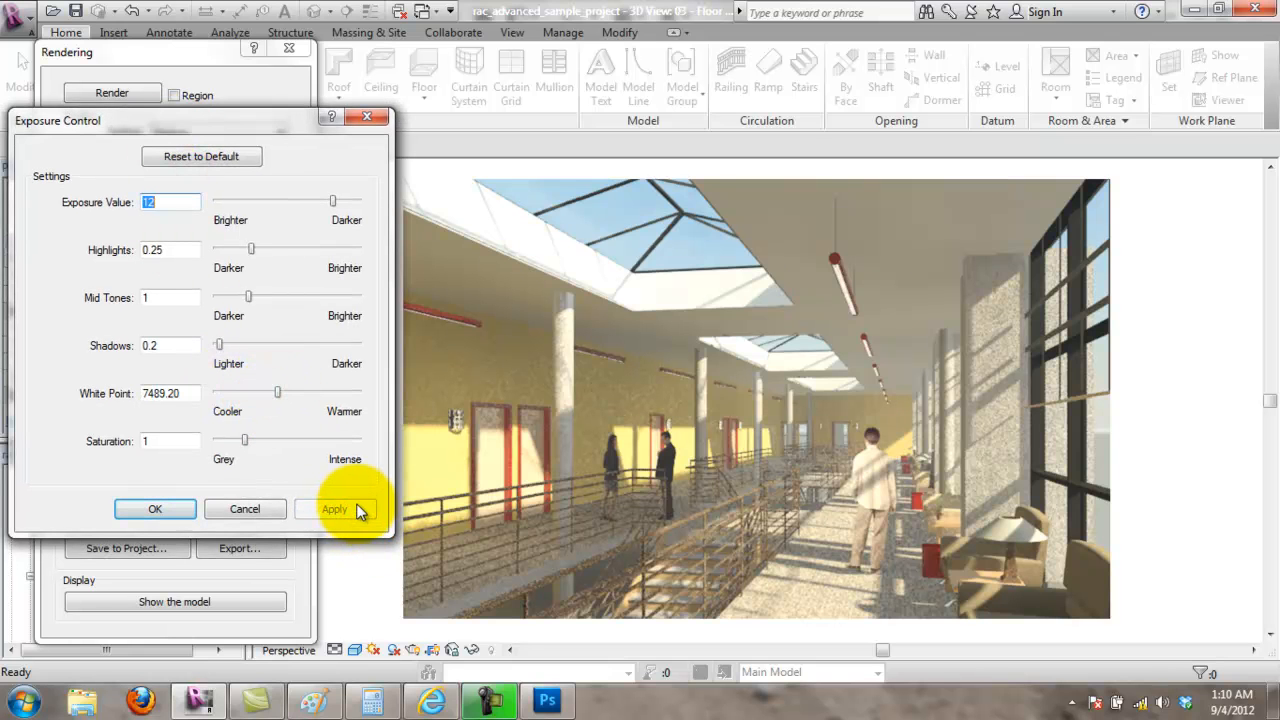
left_click_drag(277, 391, 270, 392)
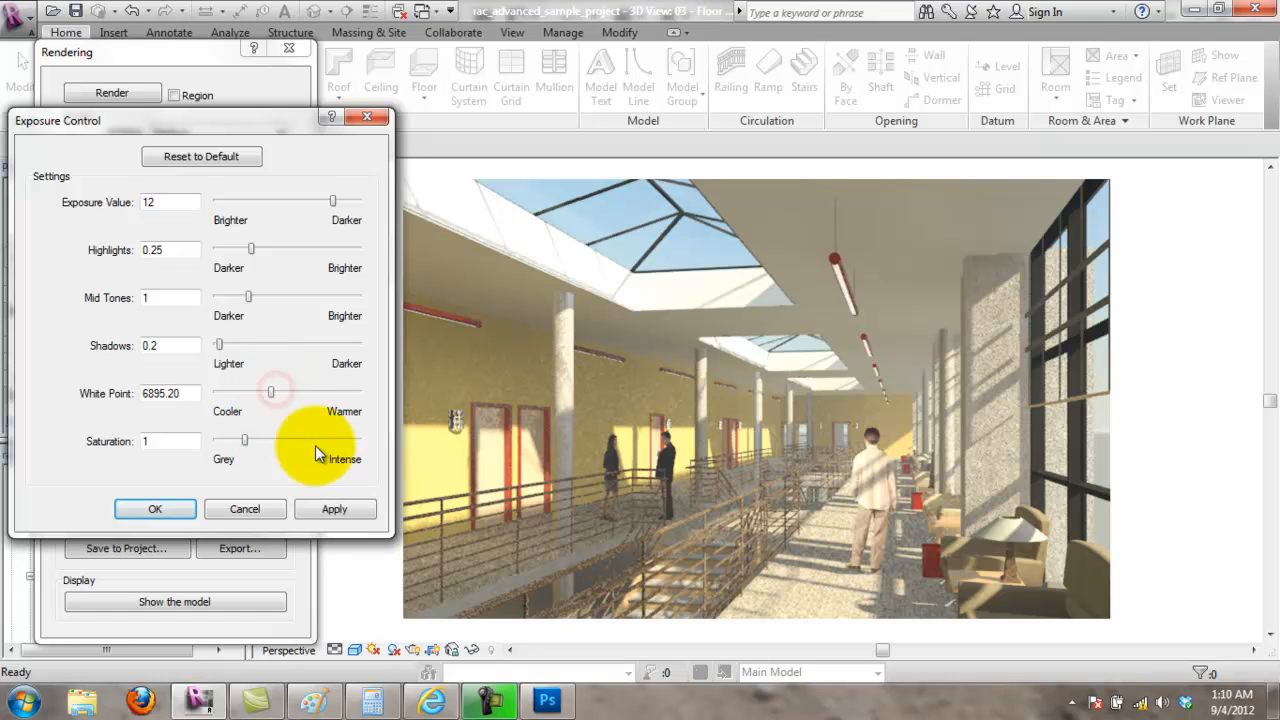
left_click(338, 509)
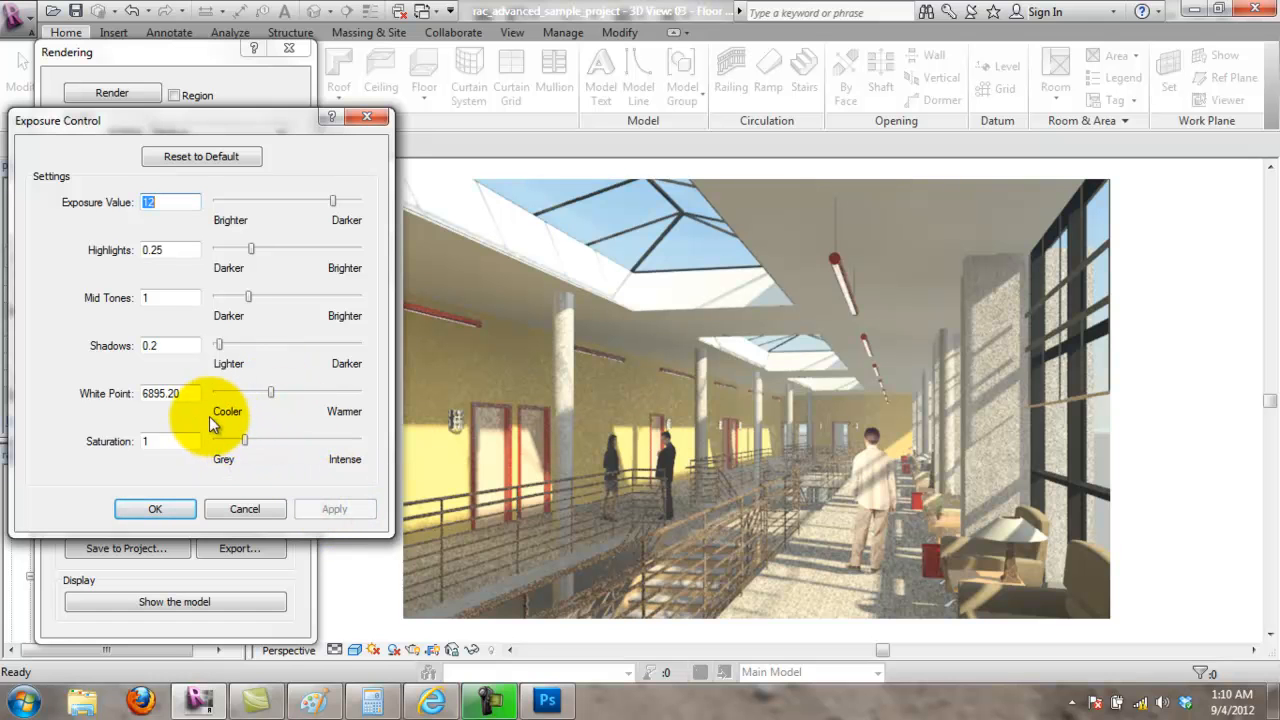
Step: Raise the rendering's saturation to 1.24 and cool its white point to 6367.20, applying each value
left_click_drag(247, 437, 251, 439)
left_click(337, 508)
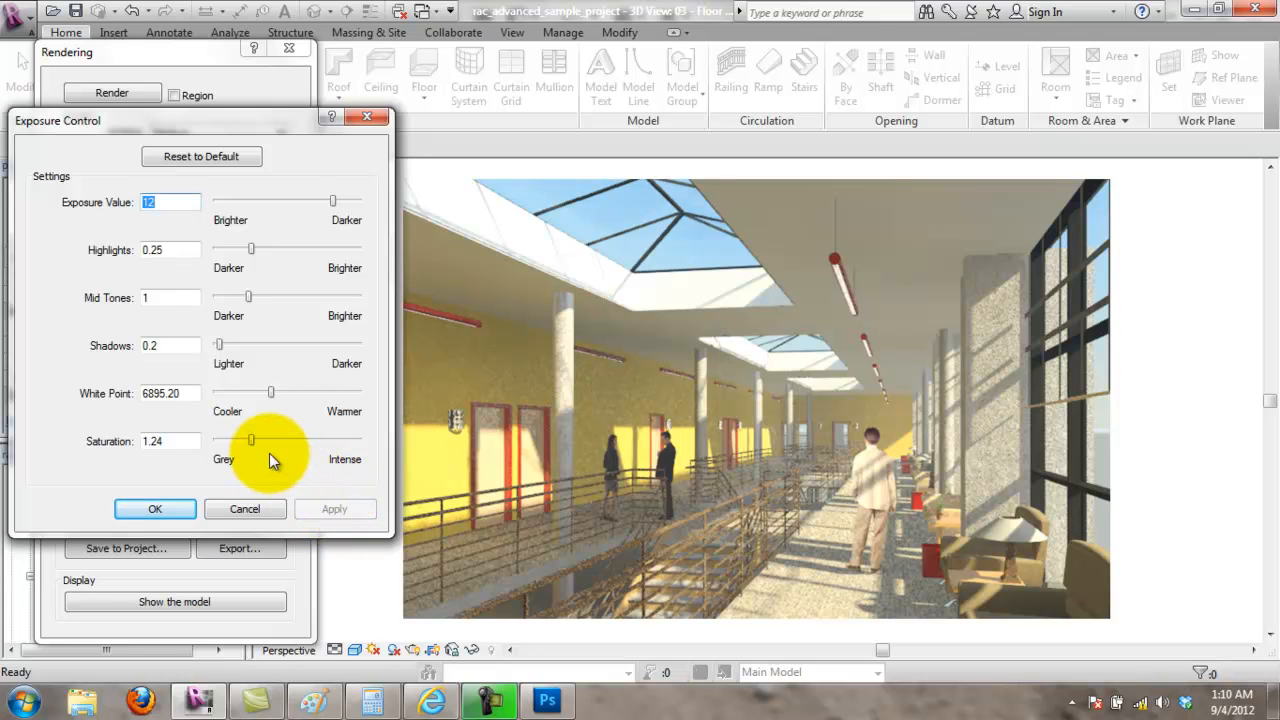
left_click_drag(270, 393, 266, 393)
left_click(358, 514)
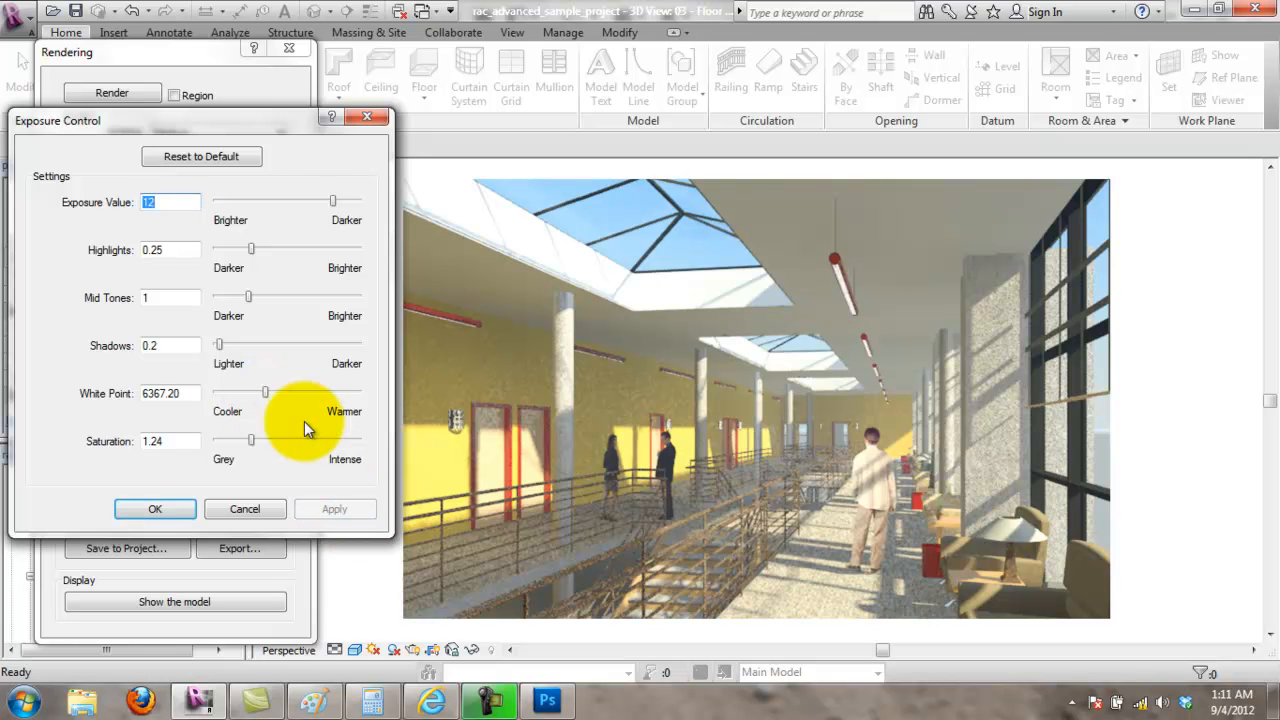
Step: Darken the rendering's shadows to 0.66 and further to 1.07, applying each value
left_click_drag(227, 344, 237, 344)
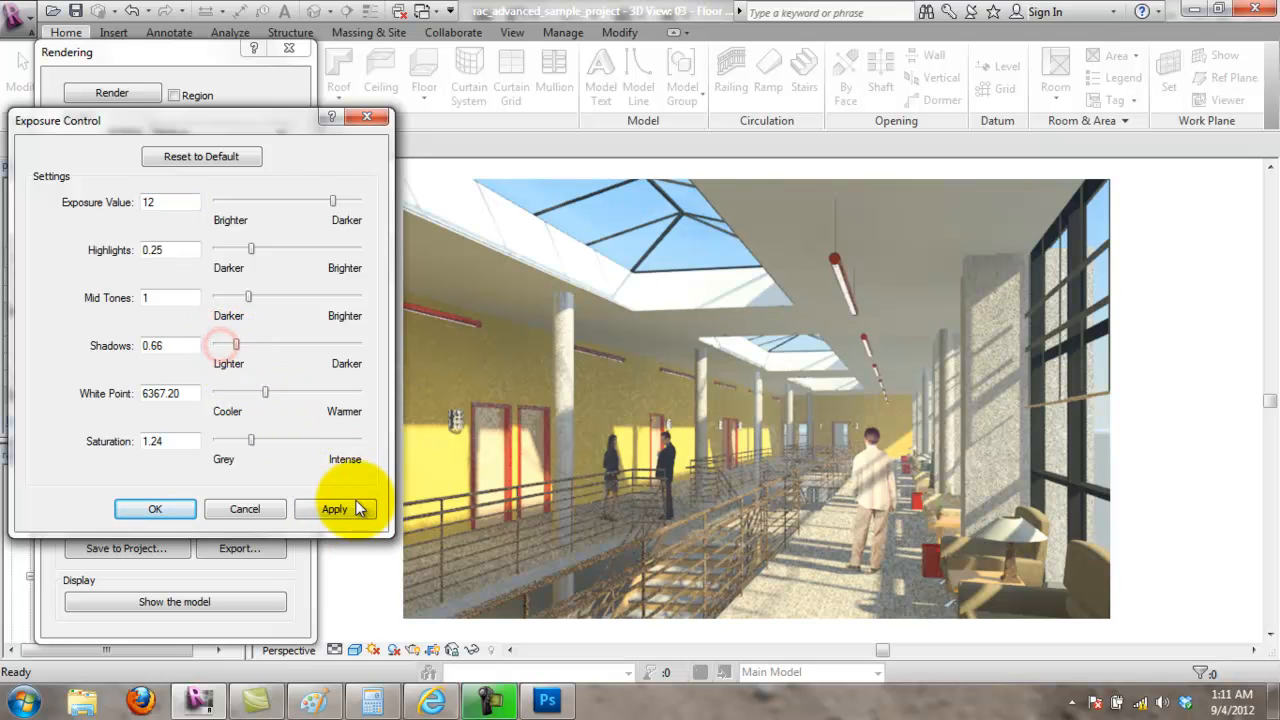
left_click(355, 510)
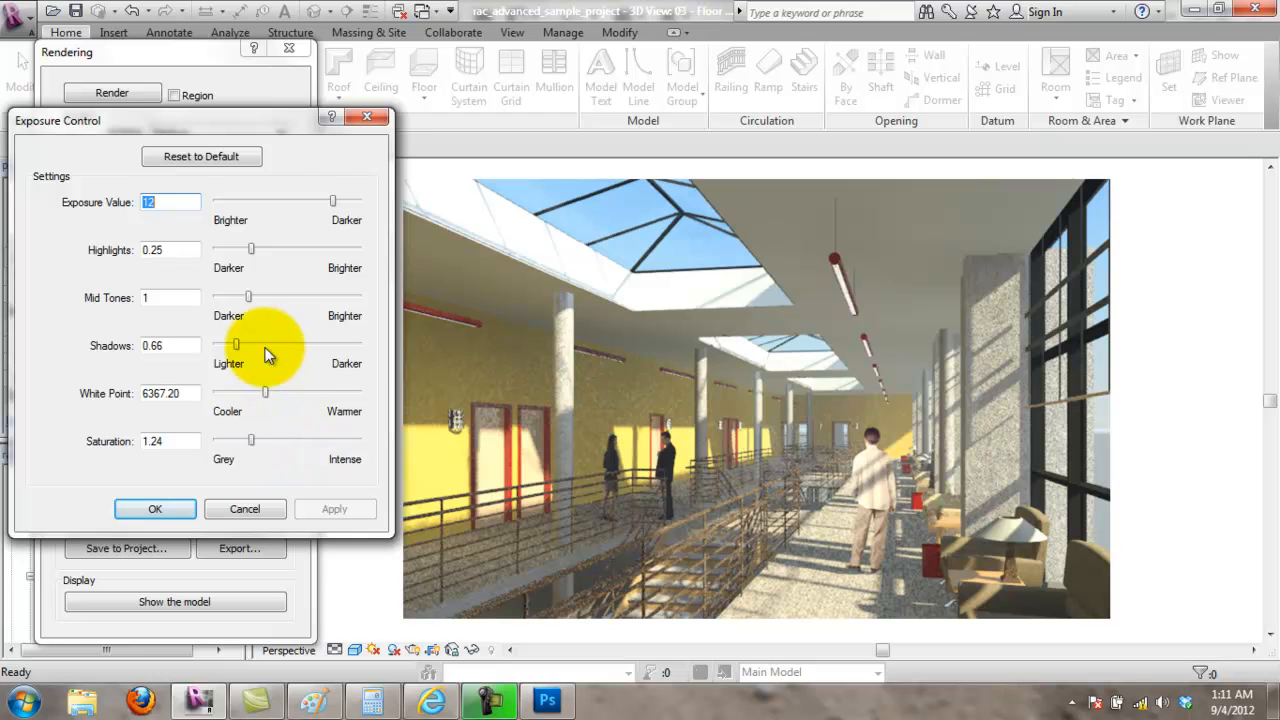
mouse_move(237, 344)
left_mouse_down()
mouse_move(270, 344)
mouse_move(252, 347)
left_mouse_up()
left_click(353, 511)
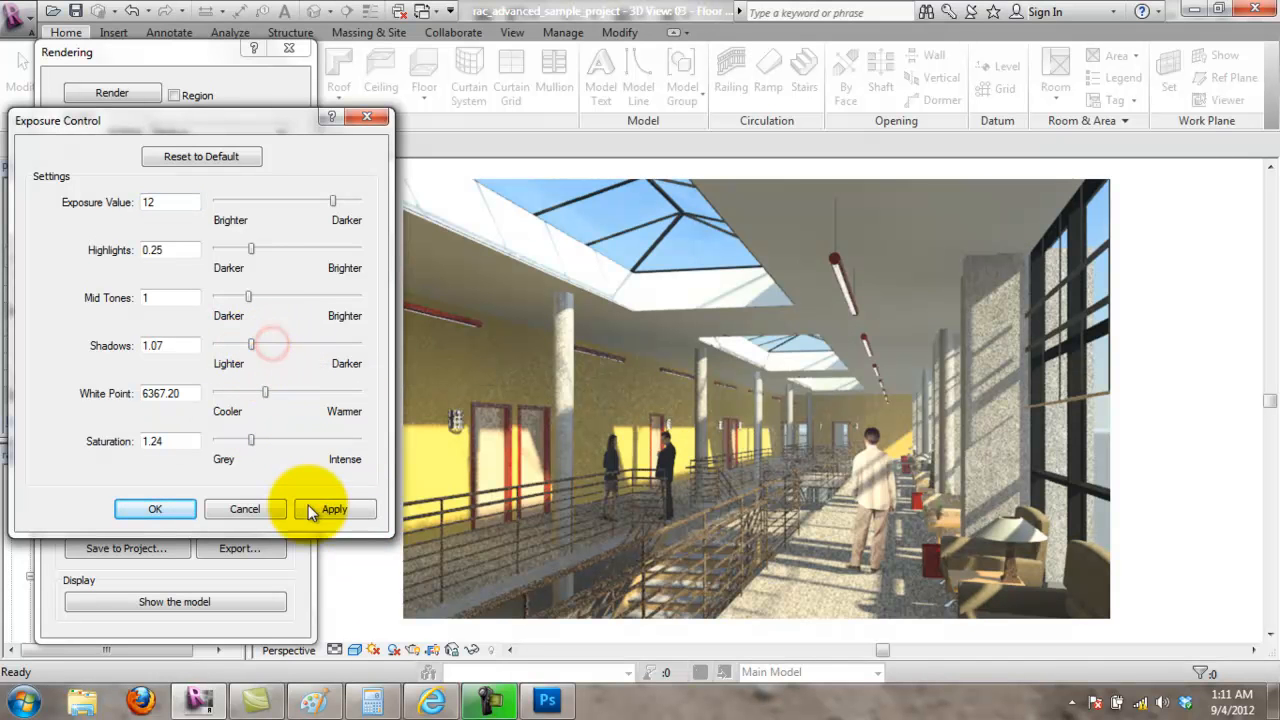
left_click(325, 505)
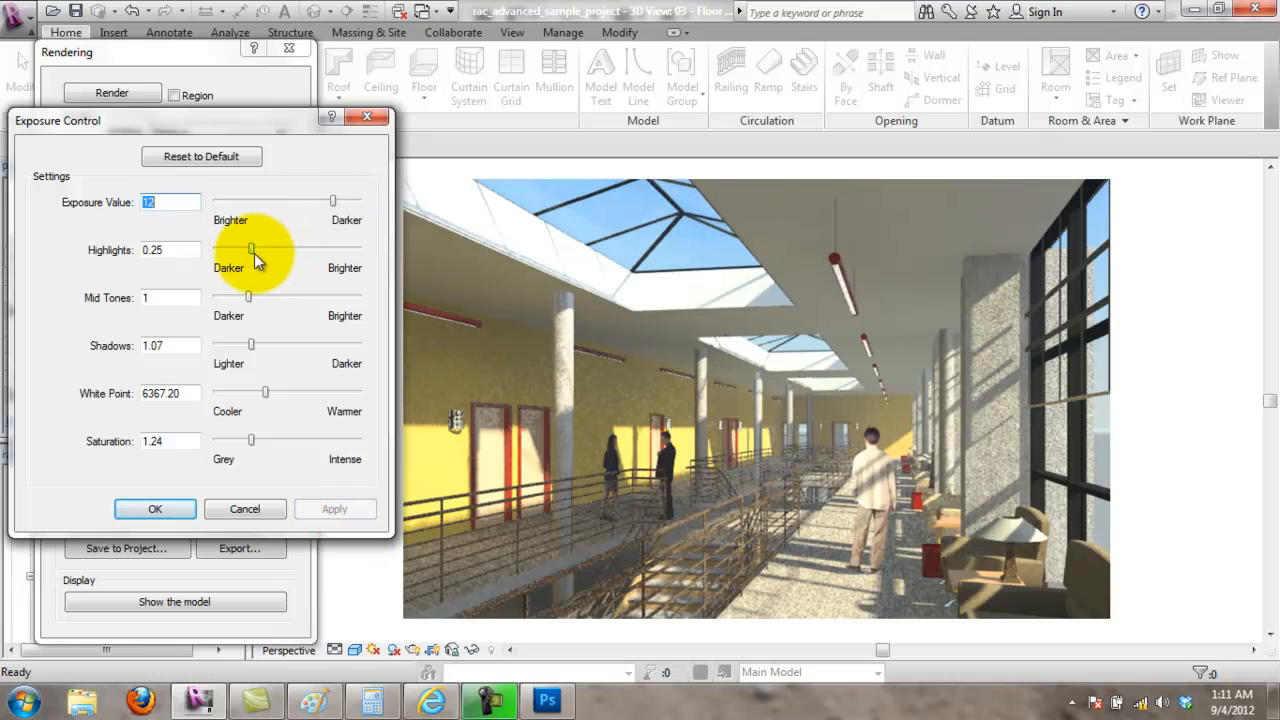
Step: Brighten the rendering's highlights to 0.41, reduce them to 0.37, and accept the exposure settings
left_click_drag(251, 249, 273, 249)
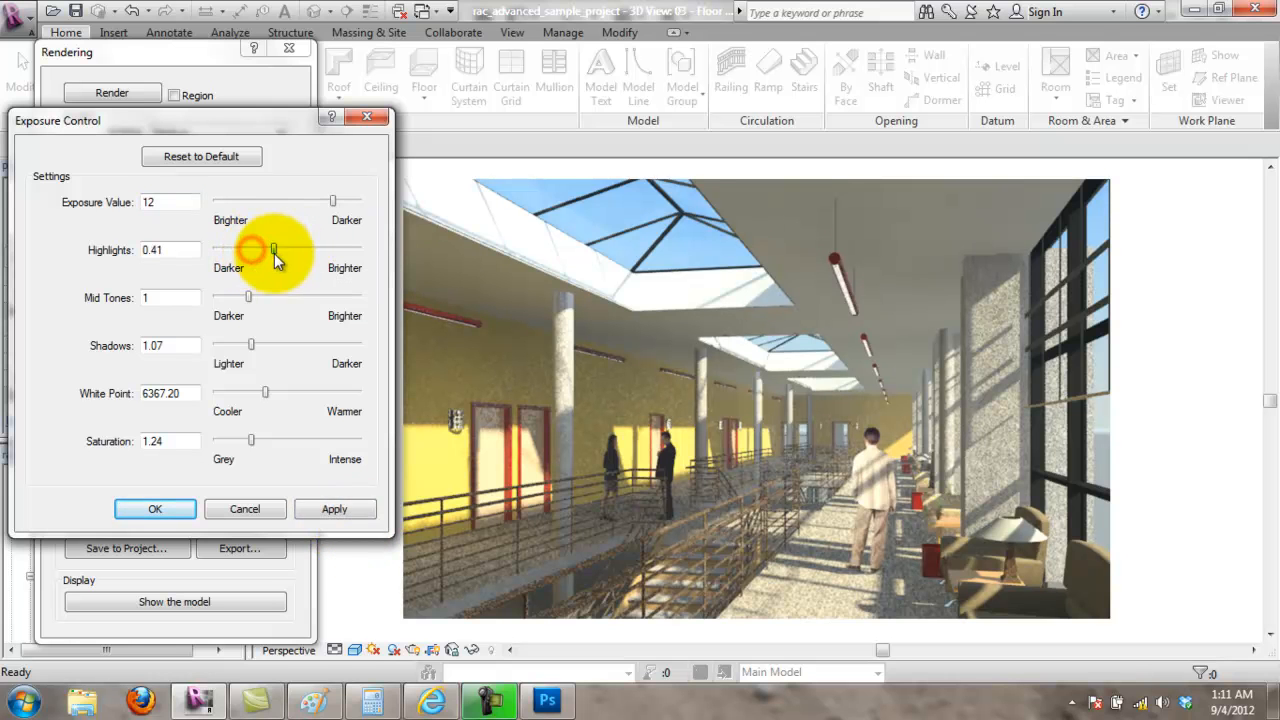
left_click(334, 511)
left_click_drag(273, 249, 268, 249)
left_click(354, 511)
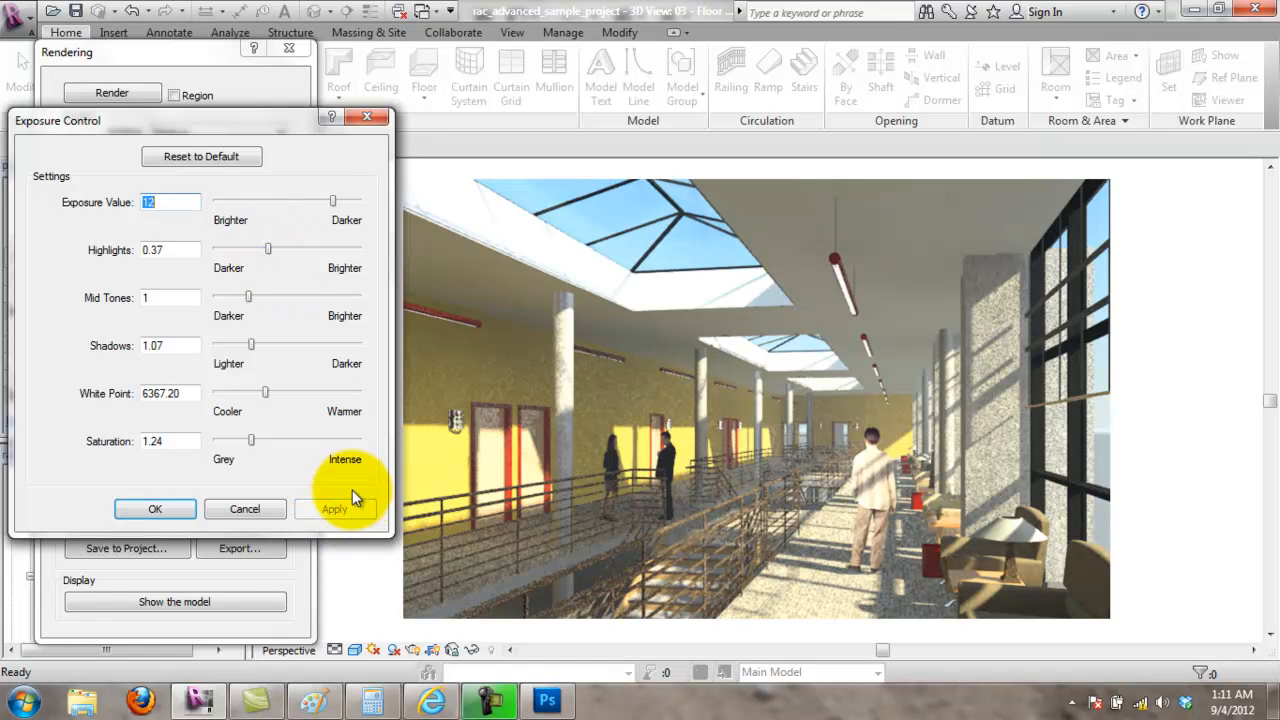
left_click(178, 508)
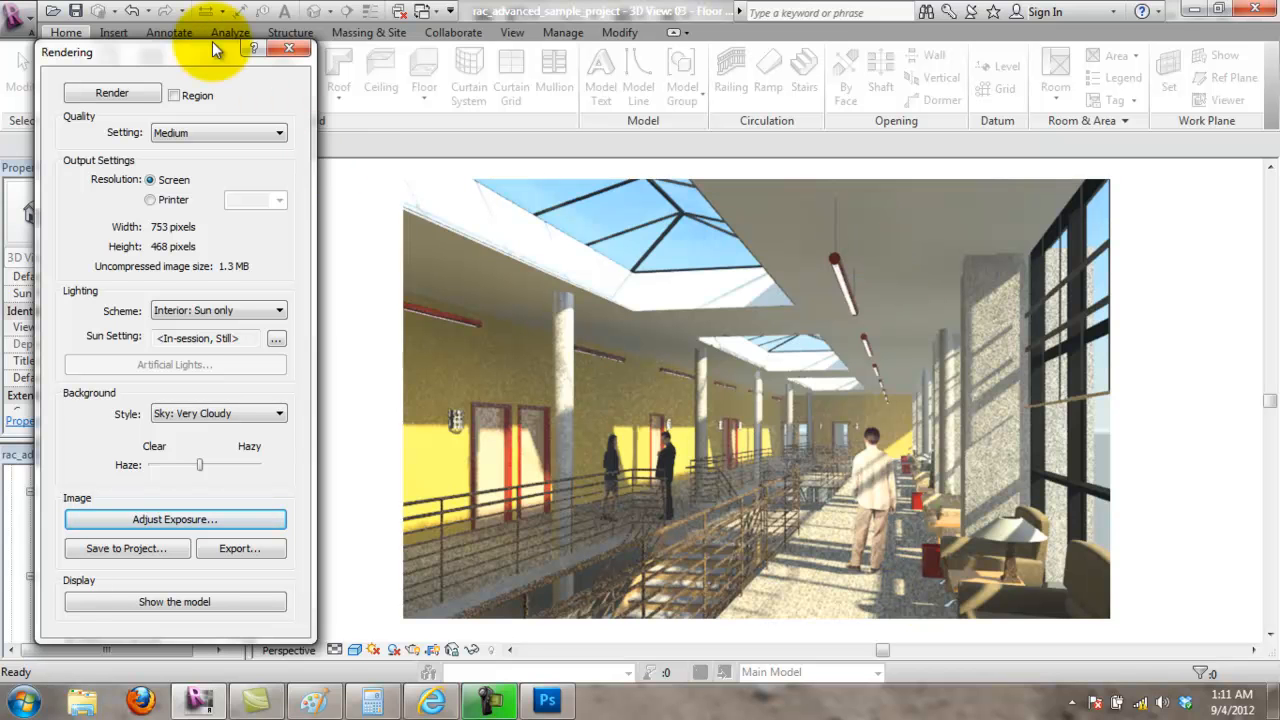
Step: Move the Rendering dialog aside and close it to return to the model view
left_click_drag(180, 48, 214, 49)
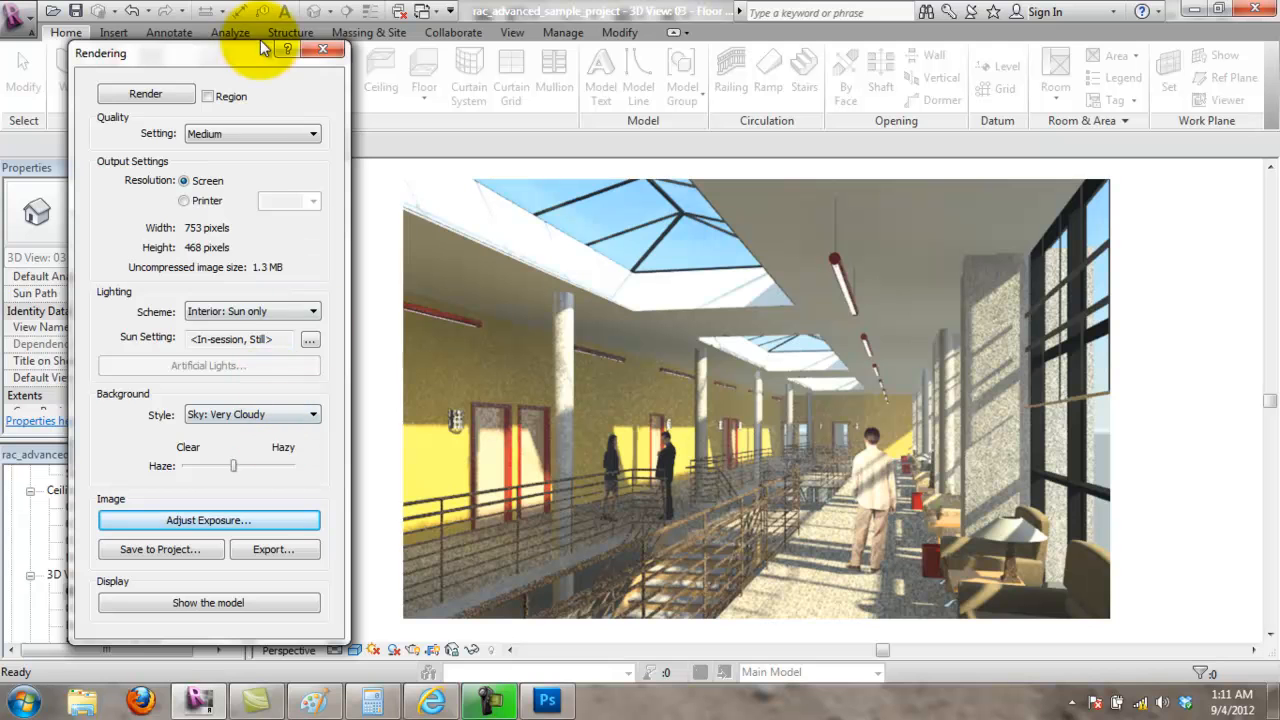
left_click(145, 93)
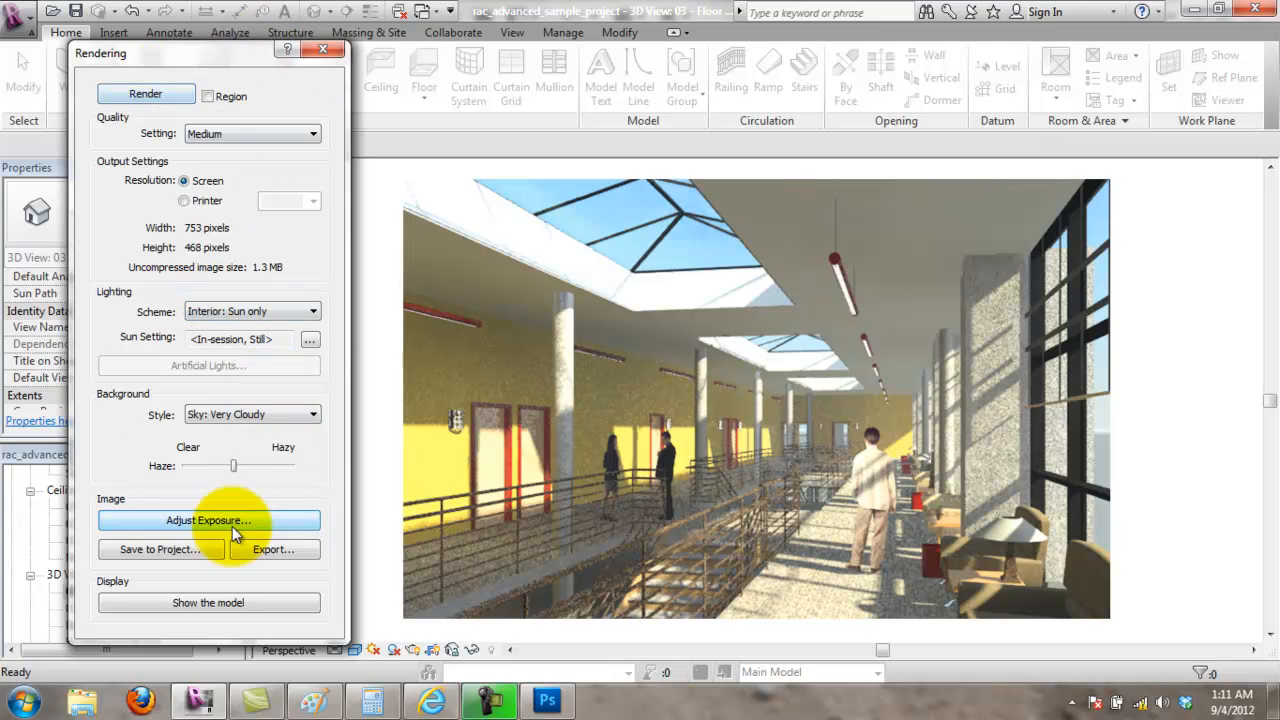
left_click(322, 49)
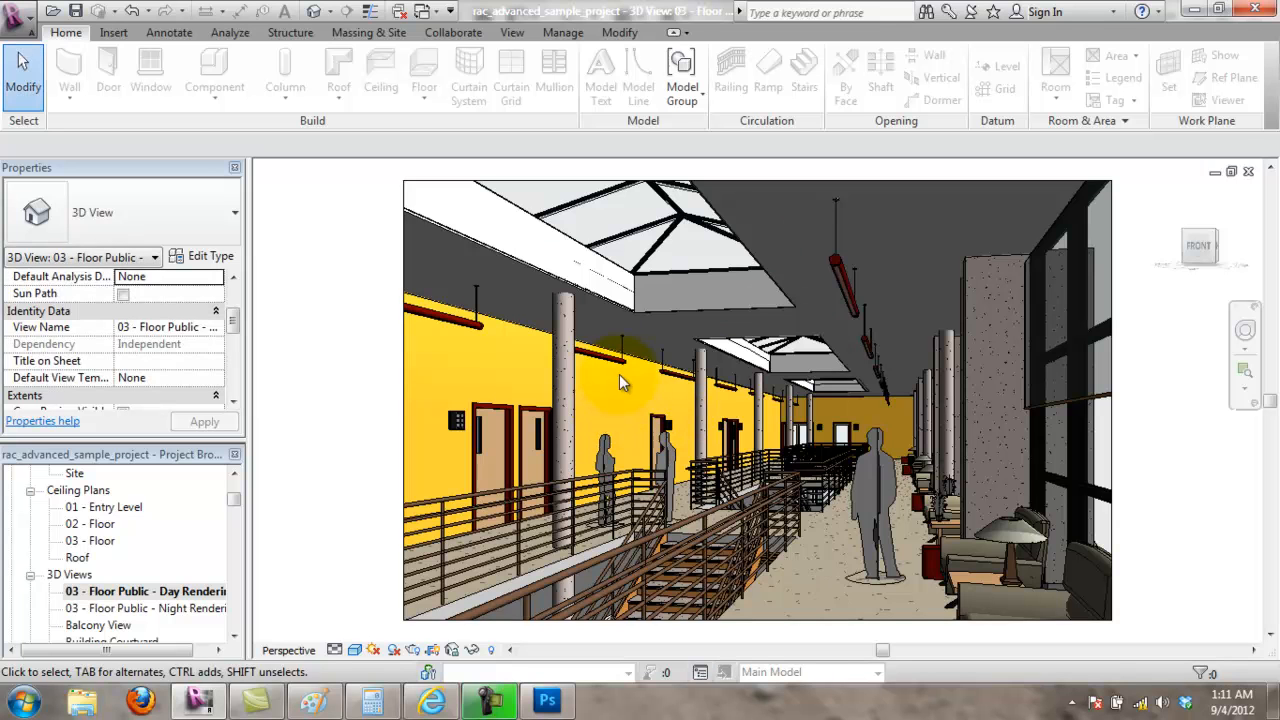
Step: Open the material of the exterior finish layer in the yellow corridor wall's type structure
left_click(643, 363)
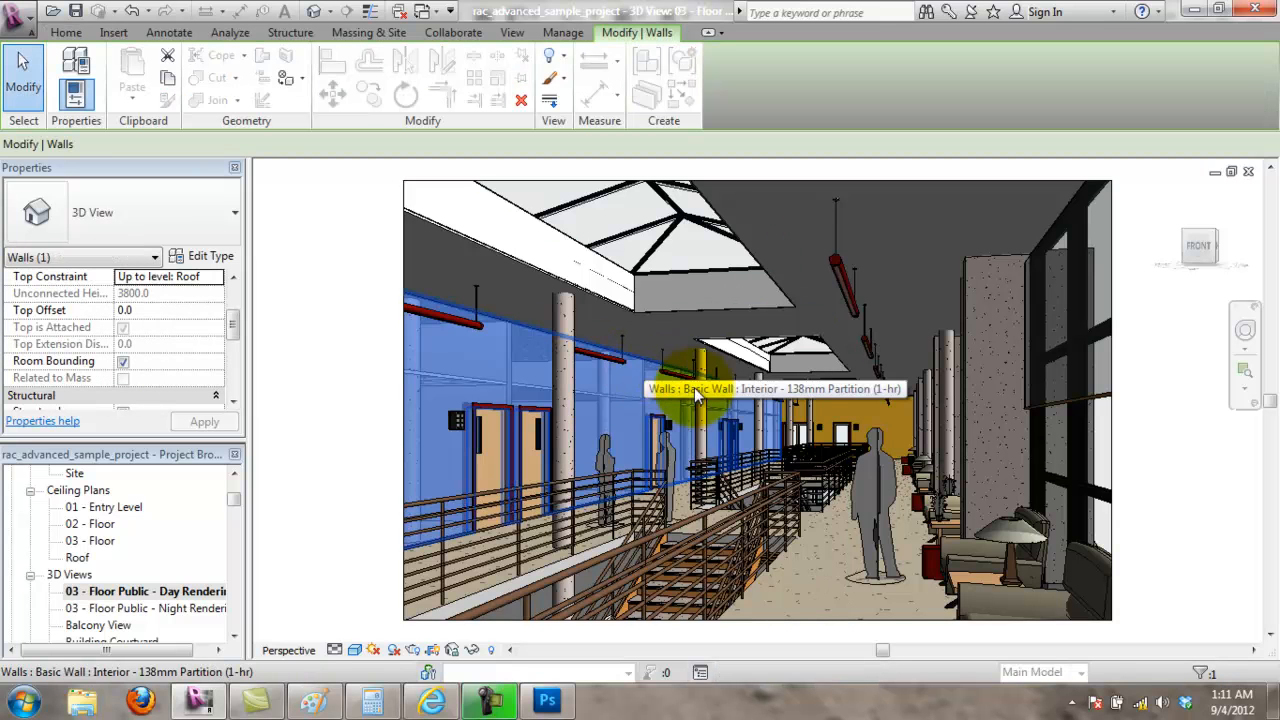
left_click(198, 257)
left_click_drag(645, 75, 321, 74)
left_click(338, 248)
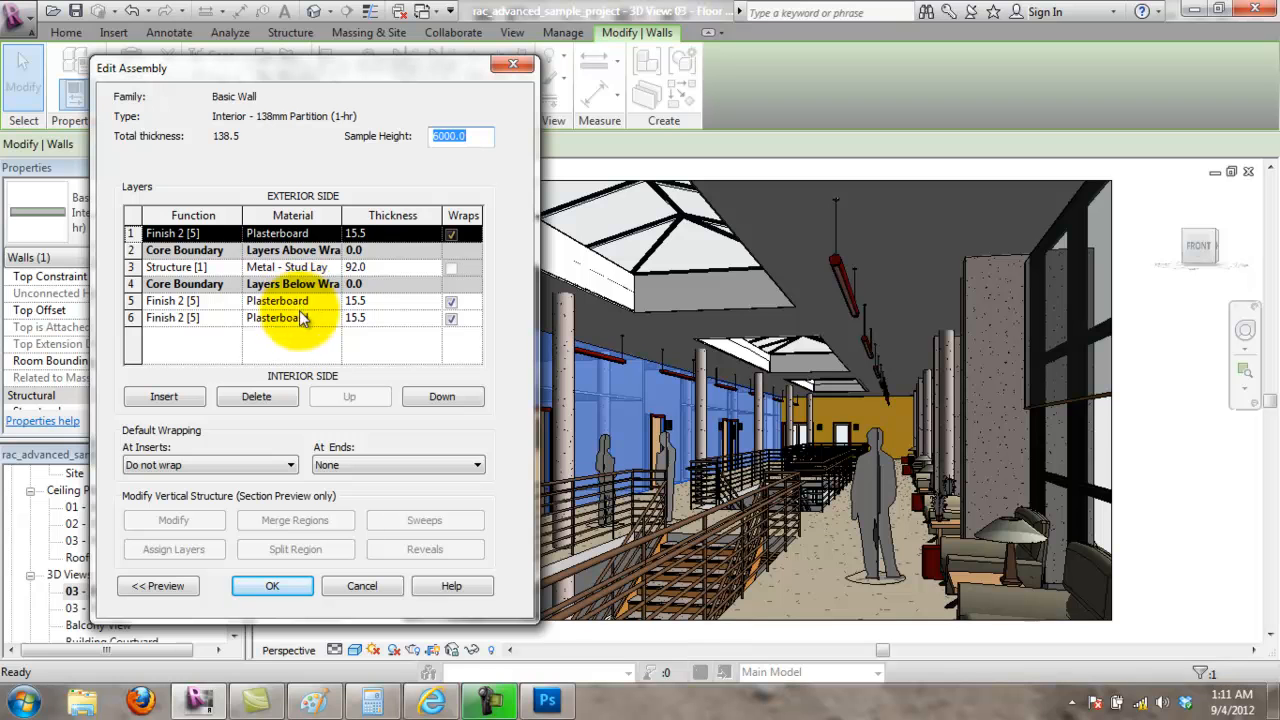
left_click(332, 234)
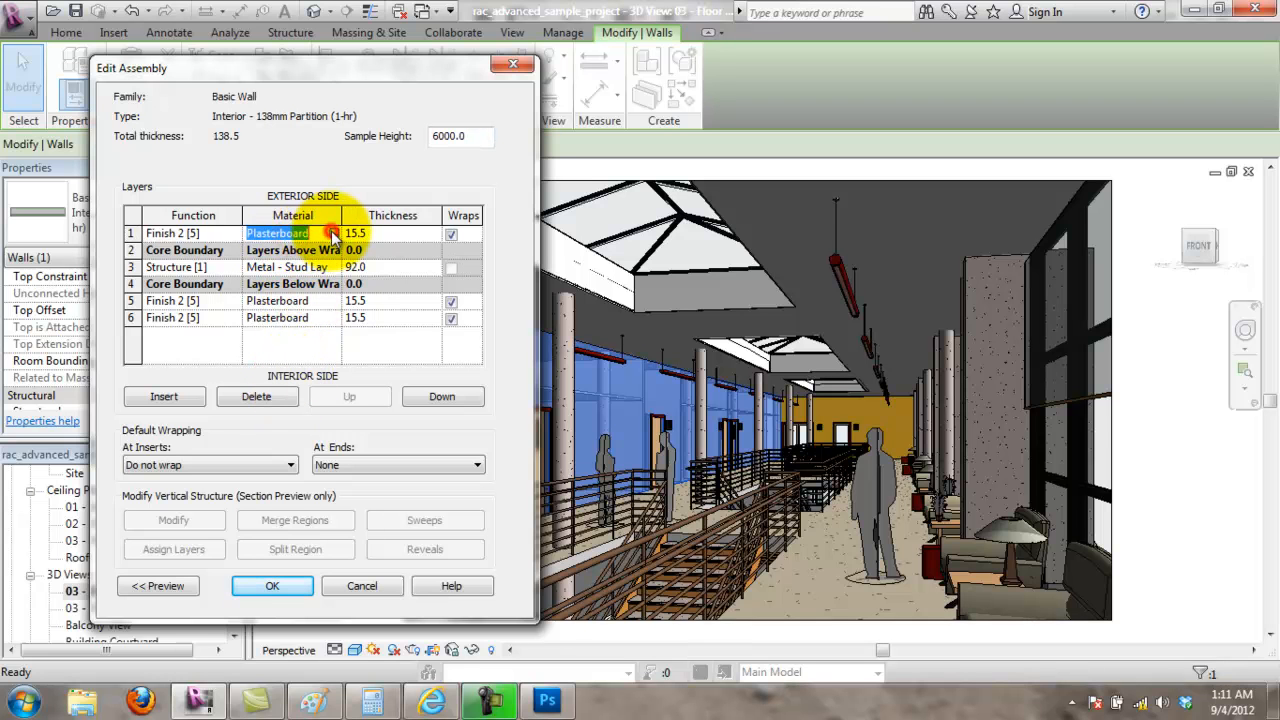
left_click(334, 234)
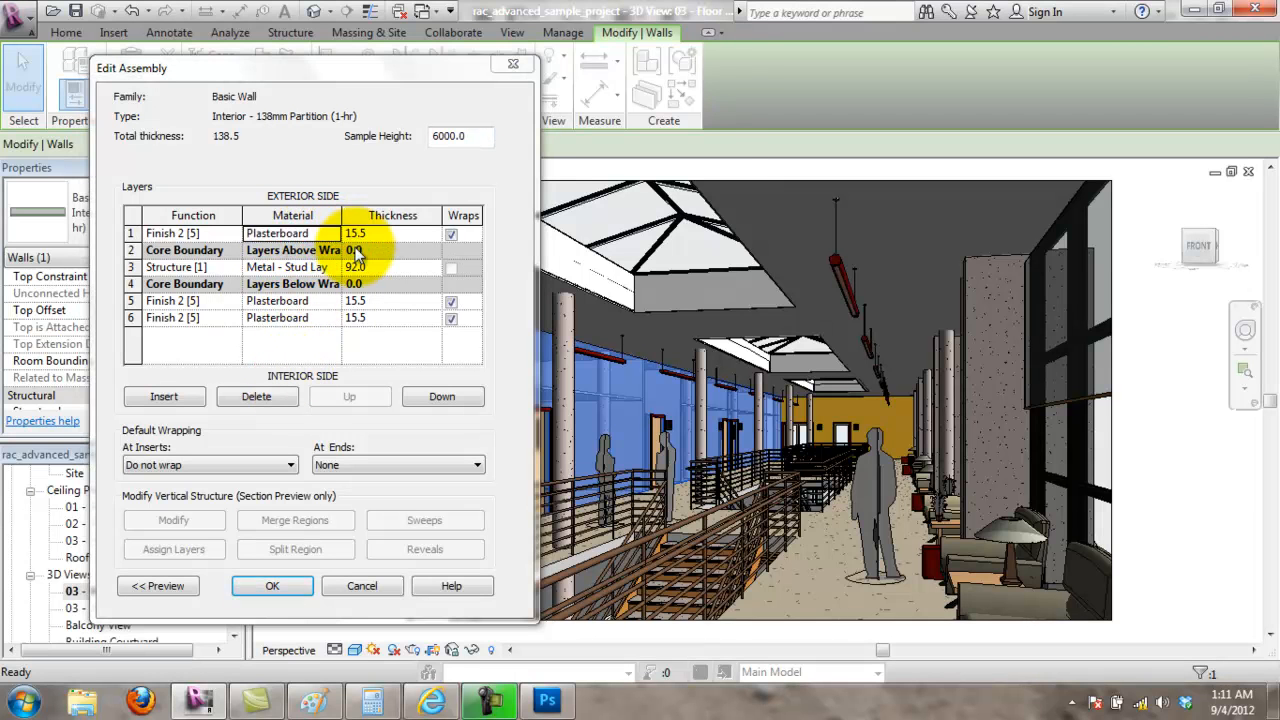
Step: Examine the Plasterboard material's graphics and appearance properties, cancel out of the wall type dialogs, and deselect the wall
left_click(461, 55)
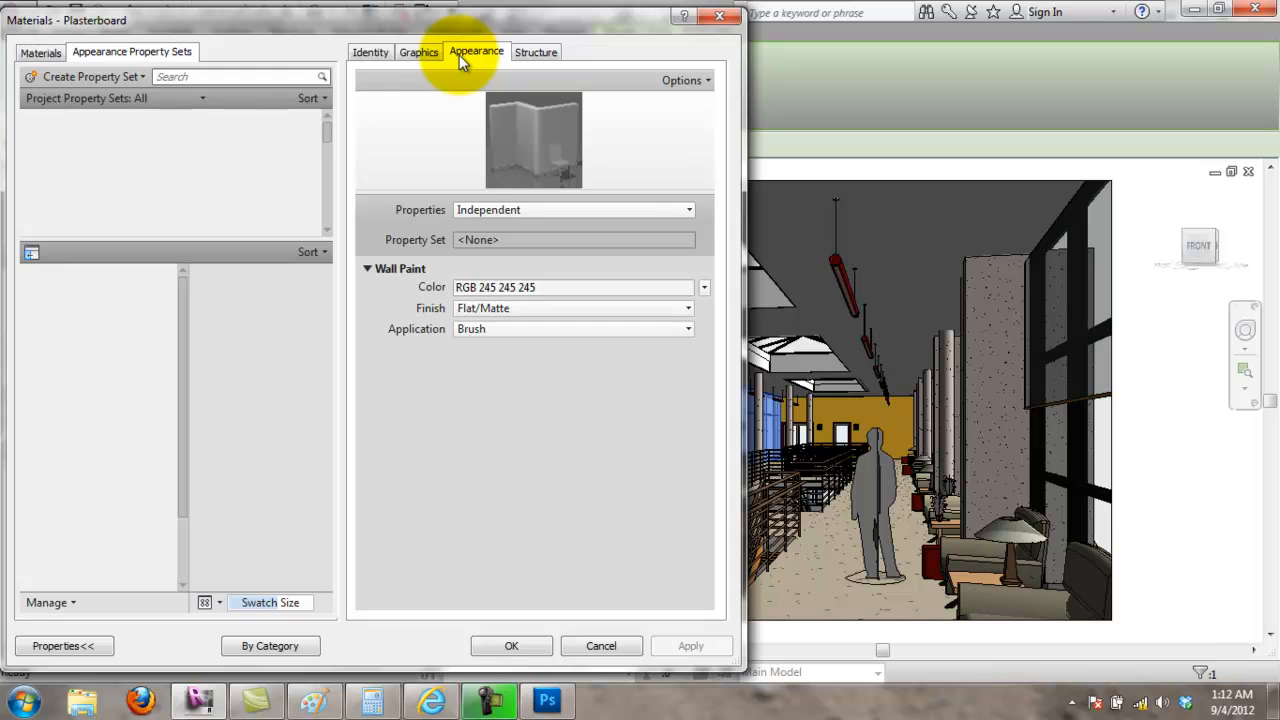
left_click(425, 52)
left_click(470, 52)
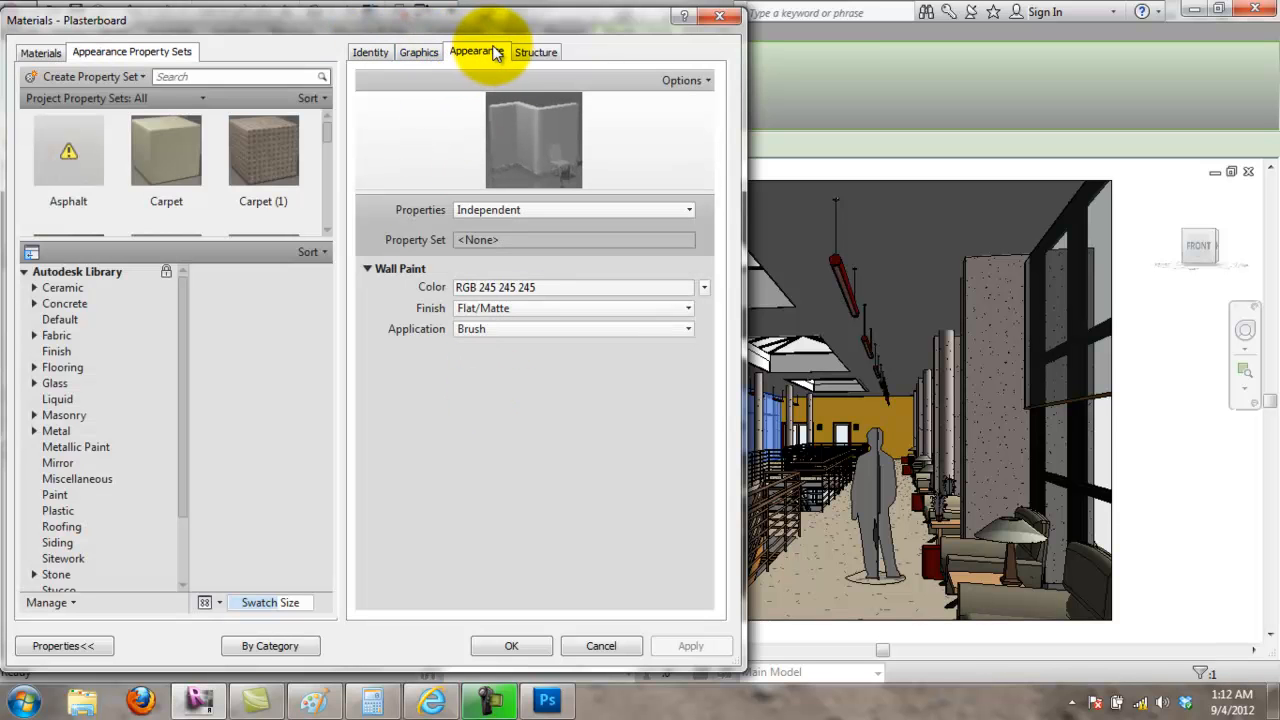
left_click(601, 645)
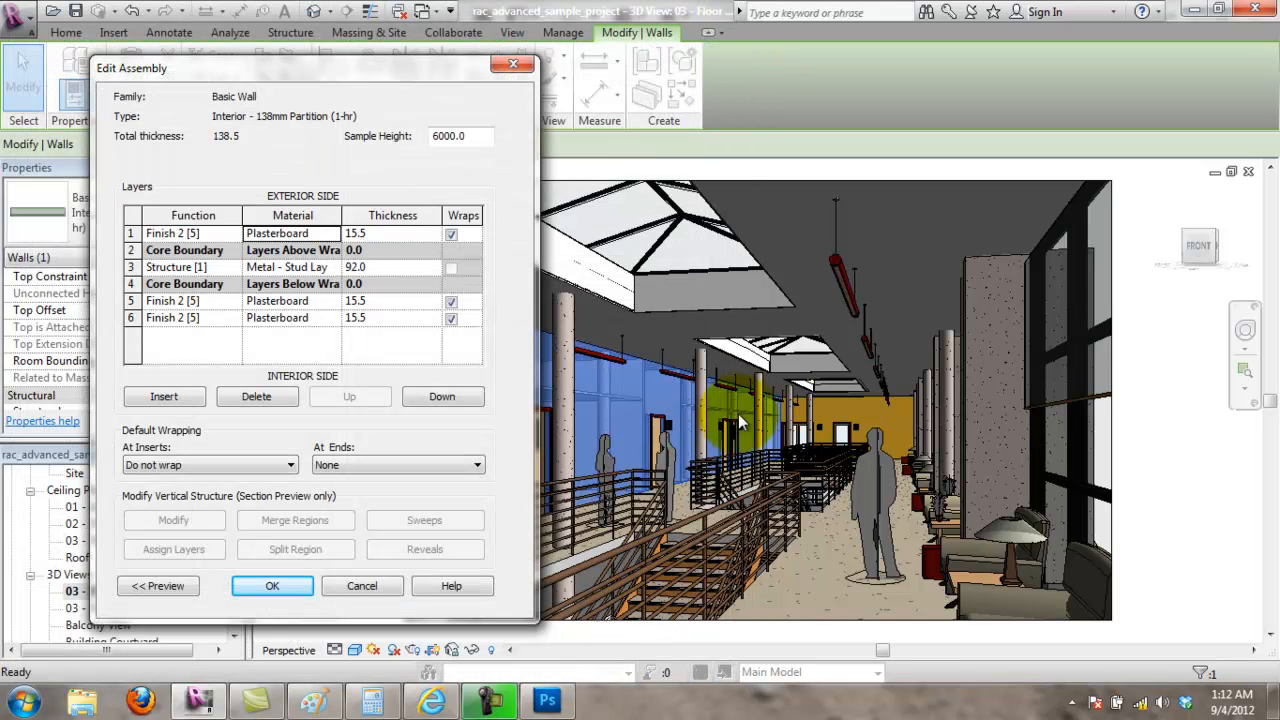
left_click(349, 590)
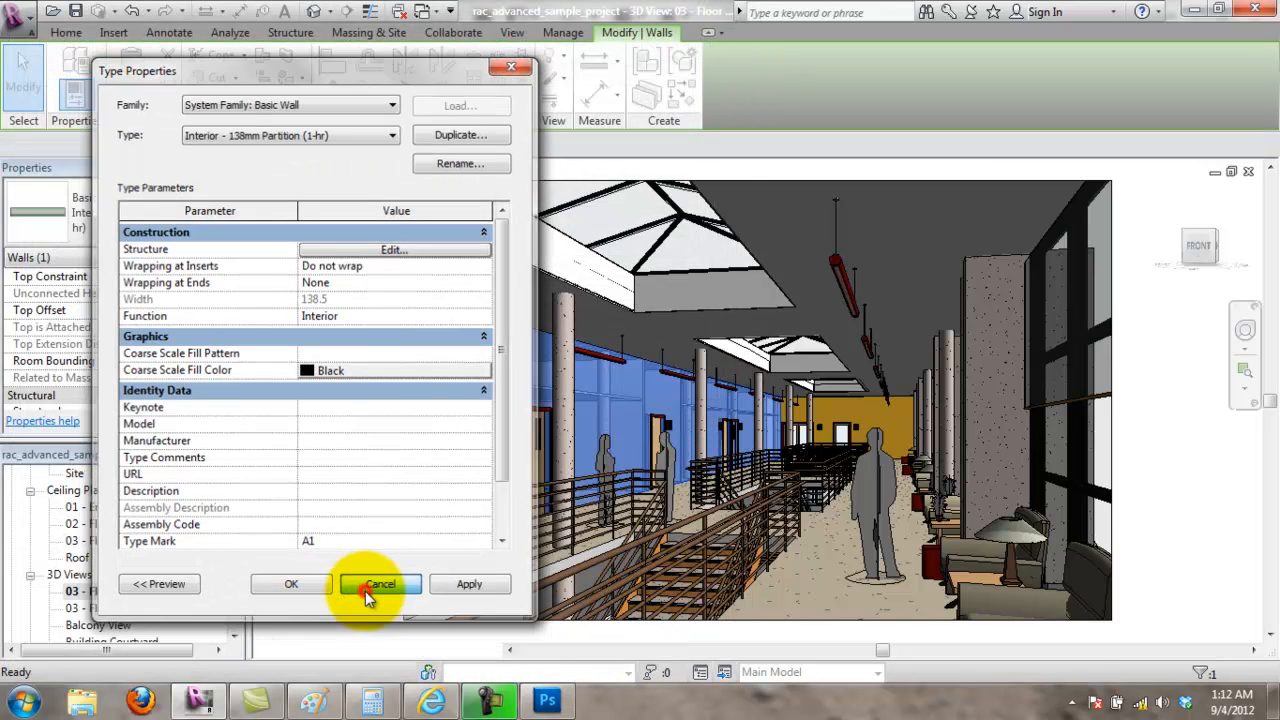
left_click(366, 590)
left_click(271, 306)
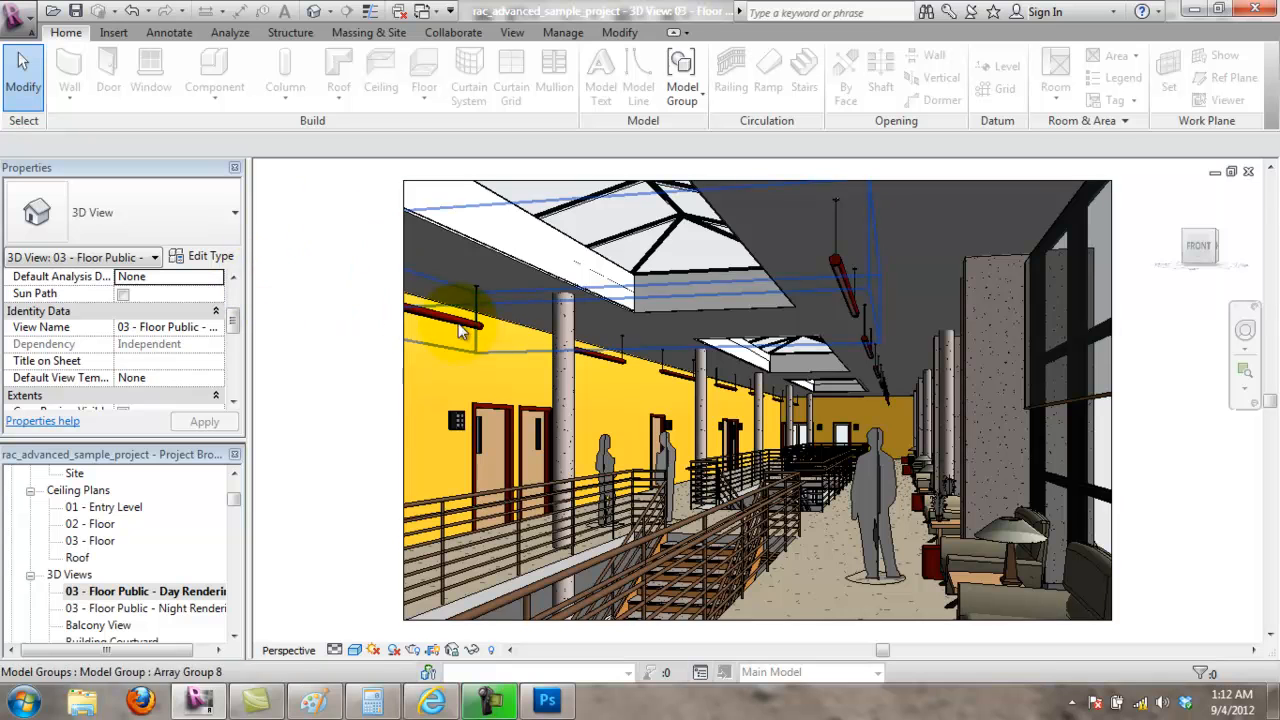
Step: Remove the paint from the yellow corridor wall's face, dismissing the save reminder without saving
left_click(513, 325)
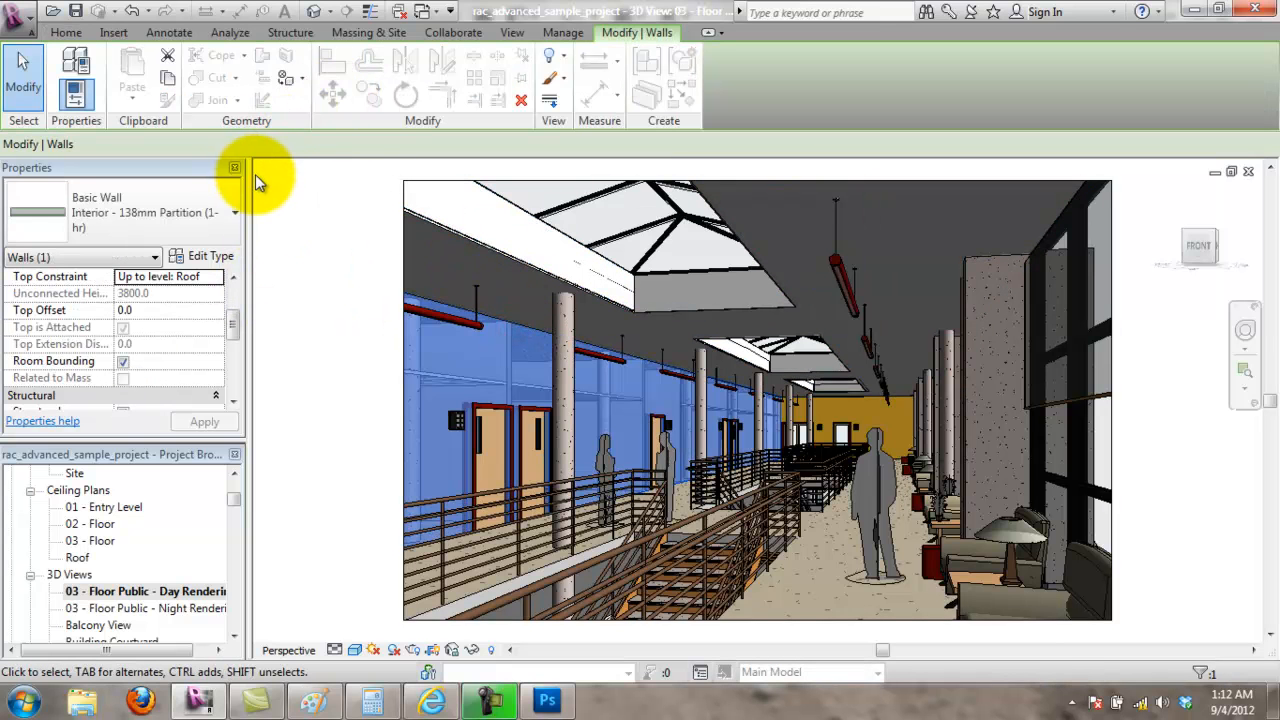
left_click(303, 80)
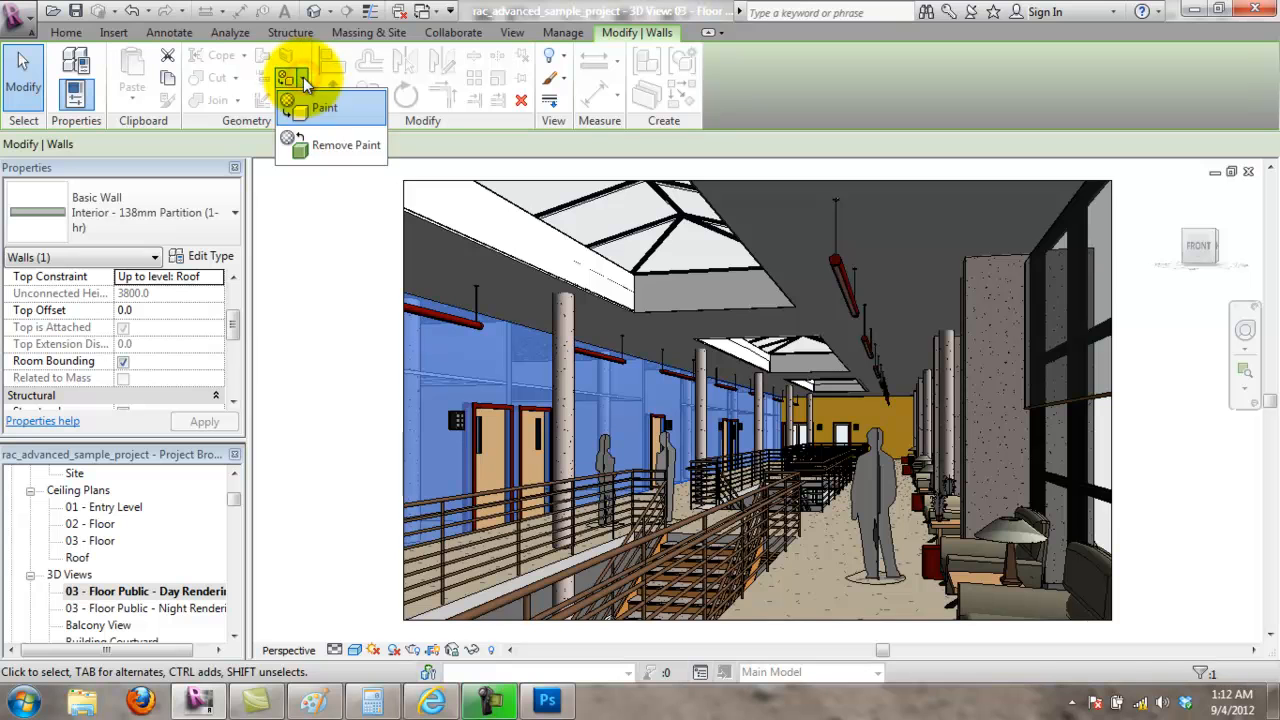
left_click(331, 154)
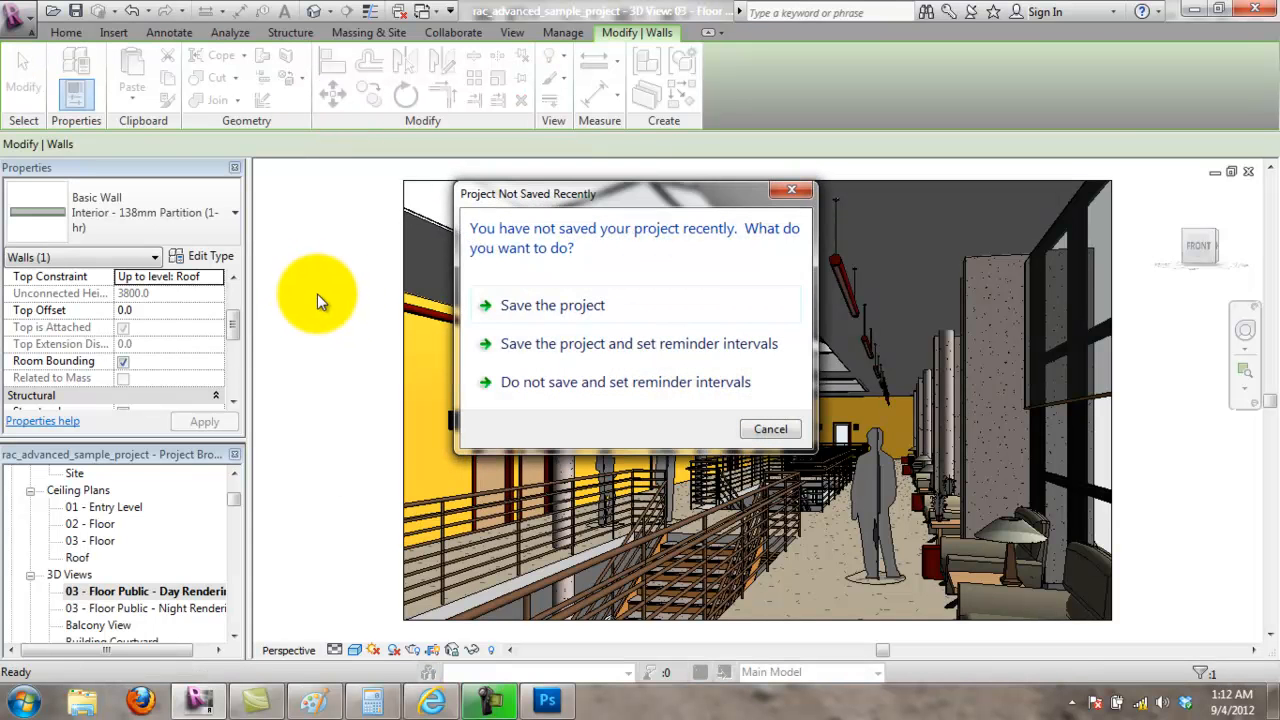
left_click(770, 429)
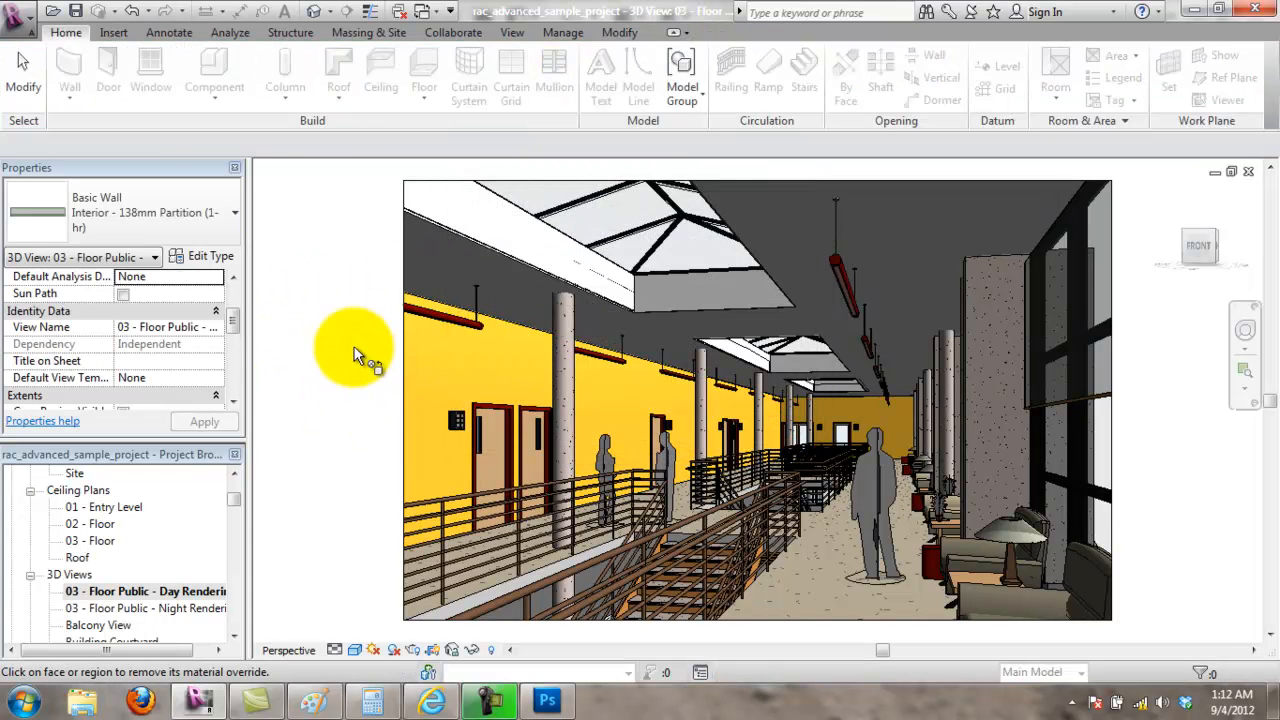
left_click(502, 358)
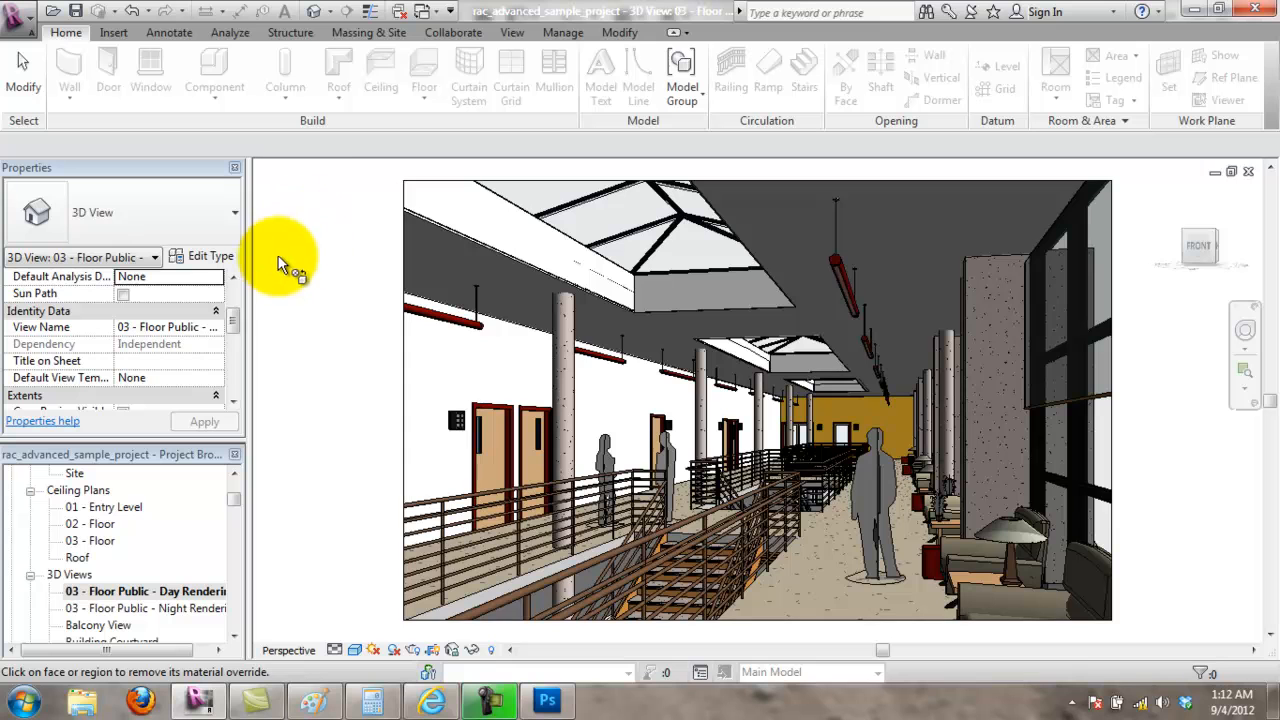
key("Escape")
key("Escape")
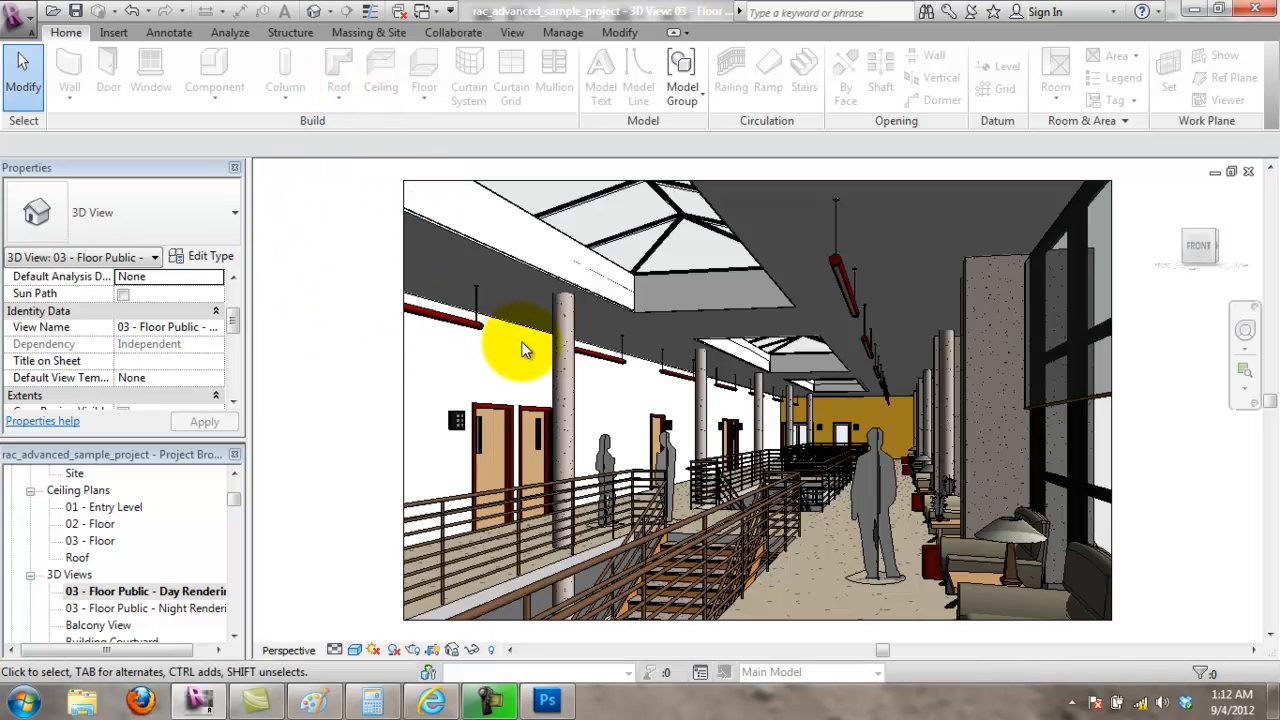
Step: Paint the corridor wall's face with the Paint - White Matte material
left_click(608, 34)
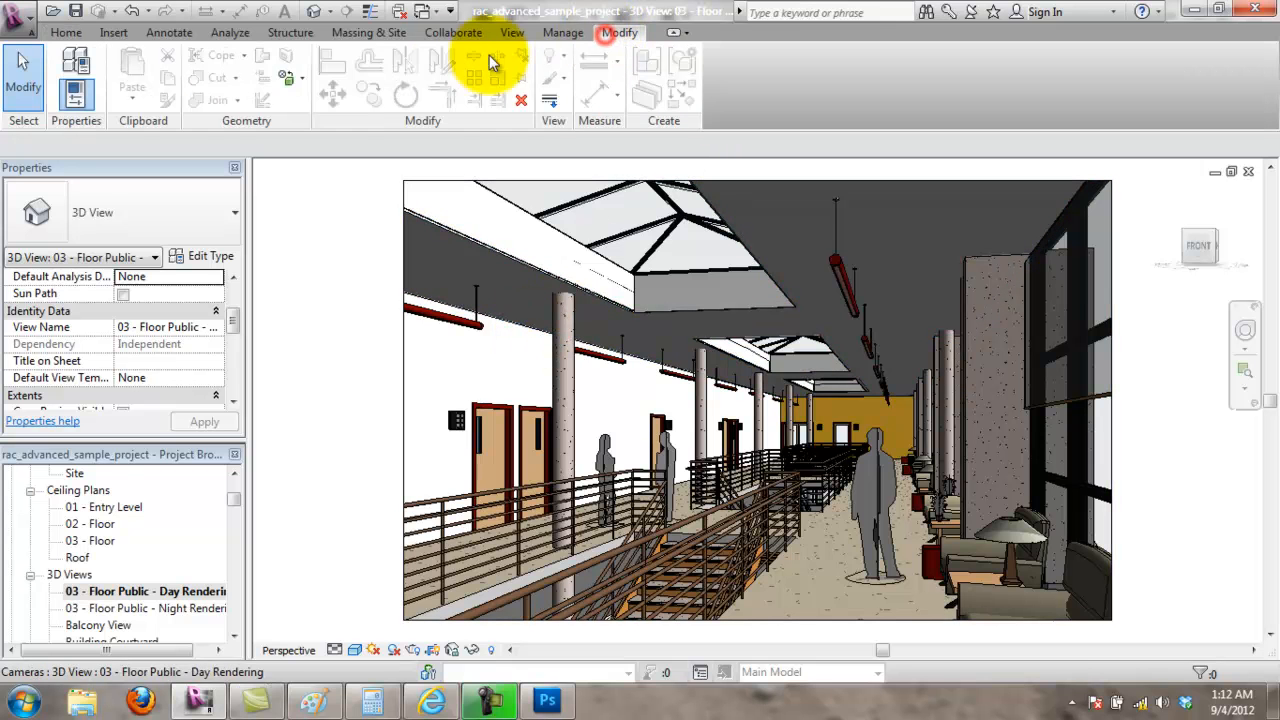
left_click(301, 77)
left_click(302, 104)
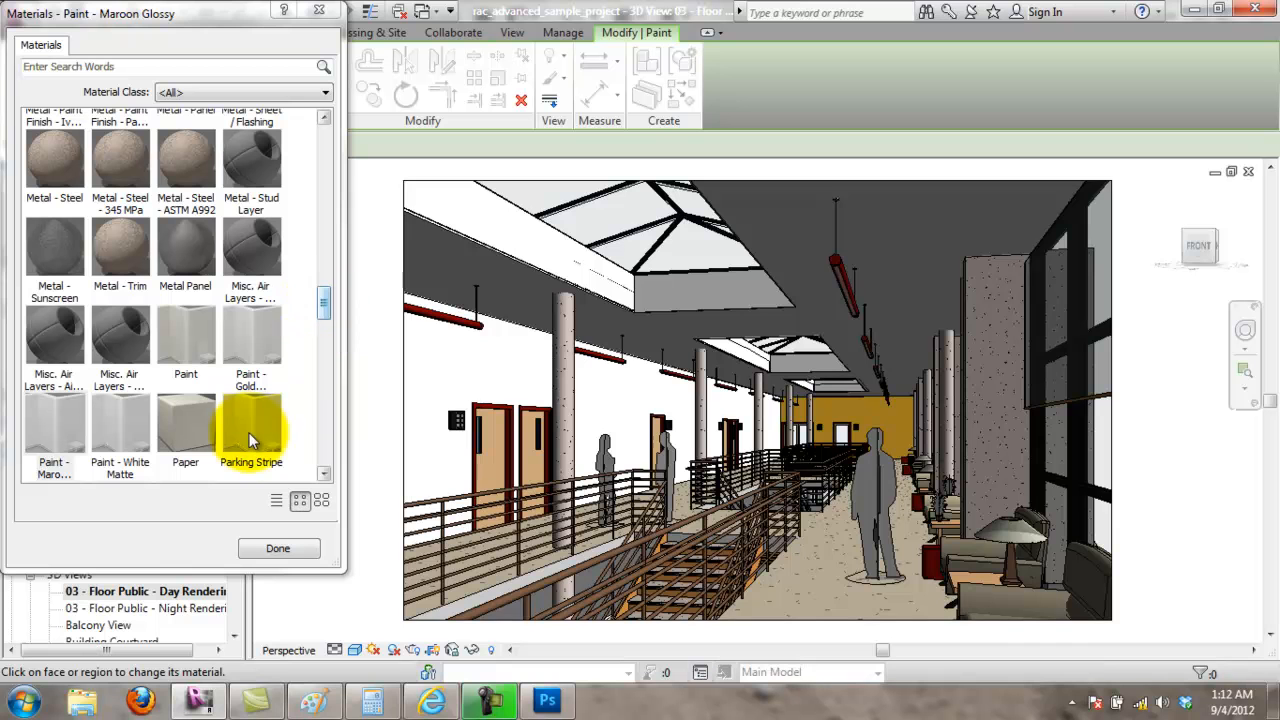
mouse_move(322, 305)
left_mouse_down()
mouse_move(323, 449)
mouse_move(340, 93)
mouse_move(312, 305)
mouse_move(322, 318)
mouse_move(323, 306)
left_mouse_up()
left_click(119, 380)
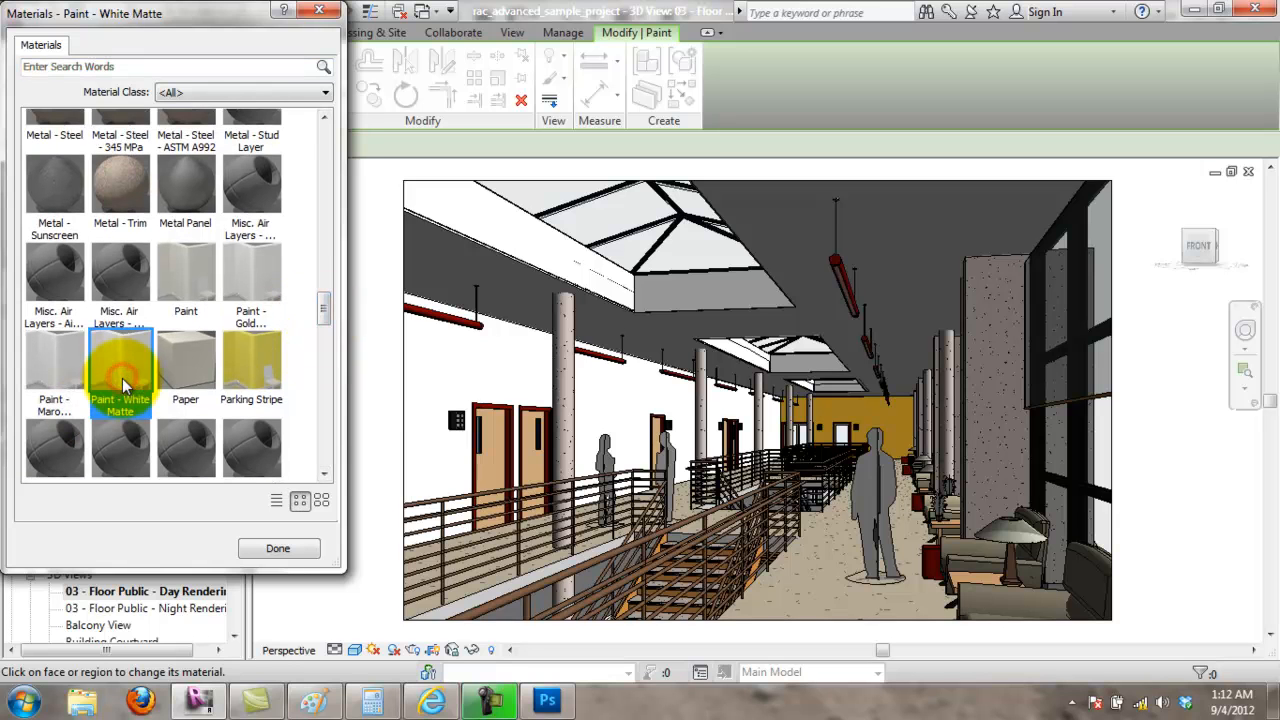
left_click(454, 358)
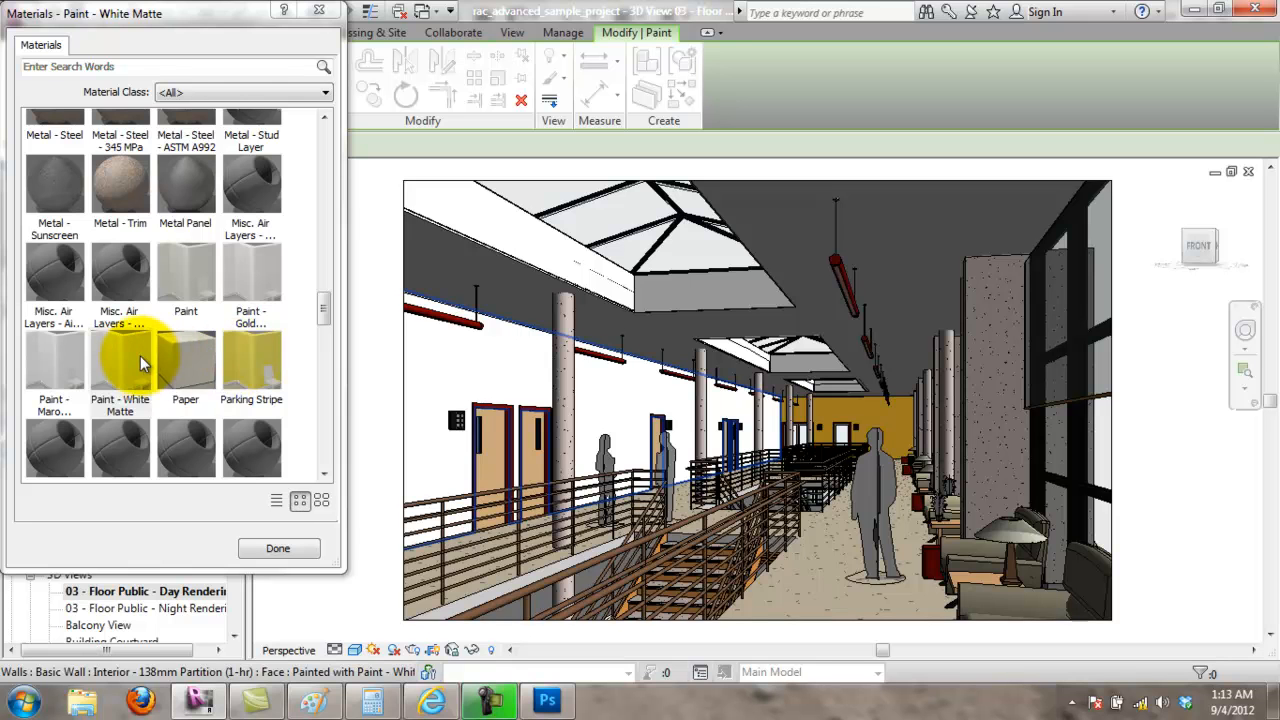
Step: Browse the other available materials as thumbnails and as a list, and finish the Paint command
left_click_drag(322, 310, 308, 412)
scroll(305, 445, "down", 2)
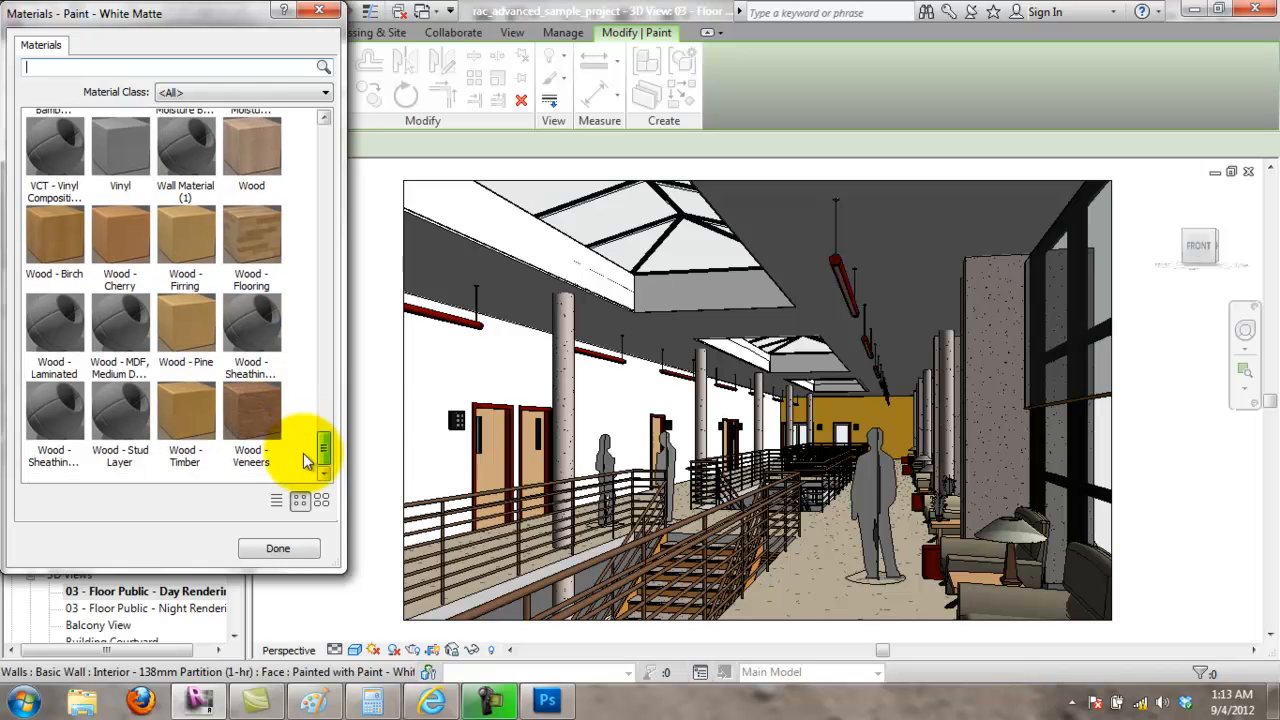
left_click_drag(305, 460, 255, 350)
scroll(255, 350, "down", 1)
left_click(175, 319)
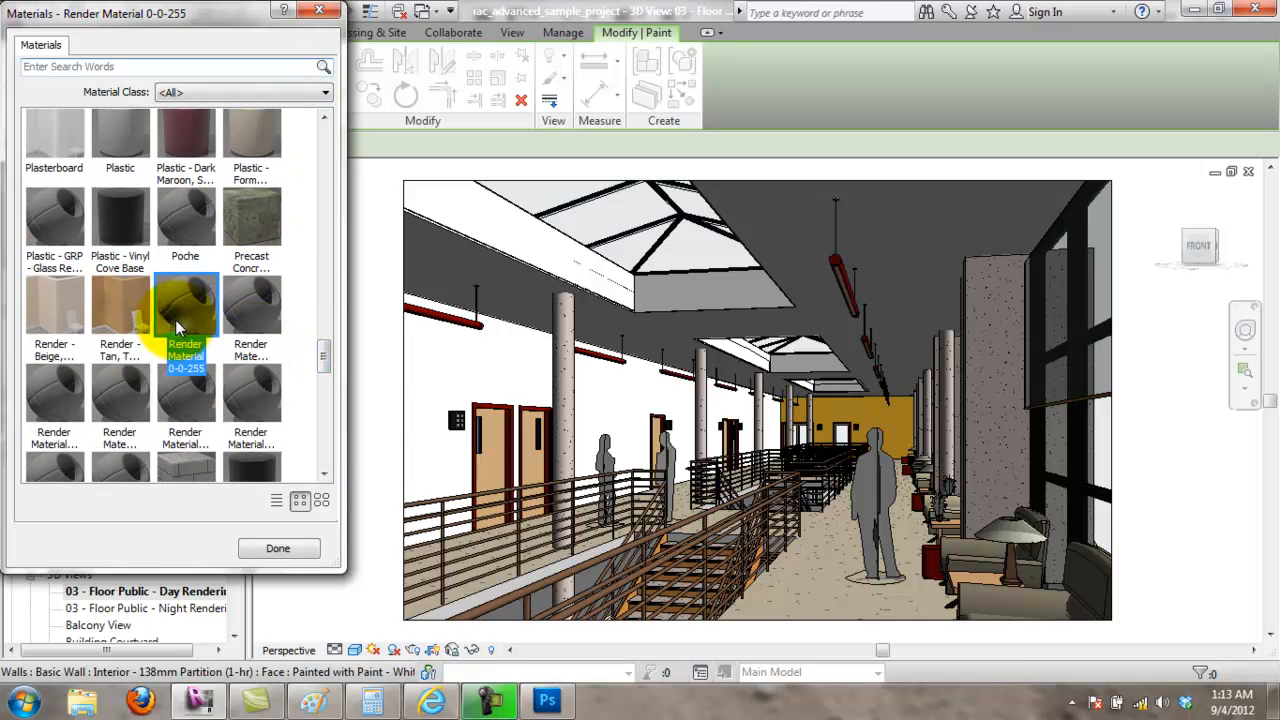
left_click_drag(325, 352, 316, 462)
left_click(277, 500)
left_click_drag(323, 352, 326, 320)
left_click(72, 229)
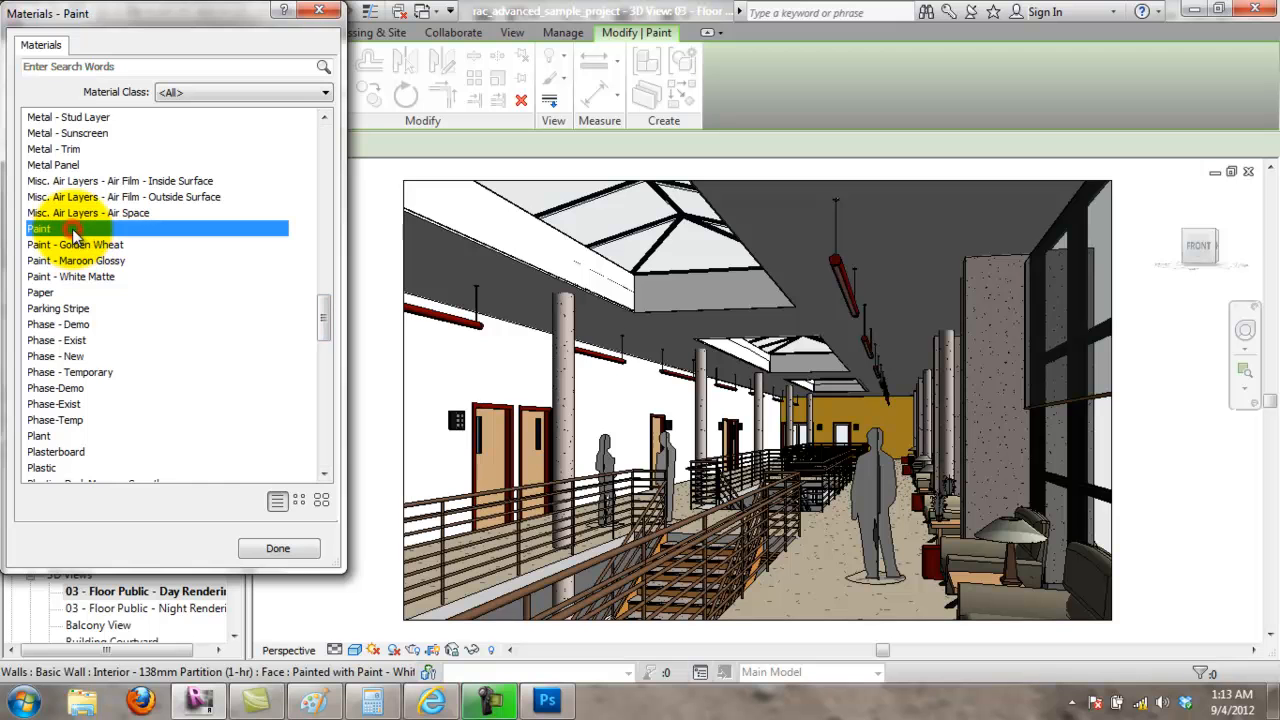
left_click(280, 548)
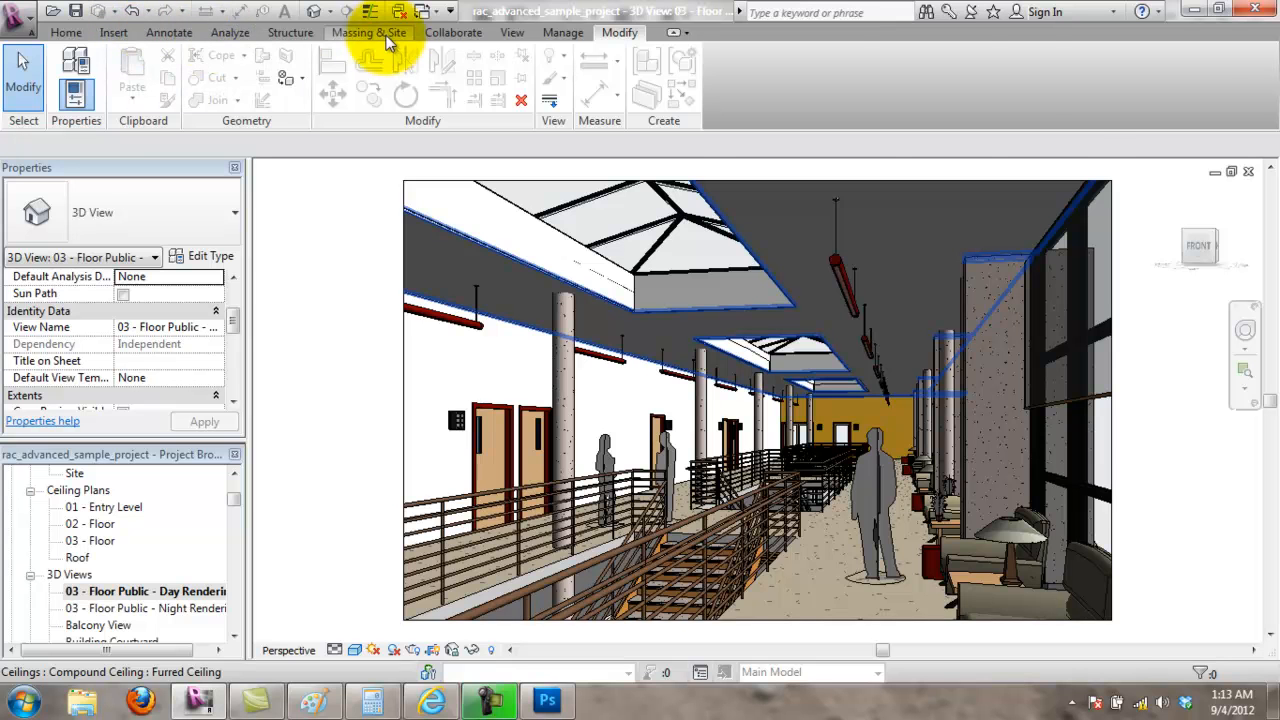
Step: Create a new Wall Paint appearance property set in the project's materials and select it
left_click(555, 33)
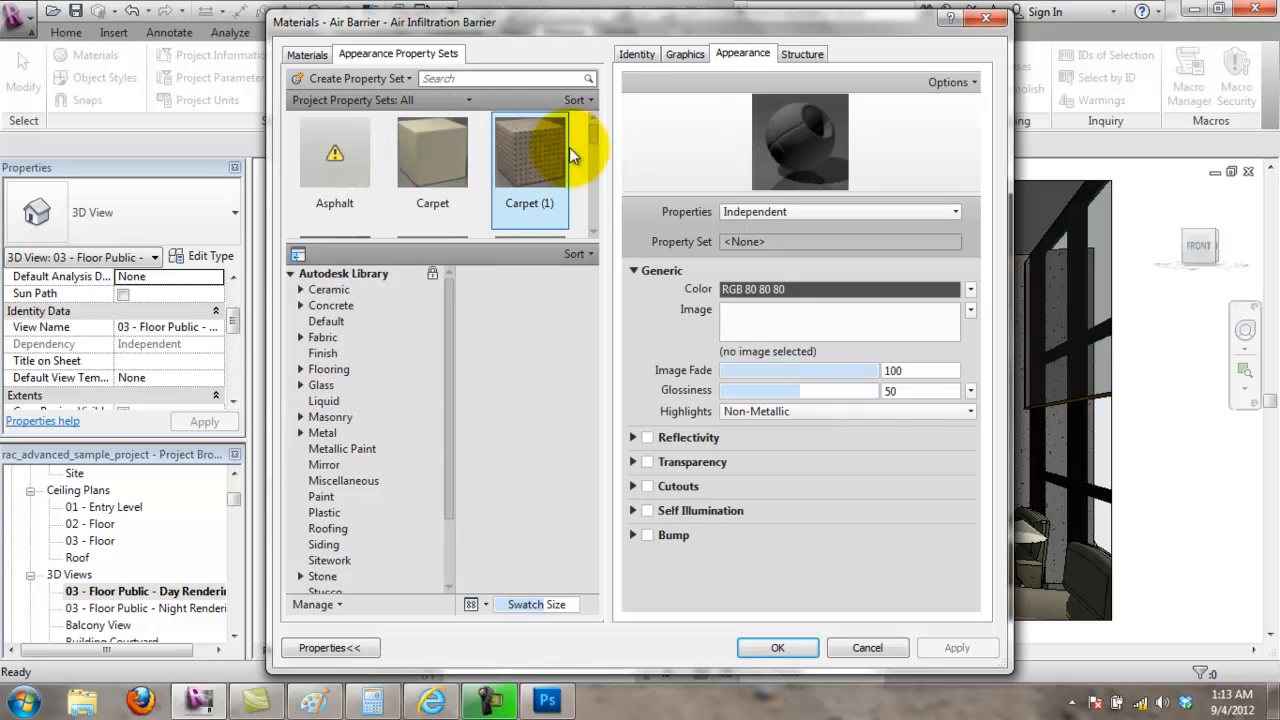
left_click_drag(592, 140, 596, 192)
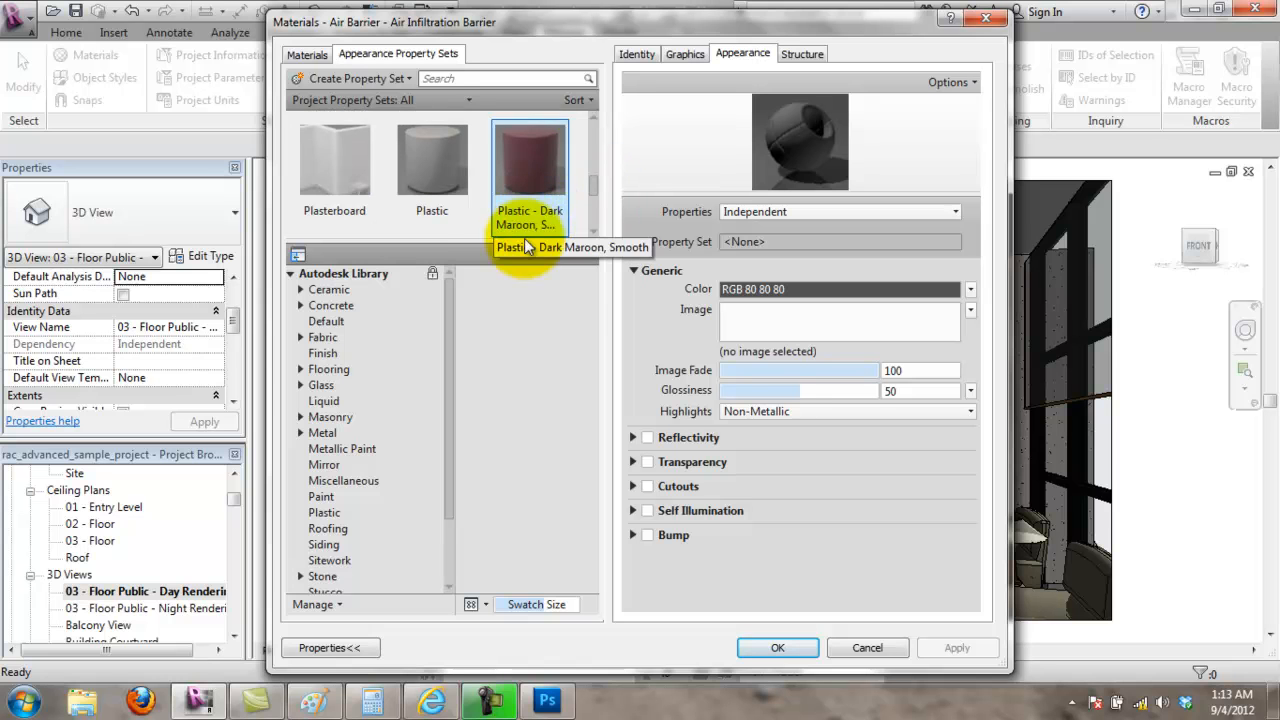
left_click_drag(478, 240, 443, 412)
left_click(412, 82)
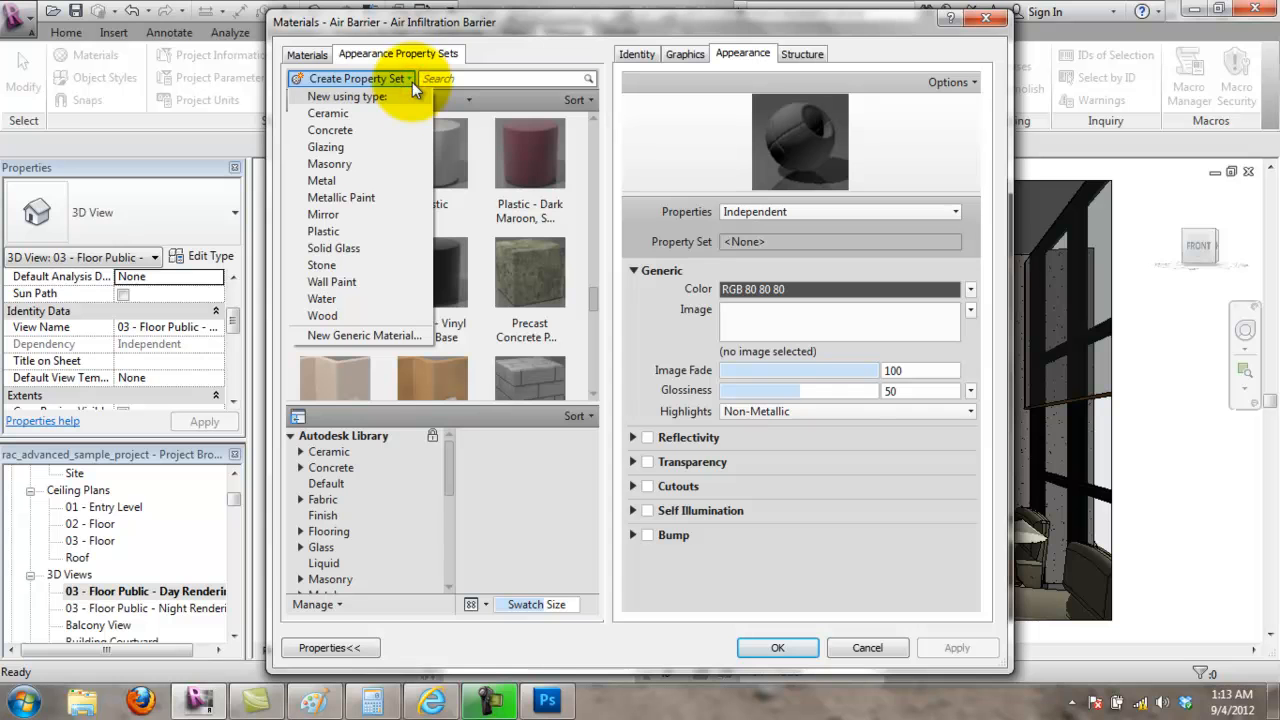
left_click(358, 282)
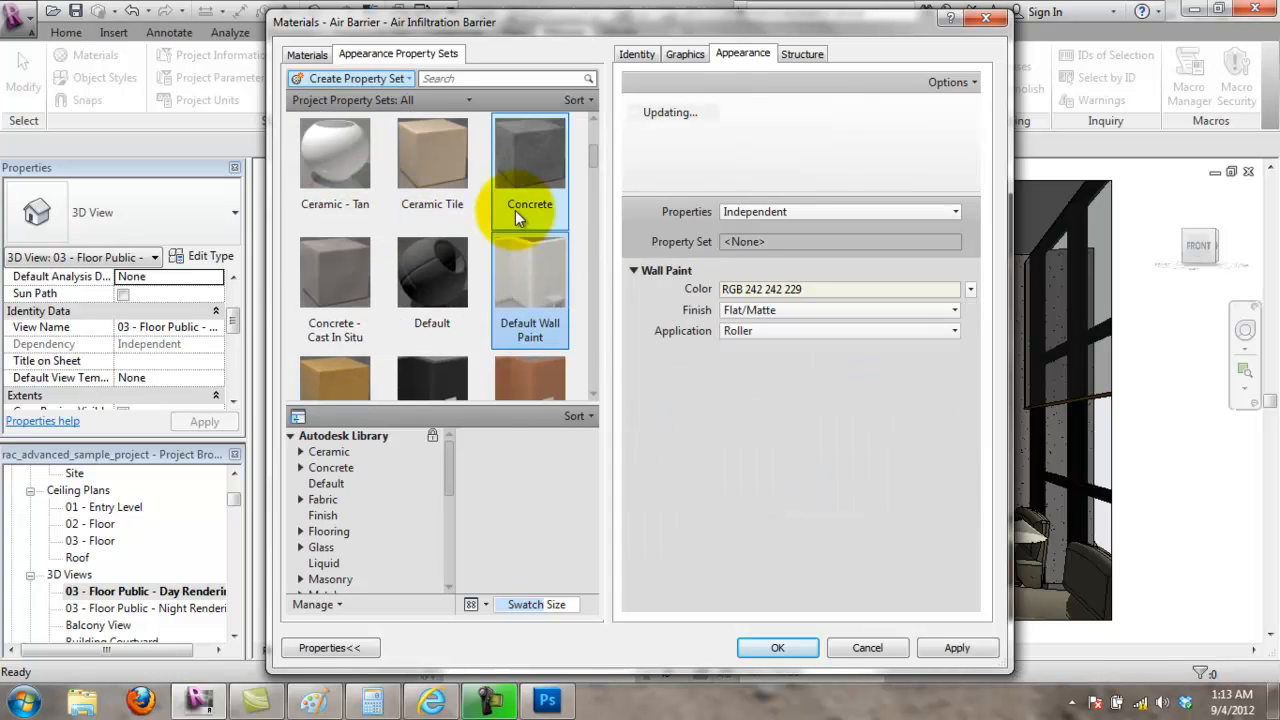
left_click(537, 338)
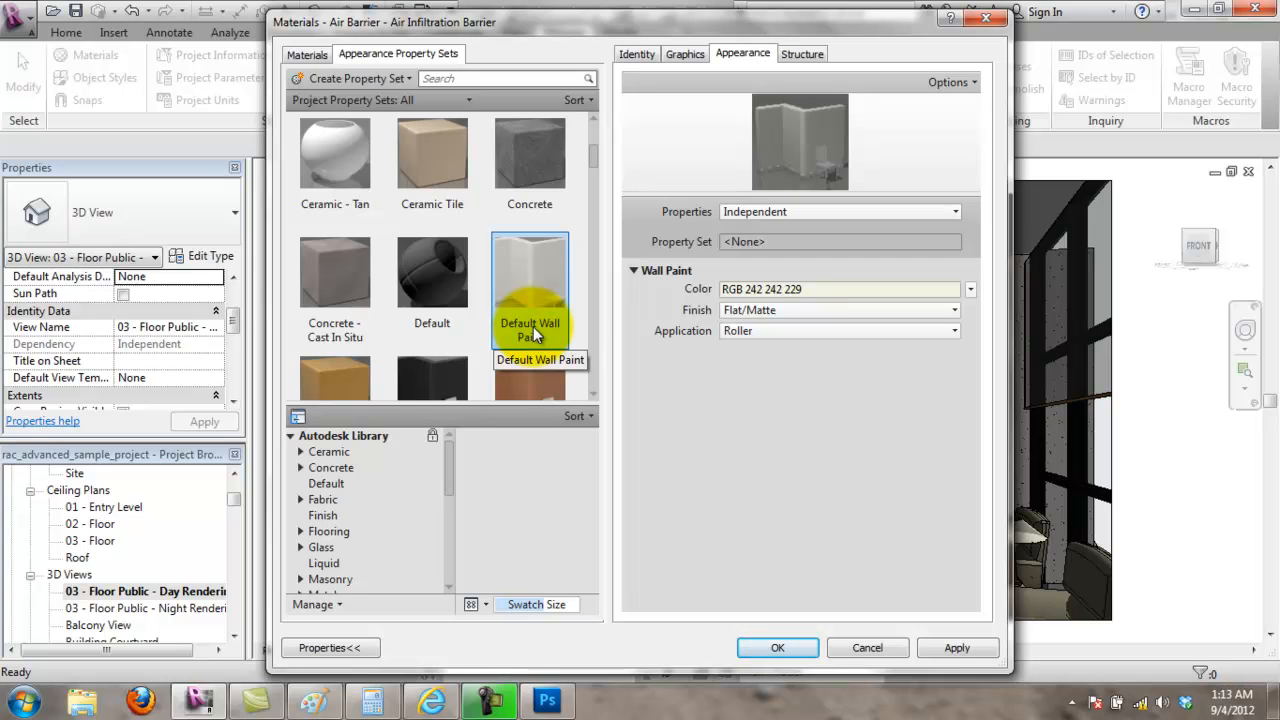
Step: Rename the Default Wall Paint property set to the author's first name in possessive form followed by "Paint"
left_click(637, 53)
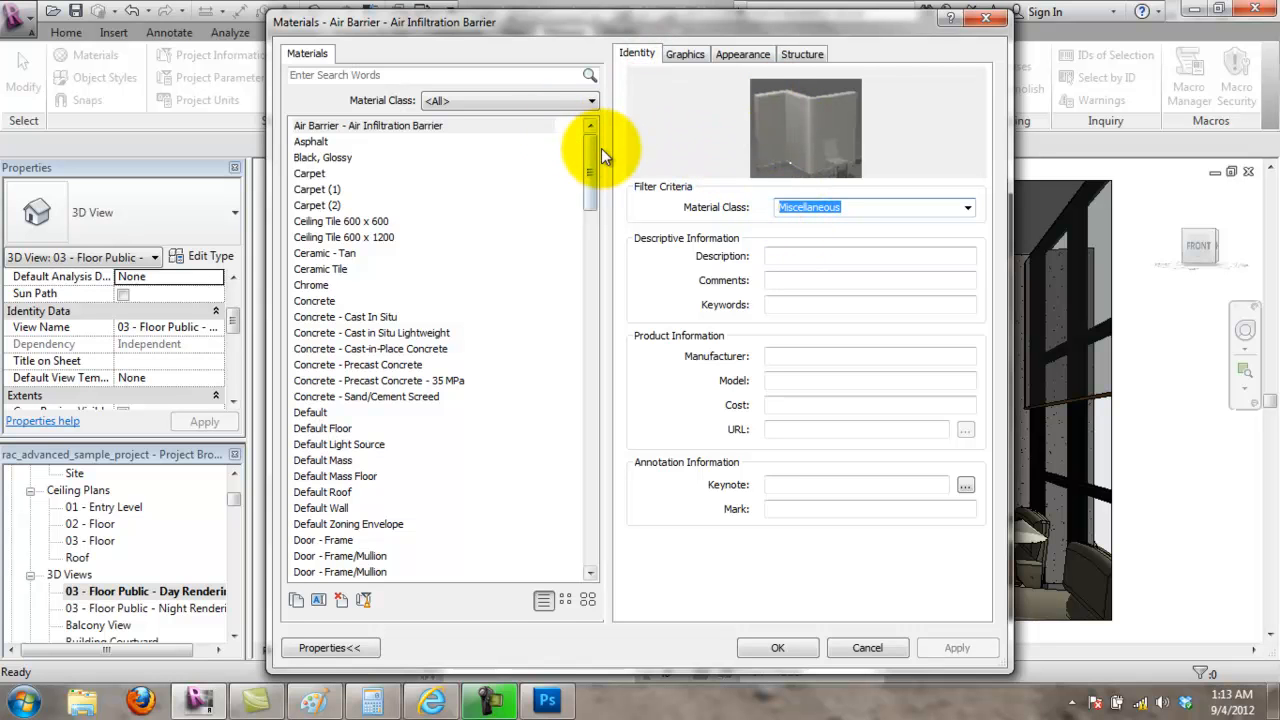
left_click(753, 52)
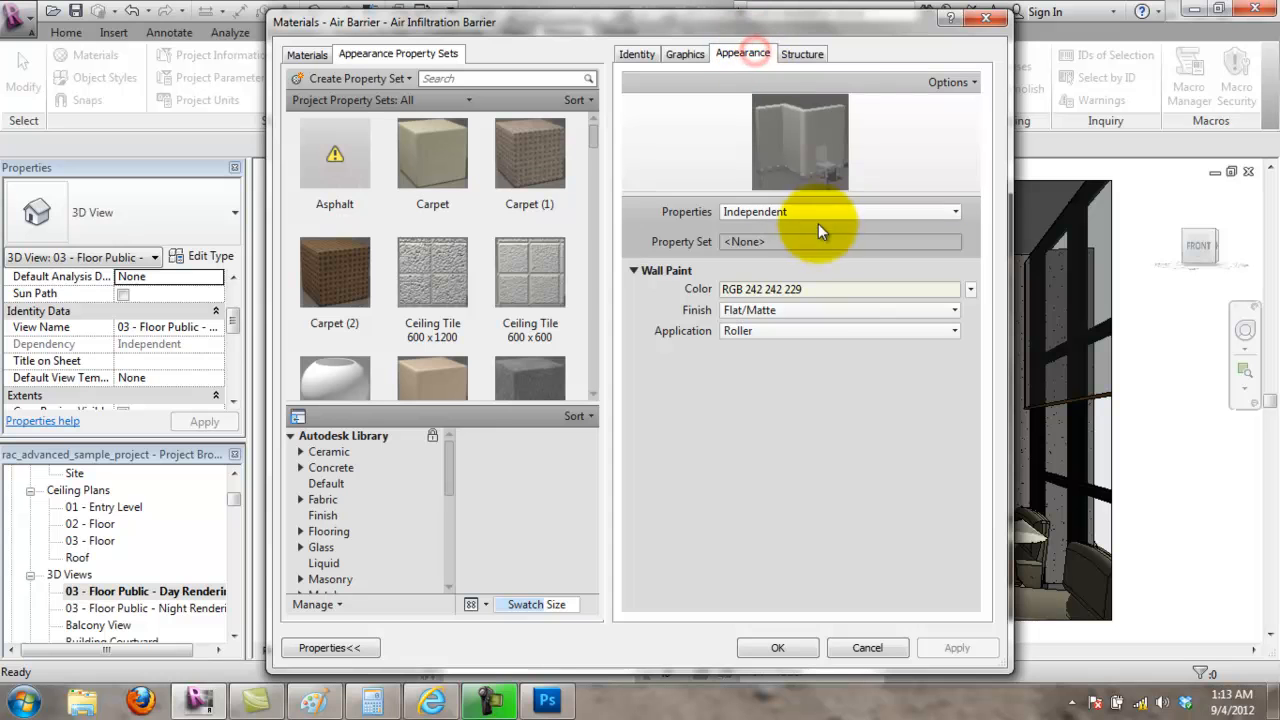
left_click_drag(595, 139, 592, 178)
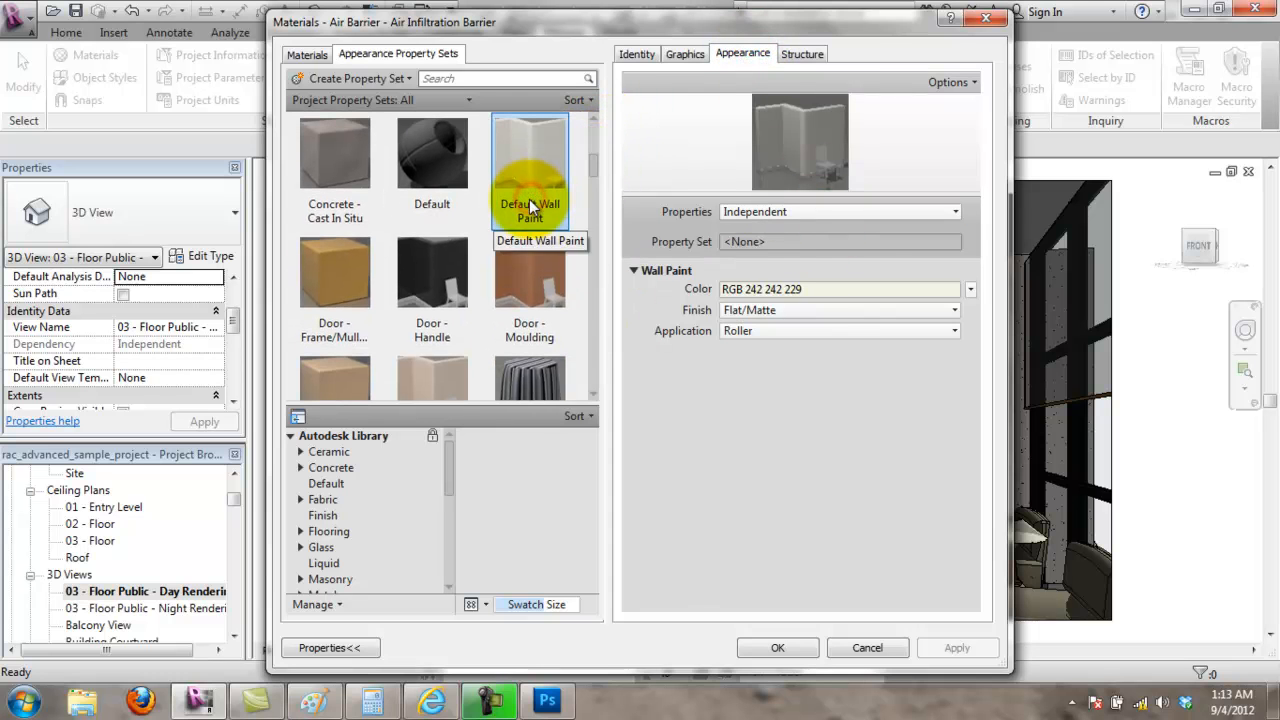
right_click(529, 199)
left_click(560, 231)
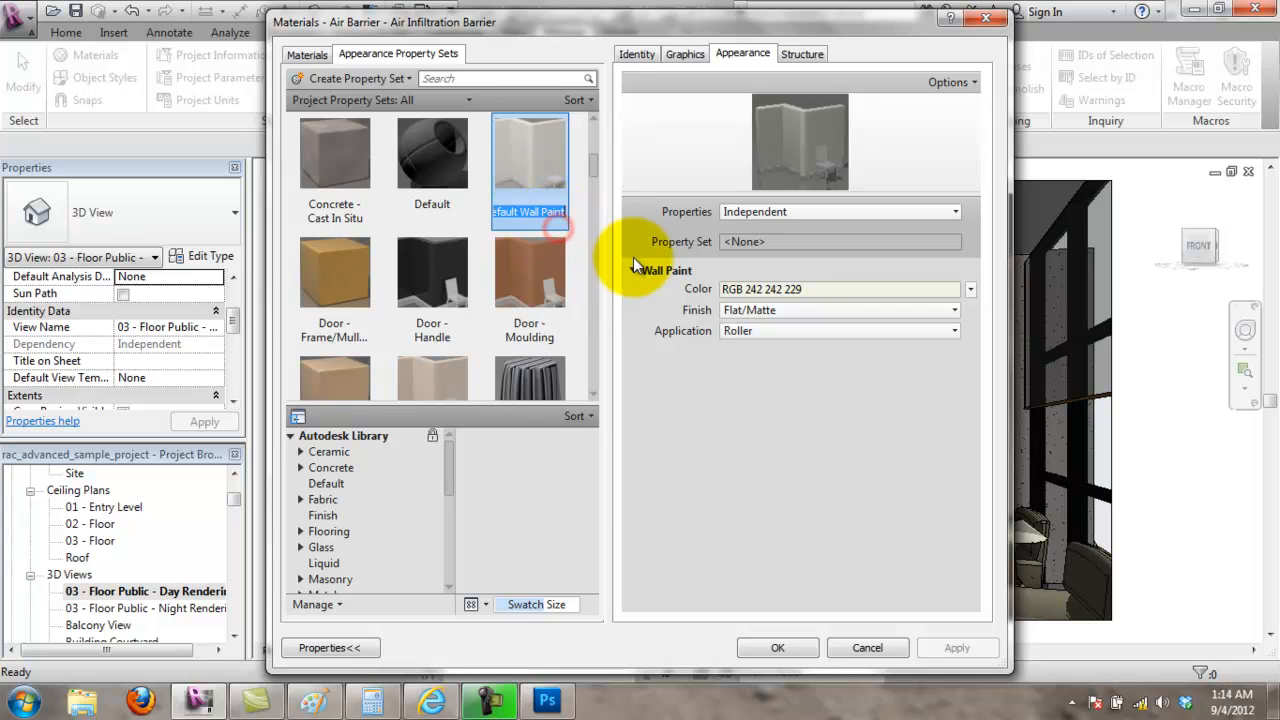
type("Jason's O")
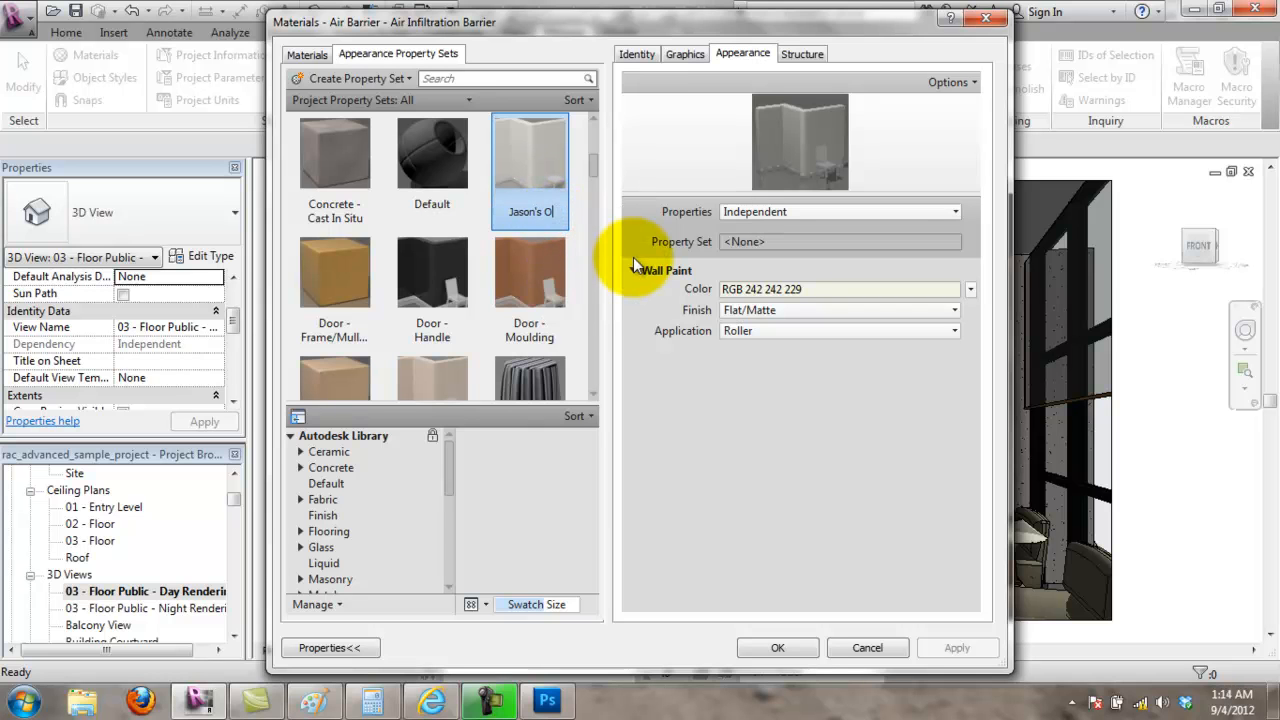
key("BackSpace")
type("Paint")
left_click(750, 434)
Step: Select the renamed wall paint property set and set its color to light green, RGB 181-249-162
left_click(543, 232)
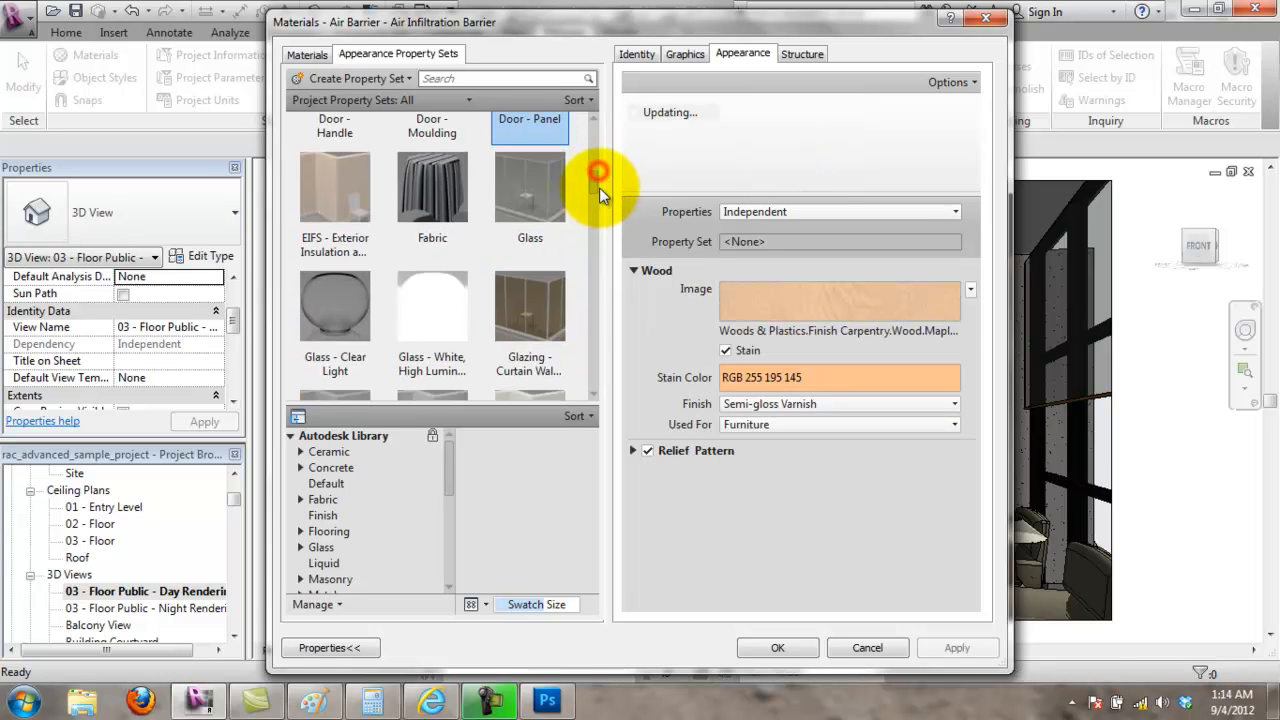
scroll(597, 186, "down", 2)
mouse_move(598, 178)
left_mouse_down()
mouse_move(603, 156)
mouse_move(903, 680)
mouse_move(700, 243)
mouse_move(578, 143)
mouse_move(597, 158)
mouse_move(598, 215)
mouse_move(596, 200)
left_mouse_up()
mouse_move(537, 288)
left_mouse_down()
mouse_move(857, 357)
mouse_move(778, 310)
left_mouse_up()
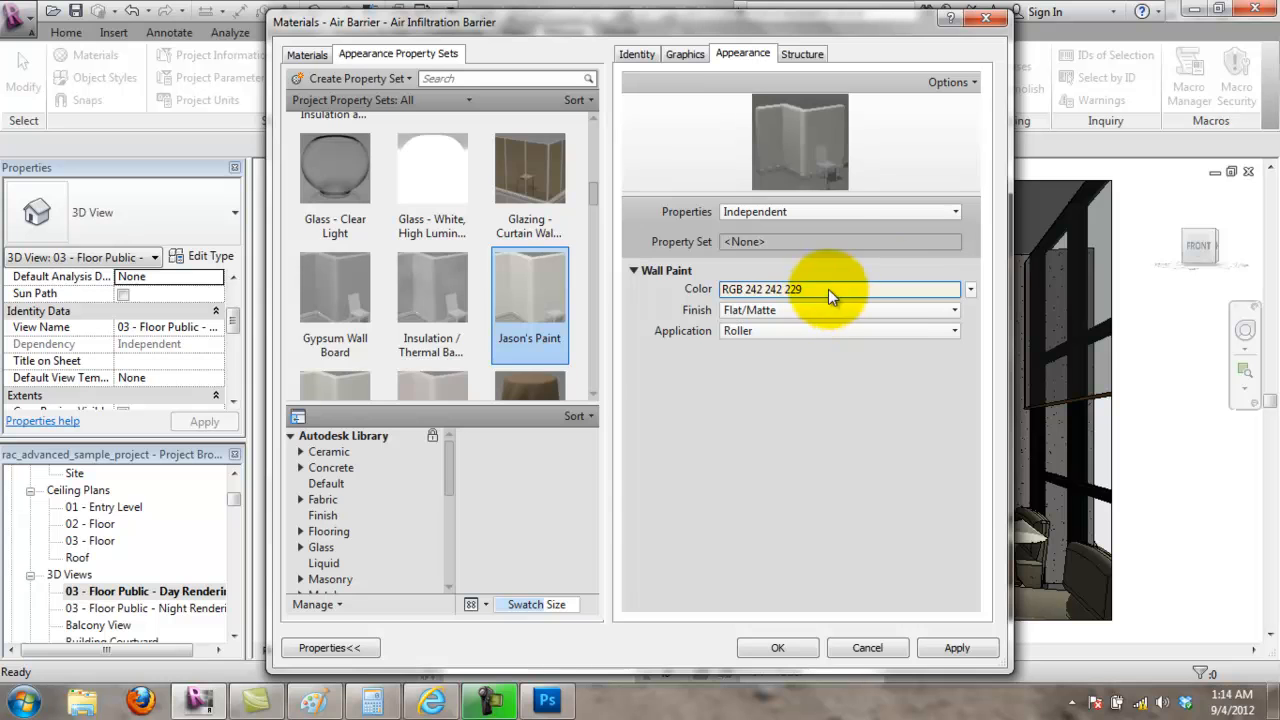
left_click(899, 289)
left_click_drag(716, 317, 716, 225)
left_click(845, 260)
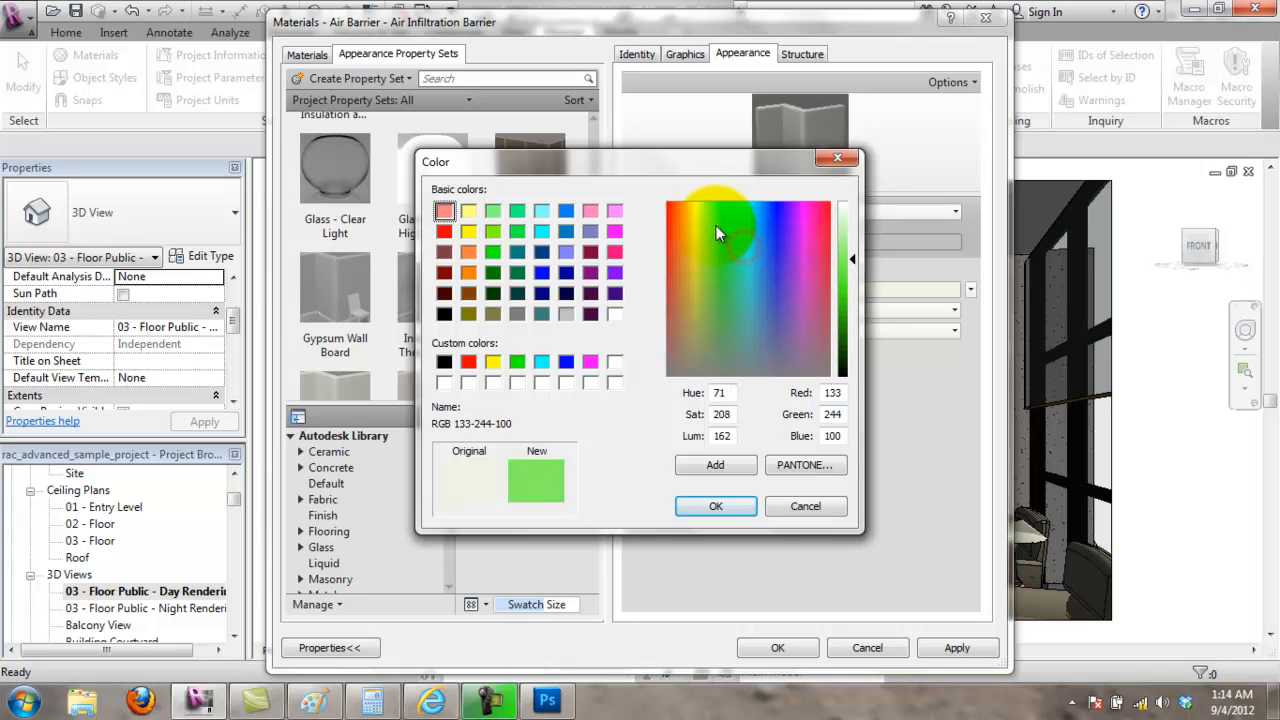
left_click(846, 236)
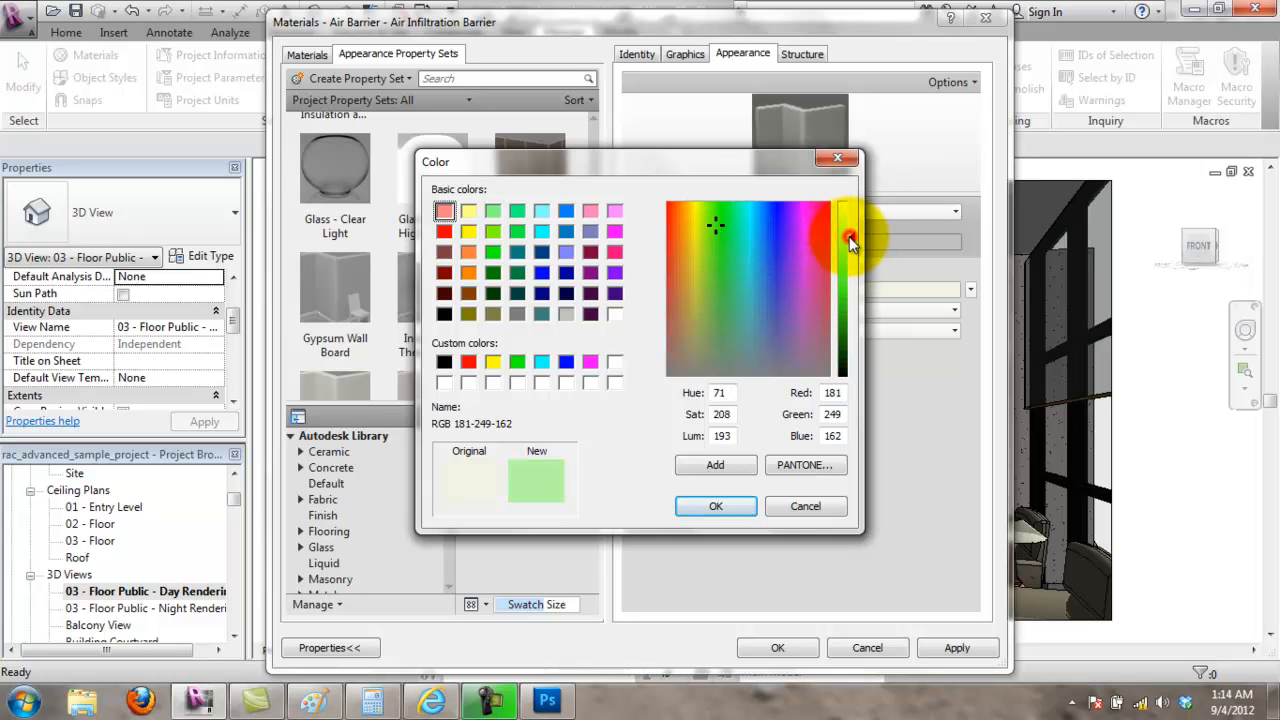
left_click(718, 505)
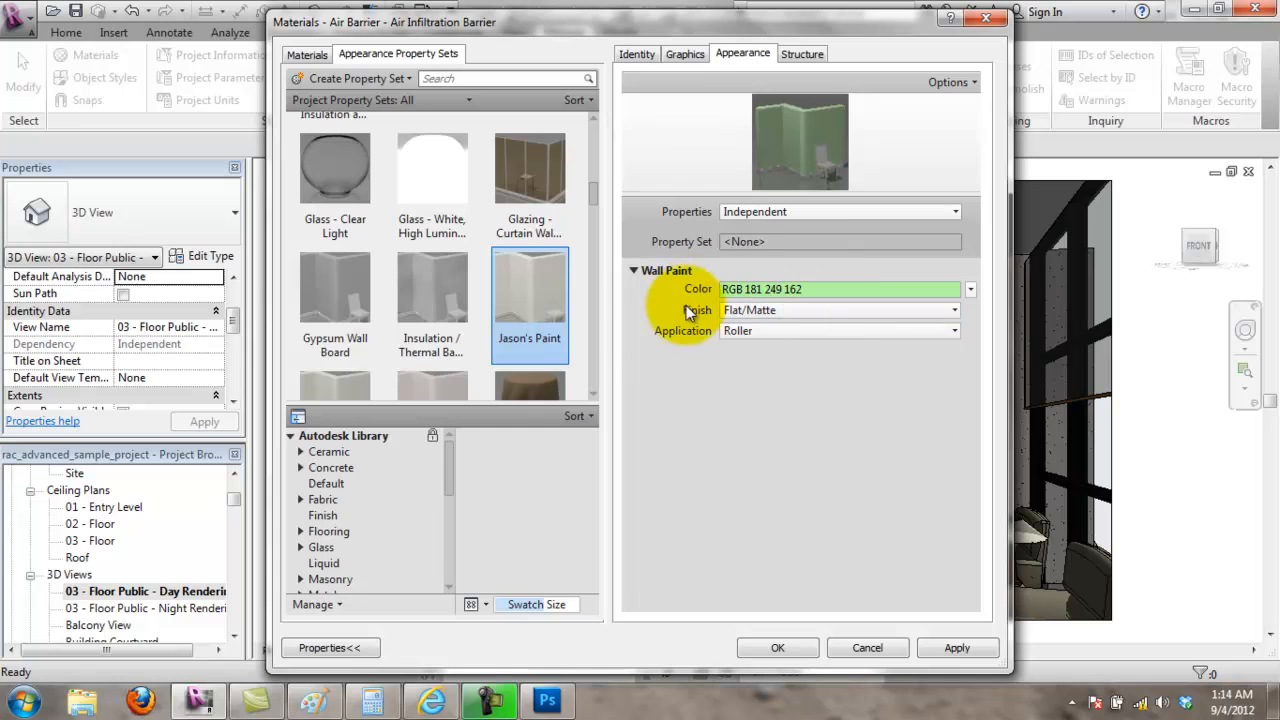
Step: Set the wall paint's application to Spray and check the available finishes, keeping Flat/Matte
left_click(766, 333)
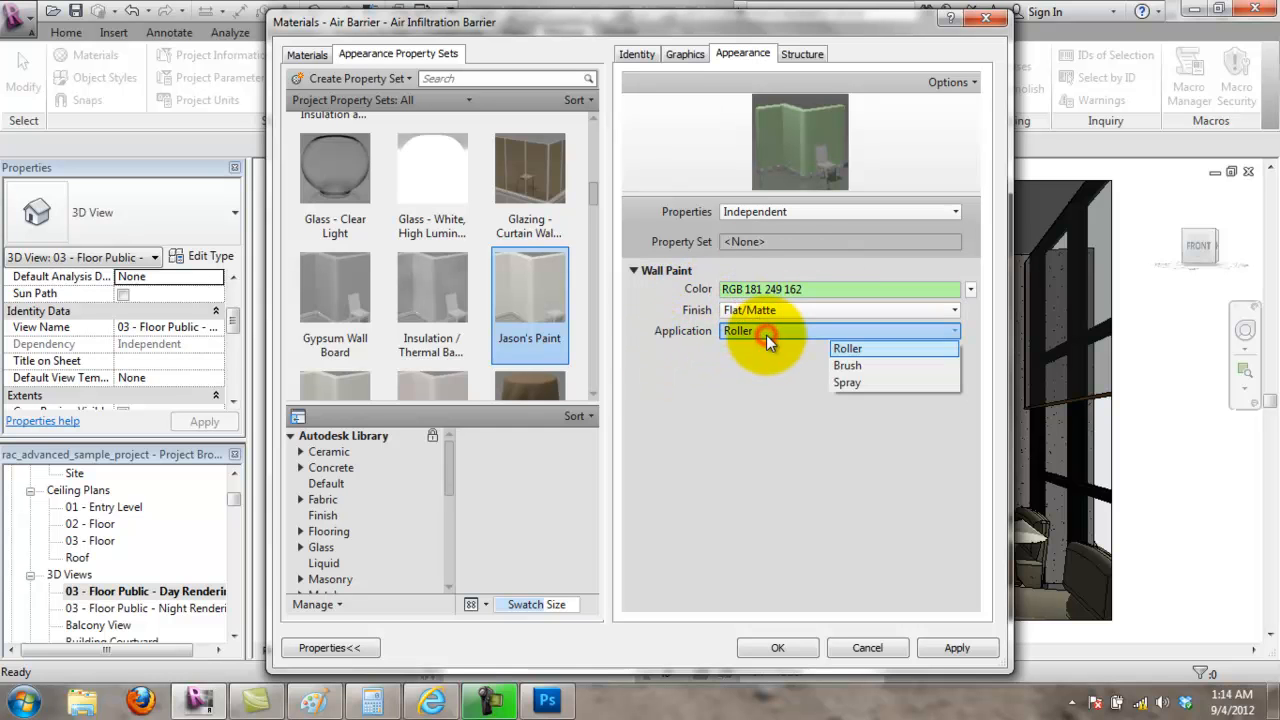
left_click(845, 382)
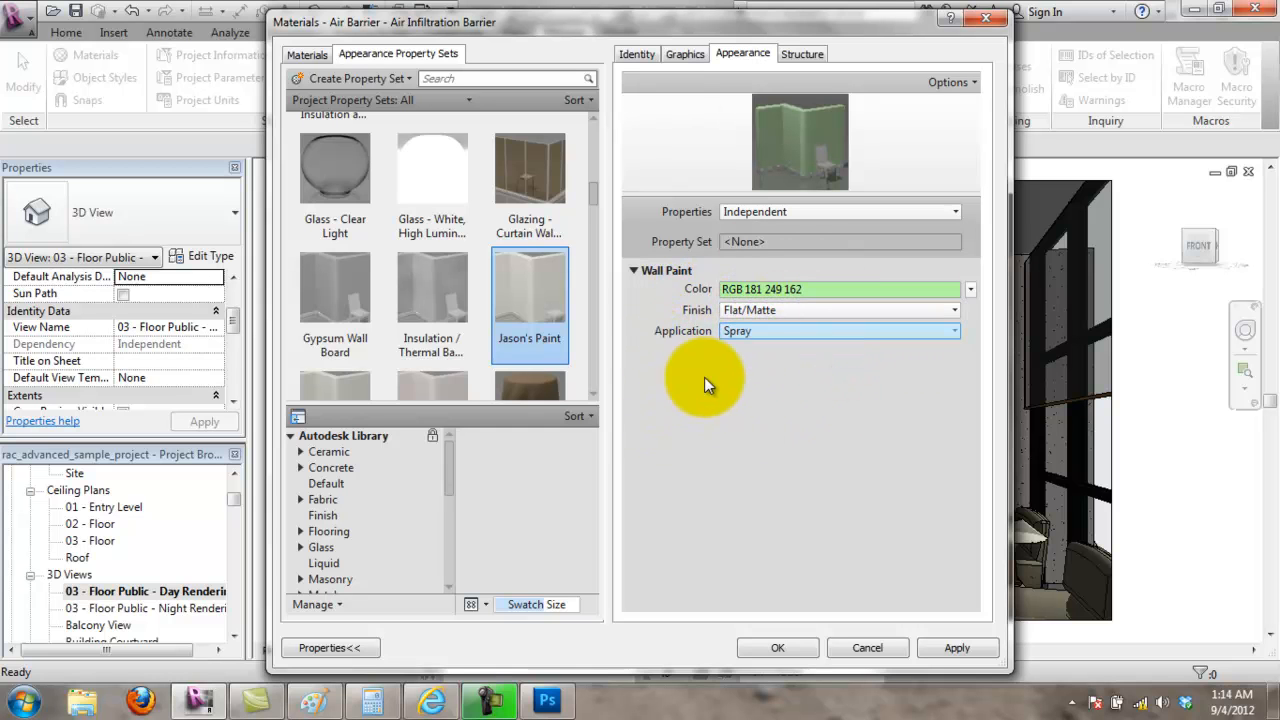
left_click(786, 312)
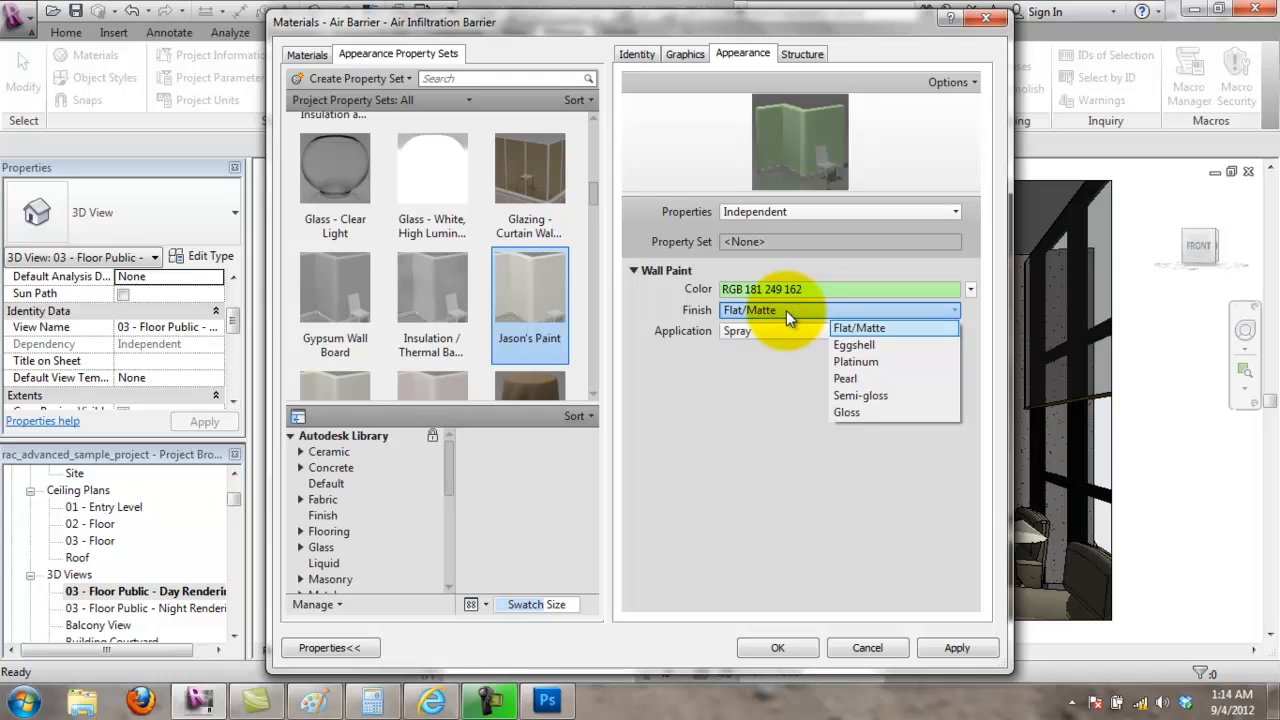
left_click(770, 407)
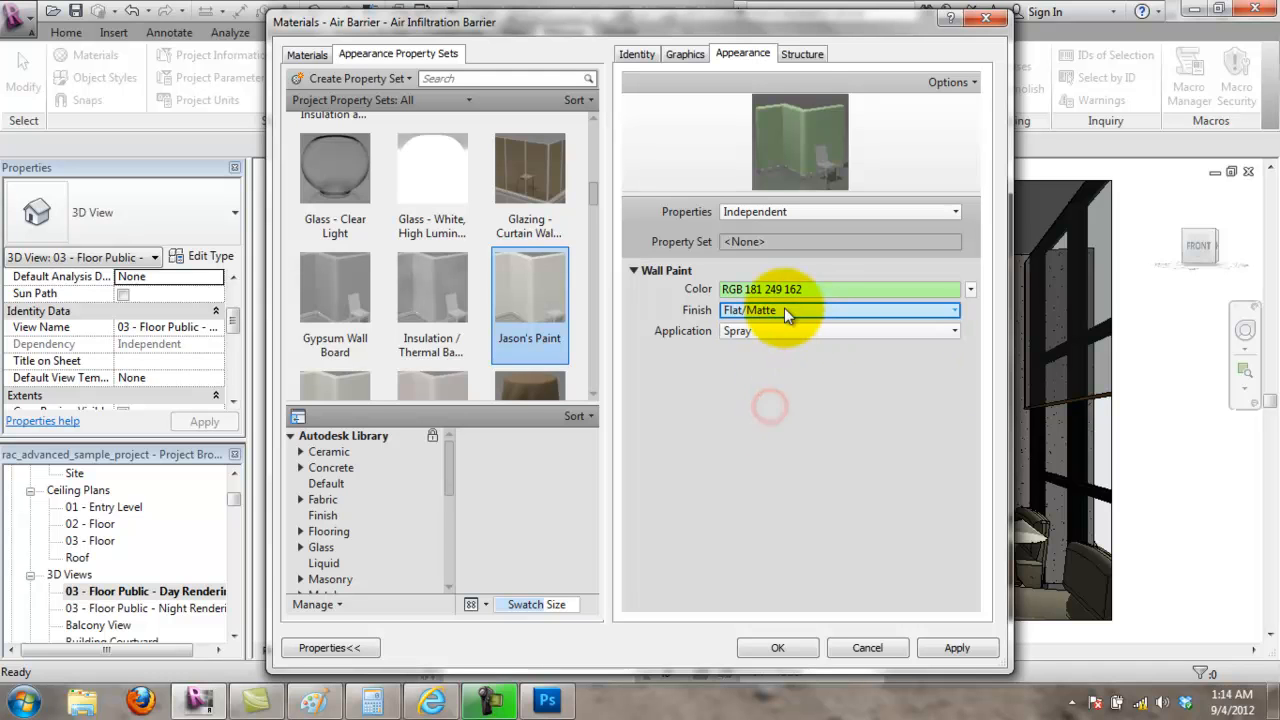
Step: Show the paint preview on a sphere and enlarge the preview area
left_click(966, 83)
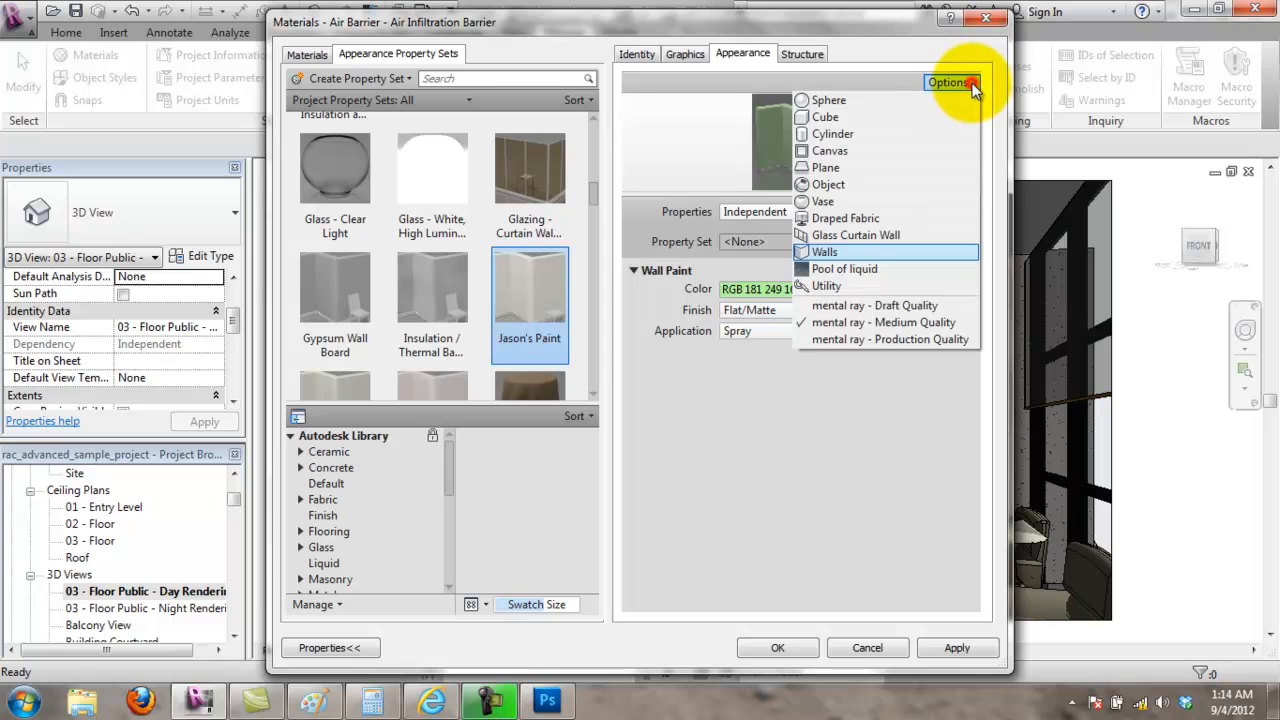
left_click(934, 99)
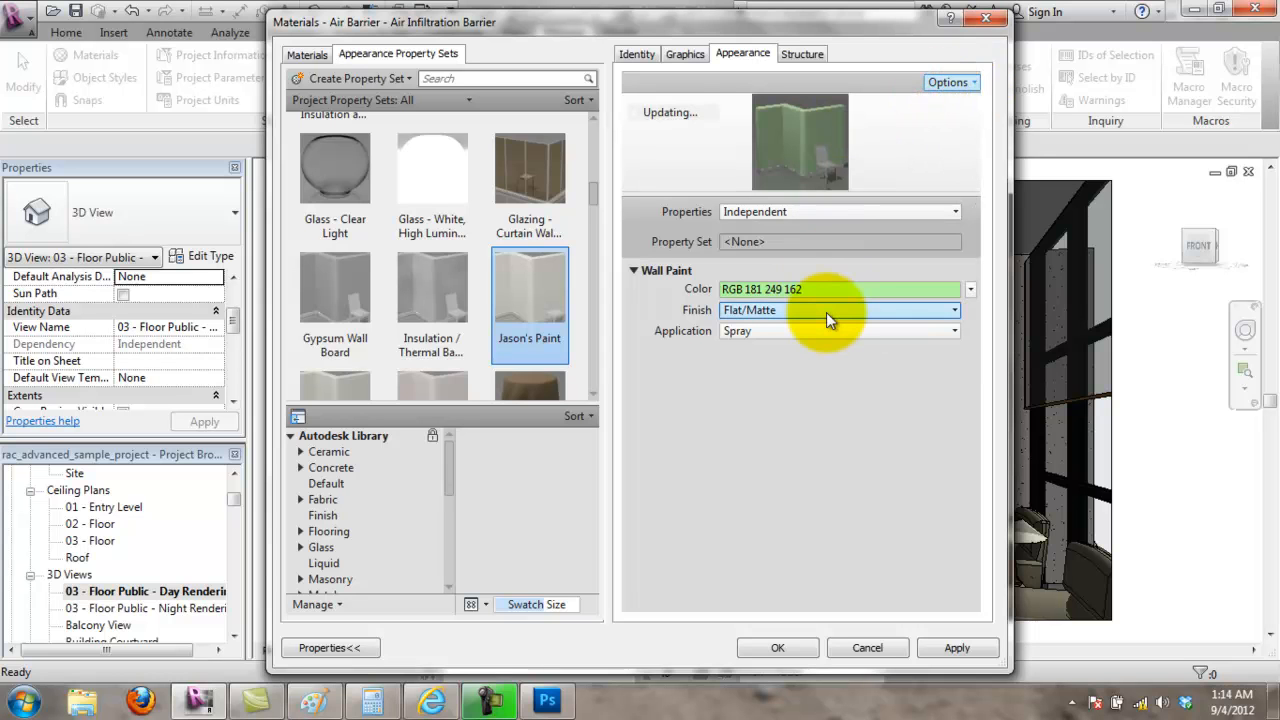
left_click_drag(752, 196, 800, 421)
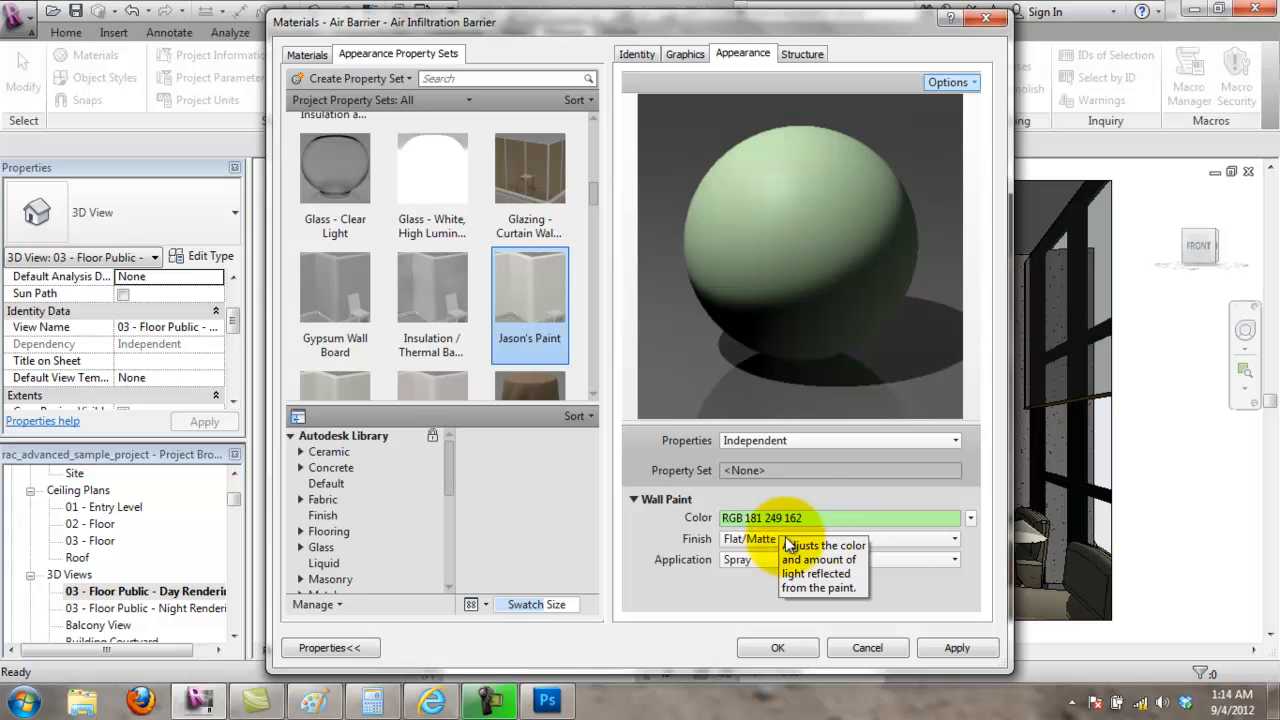
Step: Preview the green wall paint with the Semi-gloss and Eggshell finishes
left_click(854, 539)
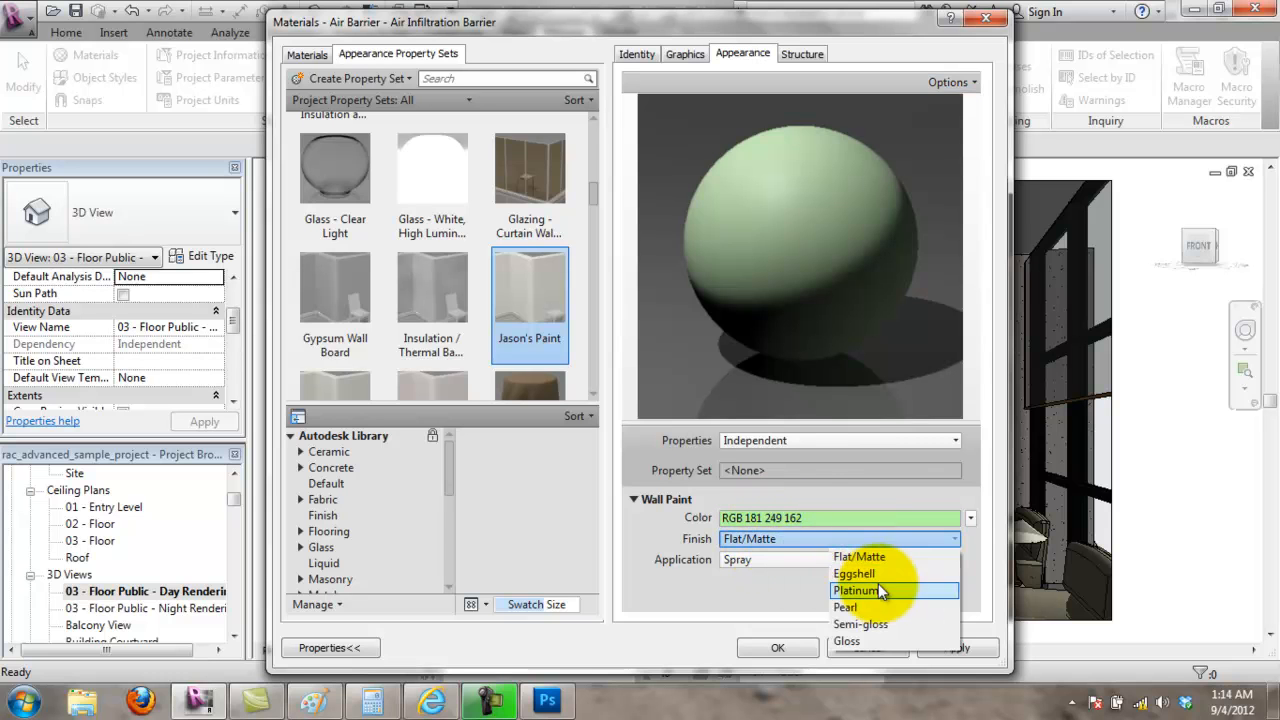
left_click(883, 625)
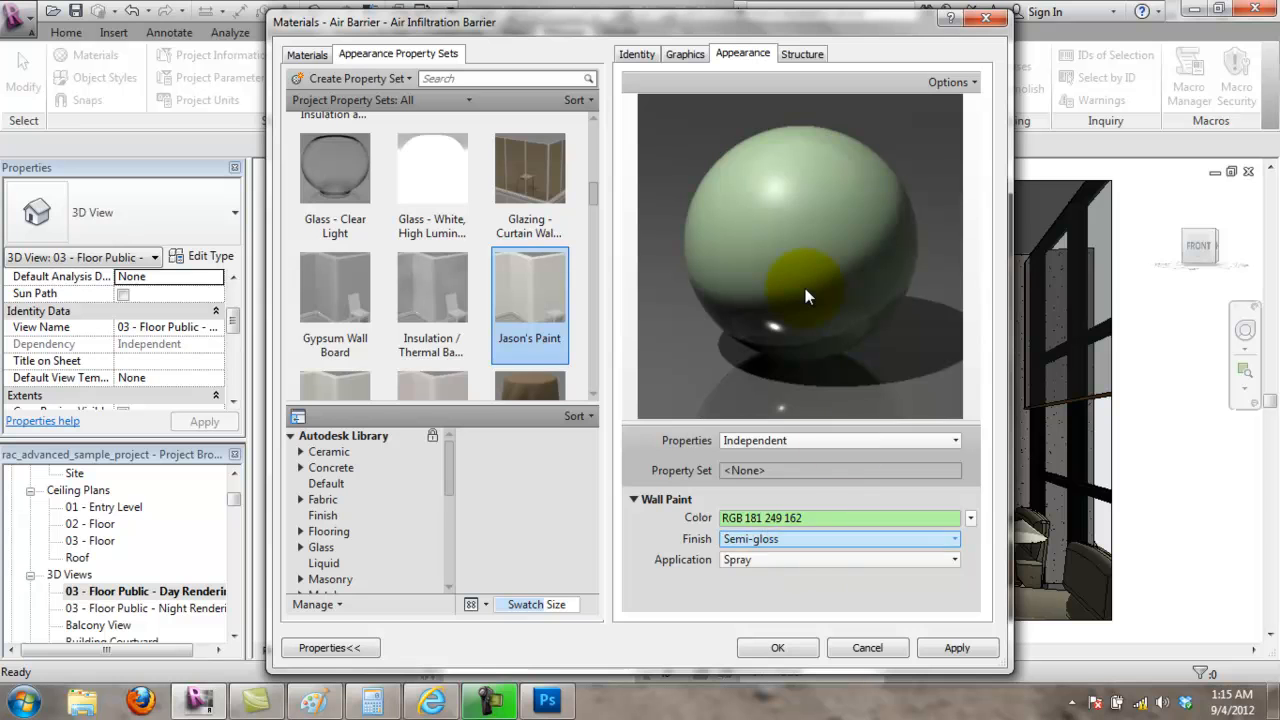
left_click(803, 545)
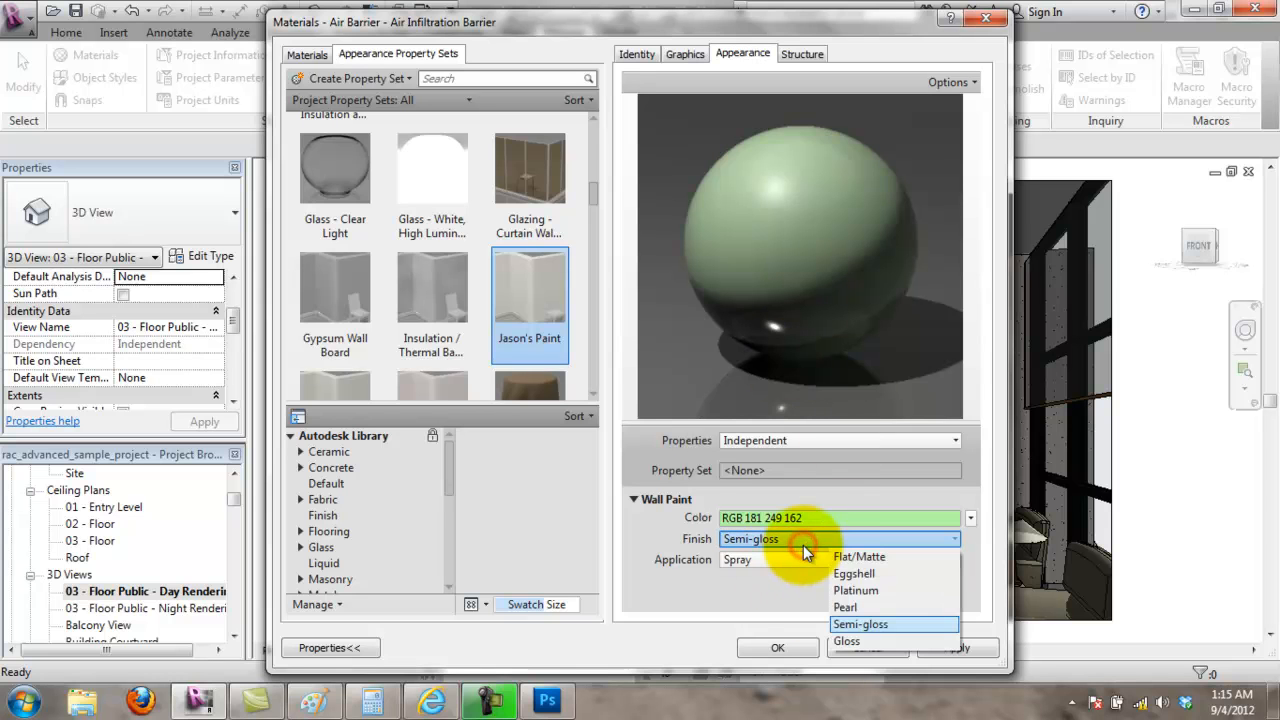
left_click(856, 574)
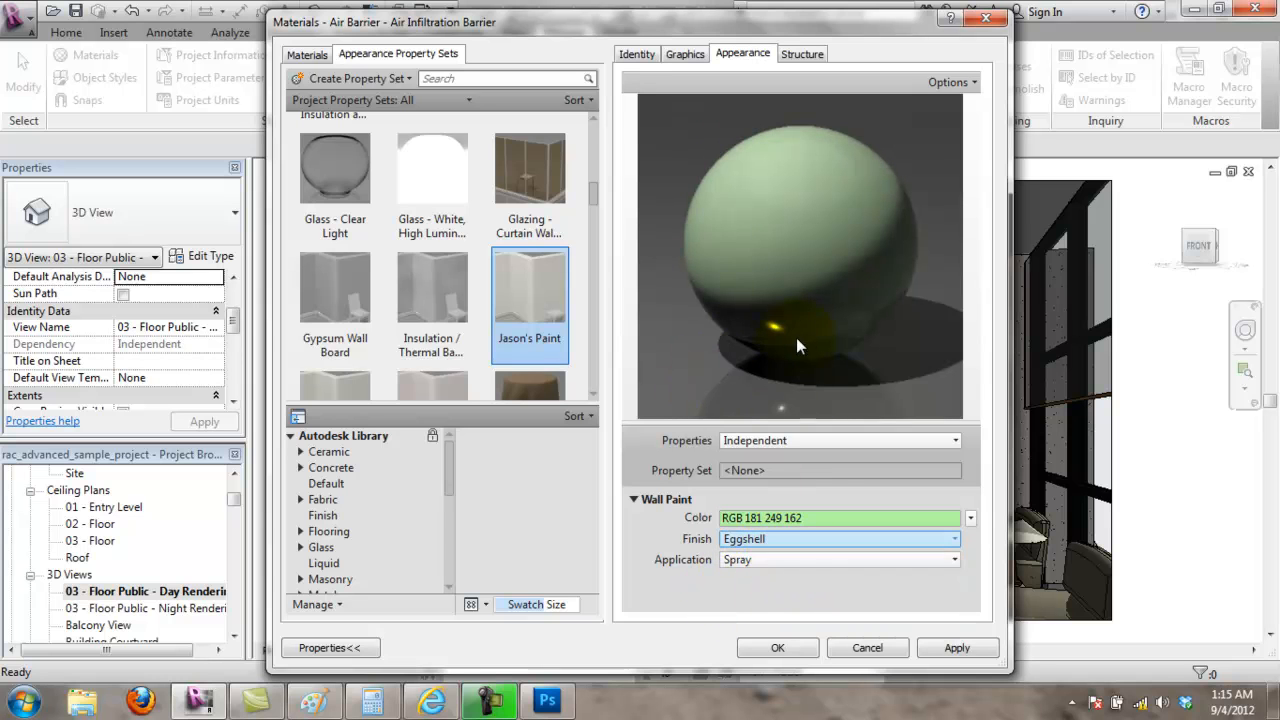
Step: Set the wall paint's finish to Flat/Matte, apply the changes, and close the materials dialog
left_click(850, 539)
left_click(862, 558)
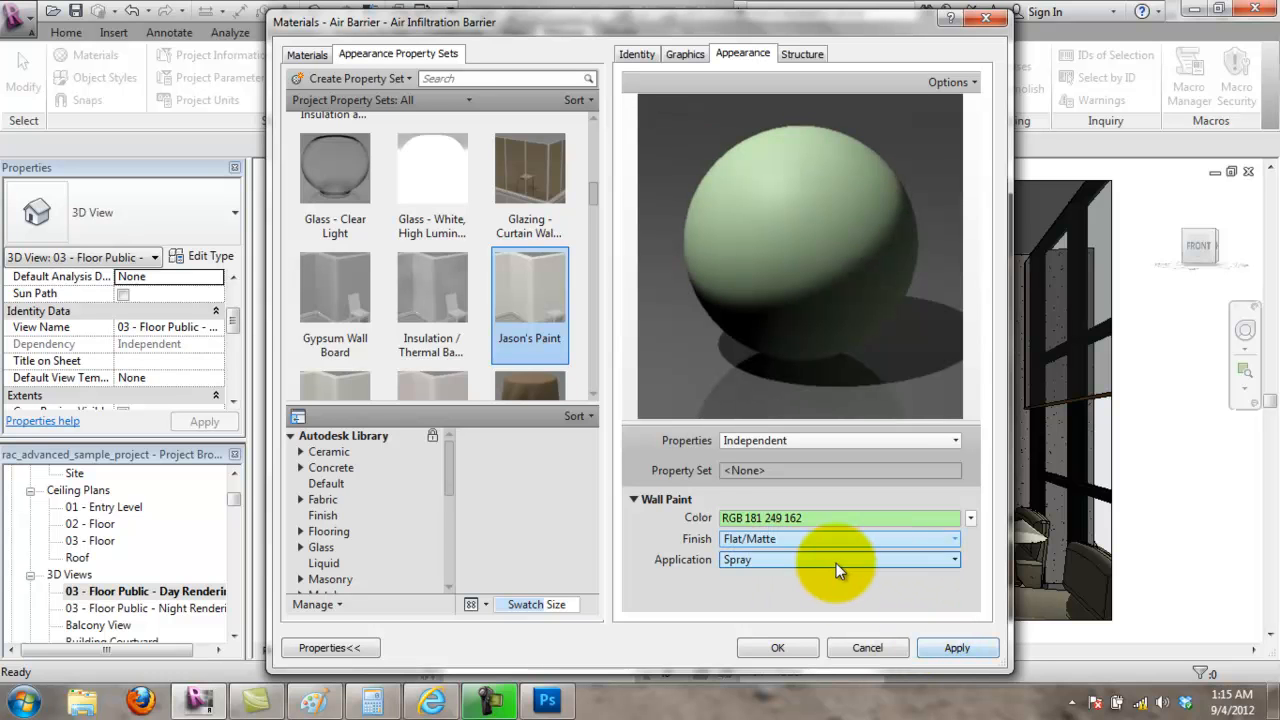
left_click(957, 648)
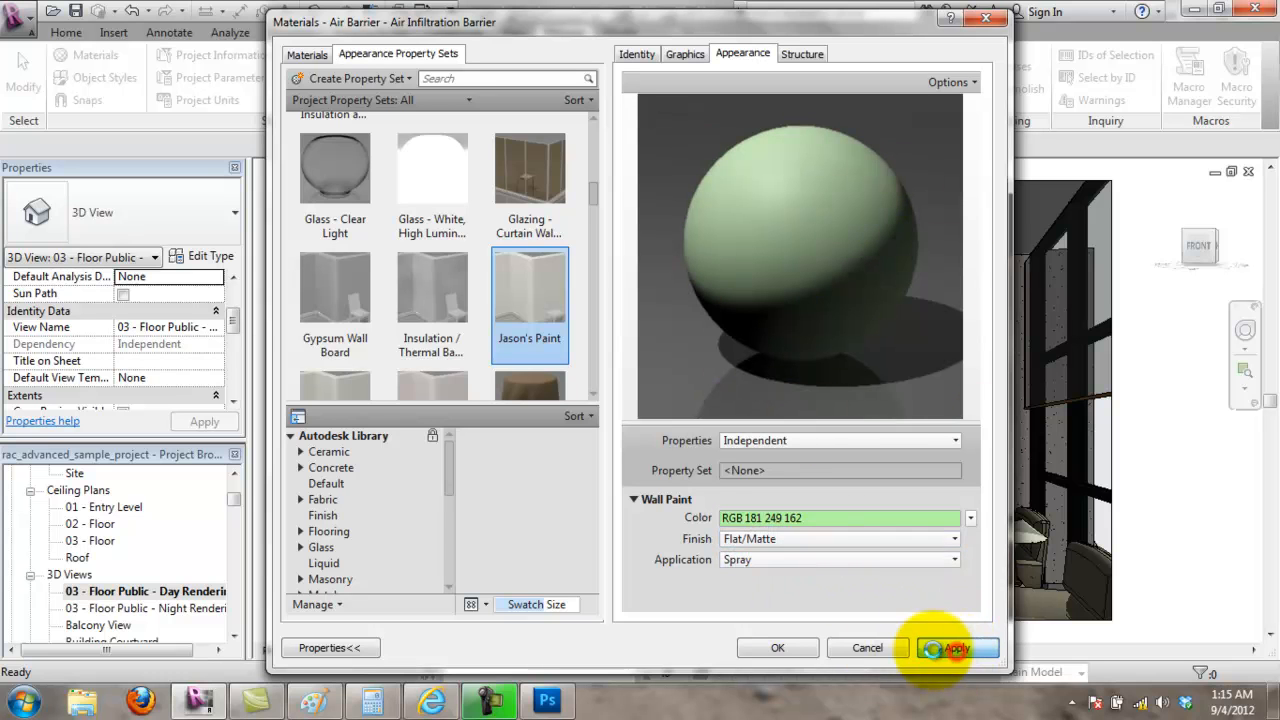
left_click(785, 648)
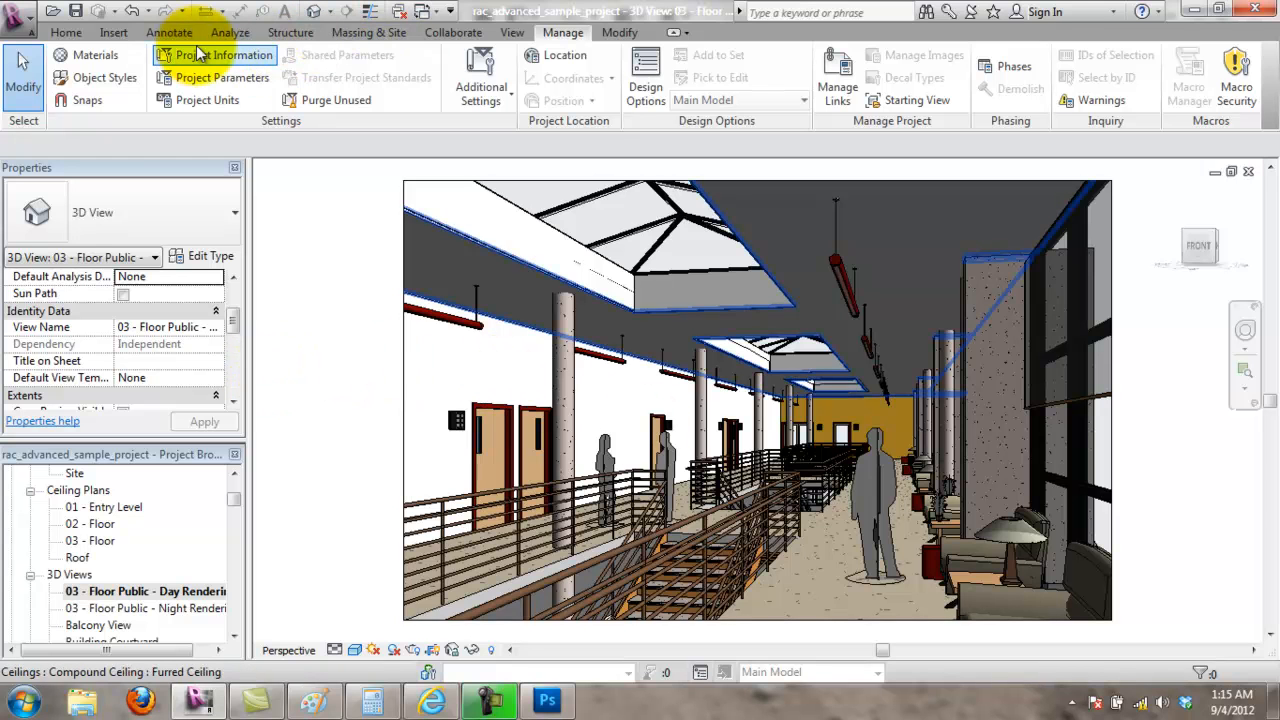
Step: Look for the new paint among the Paint-class materials of the Paint command, and finish the command
left_click(619, 32)
left_click(291, 80)
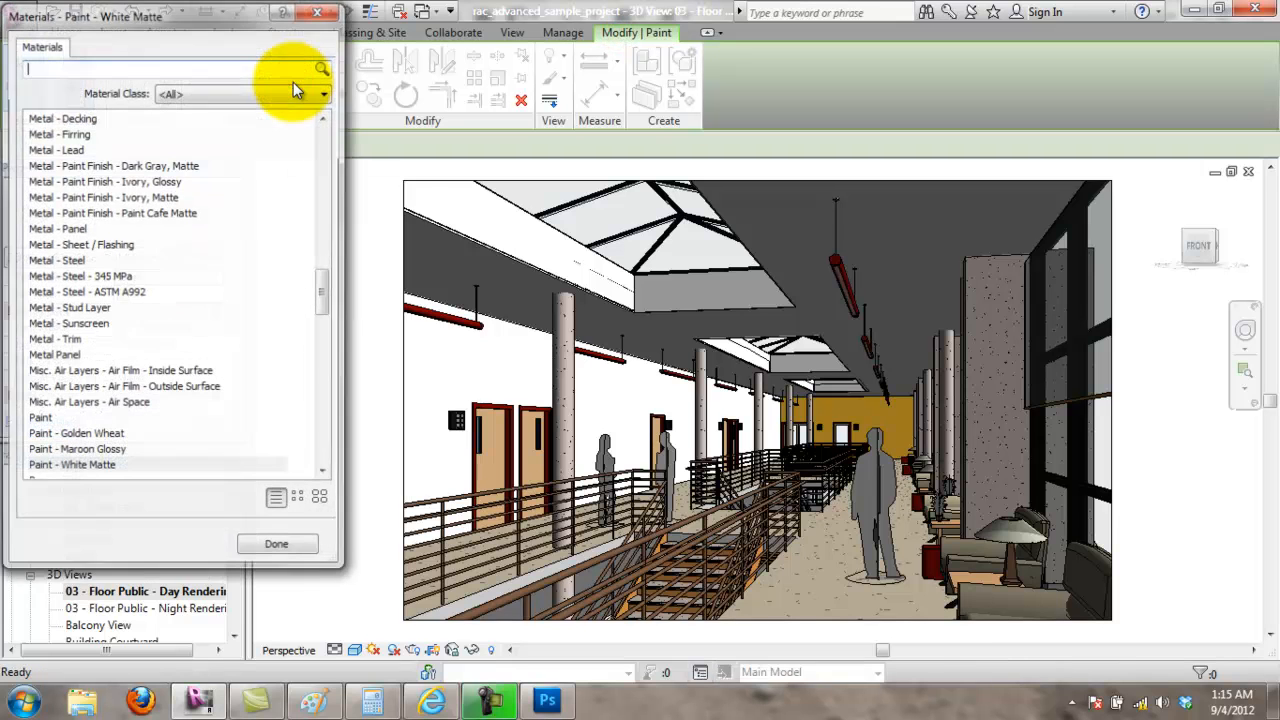
left_click_drag(327, 305, 337, 109)
left_click(320, 92)
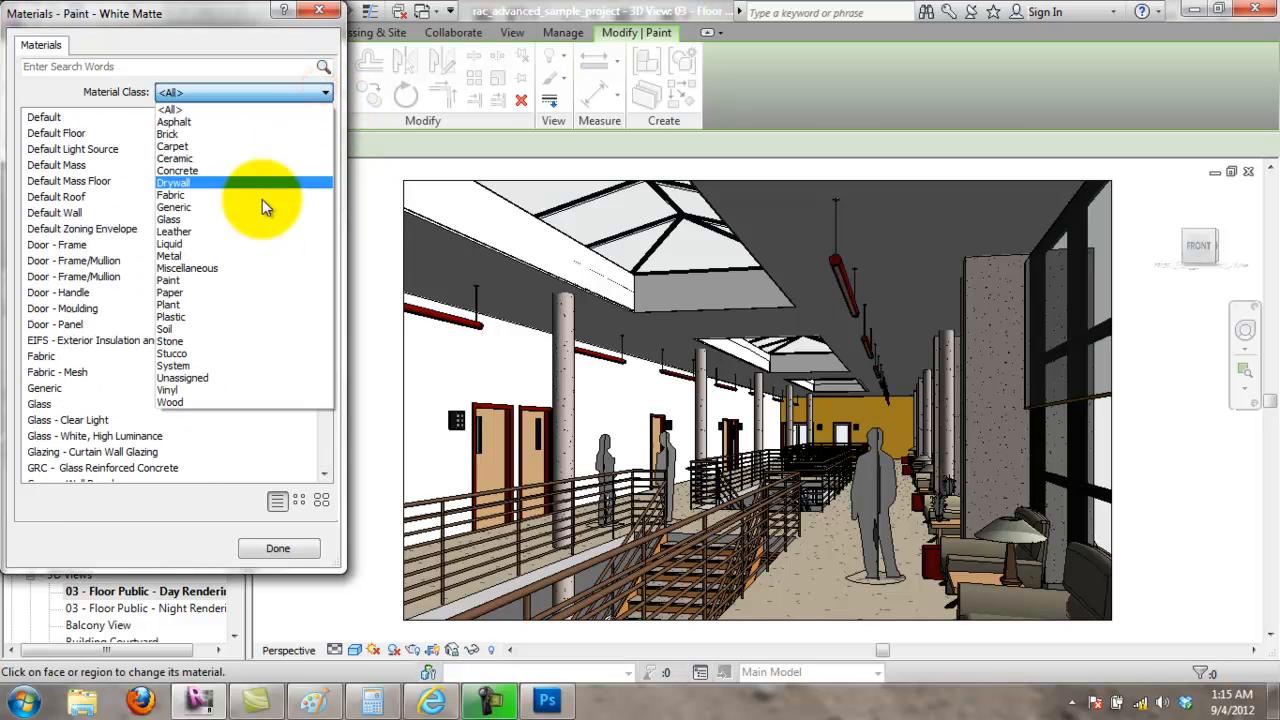
left_click(229, 281)
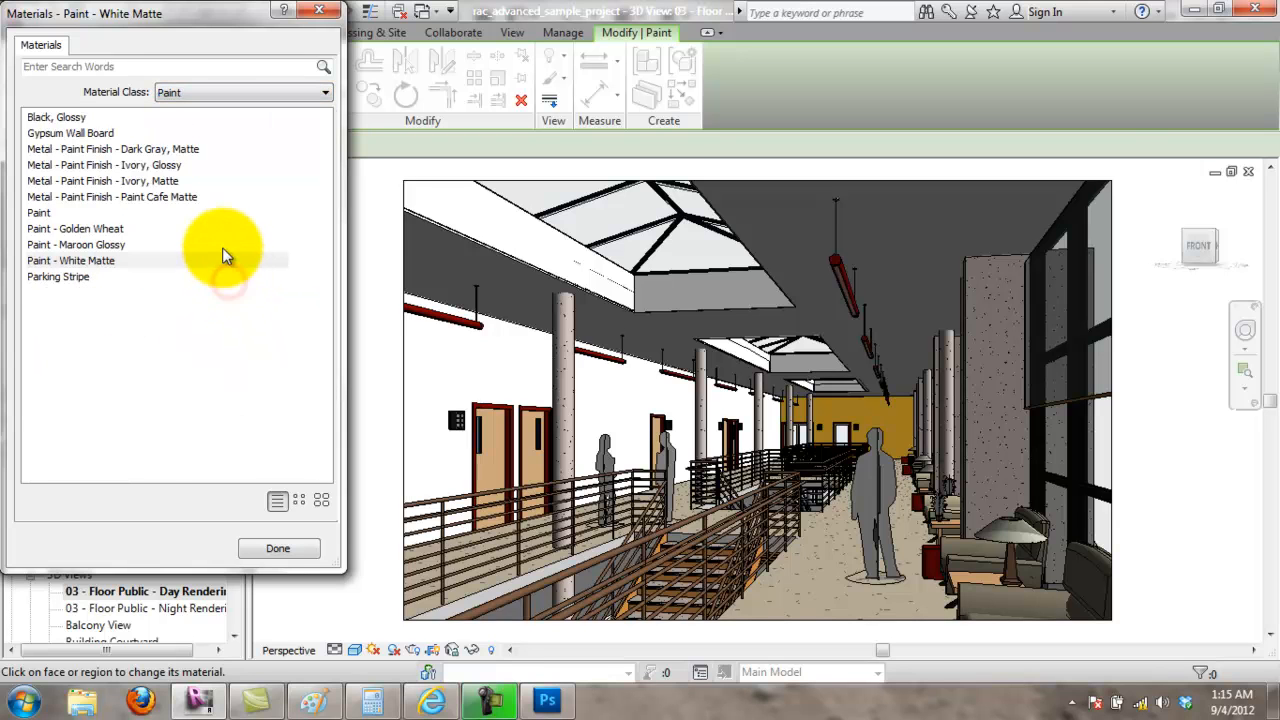
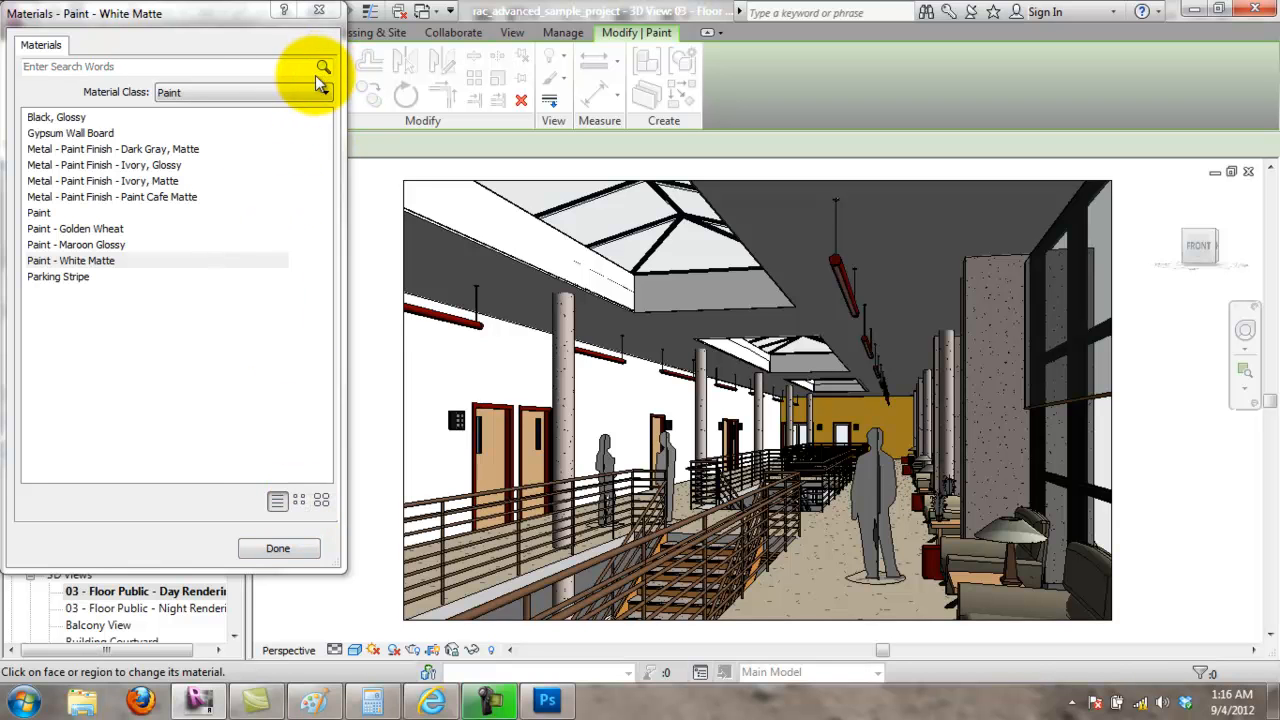
left_click(277, 553)
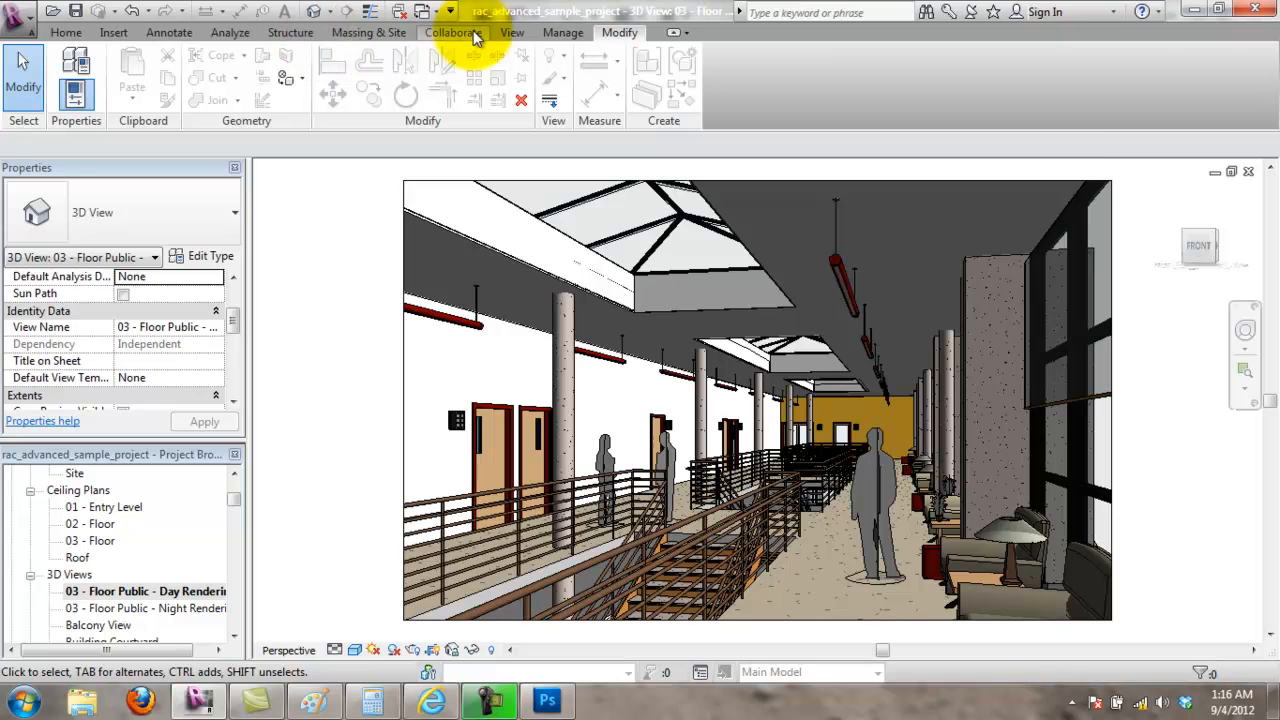
Step: Add the custom paint's appearance property set to the My Materials library and accept the materials dialog
left_click(548, 32)
left_click(106, 57)
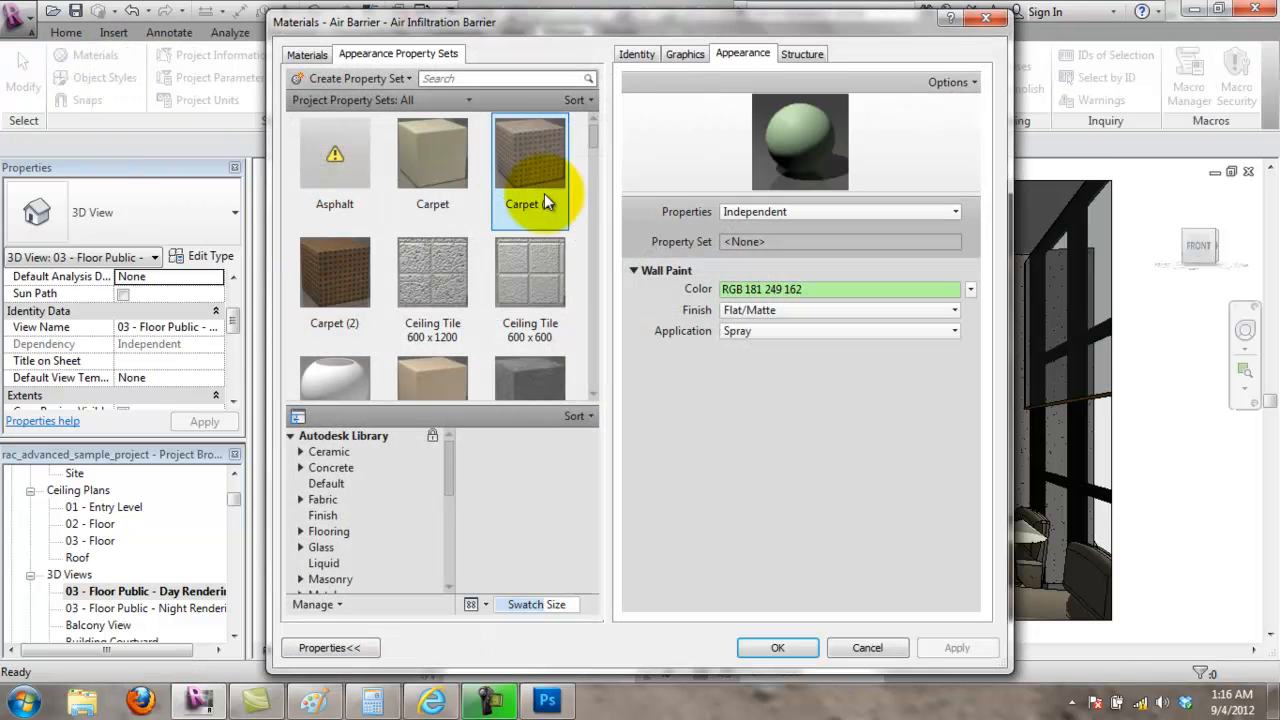
left_click_drag(598, 139, 592, 195)
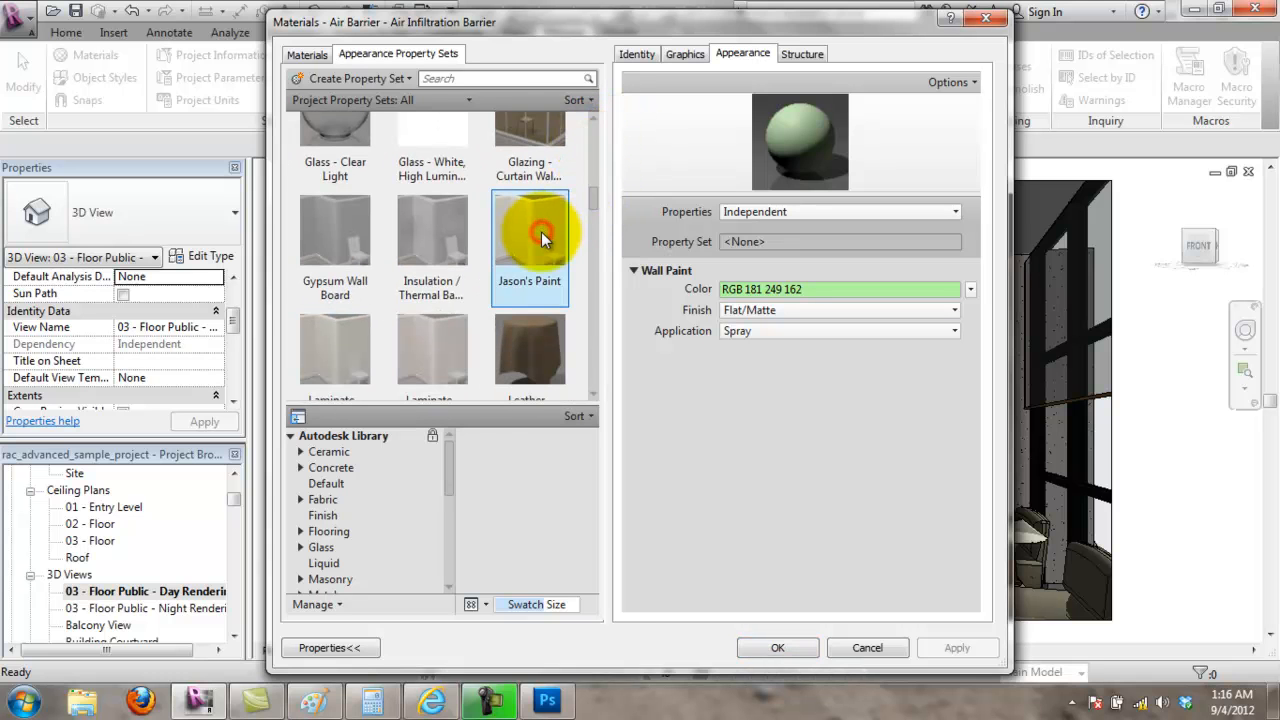
right_click(541, 231)
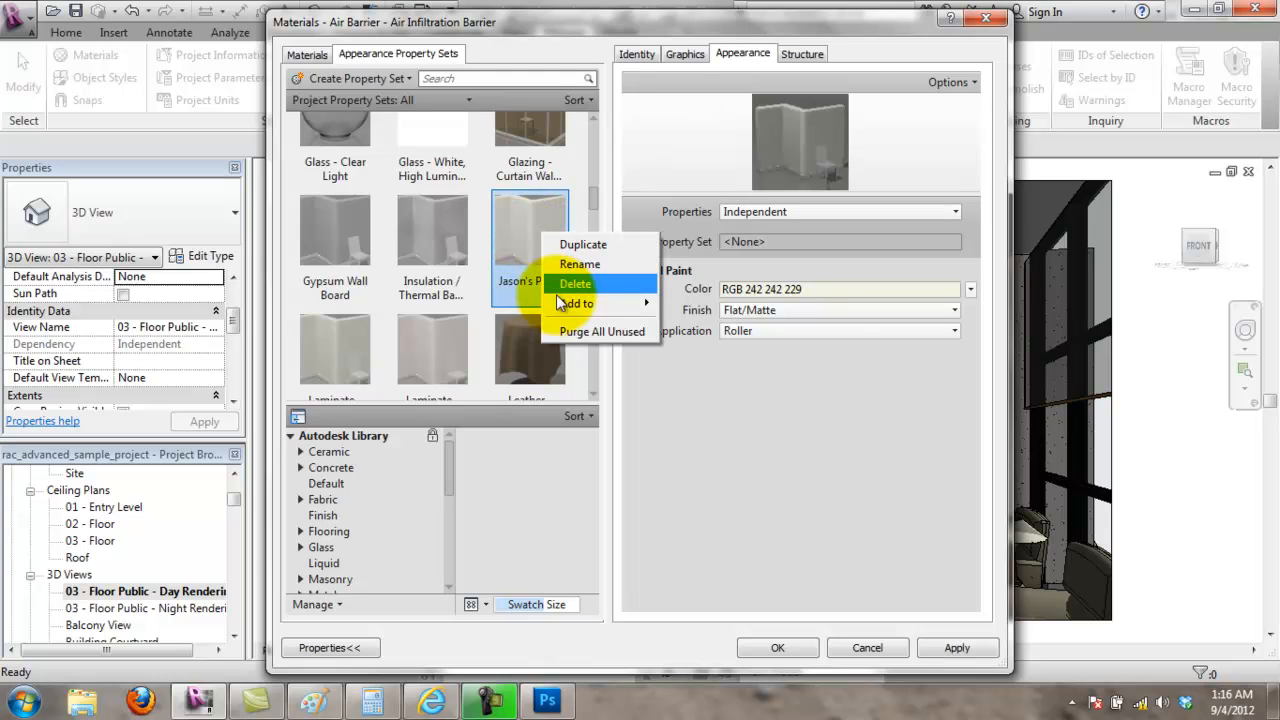
mouse_move(557, 298)
mouse_move(704, 310)
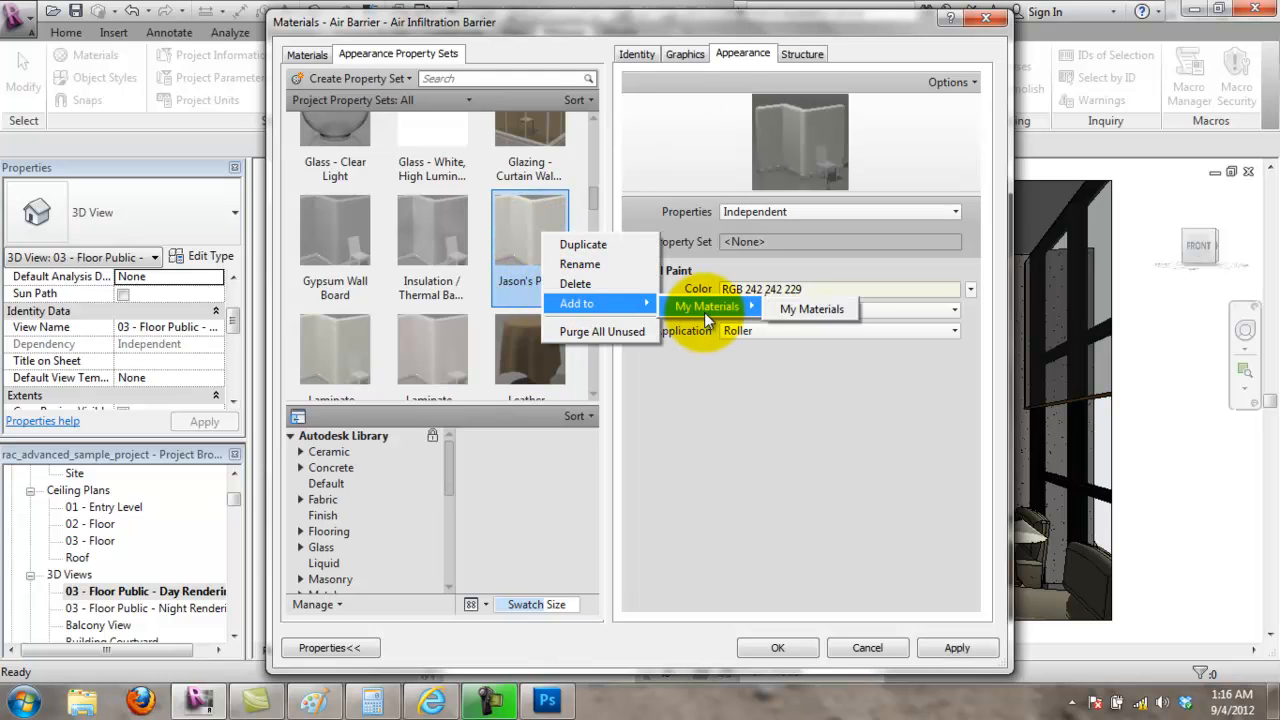
left_click(805, 309)
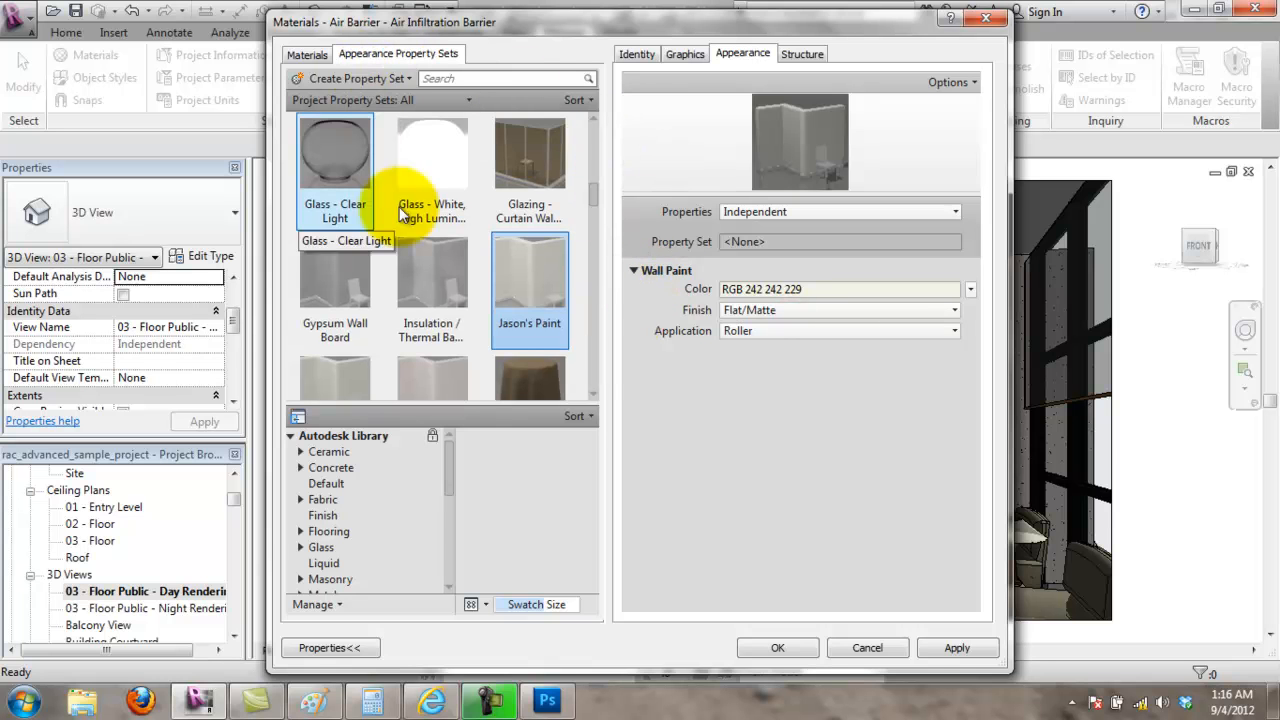
left_click(778, 646)
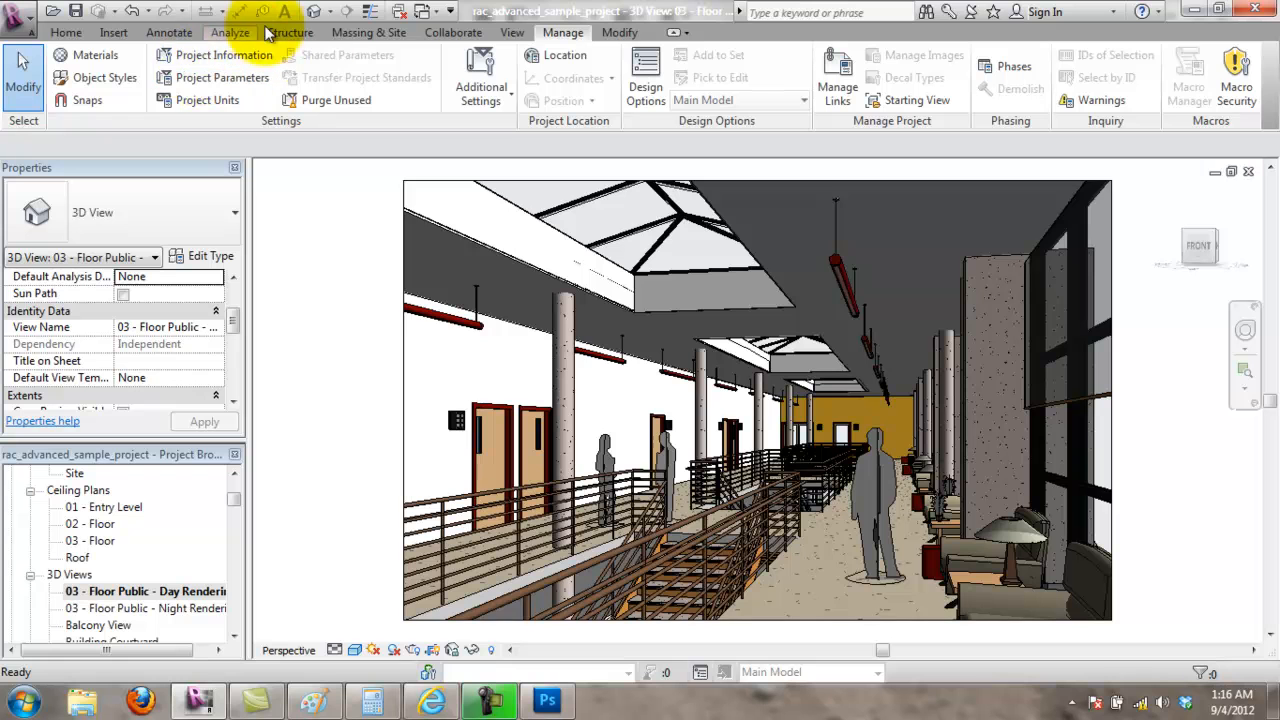
Step: Check the Paint command's full material list and its Paint class for the custom paint, and finish the command
left_click(619, 32)
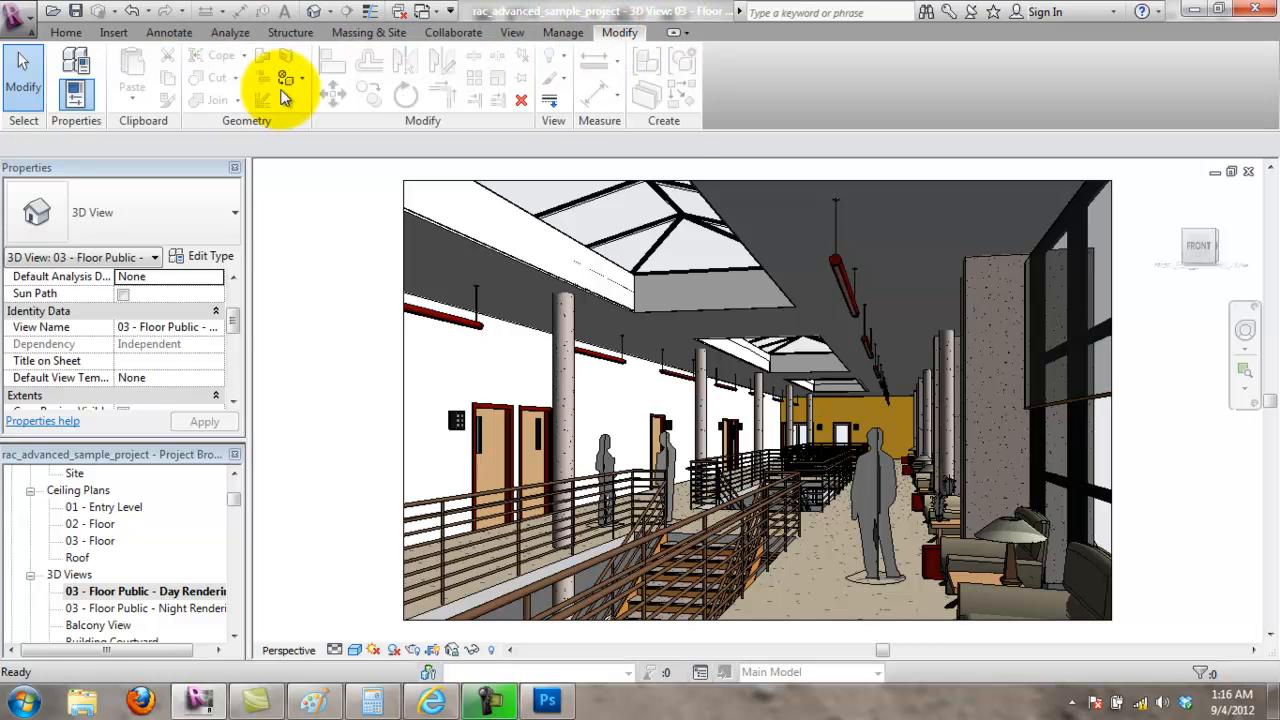
left_click(289, 79)
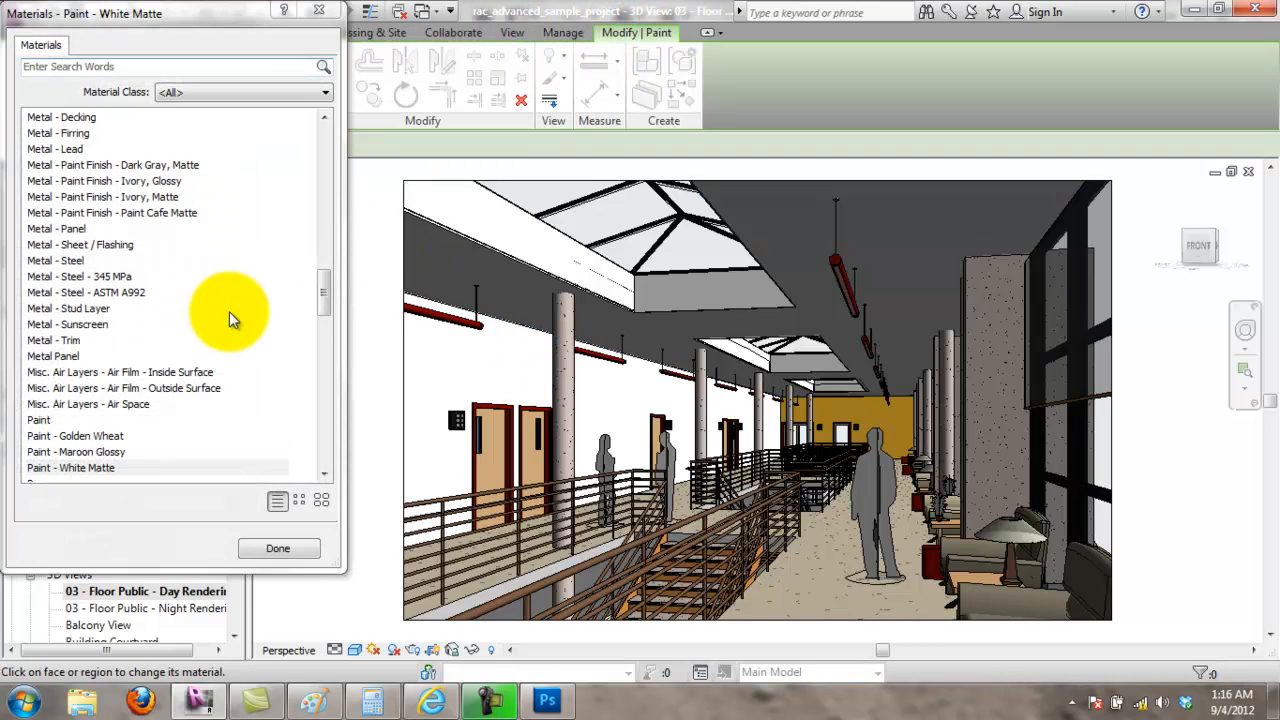
left_click_drag(323, 300, 312, 478)
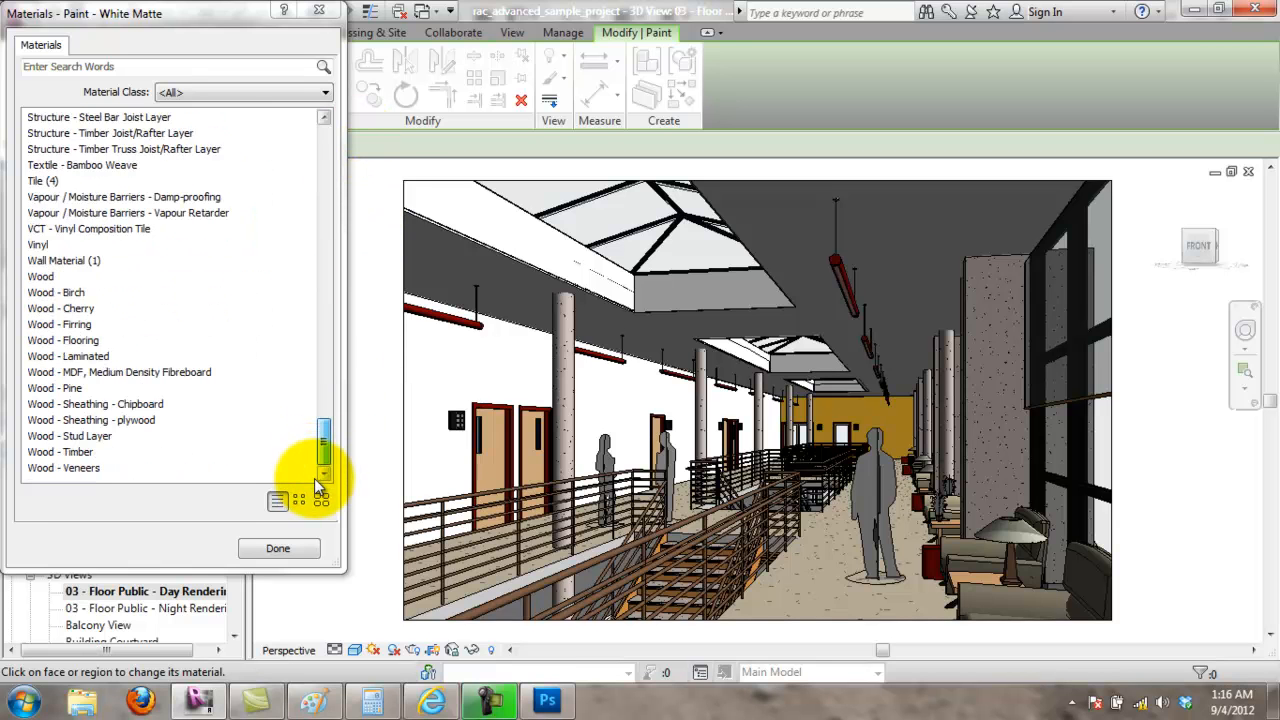
left_click(250, 92)
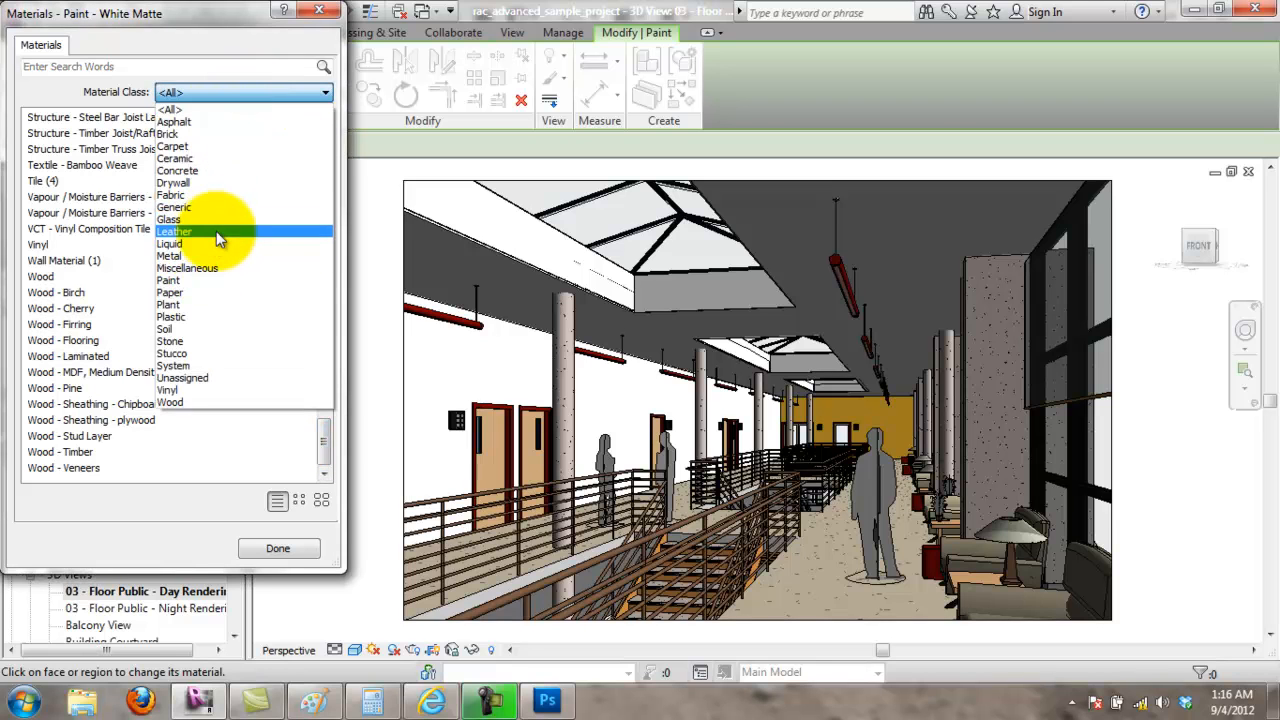
left_click(187, 281)
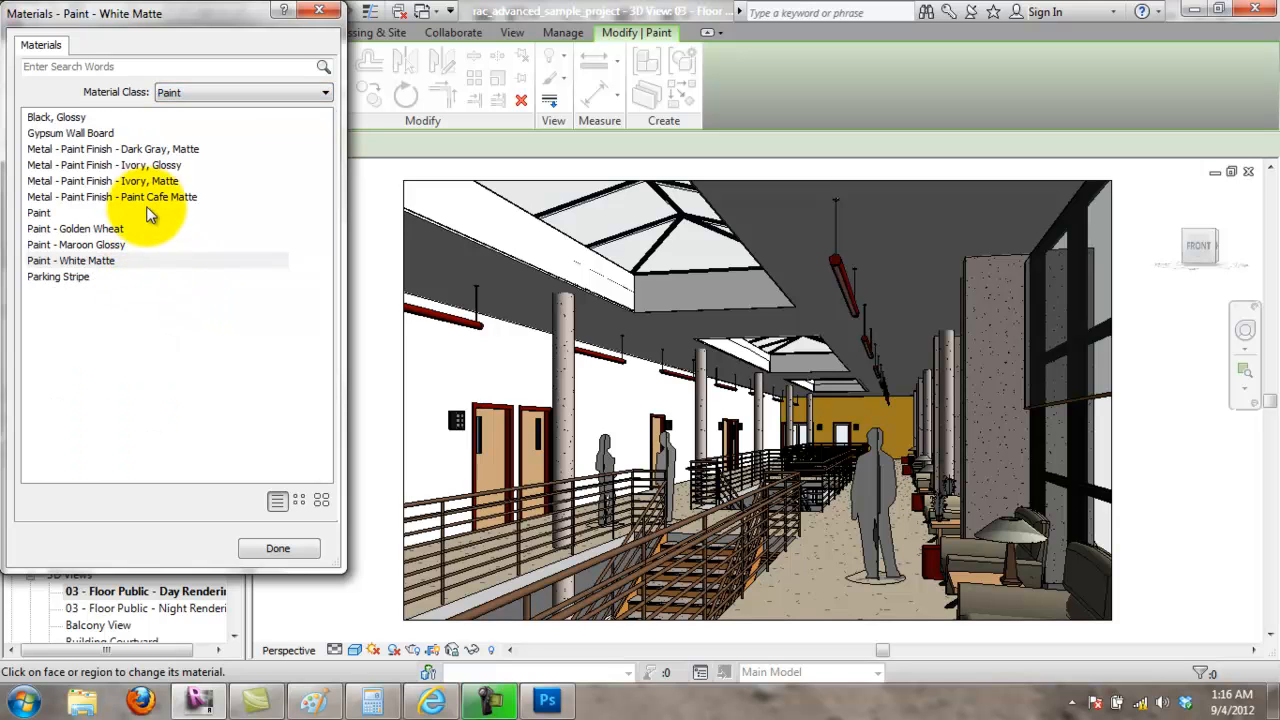
left_click(191, 90)
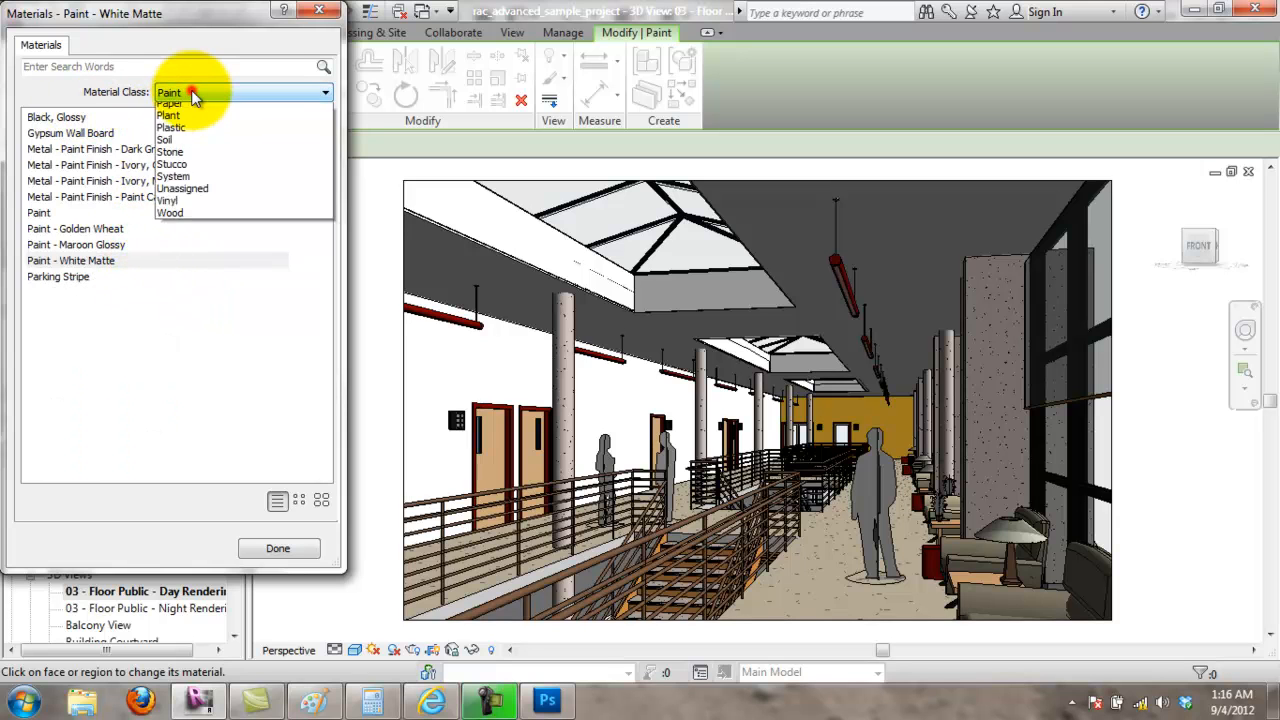
left_click(191, 90)
left_click(278, 548)
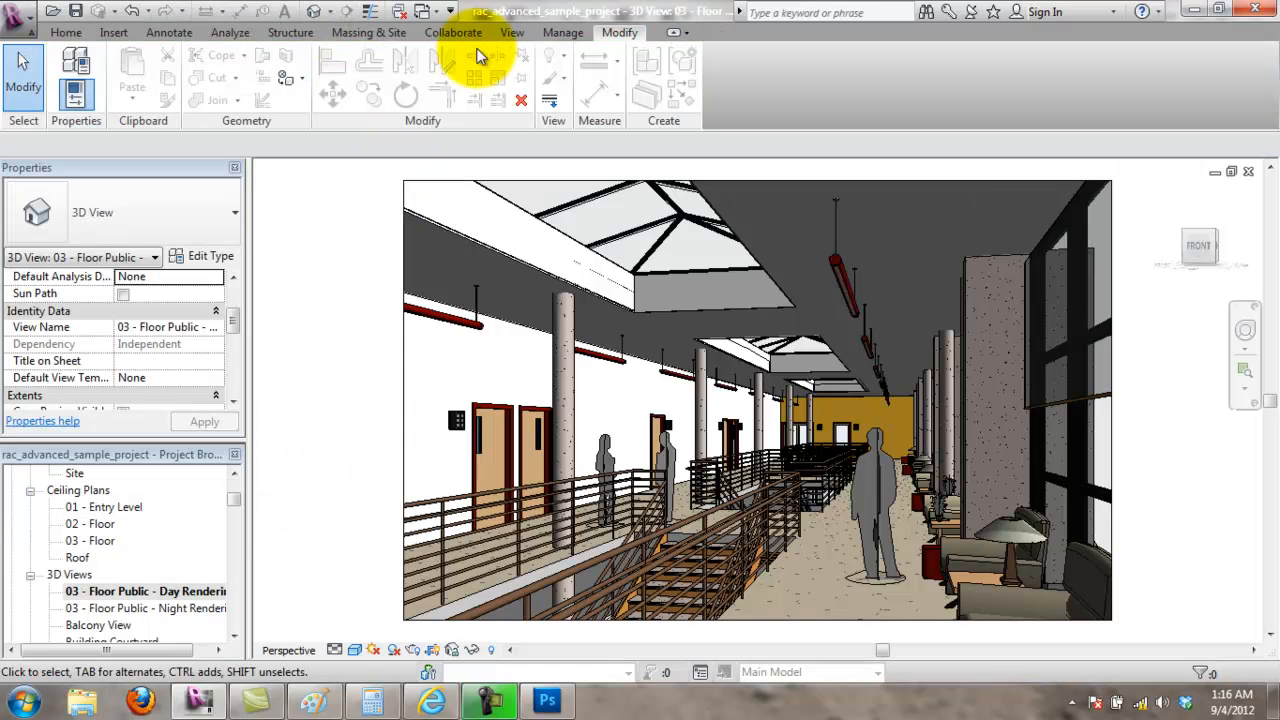
Step: Review the project's appearance property sets and the Air Barrier material's class options, and cancel the materials dialog
left_click(560, 34)
left_click(95, 55)
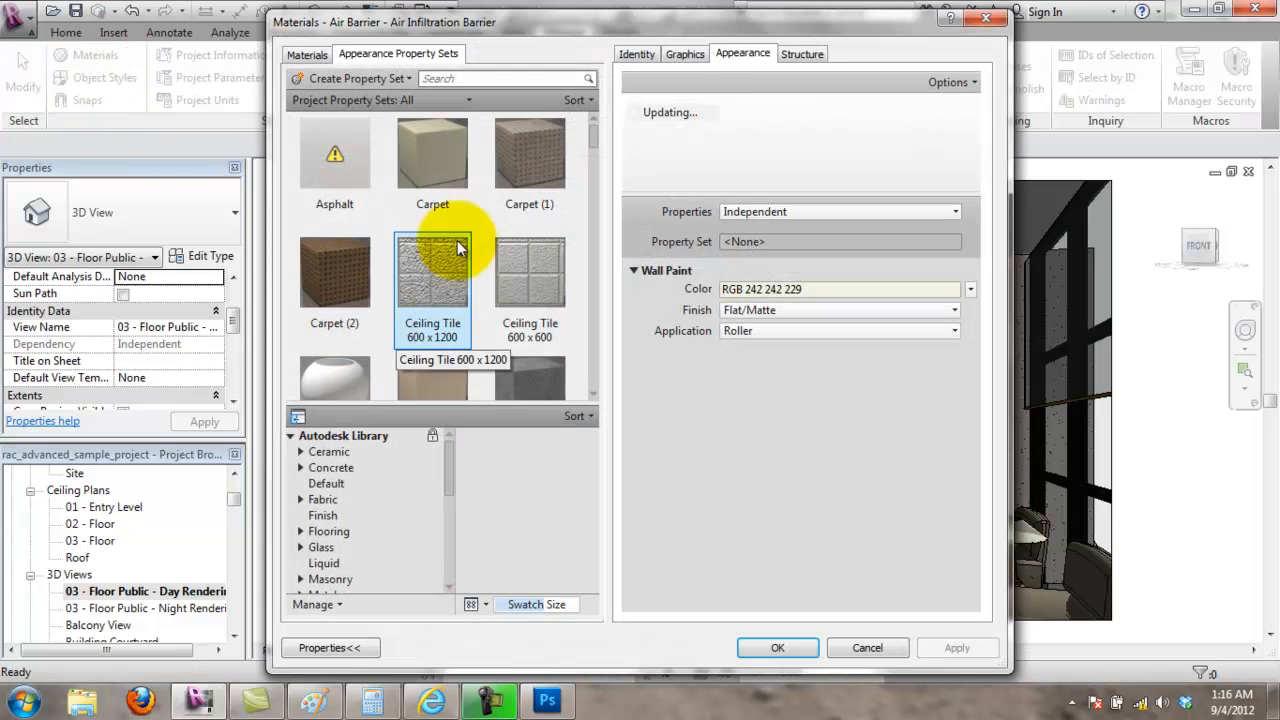
left_click(465, 102)
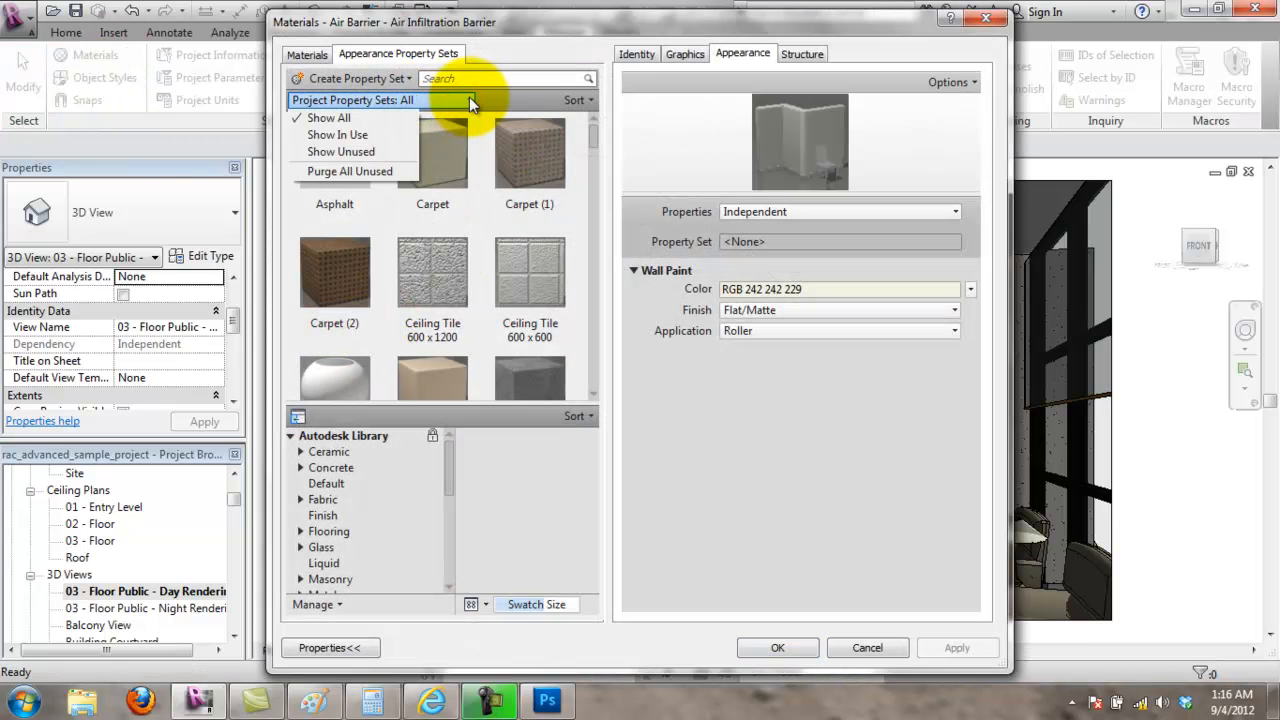
left_click(487, 95)
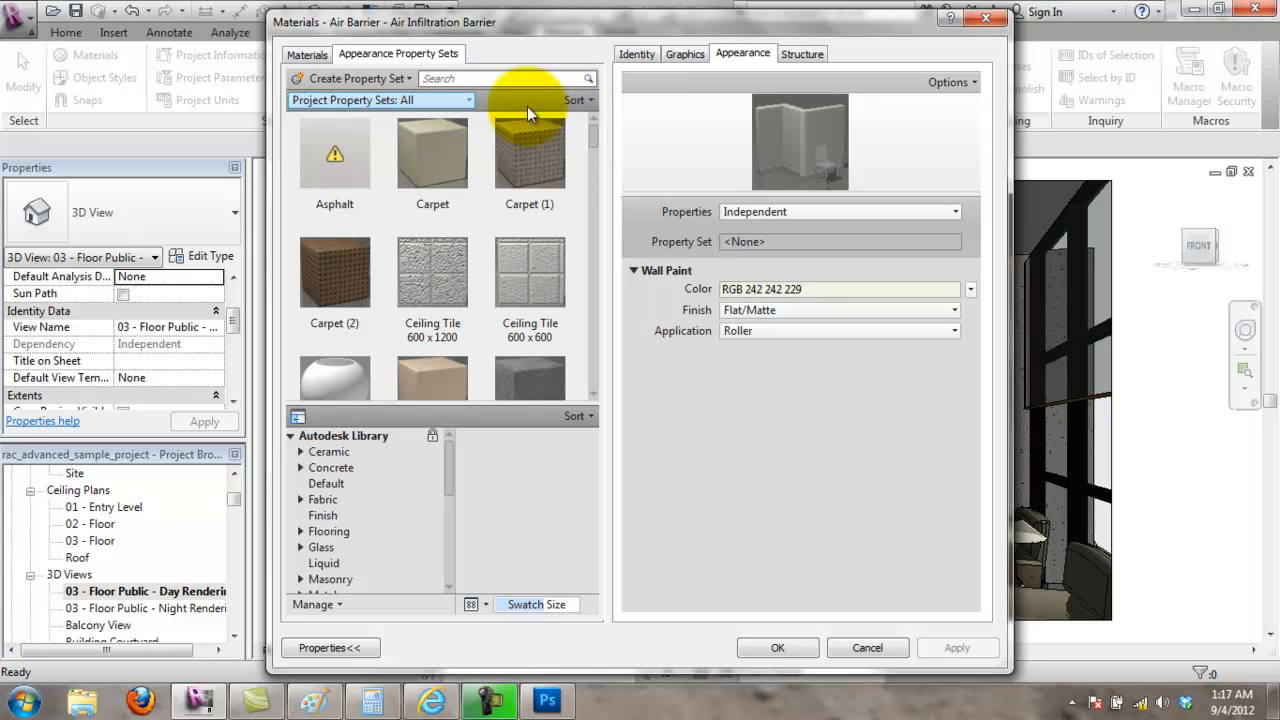
left_click_drag(594, 136, 600, 182)
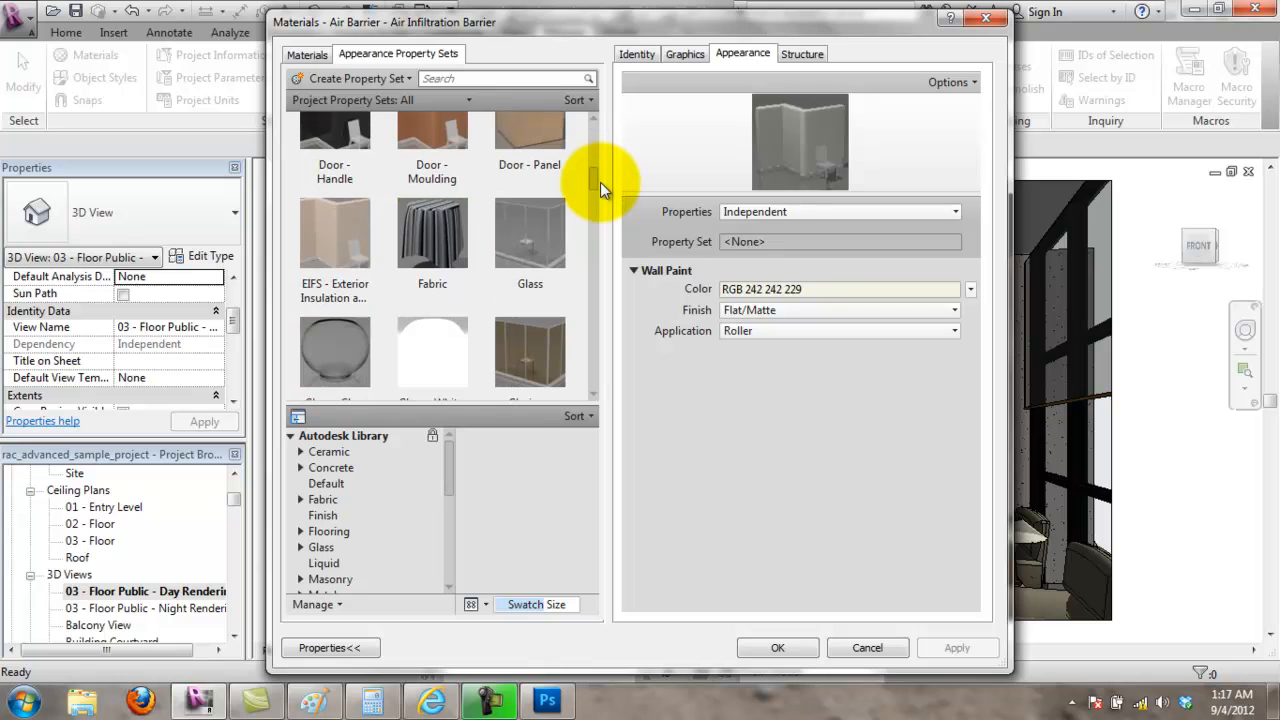
left_click(650, 53)
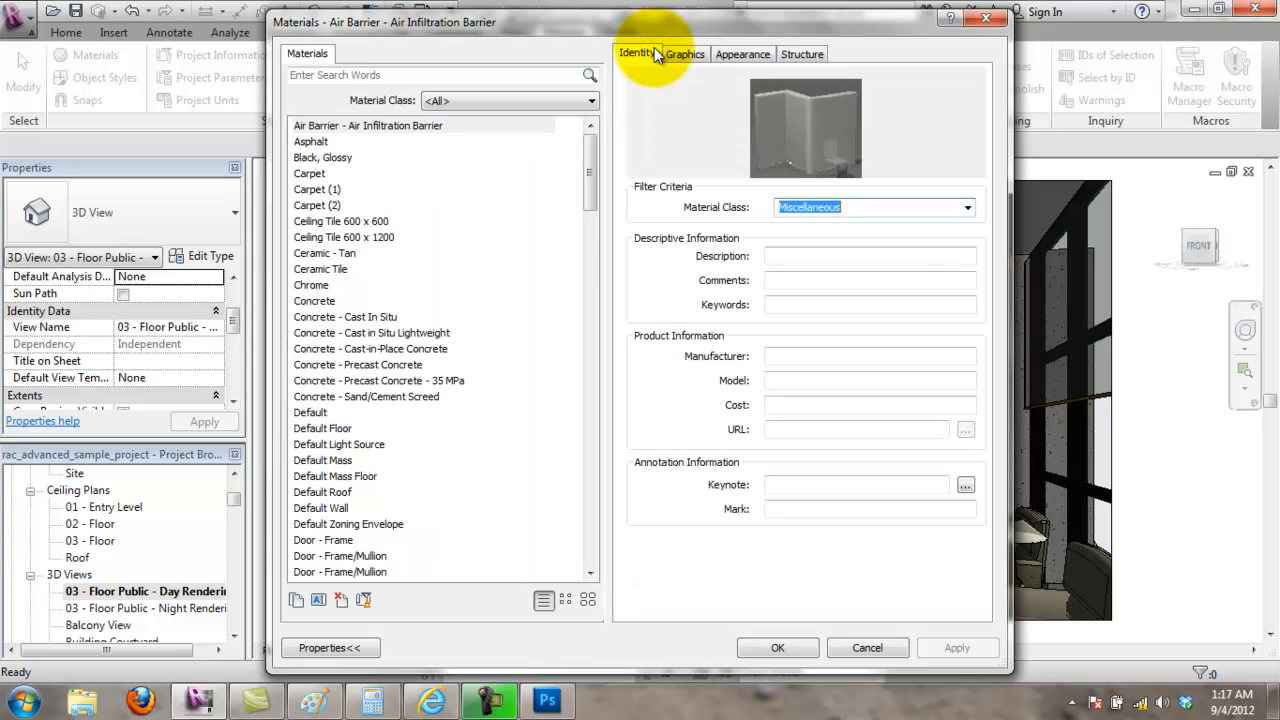
left_click(968, 207)
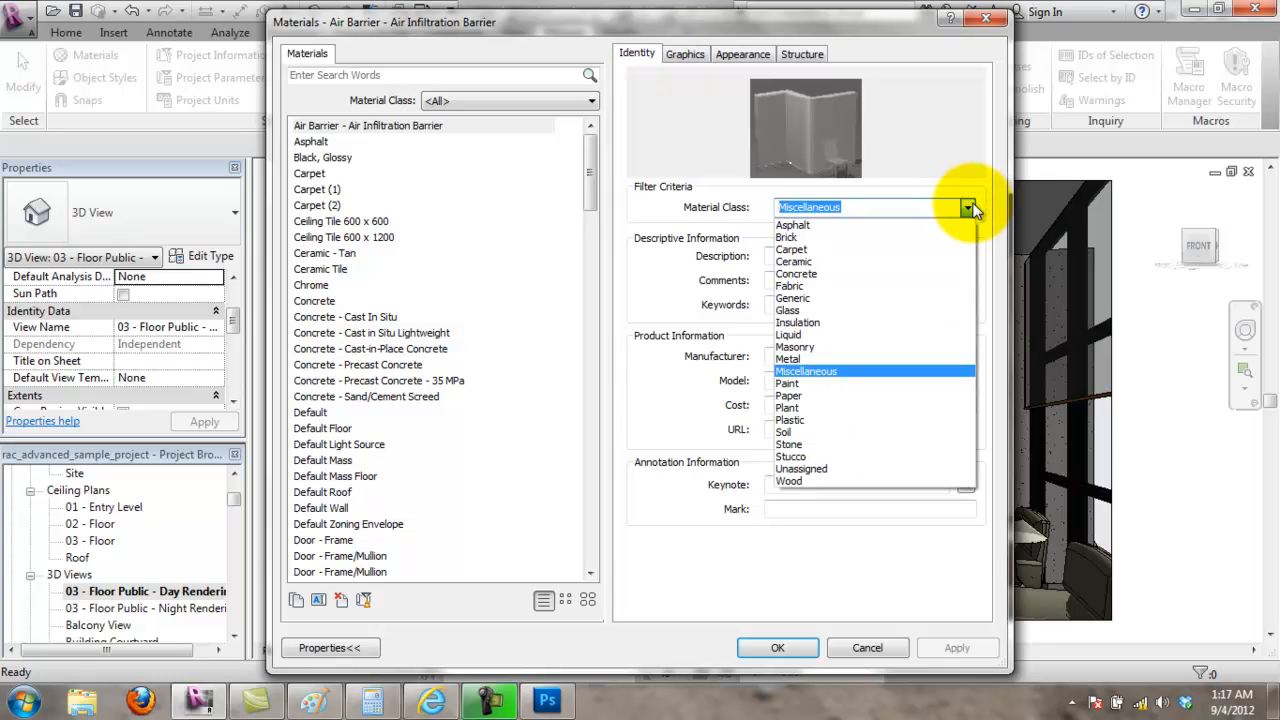
left_click(972, 207)
left_click(857, 649)
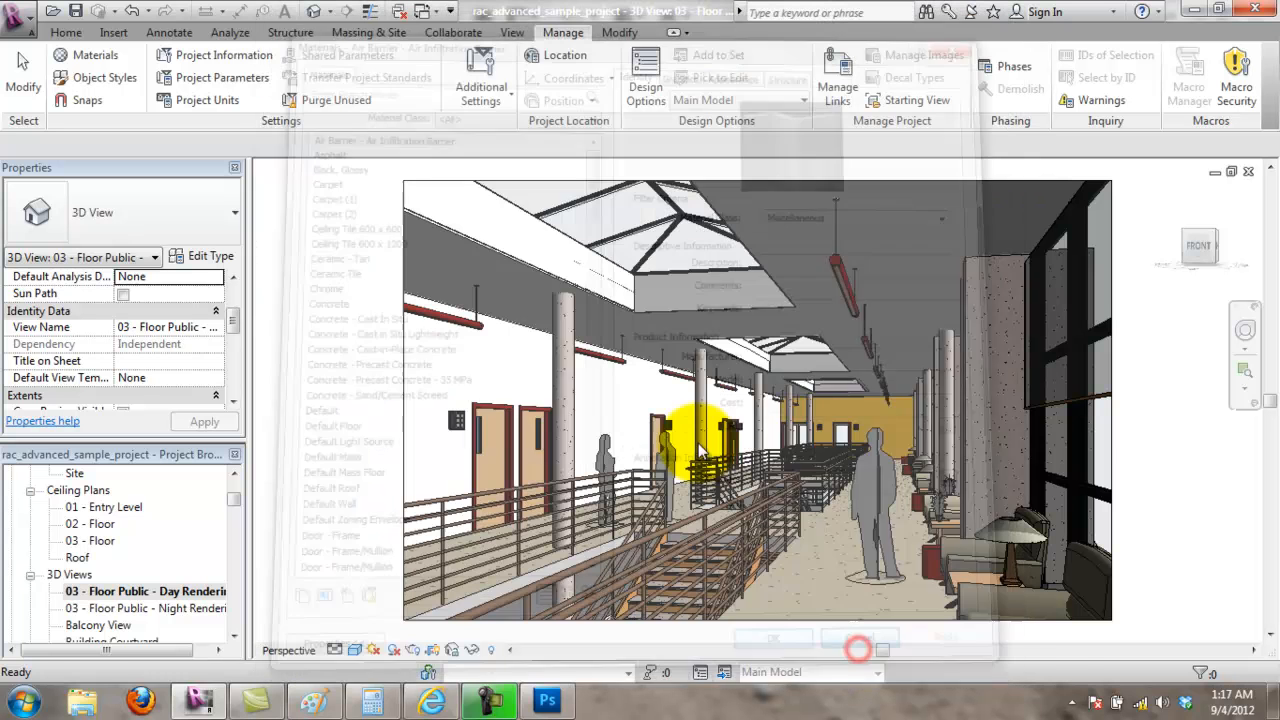
left_click(66, 32)
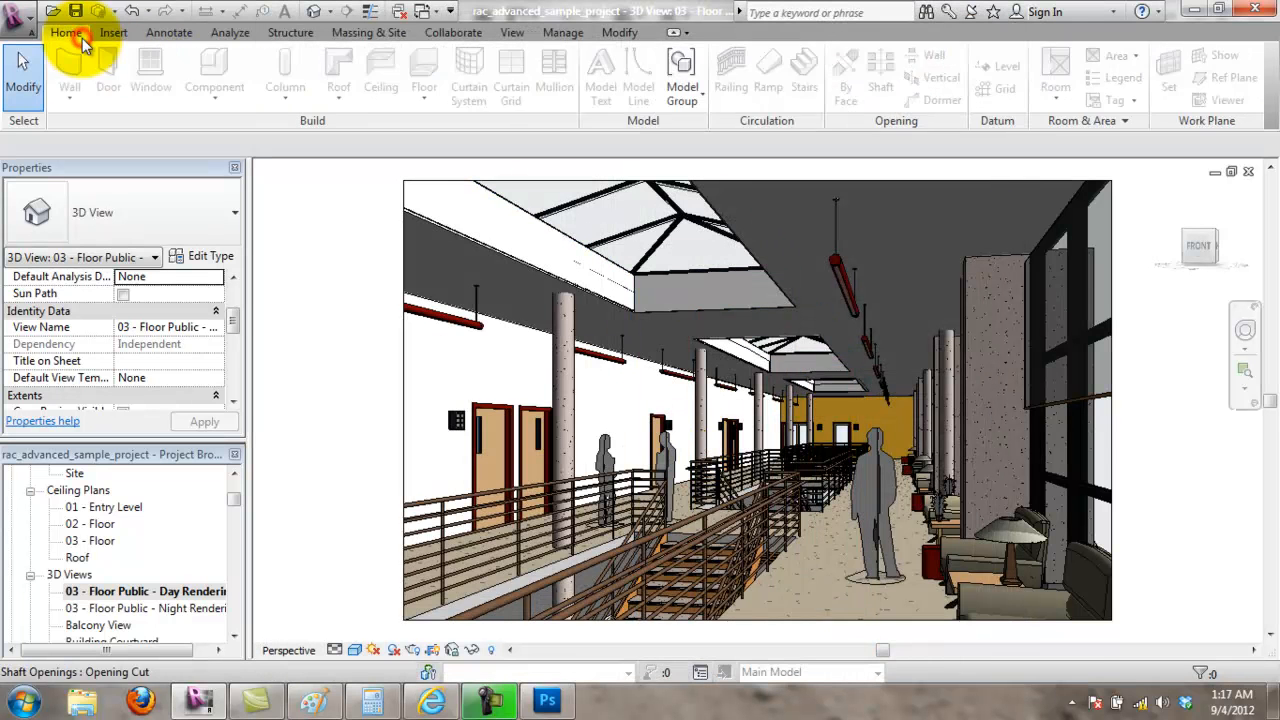
left_click(516, 33)
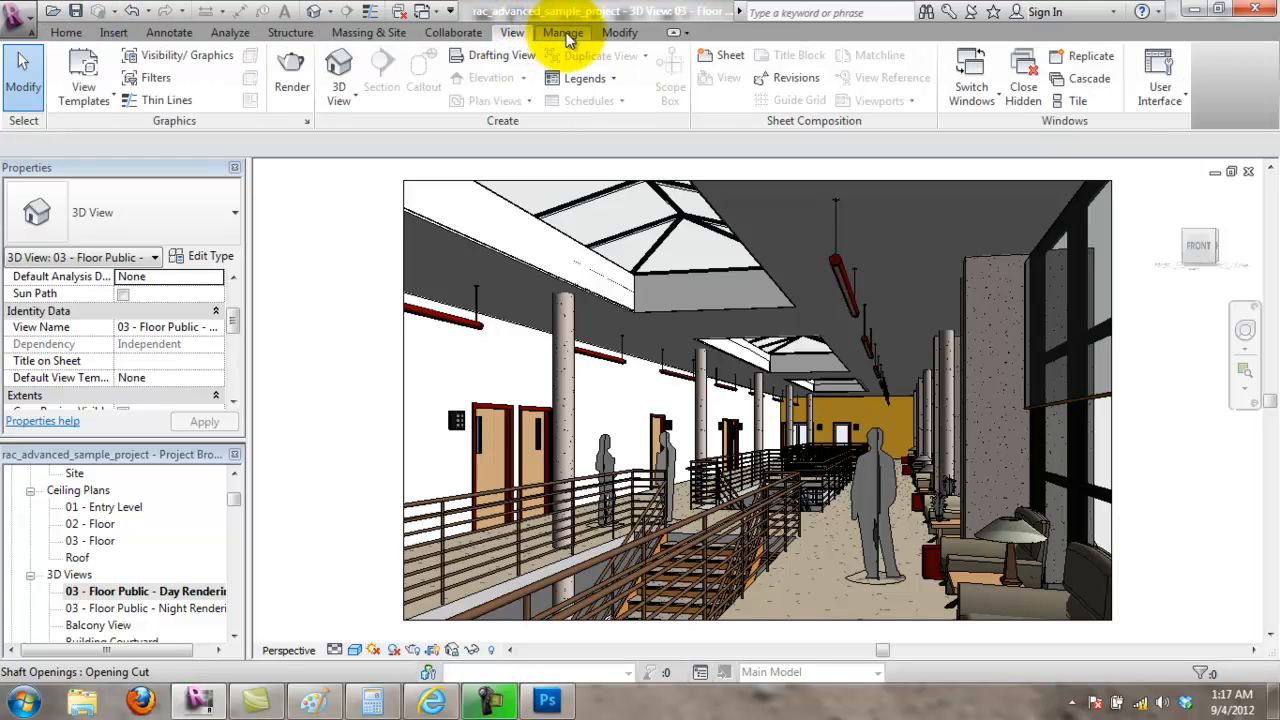
left_click(563, 33)
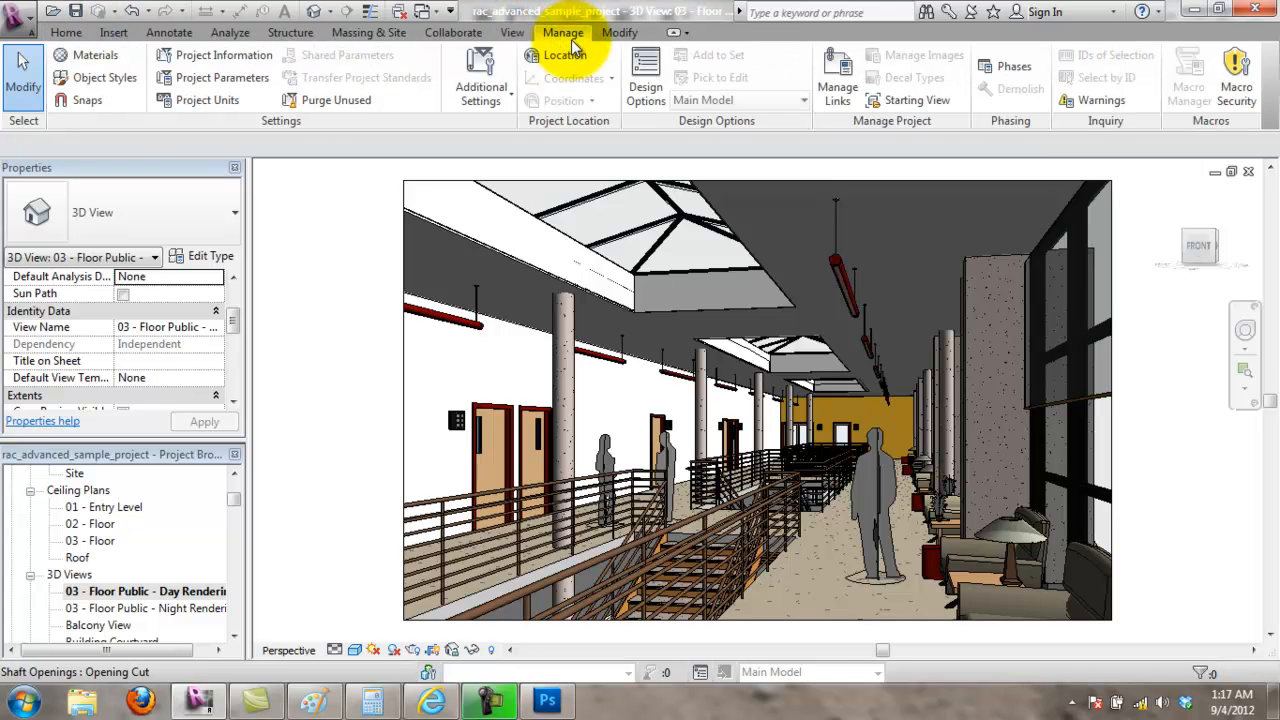
left_click(66, 32)
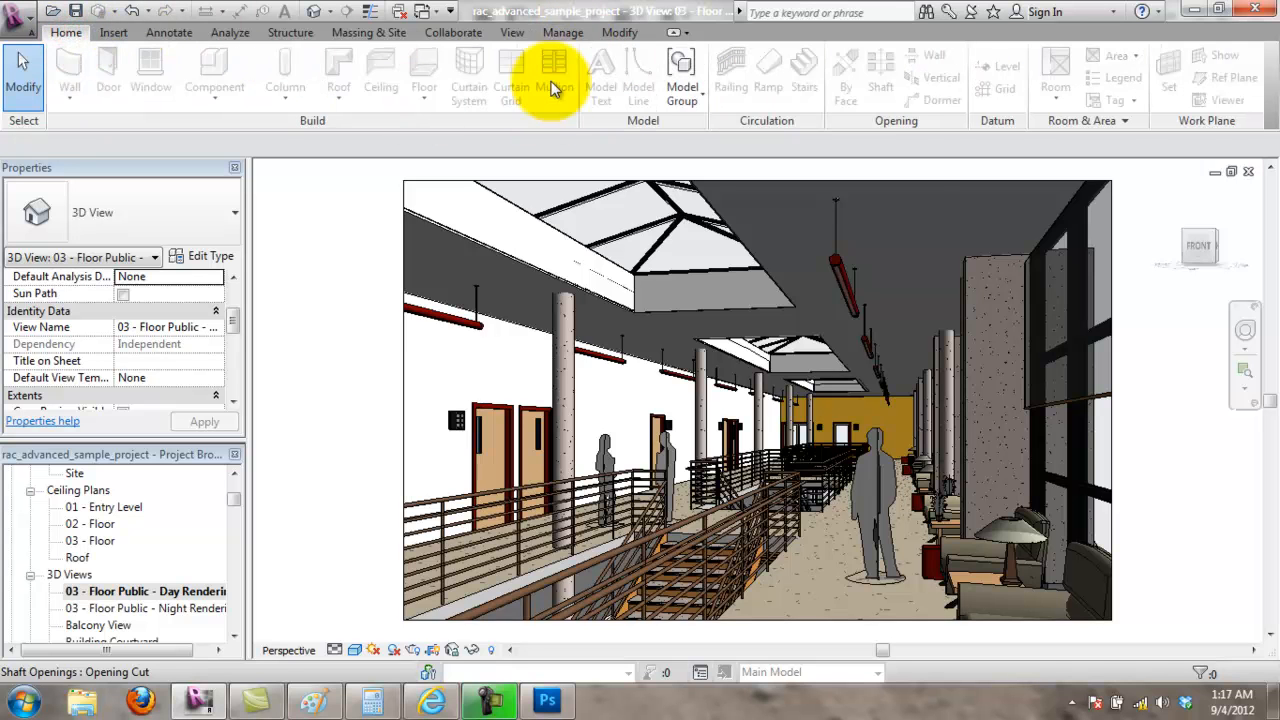
Step: Search the Paint command's Miscellaneous materials for the custom paint, check Wall Material (1) and the thumbnails, and finish the command
left_click(605, 32)
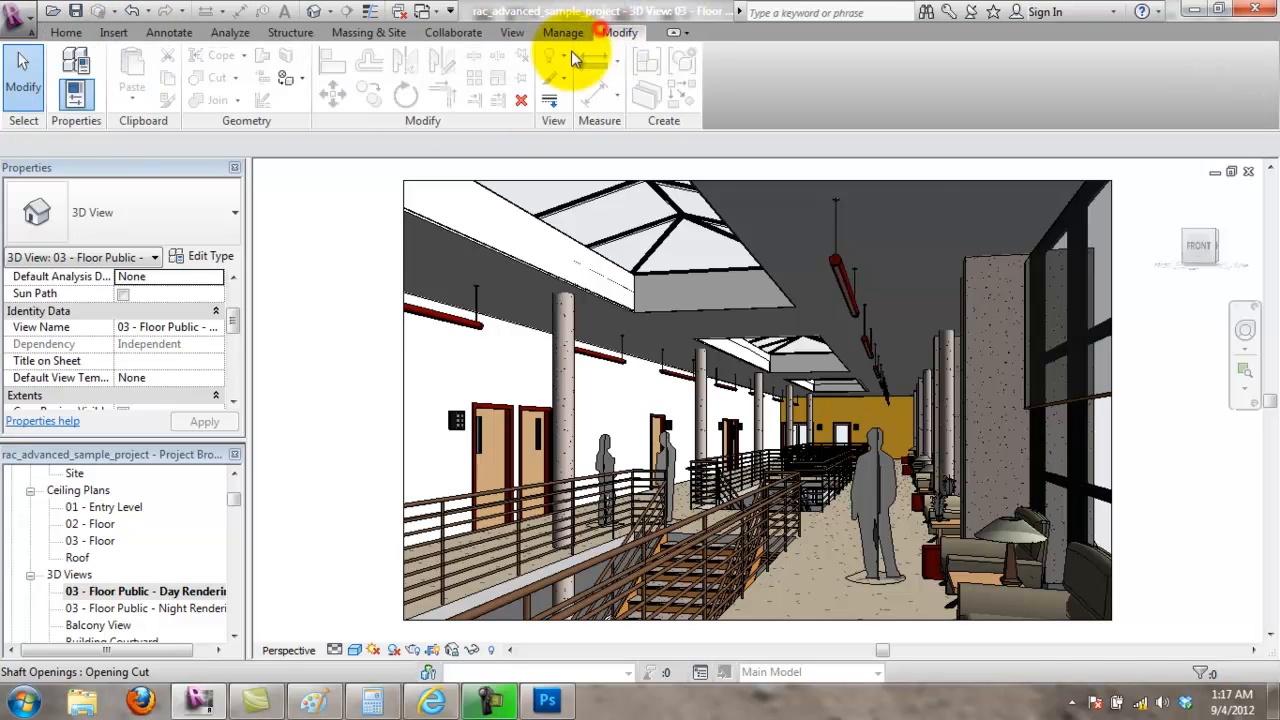
left_click(286, 78)
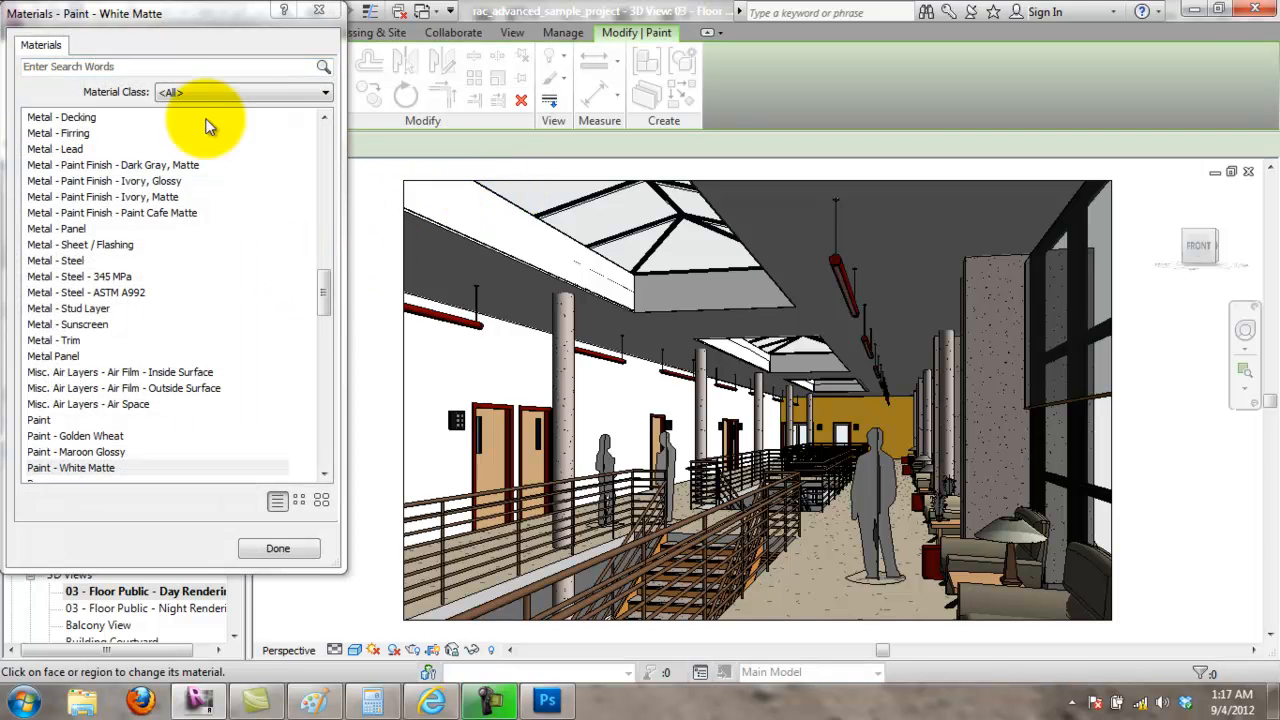
left_click(198, 92)
left_click(243, 267)
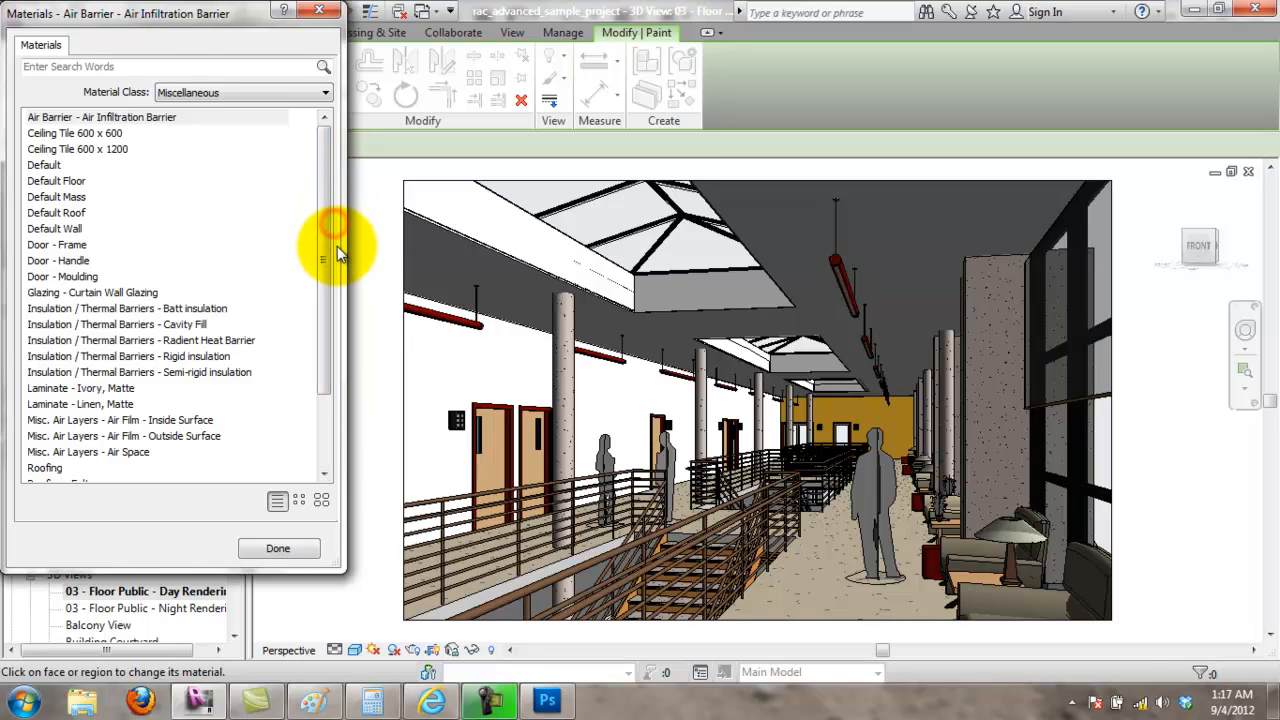
mouse_move(329, 247)
left_mouse_down()
mouse_move(314, 349)
mouse_move(330, 300)
mouse_move(324, 224)
left_mouse_up()
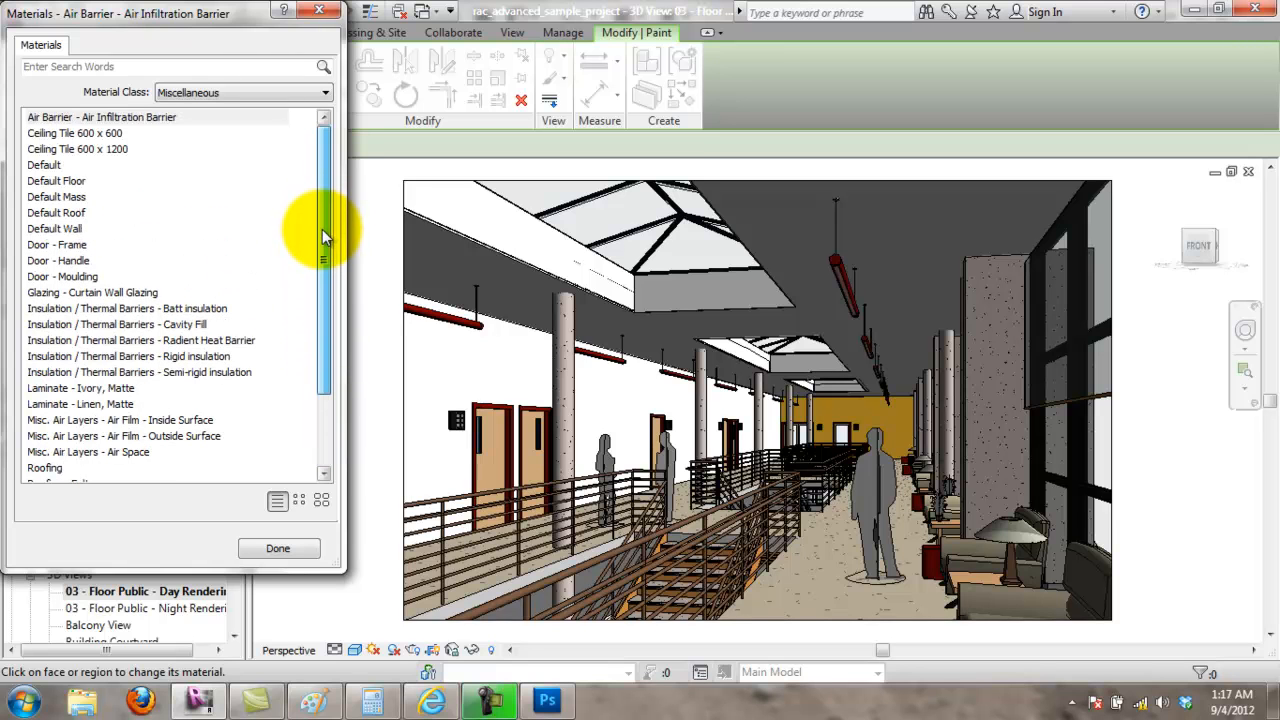
left_click_drag(322, 250, 322, 380)
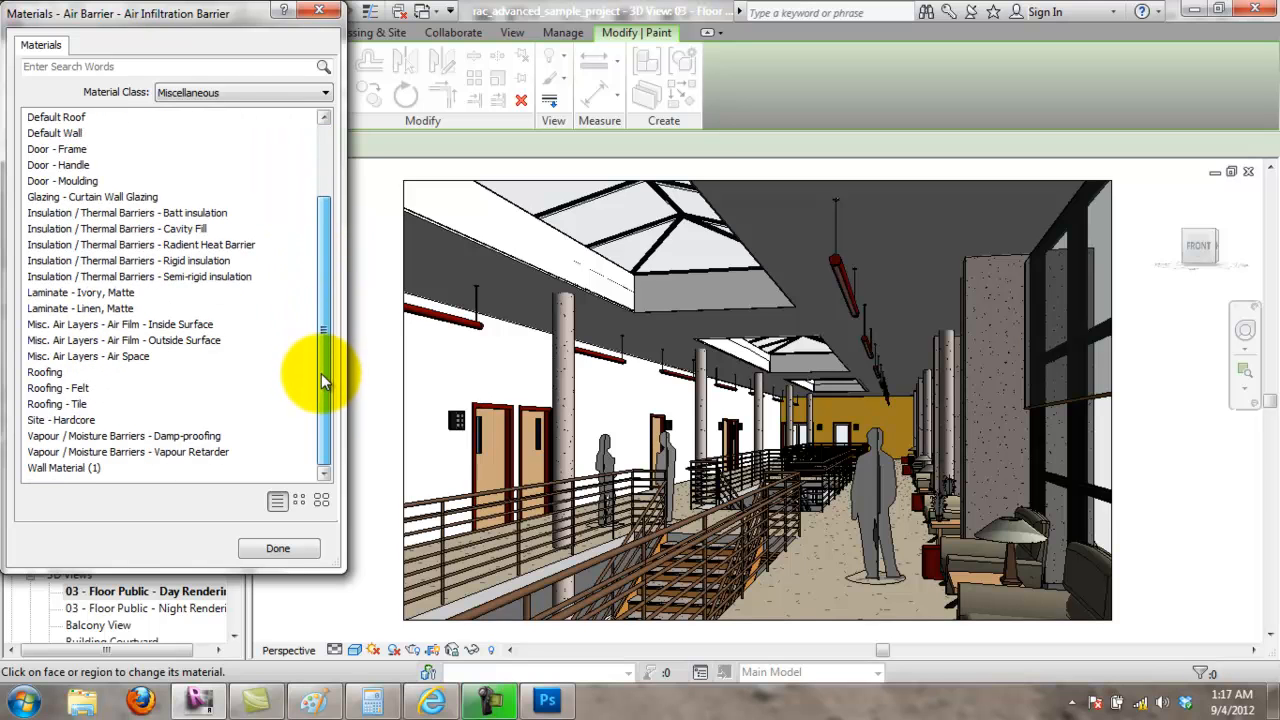
left_click(76, 468)
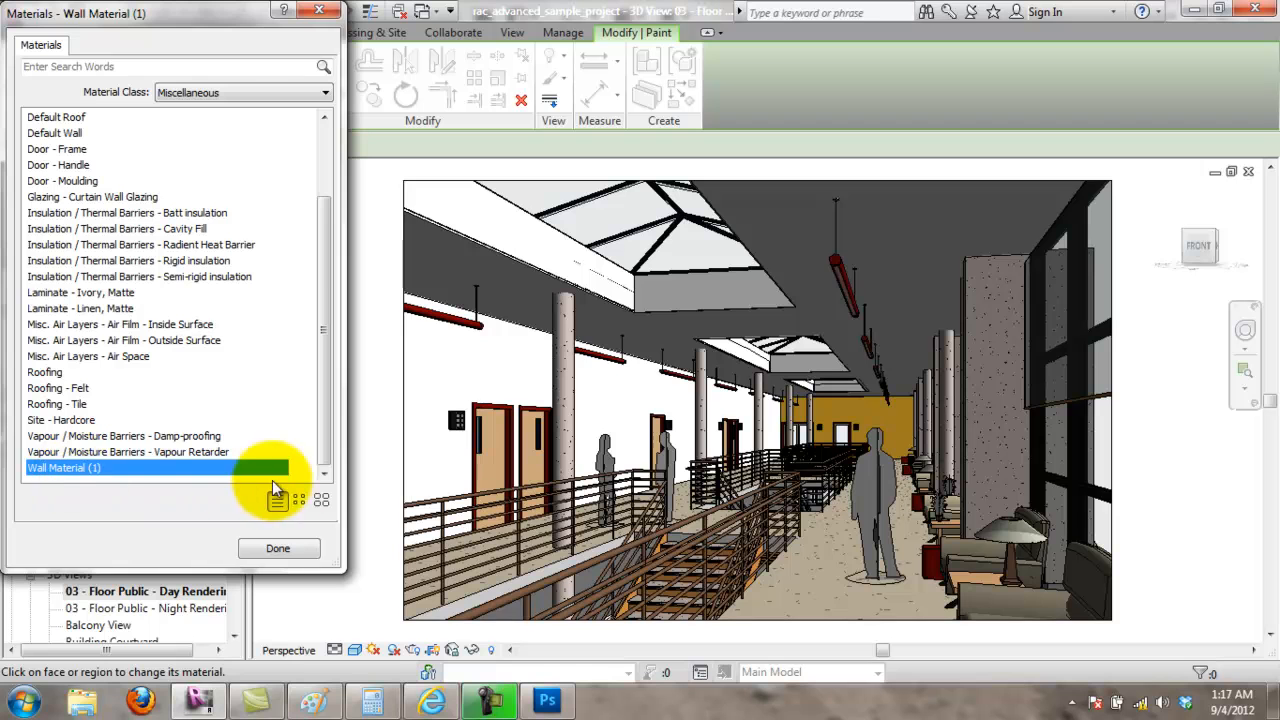
left_click(299, 500)
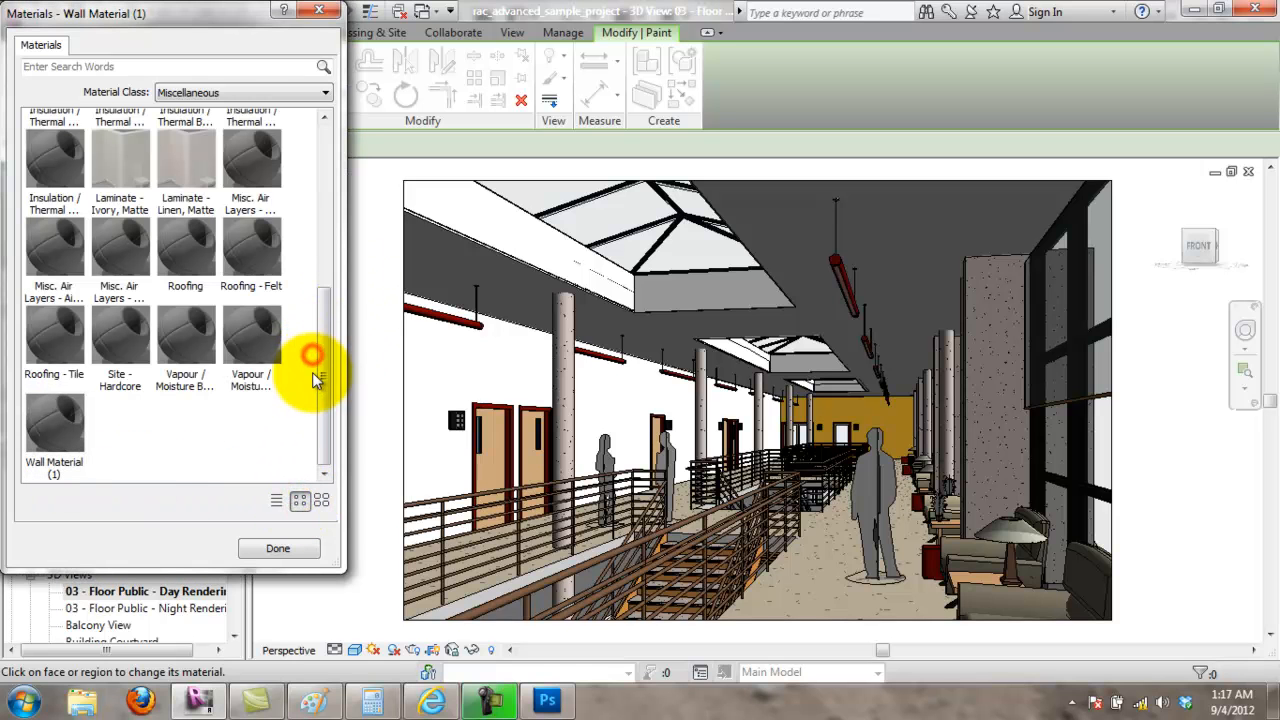
left_click_drag(324, 330, 317, 150)
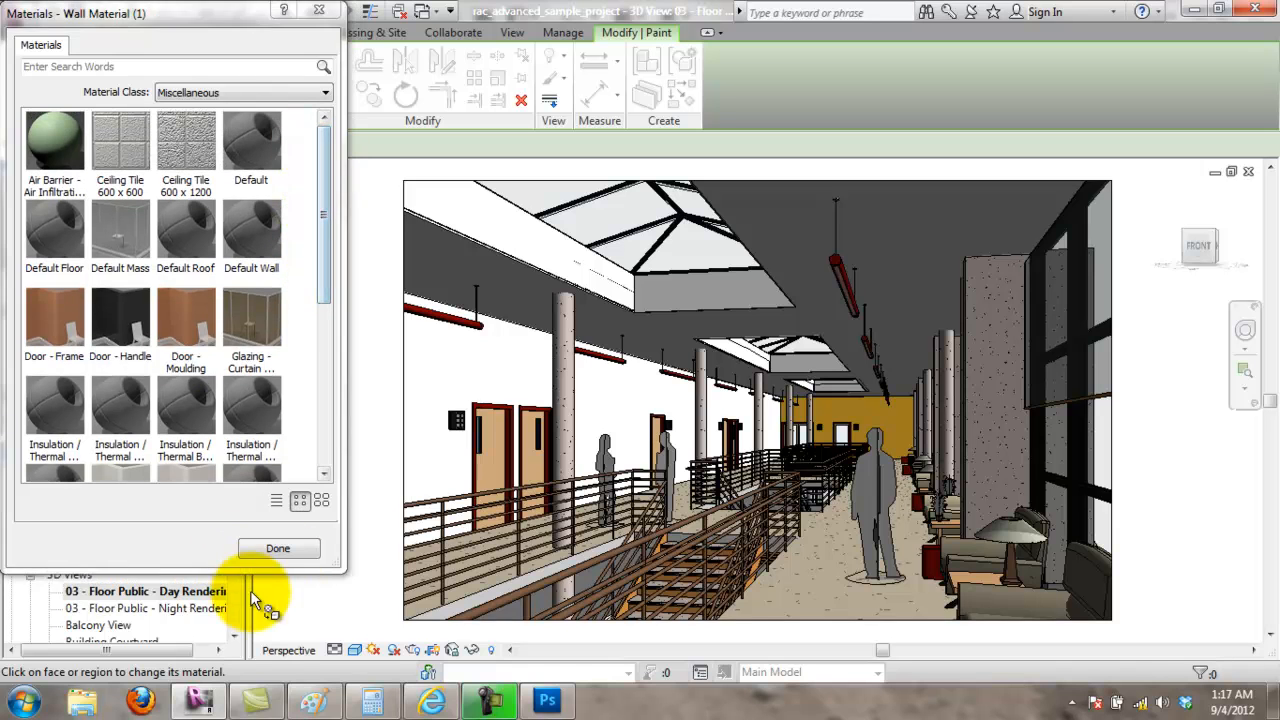
left_click(280, 547)
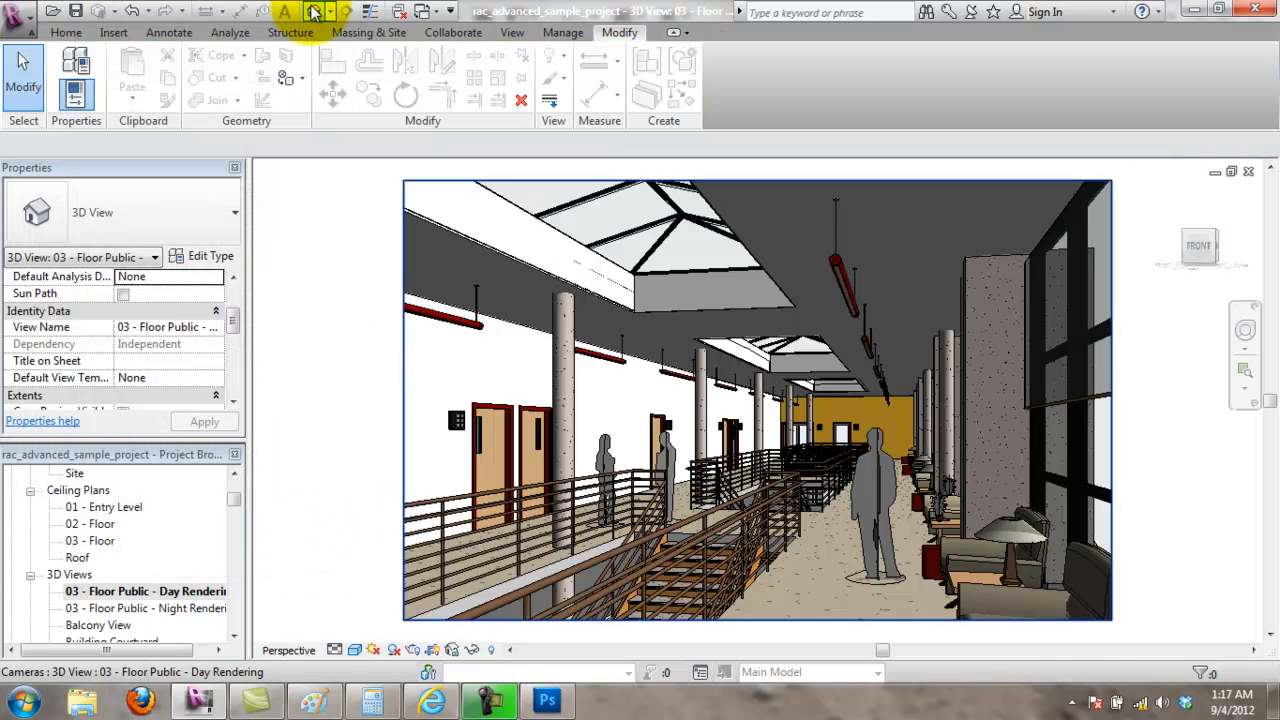
Step: Open the project's materials, check the Air Barrier material's identity and graphics settings, and show the material list as thumbnails
left_click(563, 33)
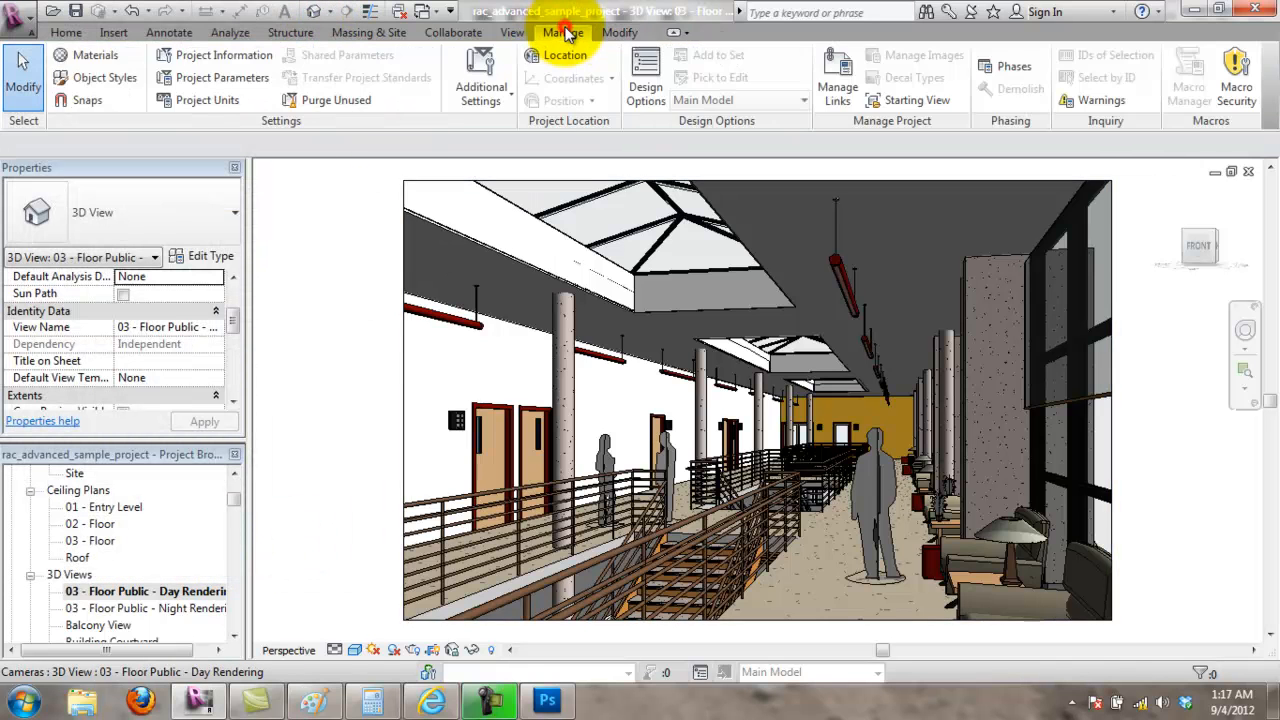
left_click(90, 56)
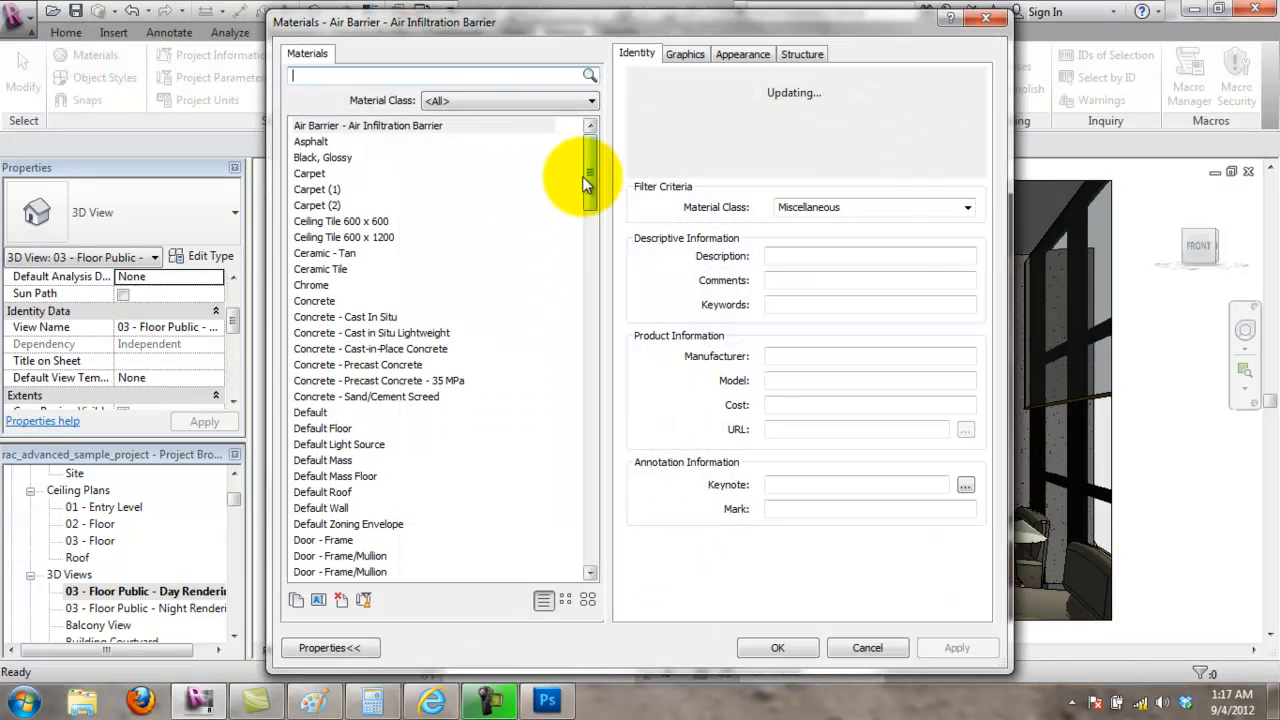
mouse_move(591, 191)
left_mouse_down()
mouse_move(606, 410)
mouse_move(549, 20)
left_mouse_up()
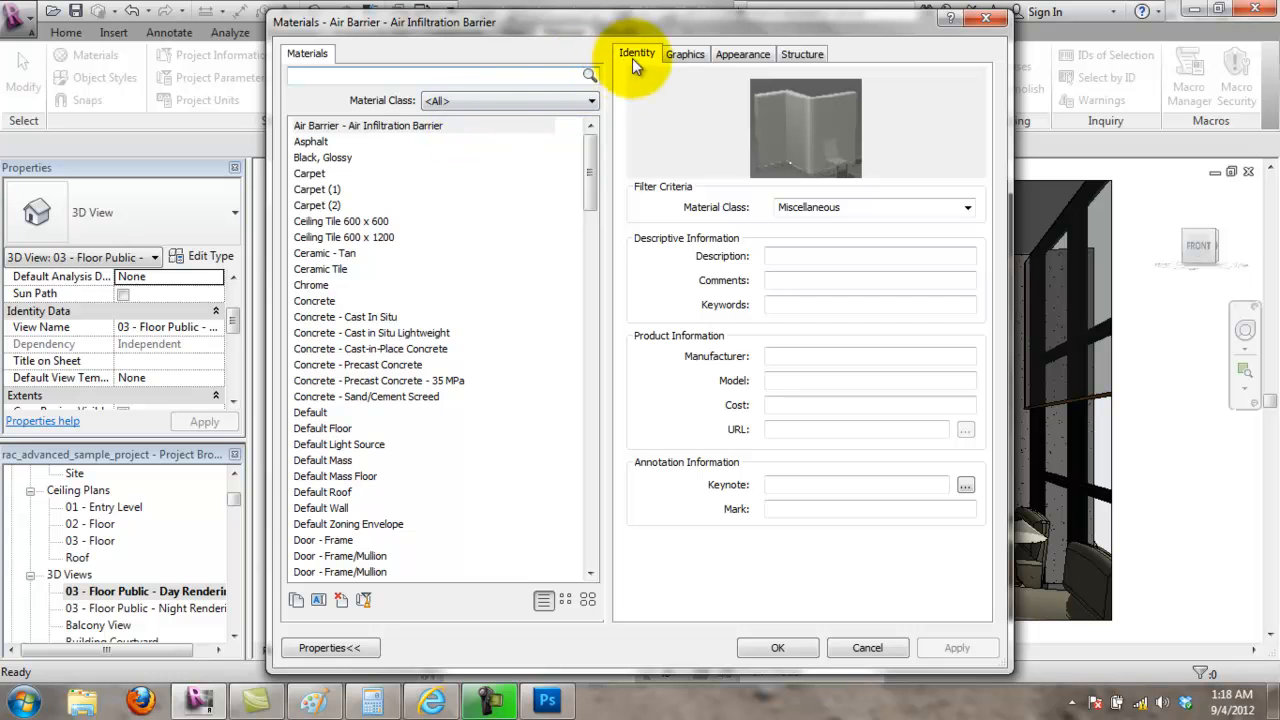
left_click(686, 55)
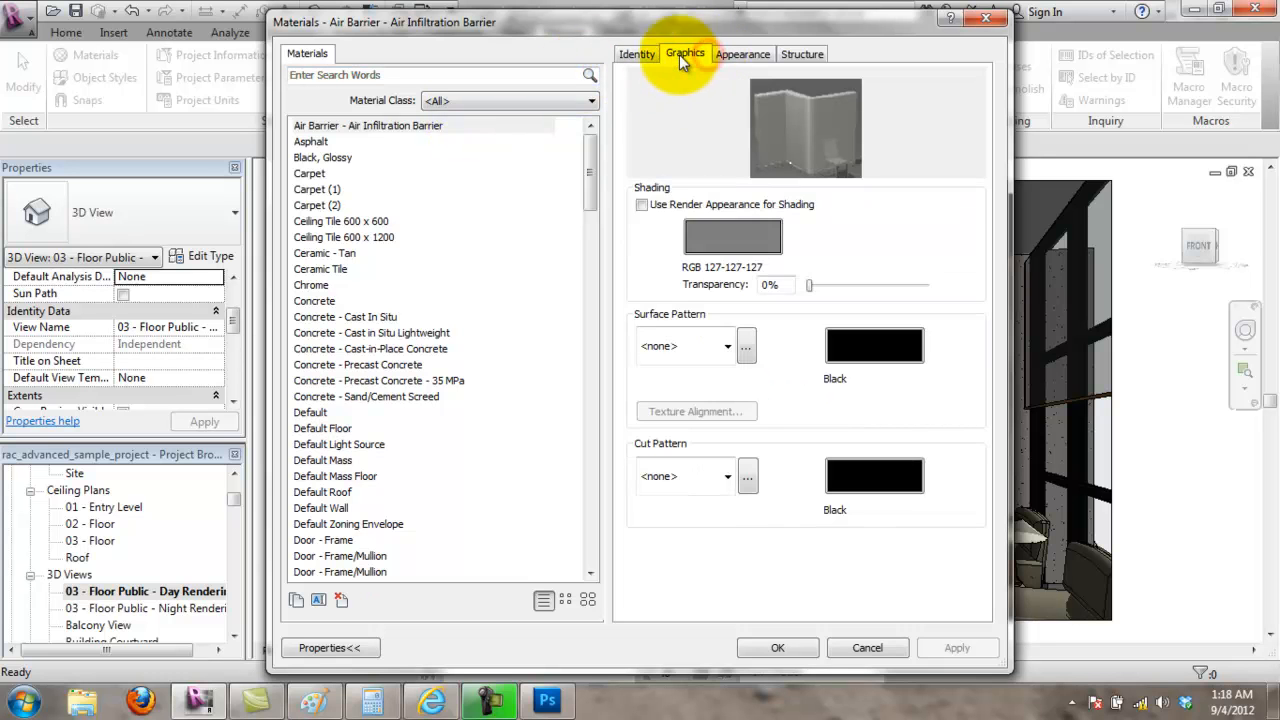
left_click(622, 55)
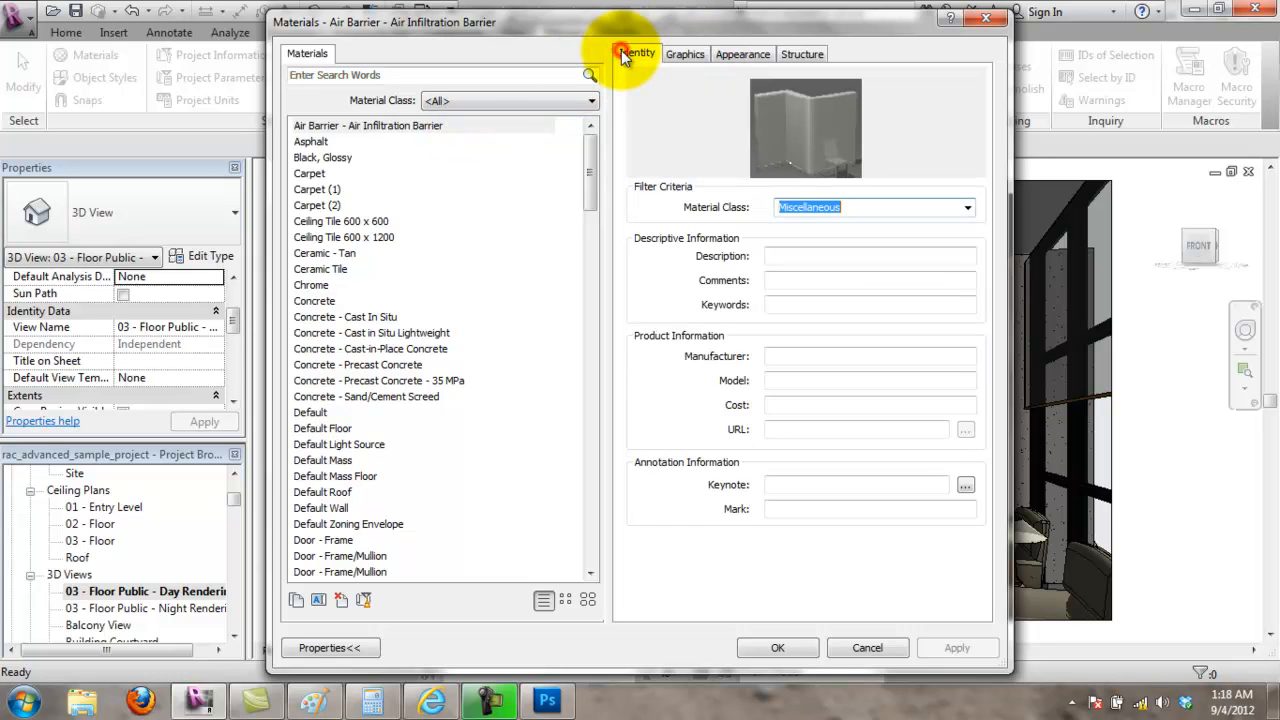
left_click(565, 599)
left_click_drag(589, 145, 565, 66)
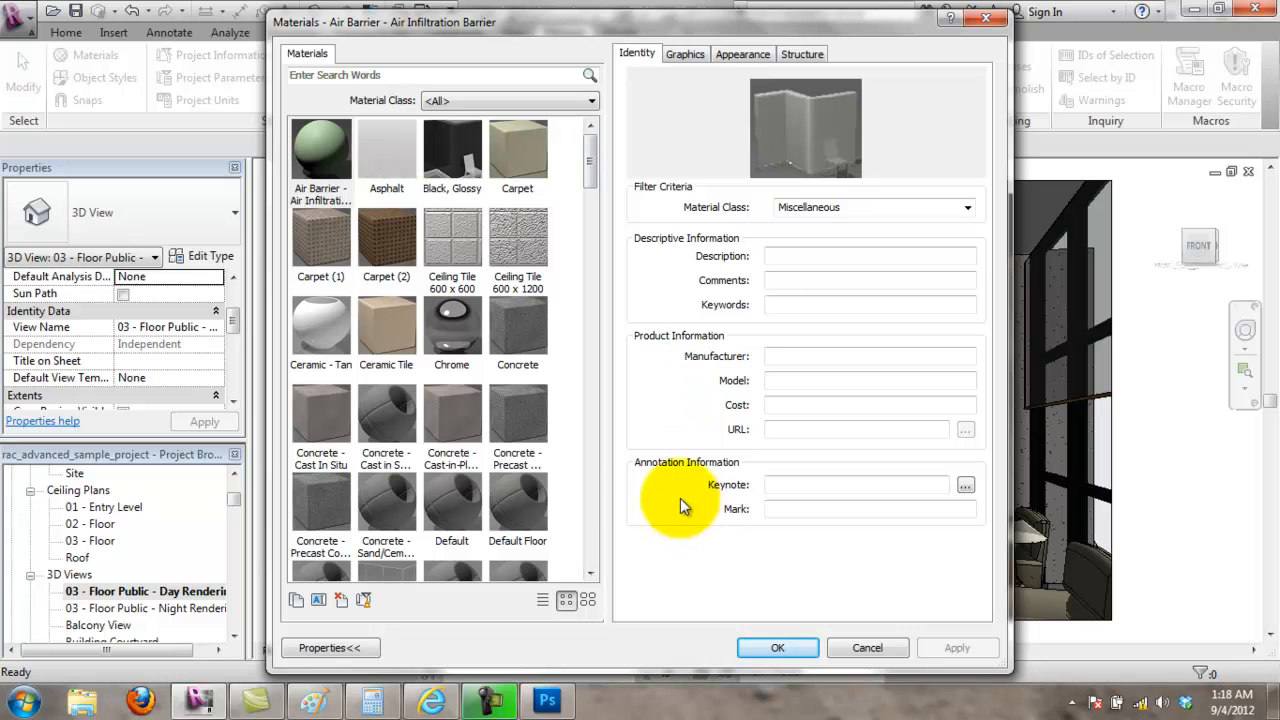
Step: Examine the Air Barrier material's appearance settings and compare the appearance property sets with the project's material list
left_click(742, 53)
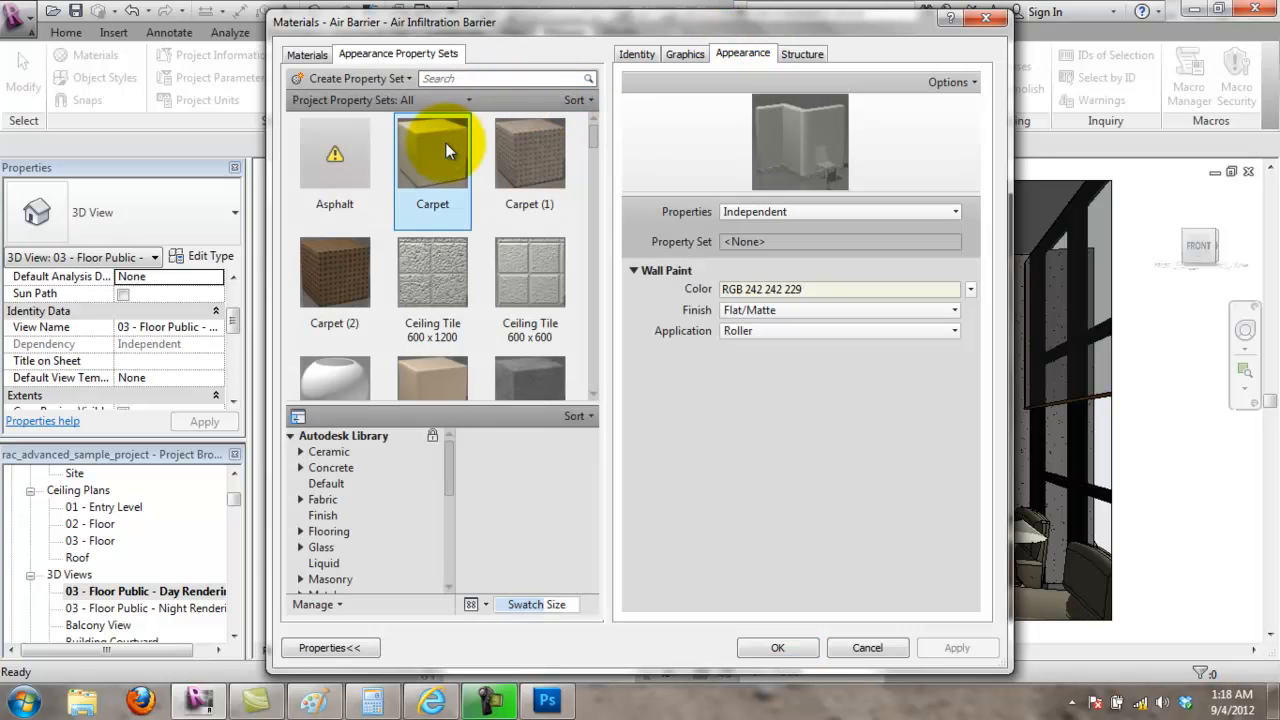
left_click(306, 53)
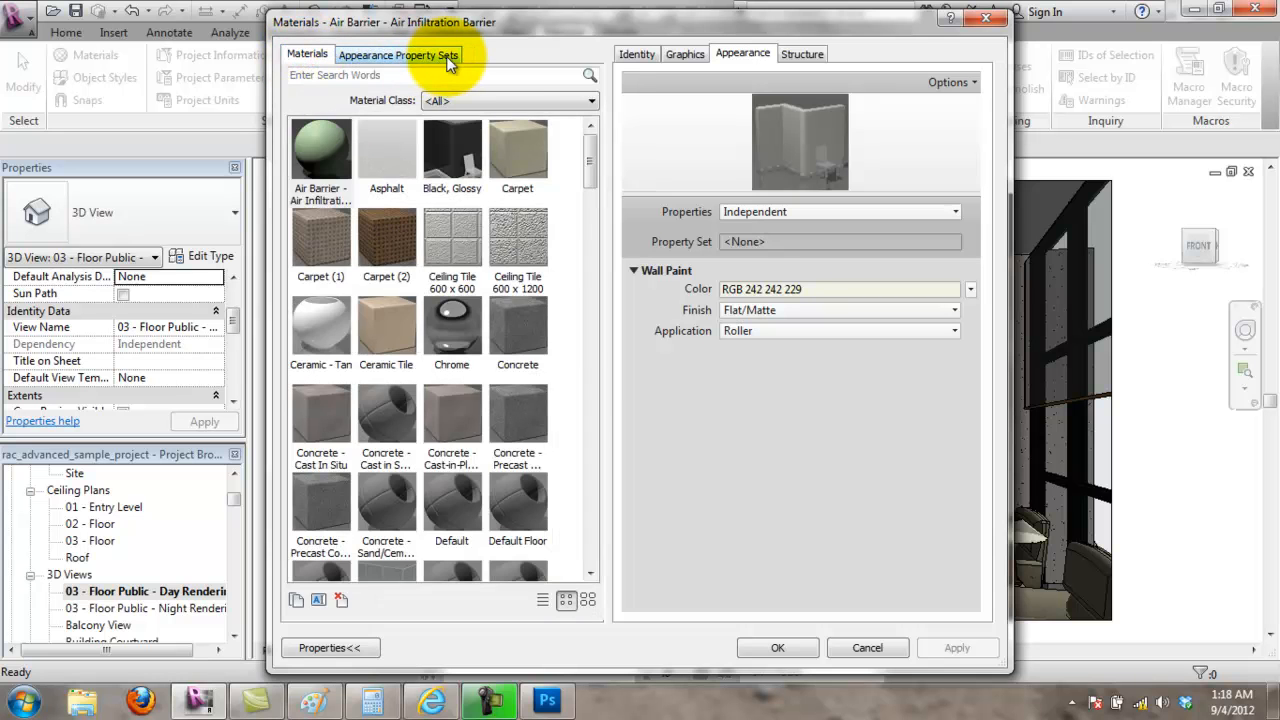
left_click(447, 57)
left_click(322, 55)
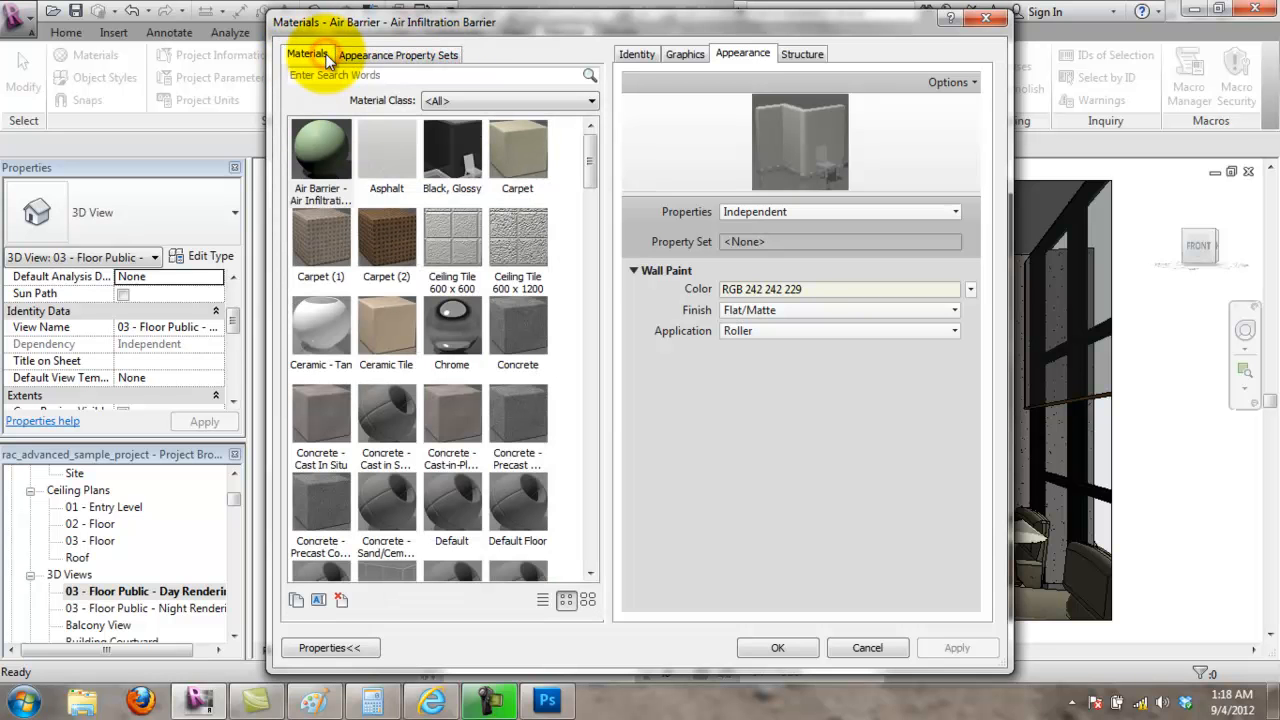
Step: Duplicate the Paint material and give the copy the custom paint's name
mouse_move(590, 142)
left_mouse_down()
mouse_move(605, 223)
mouse_move(617, 175)
mouse_move(616, 349)
left_mouse_up()
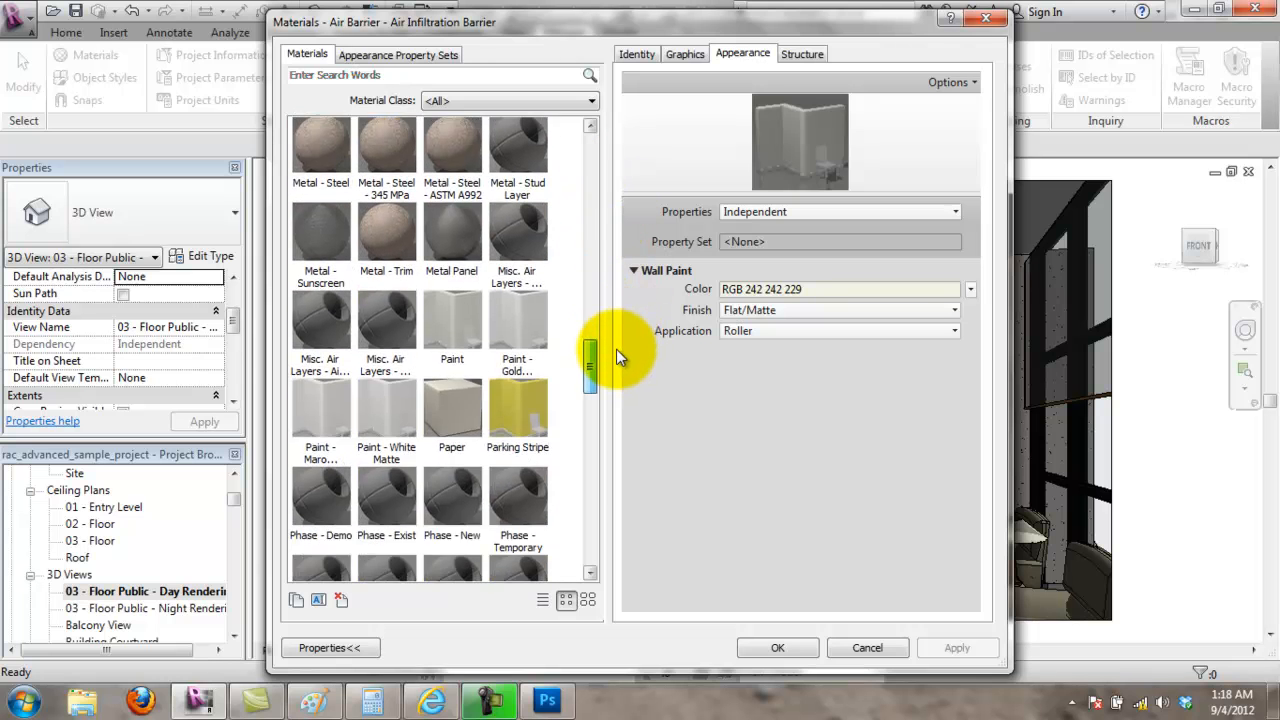
left_click(460, 345)
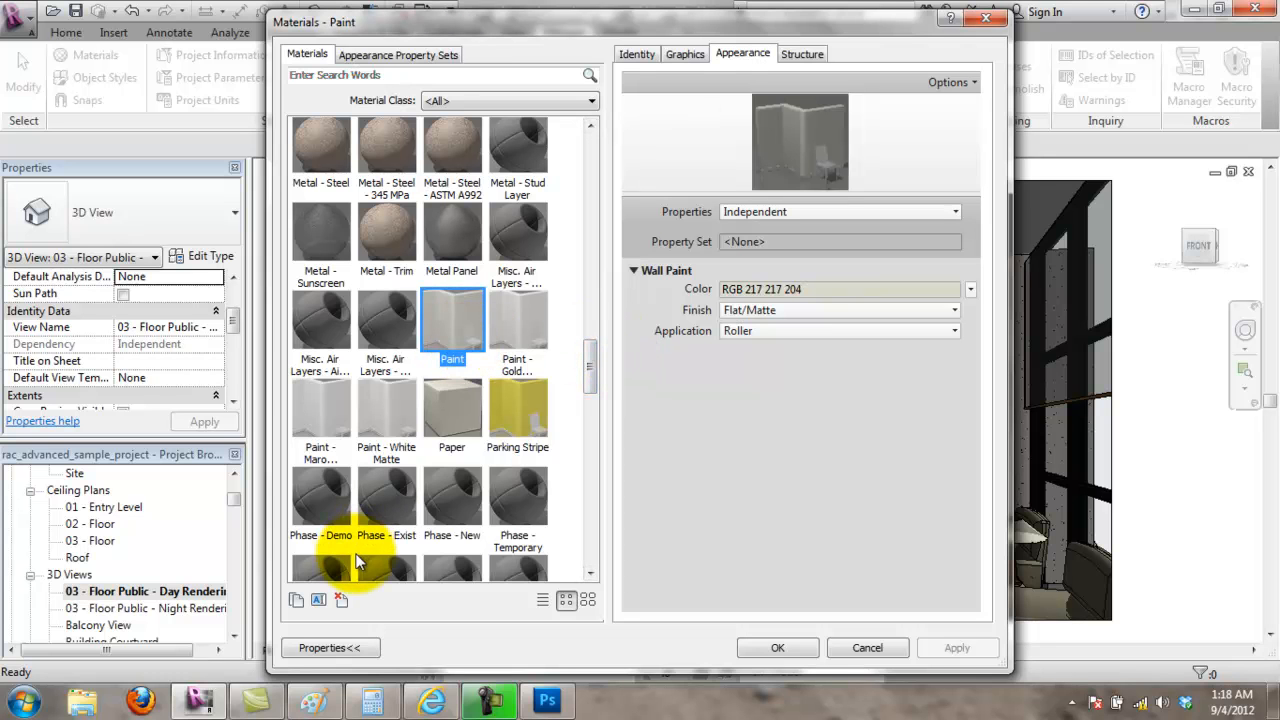
left_click(297, 603)
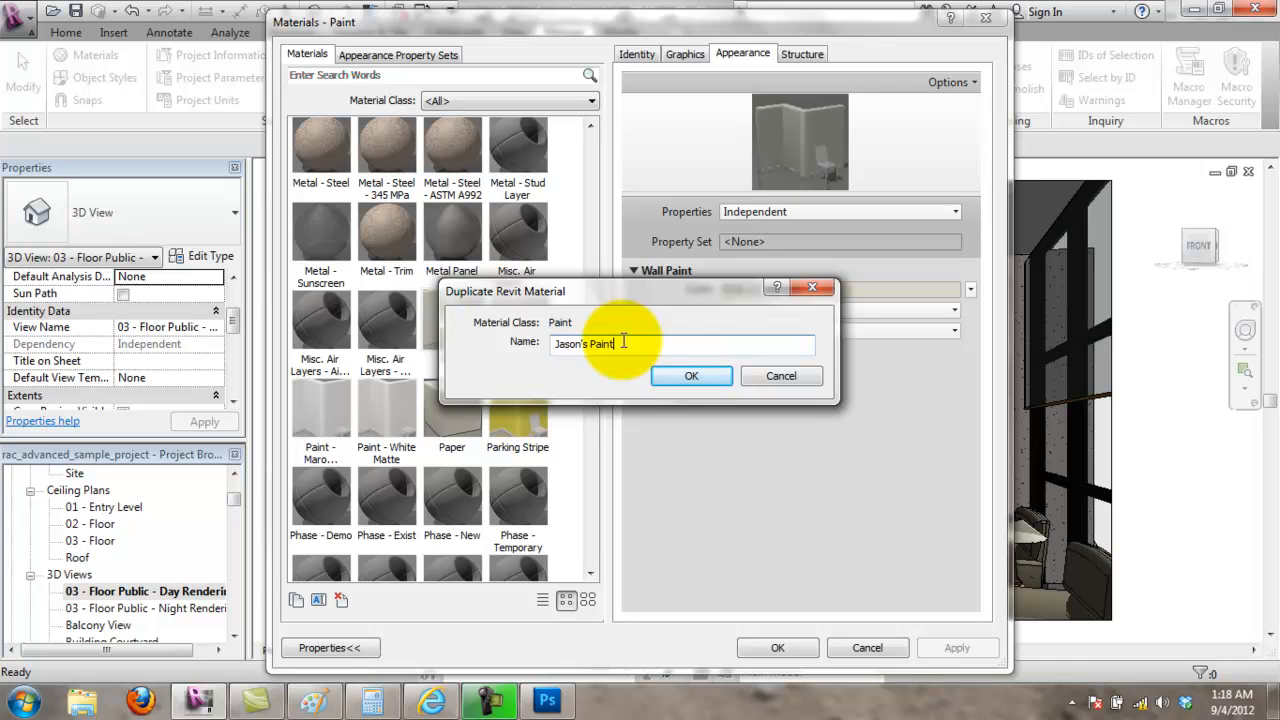
type("Jason's Paint")
left_click(700, 376)
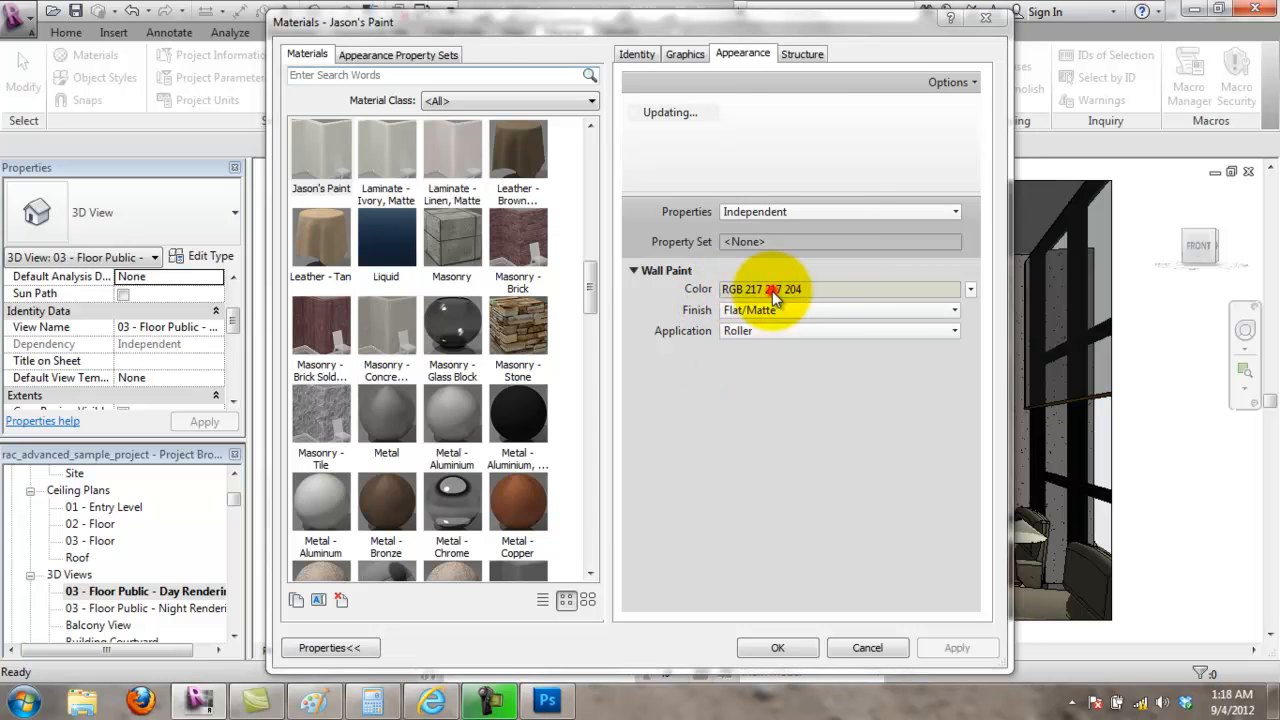
Step: Set the custom paint's wall paint color to a light green, RGB 189 223 164
left_click(775, 292)
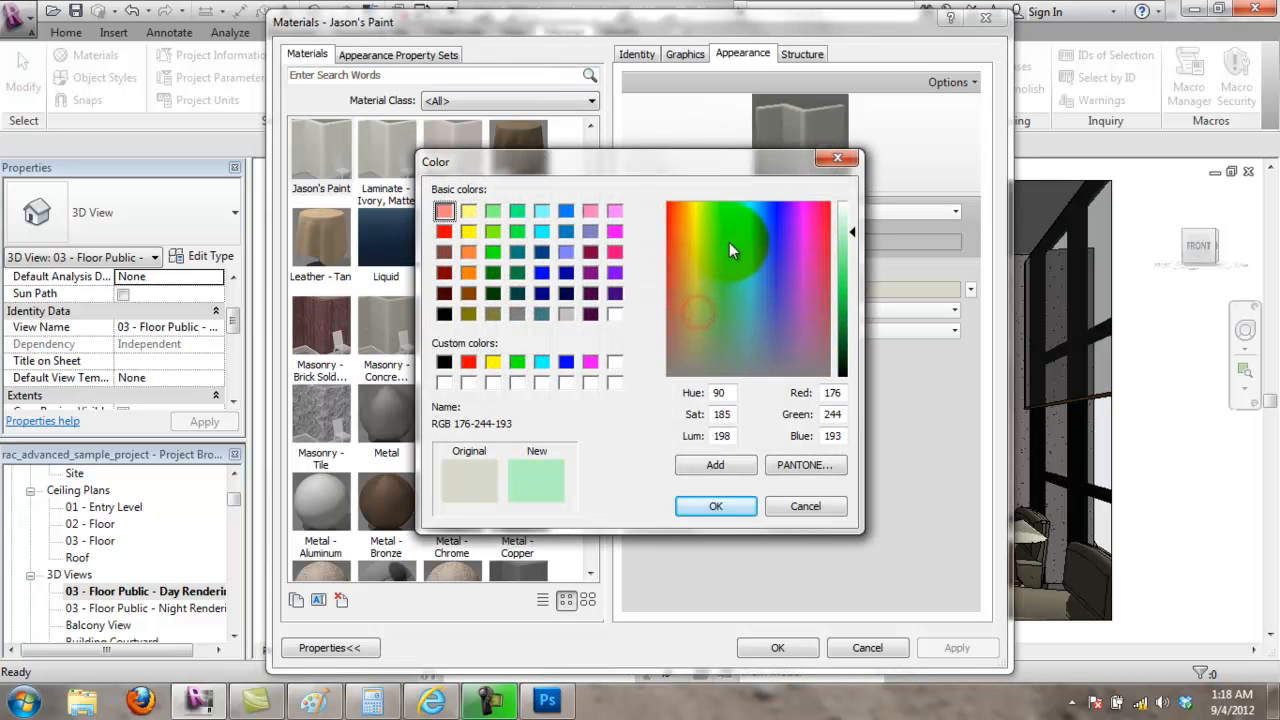
mouse_move(731, 278)
left_mouse_down()
mouse_move(705, 295)
mouse_move(714, 306)
mouse_move(710, 292)
left_mouse_up()
left_click_drag(851, 234, 851, 250)
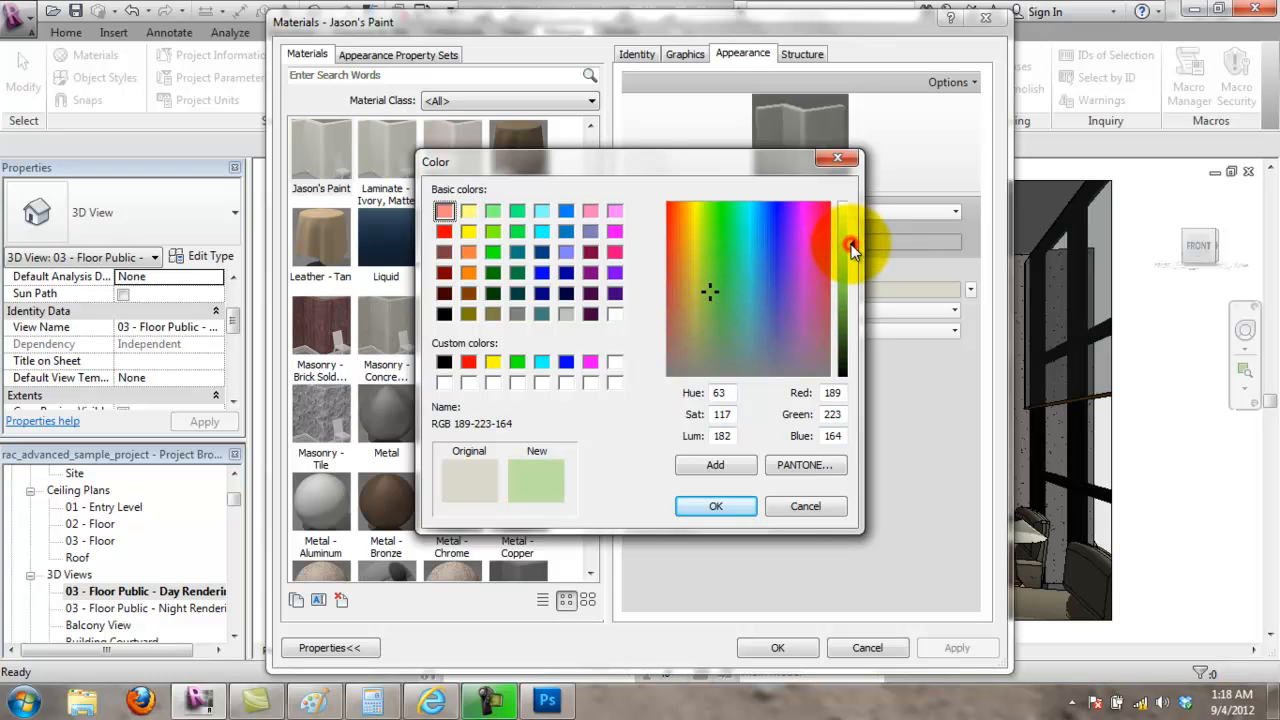
left_click(716, 506)
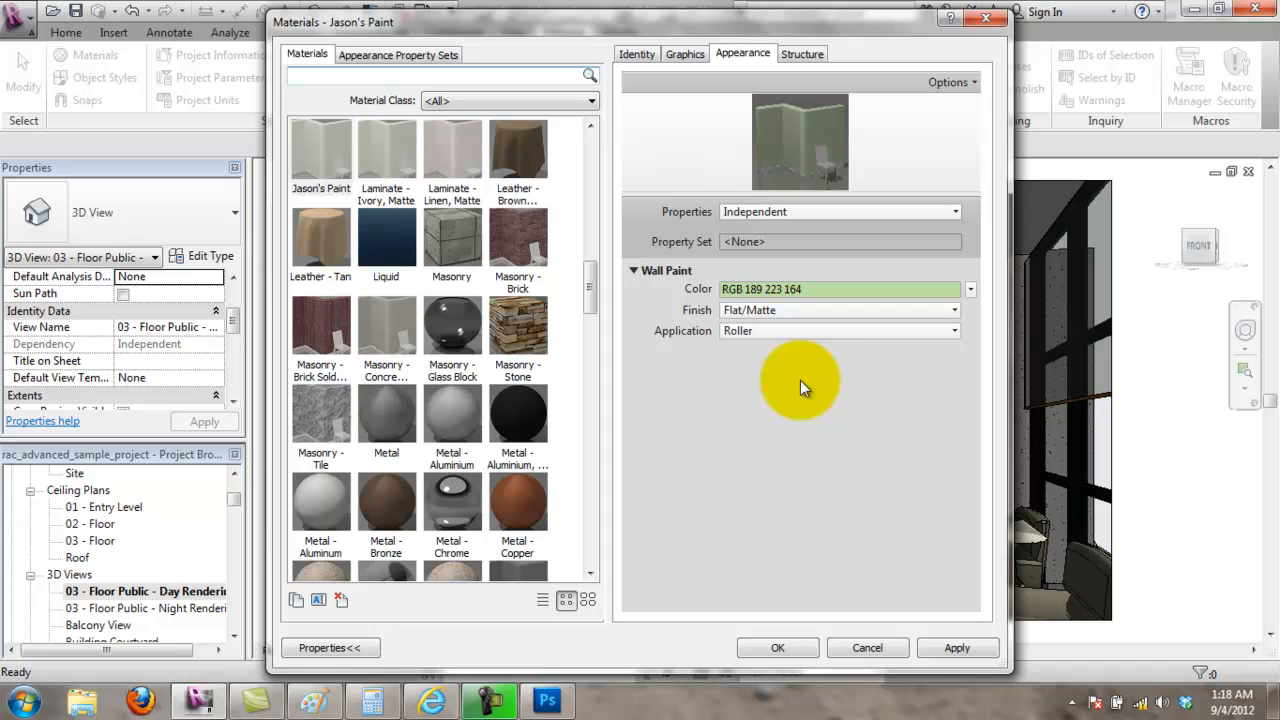
Step: Set the custom paint's application to Spray, keep its properties Independent, and change its preview scene to a sphere
left_click(854, 330)
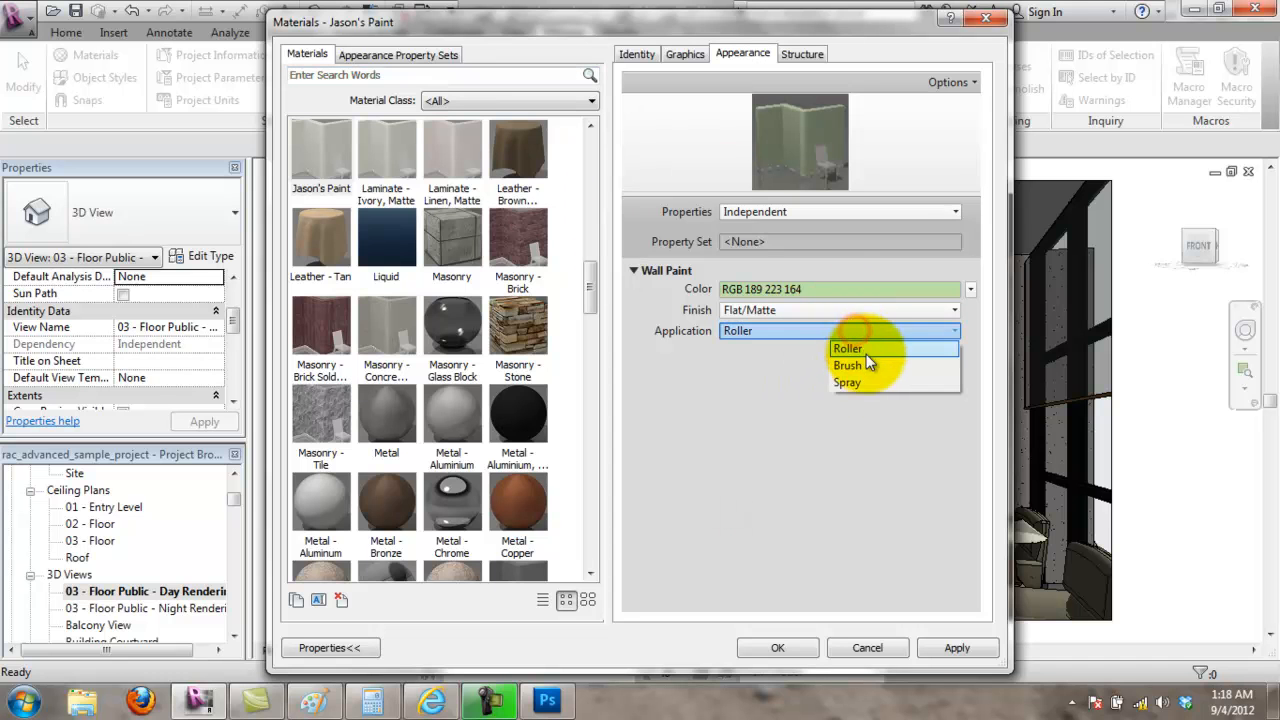
left_click(871, 382)
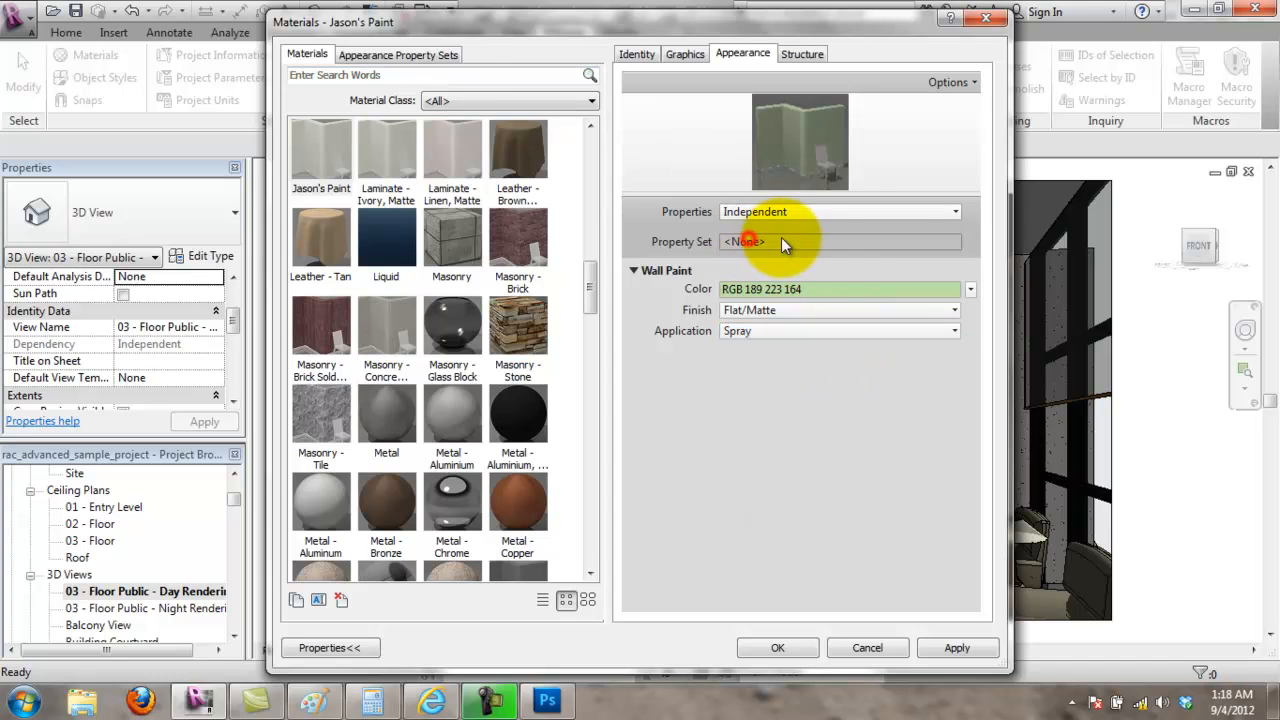
left_click(884, 213)
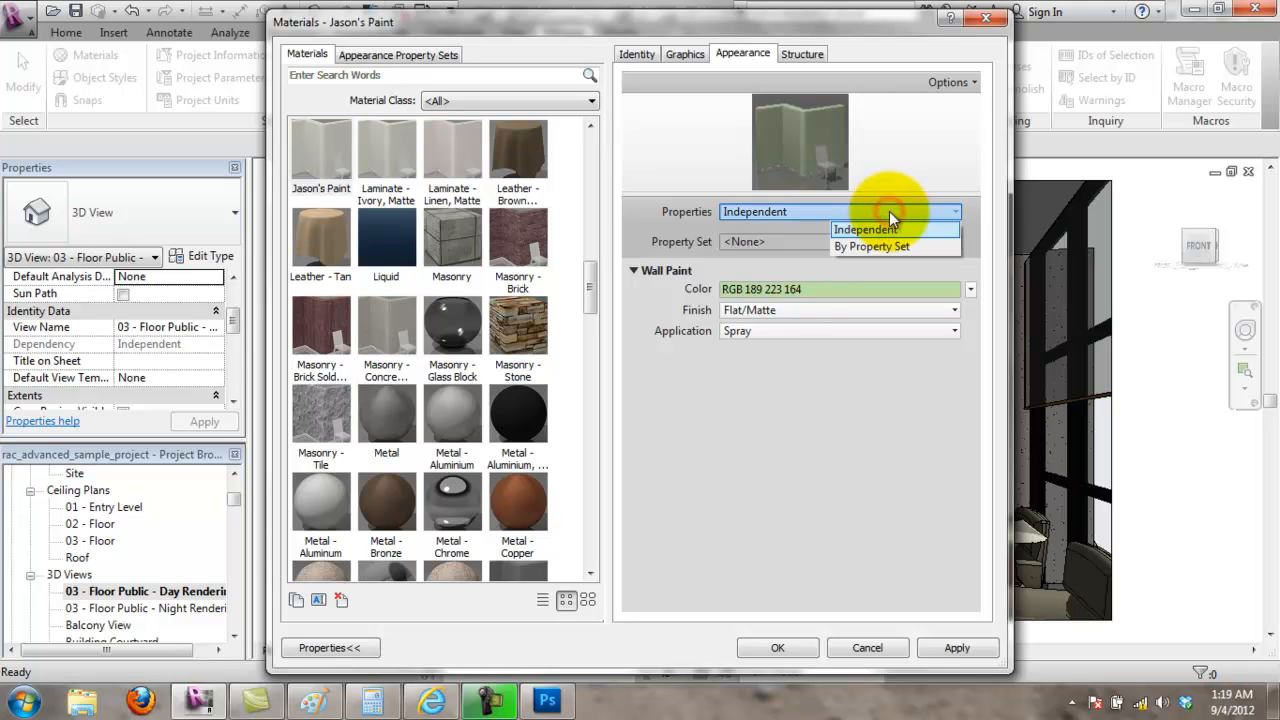
left_click(767, 358)
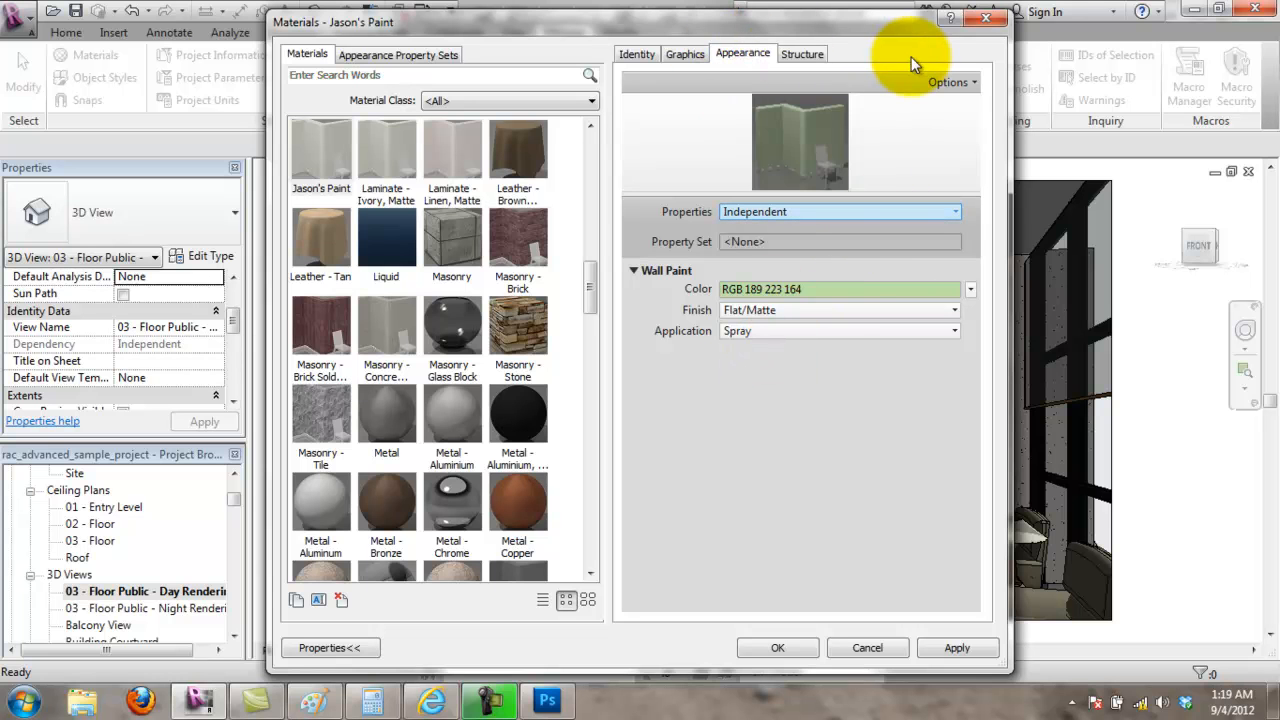
left_click(948, 82)
left_click(922, 104)
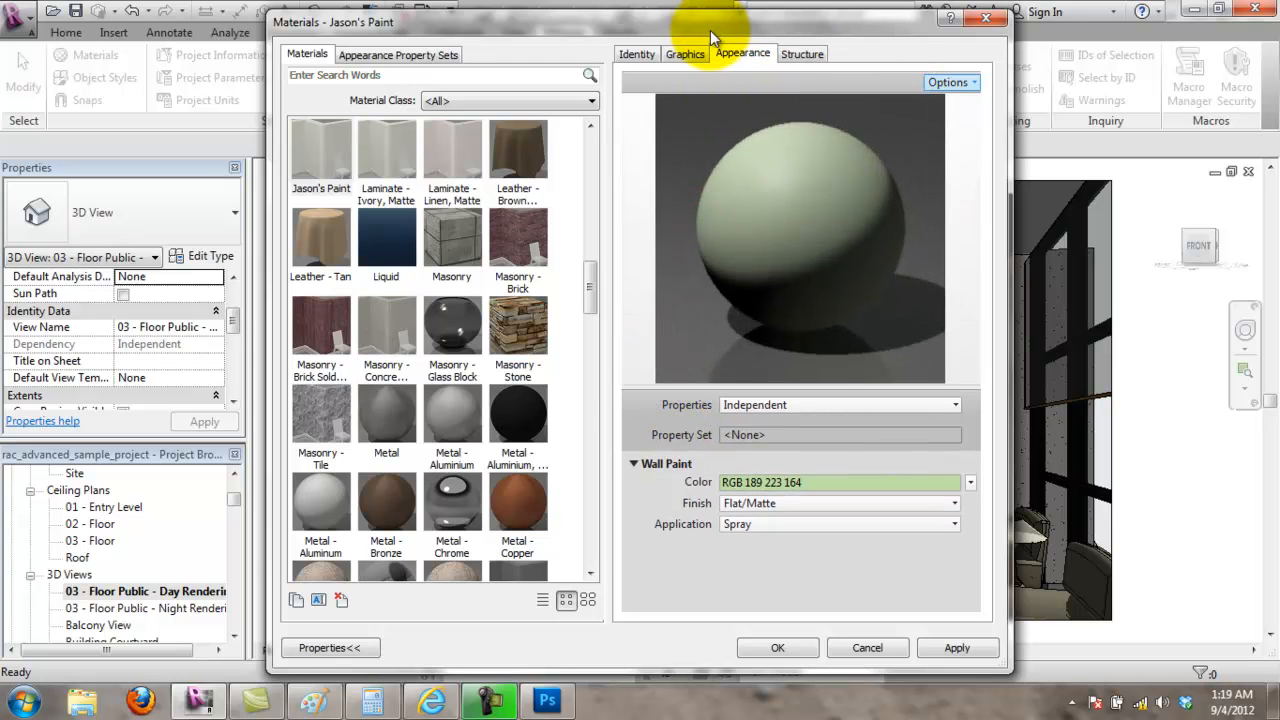
Step: Check the custom paint's material class and appearance, and accept the materials dialog
left_click(688, 50)
left_click(640, 55)
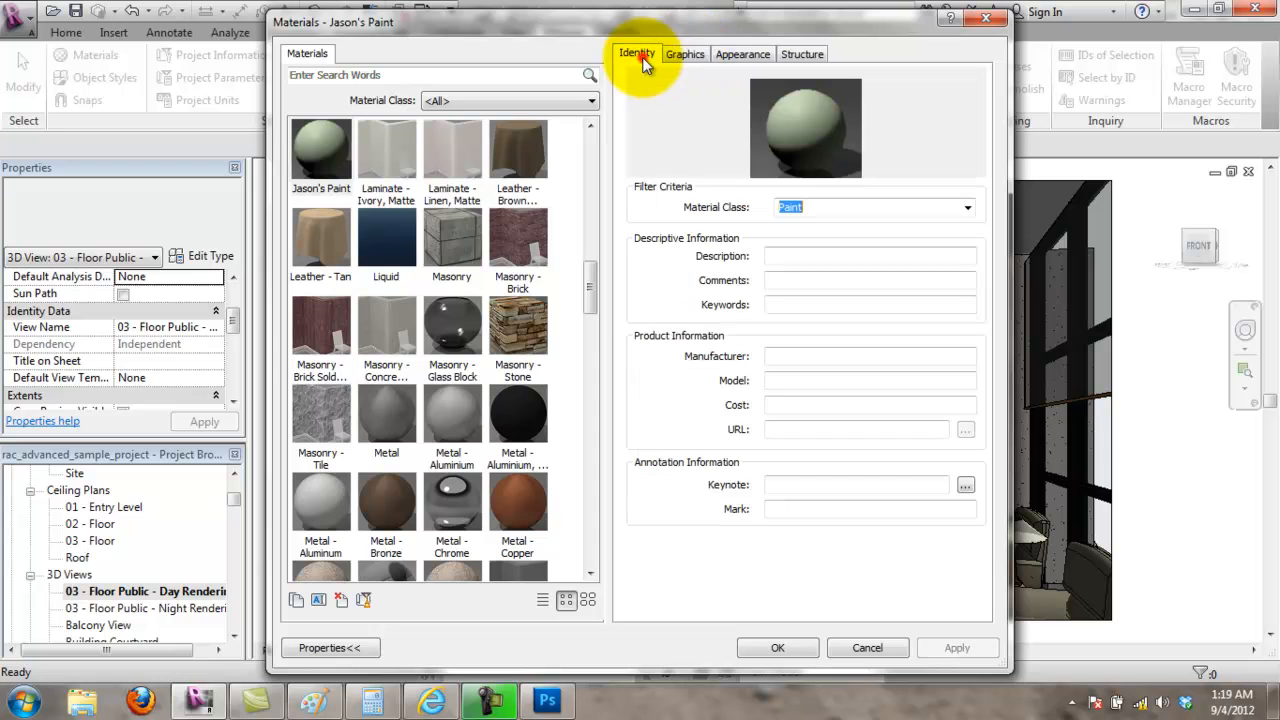
left_click(744, 53)
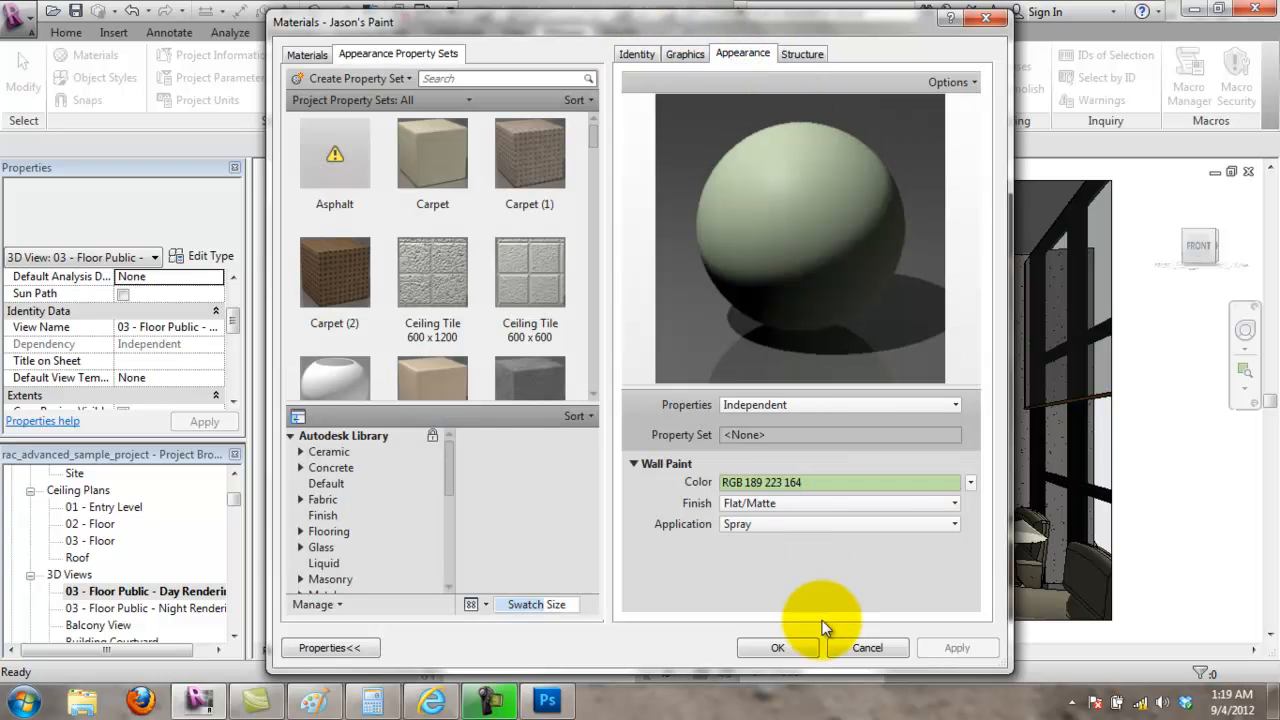
left_click(800, 654)
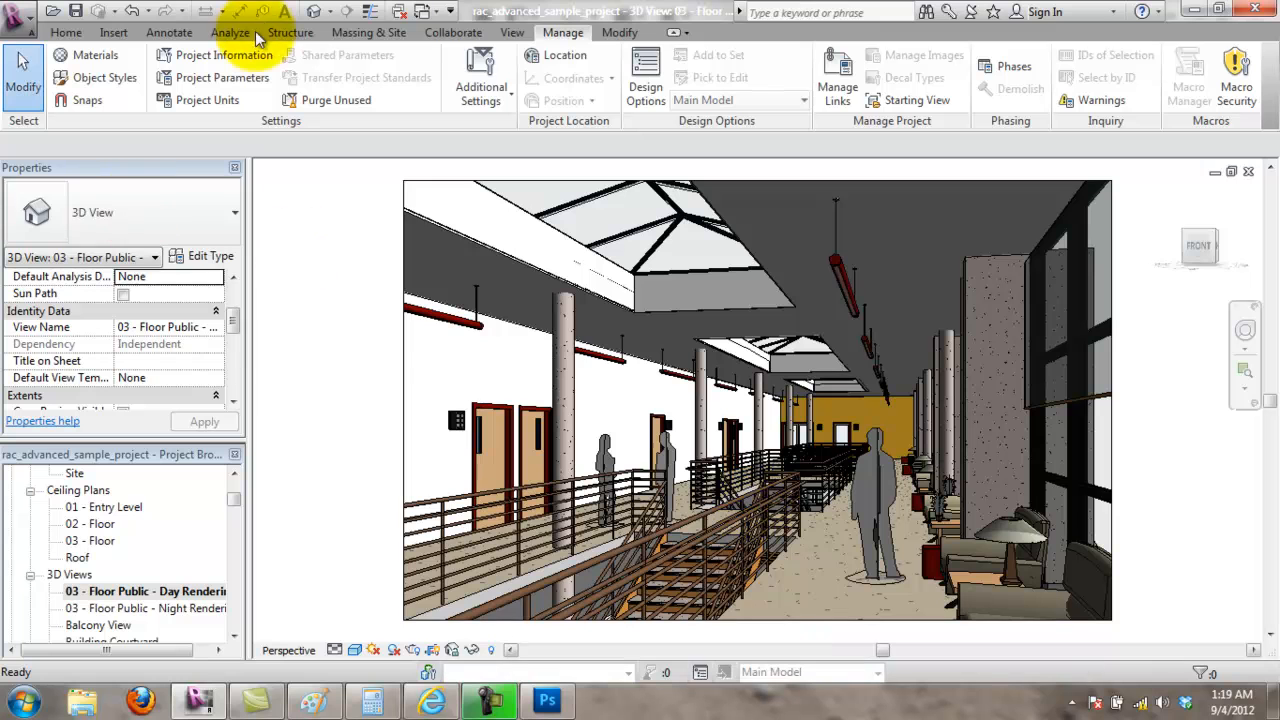
Step: Paint the long corridor wall with the doors and the gold end wall with the custom paint, and finish the Paint command
left_click(614, 32)
left_click(286, 76)
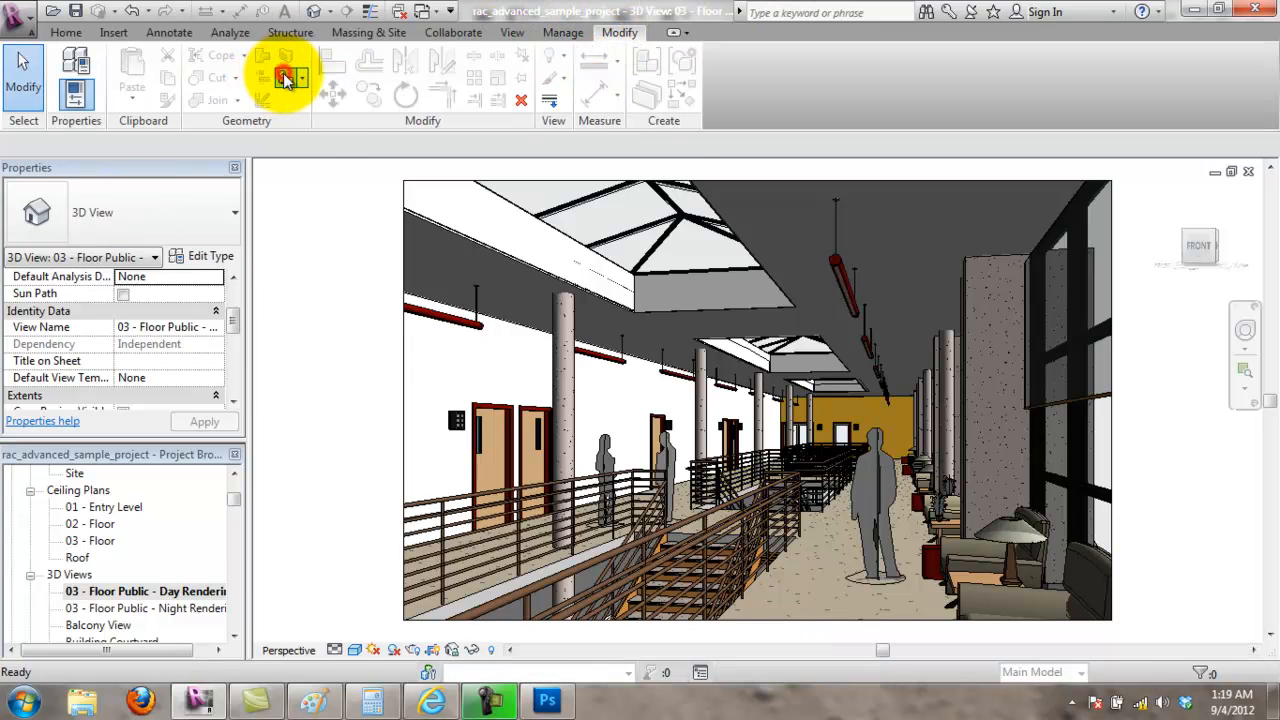
scroll(306, 234, "down", 10)
left_click_drag(318, 308, 334, 226)
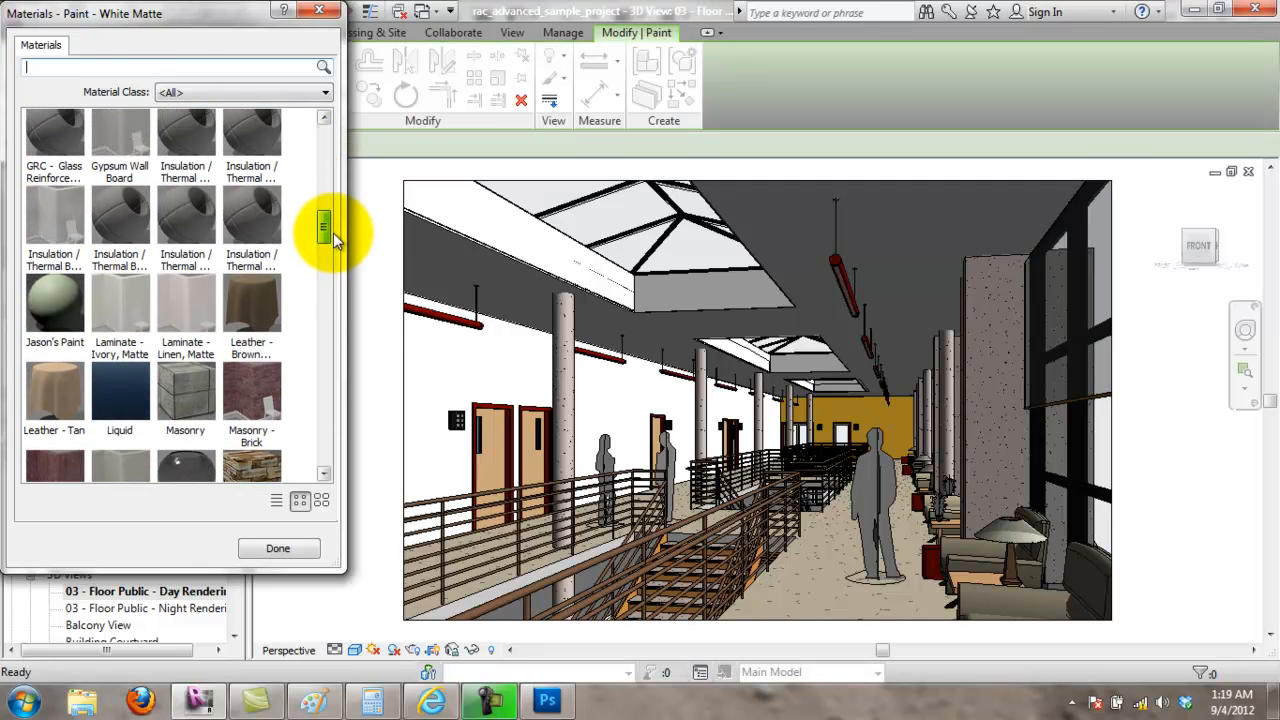
left_click(43, 302)
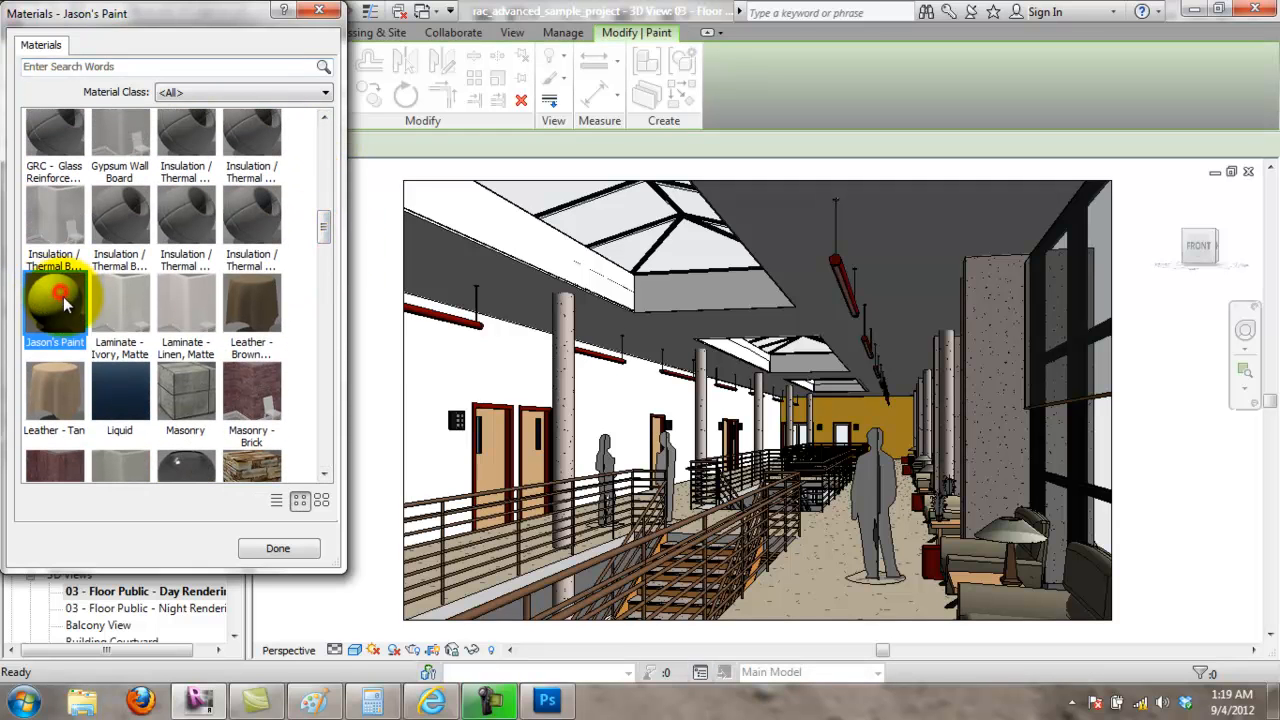
left_click(600, 395)
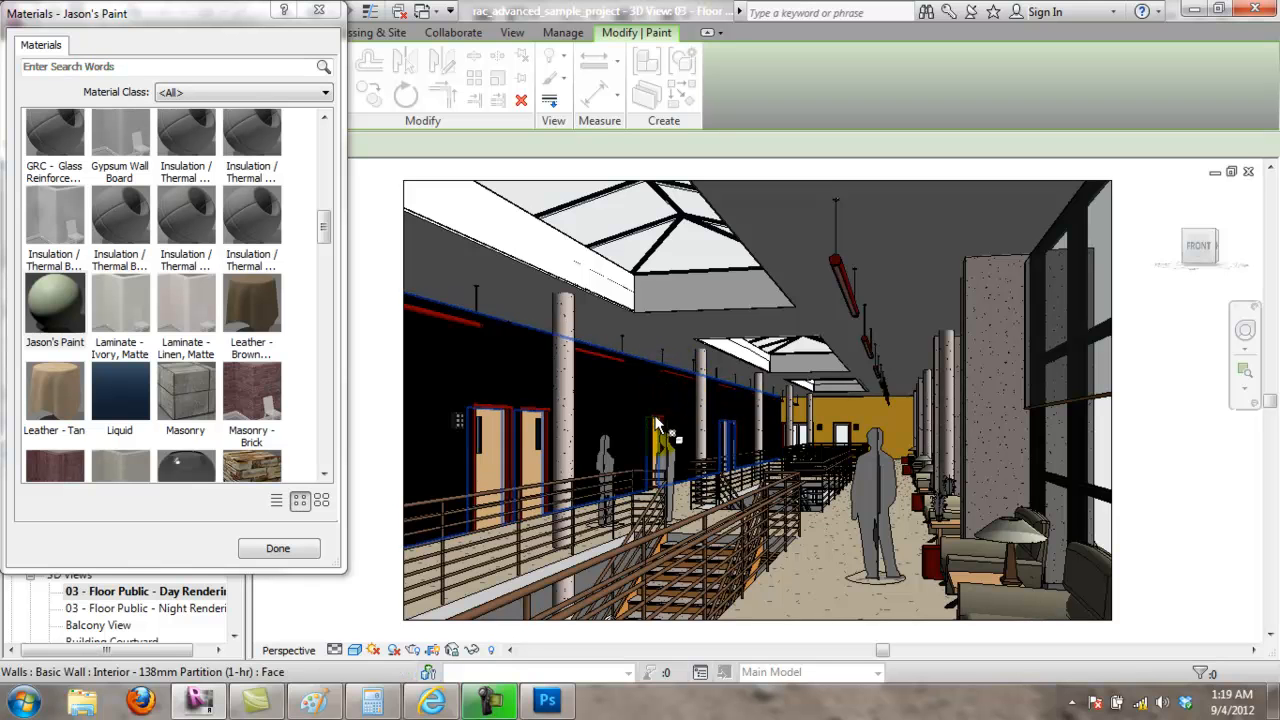
left_click(842, 407)
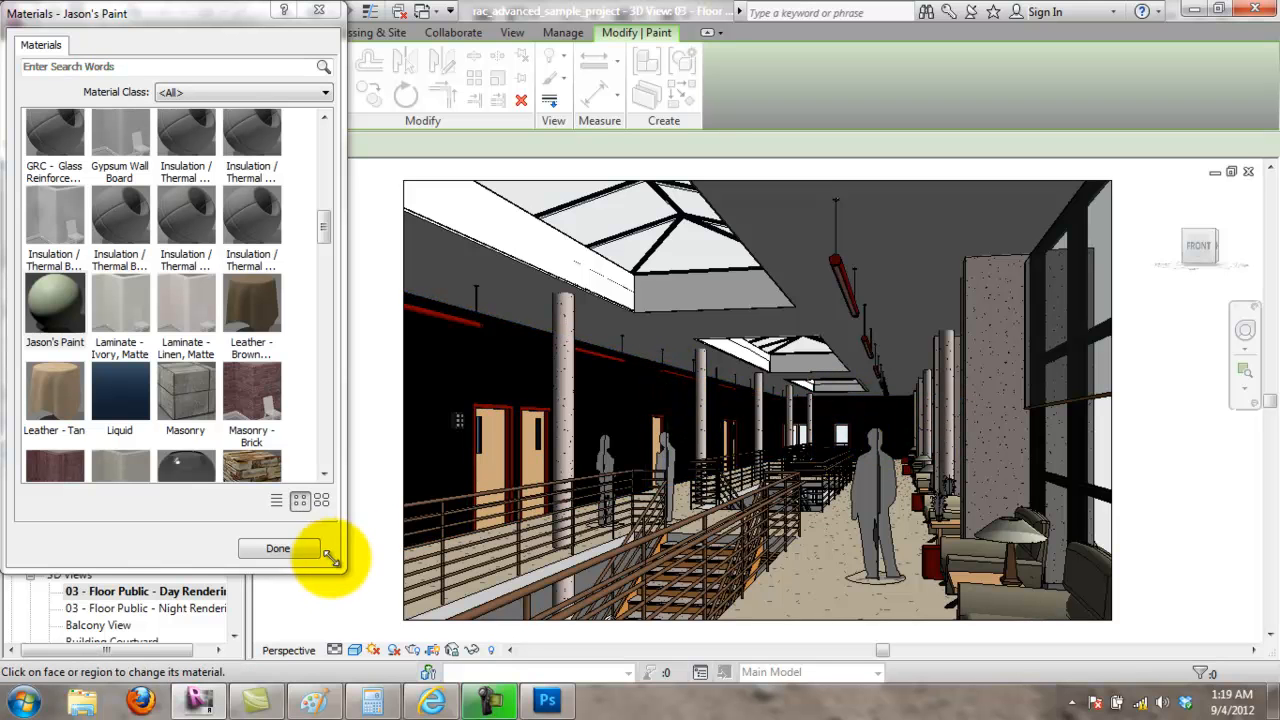
left_click(44, 305)
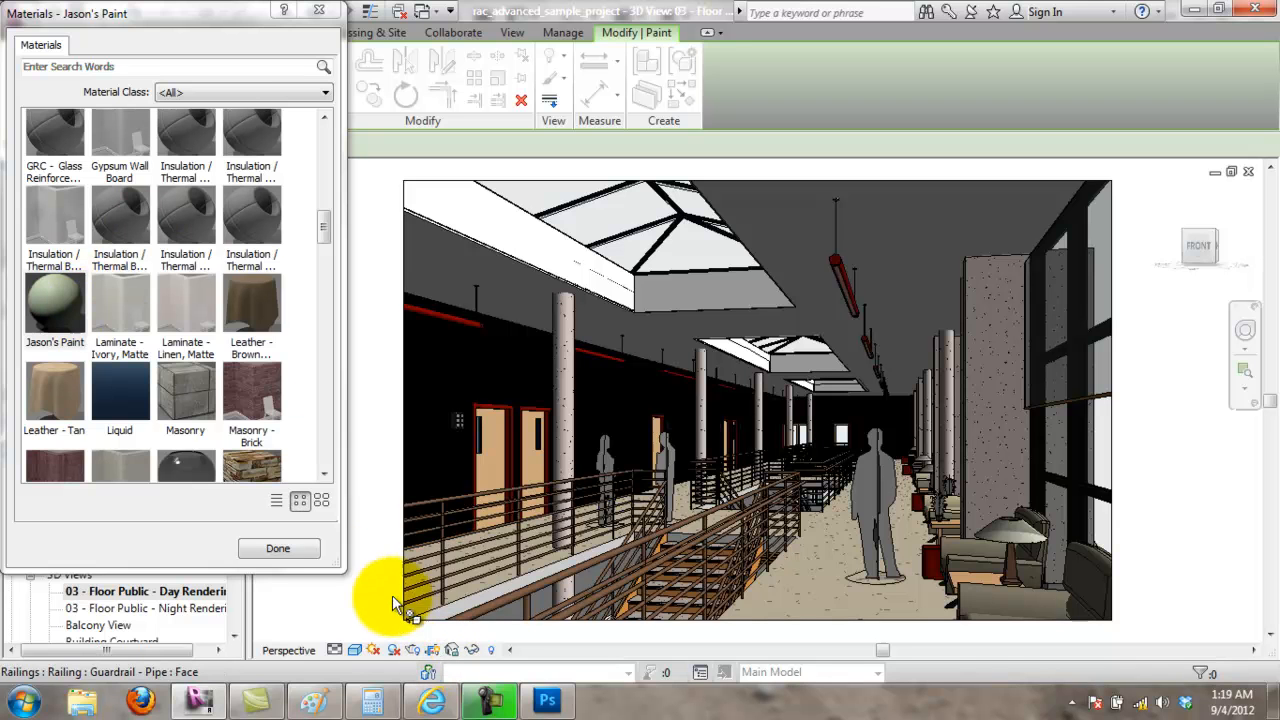
left_click(302, 548)
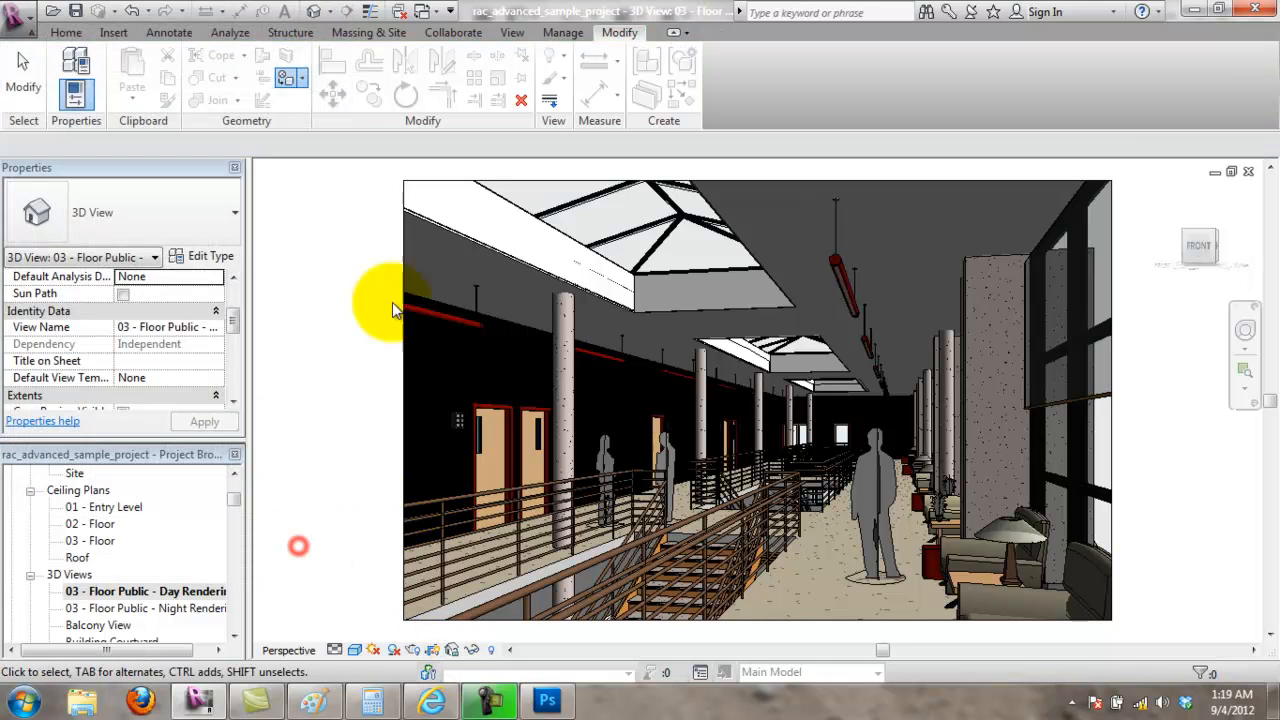
Step: Open the custom green paint's graphics settings in the project's materials
left_click(560, 32)
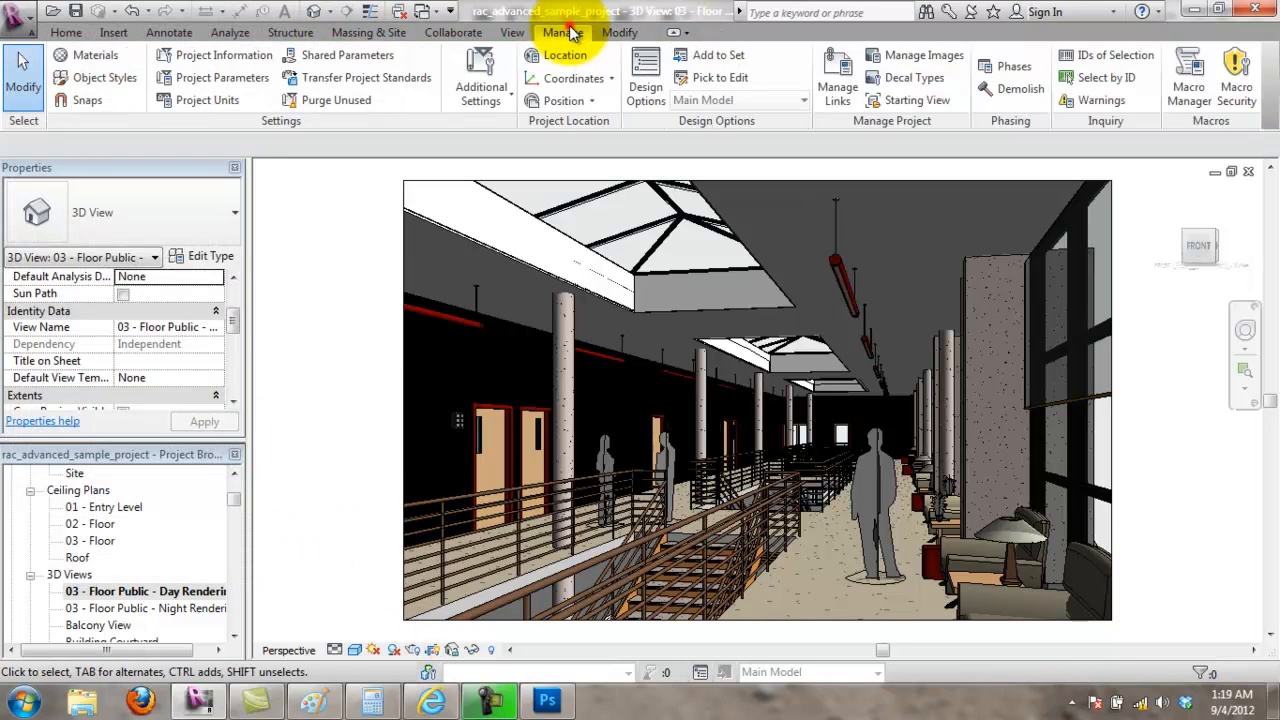
left_click(95, 55)
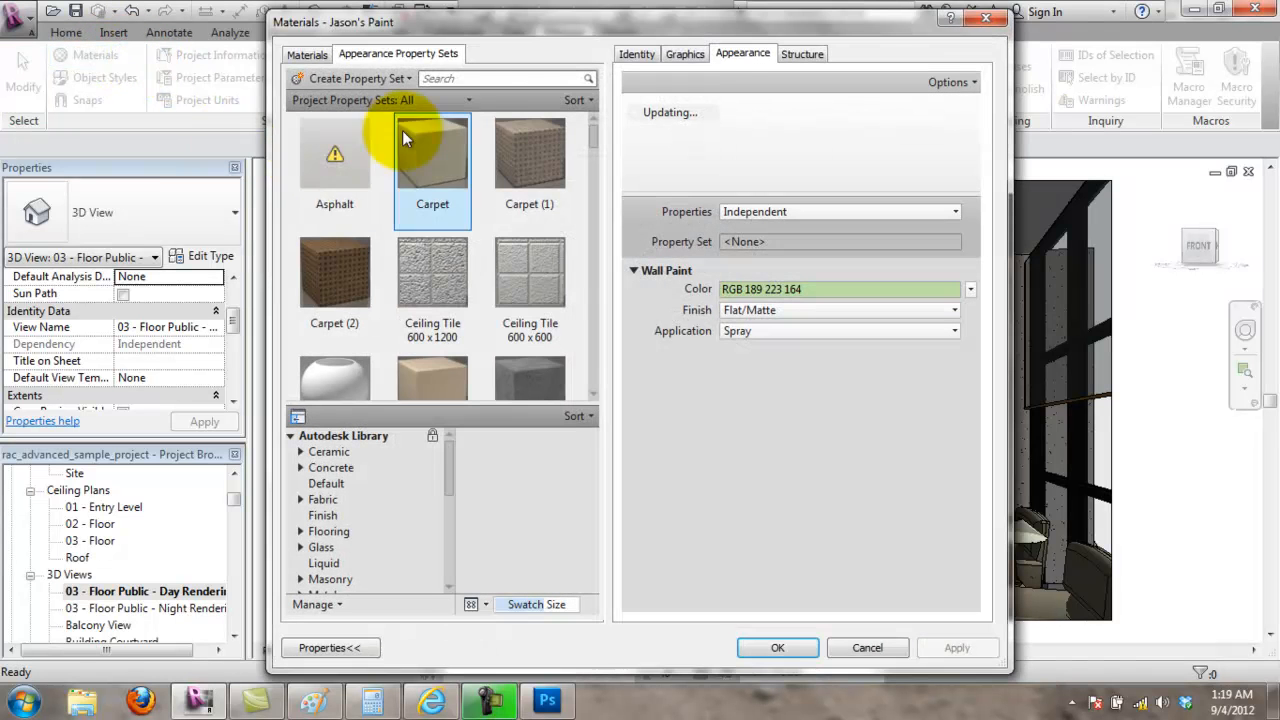
left_click(310, 54)
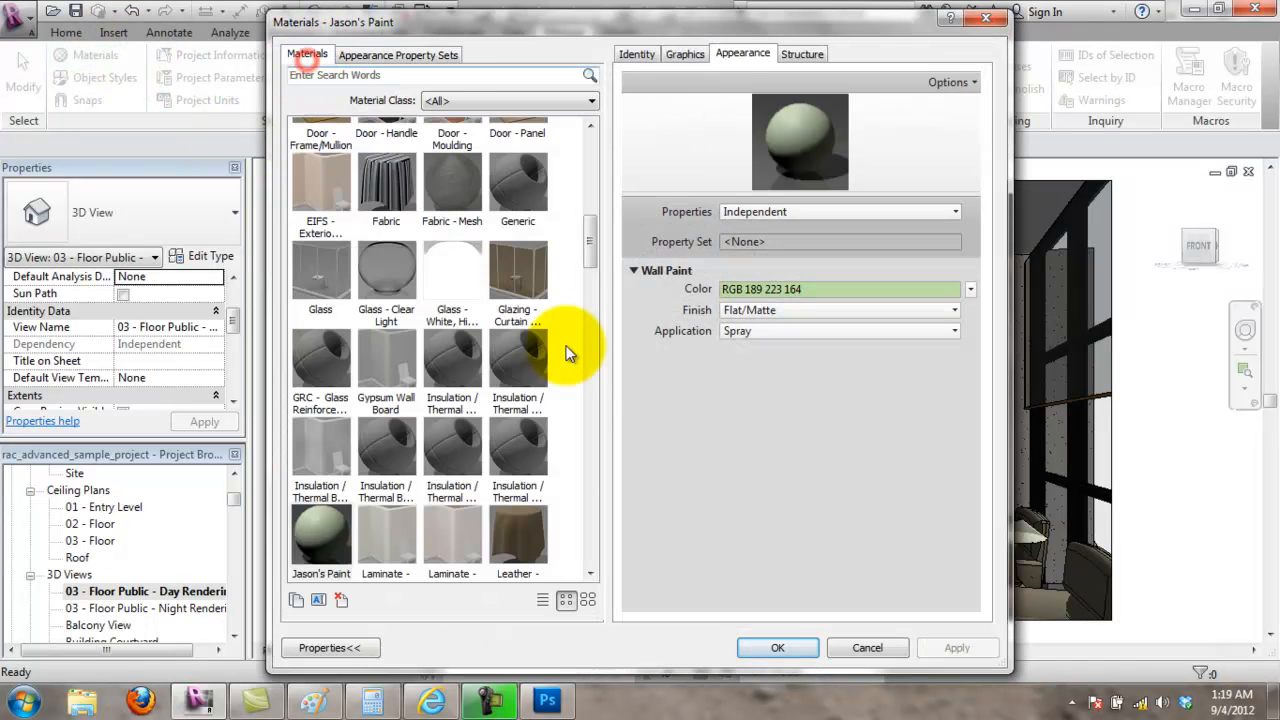
left_click(312, 538)
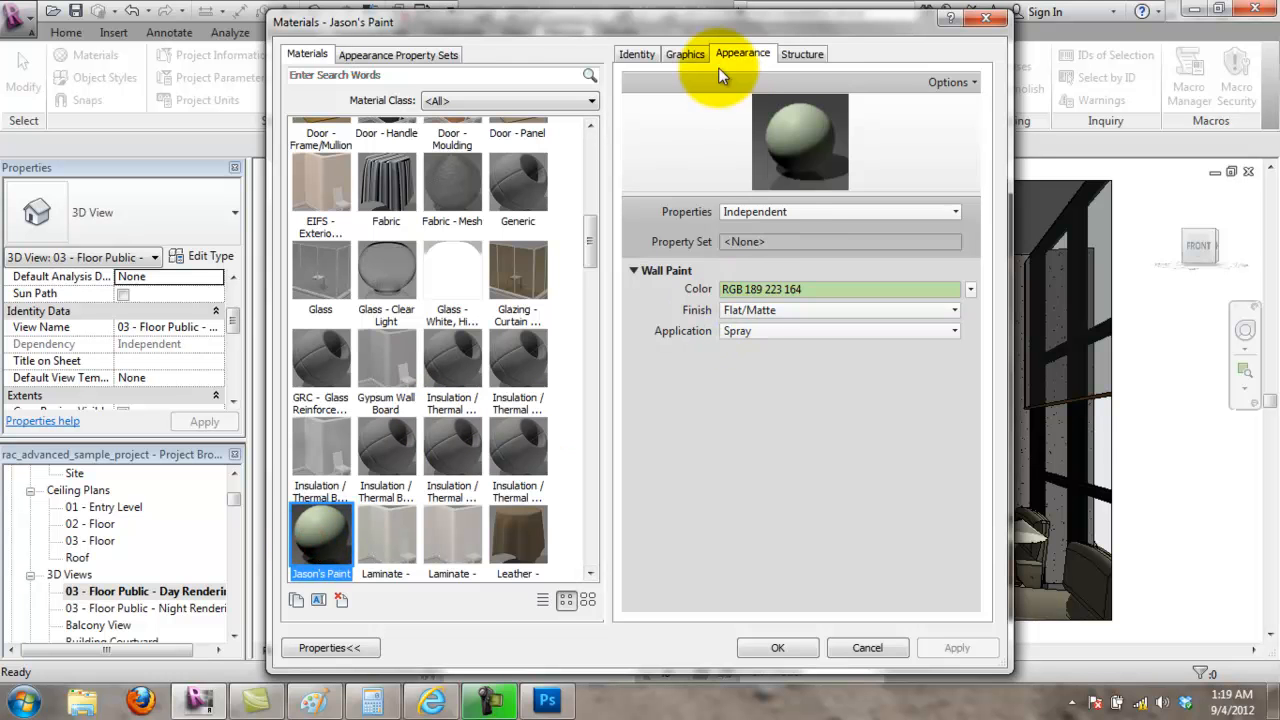
left_click(686, 55)
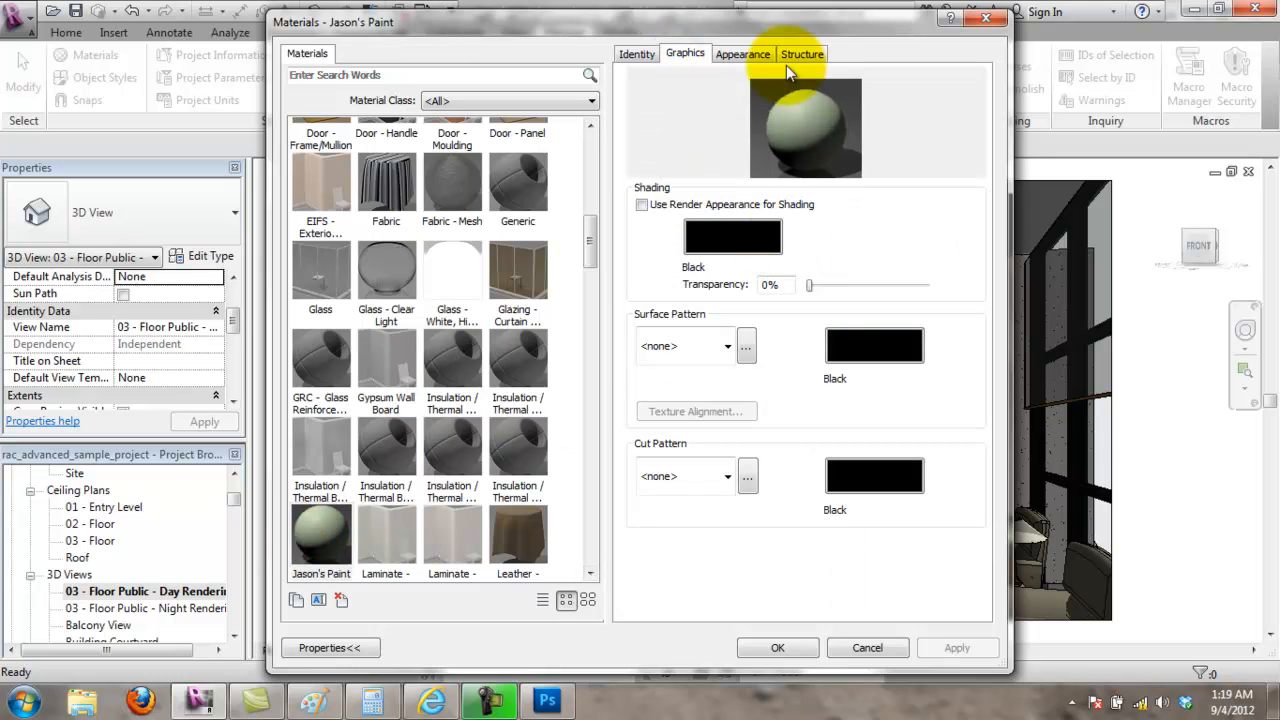
mouse_move(778, 30)
left_mouse_down()
mouse_move(420, 14)
mouse_move(401, 52)
left_mouse_up()
left_click(371, 252)
mouse_move(375, 260)
left_mouse_down()
mouse_move(364, 312)
mouse_move(368, 282)
left_mouse_up()
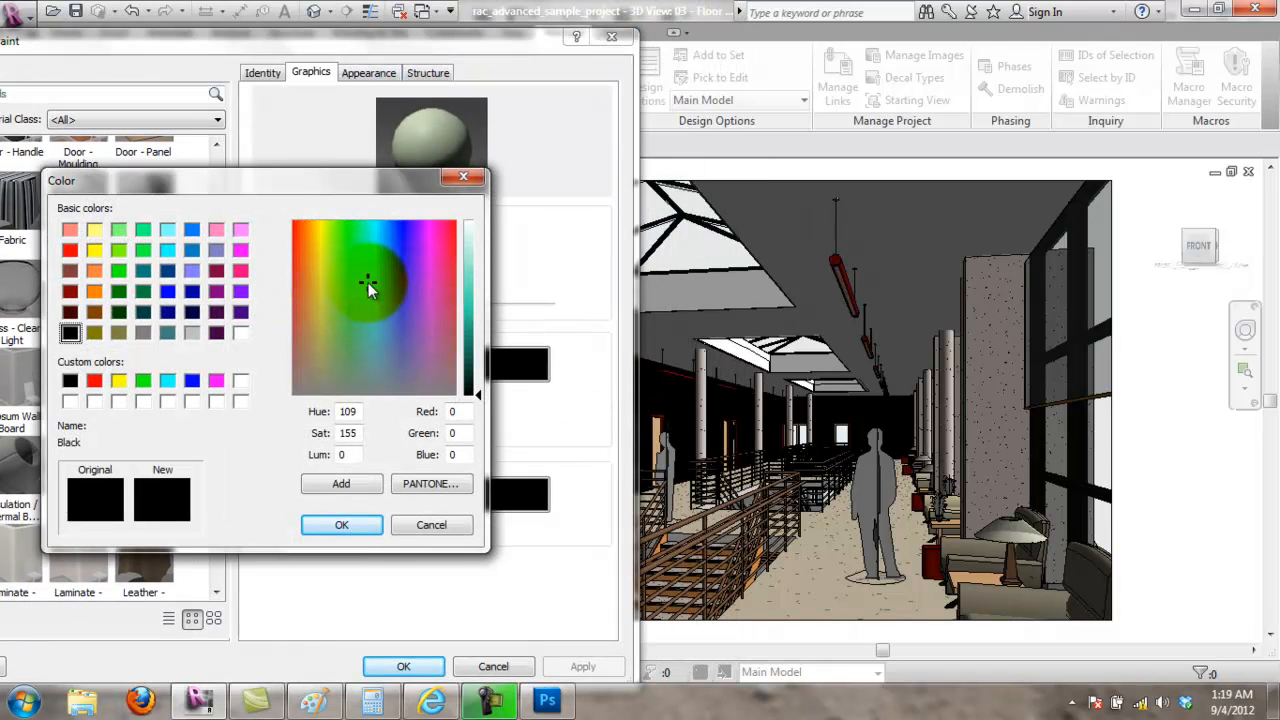
left_click(431, 525)
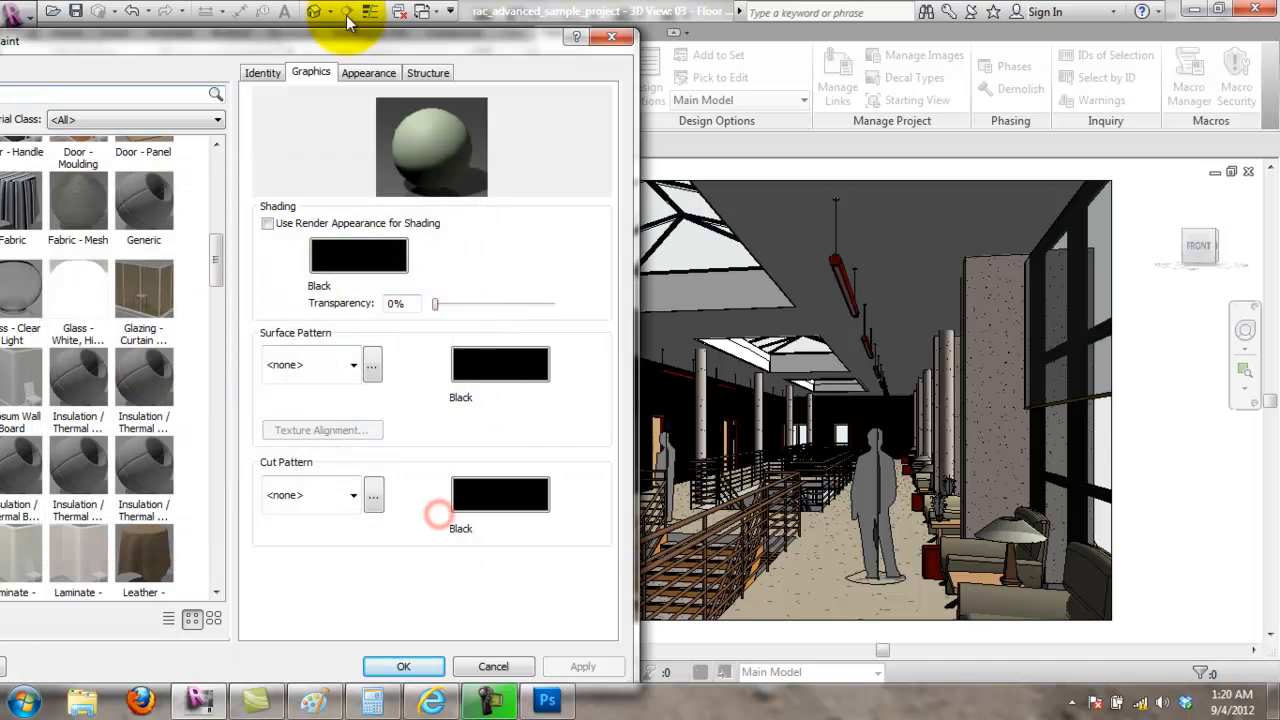
Step: Check the RGB values of the custom paint's wall paint color in its render appearance
left_click(372, 73)
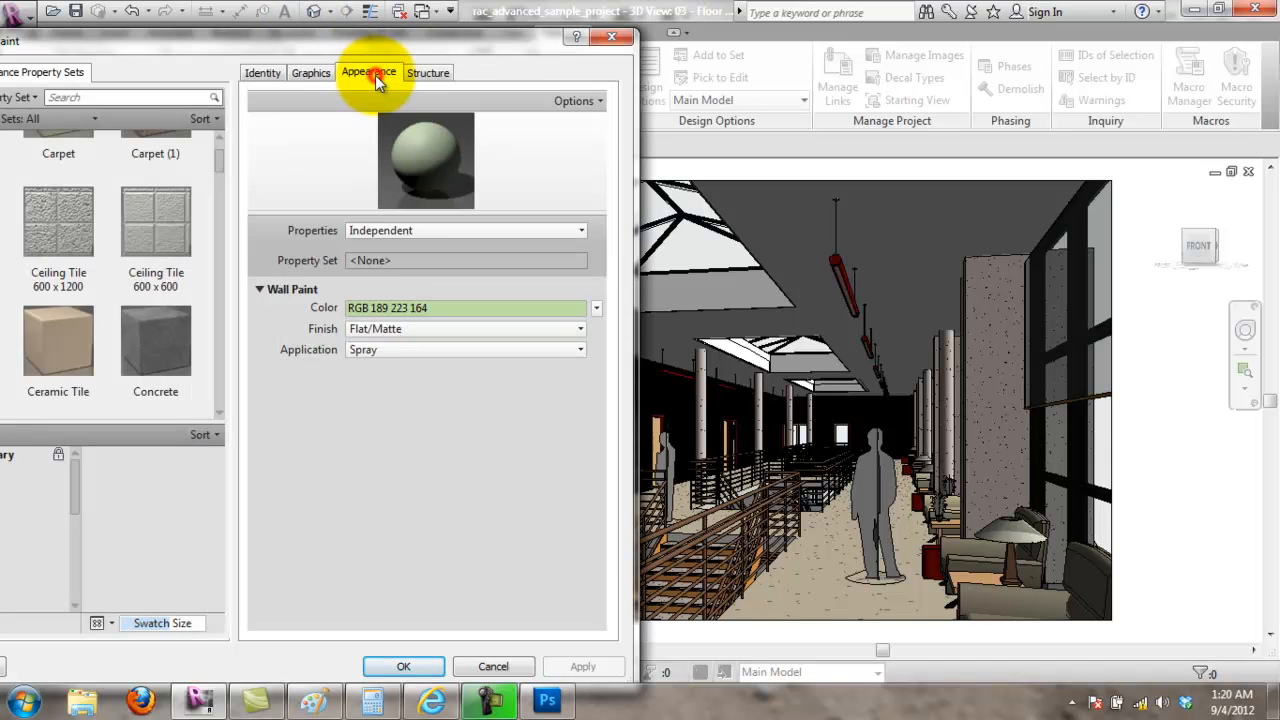
left_click(428, 308)
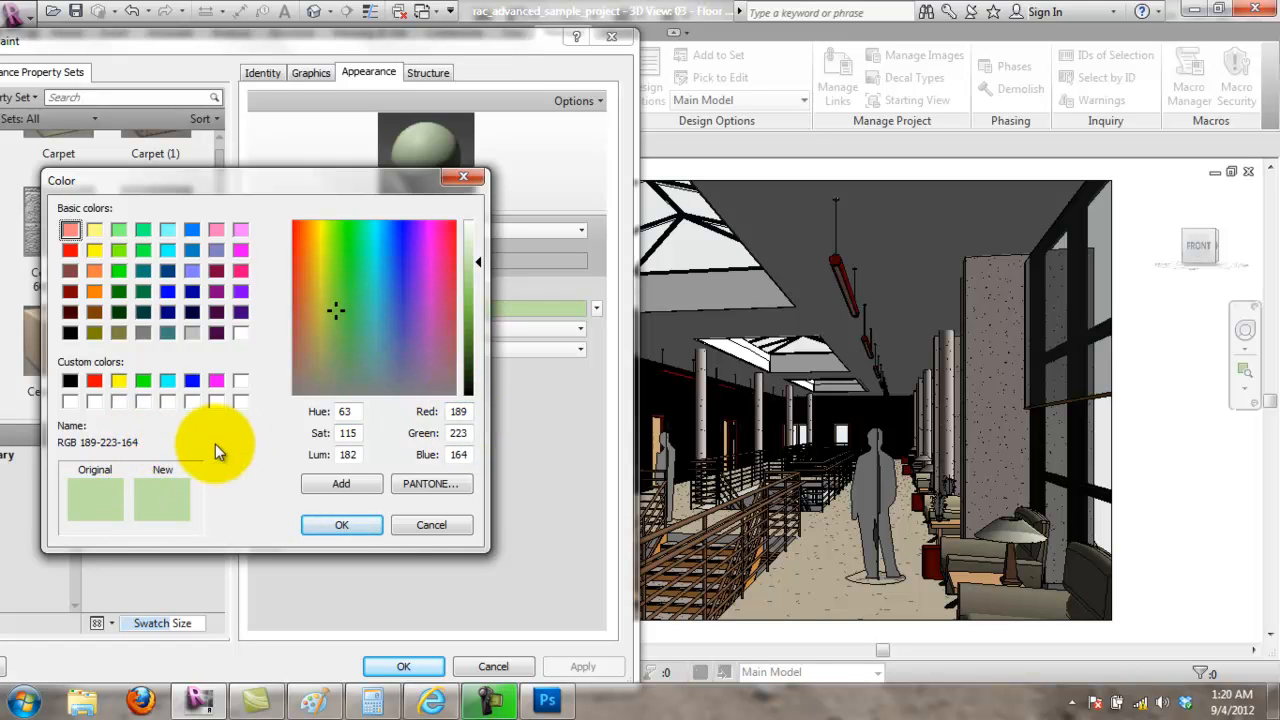
double_click(459, 455)
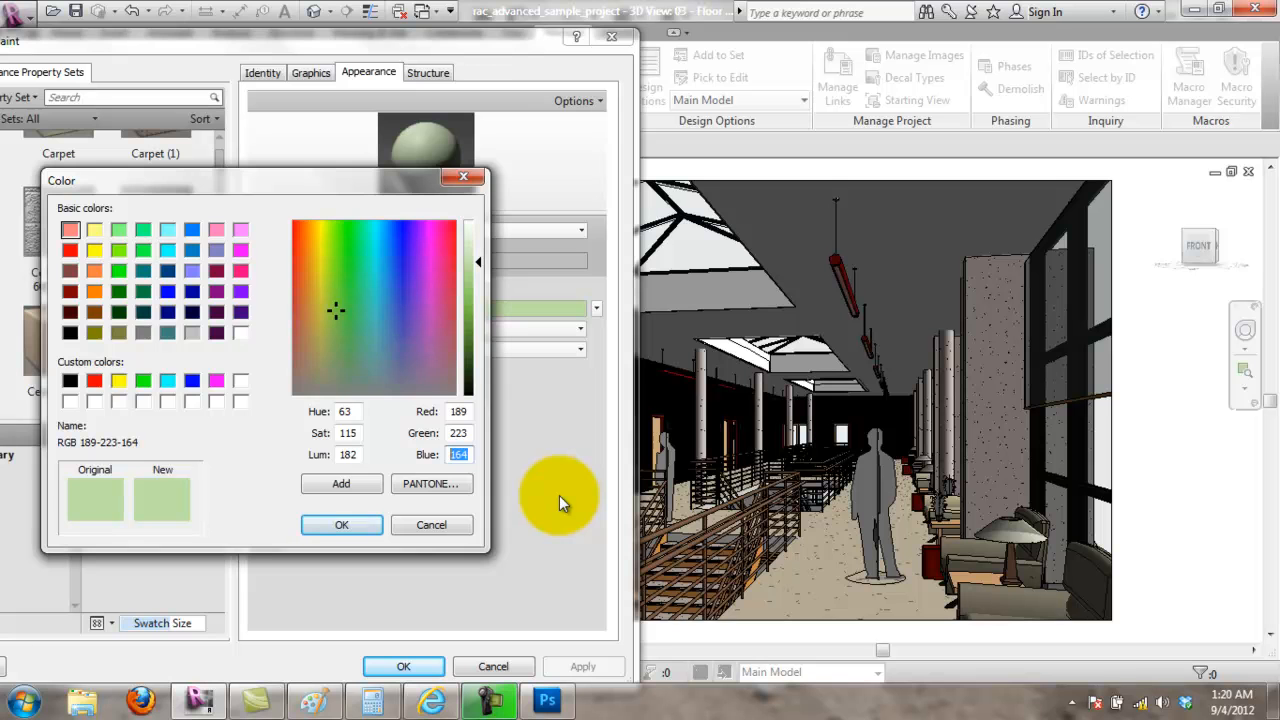
left_click(341, 524)
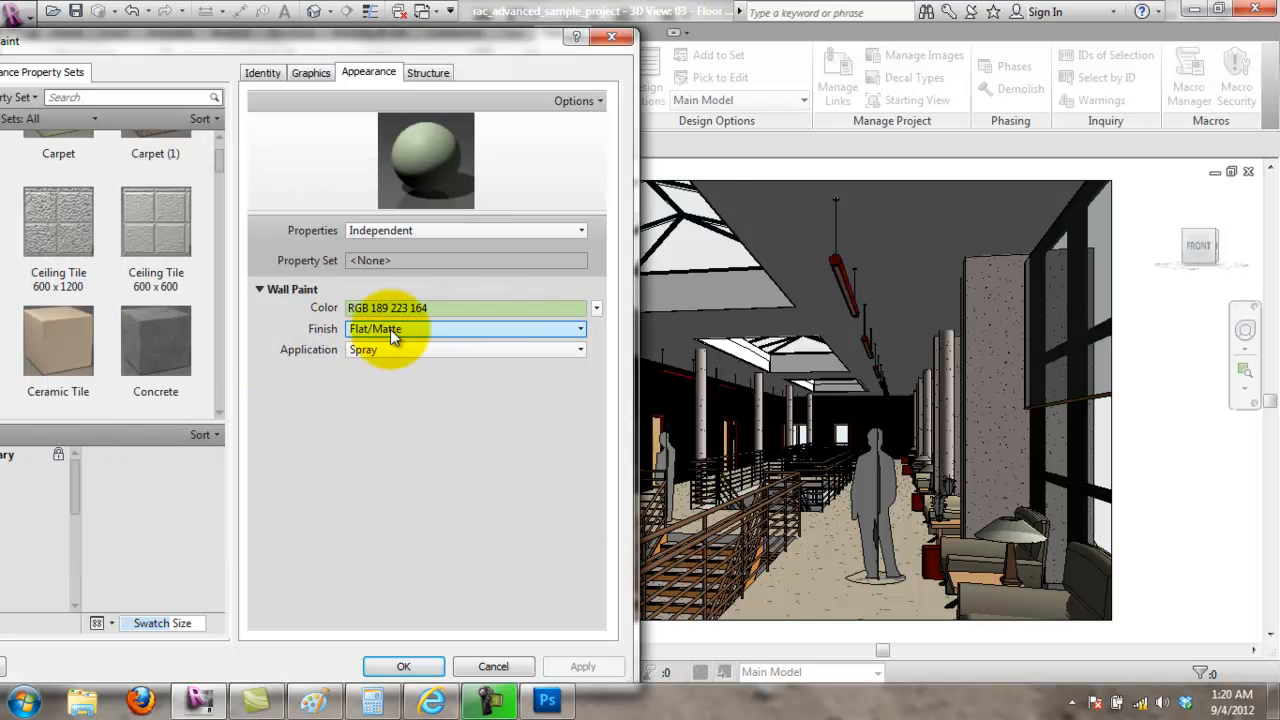
Step: Make the custom paint use its render appearance for shading, and accept the materials dialog
left_click_drag(278, 41, 452, 40)
left_click(484, 69)
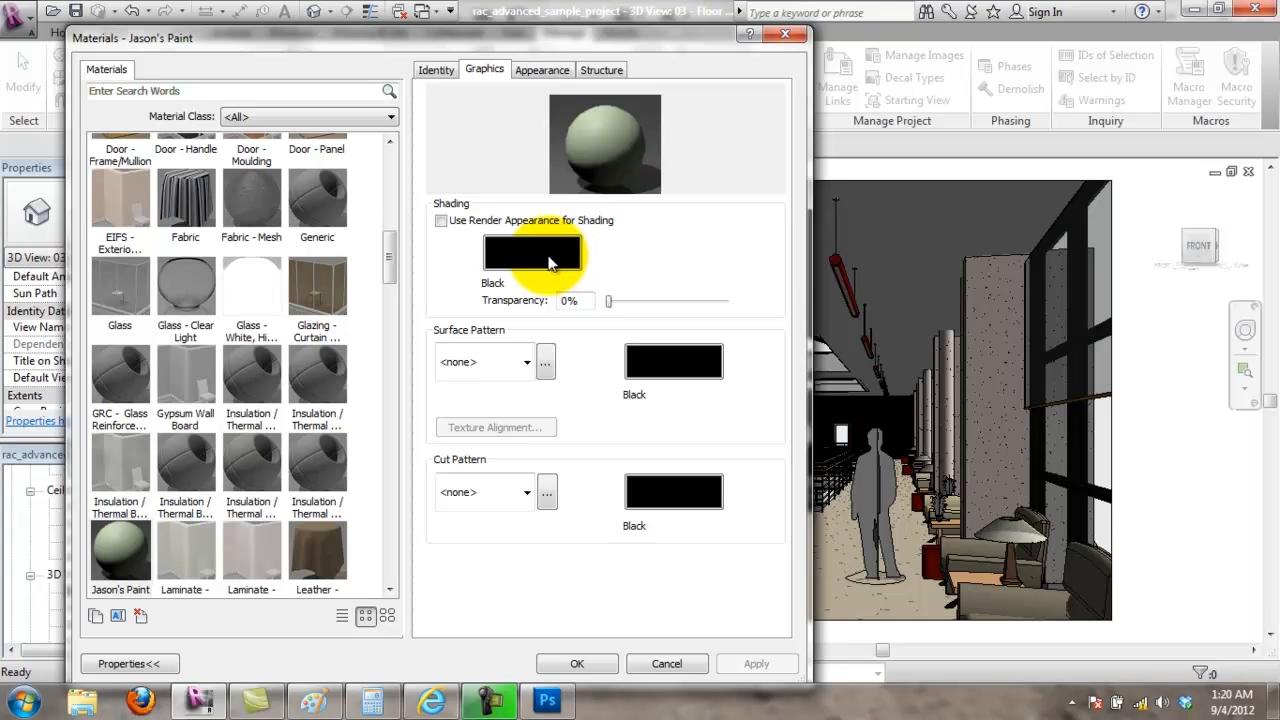
left_click(488, 221)
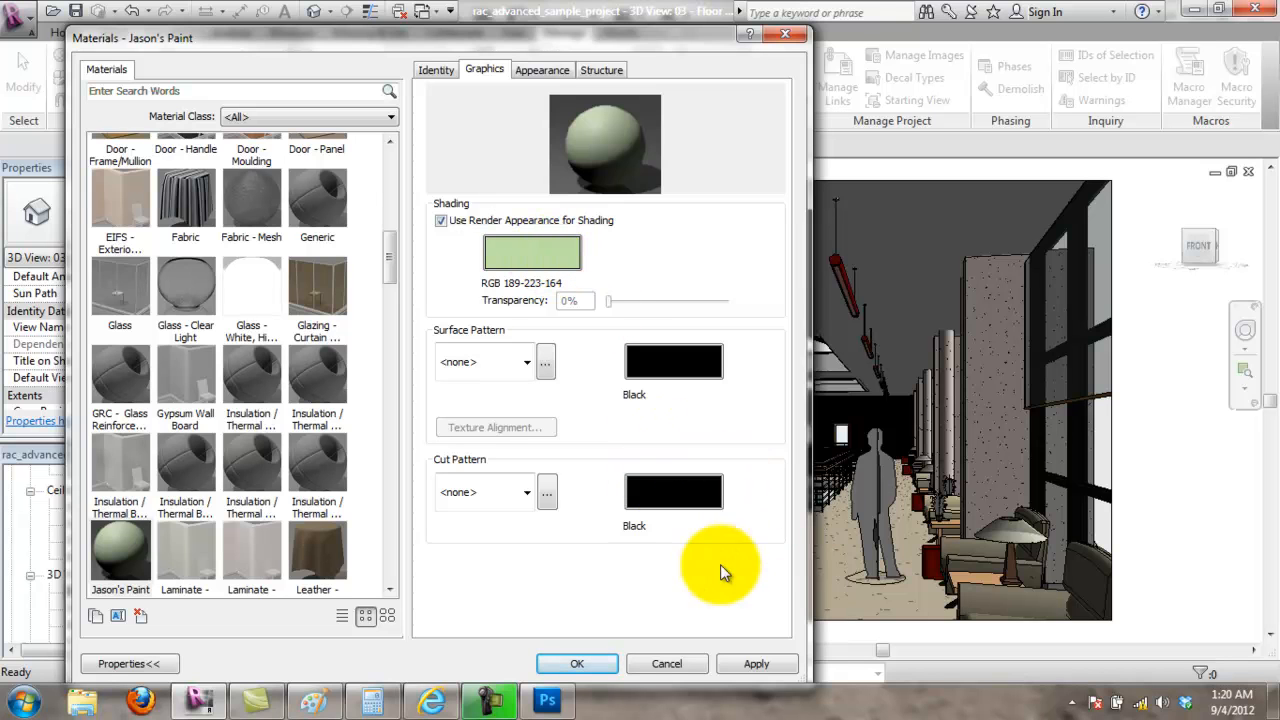
left_click(757, 664)
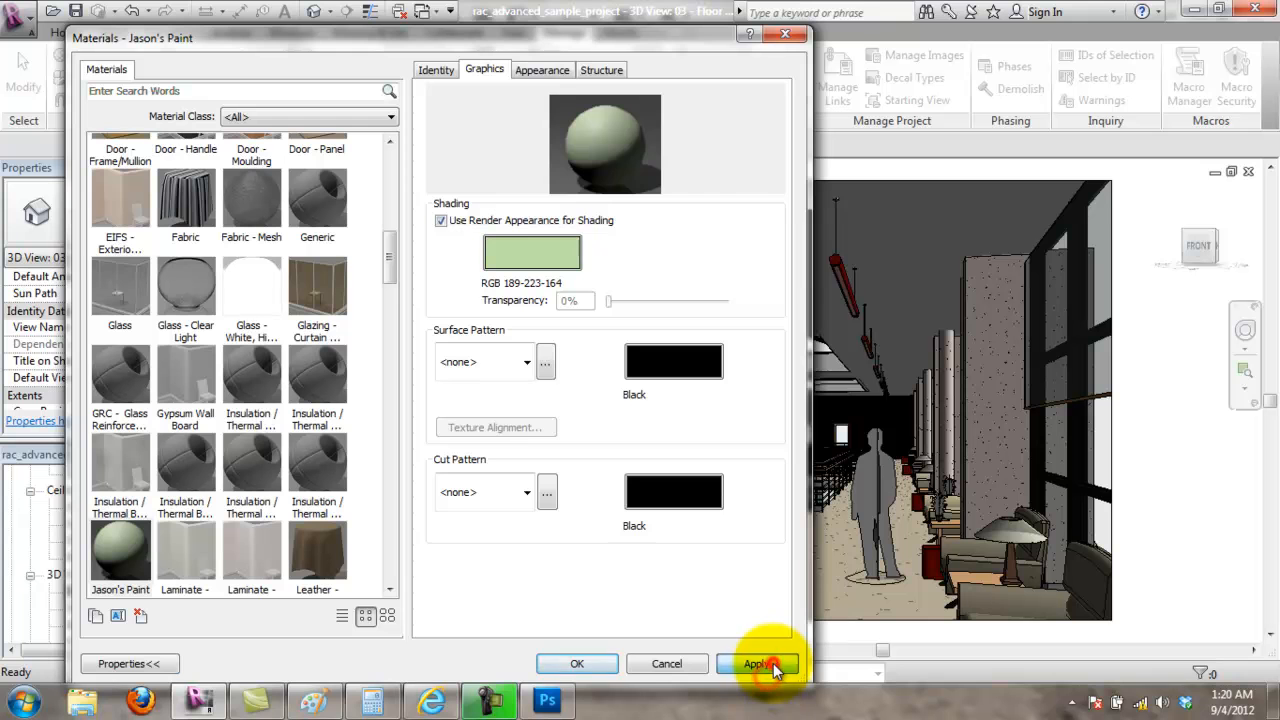
left_click(574, 664)
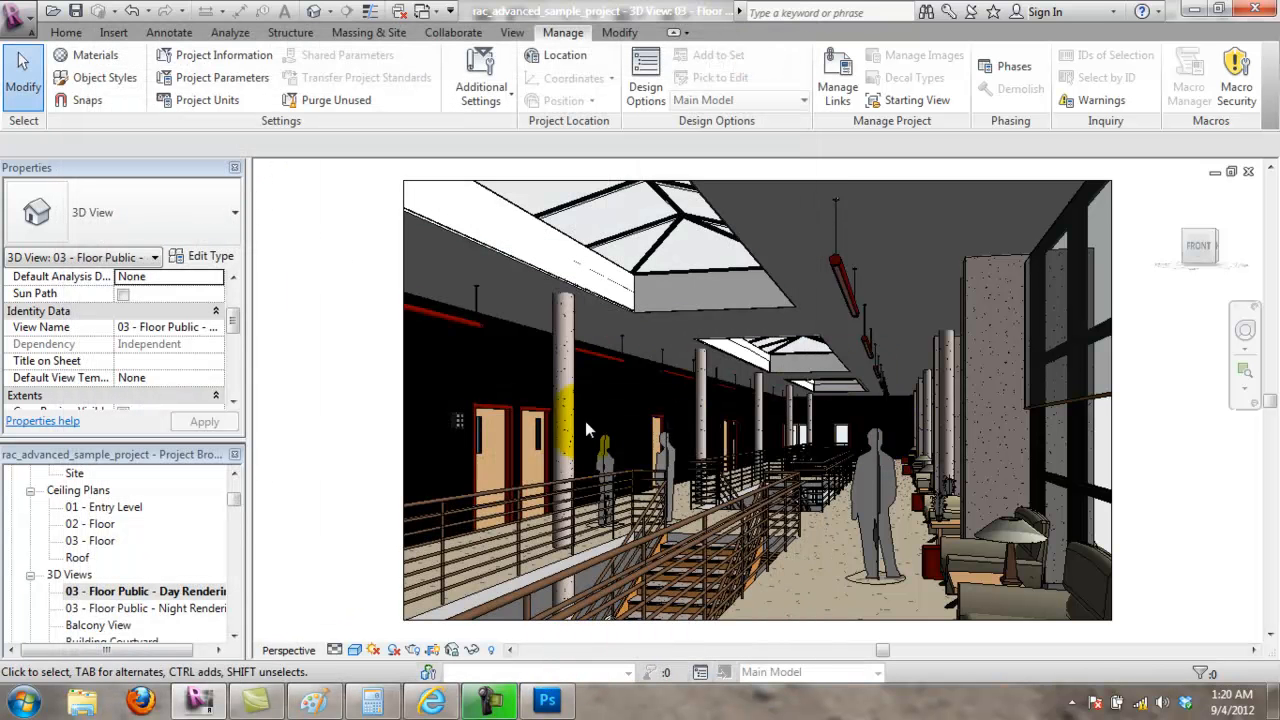
left_click(323, 403)
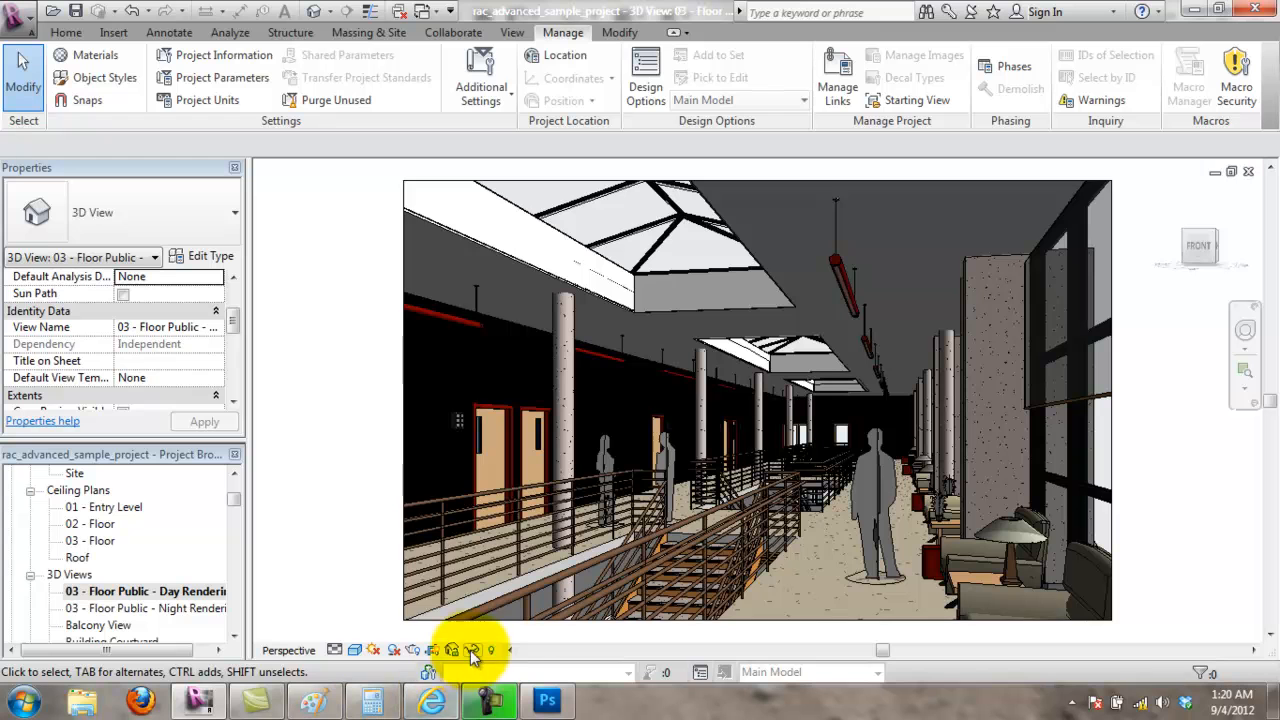
Step: Preview the perspective in Consistent Colors and set its visual style to Realistic
left_click(359, 649)
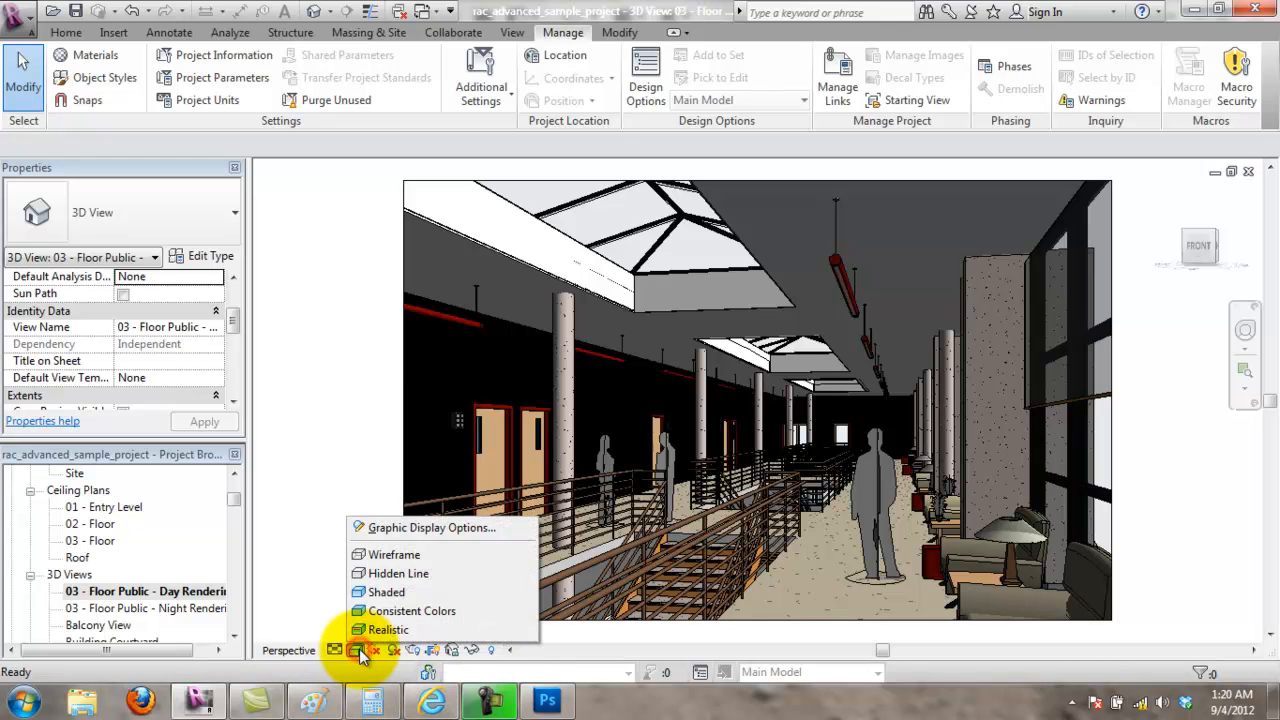
left_click(372, 610)
left_click(354, 650)
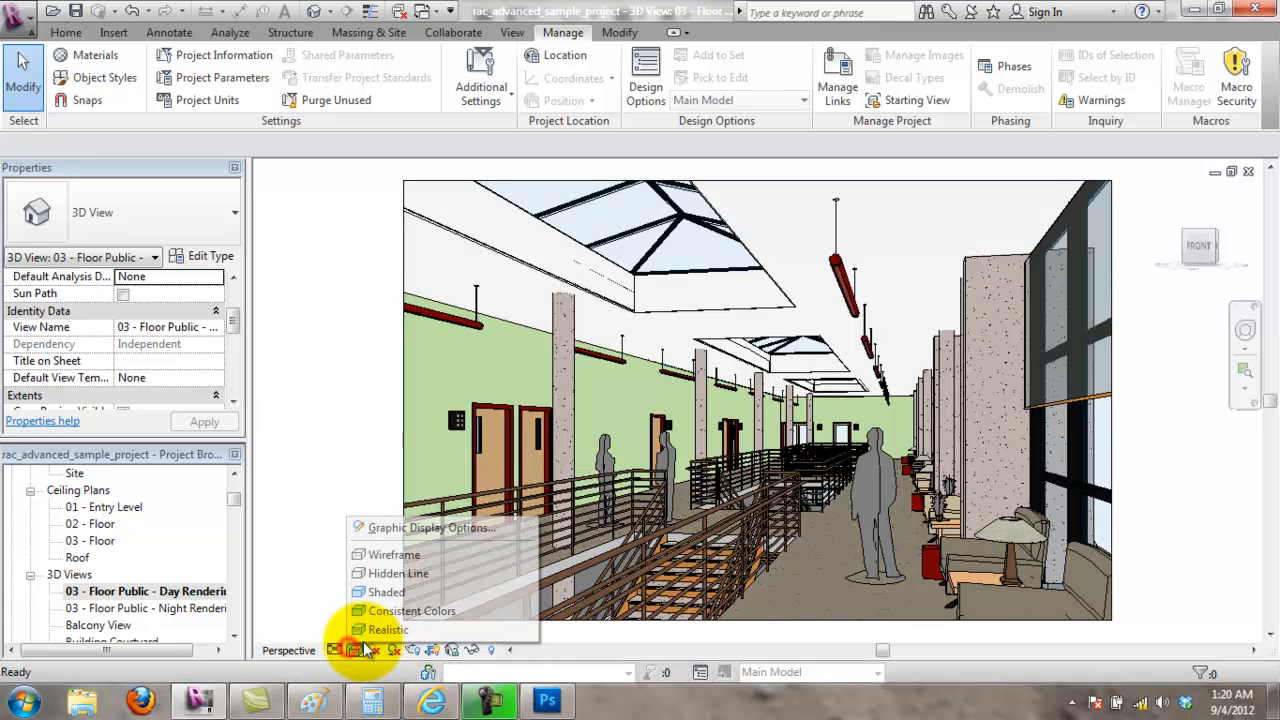
left_click(371, 622)
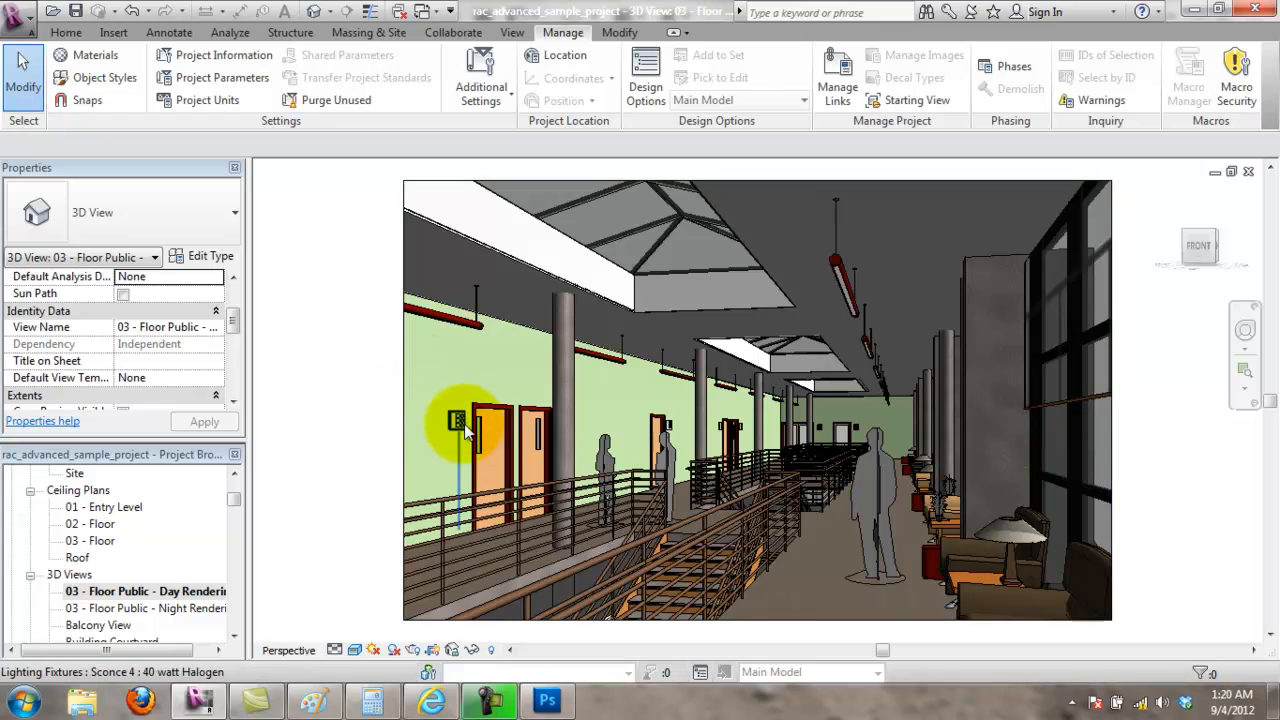
Step: Examine the stair guardrail's type properties and the materials in its rail structure, and leave them without changes
left_click(690, 519)
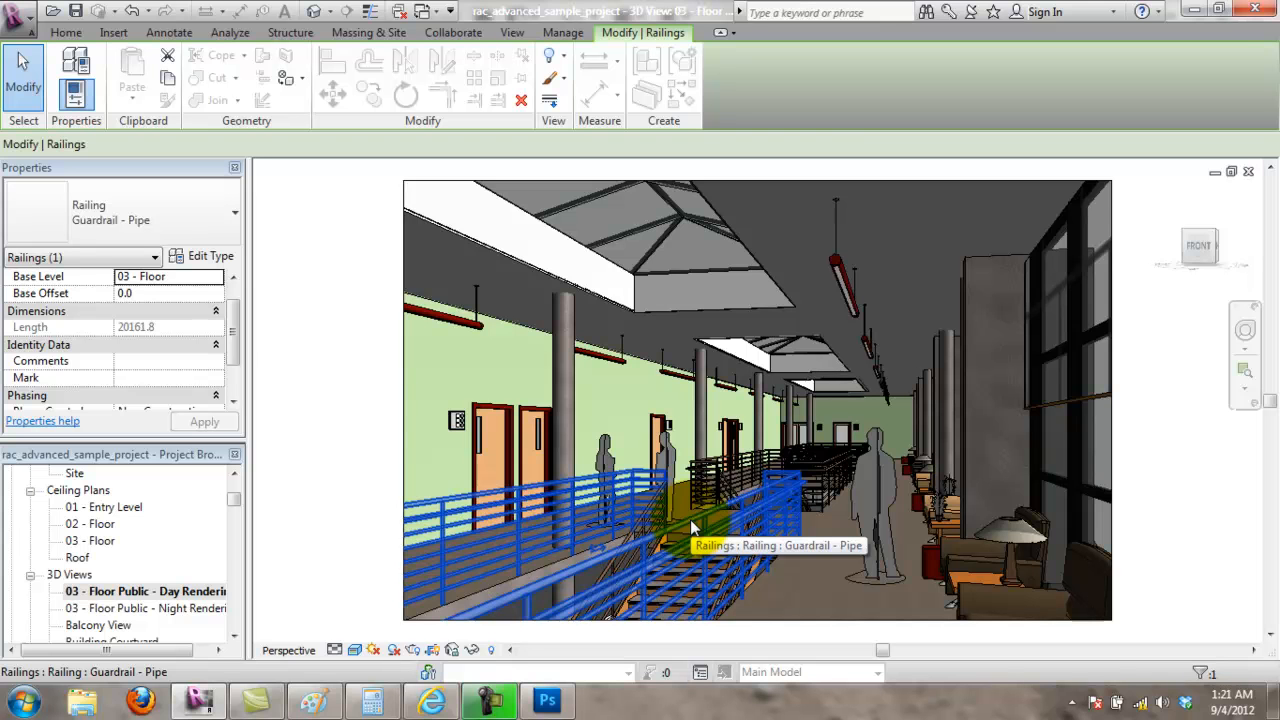
left_click_drag(231, 340, 255, 299)
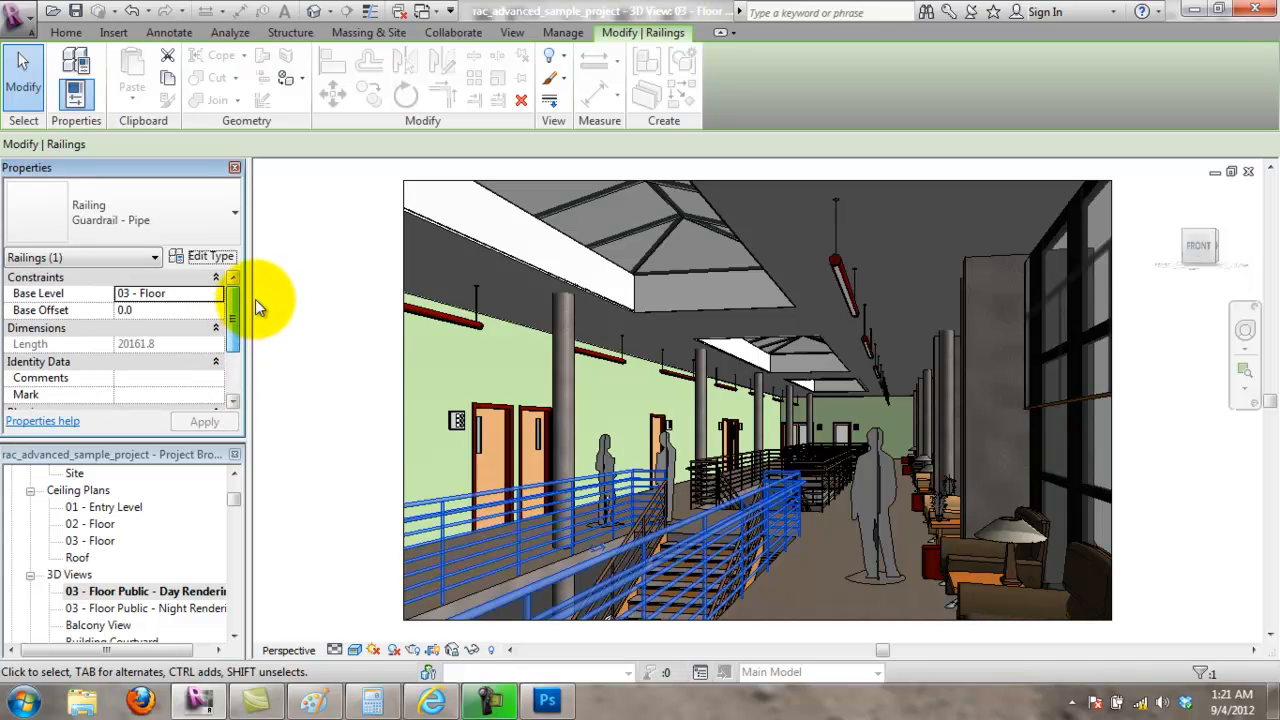
left_click(212, 256)
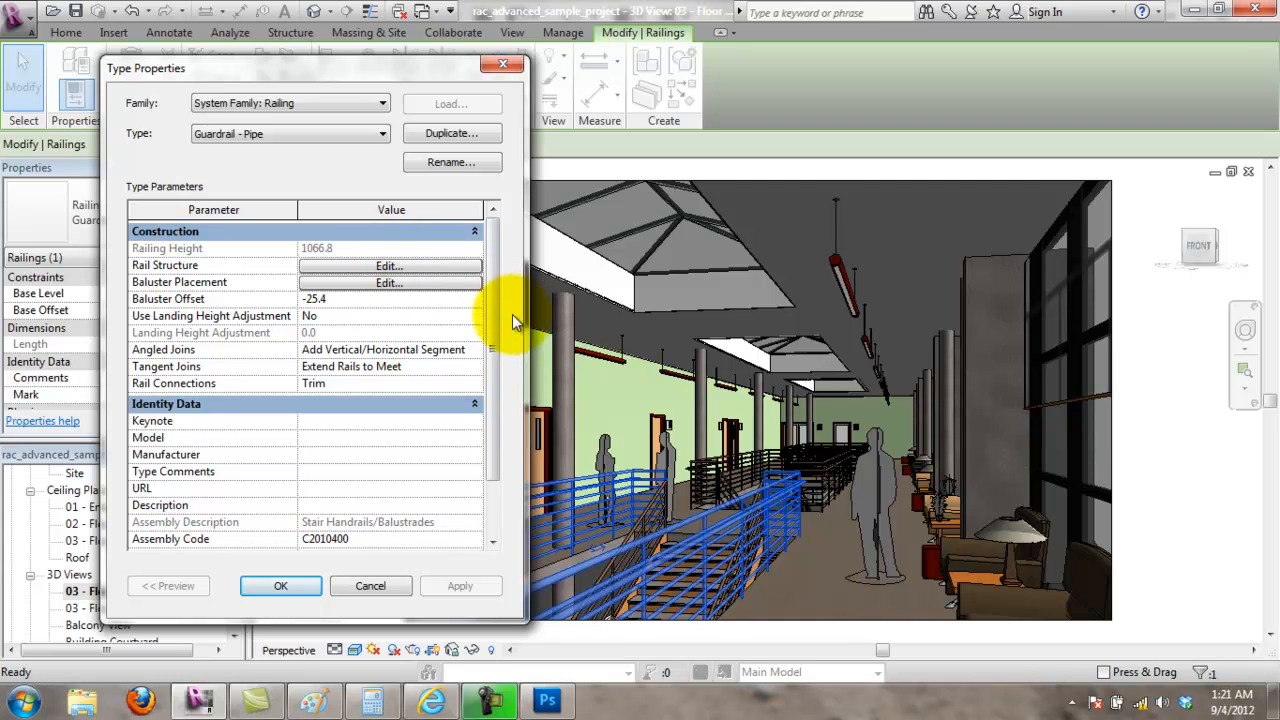
mouse_move(491, 327)
left_mouse_down()
mouse_move(497, 431)
mouse_move(493, 313)
left_mouse_up()
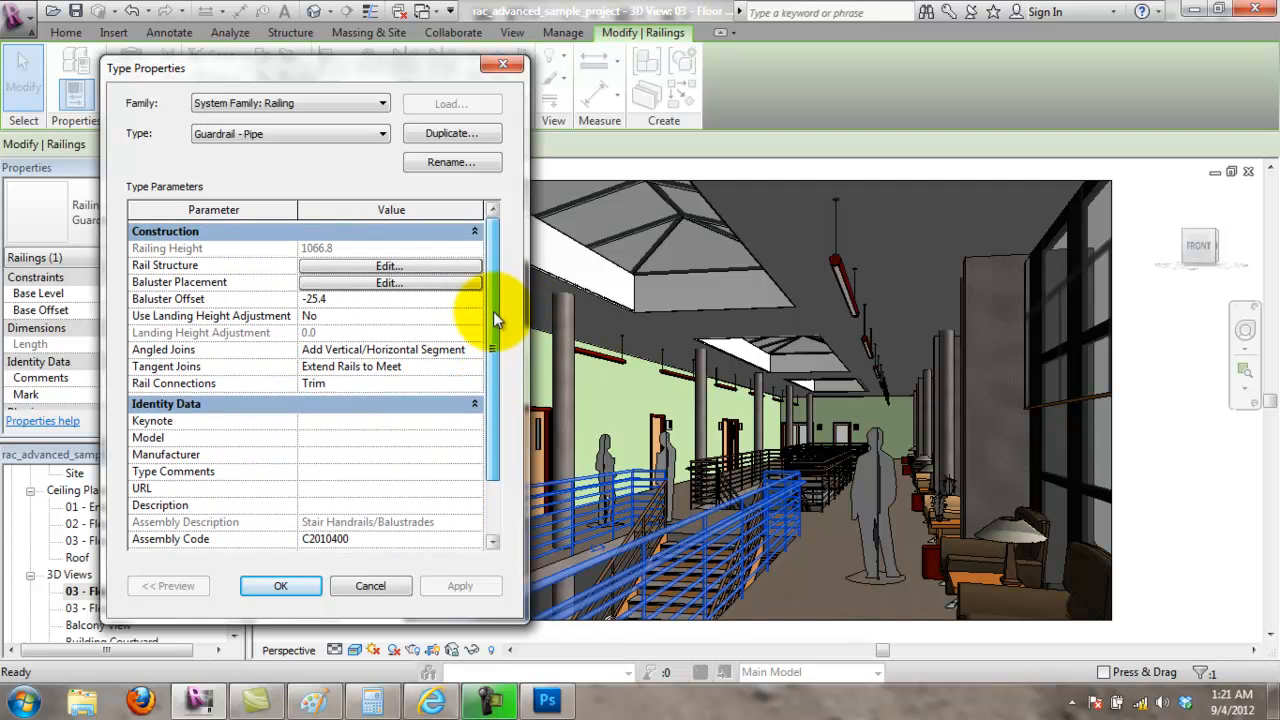
left_click(351, 265)
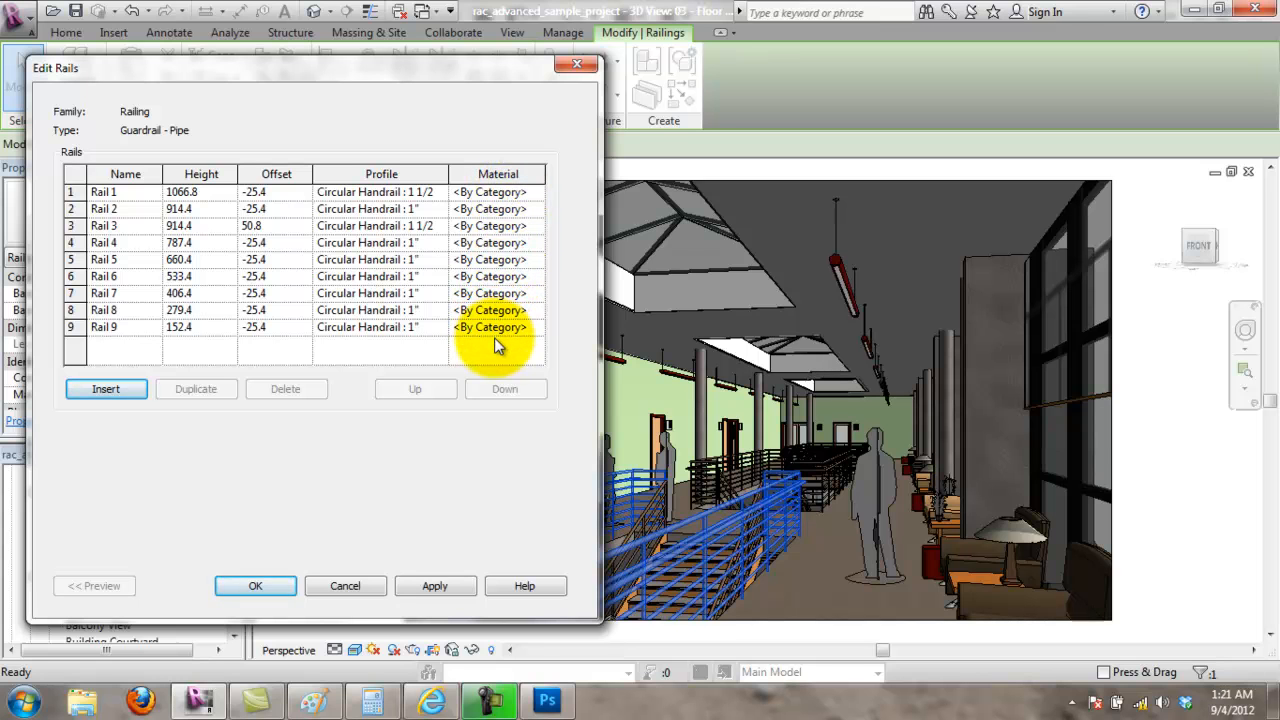
left_click(364, 586)
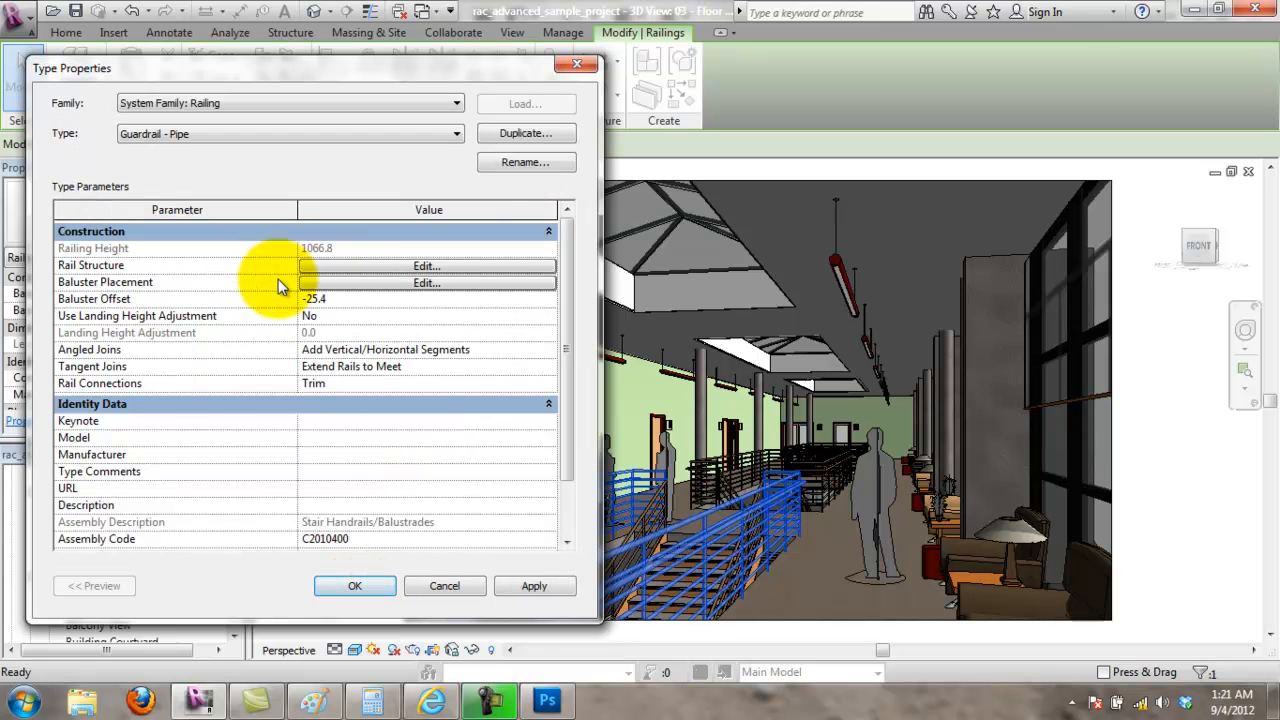
left_click(444, 586)
Step: Browse the project materials in the Metal class as a name list, and leave the materials dialog
left_click(563, 32)
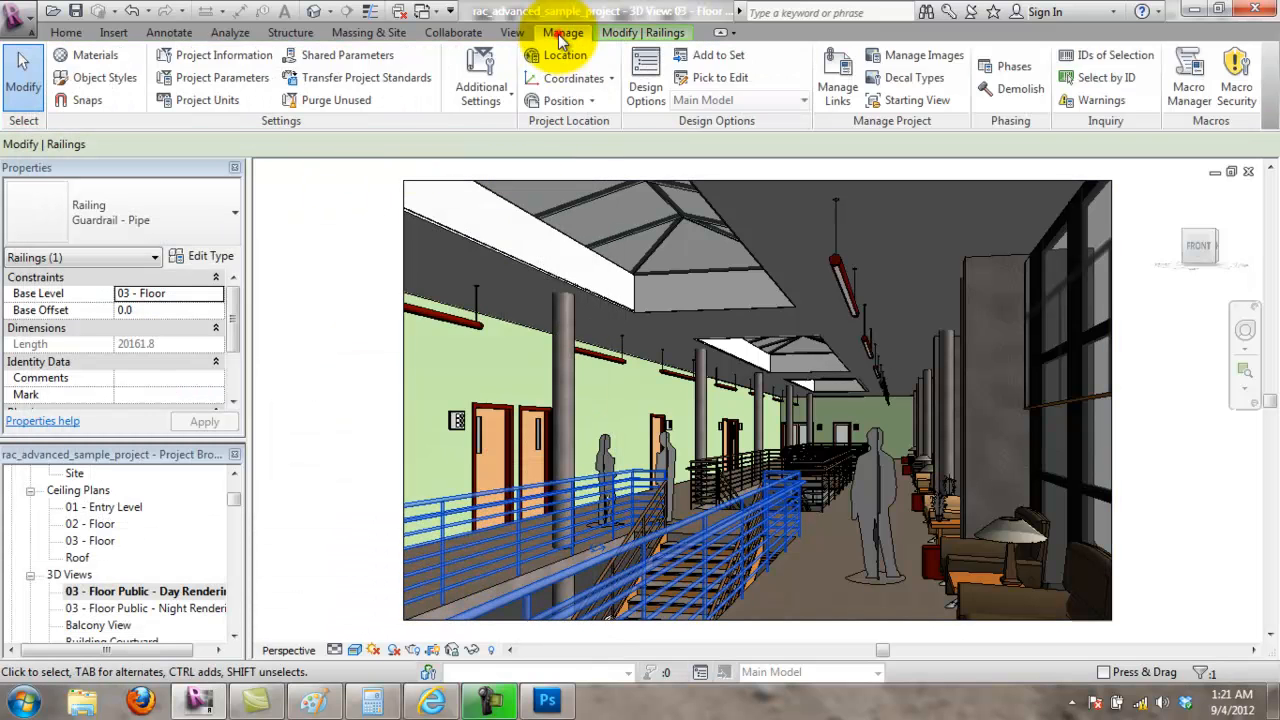
left_click(112, 56)
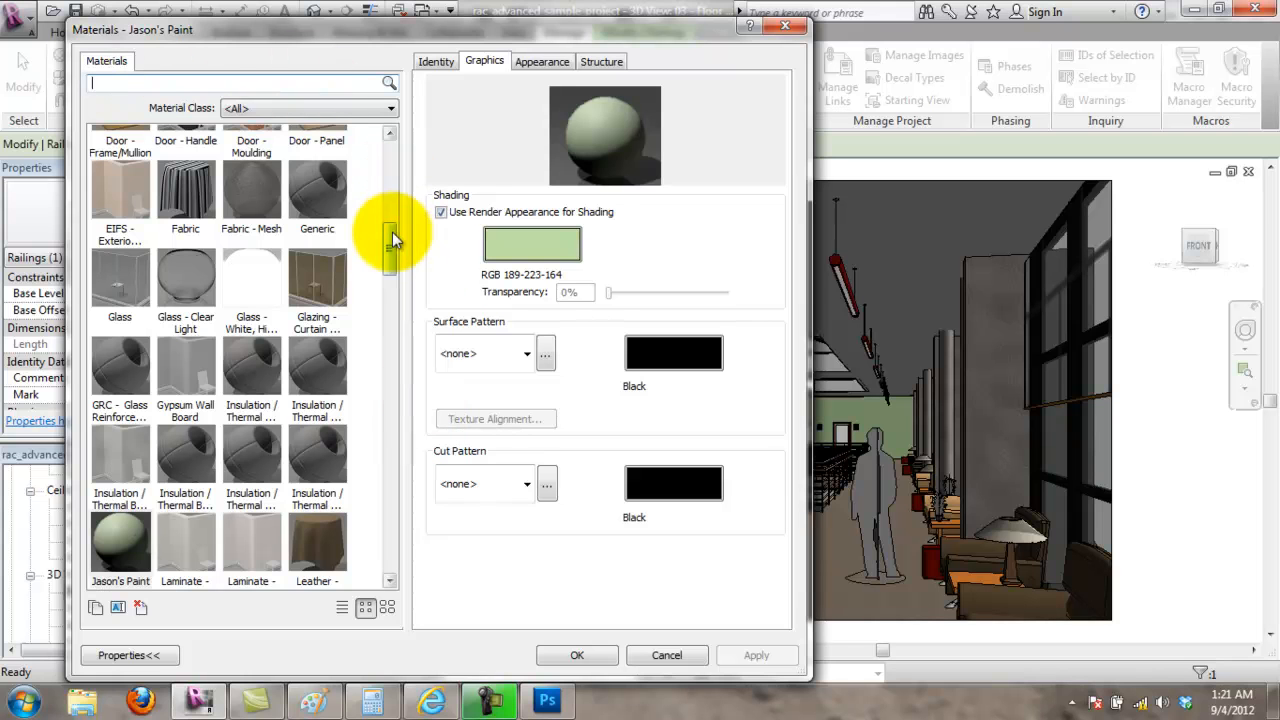
left_click(365, 108)
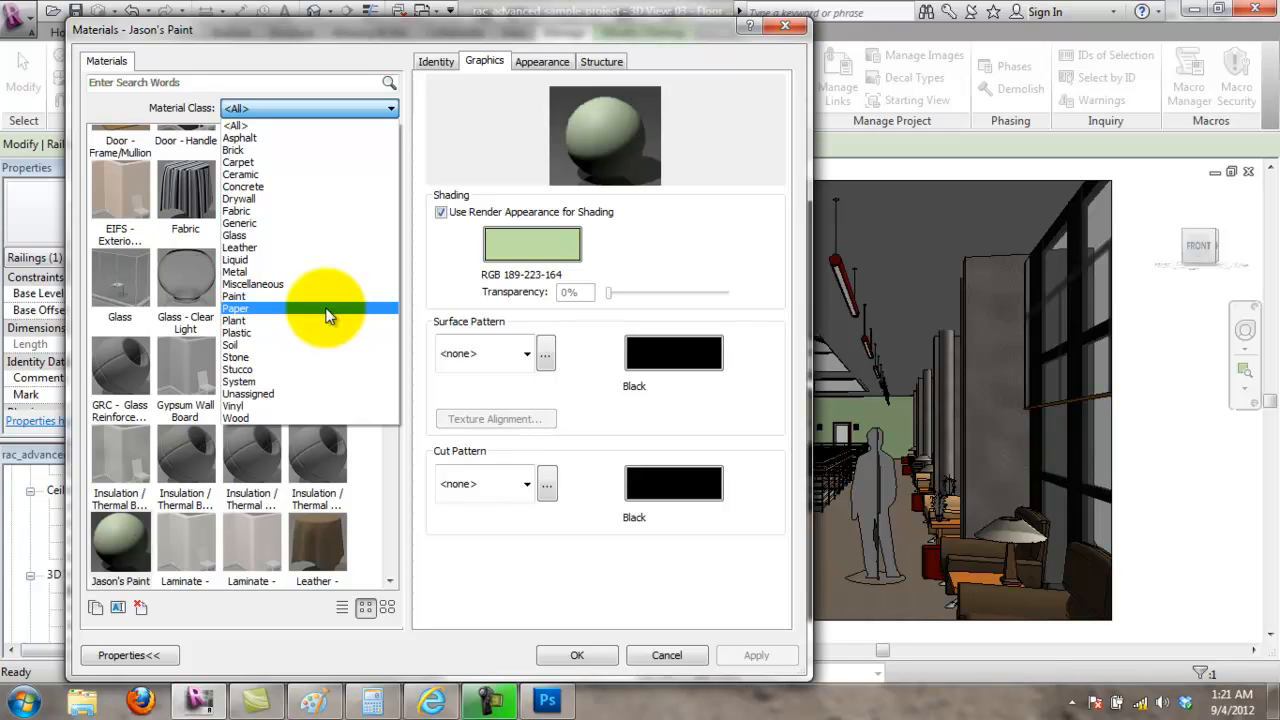
left_click(317, 271)
left_click_drag(393, 209, 400, 277)
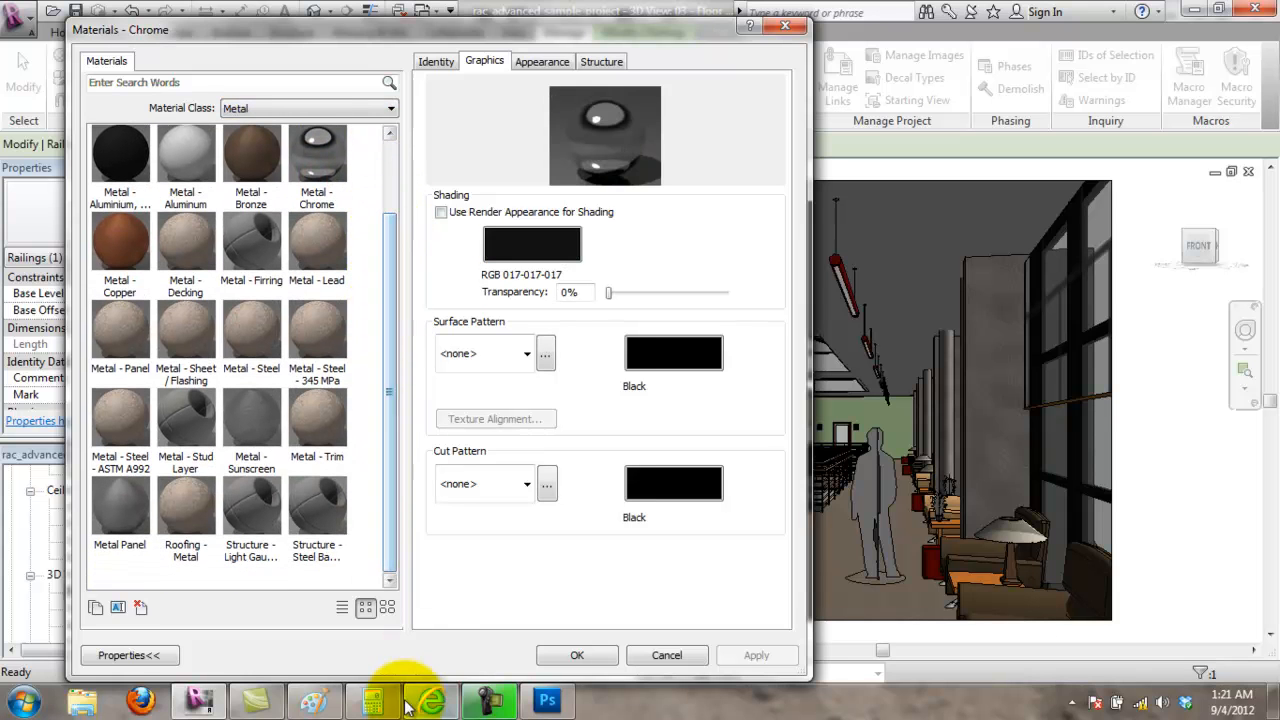
left_click(342, 607)
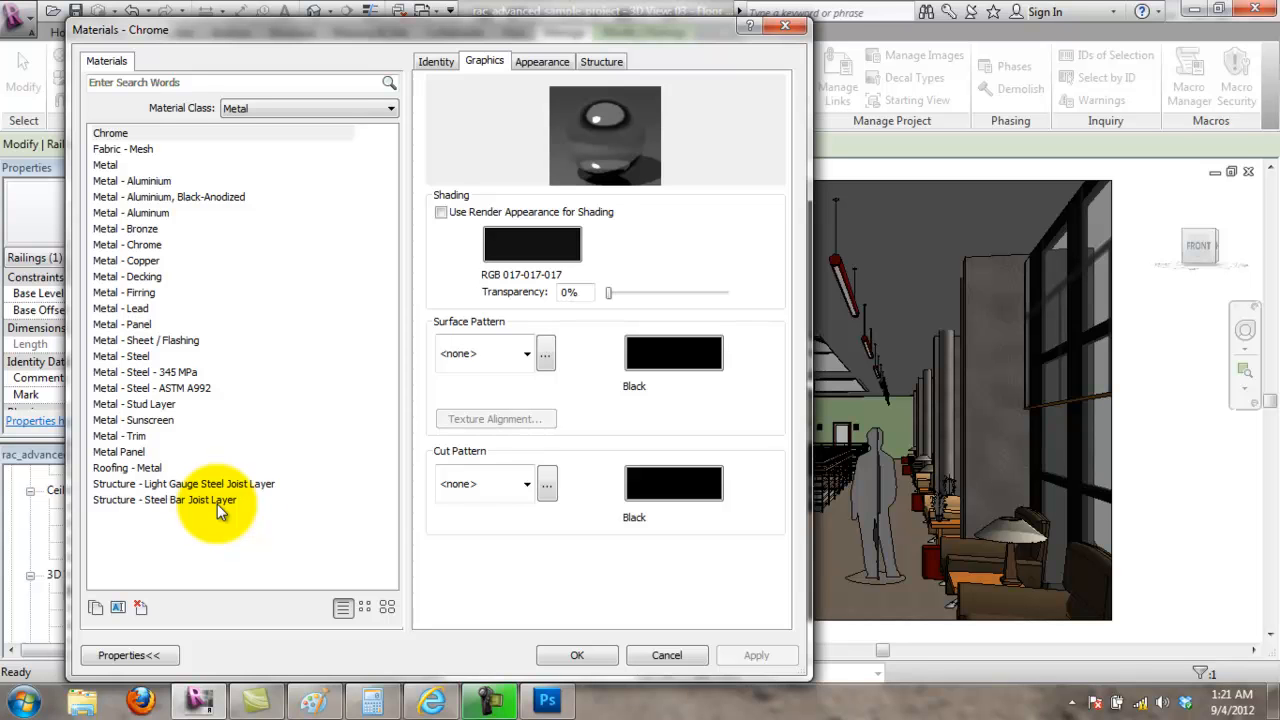
left_click(577, 655)
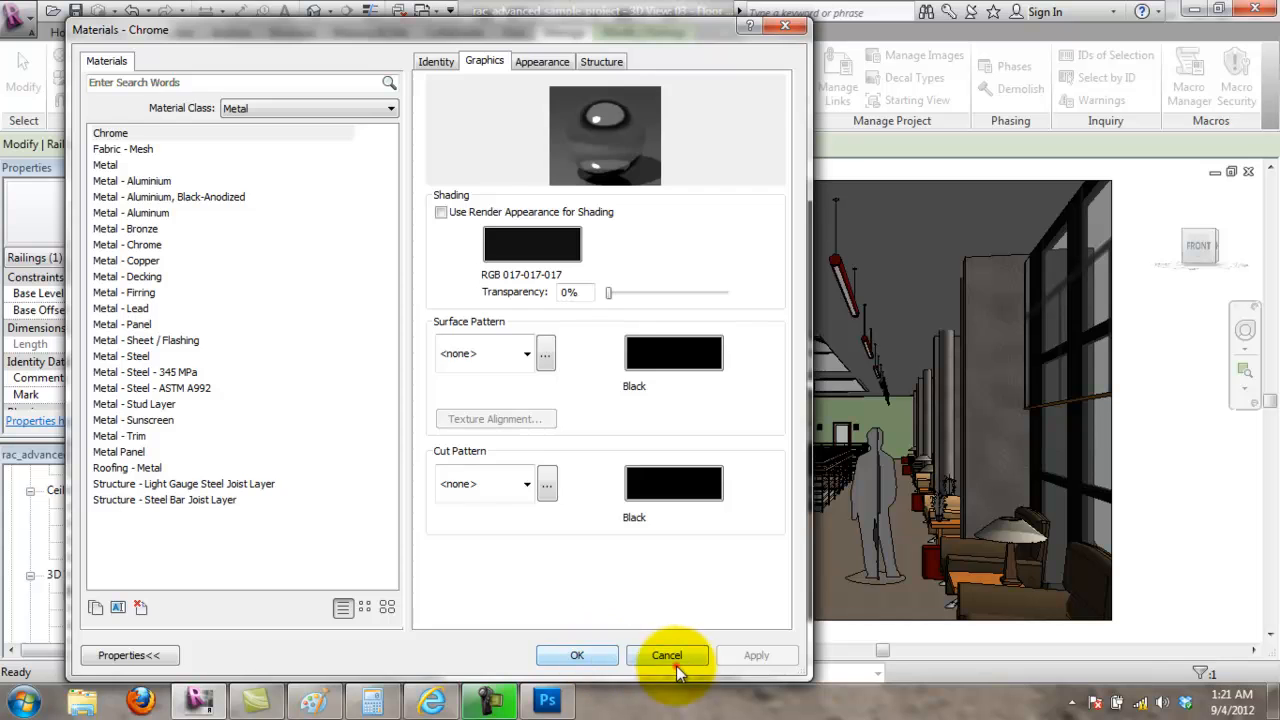
Step: Select the Guardrail - Pipe railing by the stair and open the material choice for Rail 1 in its rail structure
left_click(508, 500)
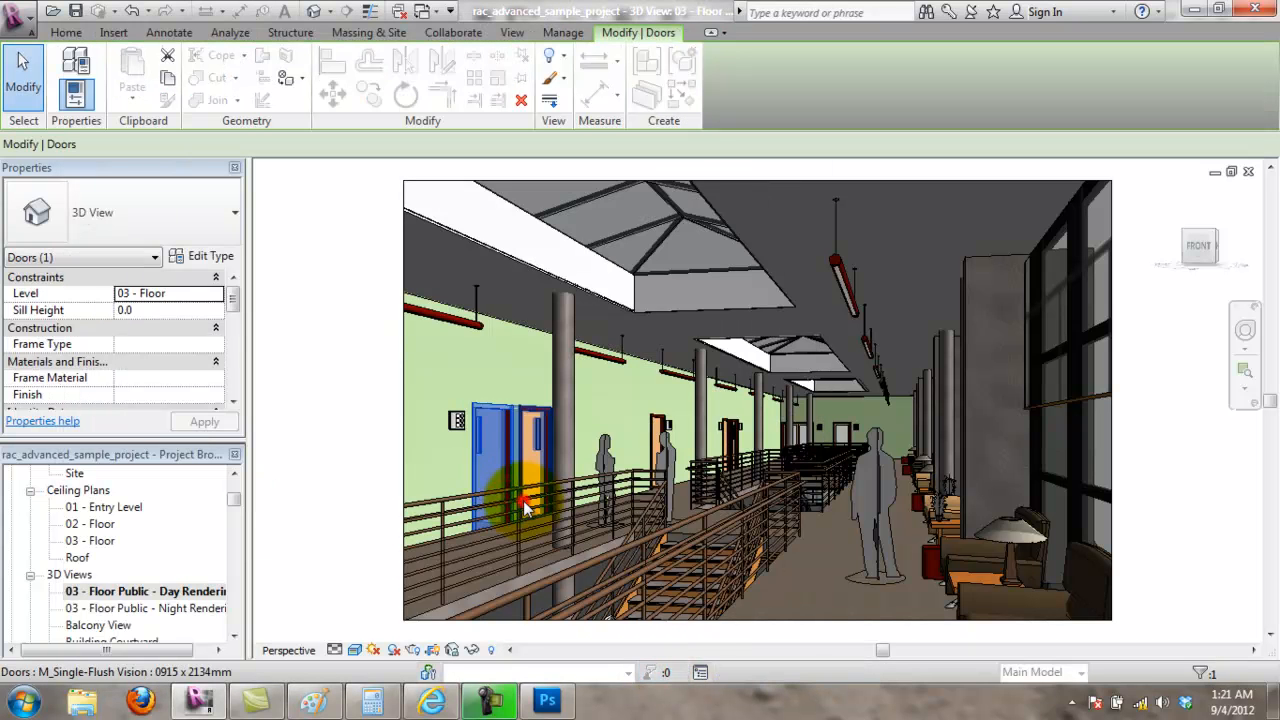
left_click(520, 540)
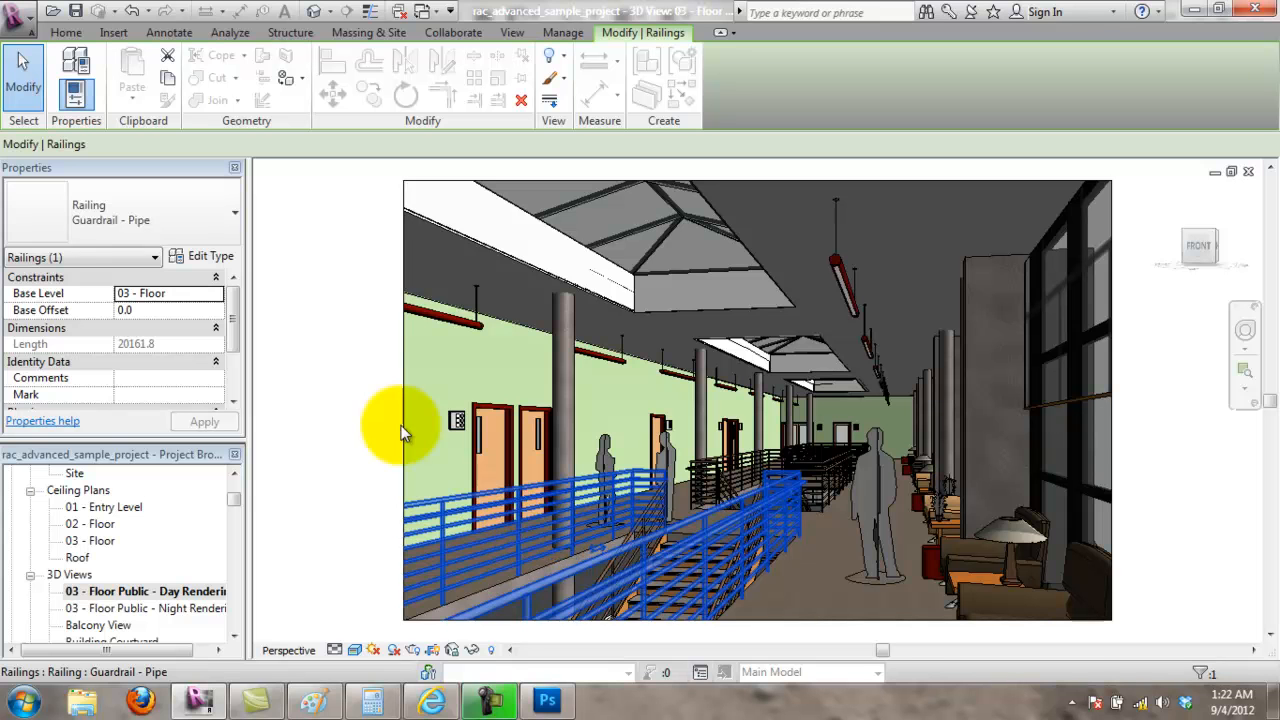
left_click_drag(236, 303, 250, 250)
left_click(218, 260)
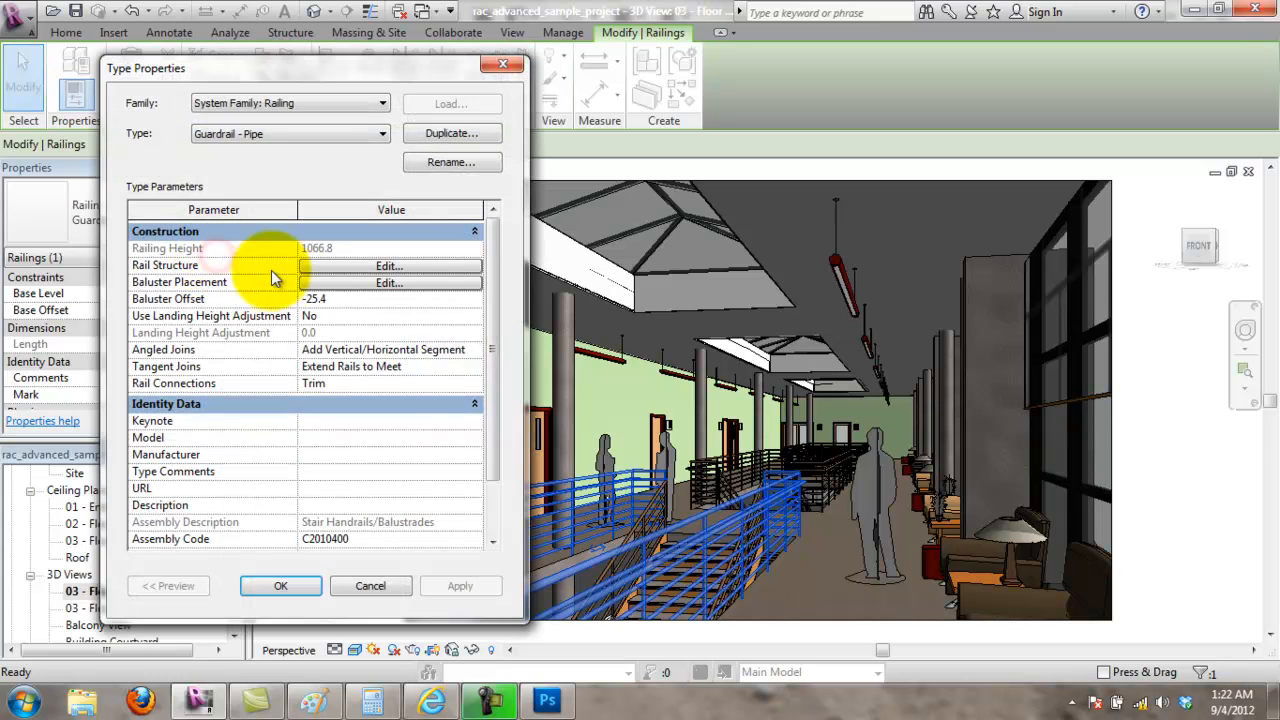
left_click(356, 266)
left_click(505, 191)
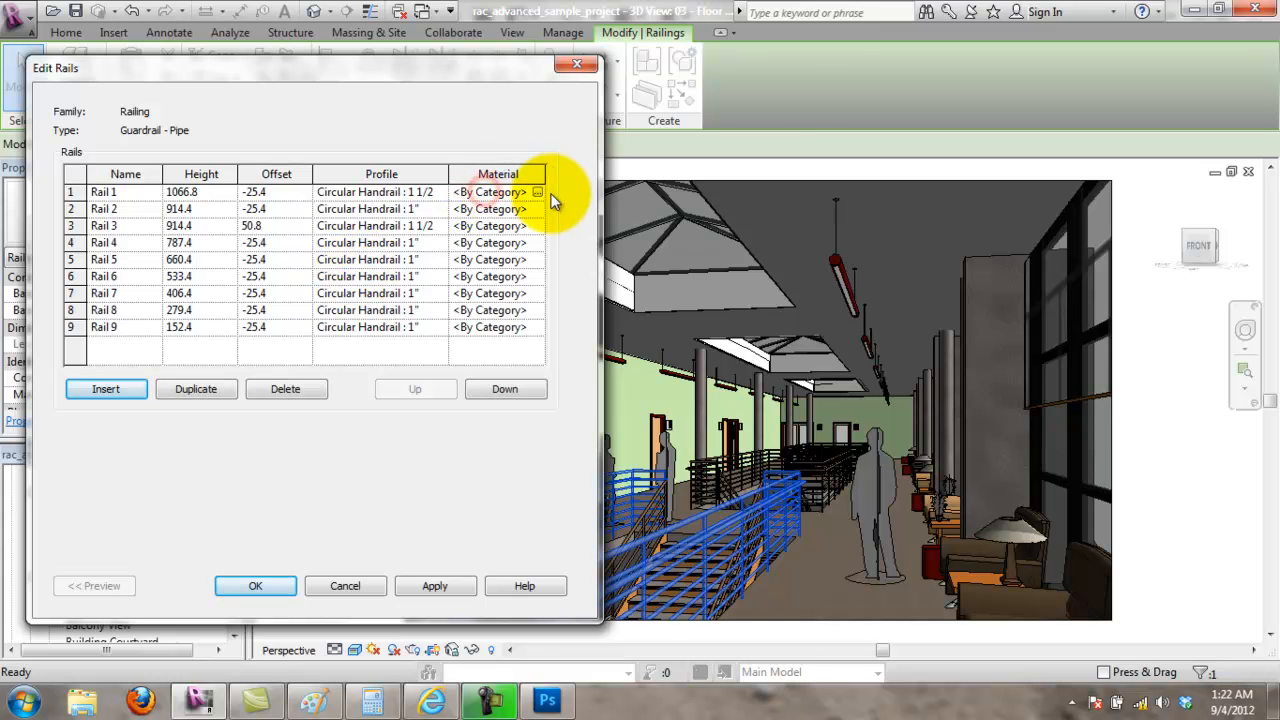
left_click(538, 192)
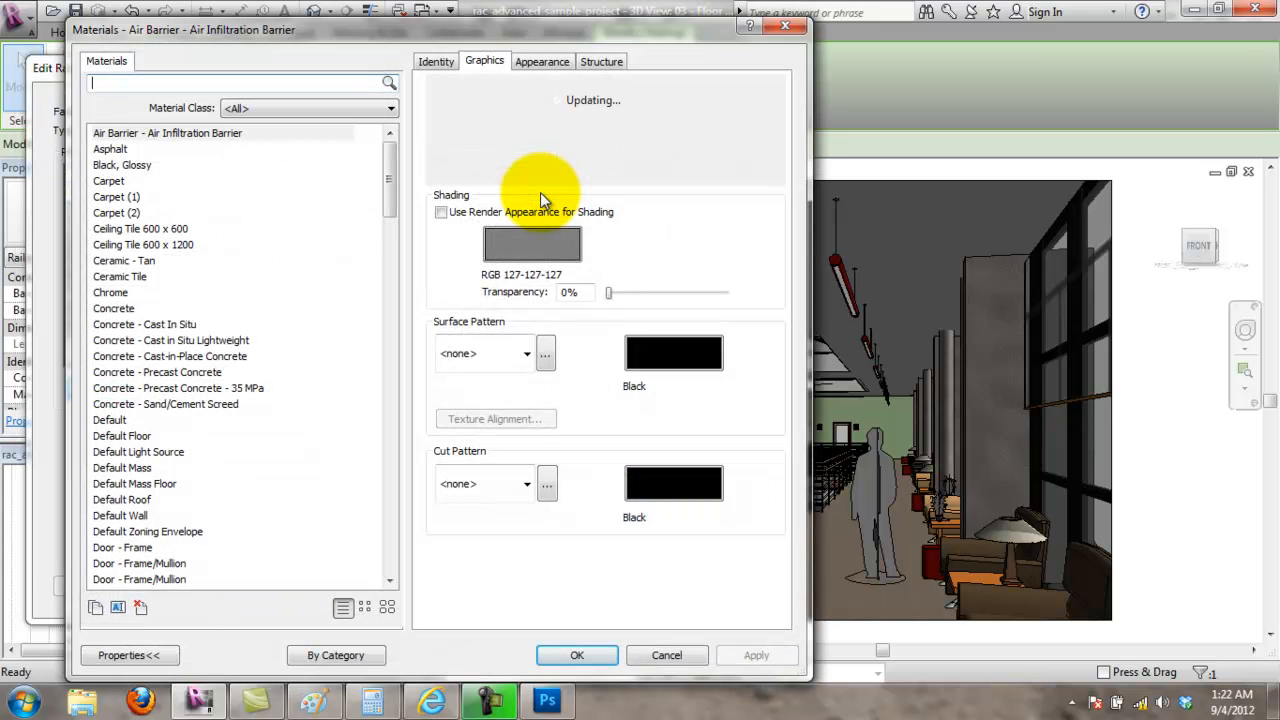
Step: Check the Air Barrier material's appearance and structure properties, leave the railing settings without changes, and deselect the guardrail
left_click(556, 62)
left_click(587, 63)
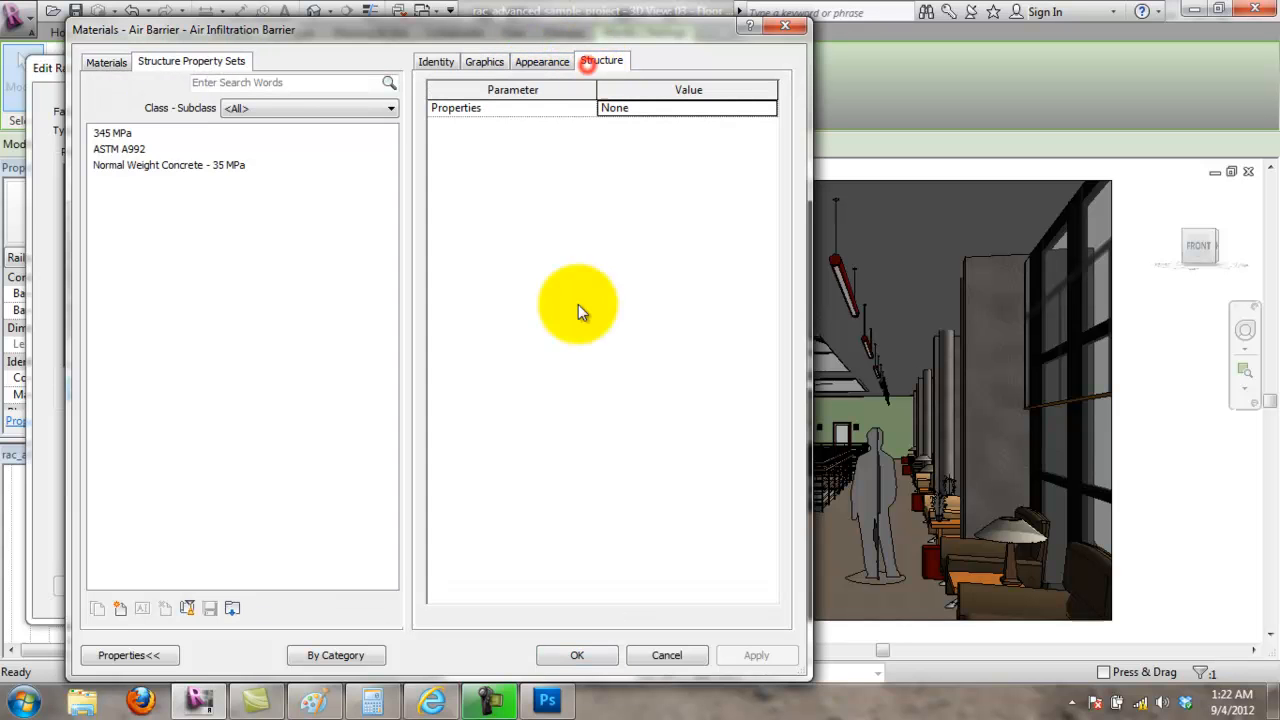
left_click(664, 660)
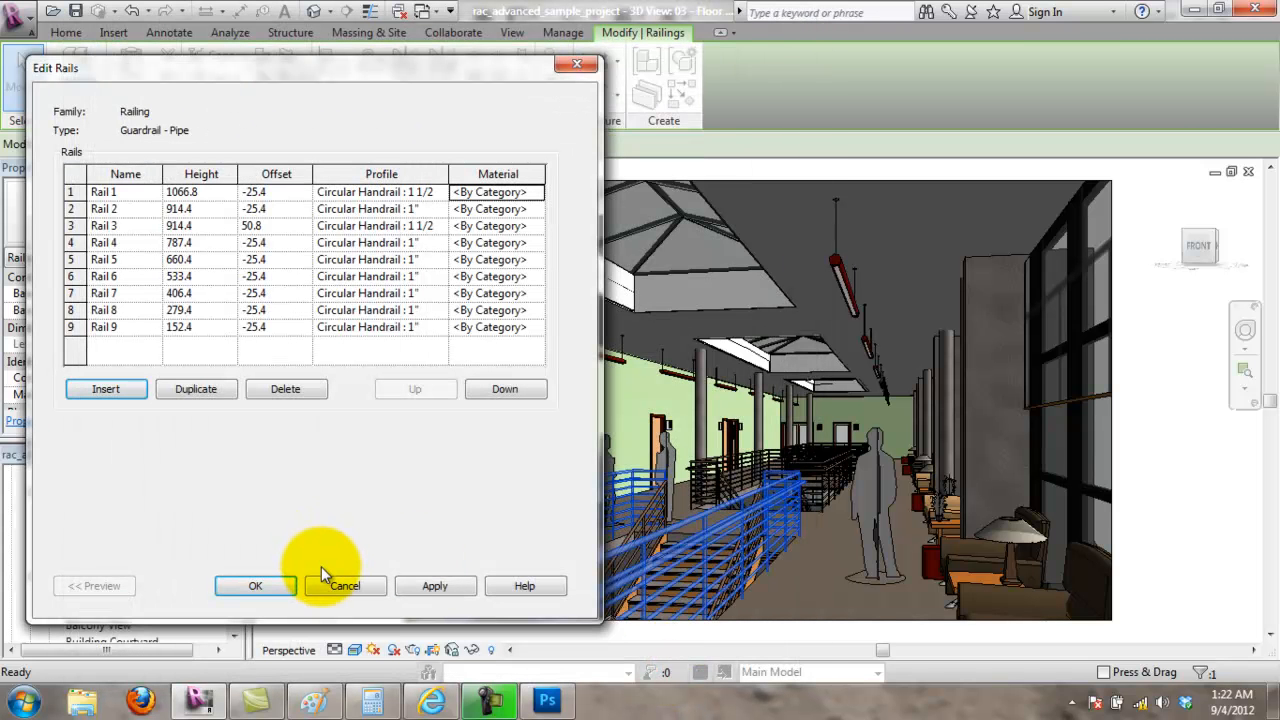
left_click(344, 585)
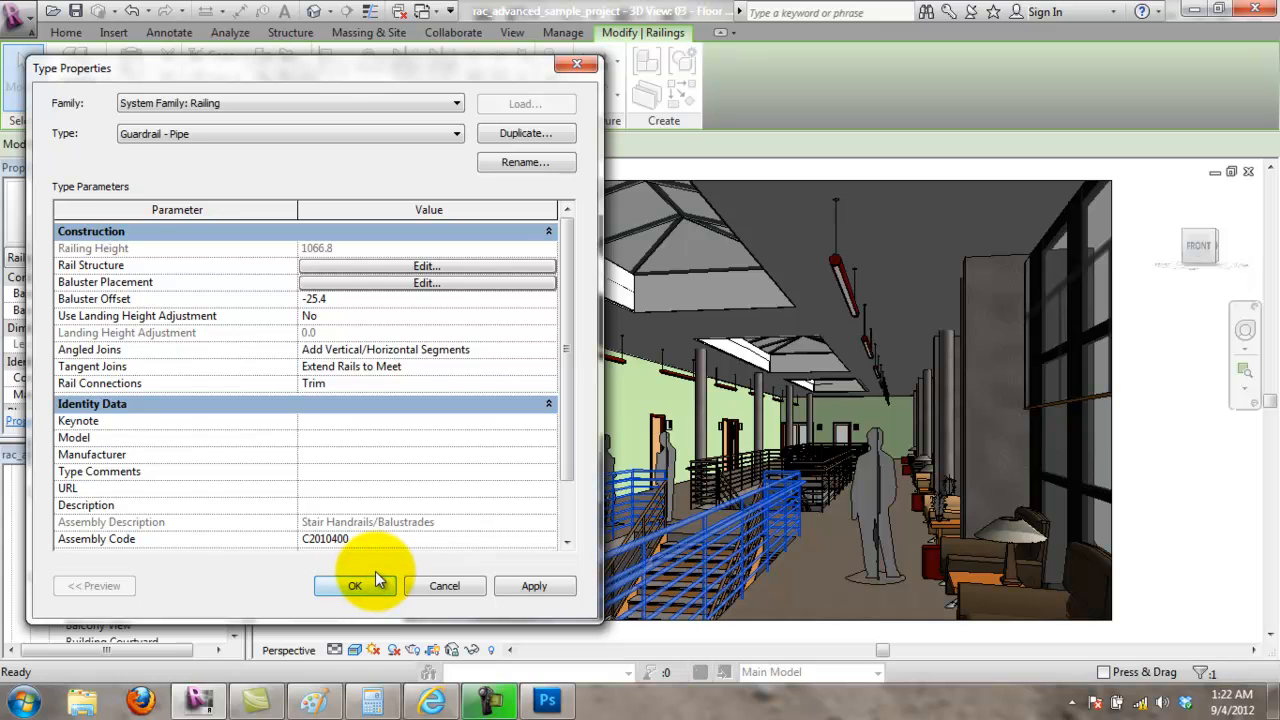
left_click(447, 585)
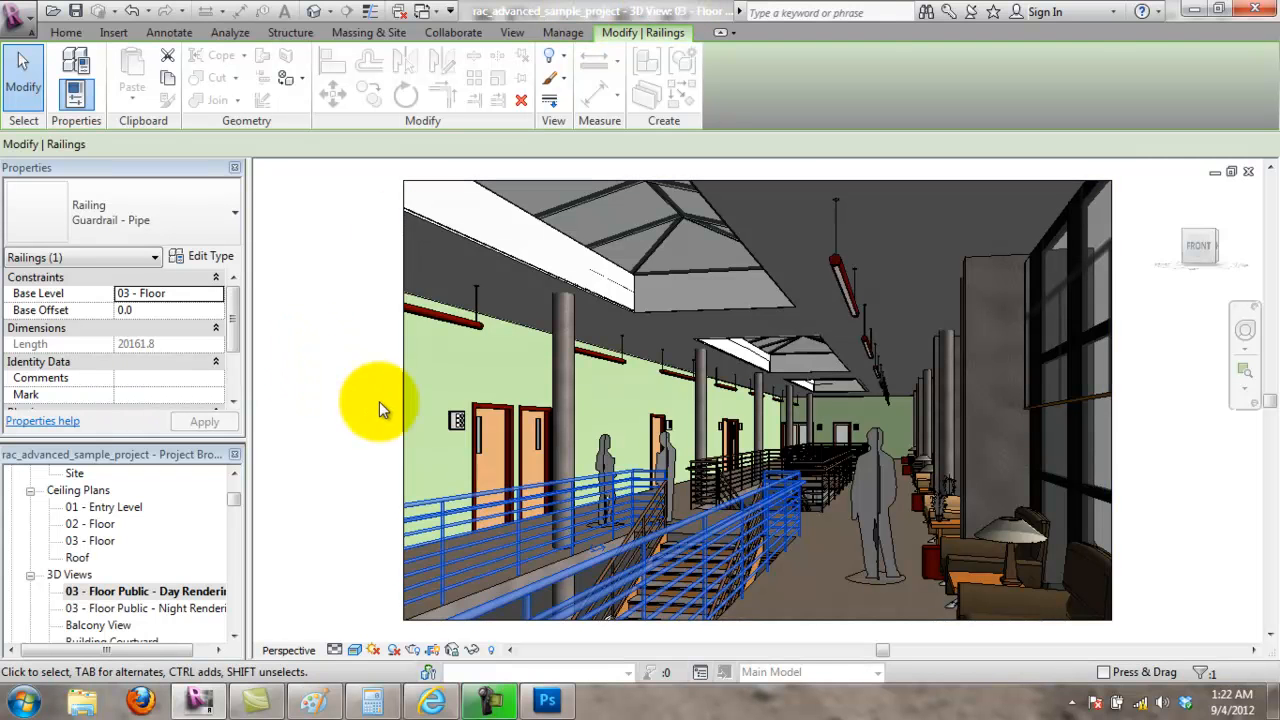
right_click(380, 463)
left_click(358, 472)
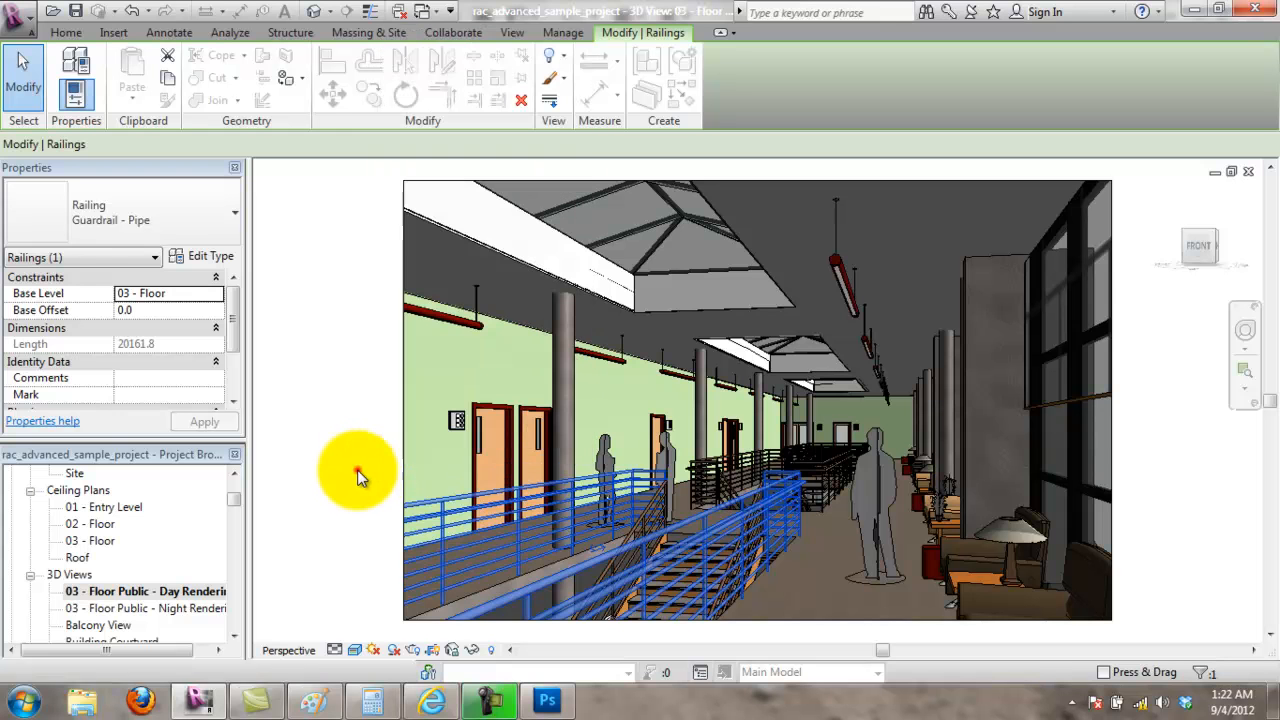
left_click_drag(238, 318, 253, 392)
left_click(282, 390)
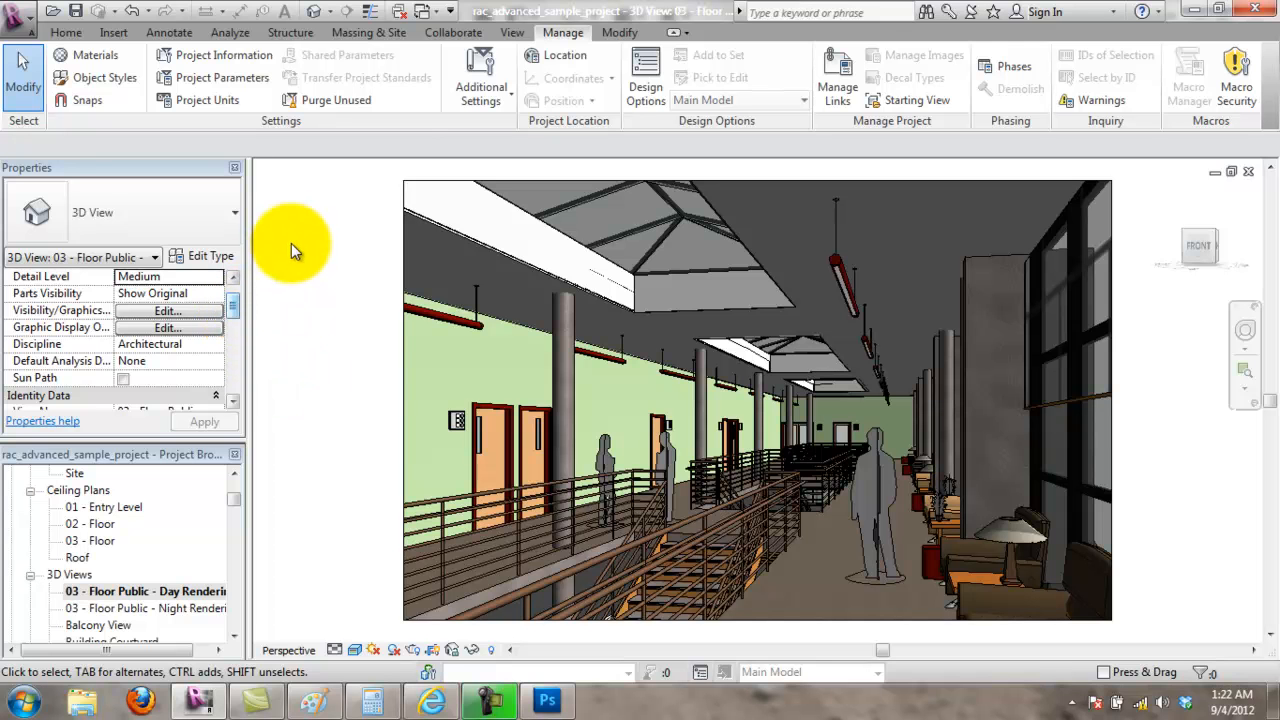
Step: Open the project materials with their identity information and look through the full list for metal finishes
left_click(106, 63)
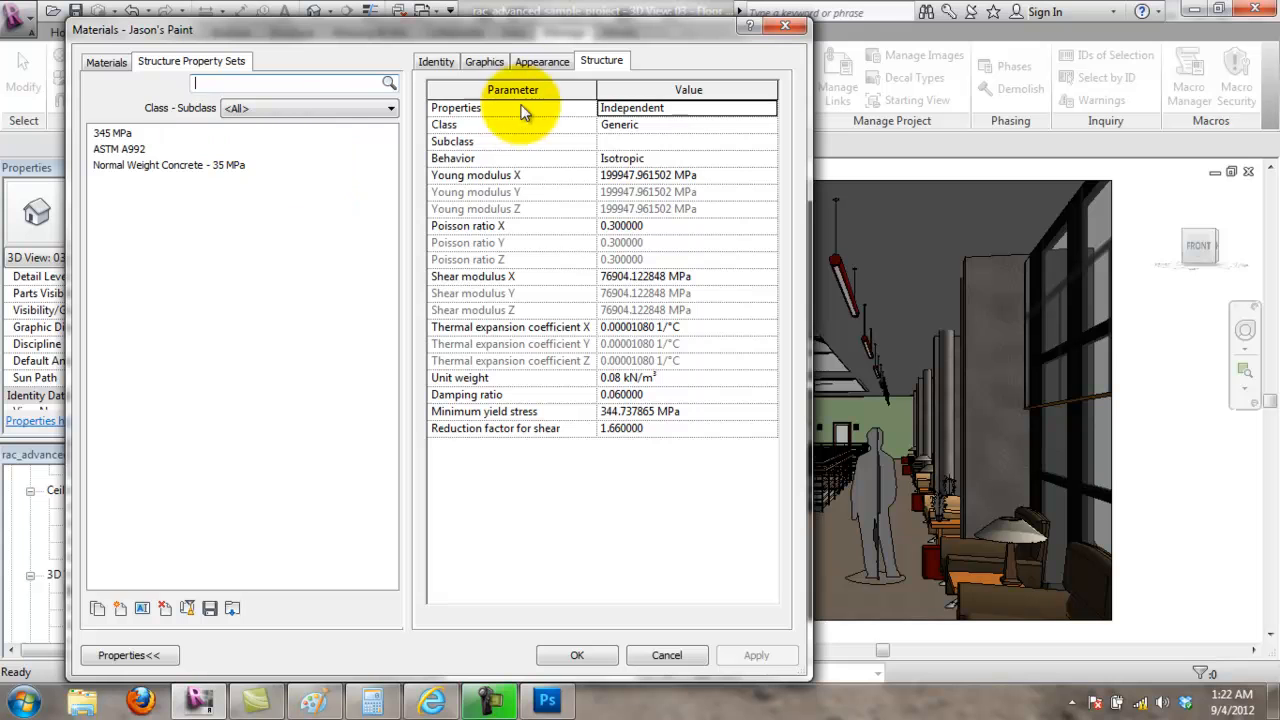
left_click(436, 61)
mouse_move(390, 228)
left_mouse_down()
mouse_move(394, 357)
mouse_move(428, 294)
mouse_move(417, 512)
mouse_move(442, 466)
mouse_move(443, 517)
mouse_move(440, 348)
left_mouse_up()
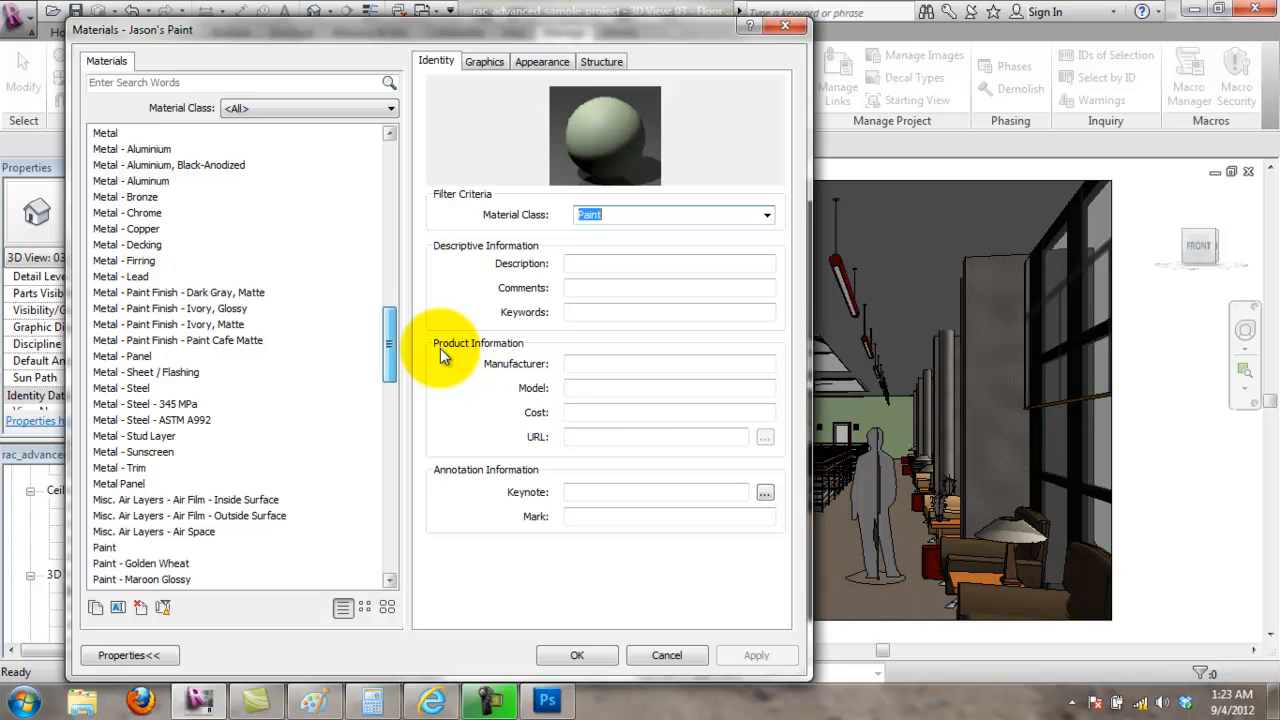
scroll(440, 348, "up", 3)
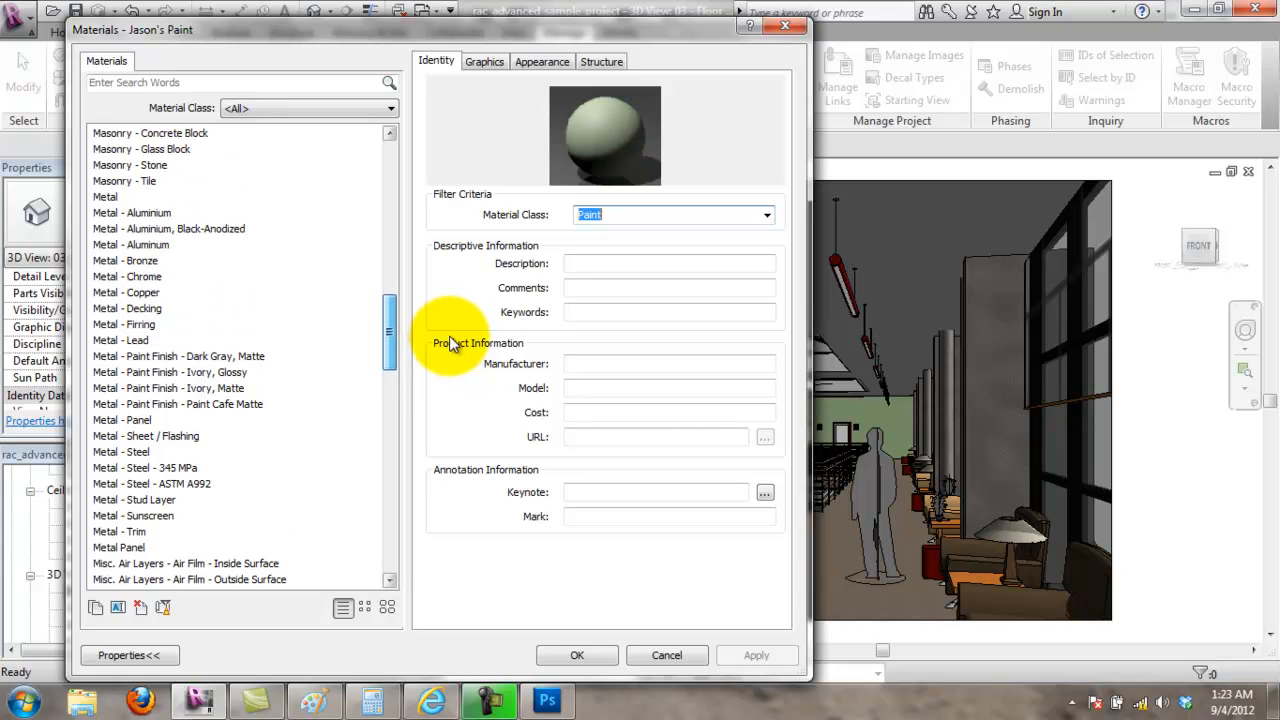
scroll(453, 327, "up", 8)
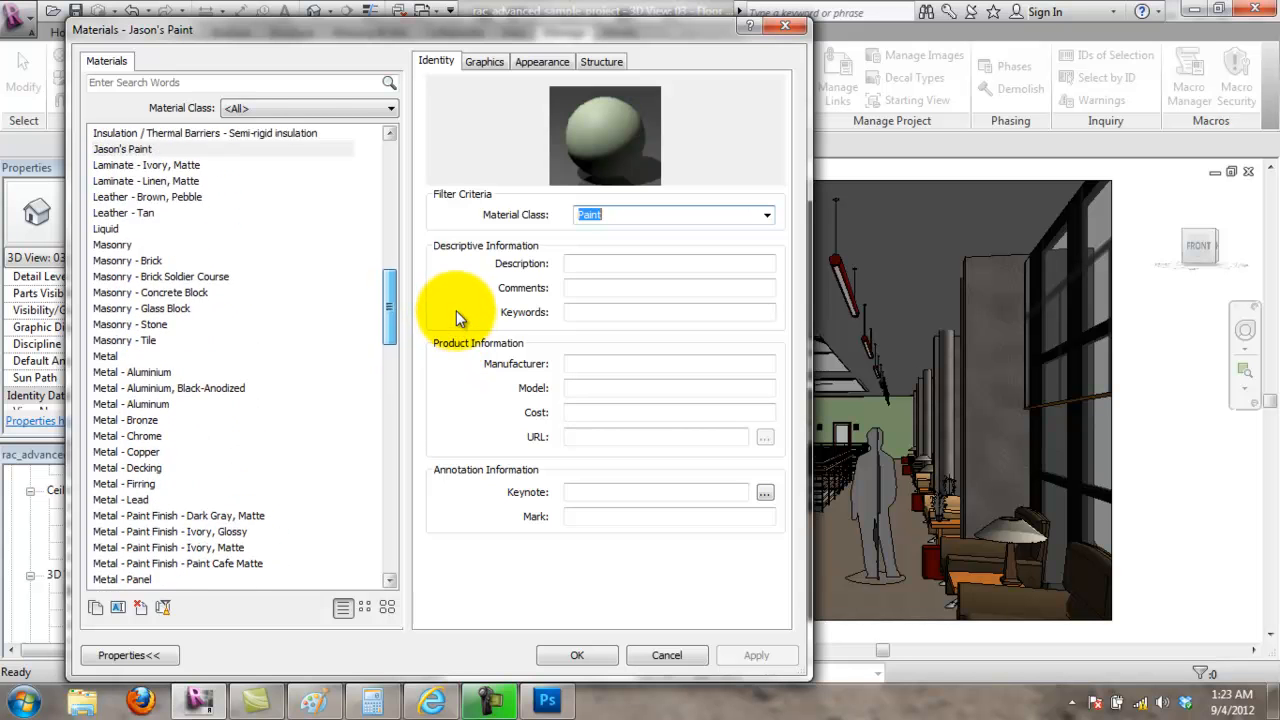
scroll(455, 255, "up", 10)
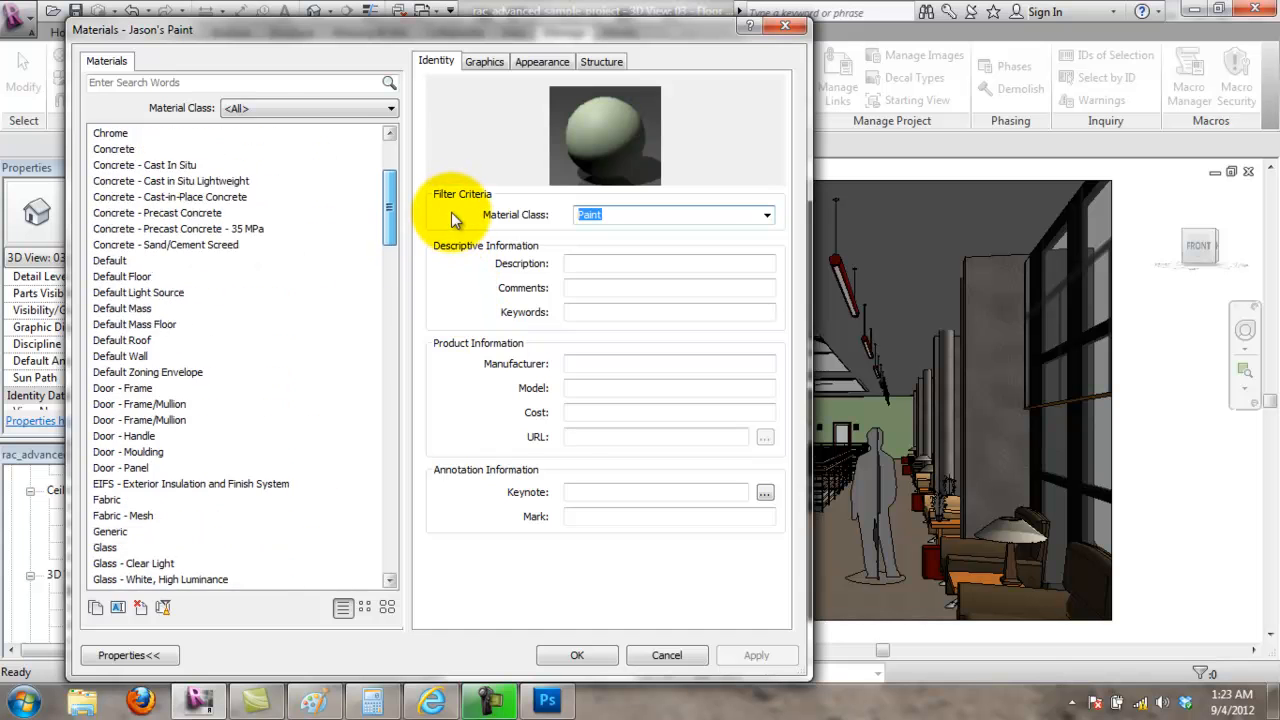
scroll(441, 250, "down", 7)
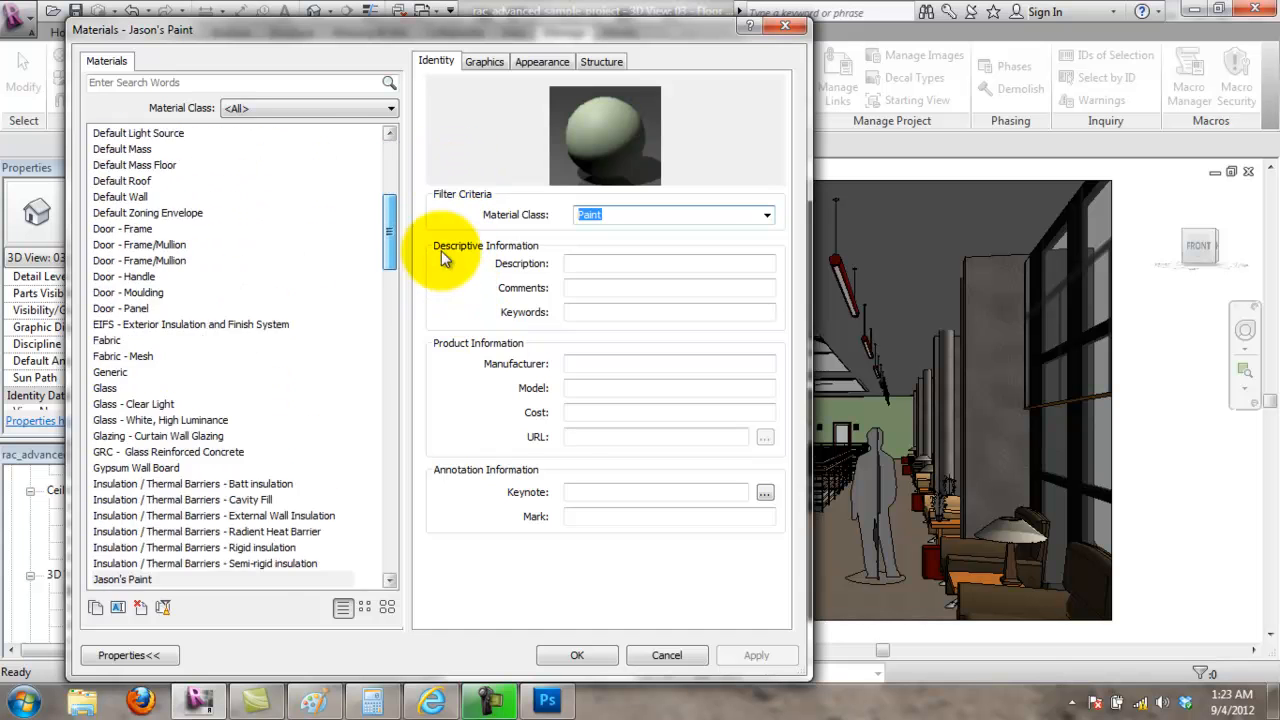
scroll(367, 604, "down", 15)
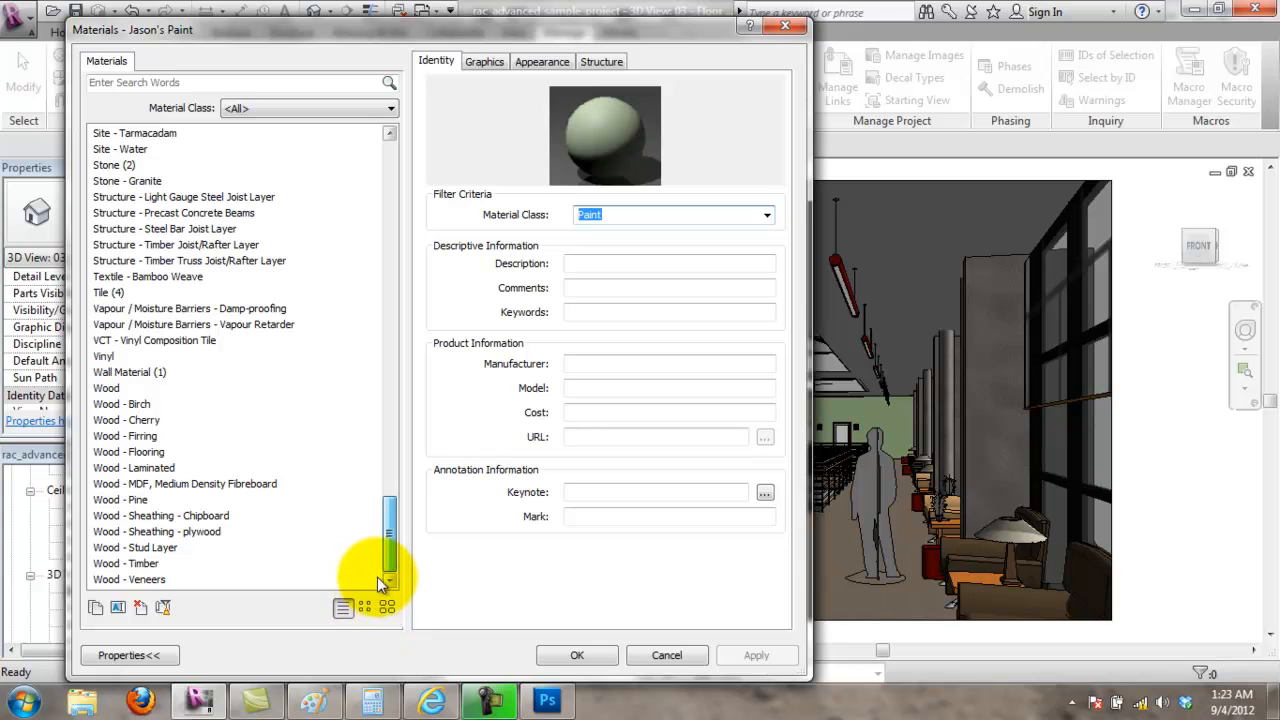
left_click_drag(393, 546, 400, 512)
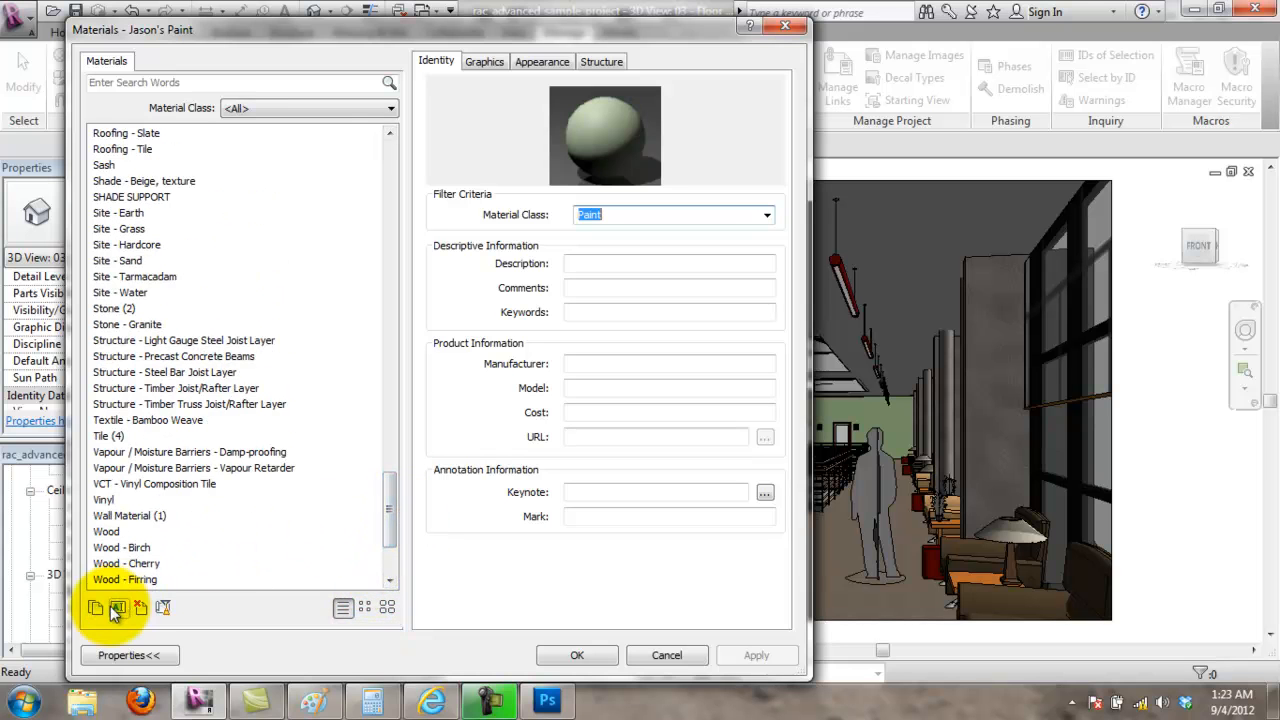
left_click_drag(390, 512, 426, 362)
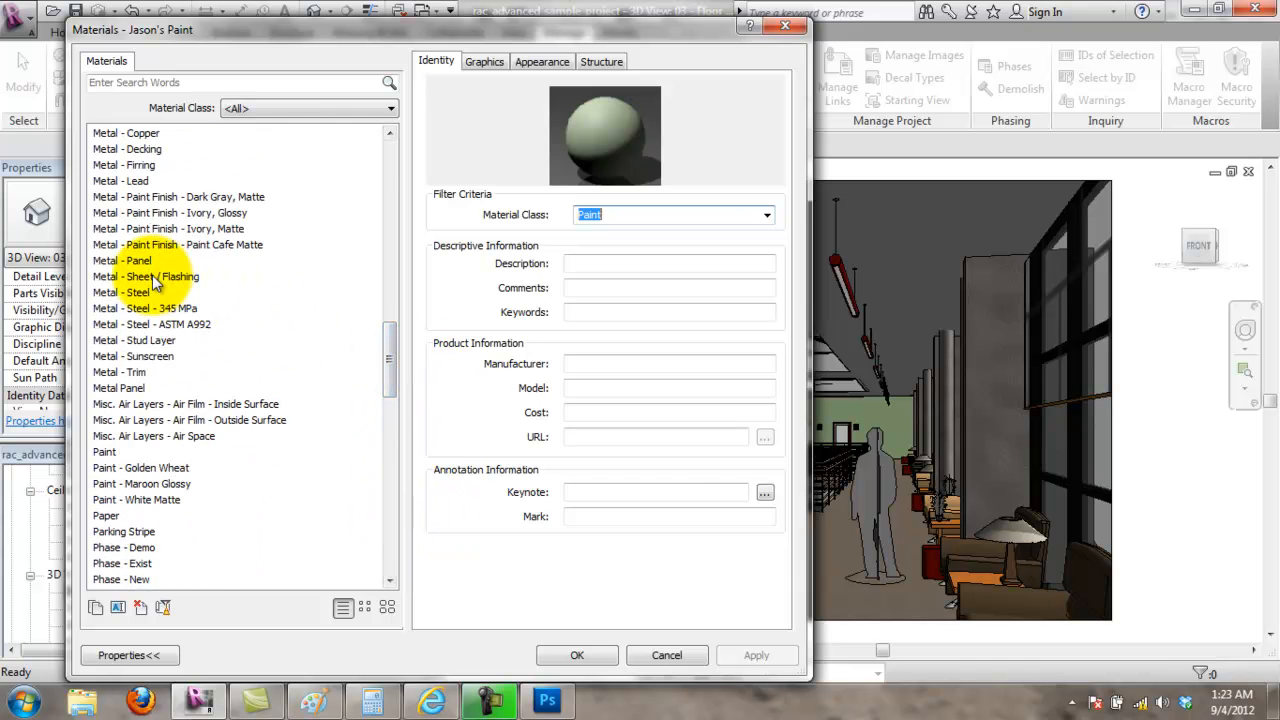
Step: Compare the previews of the Metal - Copper and Metal - Aluminium materials
left_click(130, 133)
scroll(150, 170, "up", 2)
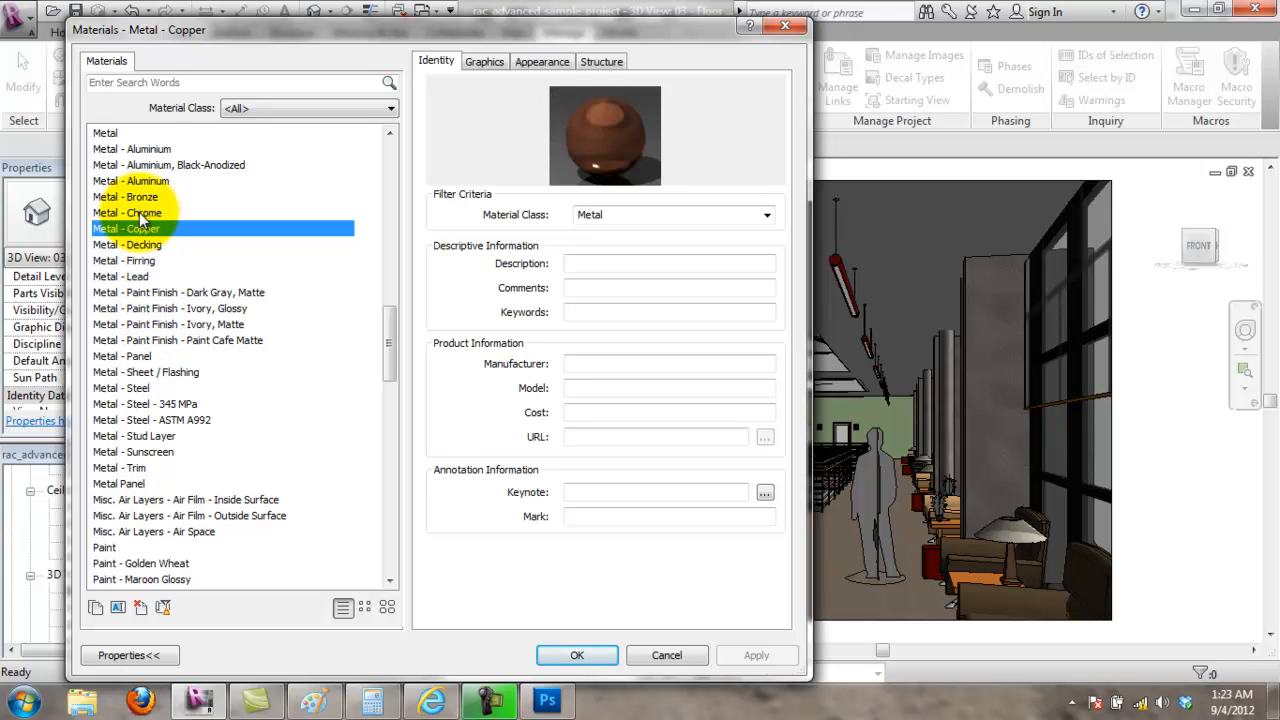
left_click(160, 150)
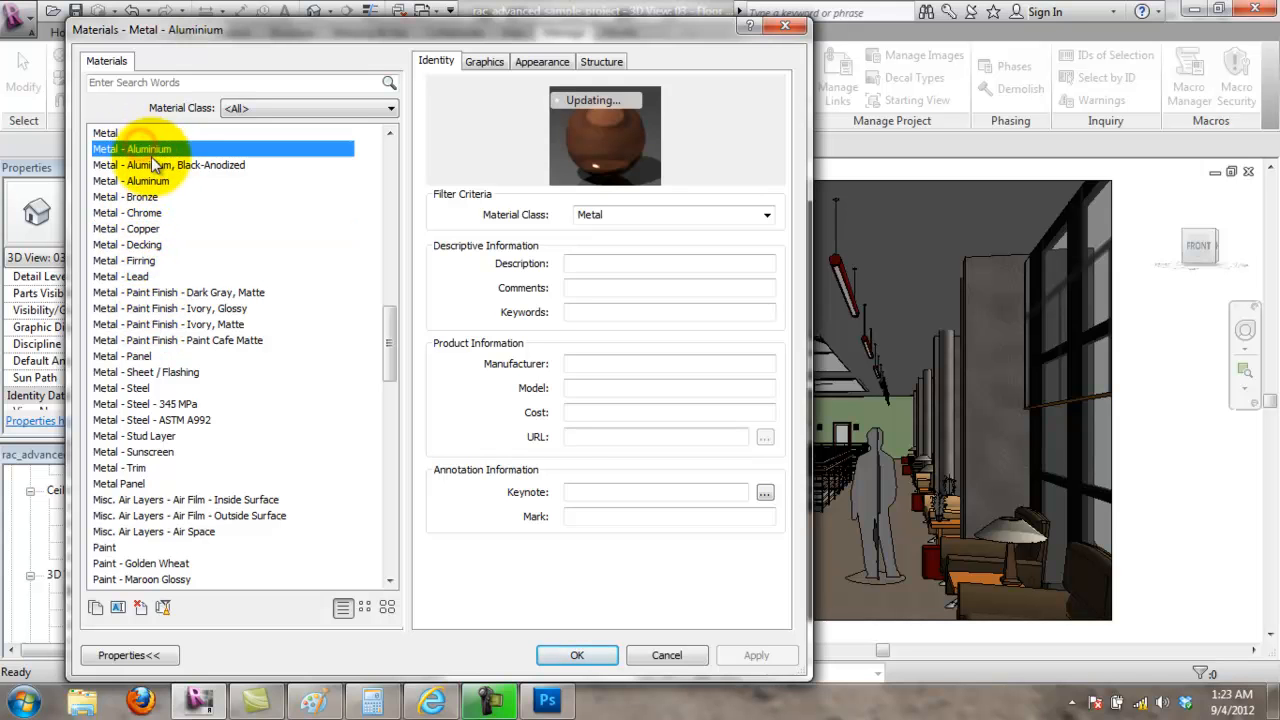
Step: Duplicate the Metal - Aluminium material under the name Metal - Railing
left_click(95, 607)
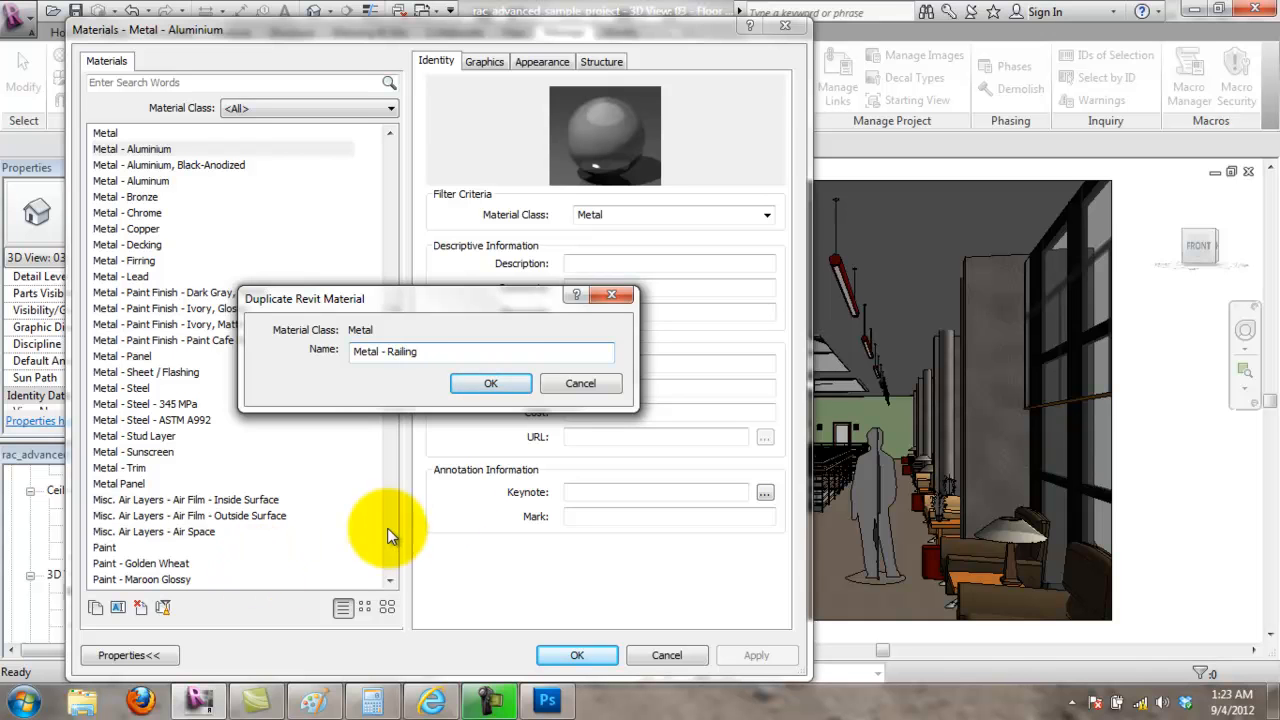
left_click(491, 383)
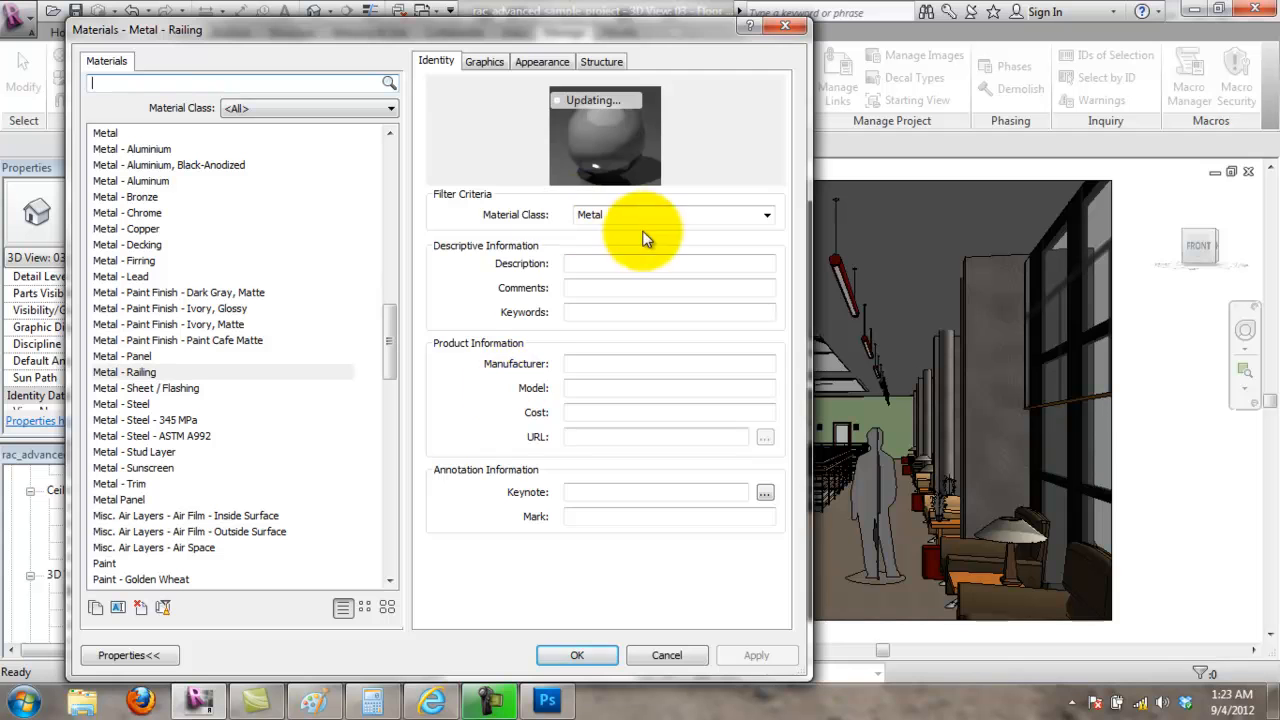
Step: Try a Brushed finish on the Metal - Railing appearance, return it to Satin, enlarge the preview, and accept the material
left_click(484, 62)
left_click(542, 62)
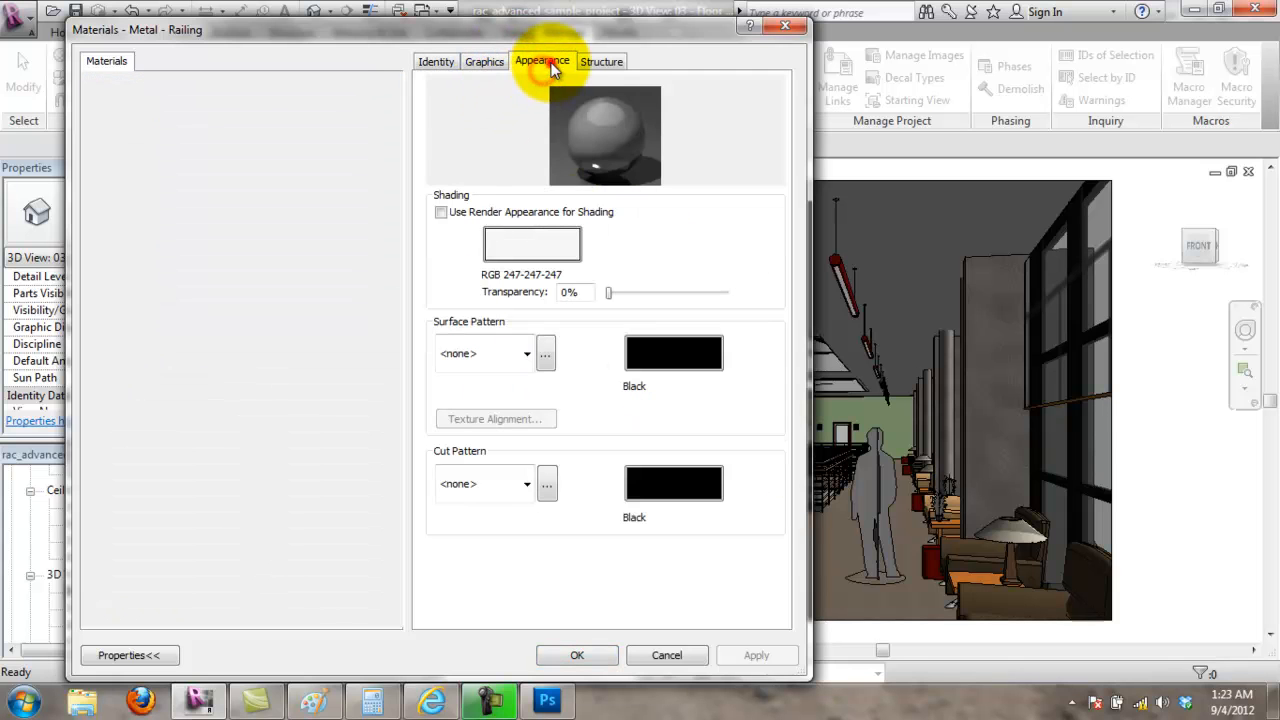
left_click(563, 312)
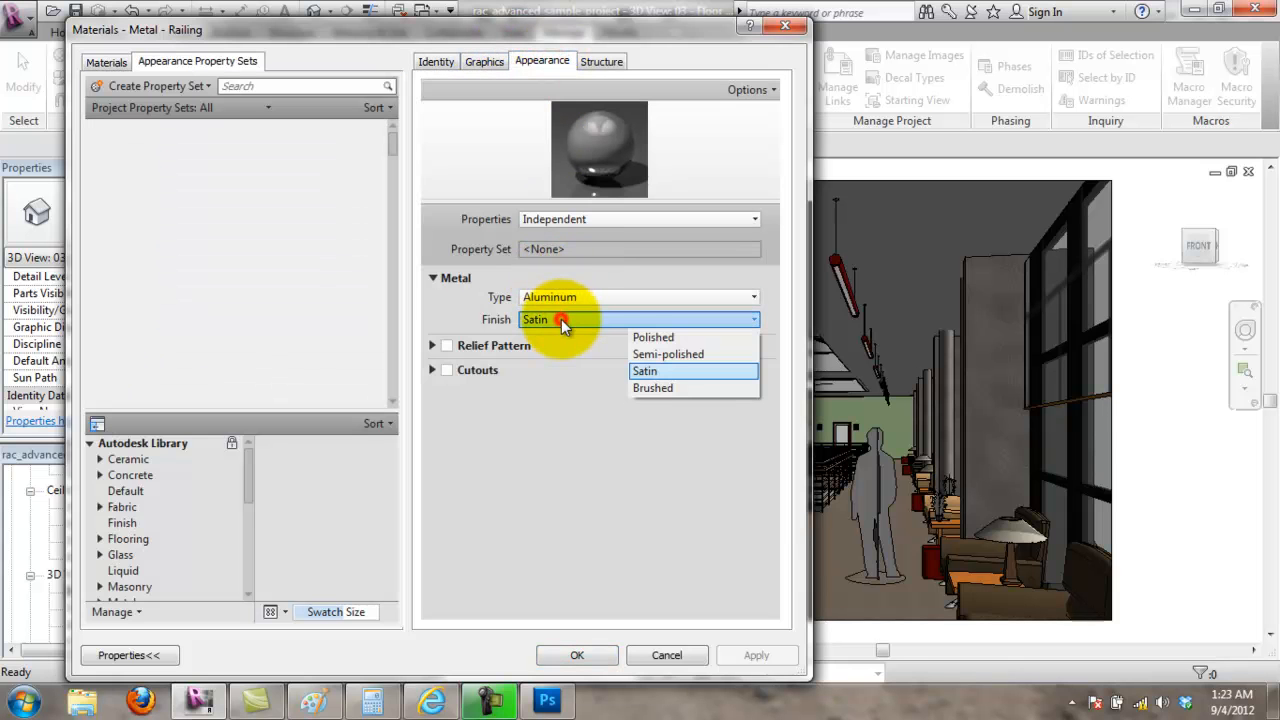
left_click(675, 385)
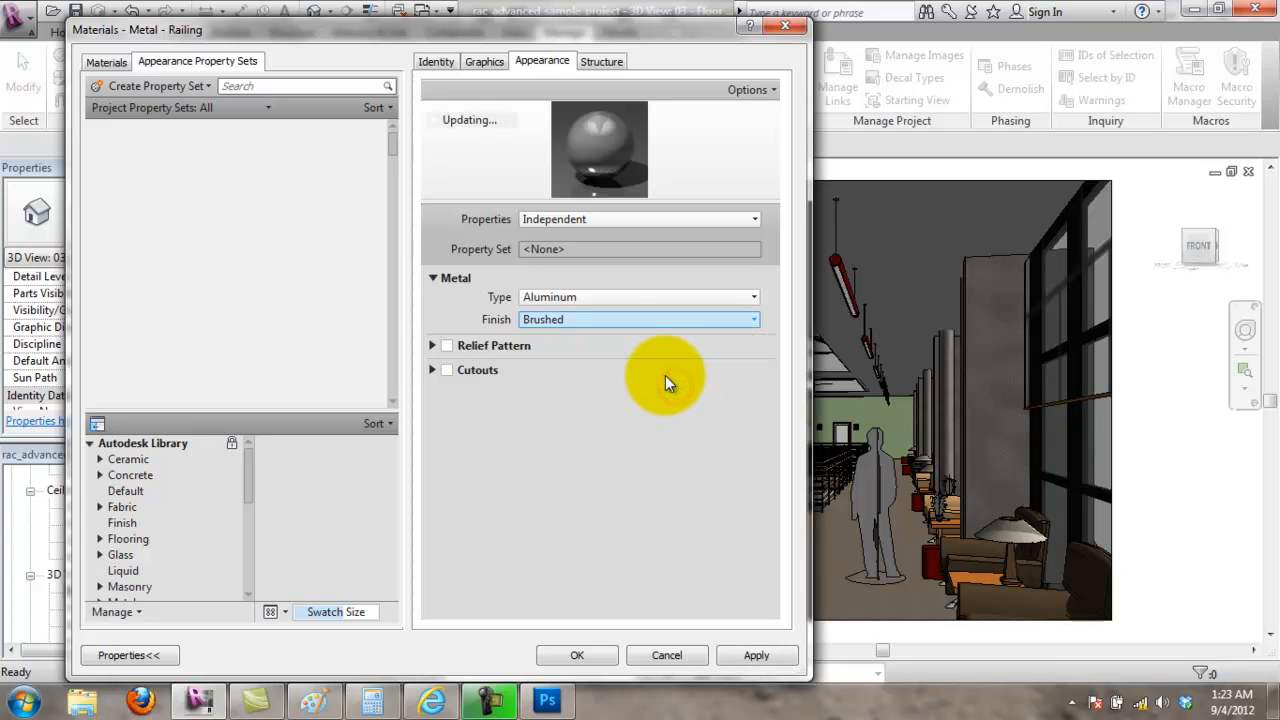
left_click(638, 319)
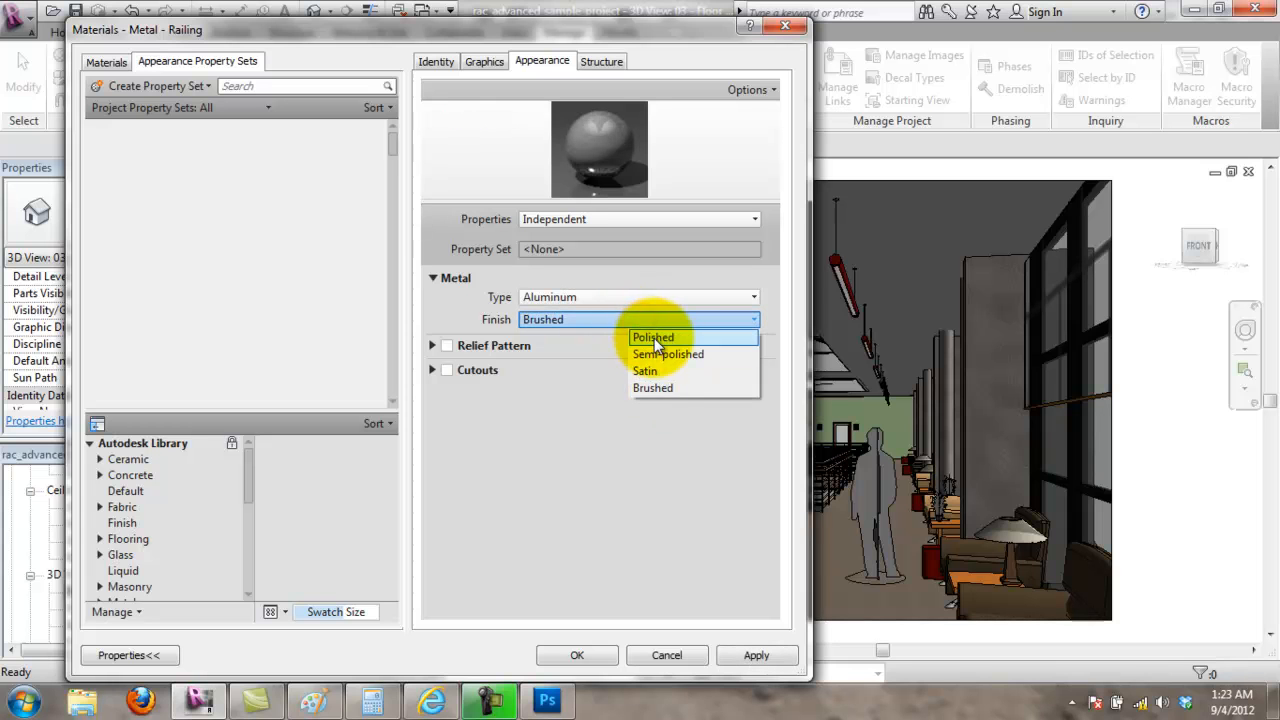
left_click(670, 368)
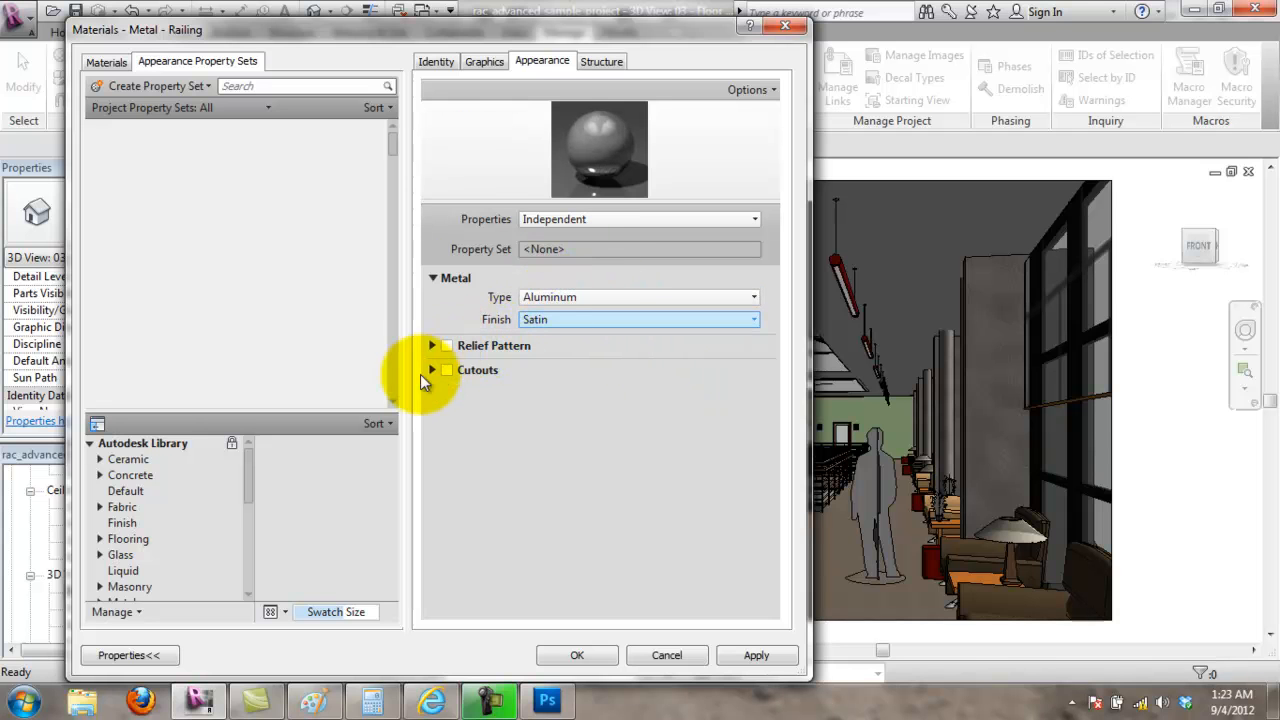
left_click_drag(651, 203, 654, 398)
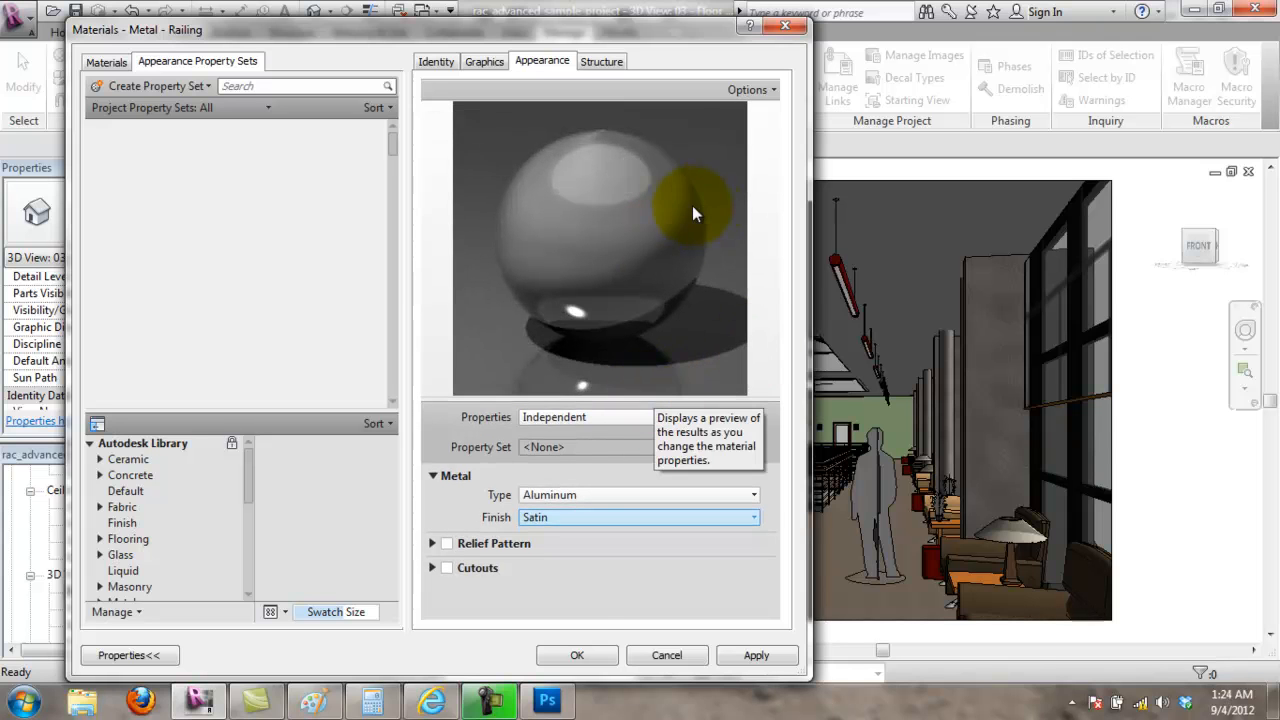
left_click(573, 659)
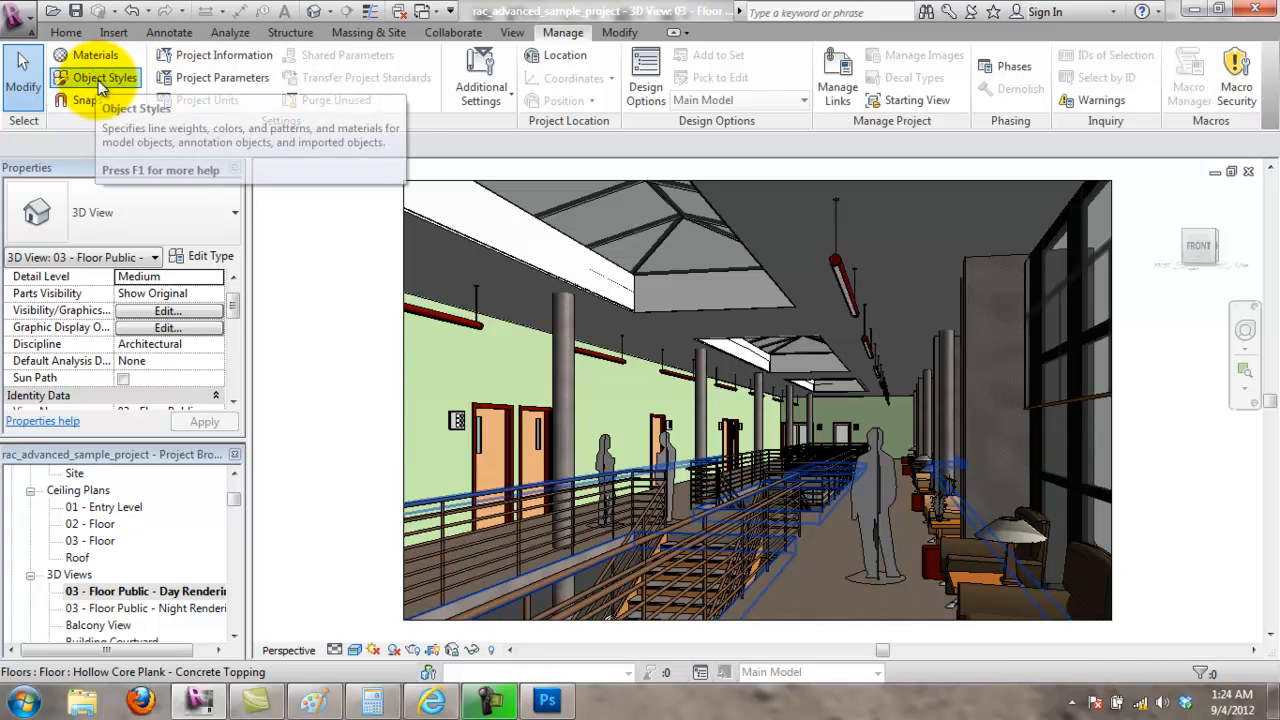
Step: Paint the top pipe face of the guardrail beside the stairs with the Metal - Railing material
left_click(619, 32)
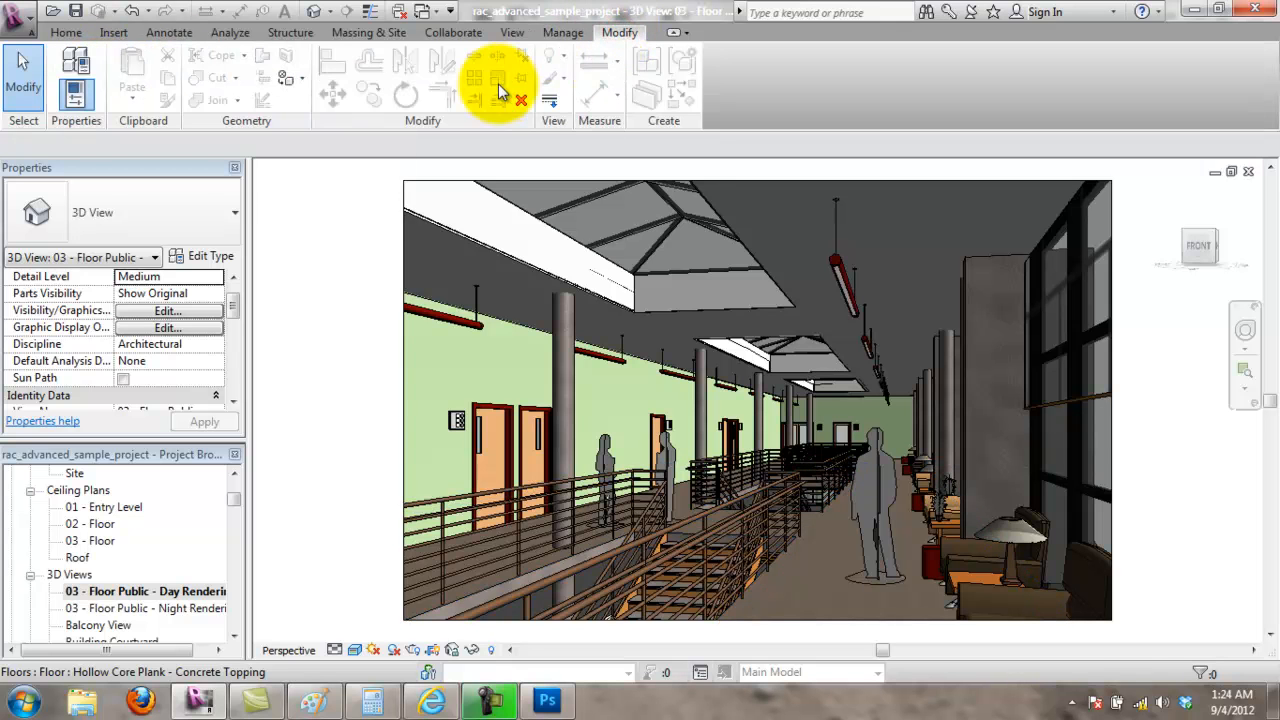
left_click(291, 80)
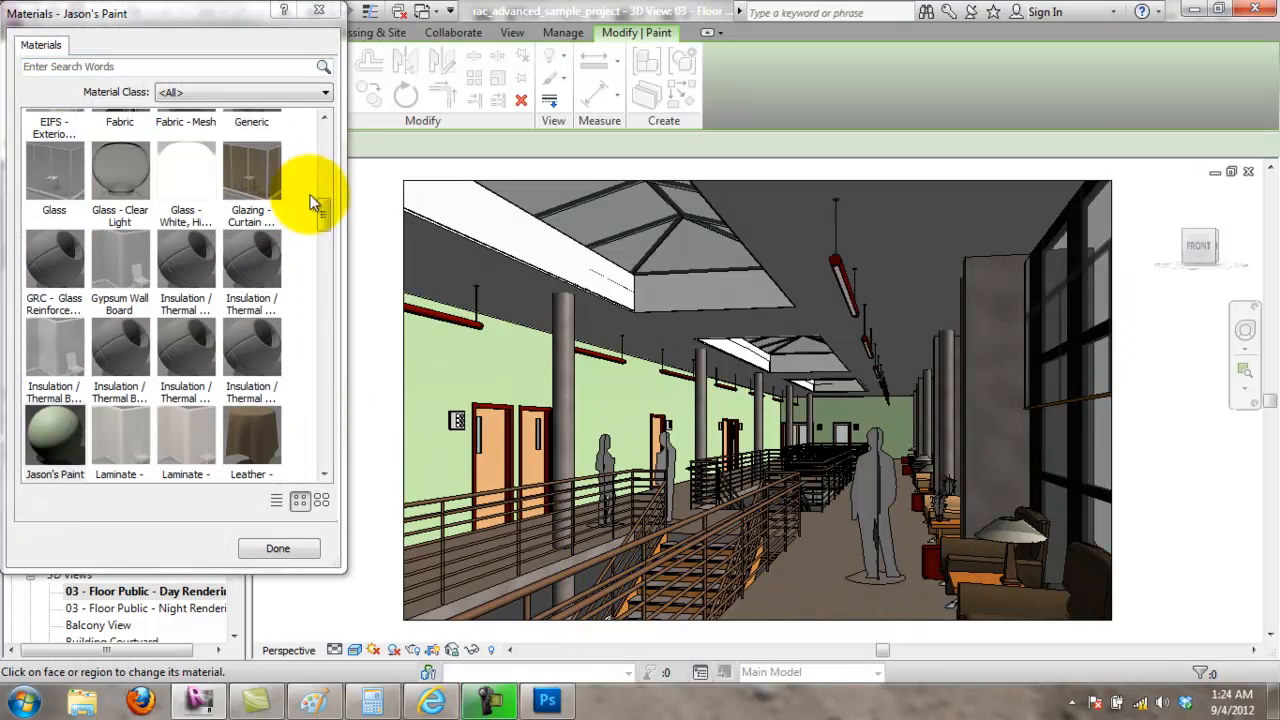
left_click(316, 212)
mouse_move(318, 233)
left_mouse_down()
mouse_move(329, 229)
mouse_move(330, 320)
mouse_move(330, 292)
left_mouse_up()
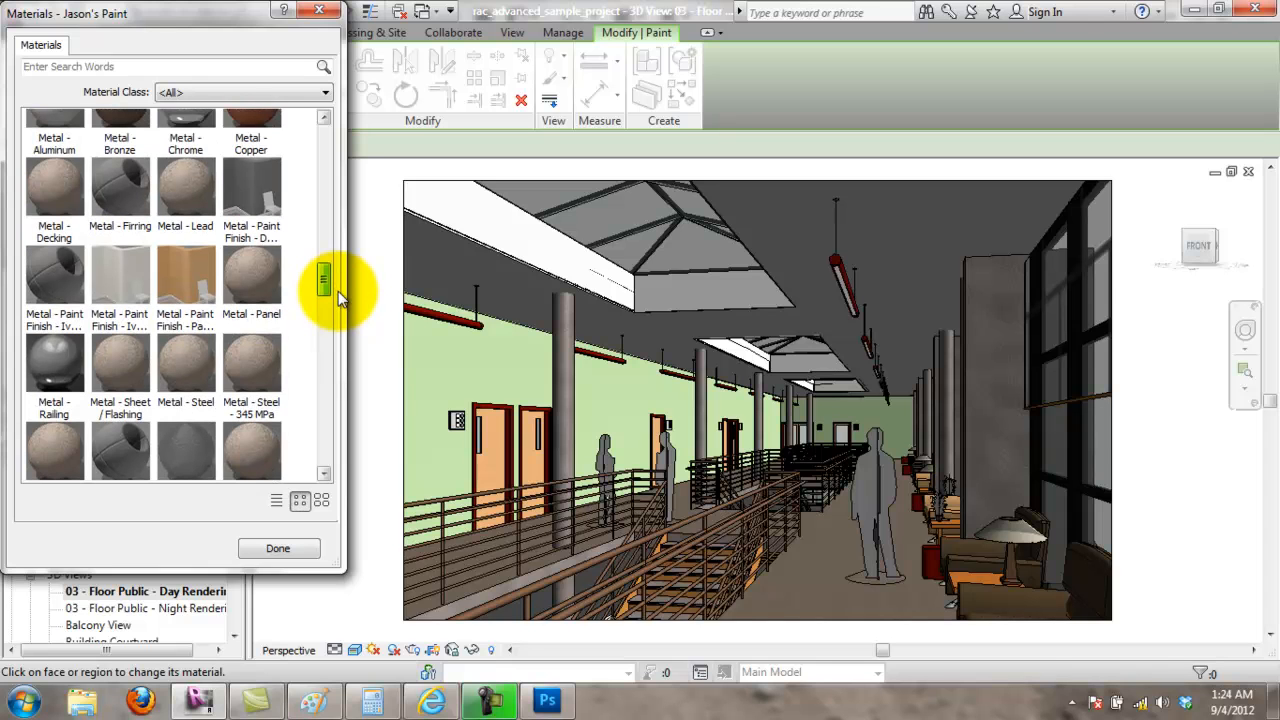
left_click(54, 362)
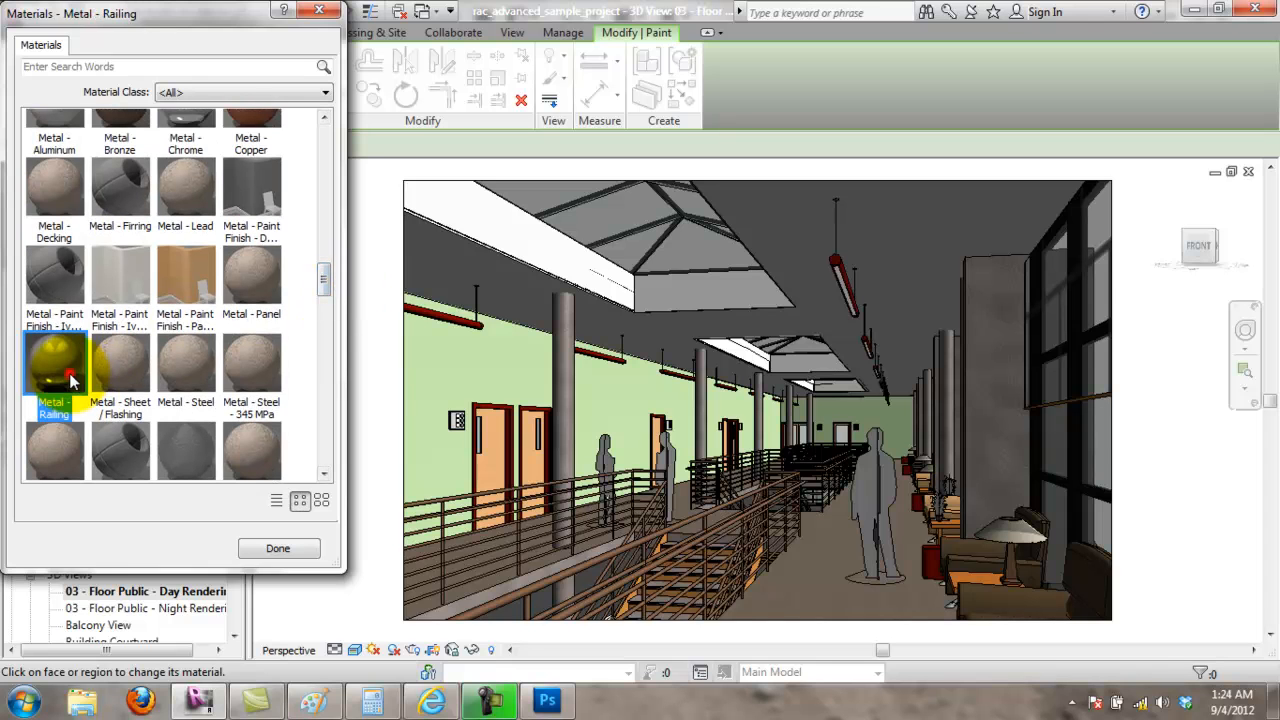
left_click(697, 520)
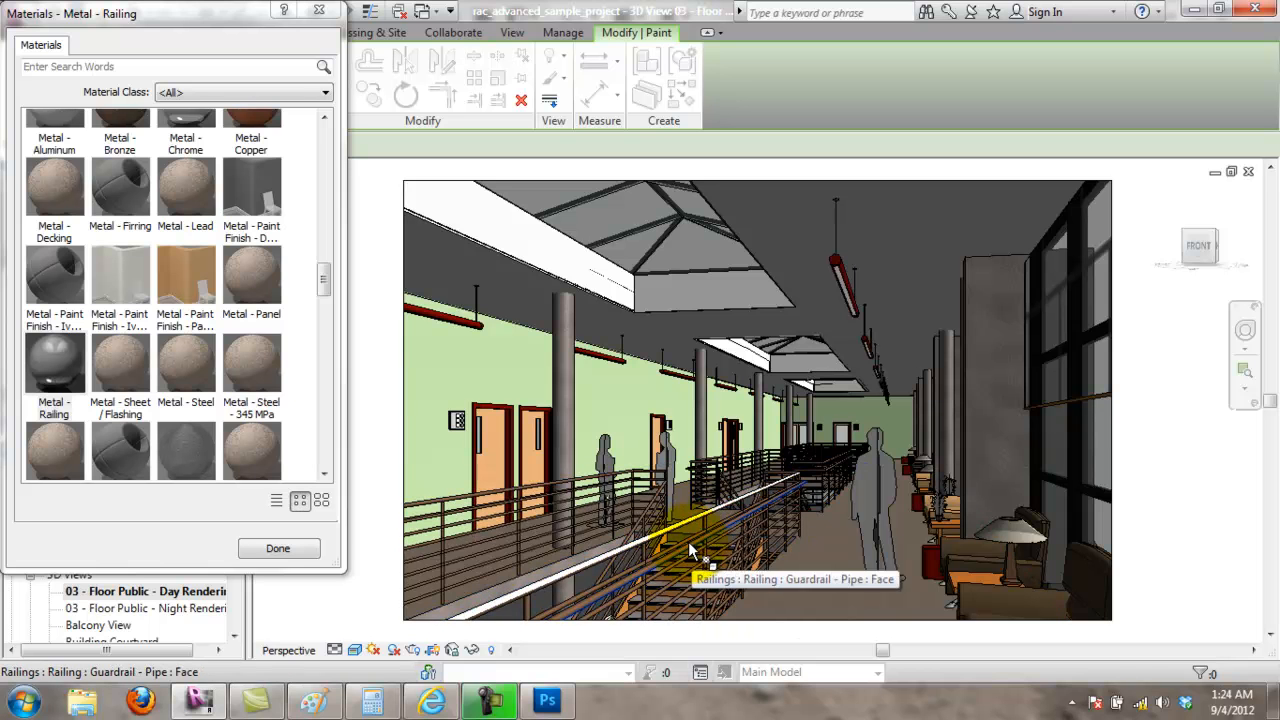
Step: Paint further pipe faces near the top of the stair guardrail with Metal - Railing
scroll(701, 557, "up", 2)
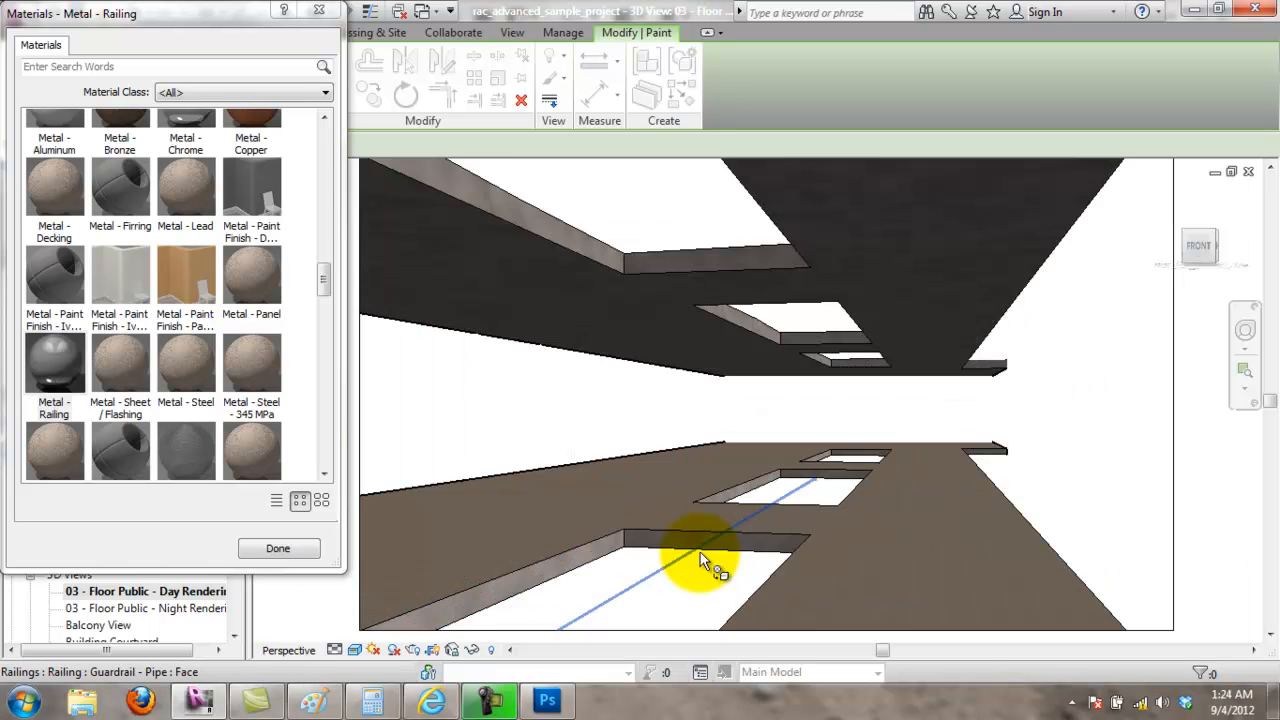
left_click(697, 534)
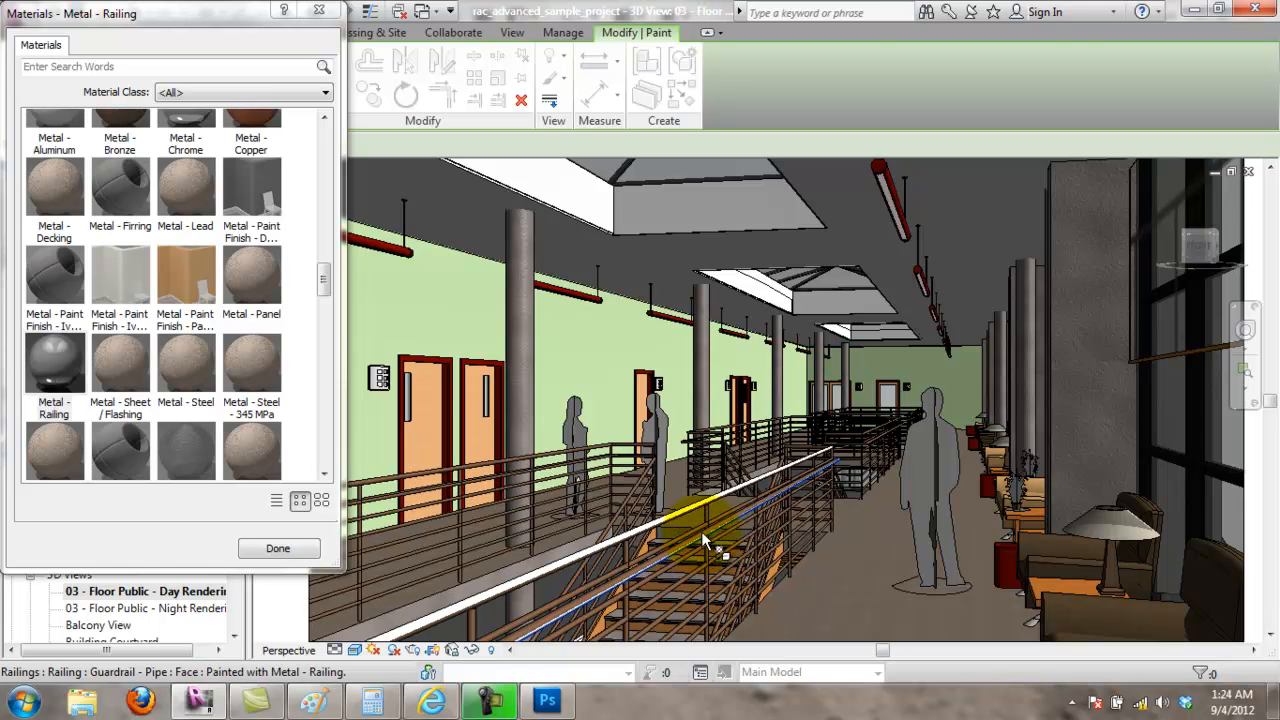
left_click(702, 530)
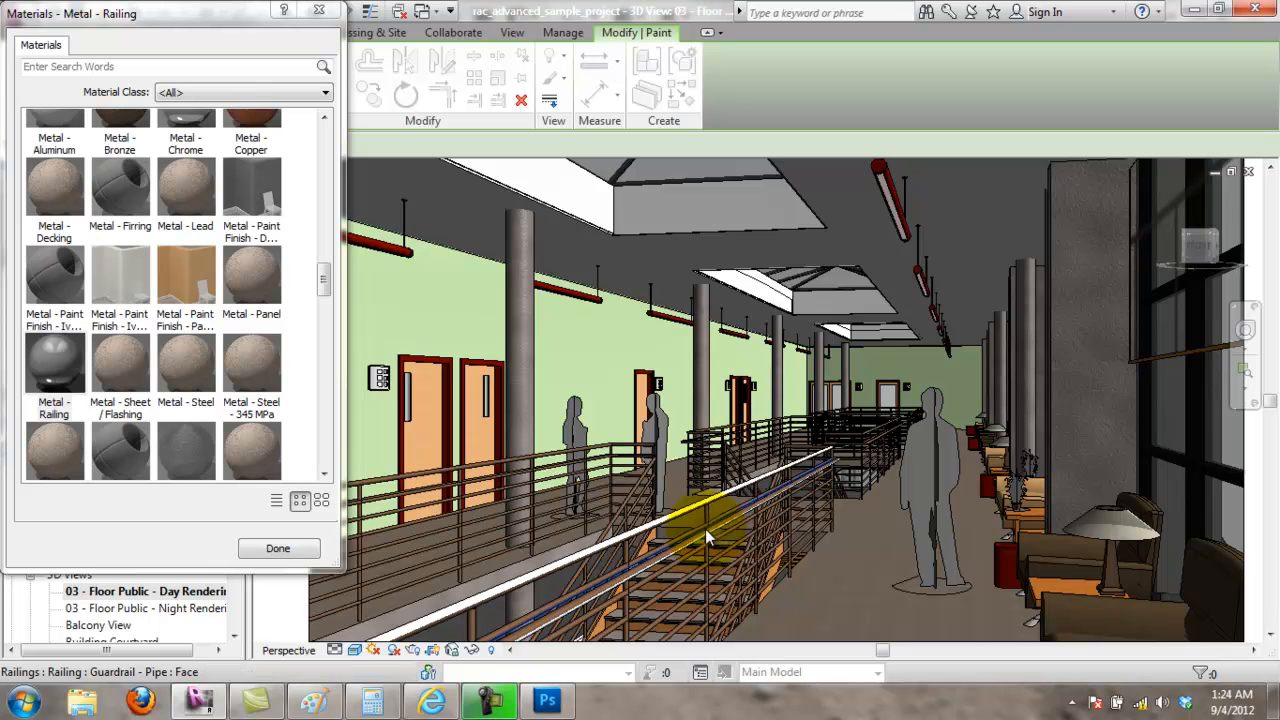
right_click(705, 529)
left_click(697, 533)
left_click(709, 530)
left_click(709, 530)
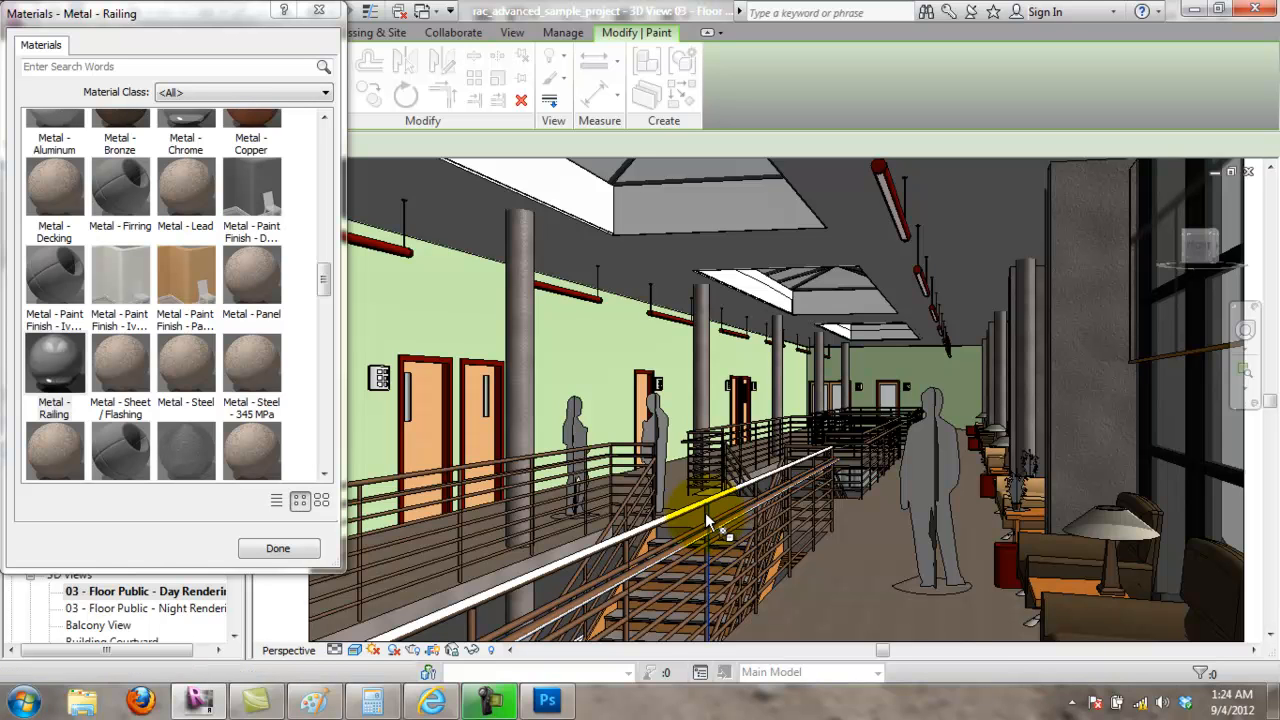
left_click(708, 504)
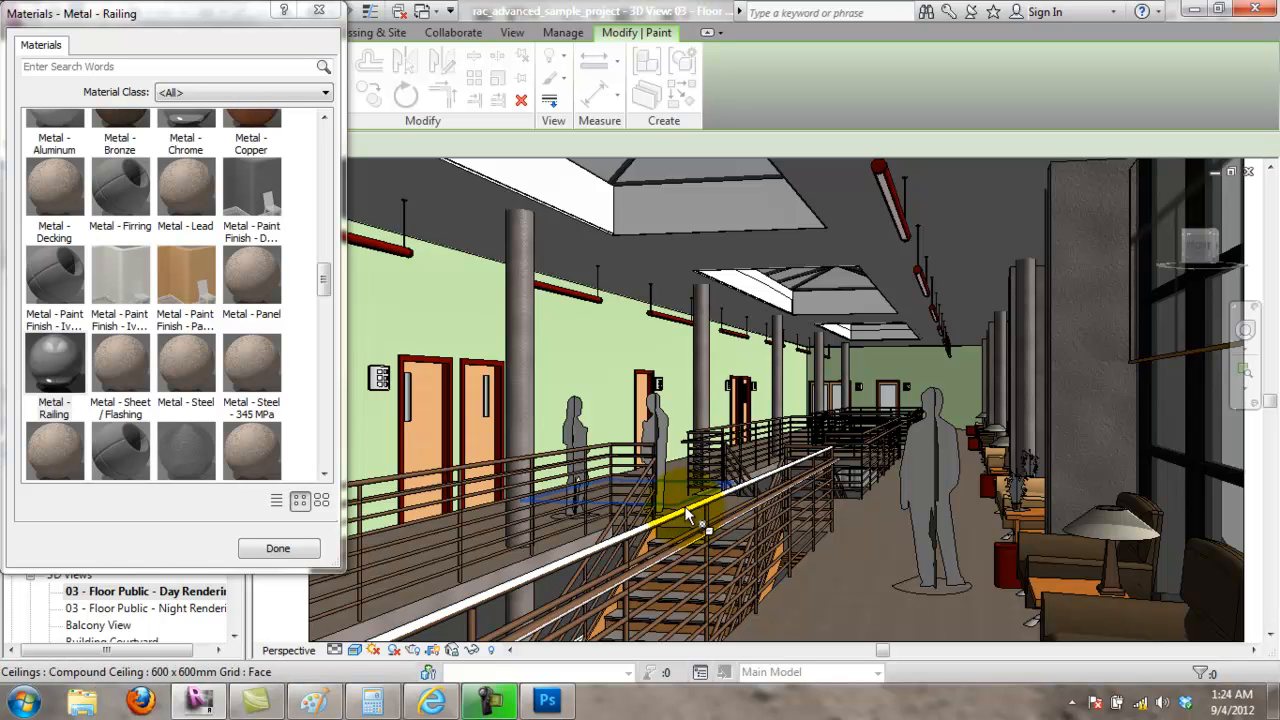
left_click(686, 516)
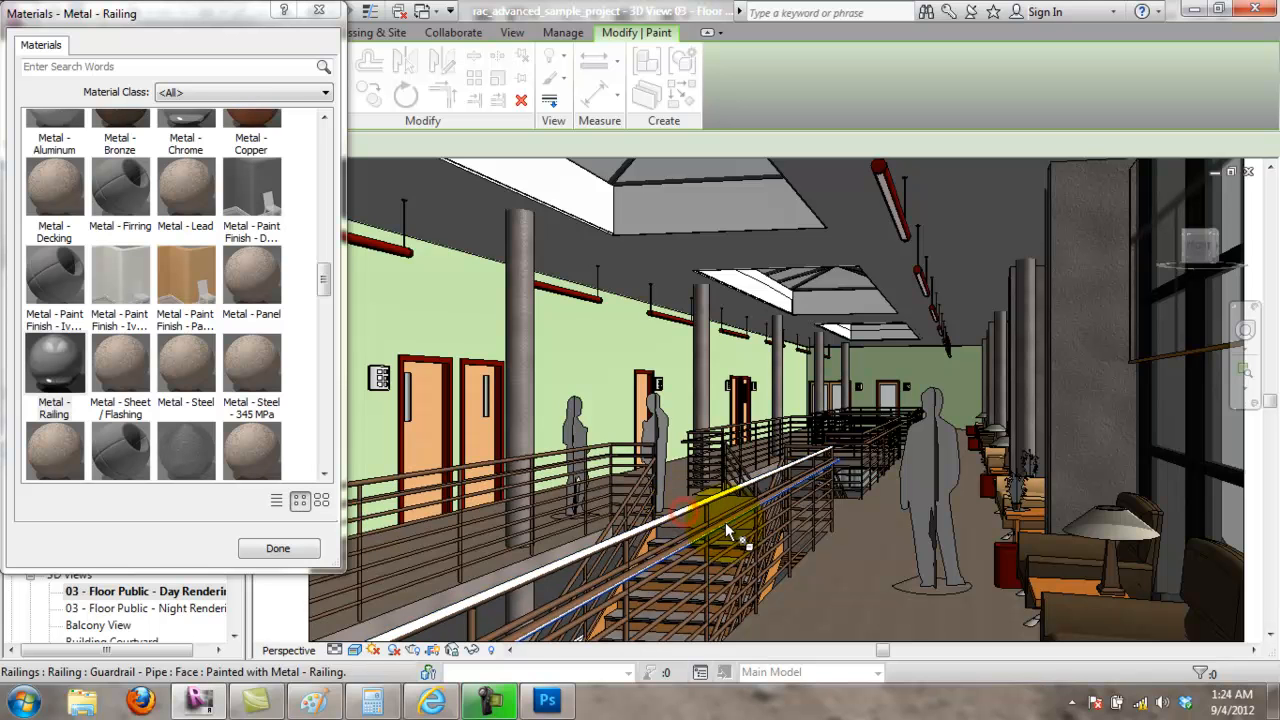
right_click(691, 507)
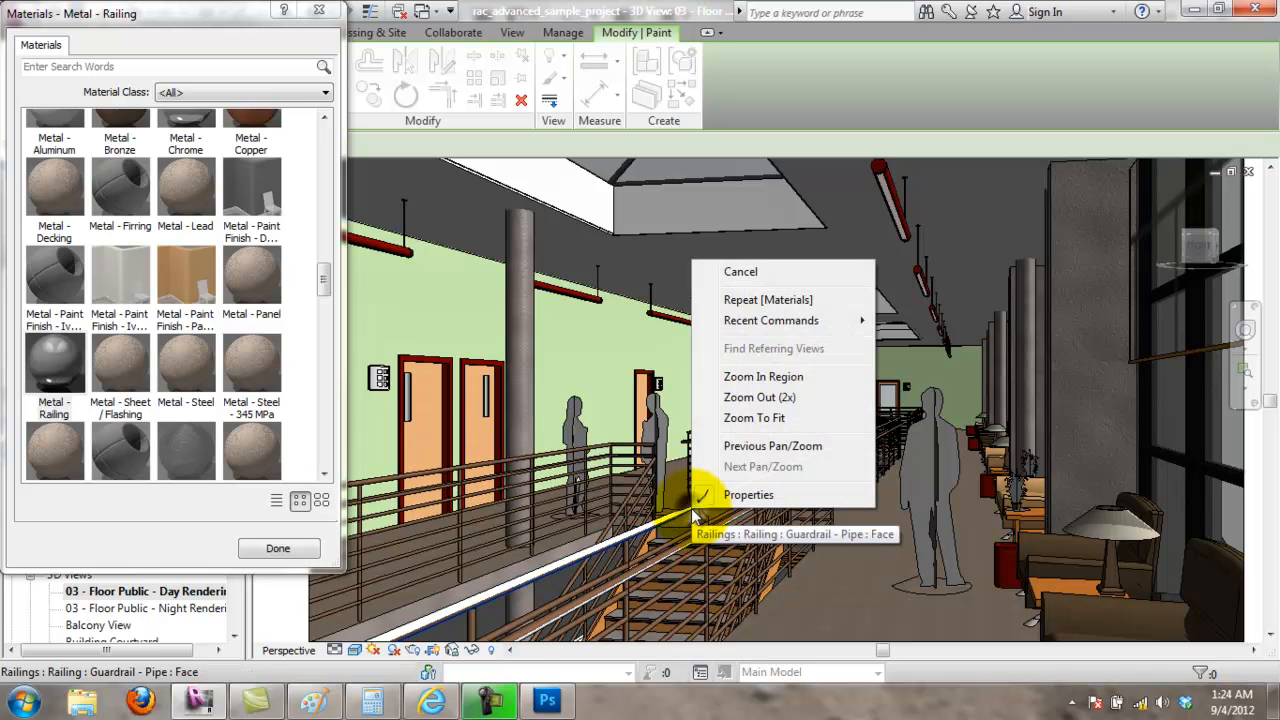
left_click(700, 520)
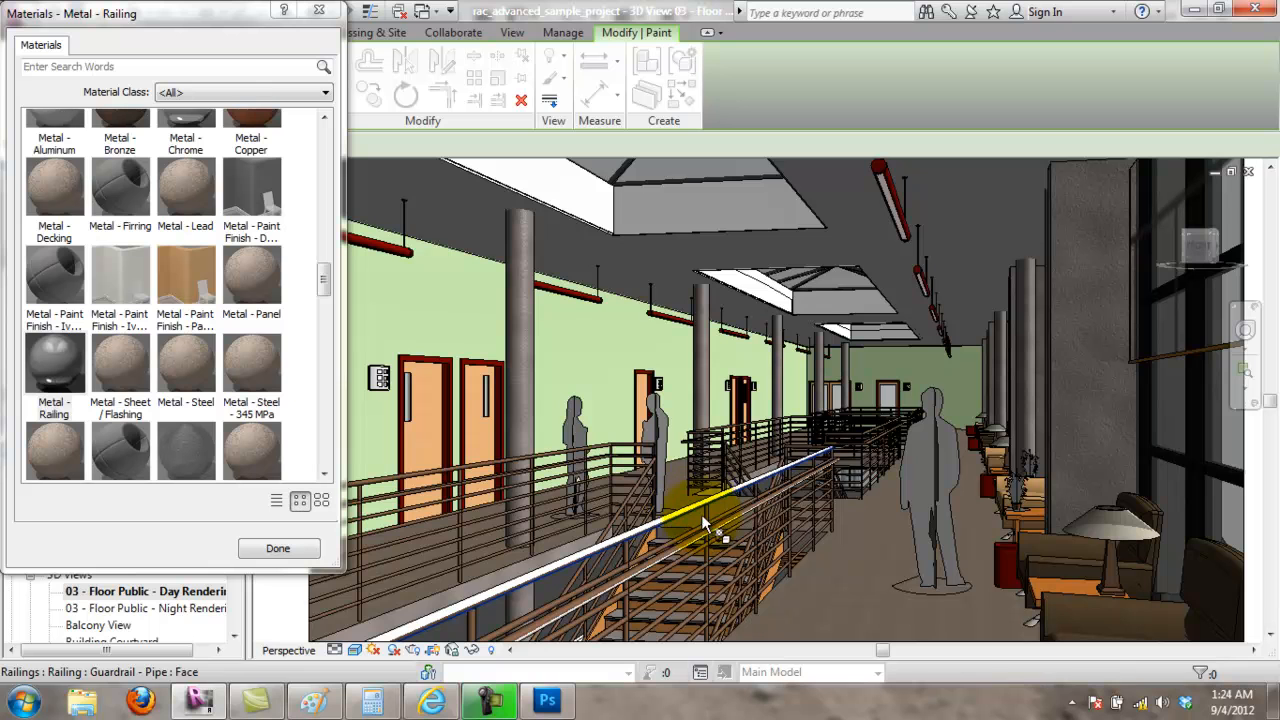
Step: Paint the lower horizontal pipes of the stair guardrail with Metal - Railing and finish painting
left_click(720, 575)
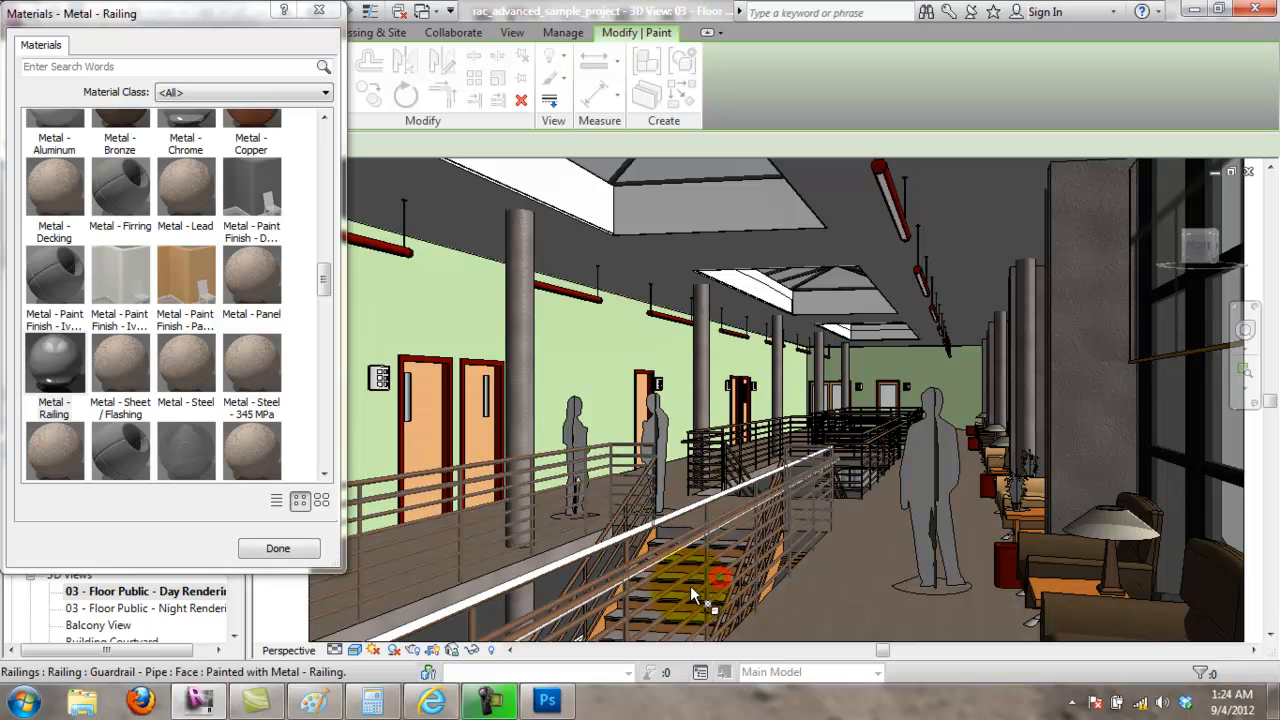
left_click(725, 559)
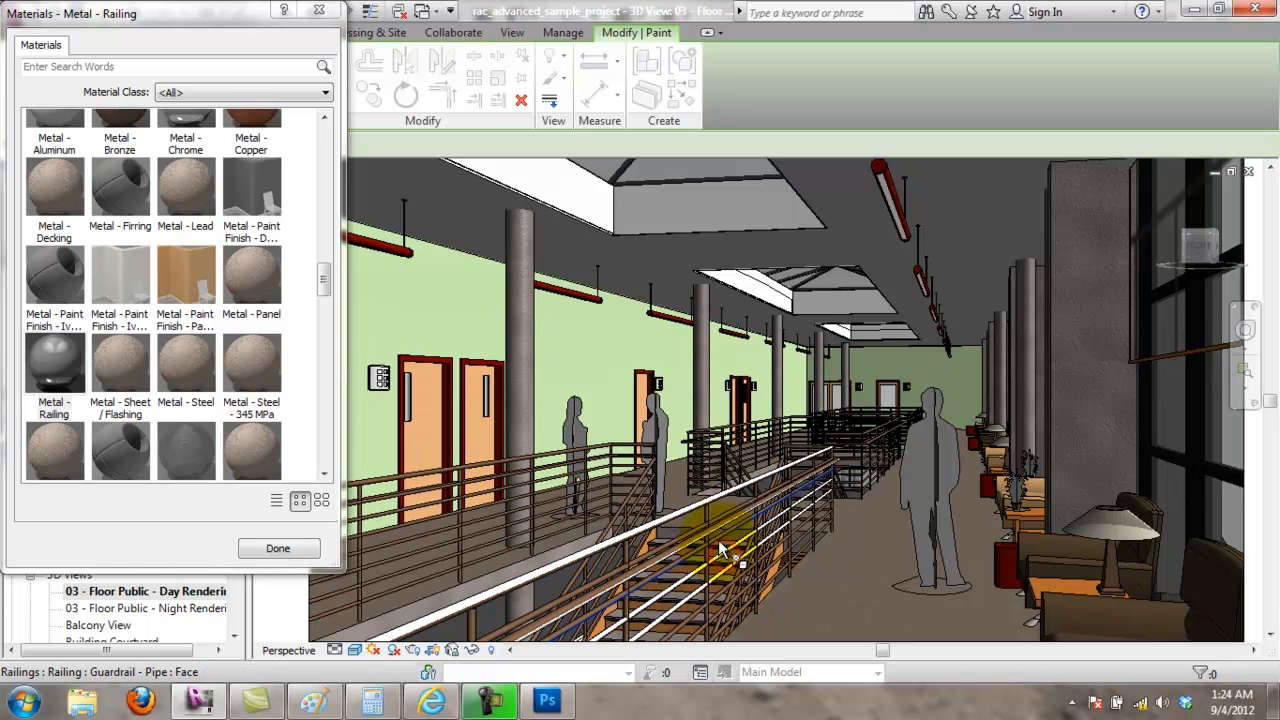
left_click(719, 539)
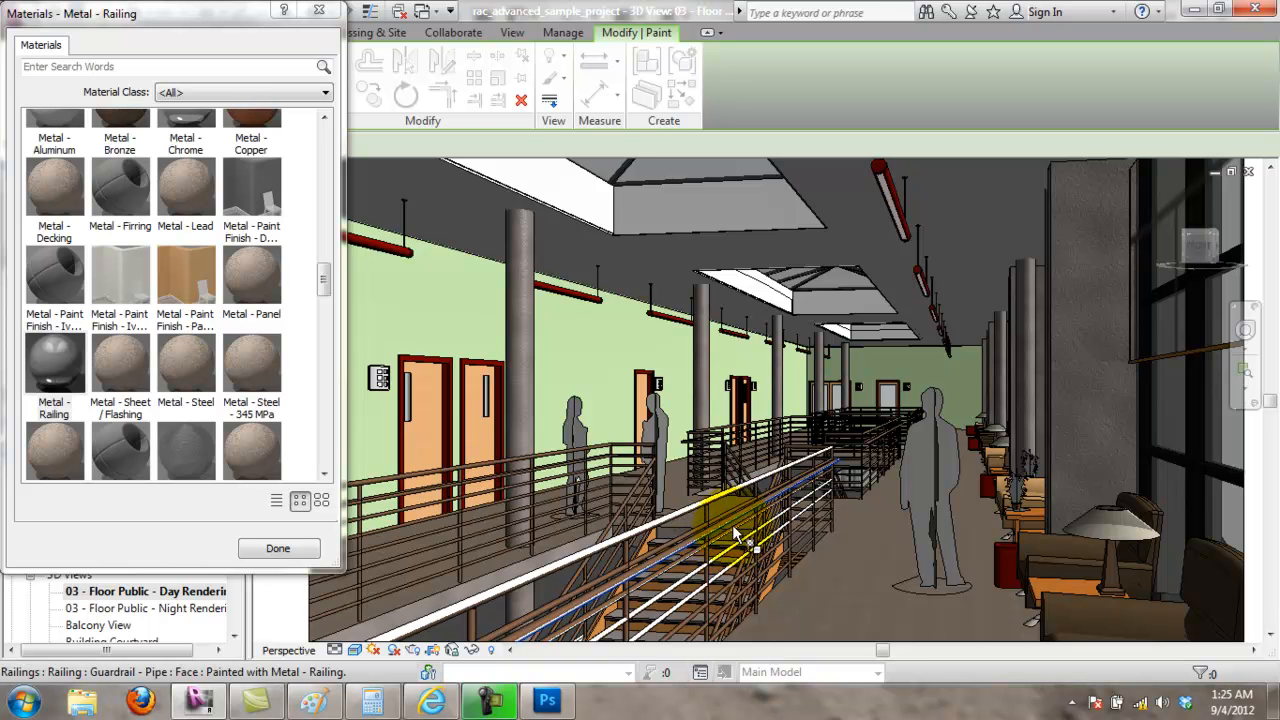
left_click(737, 535)
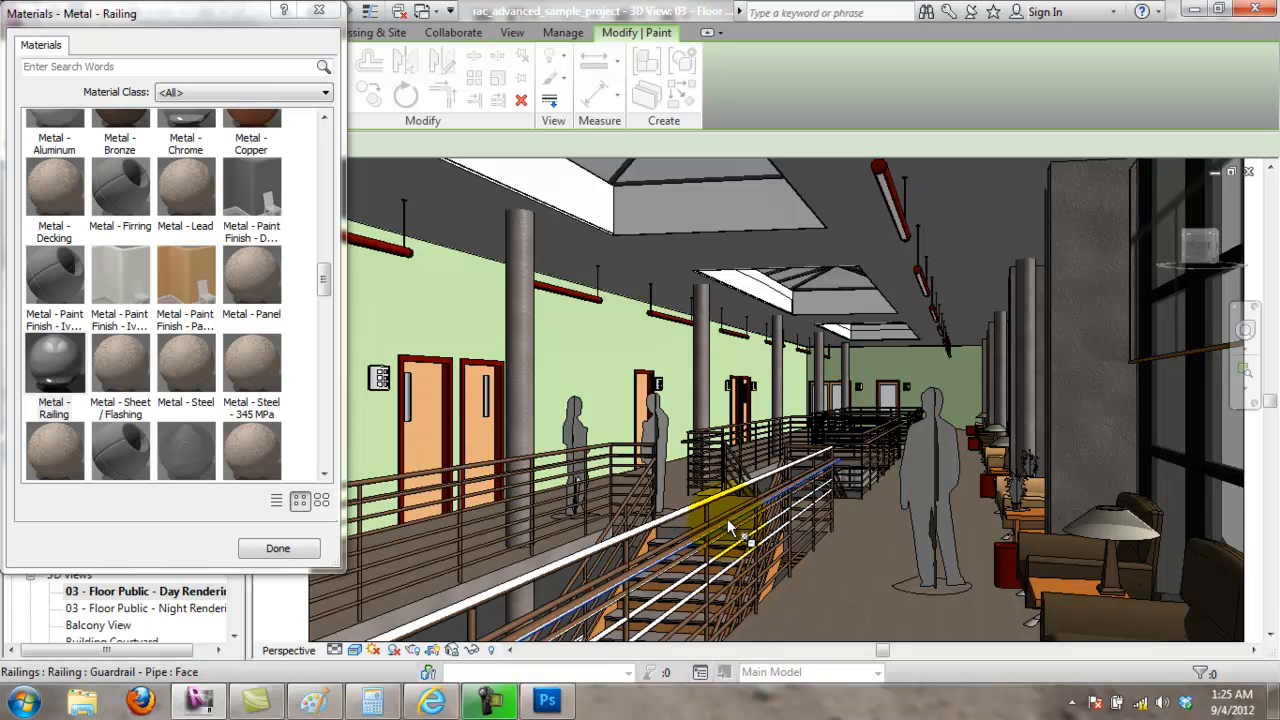
left_click(729, 524)
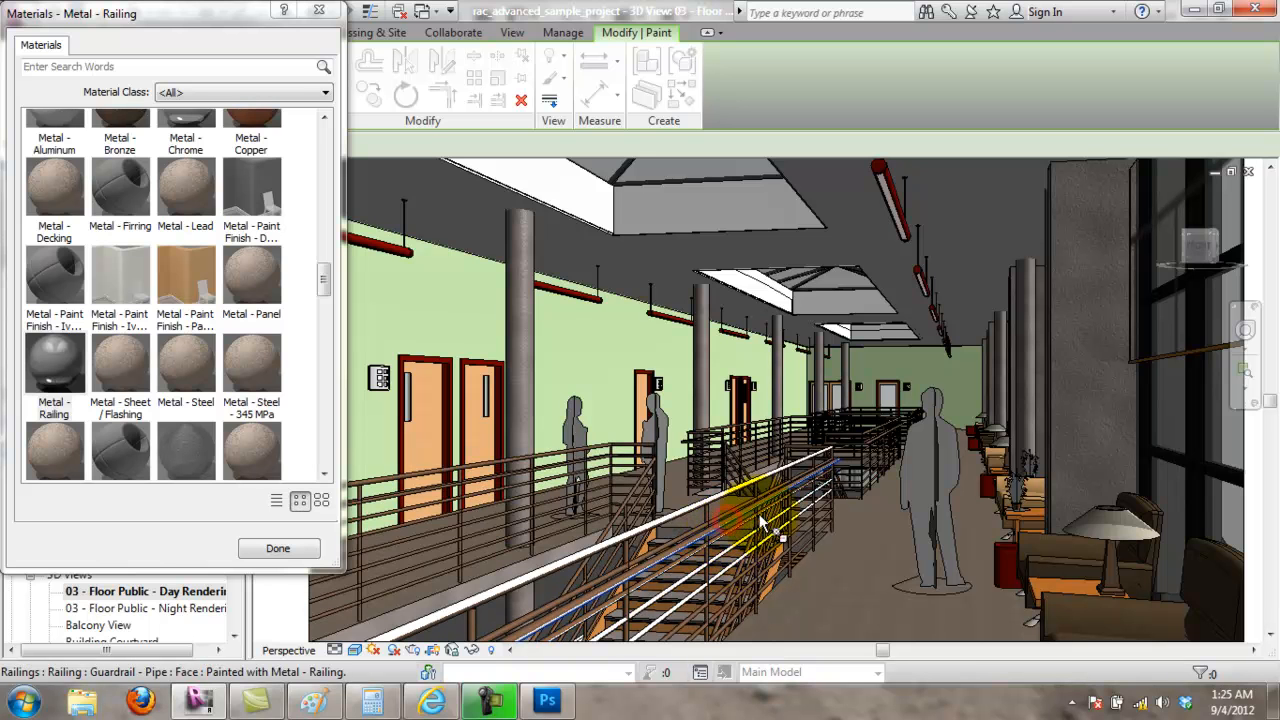
left_click(317, 10)
key("Escape")
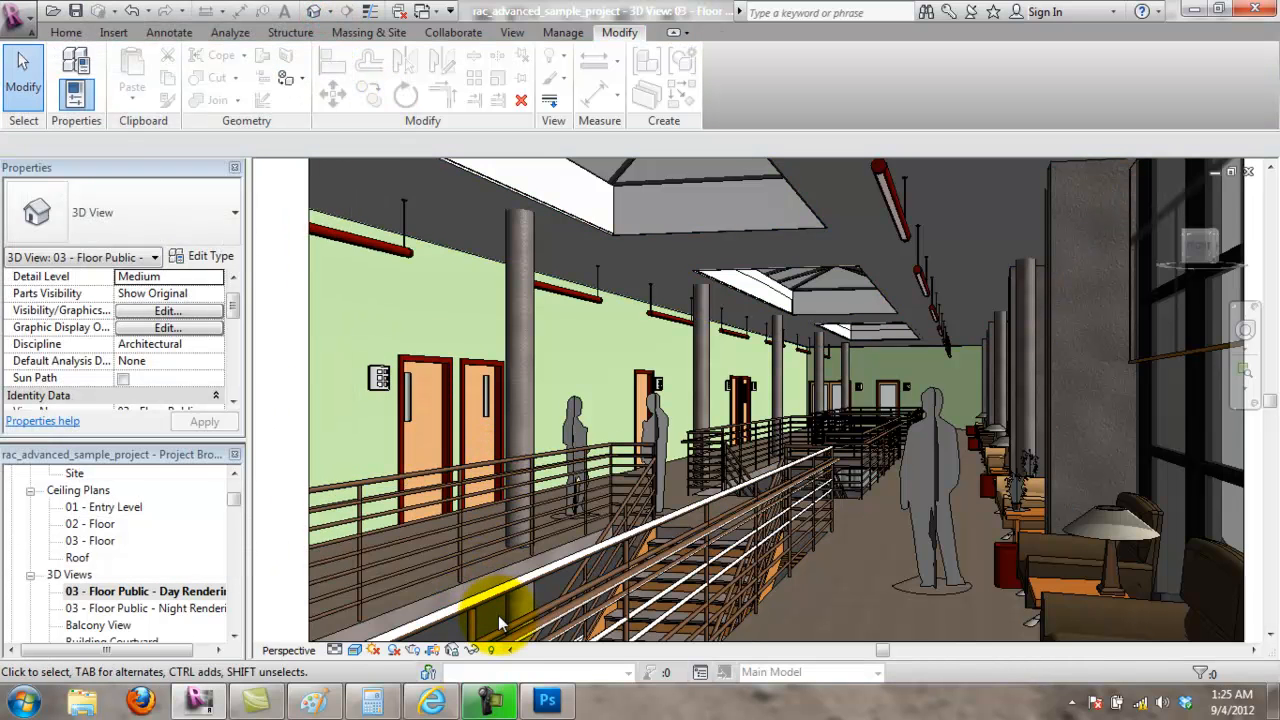
Step: Find the Railings category among the project's families and expand it to examine its railing types
left_click_drag(237, 505, 241, 614)
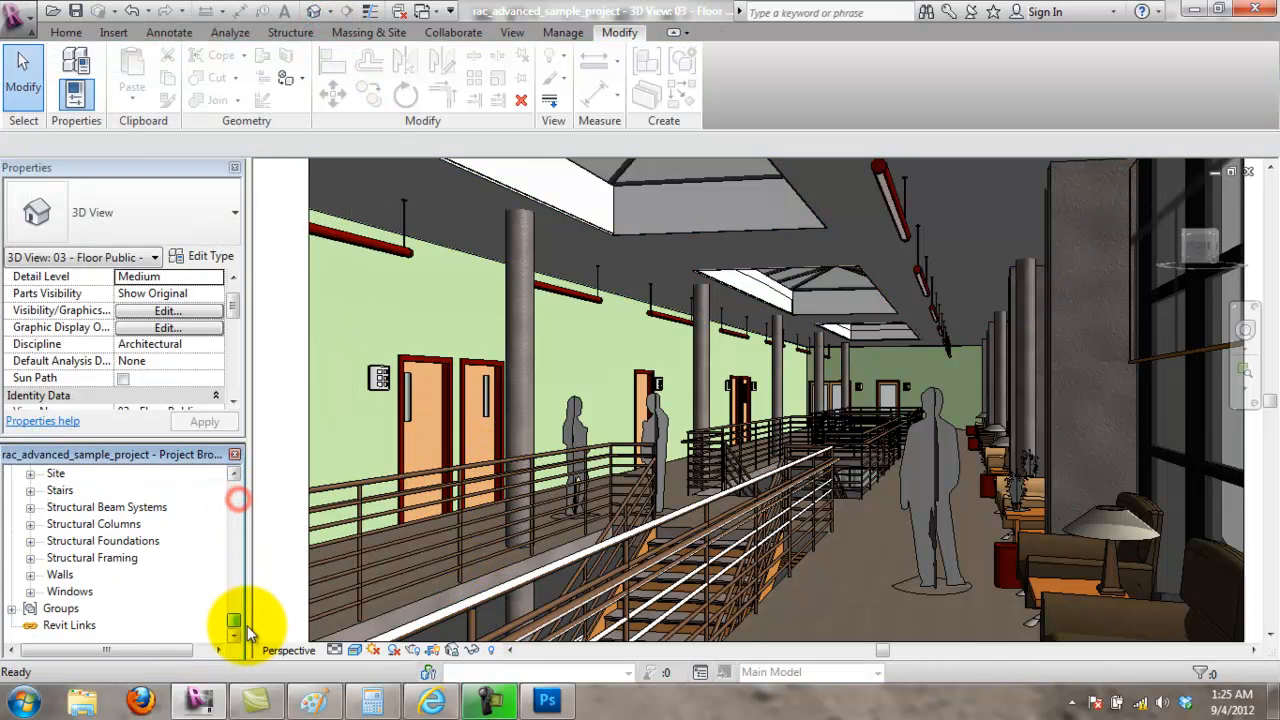
scroll(70, 560, "up", 5)
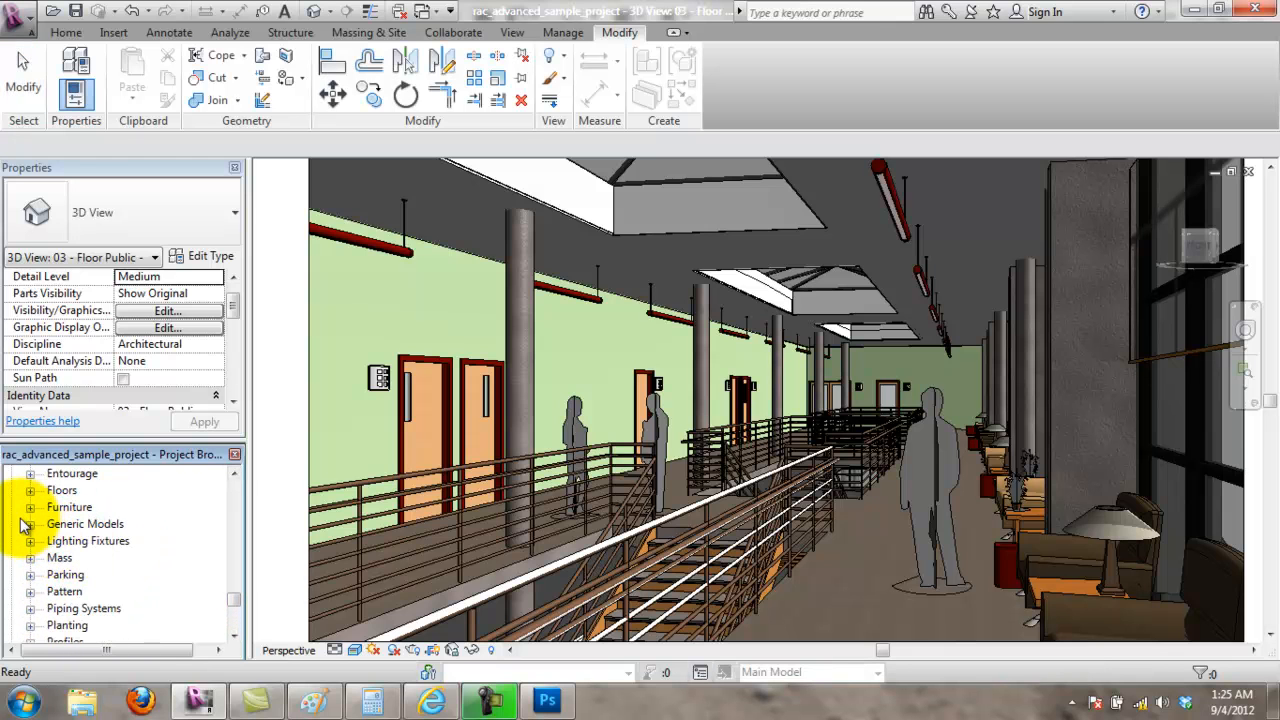
scroll(27, 552, "down", 4)
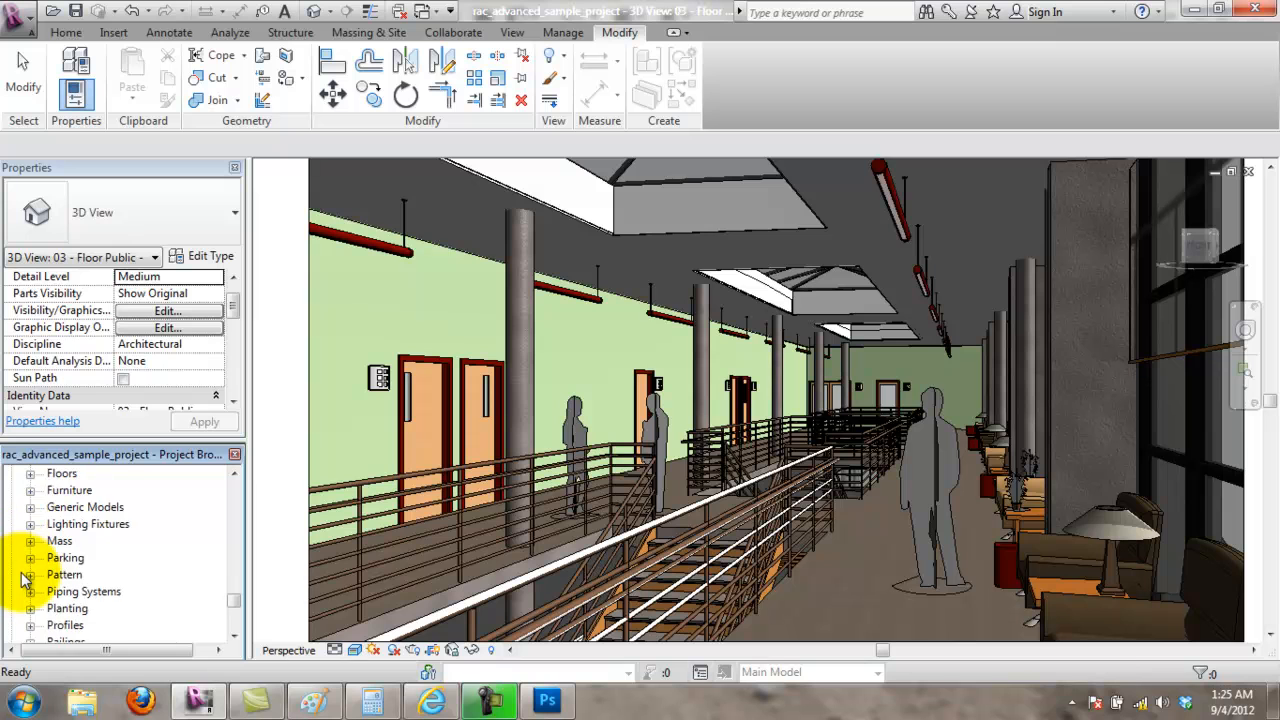
left_click(31, 592)
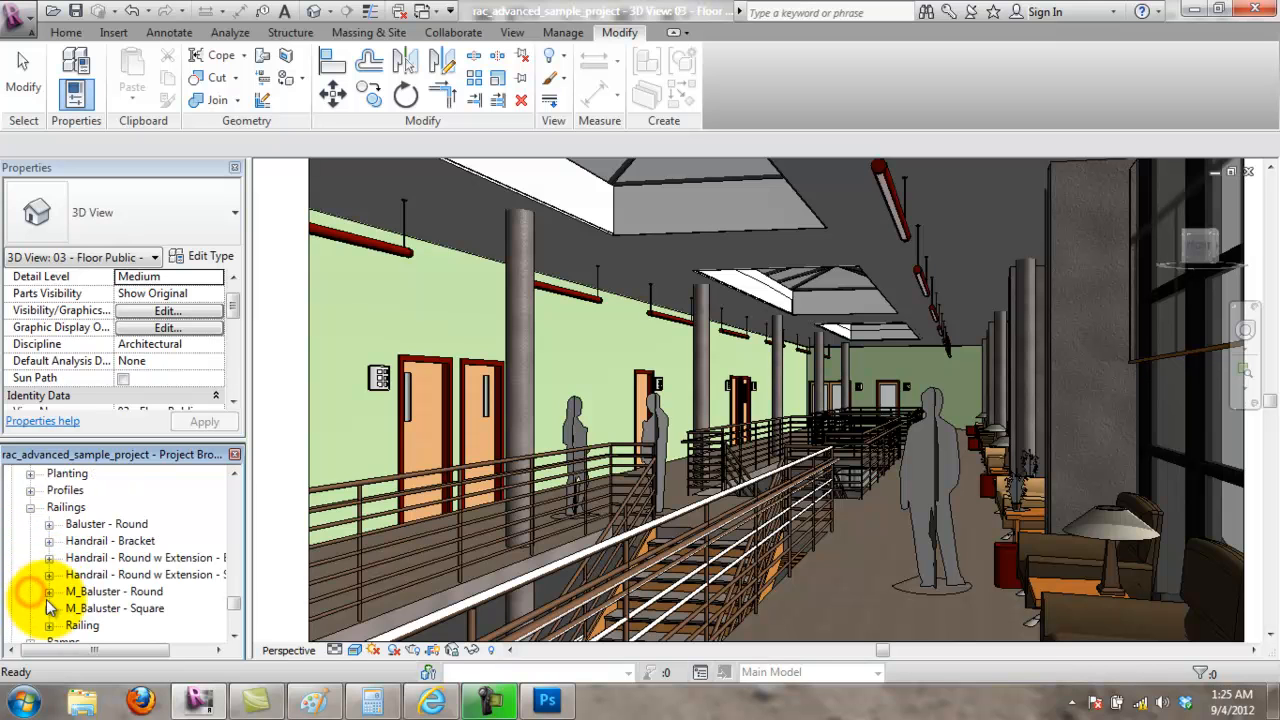
left_click_drag(143, 557, 669, 567)
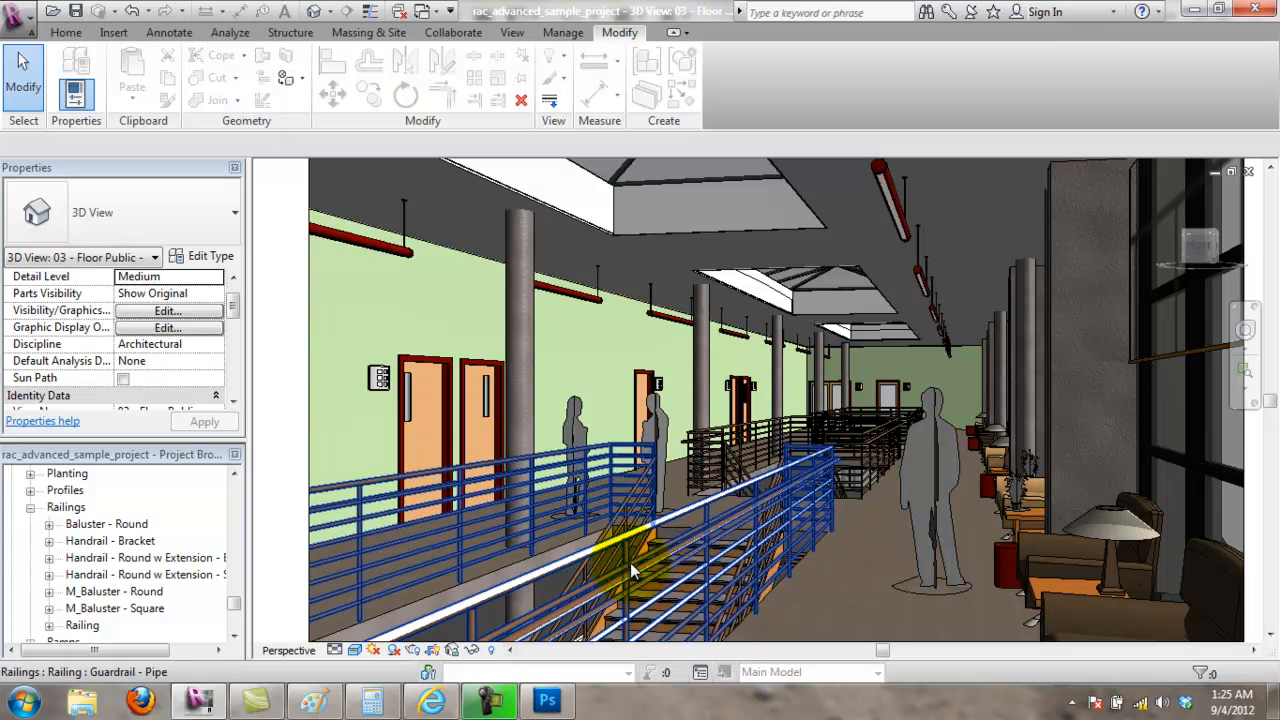
Step: Try to paint the whole selected stair guardrail with the Metal - Railing material, then repeat the attempt
left_click(575, 561)
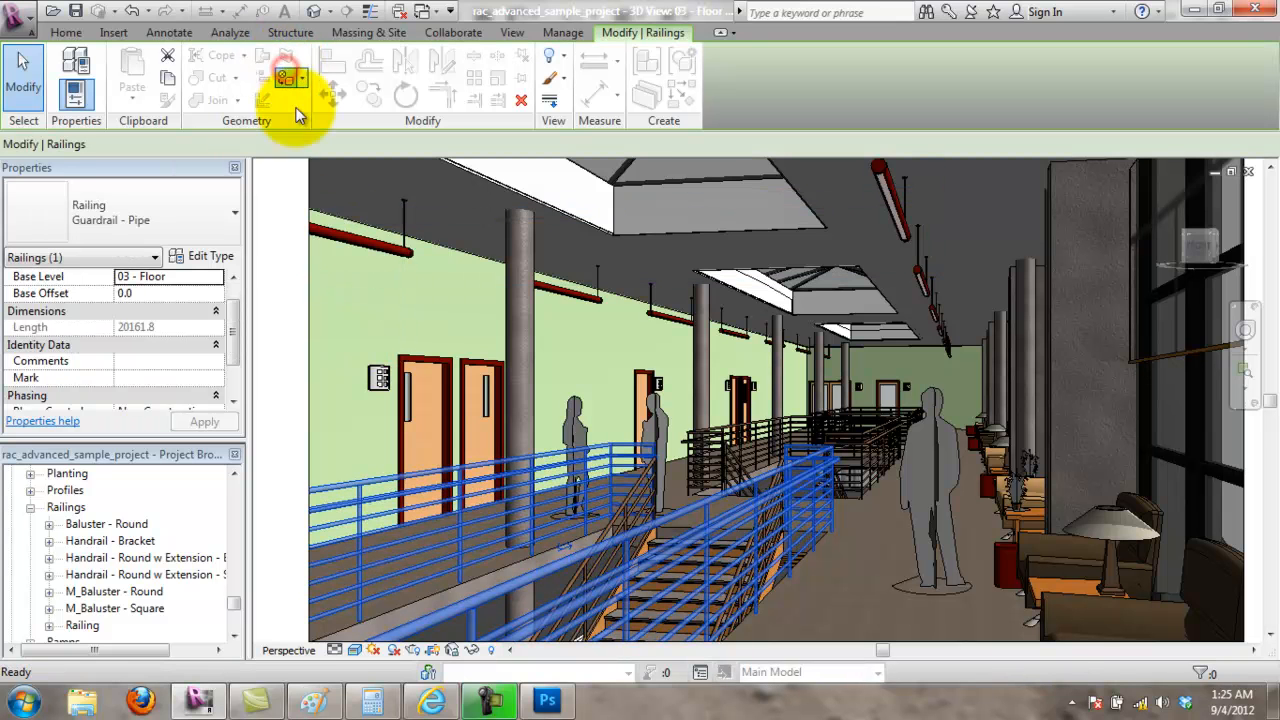
left_click(286, 78)
left_click(55, 425)
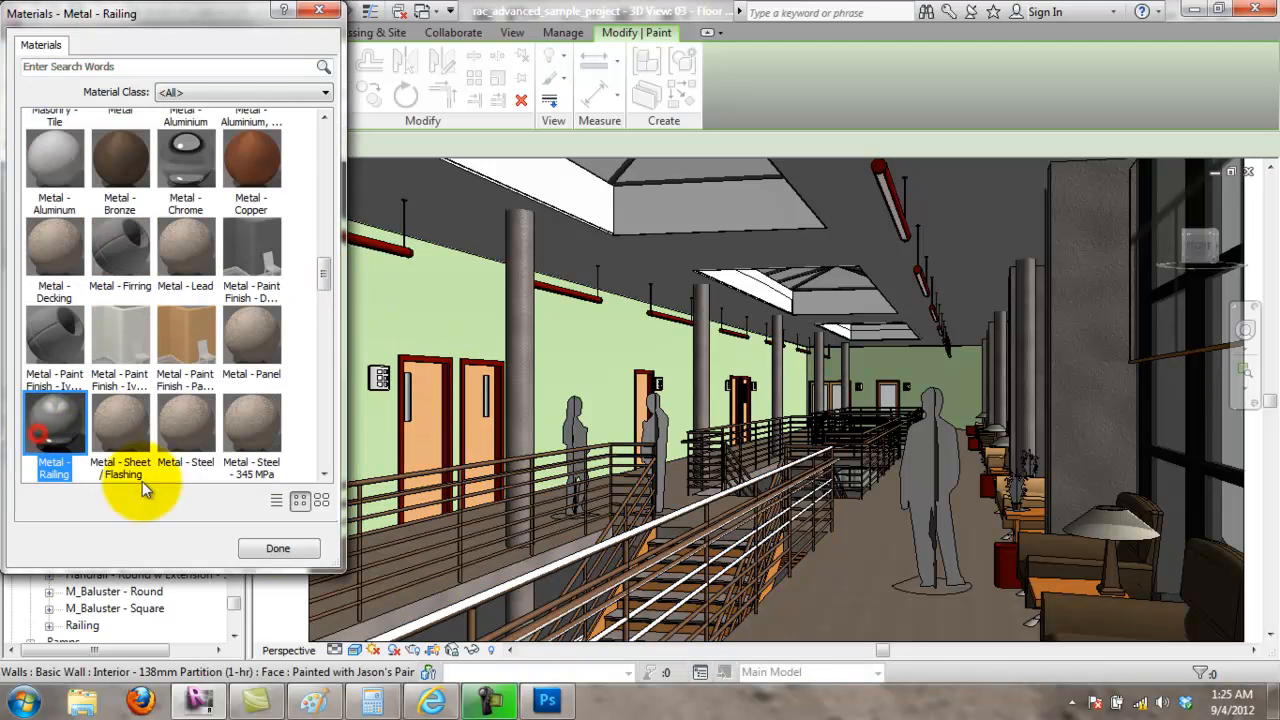
left_click(305, 552)
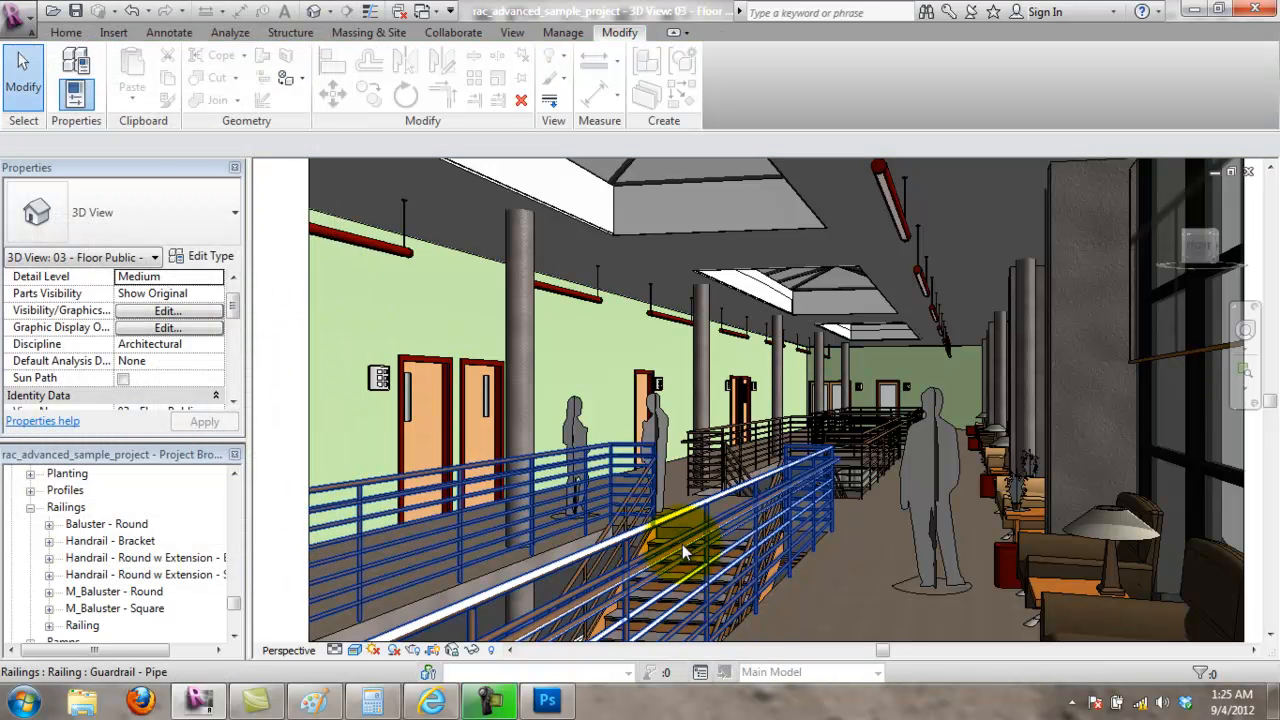
left_click(631, 571)
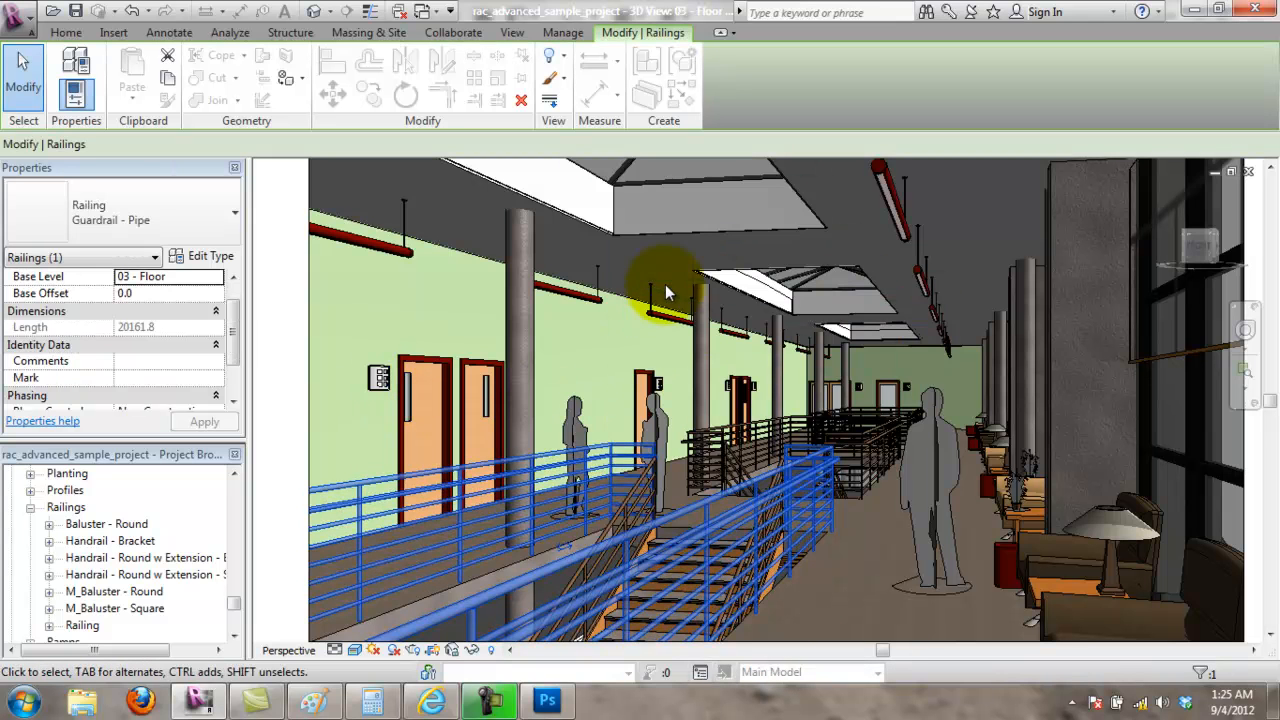
left_click(288, 88)
left_click(47, 430)
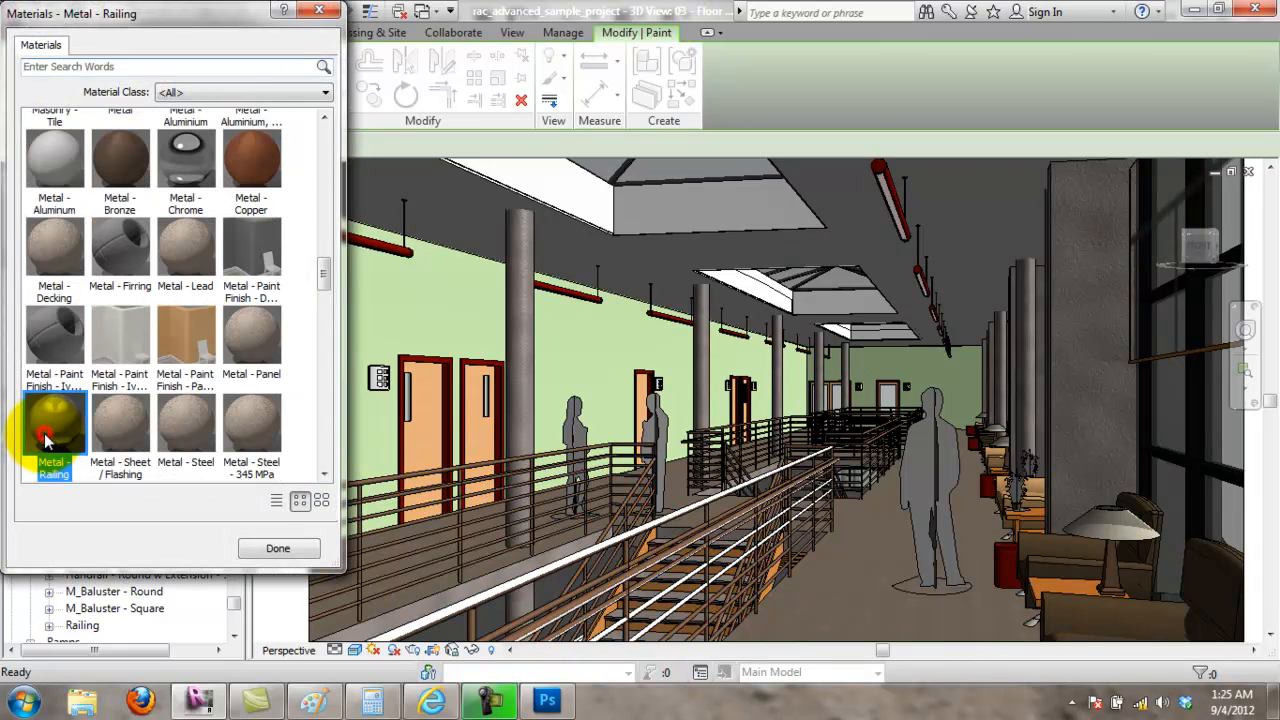
left_click(280, 549)
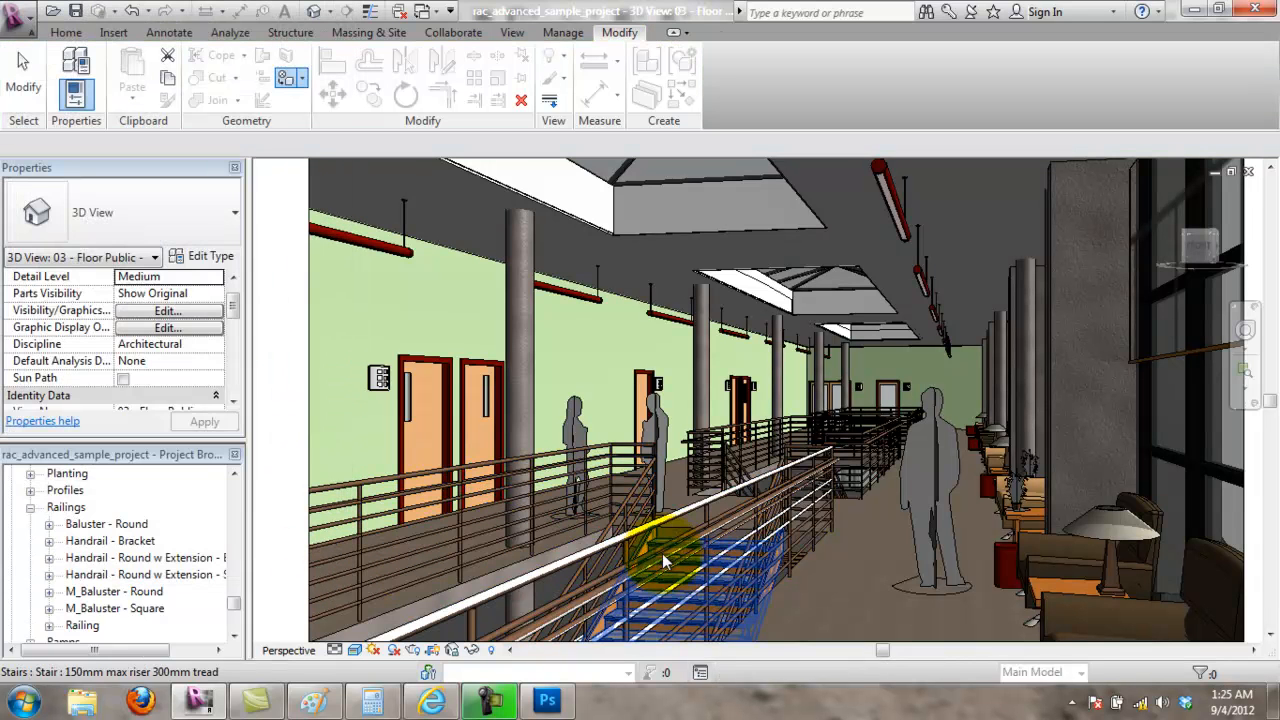
Step: Find the Guardrail - Pipe type in the project's Railing family and open its rail structure for editing
left_click(560, 609)
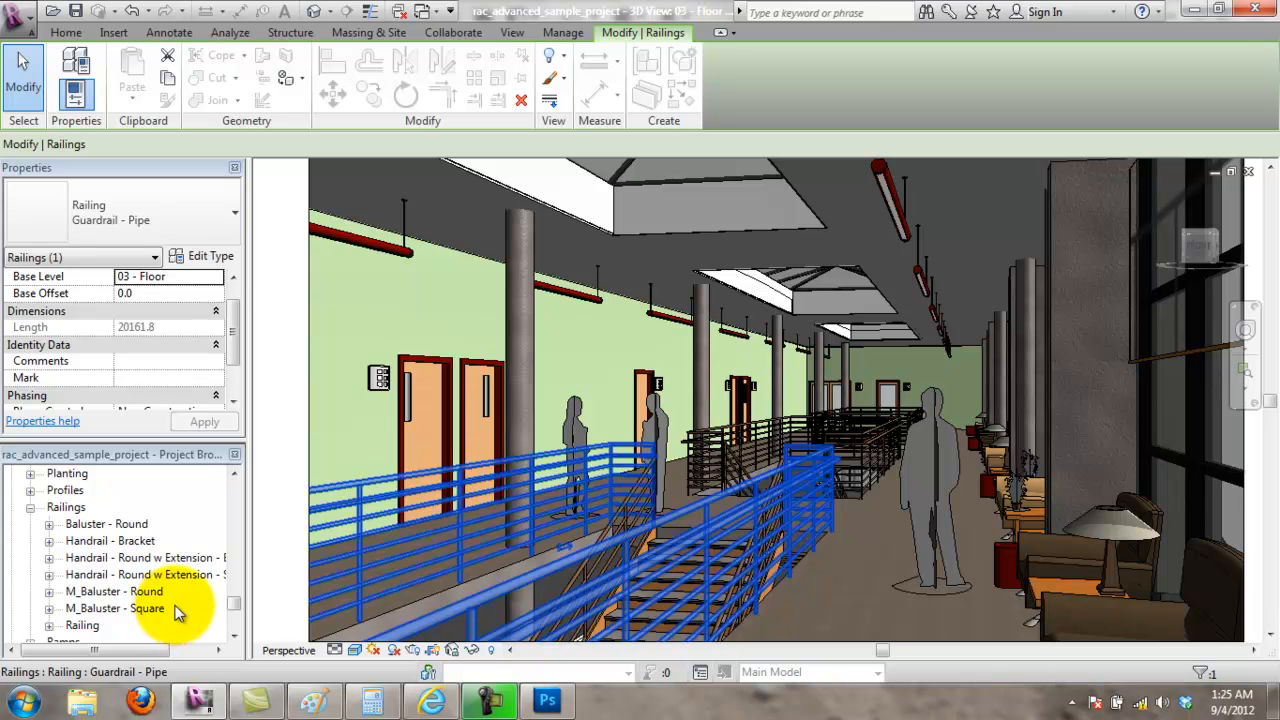
left_click(49, 625)
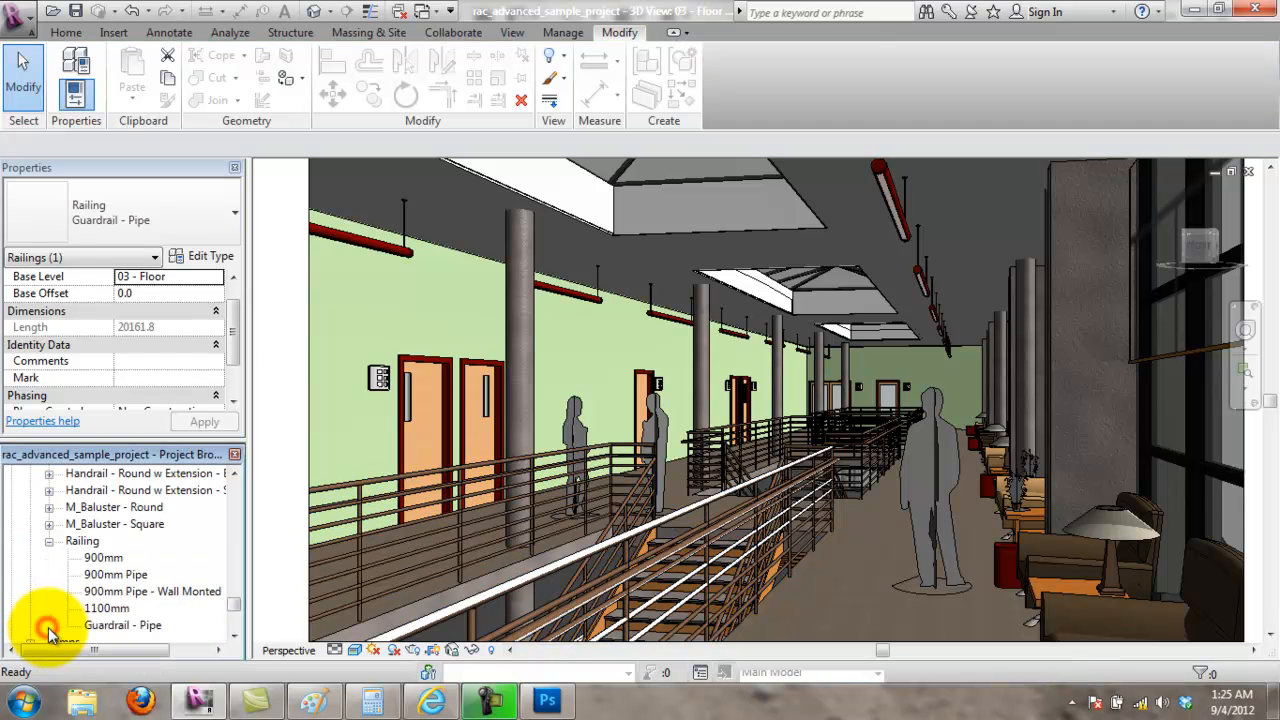
left_click(118, 627)
right_click(121, 627)
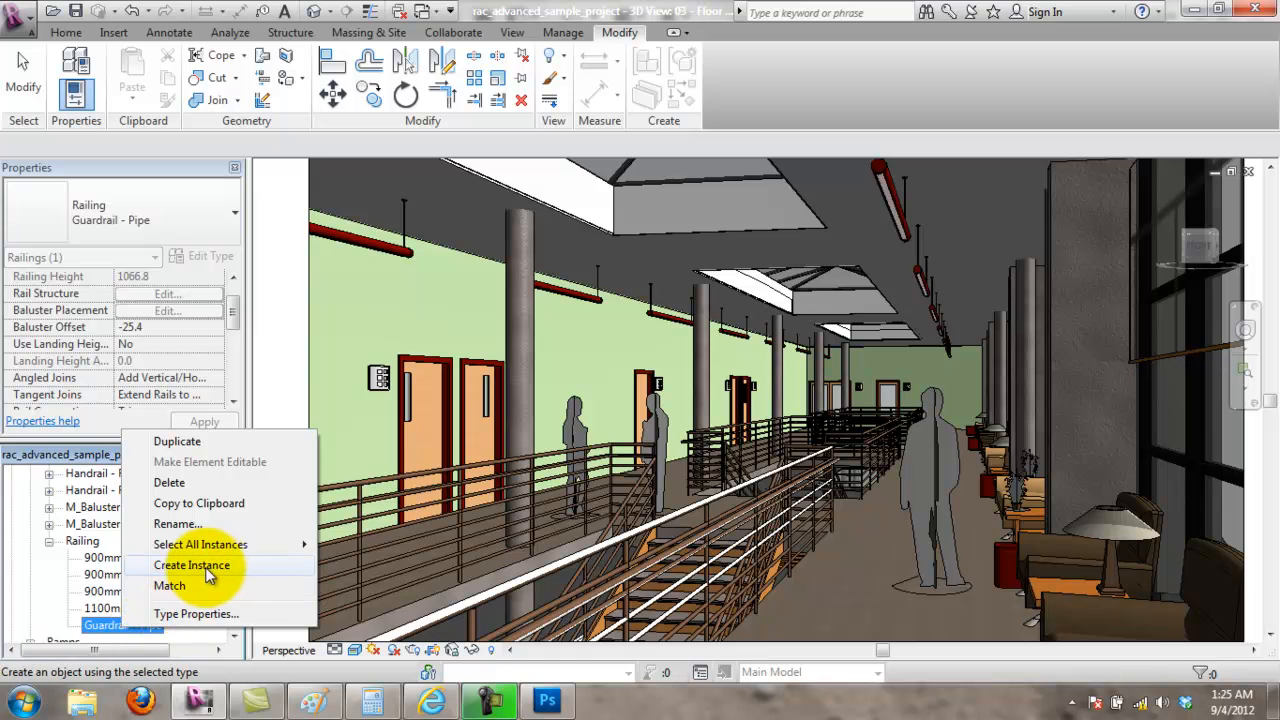
left_click(205, 612)
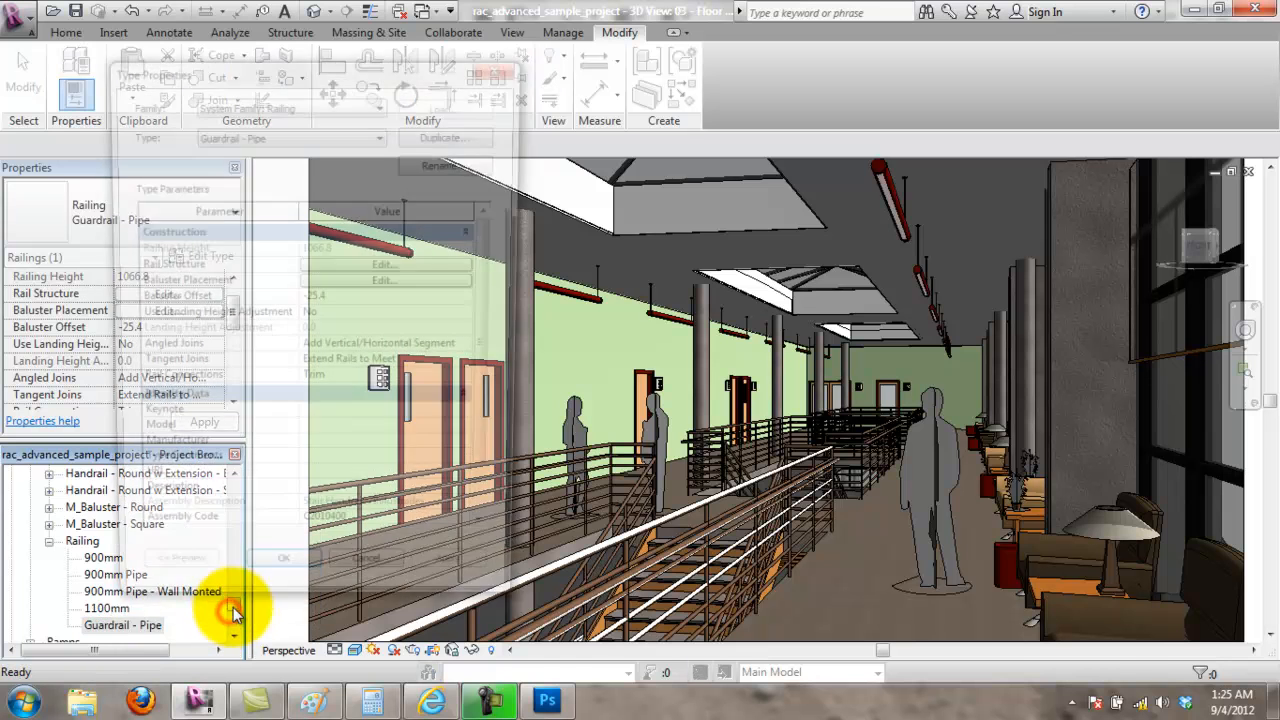
left_click(389, 265)
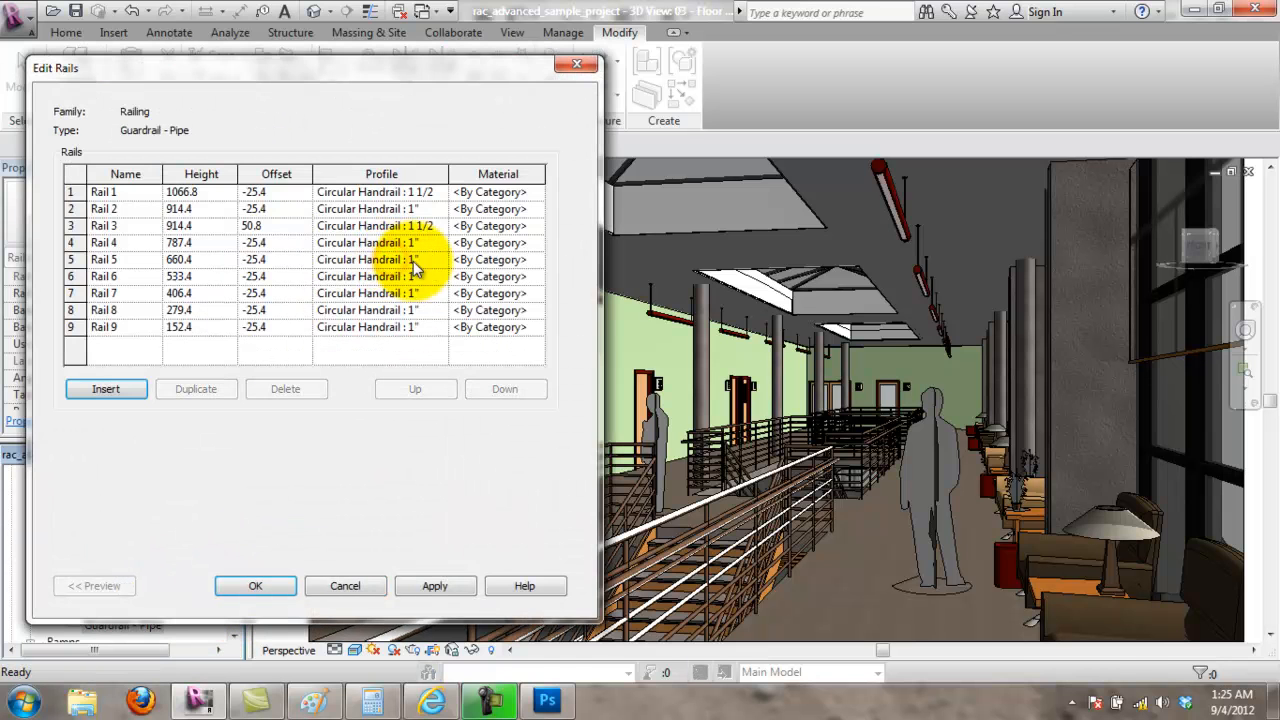
left_click(537, 192)
left_click(537, 192)
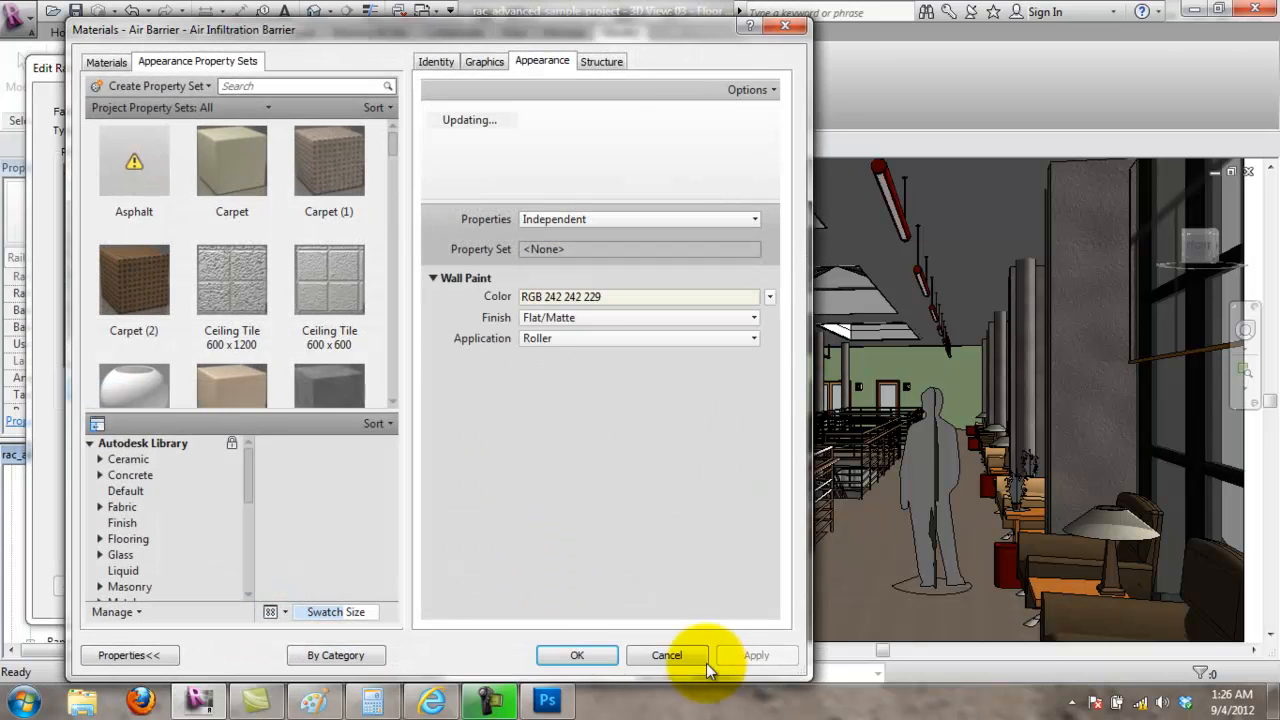
left_click(700, 657)
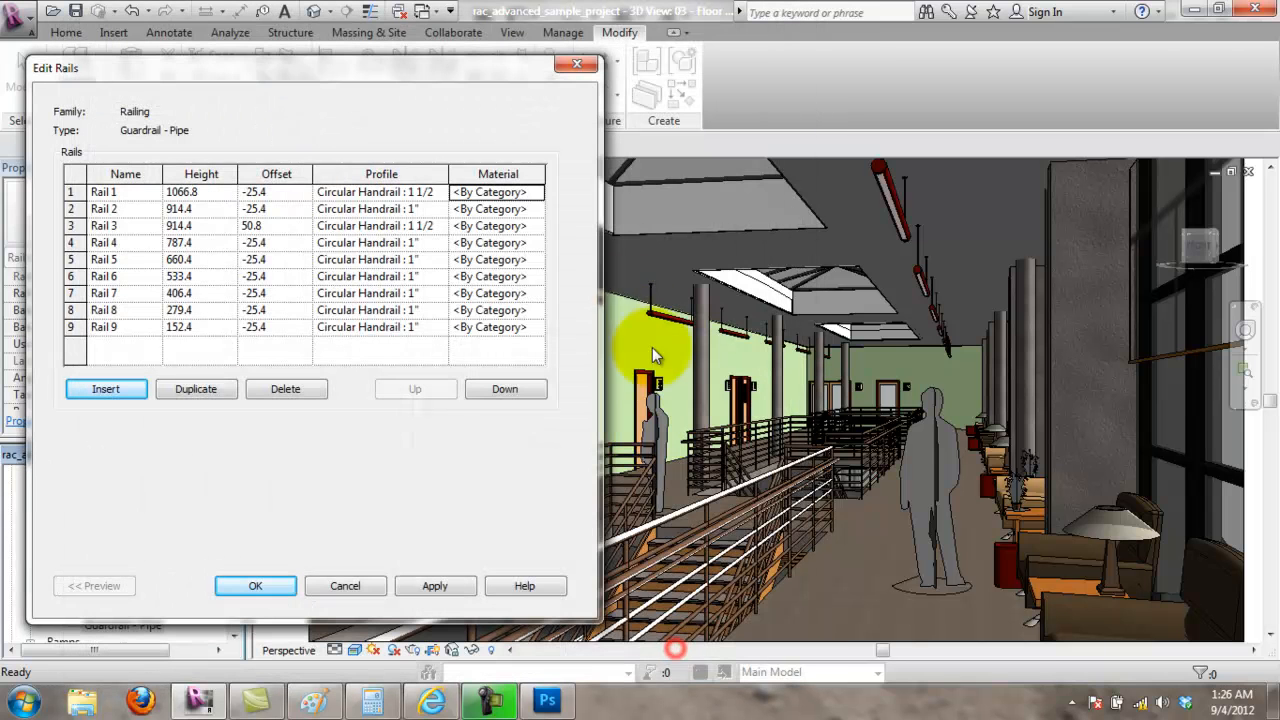
left_click(480, 326)
left_click(512, 193)
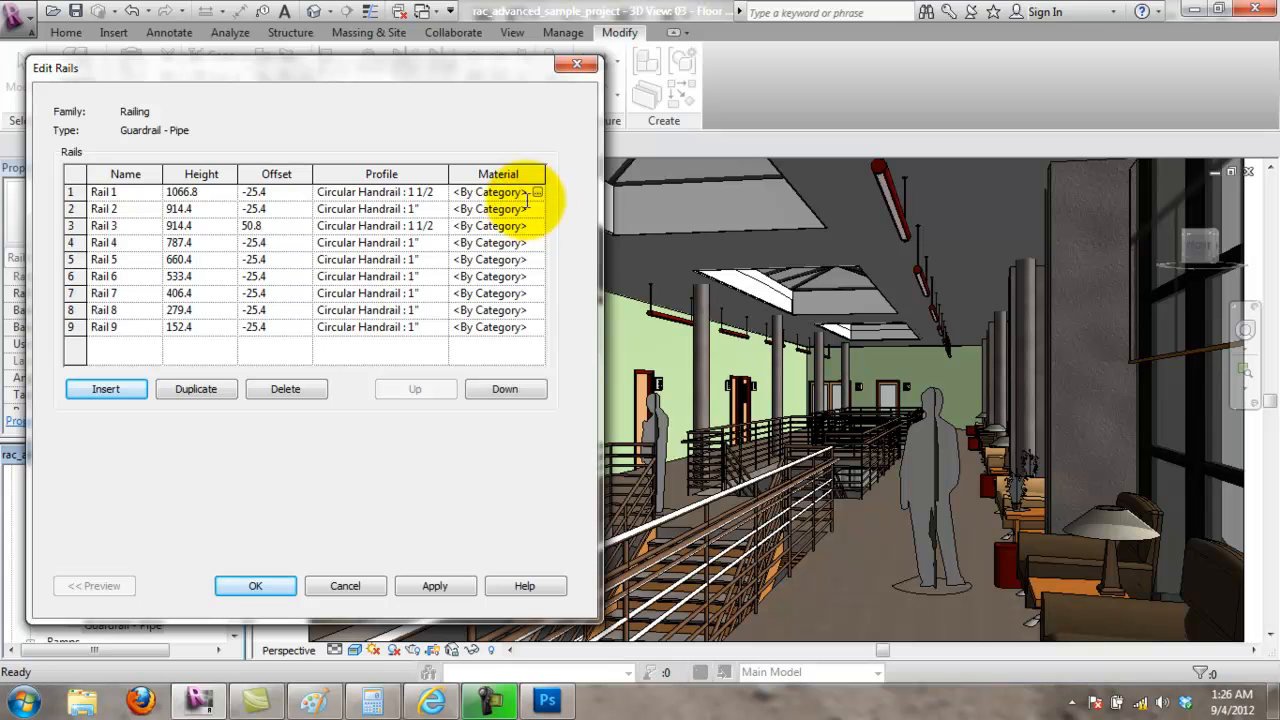
left_click(530, 327)
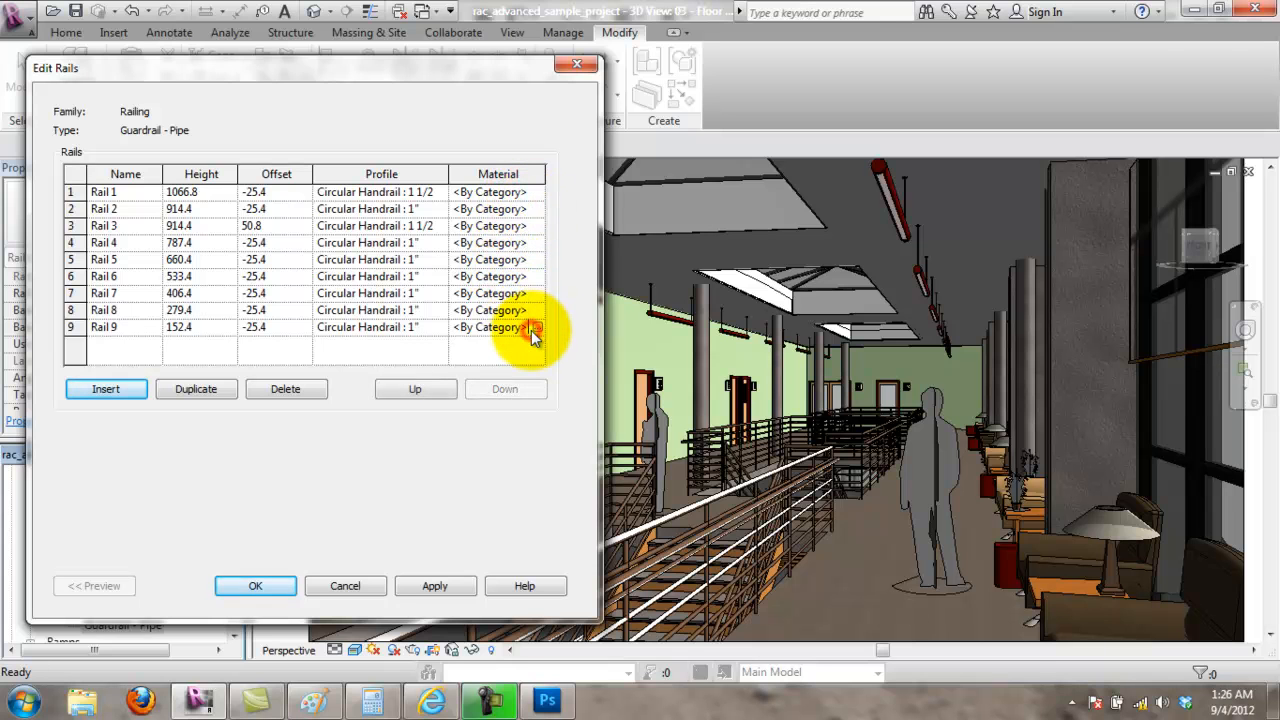
left_click(530, 293)
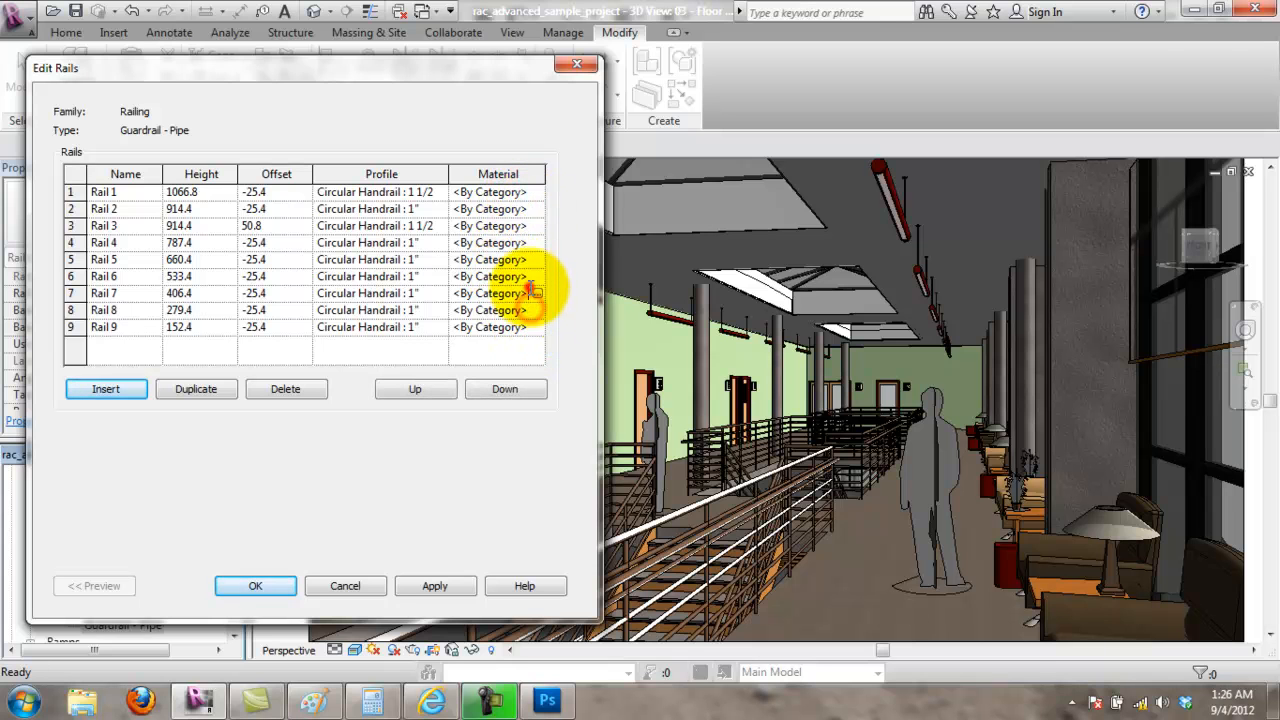
Step: Assign the Metal - Railing material to Rail 1 of the Guardrail - Pipe type
left_click(528, 193)
left_click(538, 192)
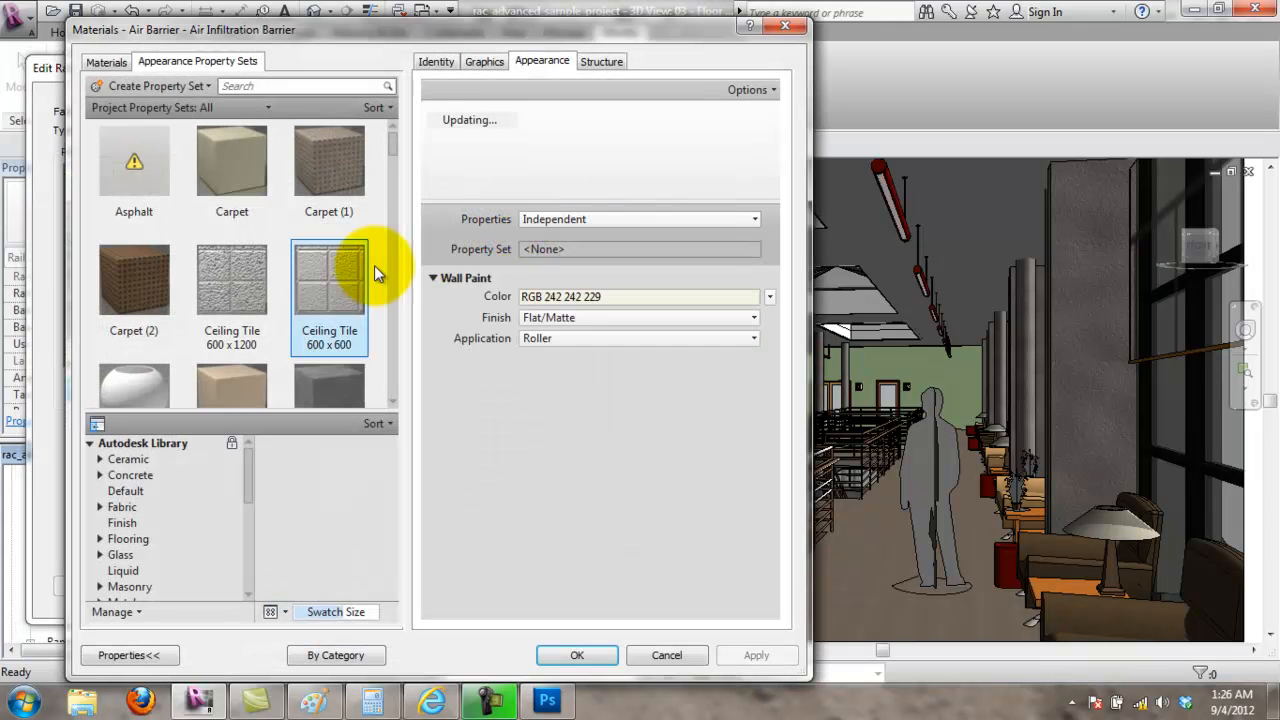
left_click_drag(393, 150, 461, 286)
scroll(461, 290, "down", 10)
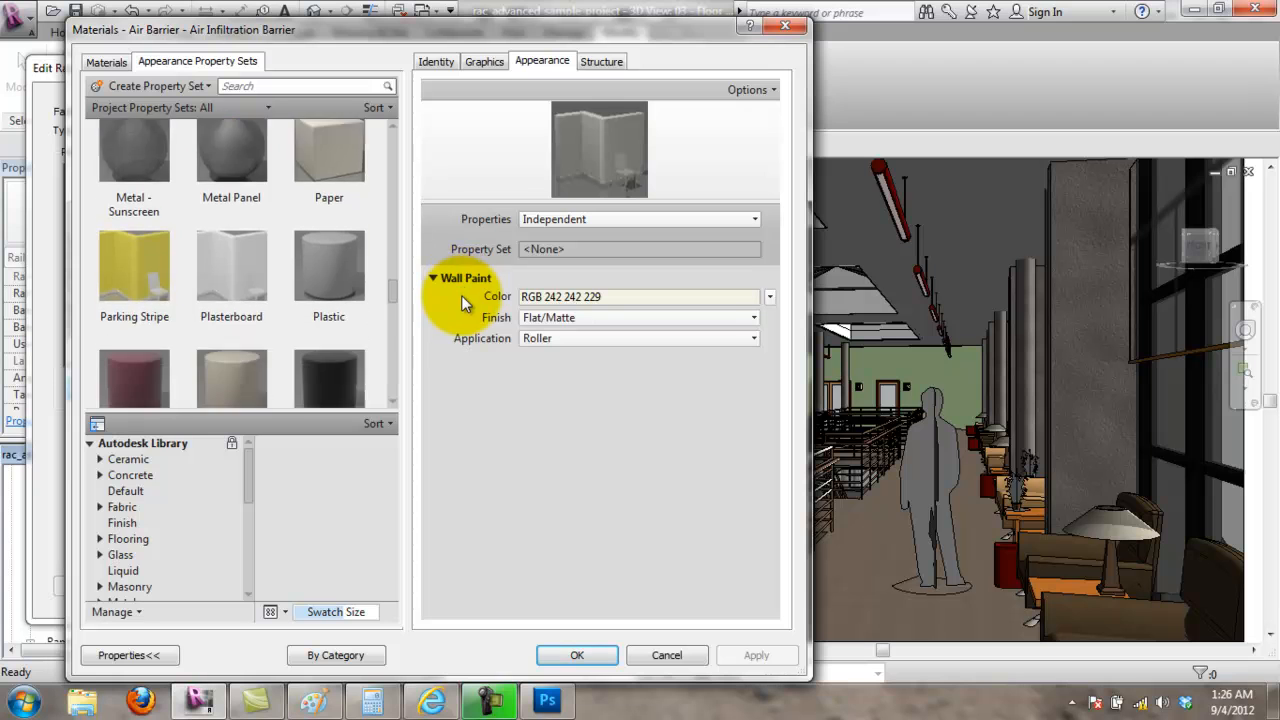
scroll(423, 412, "down", 2)
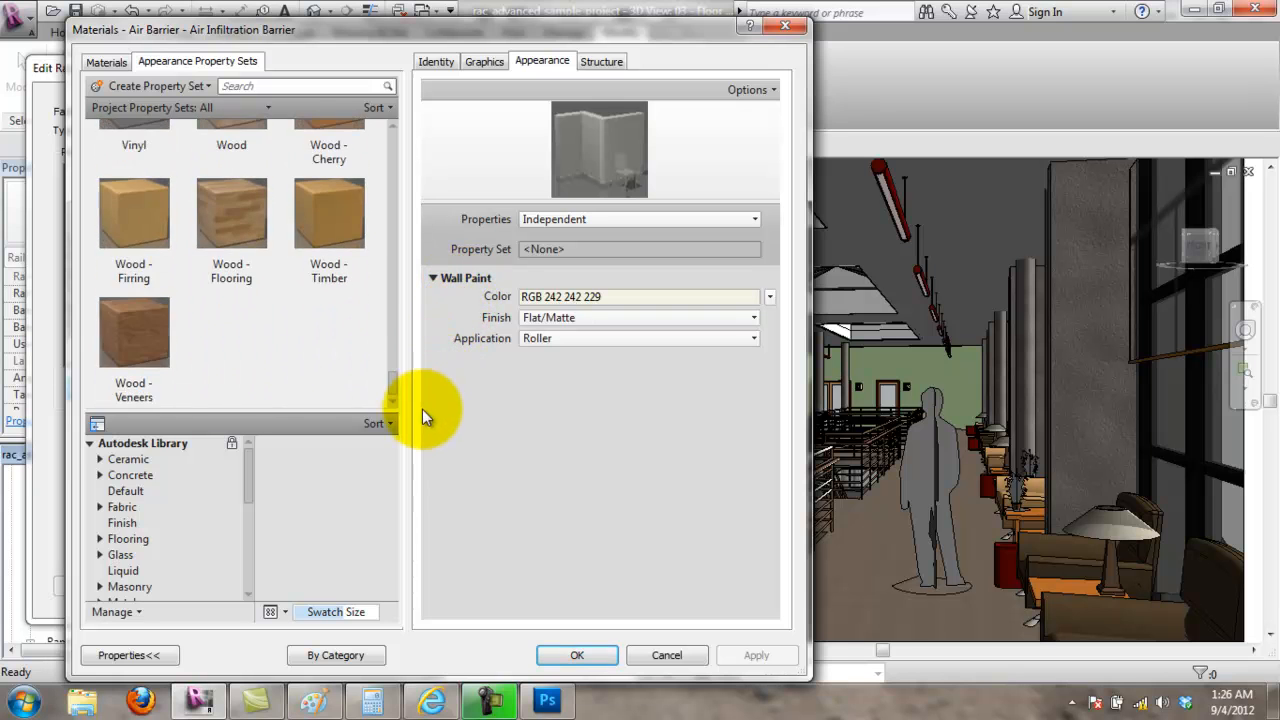
scroll(463, 177, "up", 15)
left_click(103, 61)
left_click_drag(391, 206, 395, 310)
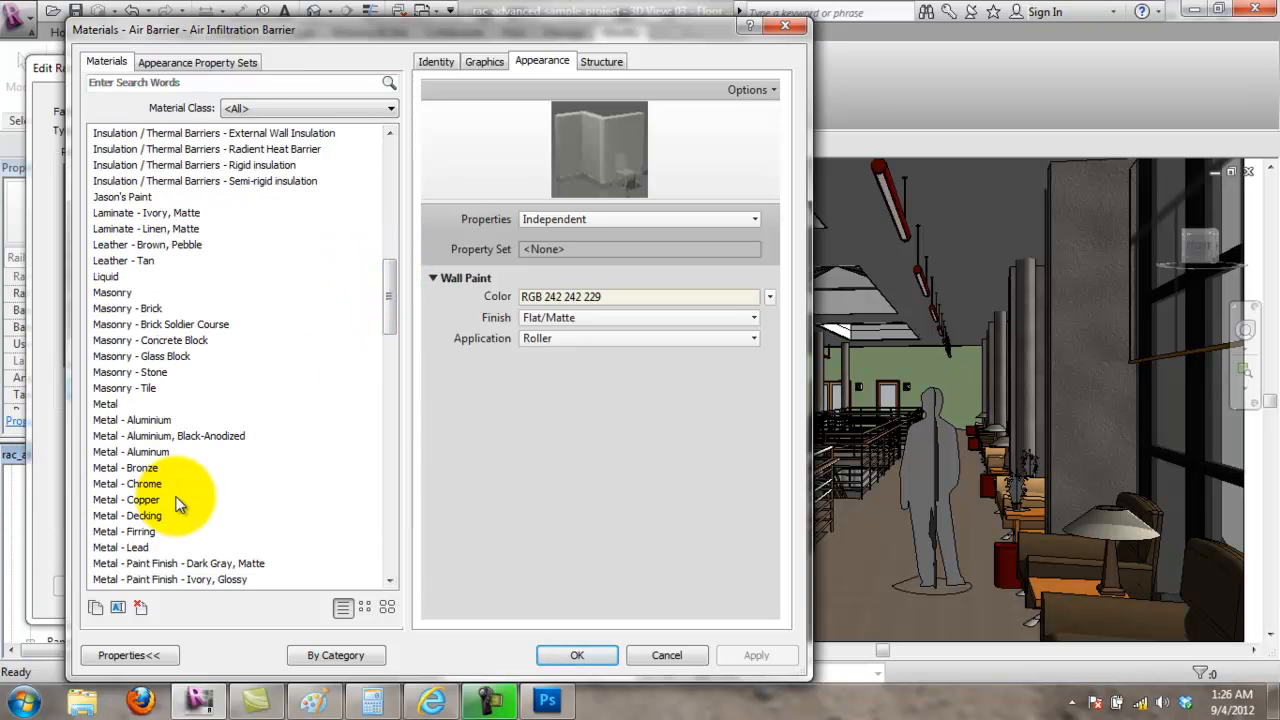
left_click_drag(389, 300, 395, 328)
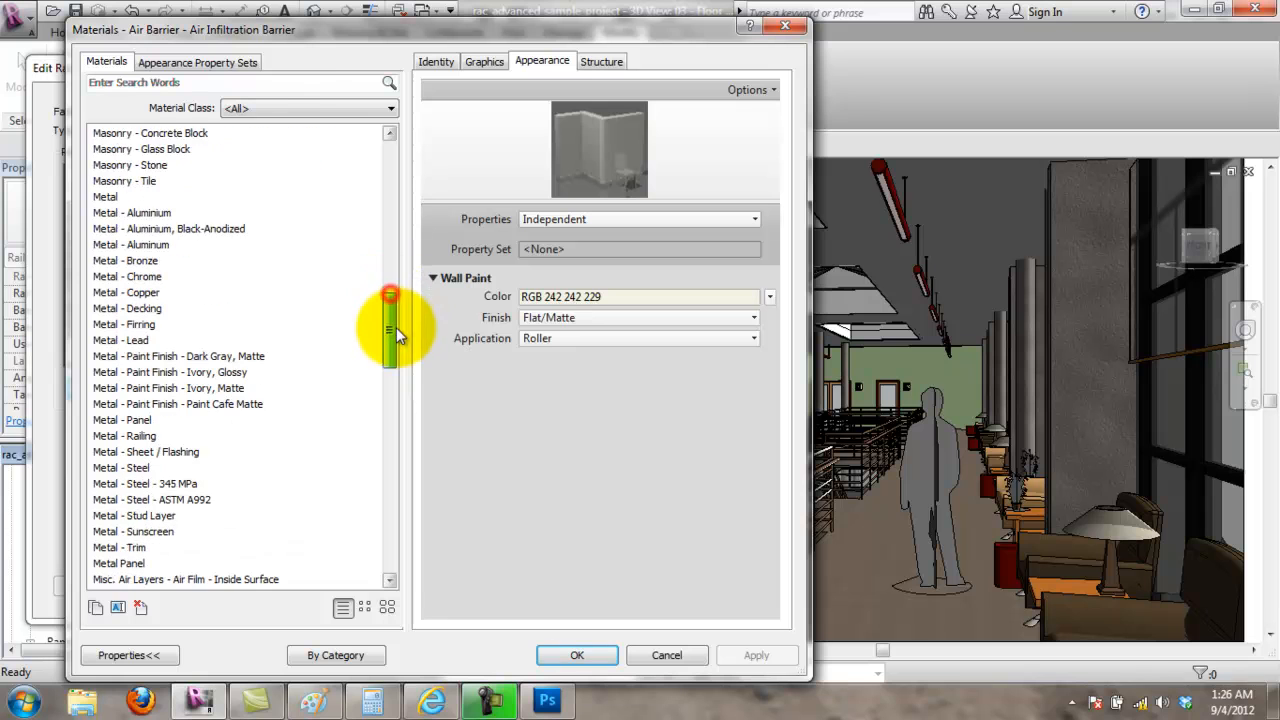
left_click(140, 436)
left_click(577, 653)
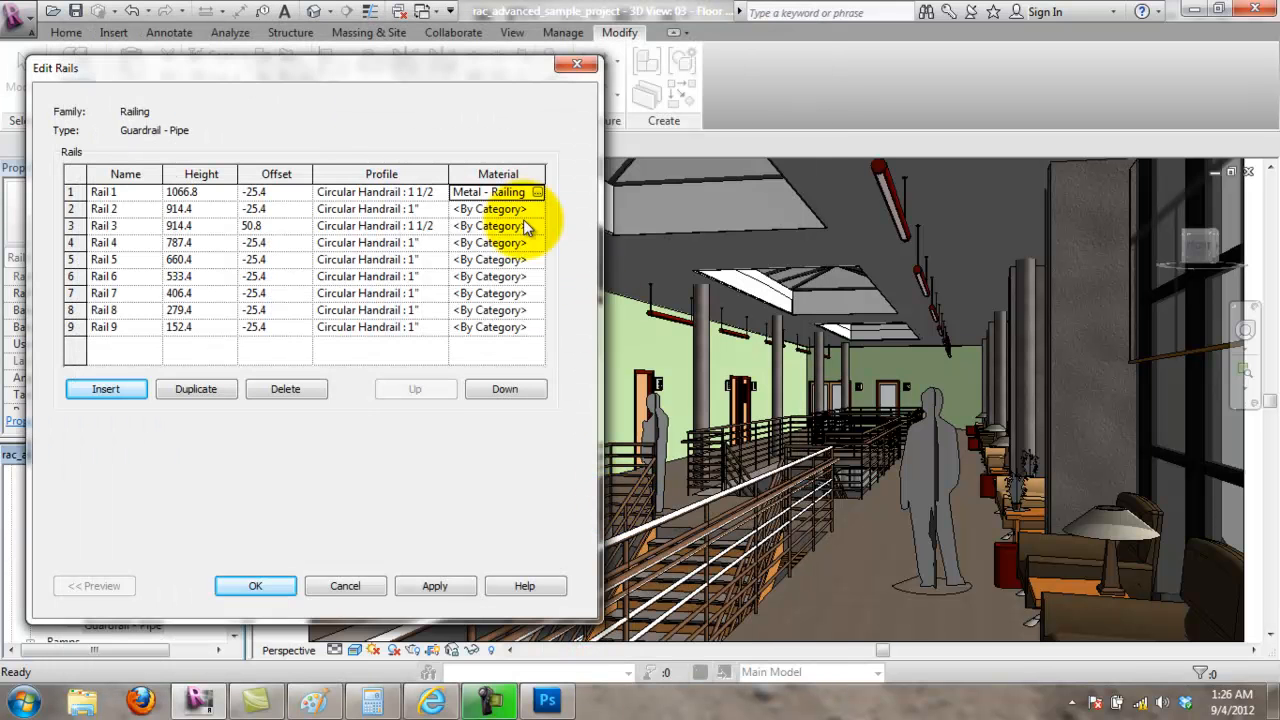
Step: Assign the Metal - Railing material to Rail 2 of the Guardrail - Pipe type
left_click(533, 209)
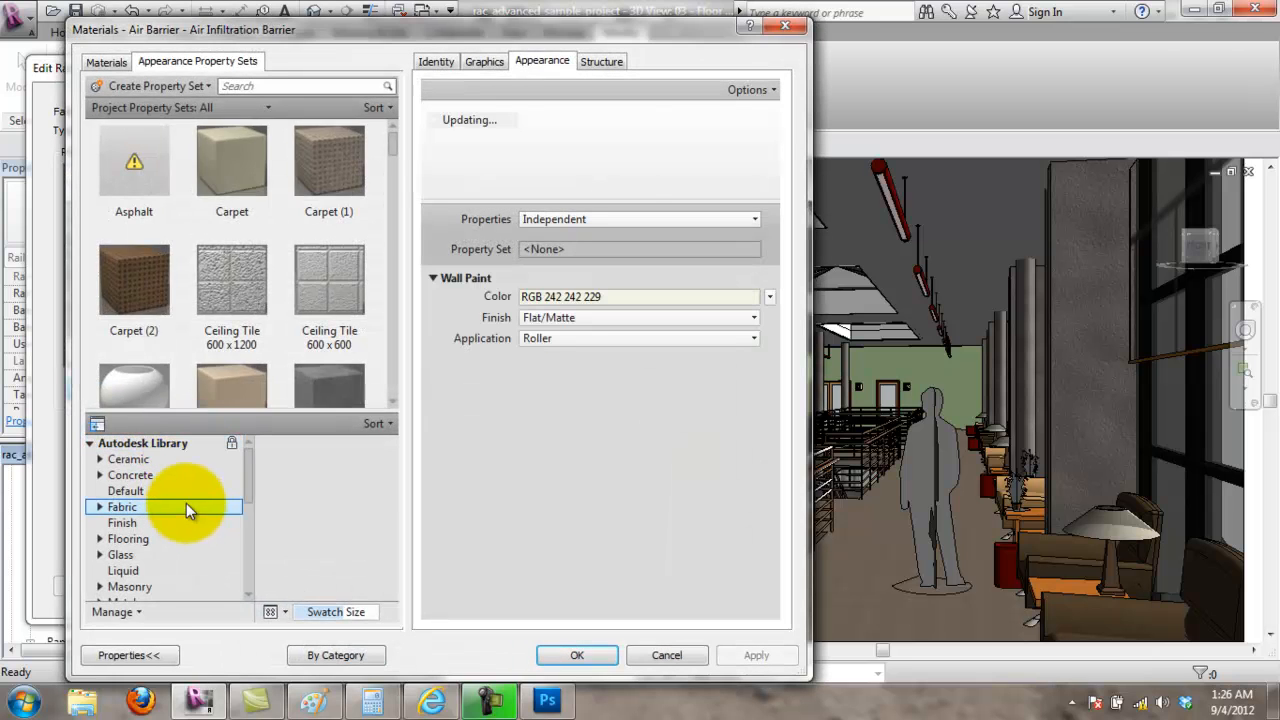
left_click(108, 62)
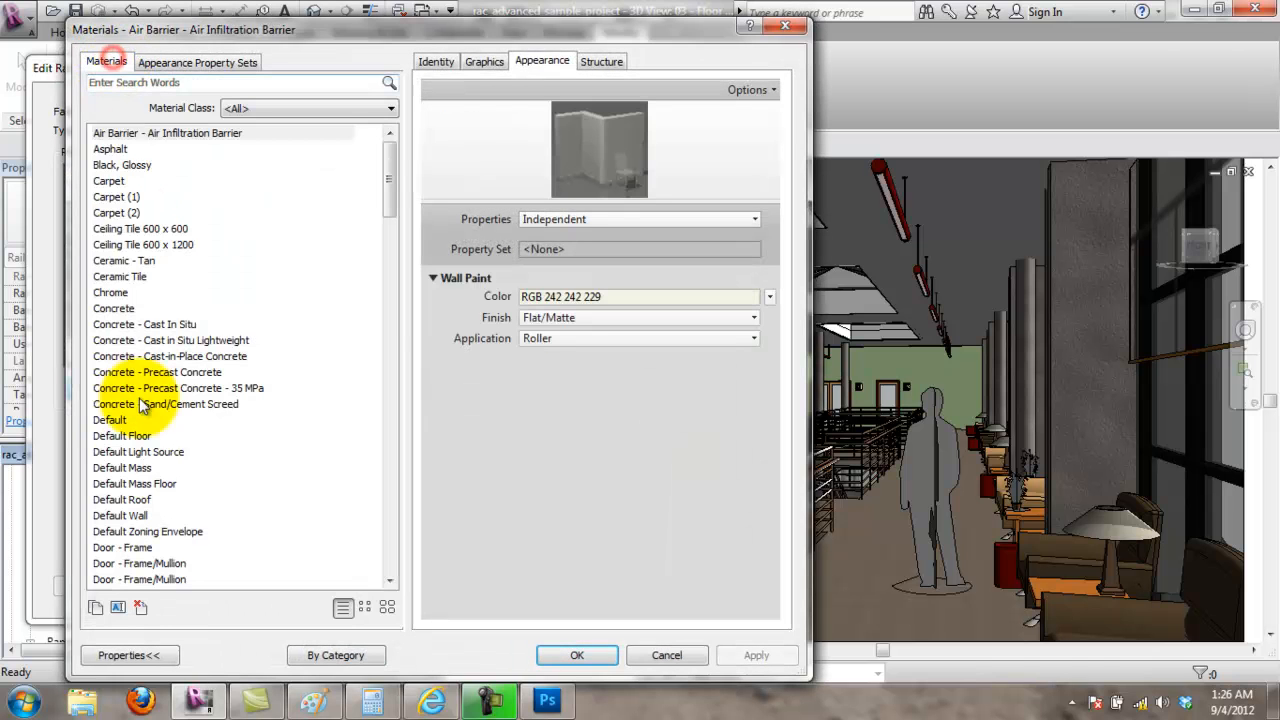
left_click_drag(390, 208, 391, 397)
left_click(173, 263)
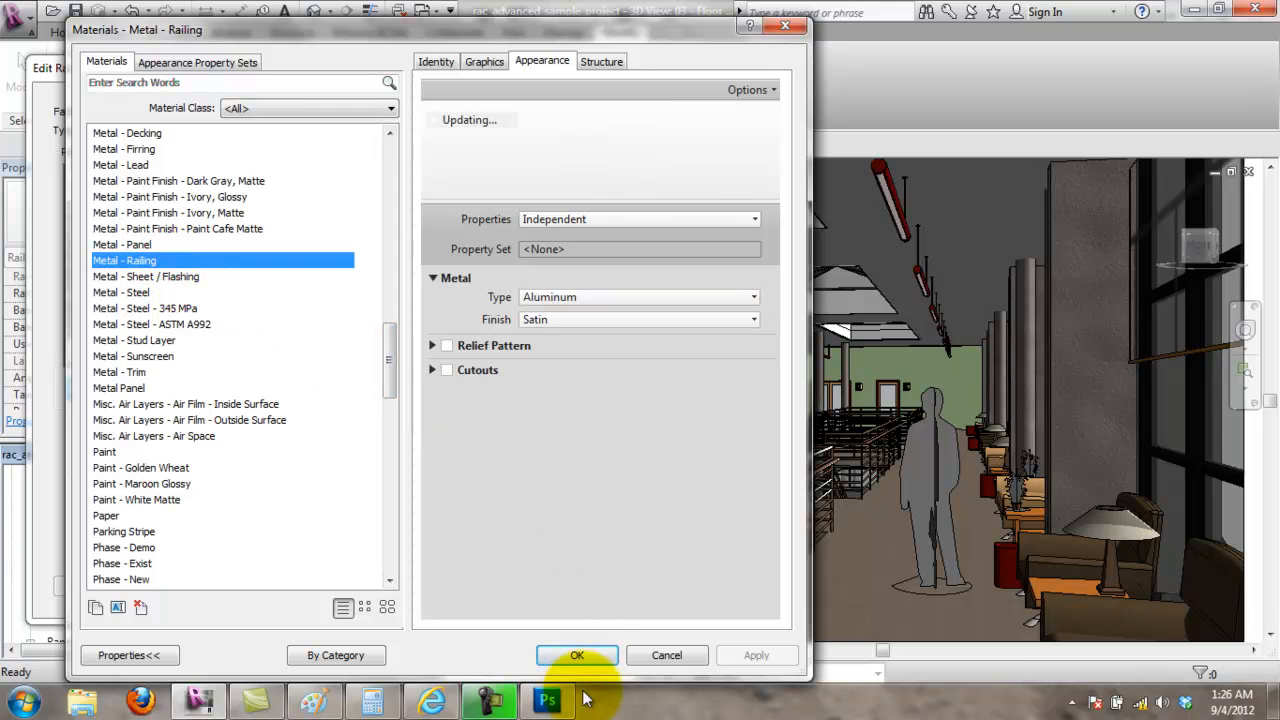
left_click(585, 658)
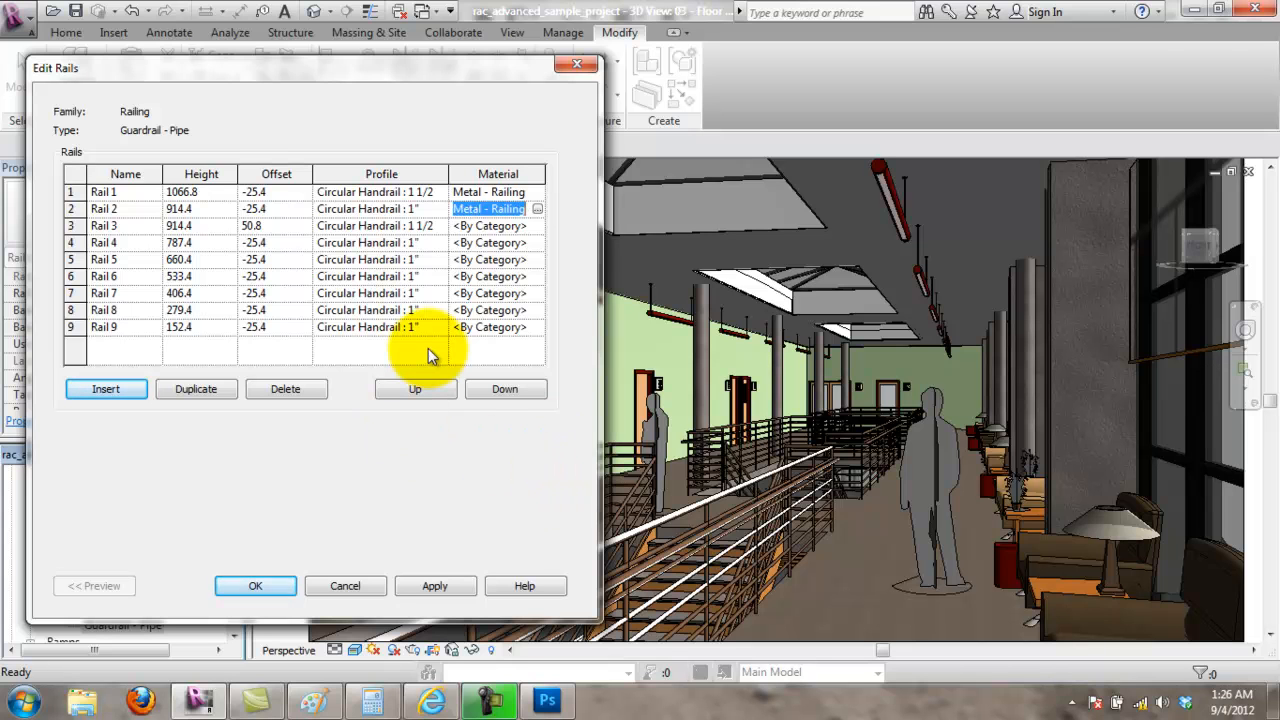
Step: Confirm the rail structure and type changes for Guardrail - Pipe and clear the selection
left_click(521, 191)
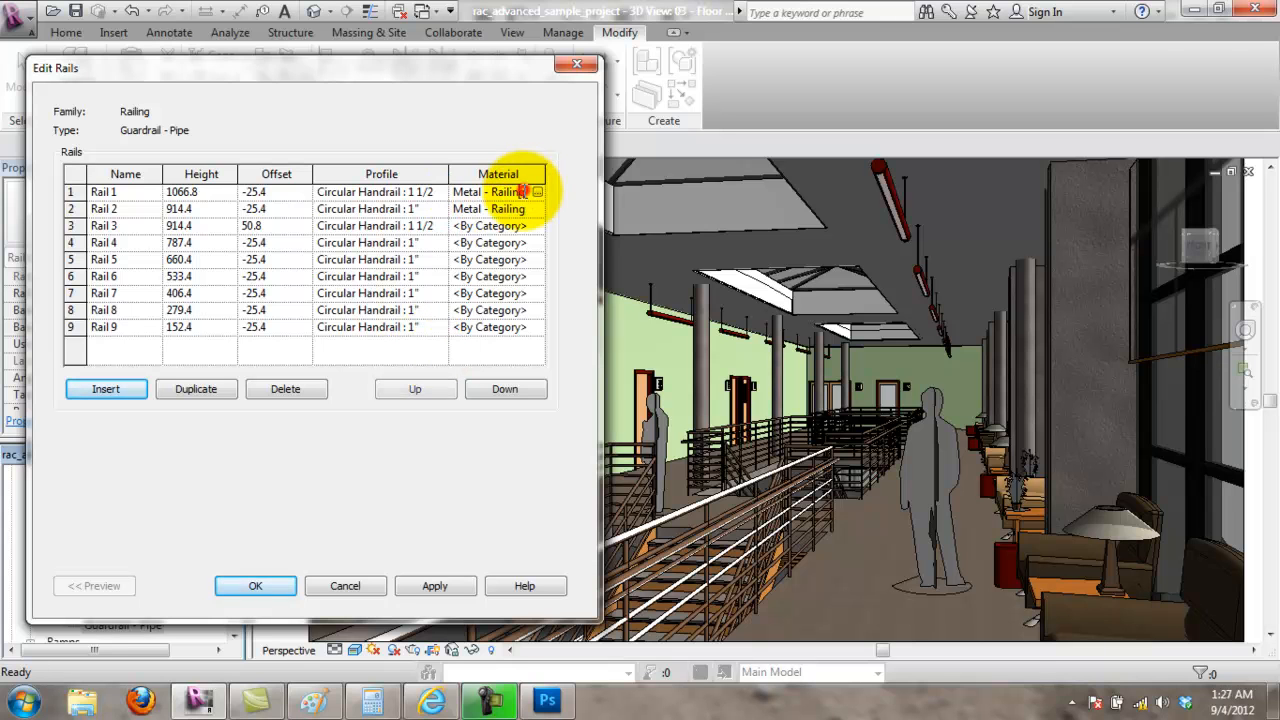
left_click(519, 226)
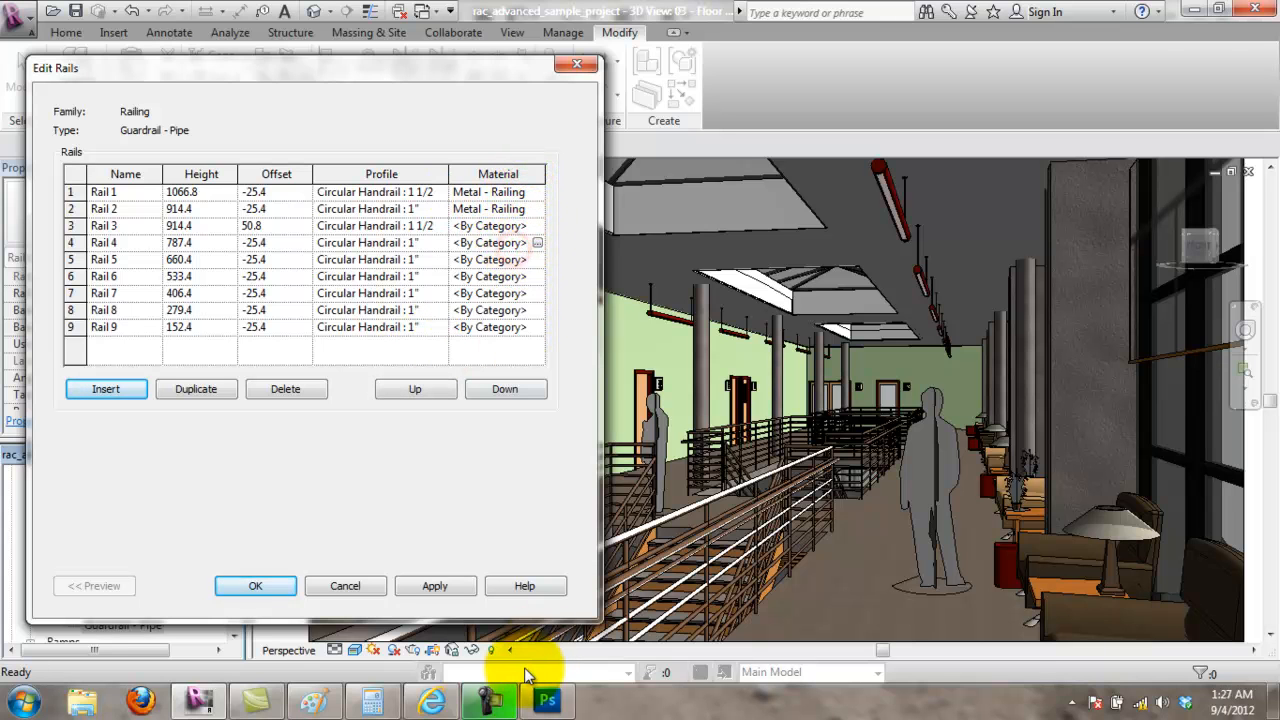
left_click(257, 585)
left_click(350, 586)
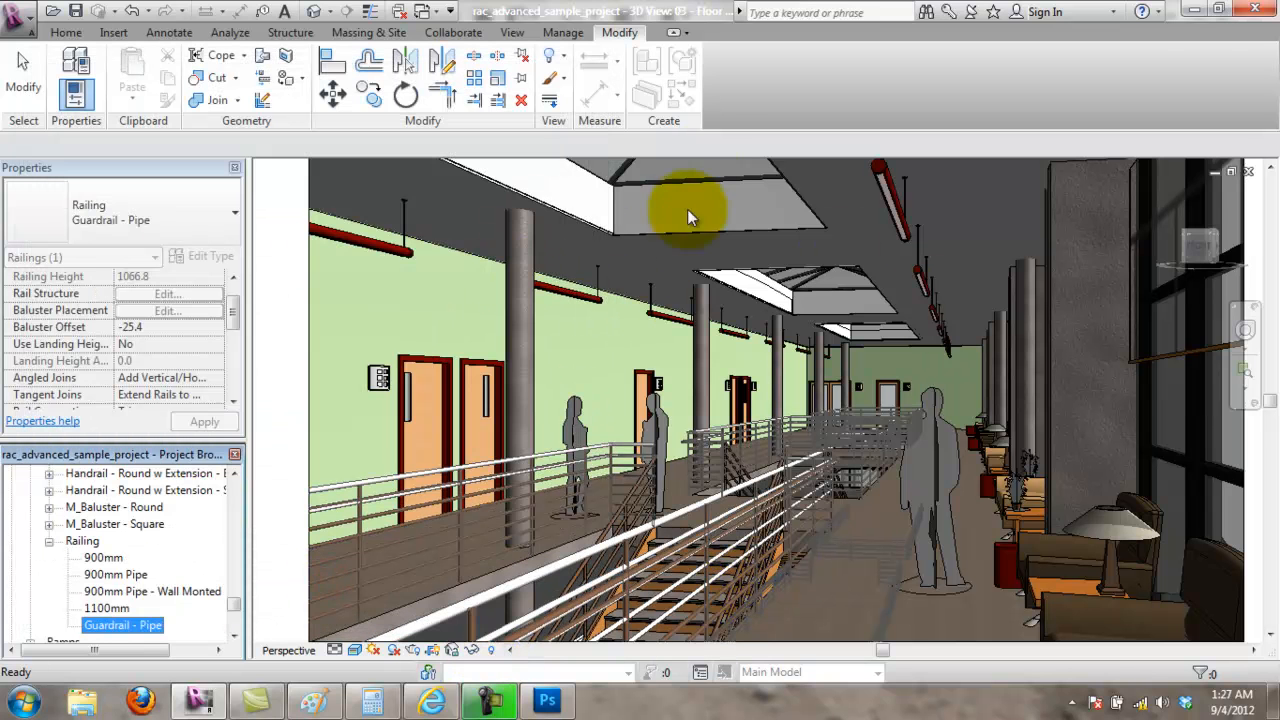
key("Escape")
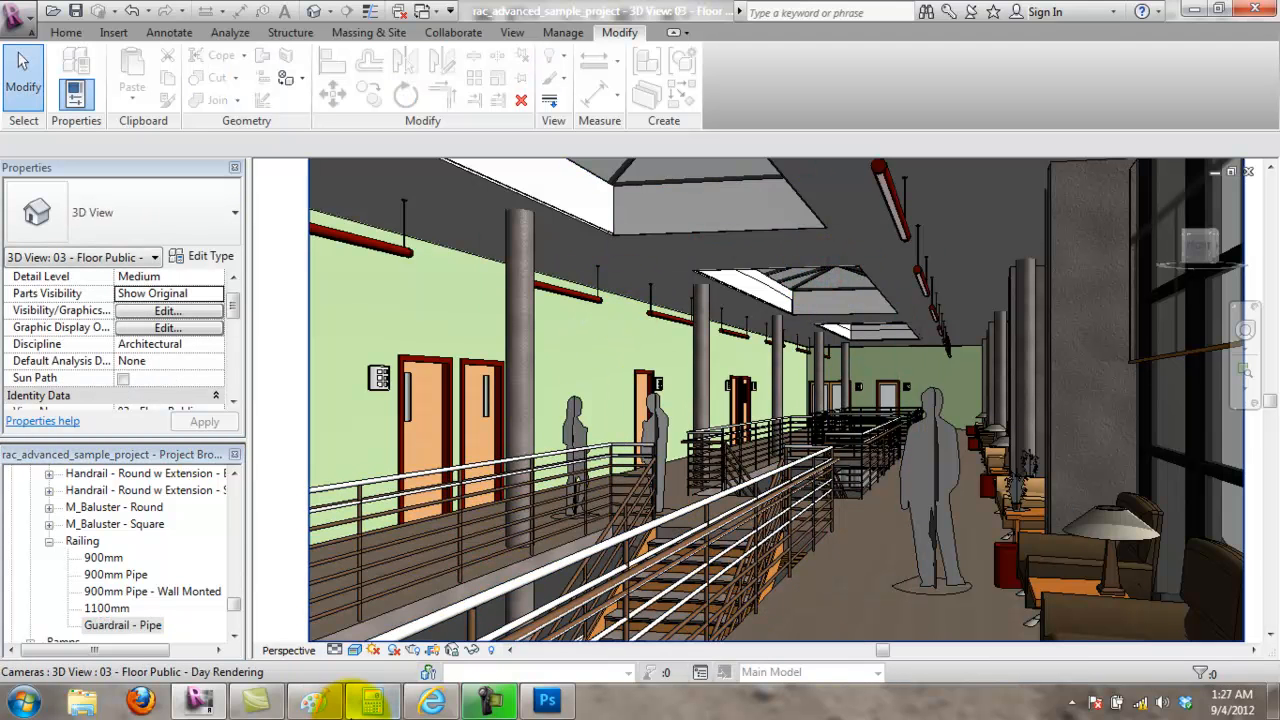
Step: Open the visibility and graphic overrides of the 3D view, expand the Railings category and widen the dialog
left_click(121, 314)
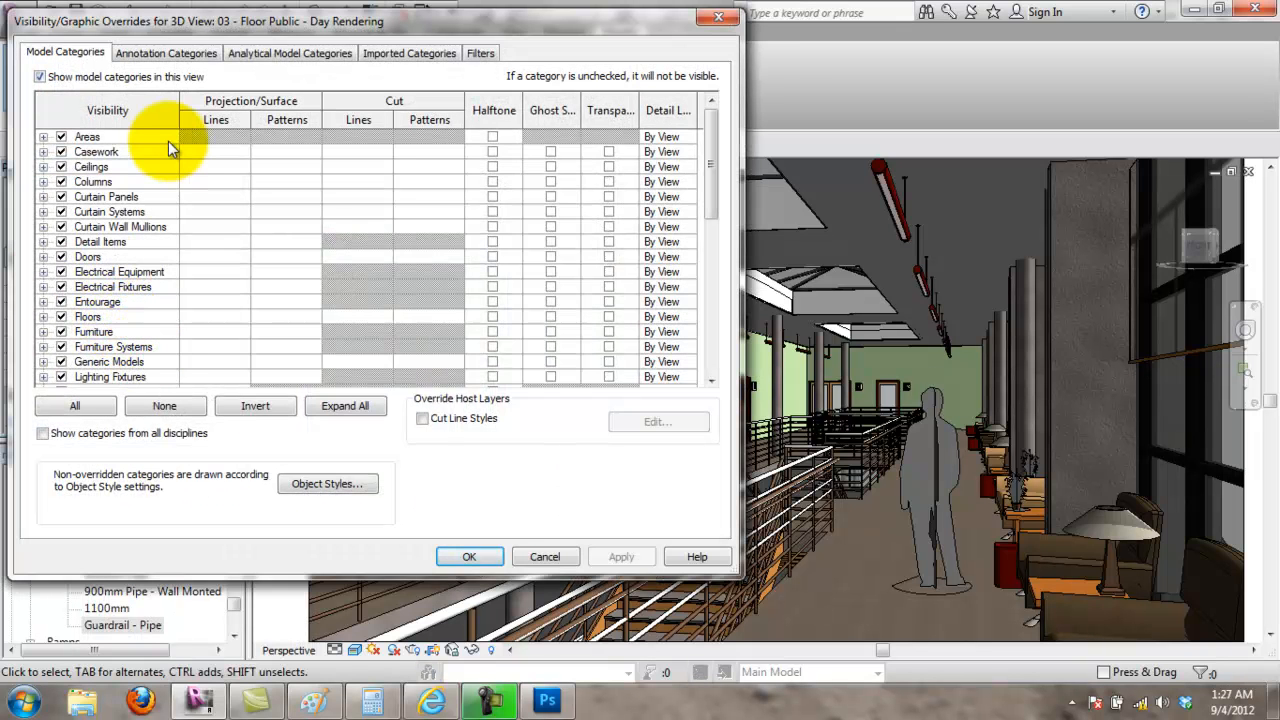
scroll(199, 268, "down", 4)
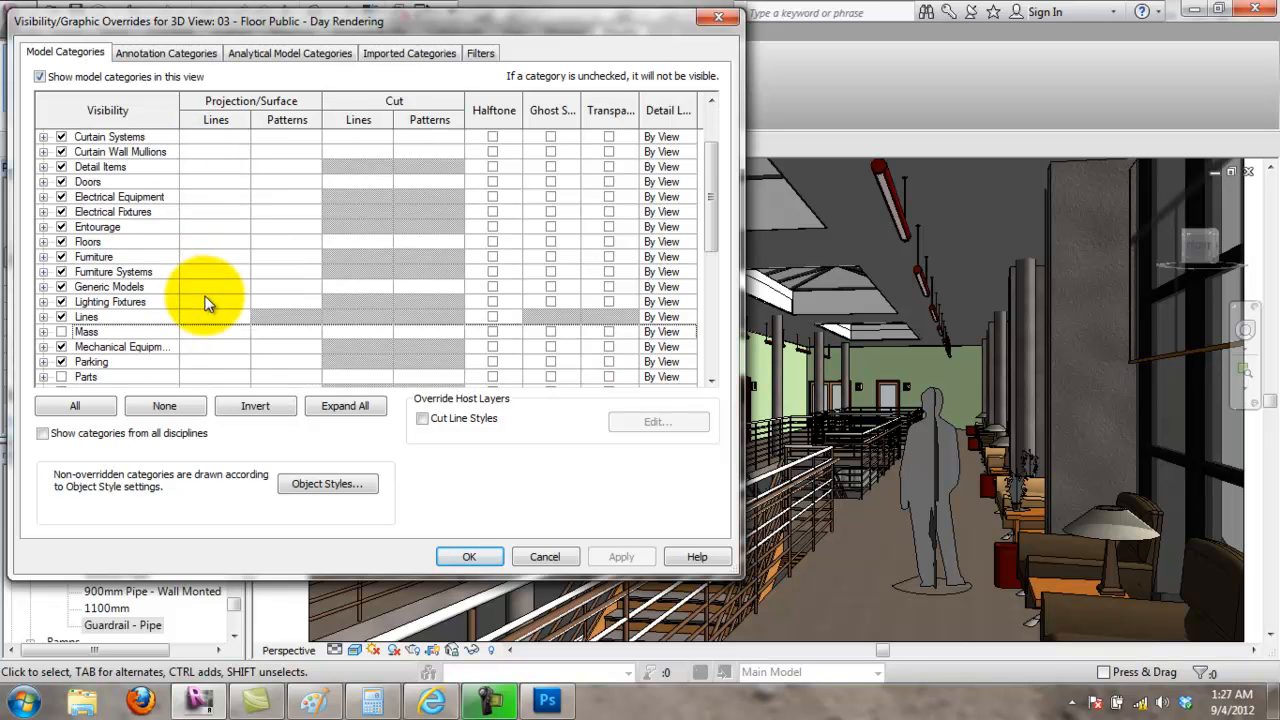
left_click(43, 331)
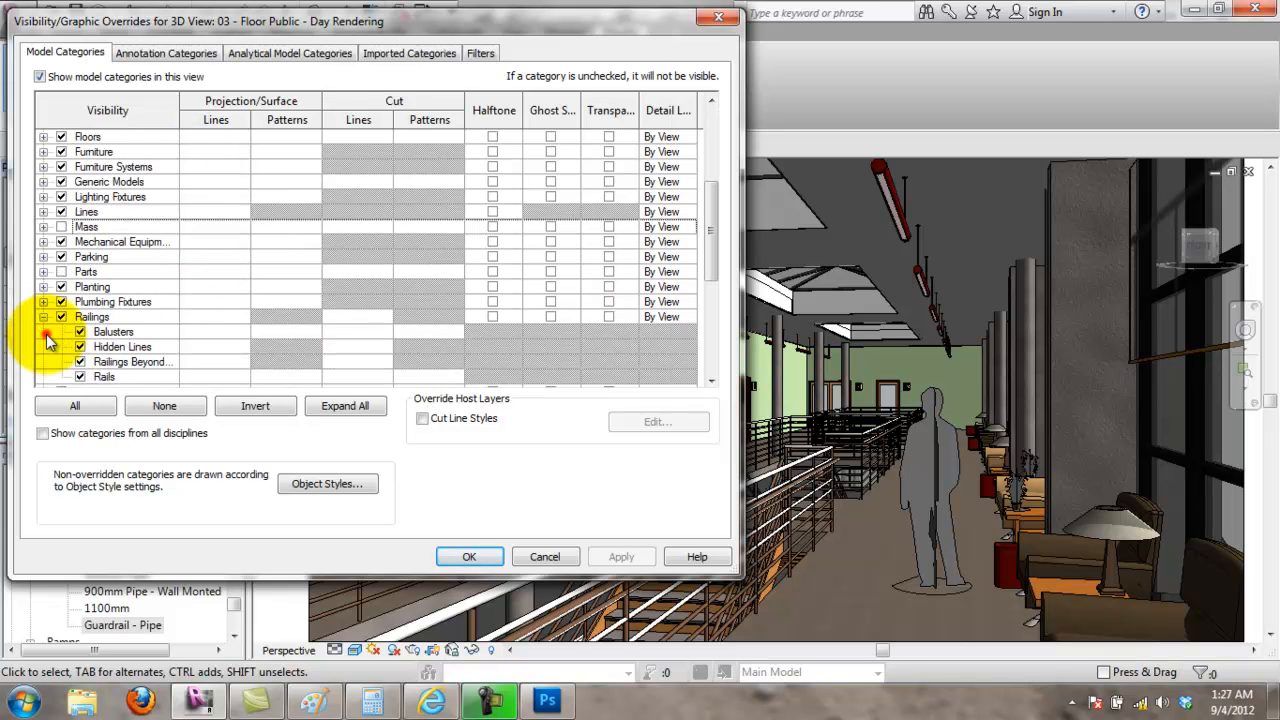
scroll(149, 355, "down", 1)
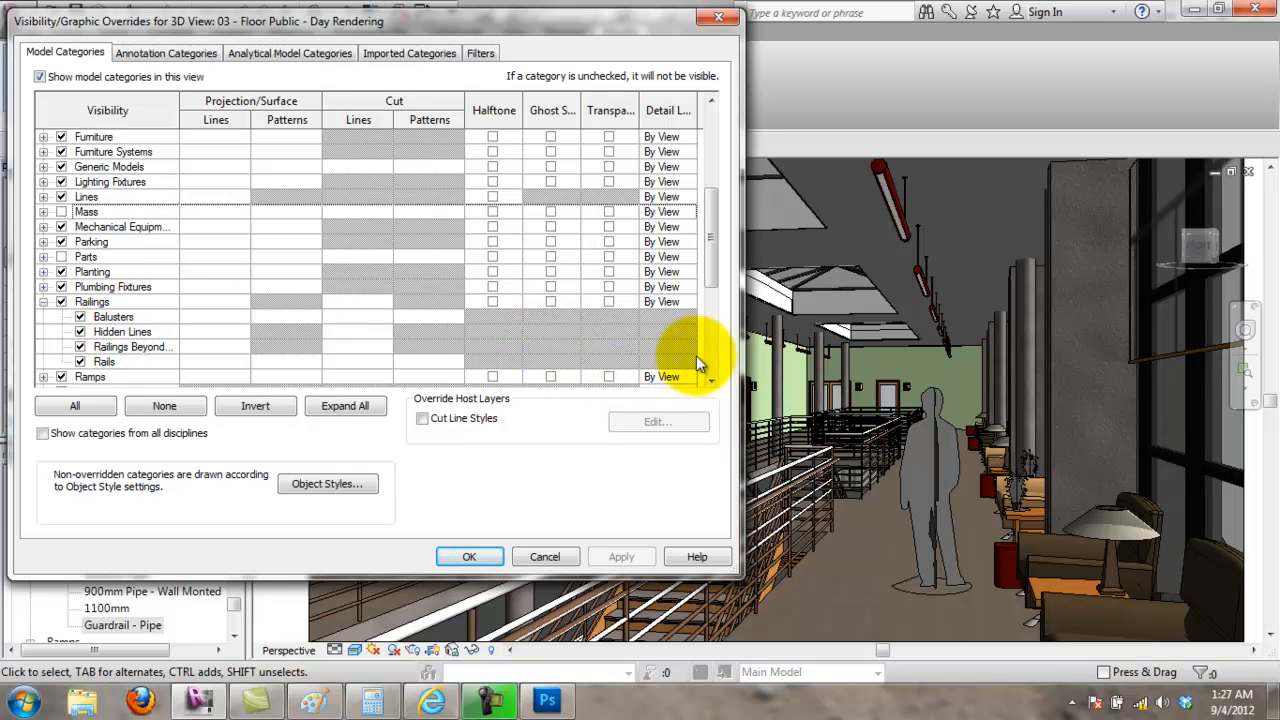
left_click_drag(740, 326, 1112, 290)
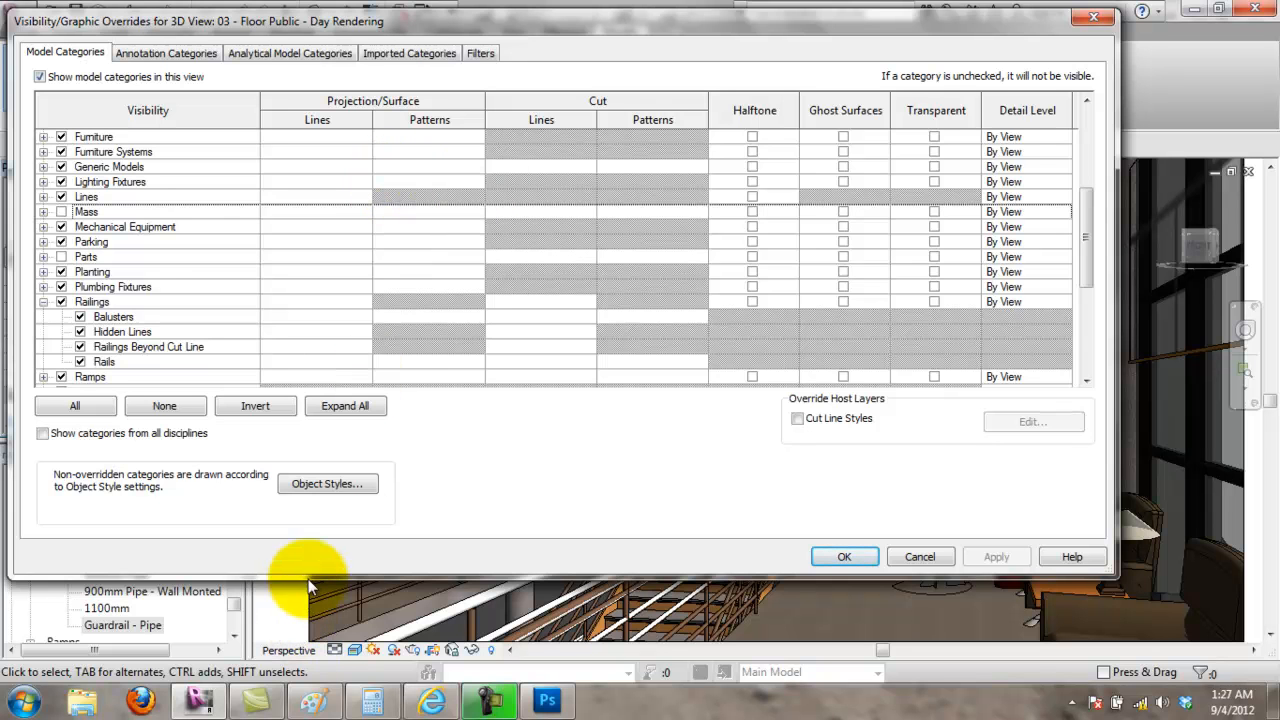
Step: Open the project's object styles and expand the Railings model category to its subcategories
left_click(362, 487)
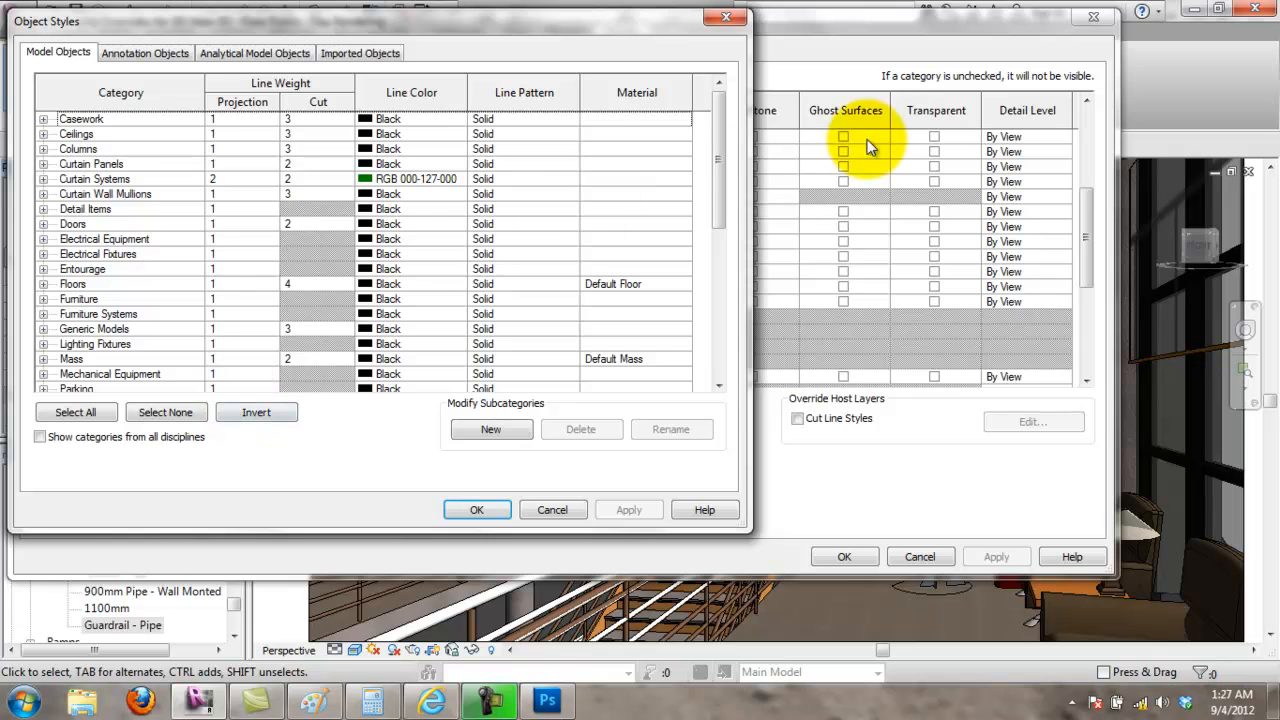
left_click_drag(726, 159, 705, 333)
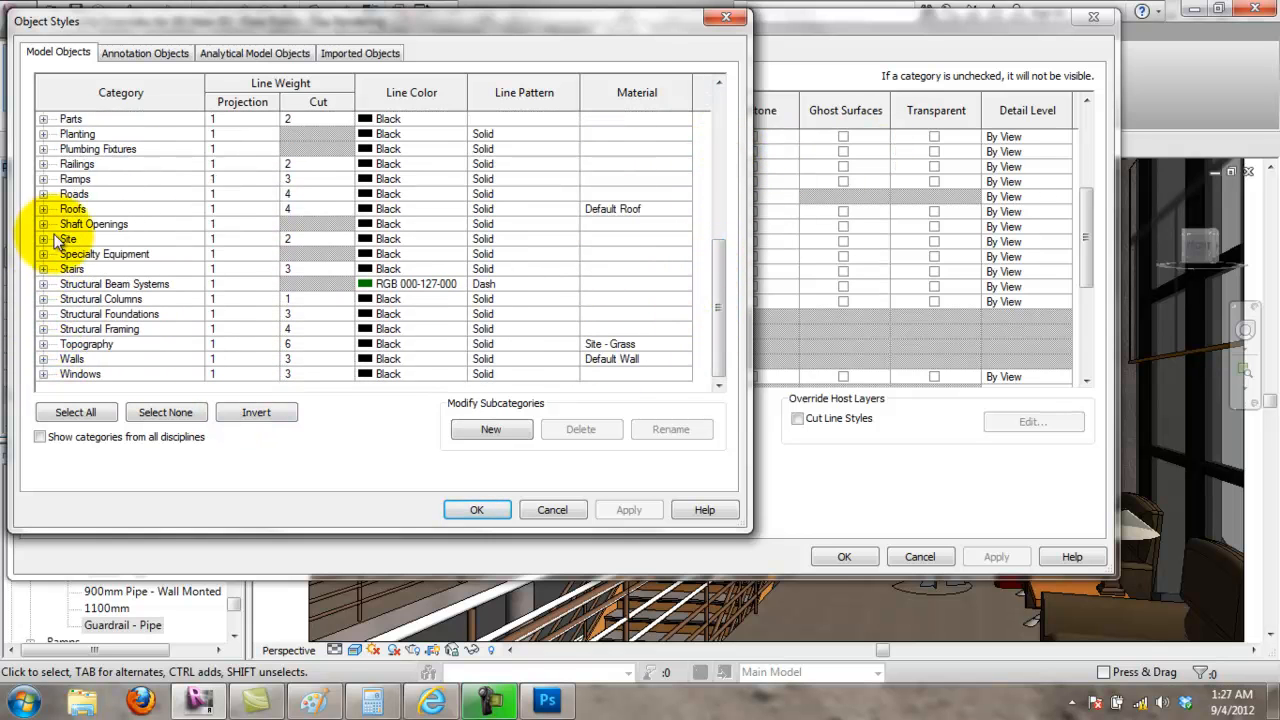
left_click(43, 164)
left_click(76, 164)
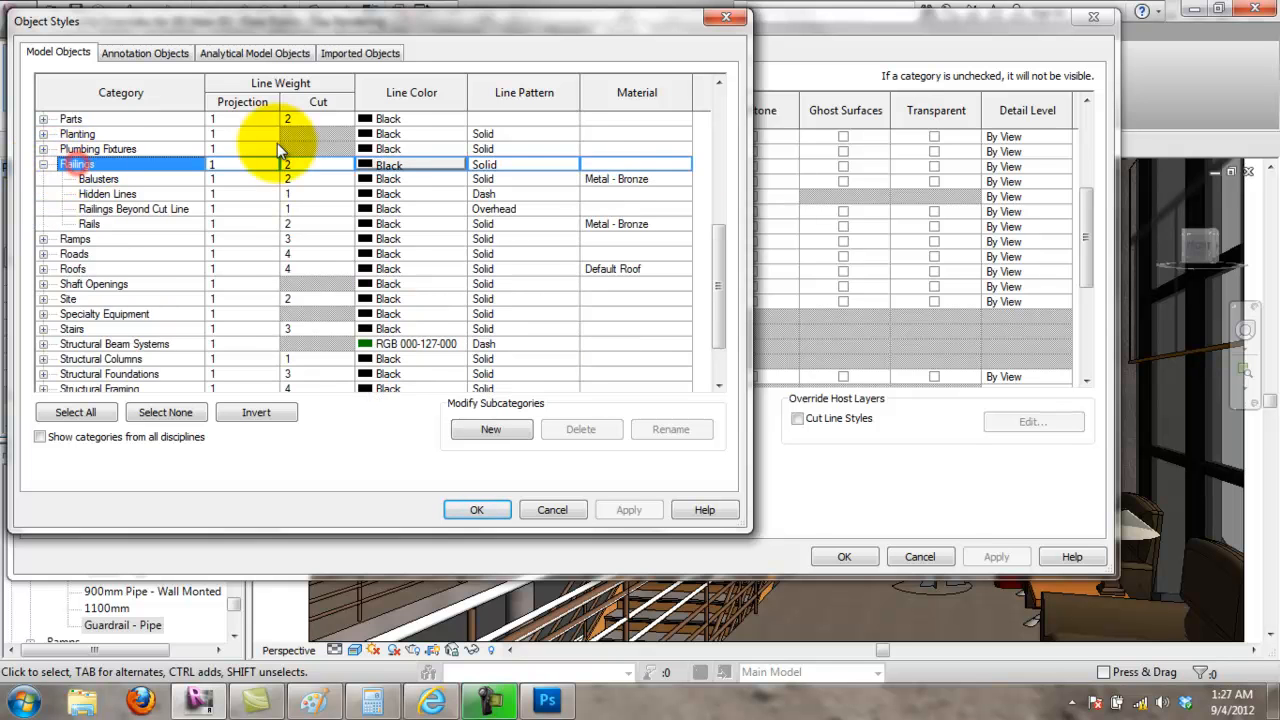
Step: Assign the Metal - Railing material to the main Railings category and confirm the object styles and view overrides
left_click(682, 162)
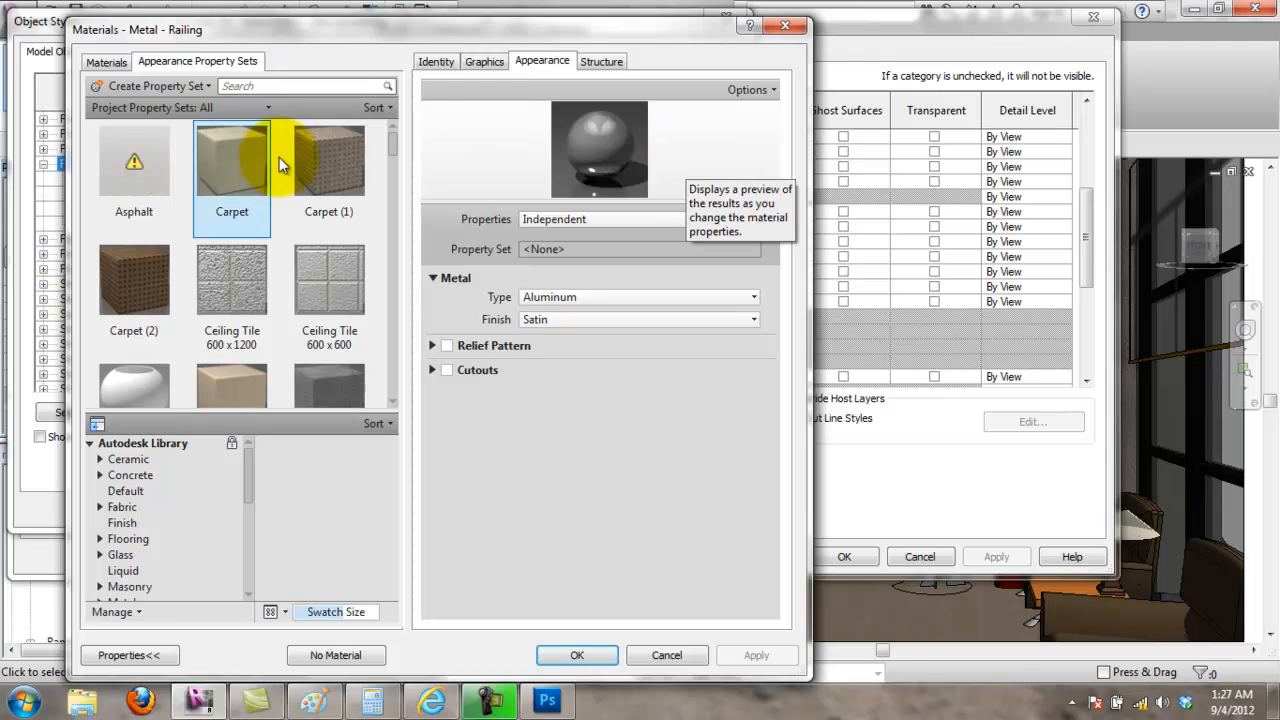
left_click(106, 62)
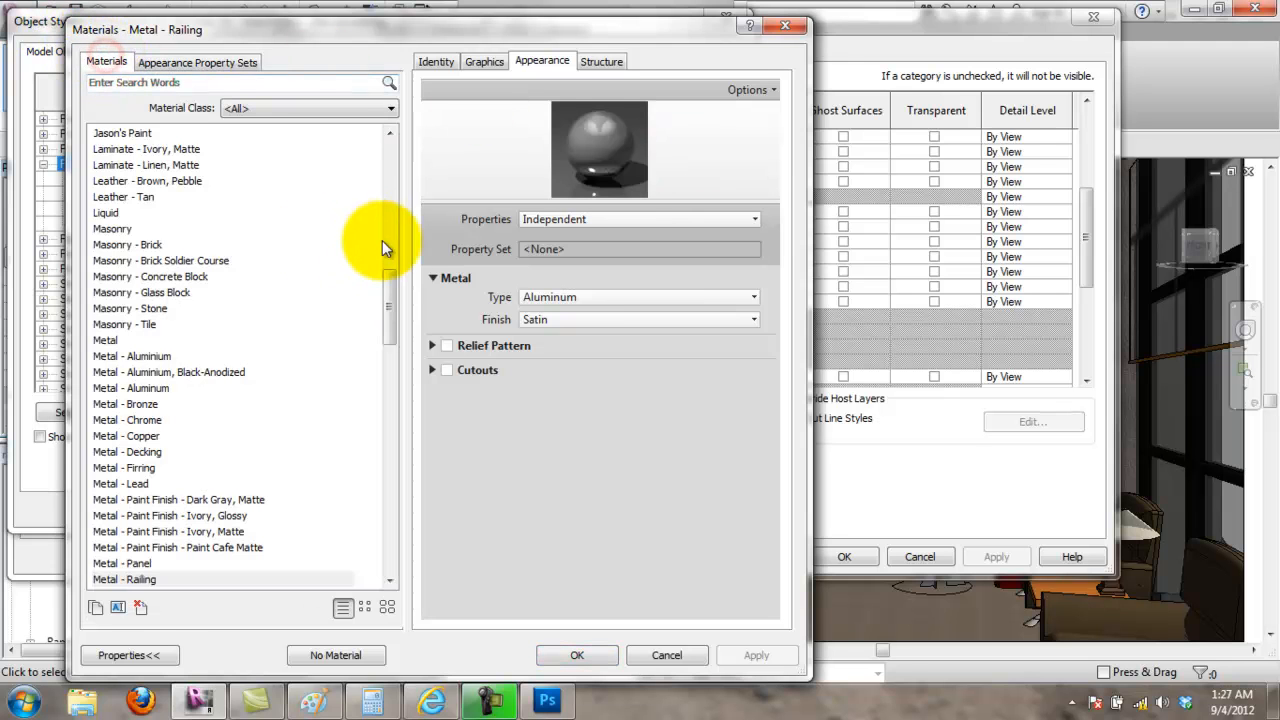
left_click_drag(391, 278, 391, 298)
left_click(155, 467)
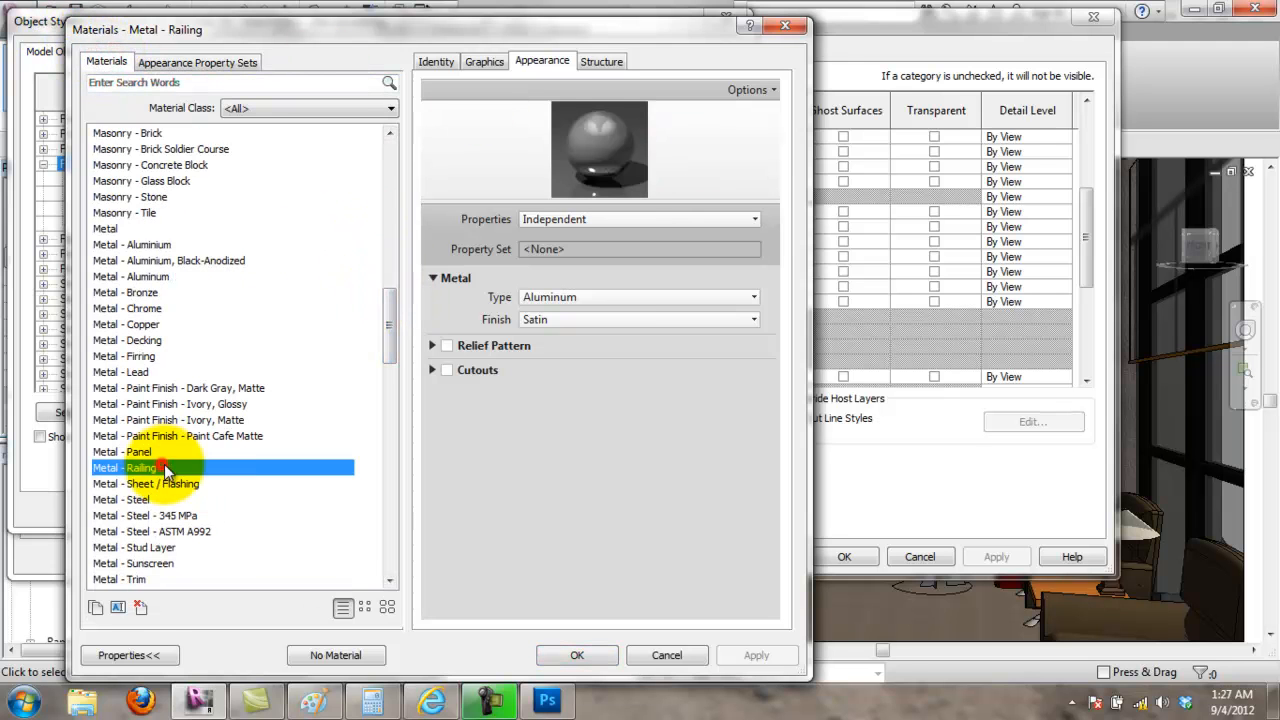
left_click(605, 660)
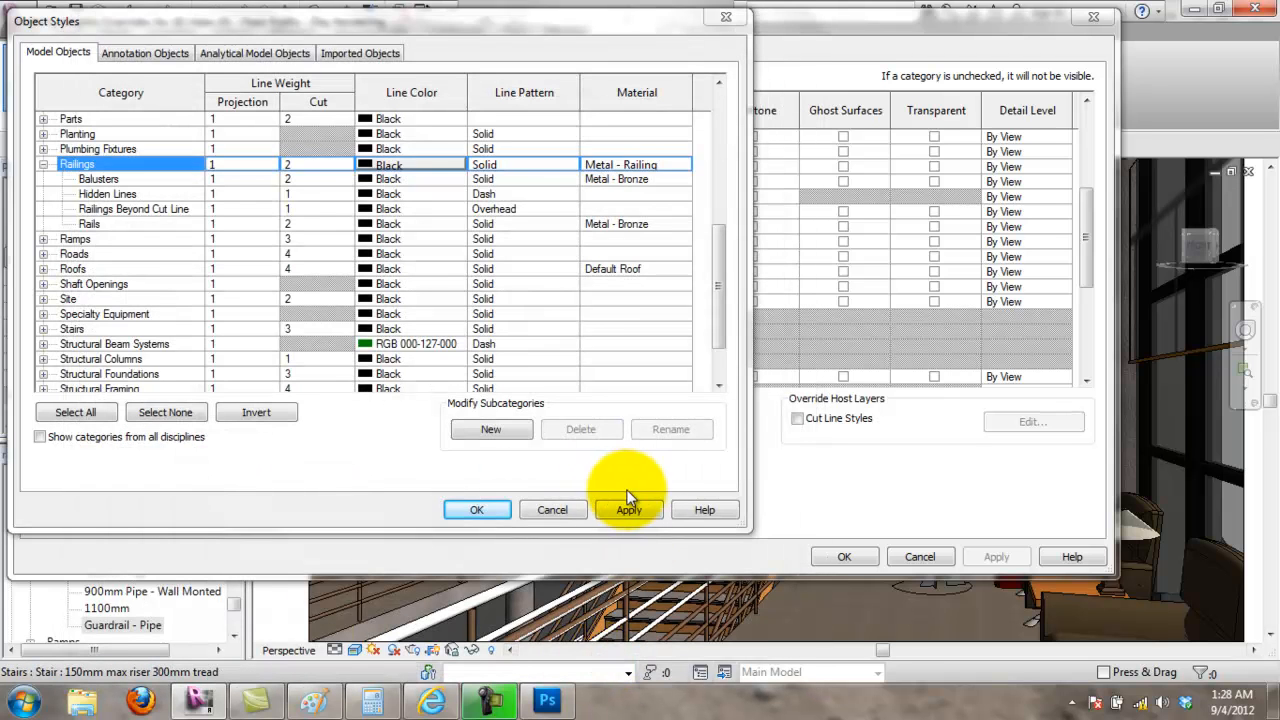
left_click(628, 510)
left_click(478, 511)
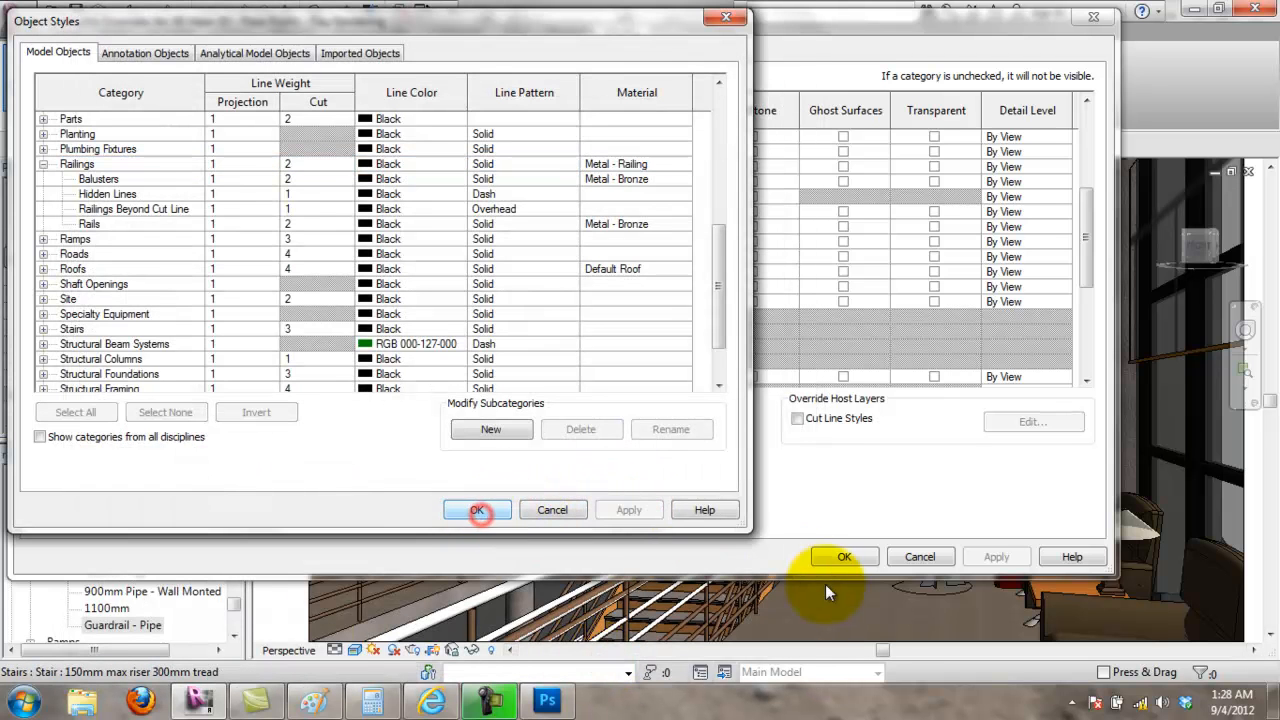
left_click(838, 556)
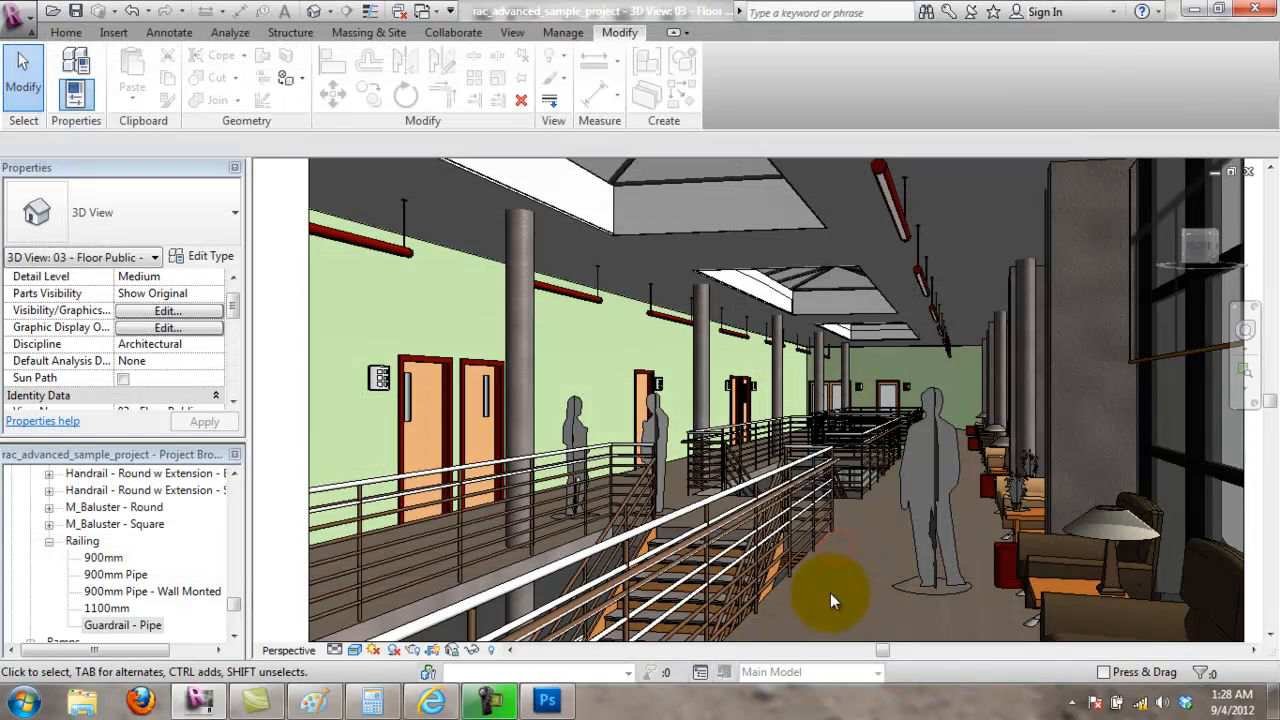
left_click(748, 500)
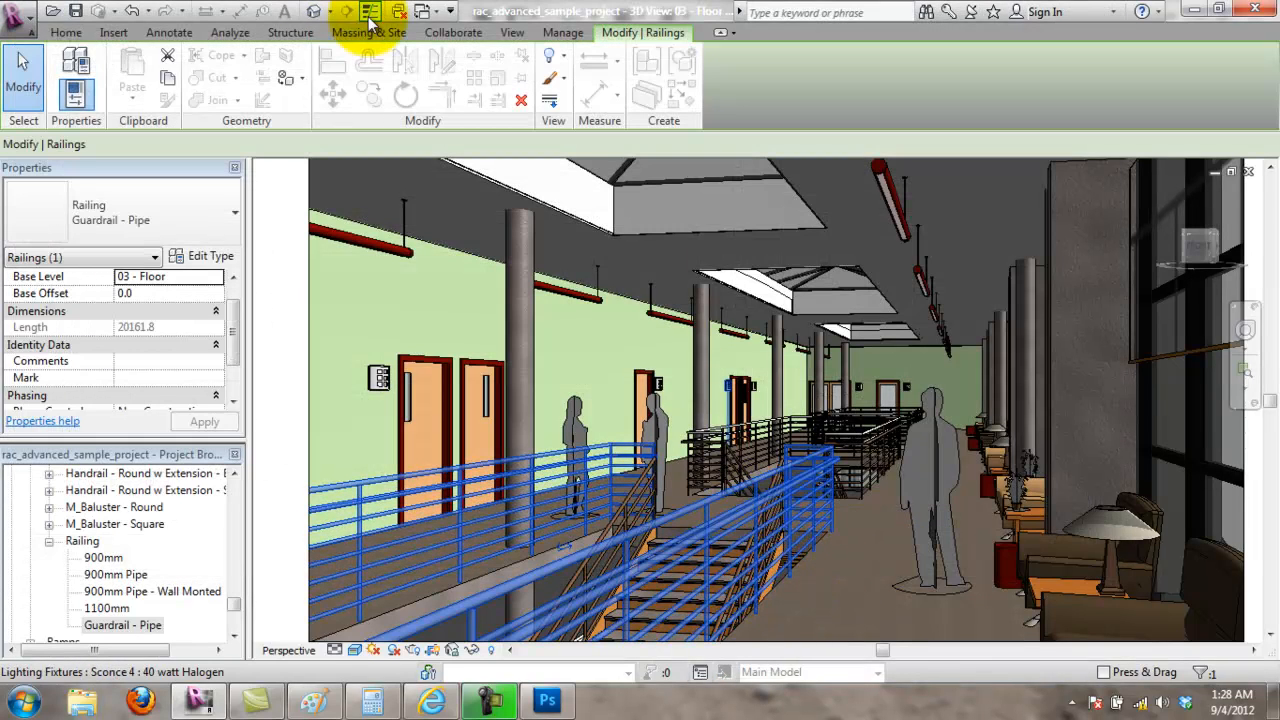
left_click(304, 78)
left_click(323, 146)
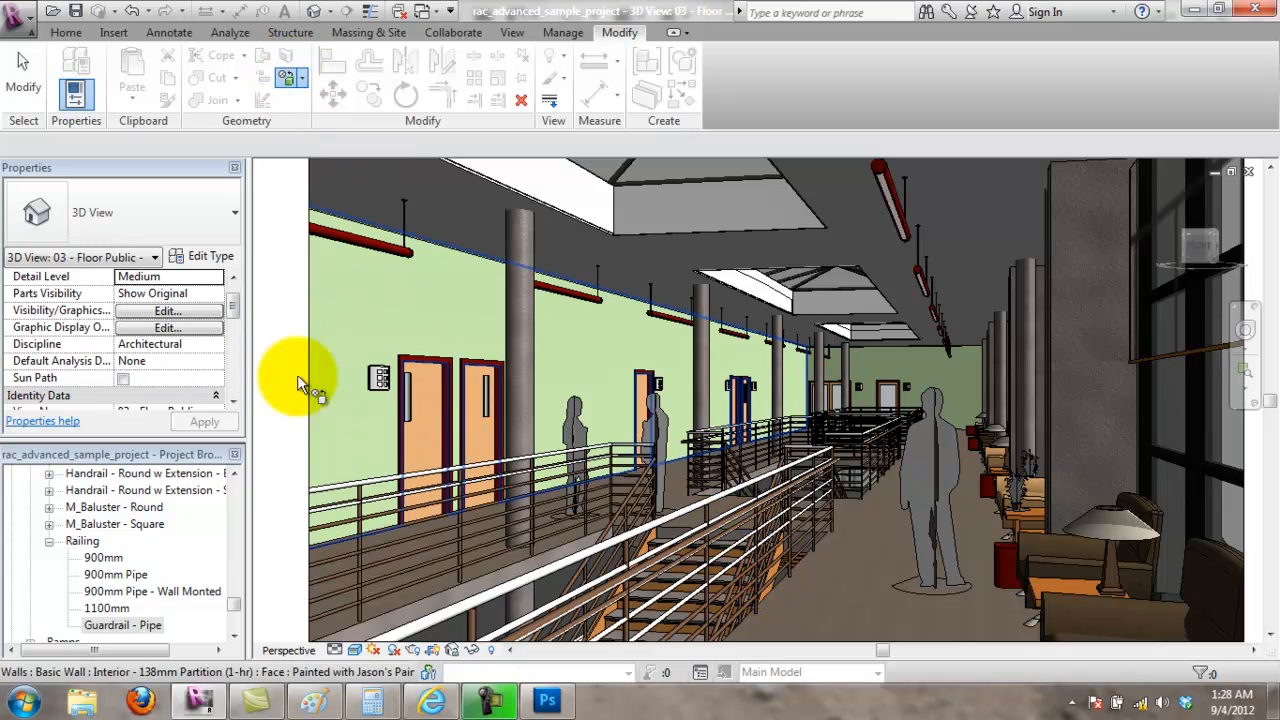
key("Escape")
Step: Open the by-category graphic overrides from an element near the stair and select the Railings category
right_click(676, 562)
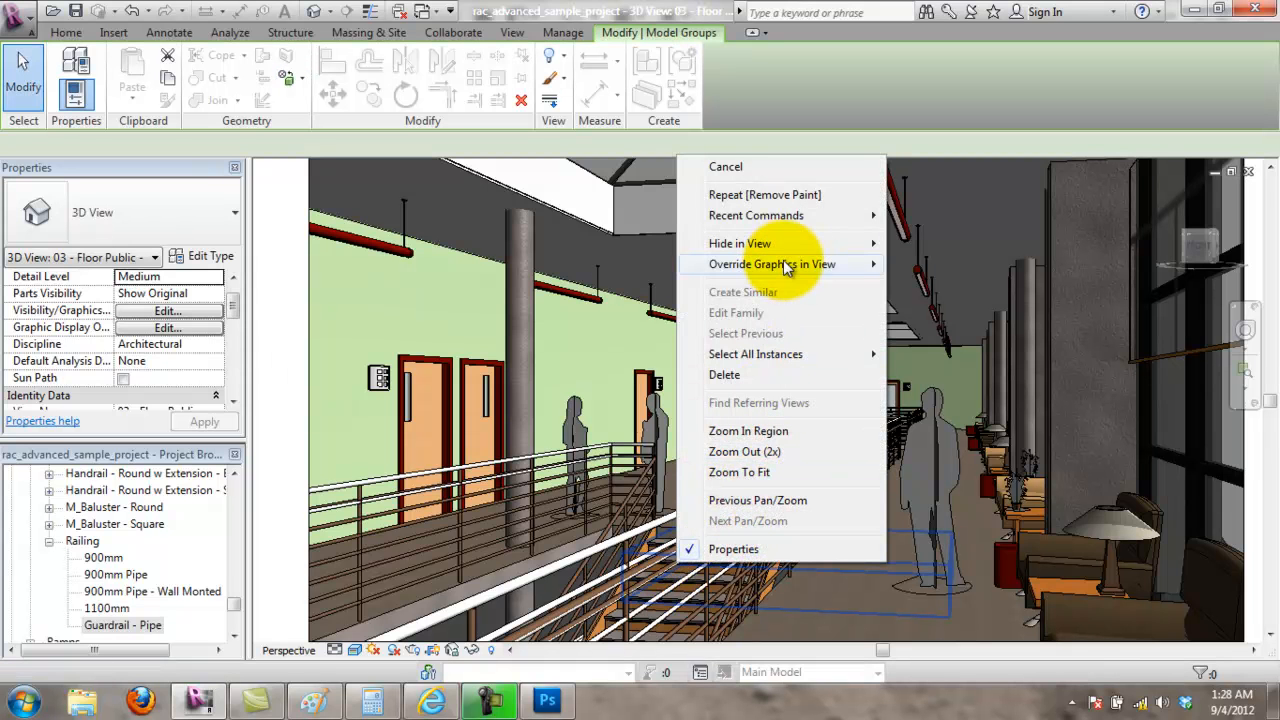
mouse_move(808, 264)
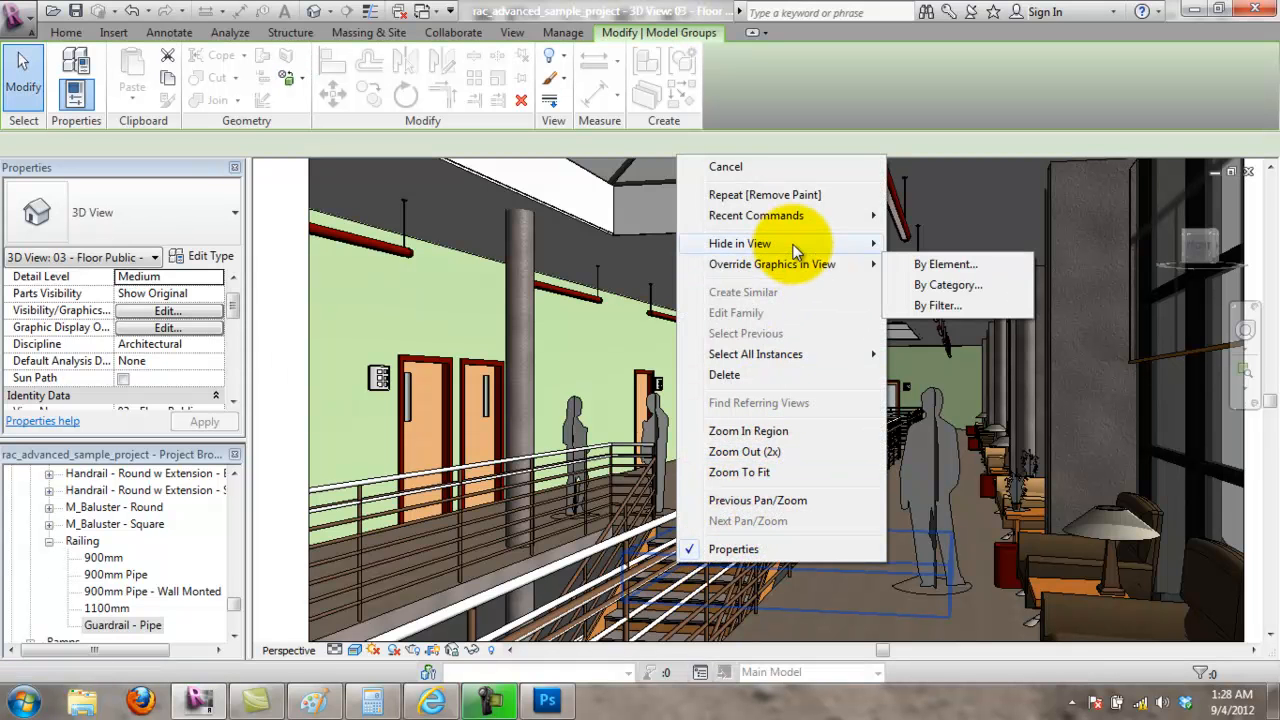
left_click(999, 286)
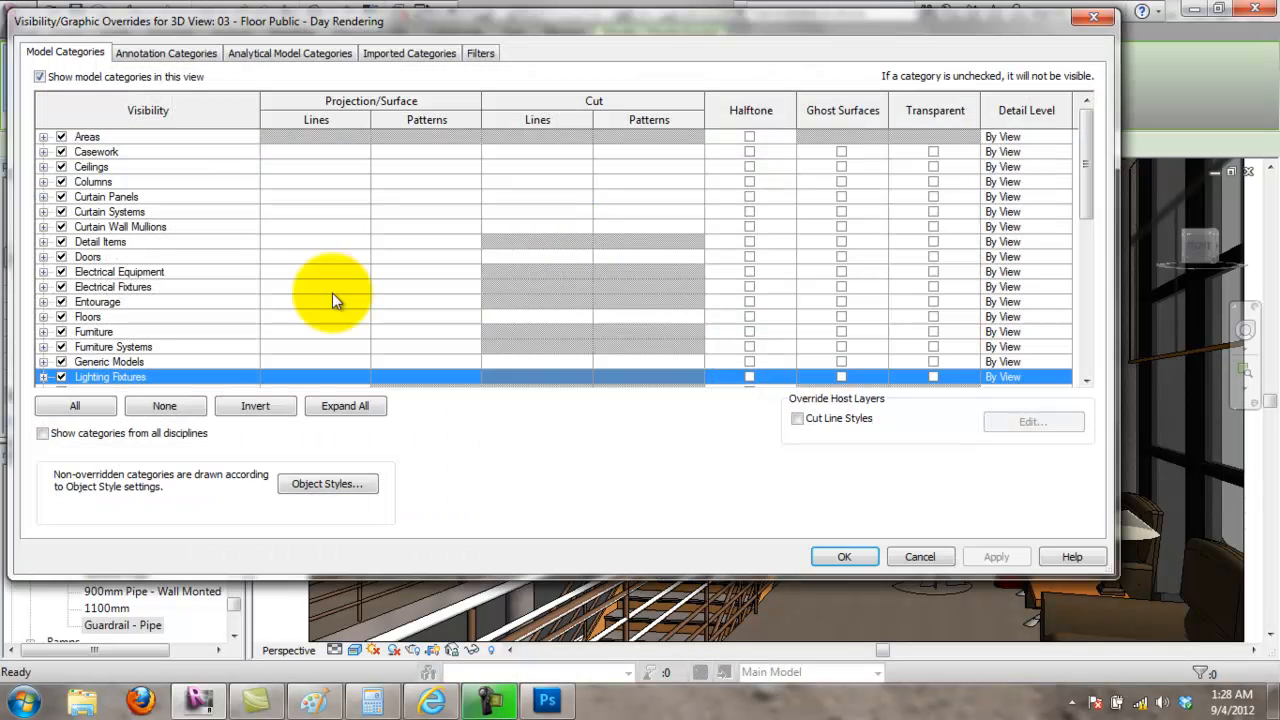
scroll(80, 340, "down", 4)
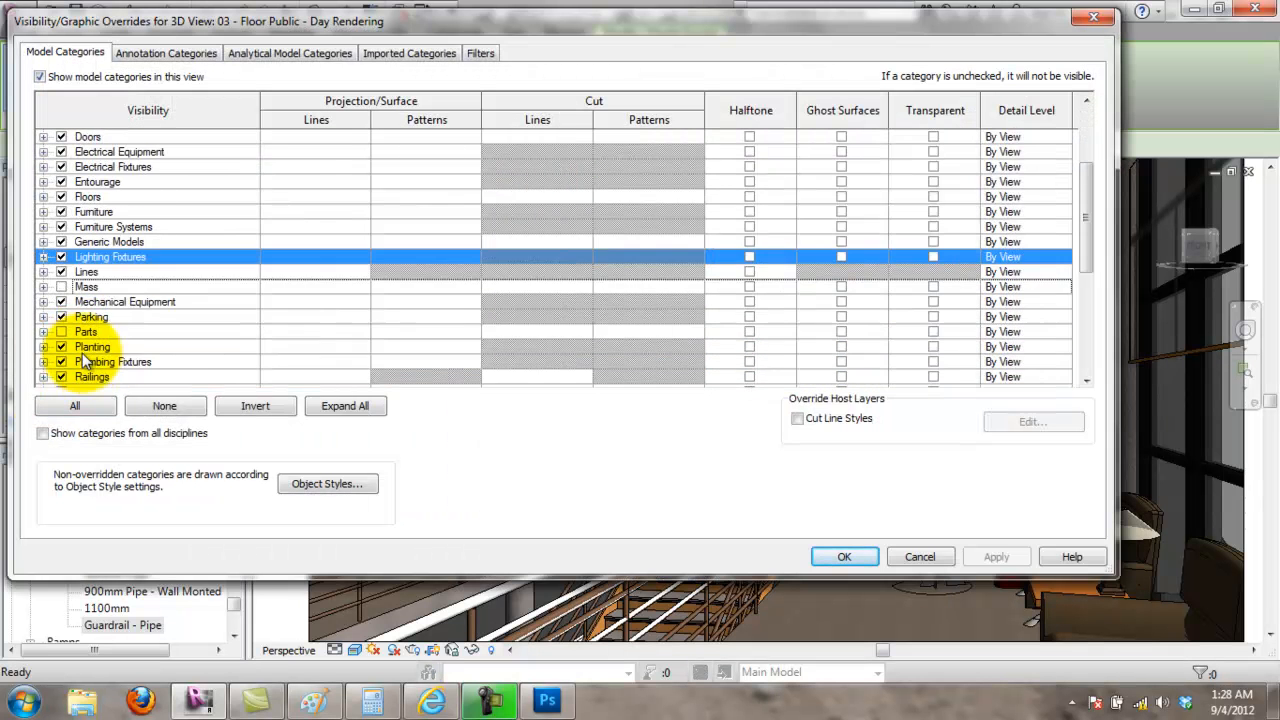
left_click(52, 316)
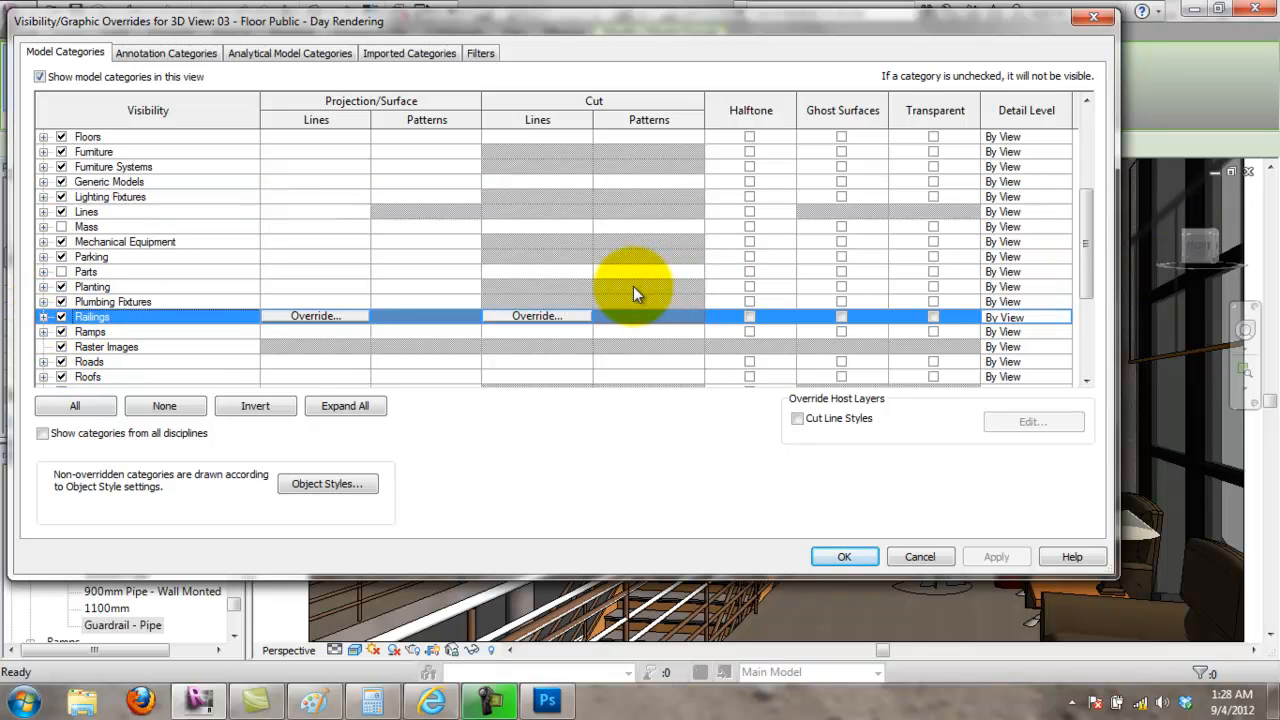
Step: Reopen the object styles and expand Railings to reach the baluster and rail materials
left_click(335, 485)
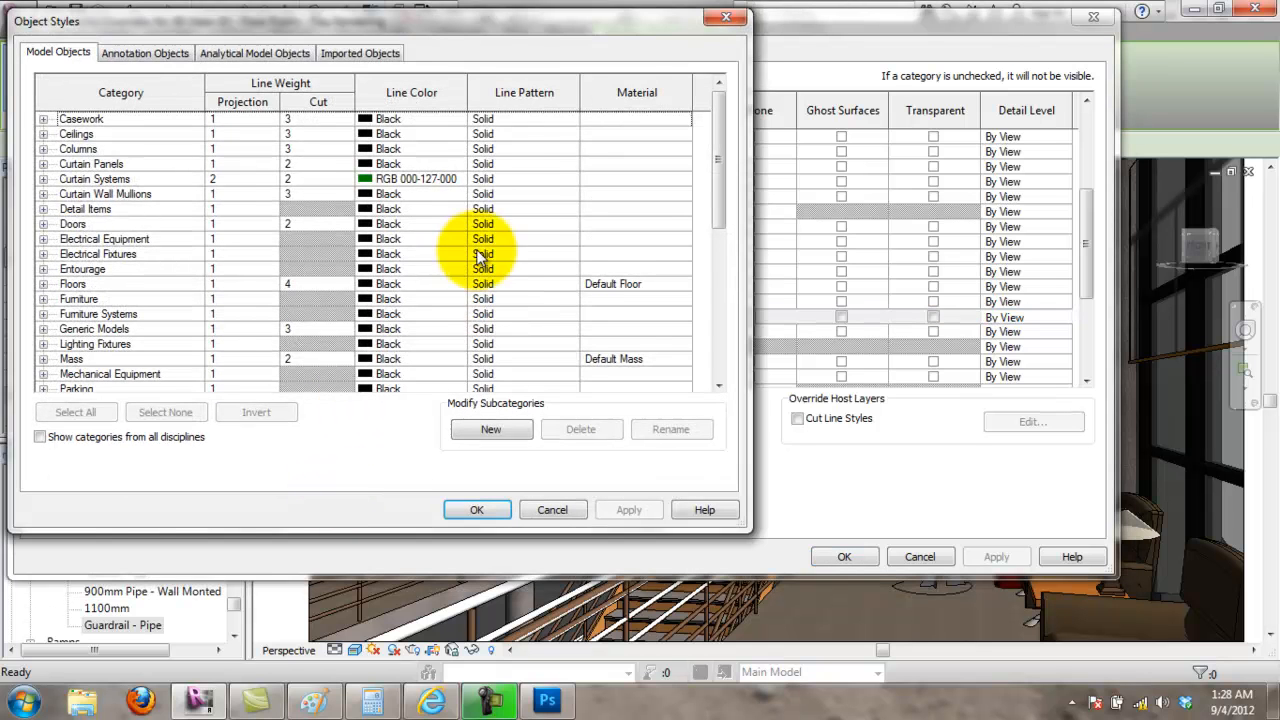
scroll(86, 316, "down", 3)
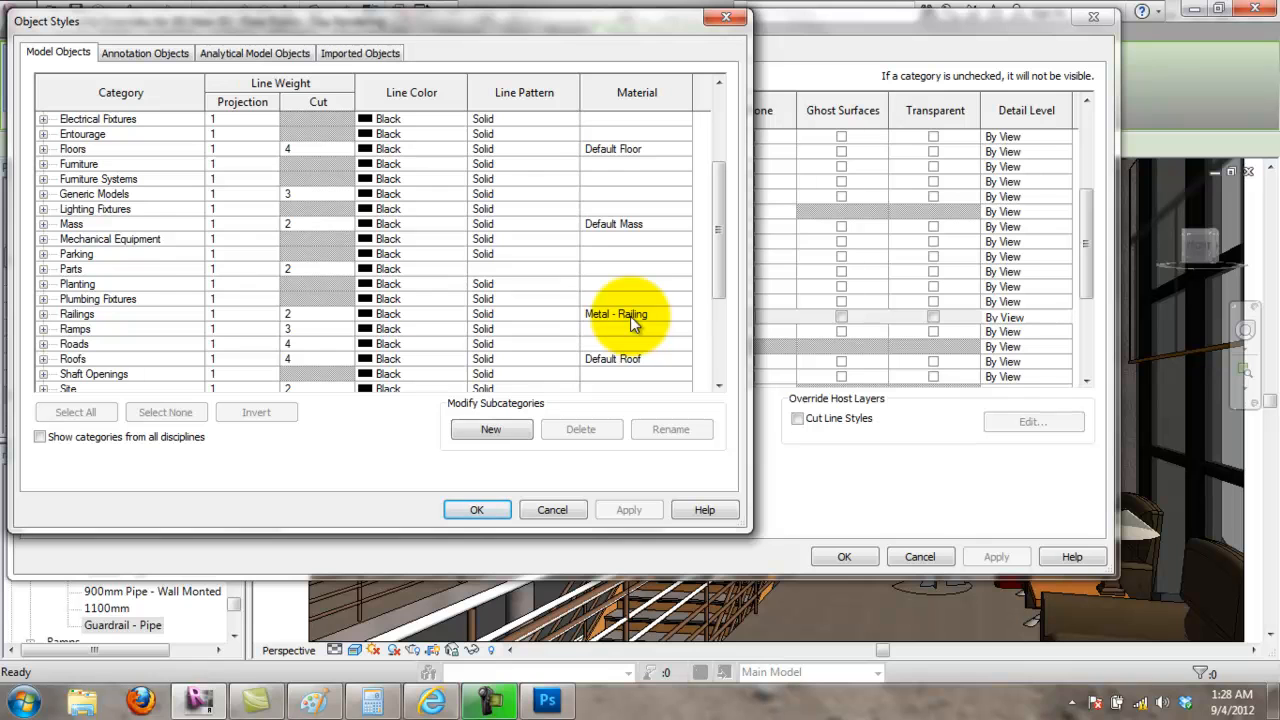
left_click(50, 314)
left_click(43, 314)
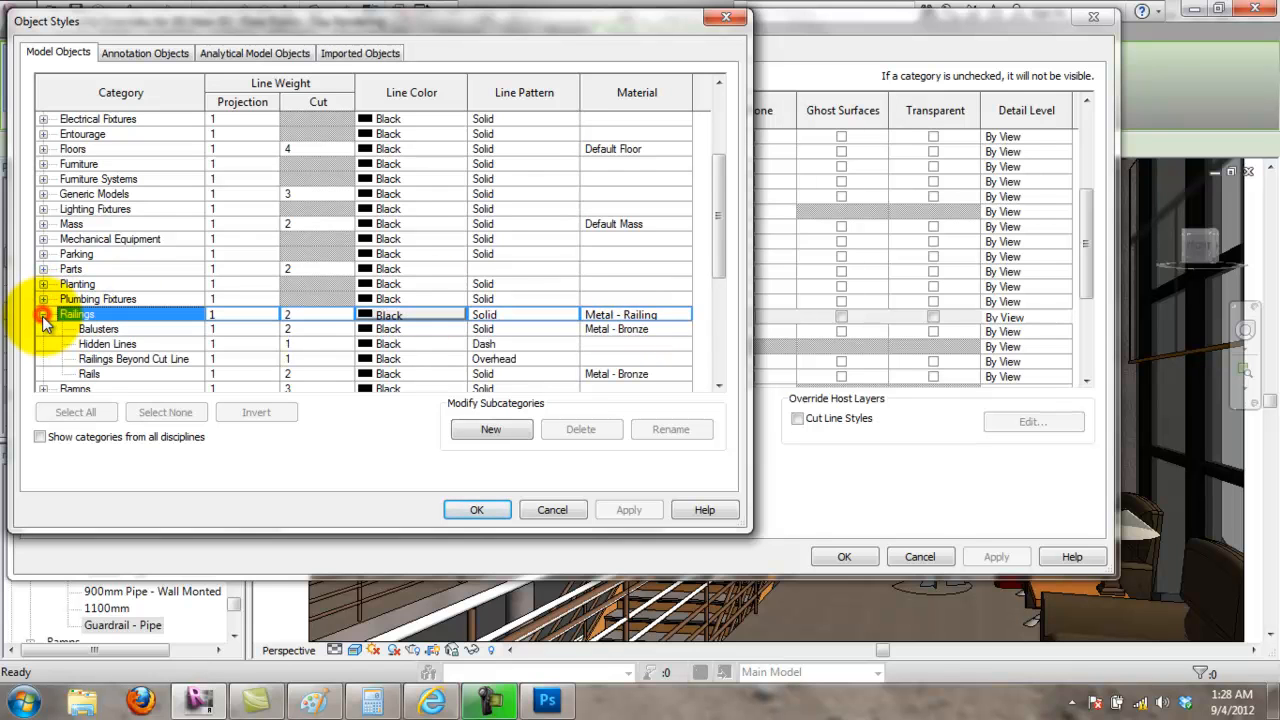
Step: Assign the Metal - Railing material to all Railings subcategories from Balusters to Rails and confirm the object styles and view overrides
left_click(634, 331)
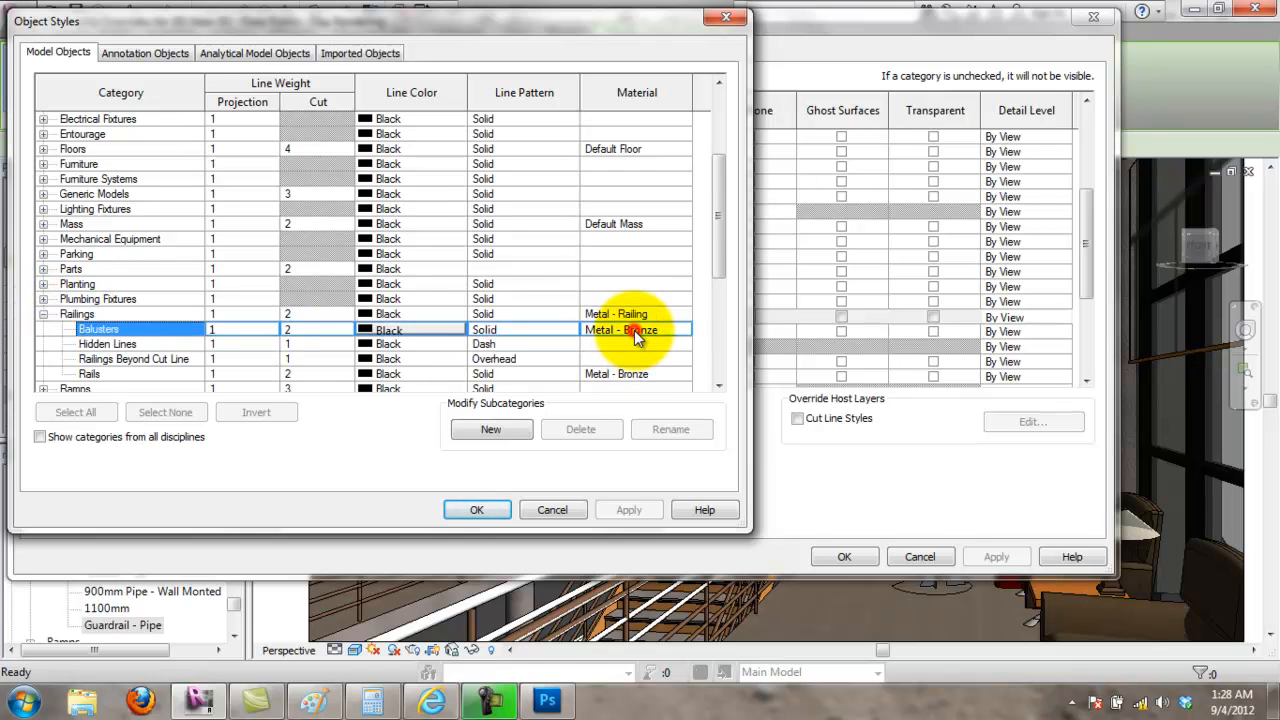
left_click(627, 375, "shift")
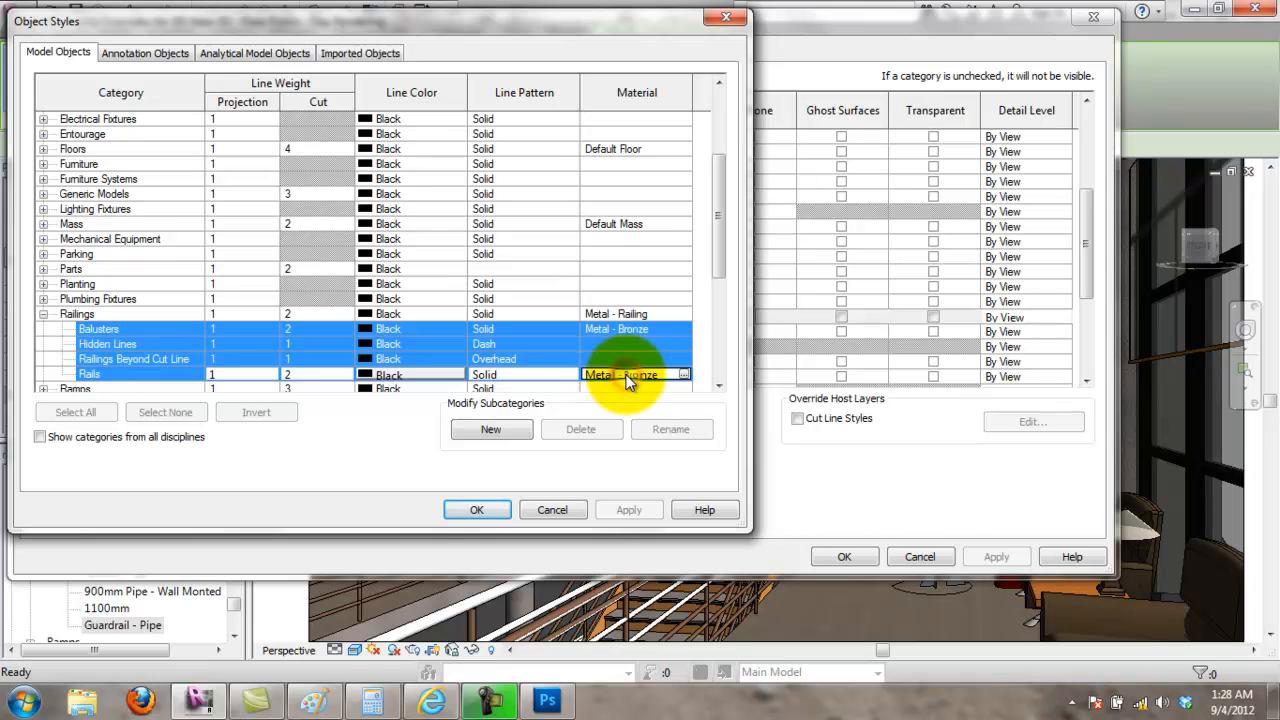
left_click(683, 374)
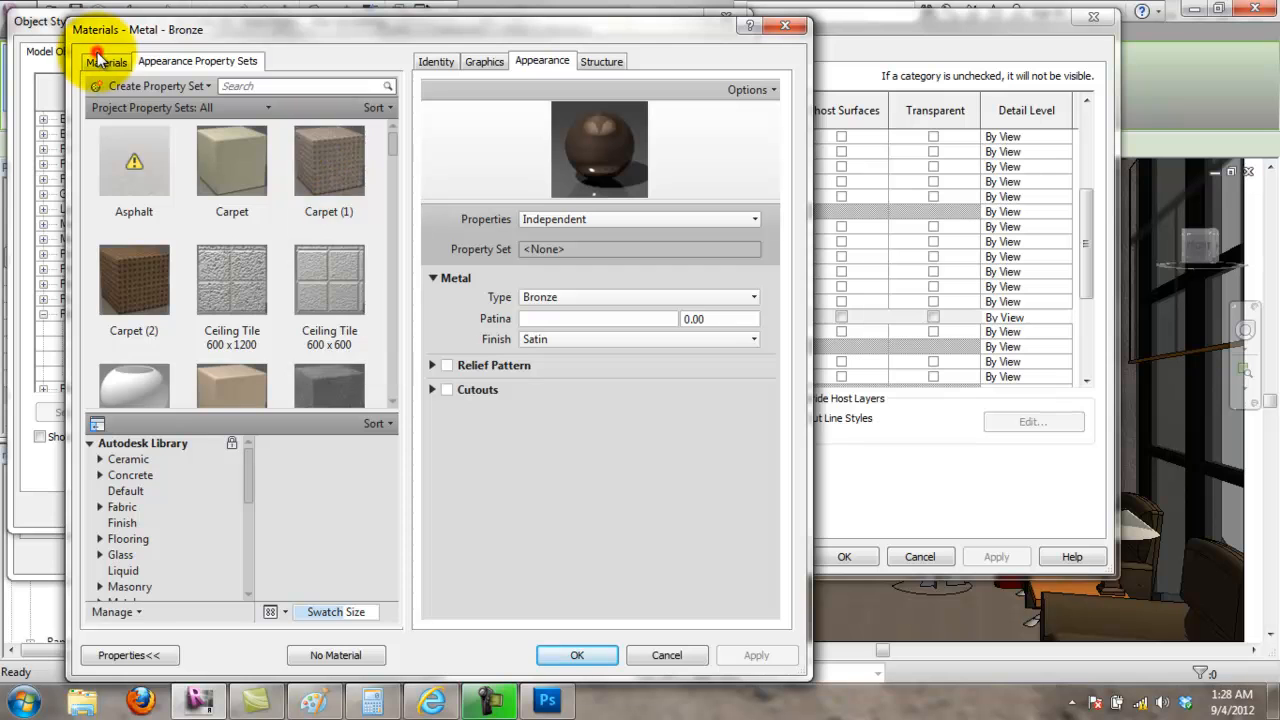
left_click(97, 56)
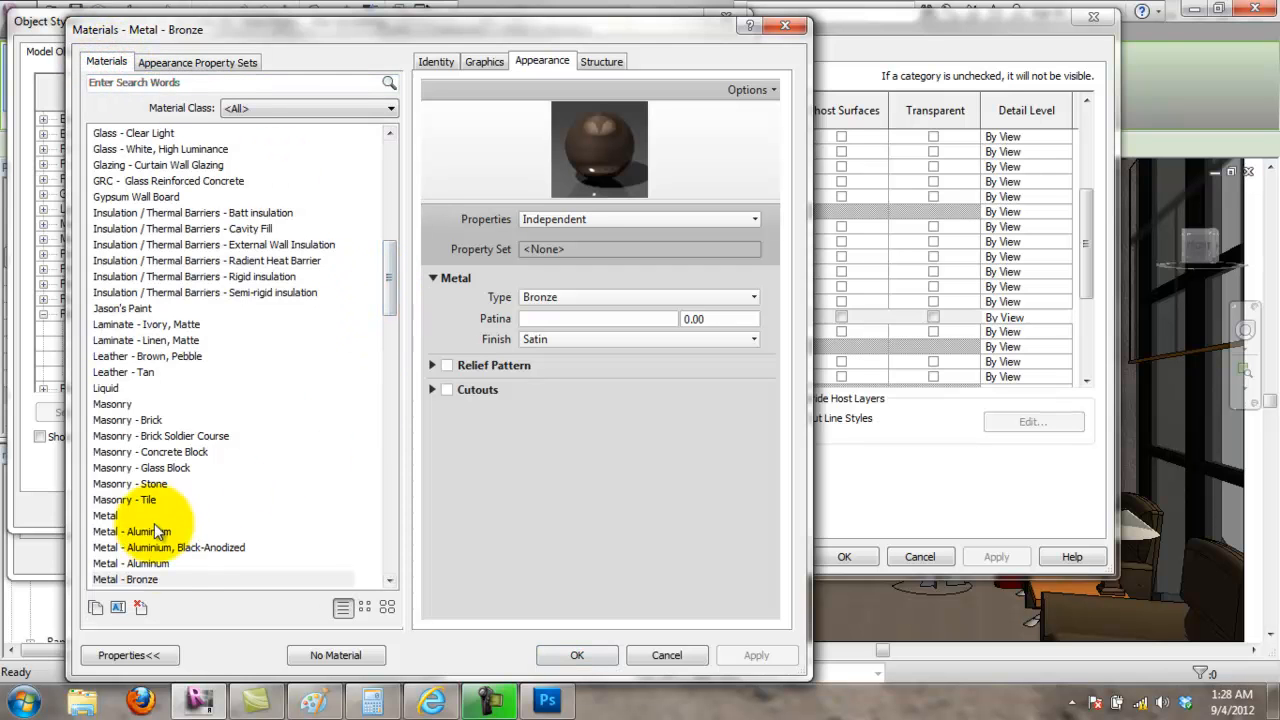
left_click_drag(388, 290, 387, 337)
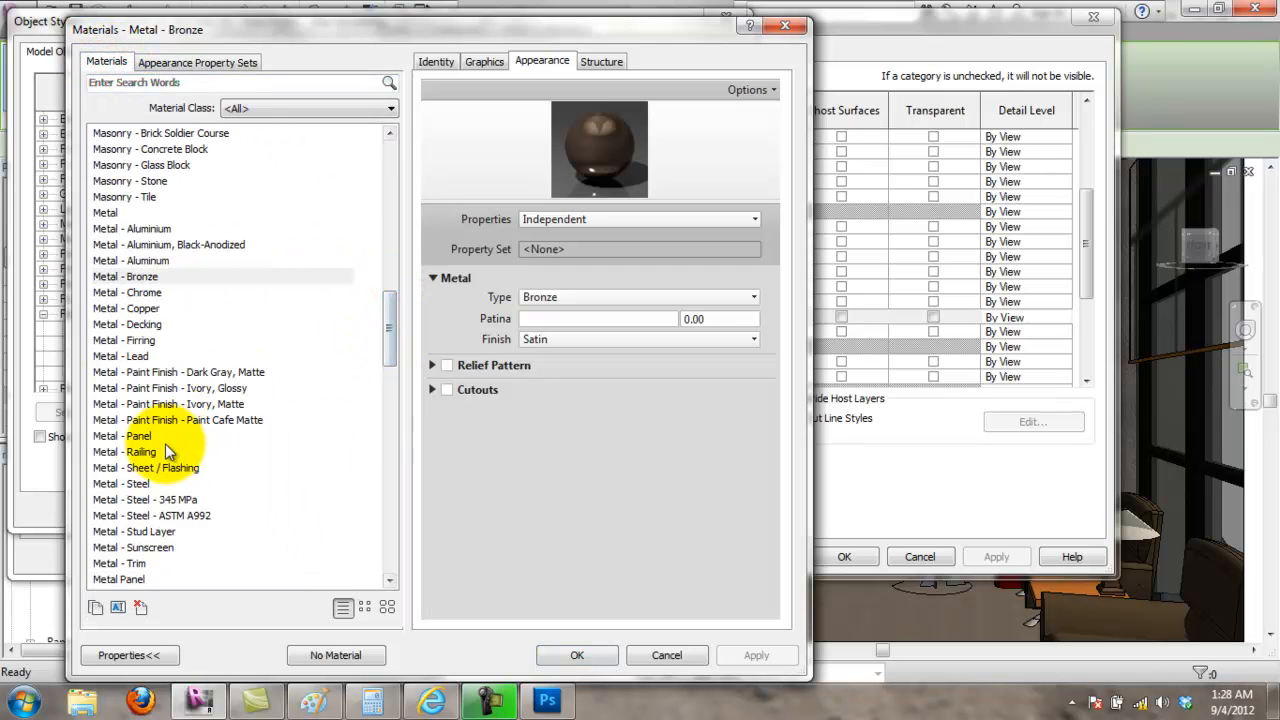
left_click(140, 451)
left_click(577, 655)
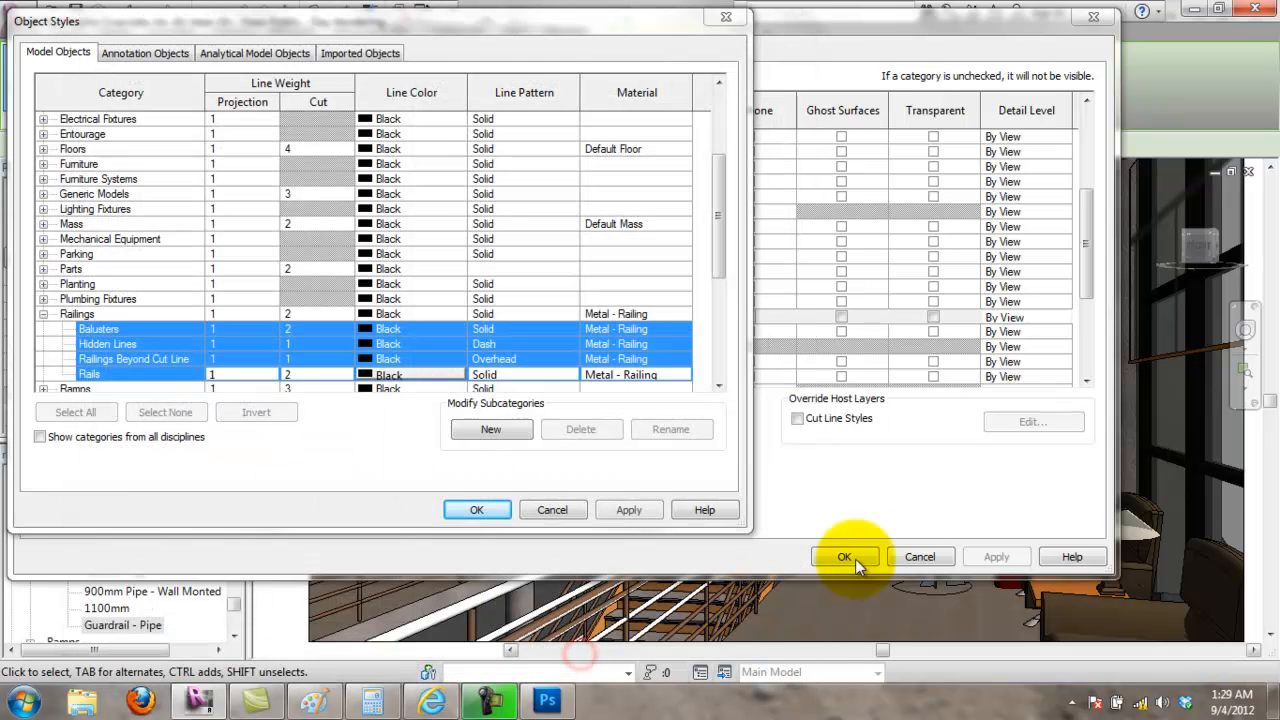
left_click(625, 509)
left_click(478, 510)
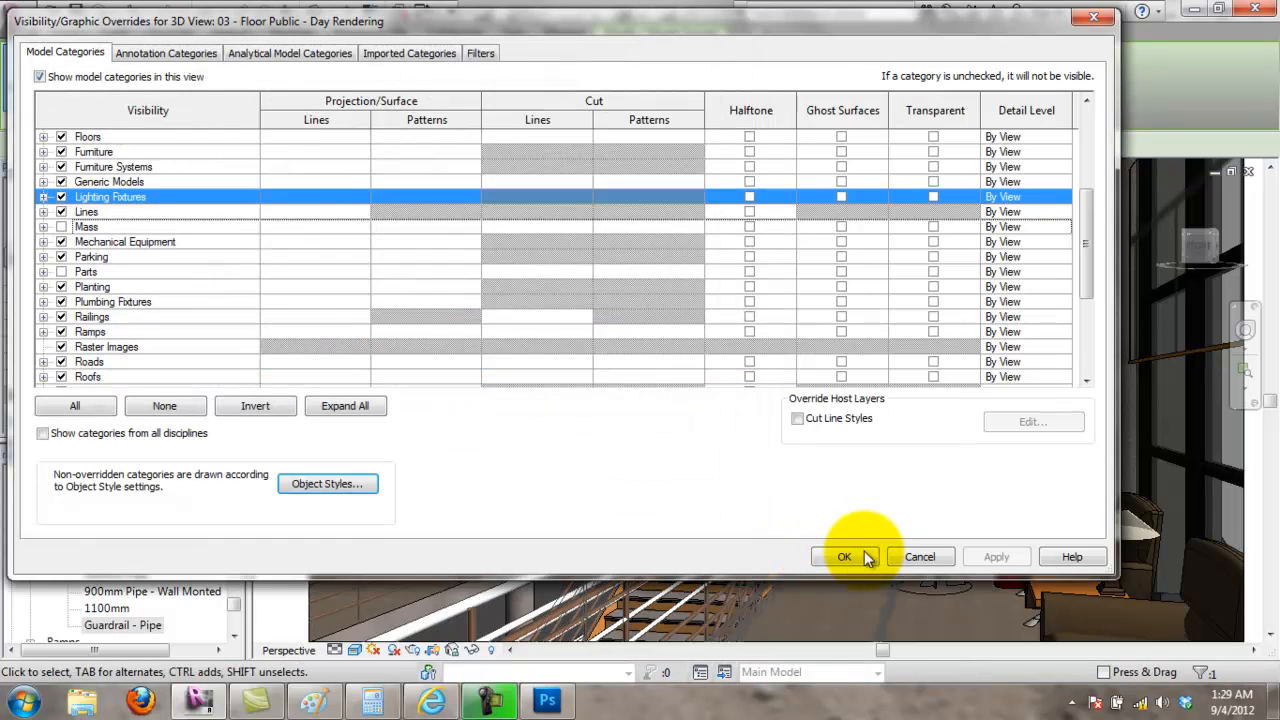
left_click(857, 554)
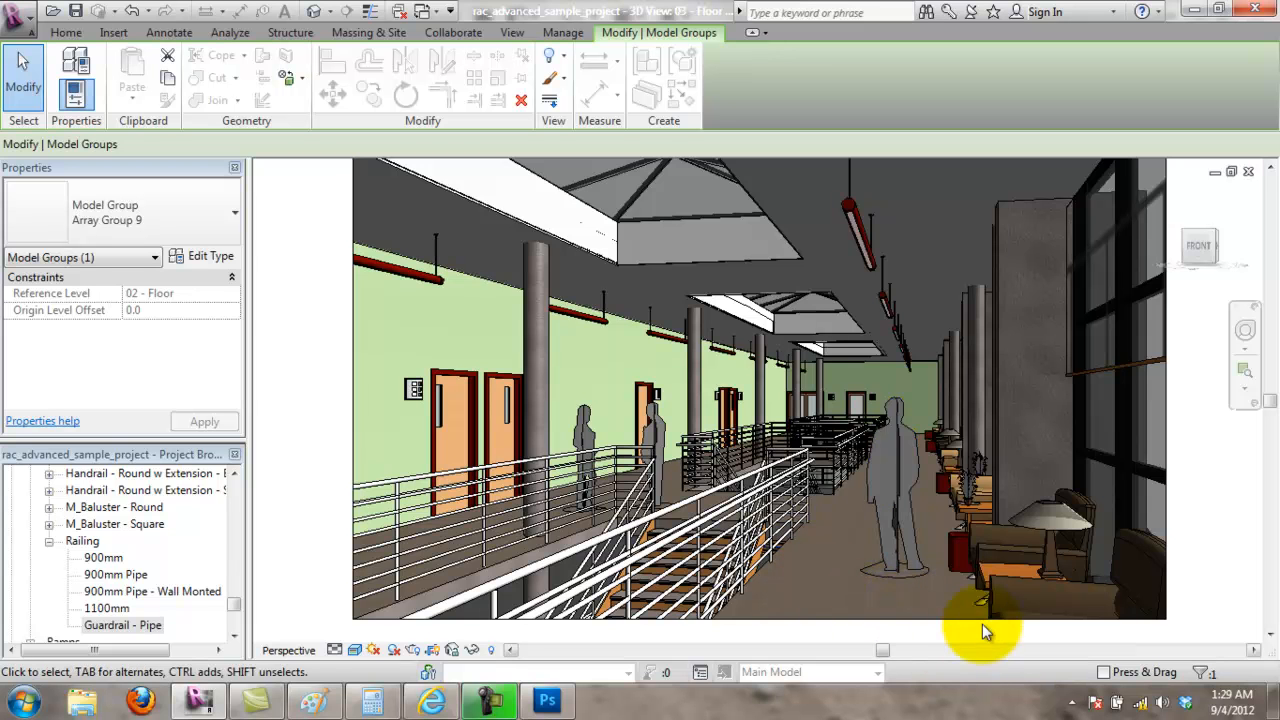
Step: Open the material of the Carpet (1) finish layer in the Hollow Core Plank - Concrete Topping floor's structure
left_click(467, 582)
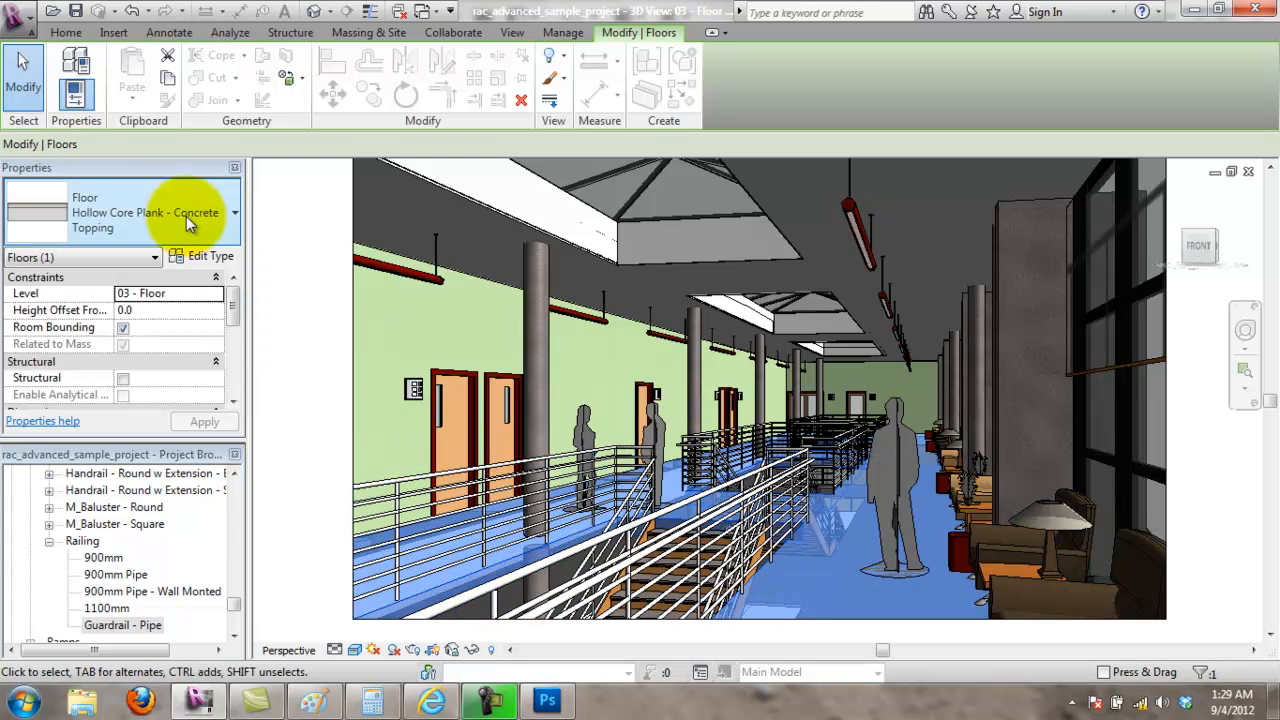
left_click(192, 256)
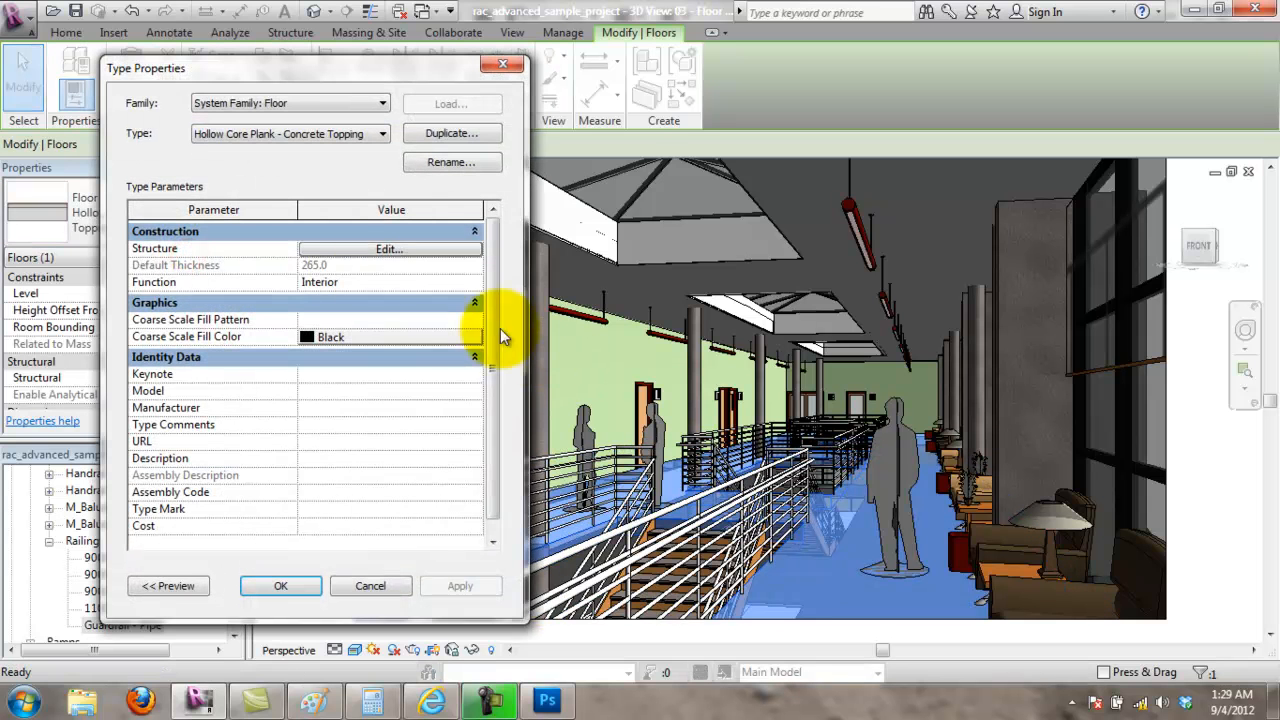
left_click(384, 250)
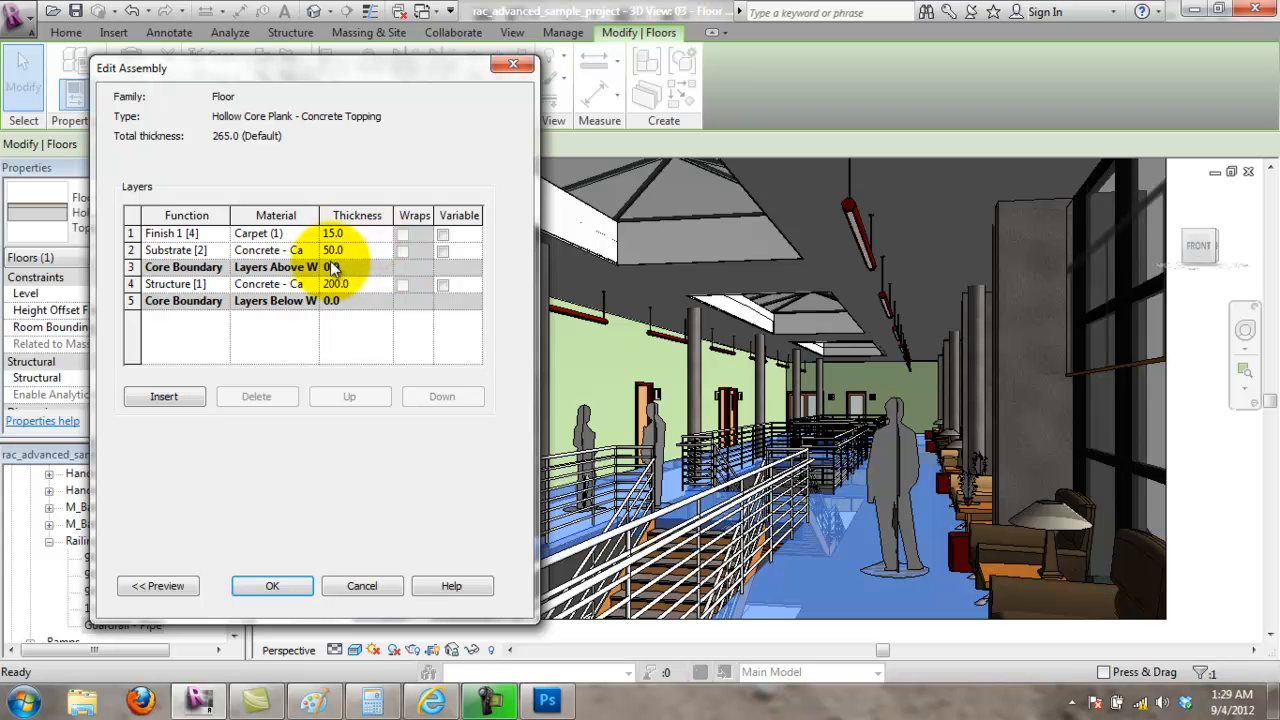
left_click(310, 233)
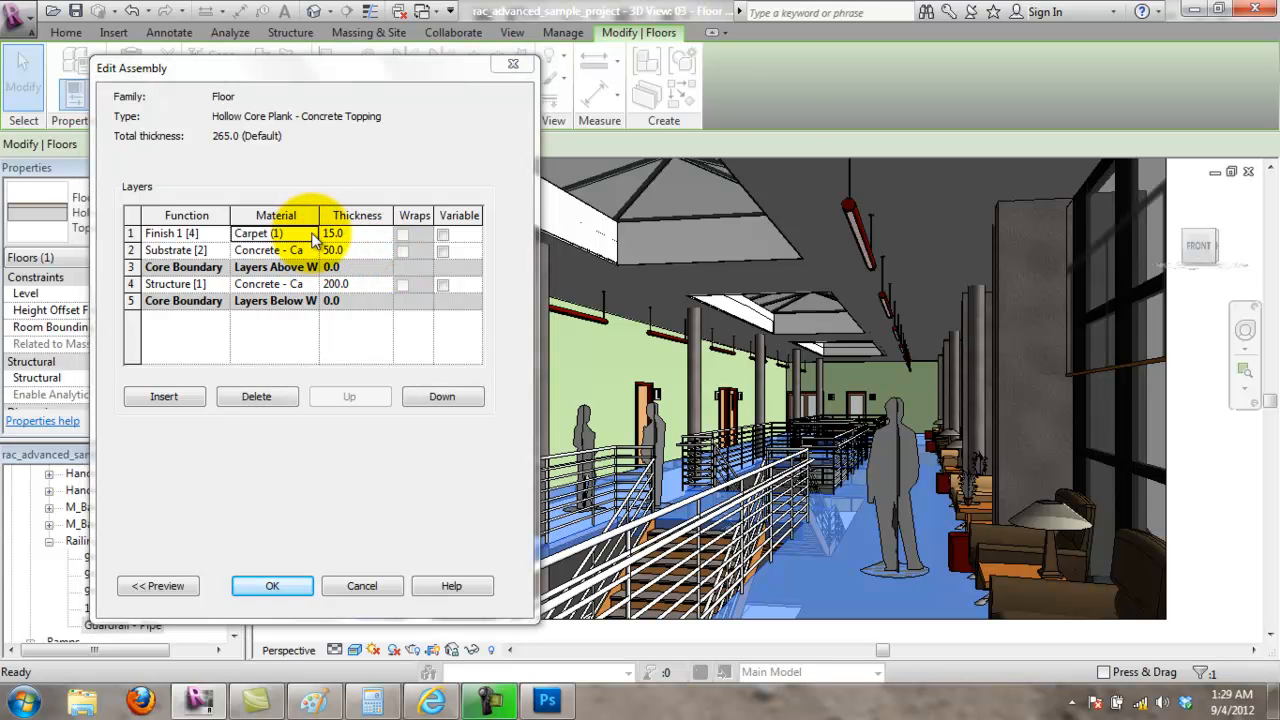
left_click(316, 233)
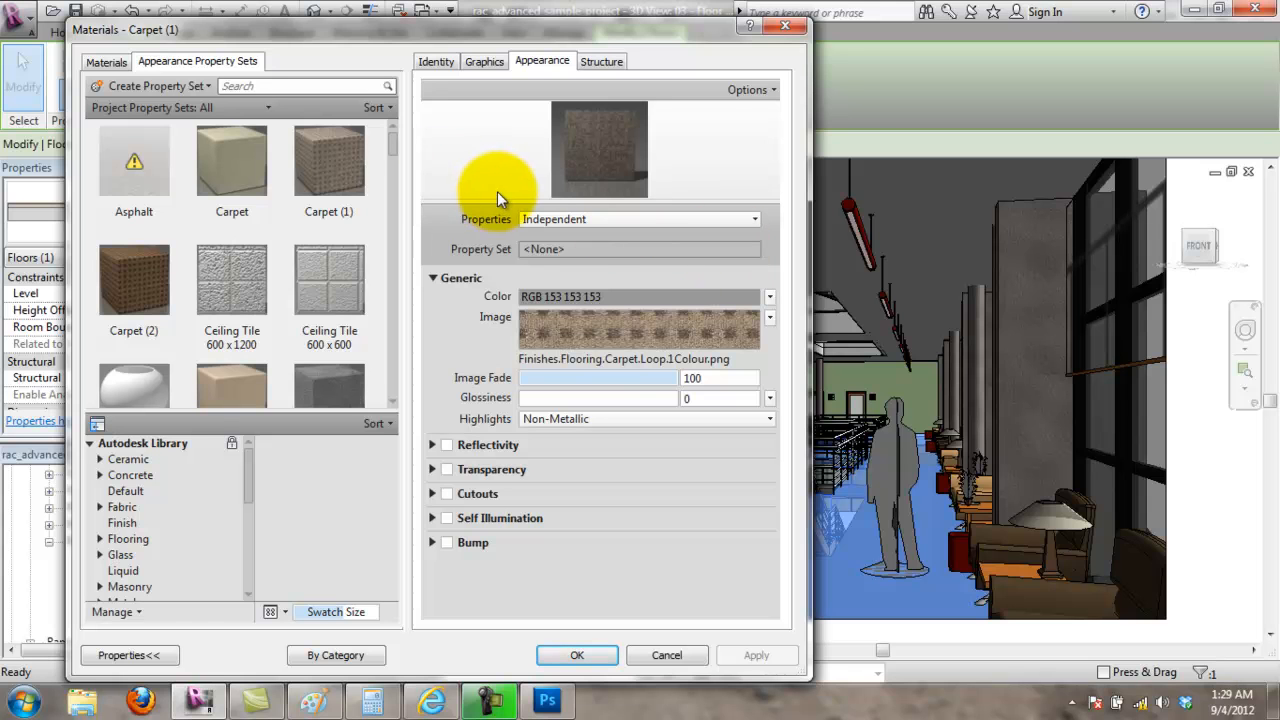
Step: Inspect the carpet's texture image and replace the Carpet (1) render appearance with the project's Fabric property set
left_click(722, 377)
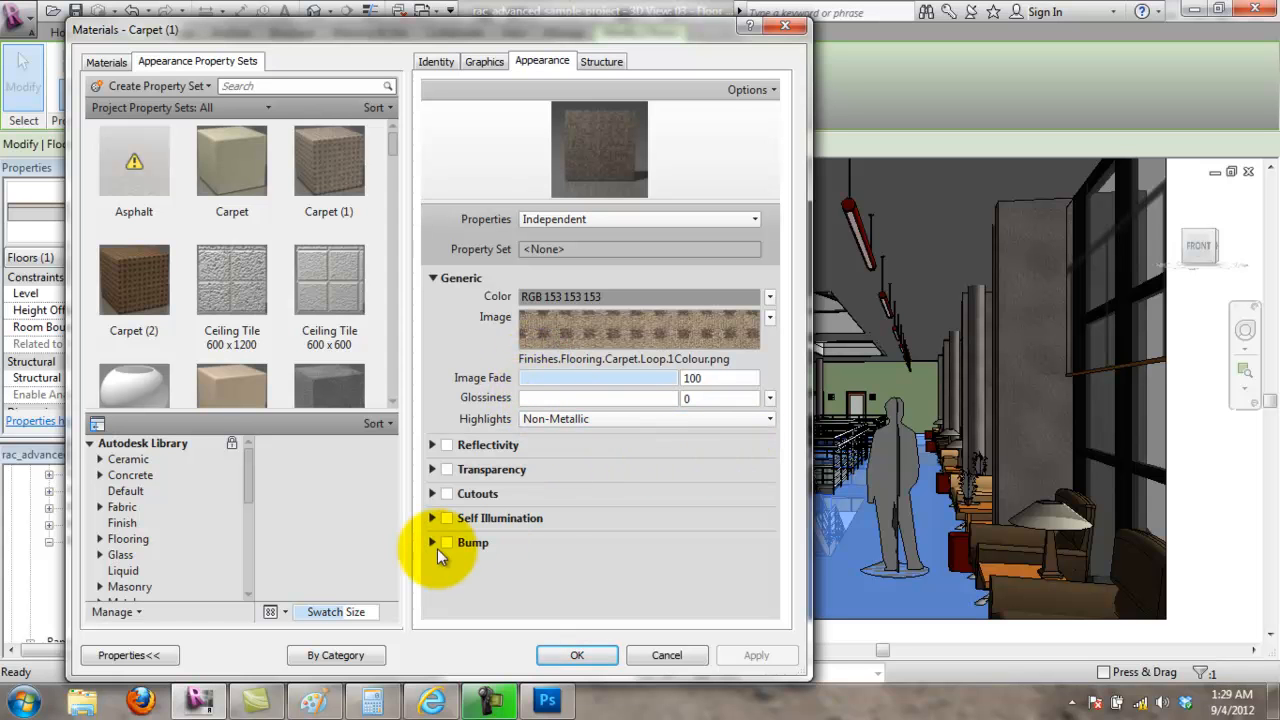
left_click(586, 320)
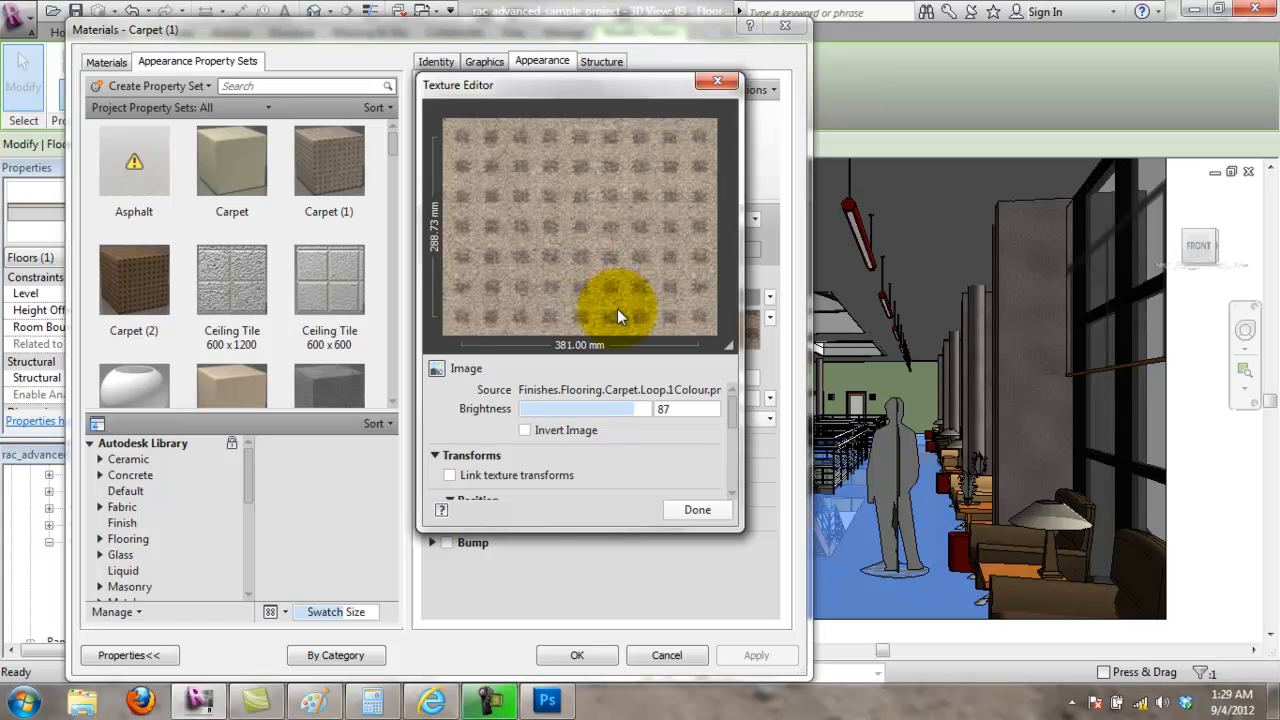
left_click(716, 81)
left_click_drag(392, 150, 394, 197)
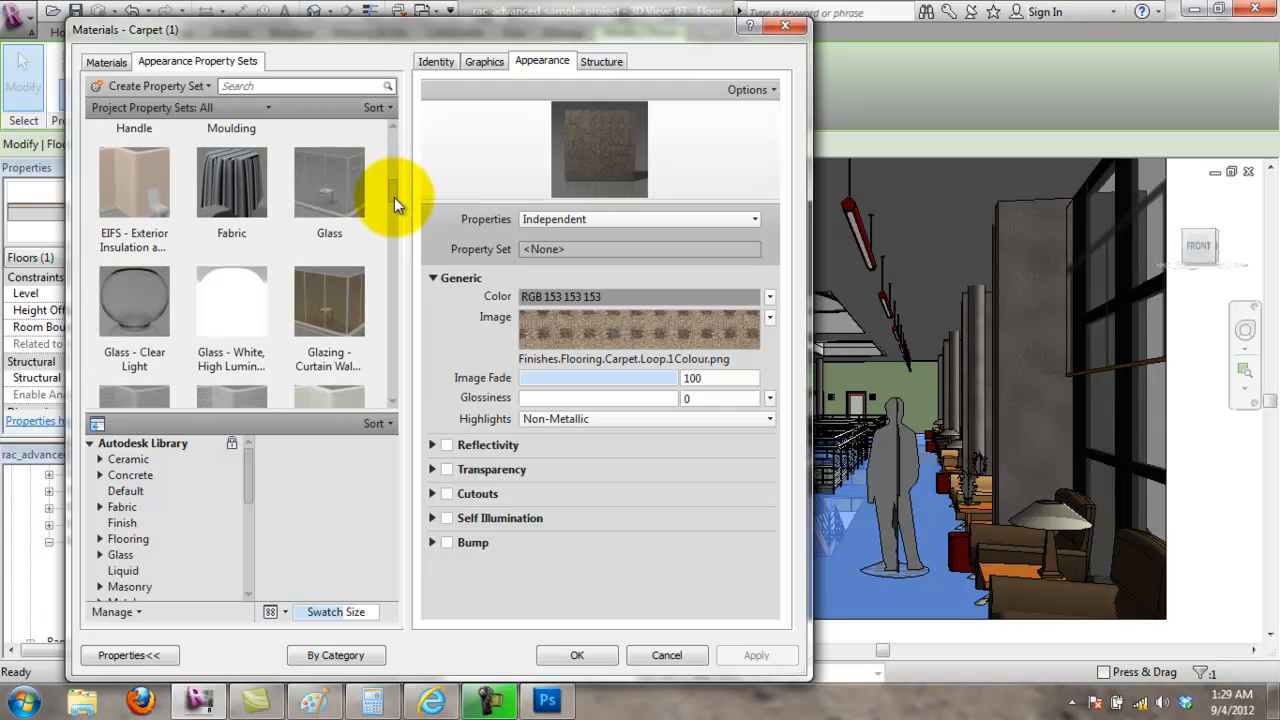
double_click(259, 204)
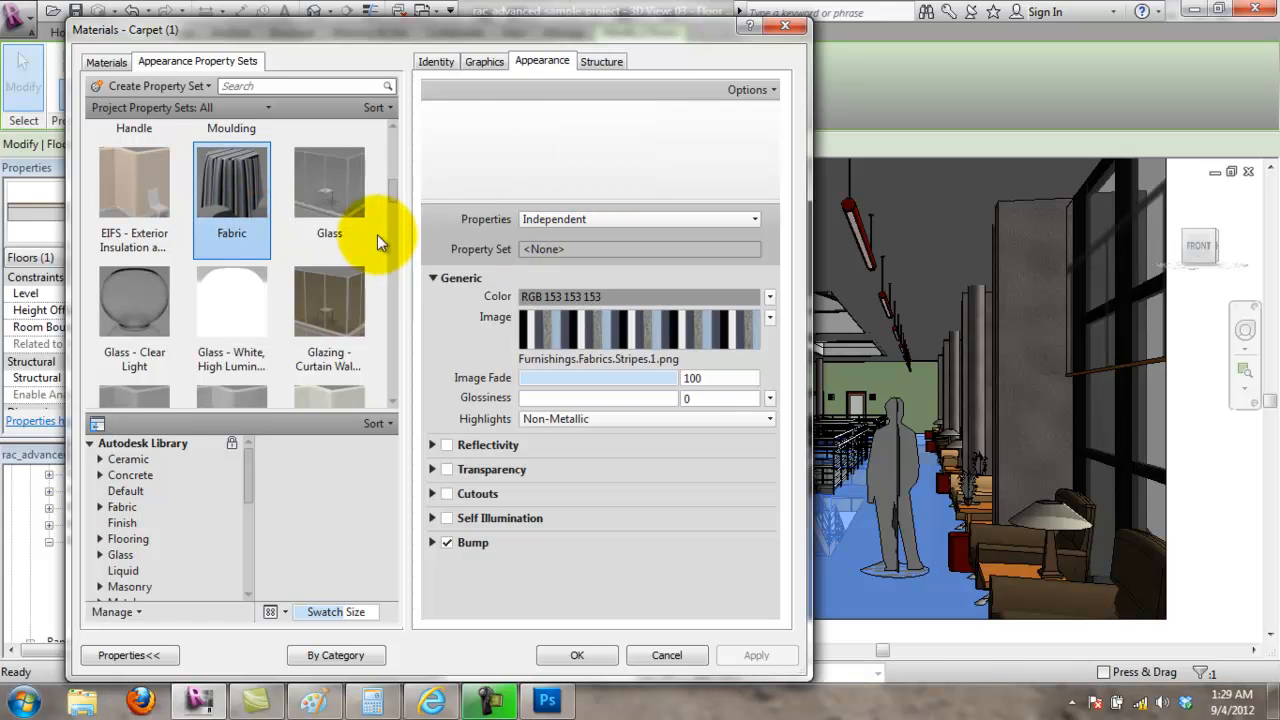
Step: Rotate the striped fabric texture to about 117° with tiling kept in both directions, and finish the texture edit
left_click(638, 341)
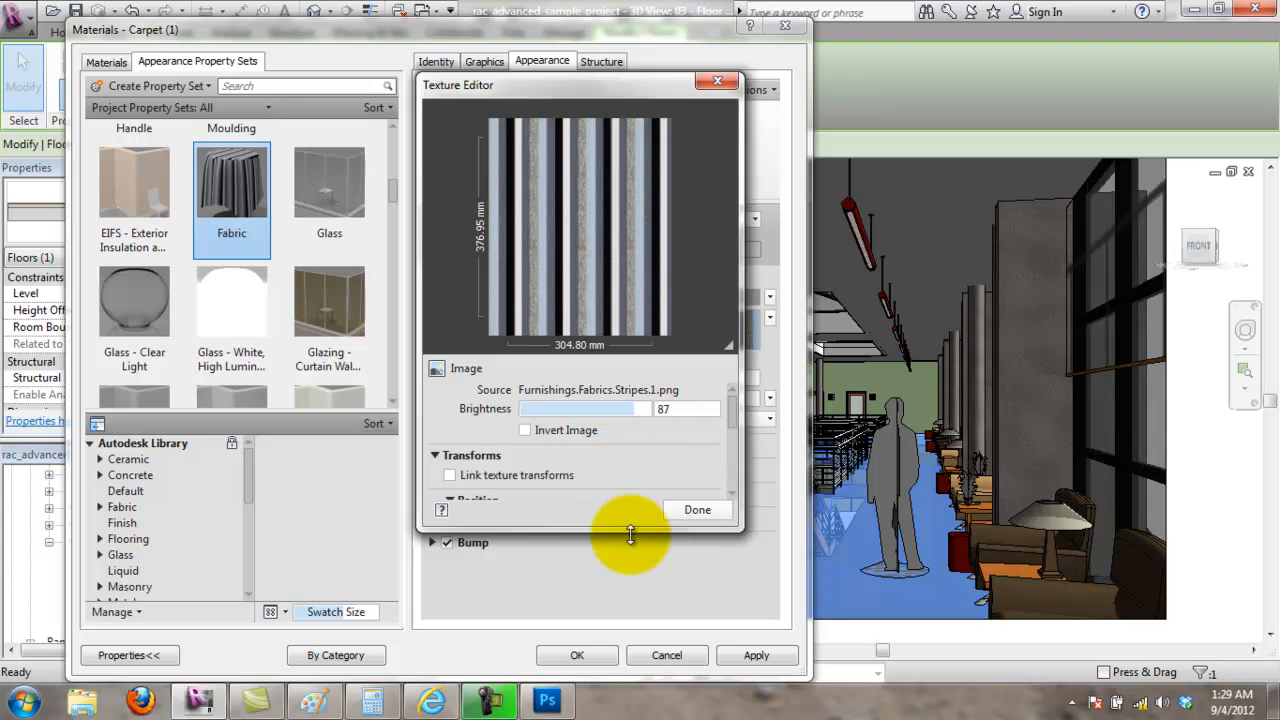
left_click_drag(630, 535, 605, 667)
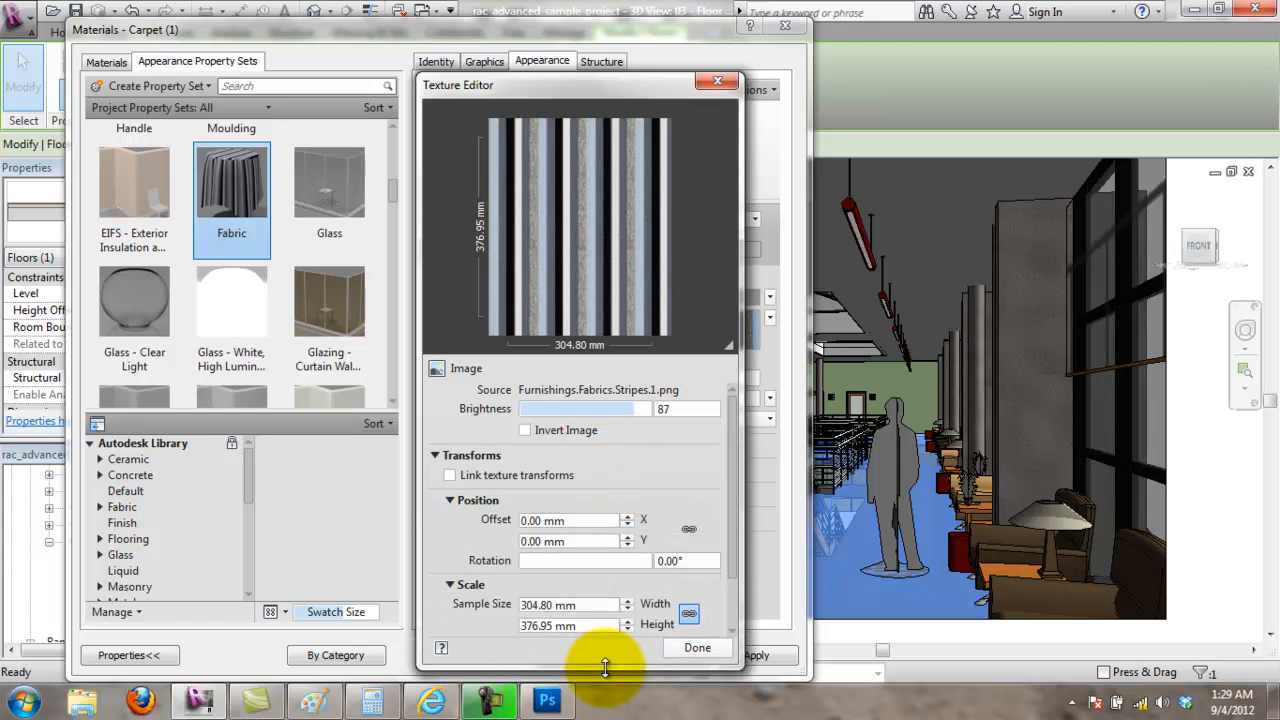
left_click_drag(642, 97, 628, 49)
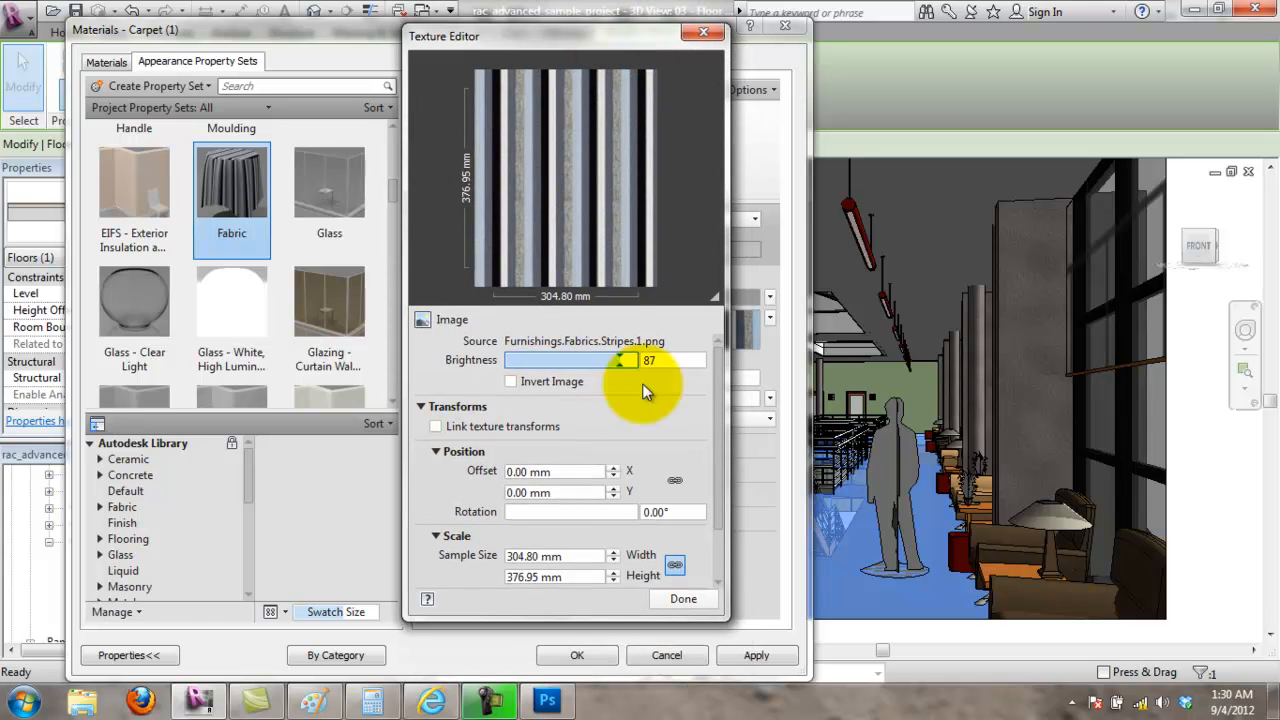
scroll(717, 487, "down", 2)
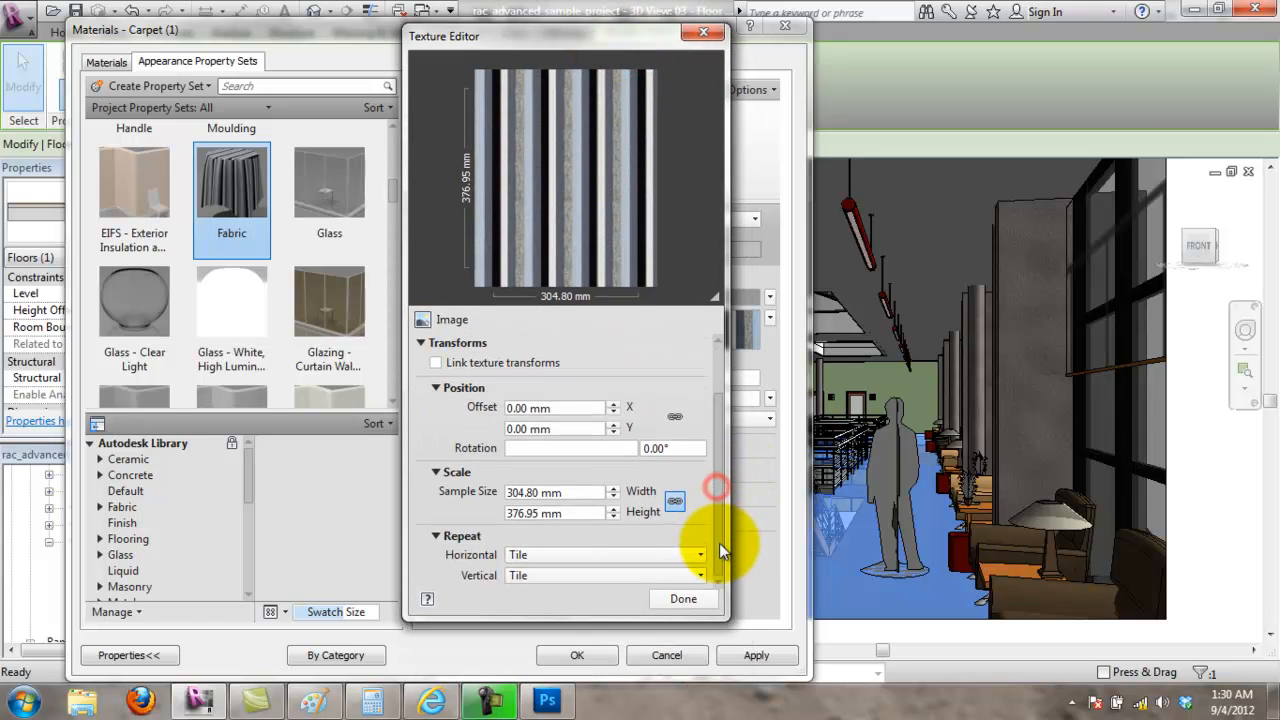
left_click(701, 554)
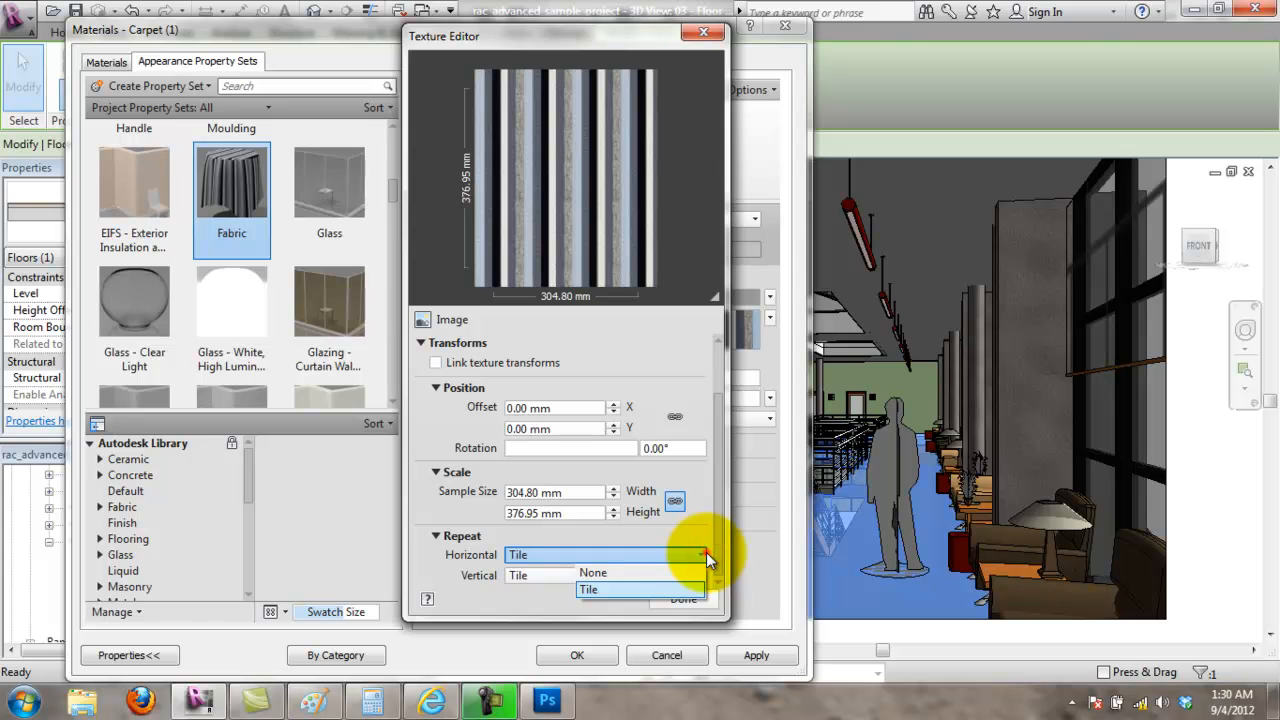
left_click(711, 552)
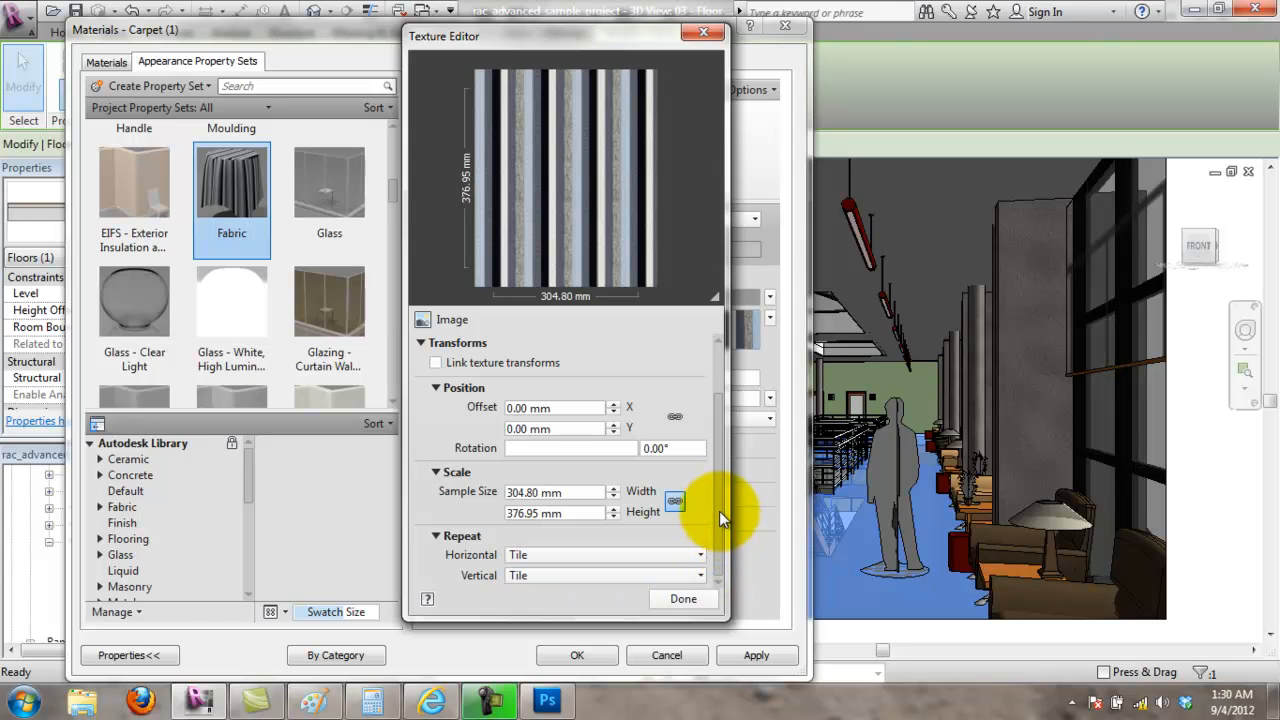
left_click_drag(719, 510, 717, 491)
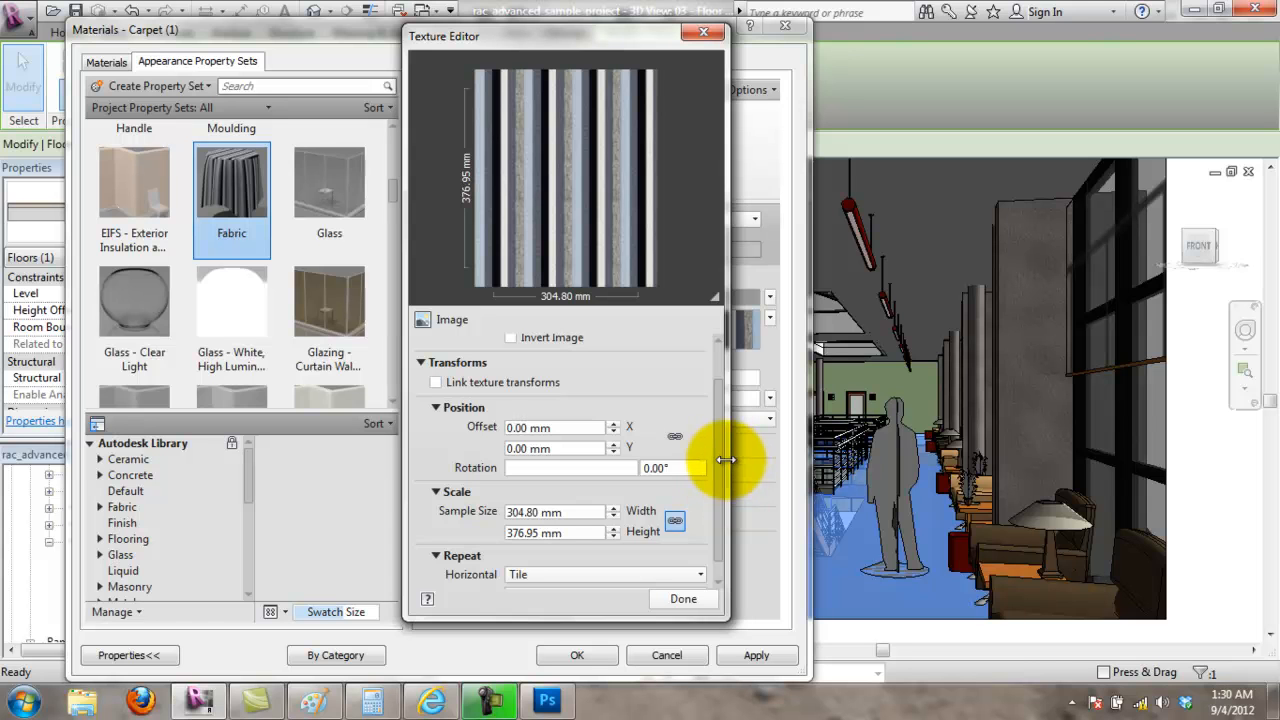
mouse_move(625, 469)
left_mouse_down()
mouse_move(606, 466)
mouse_move(650, 469)
mouse_move(618, 466)
left_mouse_up()
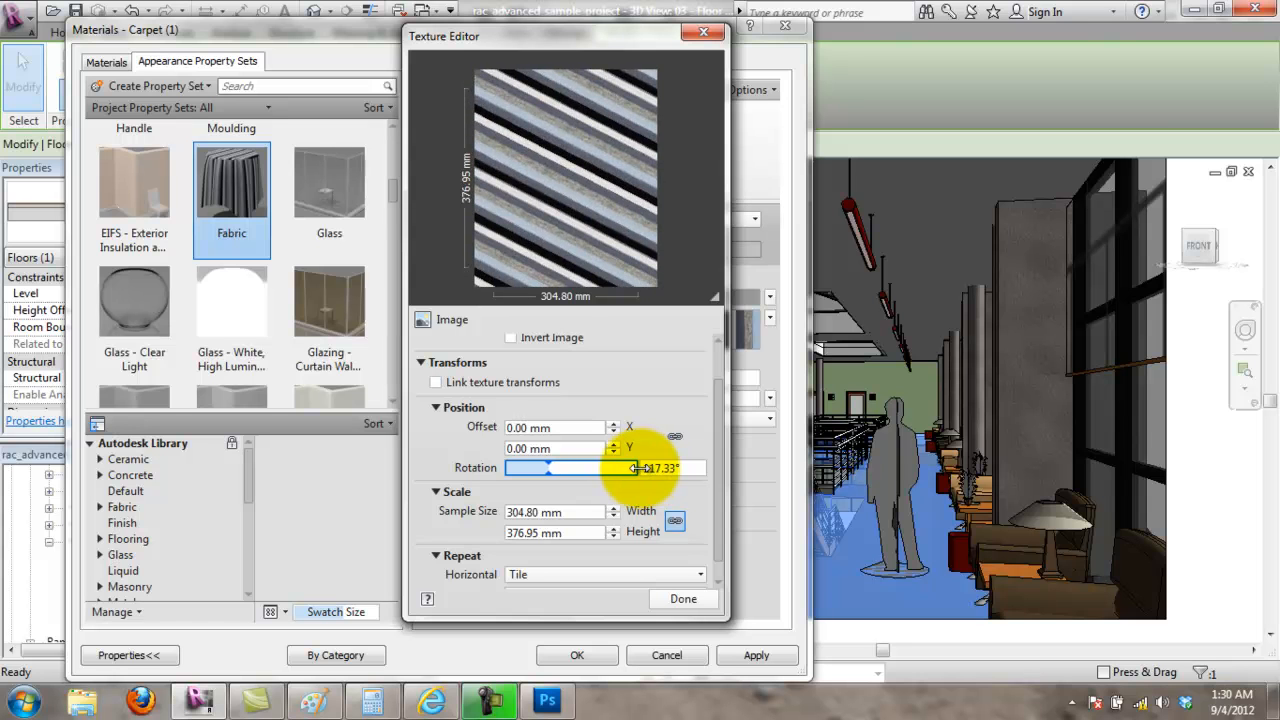
left_click(681, 599)
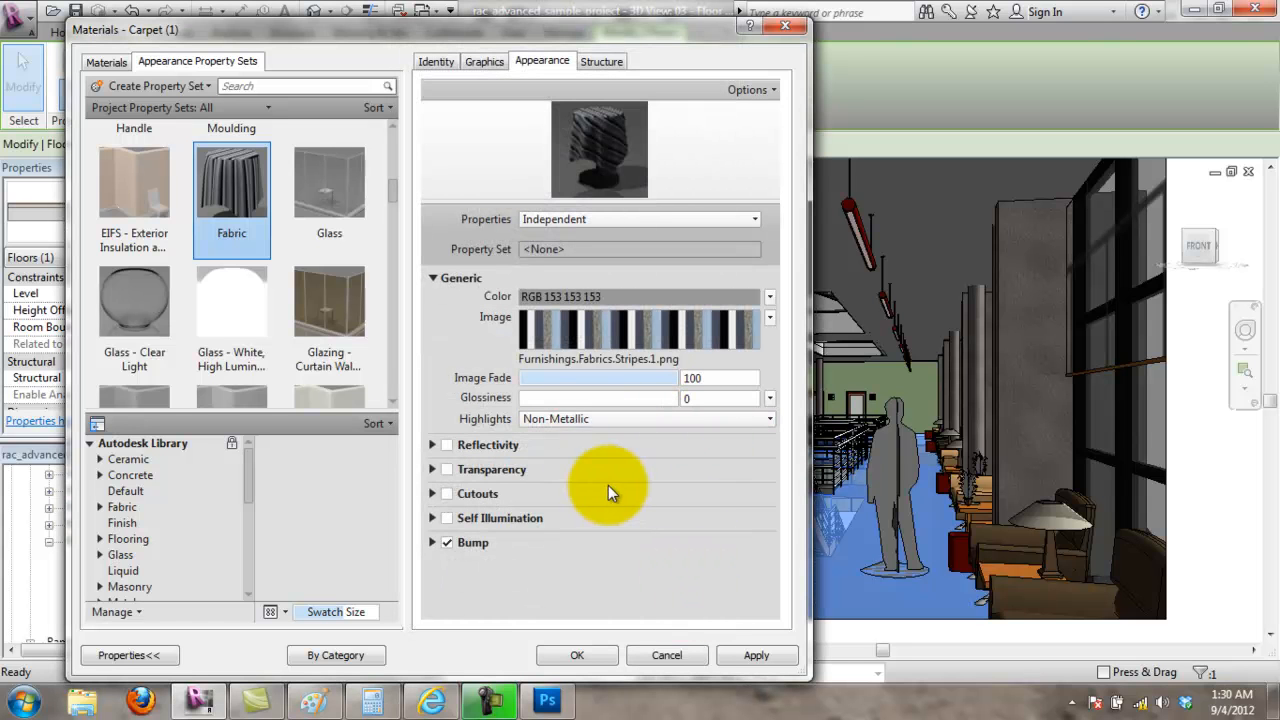
Step: Turn off Bump for the Carpet (1) material, confirm the material, floor structure and type changes, and deselect the floor
left_click(448, 542)
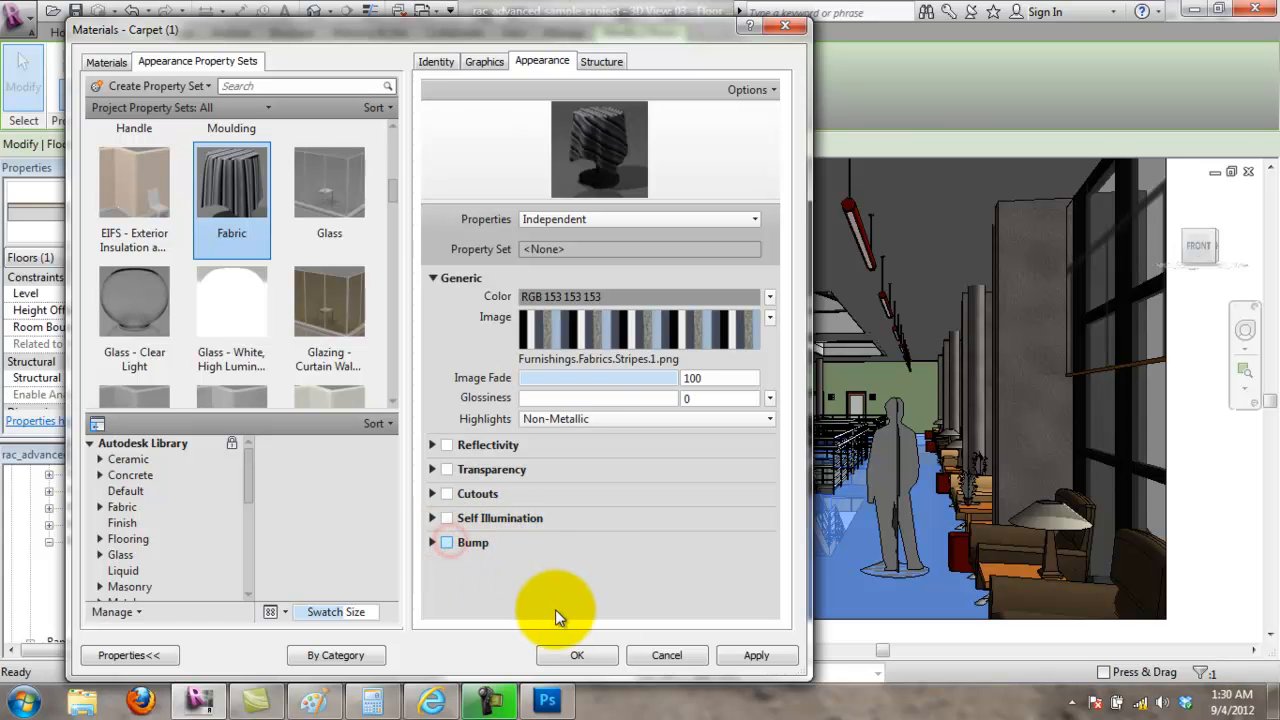
left_click(756, 658)
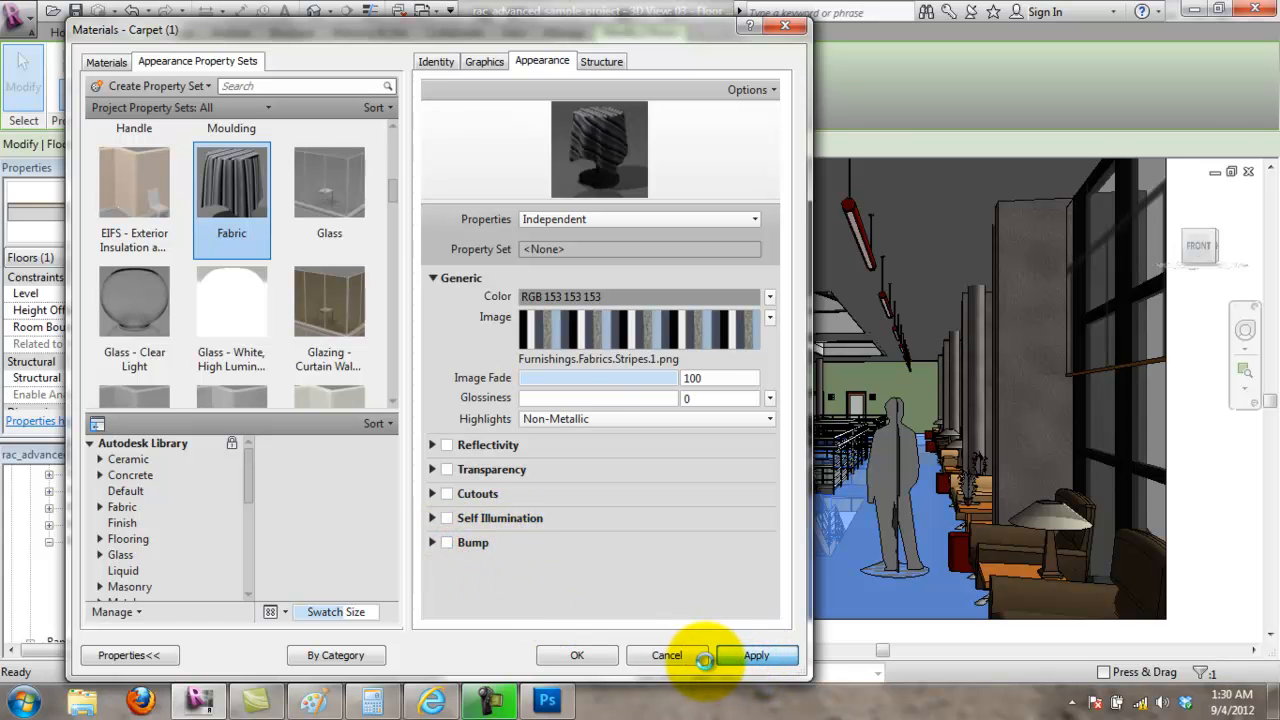
left_click(577, 655)
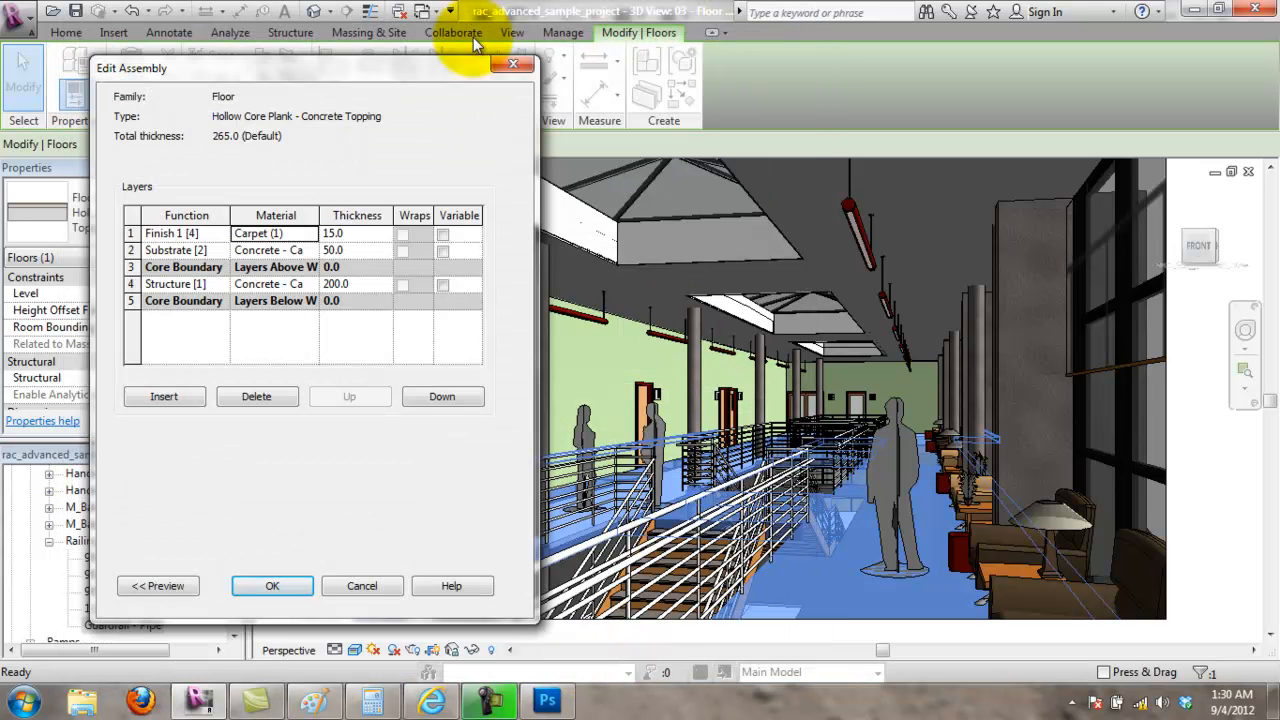
left_click(272, 588)
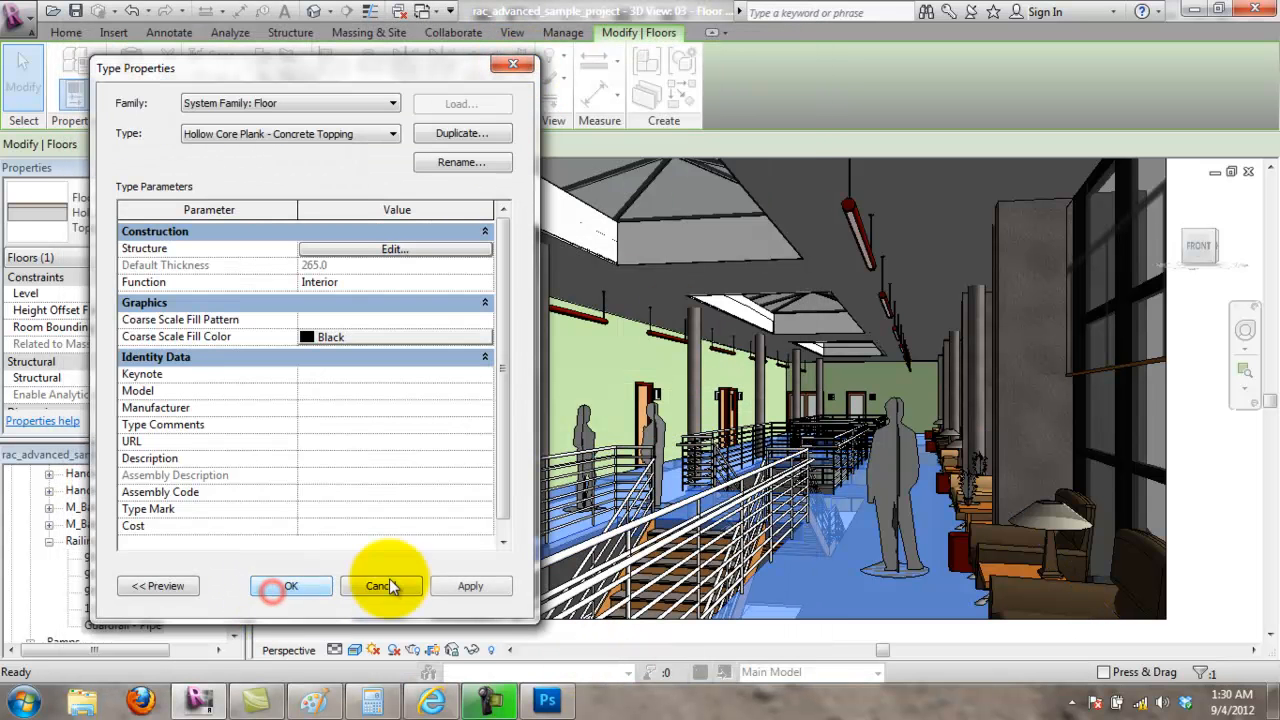
left_click(297, 592)
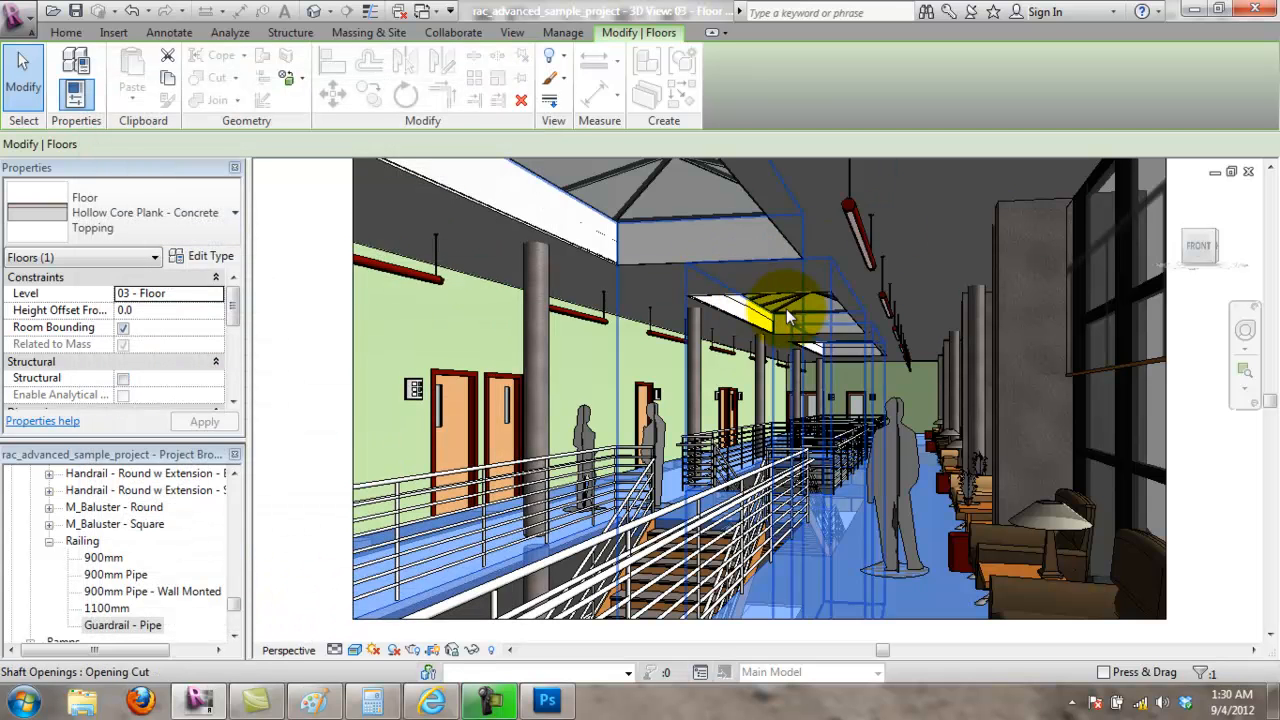
left_click(1200, 560)
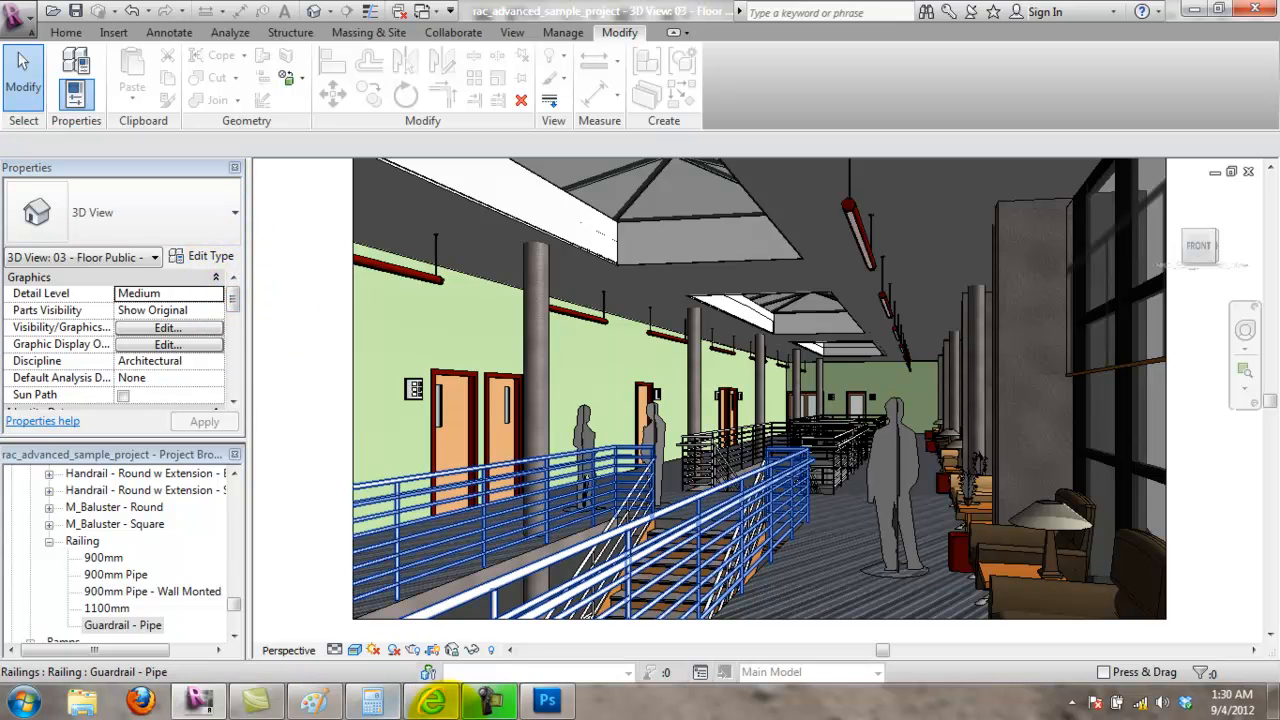
Step: Render the perspective view at Best quality with the background haze reduced slightly towards Clear
left_click(414, 650)
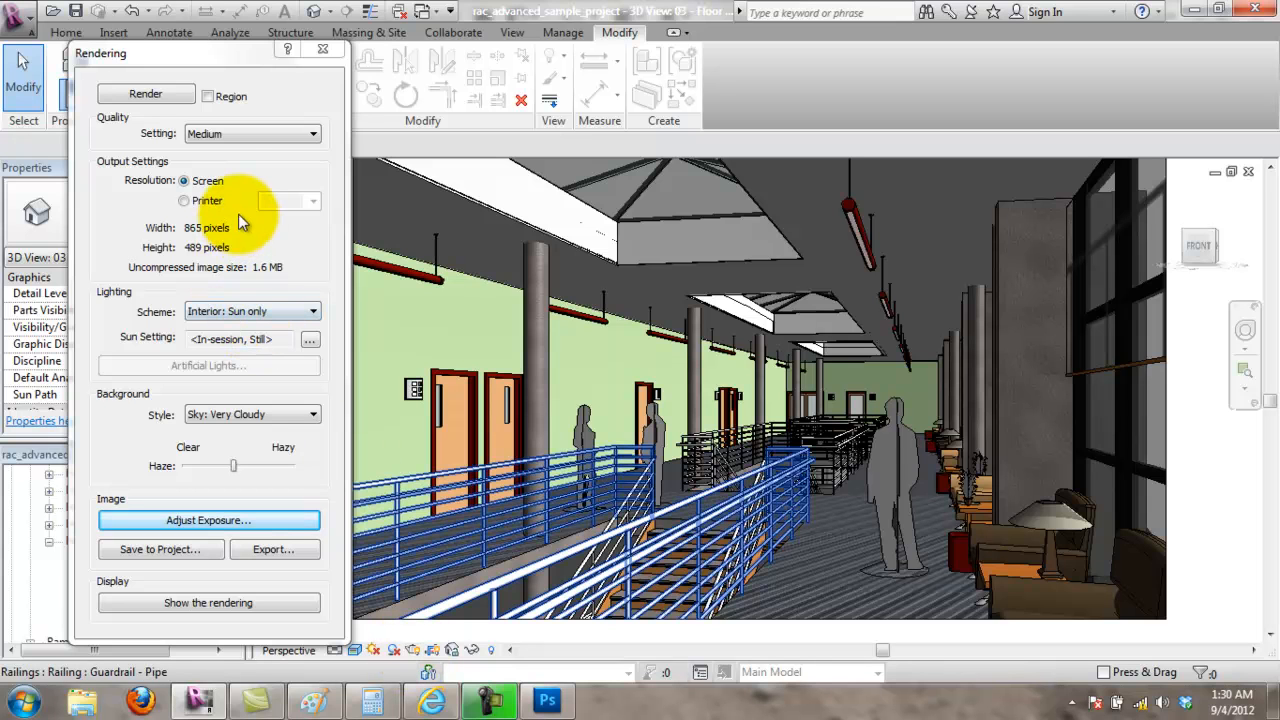
left_click(215, 135)
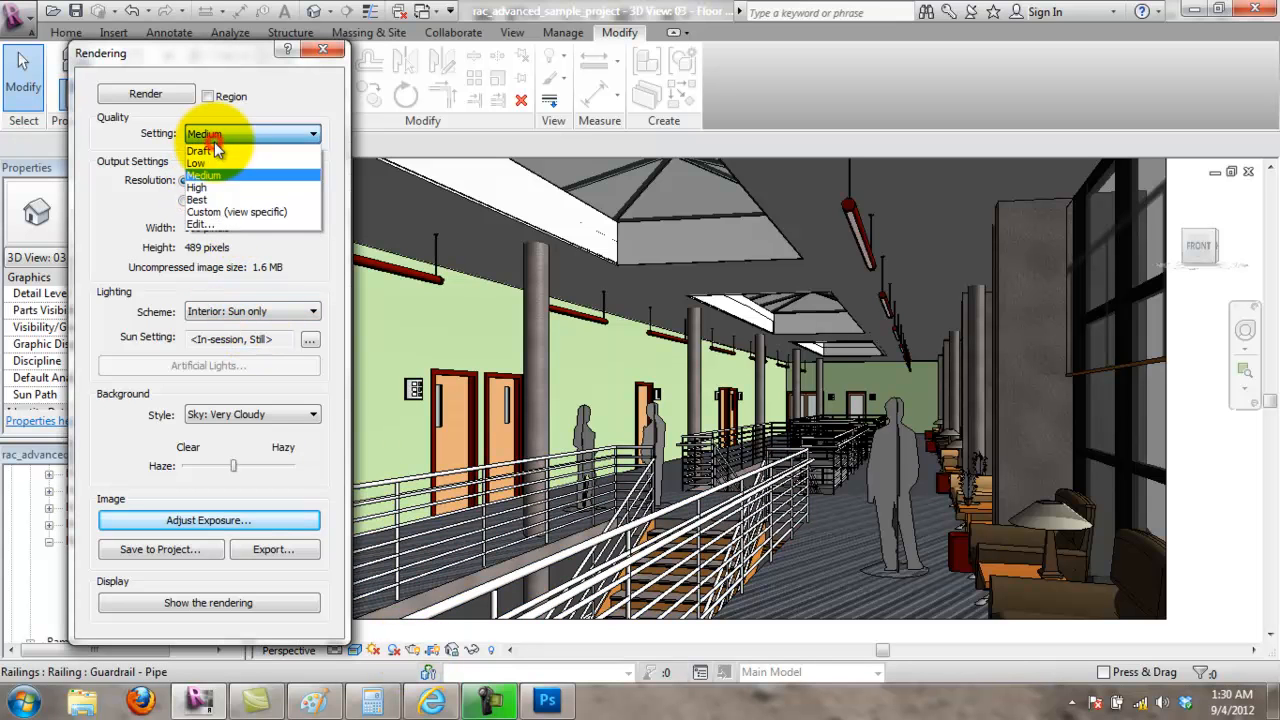
left_click(205, 199)
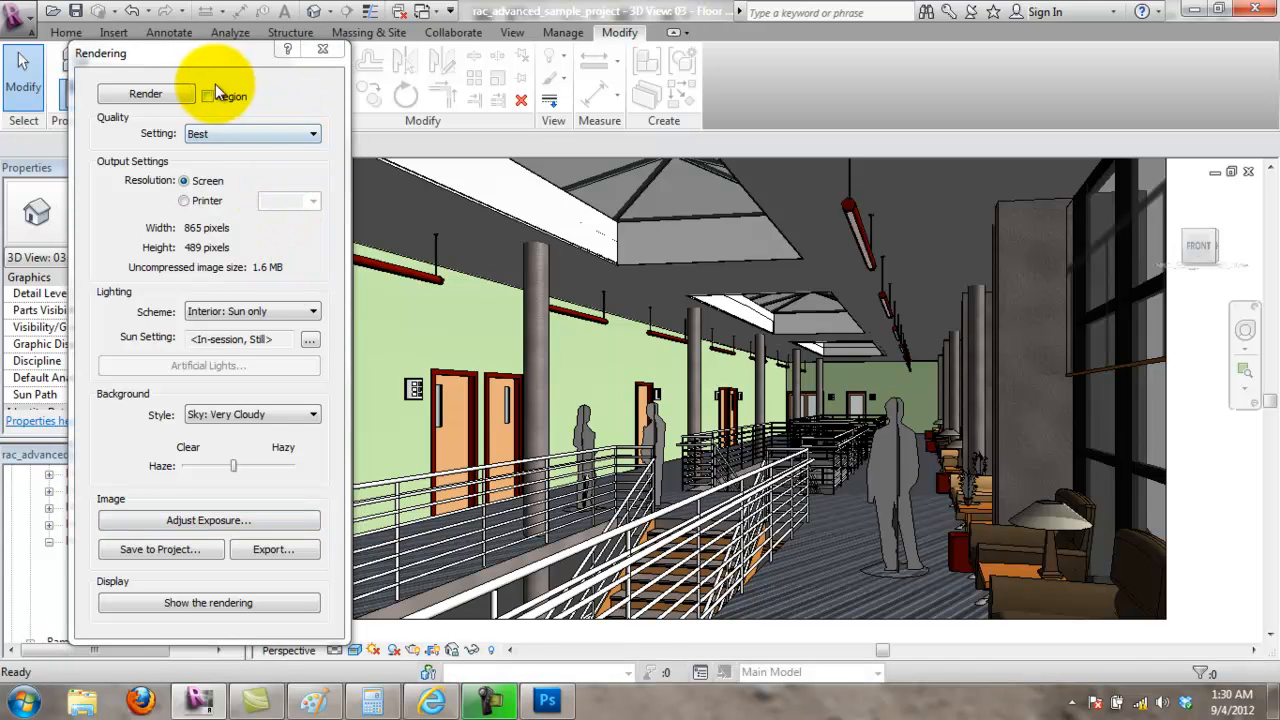
left_click_drag(233, 466, 212, 466)
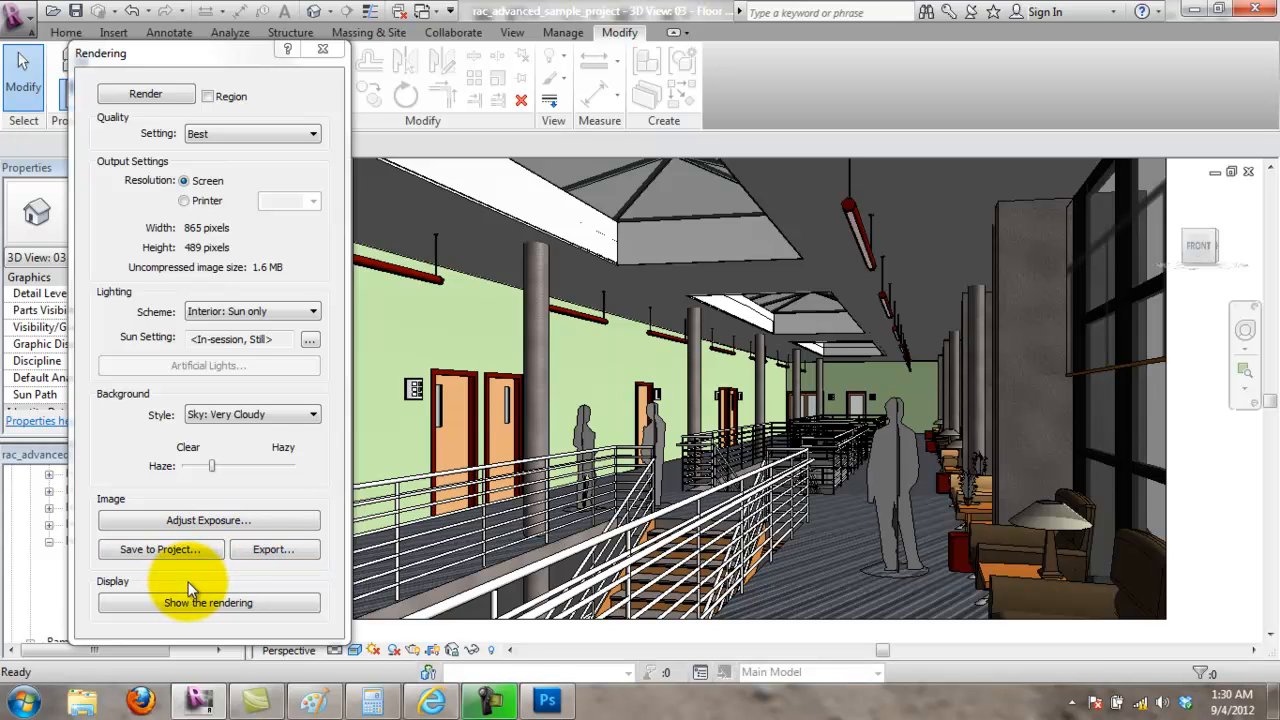
left_click(145, 95)
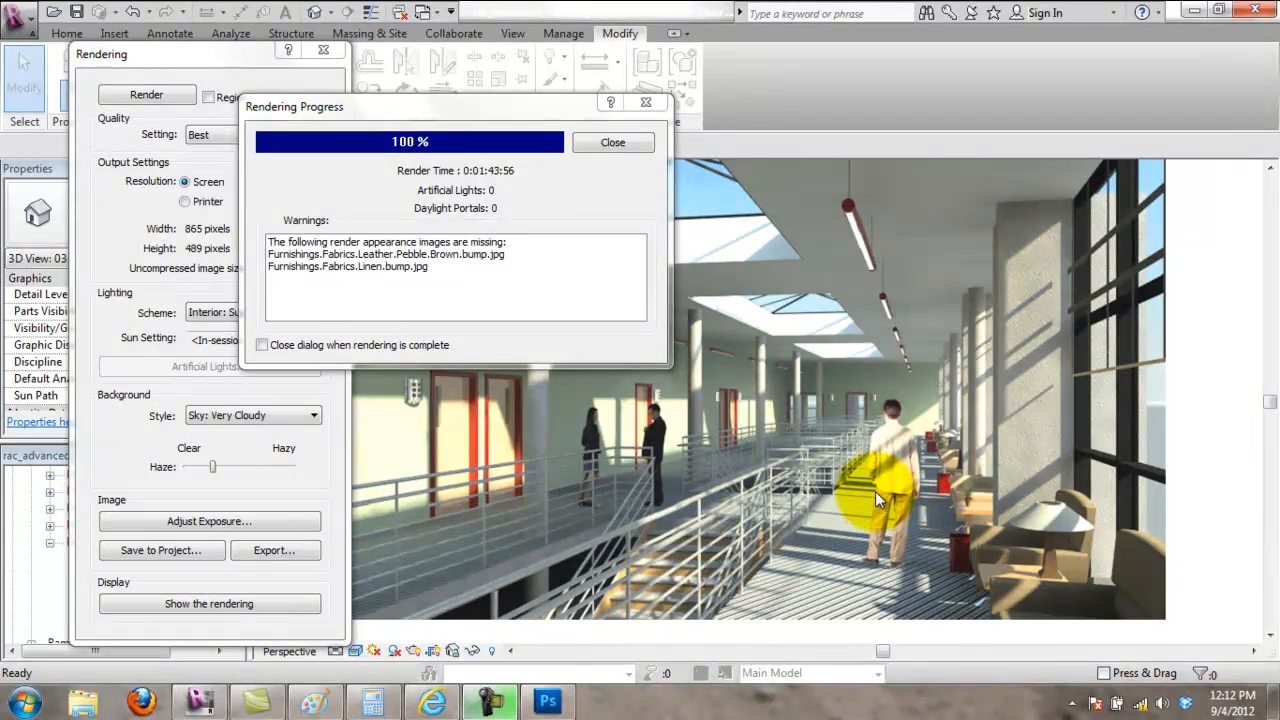
Step: Examine the finished rendering around the progress report, check its render time and warnings, and dismiss the report
left_click_drag(374, 108, 313, 109)
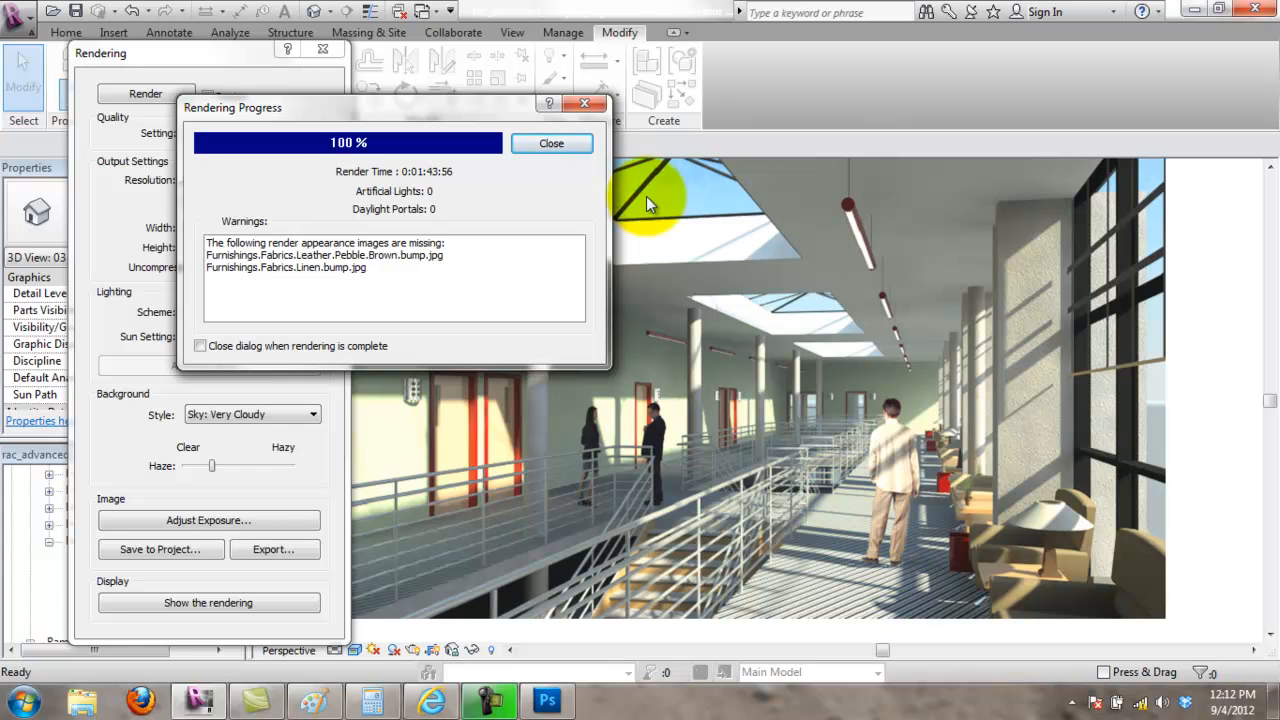
left_click_drag(500, 118, 346, 78)
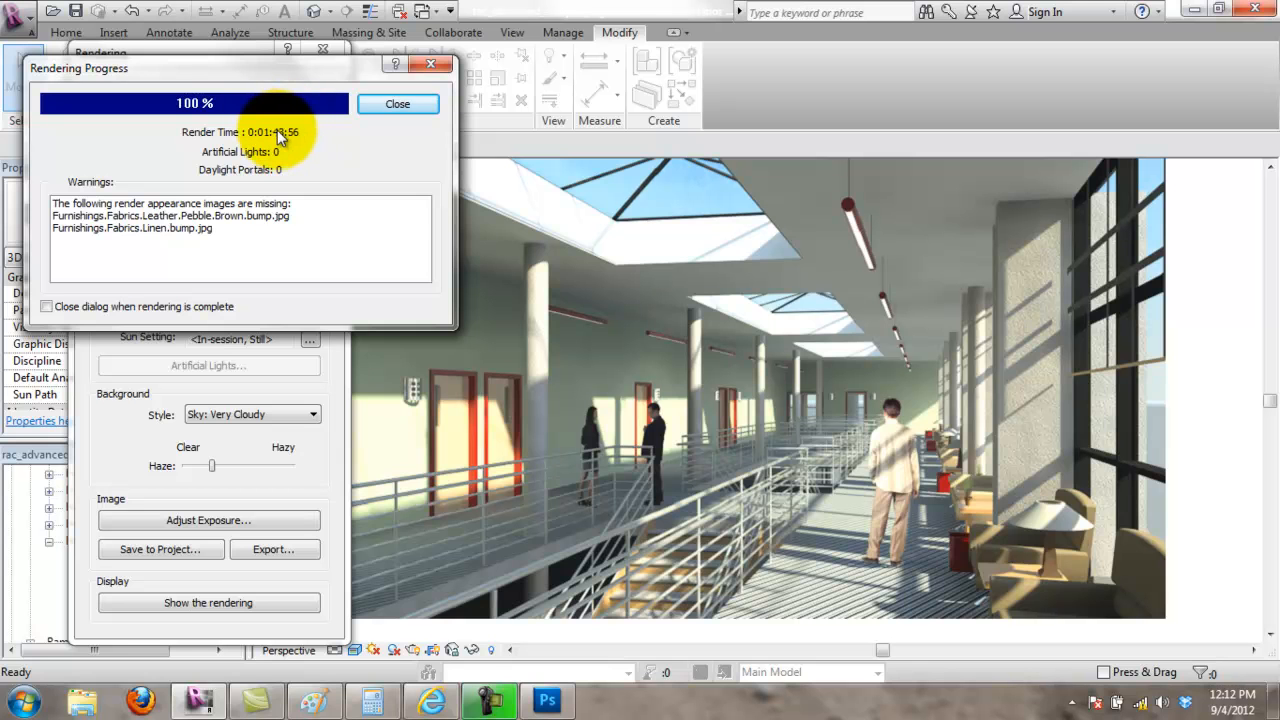
left_click_drag(286, 63, 554, 222)
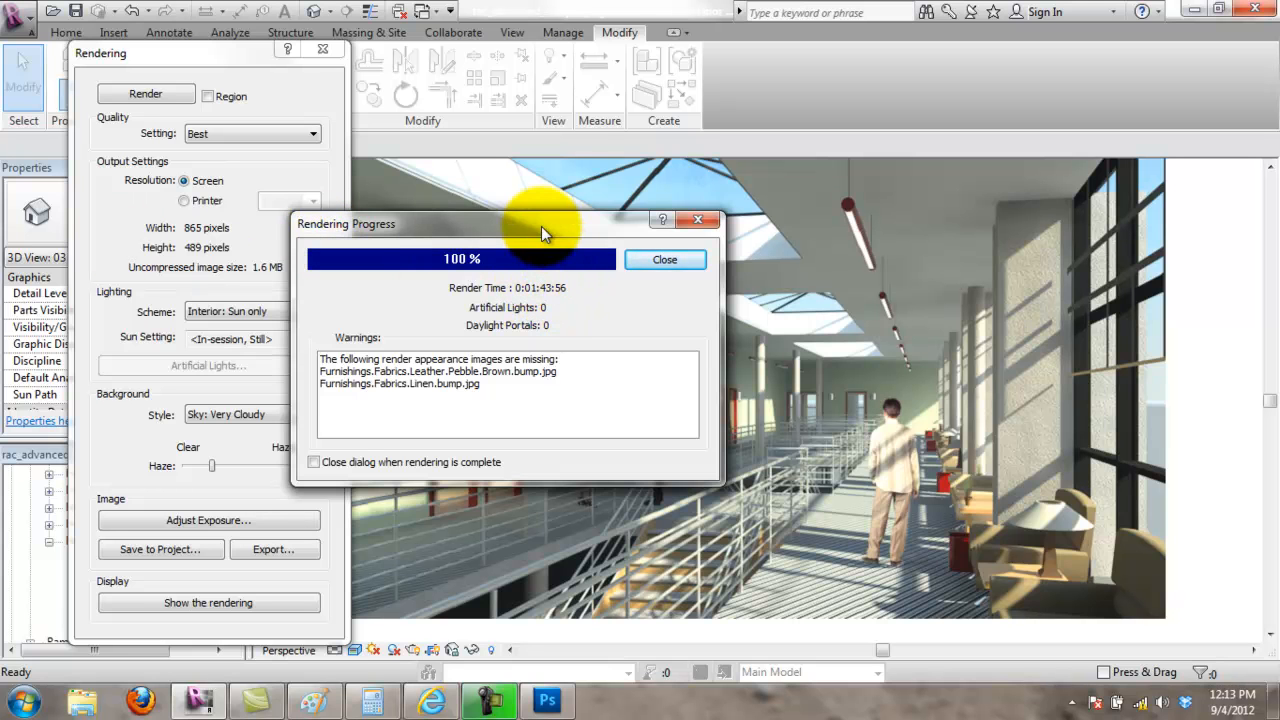
left_click(665, 259)
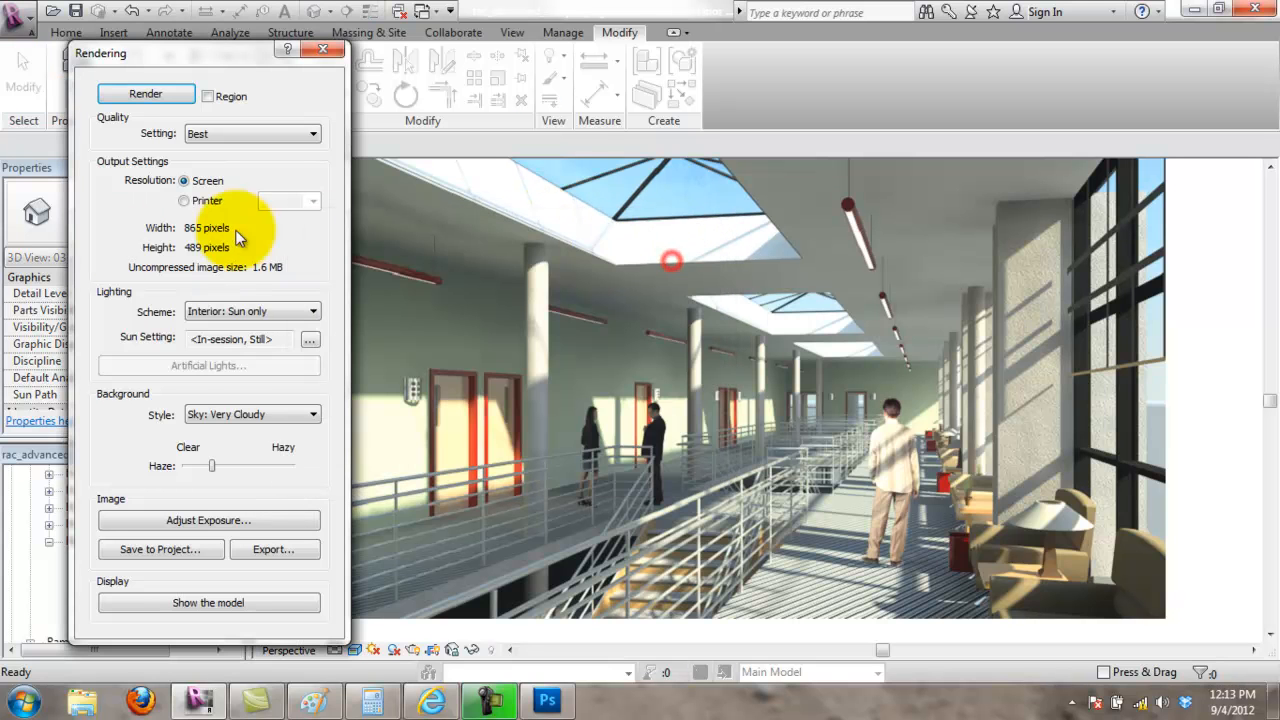
Step: Save the finished rendering to the project under the name 3rd Floor and close the Rendering settings
left_click(183, 553)
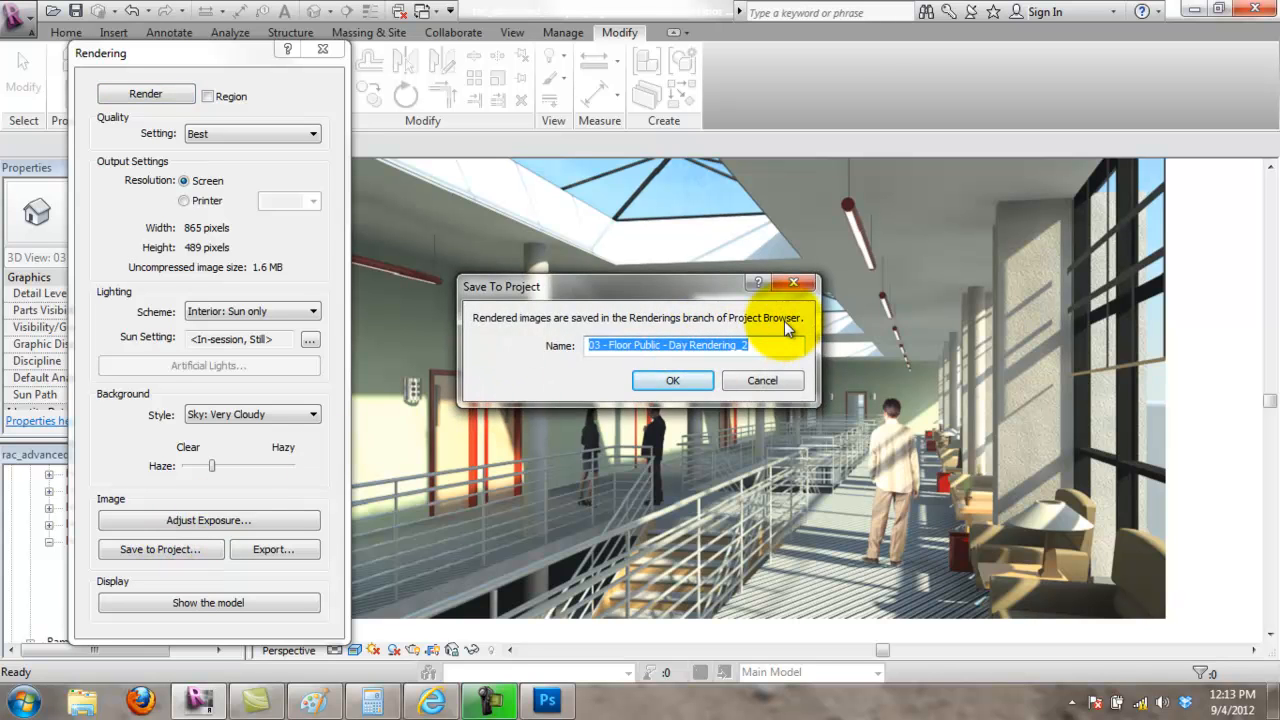
type("Cover")
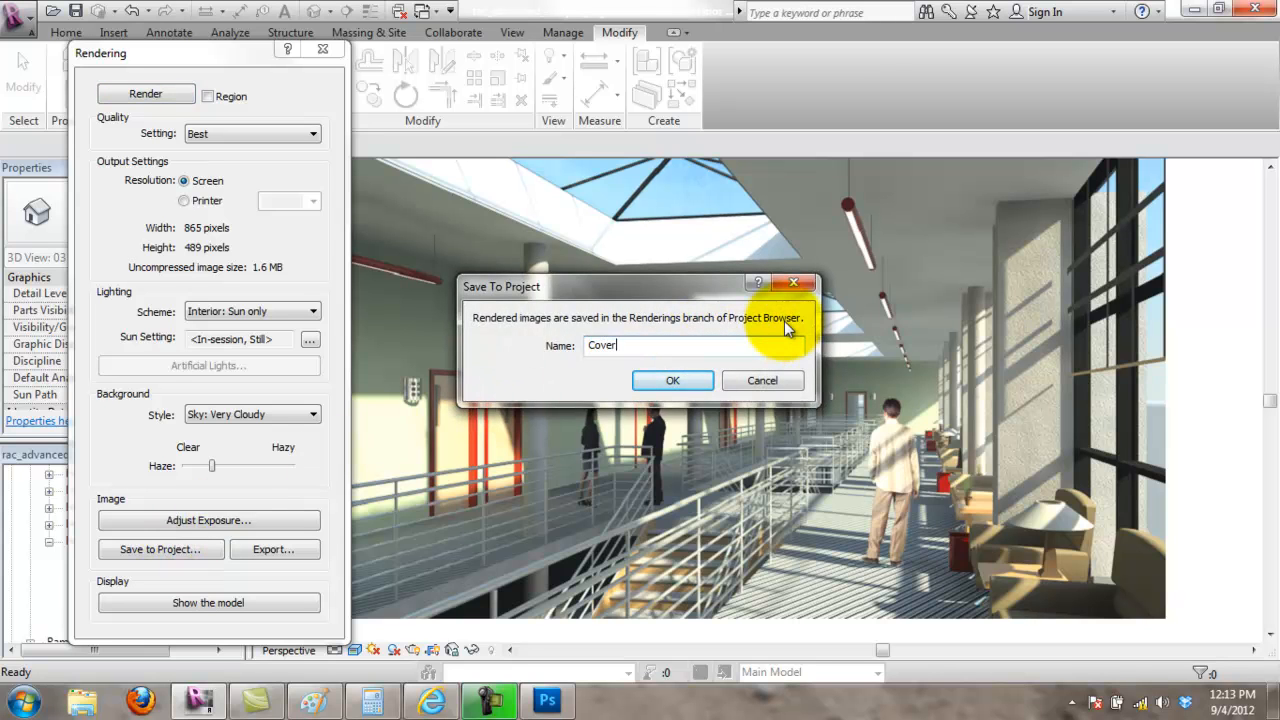
type(" Page")
key("BackSpace")
key("BackSpace")
key("BackSpace")
key("BackSpace")
key("BackSpace")
key("BackSpace")
key("BackSpace")
key("BackSpace")
key("BackSpace")
key("BackSpace")
key("BackSpace")
type("3rd Floor")
left_click(693, 379)
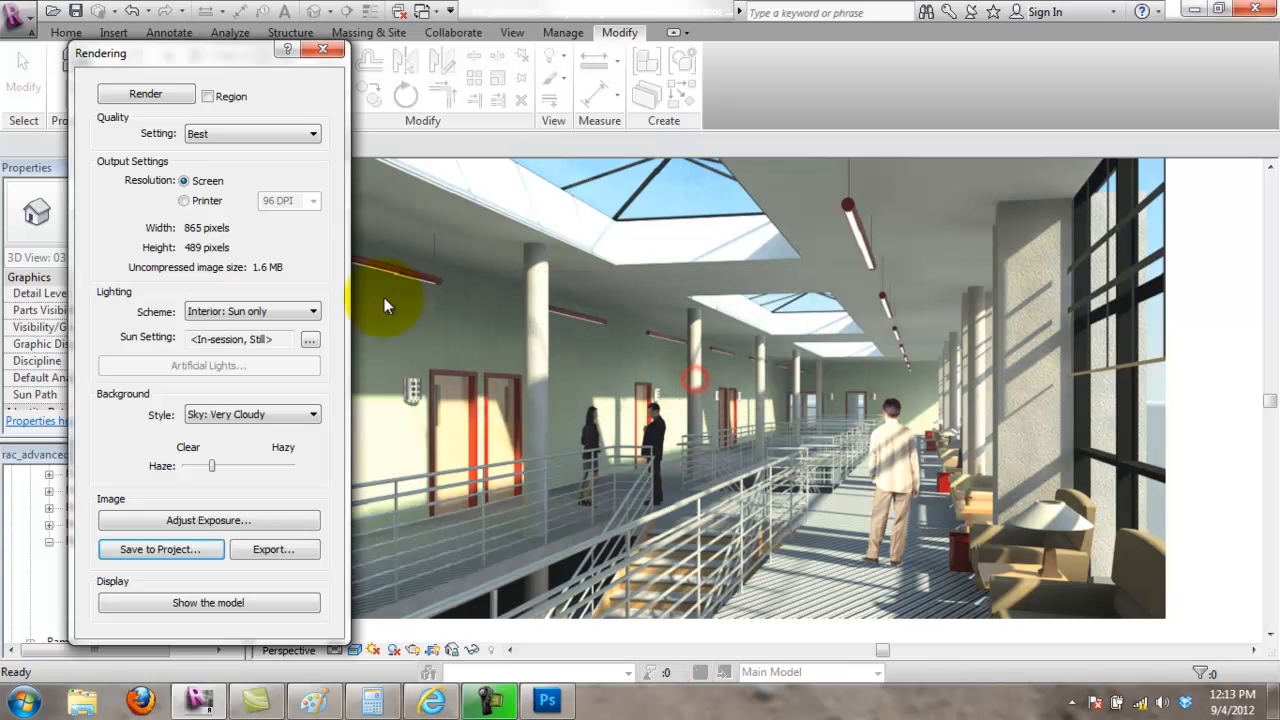
left_click(320, 50)
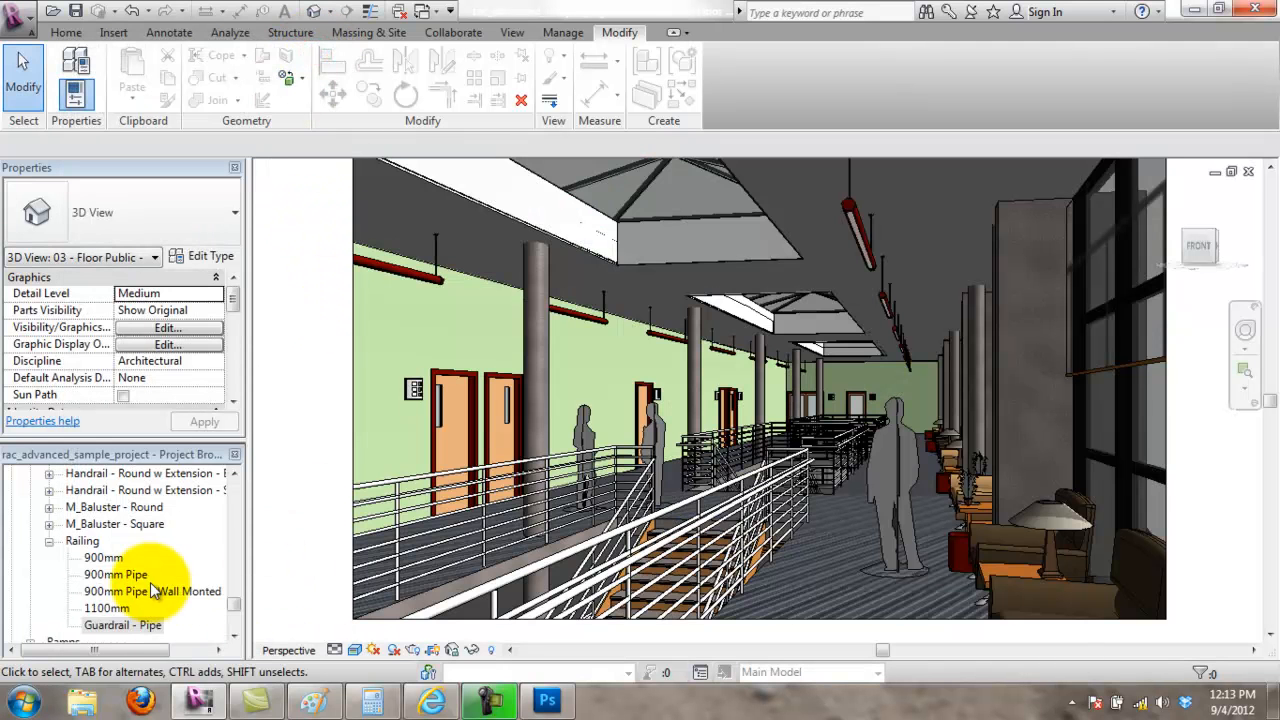
Step: Collapse the Railing family, 3D Views, Ceiling Plans and Floor Plans branches of the project tree
left_click(49, 541)
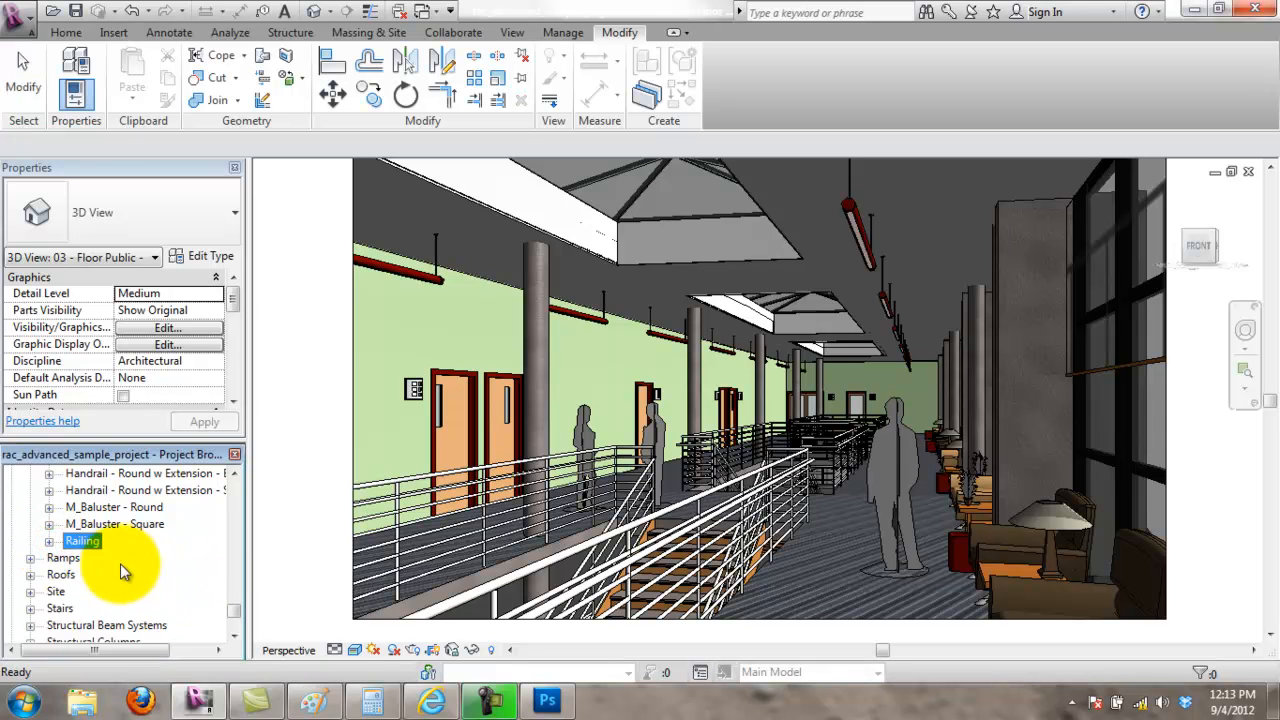
left_click_drag(230, 605, 233, 499)
left_click(30, 548)
left_click(30, 558)
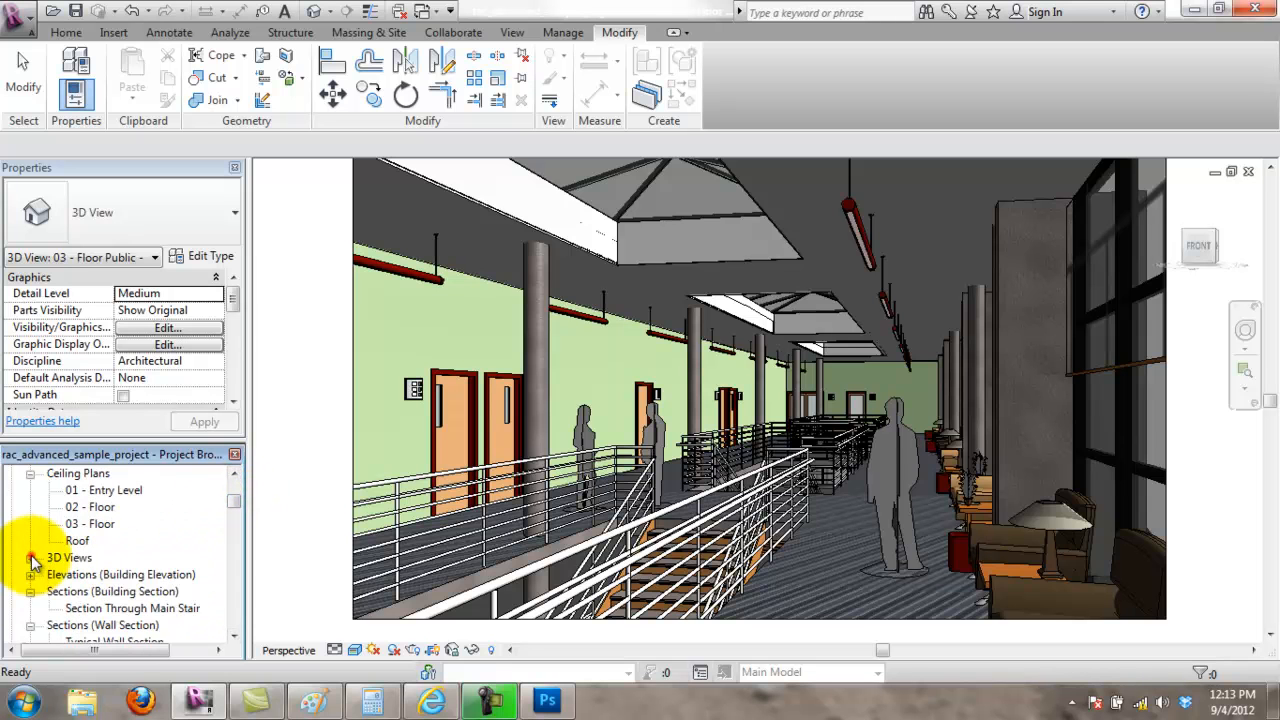
left_click(30, 473)
scroll(60, 515, "up", 1)
scroll(40, 515, "up", 3)
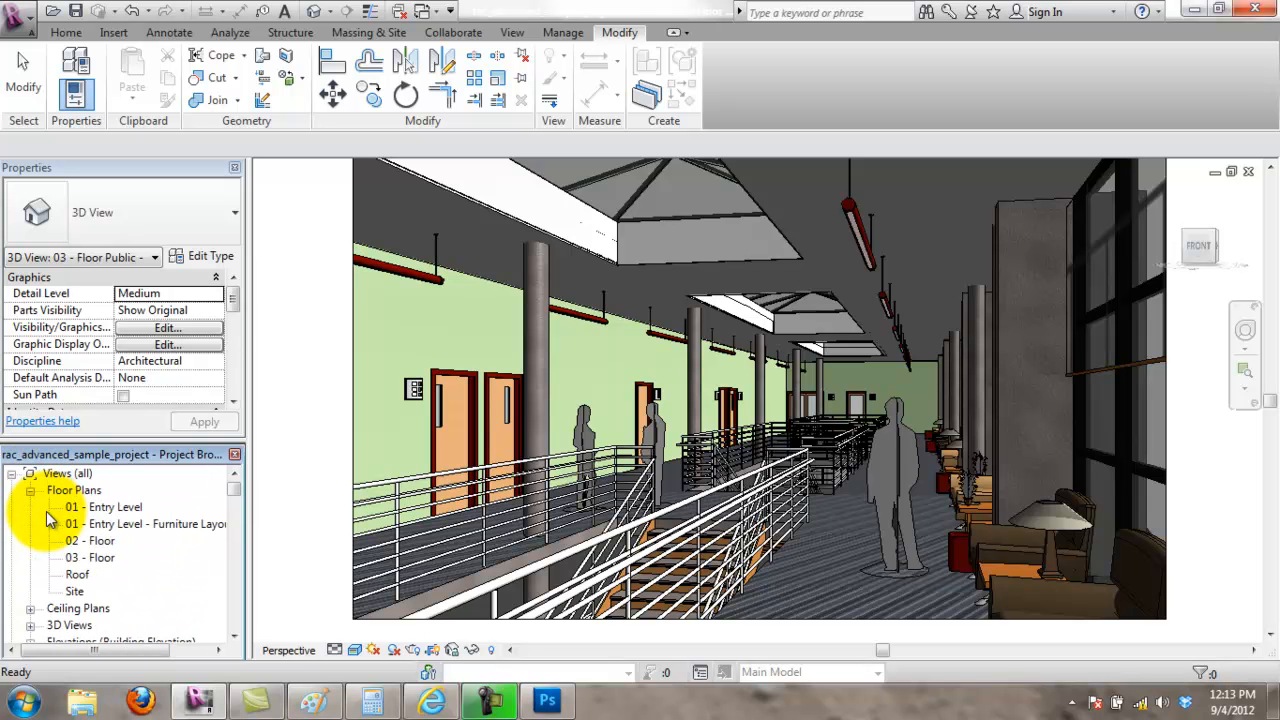
left_click(30, 490)
Step: Collapse the building and wall sections, Detail Views, Drafting Views, Walkthroughs and Area Plans (Gross Building) branches, leaving Renderings expanded
scroll(130, 540, "down", 2)
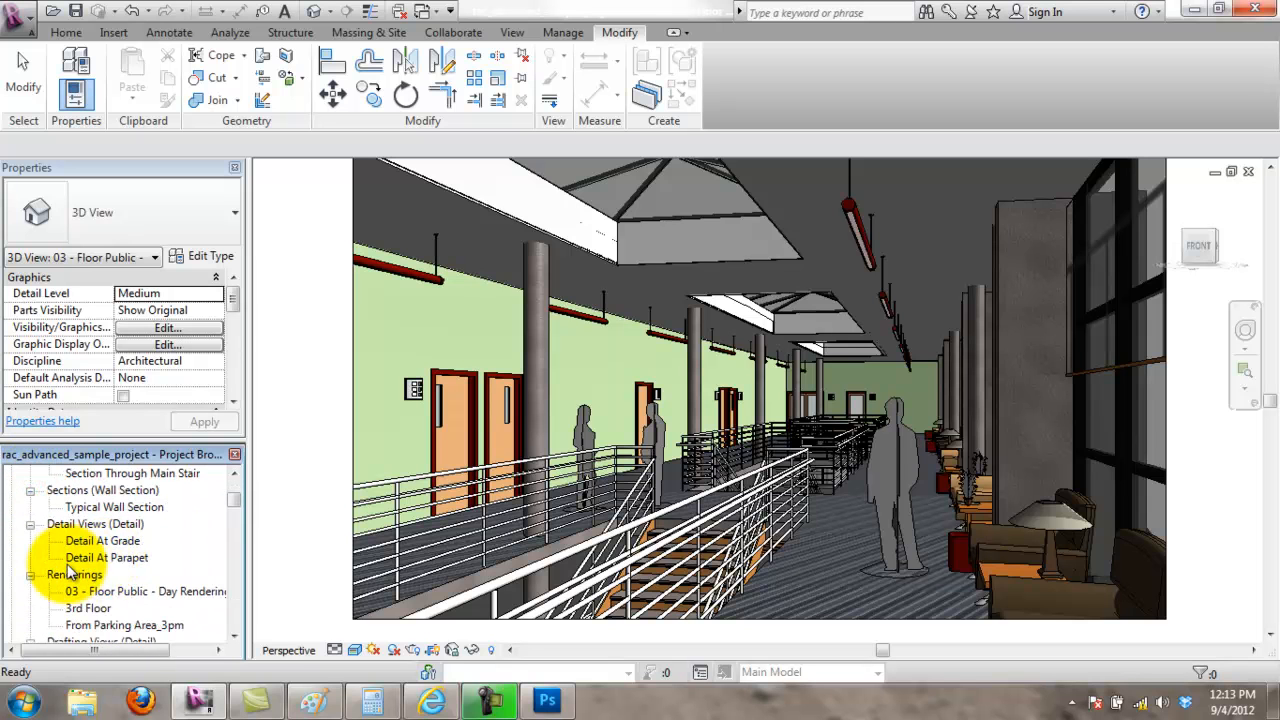
left_click(30, 524)
left_click(30, 490)
scroll(50, 505, "up", 1)
left_click(30, 490)
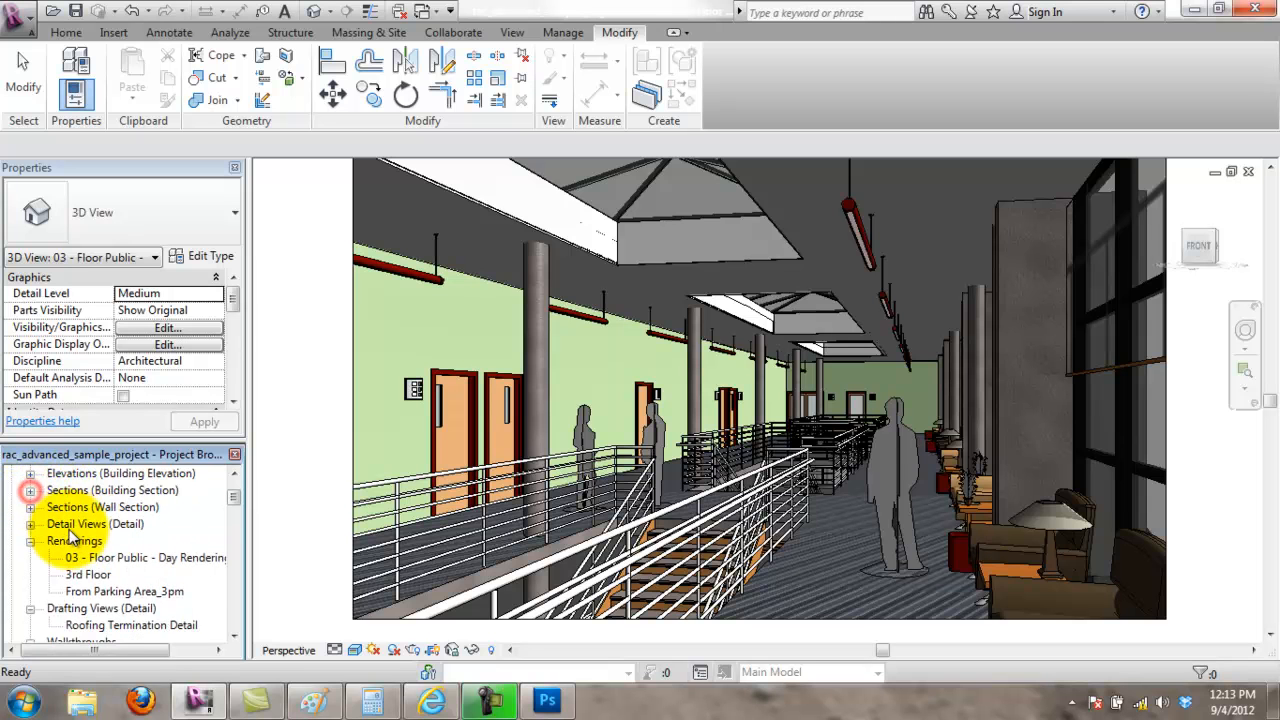
scroll(45, 550, "down", 1)
left_click(30, 574)
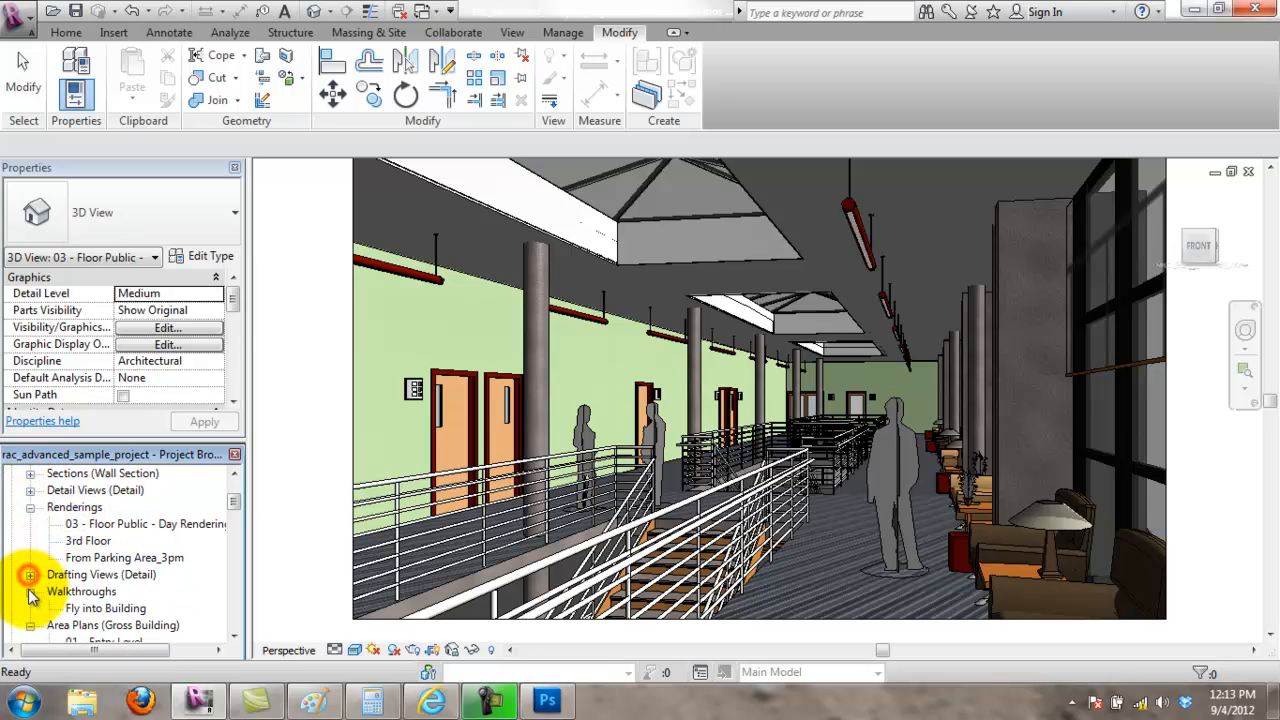
left_click(30, 591)
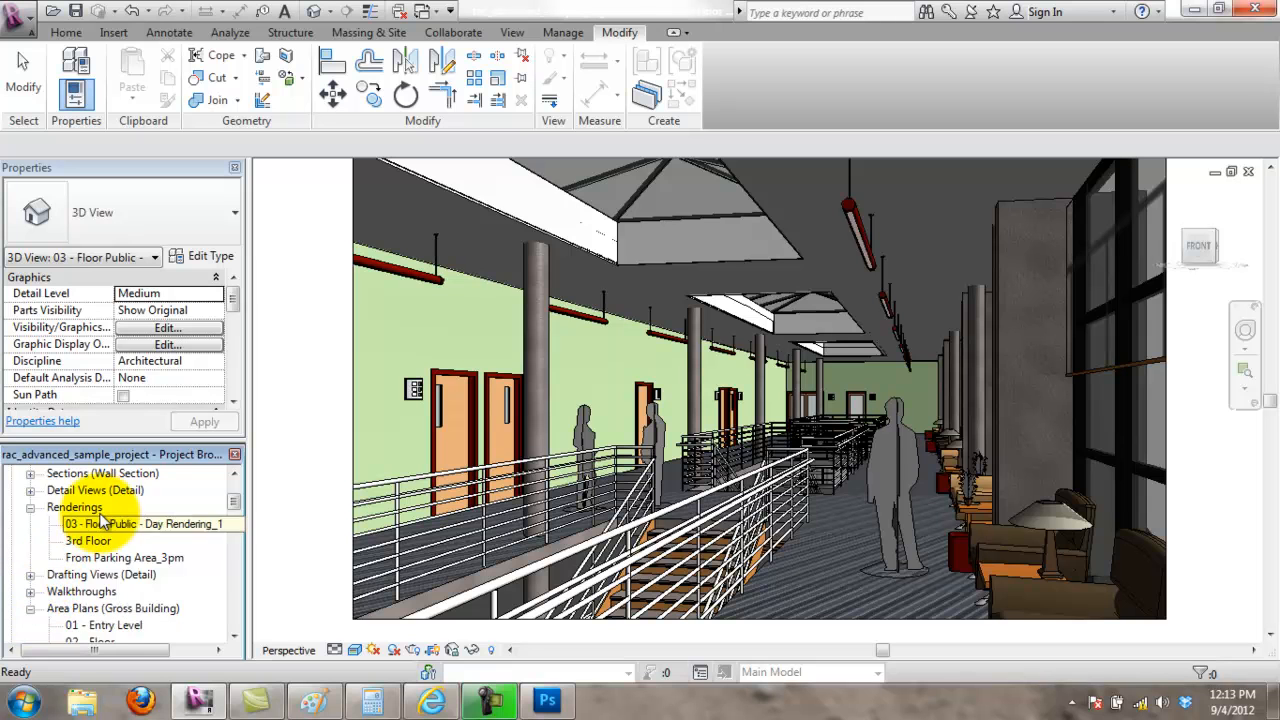
left_click(30, 608)
Step: Create a new sheet with the B 11 x 17 Horizontal title block, loaded from the Titleblocks library folder
scroll(60, 585, "down", 2)
scroll(68, 580, "down", 5)
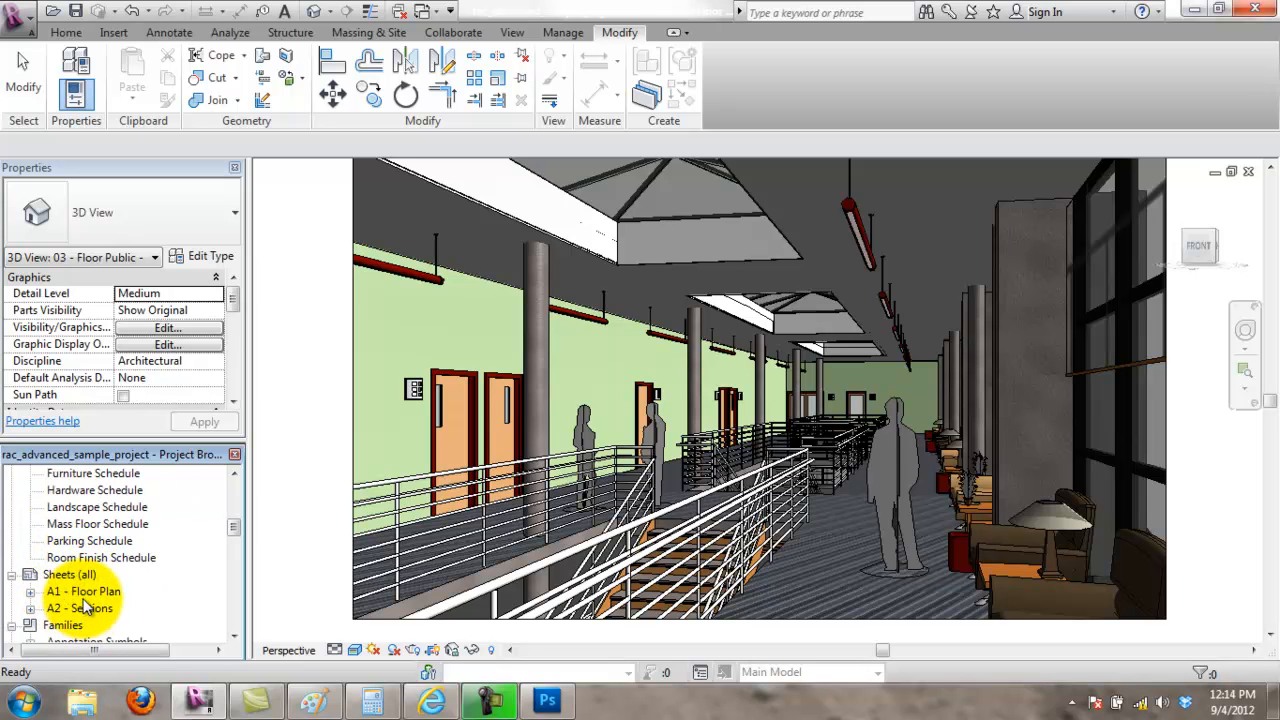
left_click(510, 32)
left_click(714, 52)
left_click(766, 429)
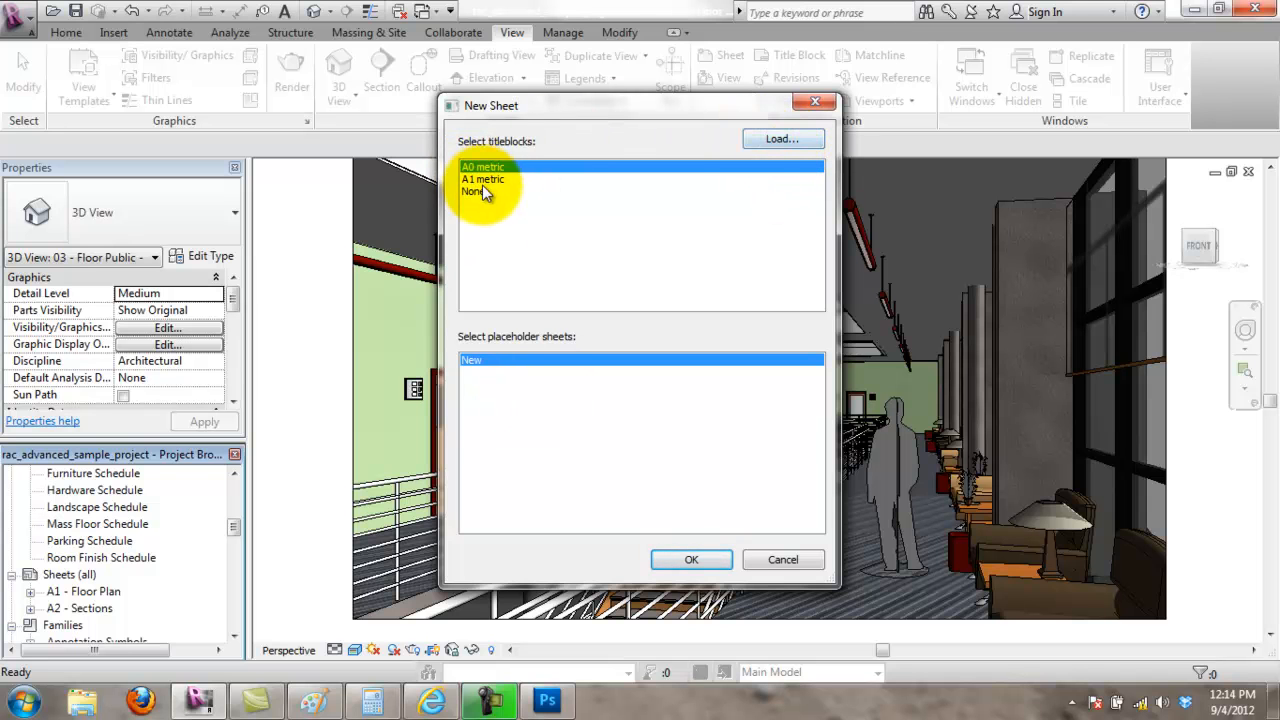
left_click(757, 140)
left_click_drag(830, 226, 848, 306)
double_click(493, 418)
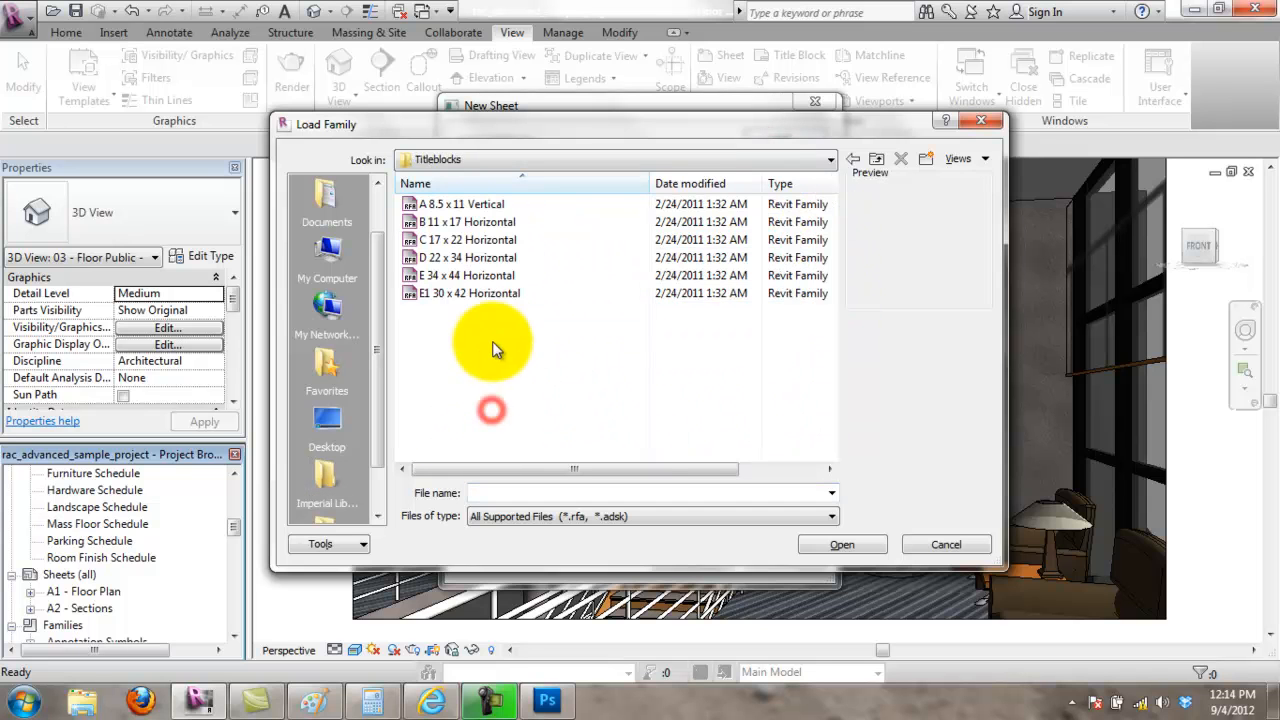
left_click(465, 222)
left_click(860, 542)
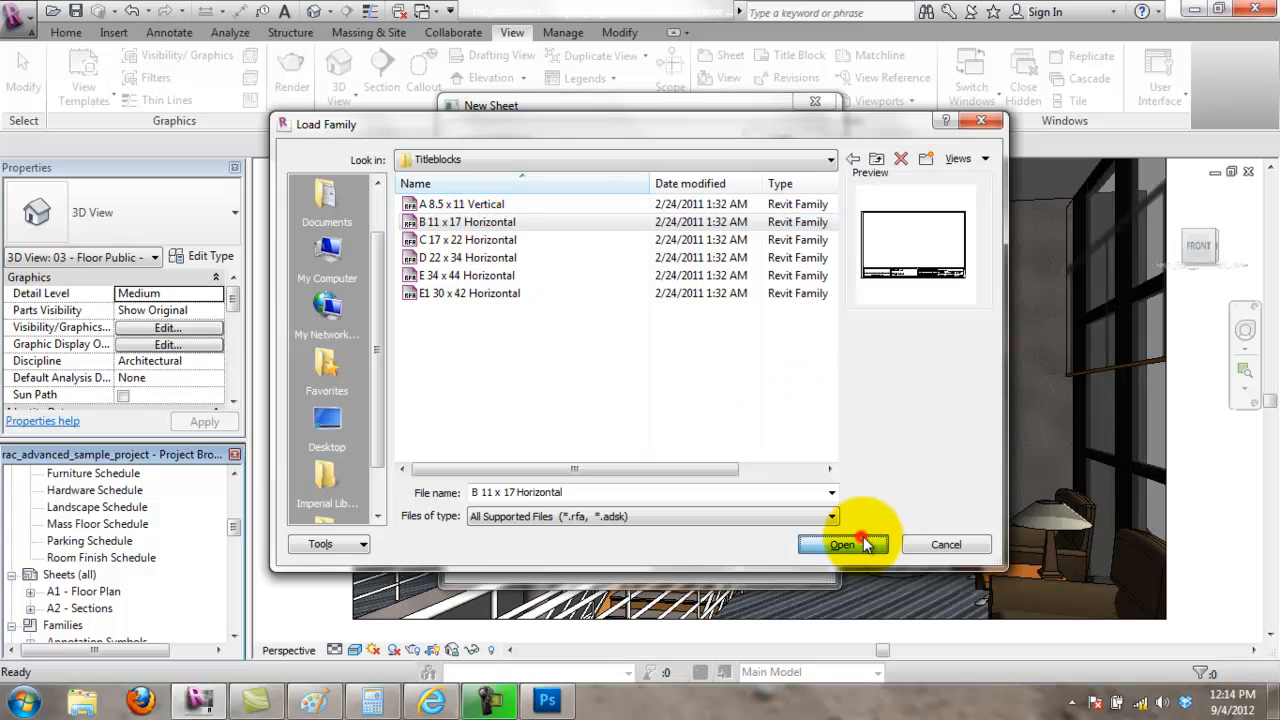
left_click(698, 558)
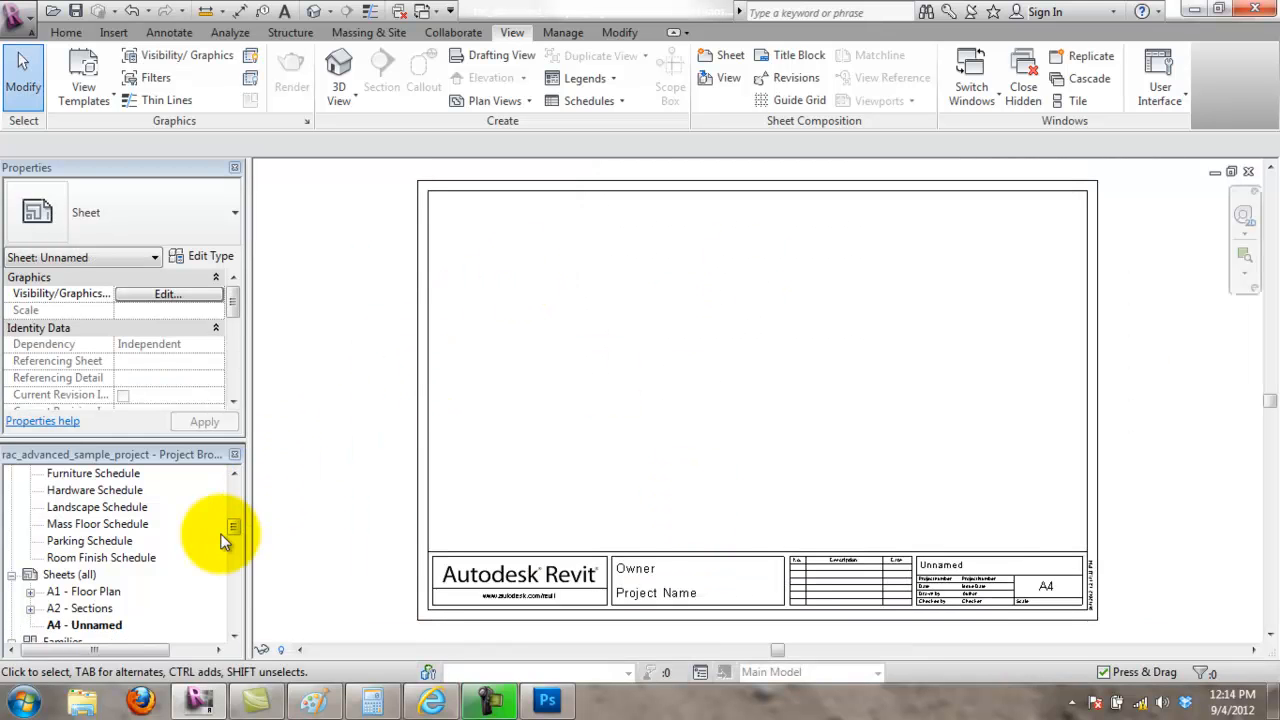
Step: Place the 3rd Floor rendering on the new sheet and shift it slightly down and to the left
left_click_drag(236, 528, 236, 498)
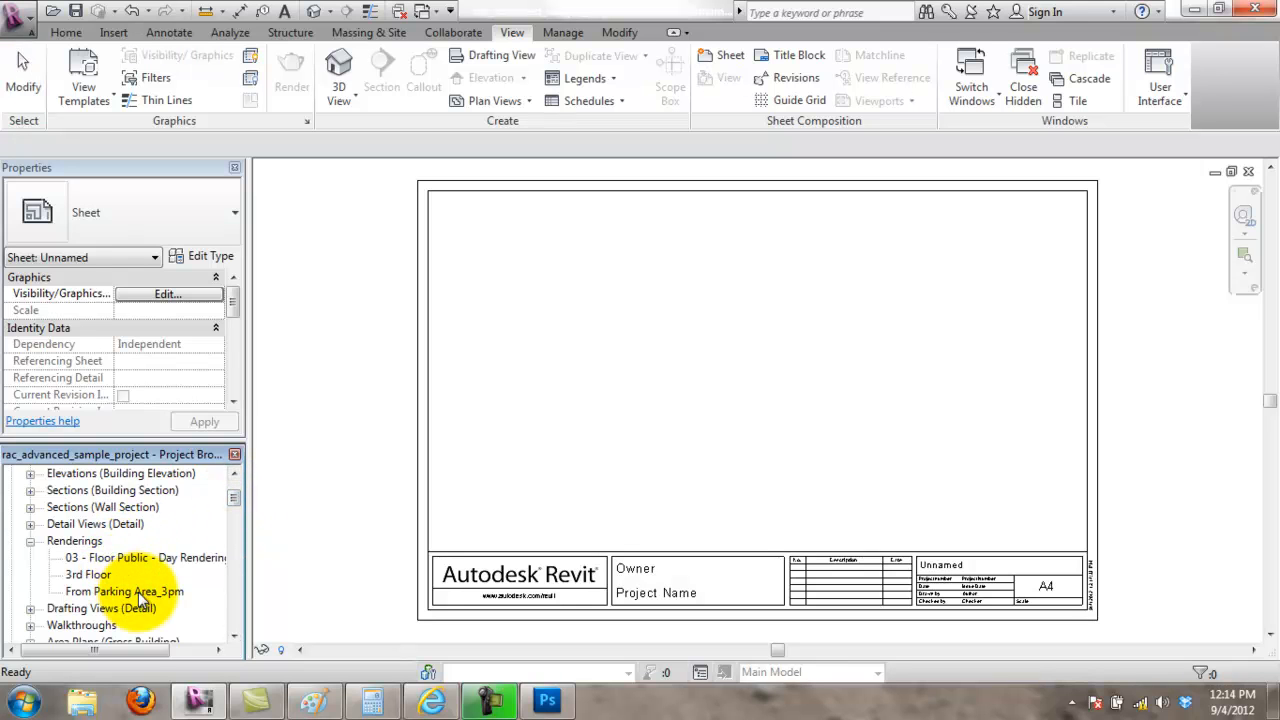
left_click(145, 560)
left_click(88, 574)
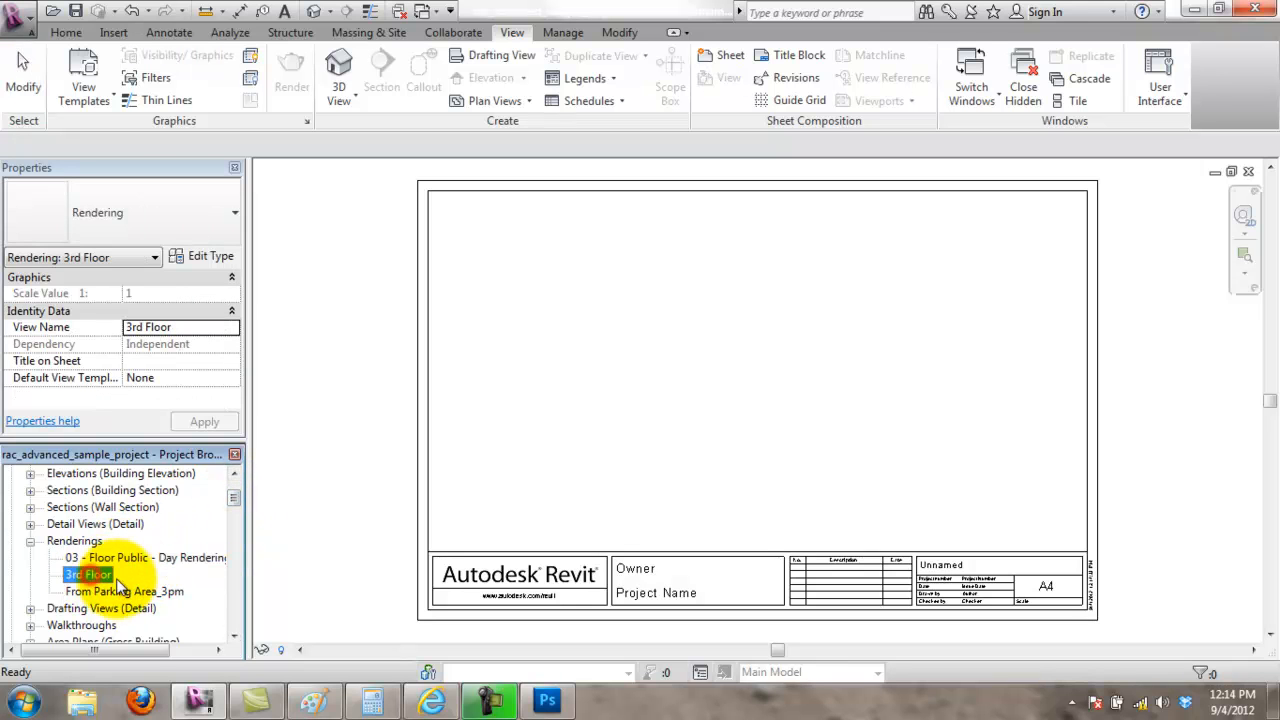
left_click_drag(693, 383, 693, 383)
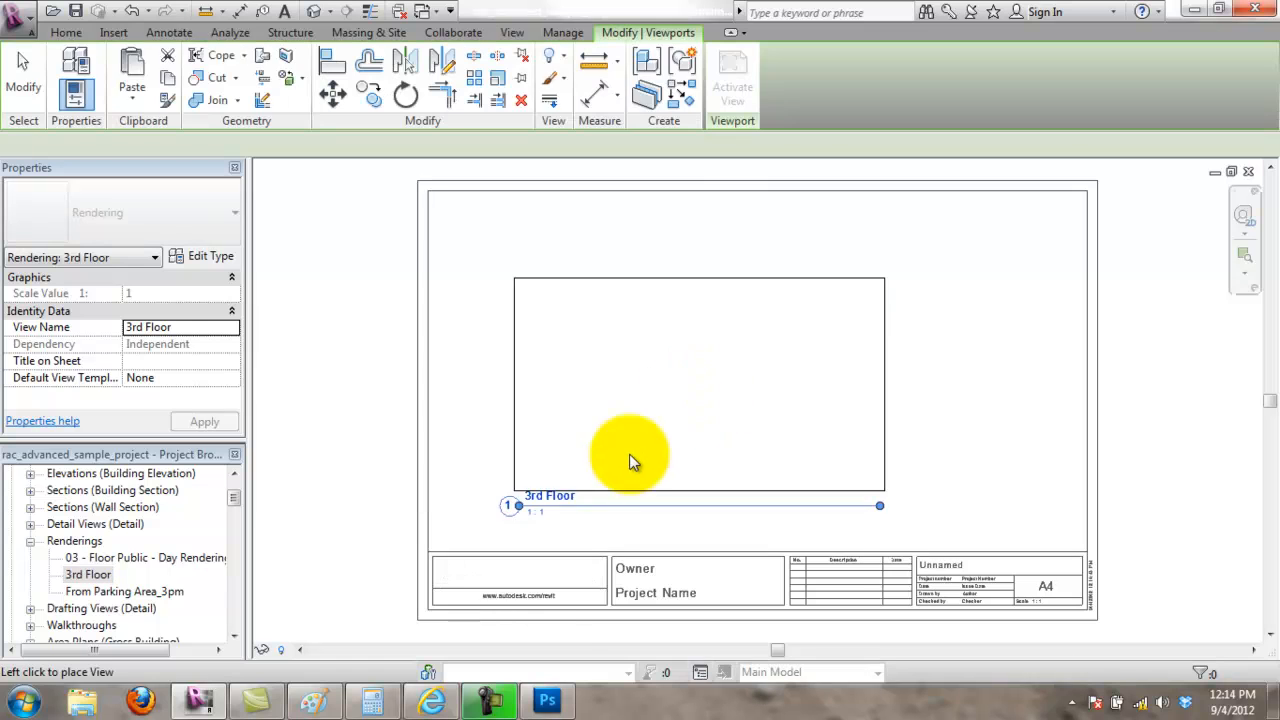
left_click(695, 350)
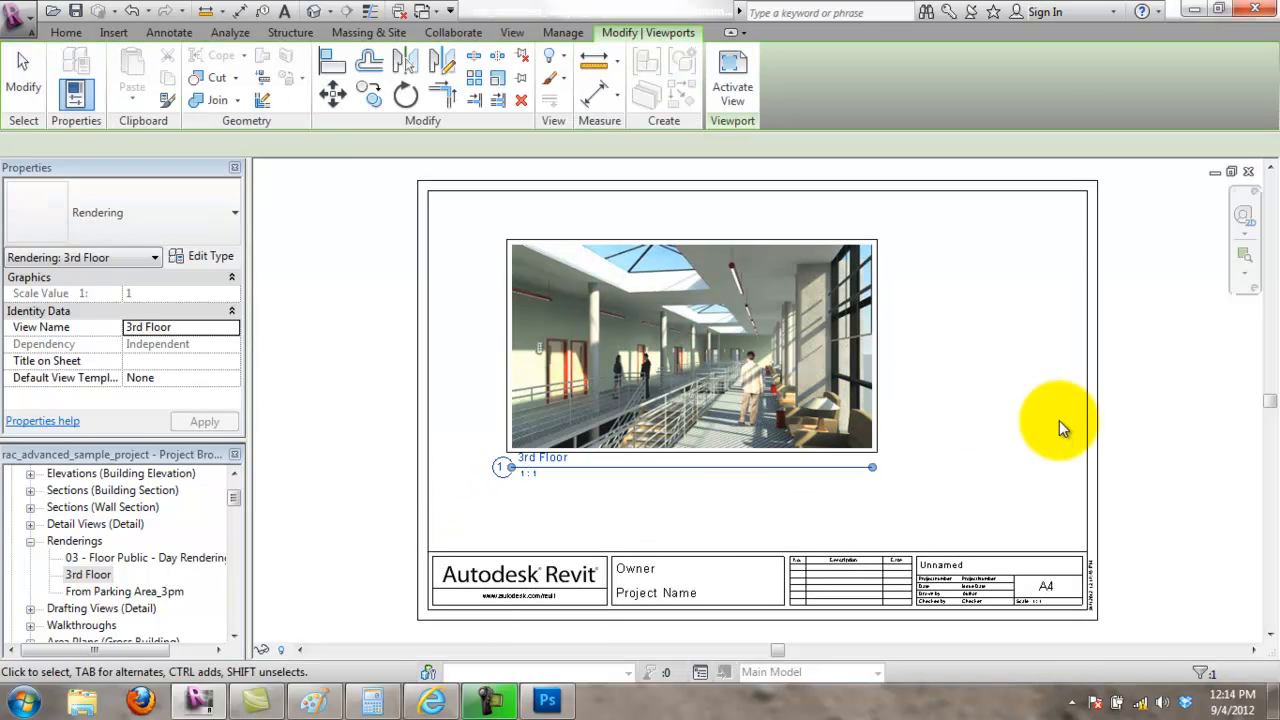
left_click(785, 400)
left_click_drag(780, 400, 762, 418)
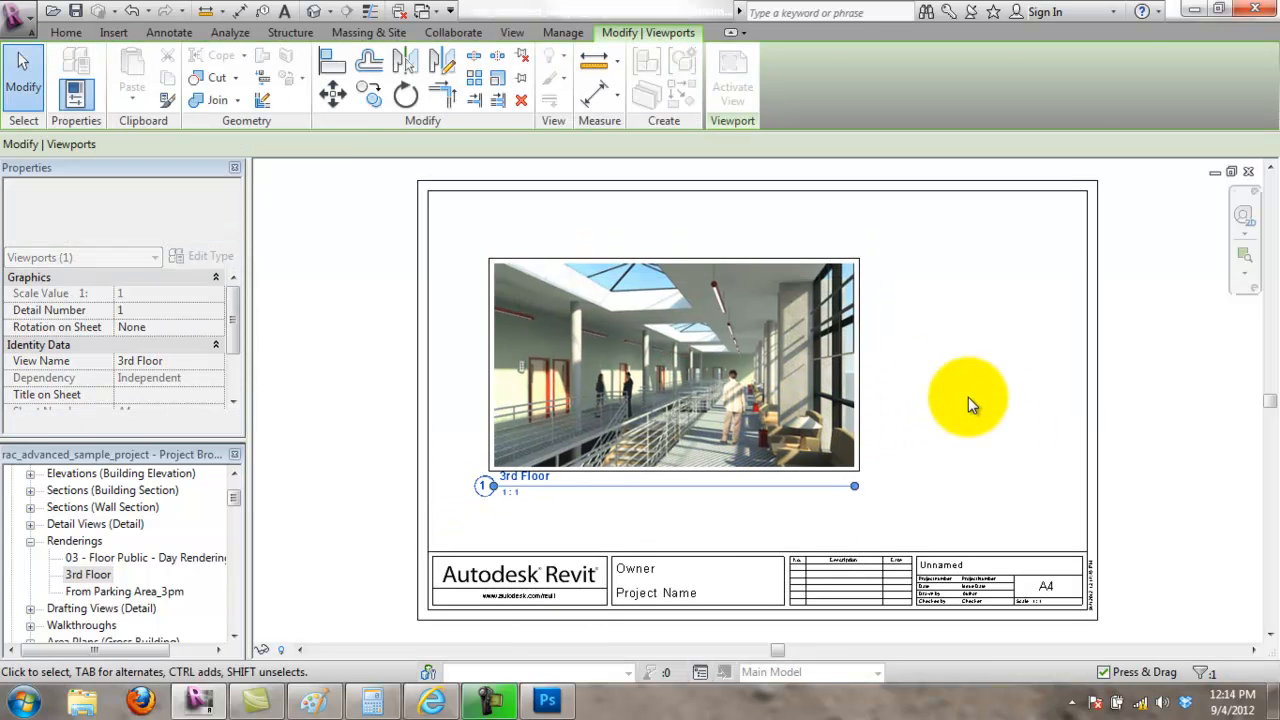
left_click(968, 397)
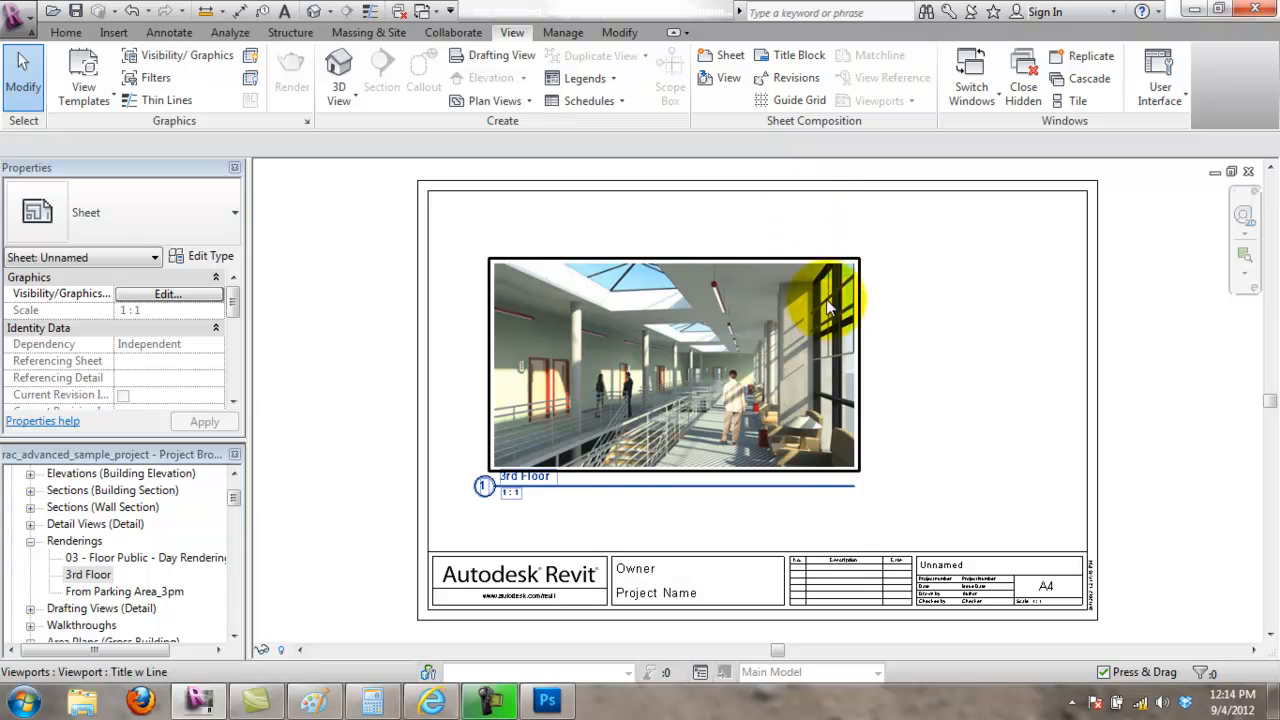
Step: Change the 3rd Floor viewport type to No Title and nudge the rendering slightly lower on the sheet
left_click(563, 487)
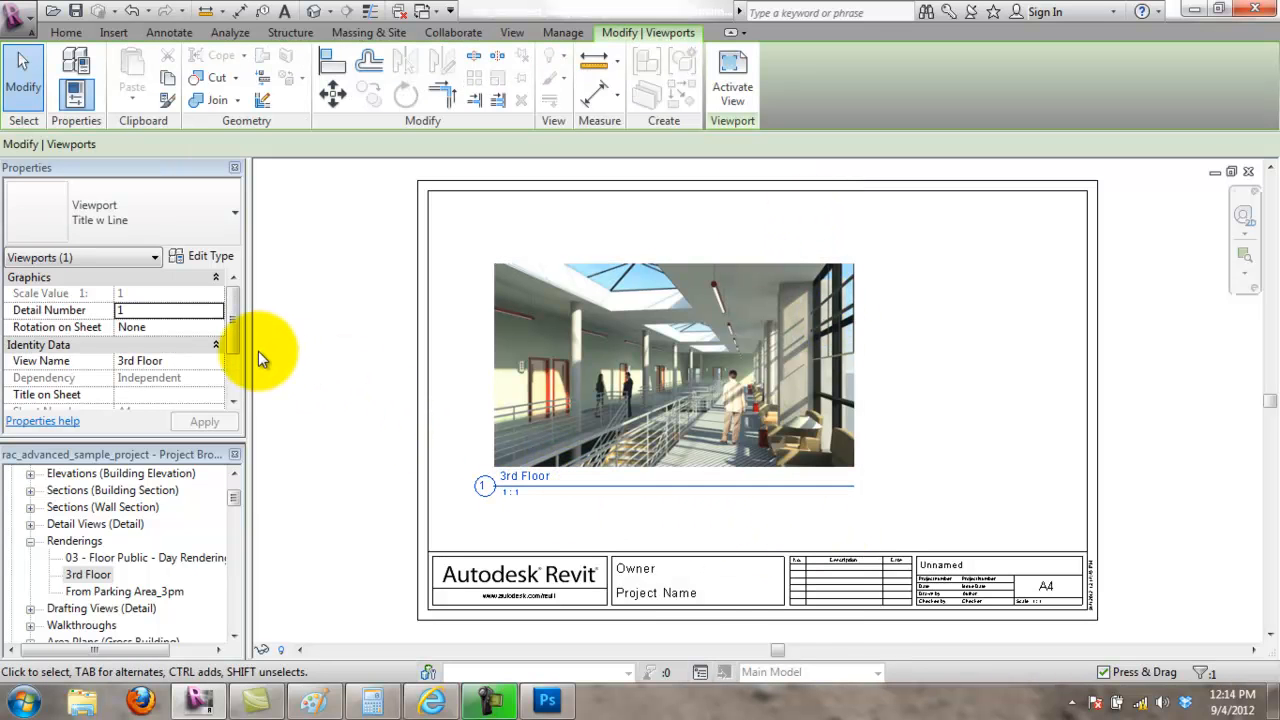
left_click_drag(237, 337, 240, 362)
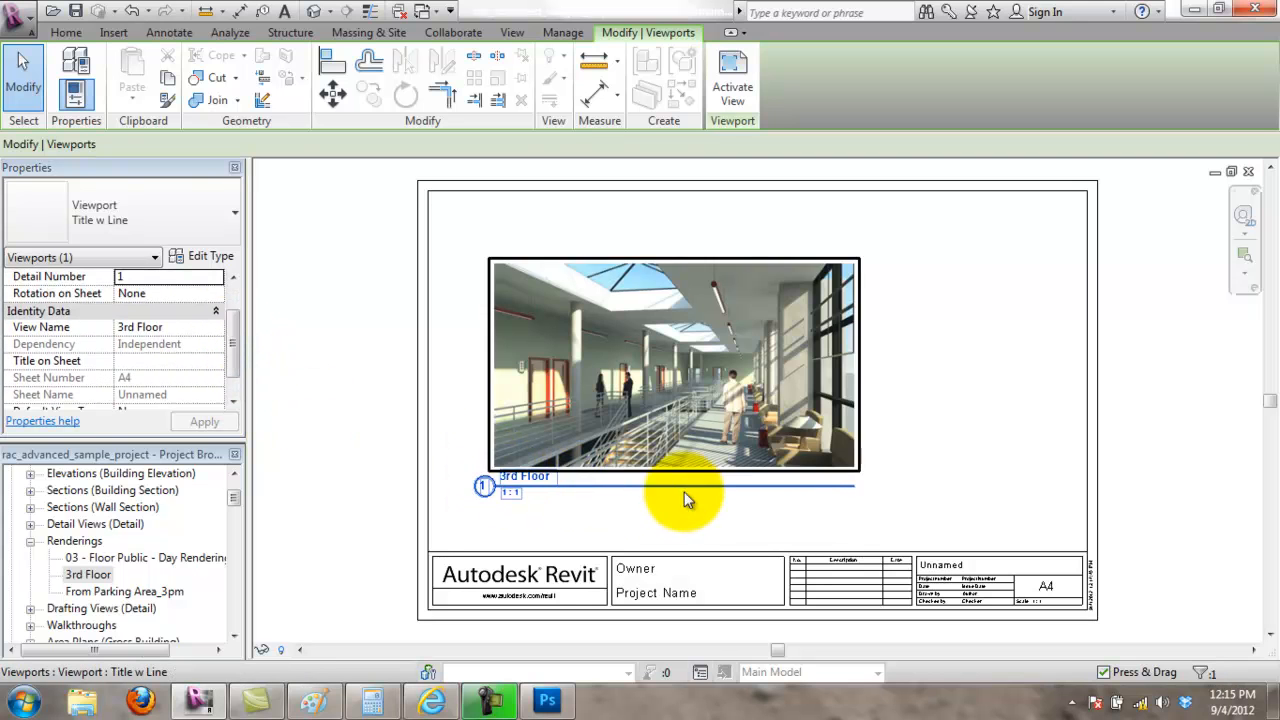
left_click(575, 528)
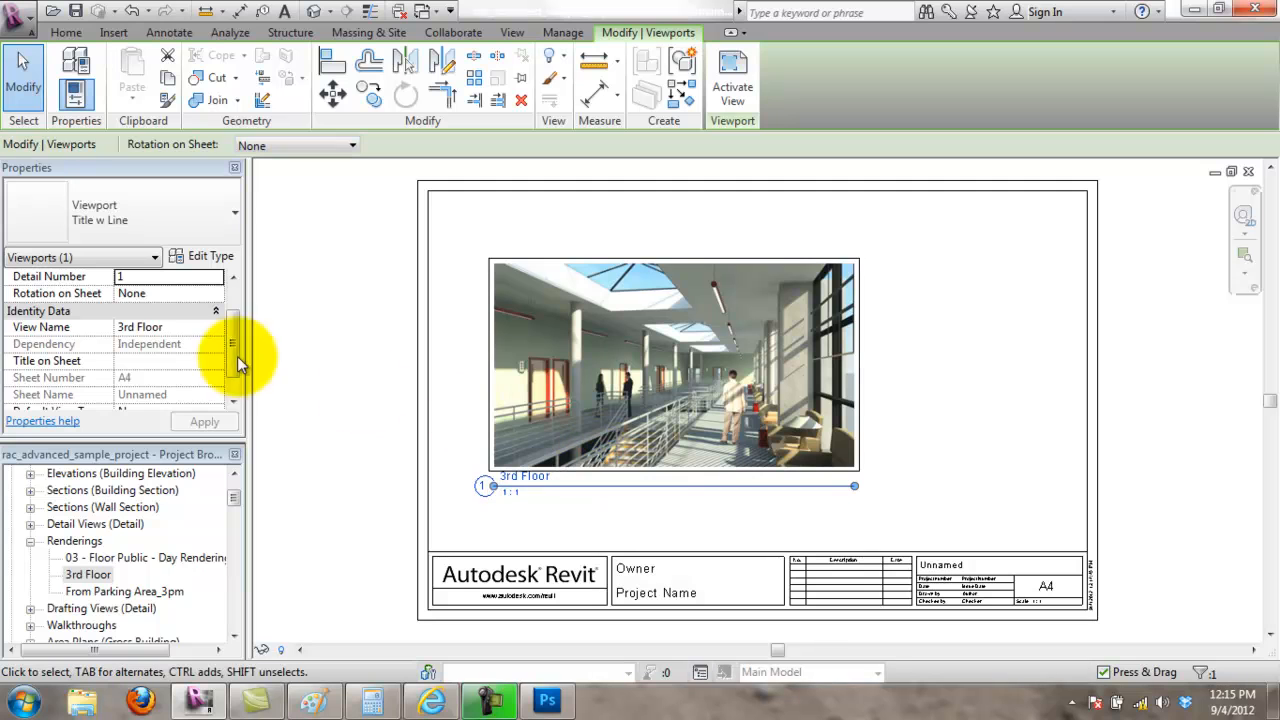
left_click_drag(234, 323, 241, 272)
left_click(225, 219)
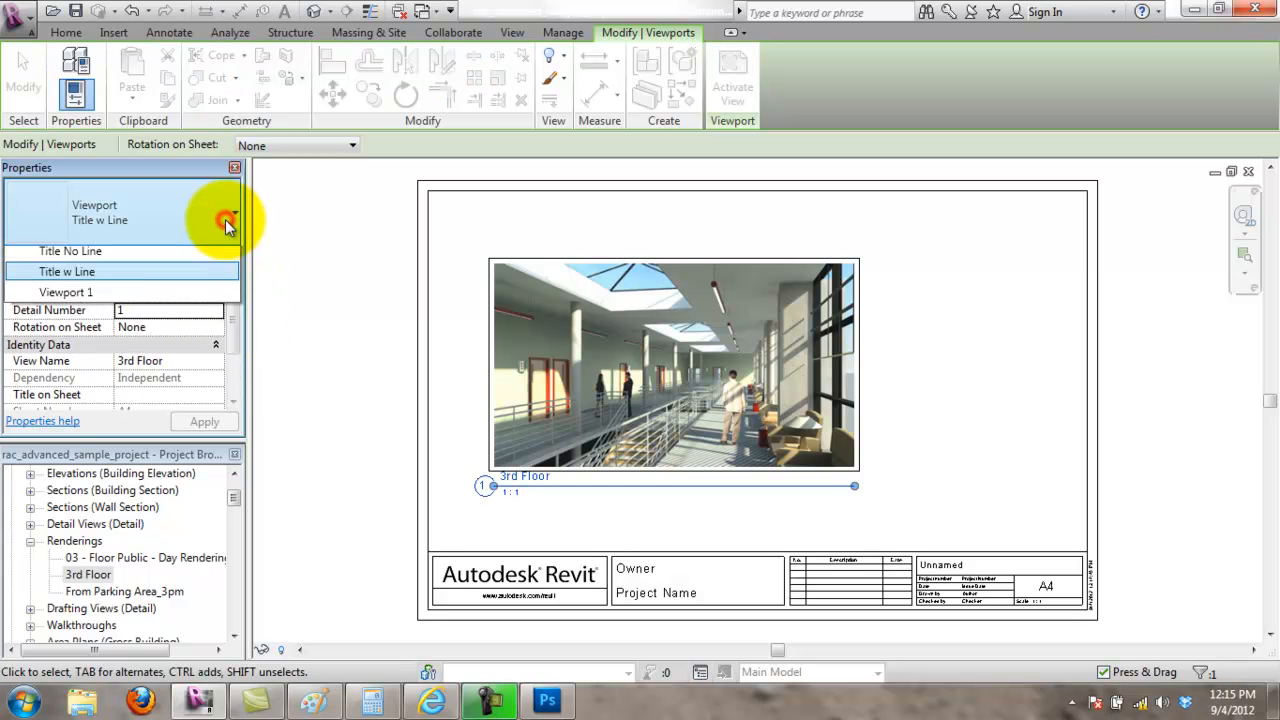
left_click(70, 278)
left_click(1002, 403)
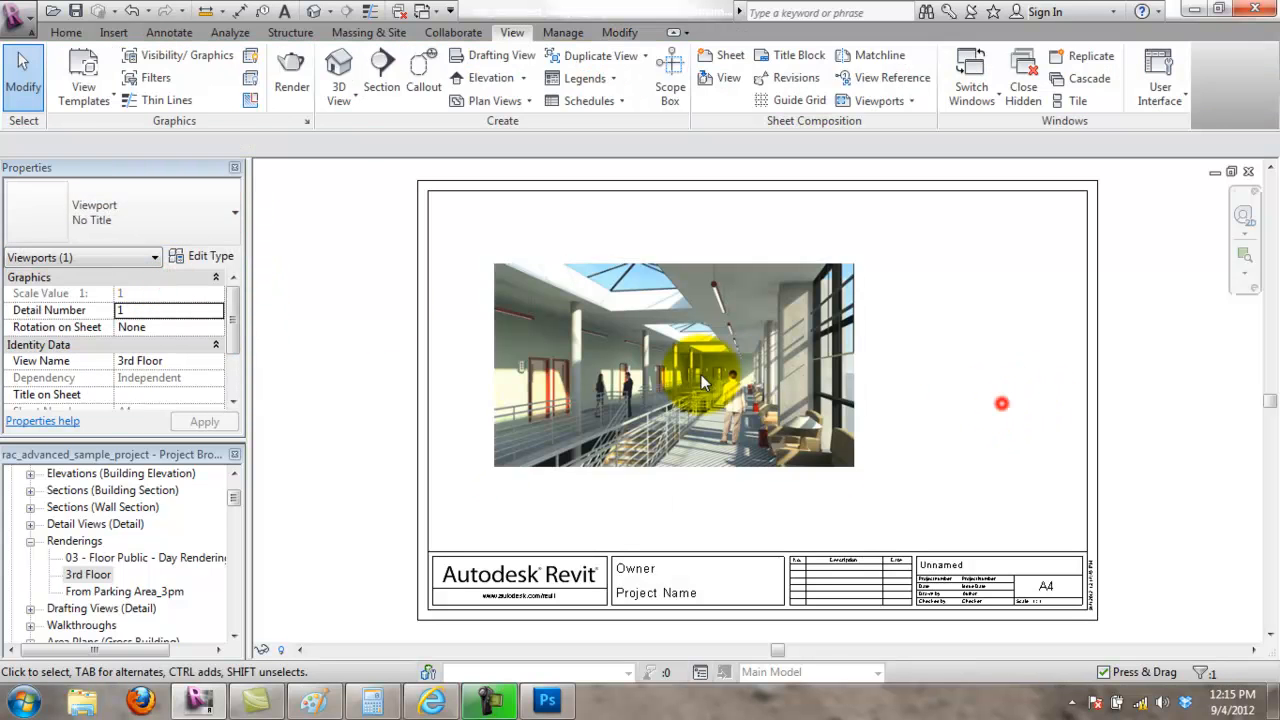
left_click(667, 383)
left_click(931, 388)
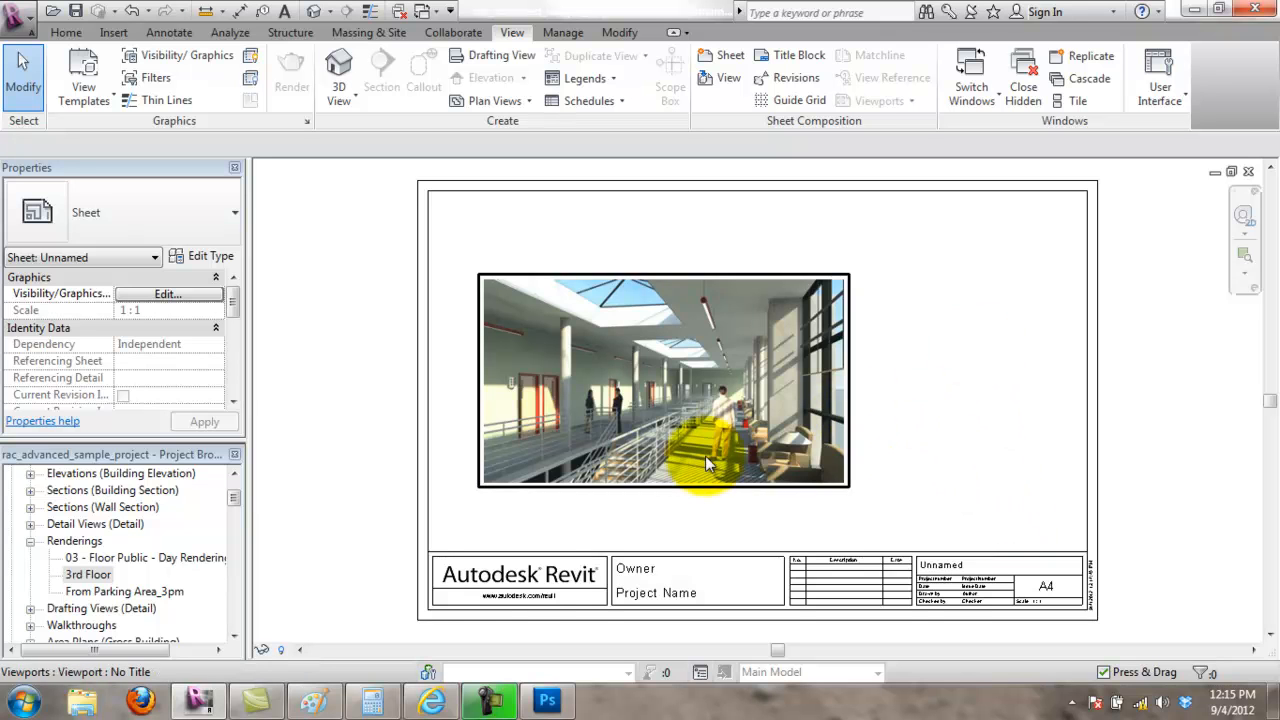
Step: Examine the placed rendering up close, checking its materials, figures and shadows, and review the overall sheet layout
scroll(704, 455, "up", 1)
scroll(704, 455, "up", 1)
scroll(707, 336, "up", 1)
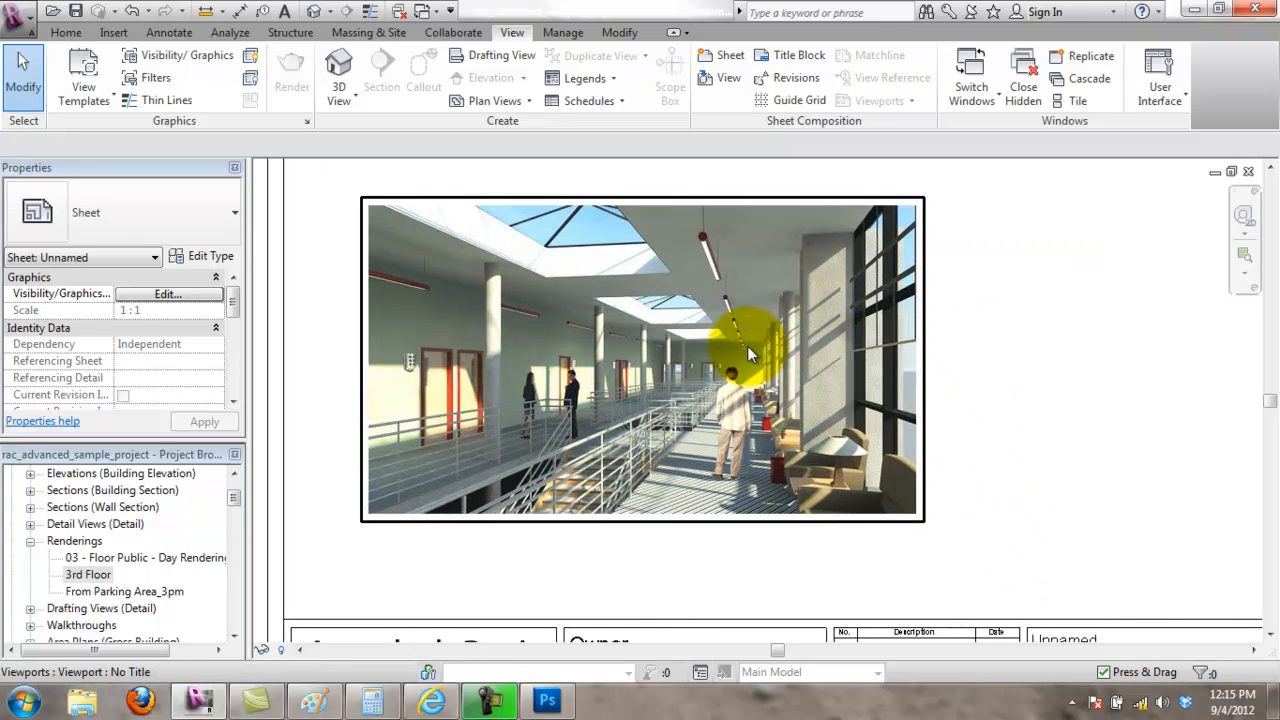
scroll(747, 346, "up", 1)
scroll(774, 467, "up", 1)
scroll(764, 409, "up", 1)
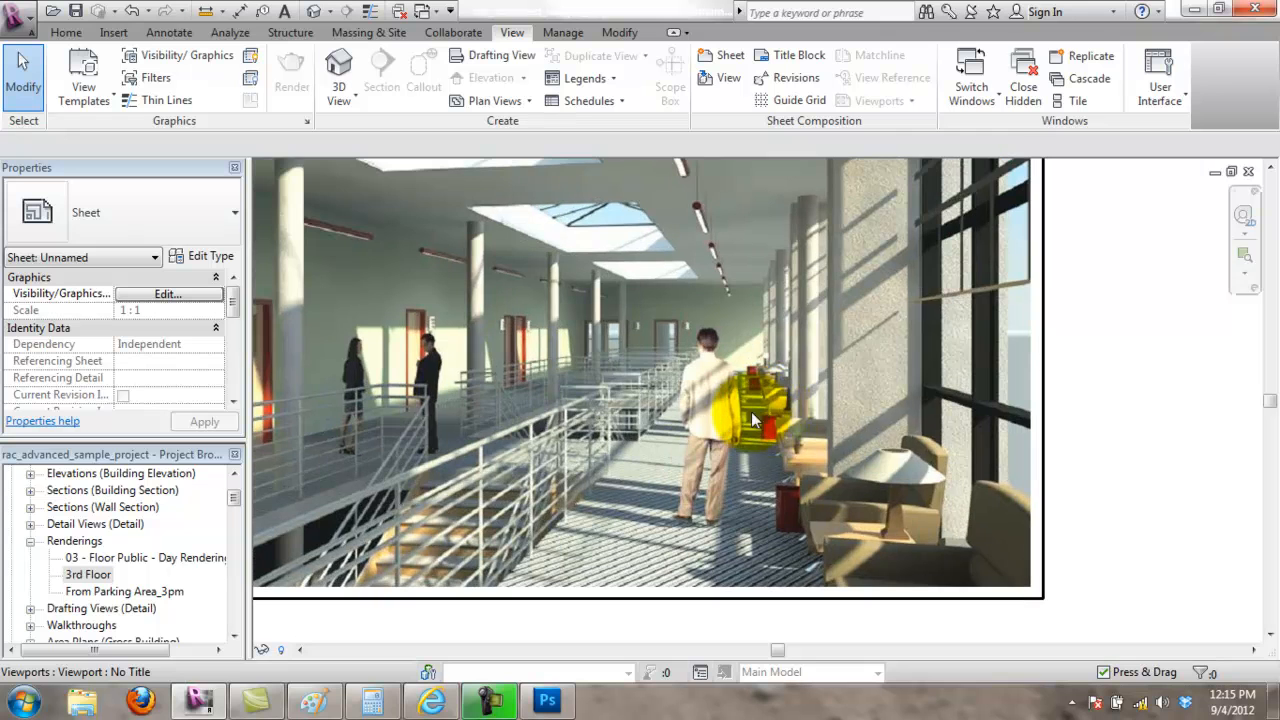
scroll(666, 378, "down", 1)
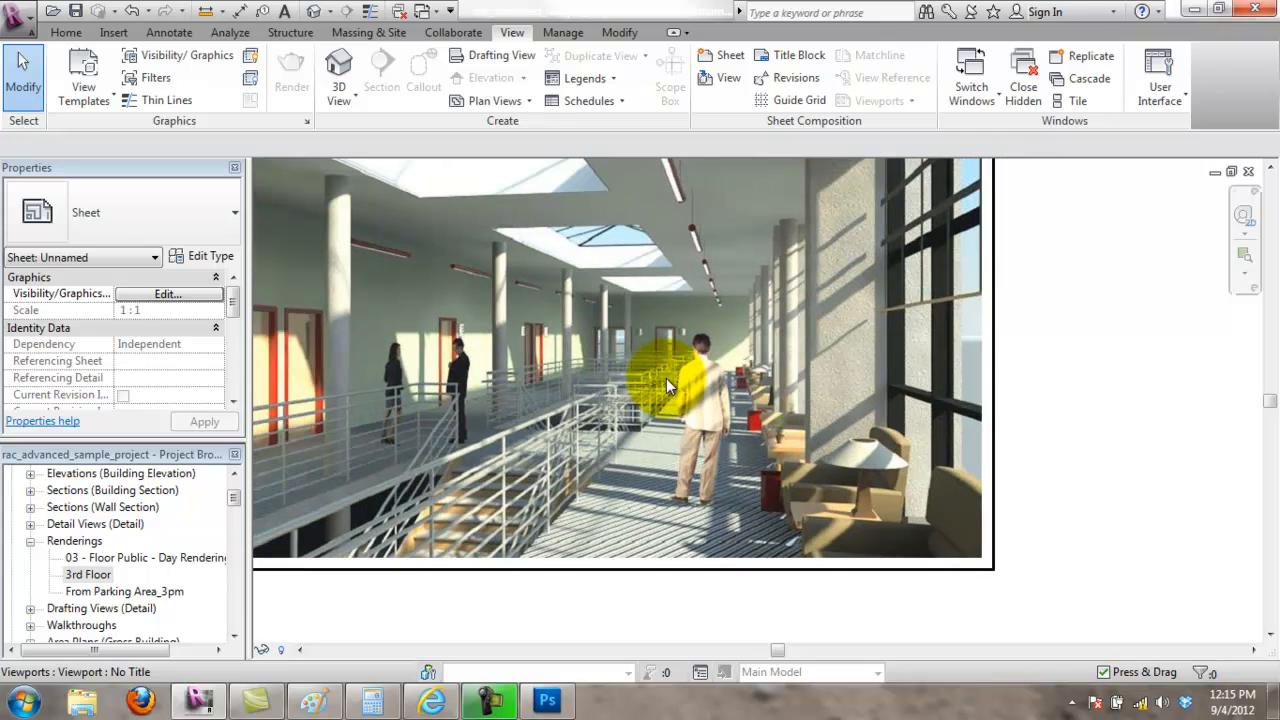
scroll(670, 290, "down", 3)
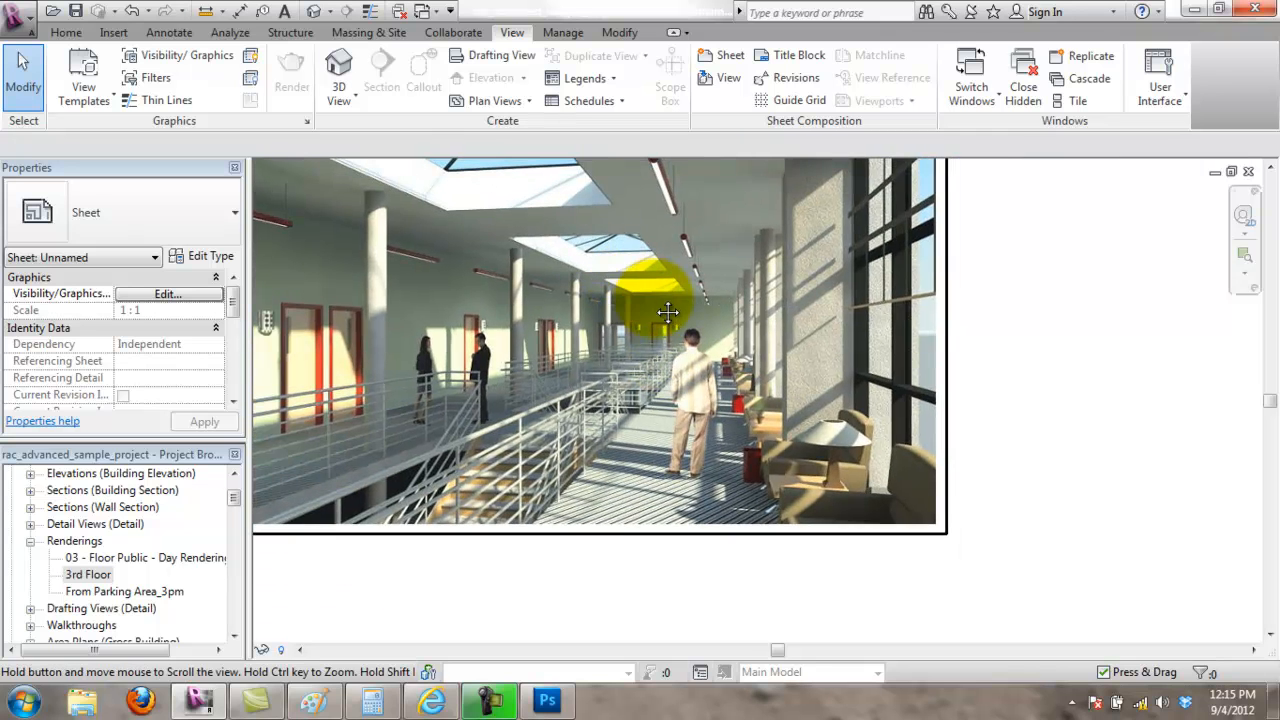
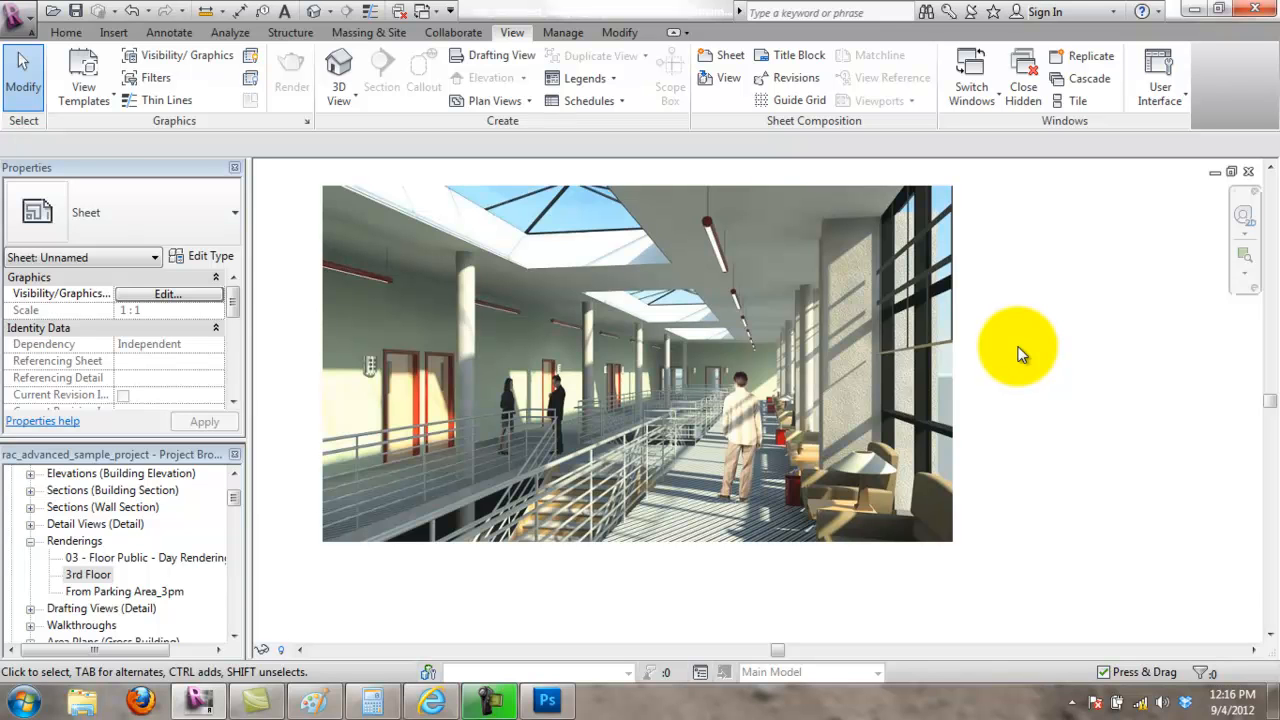
scroll(1009, 380, "down", 3)
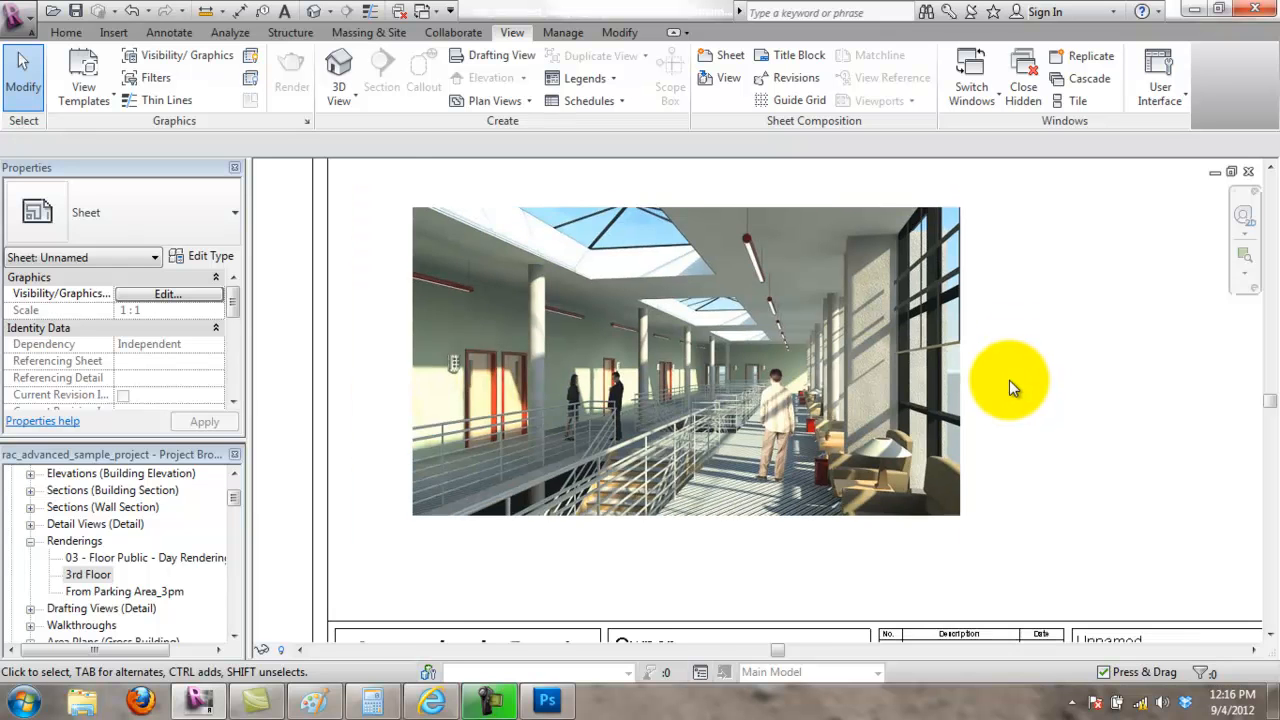
middle_click_drag(980, 363, 754, 388)
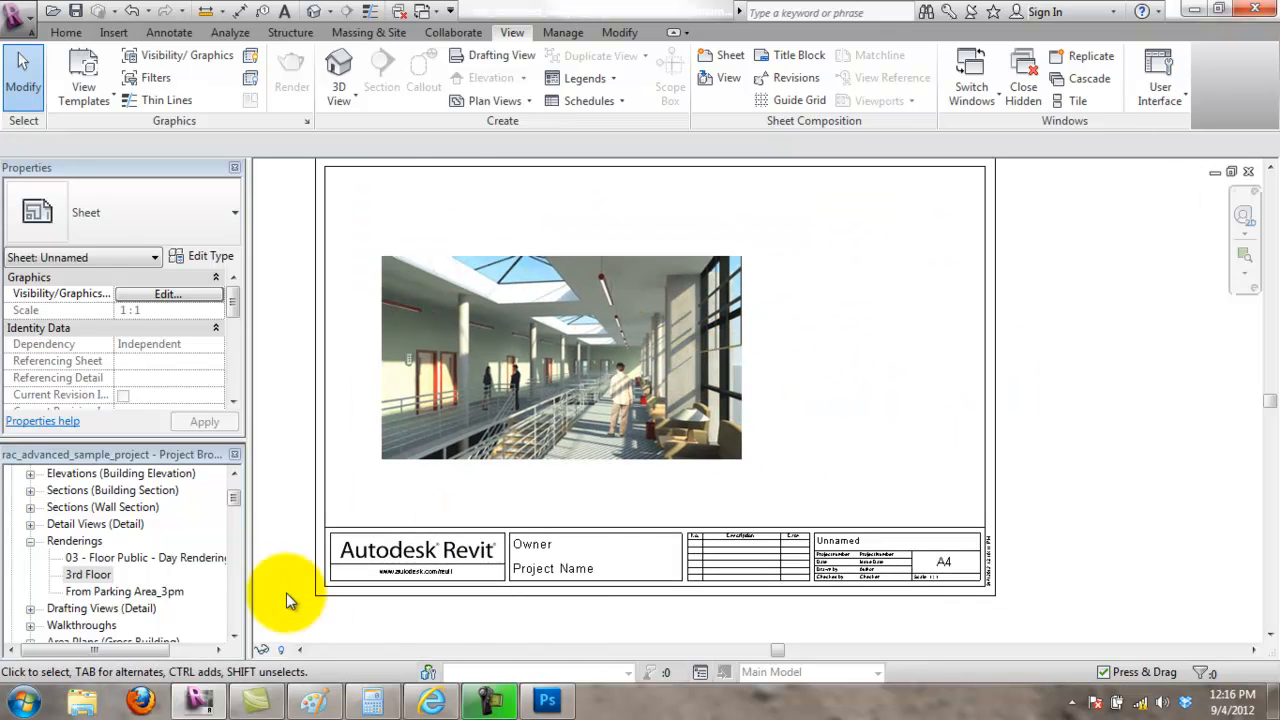
Step: Review the A1 - Floor Plan and A2 - Sections sheets
left_click_drag(229, 500, 236, 549)
left_click(30, 541)
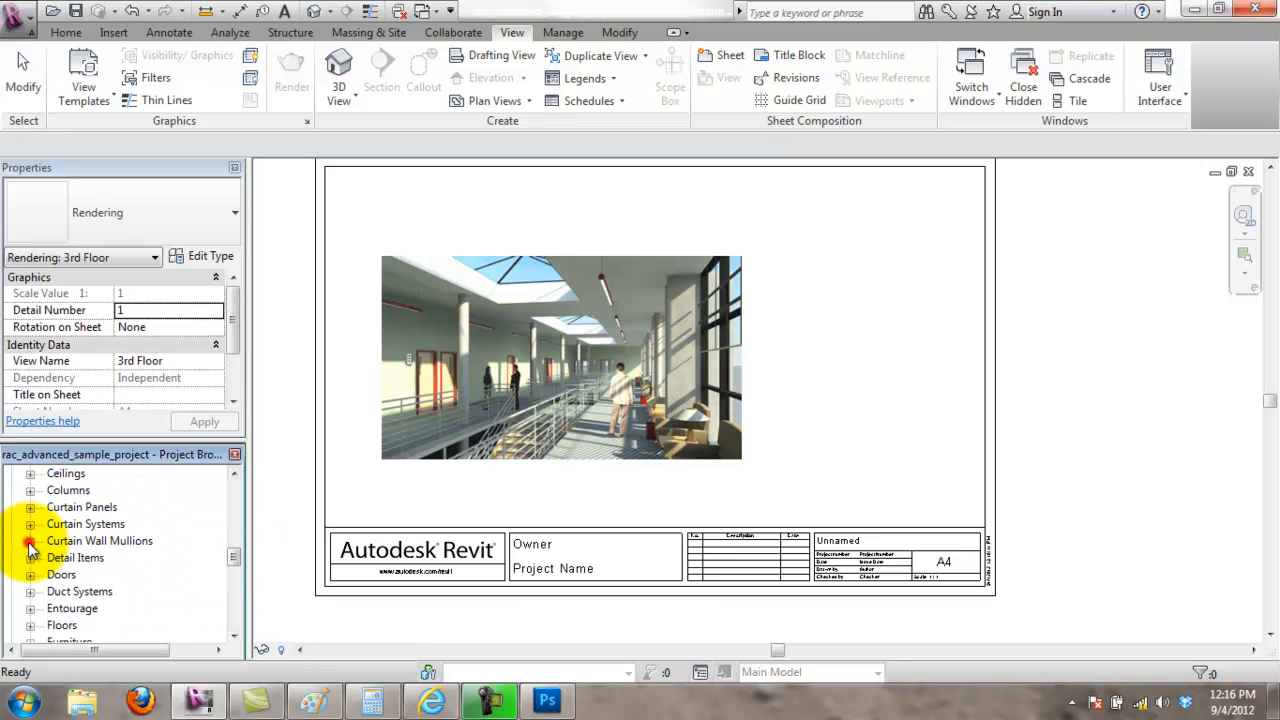
scroll(125, 572, "up", 3)
double_click(110, 524)
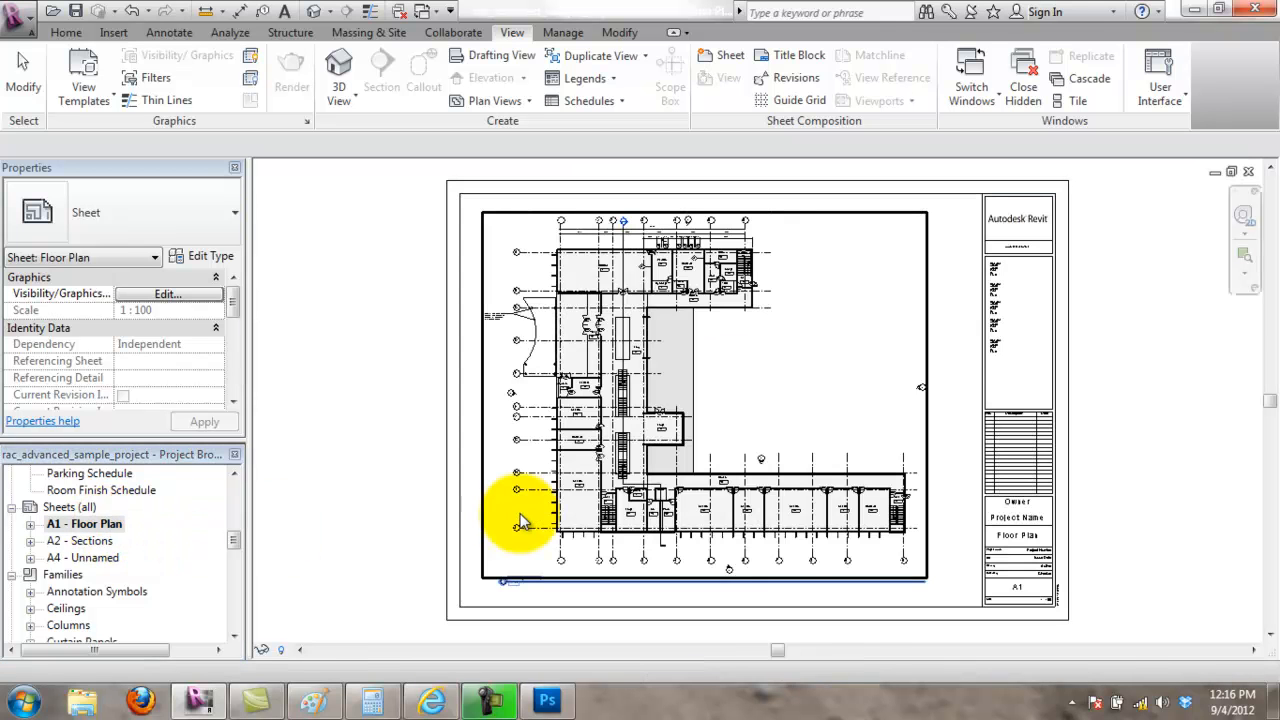
double_click(94, 541)
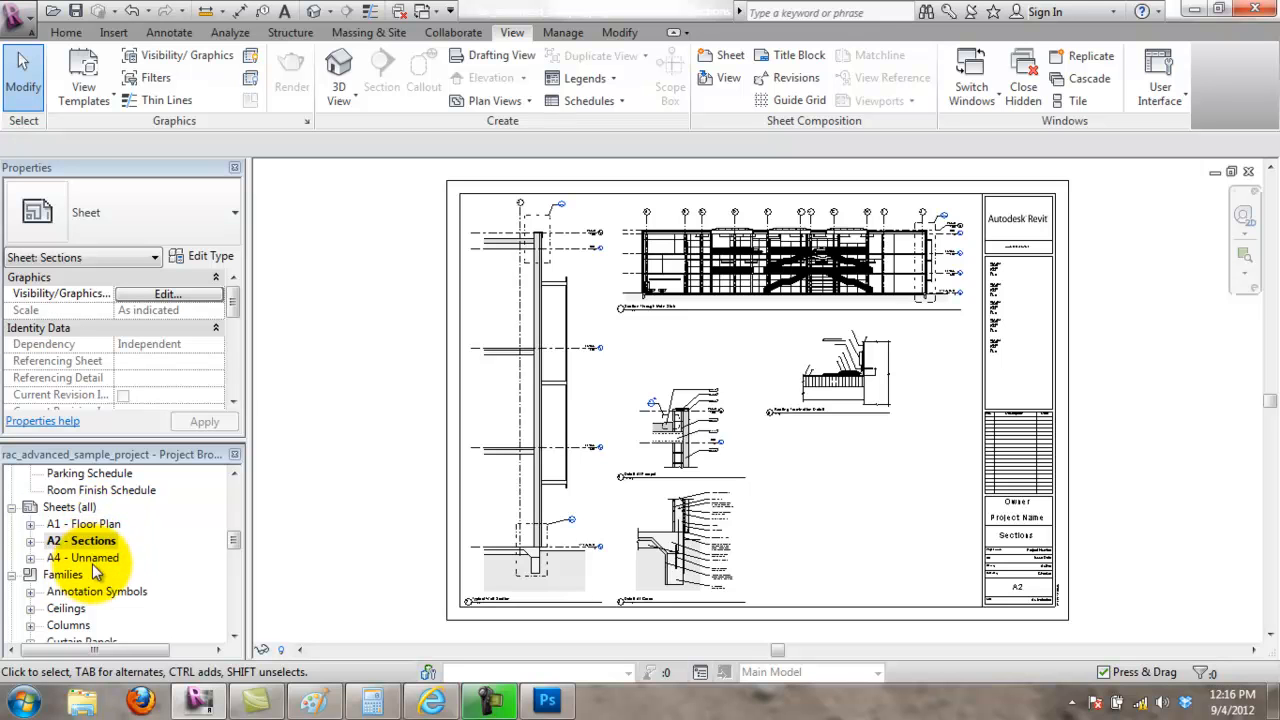
Step: Delete the A4 - Unnamed sheet from the project and open the A1 - Floor Plan sheet
double_click(80, 558)
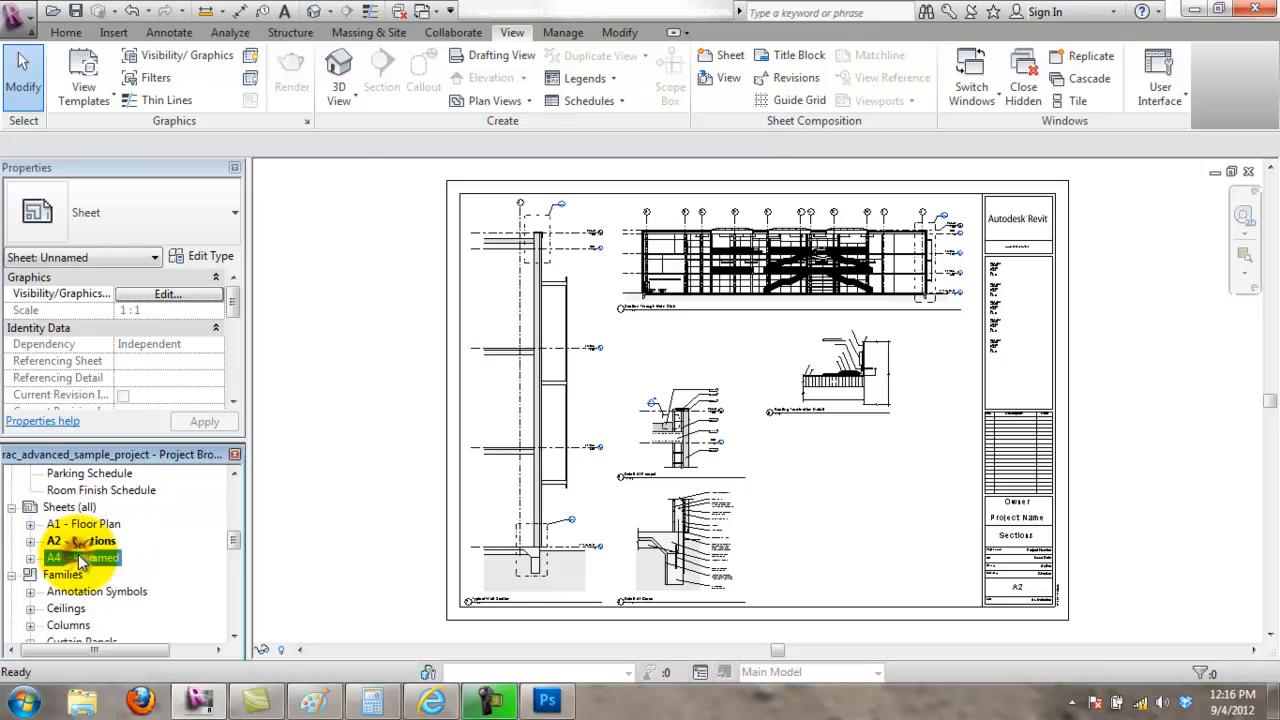
right_click(80, 557)
left_click(147, 421)
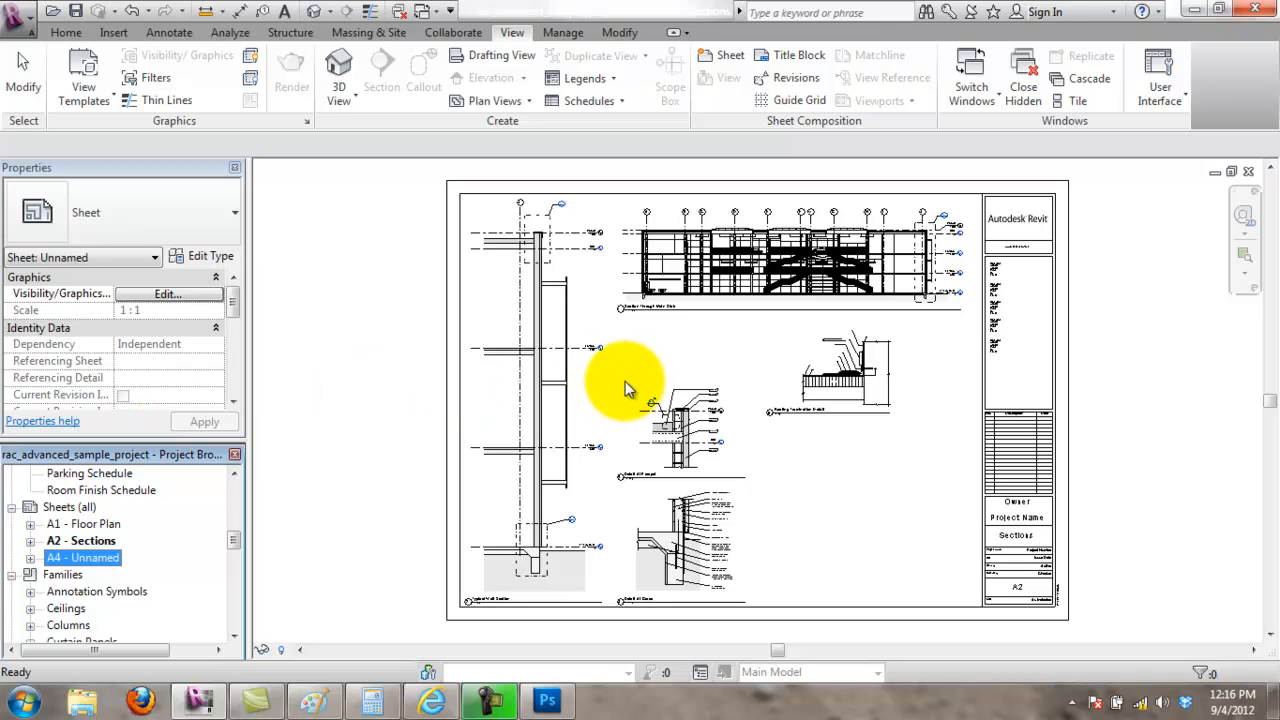
left_click(80, 524)
double_click(80, 528)
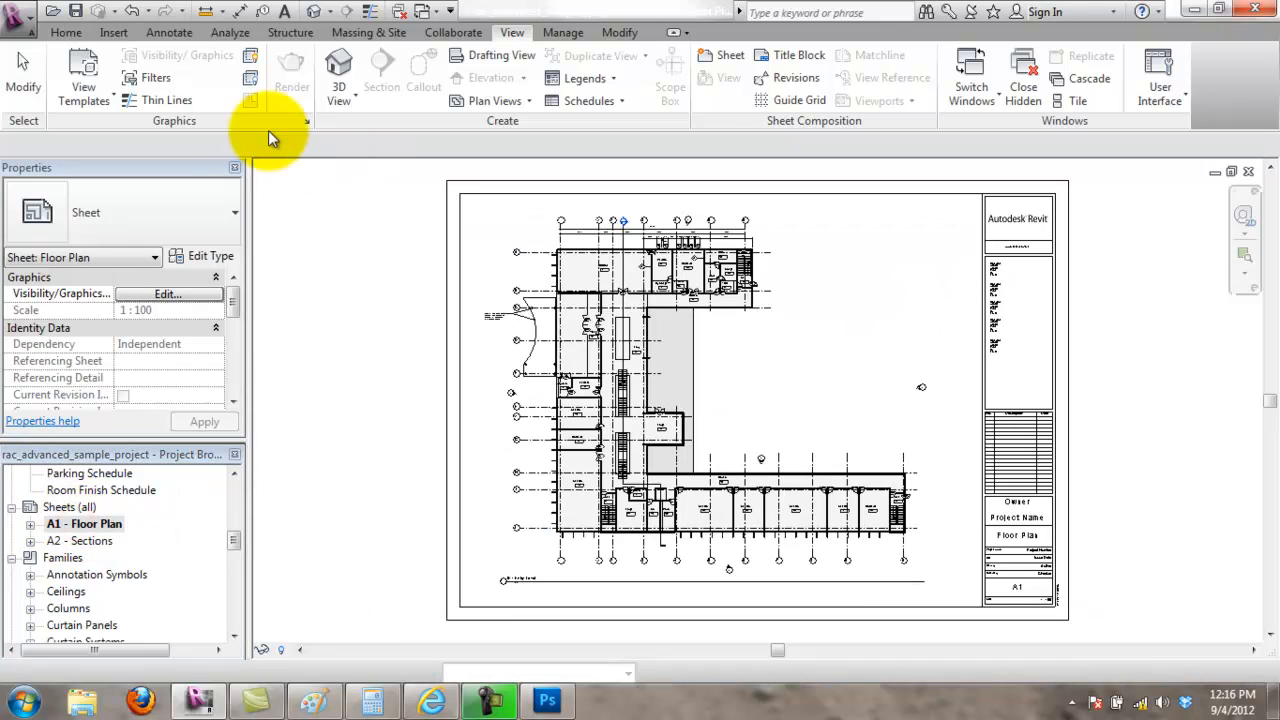
Step: Review the print setup options for Adobe PDF, including the available setups and paper sizes, without changing anything
left_click(62, 31)
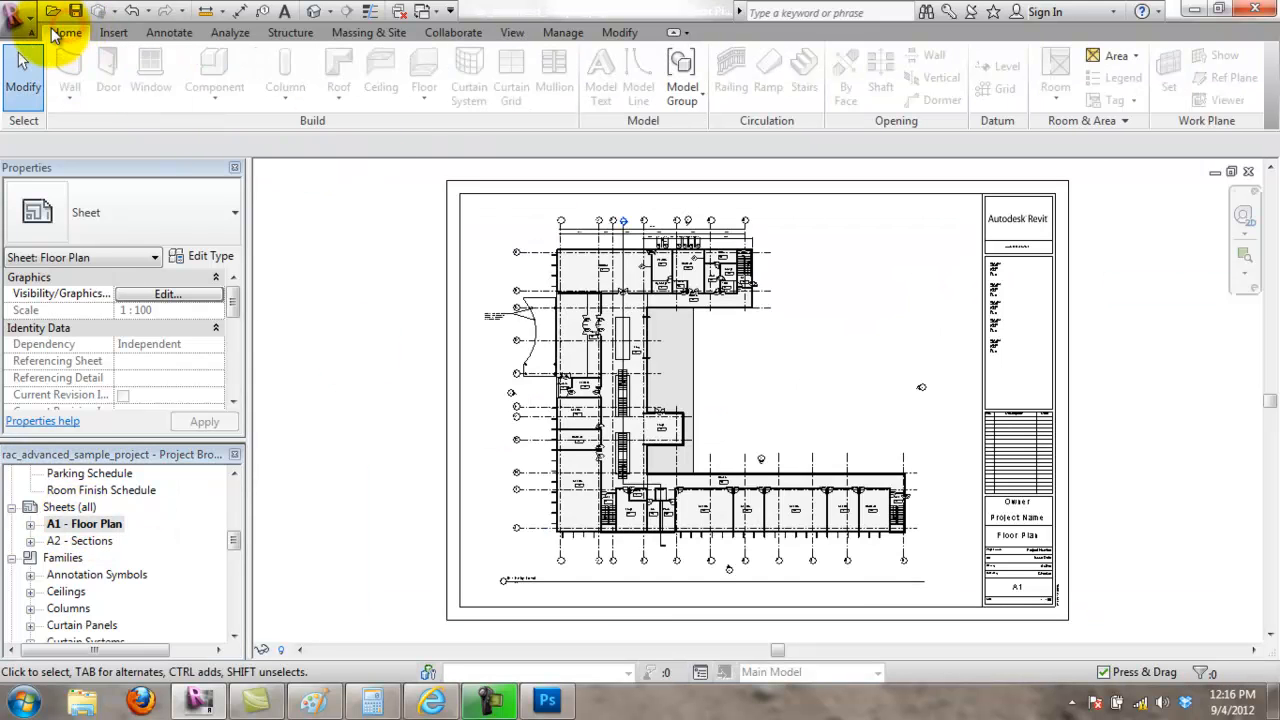
left_click(28, 14)
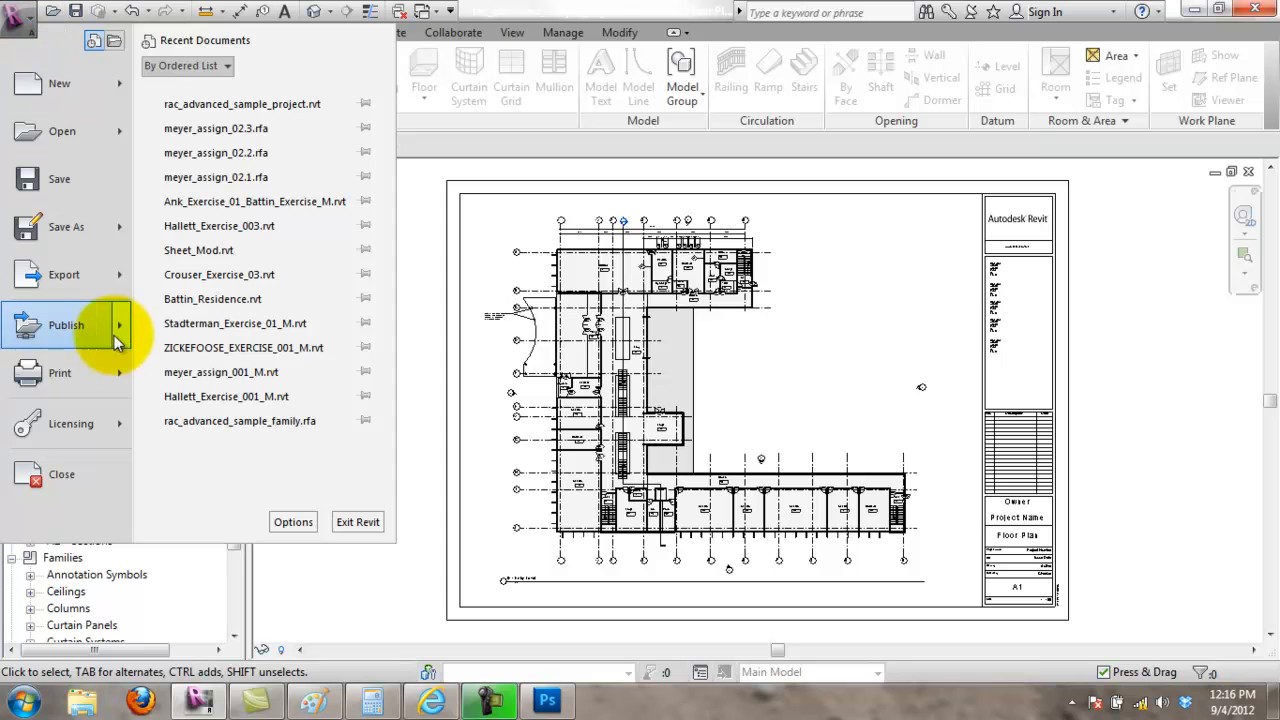
mouse_move(112, 371)
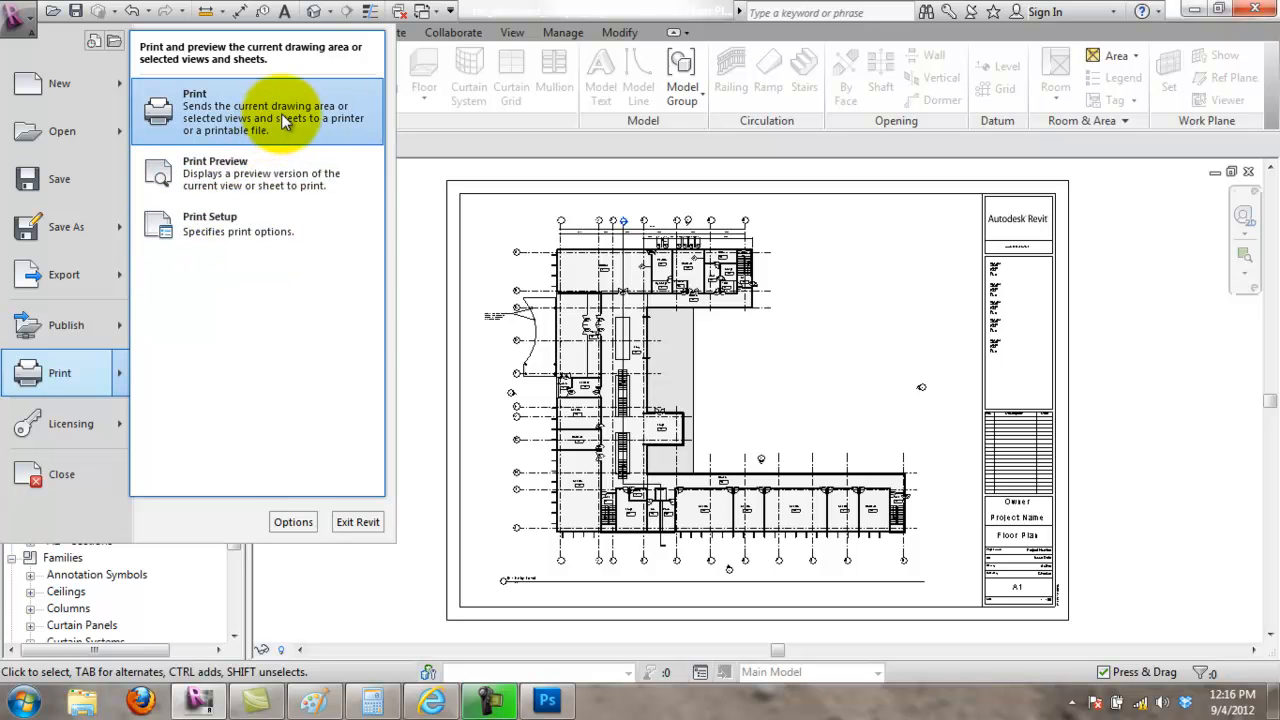
left_click(318, 234)
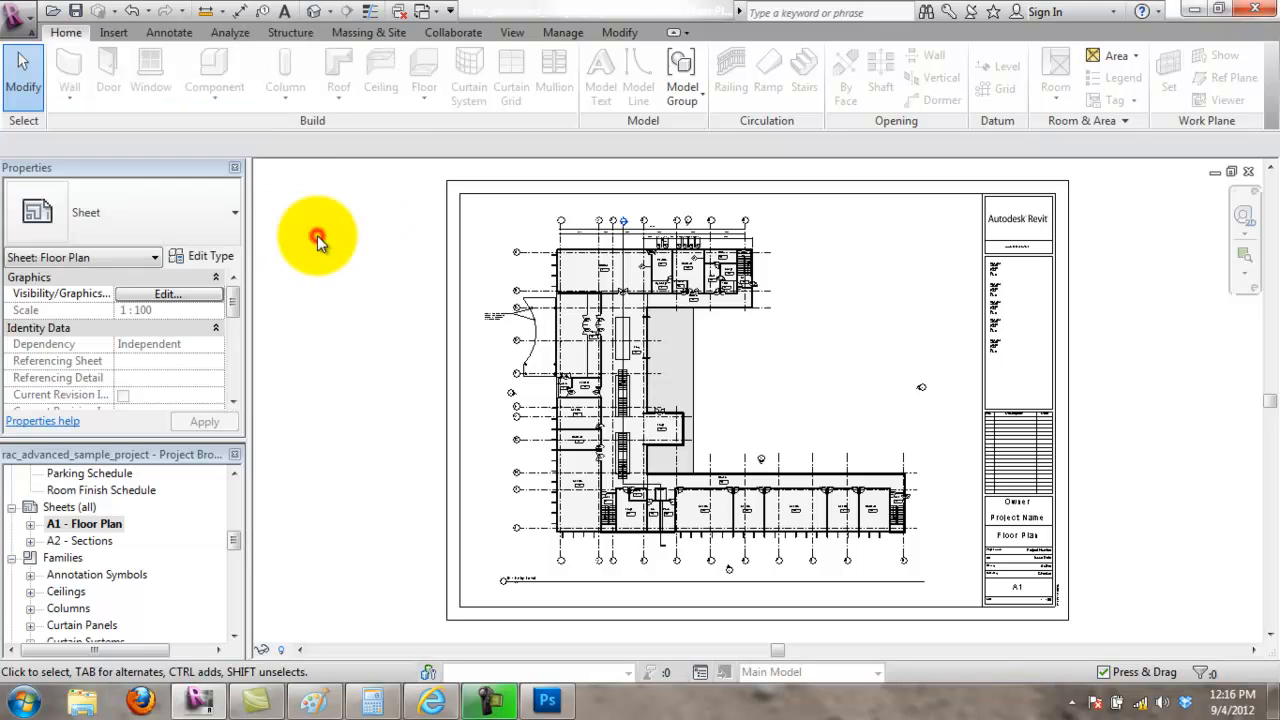
left_click_drag(548, 102, 324, 106)
left_click(371, 158)
left_click(389, 157)
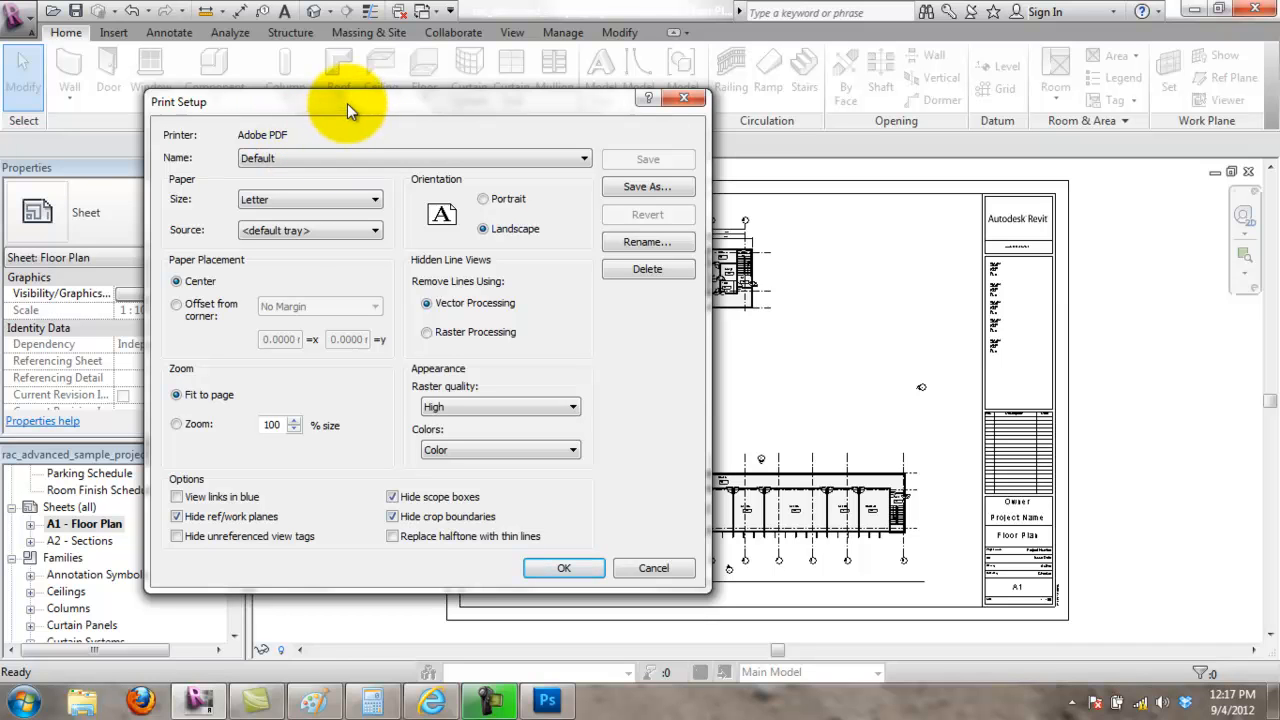
left_click(296, 200)
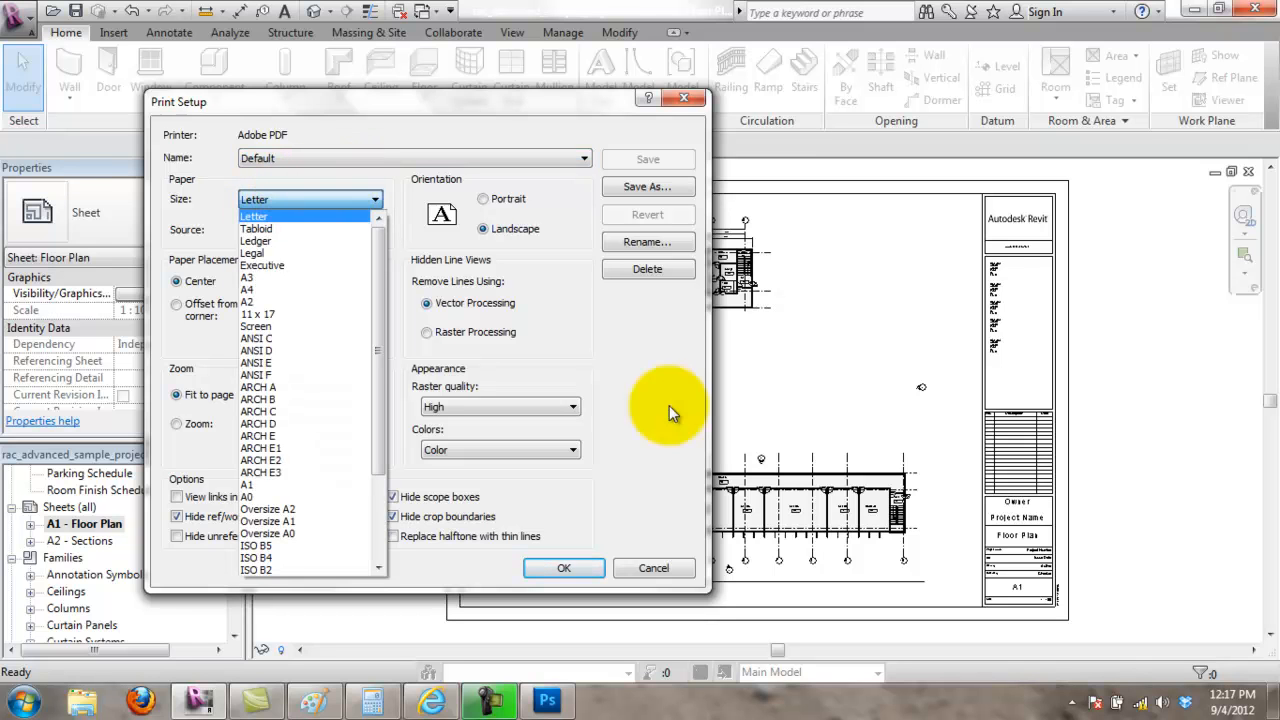
left_click(669, 570)
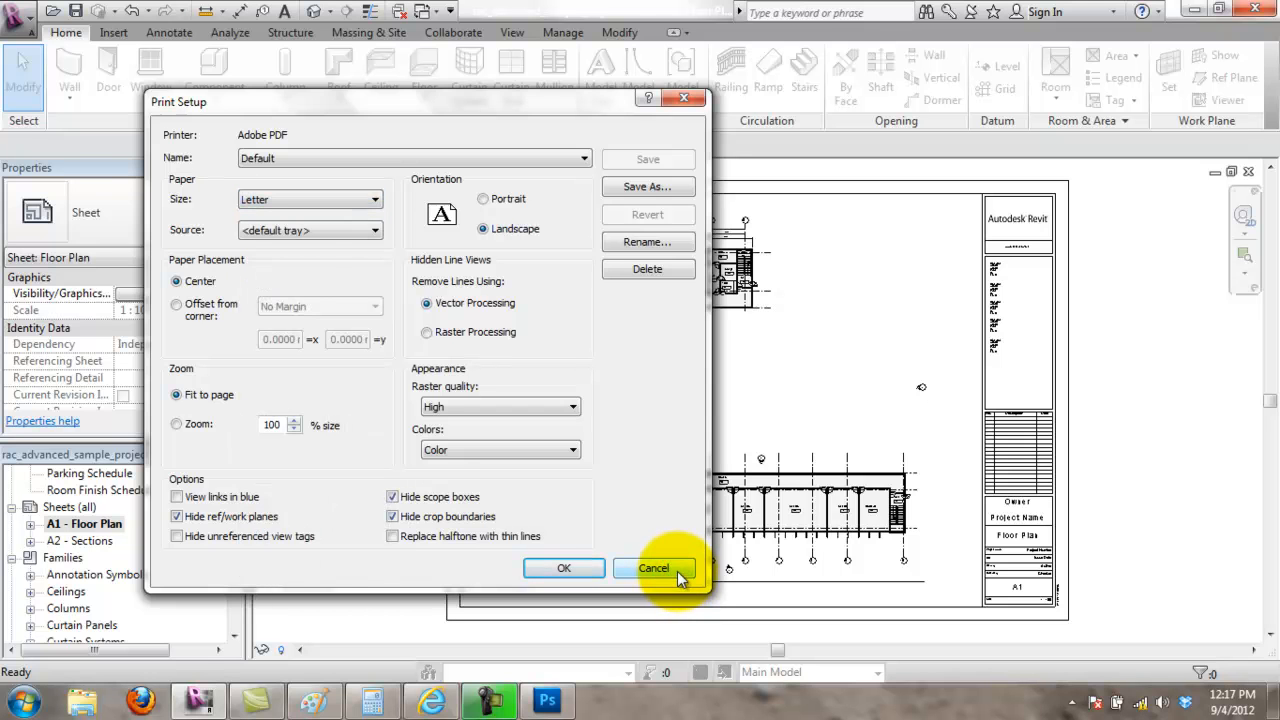
left_click(654, 568)
Step: Check the floor plan sheet's title block type and the printer chosen for output, leaving without printing
left_click(690, 186)
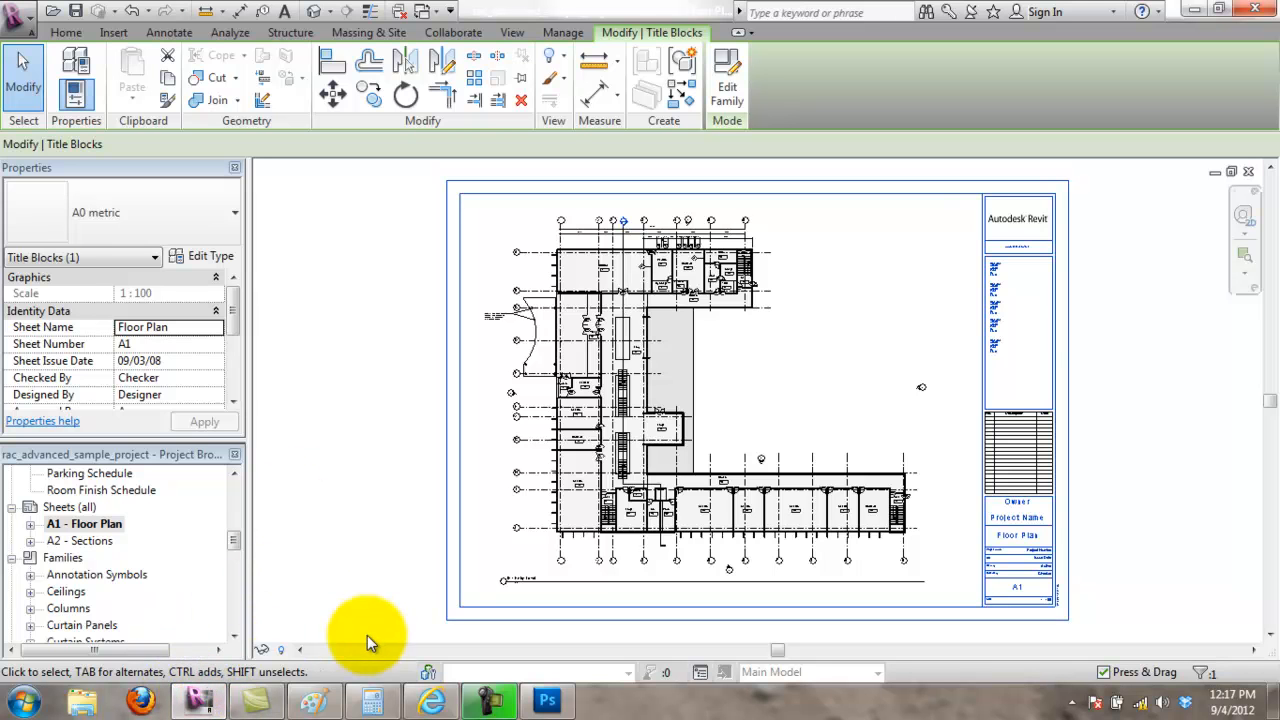
left_click(18, 14)
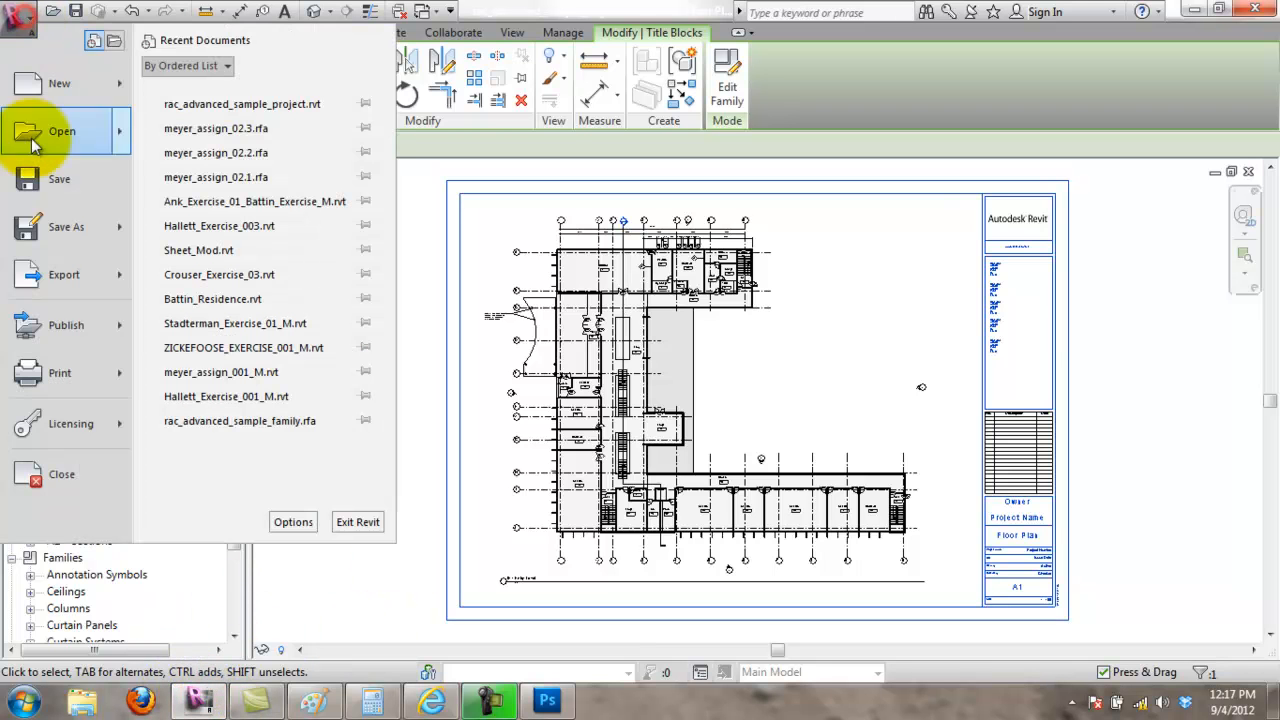
left_click(66, 378)
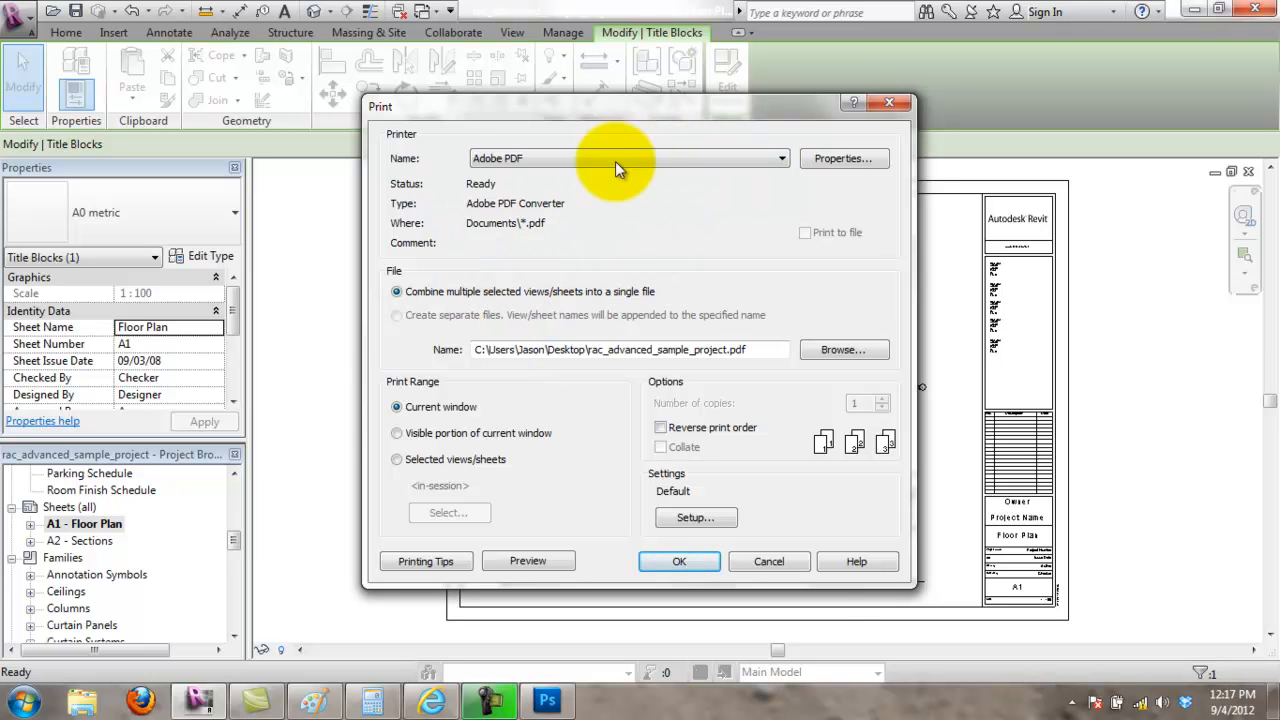
left_click(772, 561)
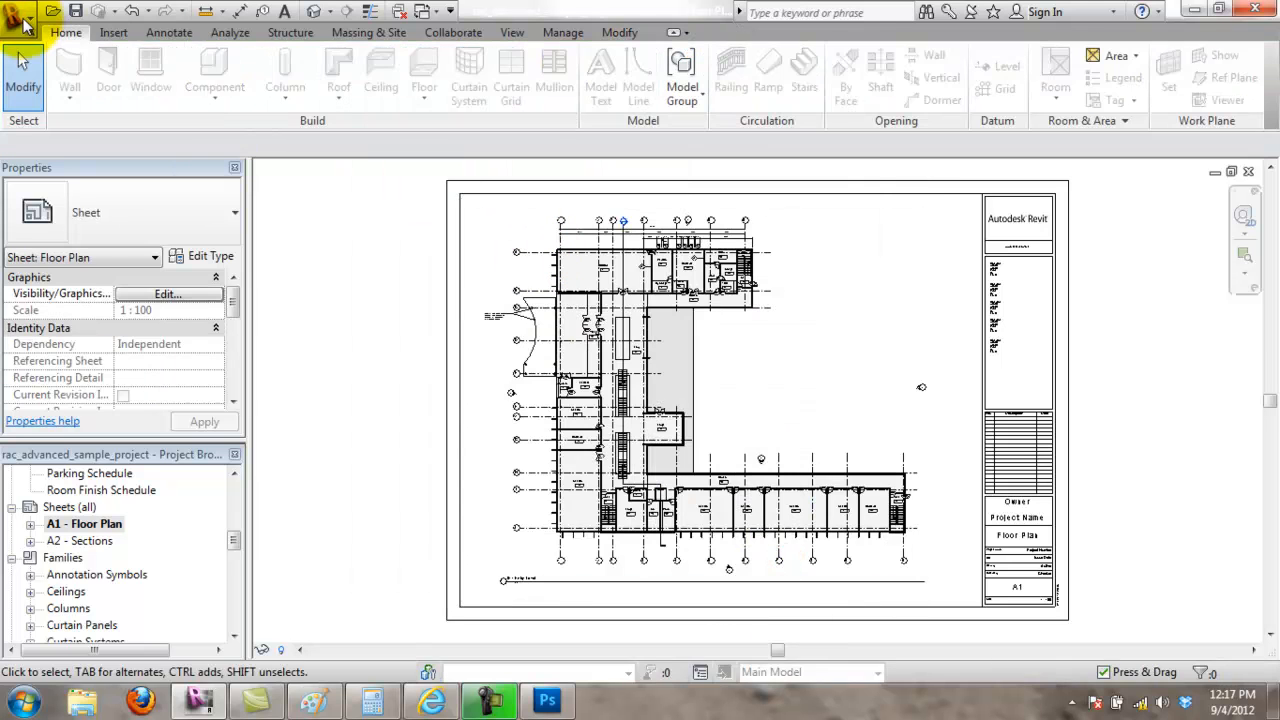
Step: Configure the print setup for A0 paper at 100% zoom, offset from the corner with No Margin
left_click(22, 20)
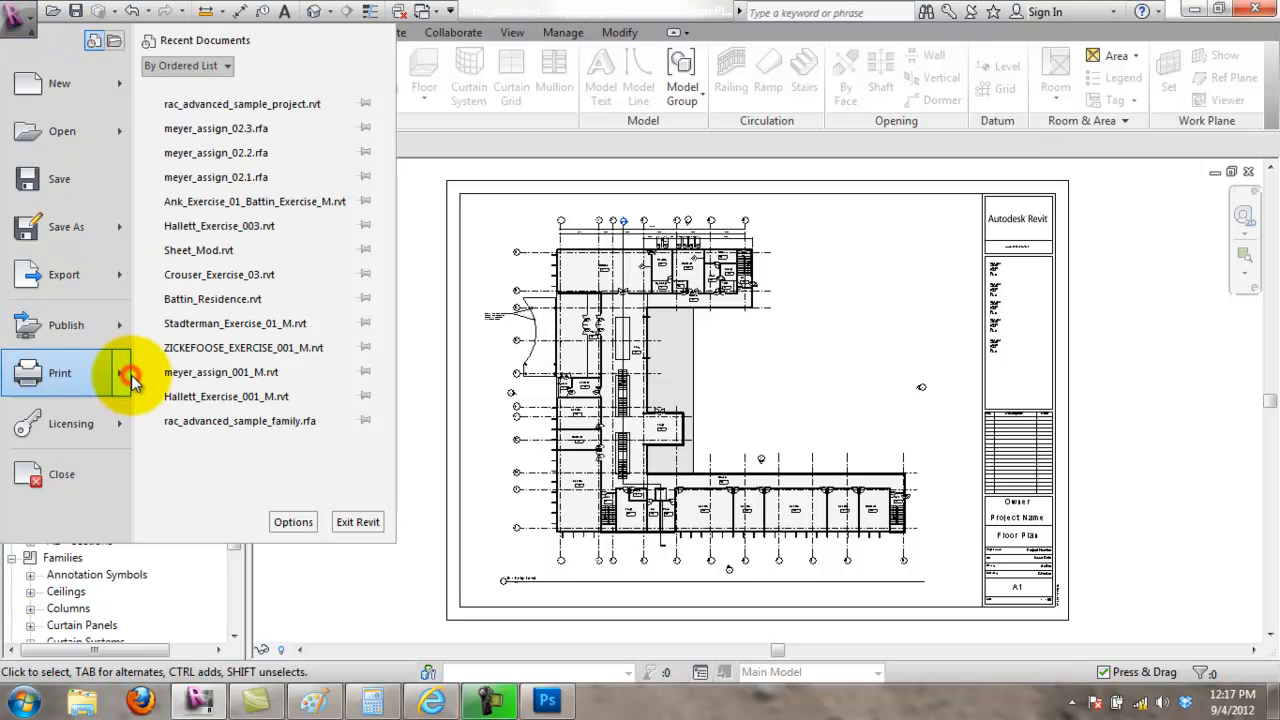
left_click(130, 378)
left_click(240, 228)
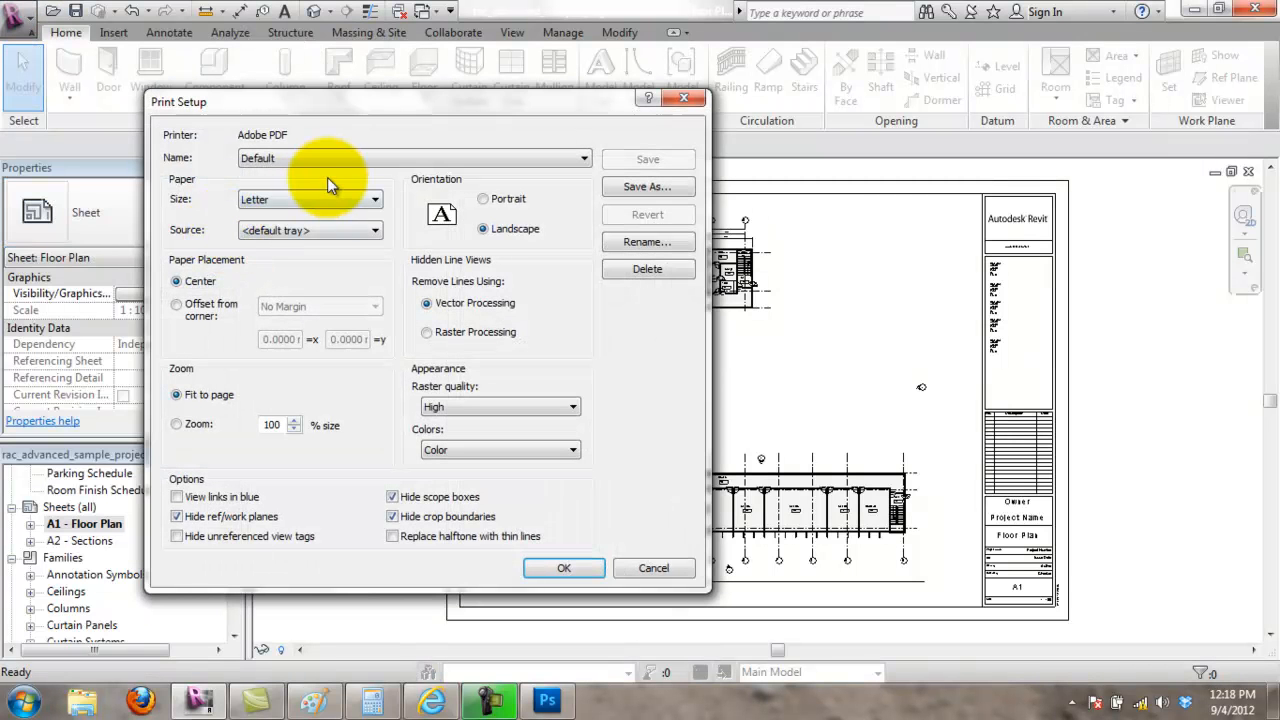
left_click(343, 197)
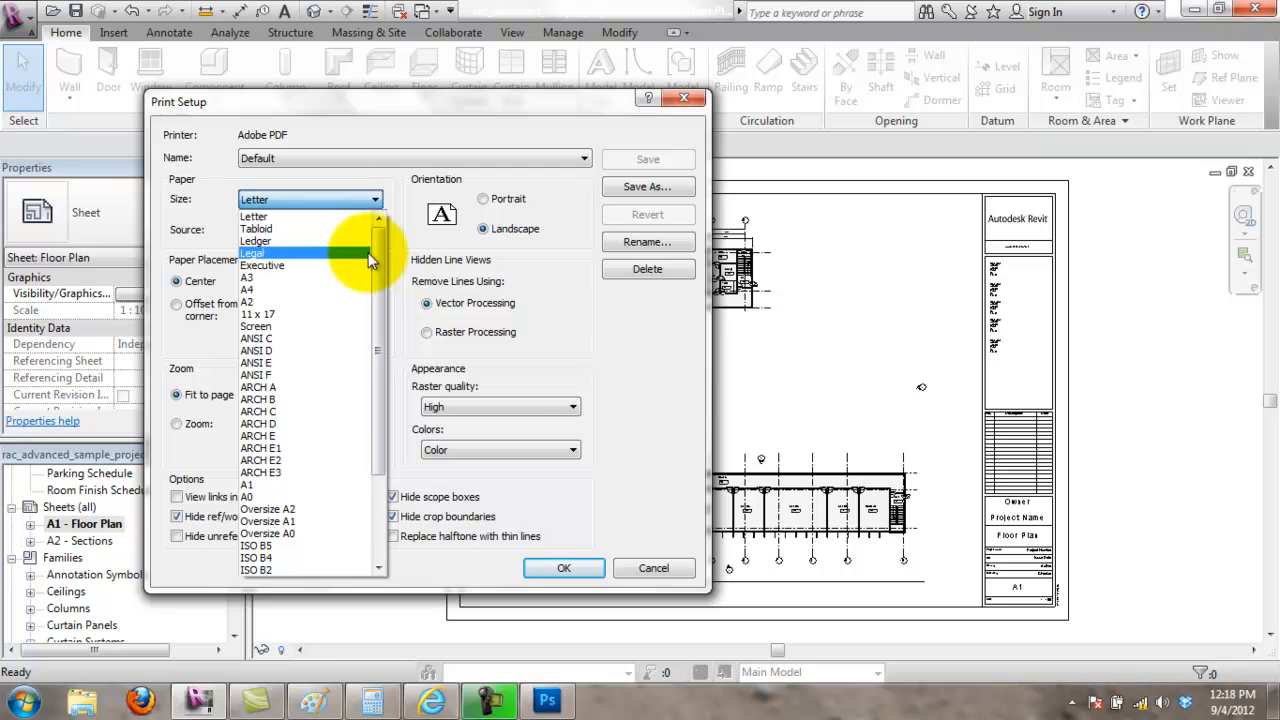
left_click_drag(381, 287, 382, 407)
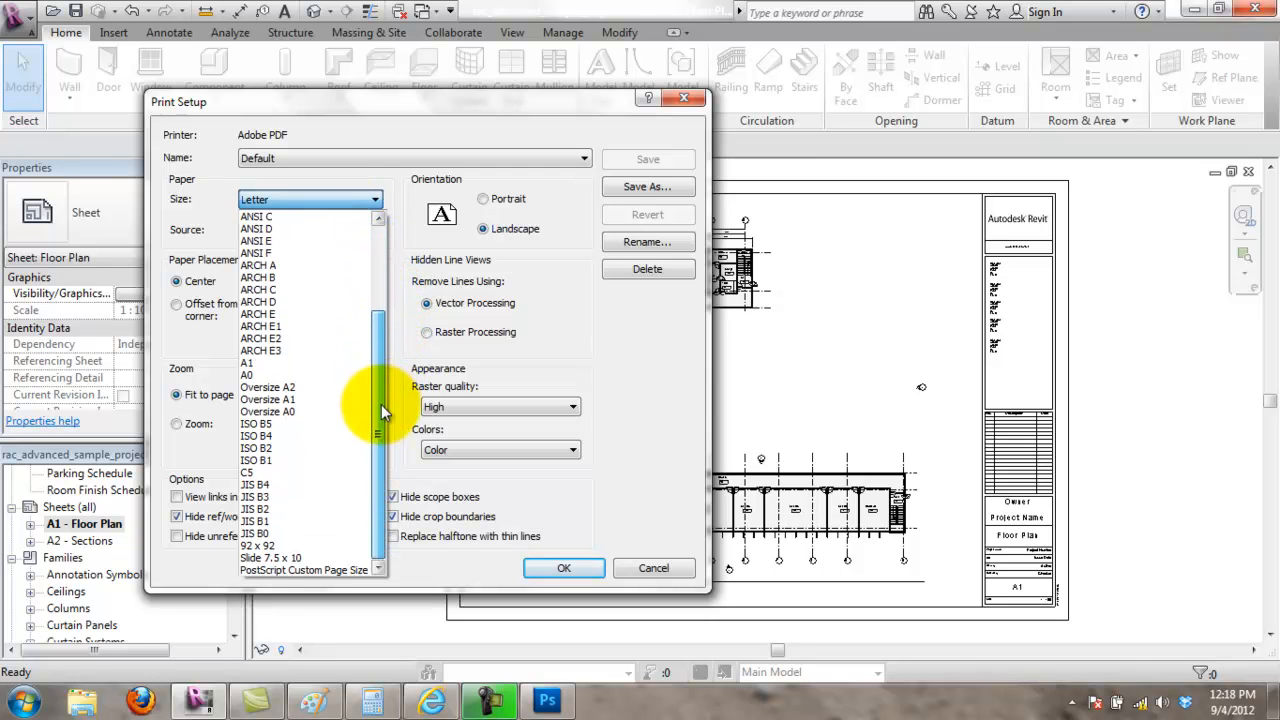
left_click(318, 375)
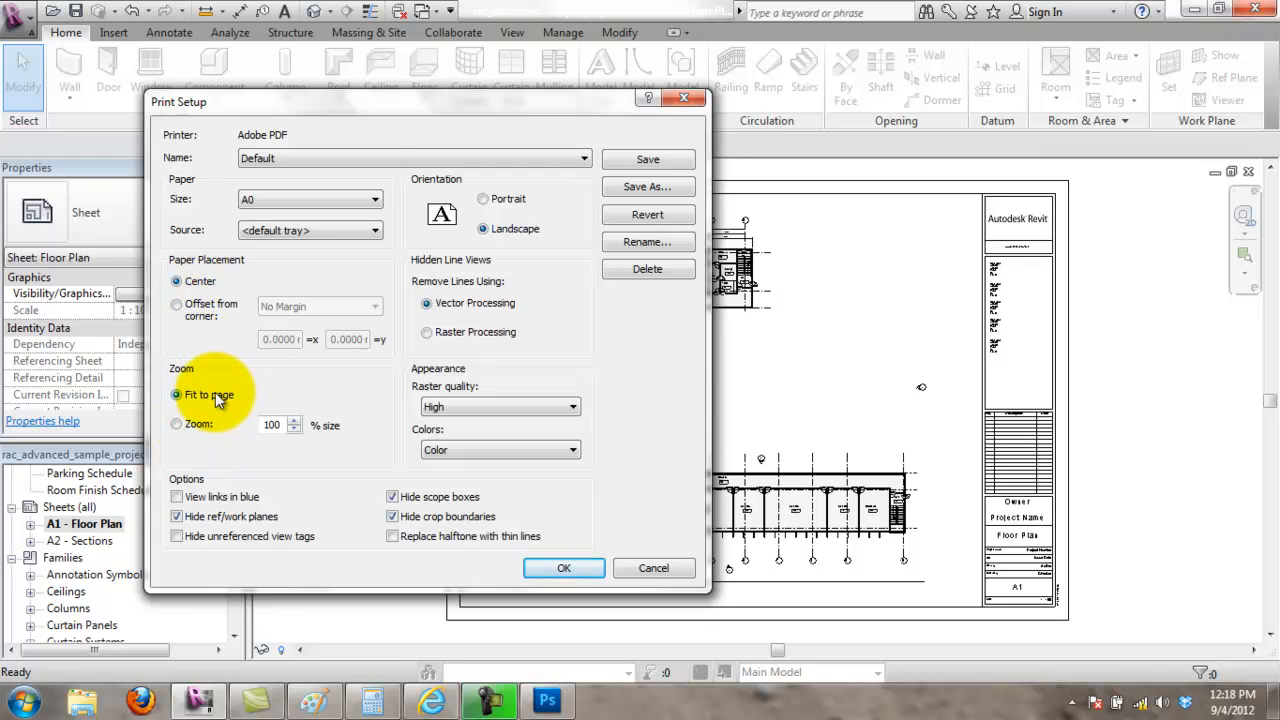
left_click(185, 424)
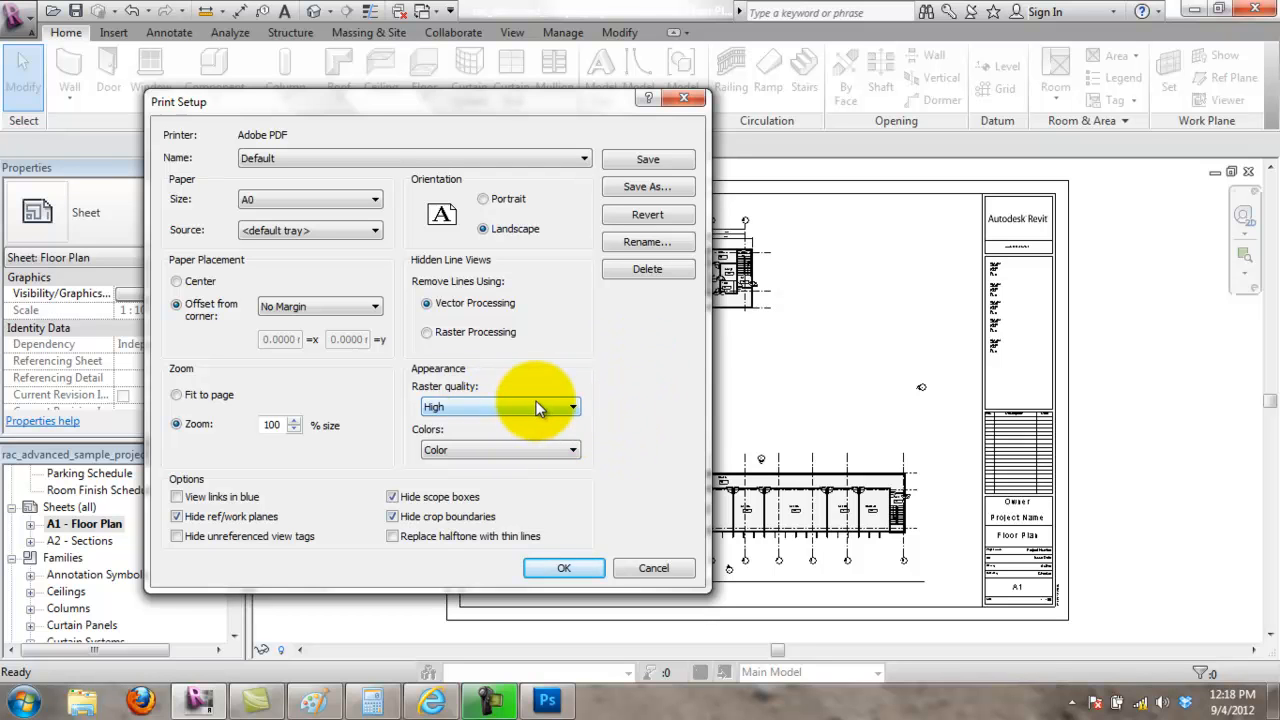
Step: Set the print colors to Grayscale and save the changes to the Default print setup
left_click(574, 451)
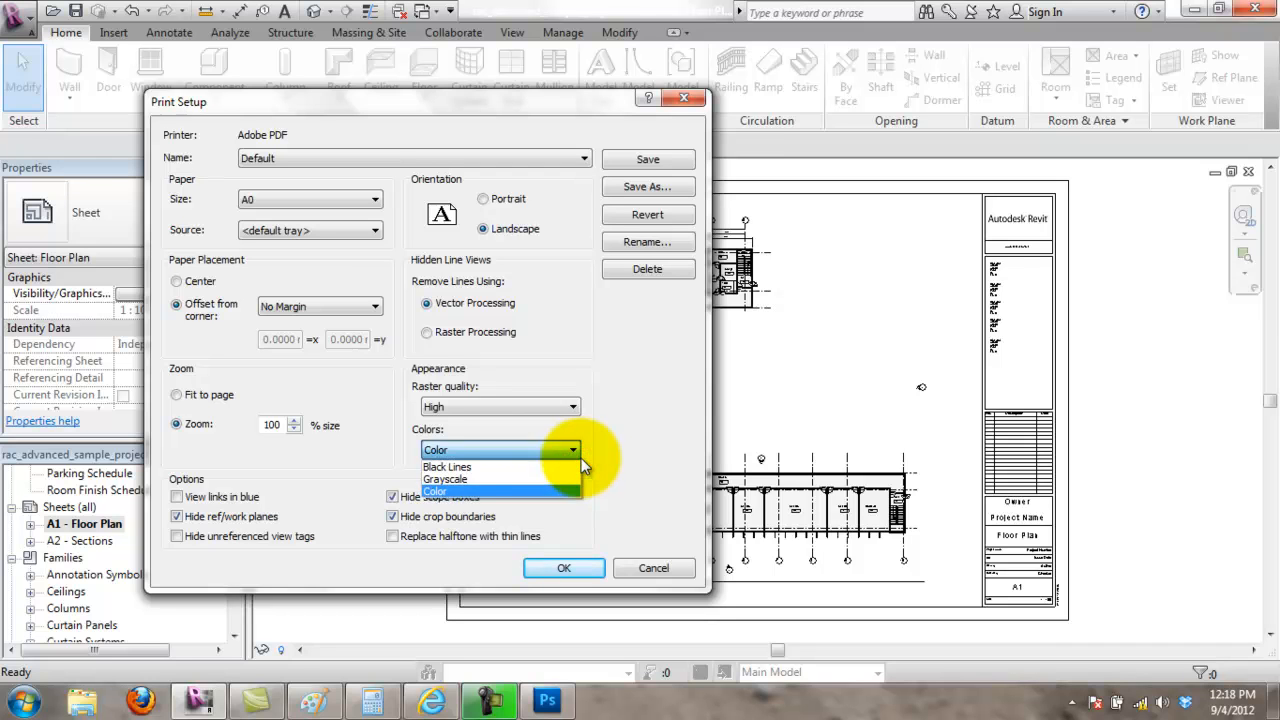
left_click(562, 484)
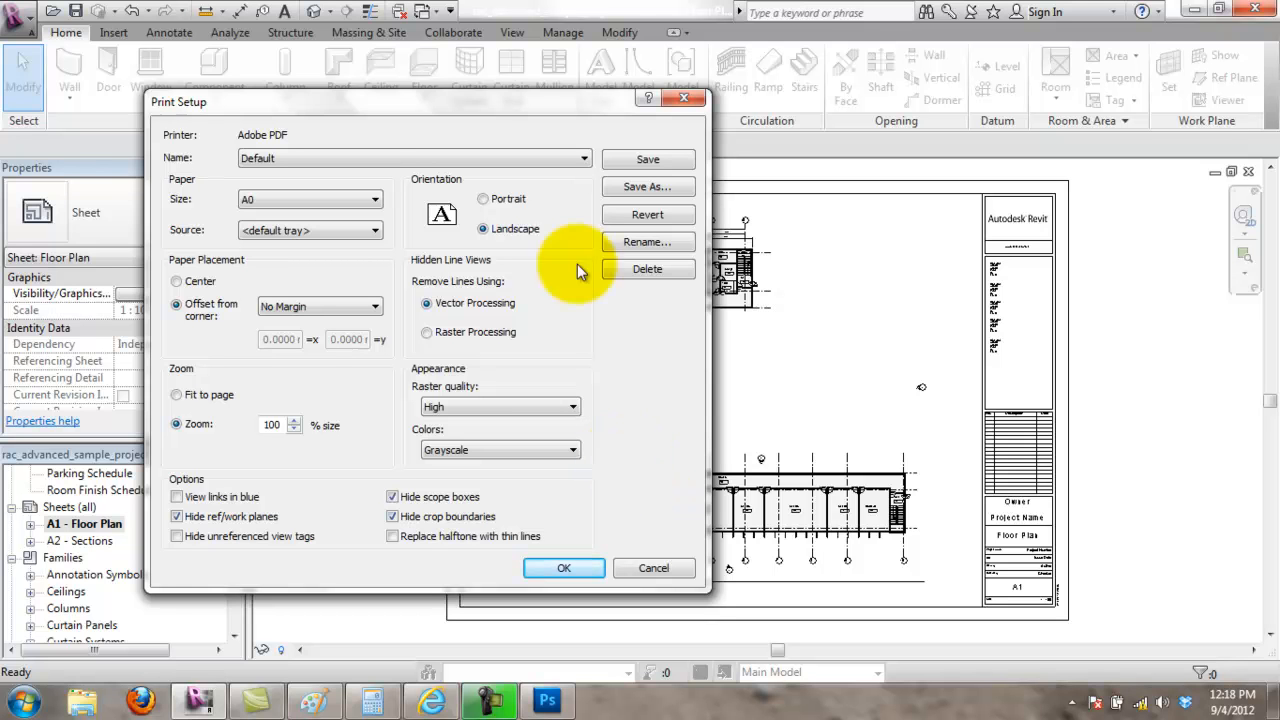
left_click_drag(499, 104, 420, 58)
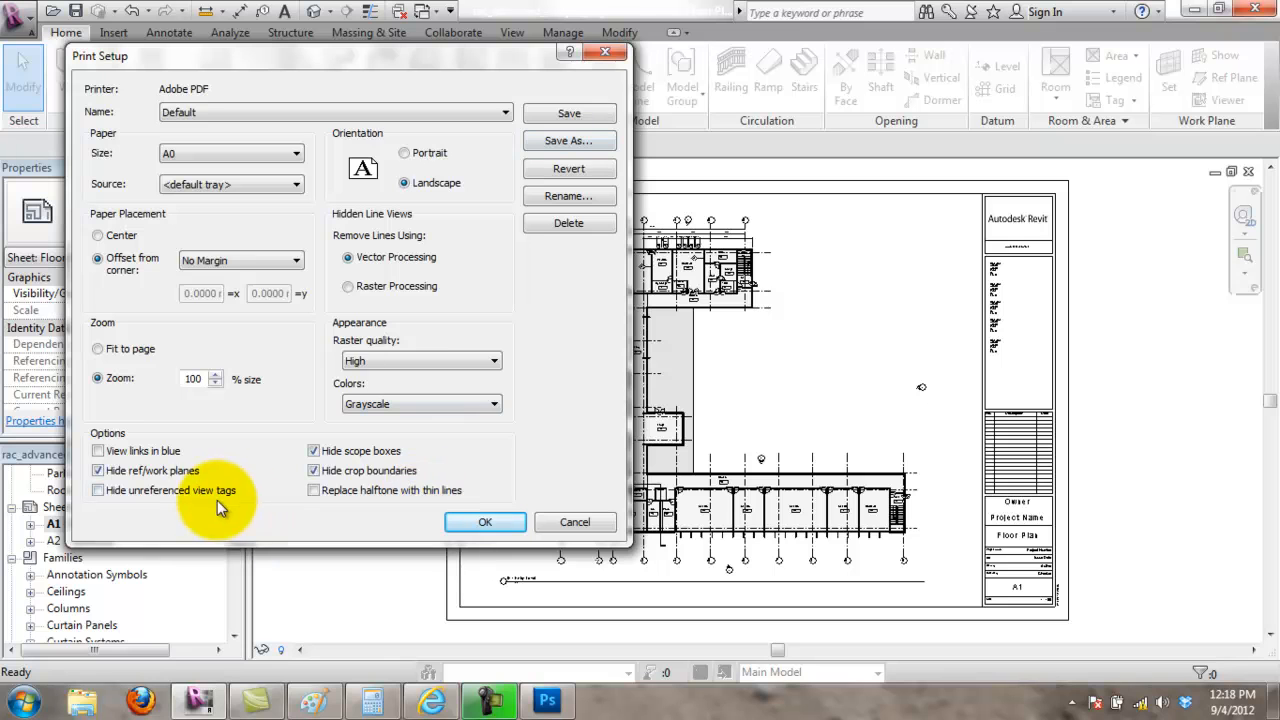
left_click(568, 113)
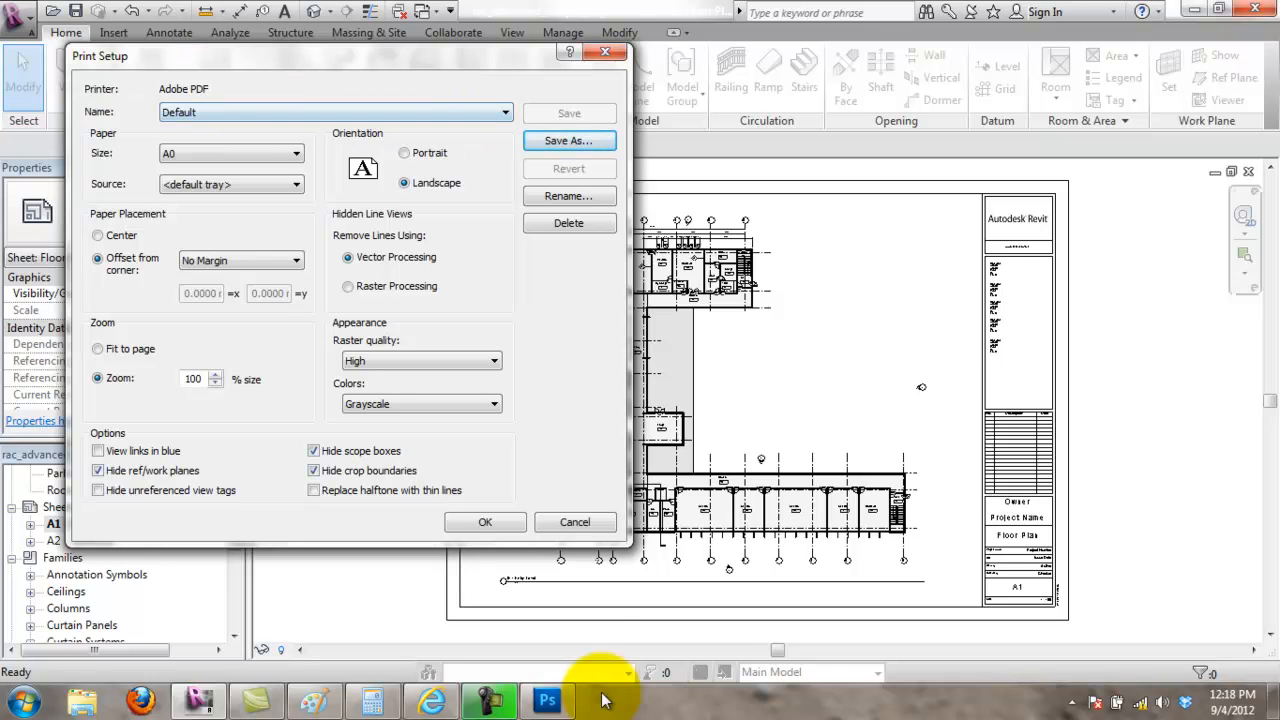
left_click(485, 522)
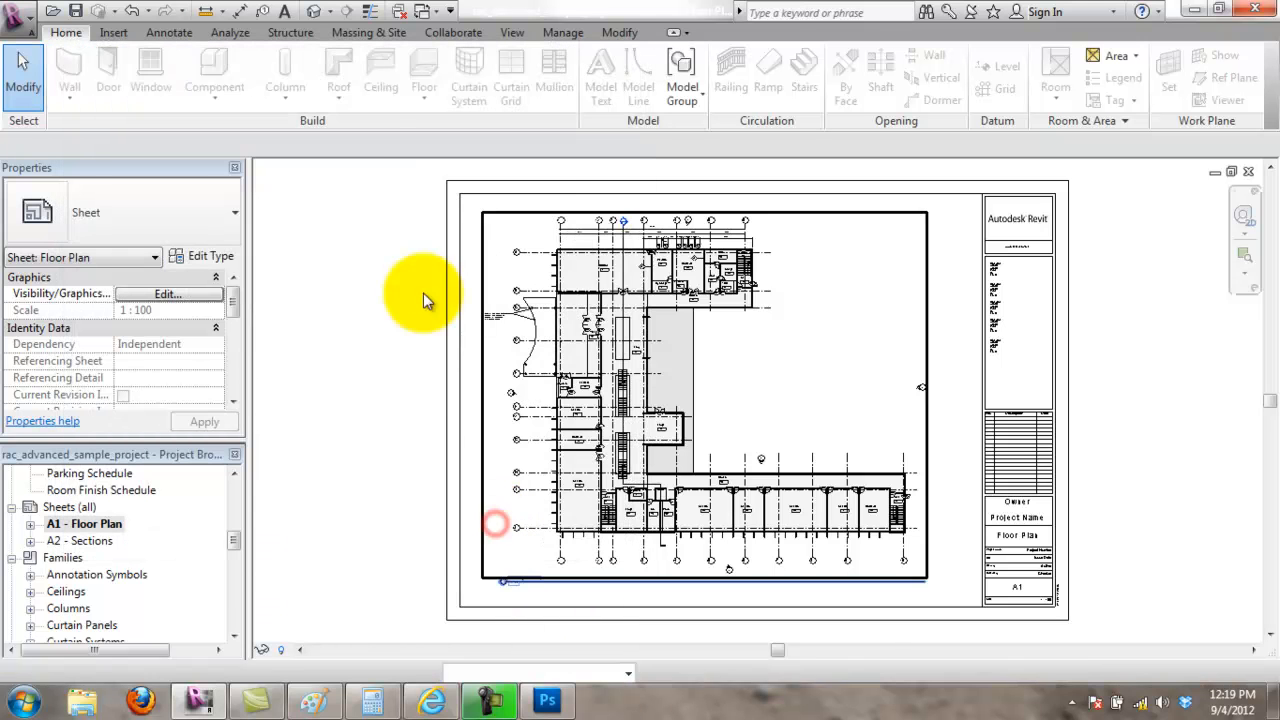
Step: Preview the floor plan sheet's printout, inspect the Entry Level title area up close, and continue to the print settings
left_click(18, 18)
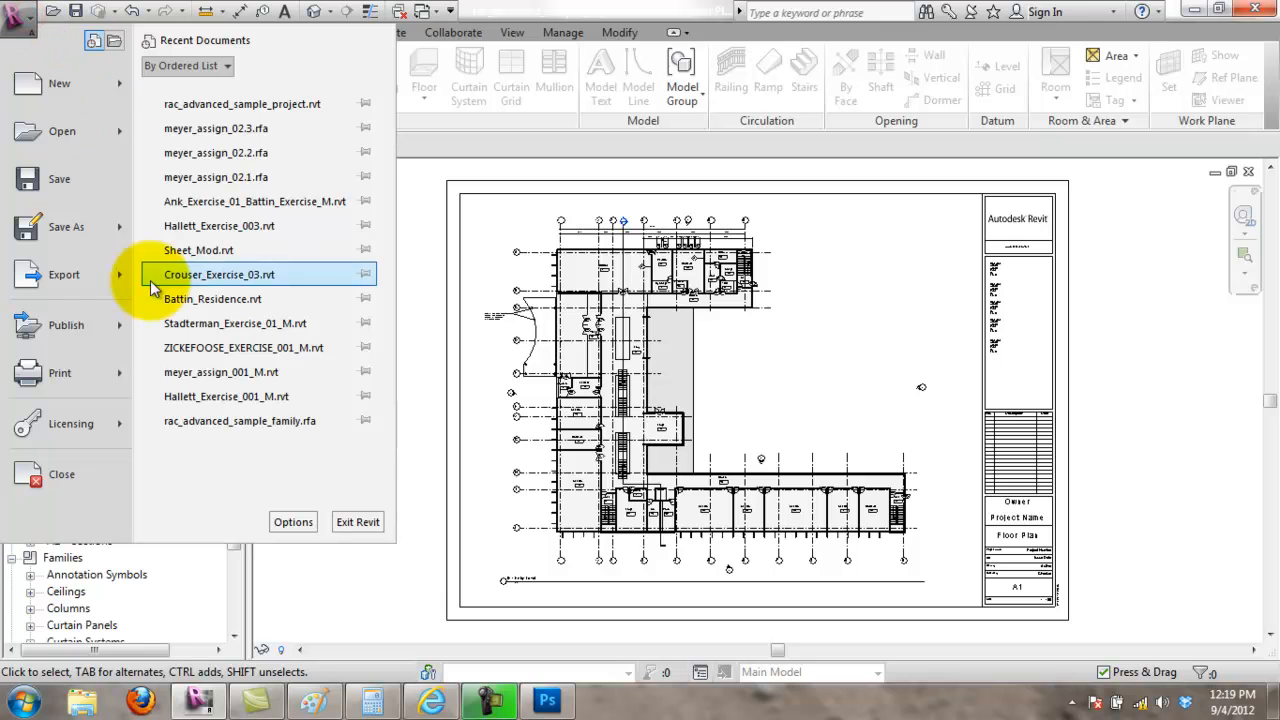
left_click(115, 380)
left_click(213, 176)
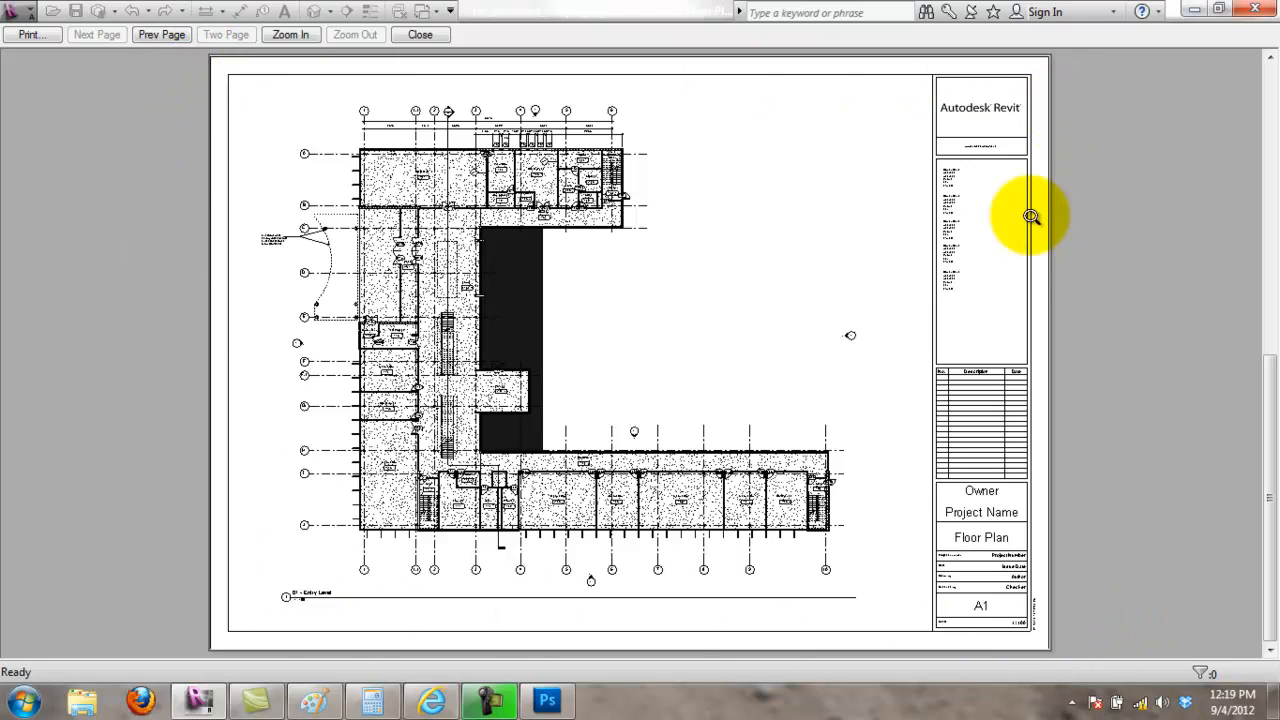
left_click(228, 565)
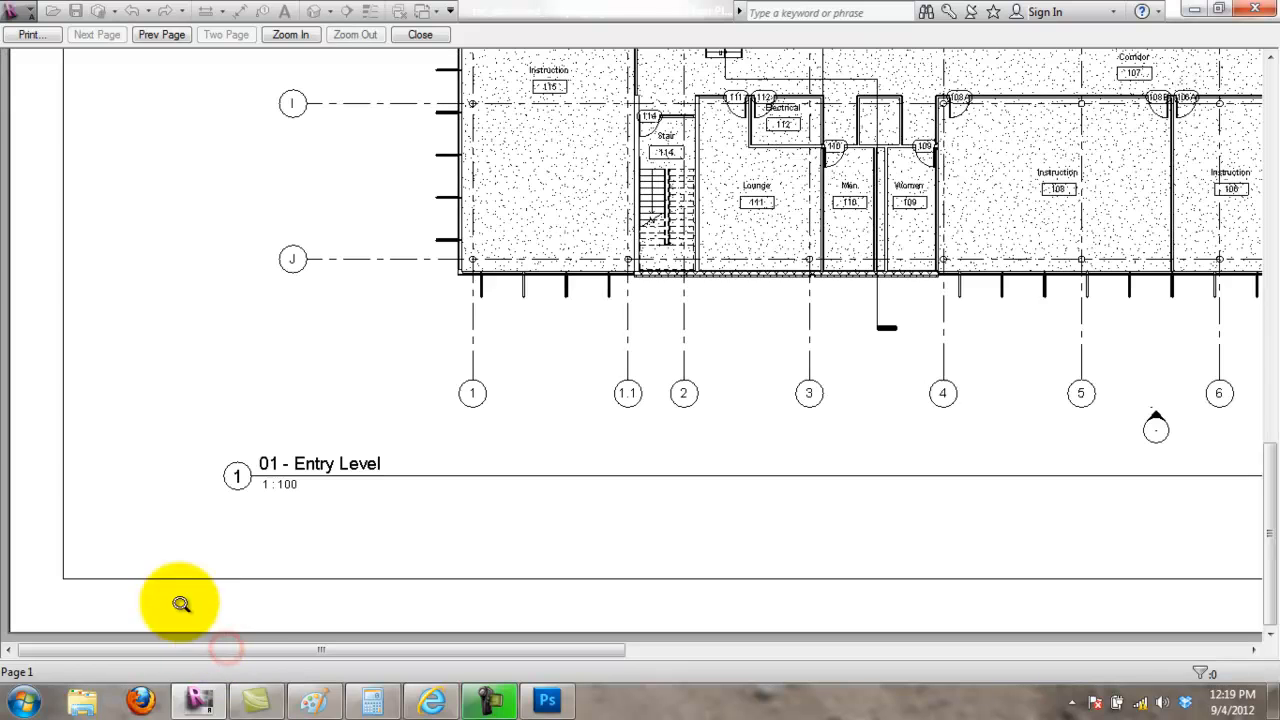
left_click_drag(335, 649, 202, 658)
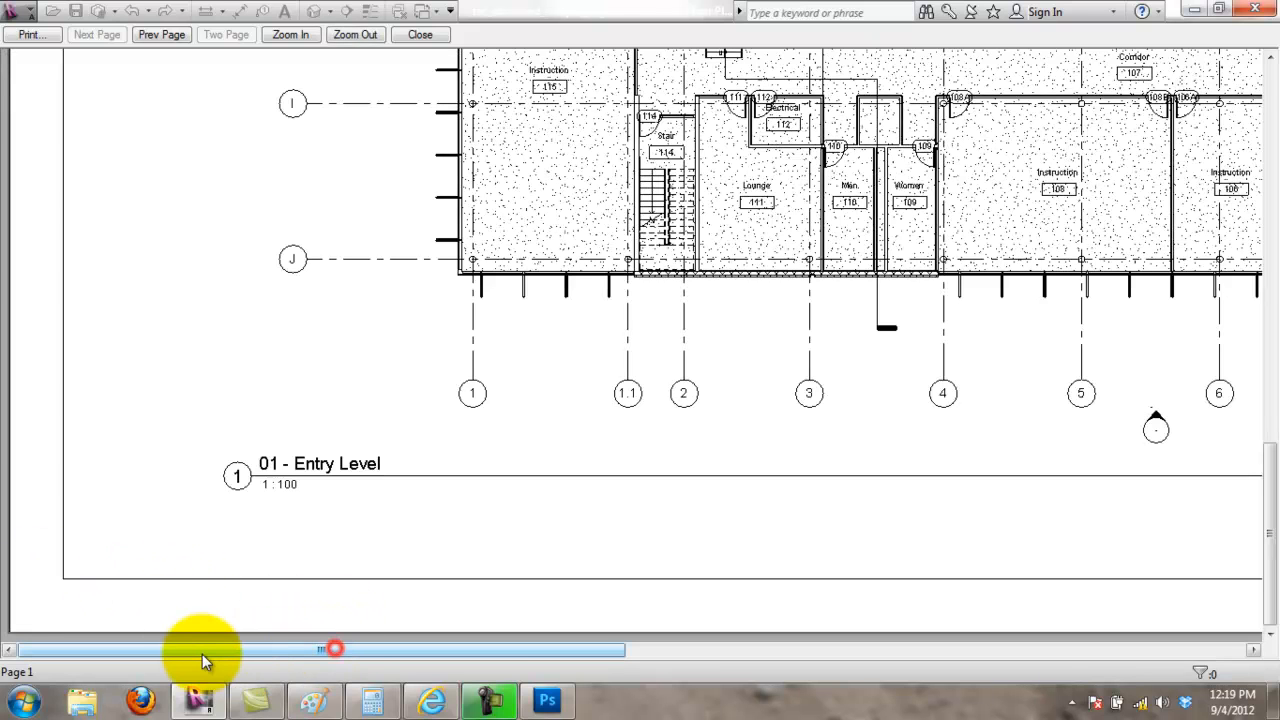
left_click(1033, 651)
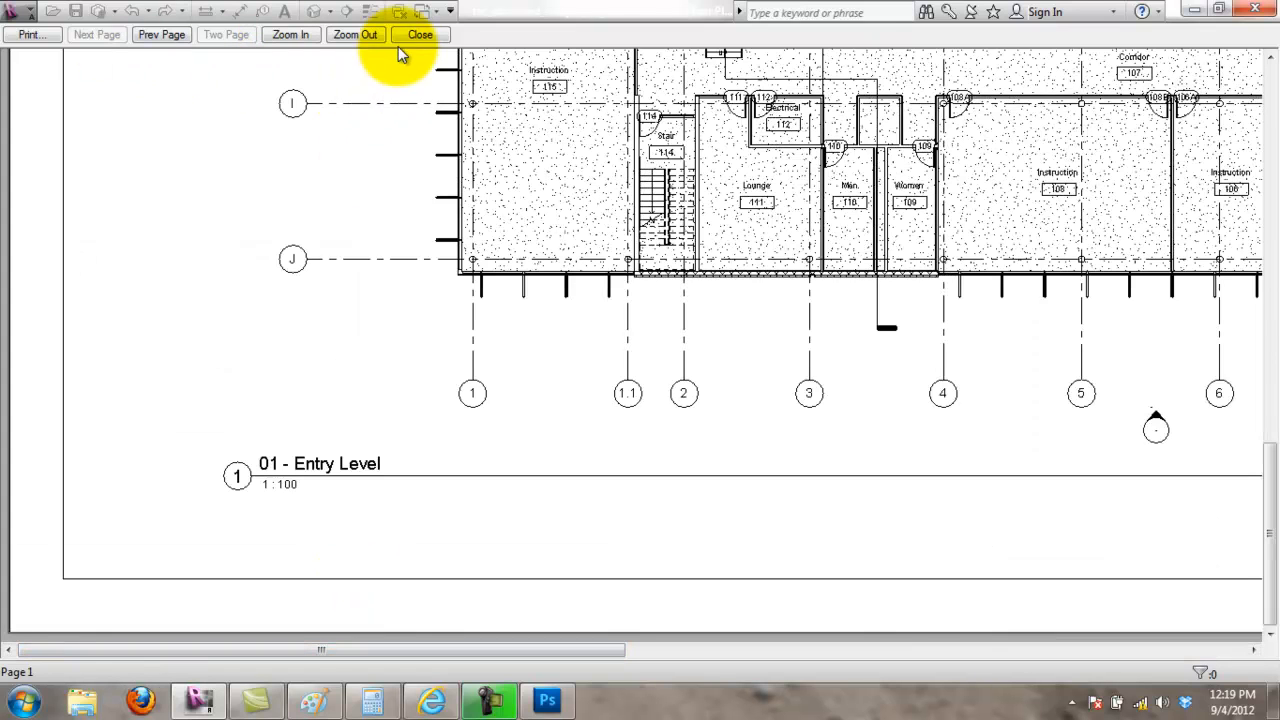
left_click(360, 35)
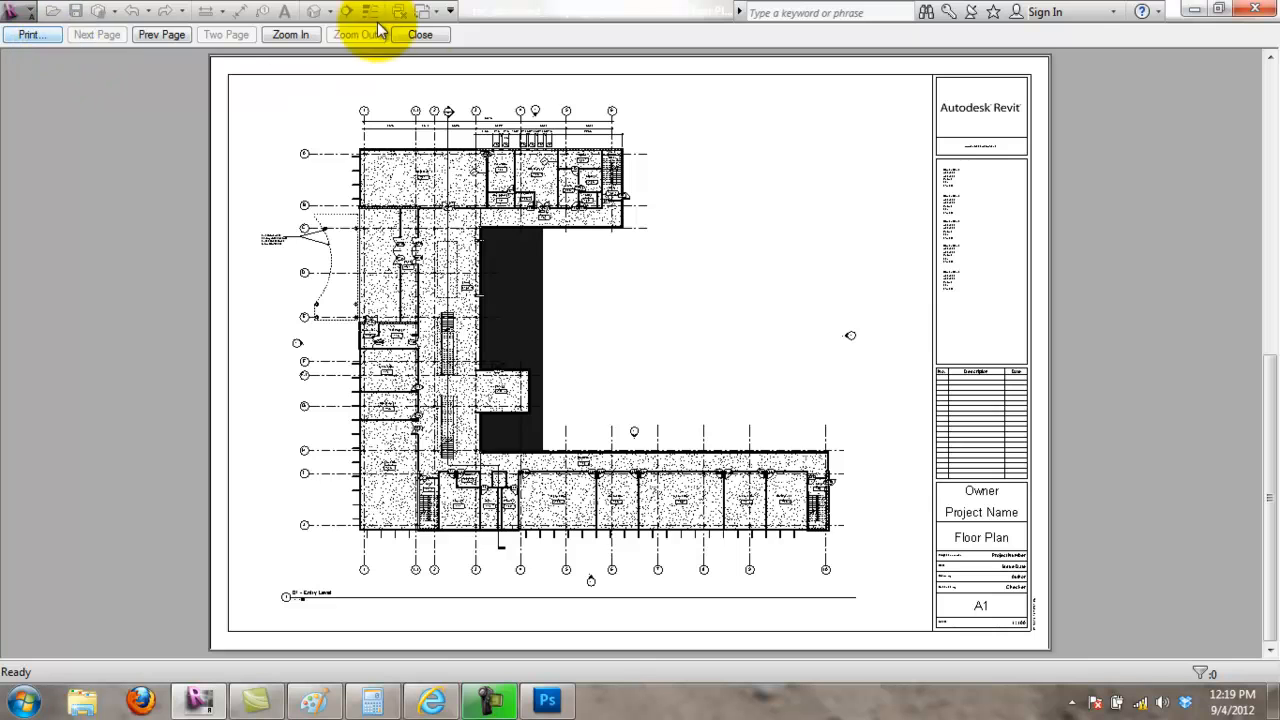
left_click(40, 36)
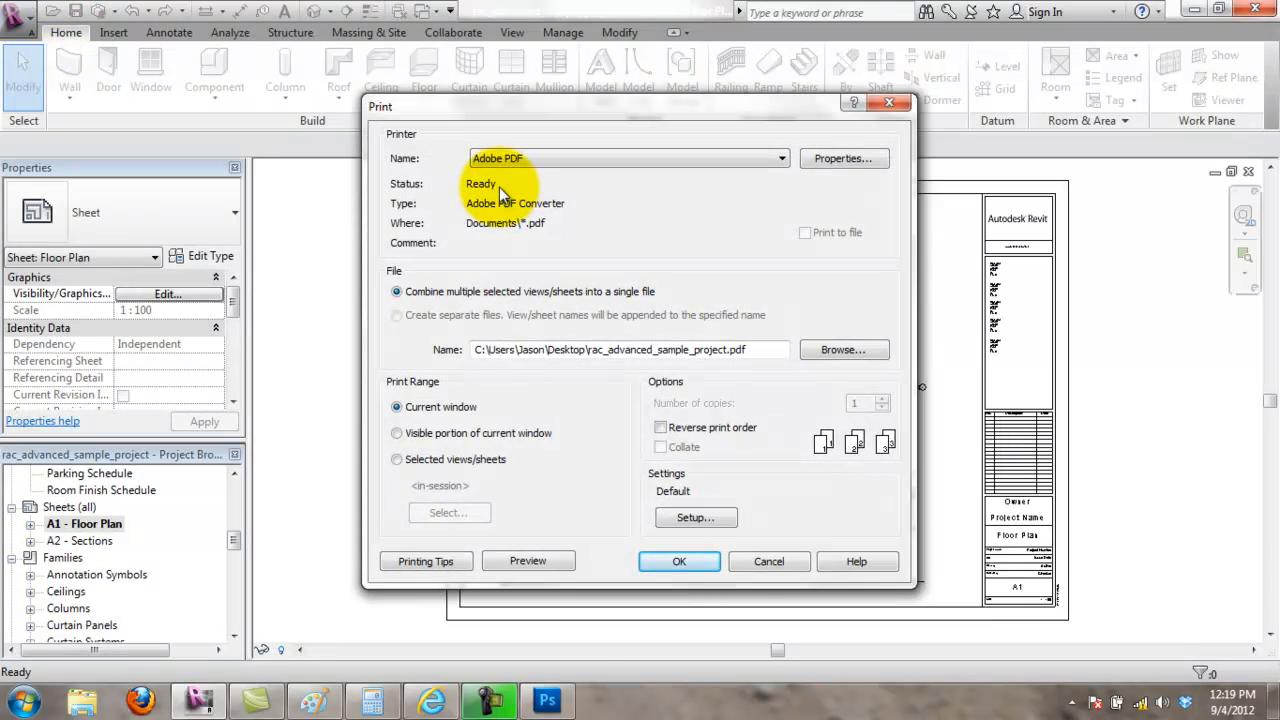
left_click(783, 159)
left_click(784, 157)
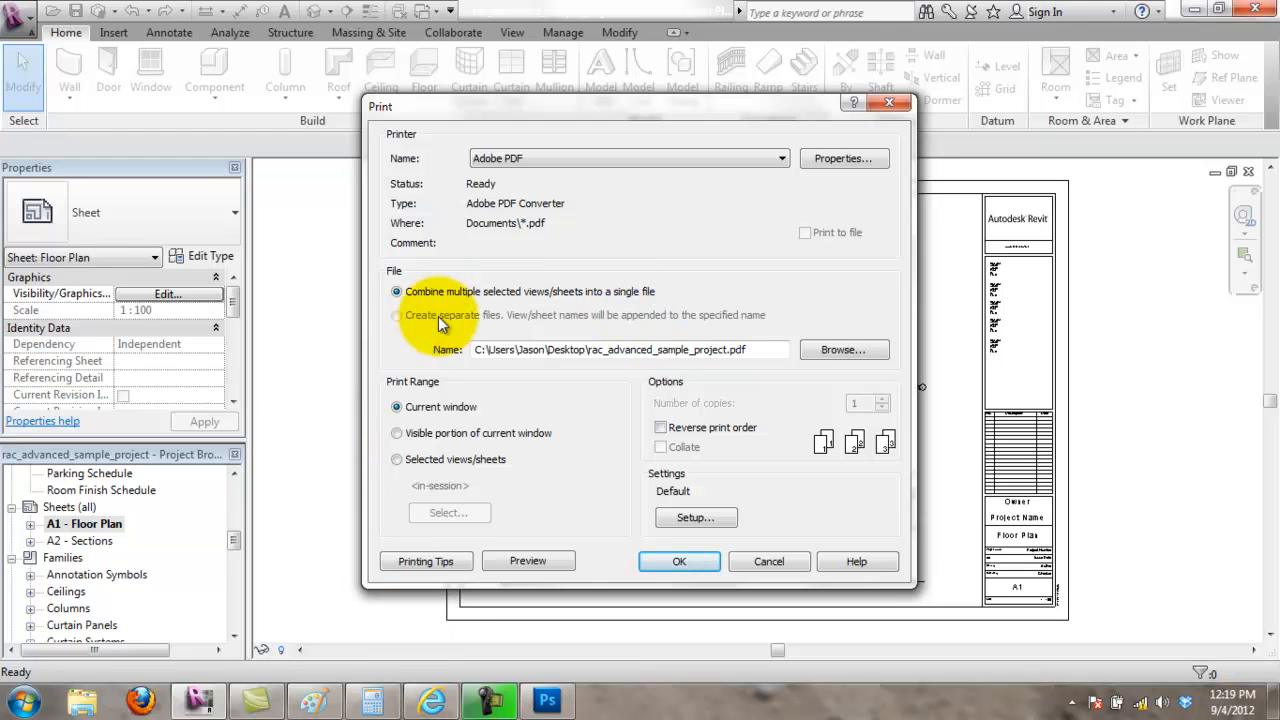
left_click_drag(581, 106, 406, 102)
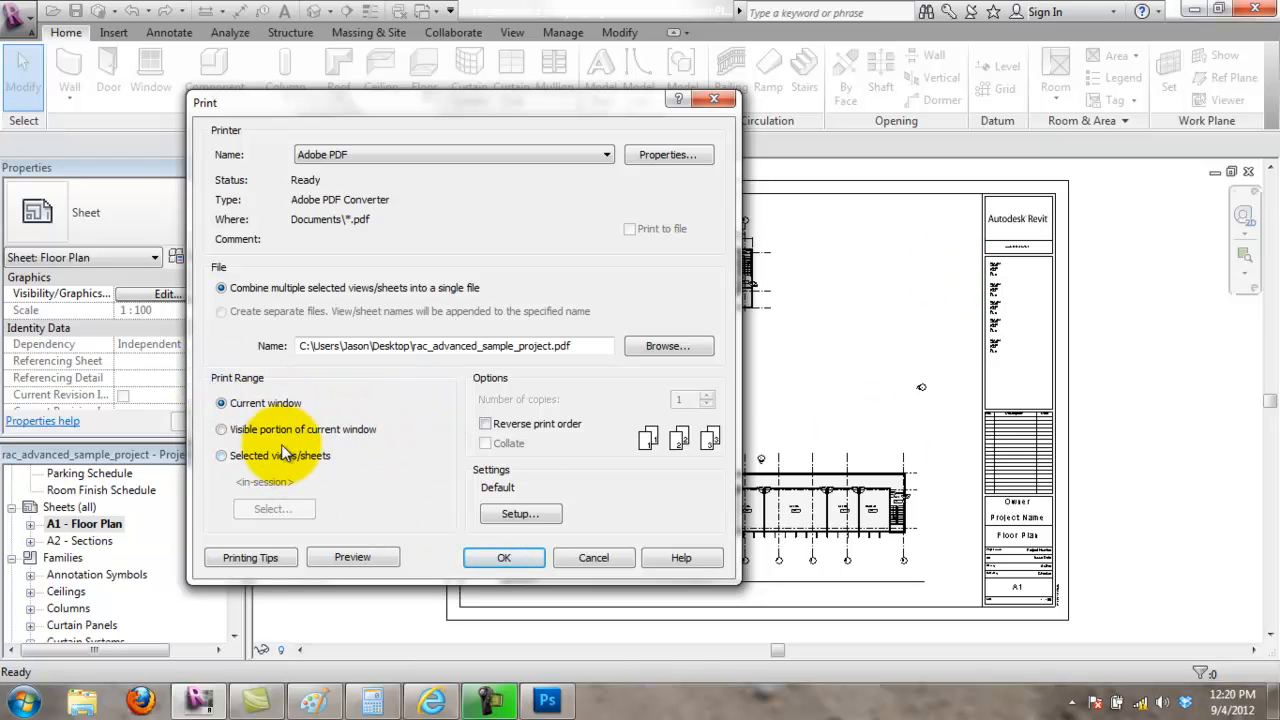
key("Down")
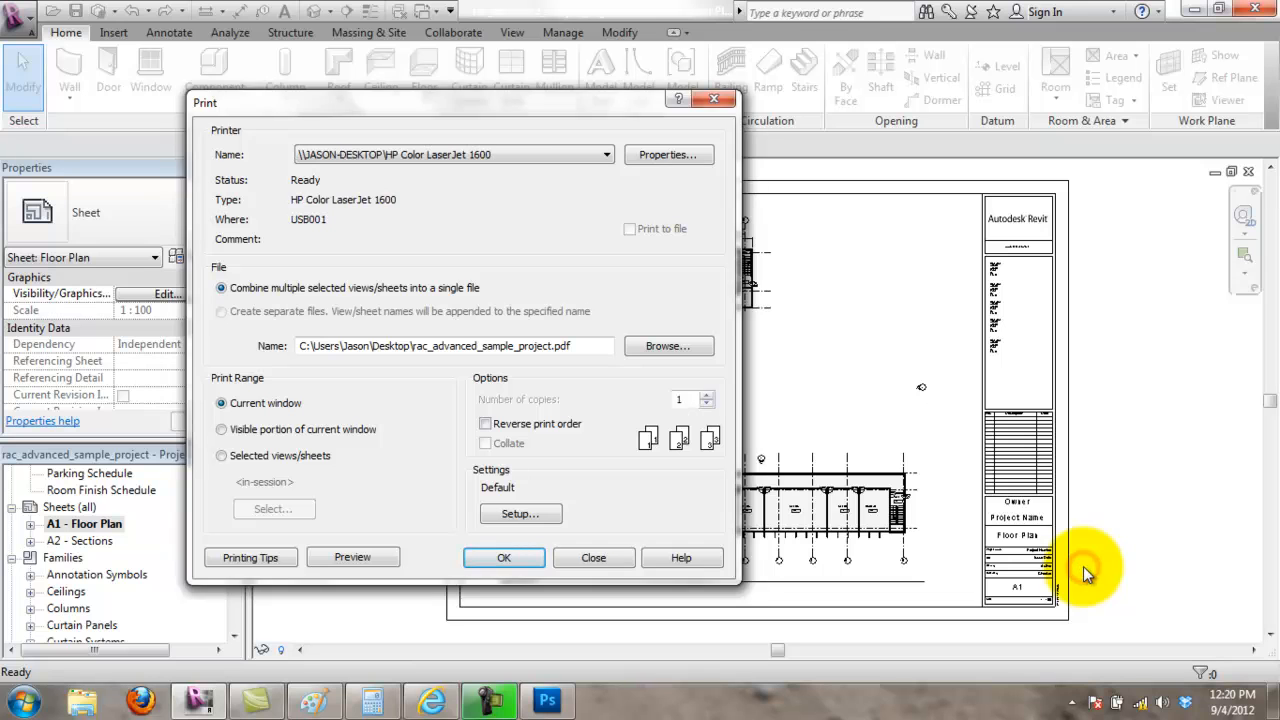
left_click(763, 378)
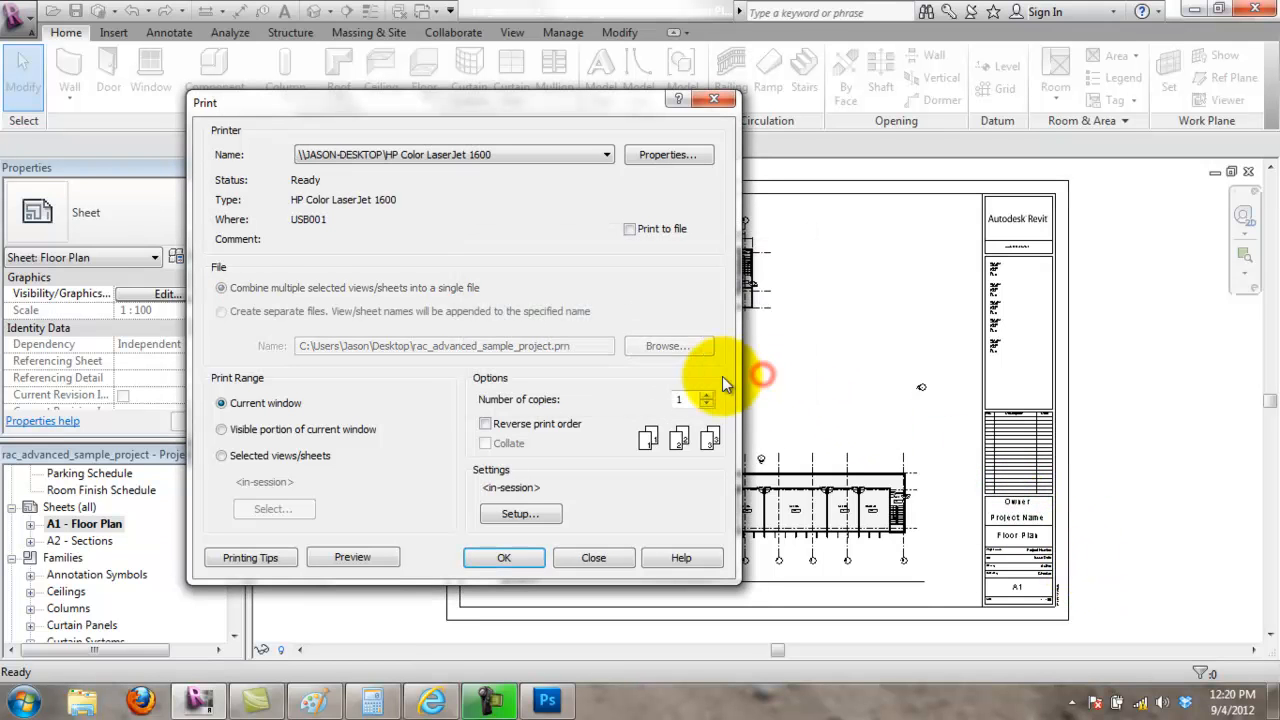
left_click(594, 558)
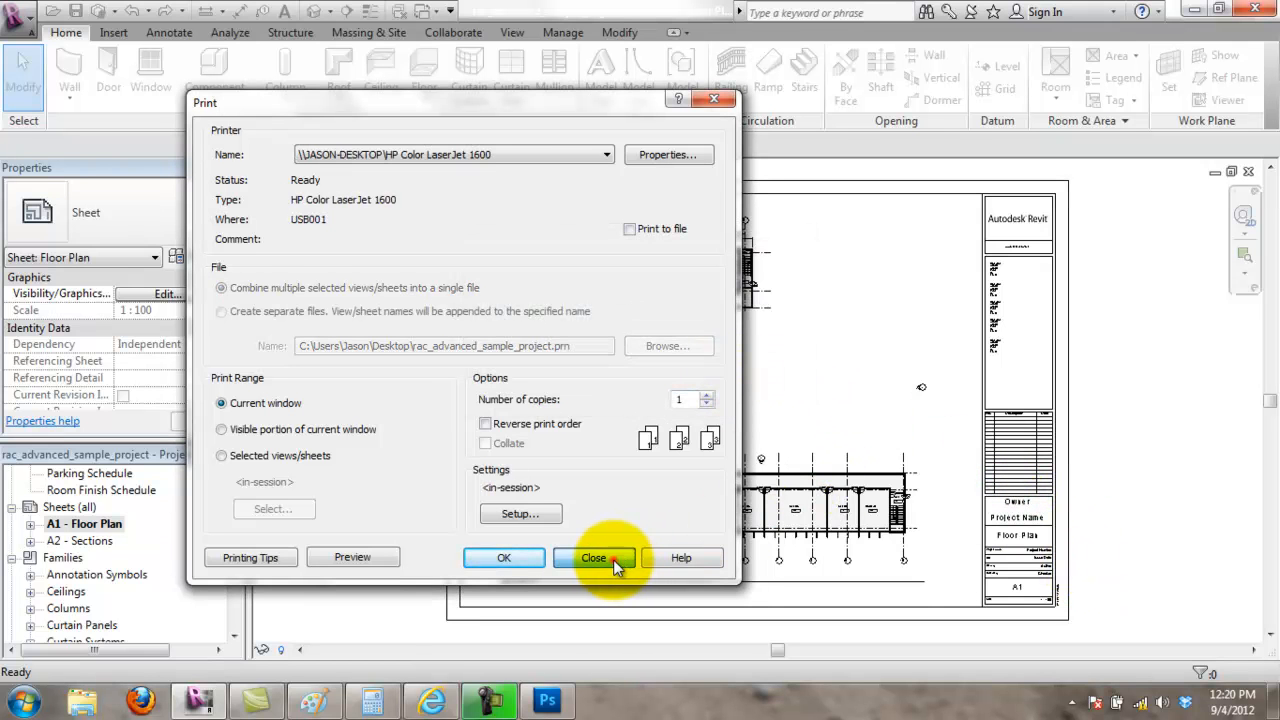
Step: Examine the title block and overall layout of the A1 - Floor Plan sheet
scroll(1060, 590, "up", 5)
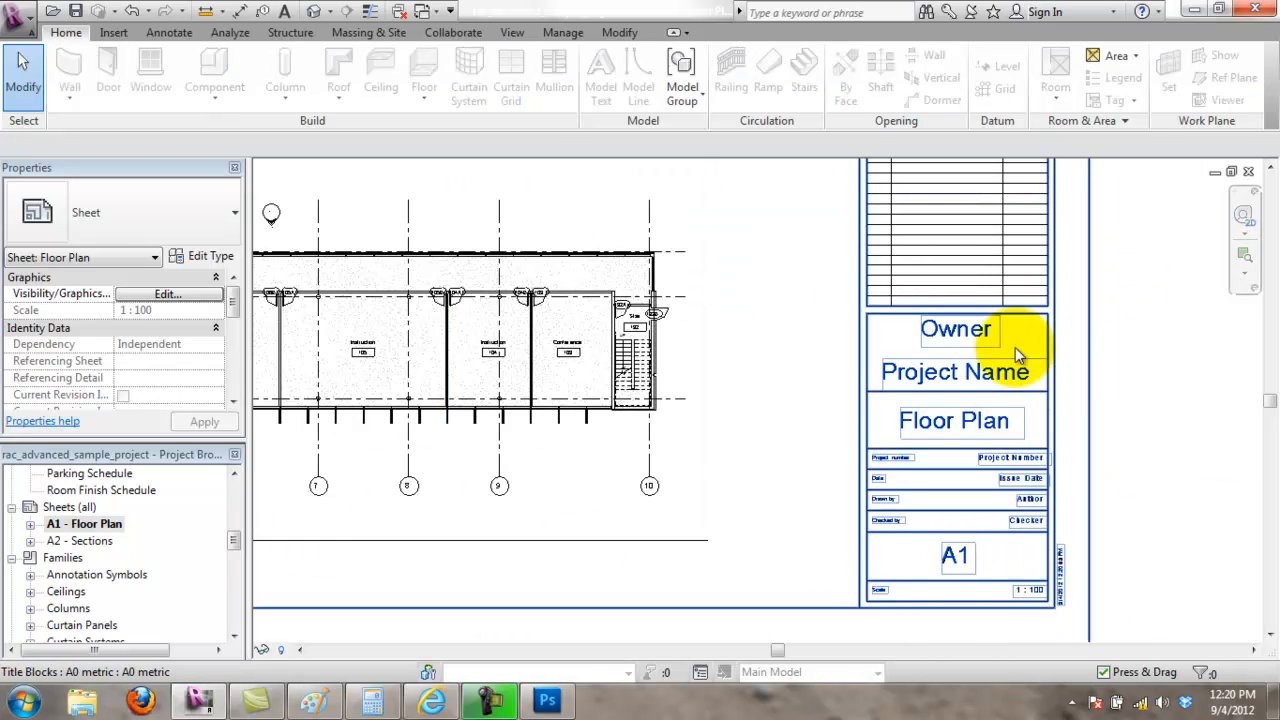
scroll(456, 343, "down", 3)
scroll(456, 343, "down", 4)
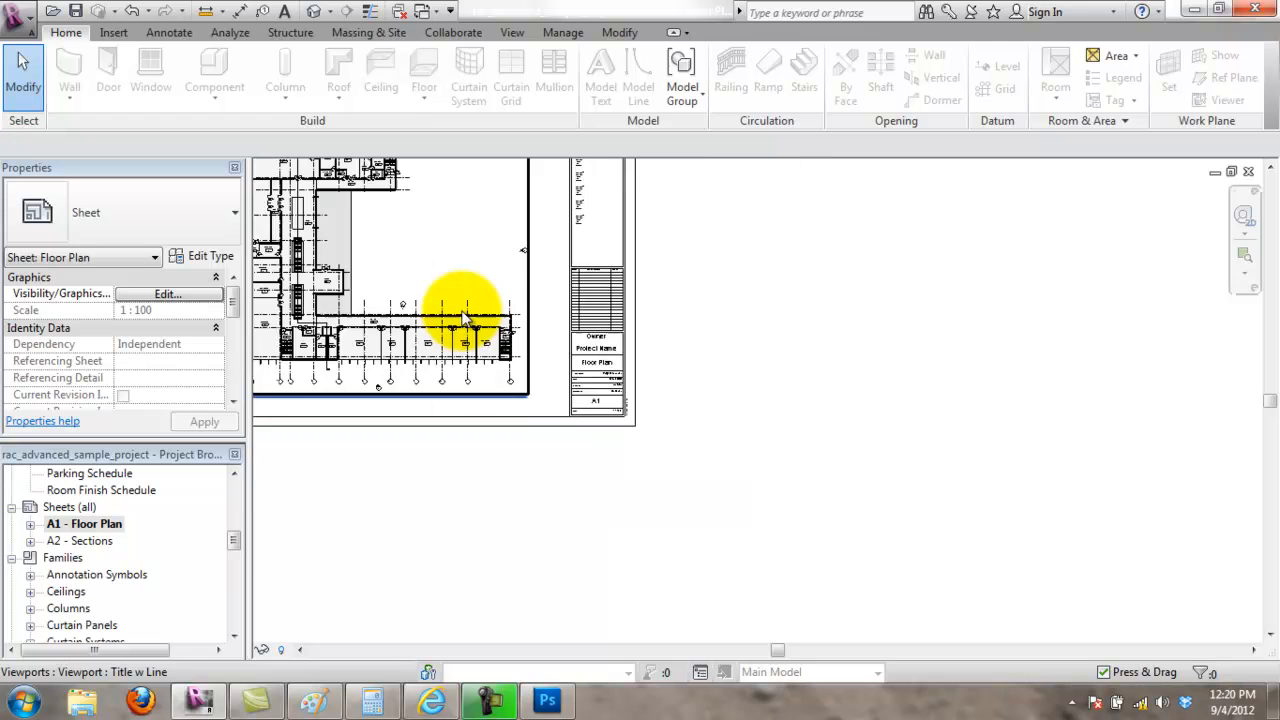
scroll(737, 449, "down", 2)
scroll(670, 423, "up", 2)
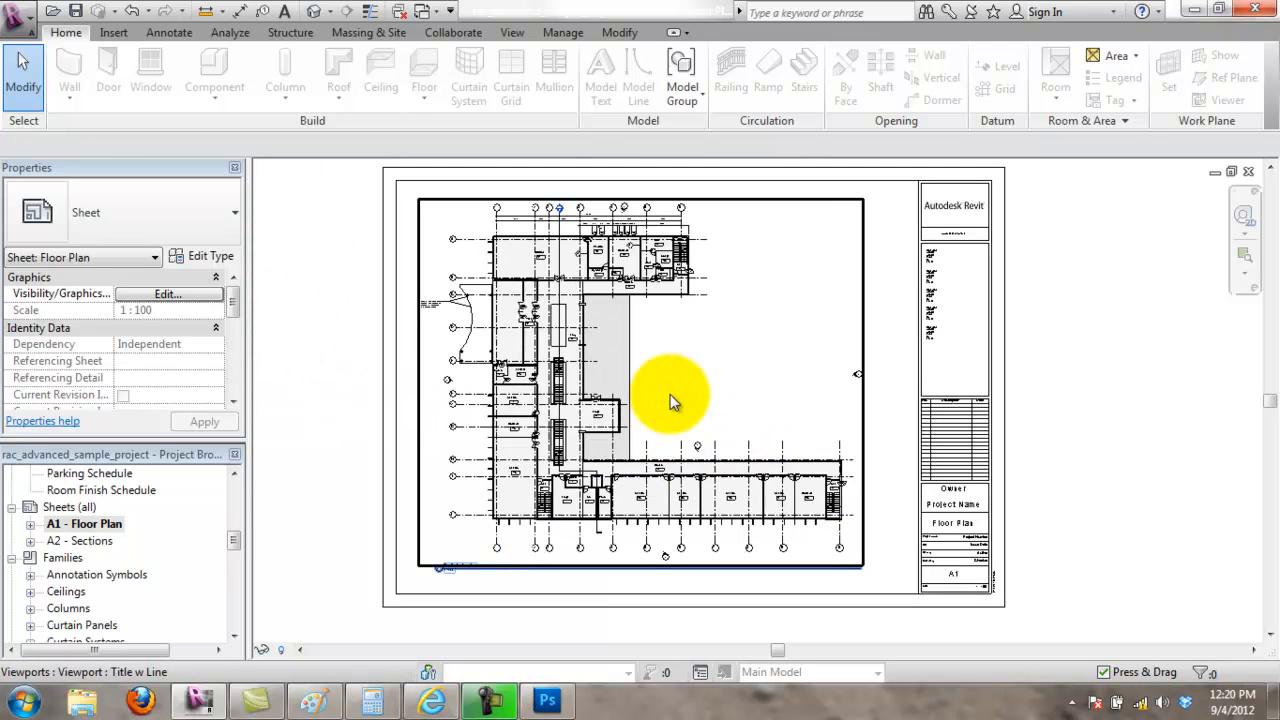
middle_click_drag(709, 380, 711, 390)
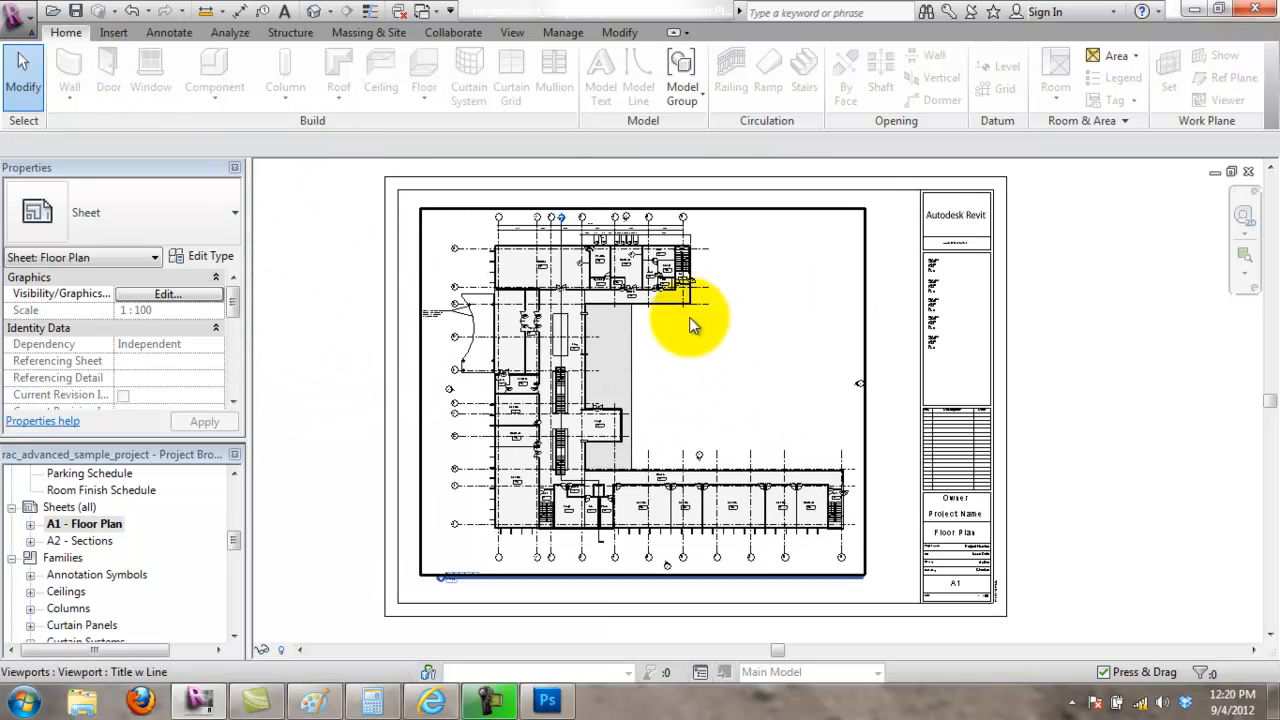
scroll(680, 320, "down", 2)
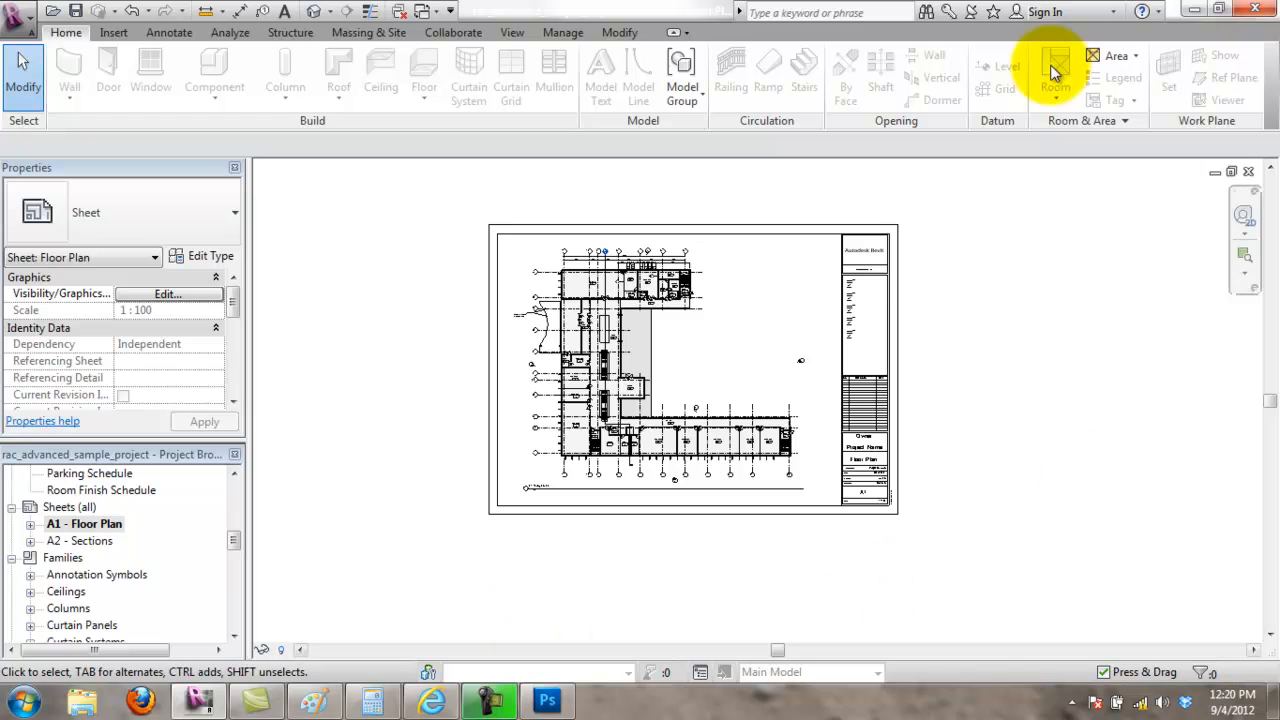
Step: Start a new print with Adobe PDF as the printer and the print range limited to selected views/sheets
left_click(33, 22)
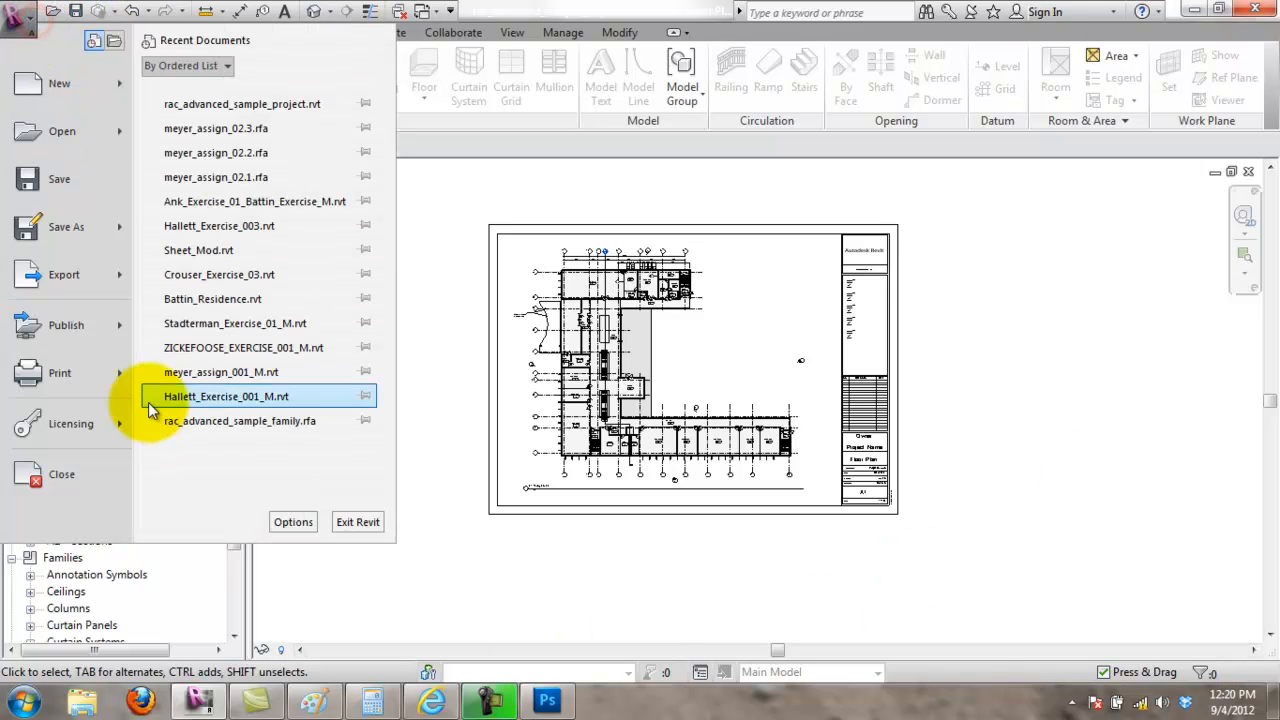
left_click(28, 372)
left_click(588, 158)
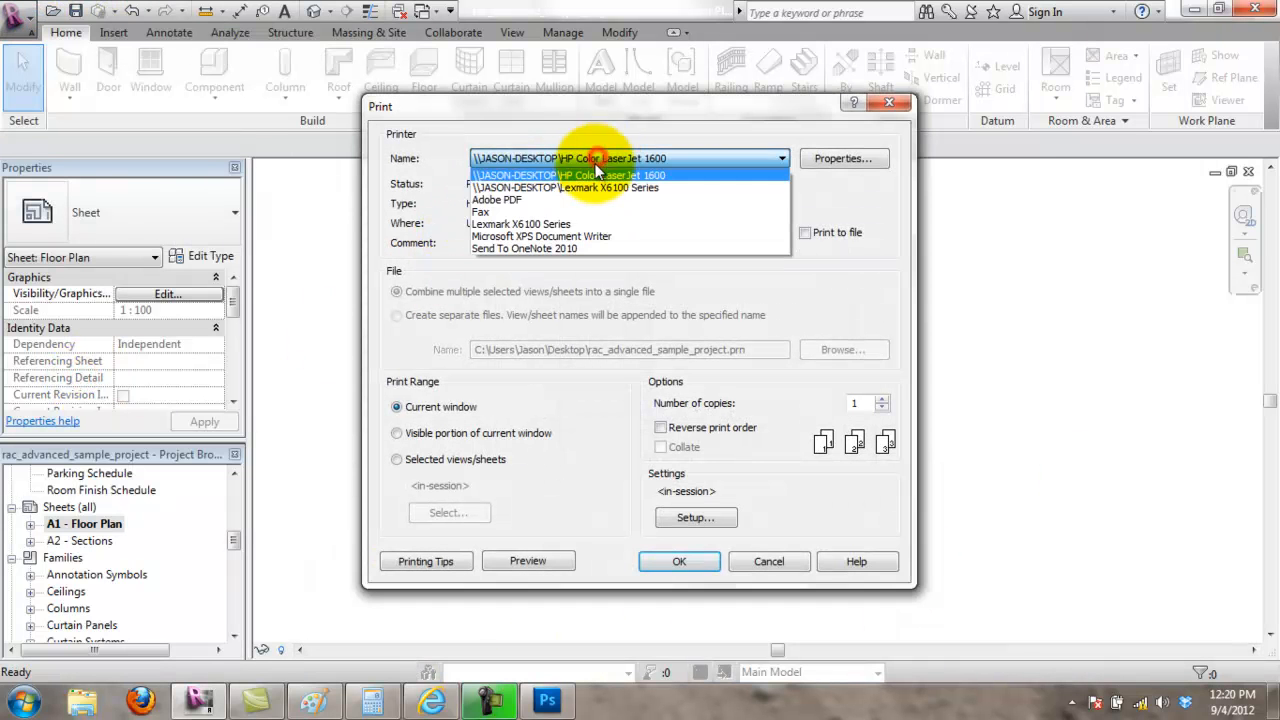
left_click(573, 202)
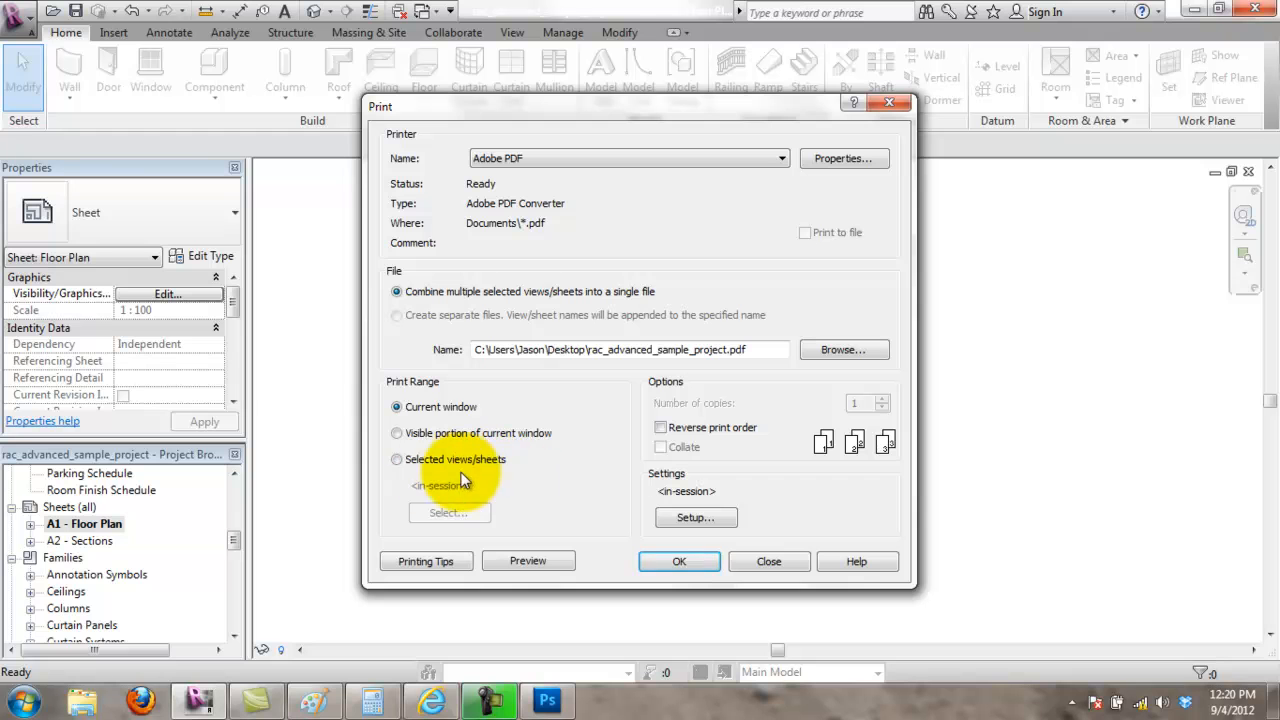
left_click(396, 459)
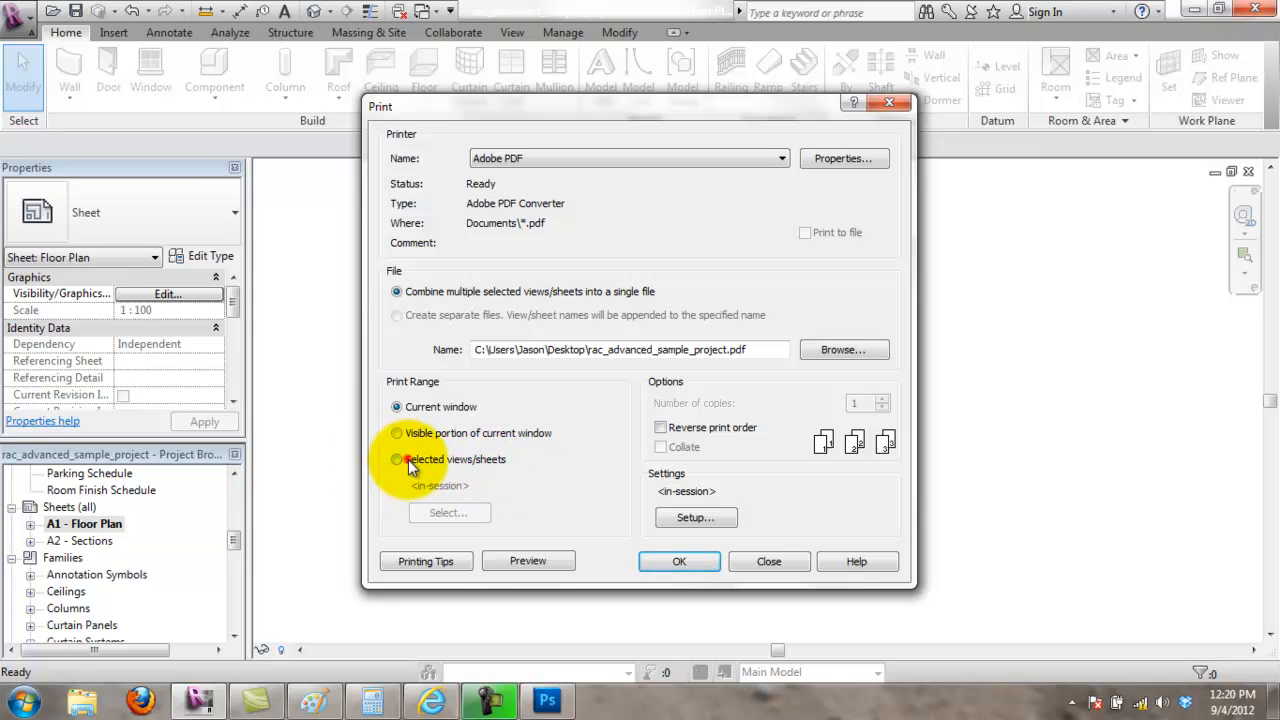
Step: Include only sheets A1 - Floor Plan and A2 - Sections without saving the set, and combine them into a single file
left_click(481, 516)
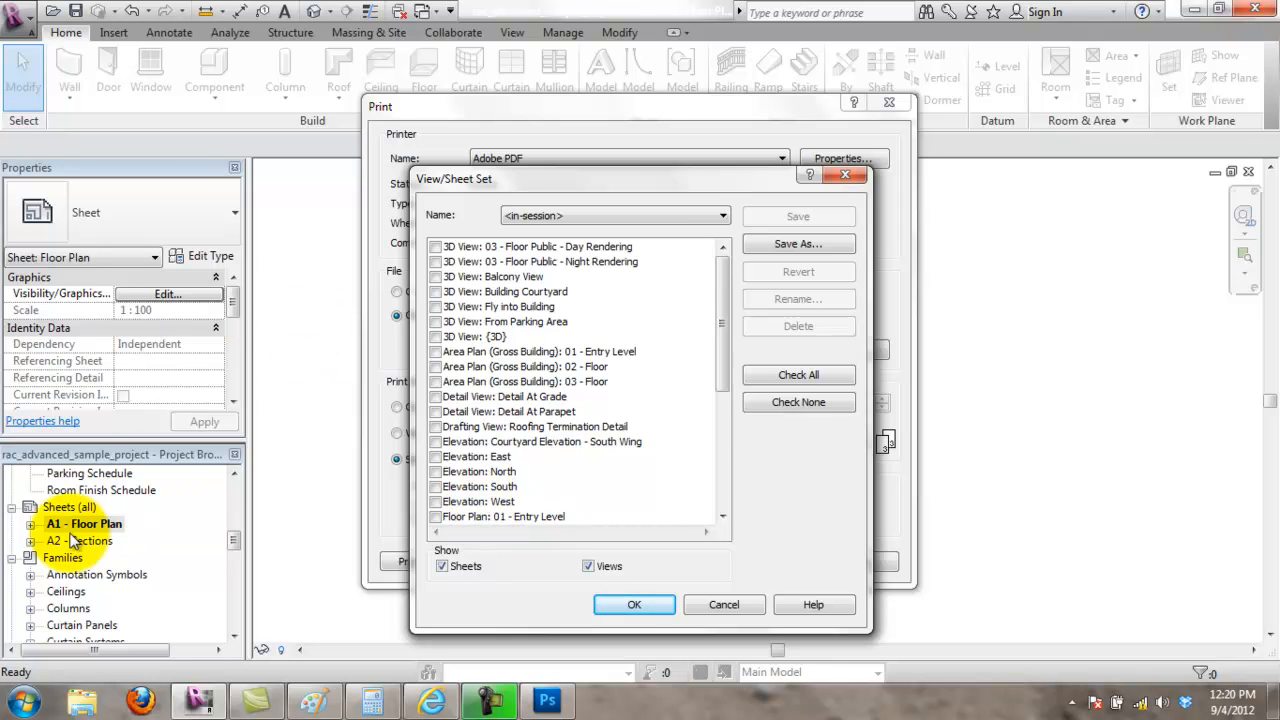
left_click(725, 217)
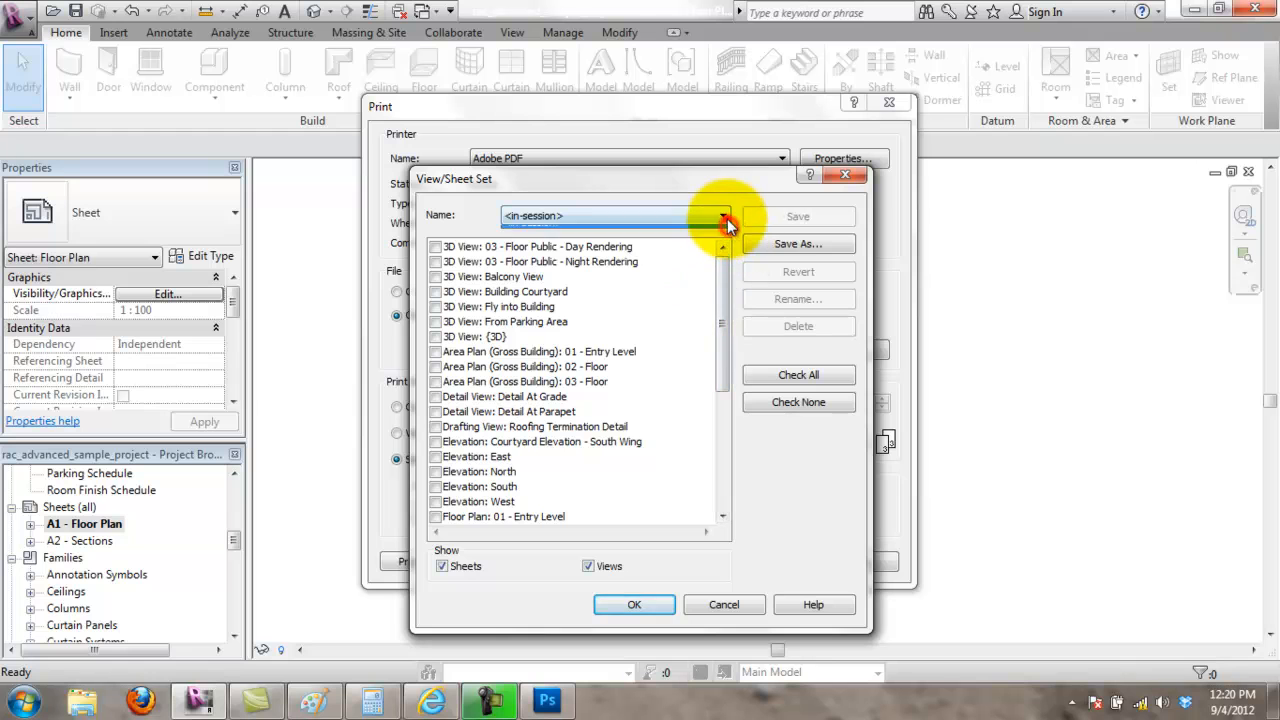
left_click(590, 566)
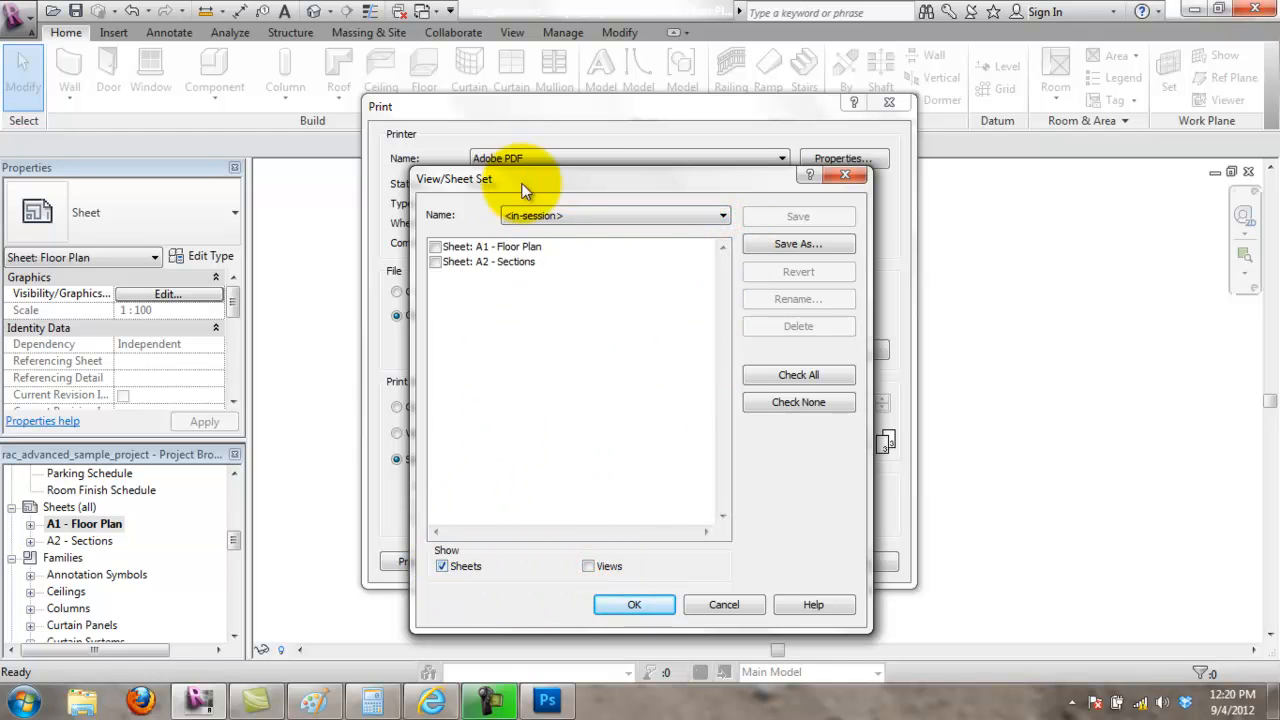
left_click(437, 247)
left_click(436, 262)
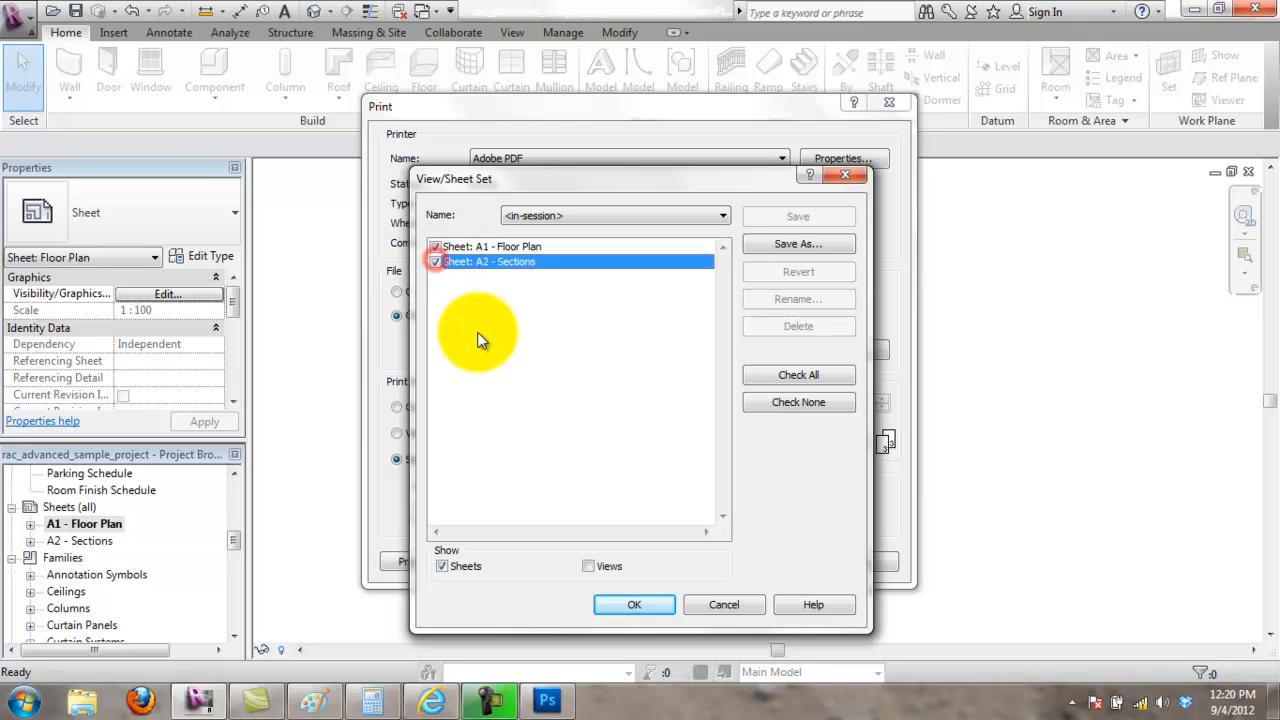
left_click(644, 606)
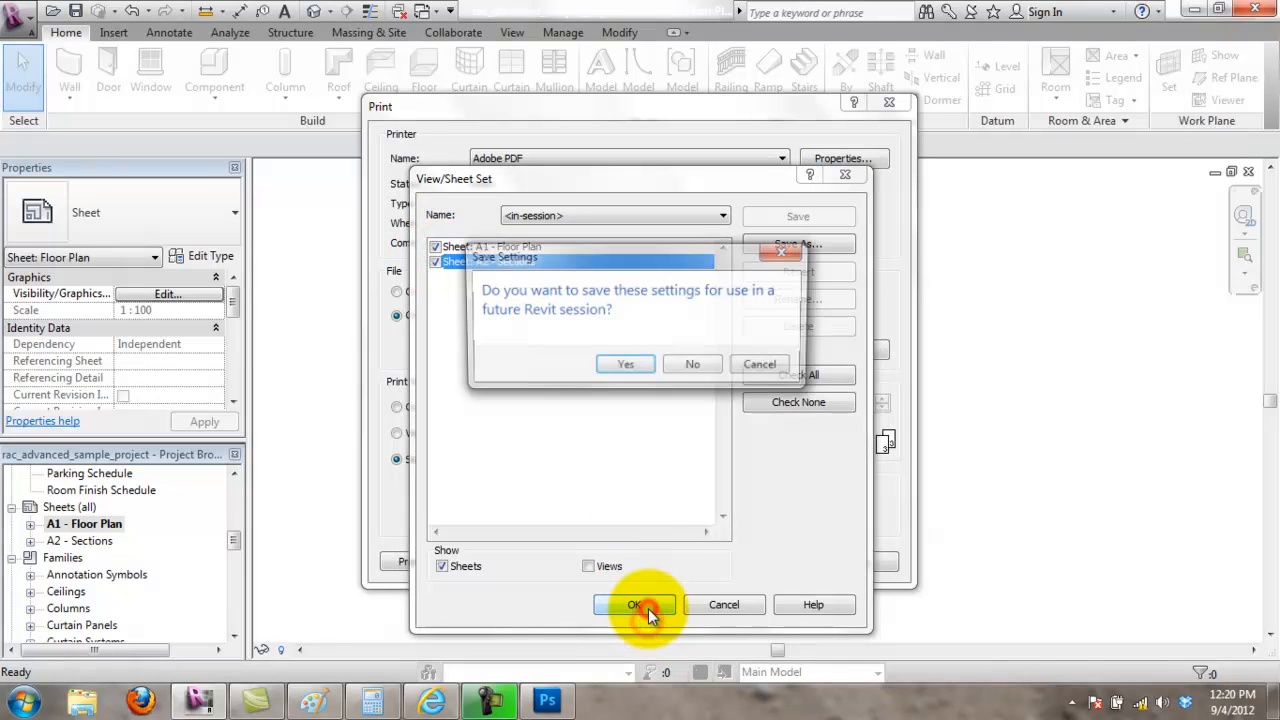
left_click(705, 365)
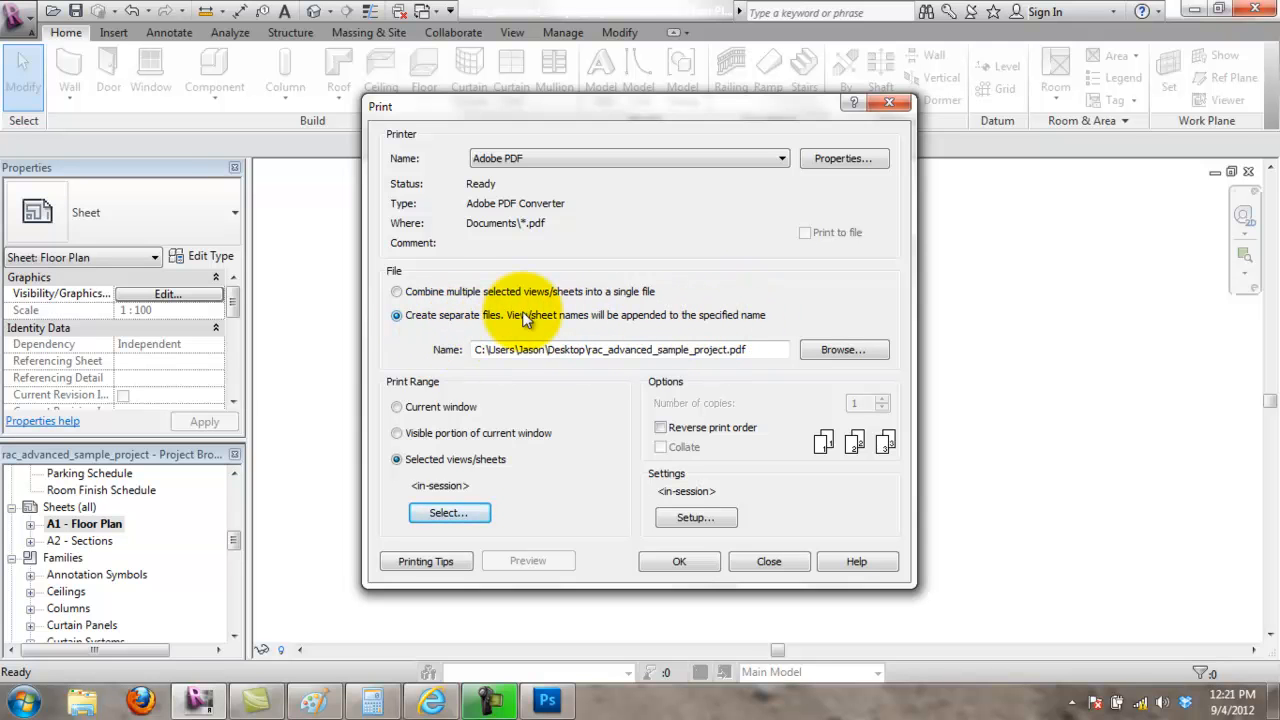
left_click(396, 291)
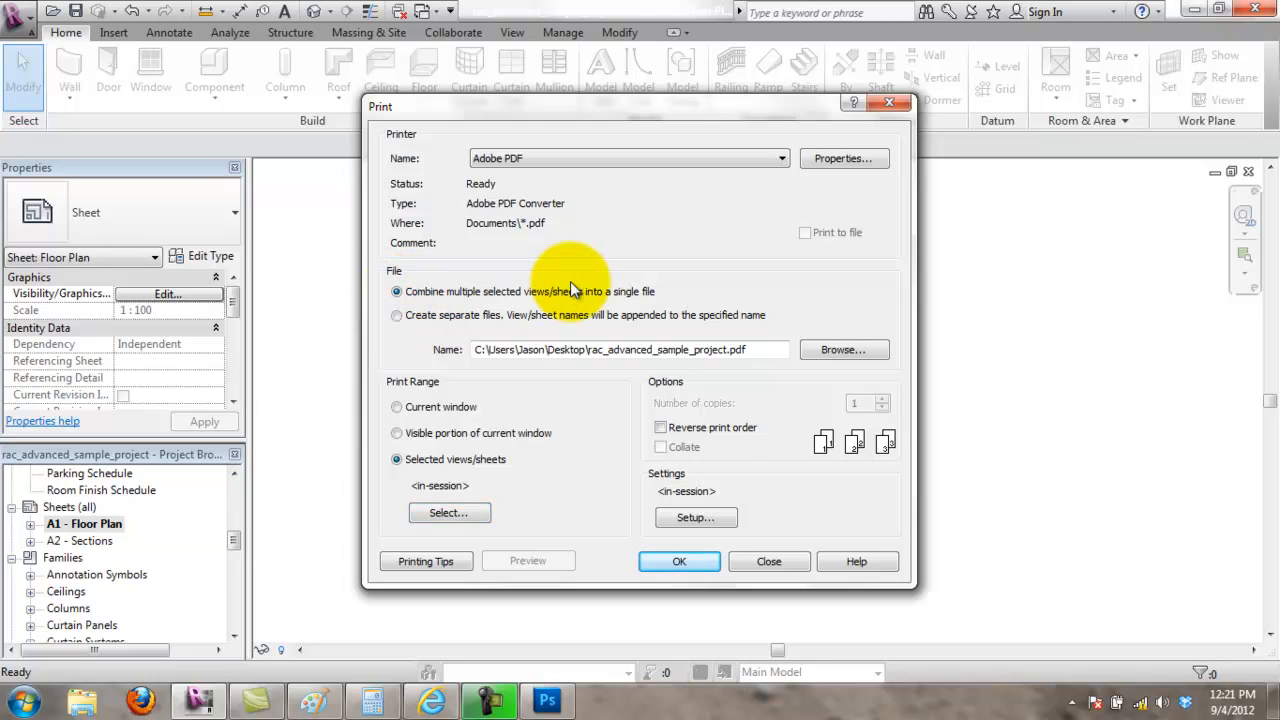
Step: Configure the print setup for A0 paper with the zoom at 100% size
left_click(689, 517)
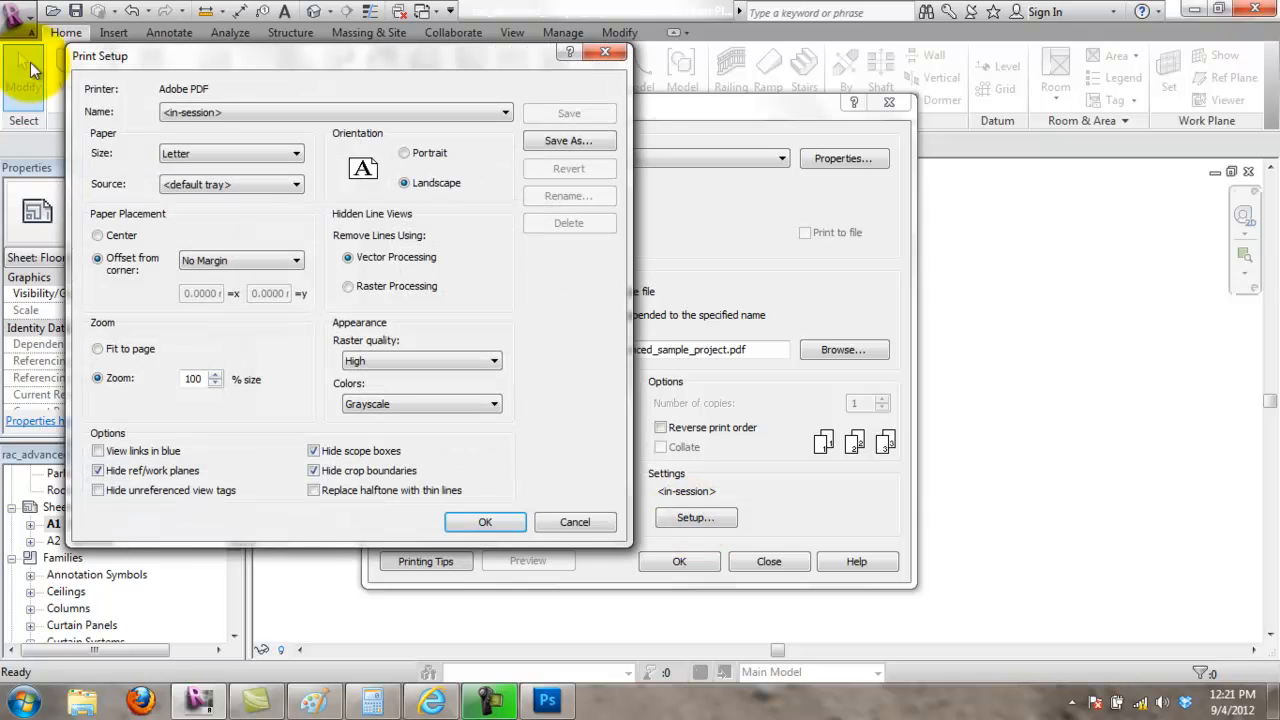
left_click(209, 153)
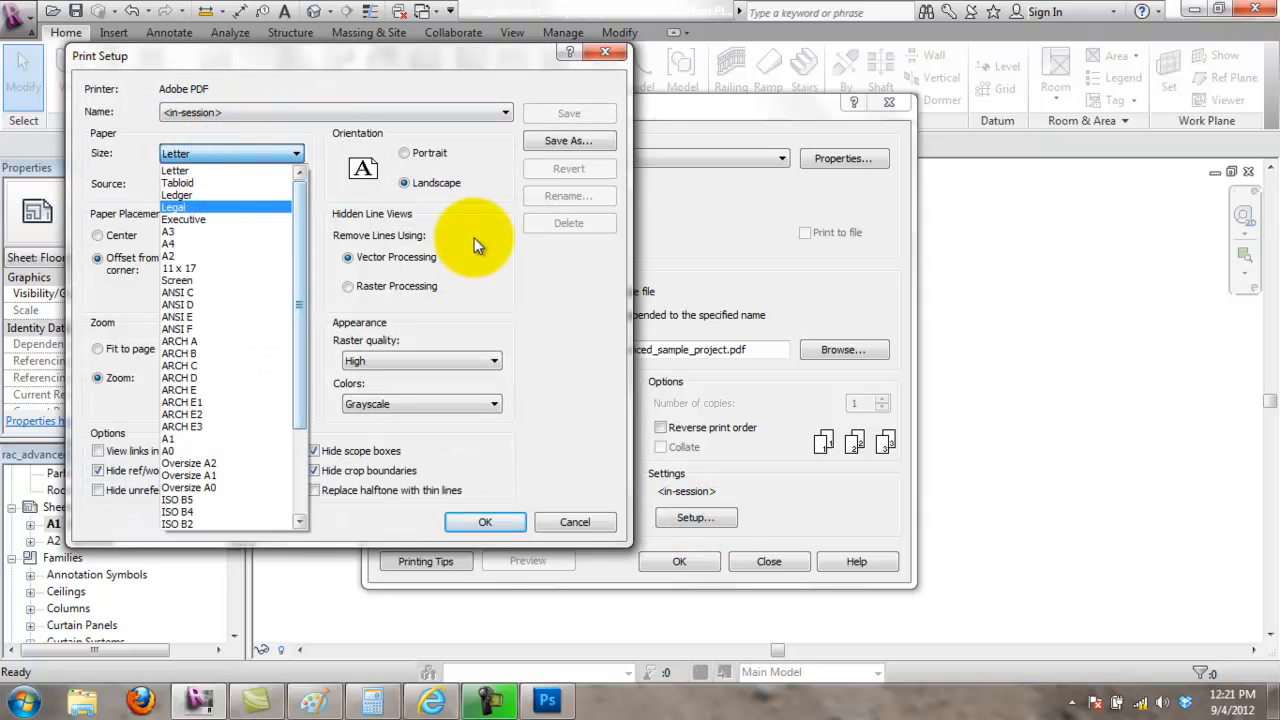
left_click(474, 244)
left_click(256, 155)
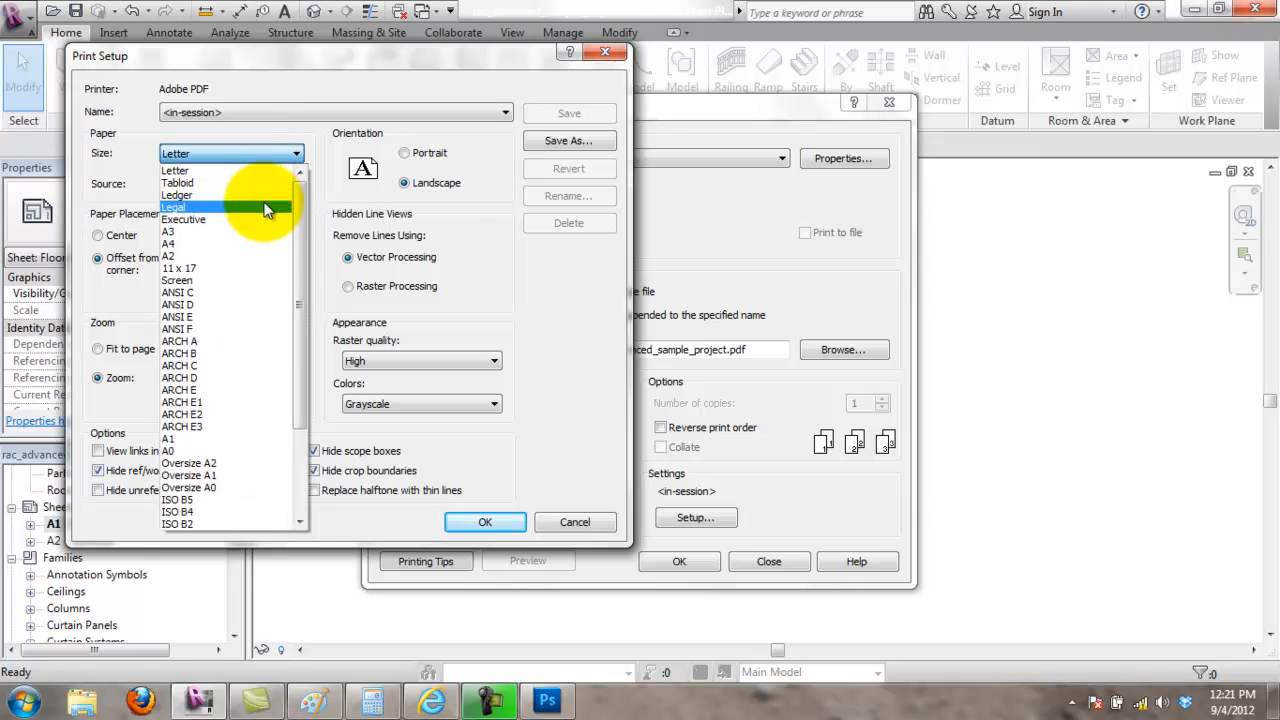
left_click_drag(298, 215, 302, 265)
left_click(187, 355)
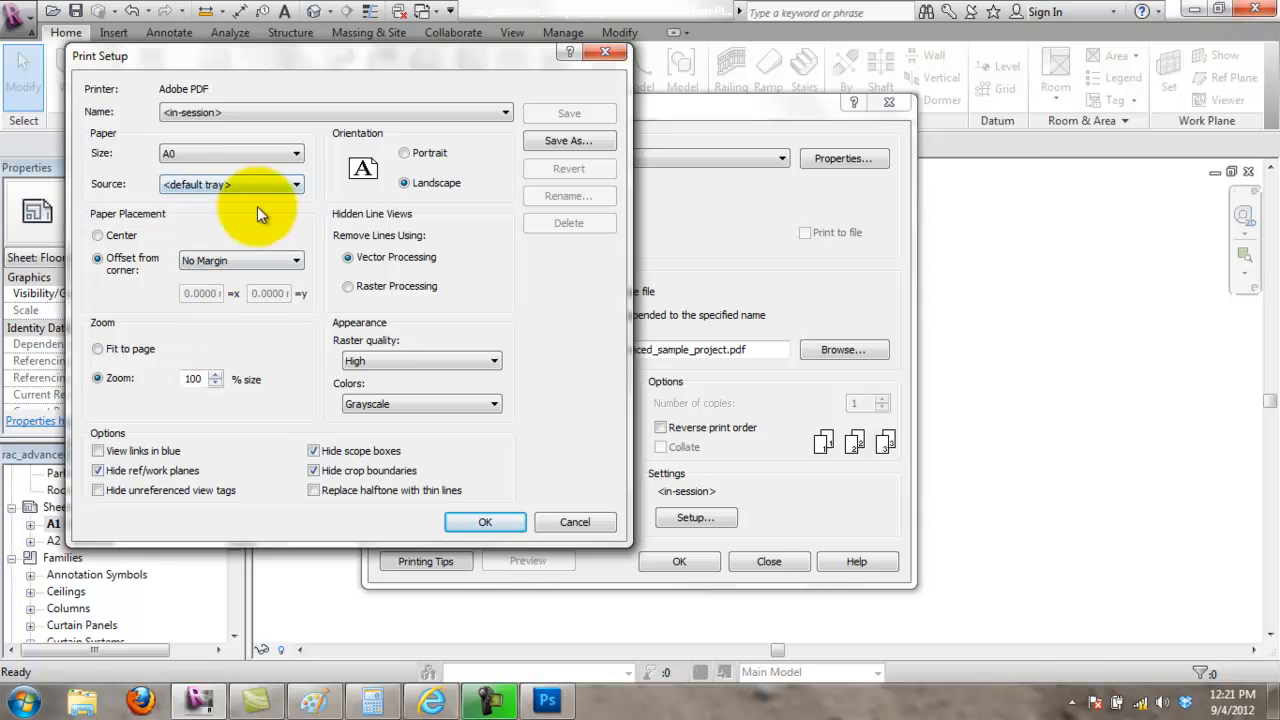
left_click(98, 378)
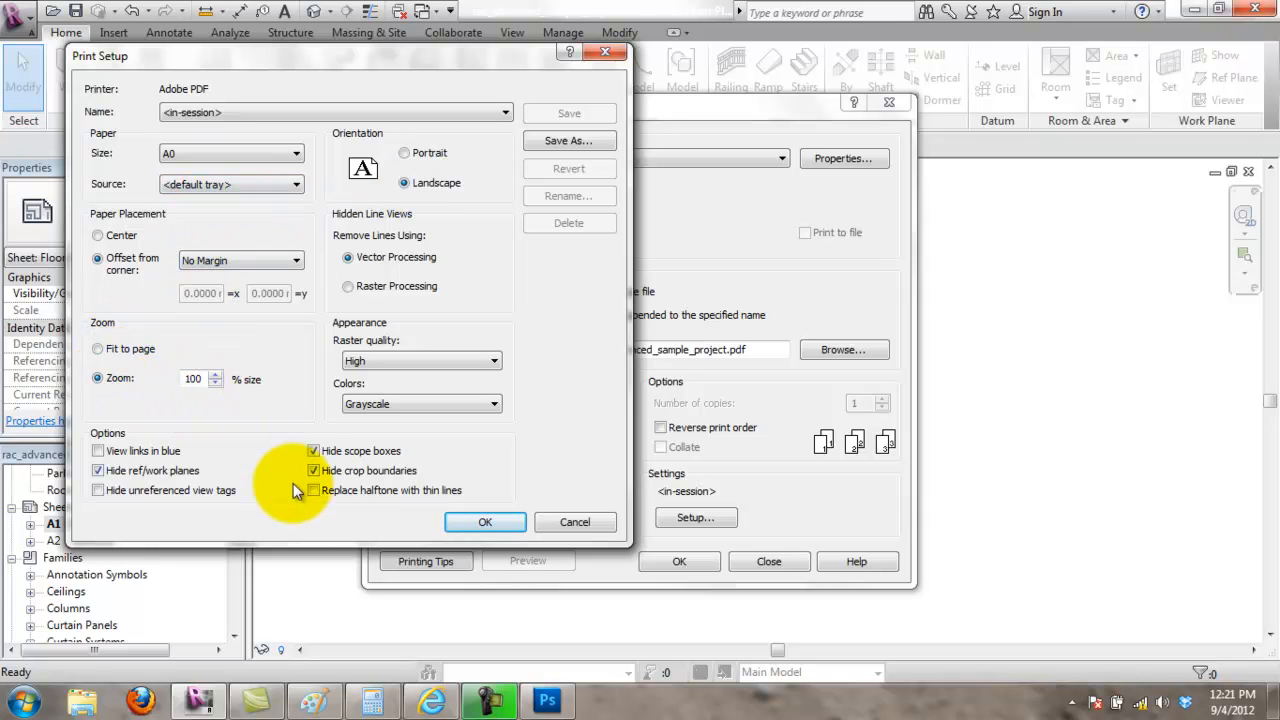
Step: Save the print setup for future sessions under the name My Settings
left_click(480, 525)
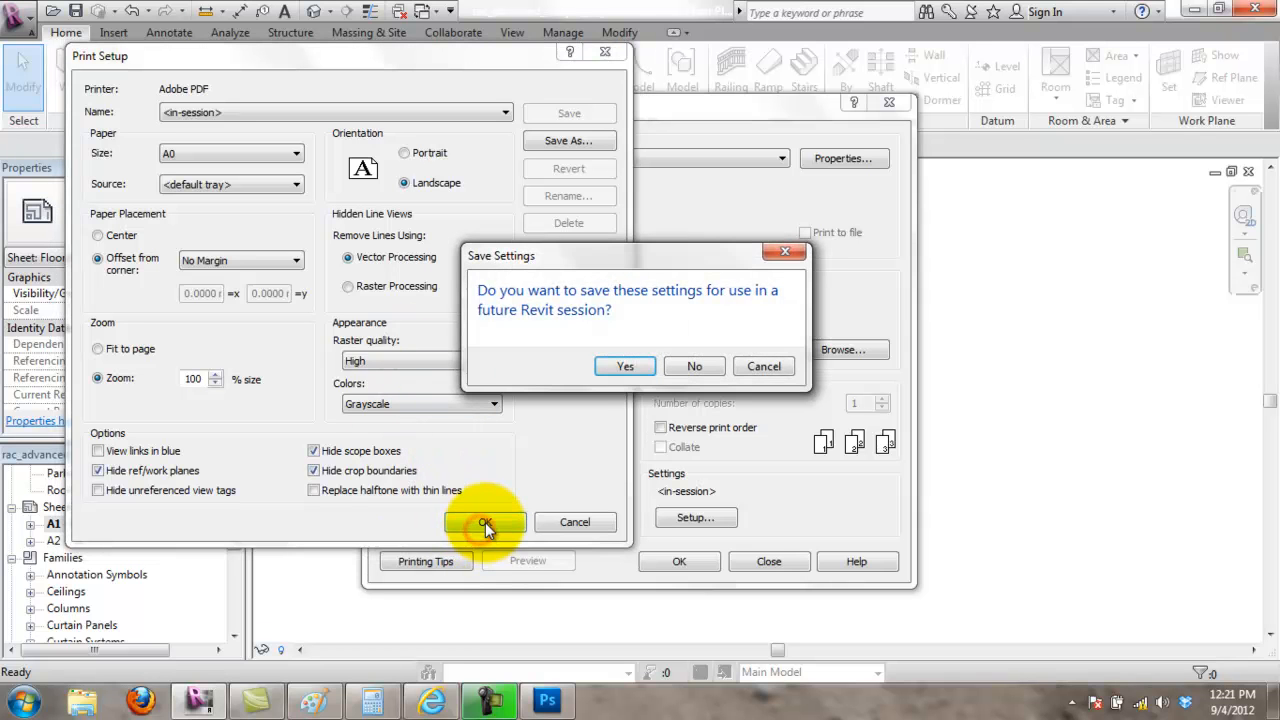
left_click(629, 366)
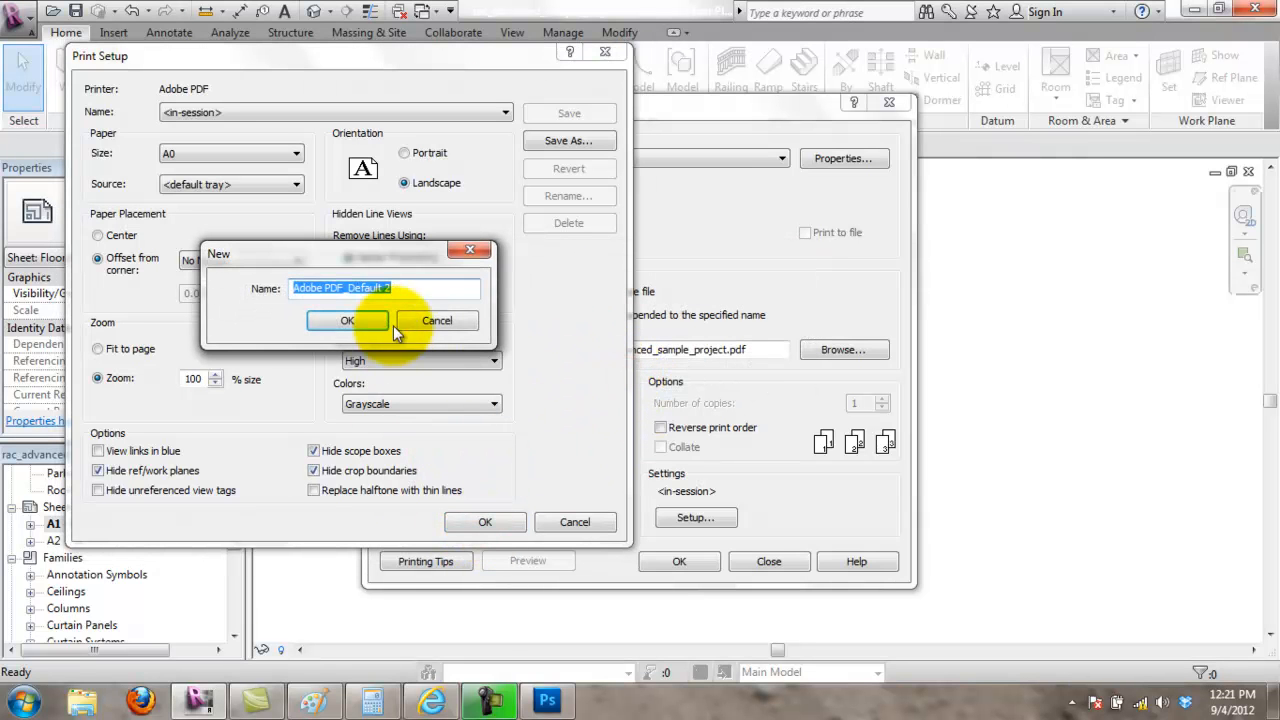
type("My Settings")
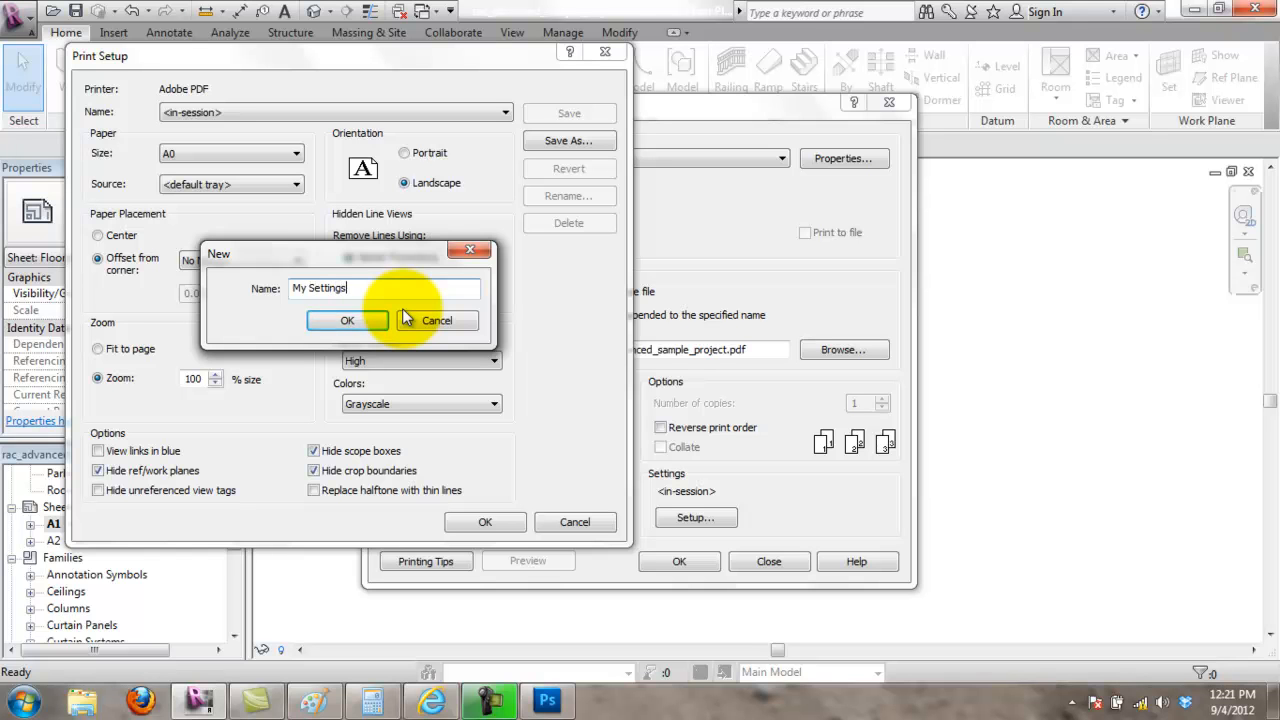
key("Return")
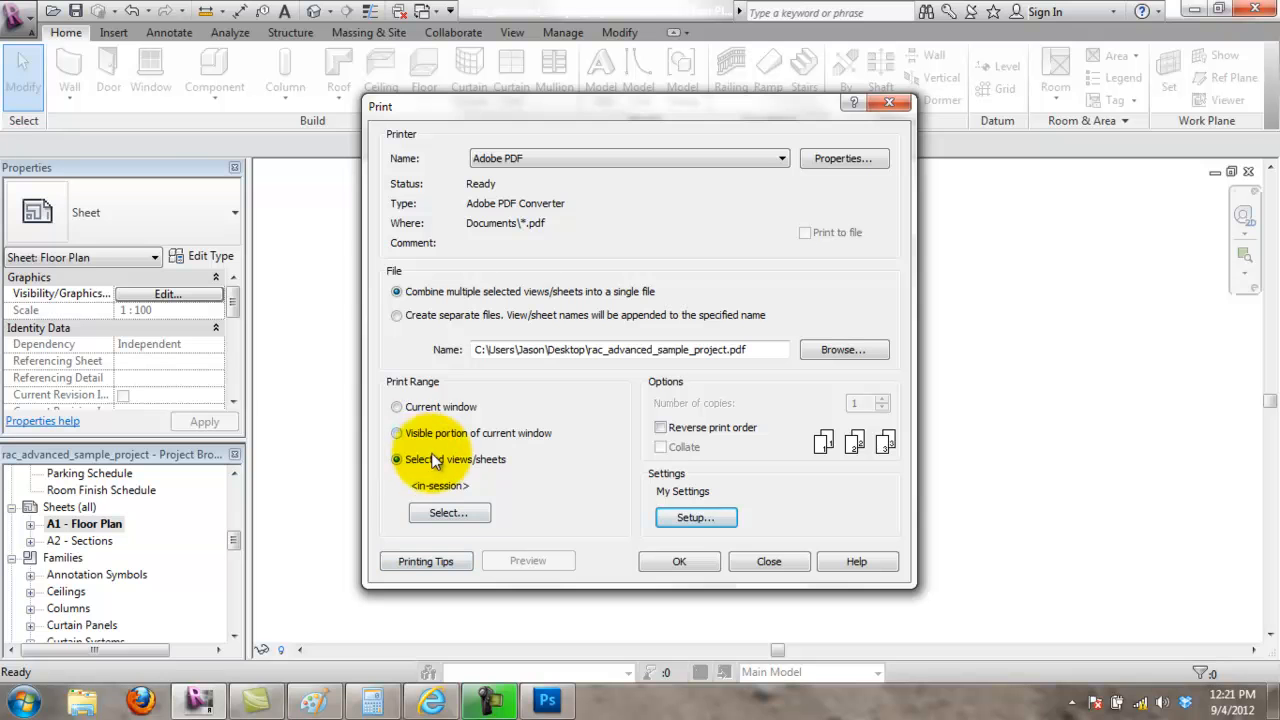
Step: Print the selected sheets to the Desktop as rac_advanced_sample_project in PDF format, and switch to Adobe Acrobat Pro to view the file
left_click(712, 562)
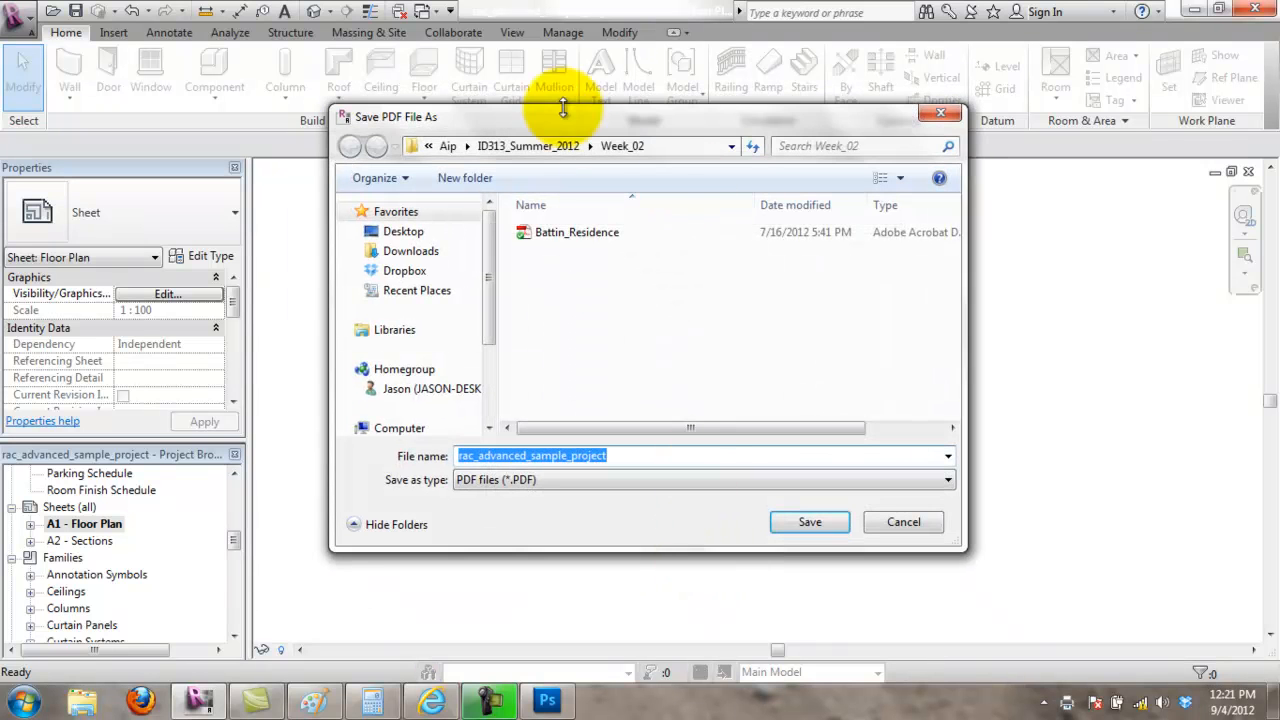
left_click(445, 232)
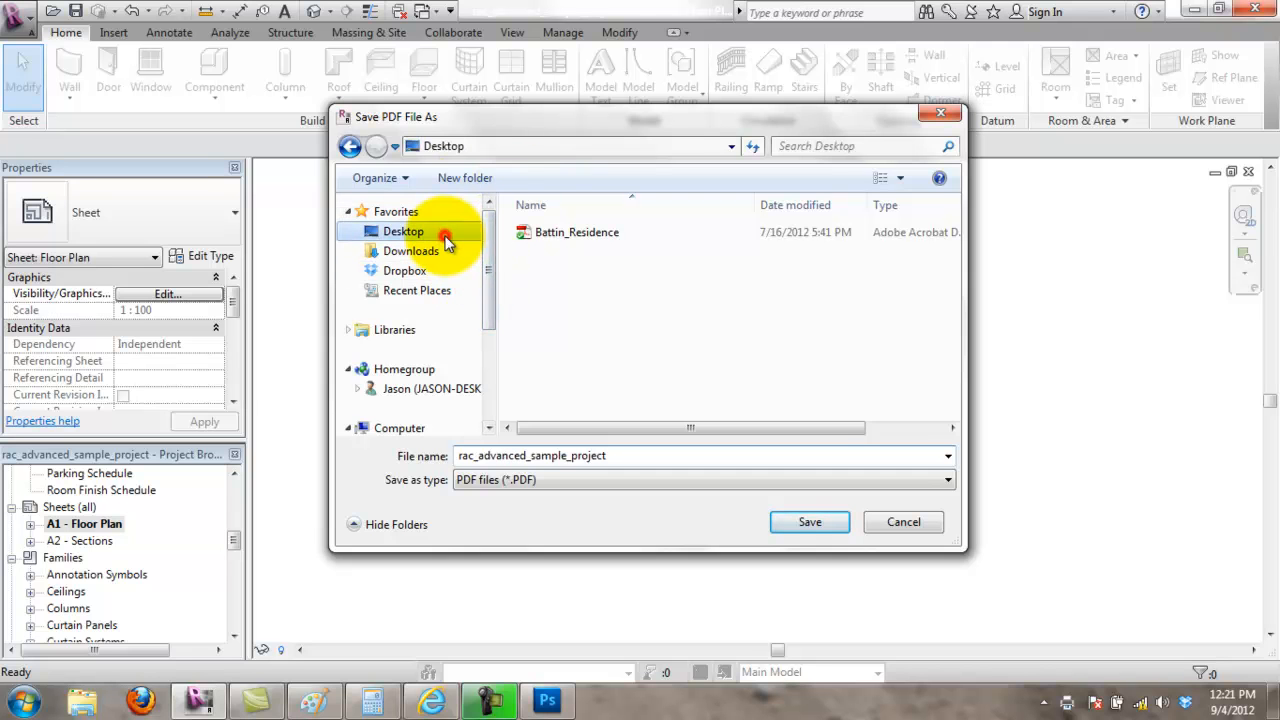
left_click_drag(954, 234, 957, 300)
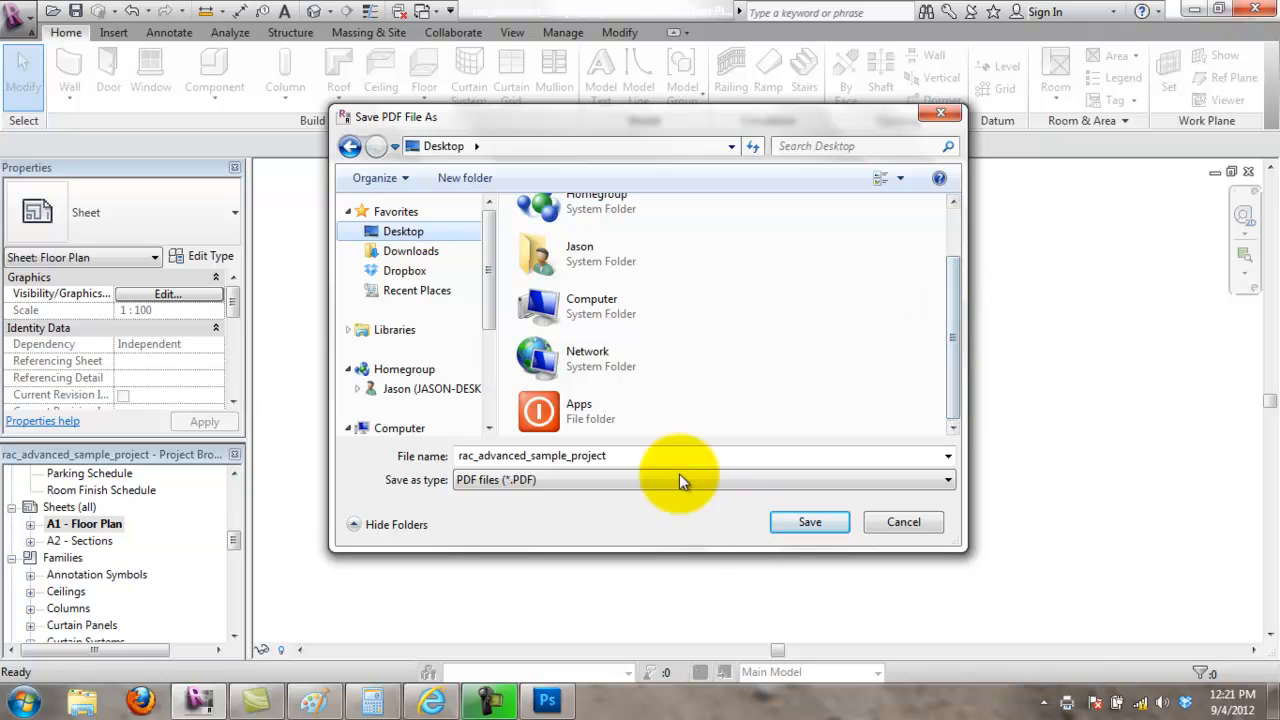
left_click(812, 522)
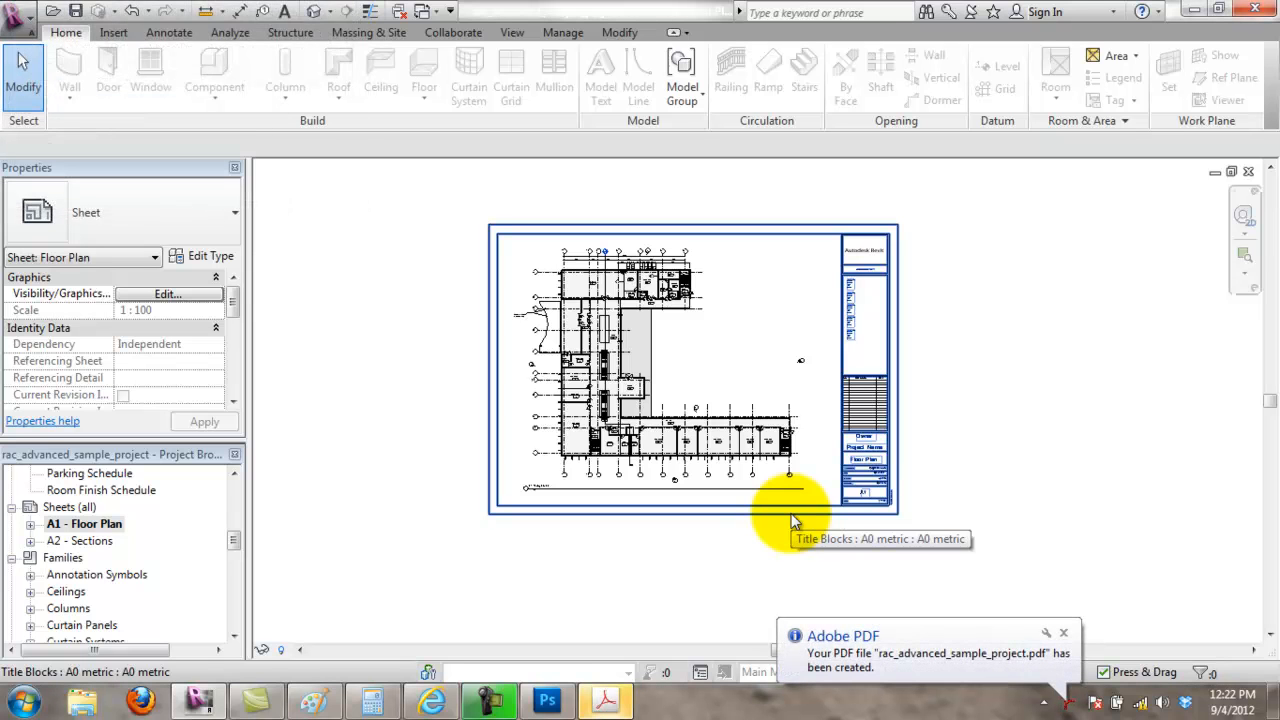
left_click(604, 700)
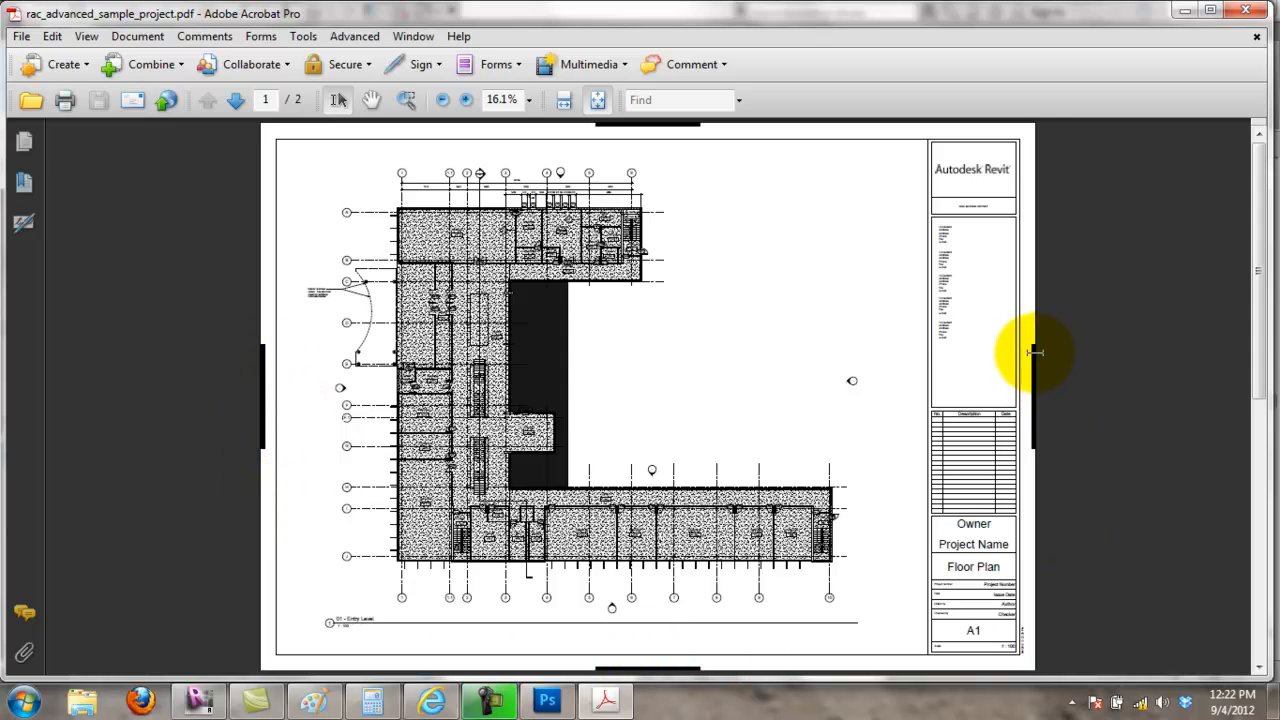
Step: Page back and forth between the Floor Plan and Sections sheets to review the printed PDF
left_click_drag(1258, 296, 1138, 316)
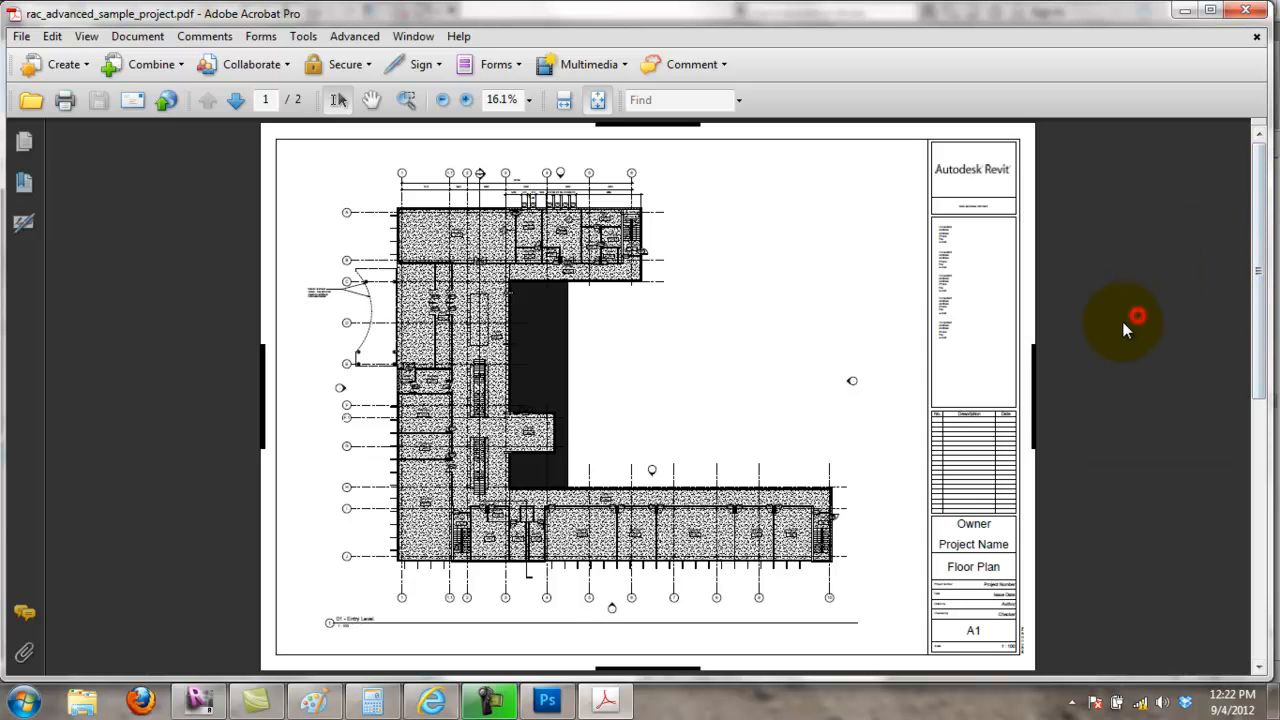
scroll(775, 365, "down", 1)
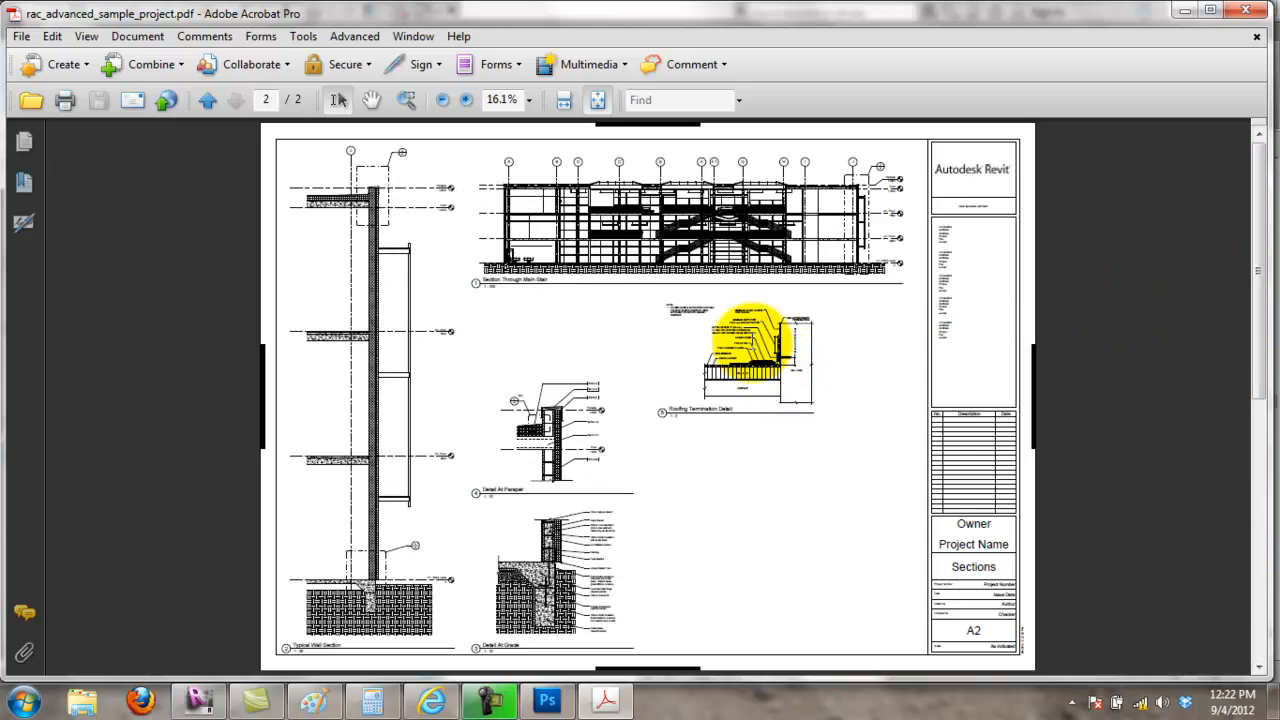
scroll(752, 345, "up", 1)
scroll(748, 350, "down", 1)
scroll(748, 350, "up", 1)
scroll(743, 343, "down", 1)
scroll(743, 343, "up", 1)
scroll(743, 343, "down", 1)
scroll(742, 343, "up", 1)
scroll(742, 345, "down", 1)
Step: Check the PDF's page size in the document properties and close them without changes
left_click(24, 37)
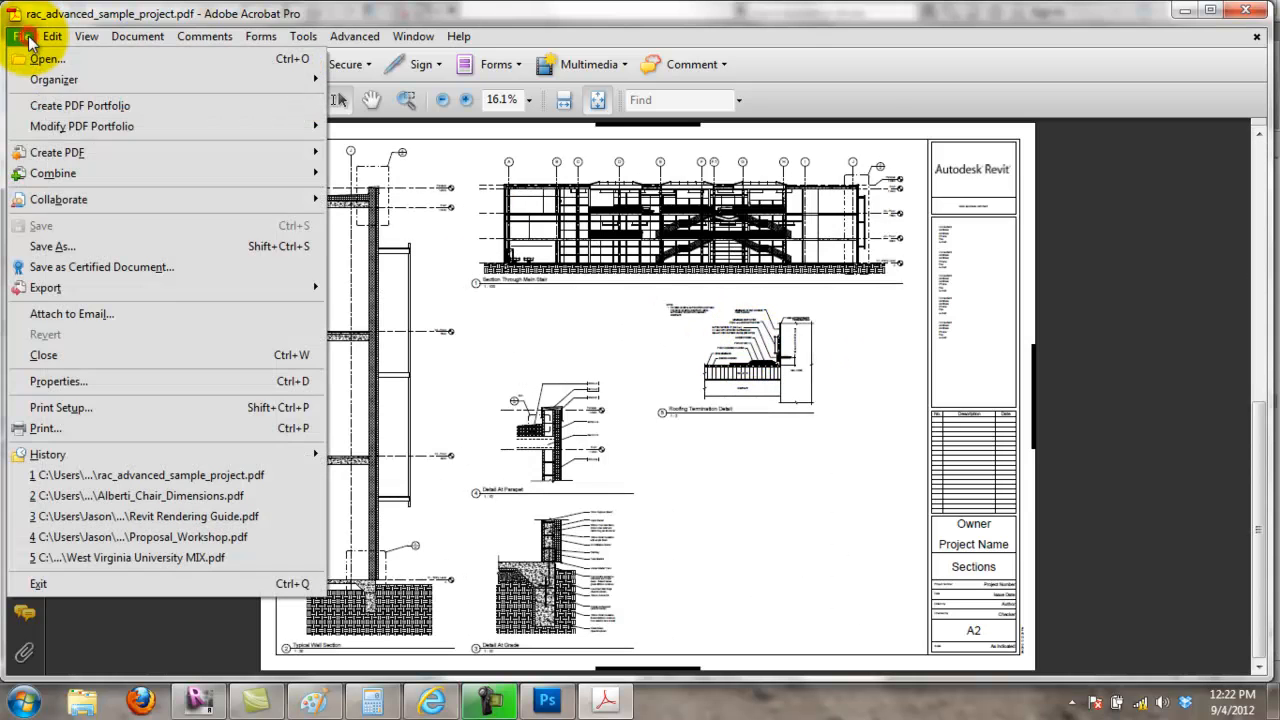
left_click(96, 382)
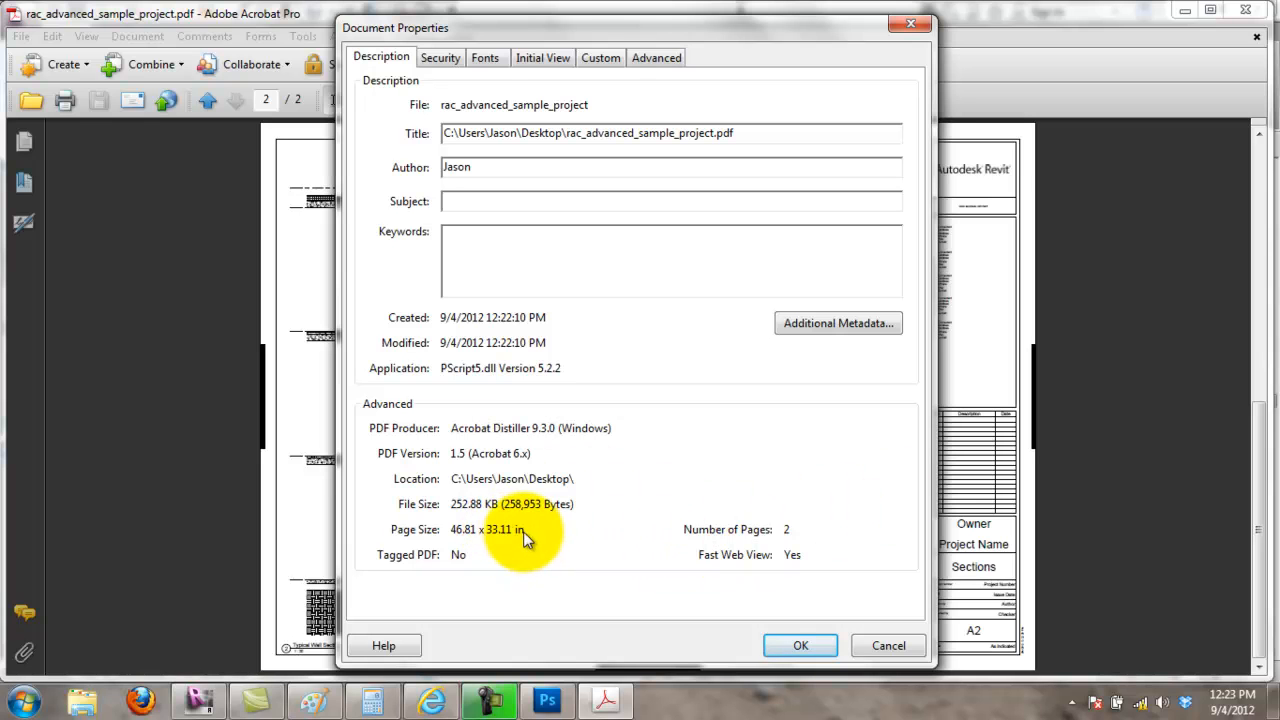
left_click(518, 532)
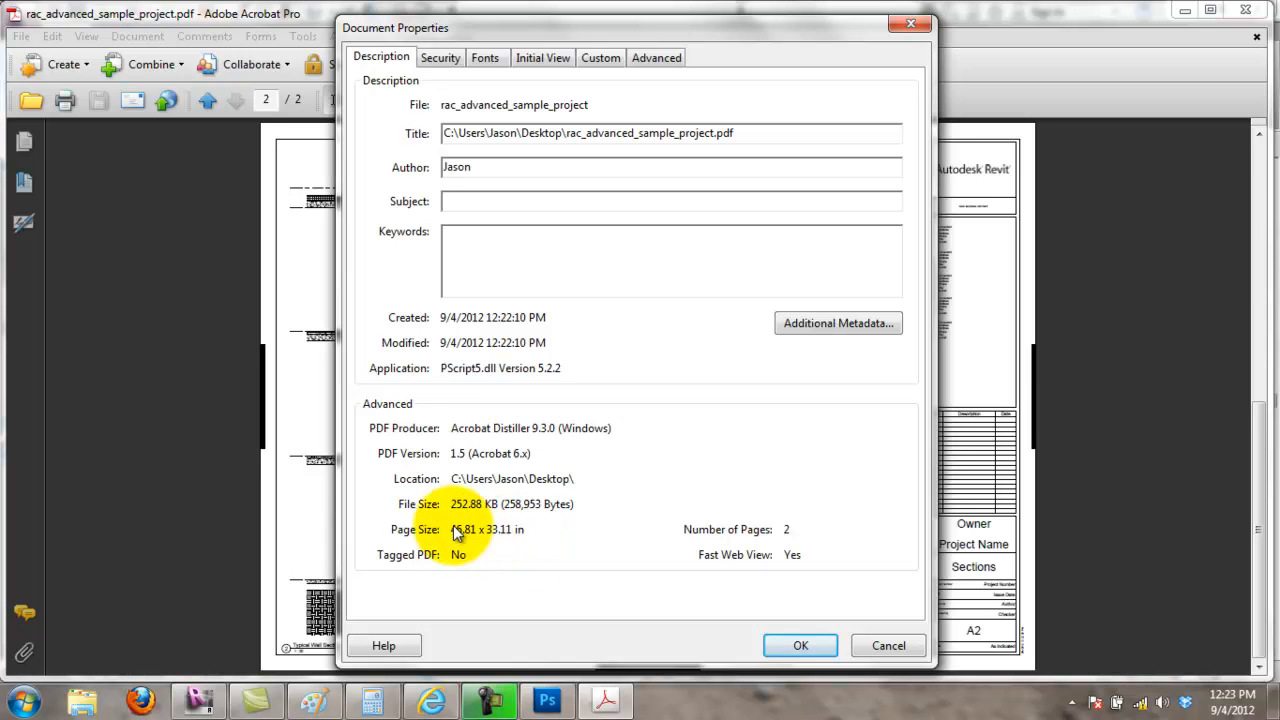
left_click(903, 643)
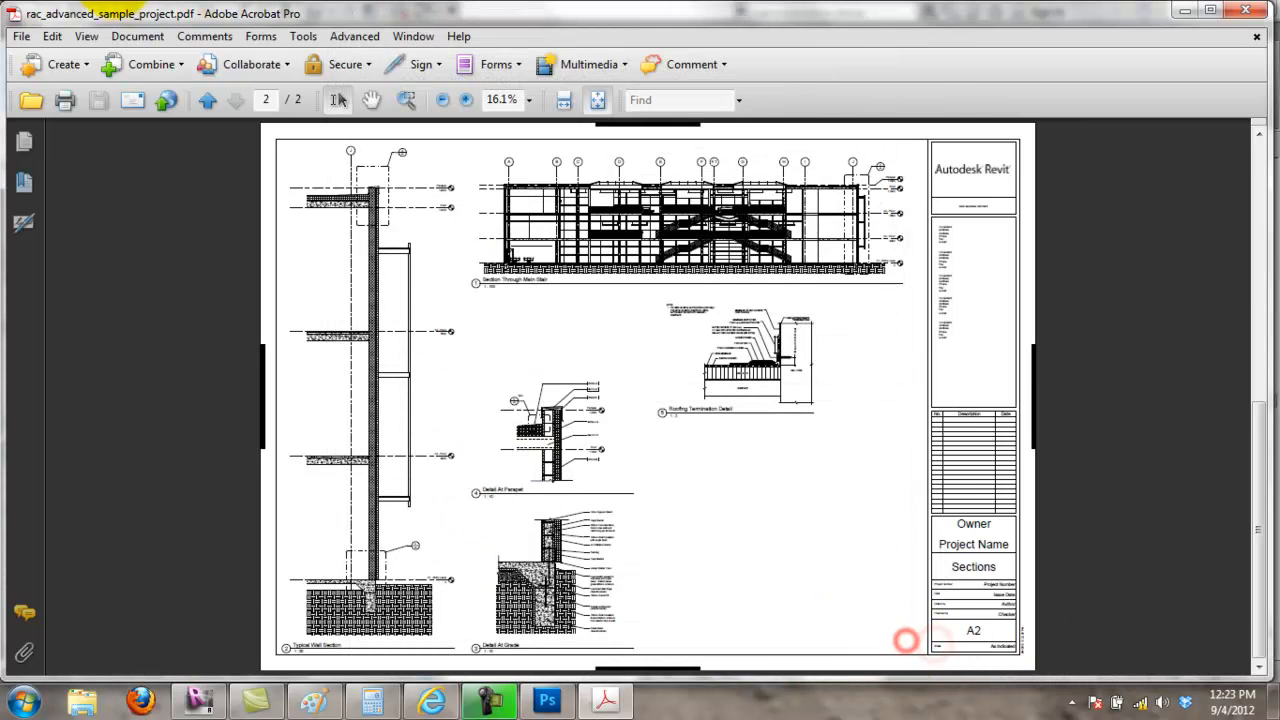
Step: Start a print setup with the paper source chosen by PDF page size and page scaling set to Fit to Printable Area
left_click(21, 36)
left_click(92, 428)
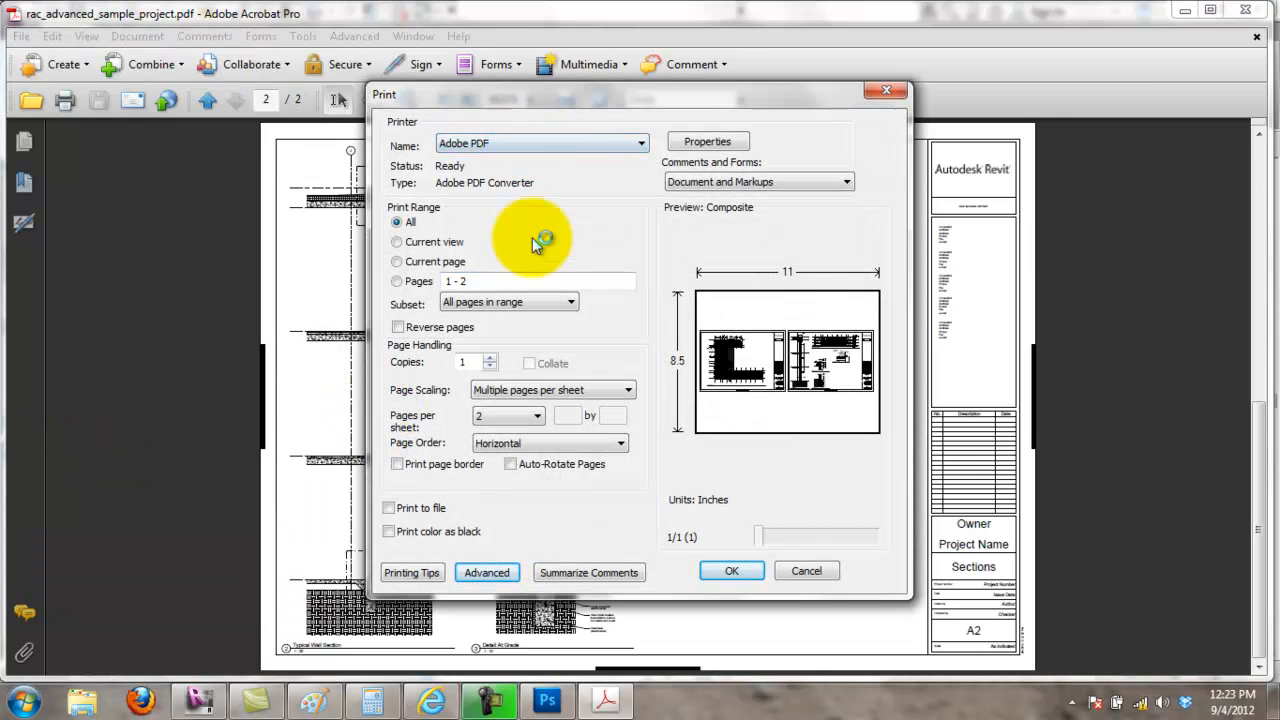
left_click(540, 302)
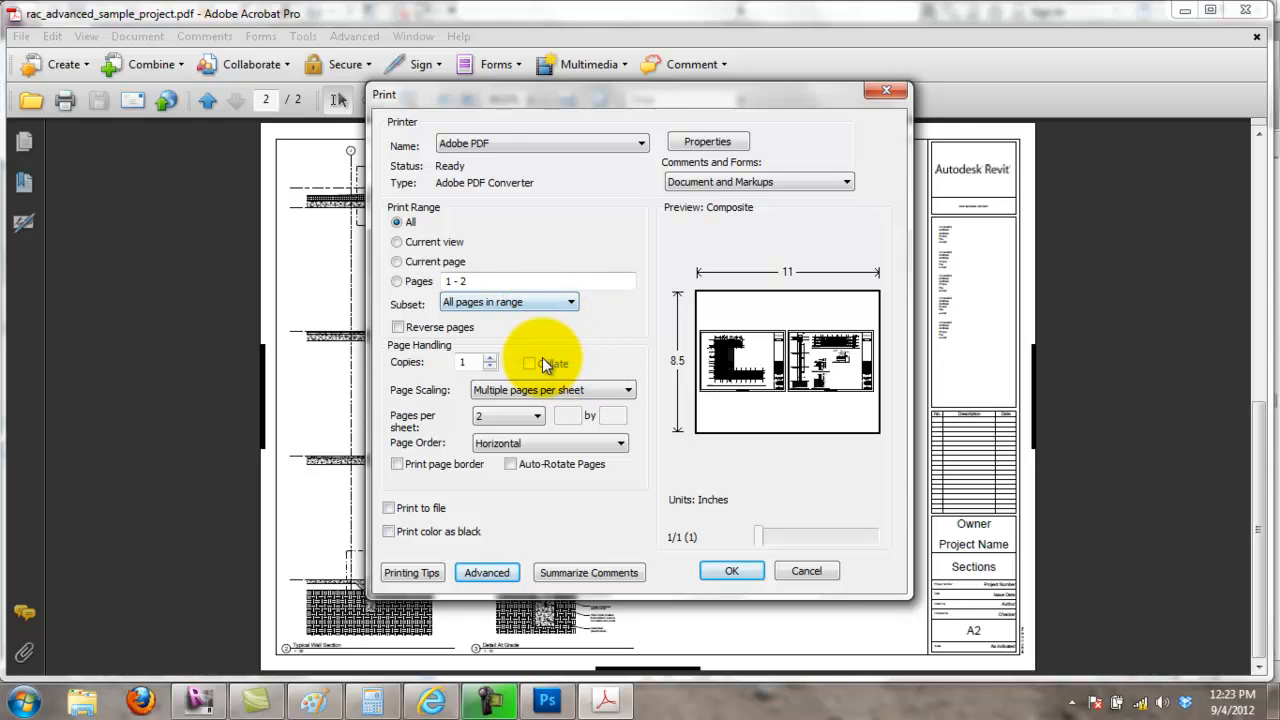
left_click(540, 390)
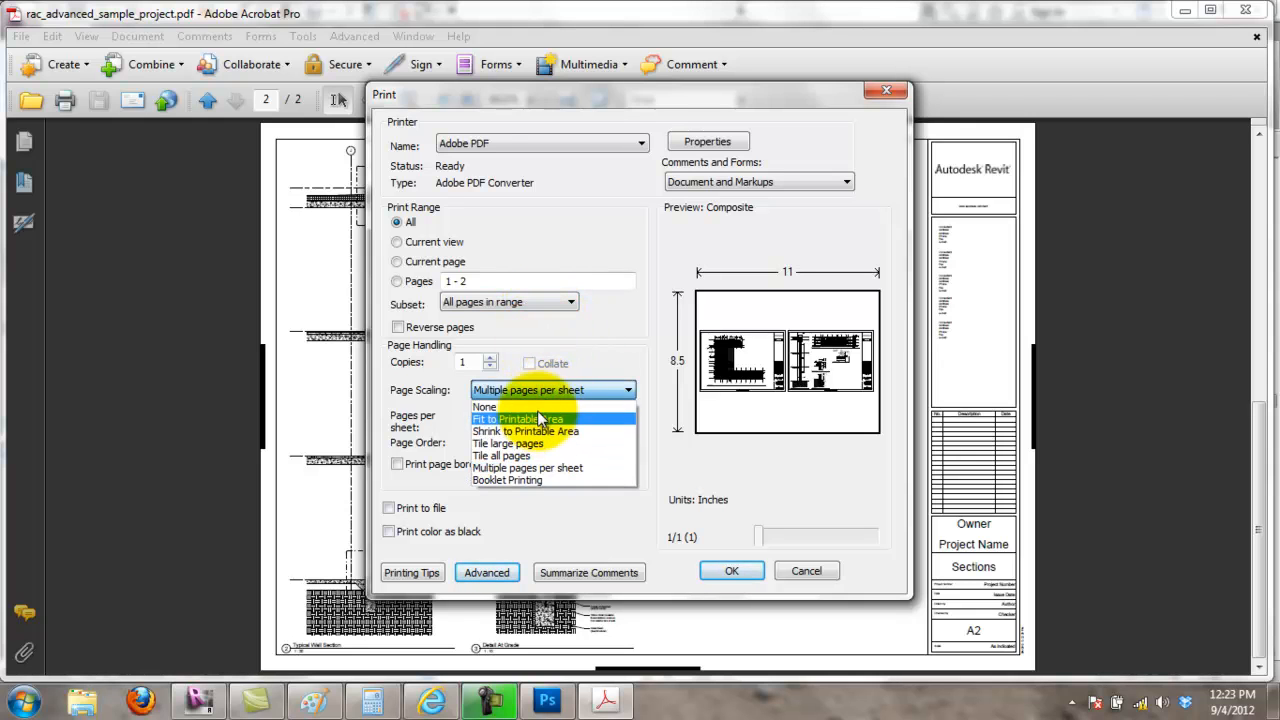
left_click(533, 408)
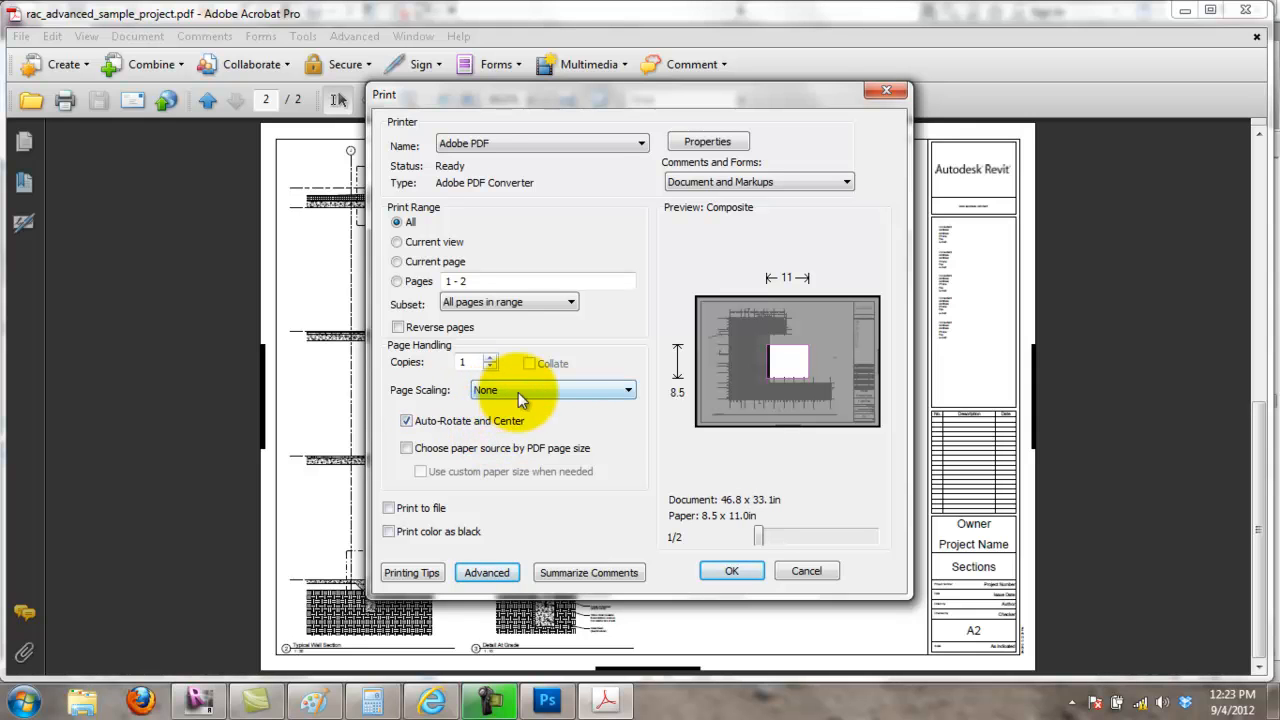
left_click(406, 448)
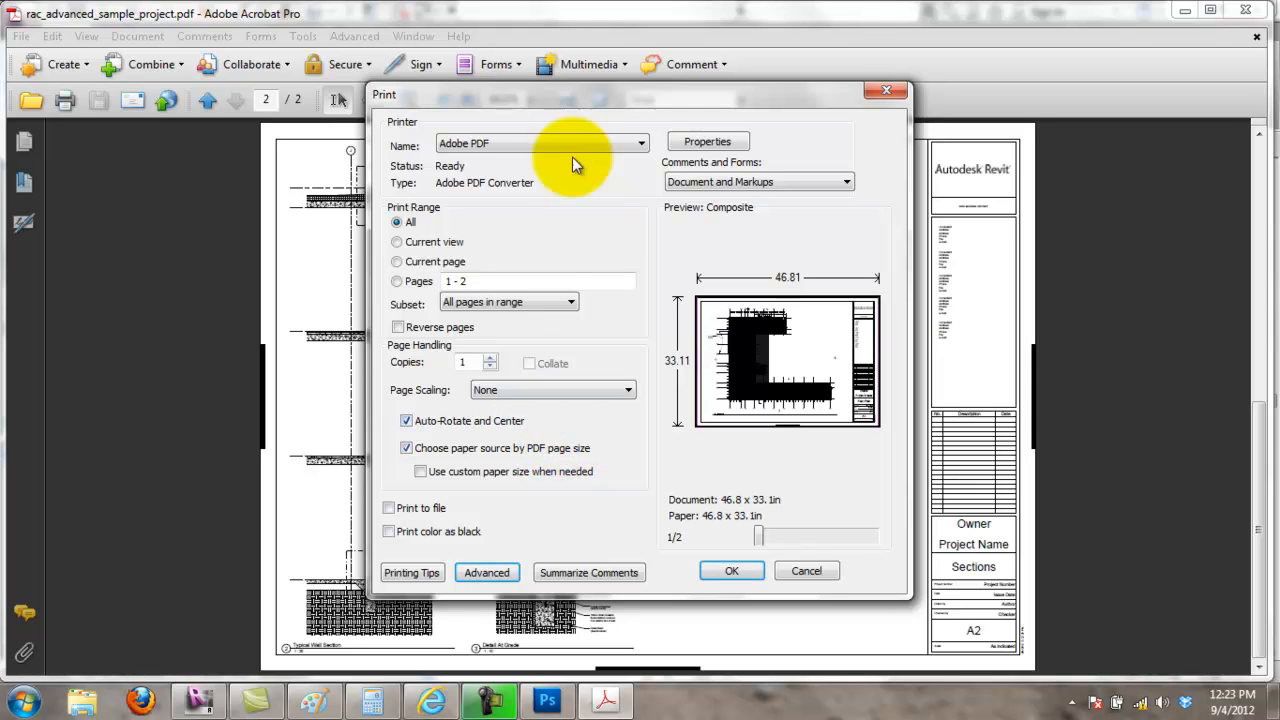
left_click(537, 390)
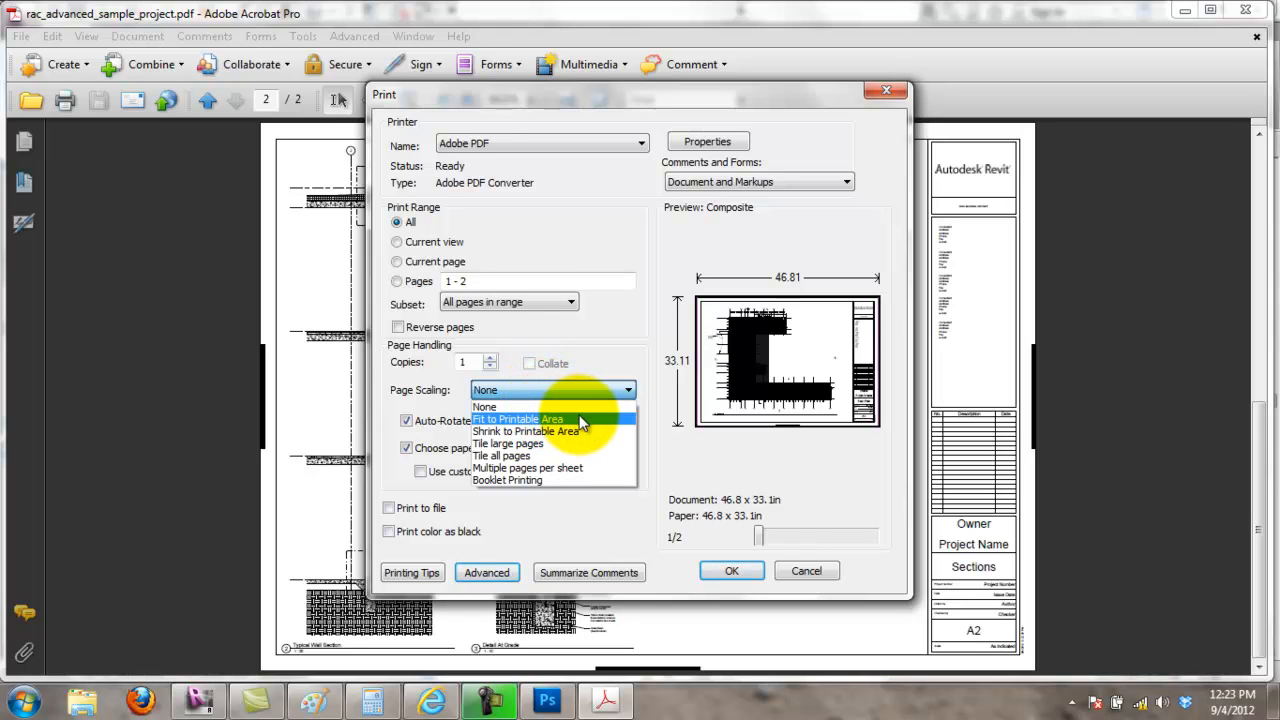
left_click(565, 419)
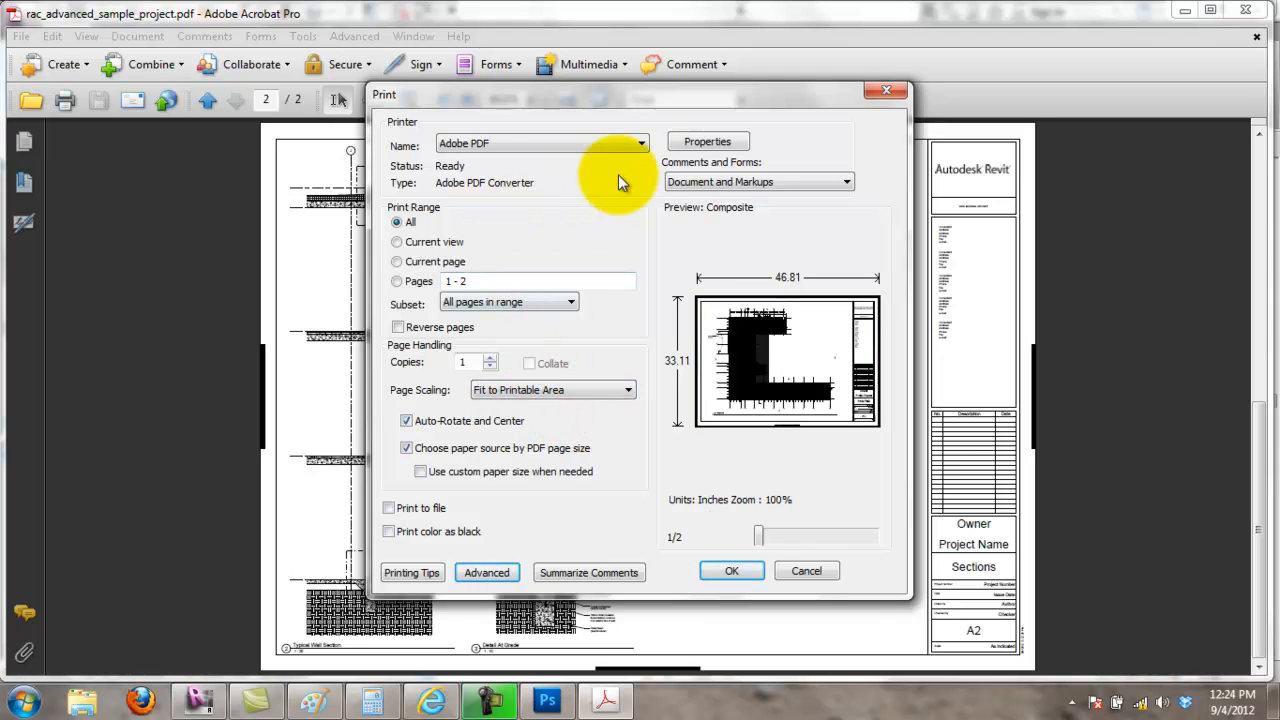
Step: Review the Adobe PDF printer's orientation and color options, and set its paper size to Tabloid
left_click(702, 142)
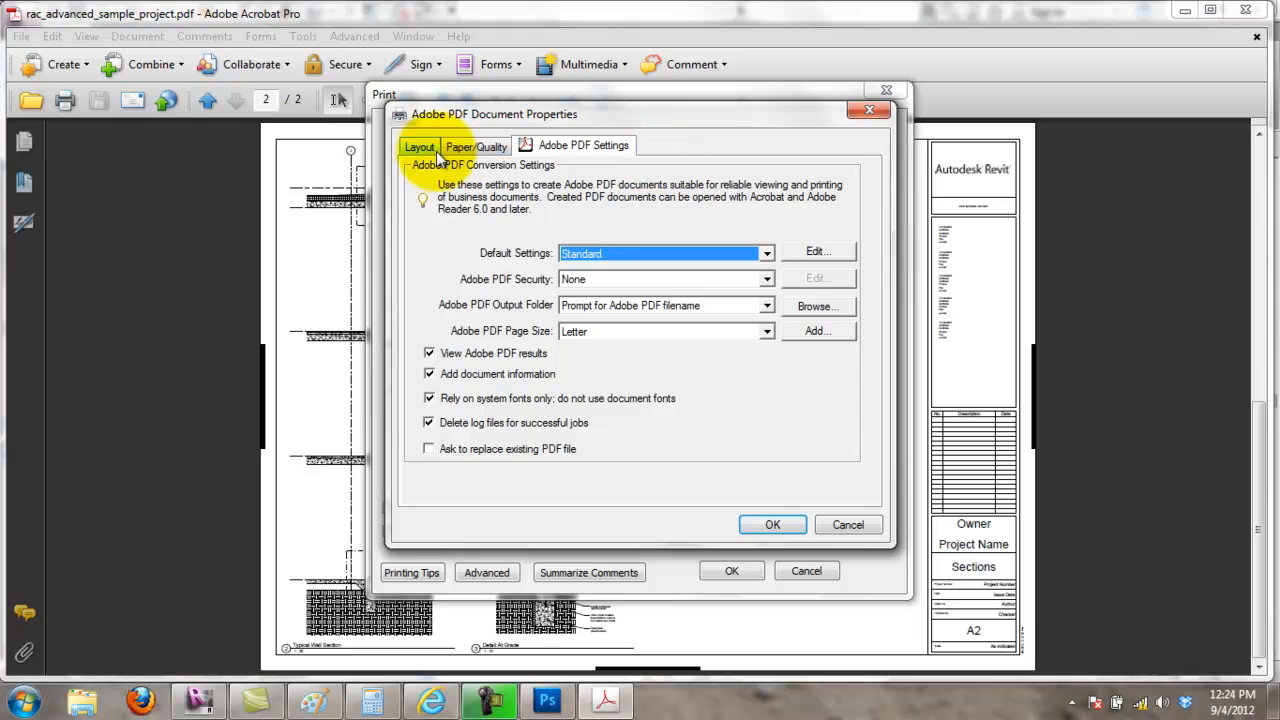
left_click(425, 150)
left_click(465, 150)
left_click(420, 148)
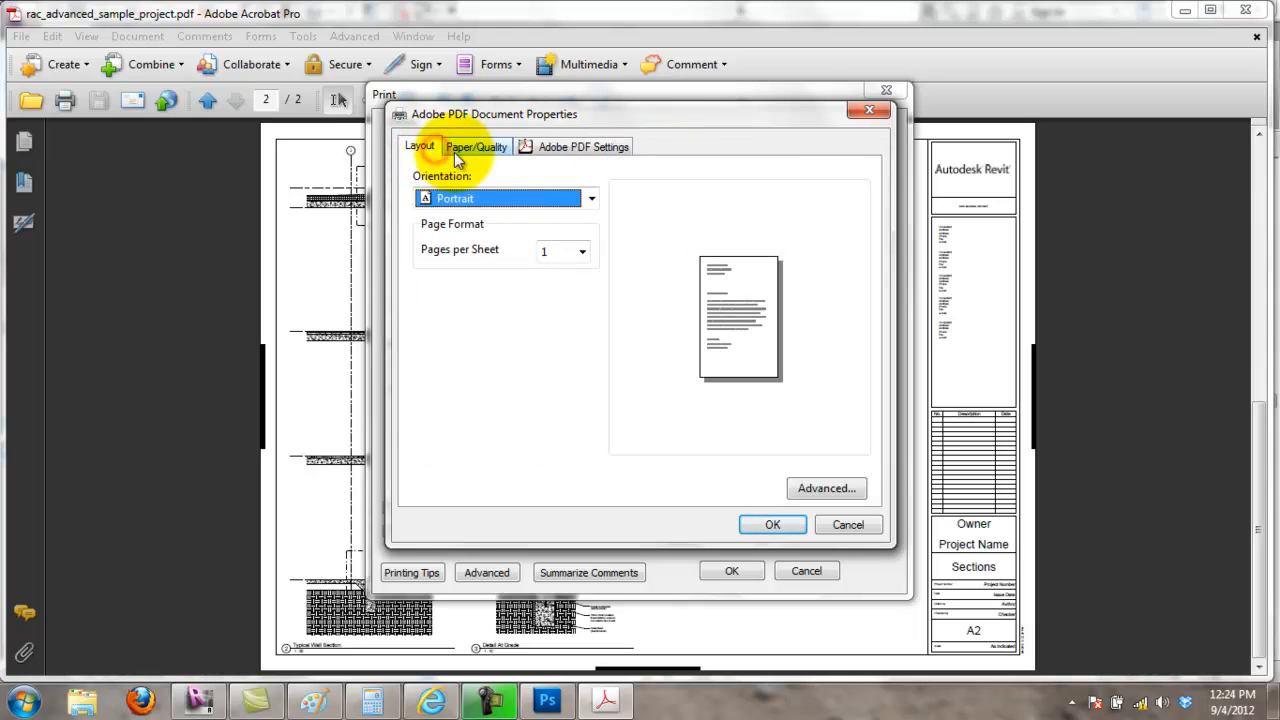
left_click(555, 199)
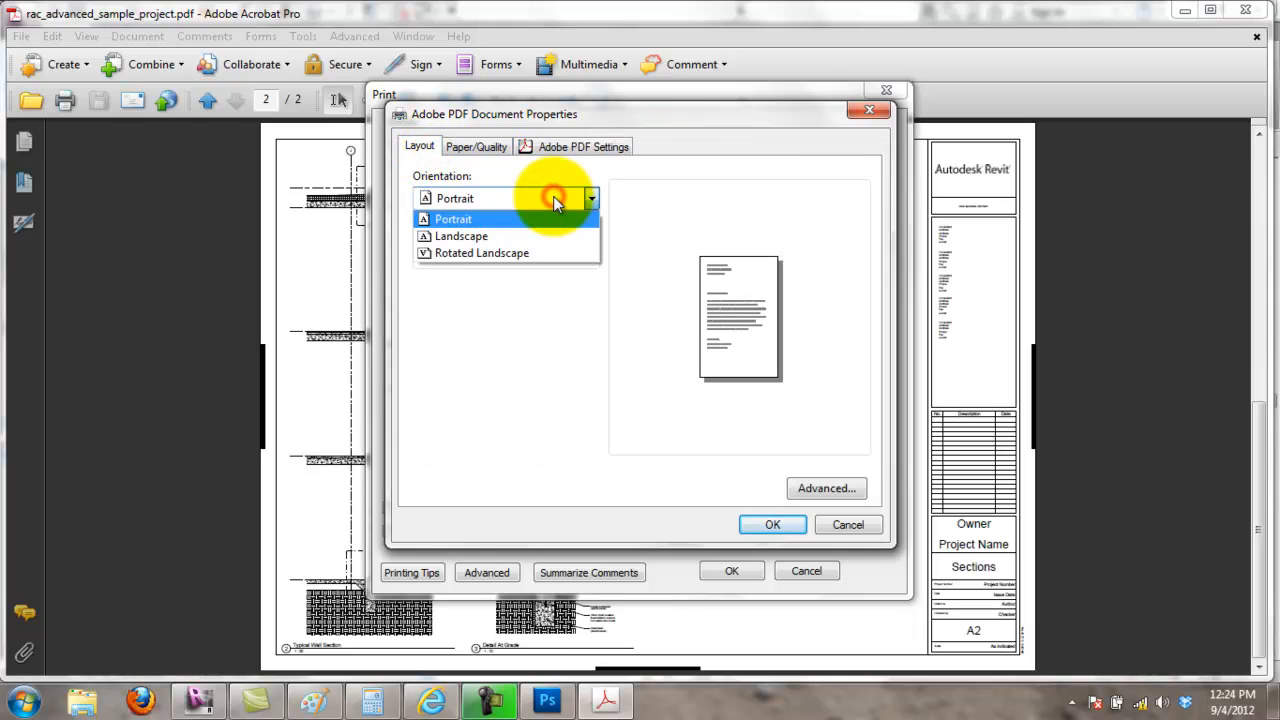
left_click(484, 150)
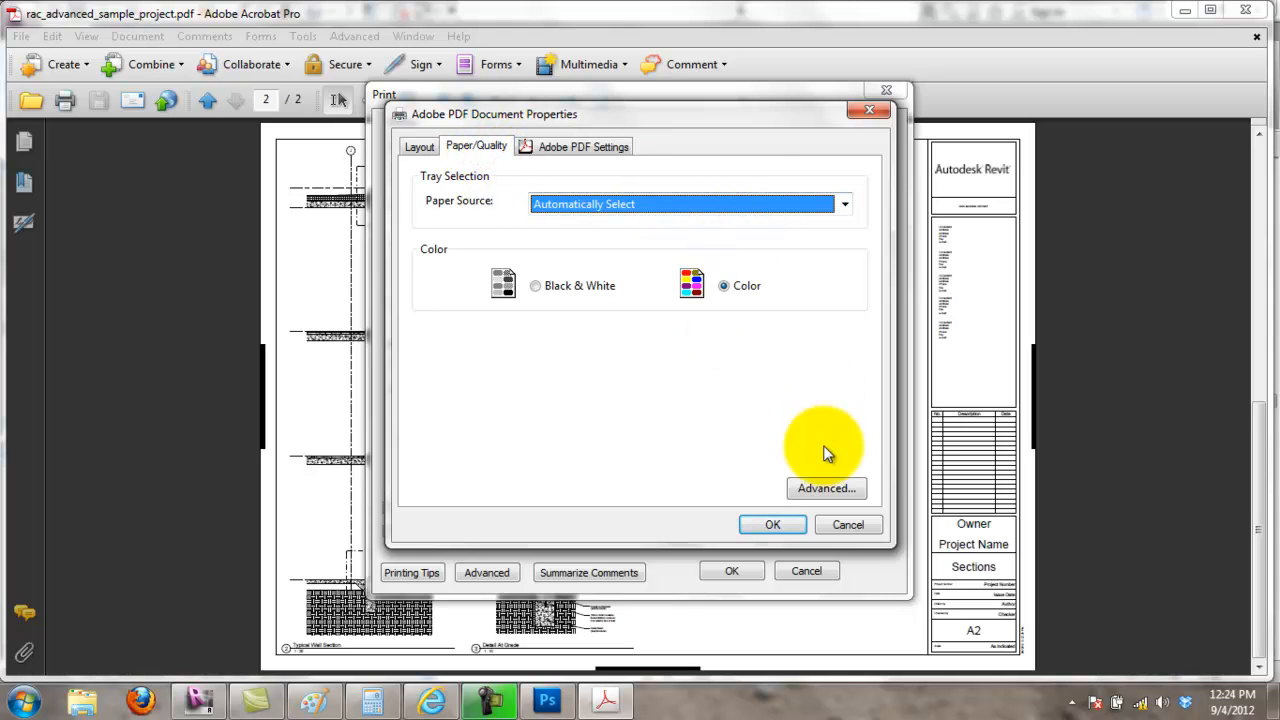
left_click(826, 488)
left_click(670, 238)
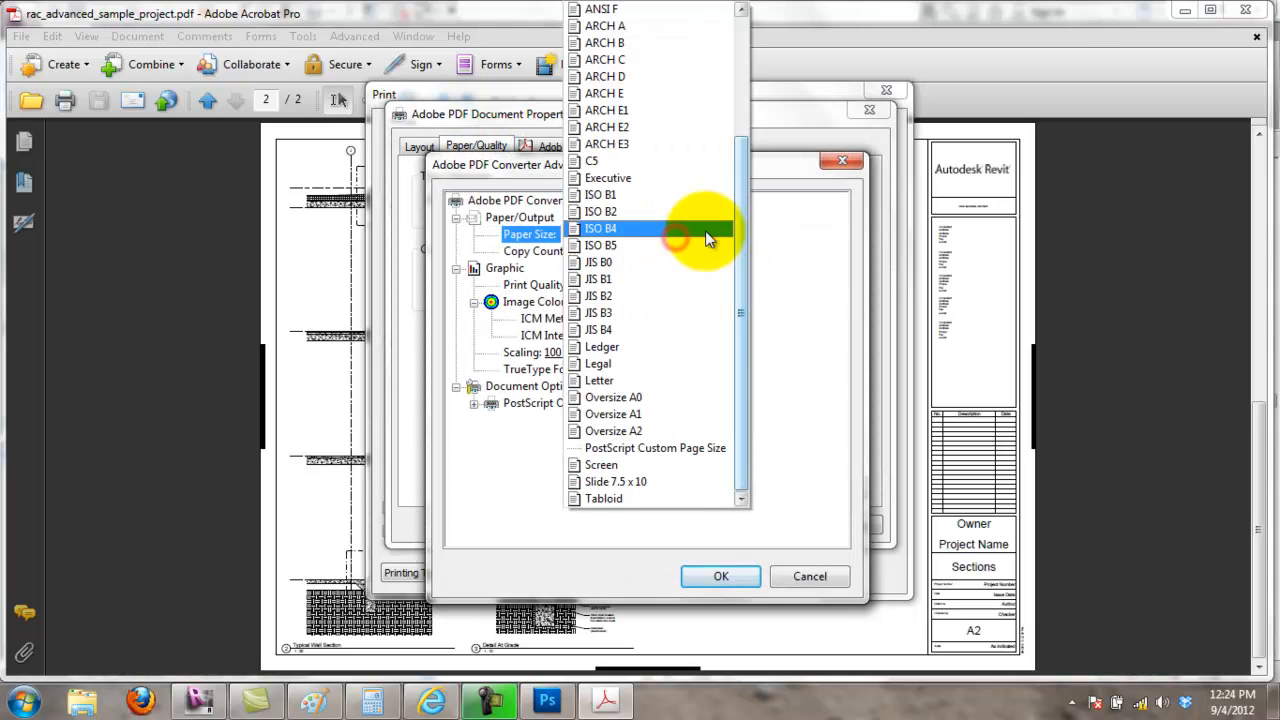
left_click(667, 497)
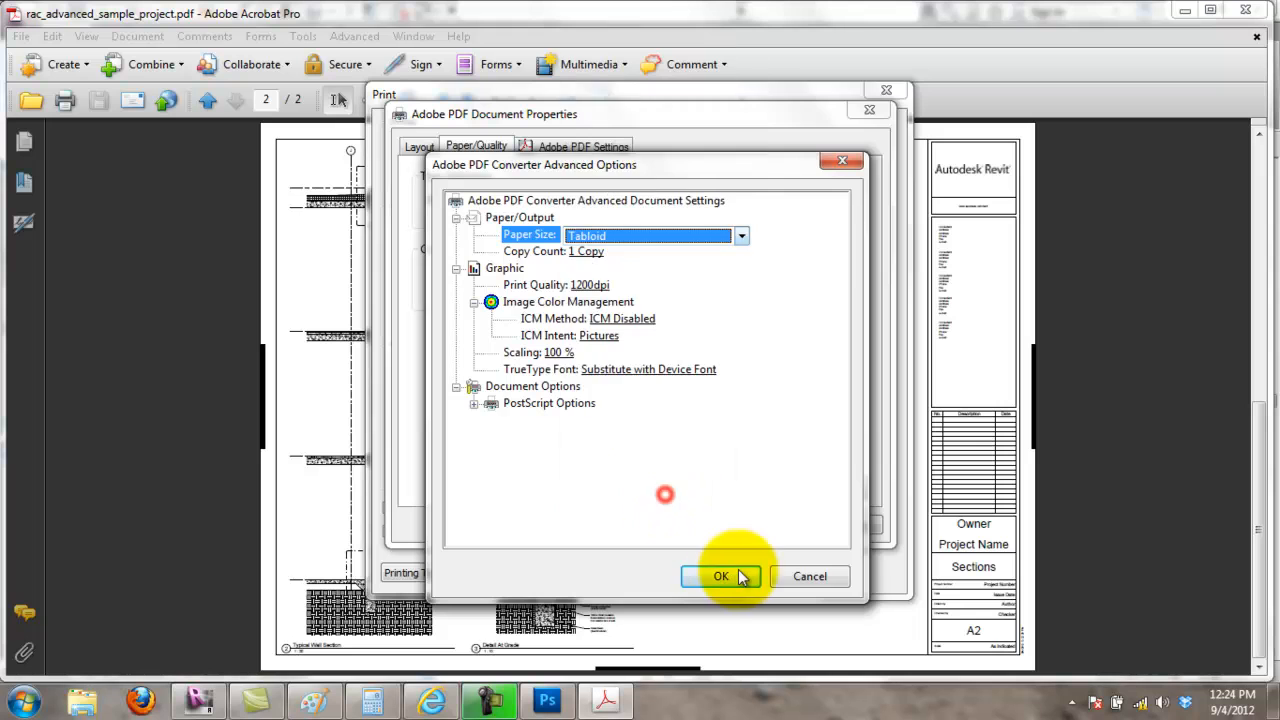
left_click(725, 577)
left_click(772, 526)
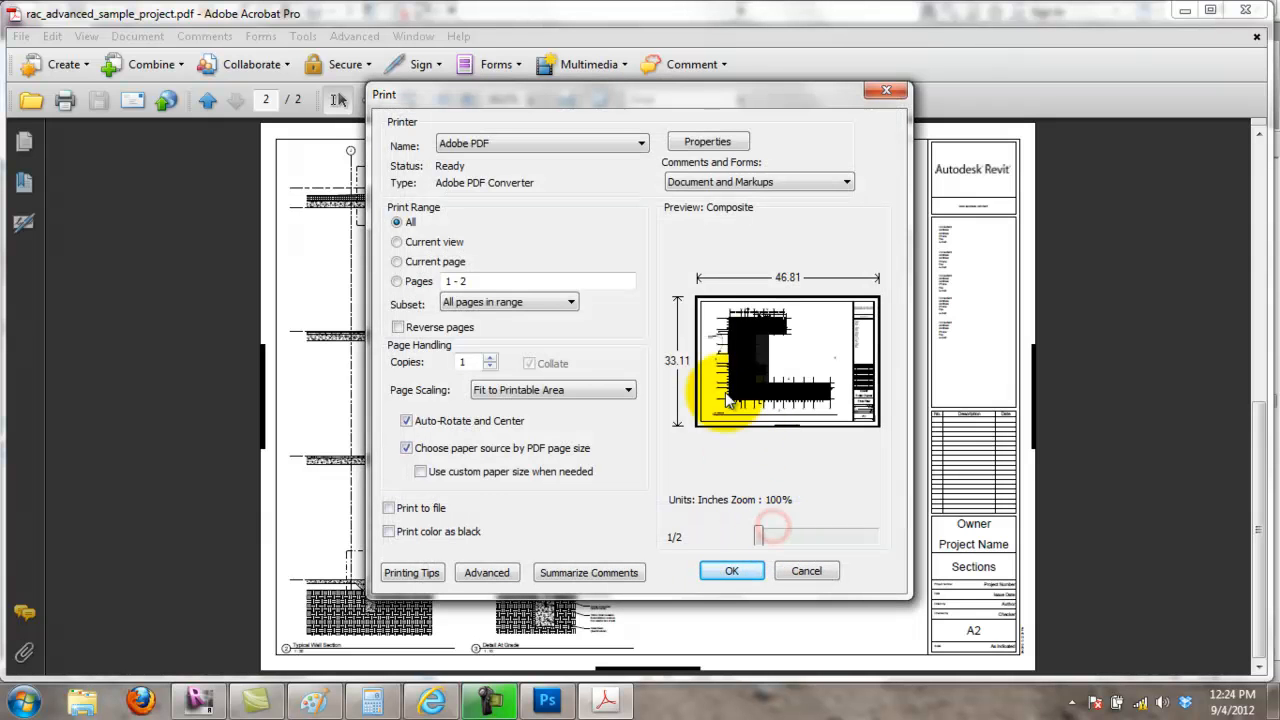
Step: Preview Shrink to Printable Area scaling without choosing the paper source by PDF page size, and cancel the print
left_click(522, 390)
left_click(530, 434)
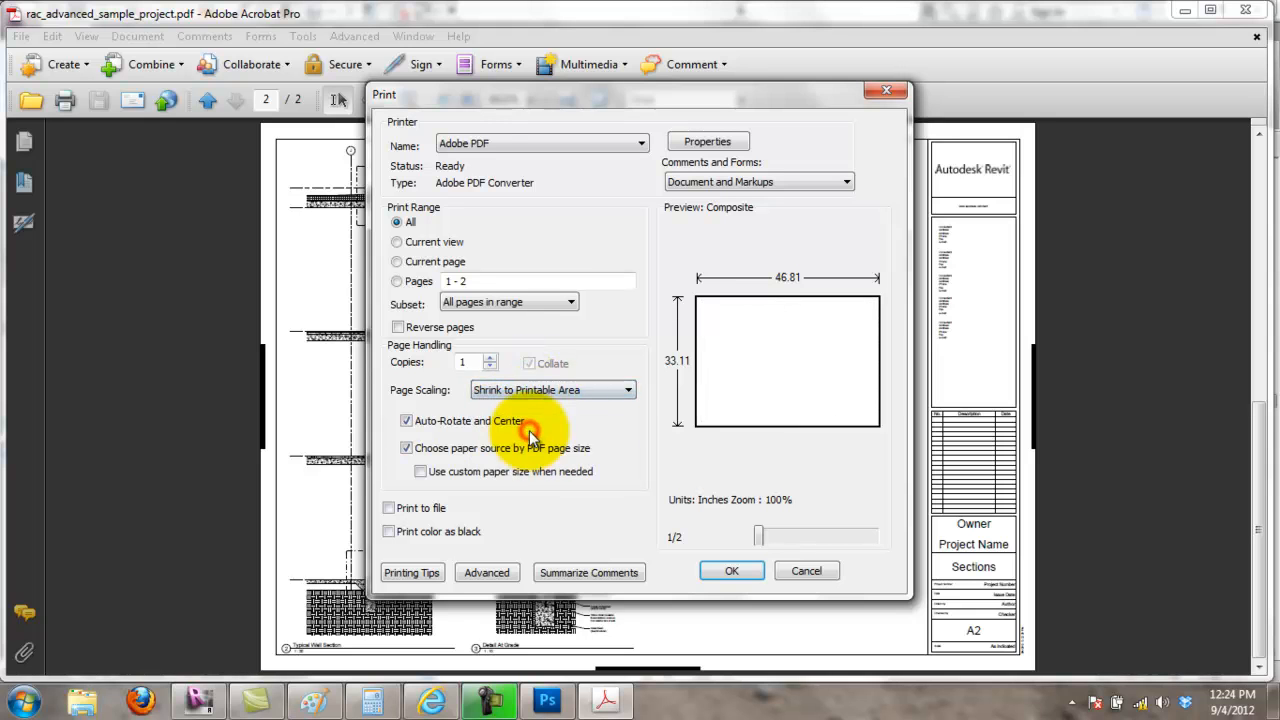
left_click(406, 448)
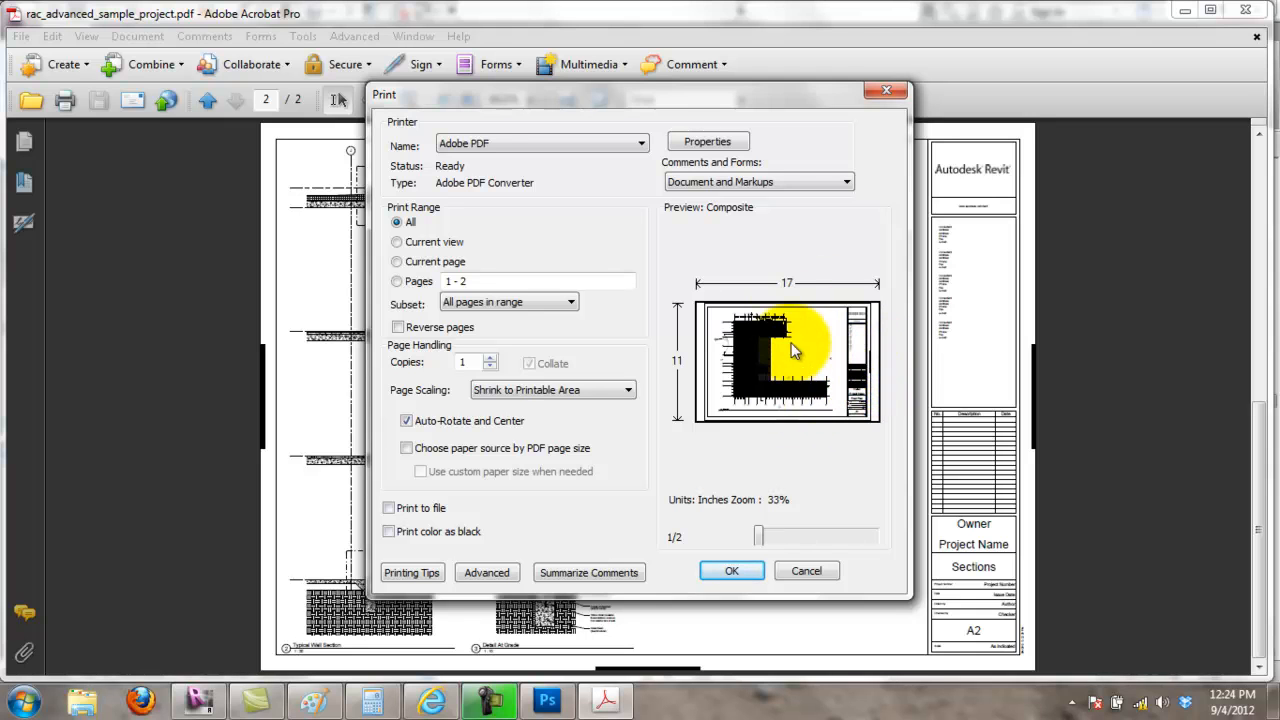
left_click(806, 570)
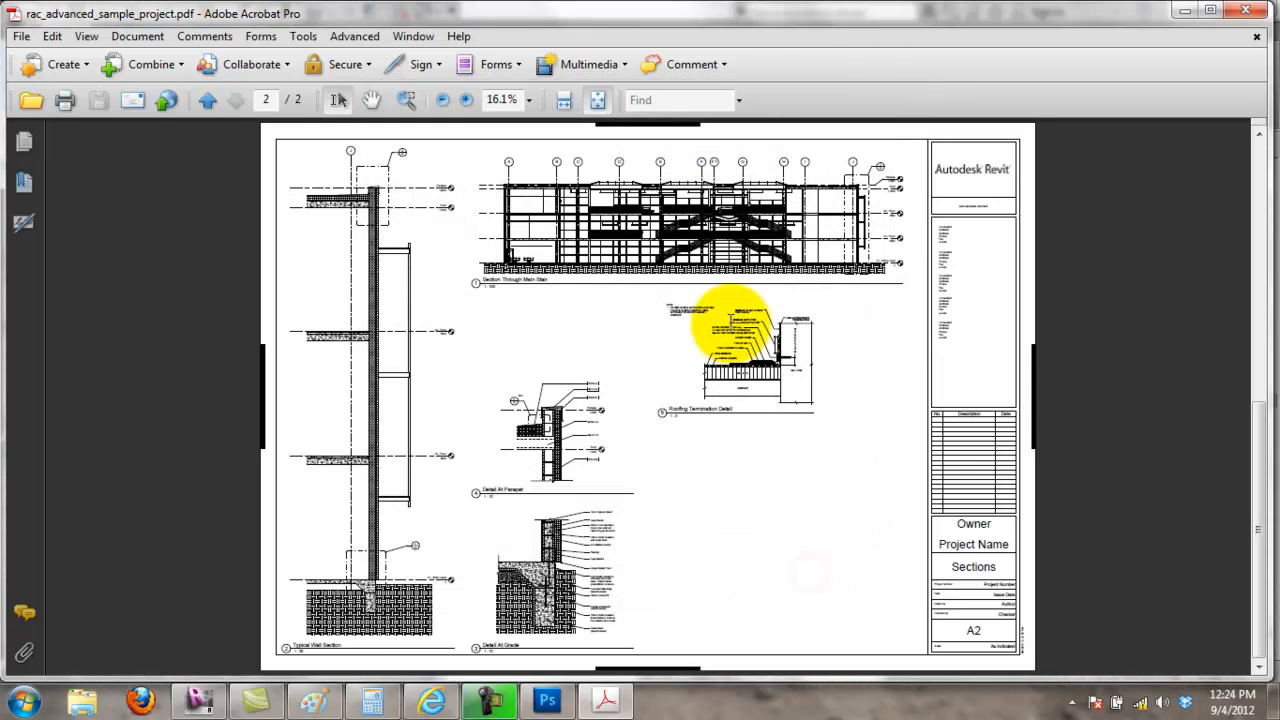
Step: Look through the editing, multimedia and markup tools and choose the Cross Out Text Tool
left_click(314, 37)
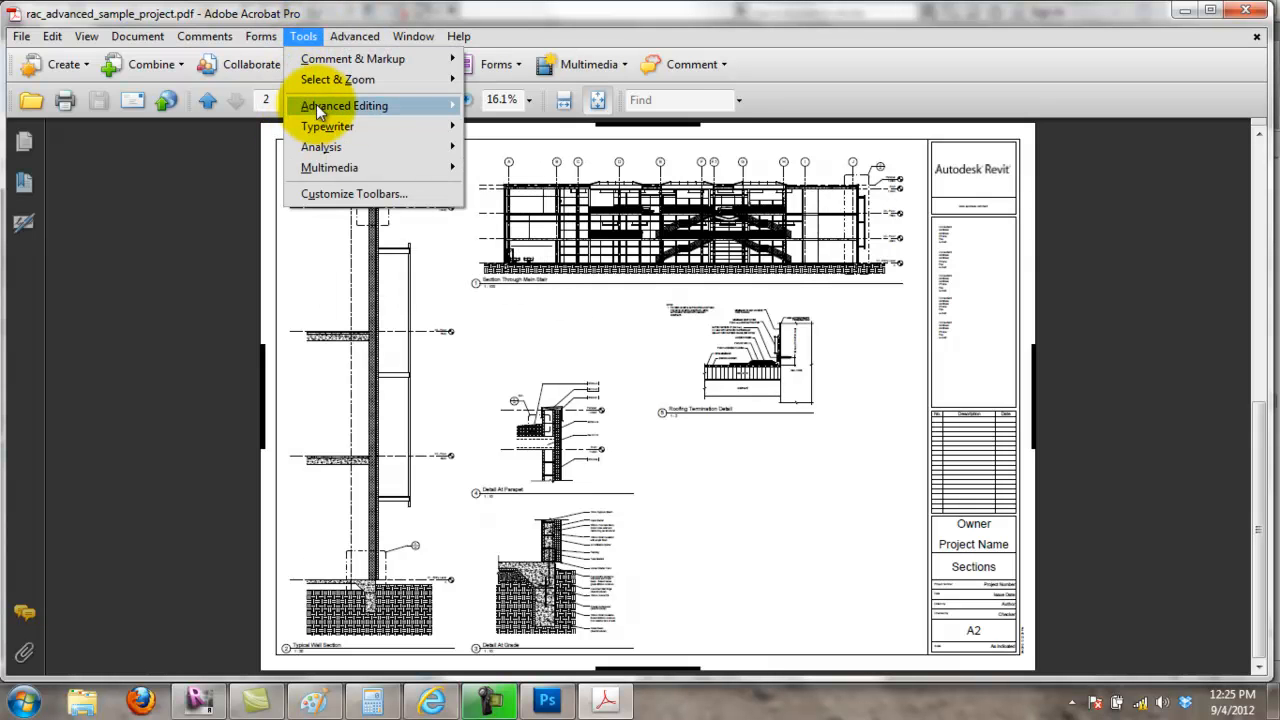
mouse_move(317, 108)
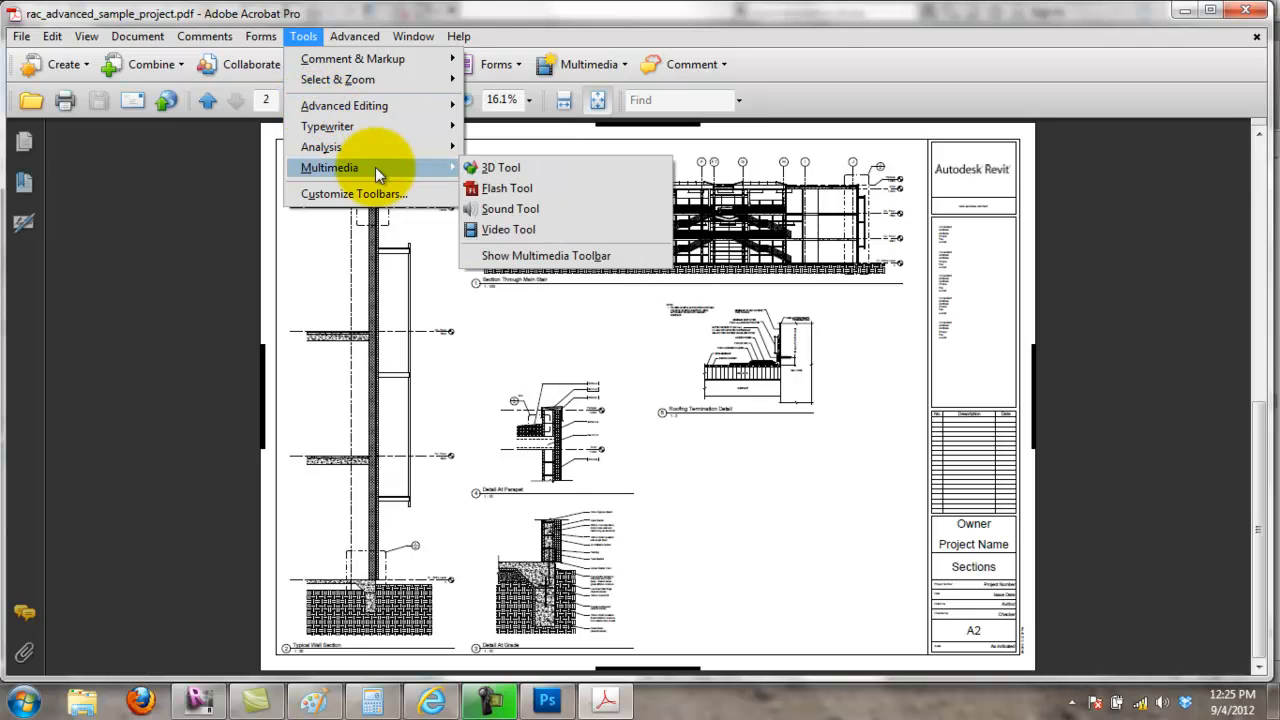
mouse_move(385, 63)
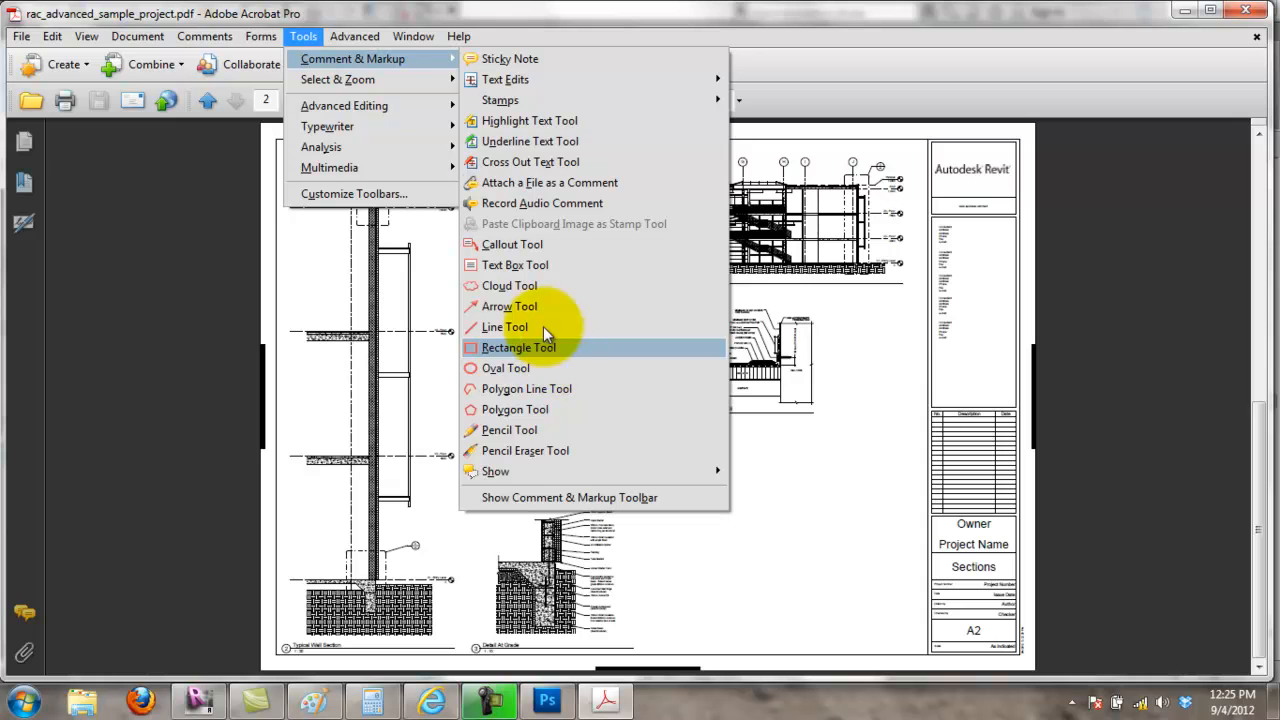
left_click(538, 165)
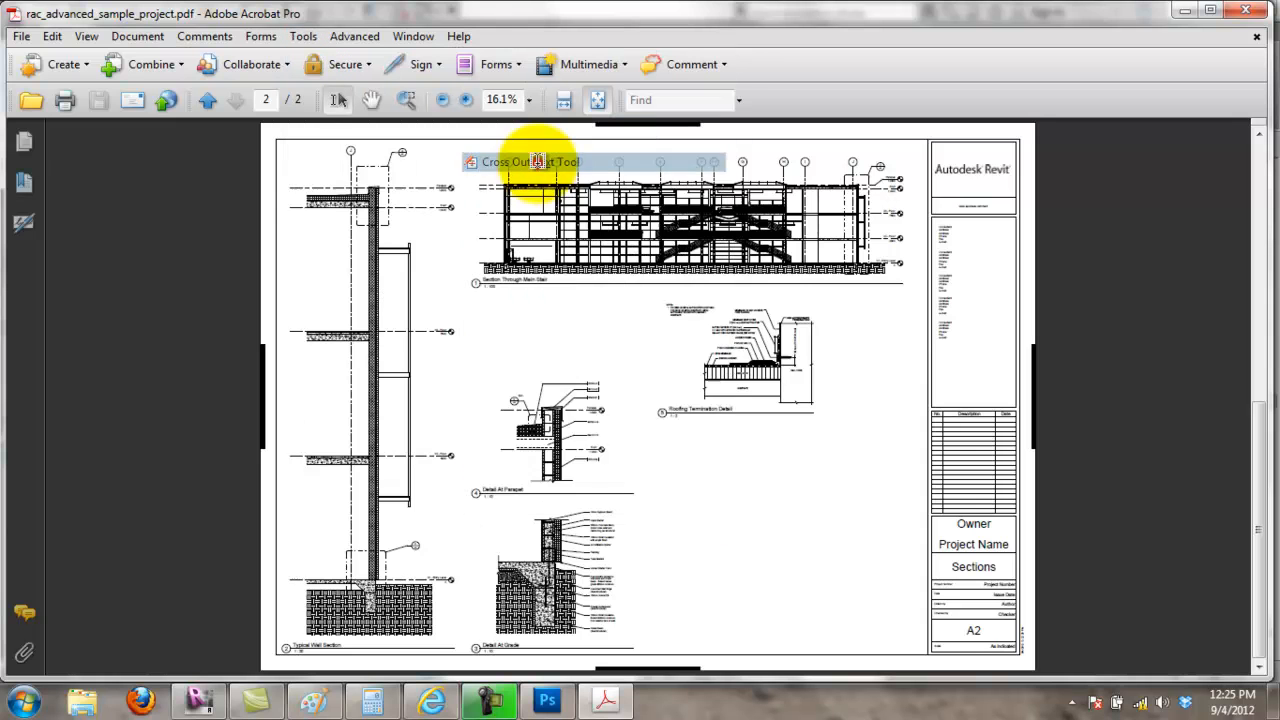
scroll(709, 463, "up", 1)
scroll(713, 489, "down", 1)
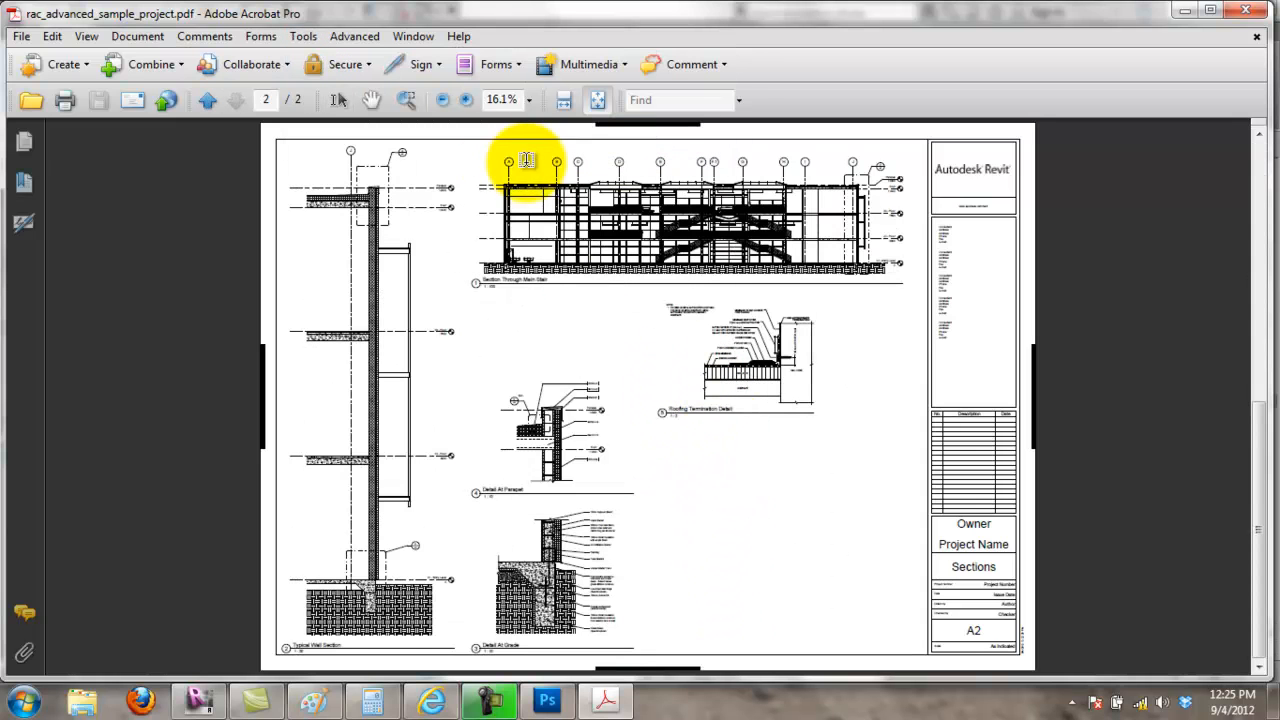
Step: Try crossing out the Roofing Termination Detail title on the Sections sheet, undo it, and cross out the 1 : 2 scale beneath it
left_click(406, 100)
left_click_drag(625, 392, 806, 445)
left_click(688, 322)
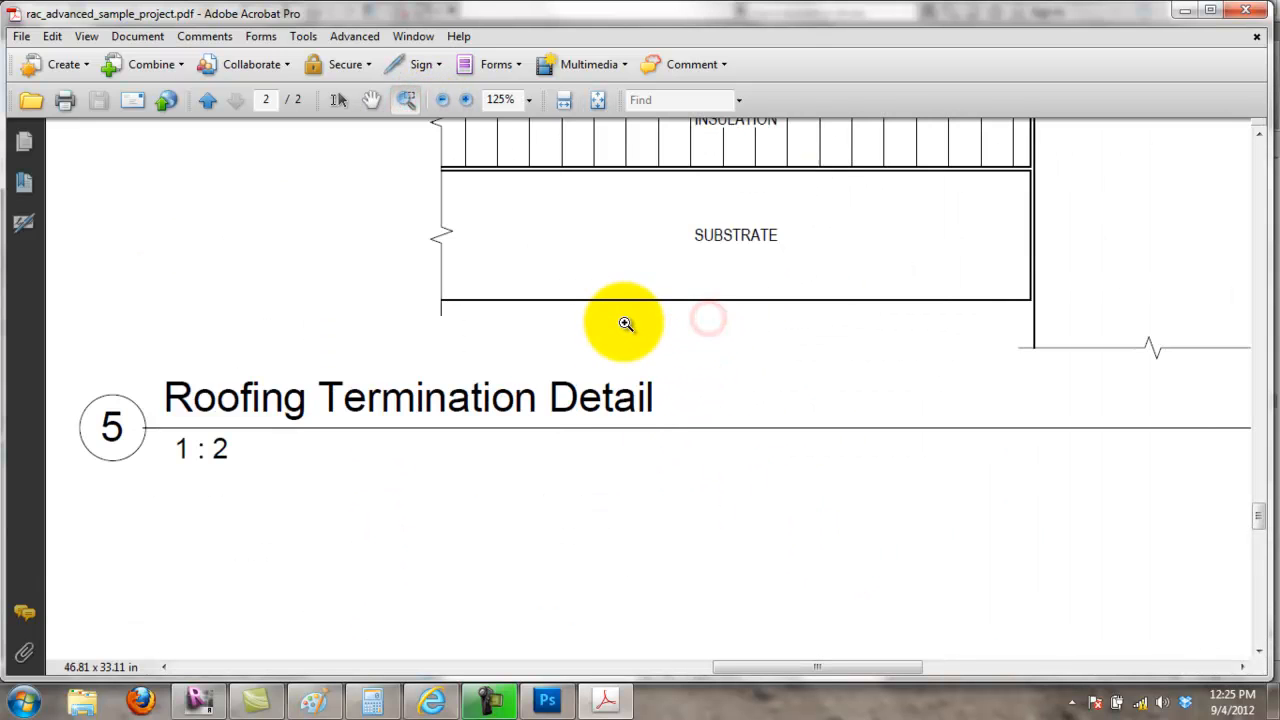
left_click(292, 36)
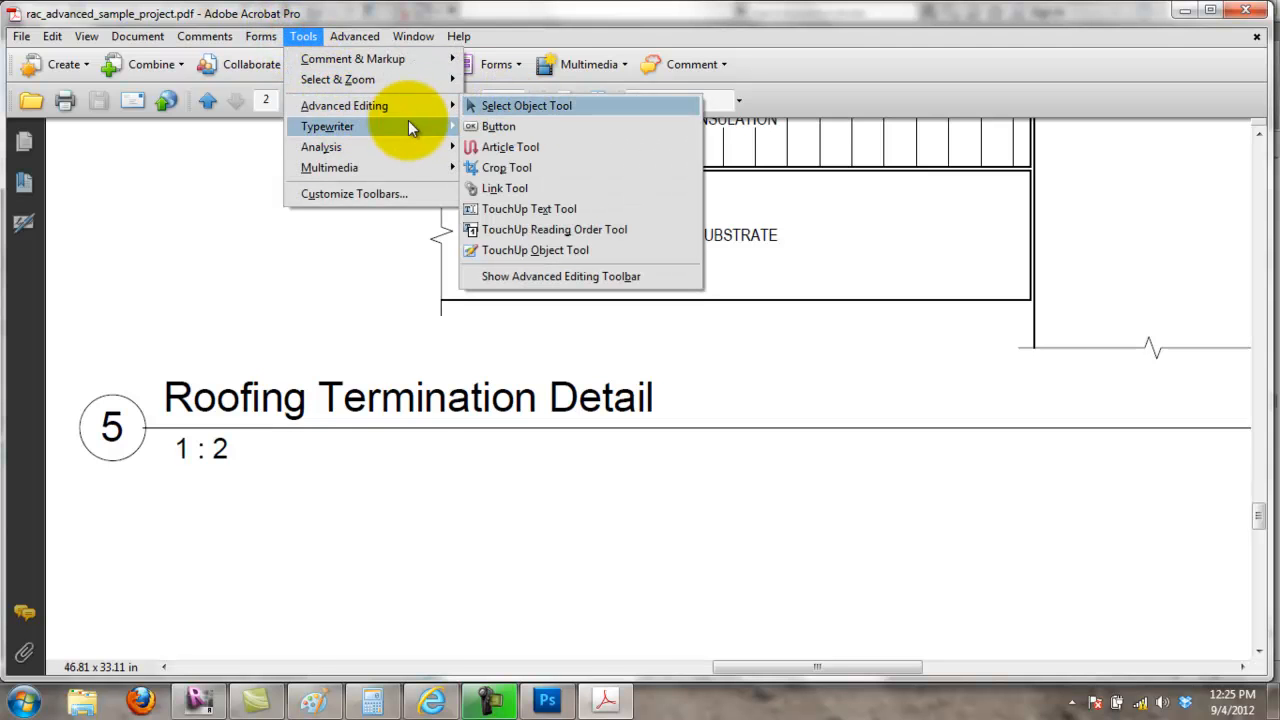
mouse_move(434, 56)
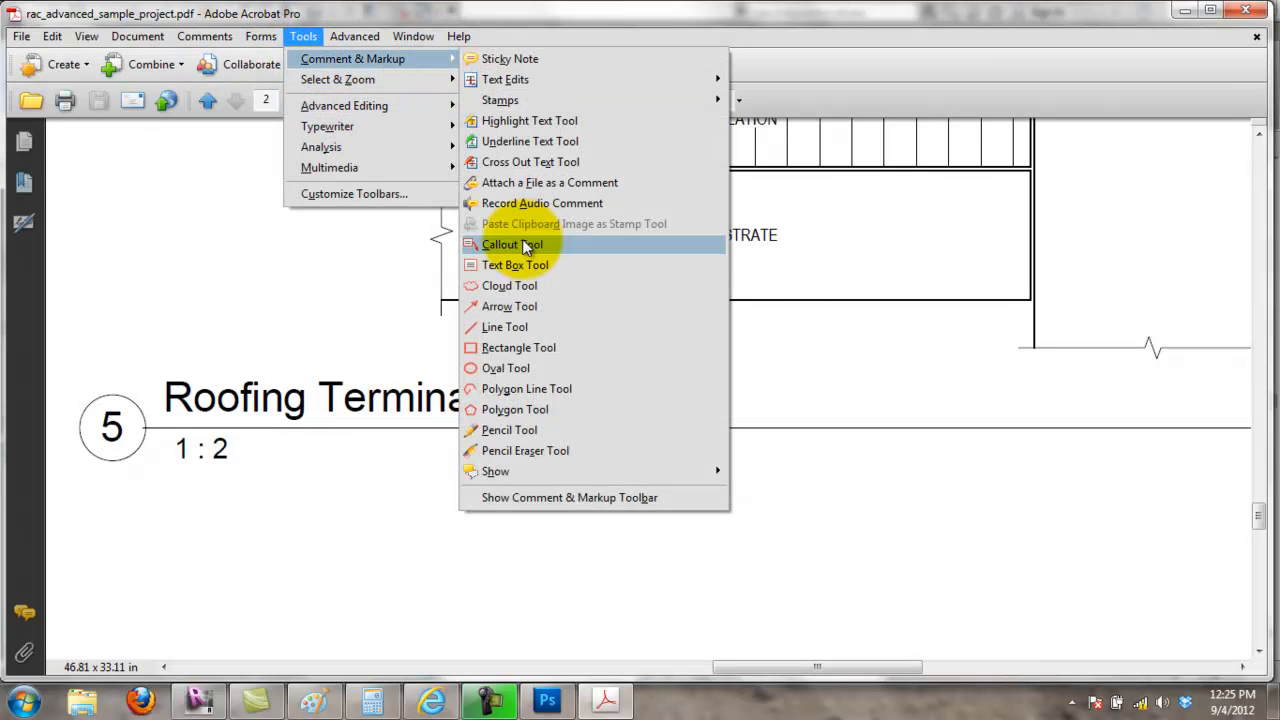
left_click(559, 161)
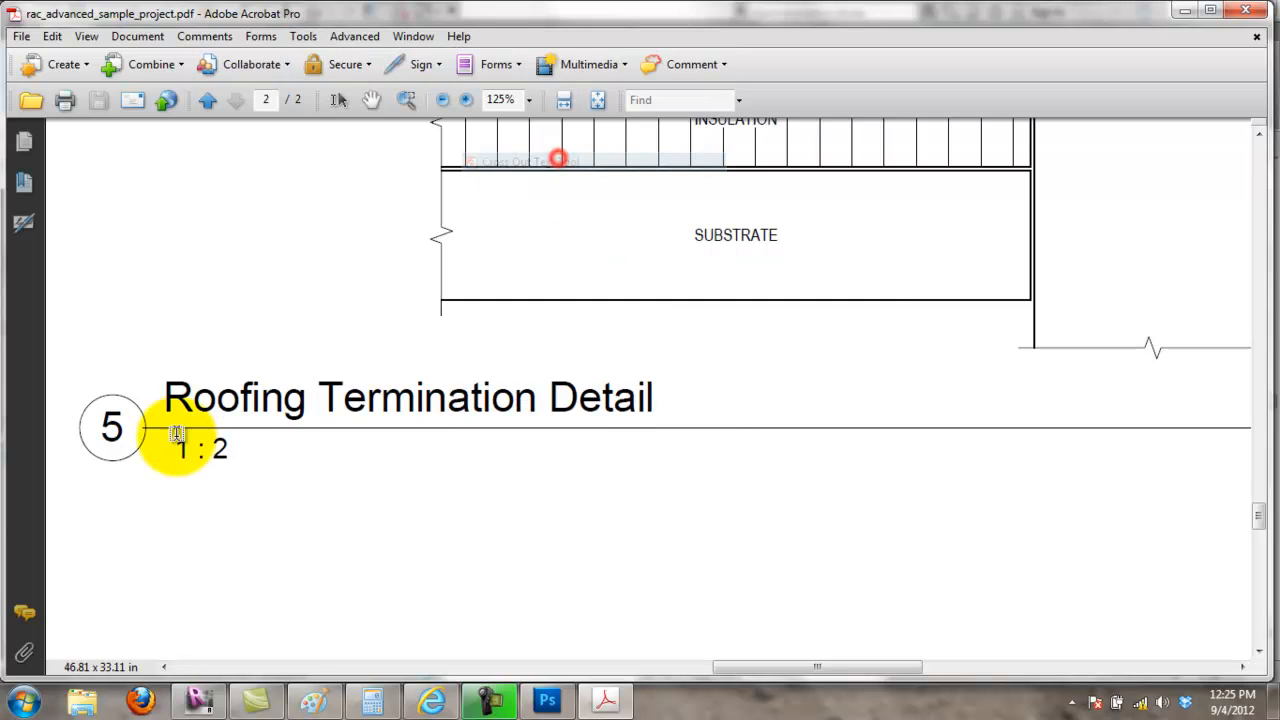
left_click_drag(165, 395, 686, 425)
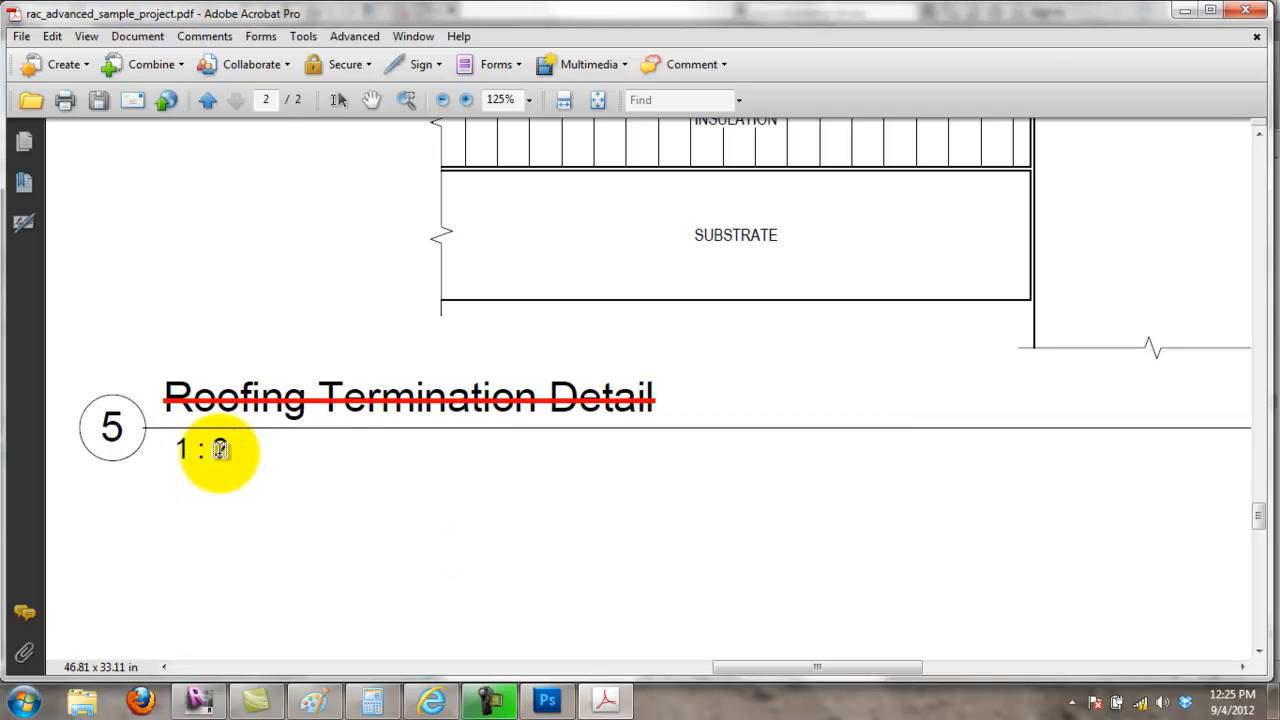
key("ctrl+z")
left_click_drag(228, 450, 183, 455)
scroll(371, 480, "down", 2)
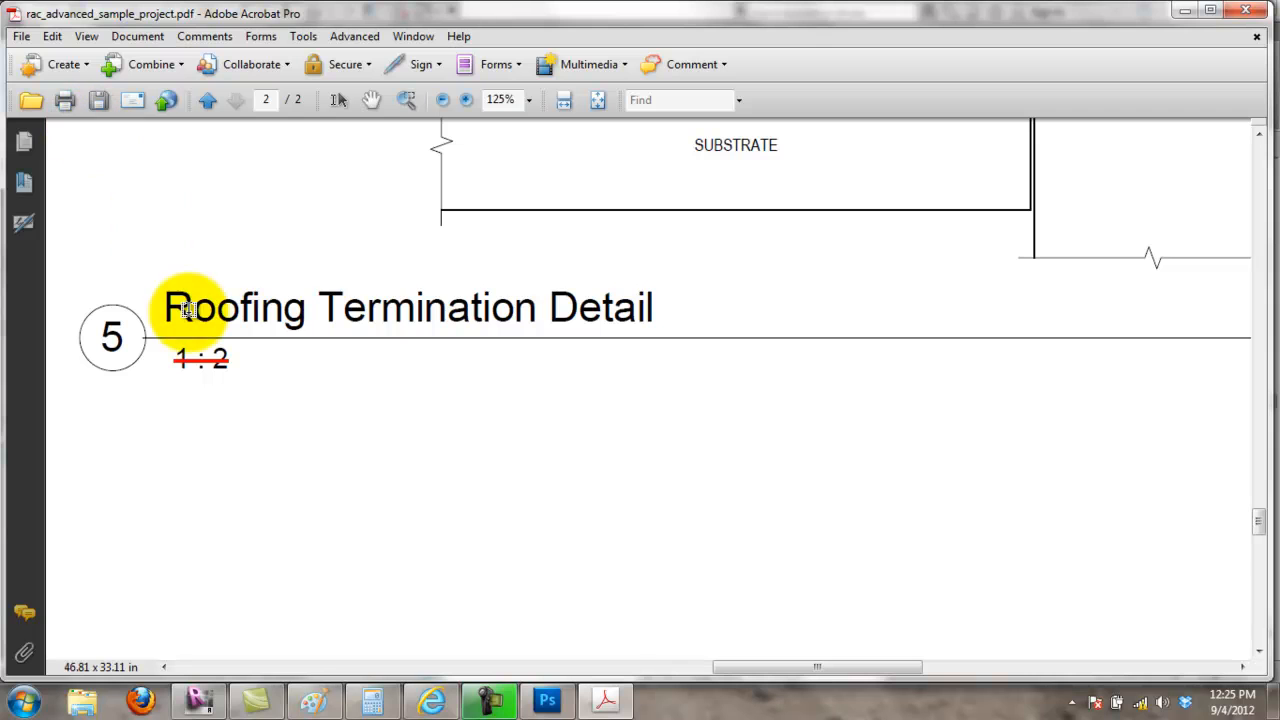
scroll(335, 400, "down", 1)
scroll(357, 420, "down", 1)
scroll(351, 417, "up", 3)
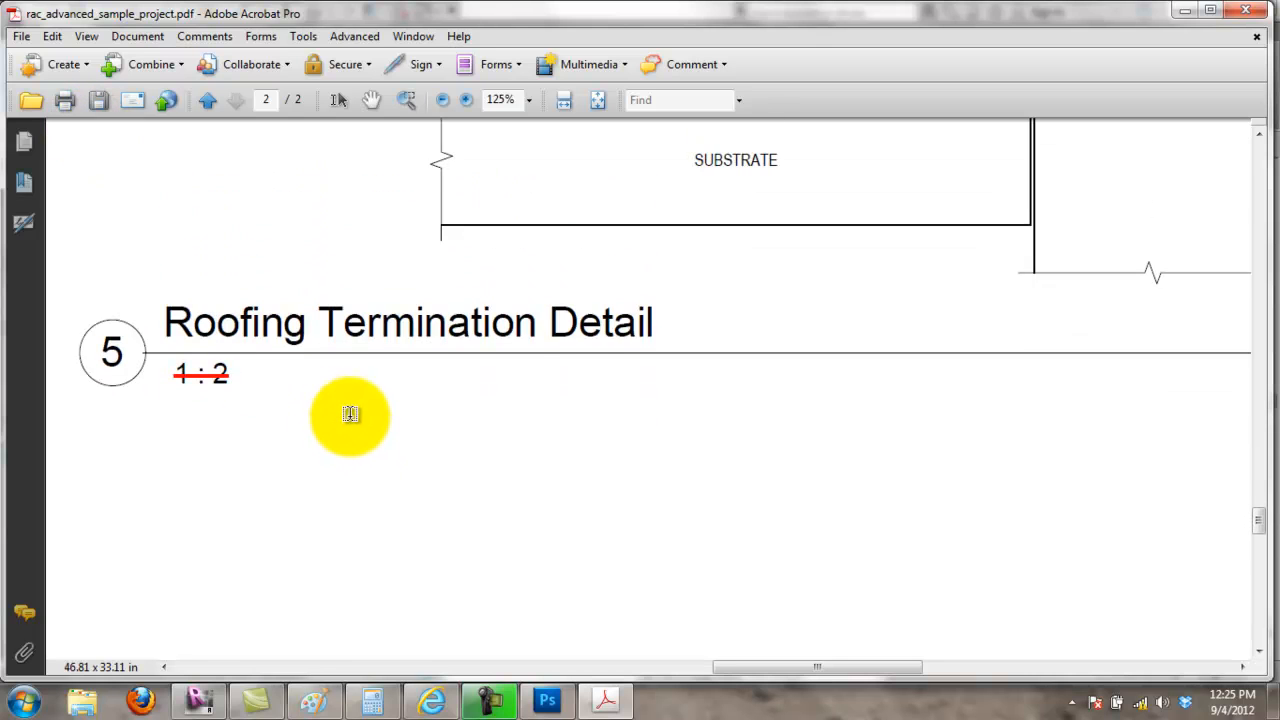
Step: Cross out the As indicated scale text in the title block of sheet A2
scroll(705, 474, "down", 5)
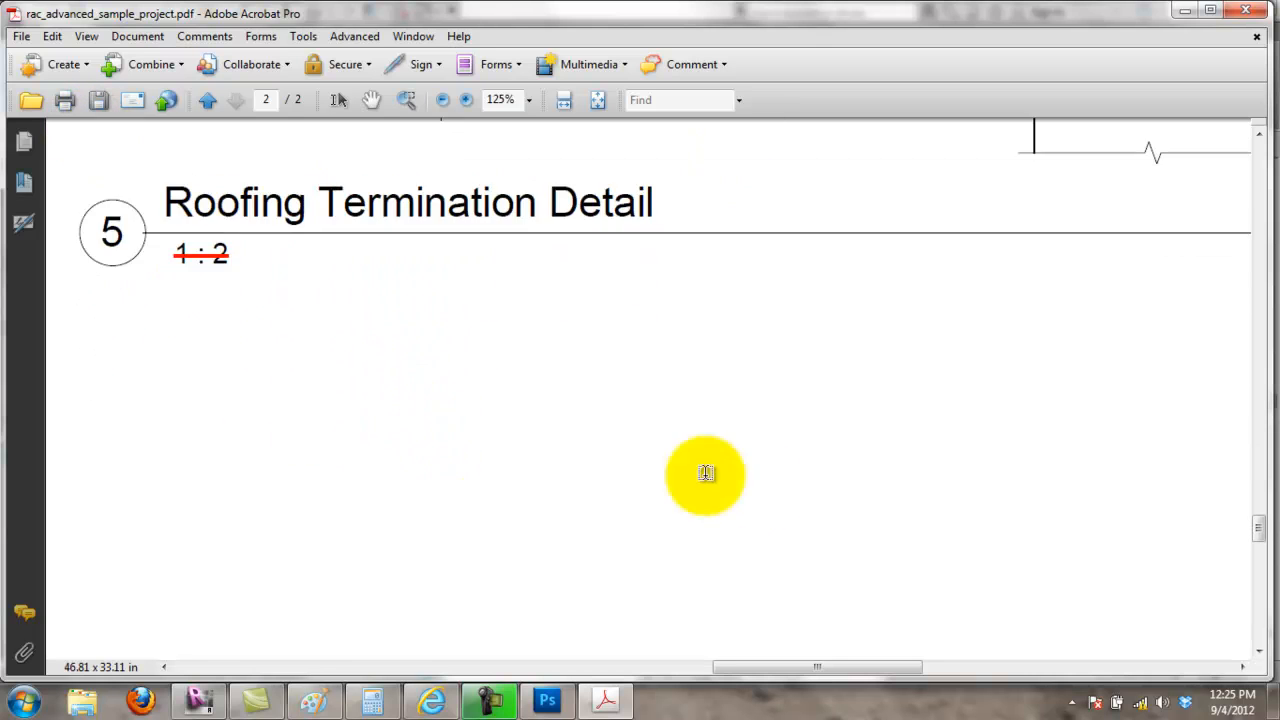
left_click_drag(878, 669, 1150, 650)
scroll(1016, 428, "down", 2)
scroll(1009, 430, "down", 5)
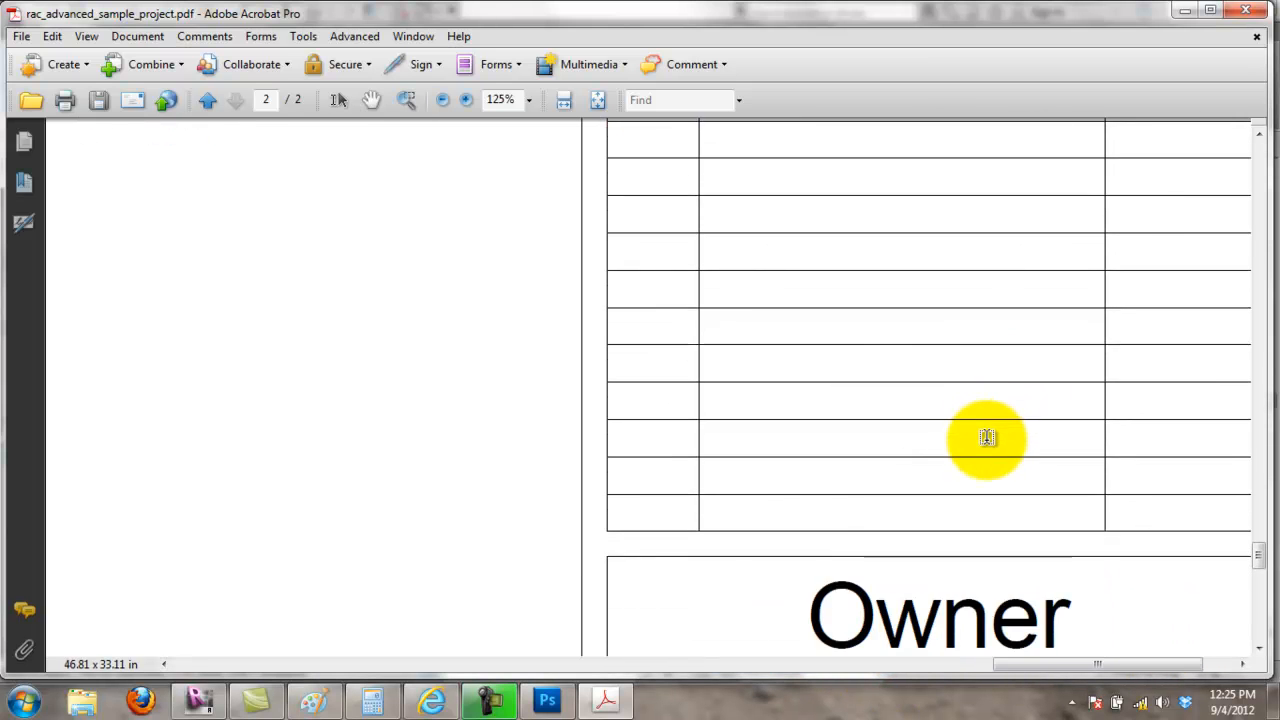
scroll(966, 452, "down", 8)
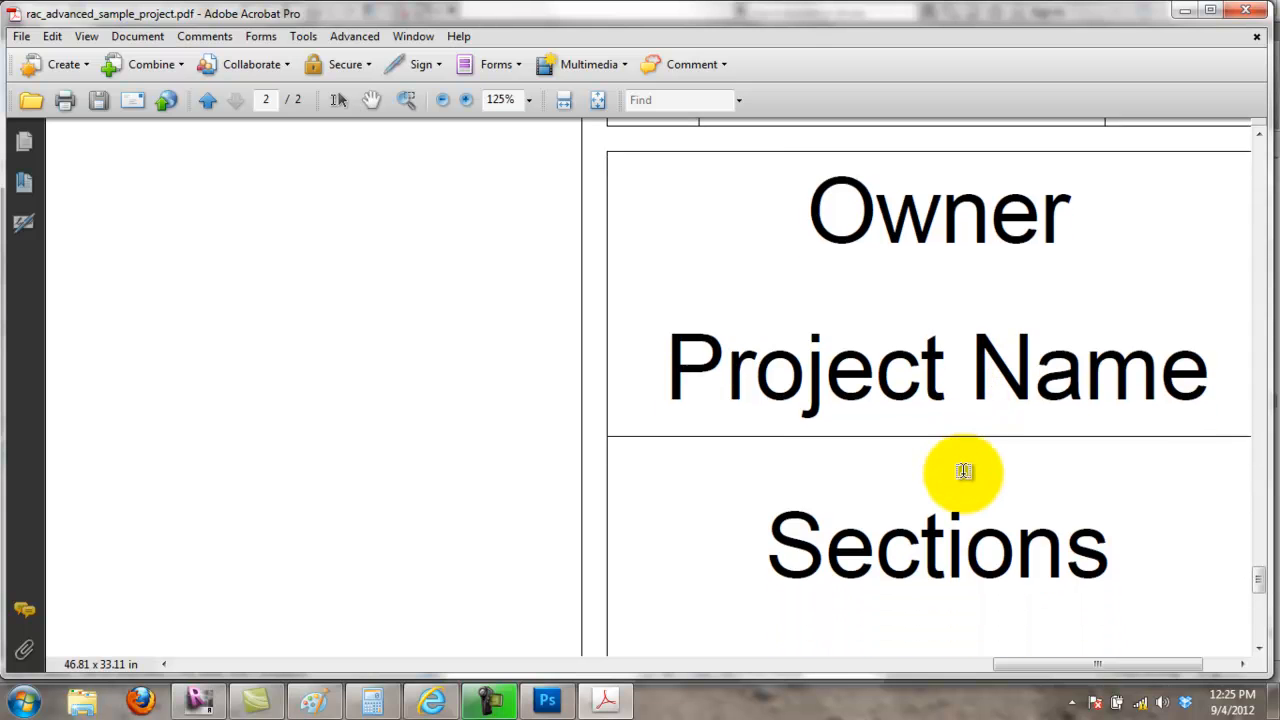
scroll(945, 475, "down", 5)
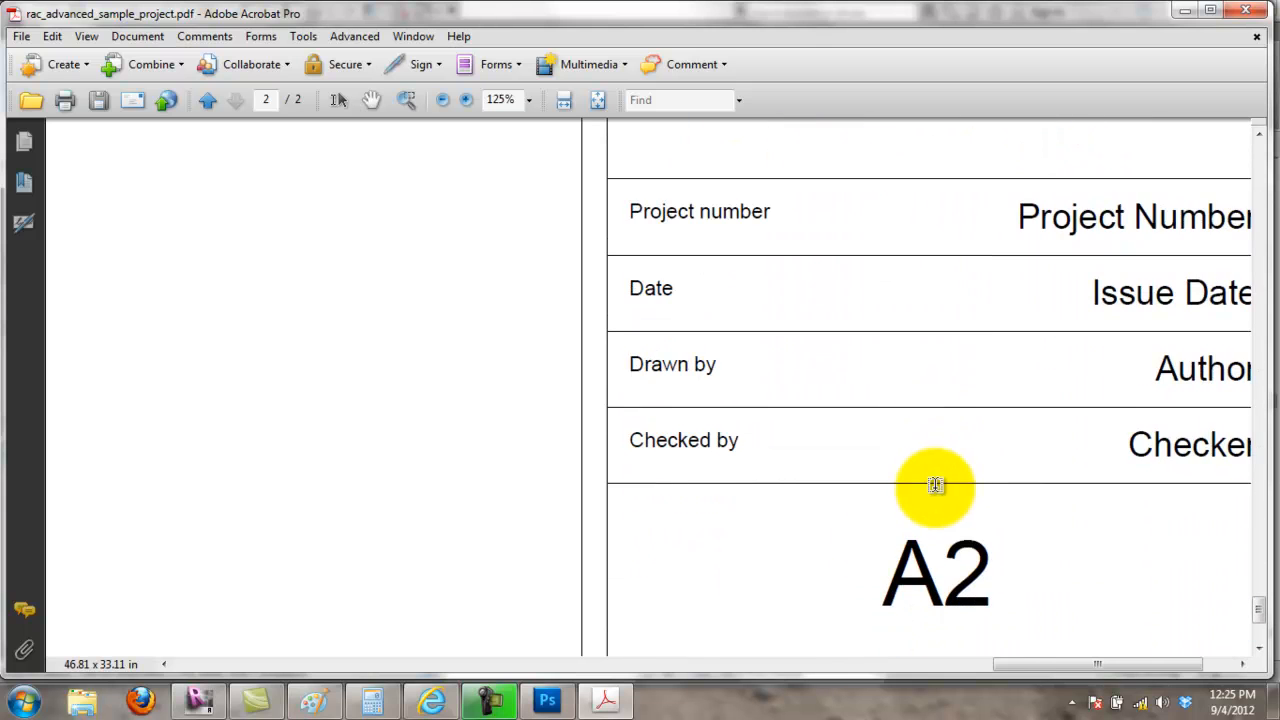
left_click_drag(1108, 665, 1103, 608)
scroll(1094, 600, "down", 3)
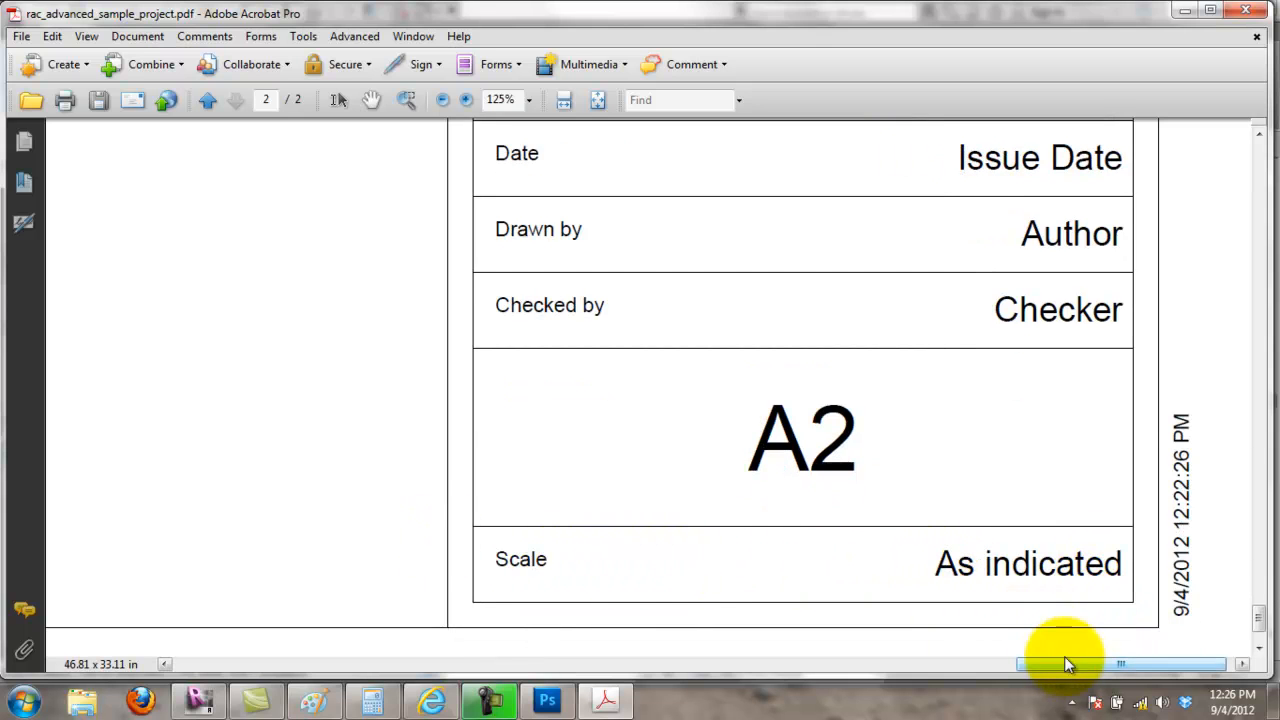
left_click_drag(943, 566, 1107, 560)
Step: Save a copy of the marked-up PDF to the Desktop as rac_advanced_sample_project_11x17
left_click_drag(1076, 666, 643, 610)
scroll(510, 350, "up", 3)
left_click(22, 37)
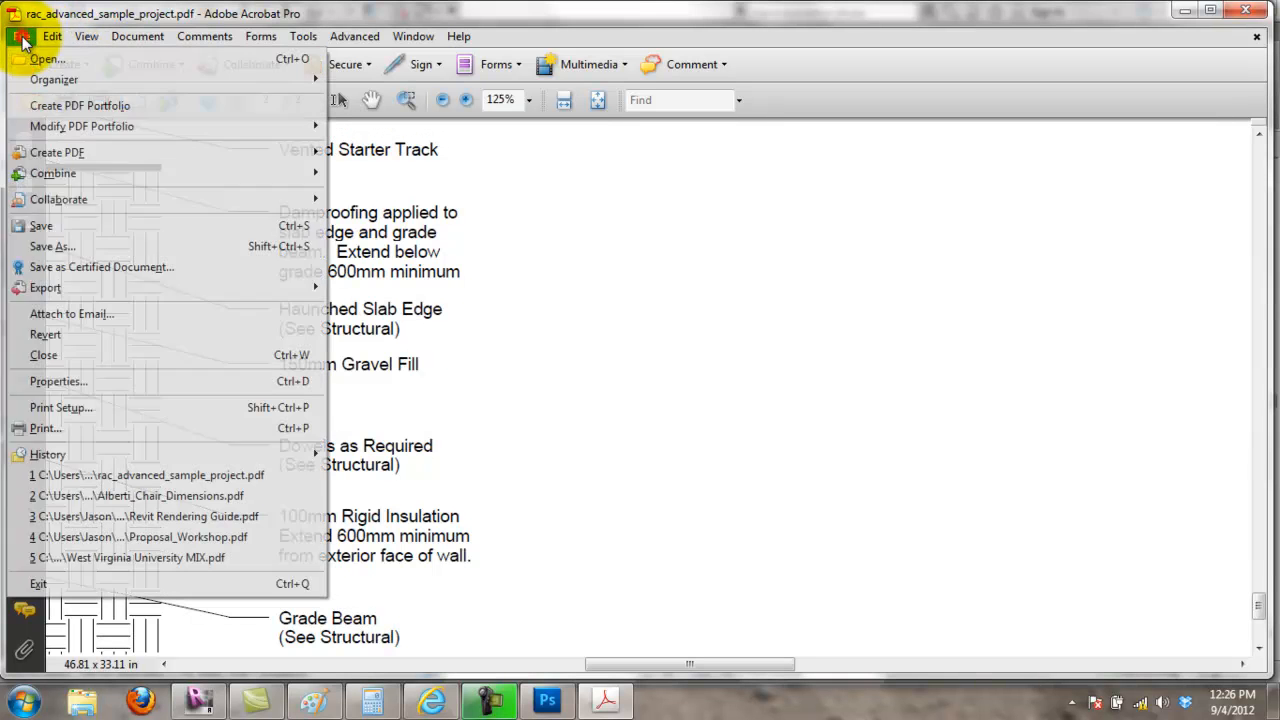
left_click(106, 246)
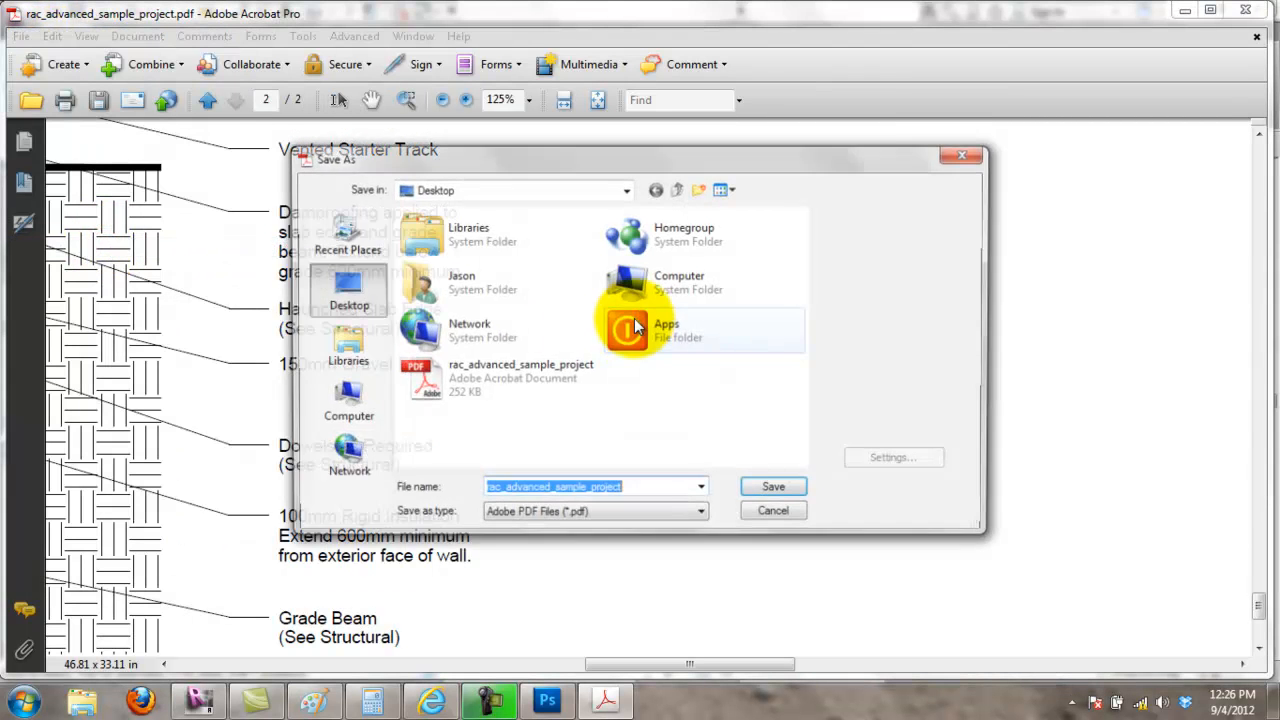
left_click(633, 490)
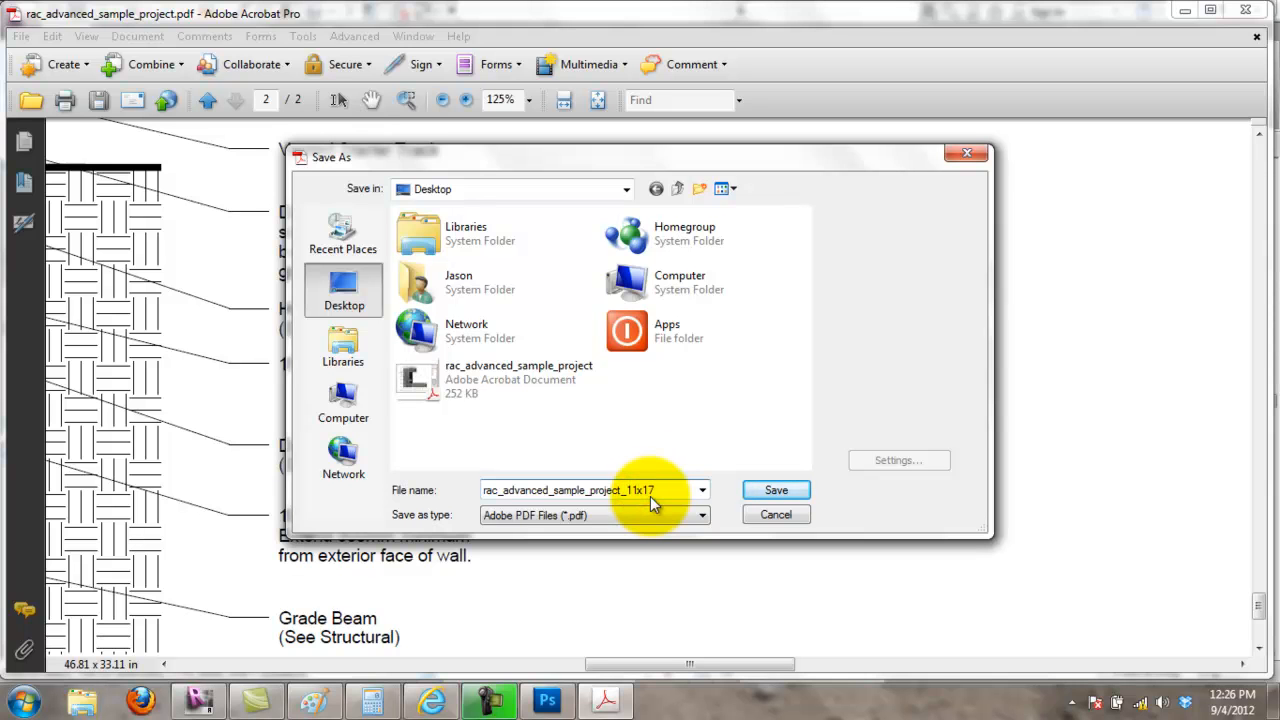
left_click(752, 490)
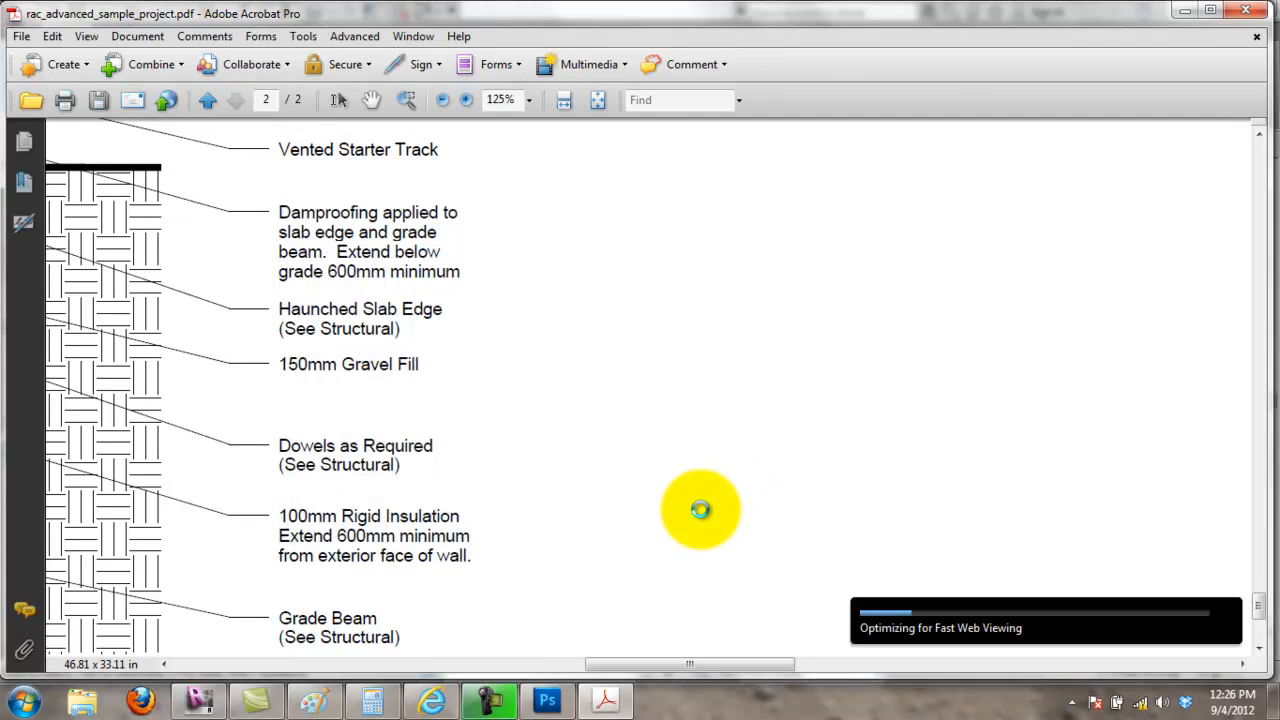
Step: Look over the Sections and Floor Plan sheets of the 11x17 PDF at a reduced magnification
left_click_drag(686, 664, 129, 640)
scroll(489, 304, "up", 10)
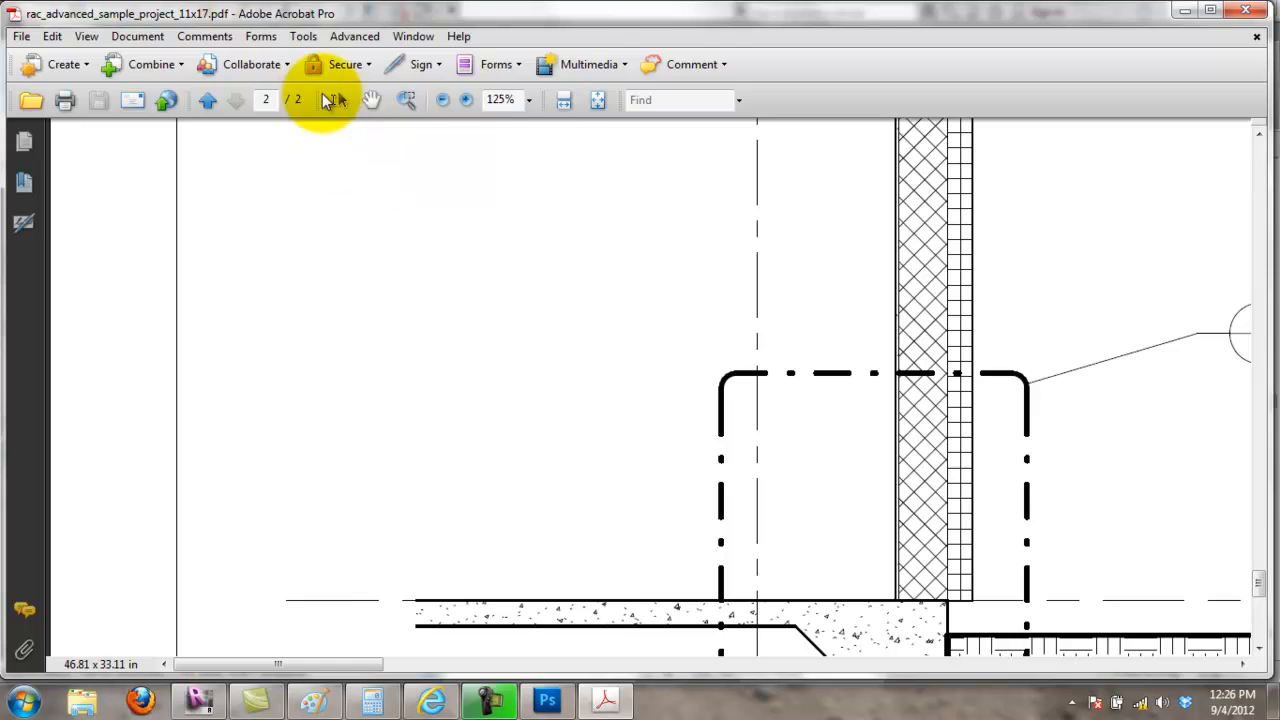
left_click(445, 103)
left_click(446, 104)
left_click(446, 104)
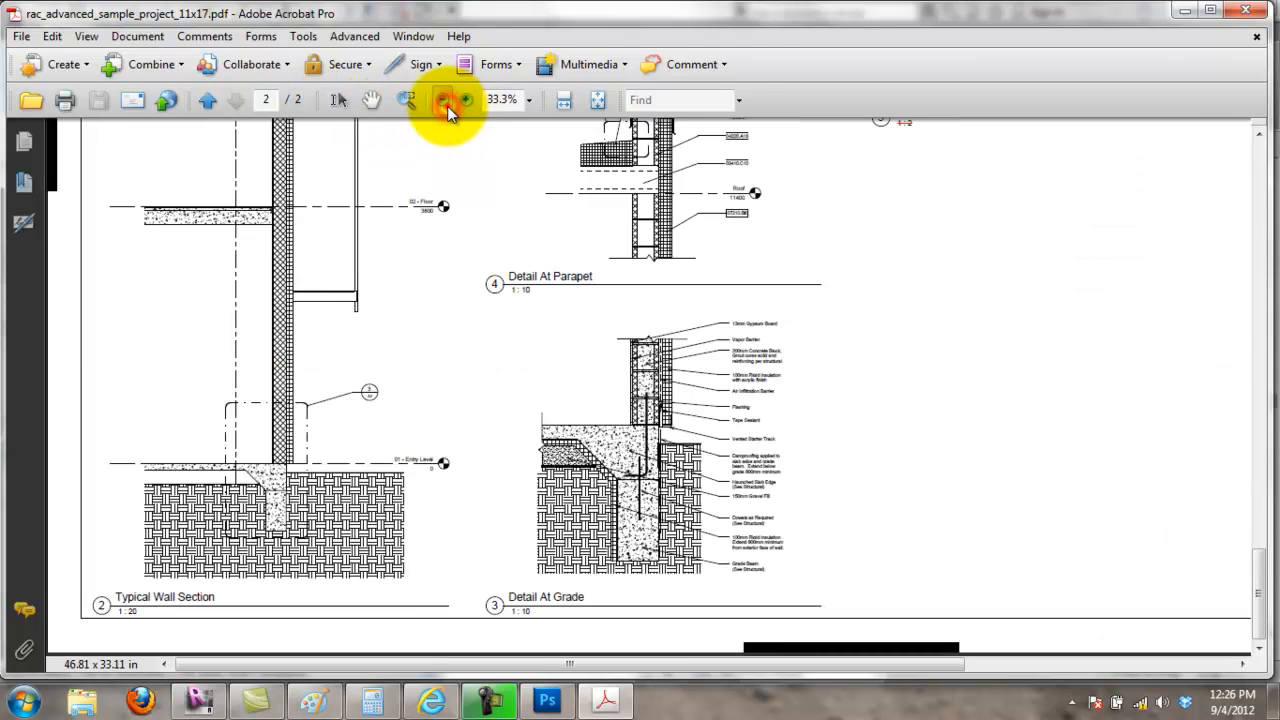
left_click(446, 104)
scroll(611, 363, "up", 10)
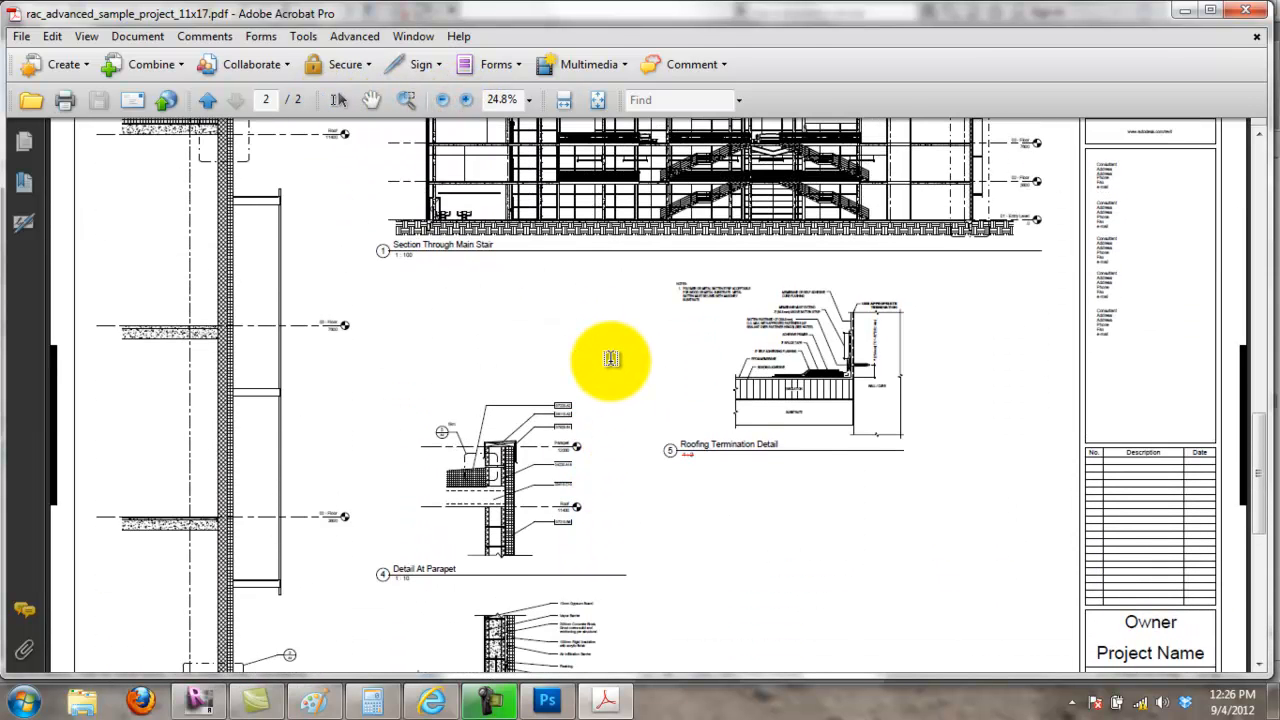
scroll(609, 347, "up", 3)
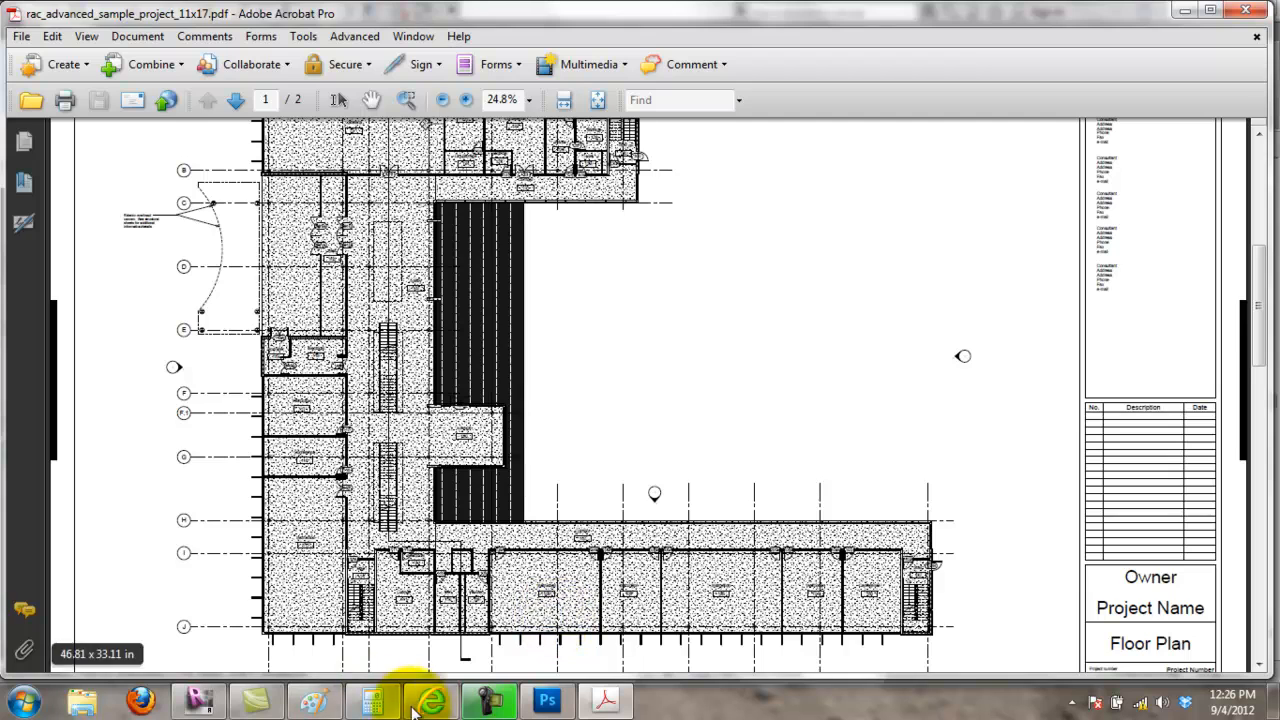
Step: Switch to Revit and examine the whole A1 - Floor Plan sheet
left_click(201, 700)
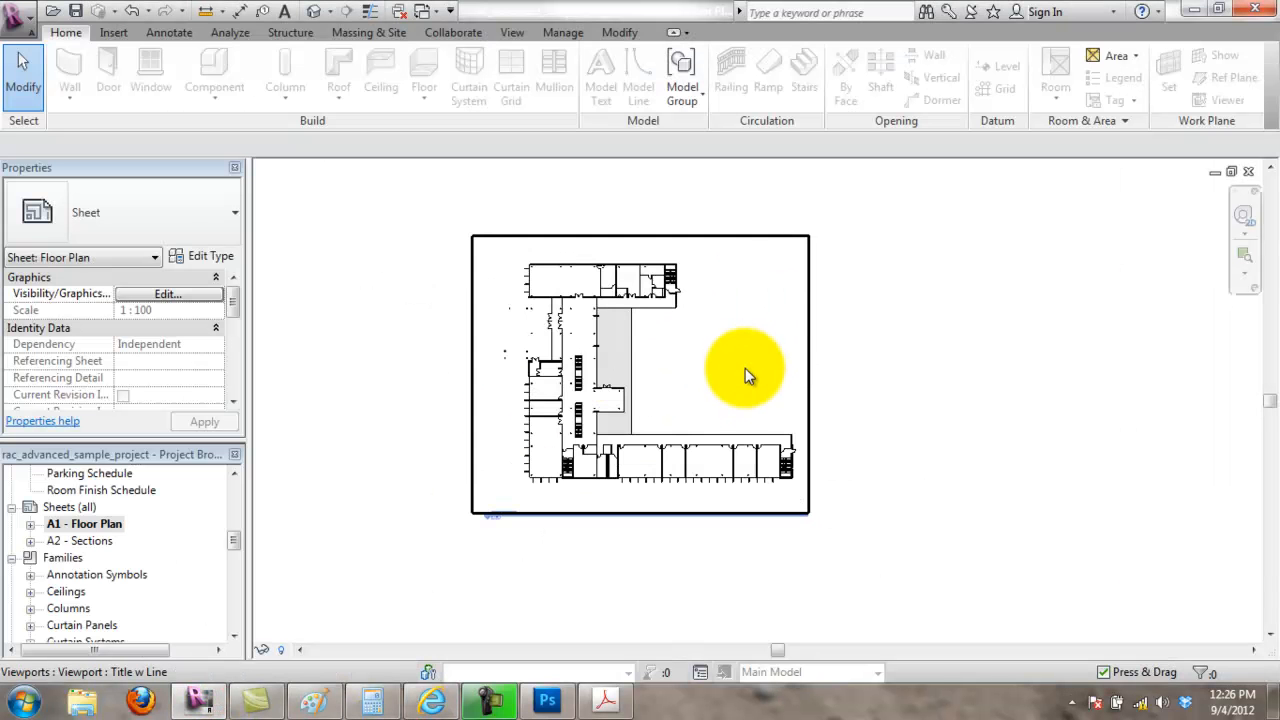
scroll(585, 372, "up", 5)
scroll(640, 380, "down", 2)
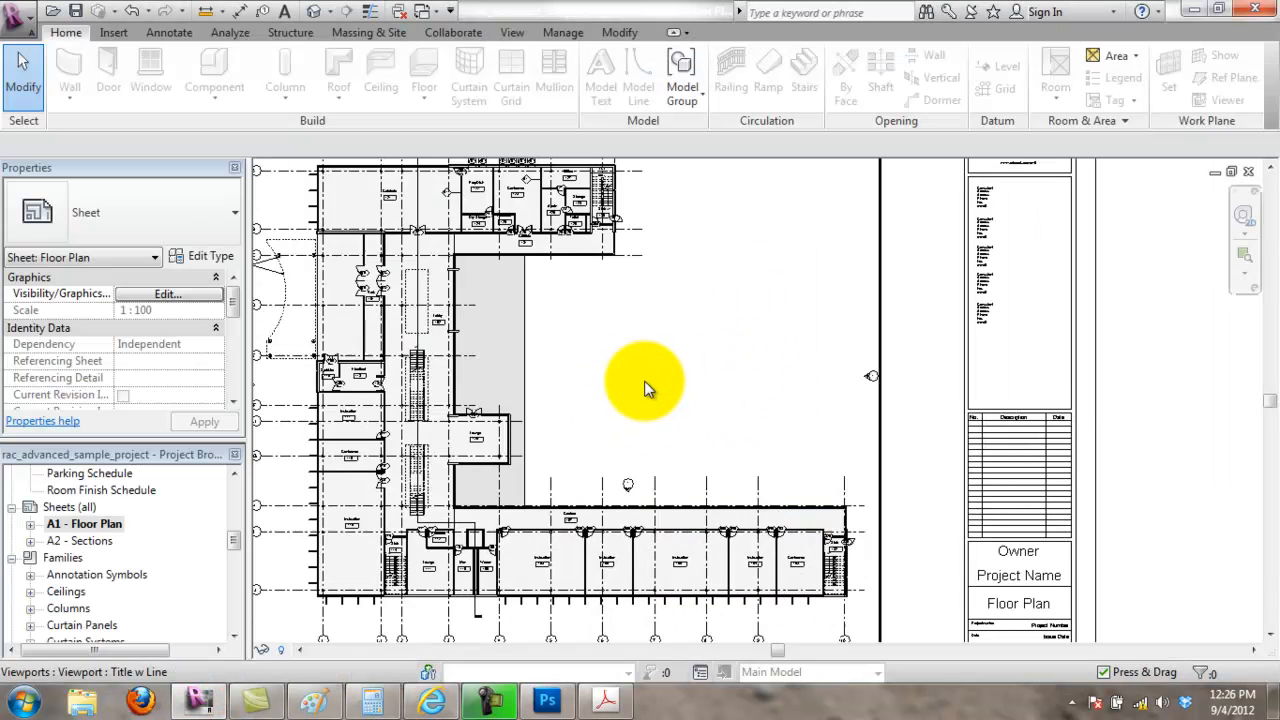
scroll(633, 381, "down", 2)
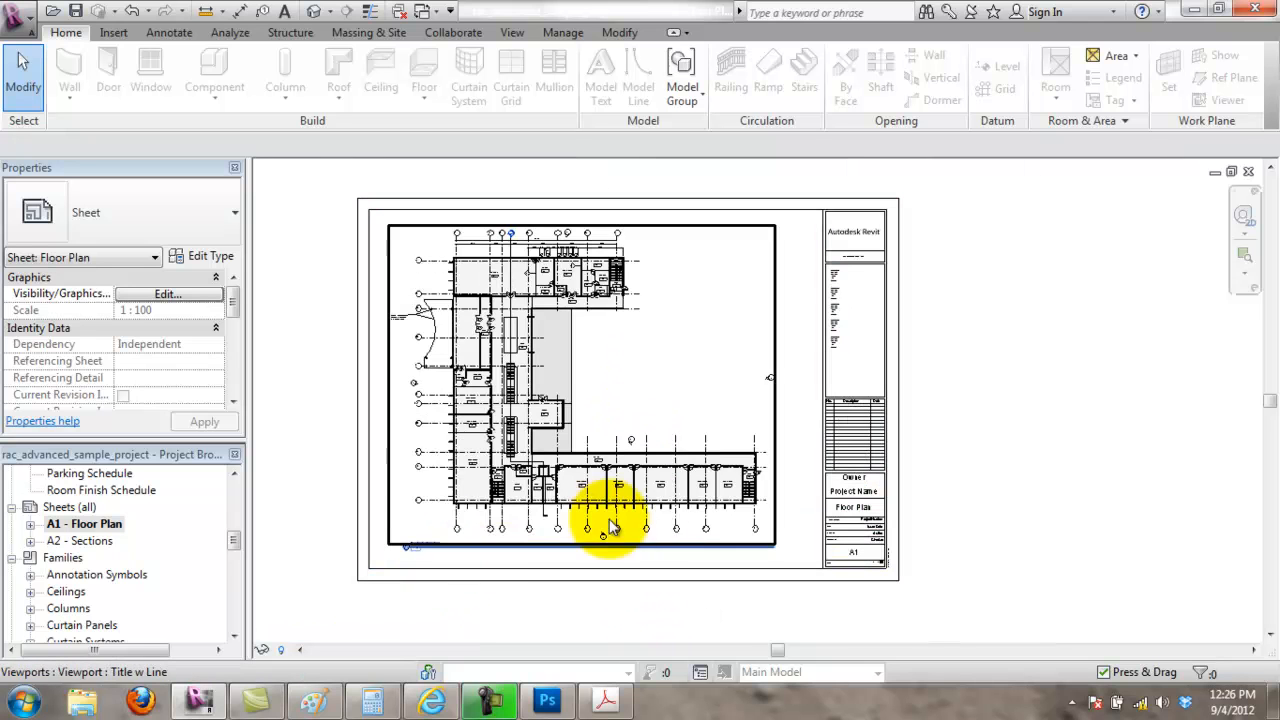